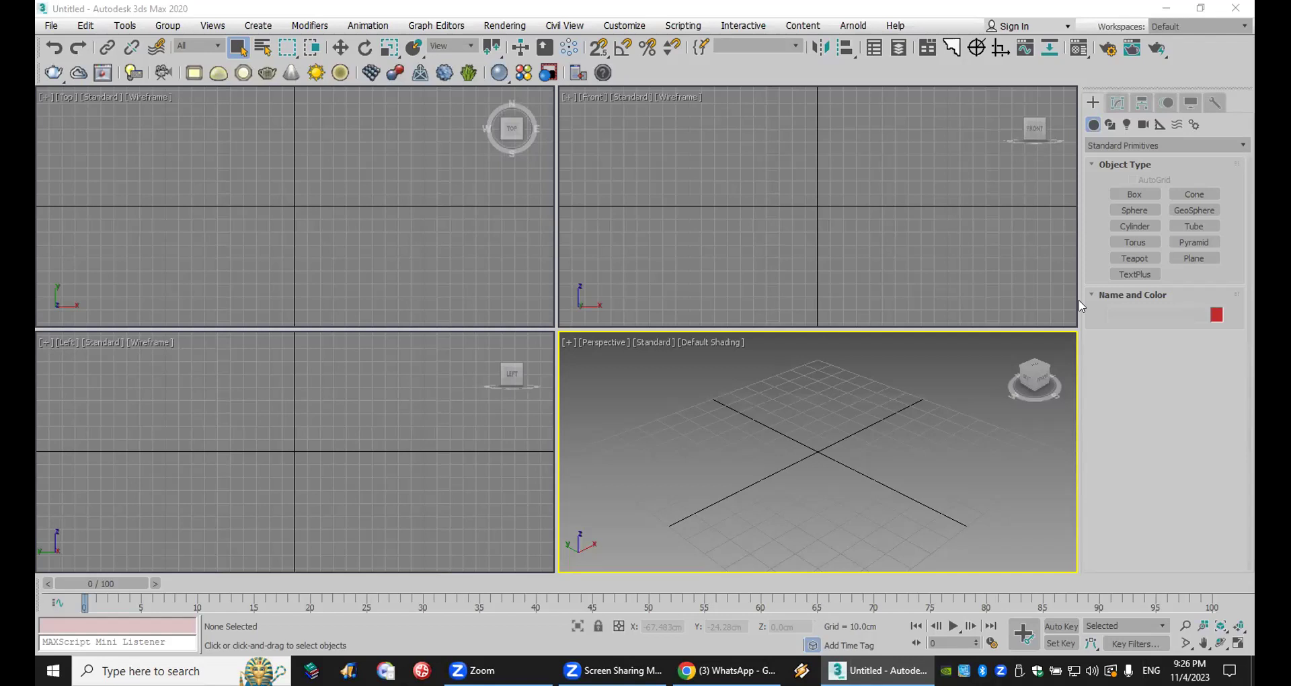
# Step: Switch to the desktop, open the granet41 image in the photo viewer and examine its detail at high magnification
pyautogui.click(156, 47)
pyautogui.click(1253, 671)
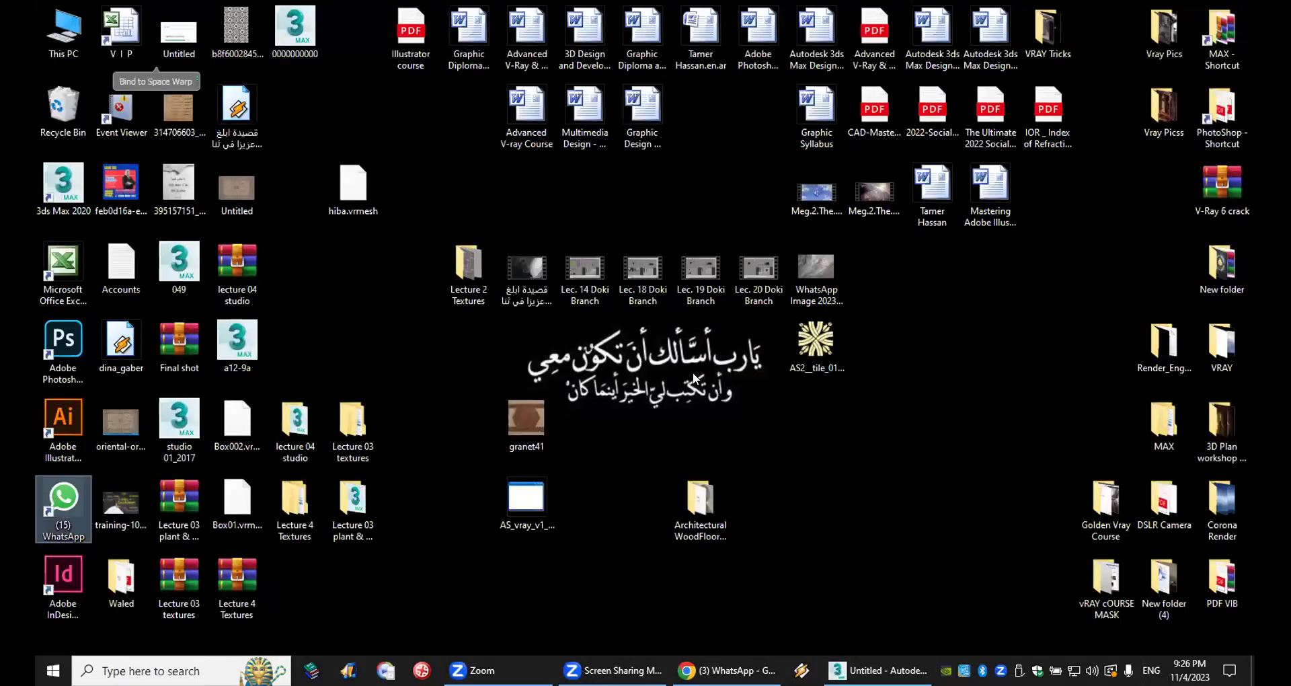
pyautogui.doubleClick(535, 414)
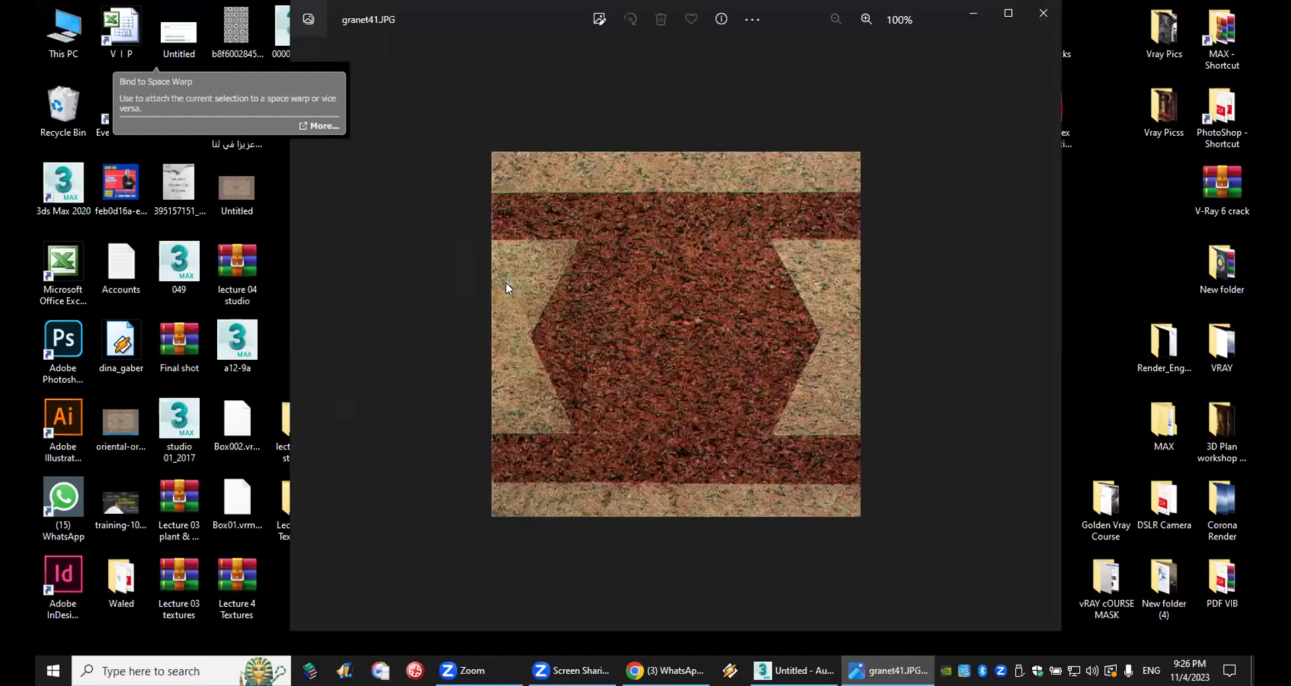
pyautogui.scroll(10, 715, 312)
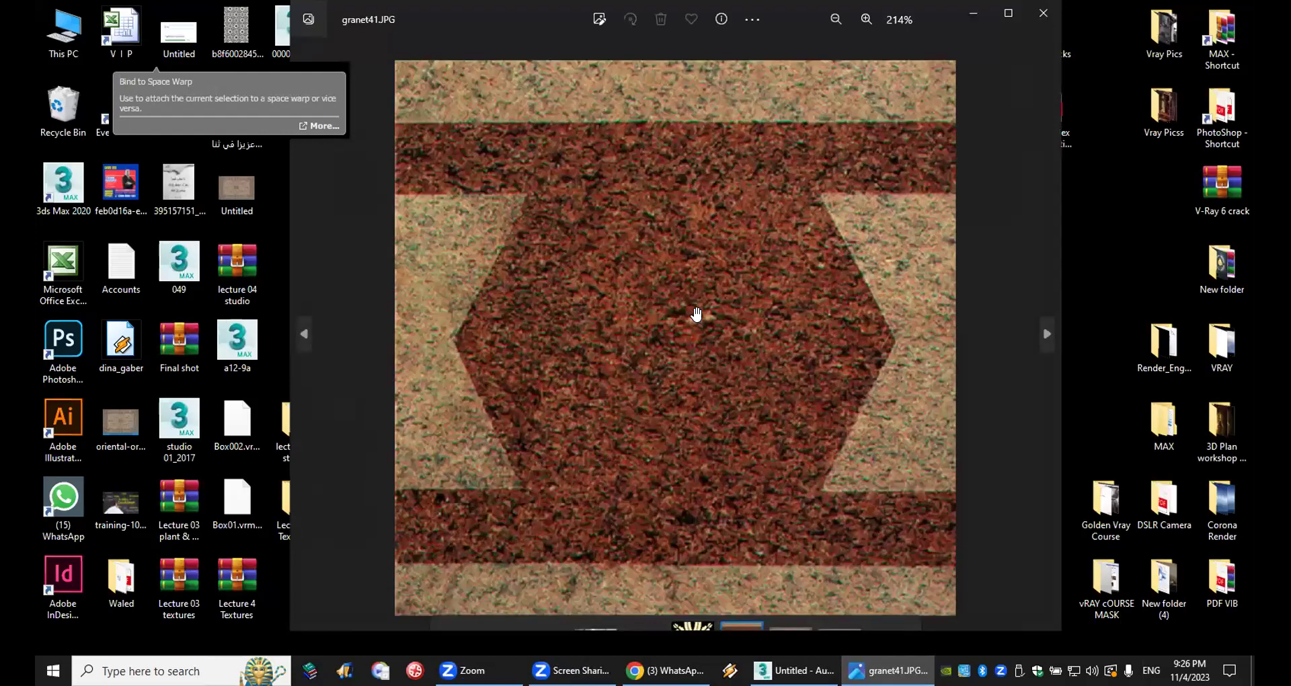
pyautogui.scroll(5, 703, 314)
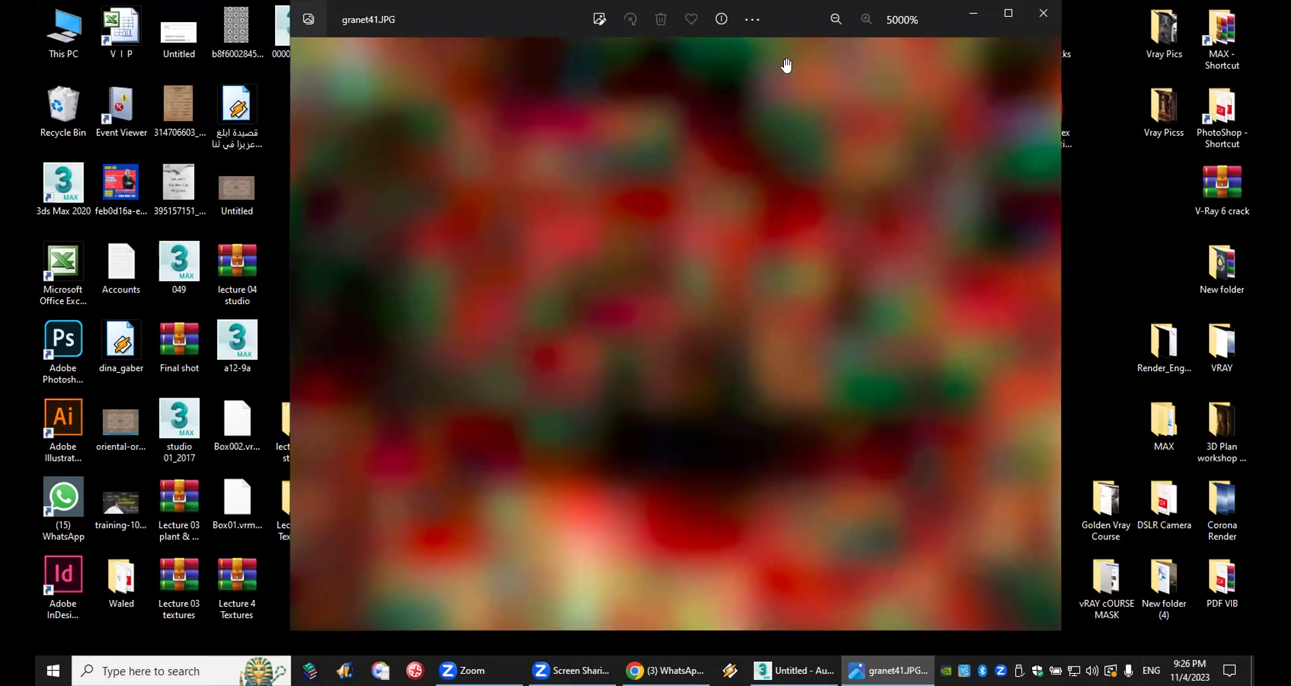
pyautogui.scroll(-5, 762, 183)
pyautogui.scroll(-4, 762, 184)
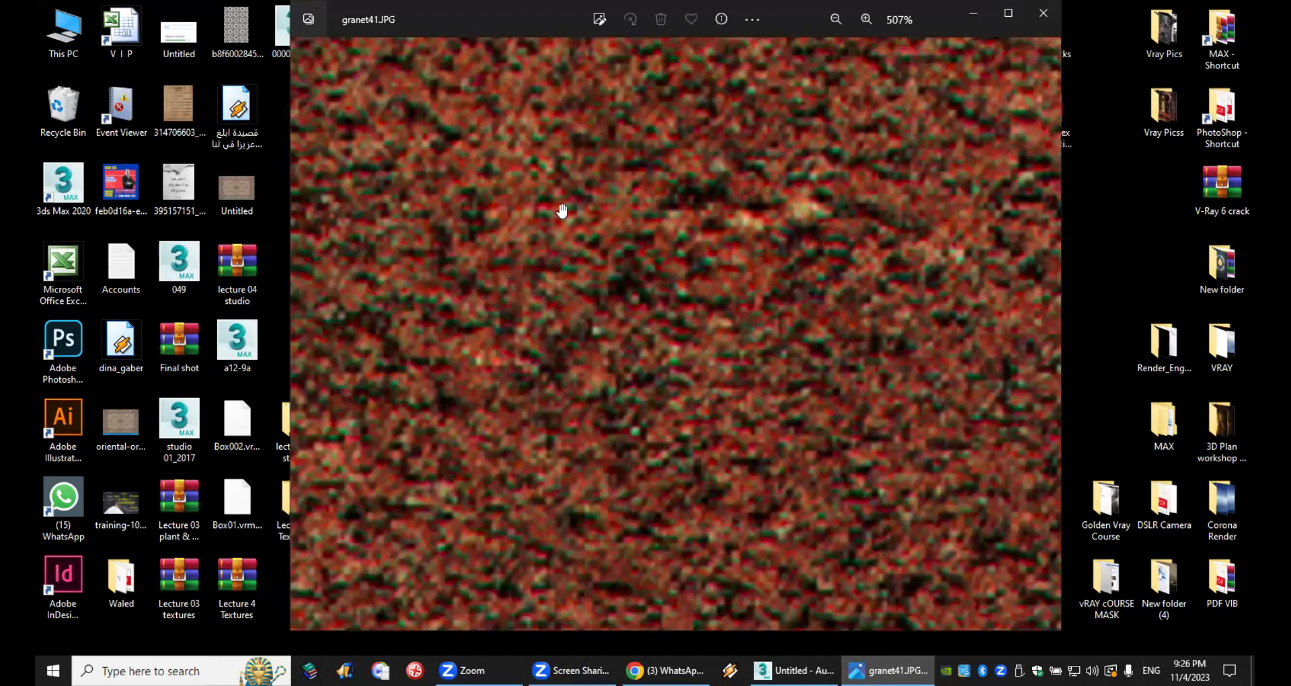
# Step: Open the Untitled carpet image from the desktop, inspect its pixels up close, and close both image windows
pyautogui.doubleClick(222, 200)
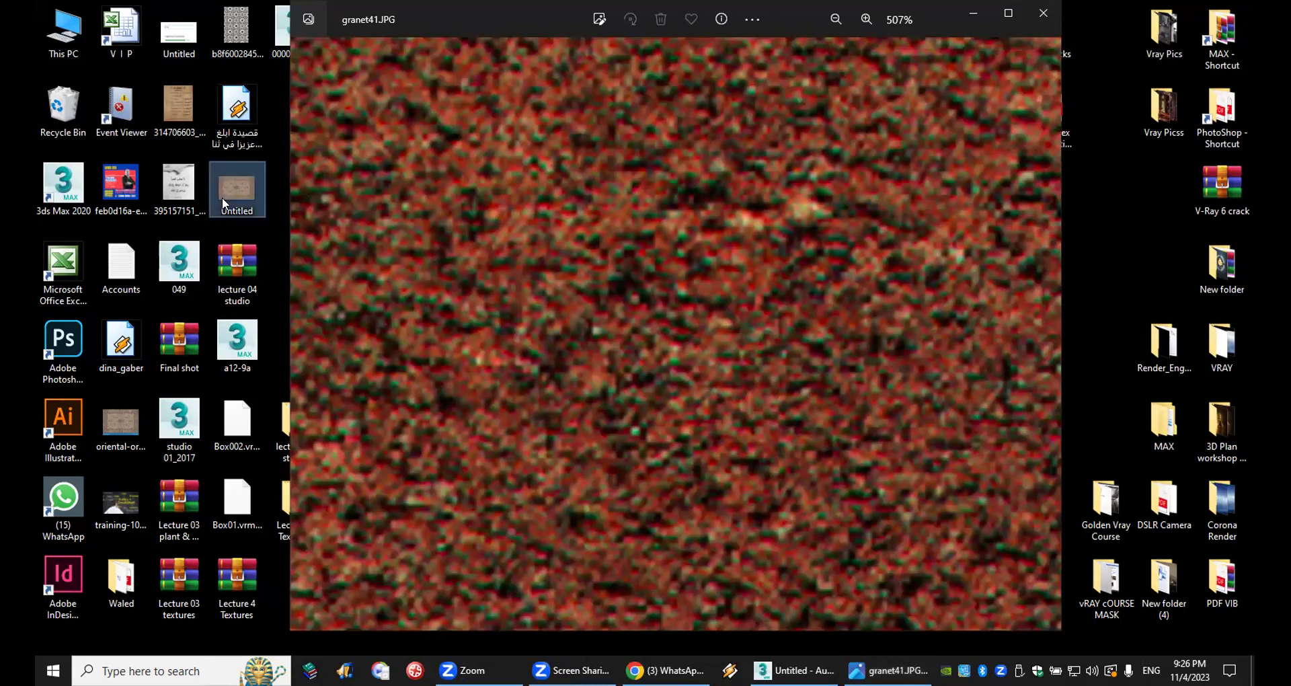
pyautogui.scroll(10, 644, 190)
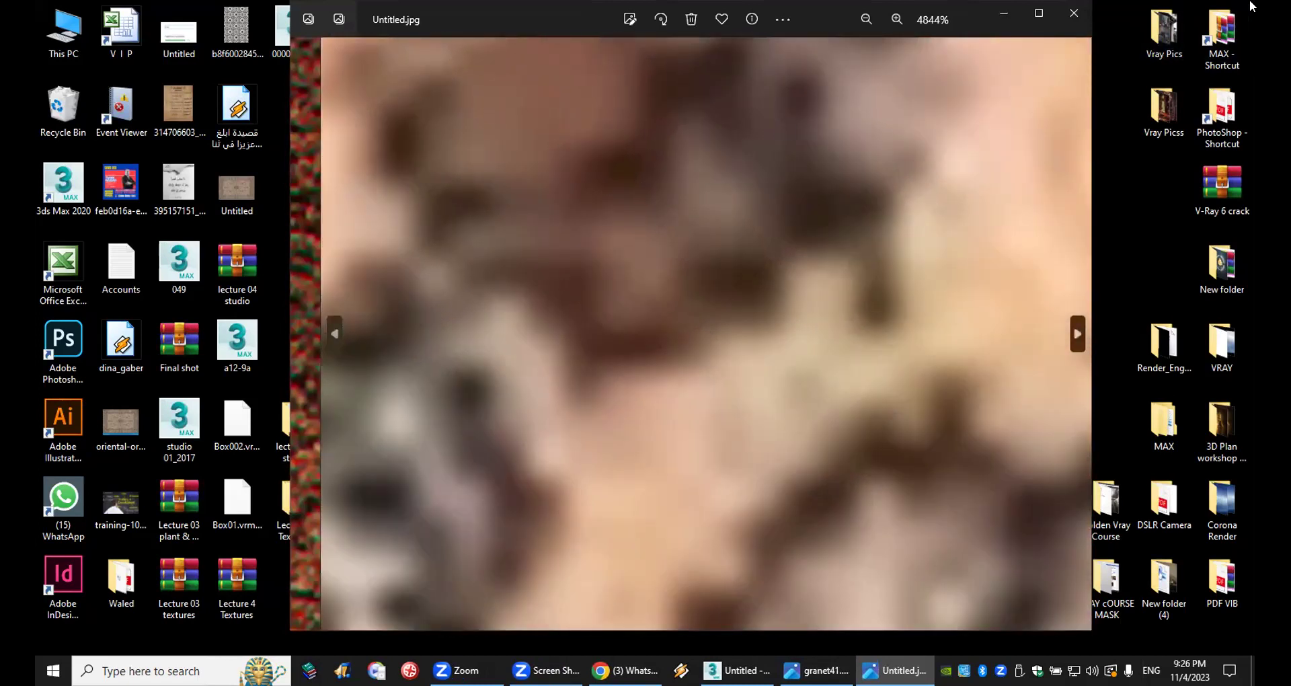
pyautogui.click(1074, 12)
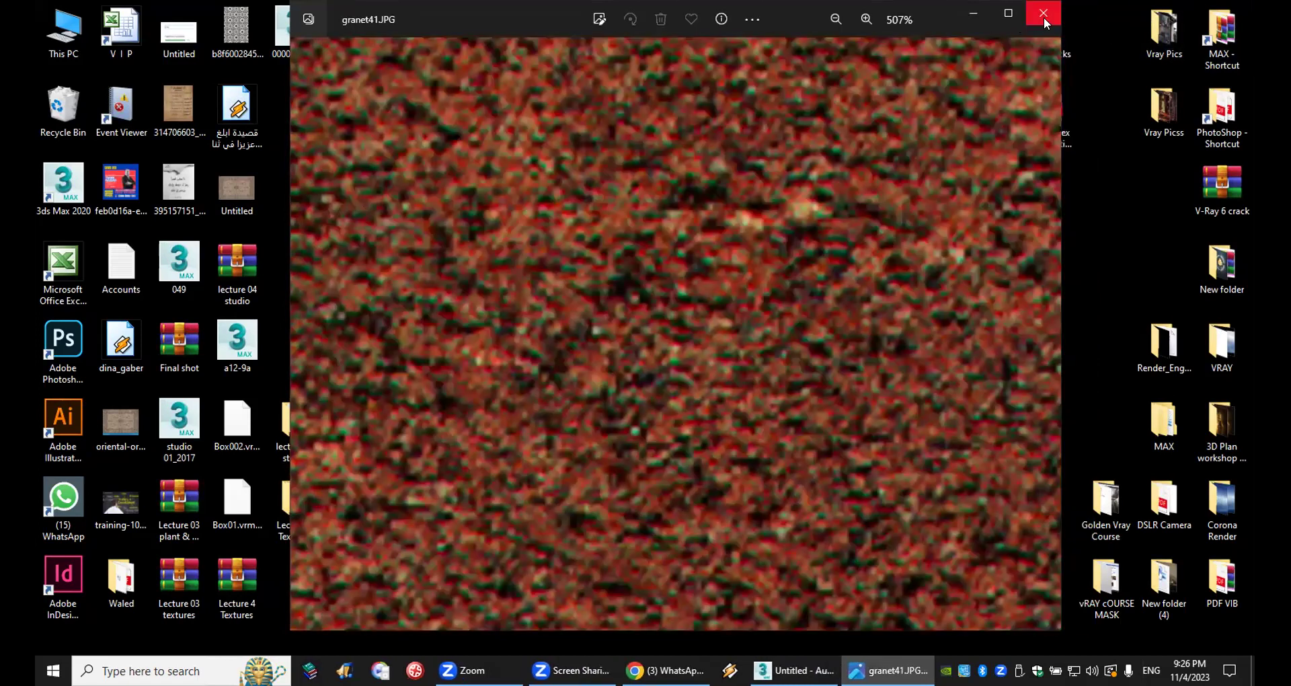
pyautogui.click(1043, 13)
# Step: Switch to WhatsApp in Chrome and view the bathroom render with the round backlit mirror in the 3D MAX group chat
pyautogui.moveTo(498, 669)
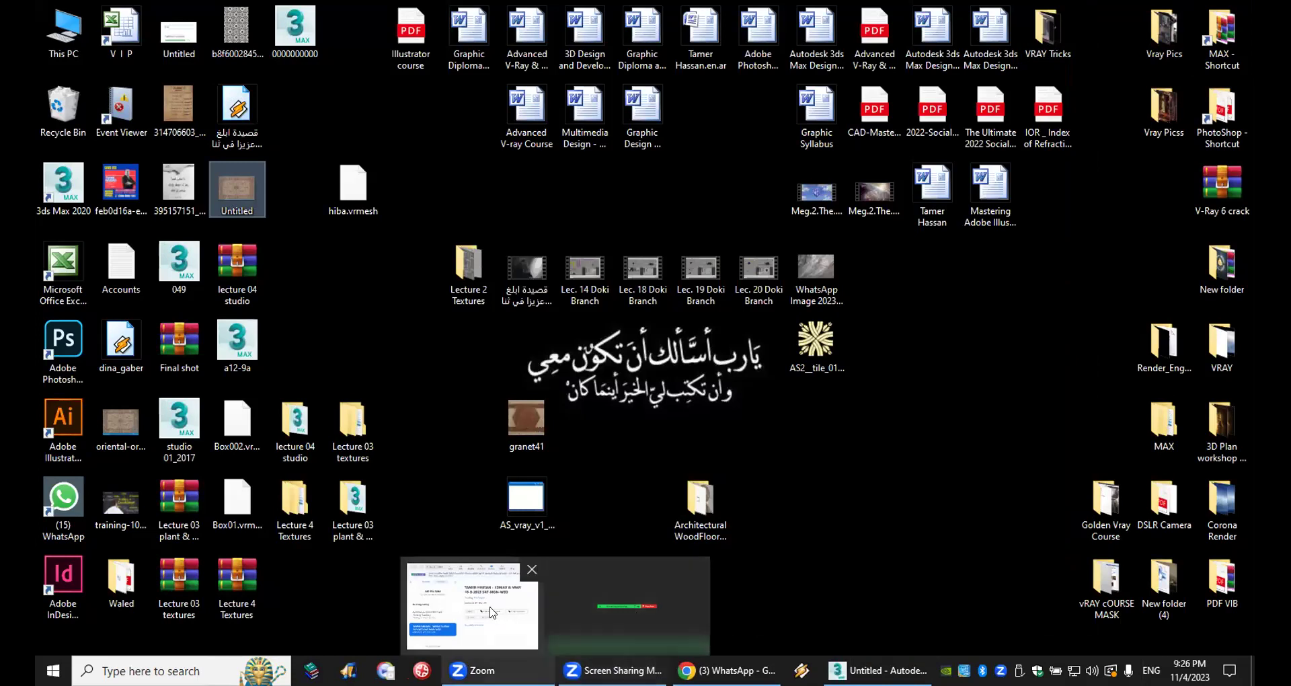
pyautogui.click(770, 490)
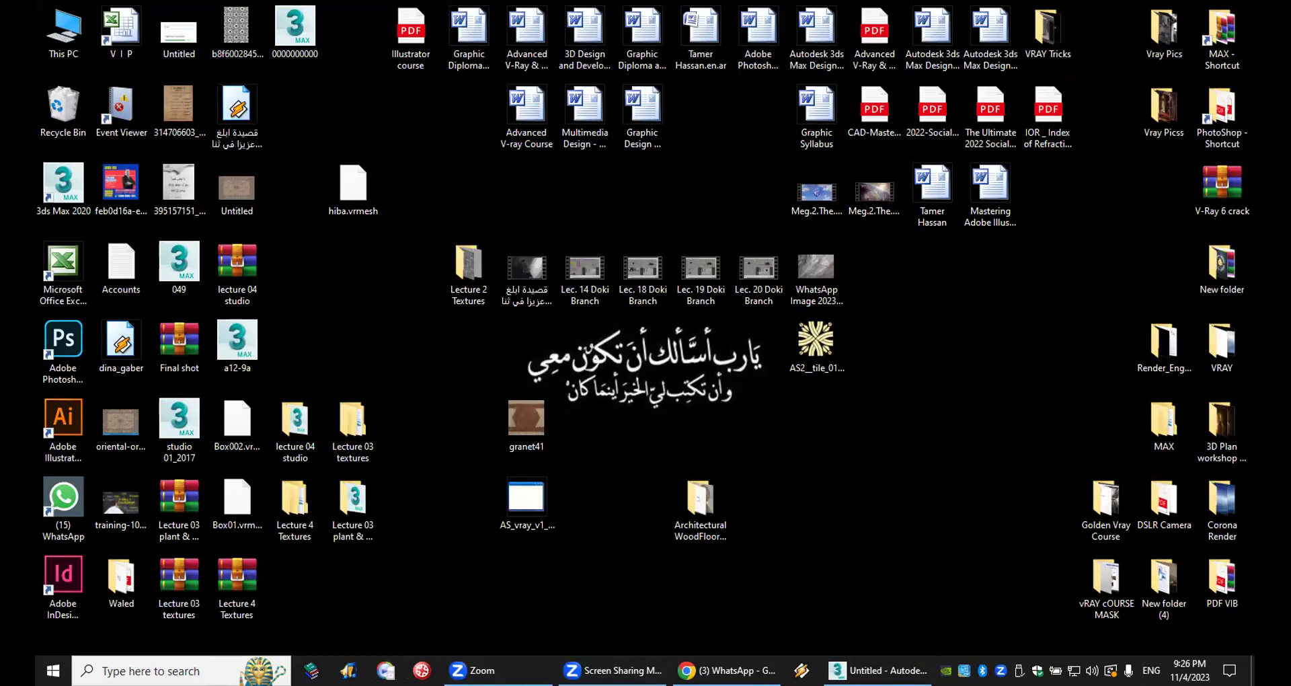
pyautogui.click(737, 665)
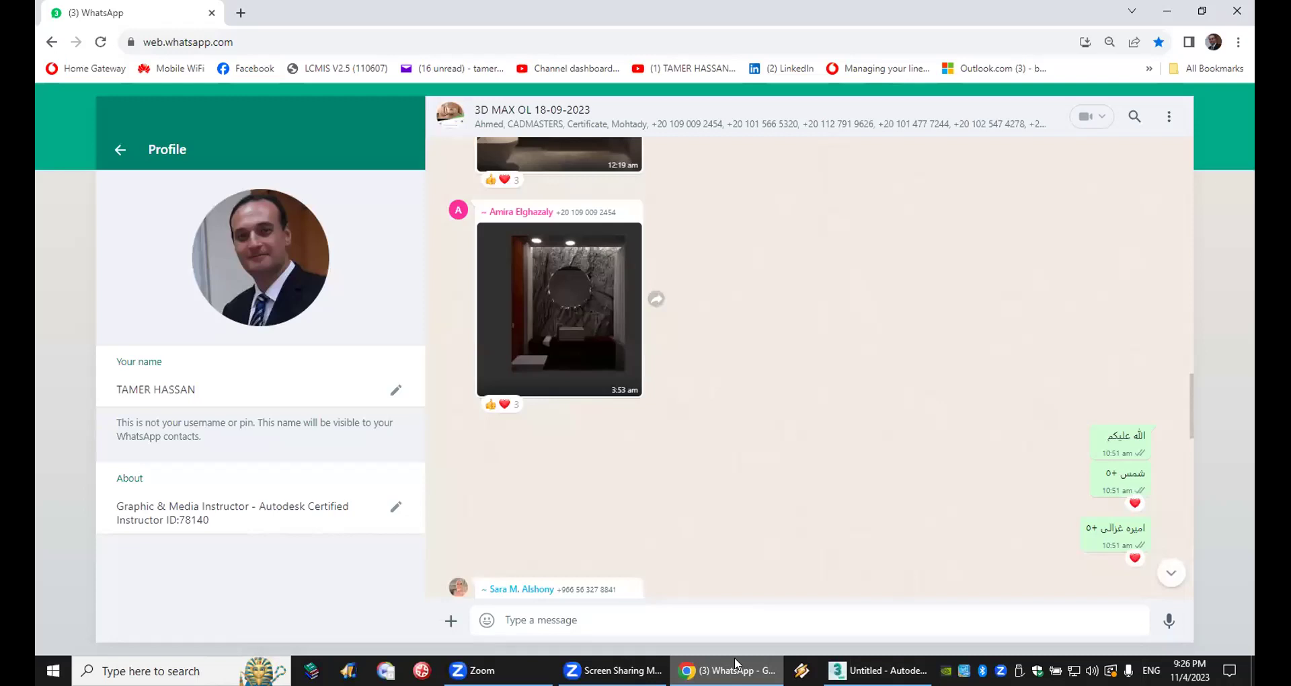
pyautogui.scroll(3, 703, 428)
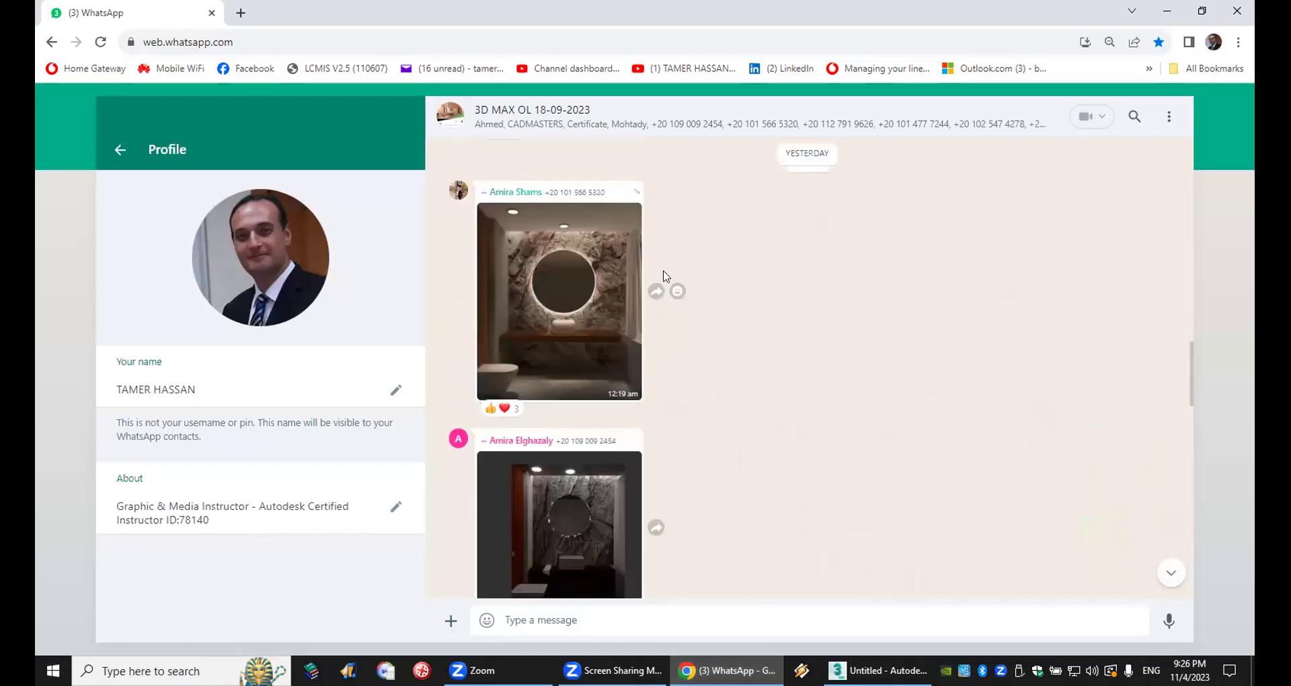
pyautogui.click(533, 253)
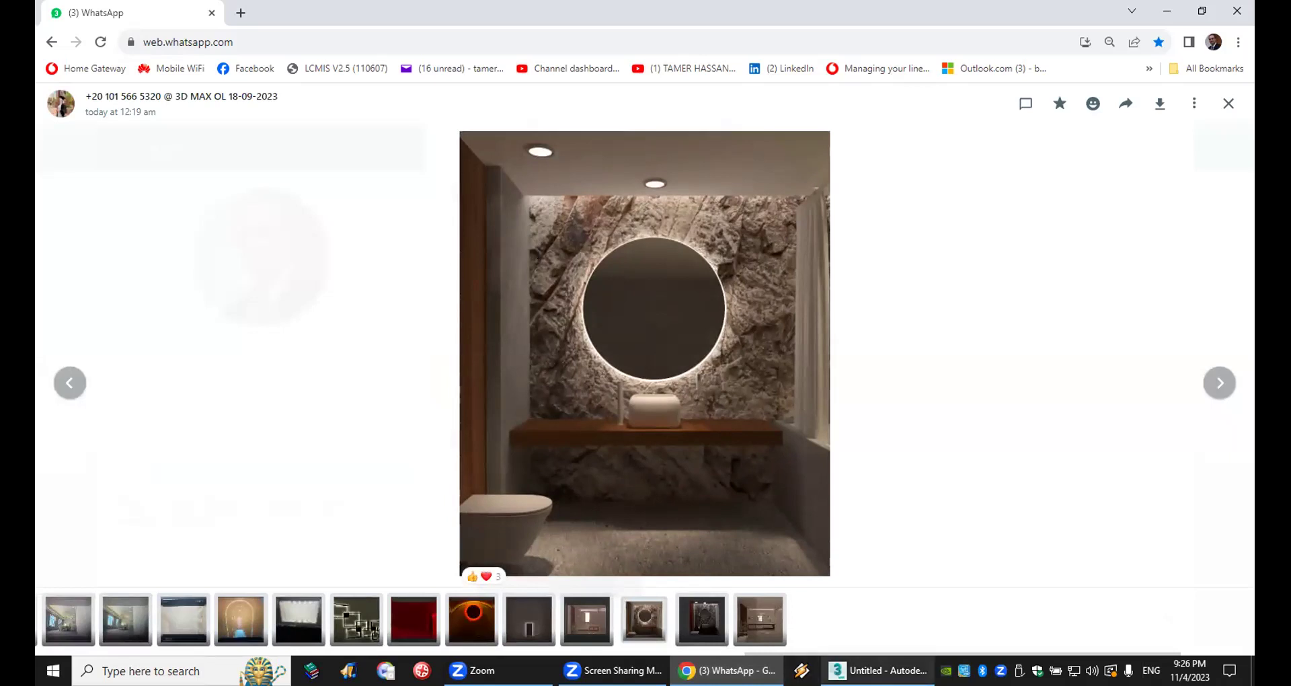
# Step: Switch to 3ds Max, open Render Setup and set the output size to 800 by 600
pyautogui.moveTo(877, 671)
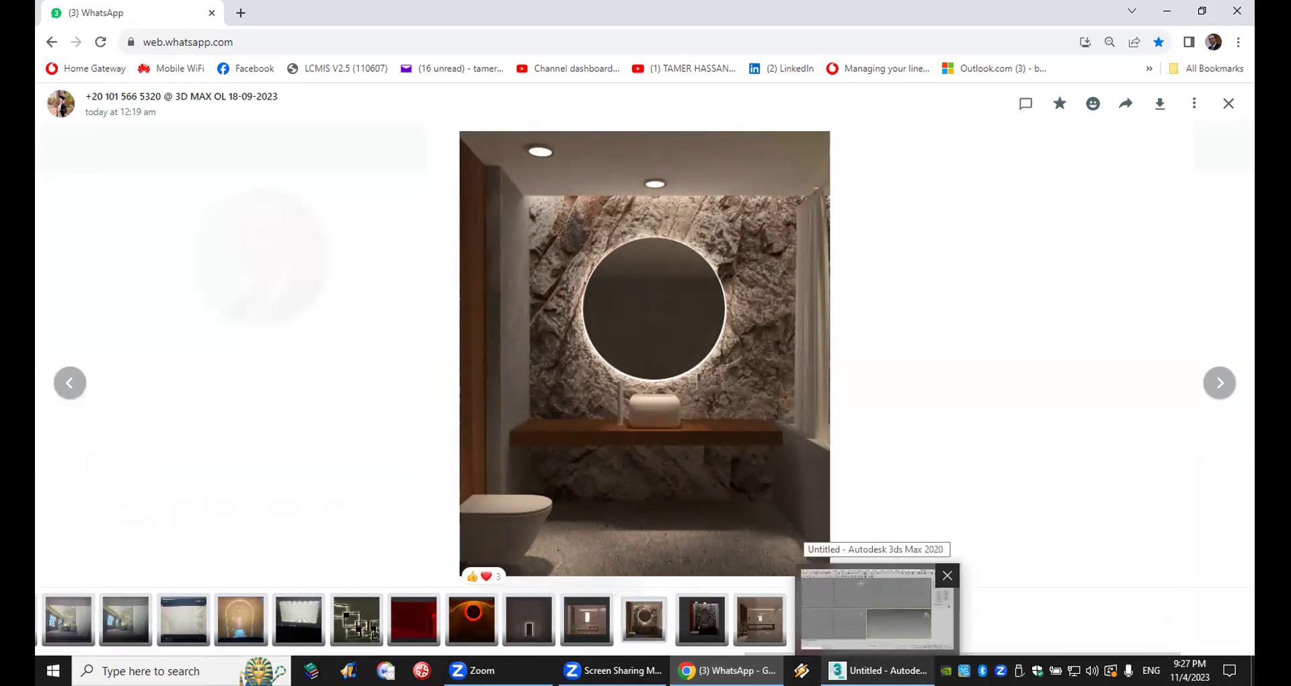
pyautogui.click(877, 670)
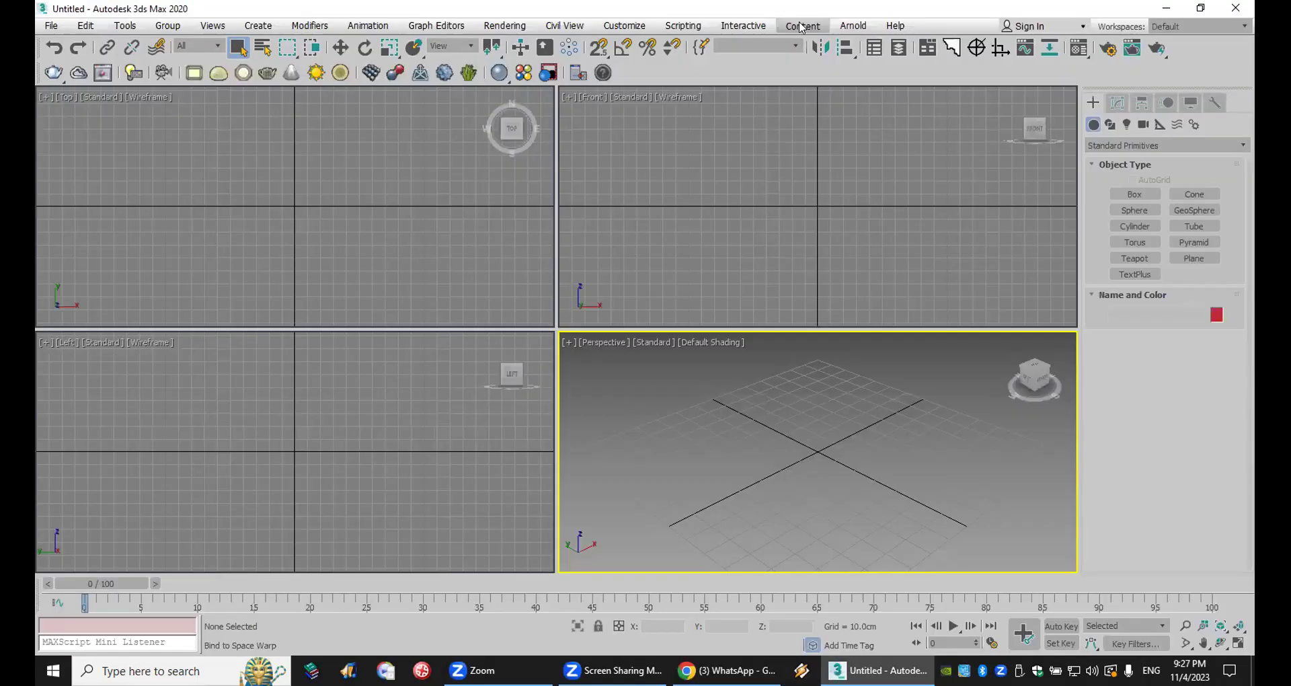
pyautogui.click(504, 27)
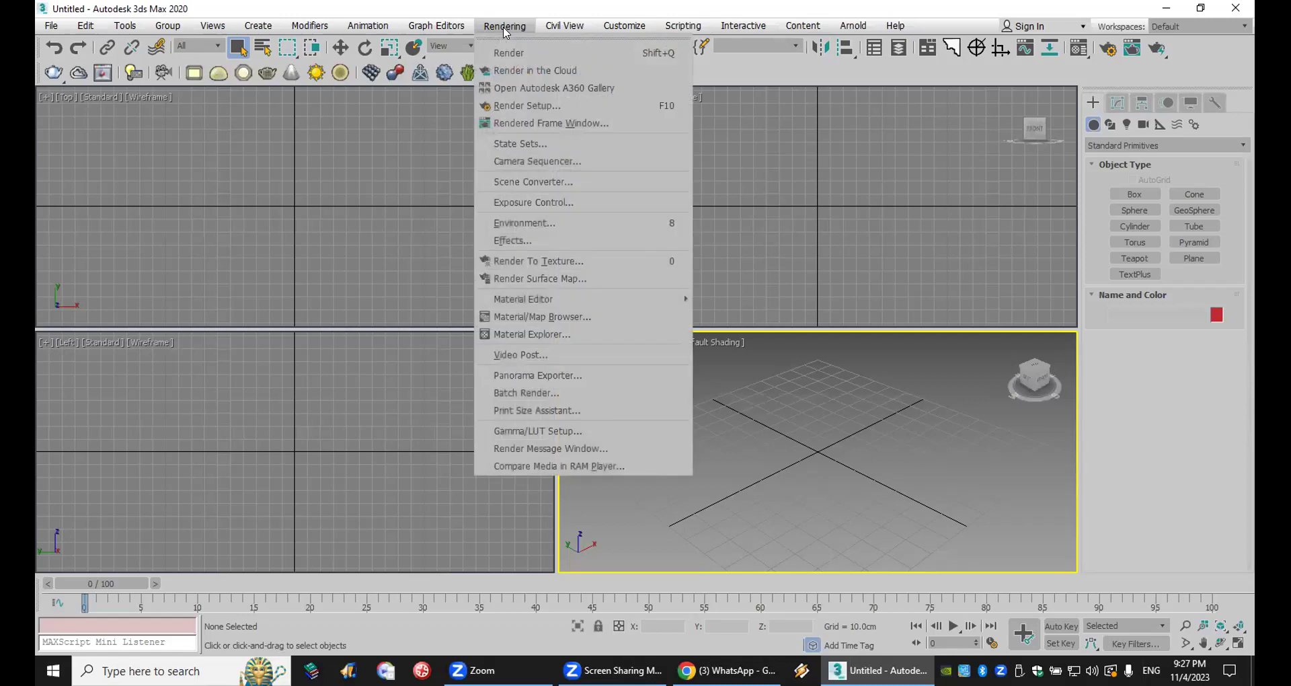
pyautogui.click(573, 107)
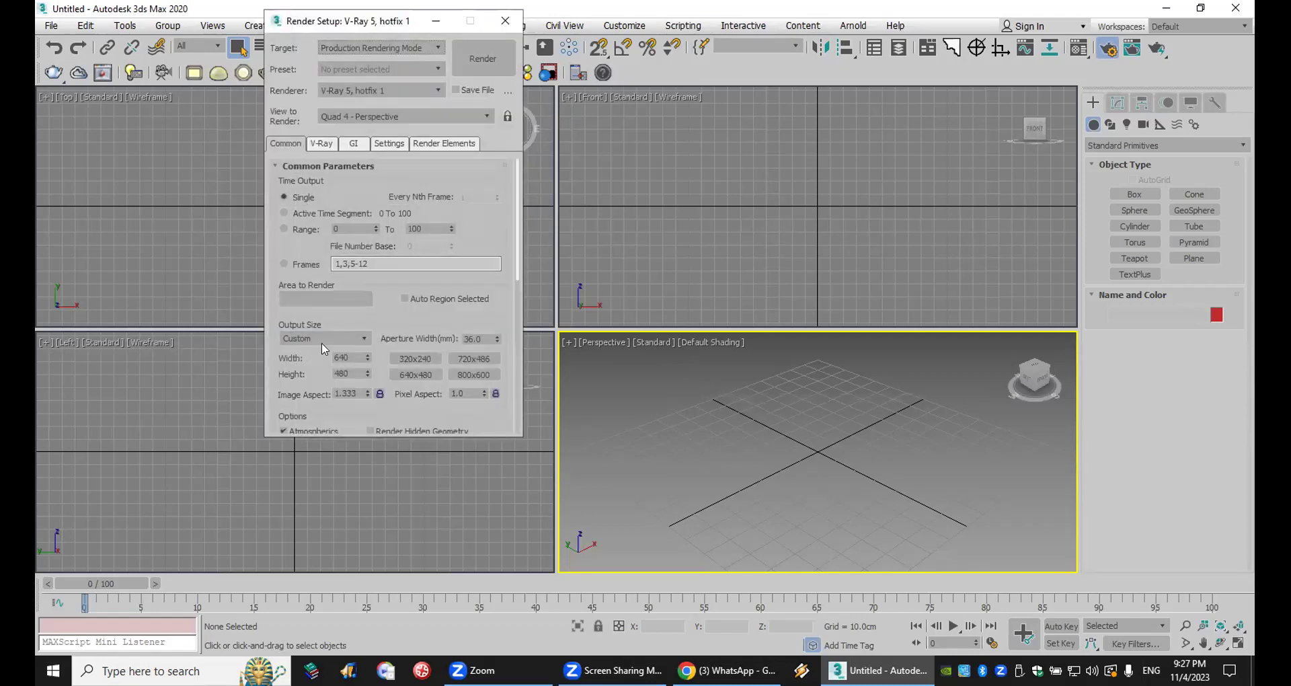
pyautogui.scroll(-1, 305, 306)
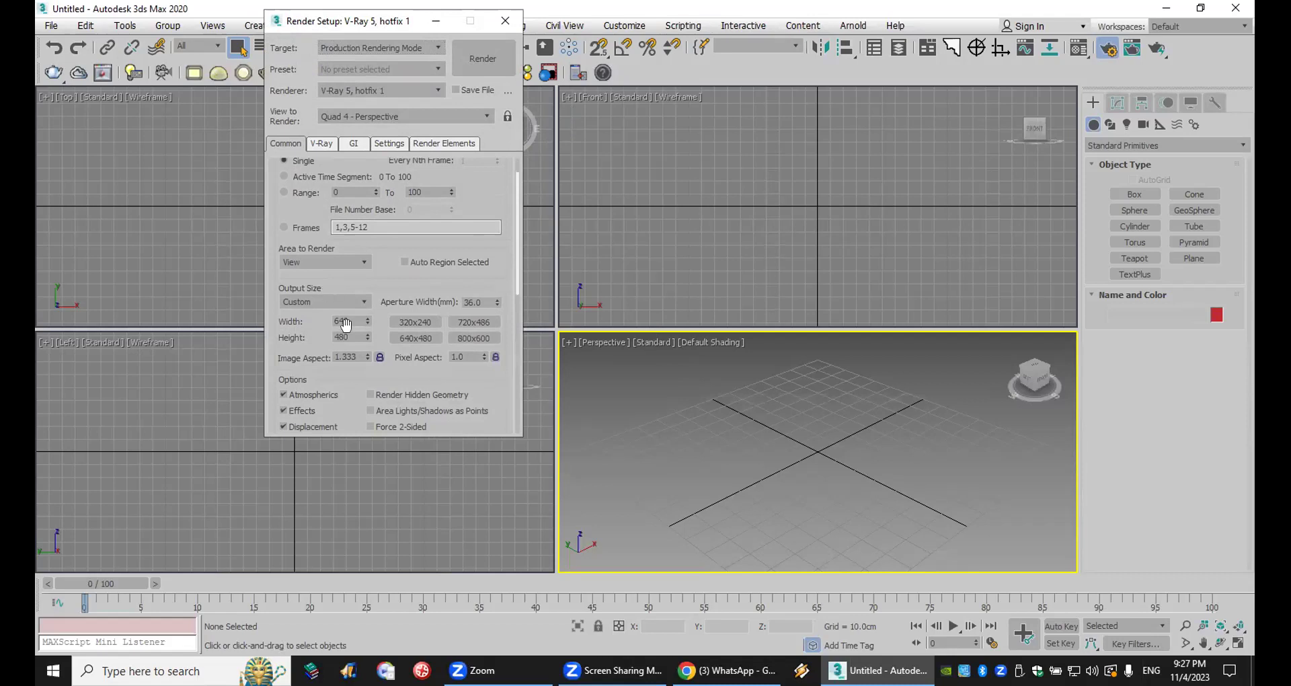
pyautogui.click(467, 336)
pyautogui.doubleClick(354, 336)
pyautogui.write('500')
pyautogui.click(598, 338)
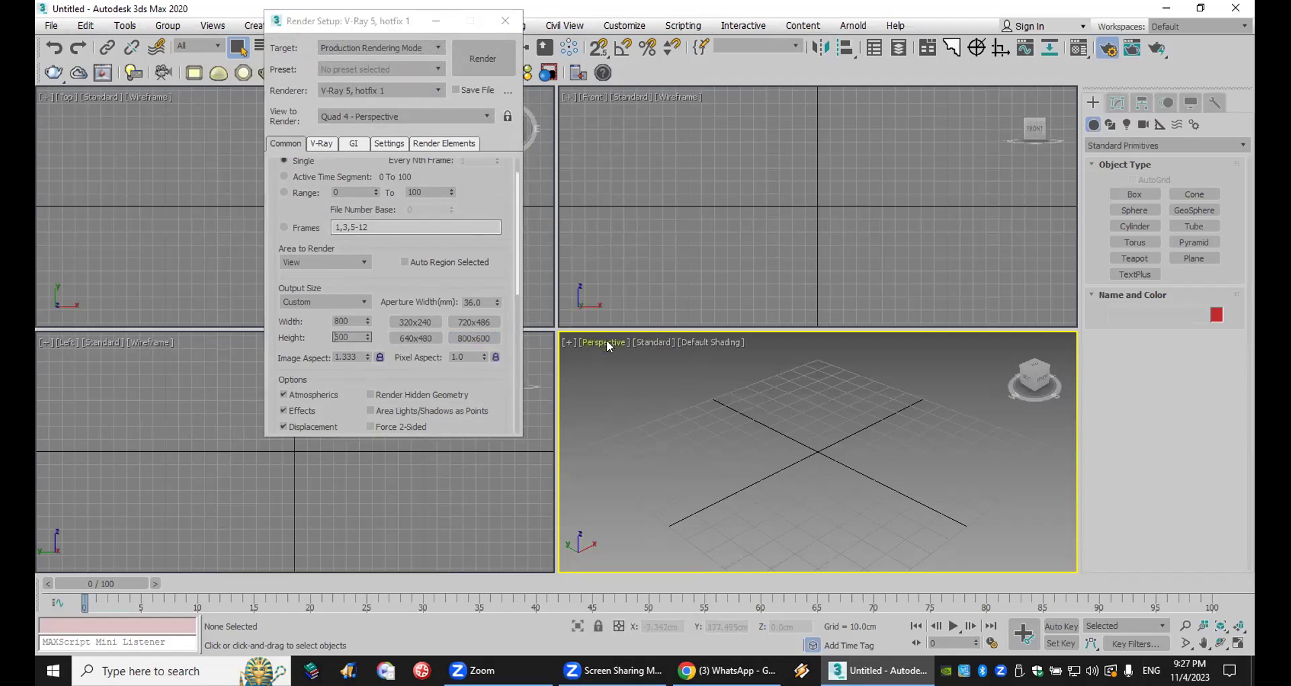
pyautogui.click(608, 343)
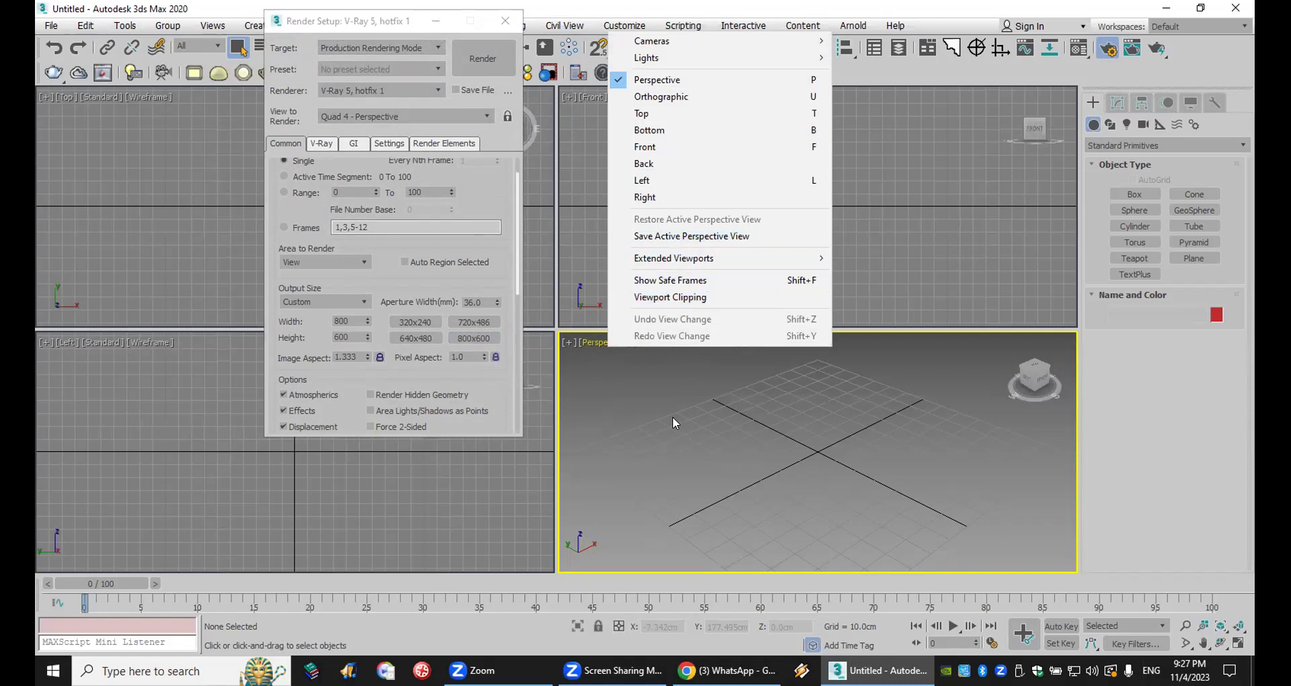
pyautogui.click(683, 438)
pyautogui.click(655, 341)
pyautogui.click(614, 436)
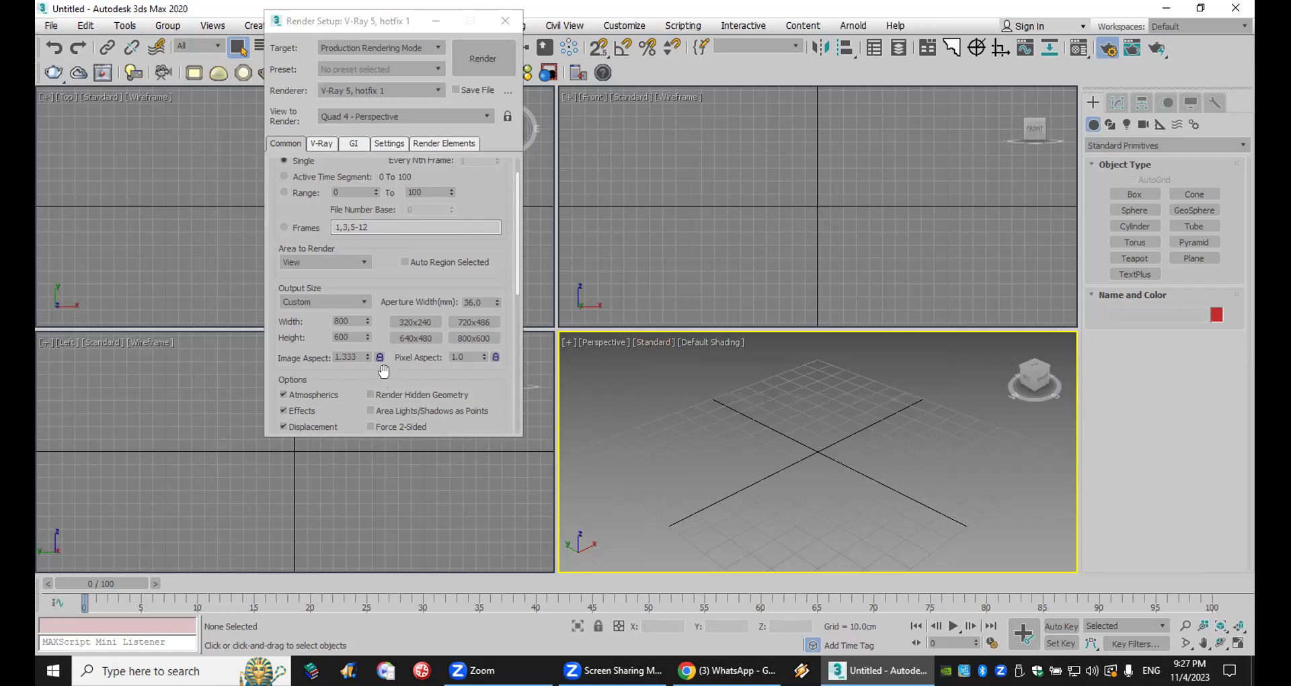
pyautogui.moveTo(985, 341); pyautogui.dragTo(648, 572)
pyautogui.moveTo(724, 333); pyautogui.dragTo(845, 554)
pyautogui.moveTo(621, 394); pyautogui.dragTo(951, 534)
# Step: Lock the image aspect ratio in Render Setup and set the output height to 4000
pyautogui.click(380, 360)
pyautogui.moveTo(345, 338); pyautogui.dragTo(279, 343)
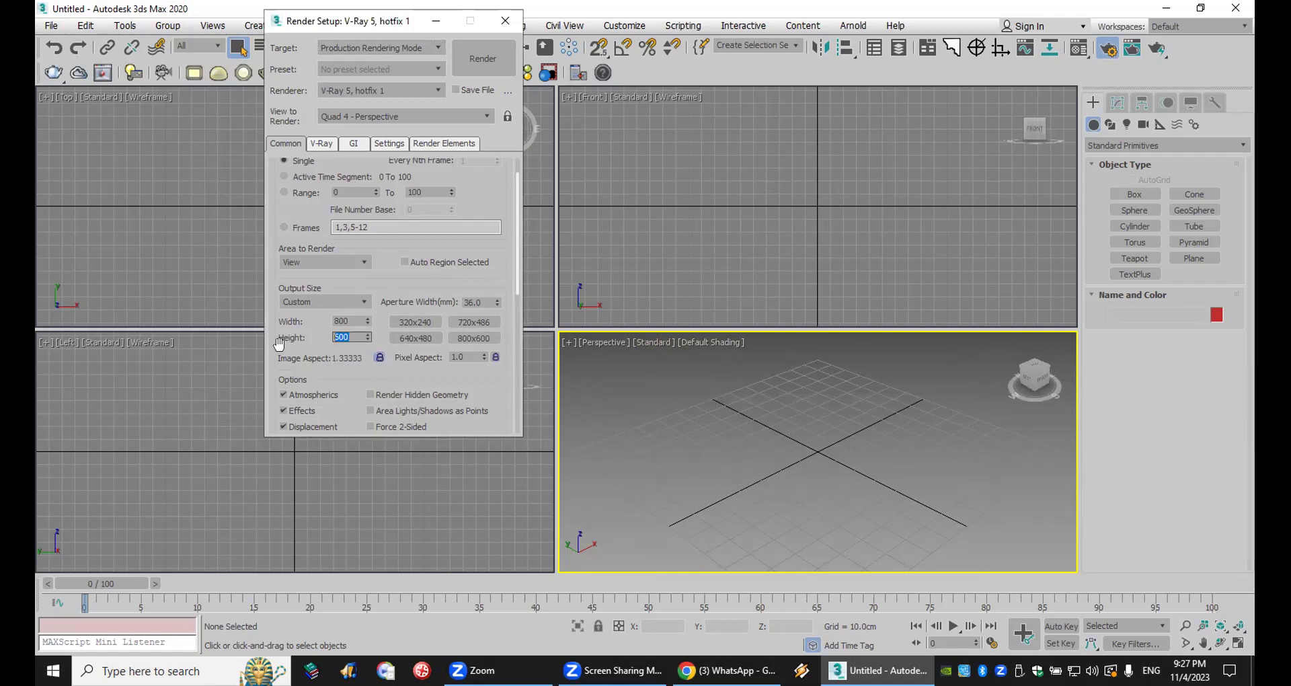
pyautogui.write('4000')
pyautogui.press('Return')
pyautogui.moveTo(352, 320); pyautogui.dragTo(303, 314)
# Step: Reopen the Untitled carpet image from the desktop and examine how its medallion pattern looks at increasing magnification
pyautogui.press('super+d')
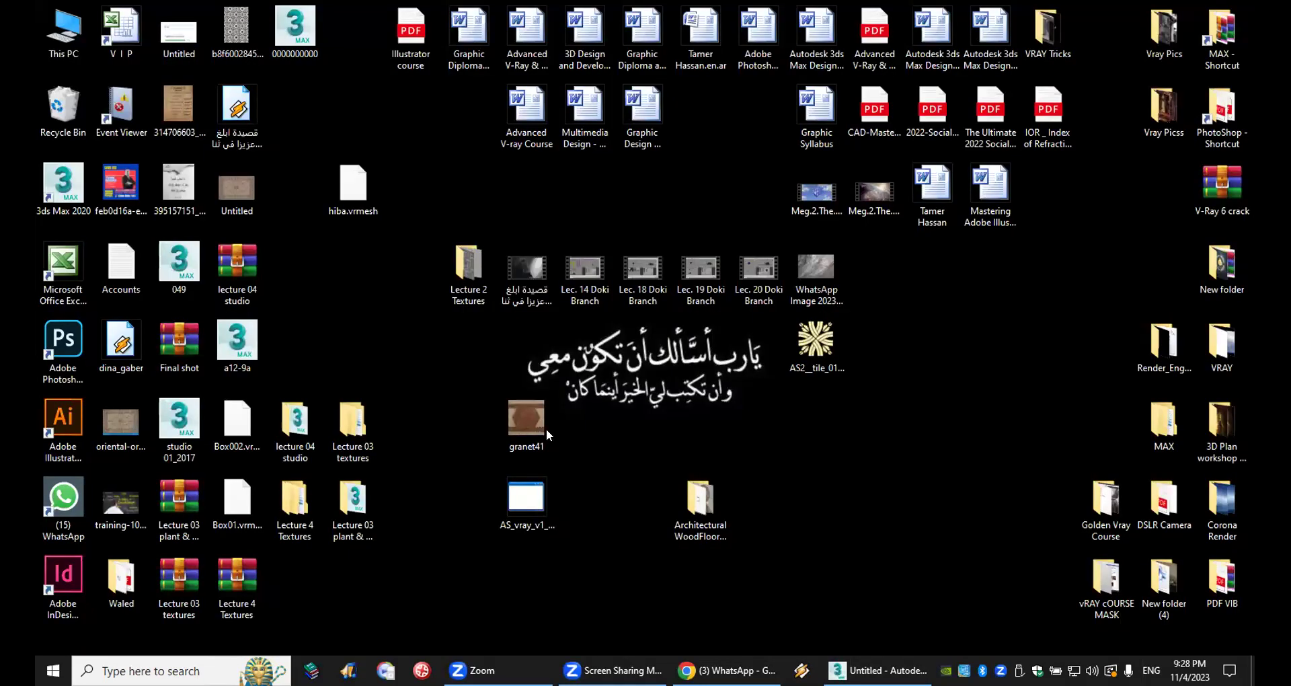
pyautogui.doubleClick(245, 191)
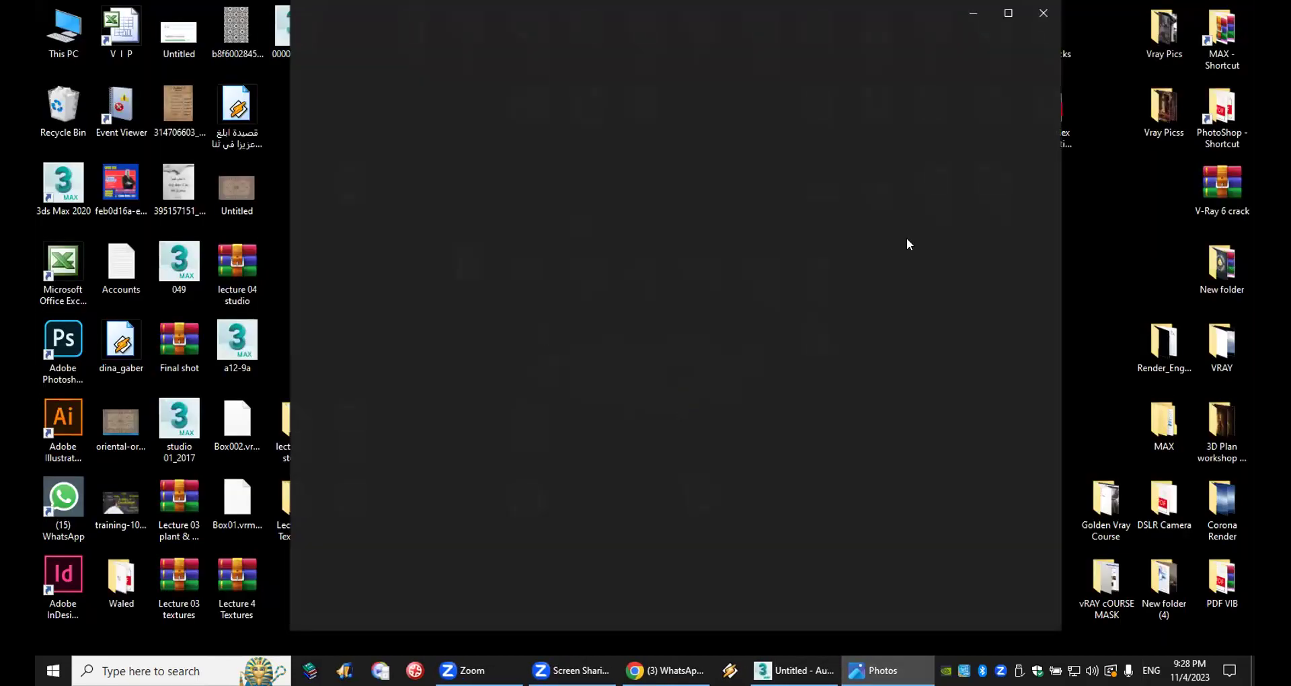
pyautogui.scroll(5, 626, 323)
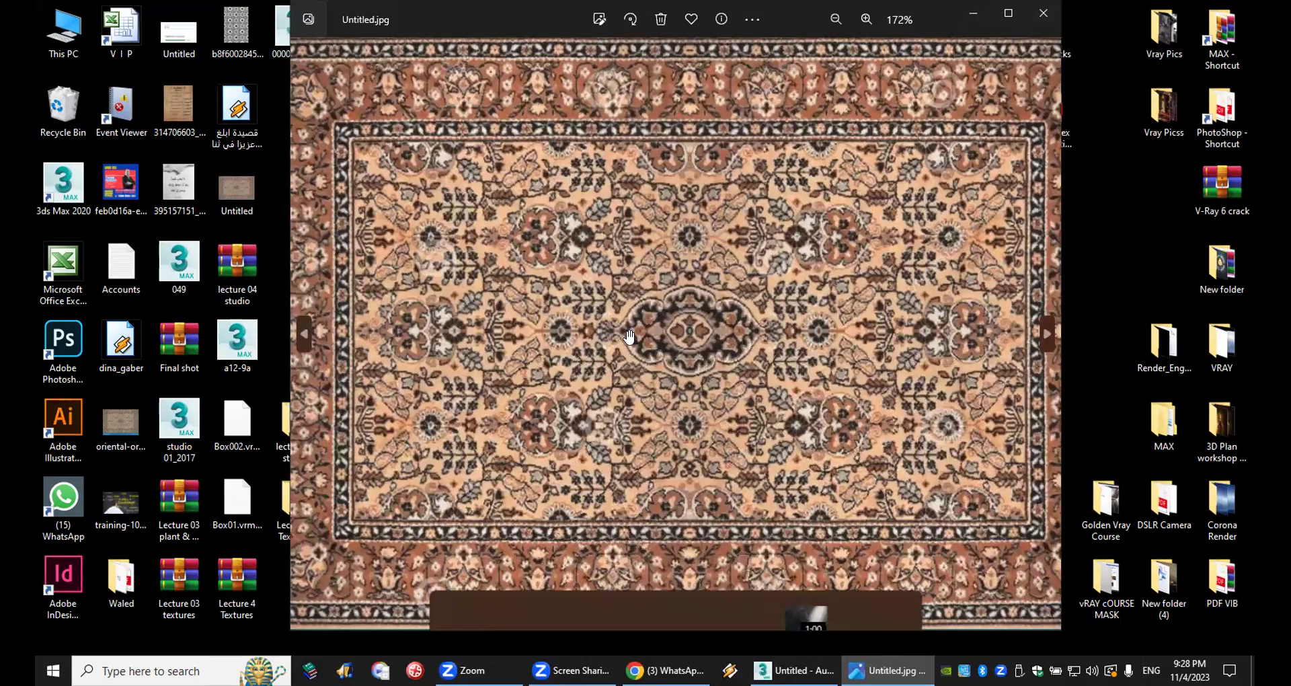
pyautogui.scroll(10, 672, 323)
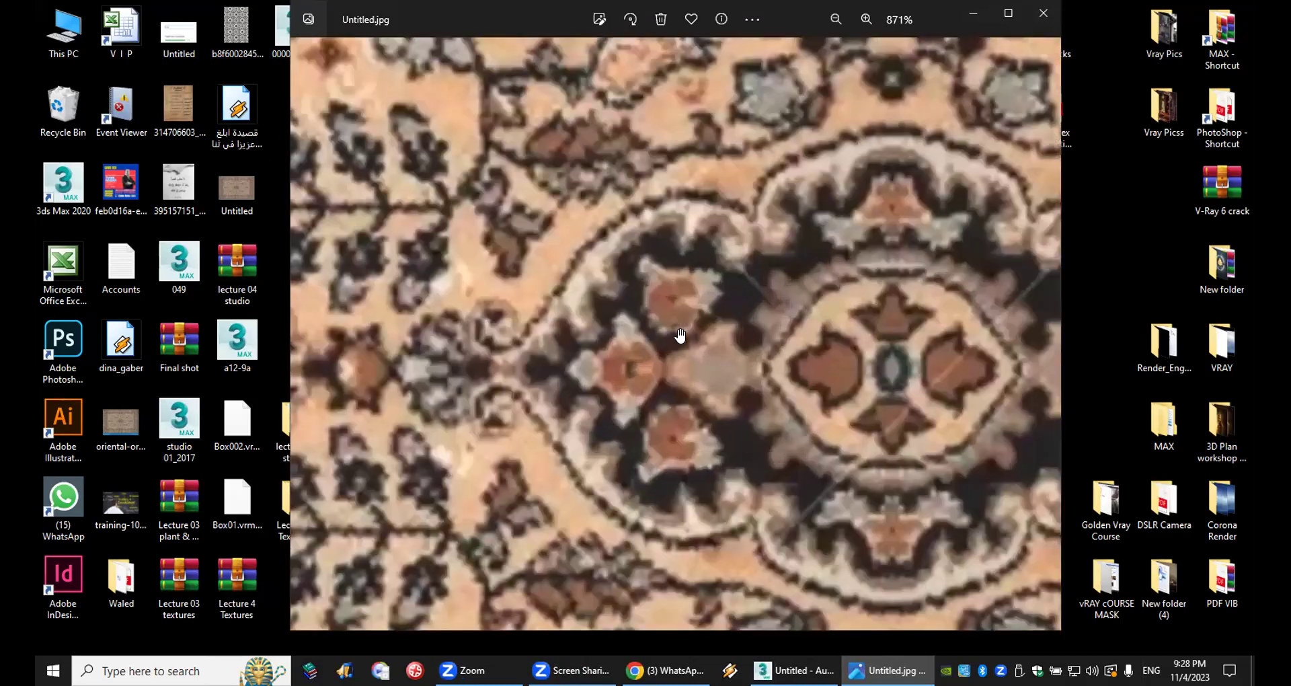
pyautogui.scroll(5, 680, 332)
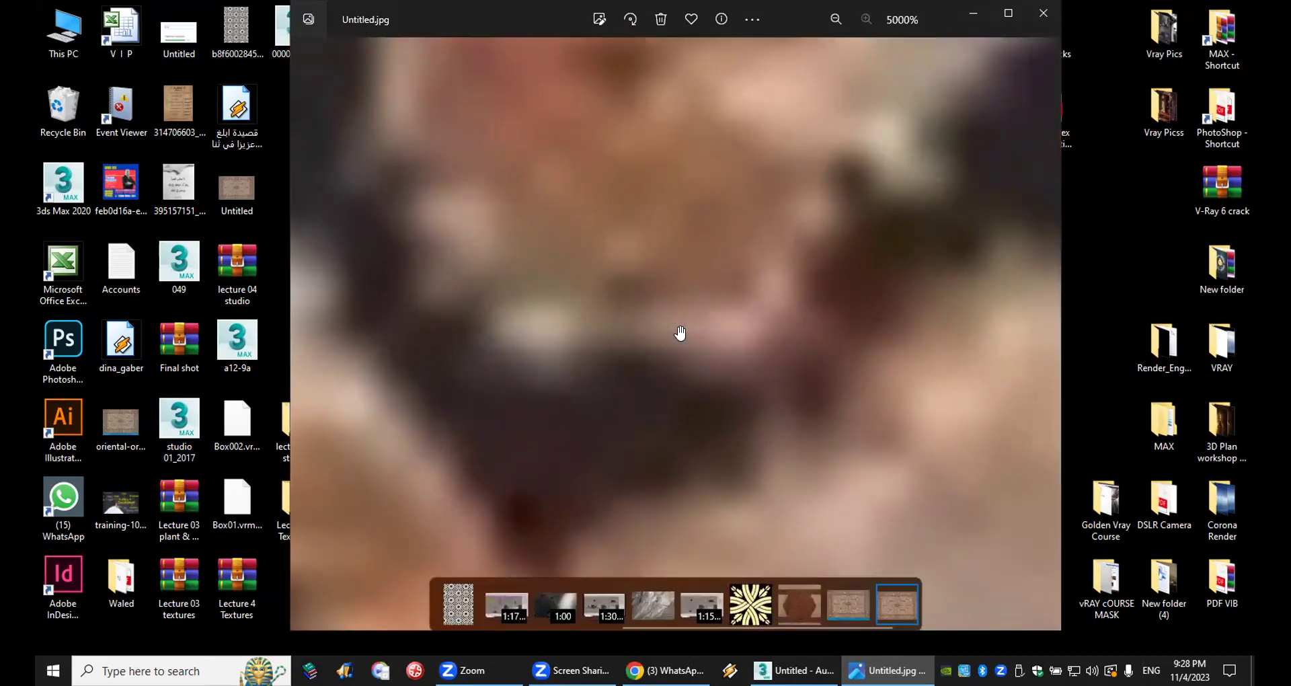
pyautogui.moveTo(681, 333); pyautogui.dragTo(778, 239)
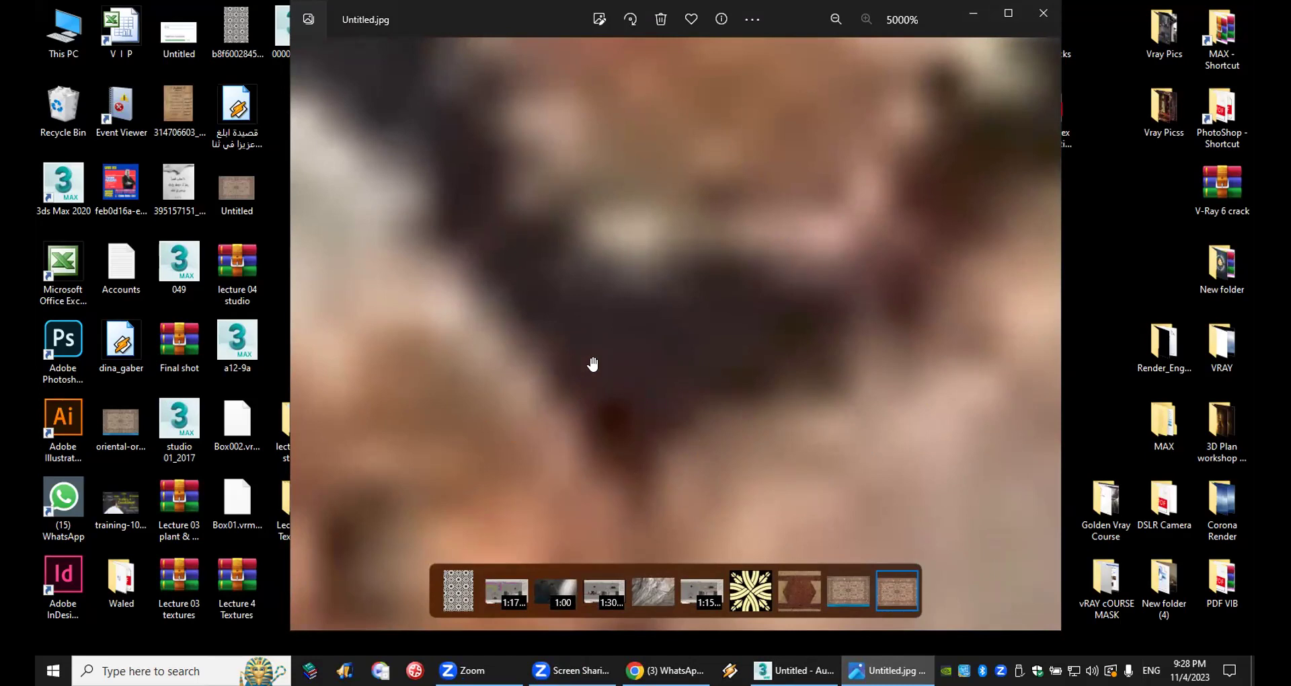
pyautogui.scroll(-5, 591, 360)
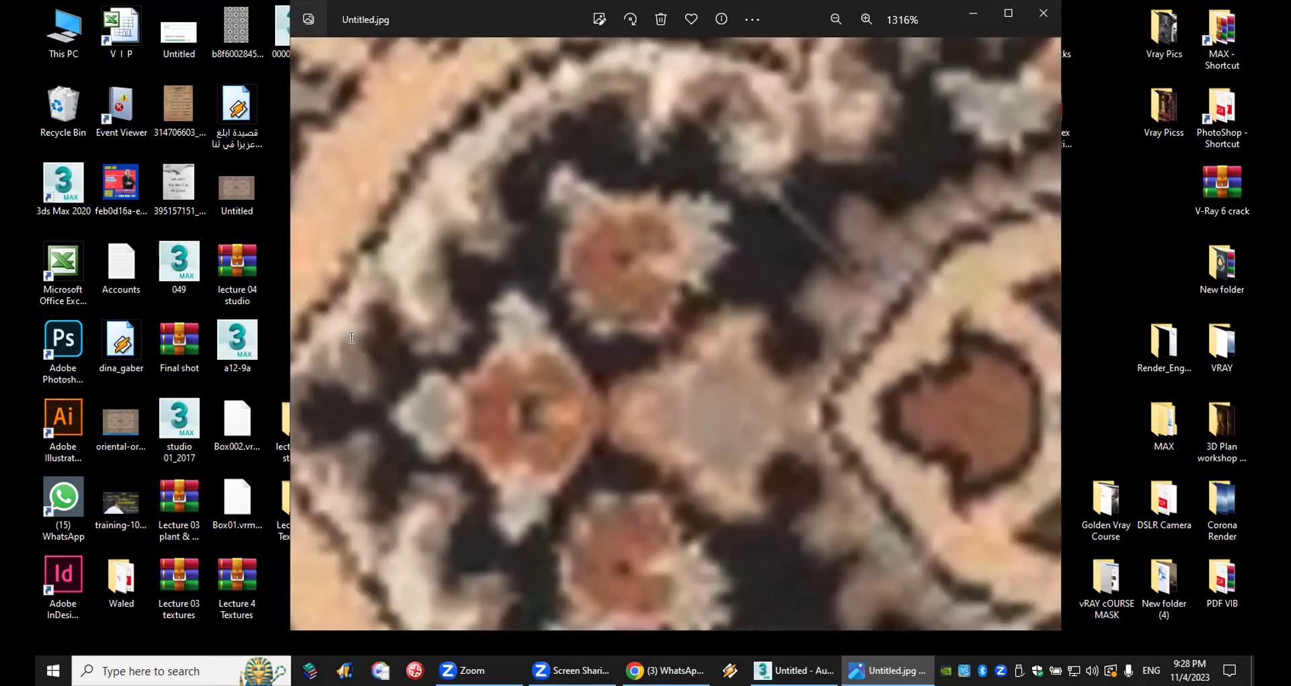
# Step: Return to 3ds Max and change the V-Ray image sampler type to Bucket, selecting its Max subdivs value
pyautogui.hotkey('alt', 'Tab')
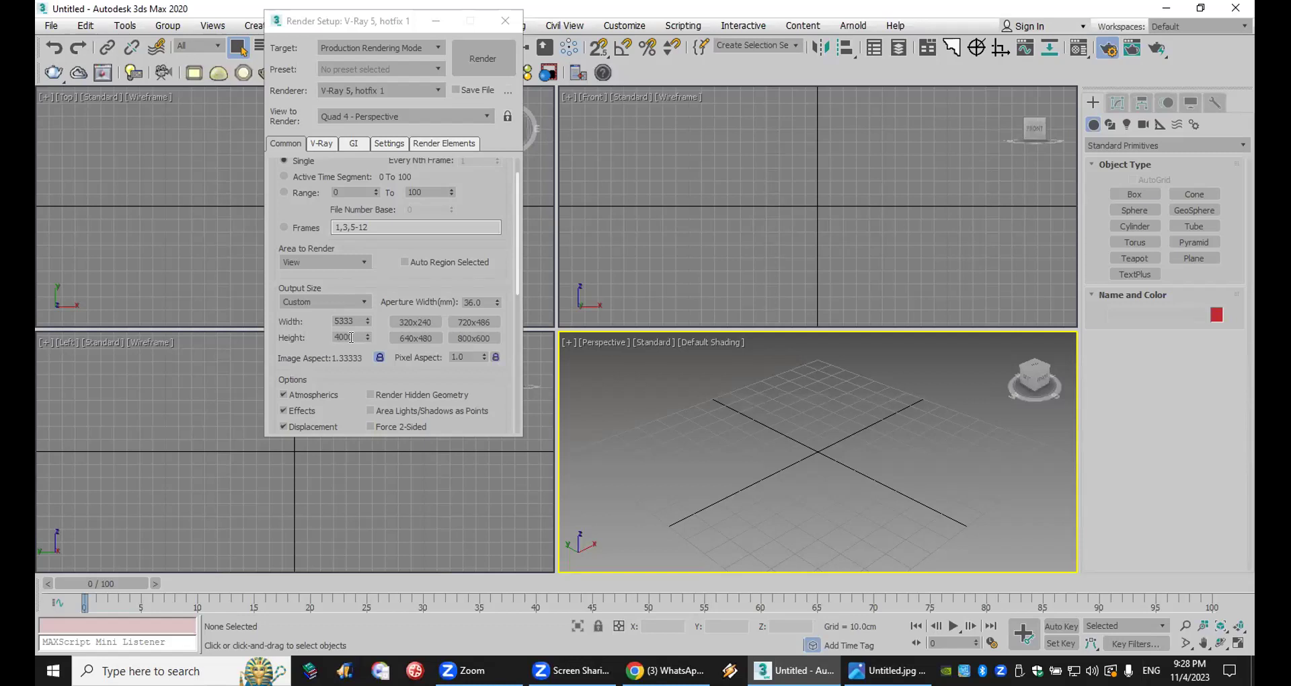
pyautogui.click(322, 144)
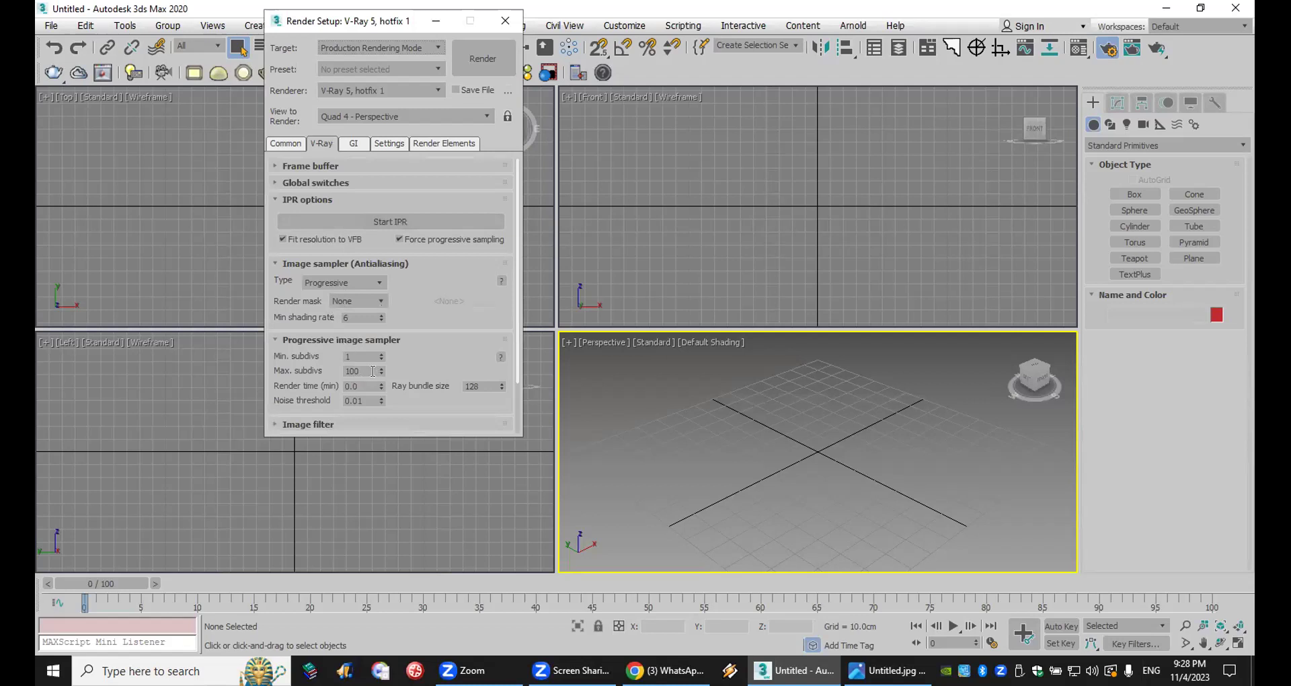
pyautogui.click(361, 284)
pyautogui.click(361, 297)
pyautogui.moveTo(829, 382); pyautogui.dragTo(794, 426)
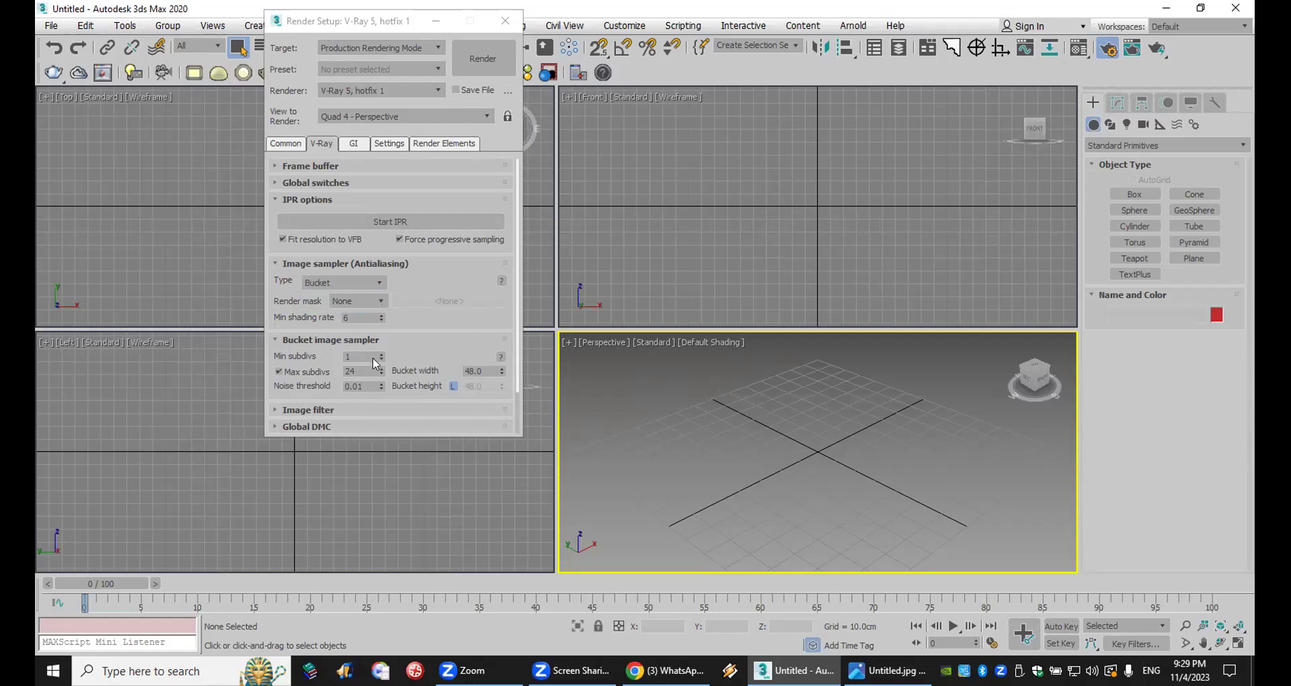
pyautogui.moveTo(351, 371); pyautogui.dragTo(325, 371)
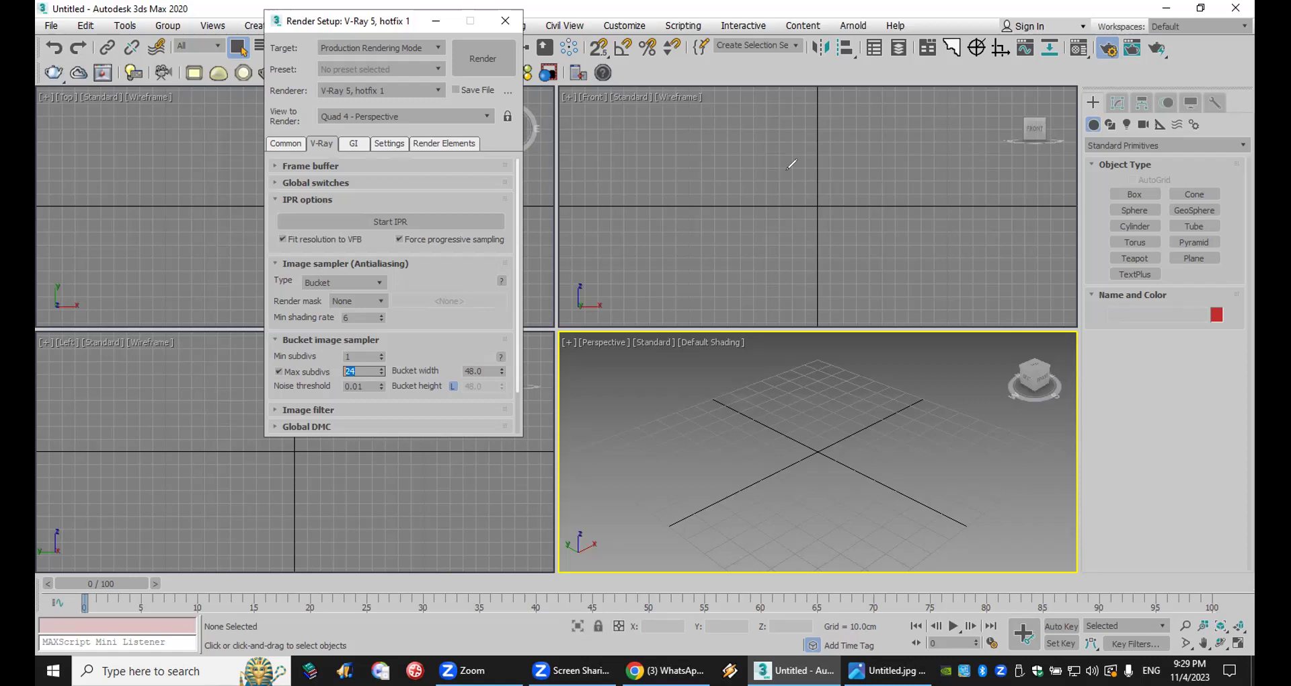
pyautogui.click(771, 202)
pyautogui.click(792, 125)
pyautogui.moveTo(801, 117); pyautogui.dragTo(831, 177)
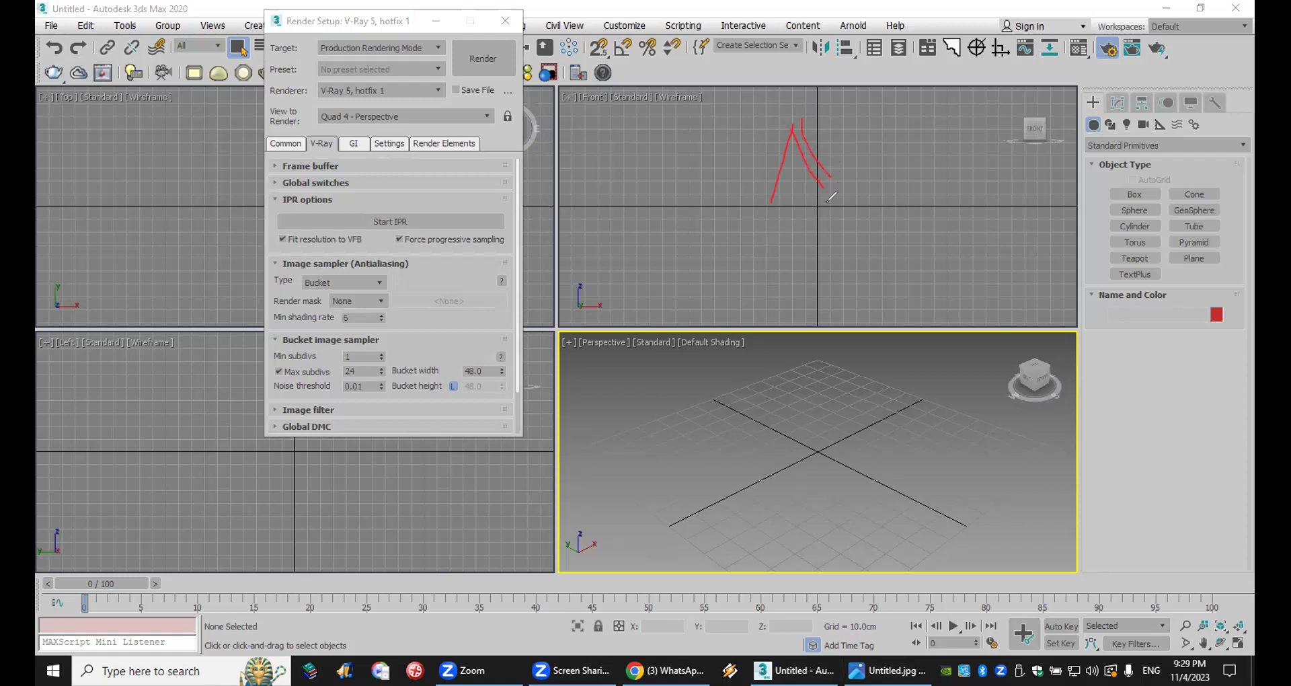
pyautogui.moveTo(703, 222)
pyautogui.mouseDown()
pyautogui.moveTo(844, 226)
pyautogui.moveTo(650, 181)
pyautogui.mouseUp()
pyautogui.moveTo(756, 222)
pyautogui.mouseDown()
pyautogui.moveTo(675, 138)
pyautogui.moveTo(721, 120)
pyautogui.moveTo(592, 153)
pyautogui.moveTo(573, 247)
pyautogui.mouseUp()
pyautogui.moveTo(609, 163); pyautogui.dragTo(623, 270)
pyautogui.moveTo(630, 217); pyautogui.dragTo(666, 283)
pyautogui.moveTo(375, 361)
pyautogui.mouseDown()
pyautogui.moveTo(349, 354)
pyautogui.moveTo(330, 384)
pyautogui.moveTo(377, 394)
pyautogui.moveTo(386, 351)
pyautogui.mouseUp()
pyautogui.moveTo(670, 158)
pyautogui.mouseDown()
pyautogui.moveTo(573, 269)
pyautogui.moveTo(730, 303)
pyautogui.moveTo(849, 178)
pyautogui.moveTo(703, 138)
pyautogui.mouseUp()
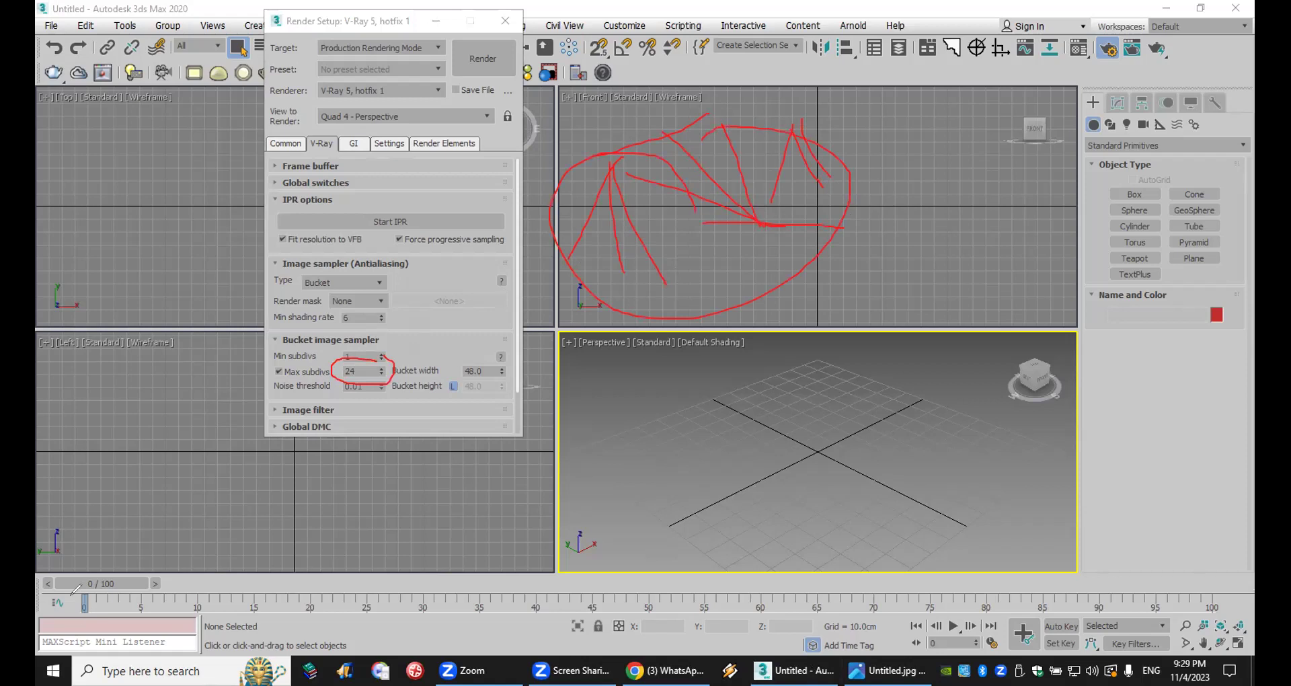
# Step: Set the primary GI engine to Irradiance map with the High preset, and select the Light cache Subdivs value
pyautogui.press('e')
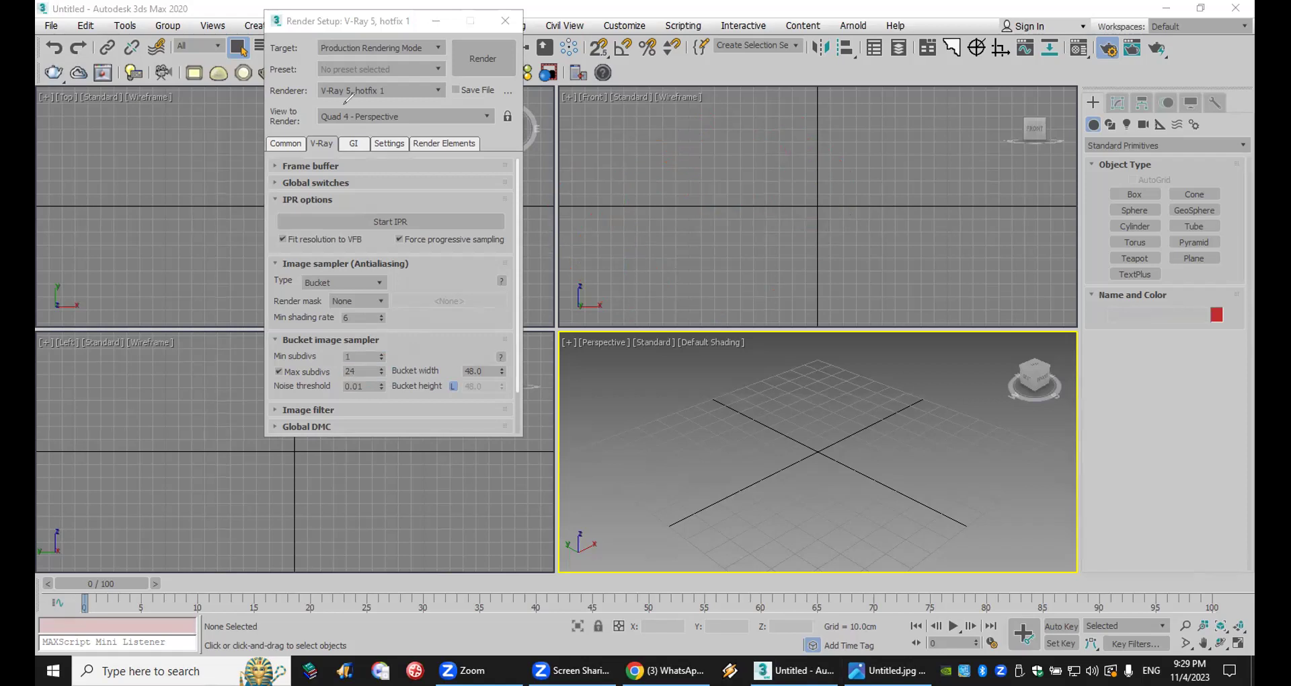
pyautogui.click(353, 143)
pyautogui.click(390, 200)
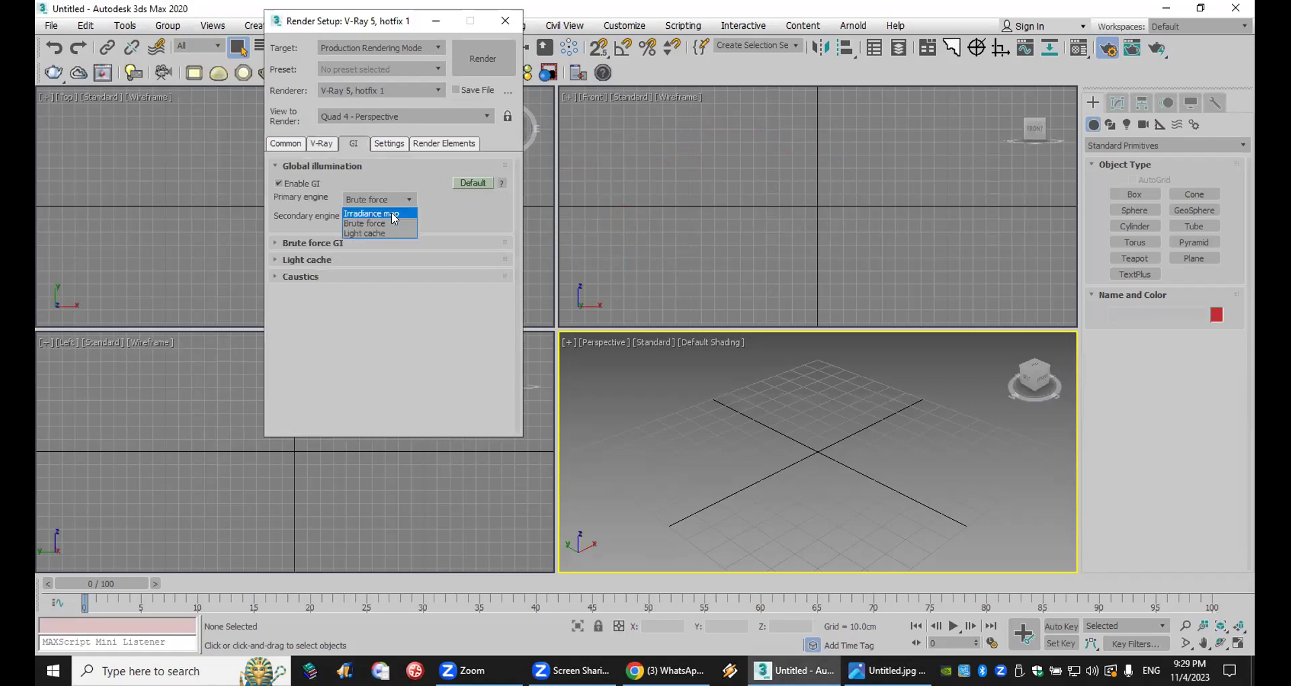
pyautogui.click(392, 234)
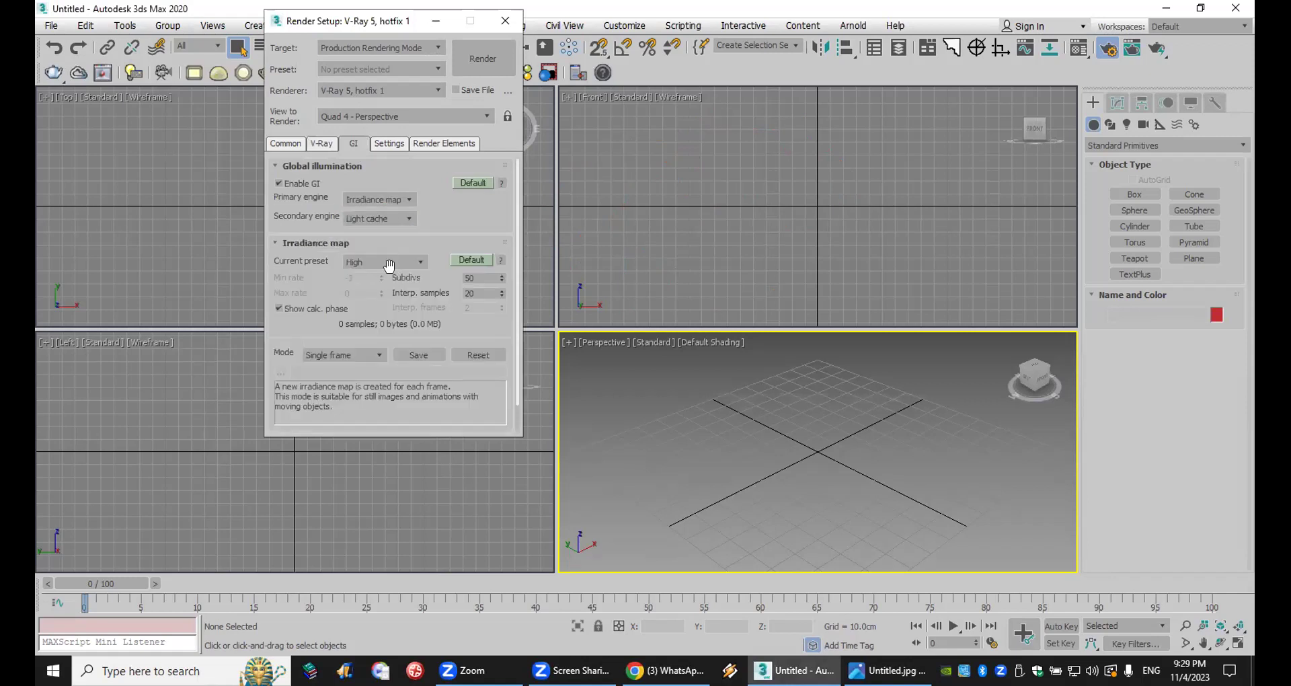
pyautogui.click(392, 261)
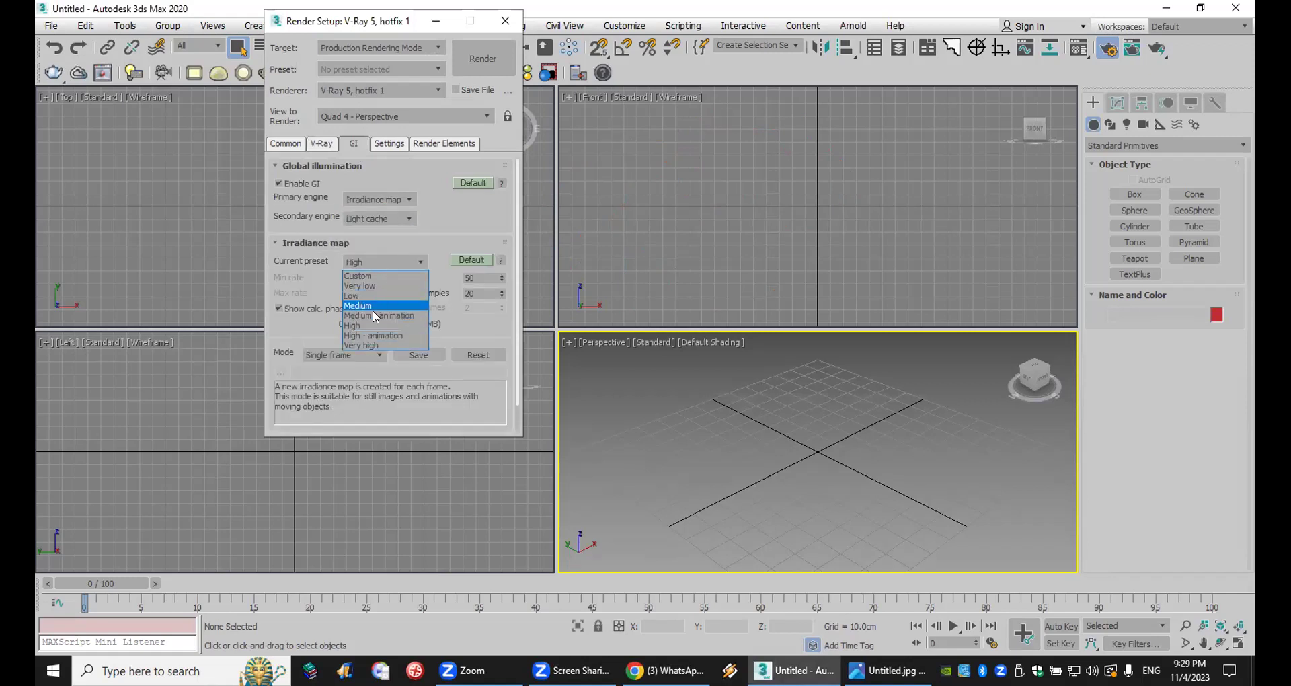
pyautogui.click(375, 330)
pyautogui.scroll(-5, 353, 403)
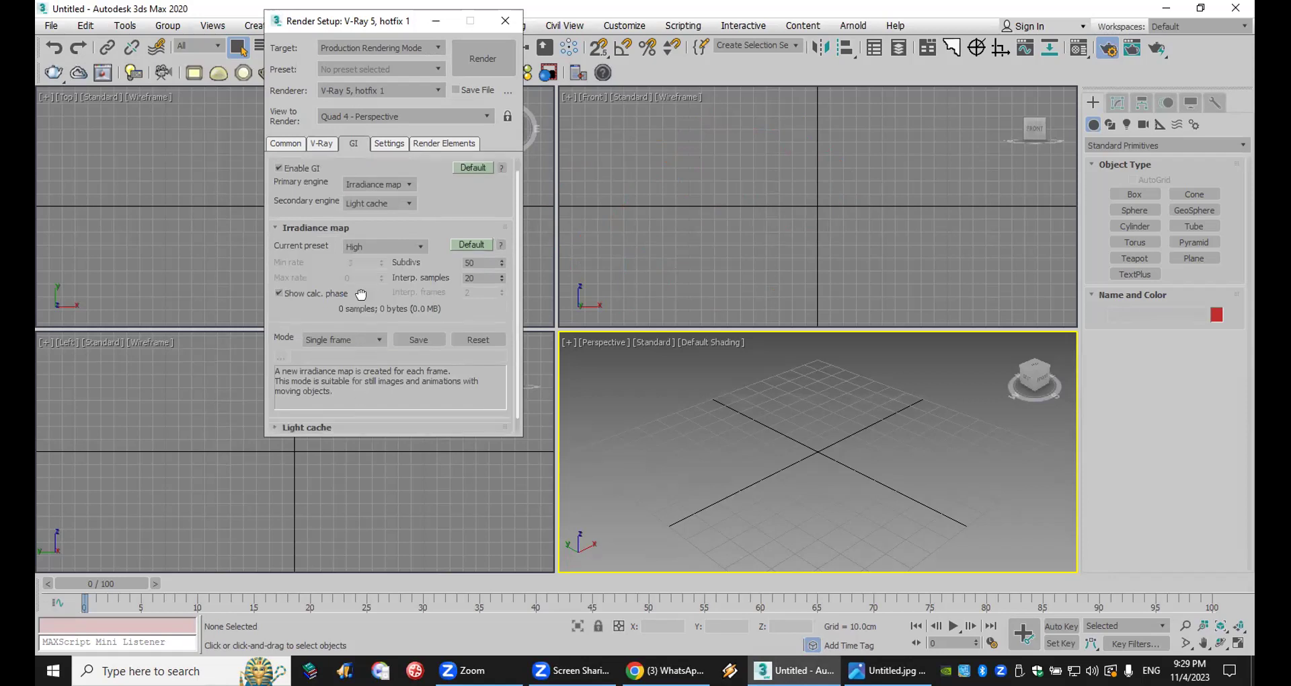
pyautogui.moveTo(370, 301); pyautogui.dragTo(280, 302)
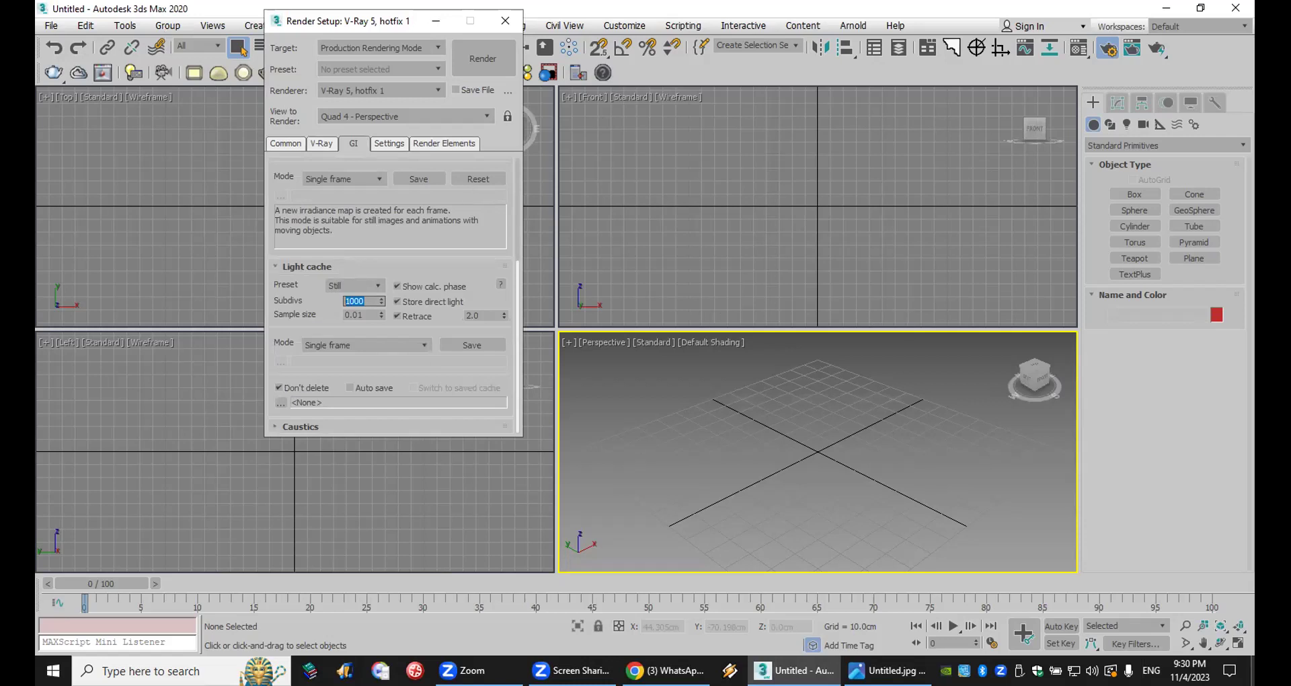
# Step: Open the 5.5 subdivs image from the Lecture 01 Pics folder within the MAX shortcut's External Files folder
pyautogui.press('super+d')
pyautogui.click(1231, 54)
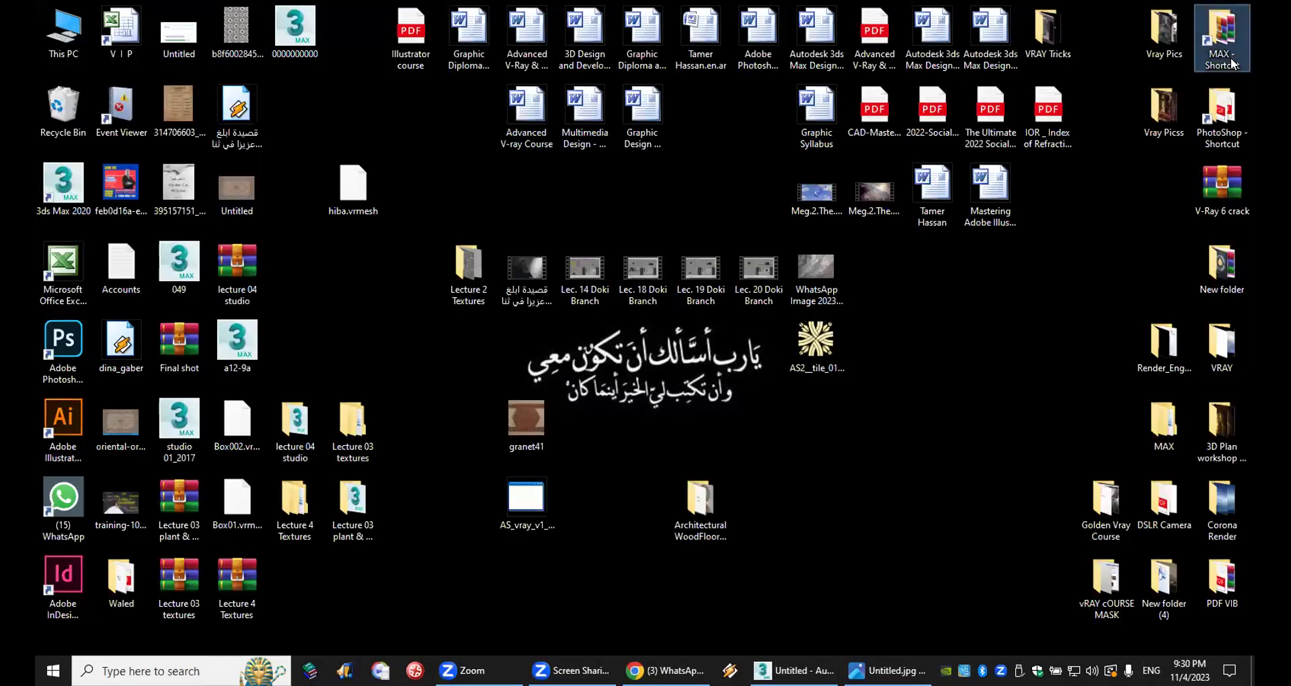
pyautogui.click(1108, 76)
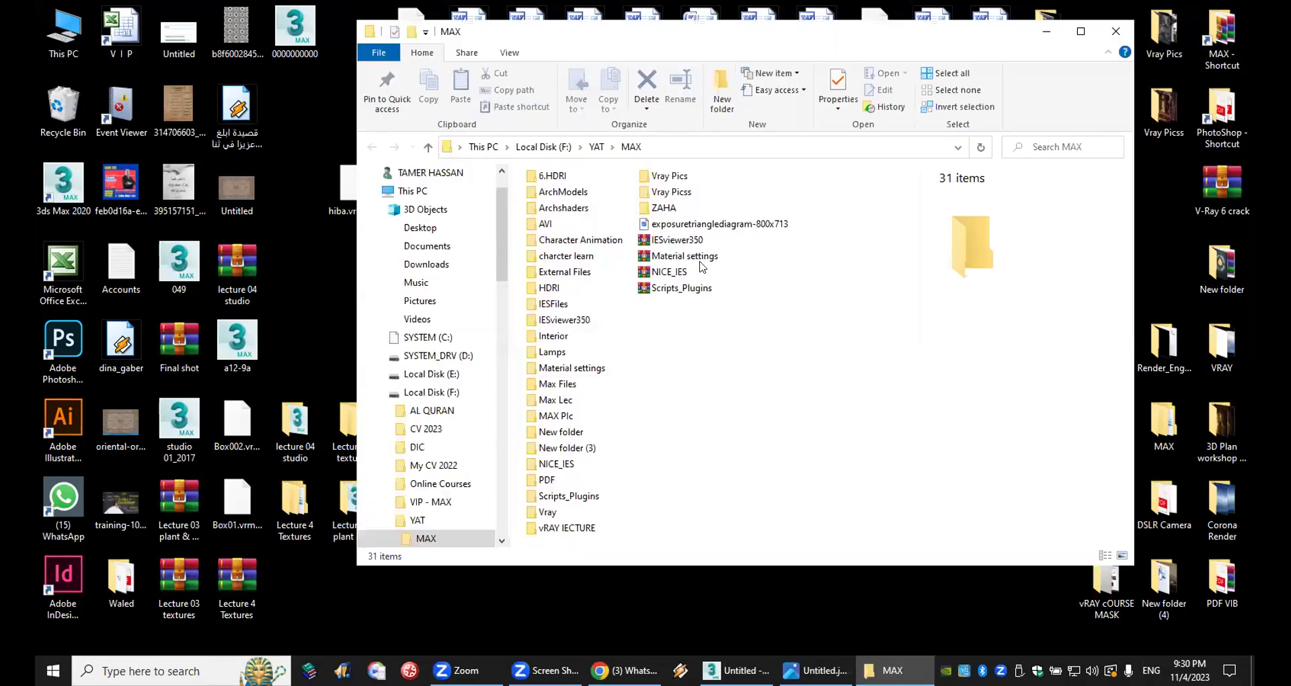
pyautogui.click(571, 272)
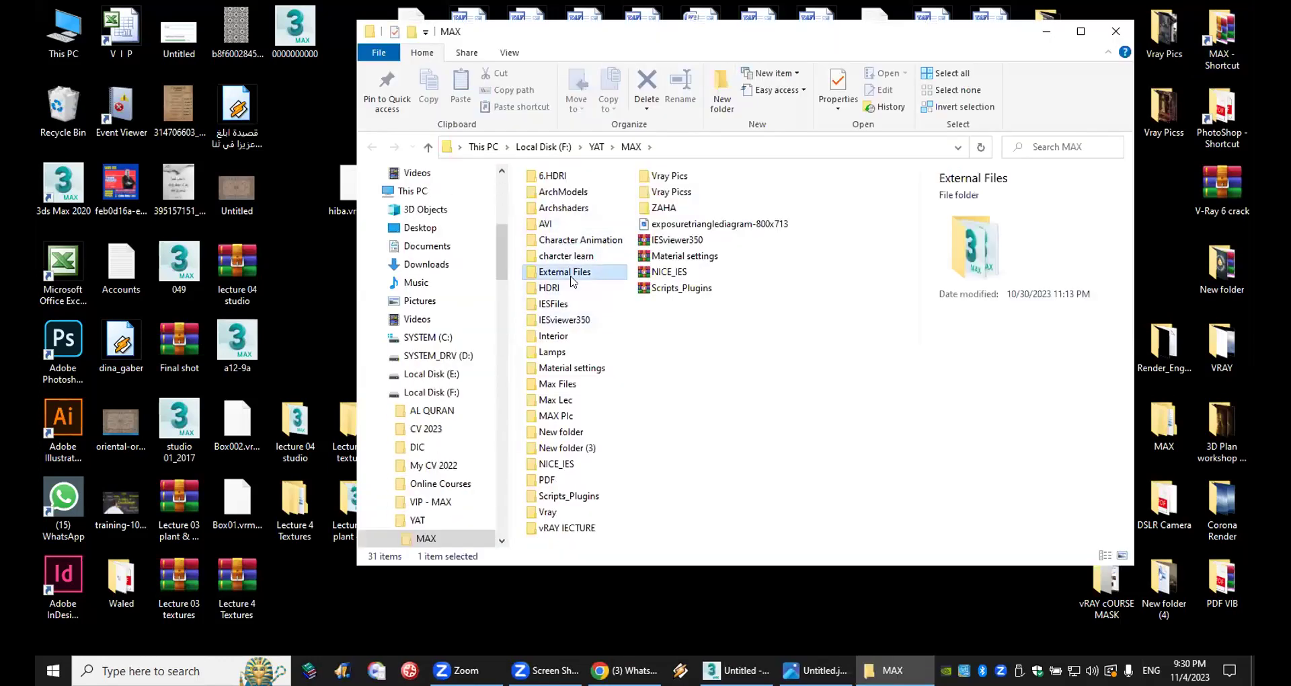
pyautogui.doubleClick(577, 275)
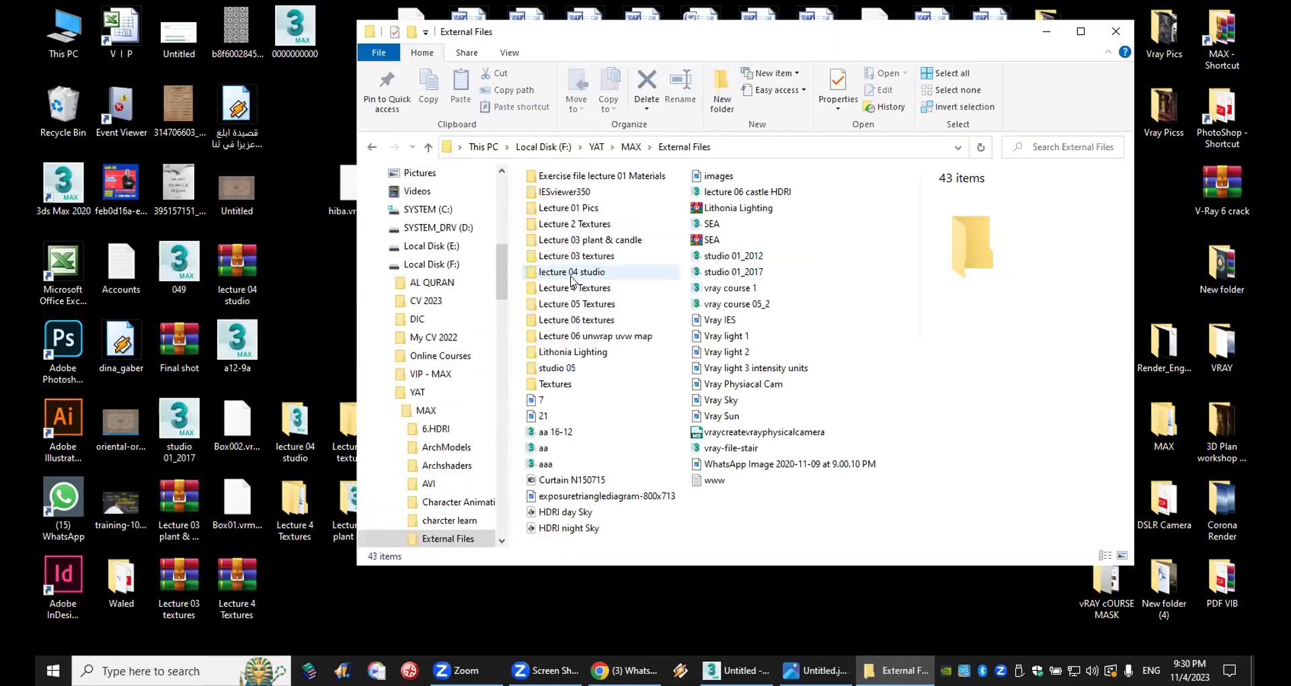
pyautogui.click(581, 209)
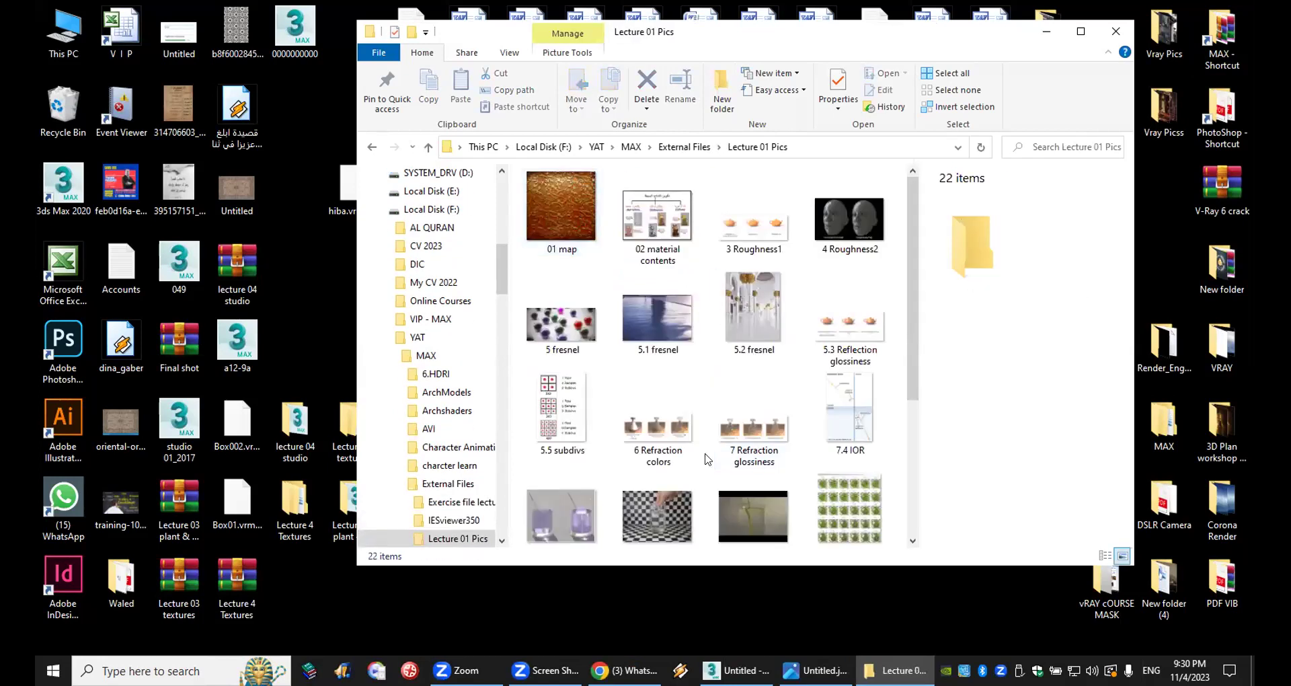
pyautogui.doubleClick(561, 412)
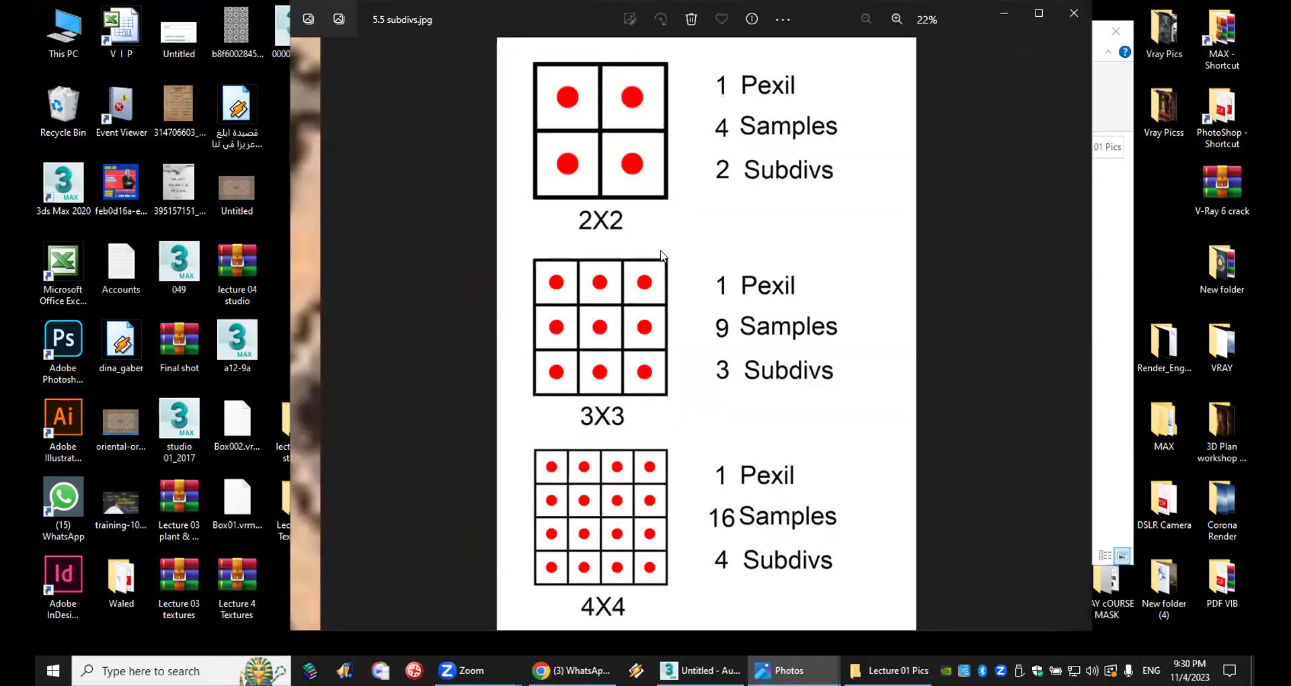
# Step: Examine the 2X2, 3X3 and 4X4 diagrams relating subdivs to samples per pixel
pyautogui.scroll(3, 666, 260)
pyautogui.scroll(5, 578, 205)
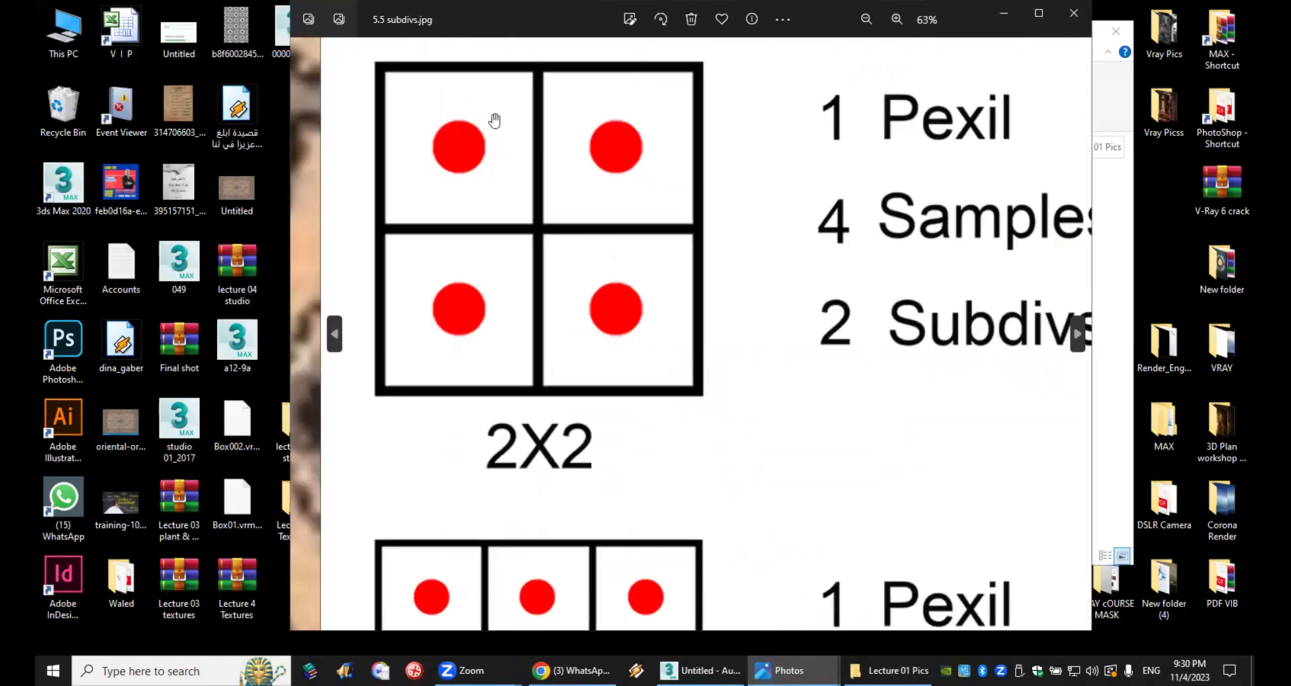
pyautogui.scroll(-1, 619, 240)
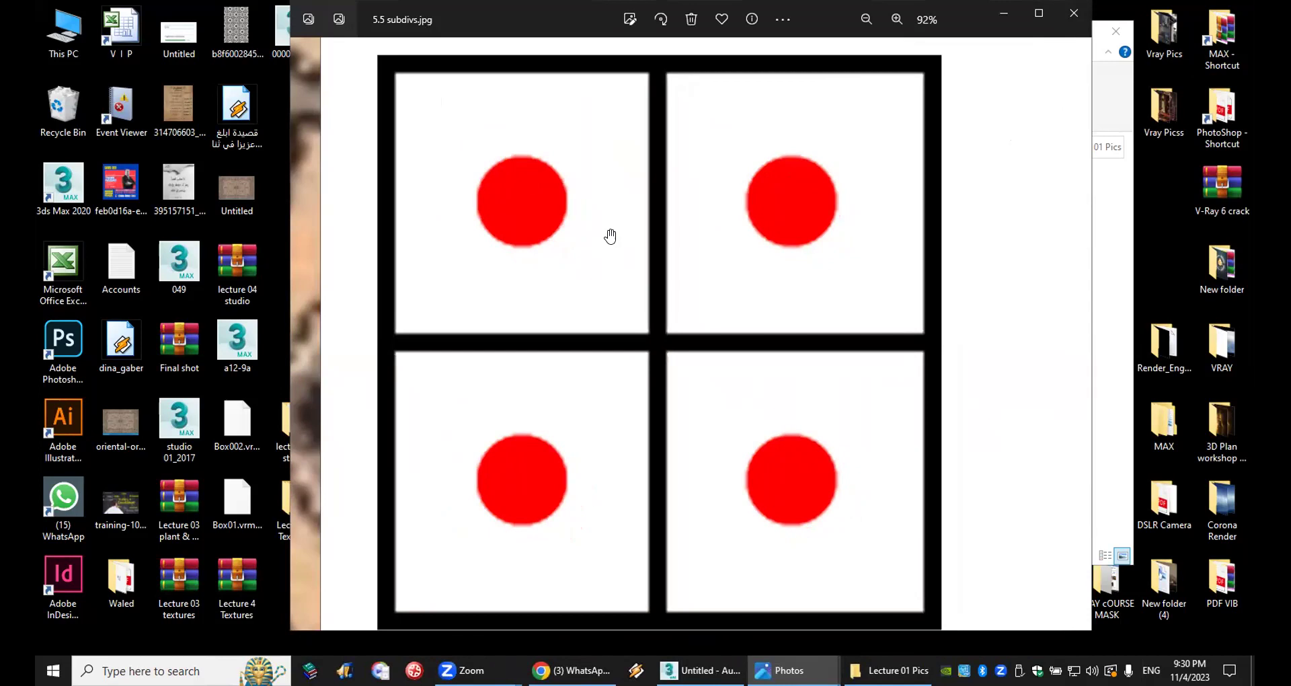
pyautogui.scroll(-2, 710, 283)
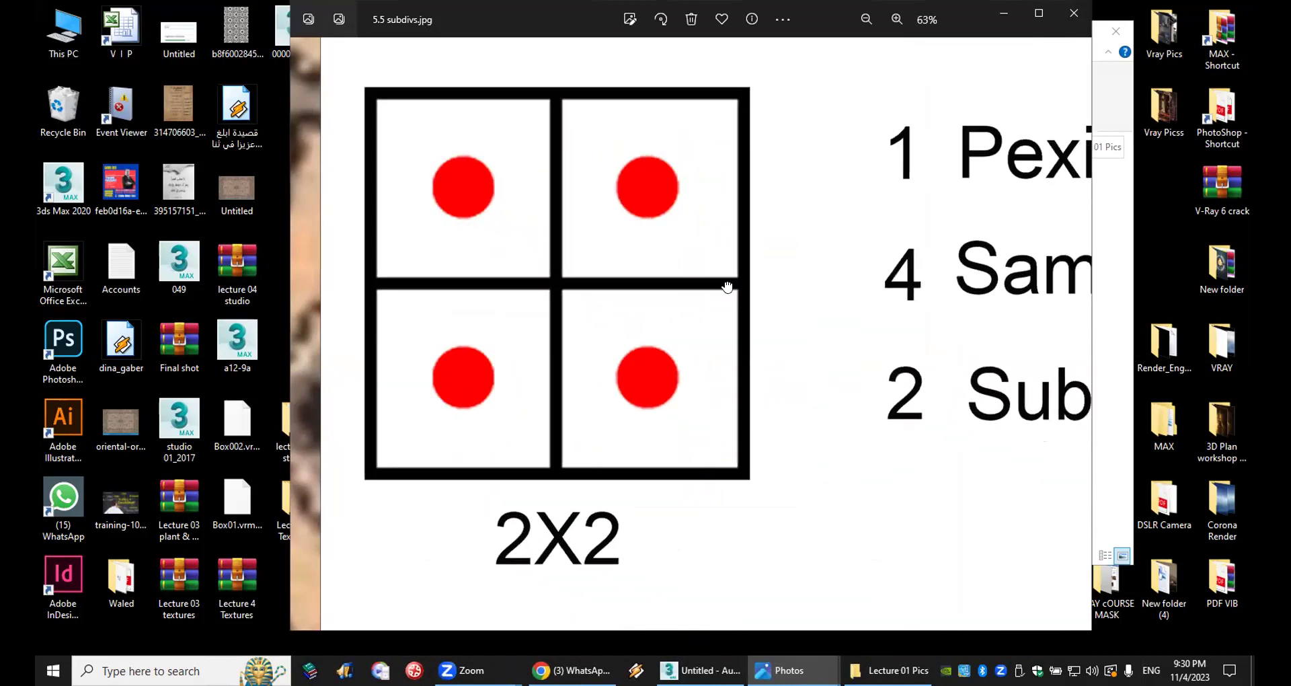
pyautogui.scroll(-1, 902, 397)
pyautogui.scroll(-1, 901, 397)
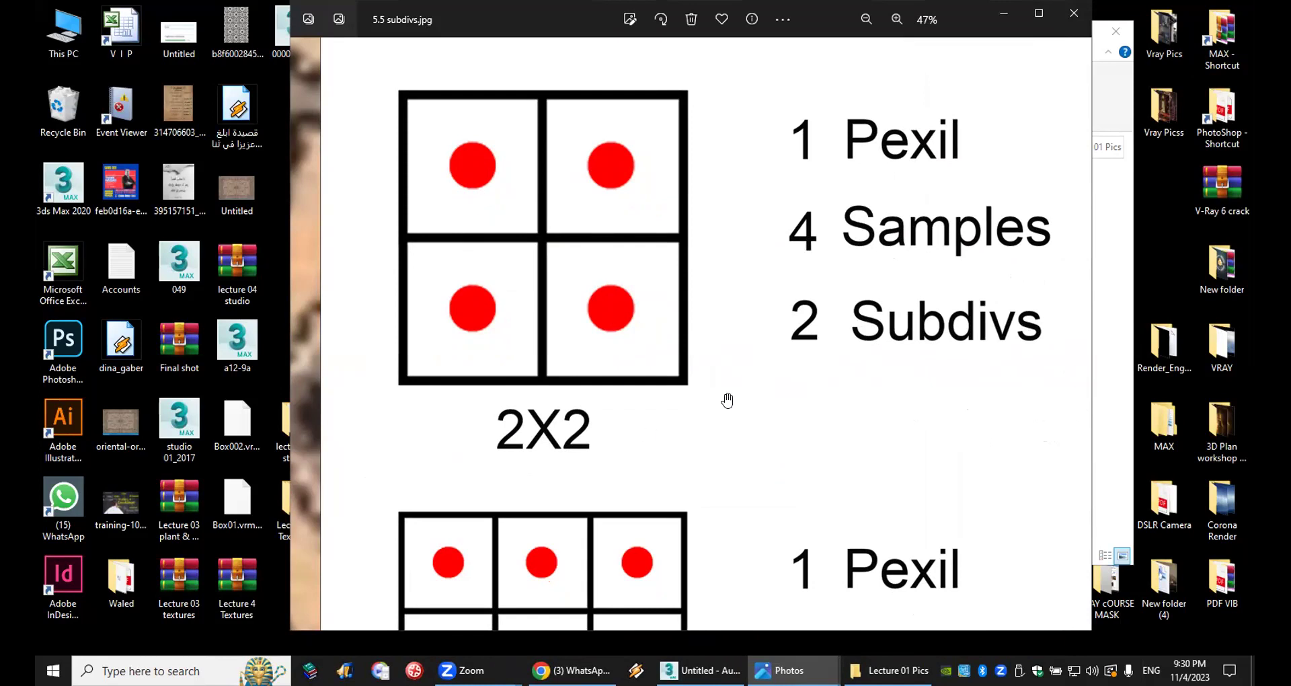
pyautogui.scroll(-5, 780, 410)
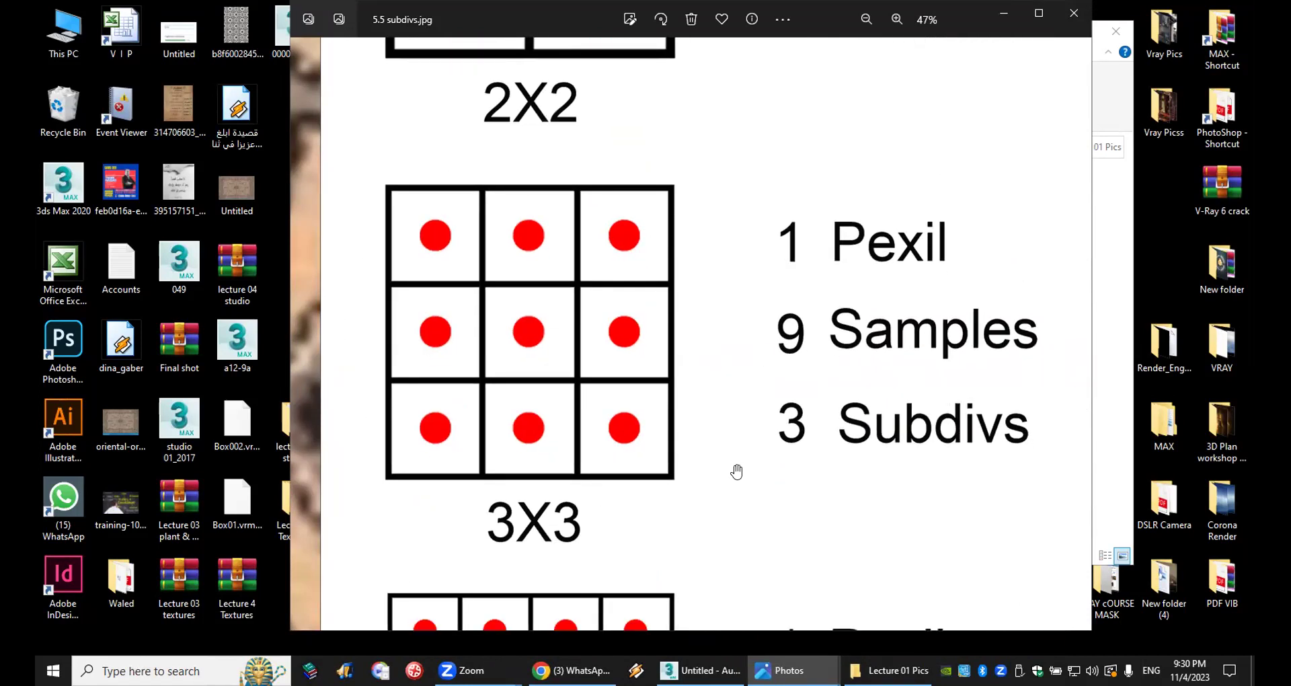
pyautogui.scroll(-5, 767, 525)
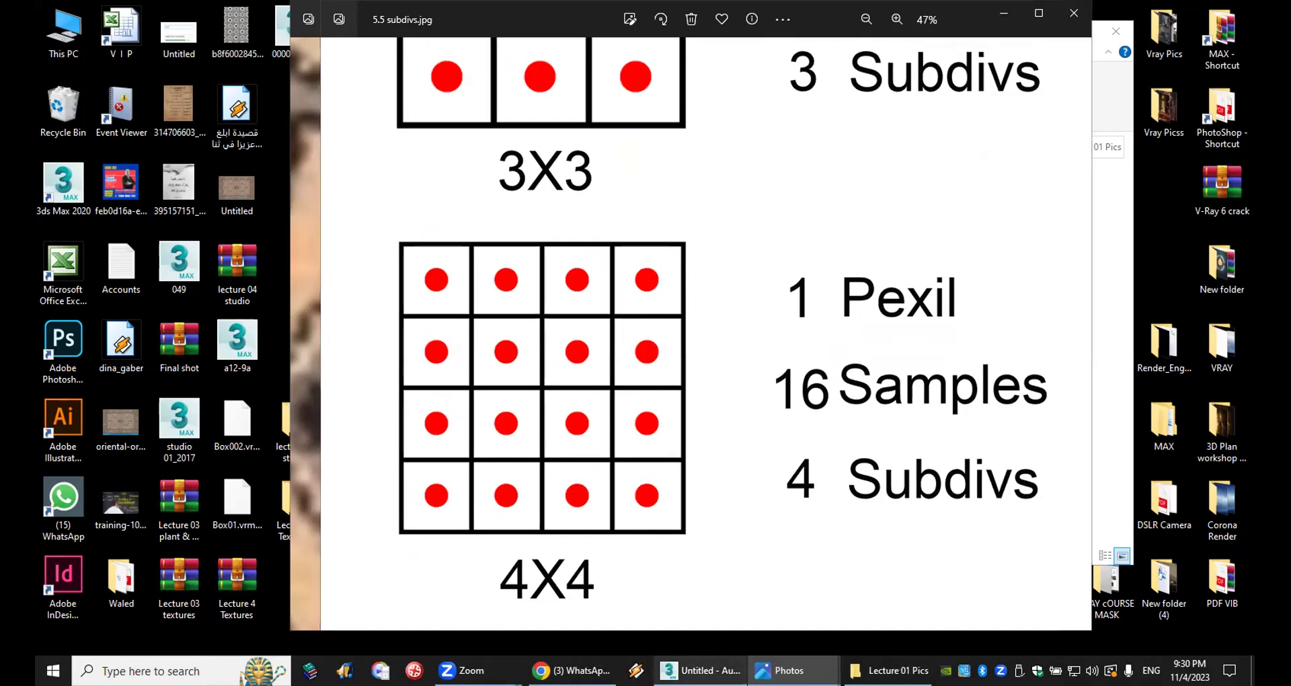
# Step: Switch back to 3ds Max and select the output height value in Render Setup
pyautogui.hotkey('alt', 'Tab')
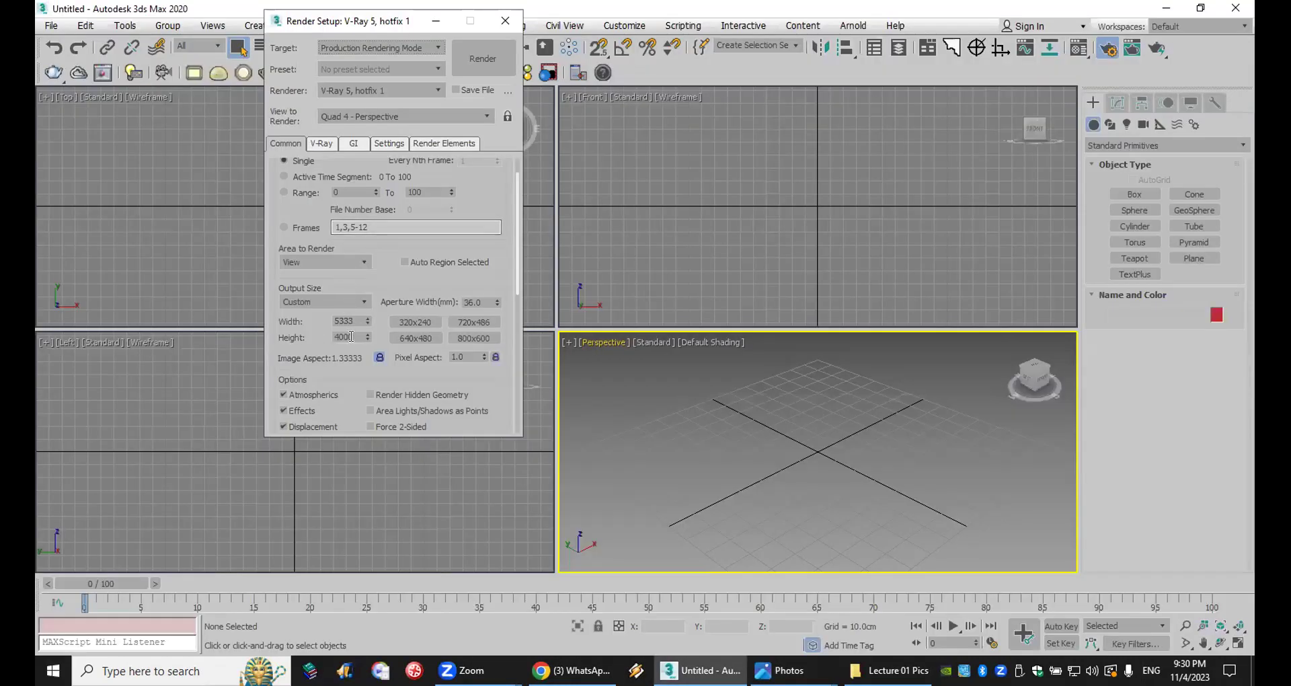
pyautogui.moveTo(356, 338); pyautogui.dragTo(318, 336)
# Step: Go to the desktop and open image 4 from the Vray Picss folder
pyautogui.click(1253, 670)
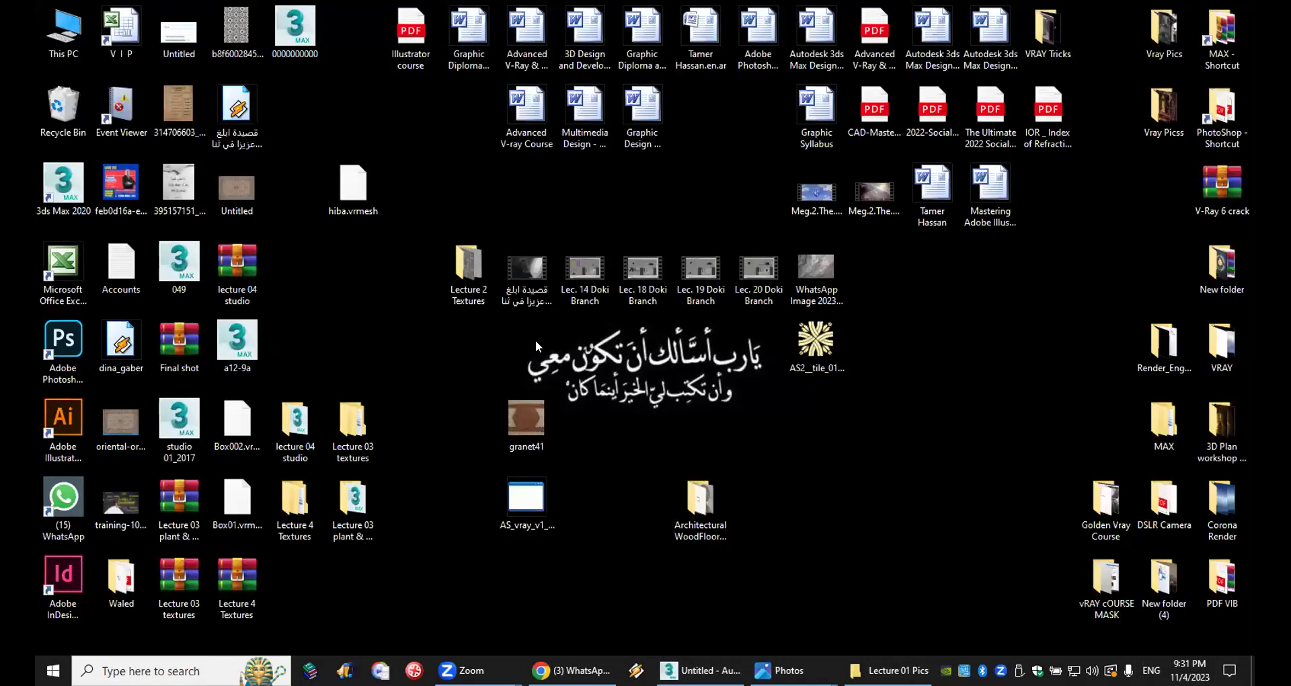
pyautogui.doubleClick(1162, 108)
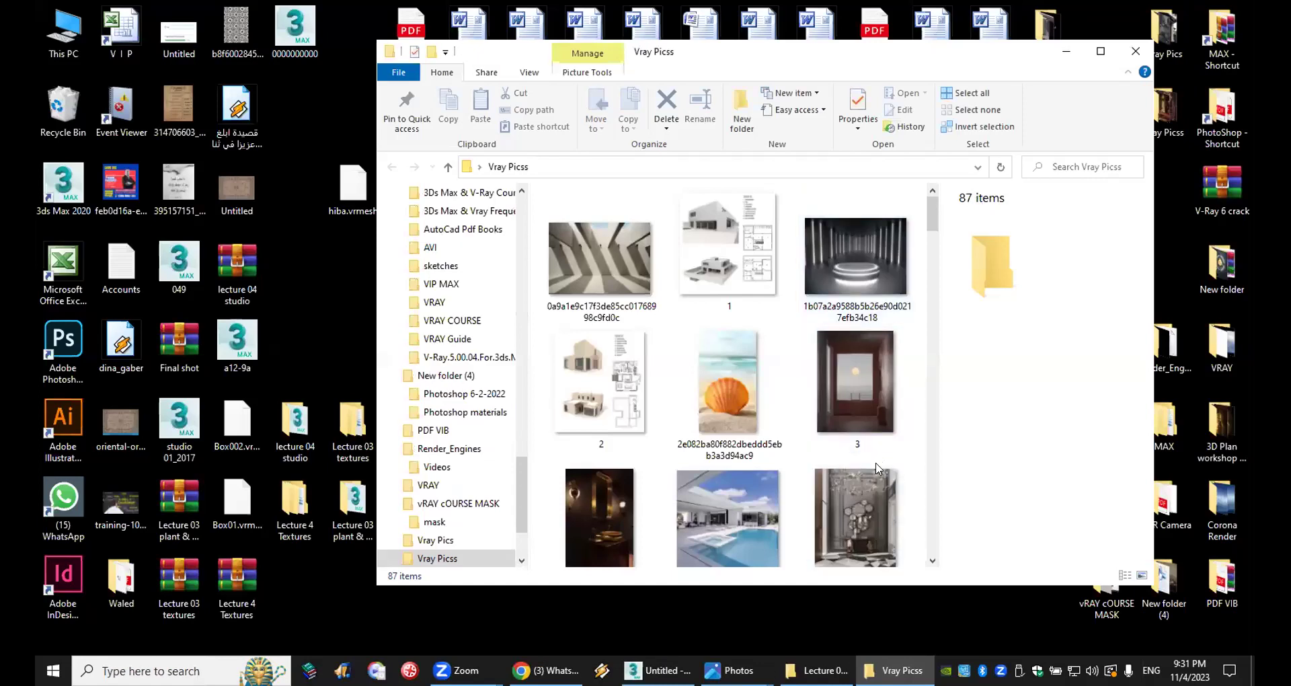
pyautogui.scroll(-1, 794, 482)
pyautogui.scroll(-2, 795, 483)
pyautogui.doubleClick(608, 348)
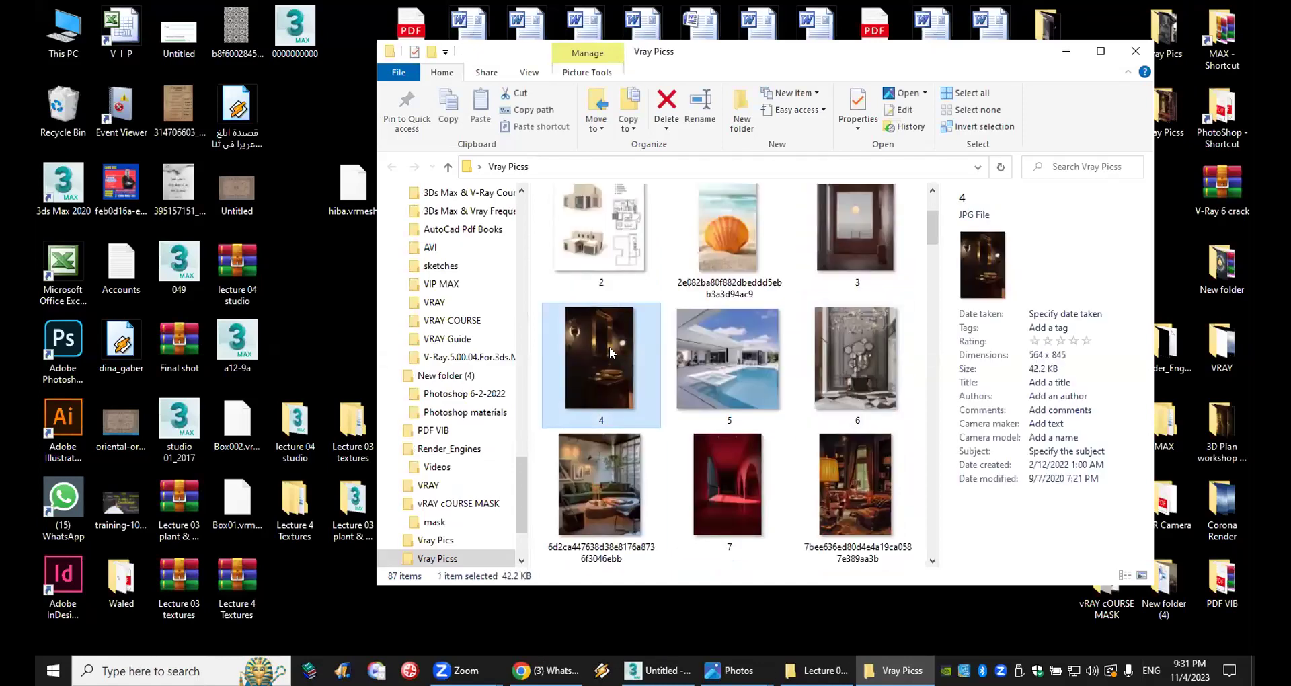
# Step: Examine the brass wall lamp and the surrounding dark wall of the bathroom image at high magnification
pyautogui.press('Left')
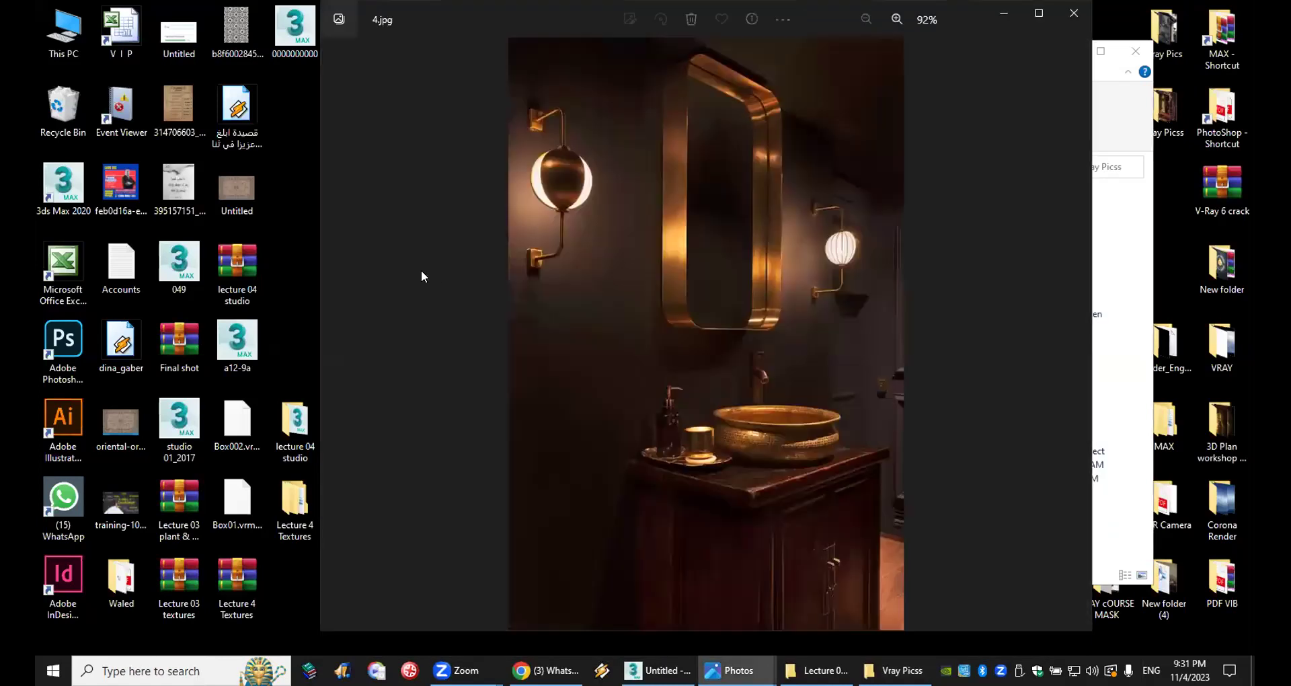
pyautogui.scroll(3, 507, 260)
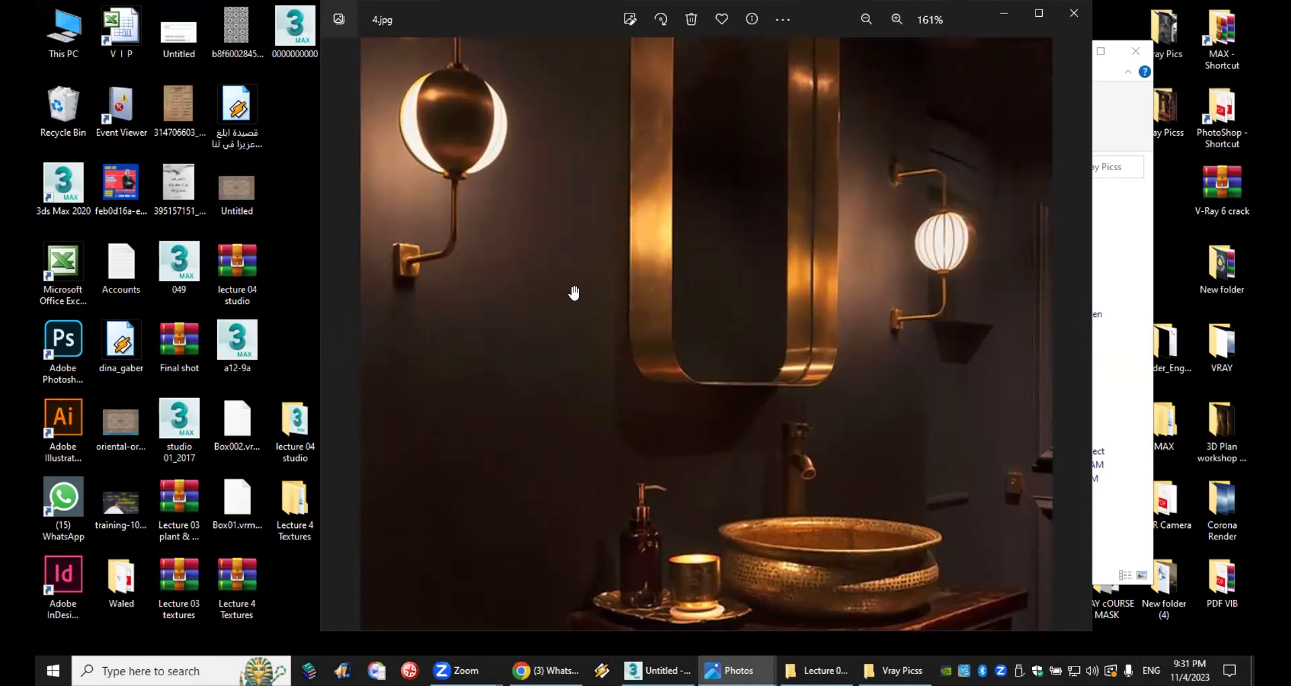
pyautogui.scroll(2, 408, 158)
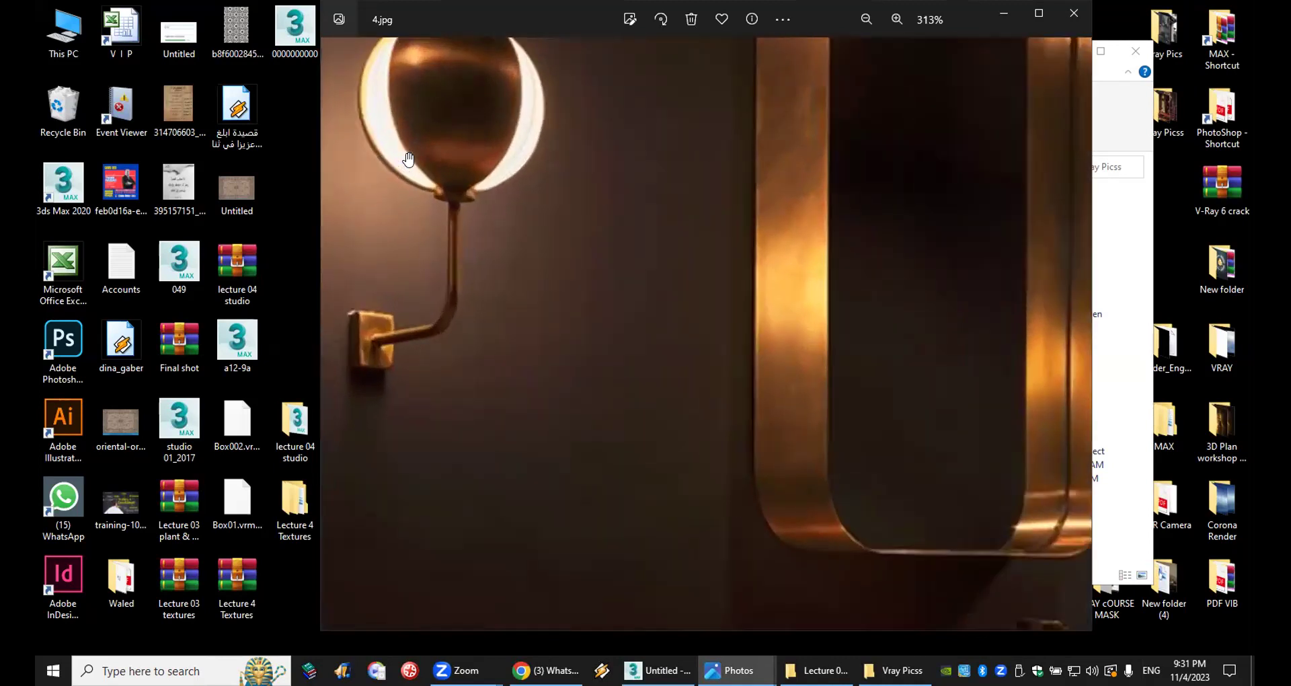
pyautogui.scroll(2, 408, 159)
pyautogui.scroll(-3, 477, 314)
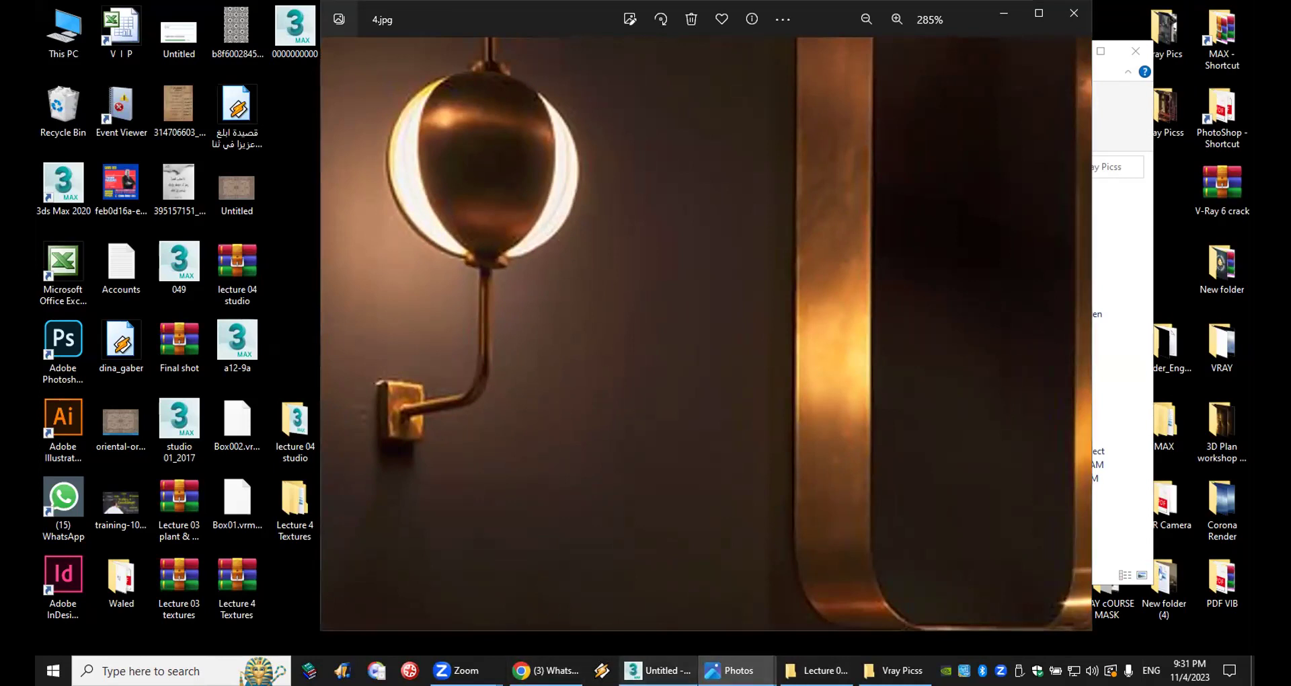
# Step: Load the newest history render in the V-Ray Frame Buffer, draw a region over its ceiling opening, and return to the V-Ray sampler settings
pyautogui.click(657, 671)
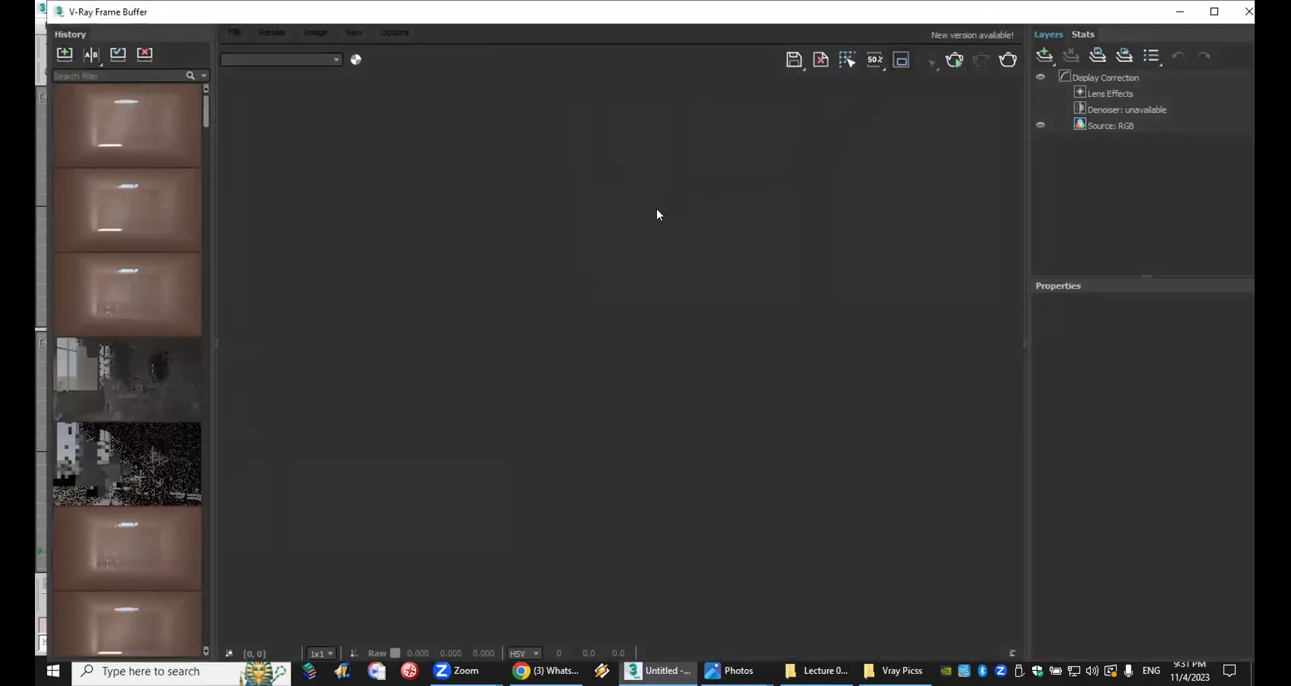
pyautogui.doubleClick(129, 126)
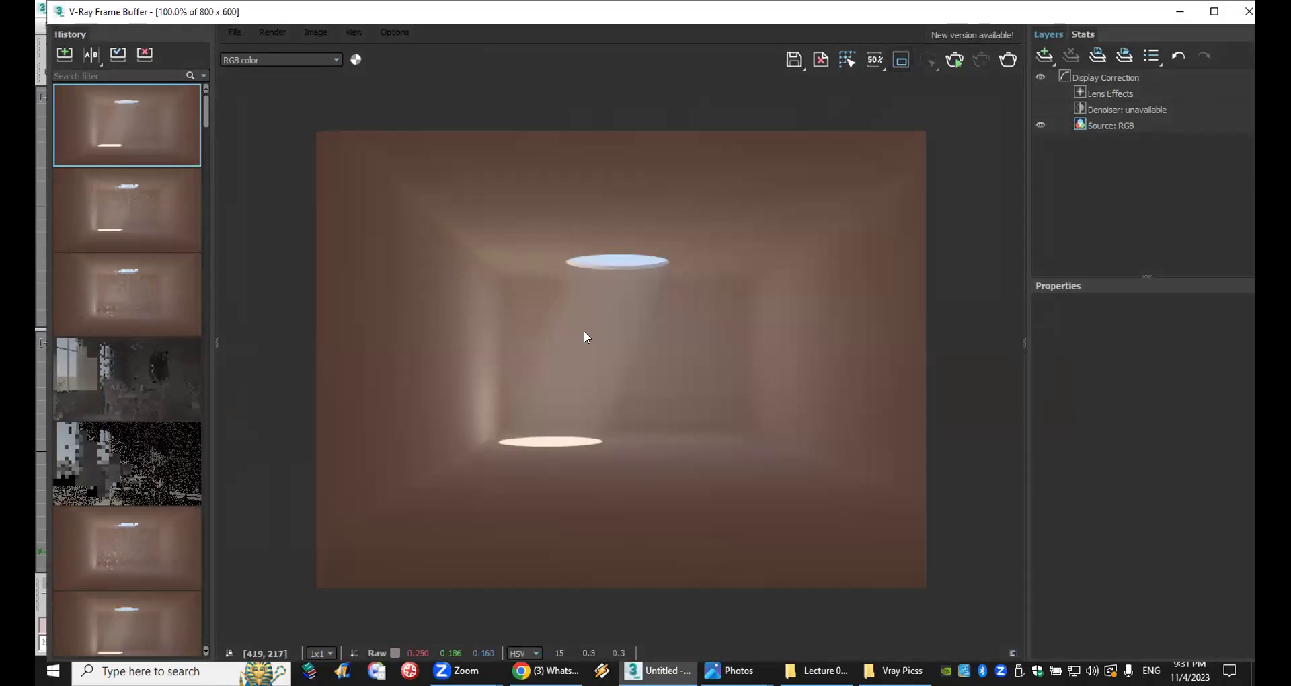
pyautogui.click(900, 65)
pyautogui.moveTo(628, 246); pyautogui.dragTo(524, 332)
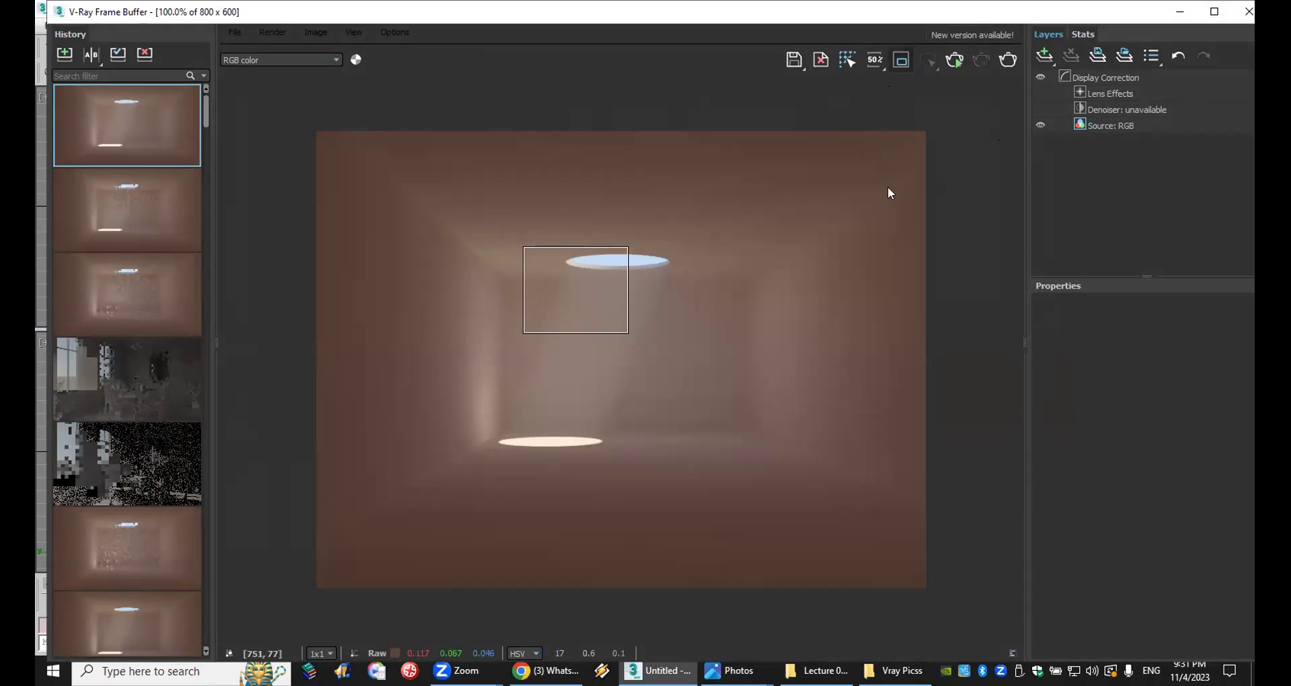
pyautogui.click(1247, 12)
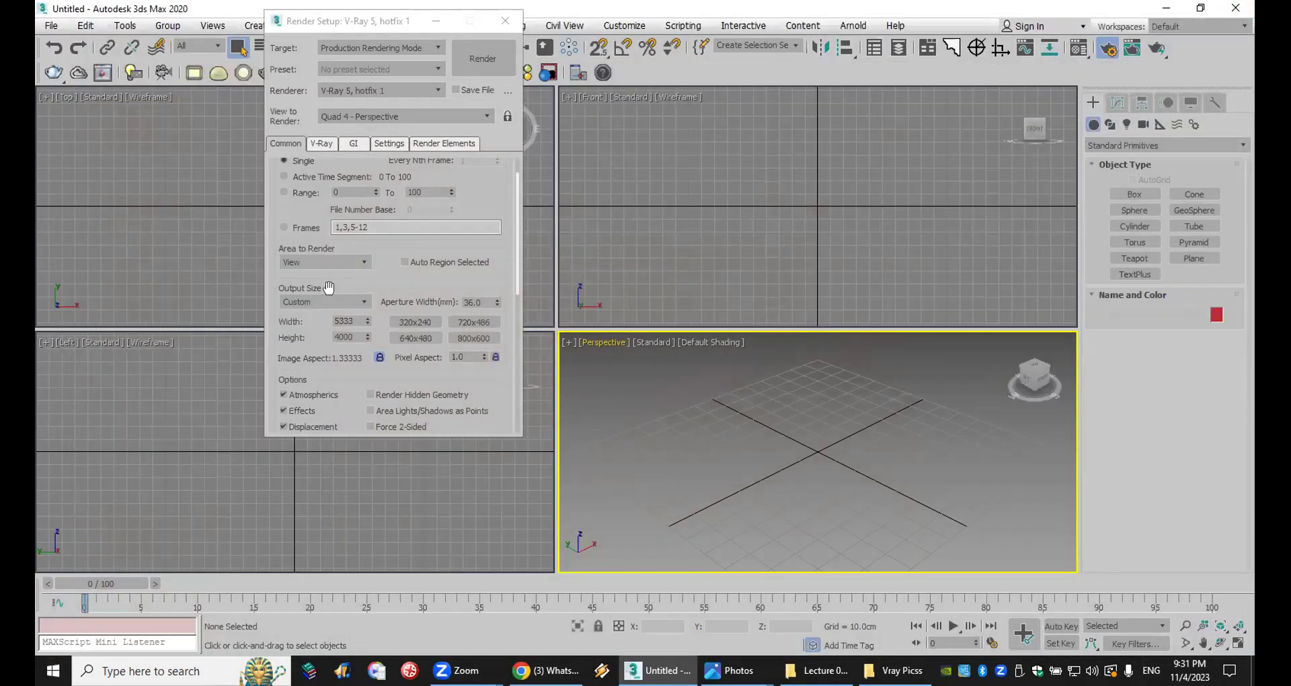
pyautogui.click(323, 143)
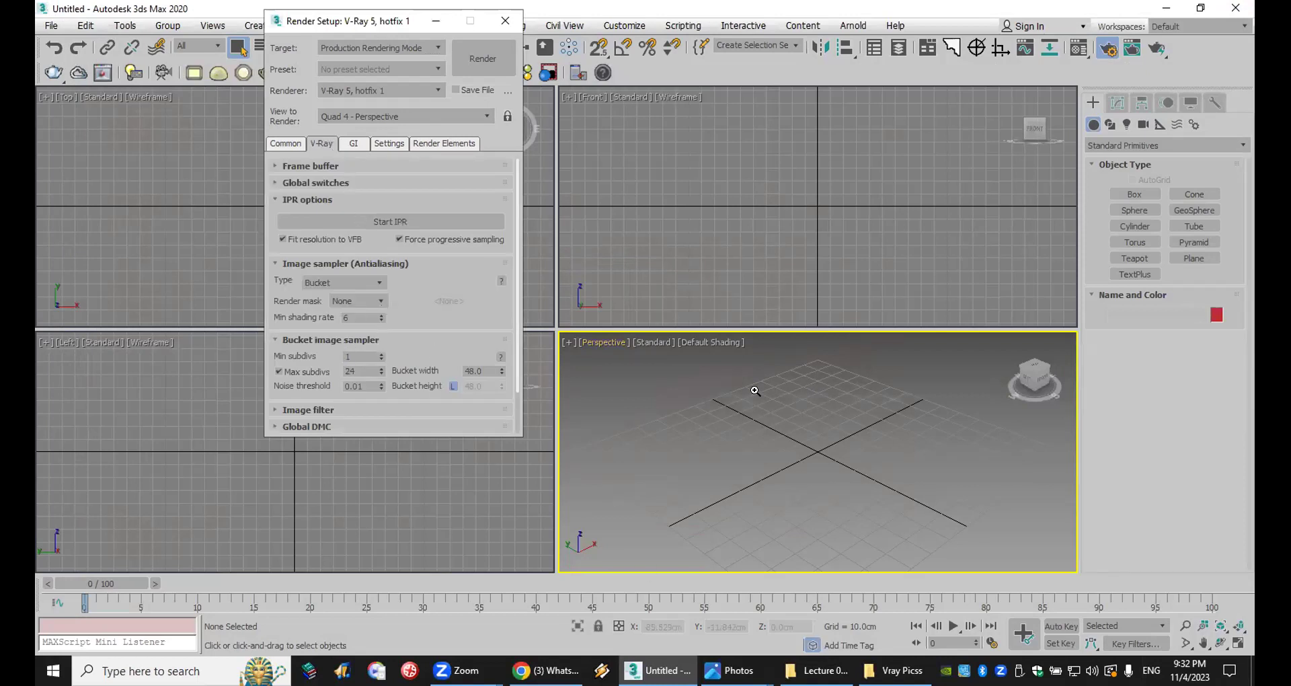
# Step: Switch to WhatsApp and examine the bathroom render with the round backlit mirror up close and at full view
pyautogui.hotkey('alt', 'Tab')
pyautogui.click(648, 155)
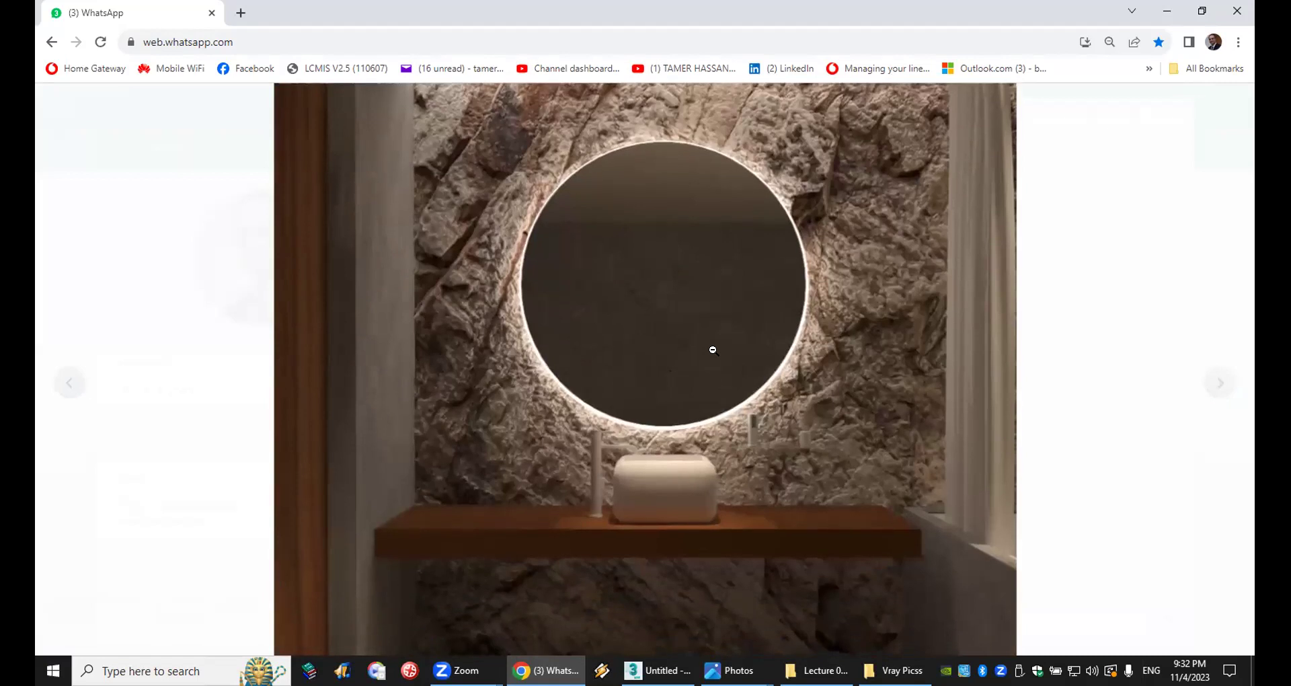
pyautogui.click(712, 349)
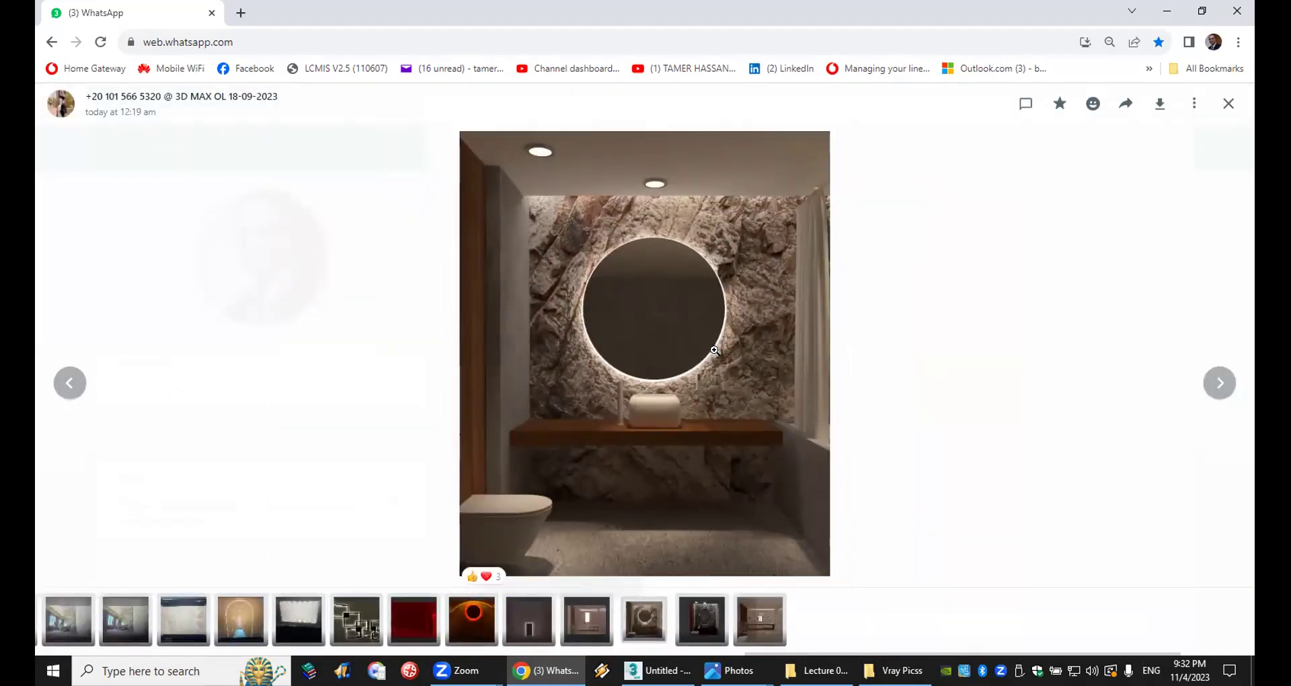
pyautogui.click(714, 351)
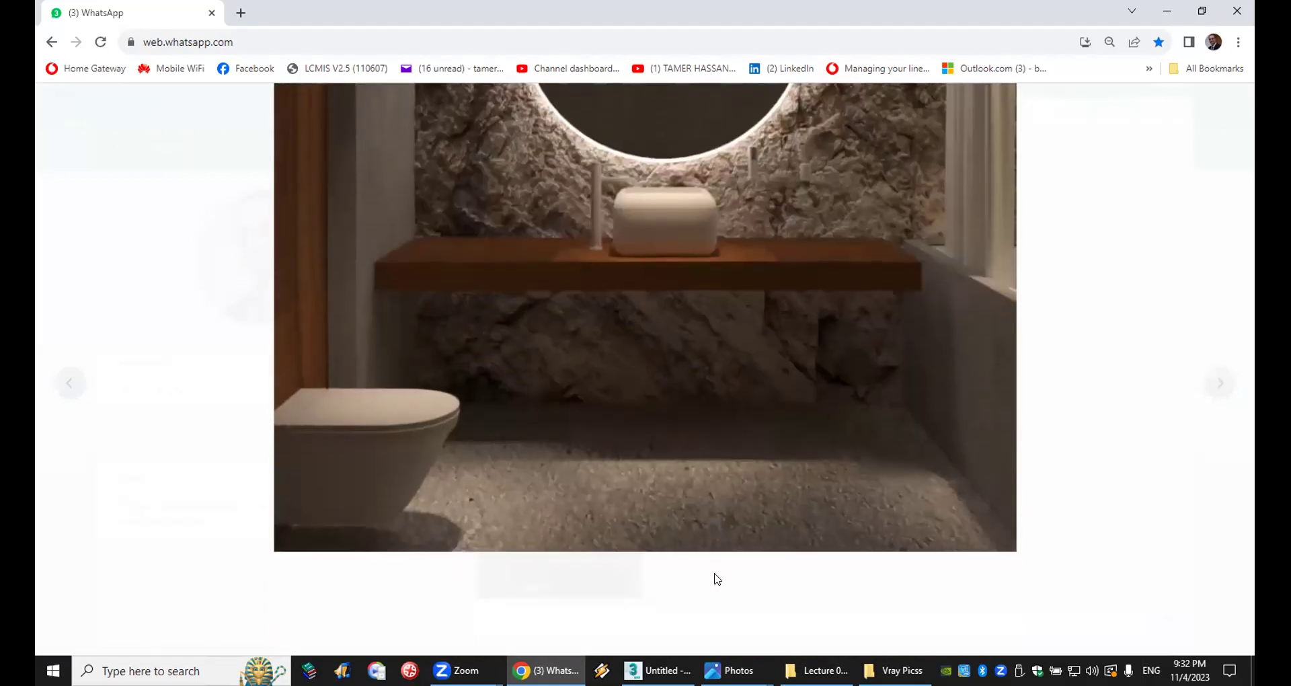
pyautogui.click(714, 574)
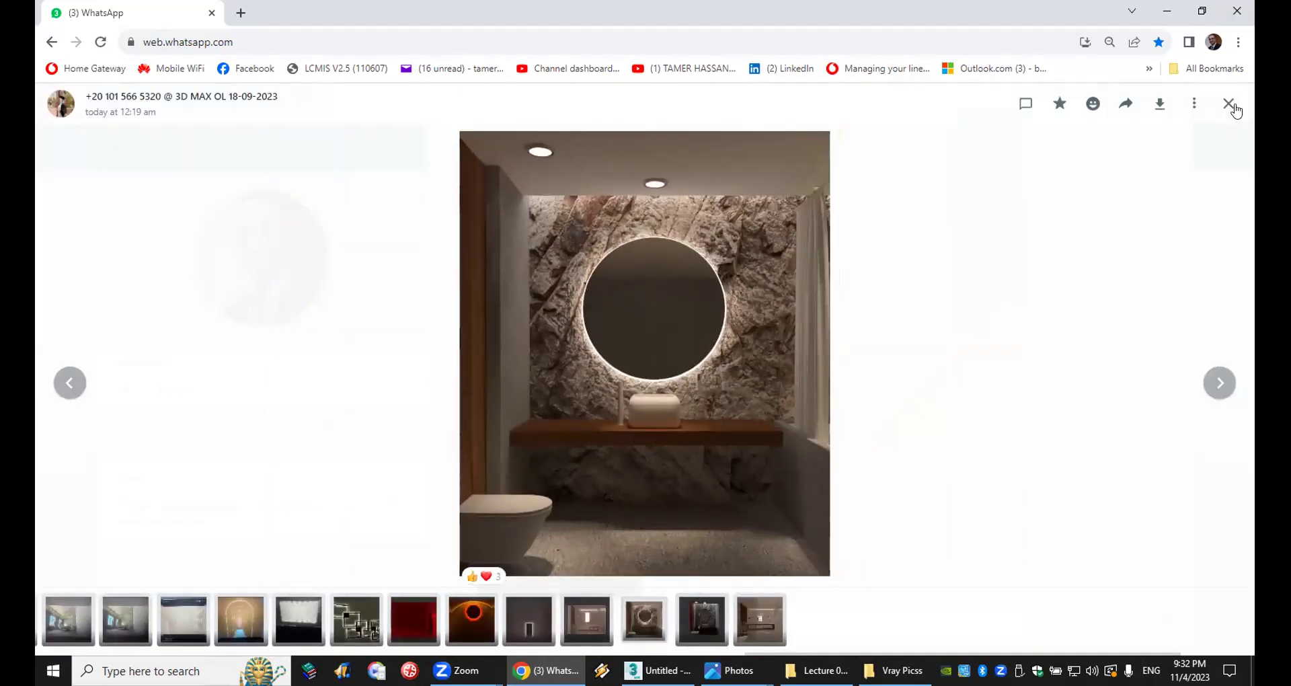
# Step: Close the WhatsApp bathroom image and compare the earlier room renders stored in the V-Ray Frame Buffer history
pyautogui.click(1228, 104)
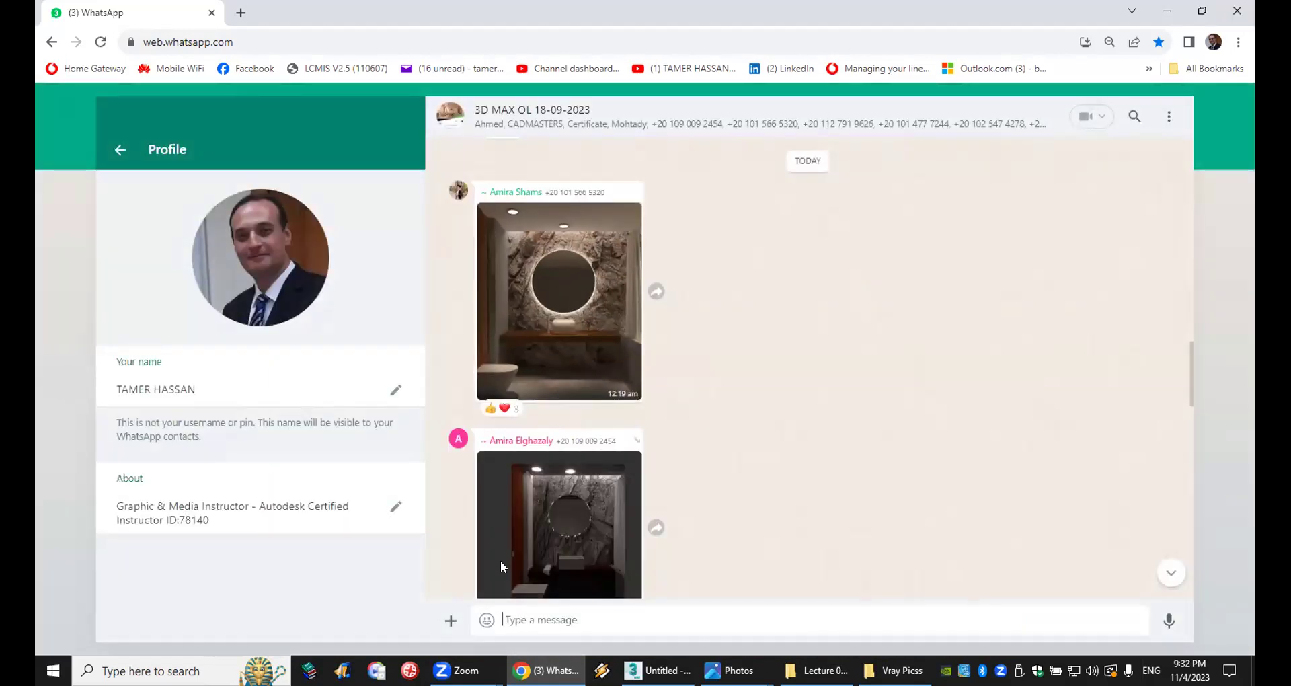
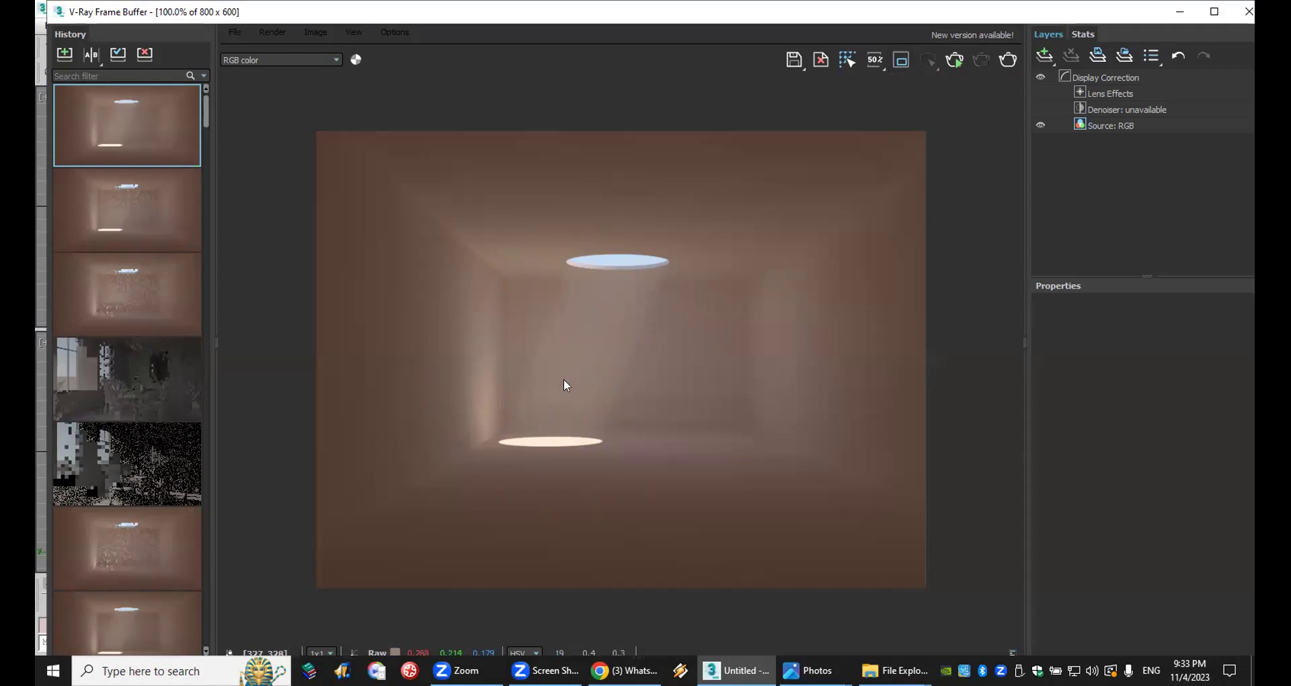
pyautogui.moveTo(133, 507)
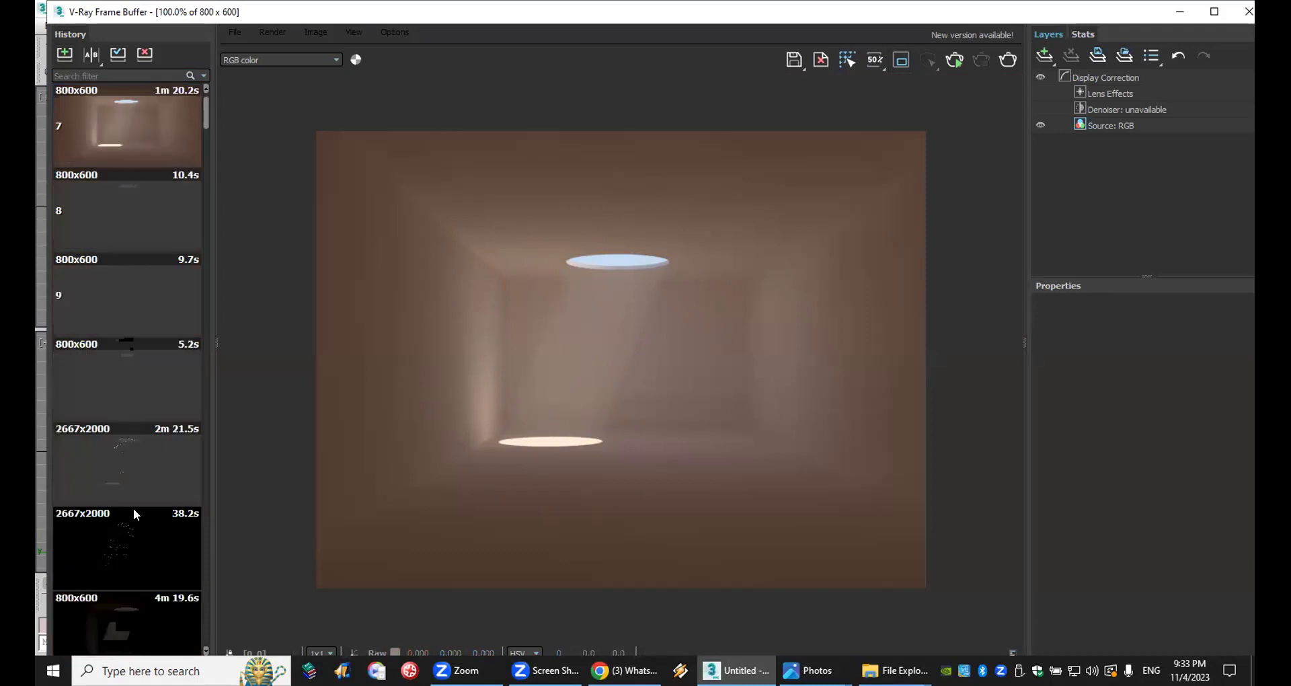
pyautogui.scroll(3, 148, 150)
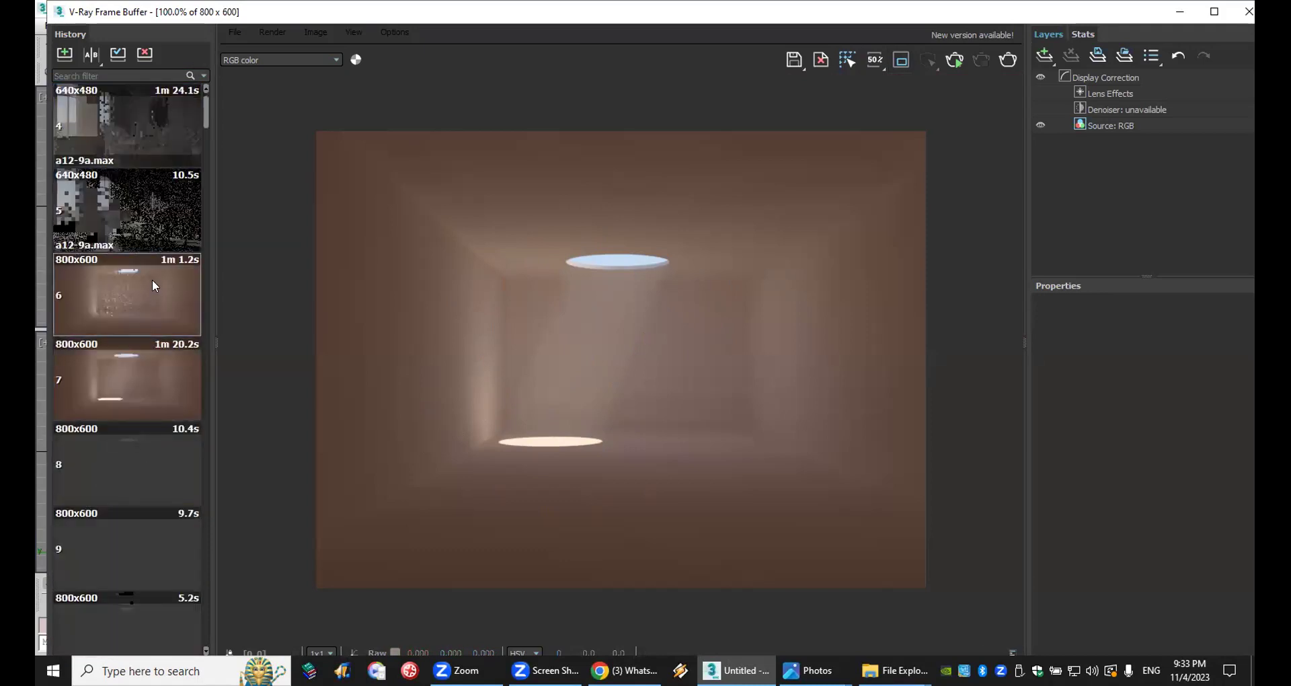
pyautogui.scroll(3, 152, 280)
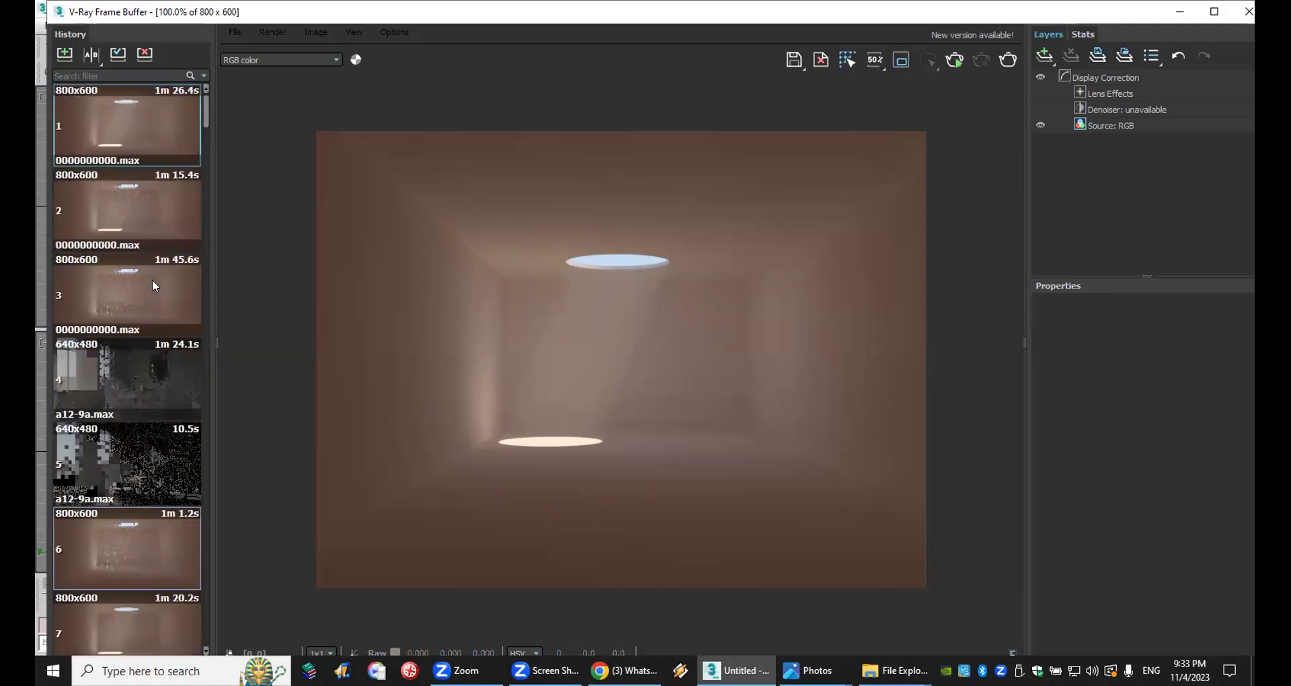
pyautogui.click(152, 211)
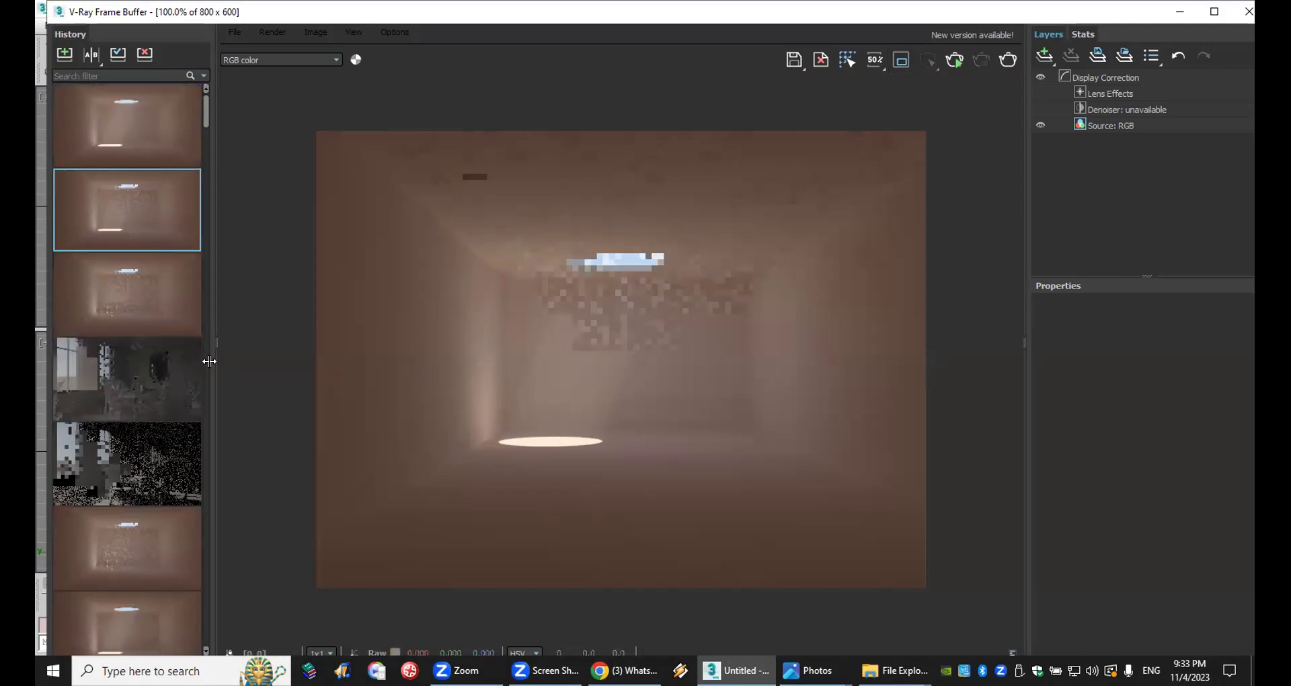
pyautogui.click(164, 542)
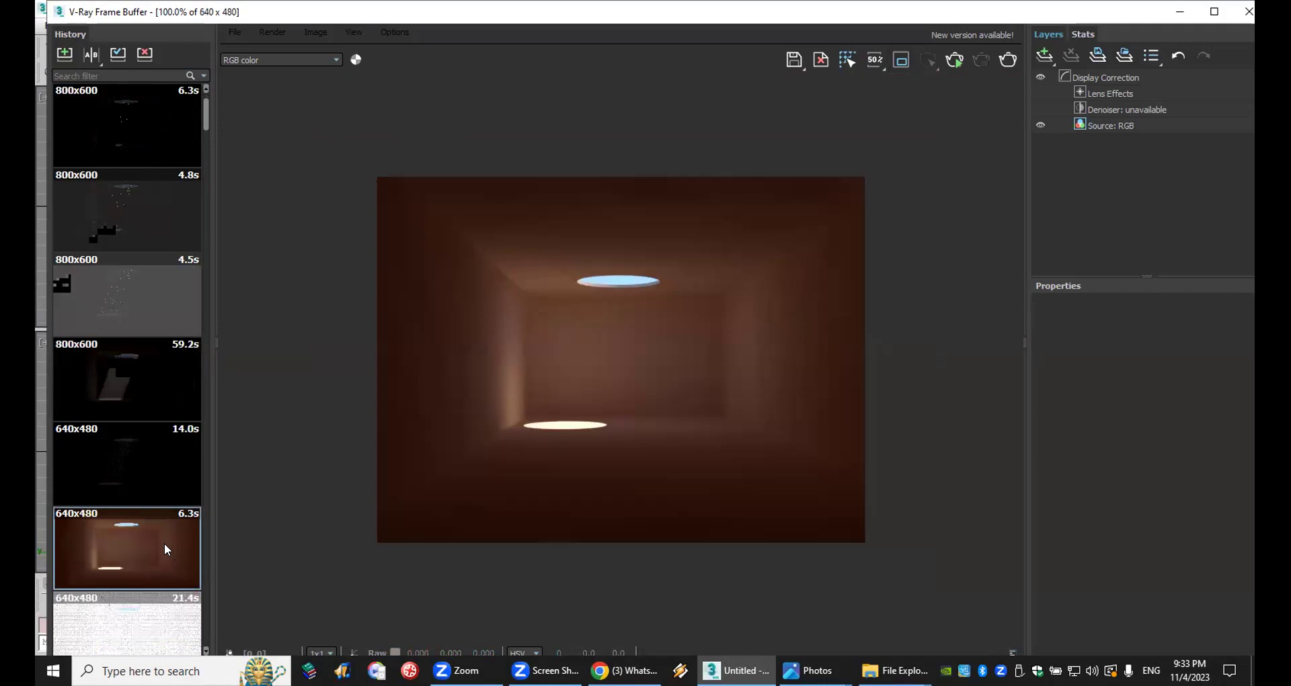
pyautogui.scroll(2, 574, 363)
pyautogui.scroll(-1, 574, 363)
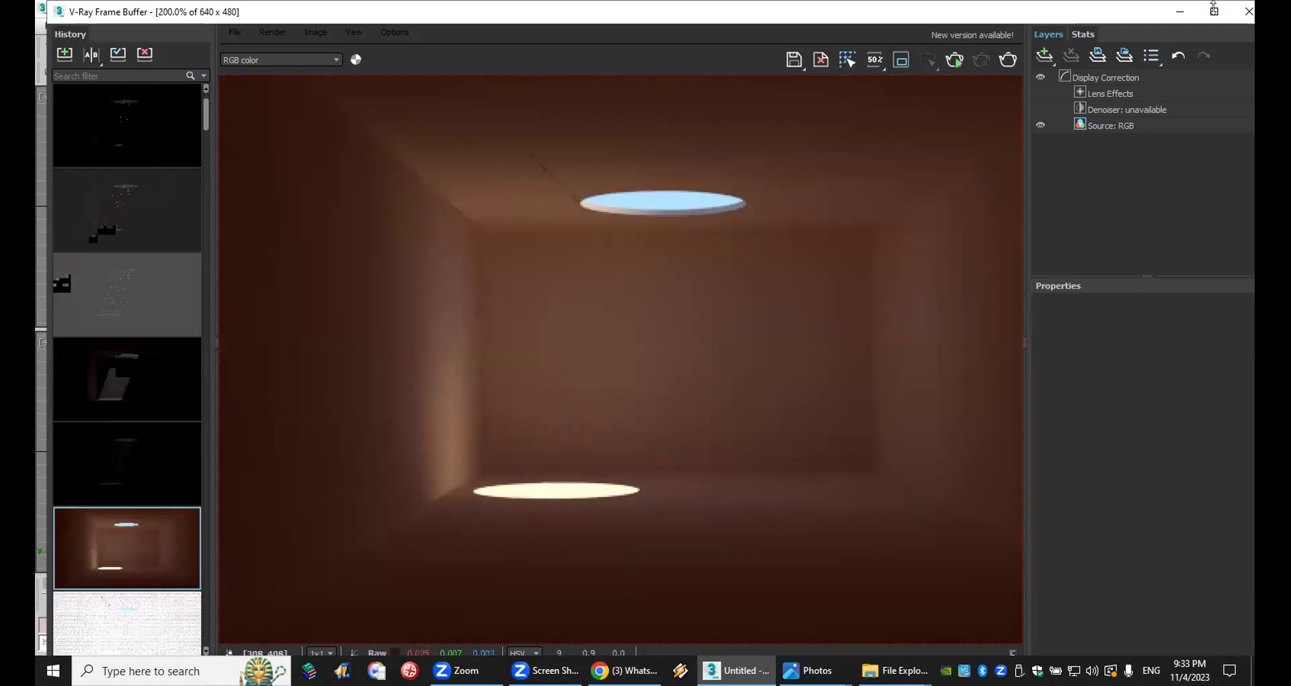
pyautogui.click(1247, 13)
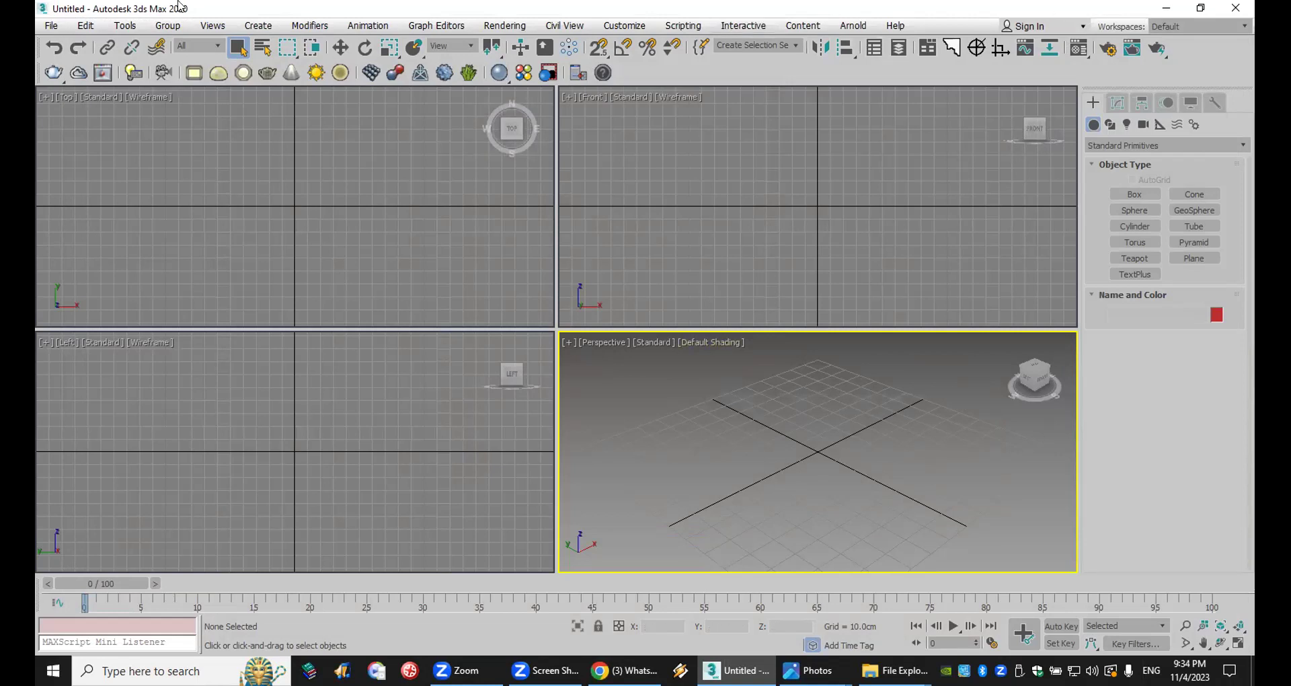
pyautogui.click(52, 27)
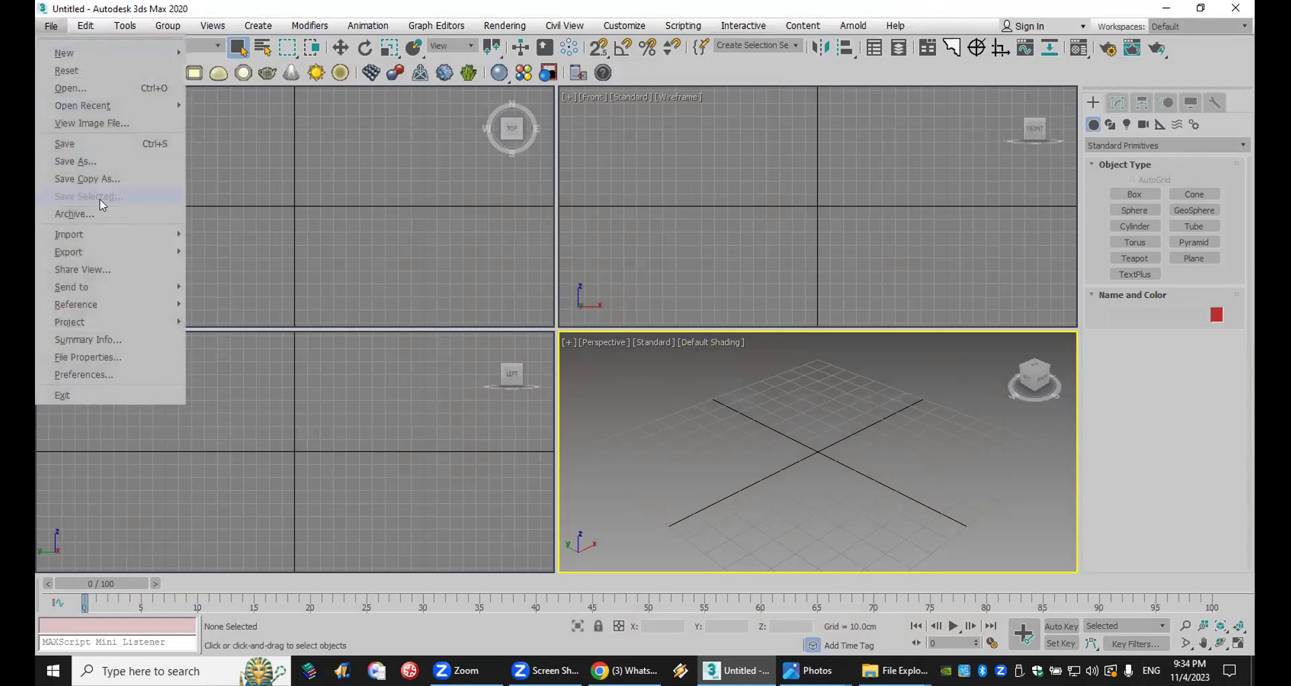
pyautogui.click(127, 89)
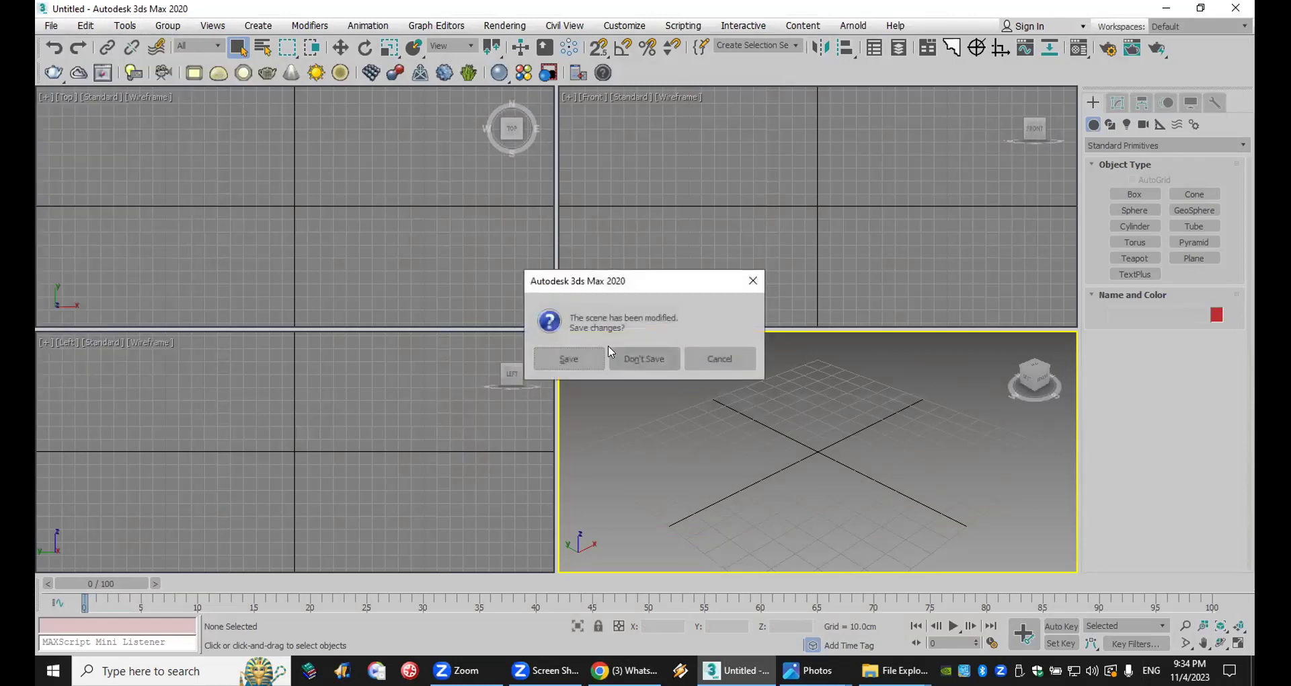
pyautogui.click(630, 351)
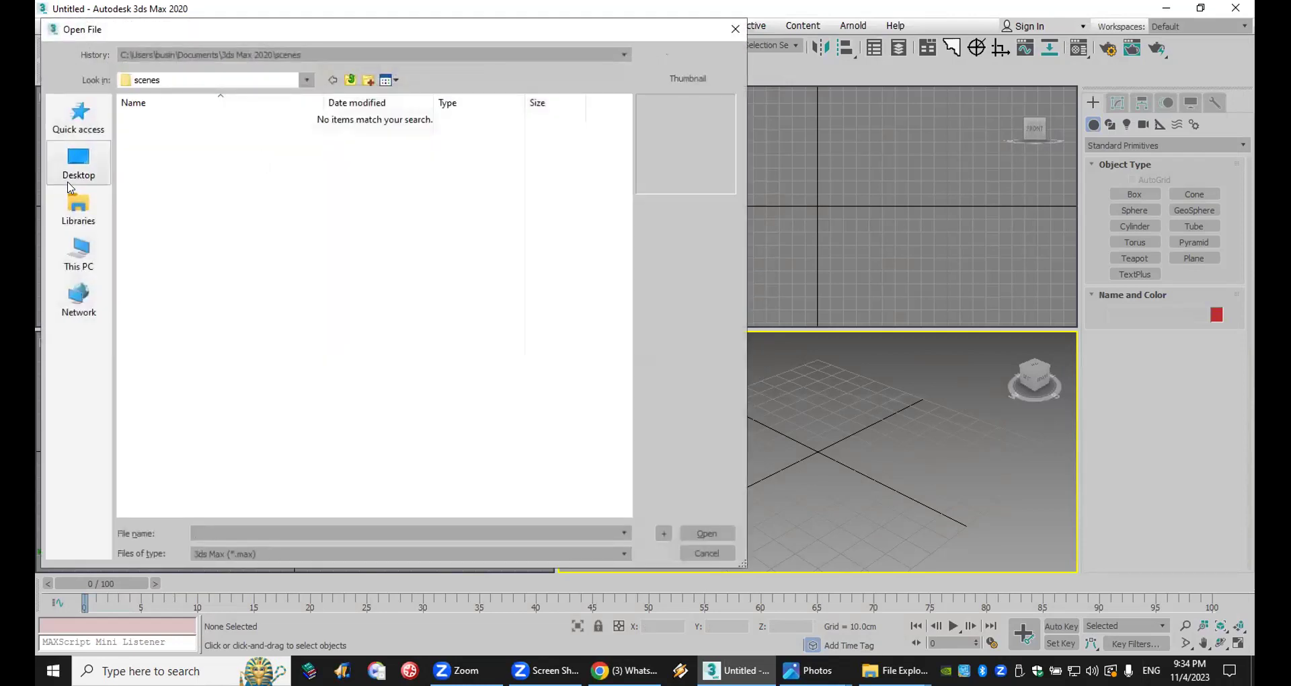
pyautogui.click(77, 172)
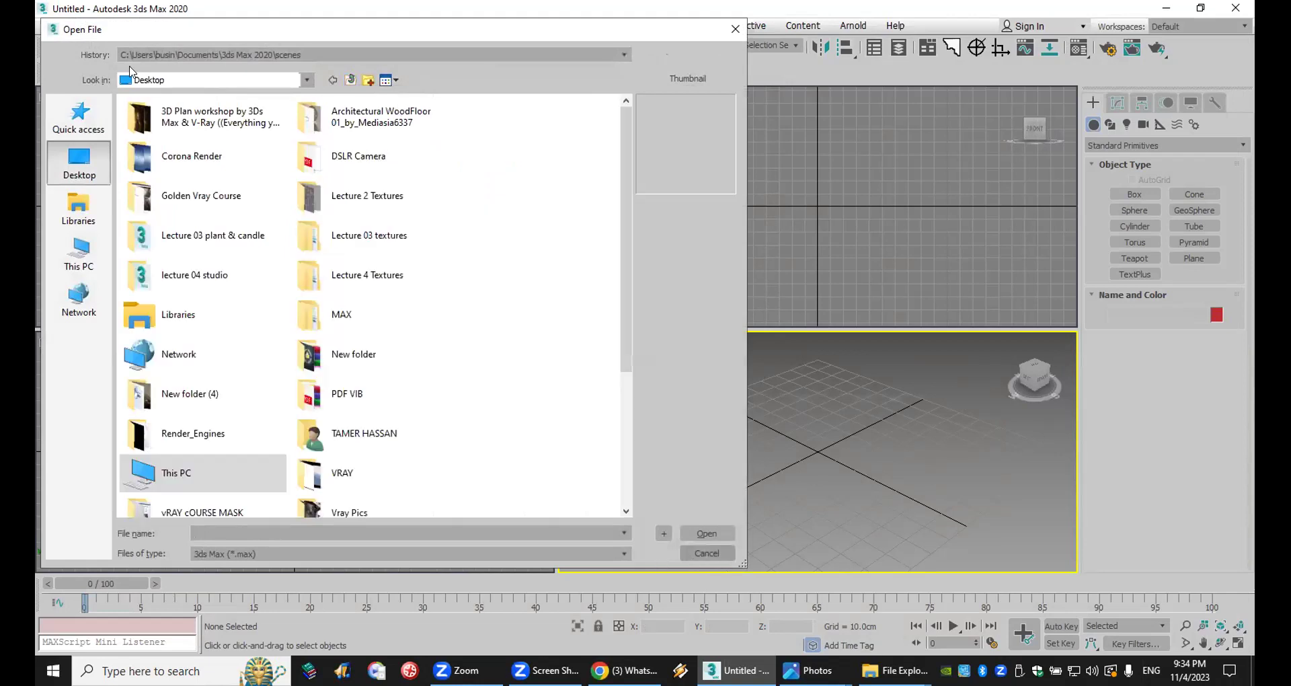
pyautogui.press('Escape')
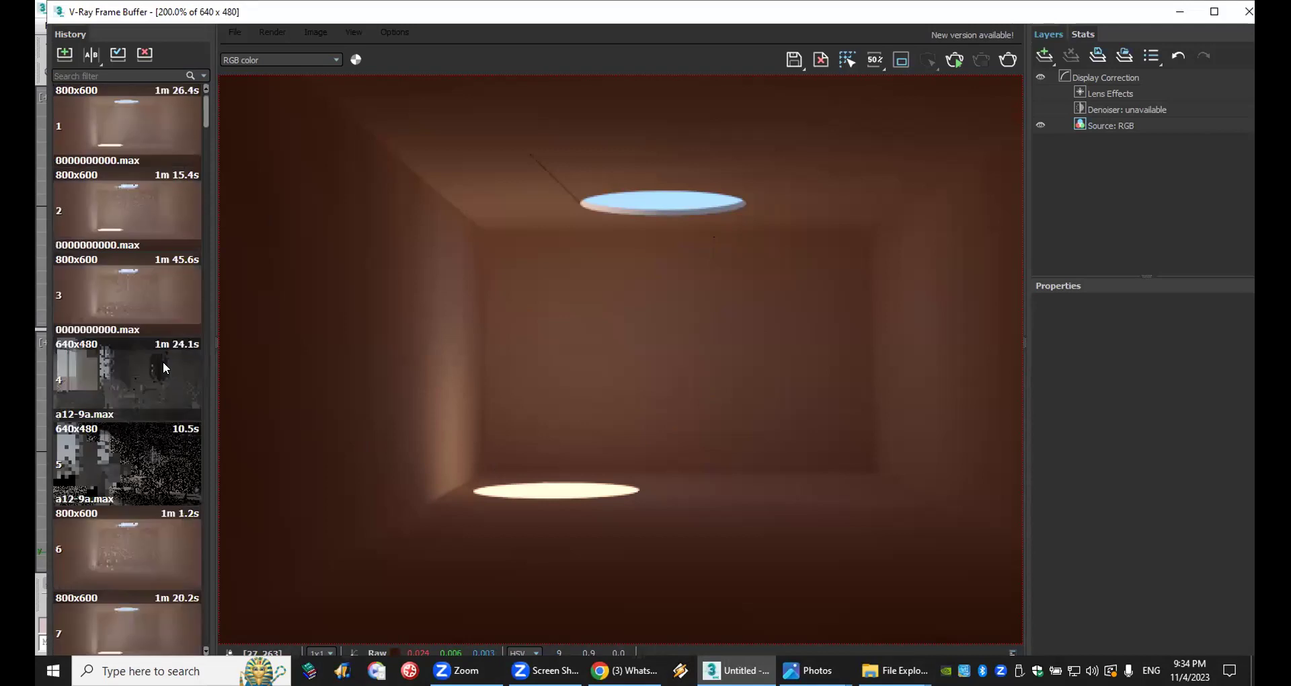
pyautogui.doubleClick(128, 128)
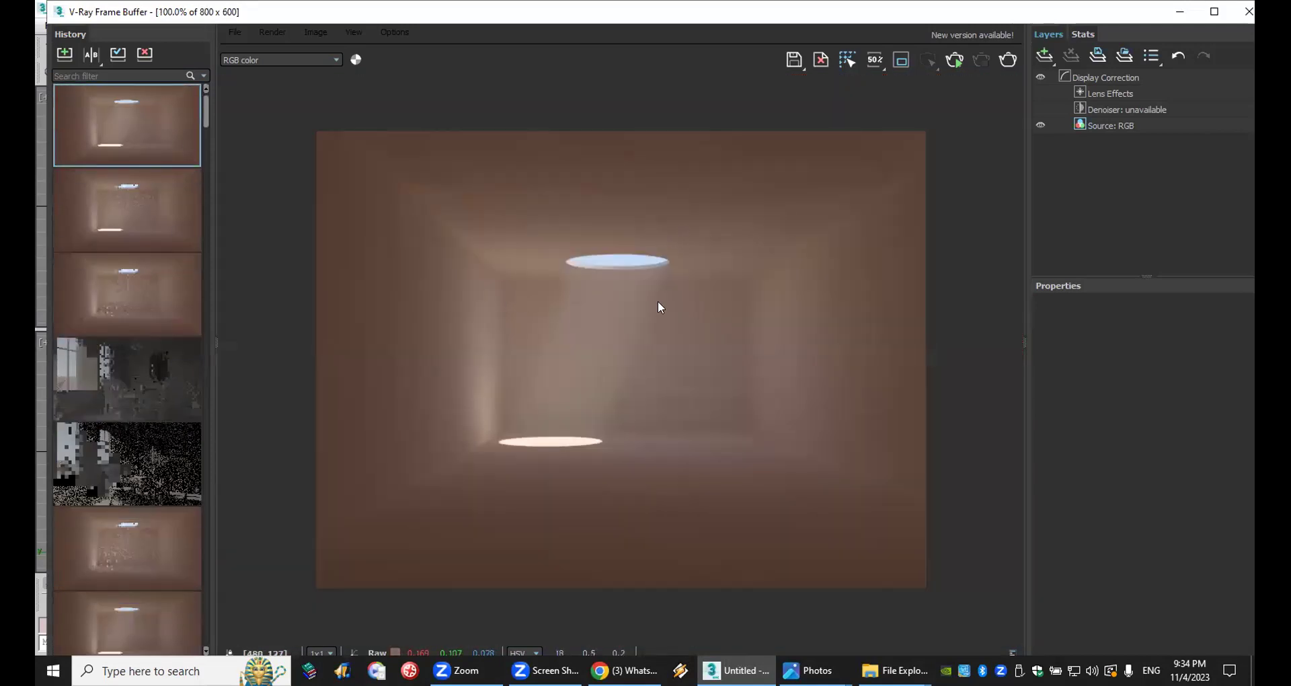
pyautogui.click(1248, 12)
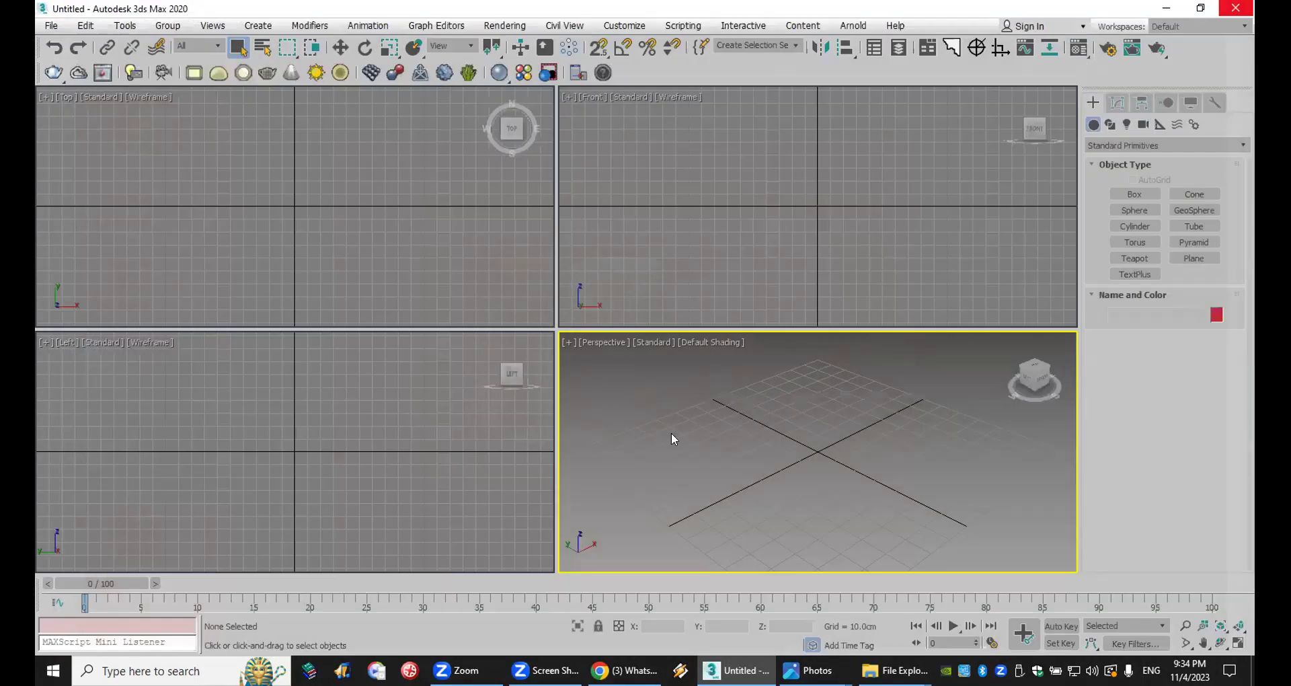
pyautogui.click(51, 25)
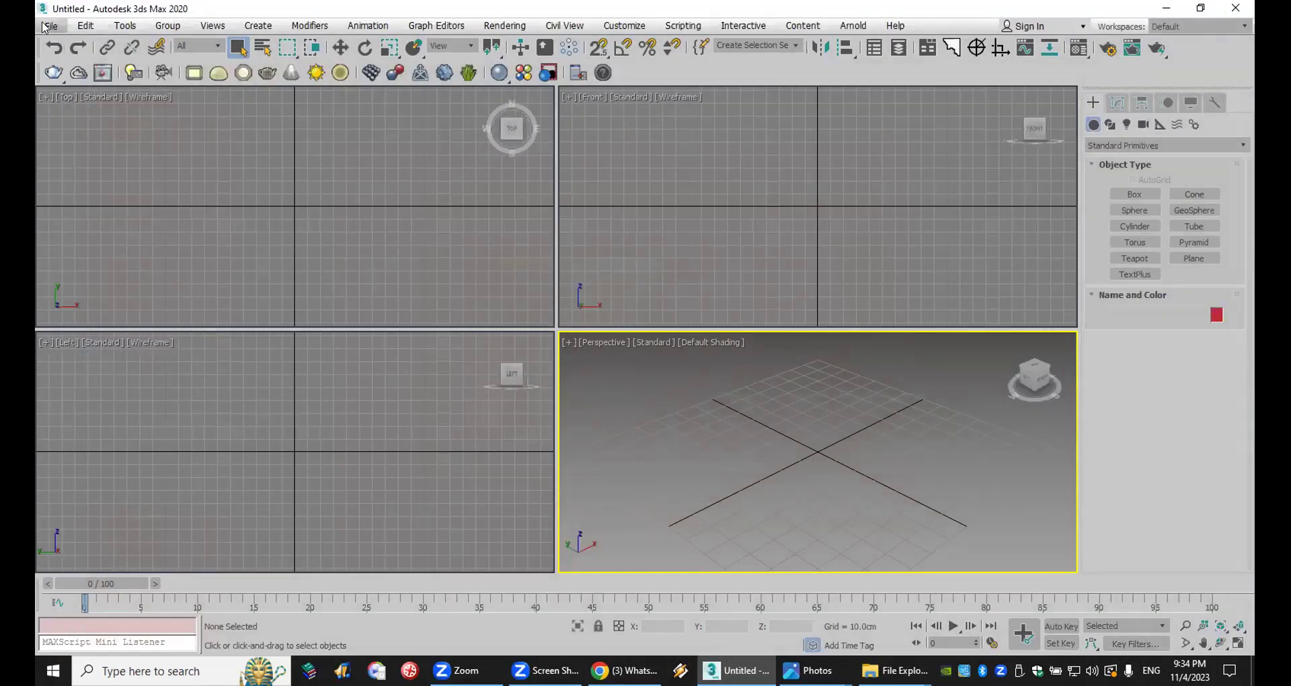
pyautogui.click(83, 88)
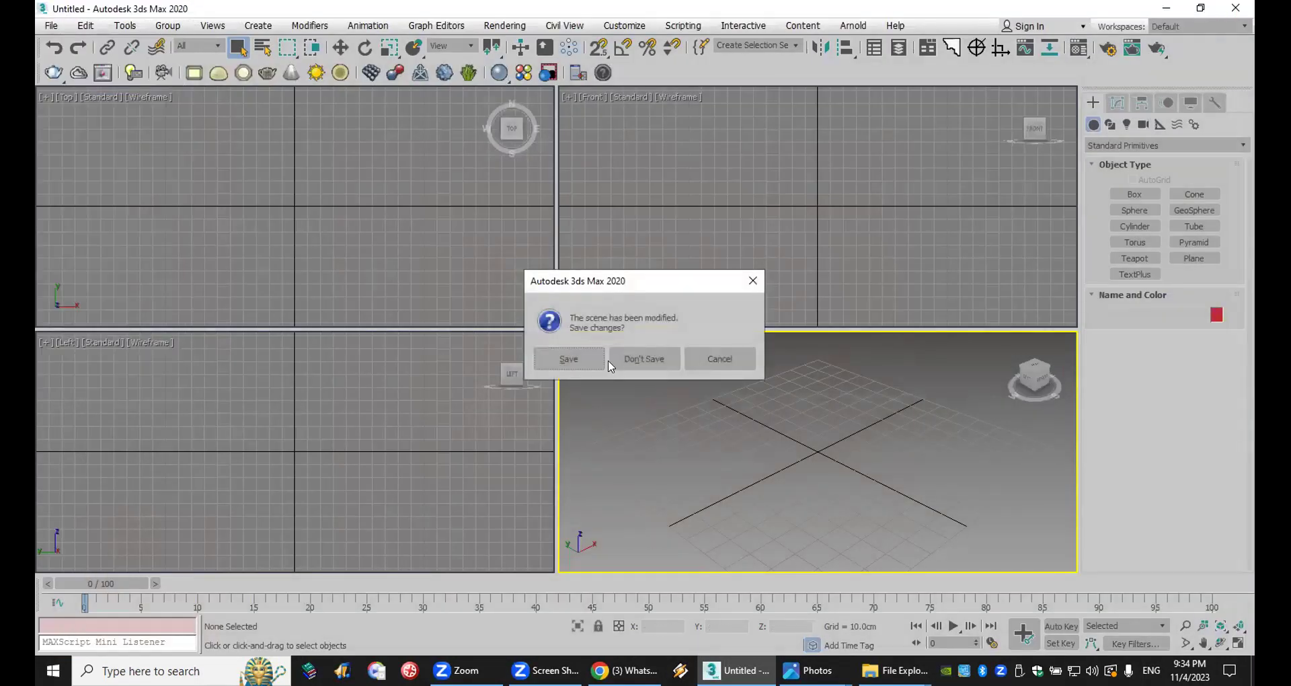
pyautogui.click(639, 359)
pyautogui.click(79, 162)
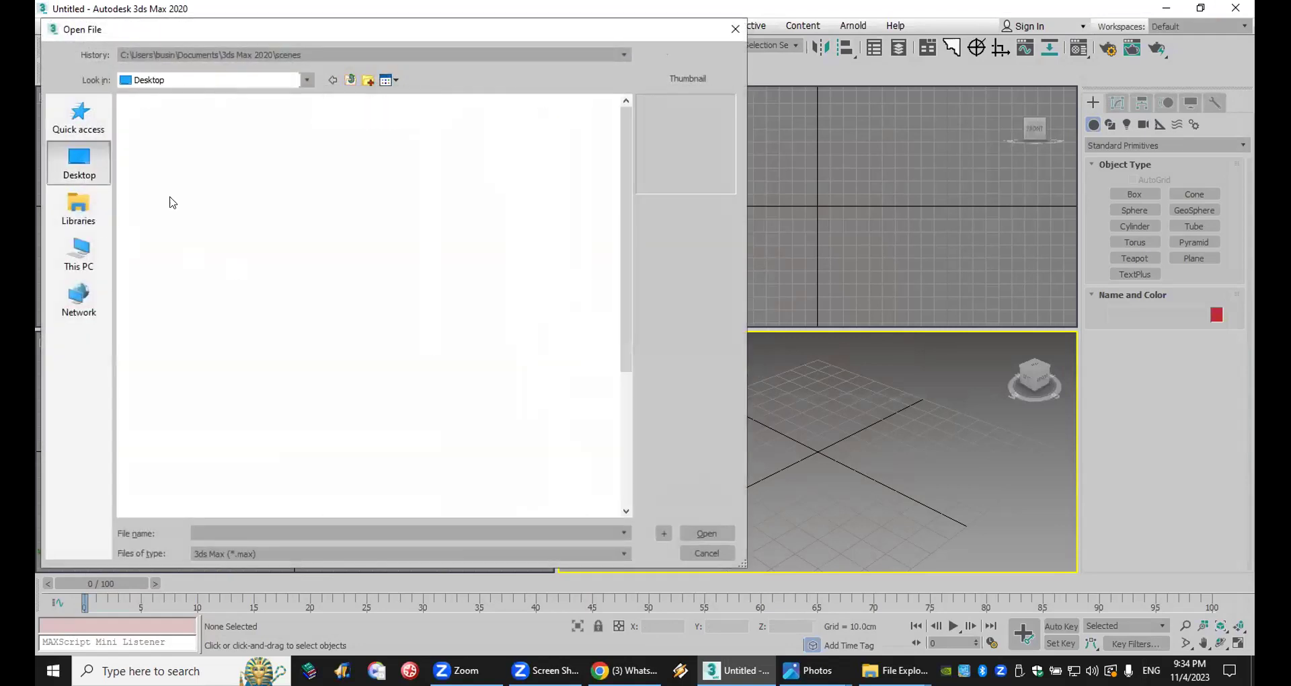
pyautogui.scroll(-5, 468, 473)
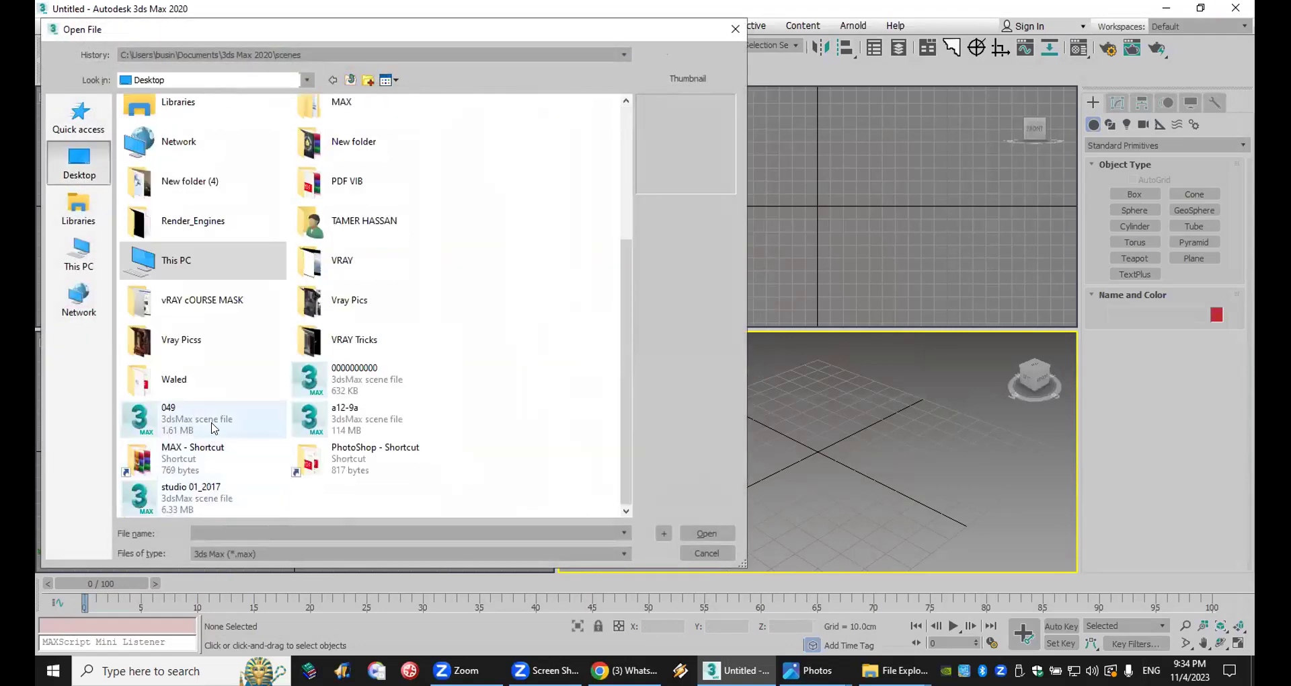
pyautogui.click(347, 374)
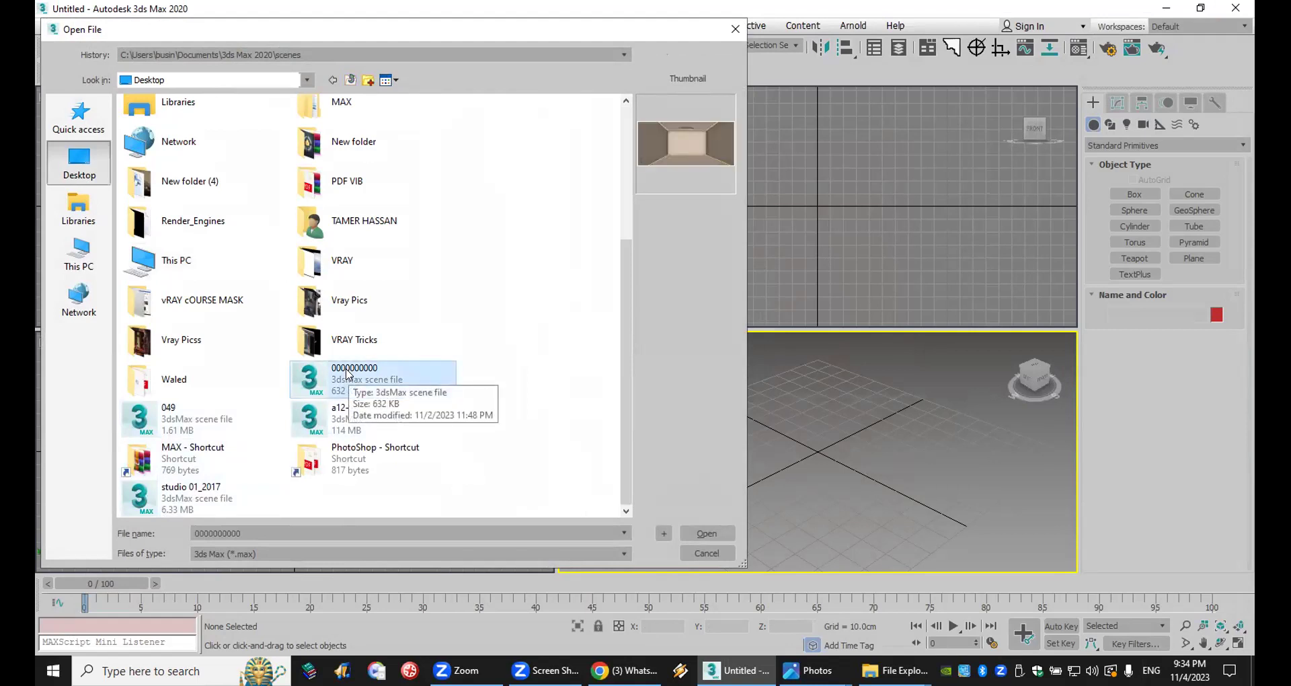
pyautogui.doubleClick(334, 372)
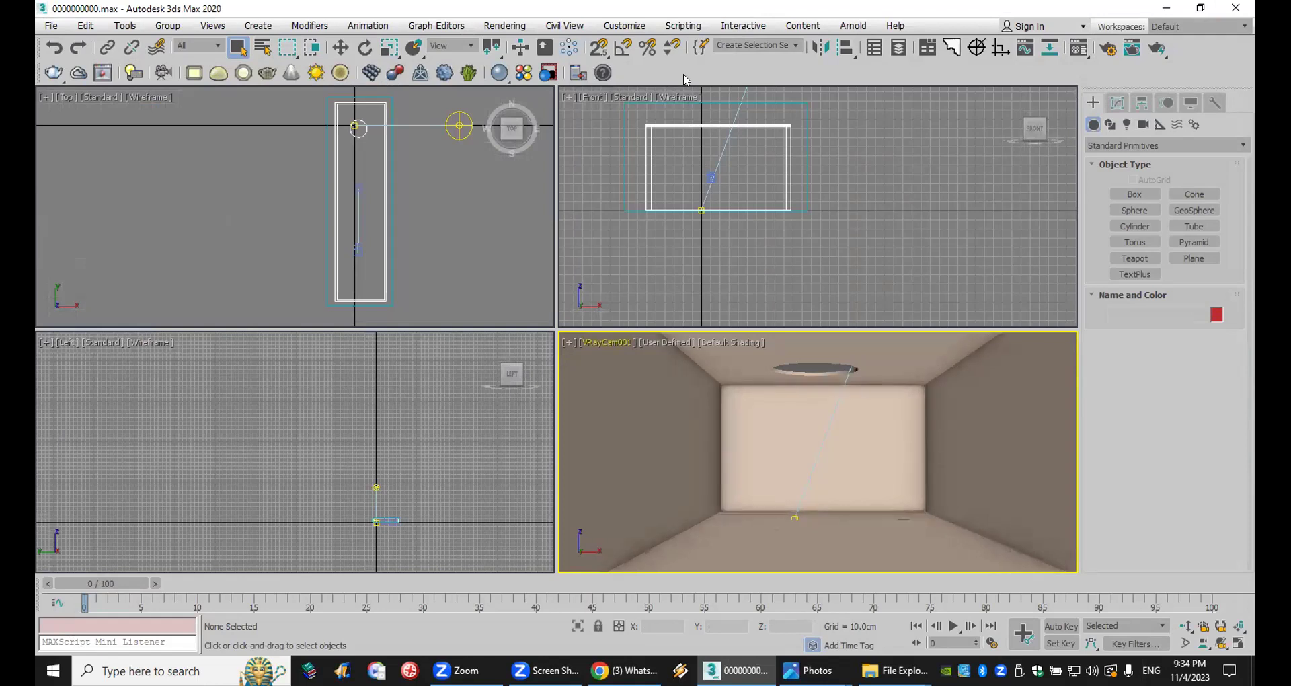
# Step: Delete the box gizmo surrounding the room and select the VRaySun light
pyautogui.click(390, 308)
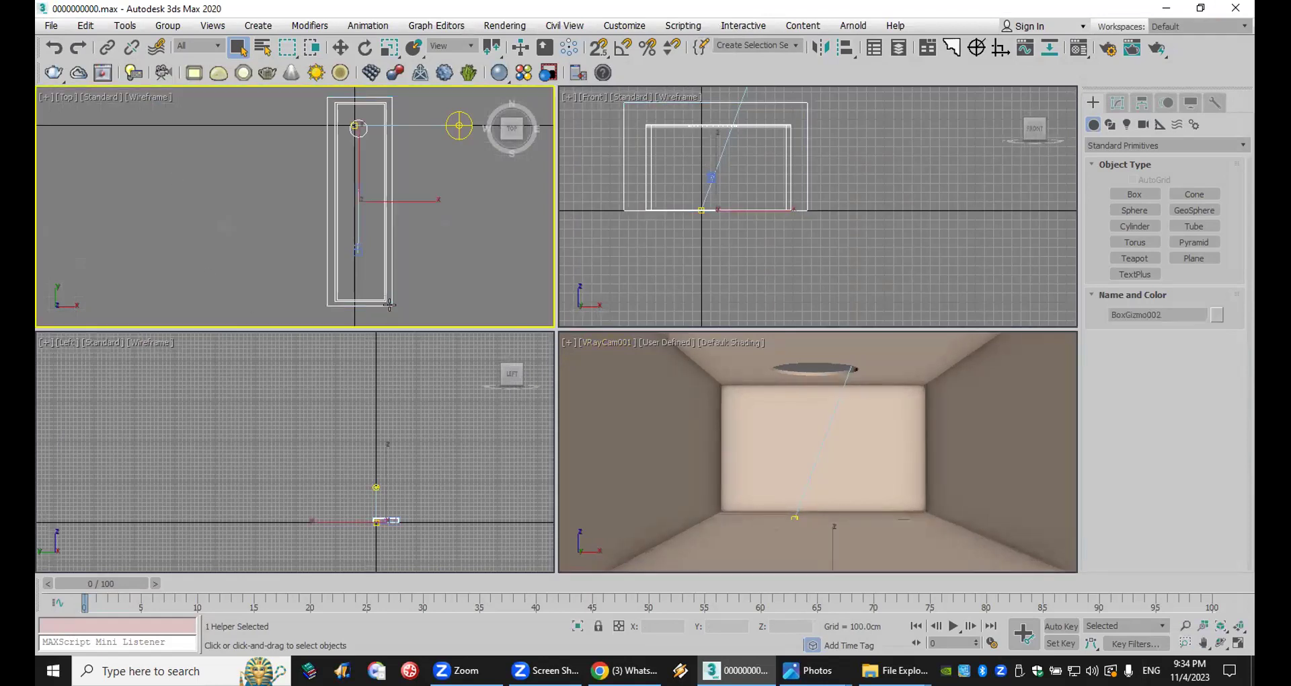
pyautogui.click(458, 125)
pyautogui.scroll(-4, 834, 212)
pyautogui.moveTo(834, 219); pyautogui.dragTo(807, 296, button='middle')
pyautogui.scroll(-3, 853, 229)
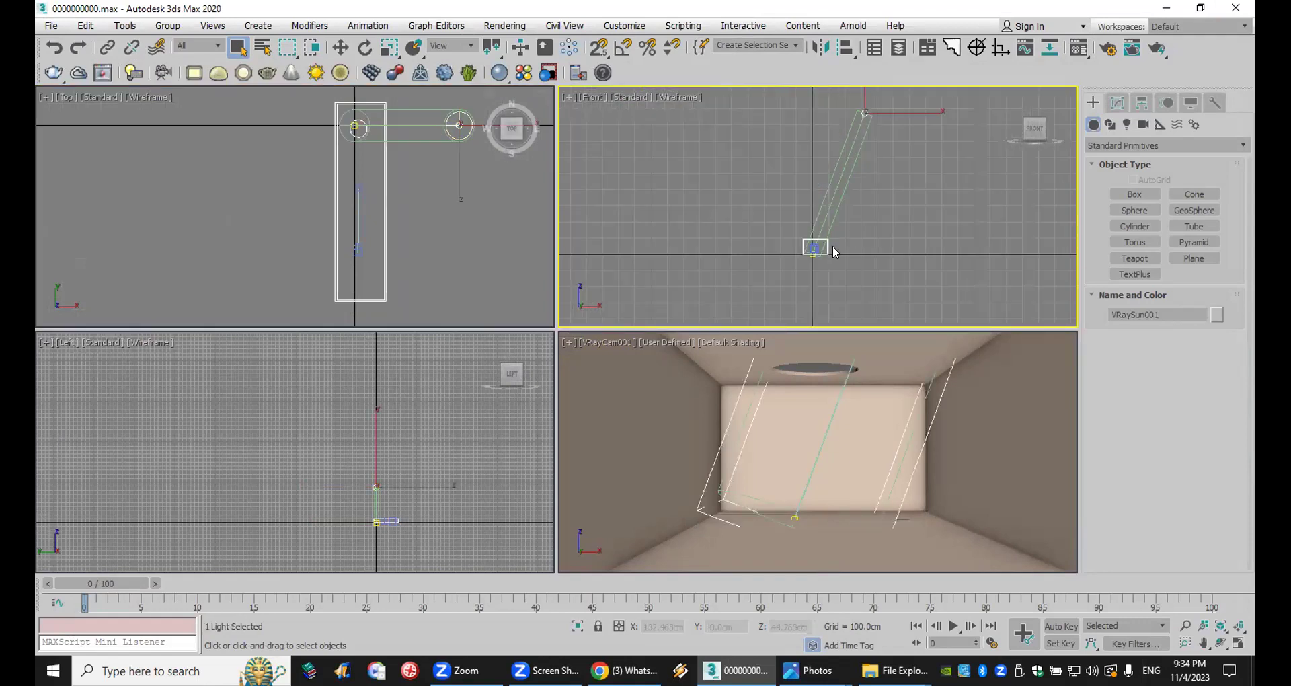
# Step: Delete the VRayEnvironmentFog atmosphere effect from the scene's environment settings
pyautogui.click(505, 26)
pyautogui.press('Escape')
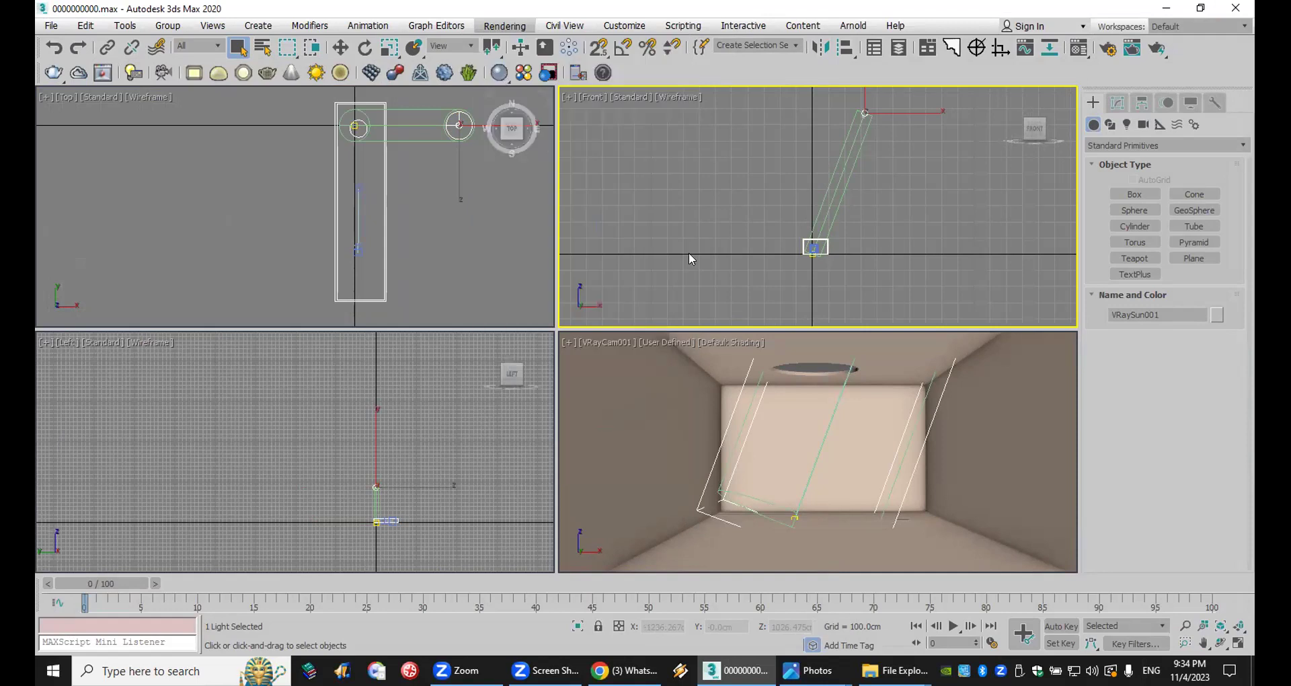
pyautogui.scroll(-2, 269, 307)
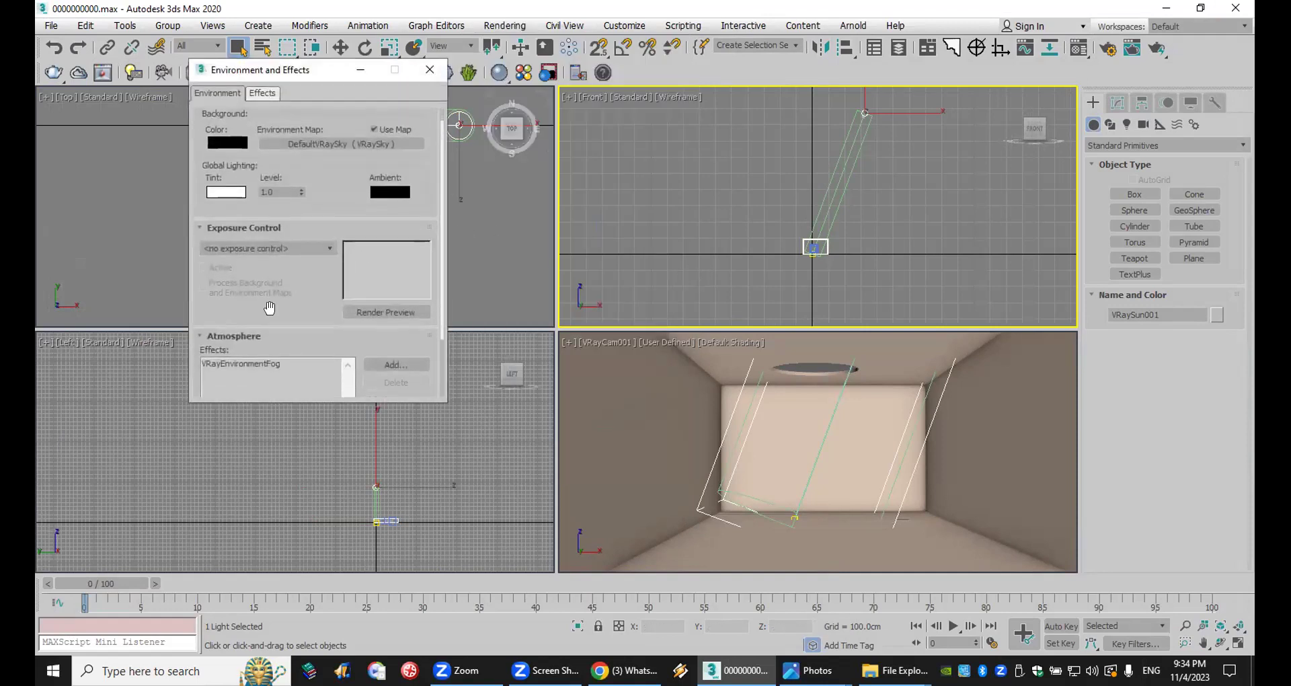
pyautogui.click(242, 364)
pyautogui.scroll(-5, 357, 242)
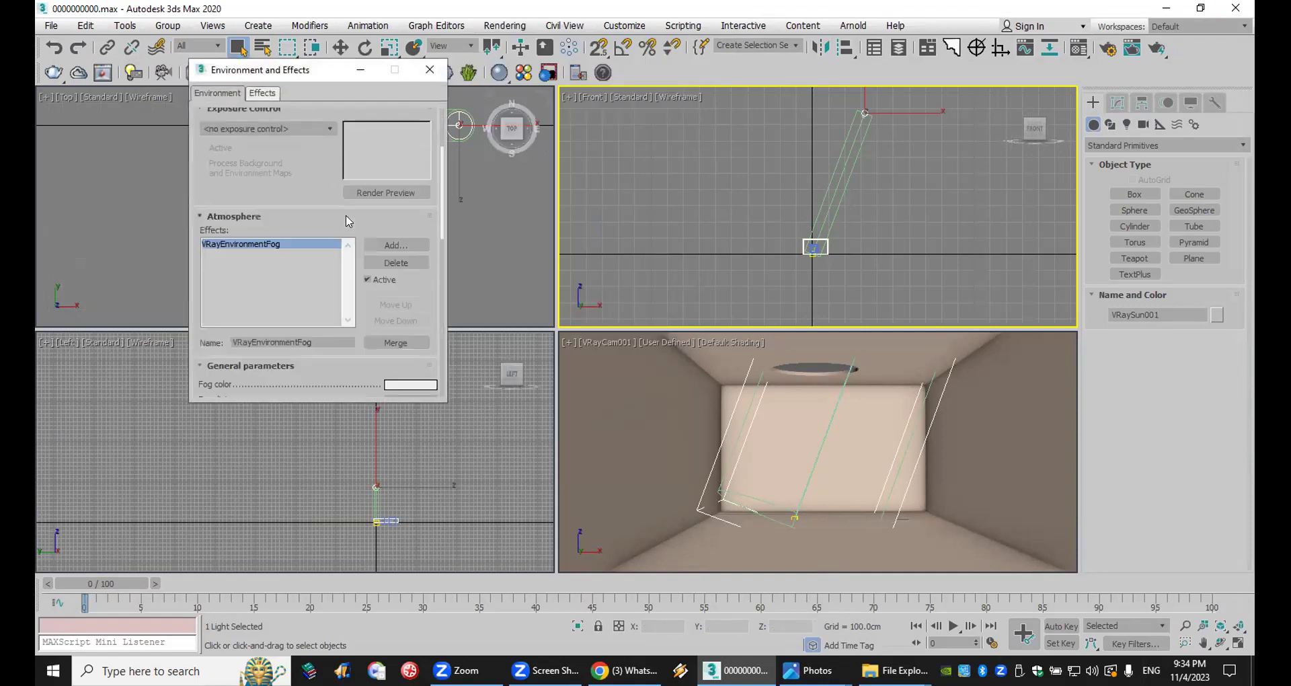
pyautogui.click(396, 263)
pyautogui.scroll(3, 272, 276)
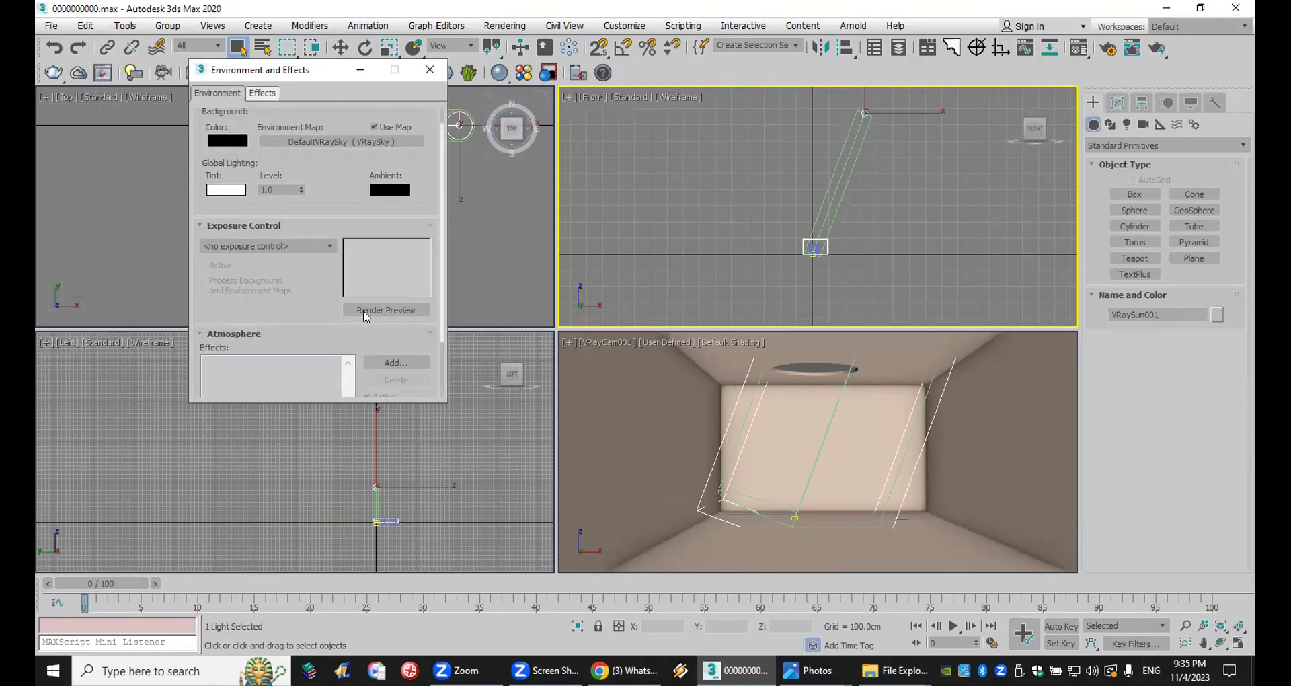
pyautogui.scroll(2, 290, 266)
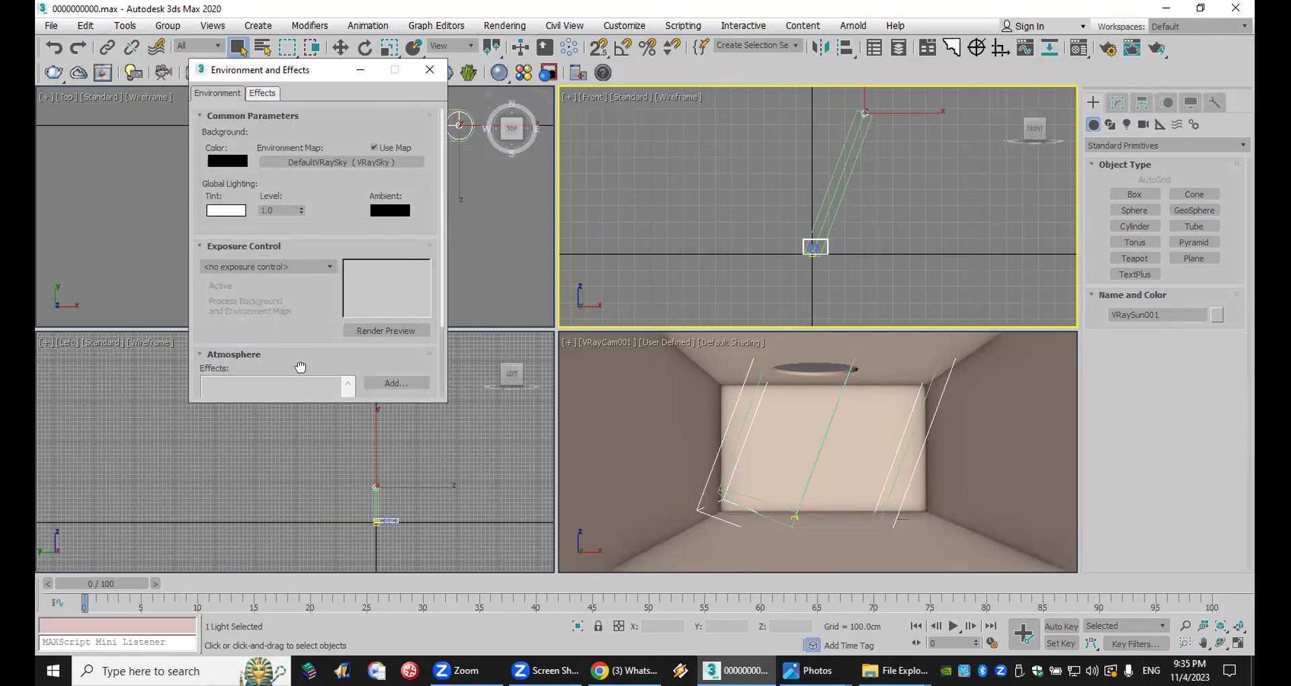
pyautogui.click(429, 69)
# Step: Start a test render of the VRayCam001 camera view and cancel it
pyautogui.rightClick(1017, 457)
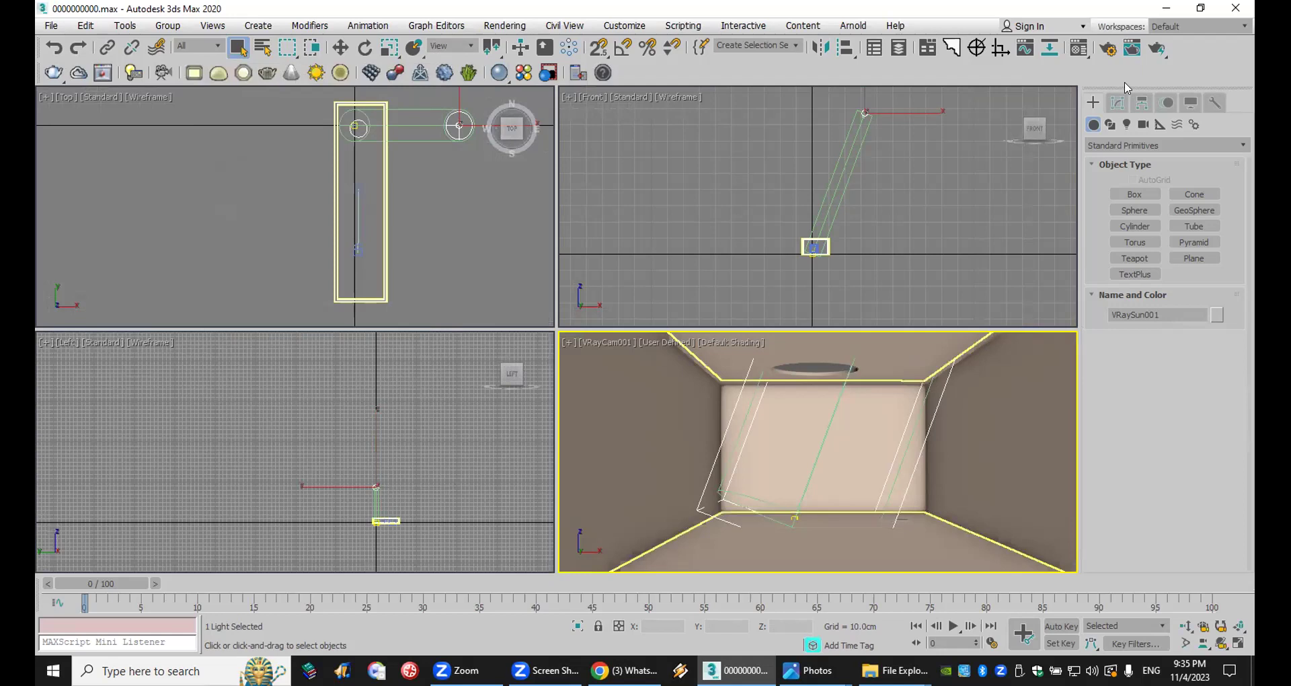
pyautogui.click(1157, 48)
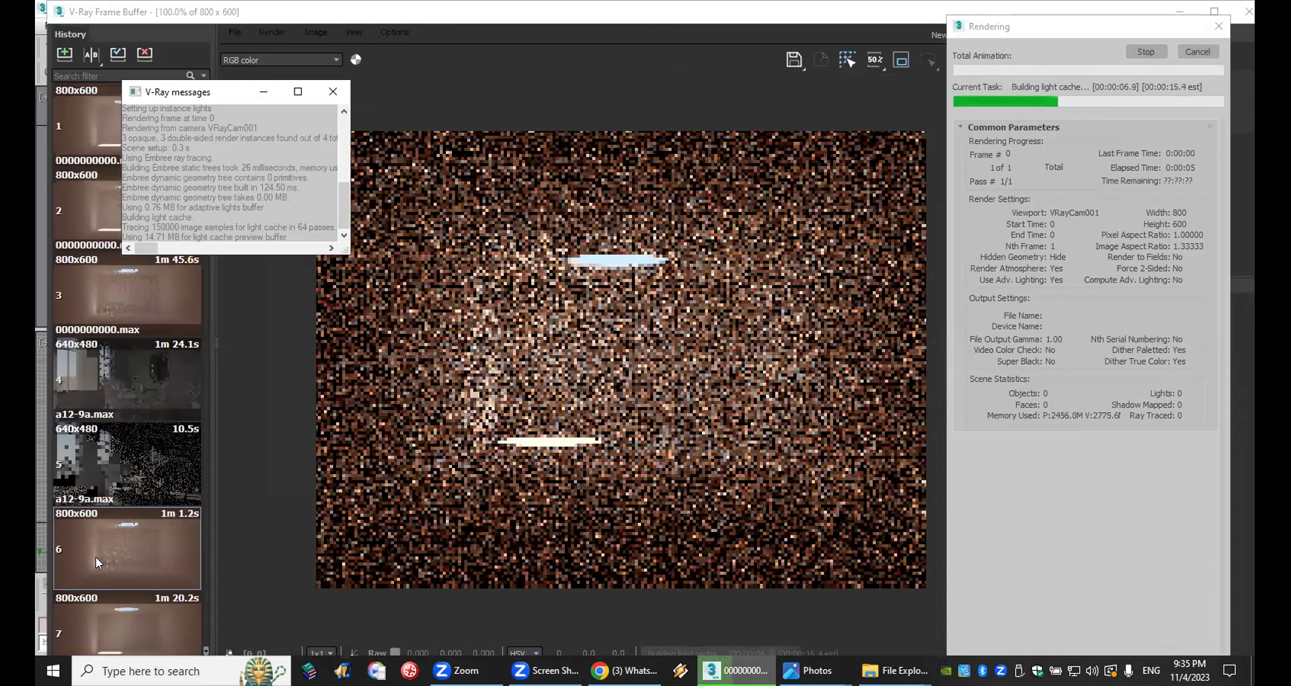
pyautogui.click(333, 91)
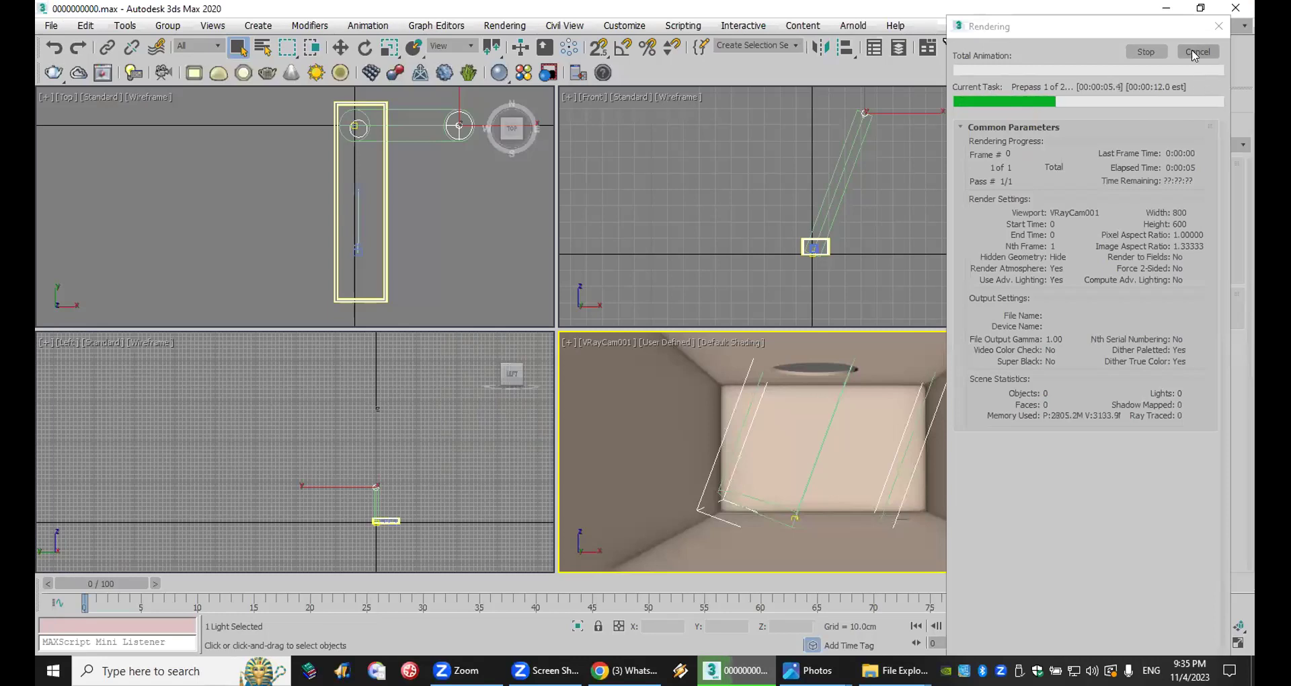
pyautogui.click(1197, 53)
# Step: Review the output size, global illumination, irradiance map and light cache settings in the render setup
pyautogui.click(501, 25)
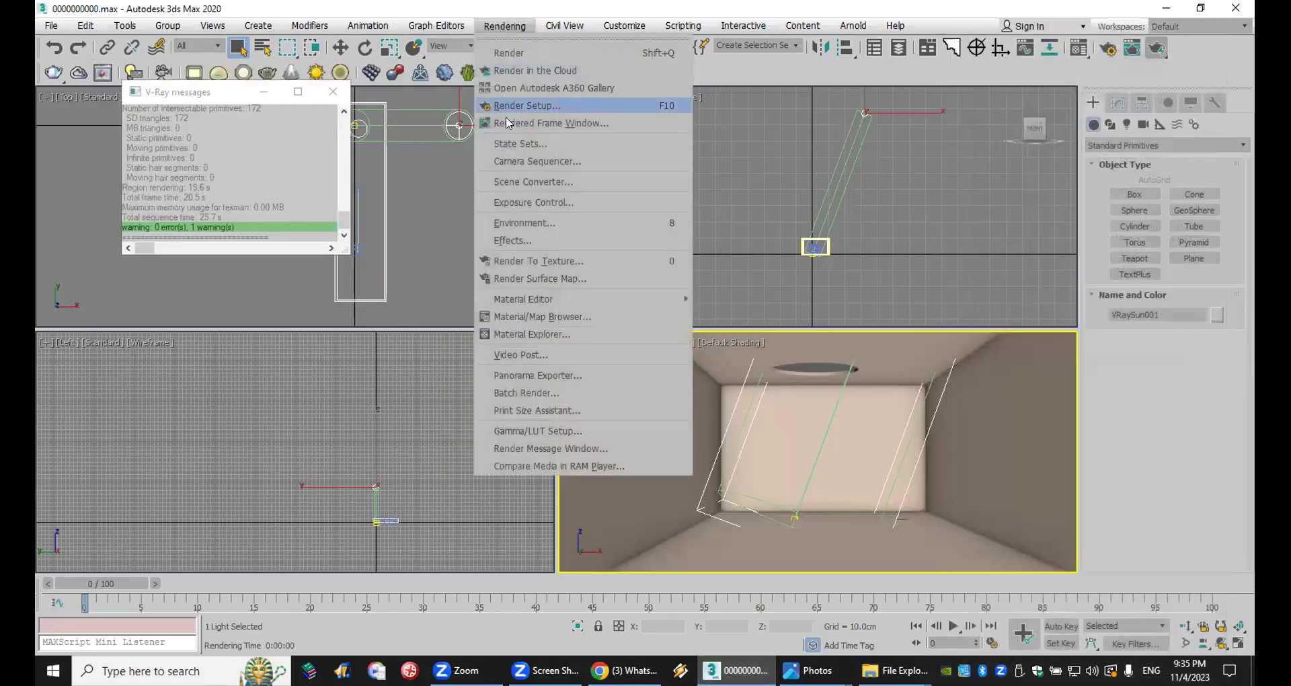
pyautogui.click(529, 108)
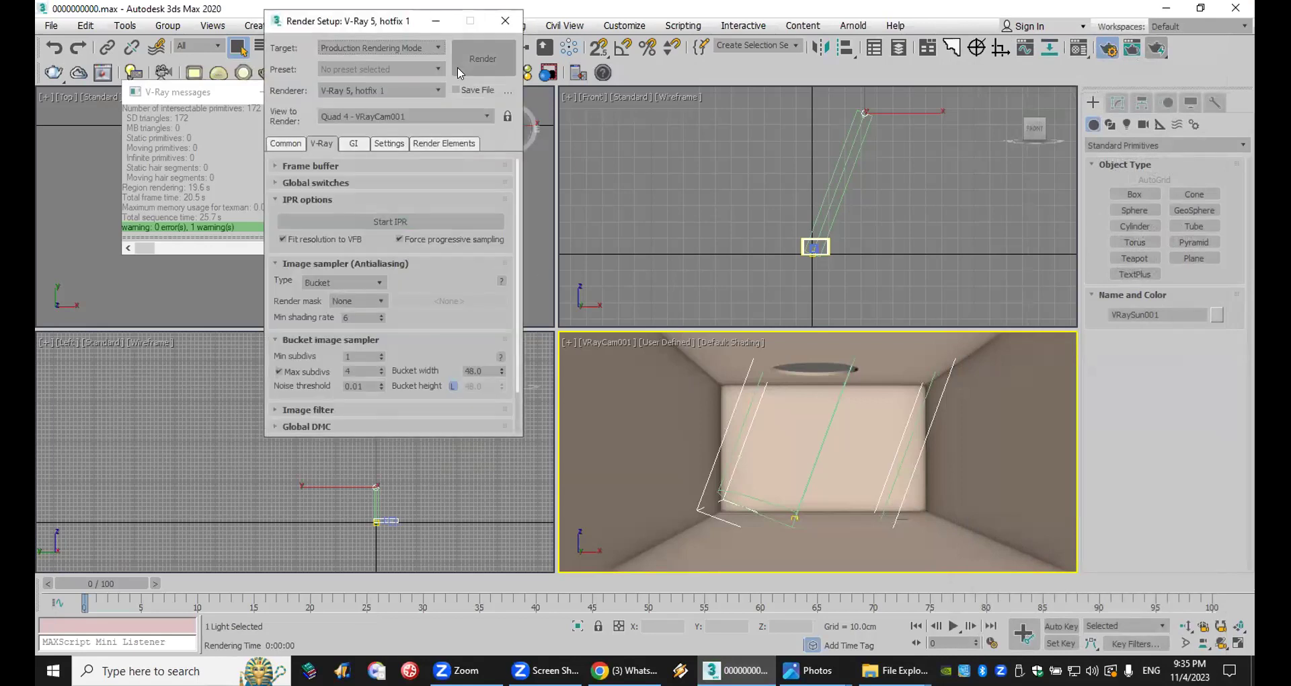
pyautogui.click(293, 143)
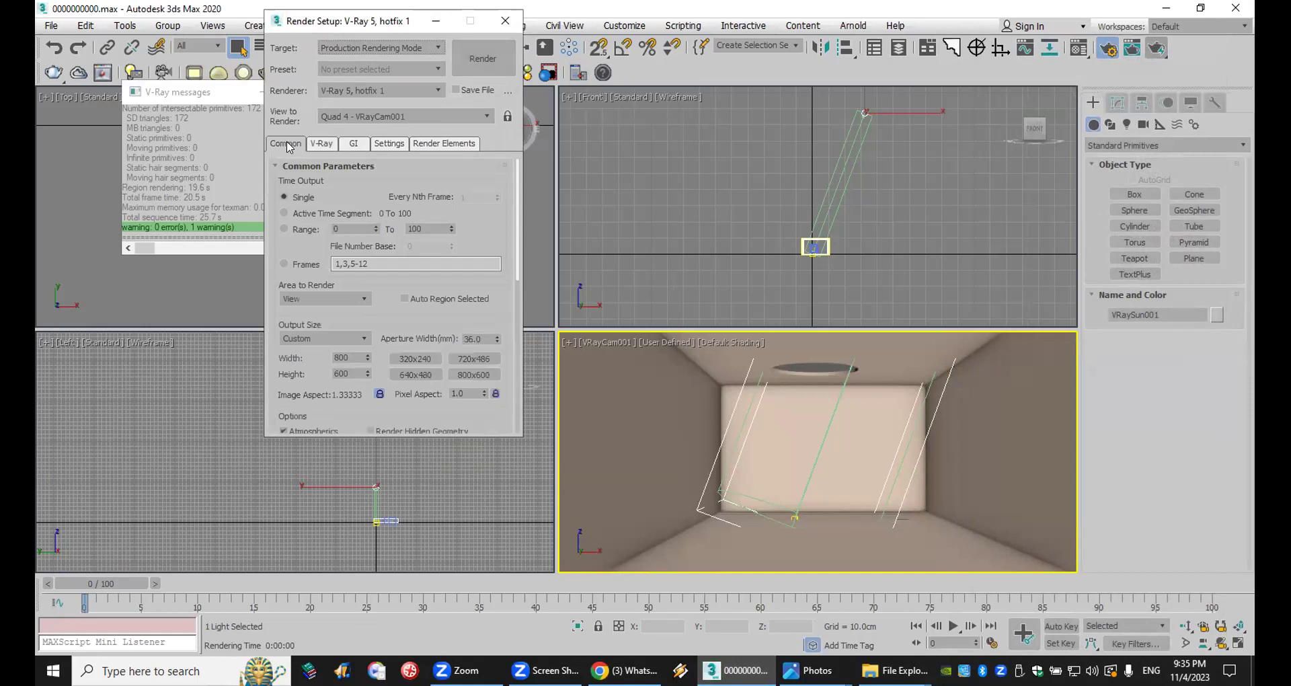
pyautogui.click(352, 144)
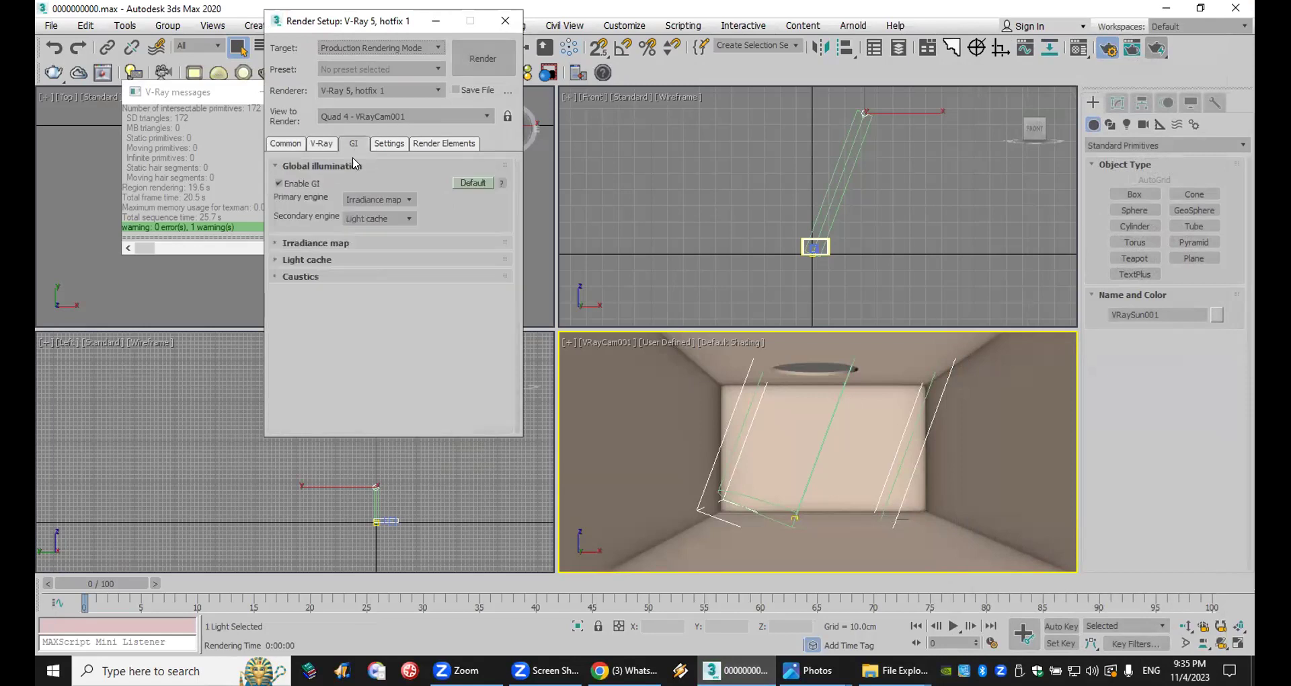
pyautogui.click(387, 244)
pyautogui.scroll(-2, 401, 296)
pyautogui.click(396, 407)
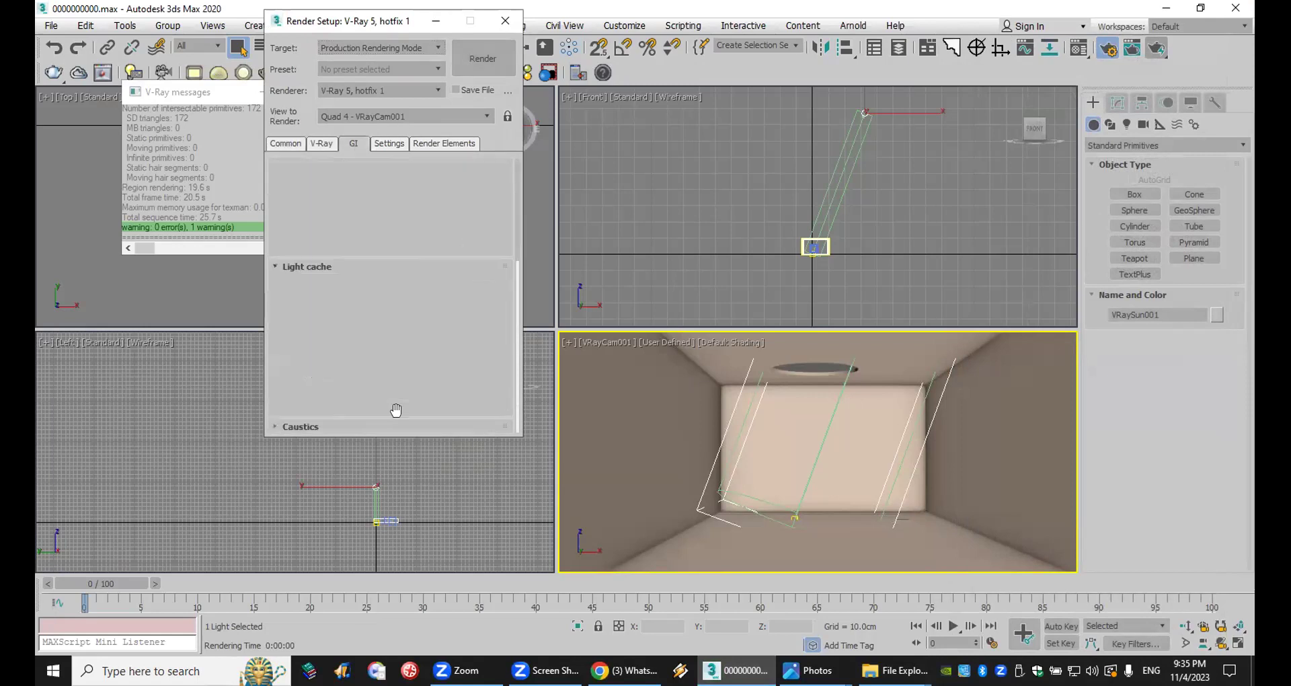
pyautogui.click(505, 21)
pyautogui.click(504, 26)
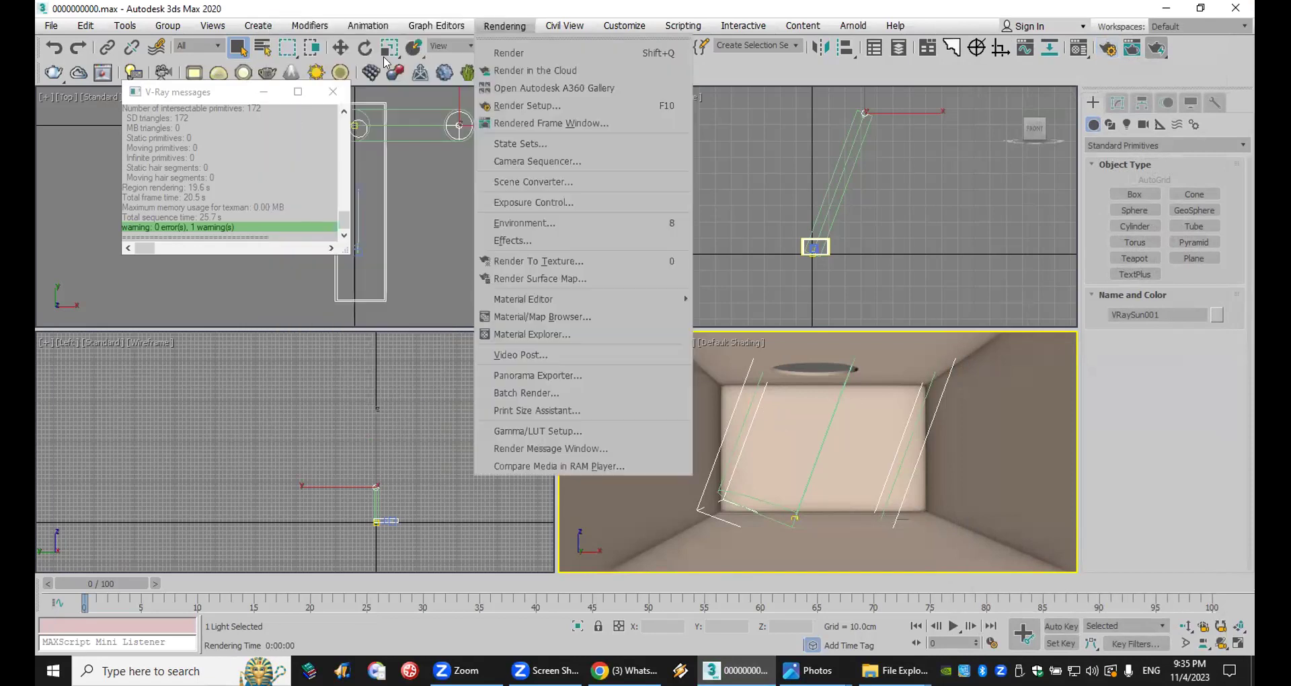
pyautogui.click(334, 96)
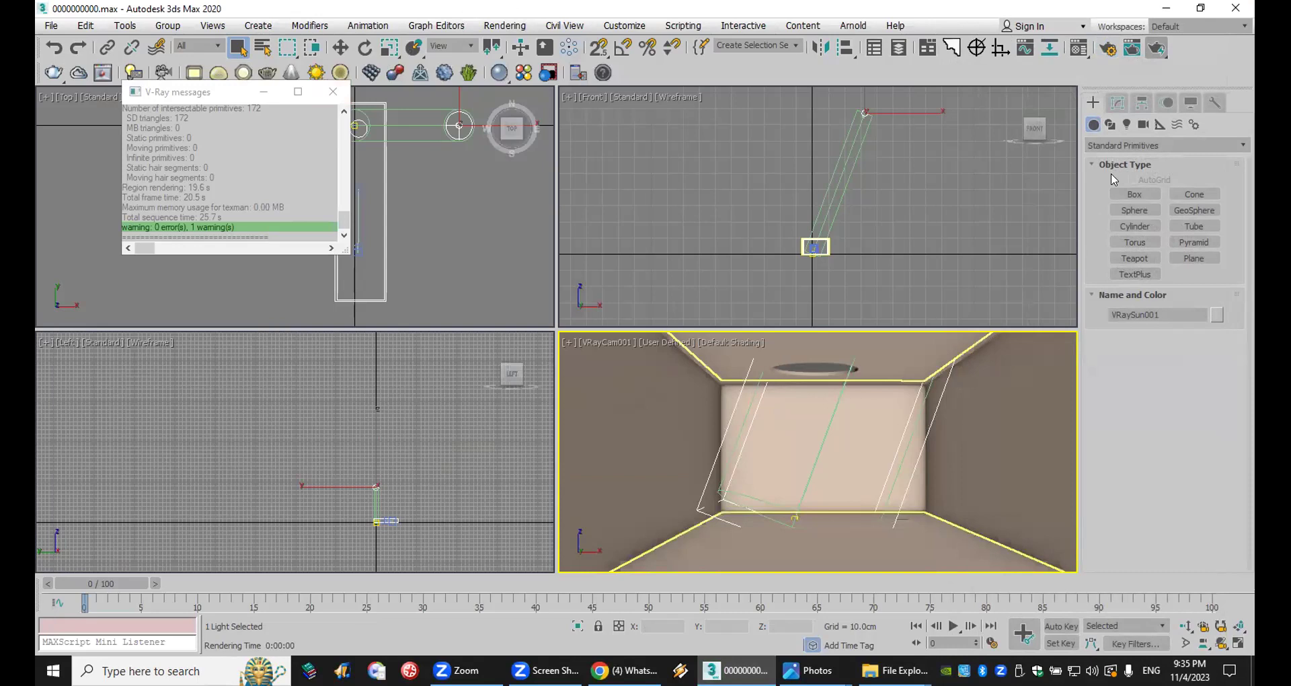
# Step: Render the VRayCam001 view and compare it with the earlier room renders stored in the frame buffer history
pyautogui.click(1157, 46)
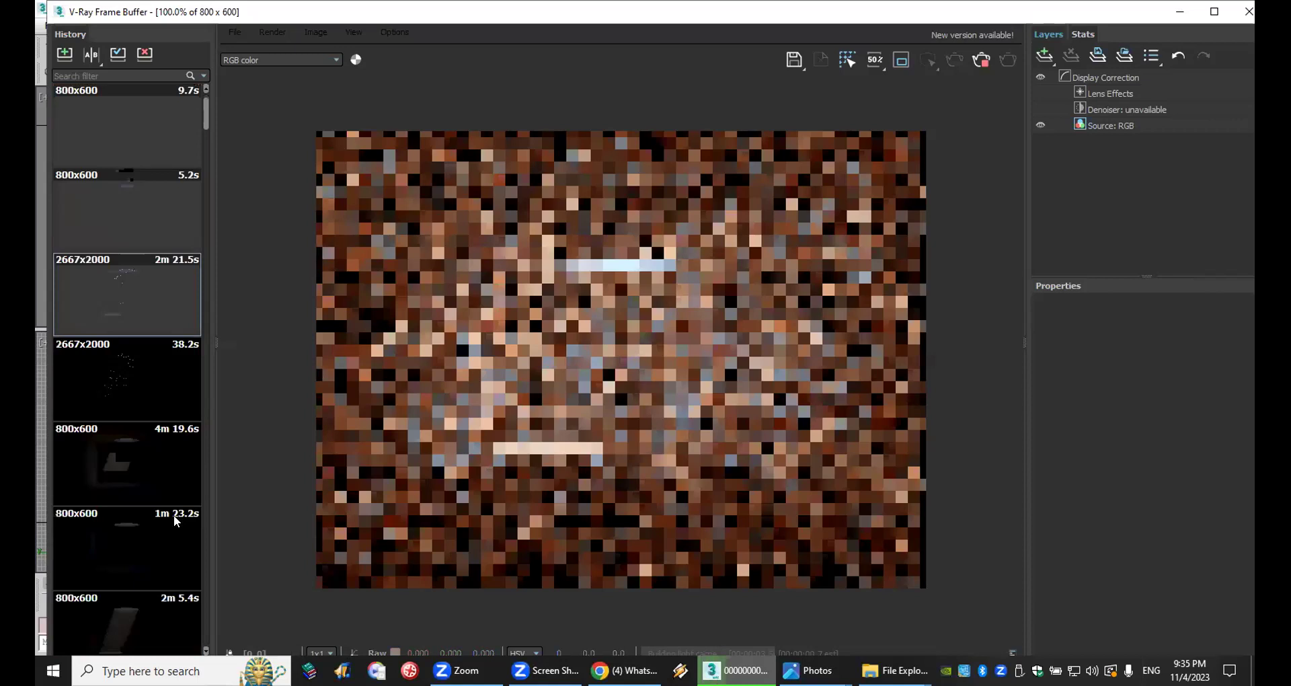
pyautogui.click(139, 373)
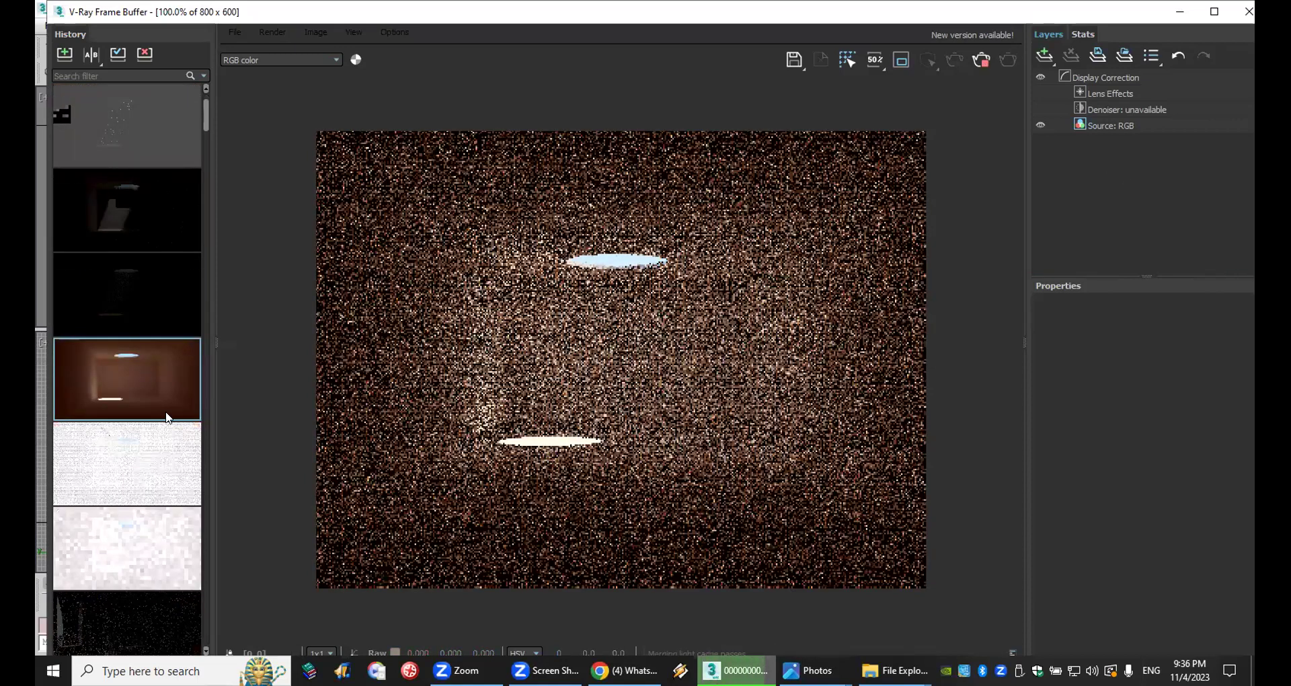
pyautogui.doubleClick(129, 466)
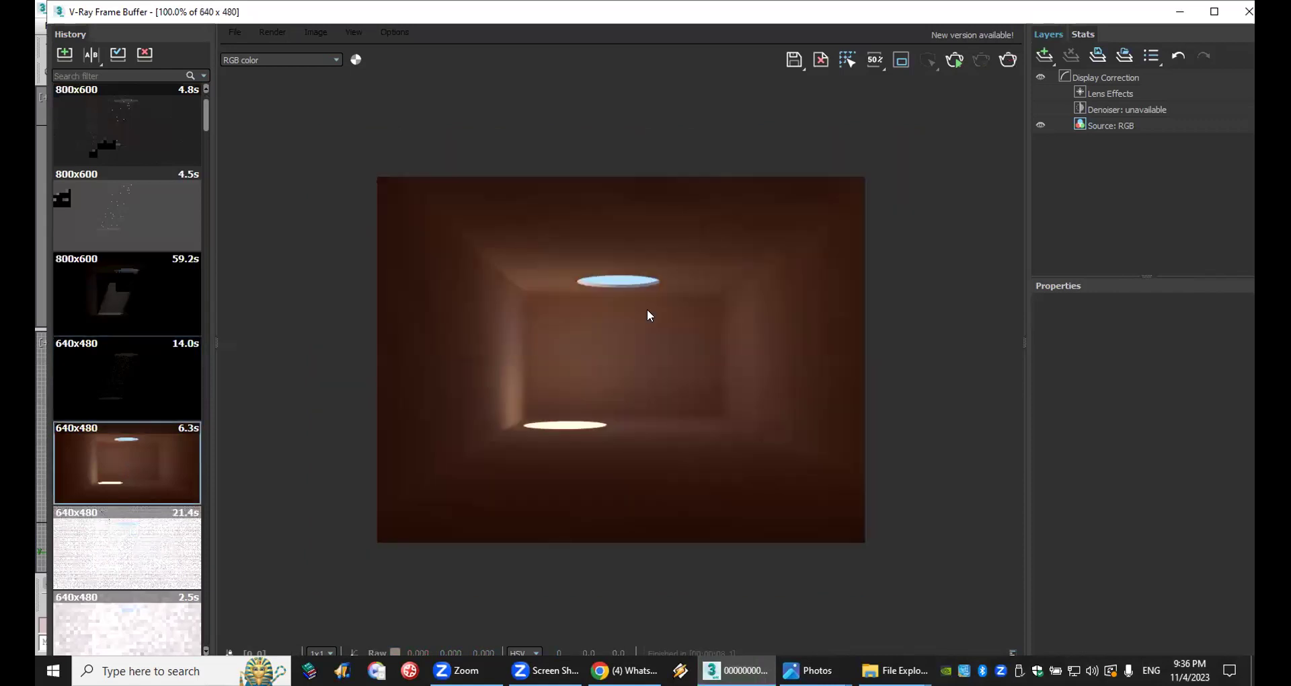
pyautogui.scroll(3, 136, 236)
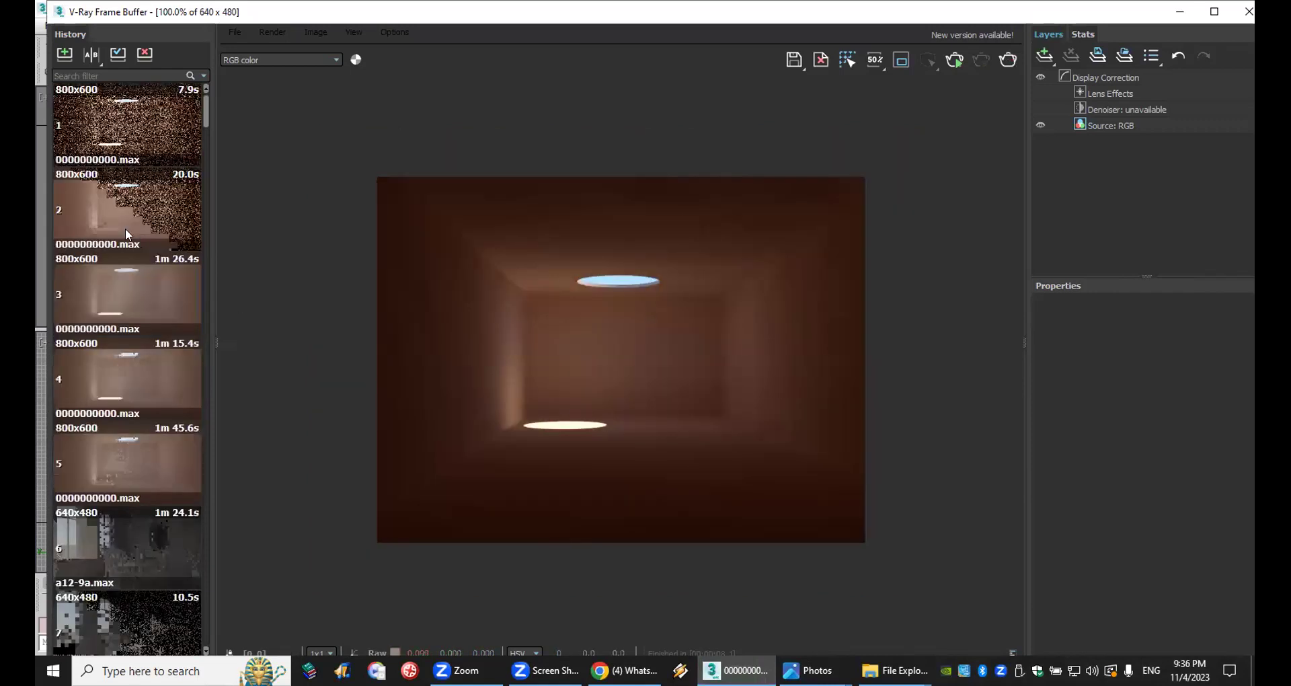
pyautogui.click(112, 285)
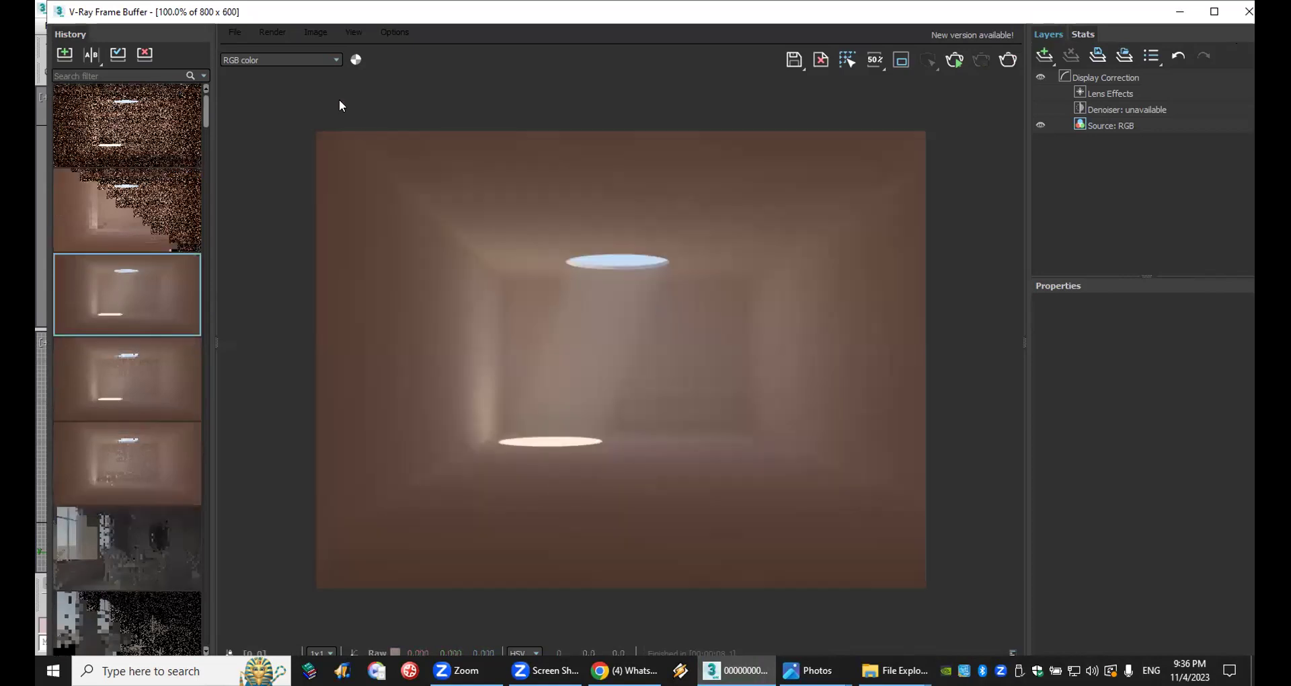
pyautogui.hotkey('alt', 'Tab')
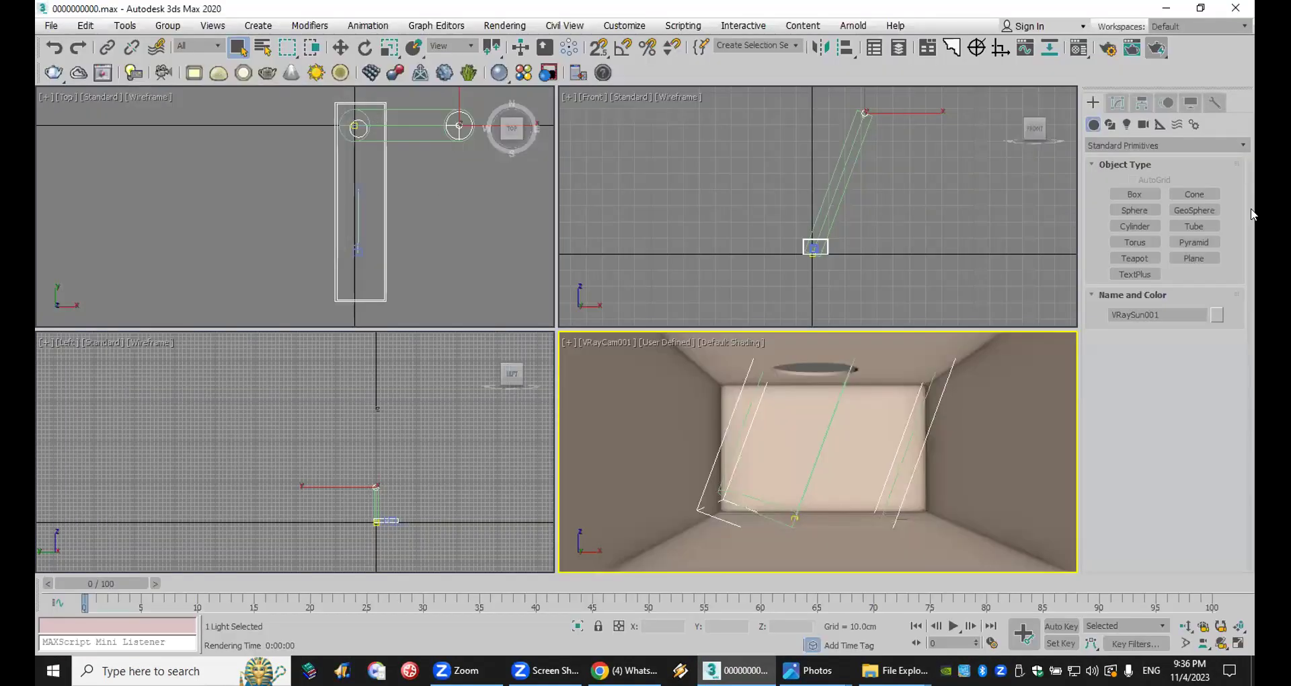
# Step: Create an atmospheric box gizmo around the room from the Top view, about 656 cm long, 201 cm wide and 125 cm high
pyautogui.click(1160, 127)
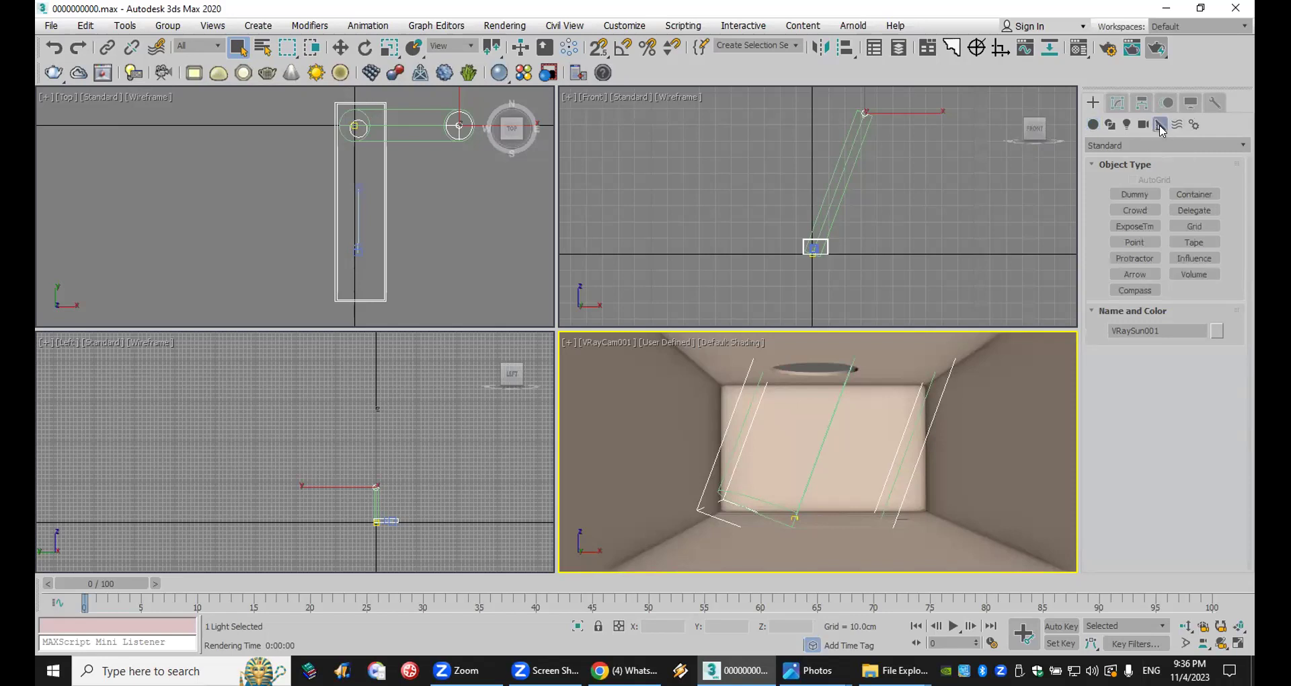
pyautogui.click(1163, 142)
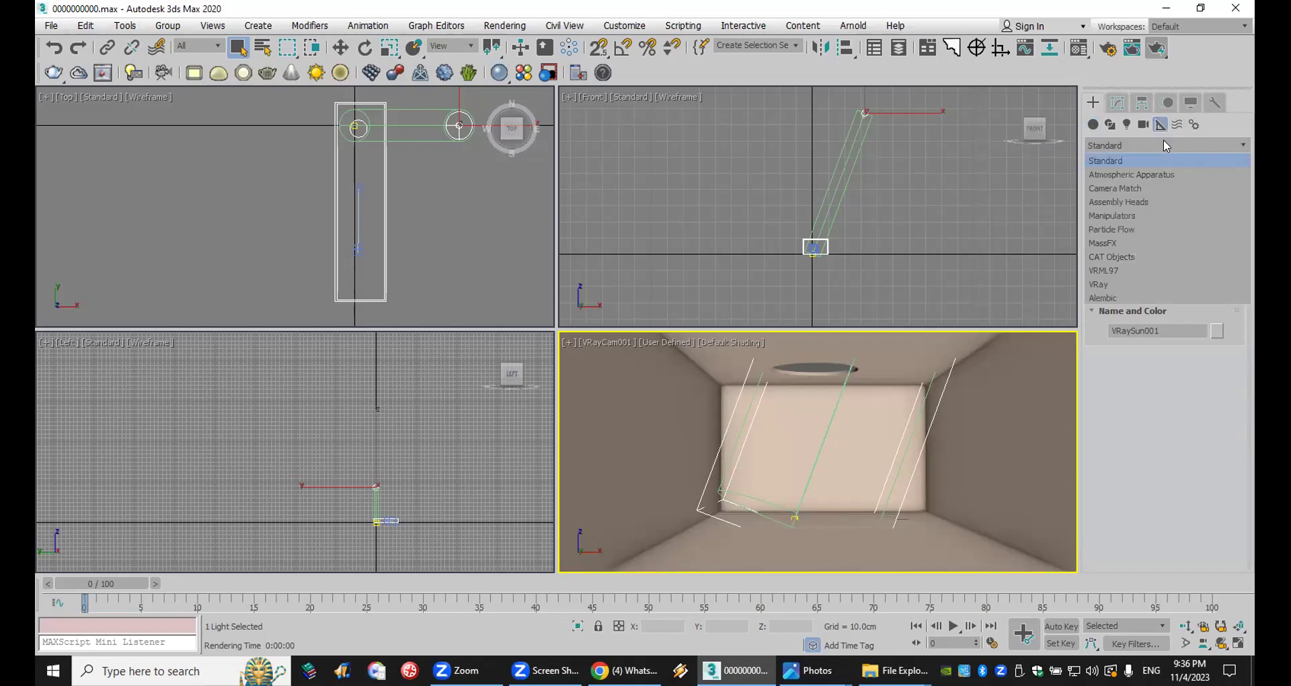
pyautogui.click(1169, 173)
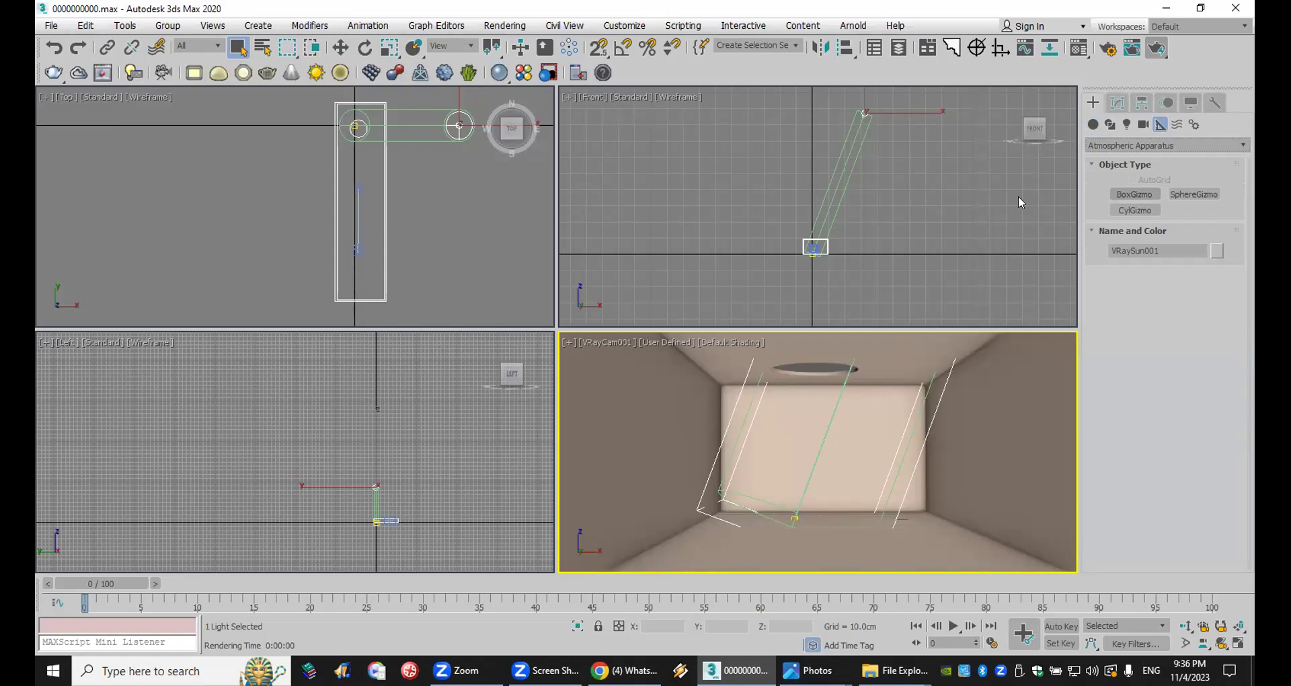
pyautogui.click(256, 148)
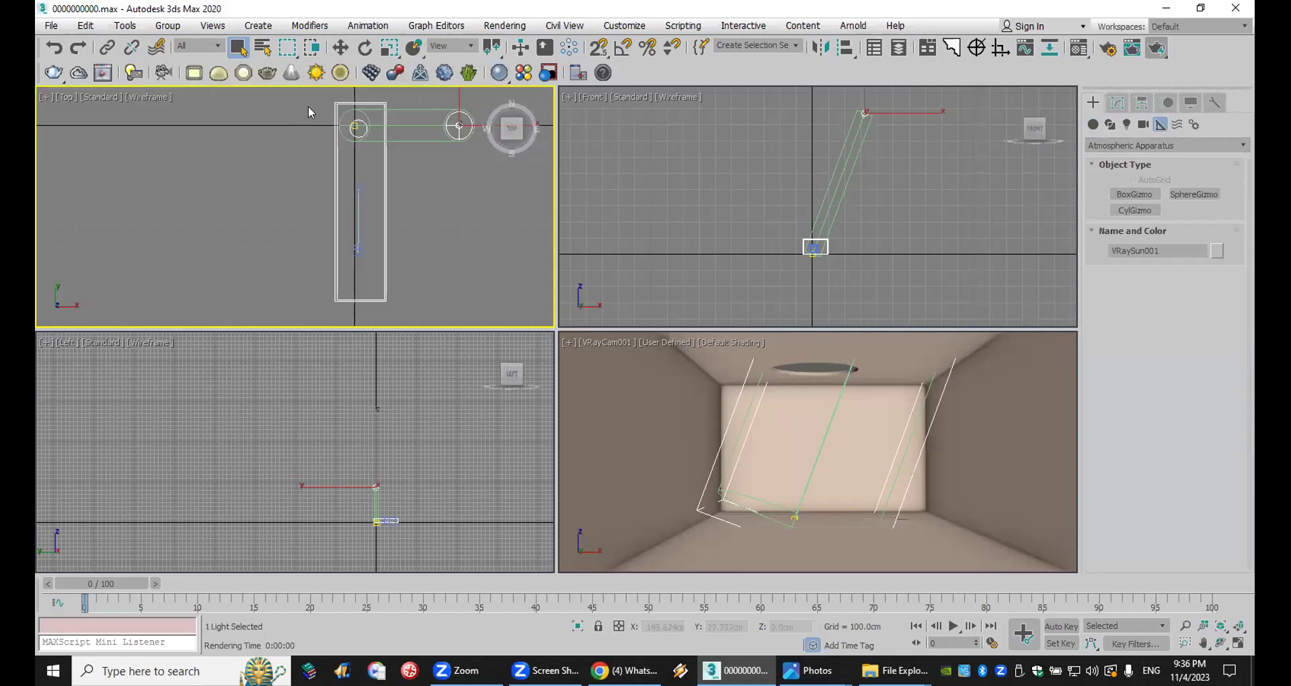
pyautogui.click(1136, 193)
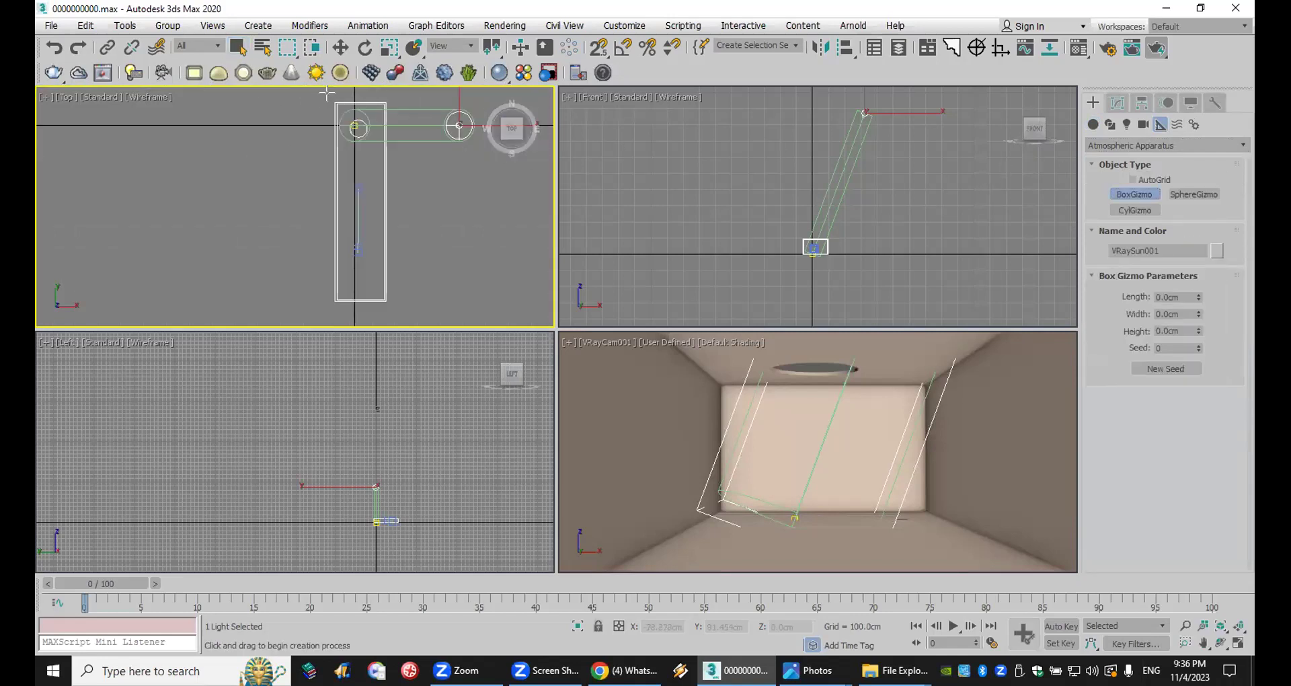
pyautogui.moveTo(328, 96); pyautogui.dragTo(394, 308)
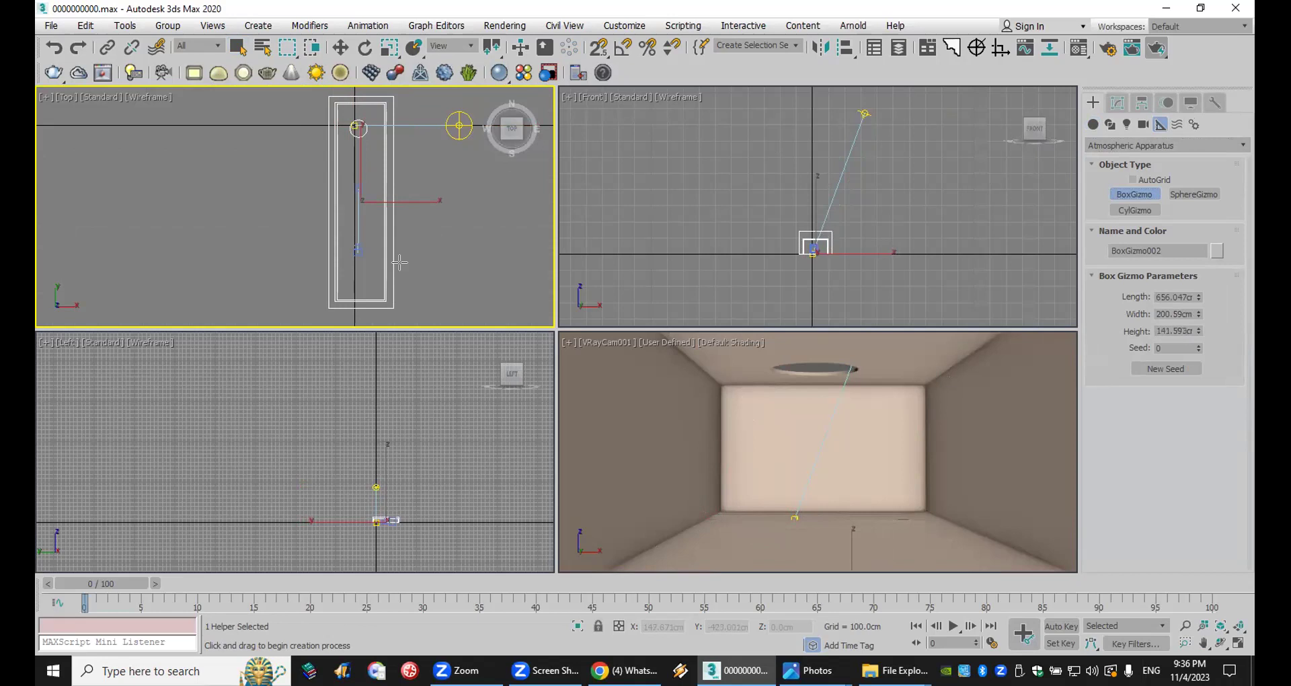
# Step: Move the box gizmo down in the Front view to about Z -17.5 cm so it encloses the whole room
pyautogui.scroll(4, 793, 252)
pyautogui.click(340, 47)
pyautogui.moveTo(852, 186); pyautogui.dragTo(851, 198)
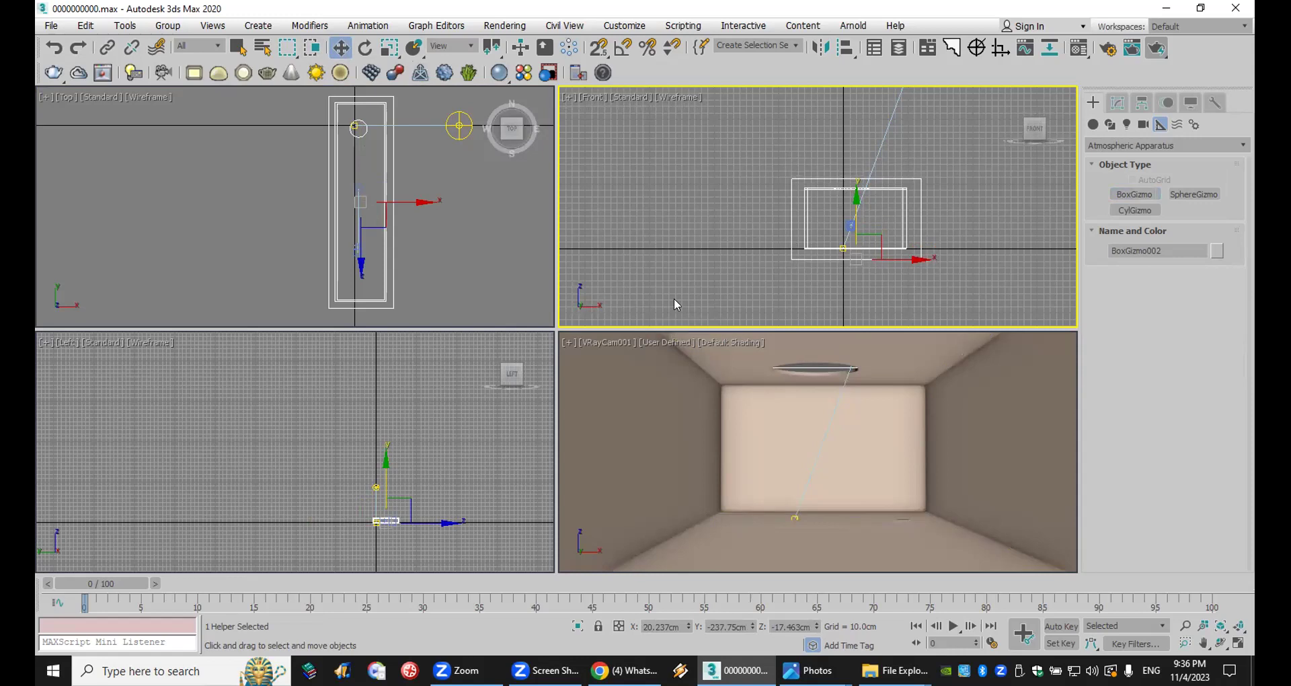
# Step: Add a new VRayEnvironmentFog atmosphere to the box gizmo around the room
pyautogui.click(926, 195)
pyautogui.click(921, 195)
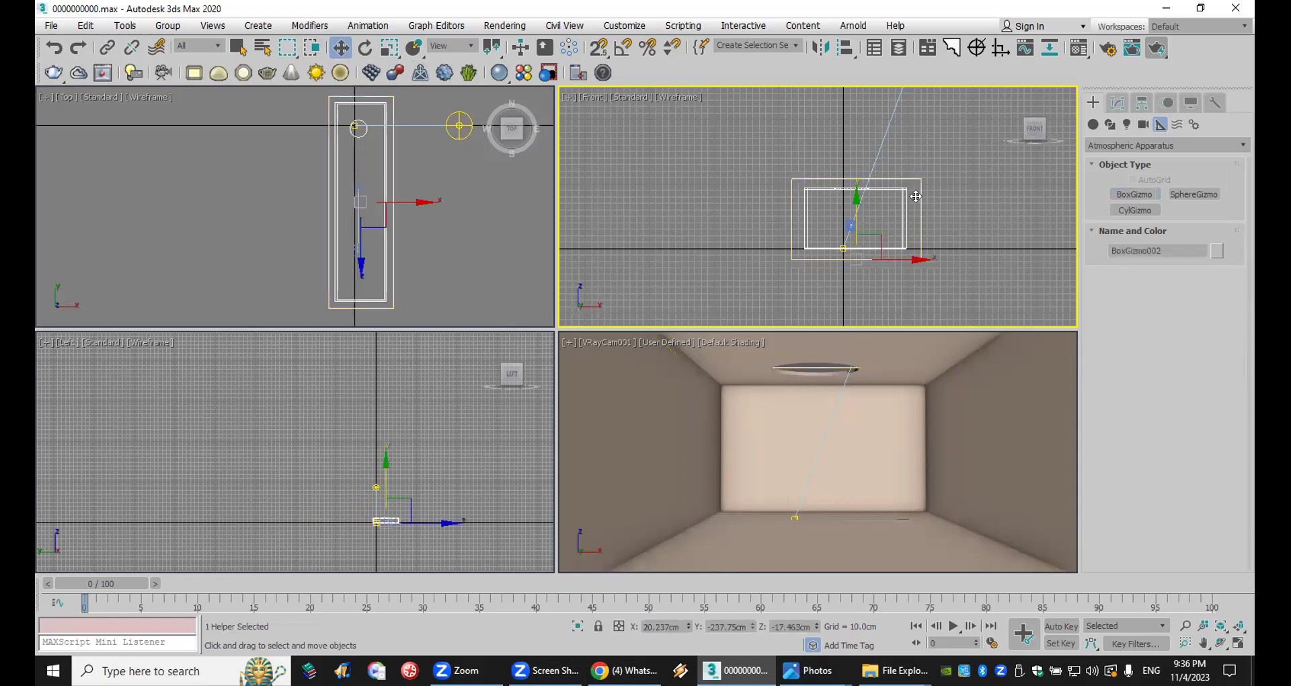
pyautogui.click(1116, 103)
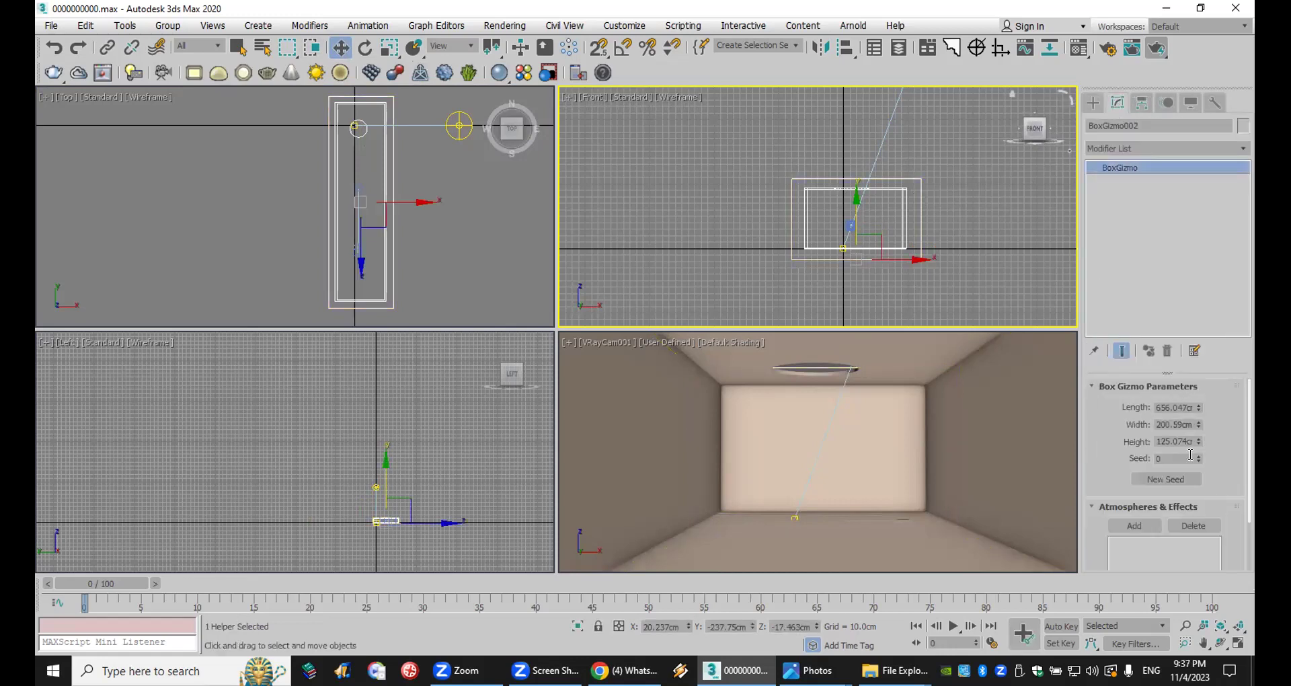
pyautogui.scroll(-3, 1190, 455)
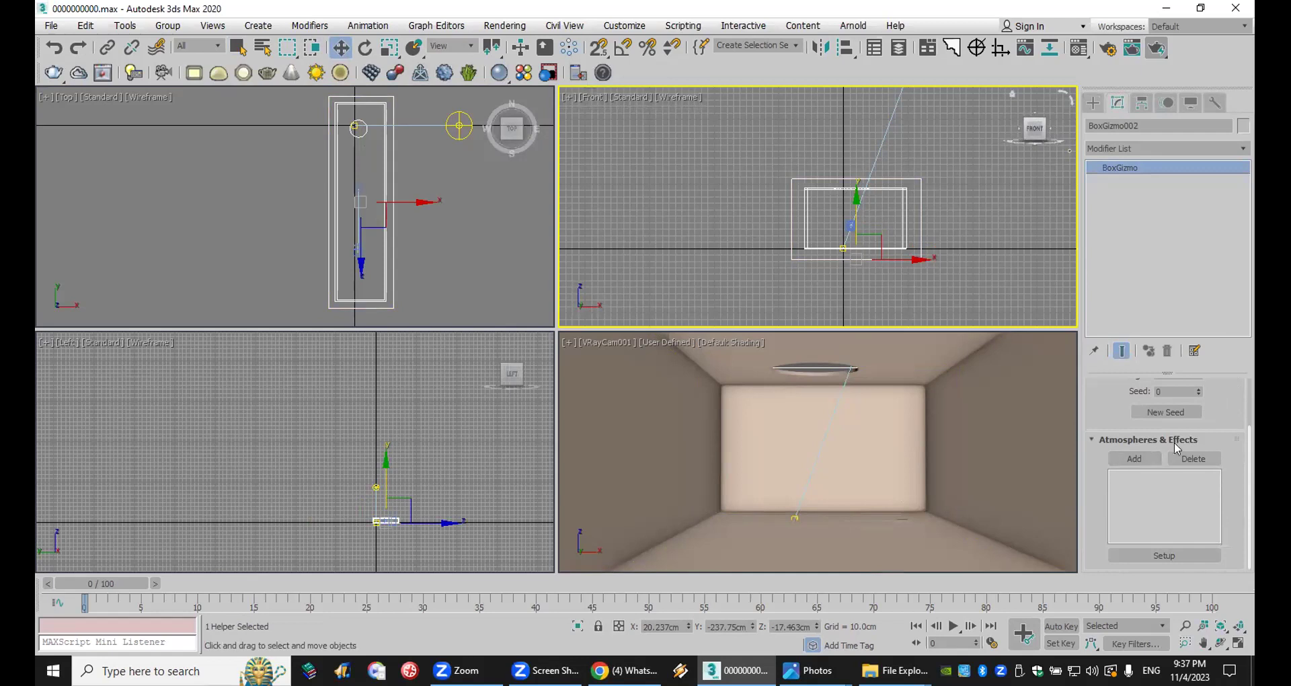
pyautogui.click(1133, 459)
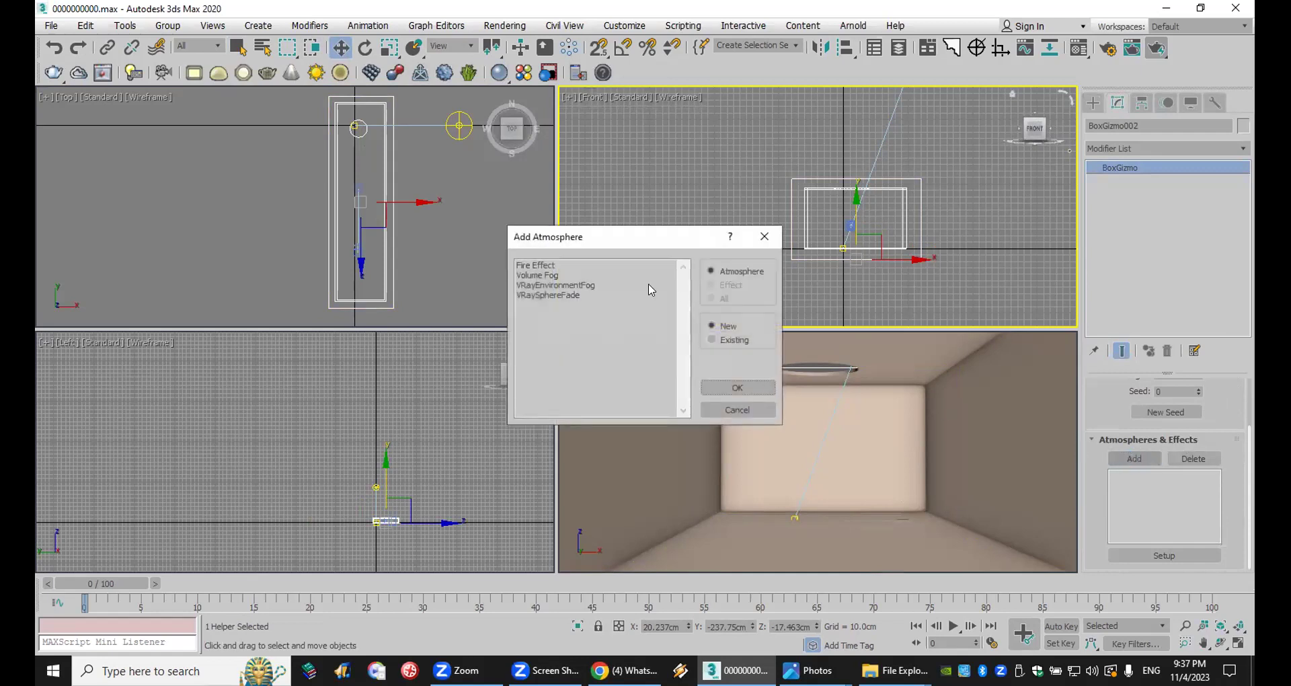
pyautogui.click(551, 286)
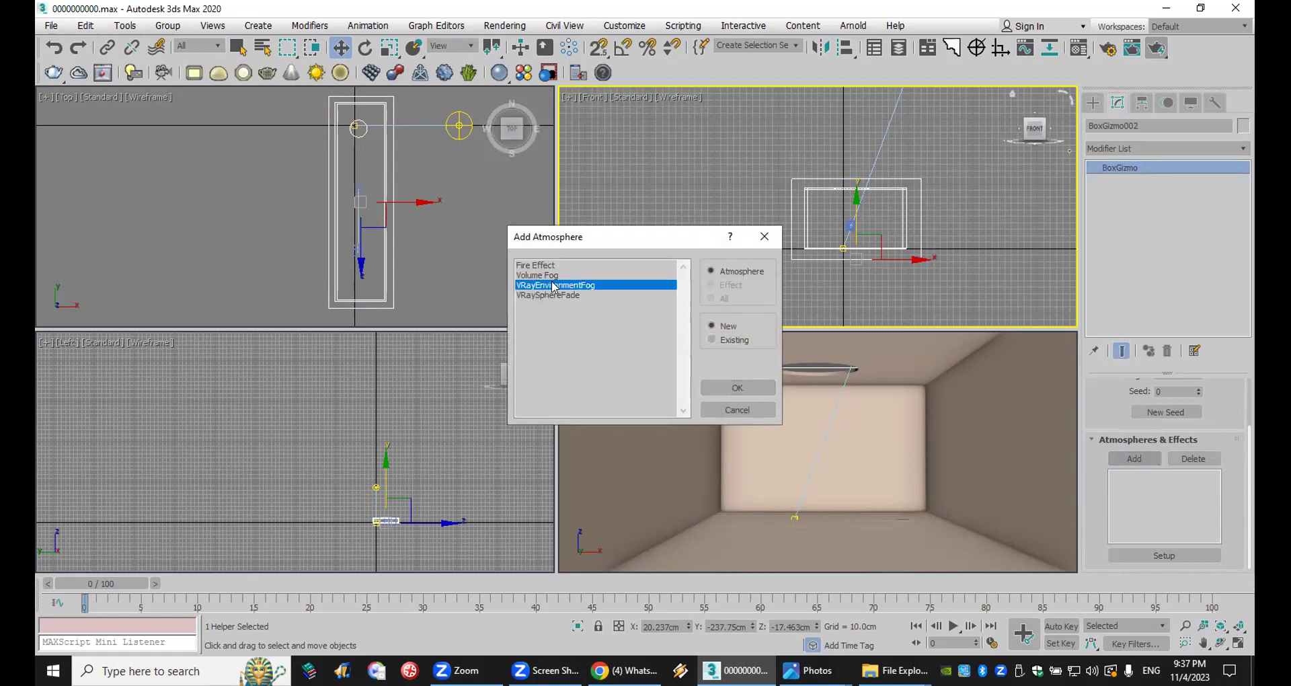
pyautogui.click(746, 388)
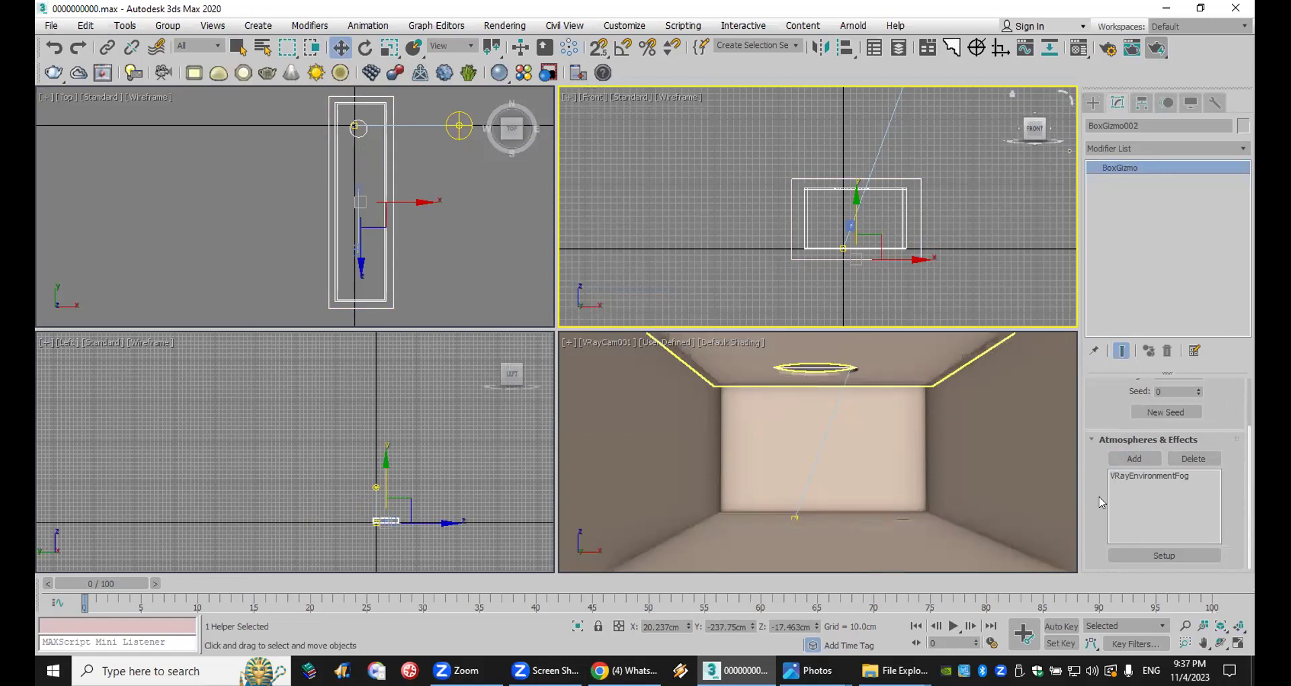
# Step: Review the general parameters of the box gizmo's VRayEnvironmentFog, such as fog distance and step size
pyautogui.click(1149, 477)
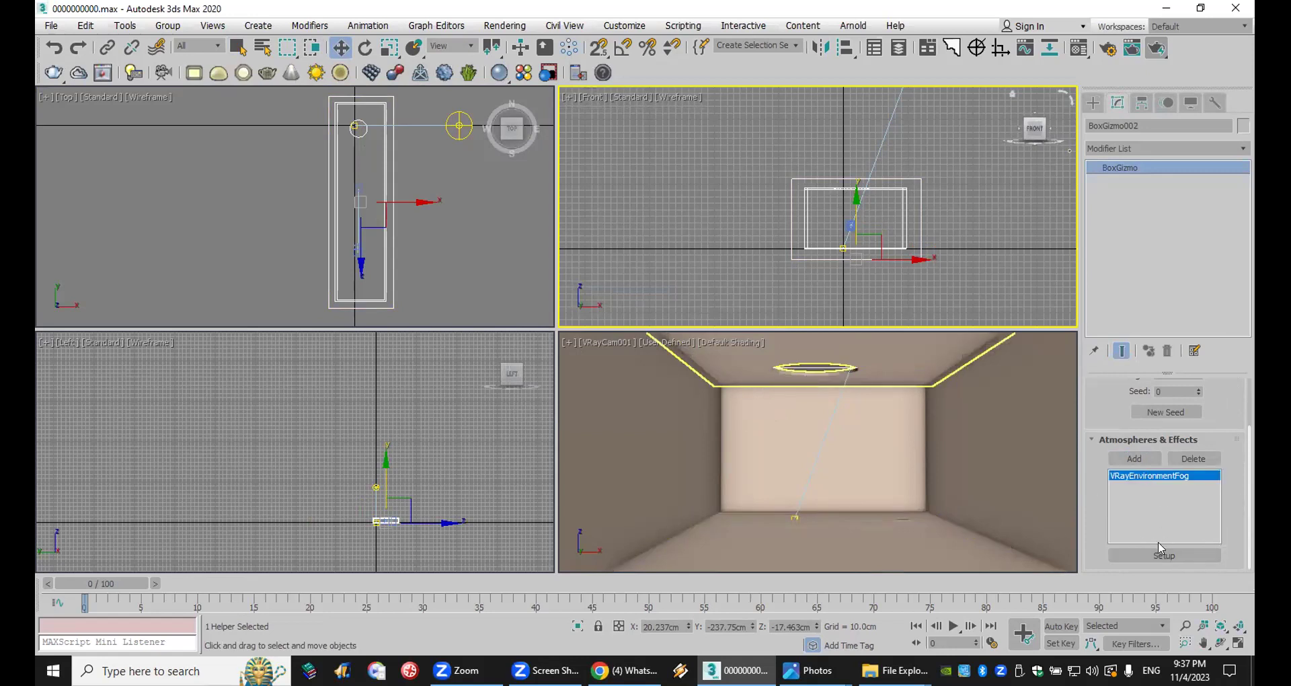
pyautogui.click(1161, 555)
pyautogui.moveTo(311, 353); pyautogui.dragTo(304, 8)
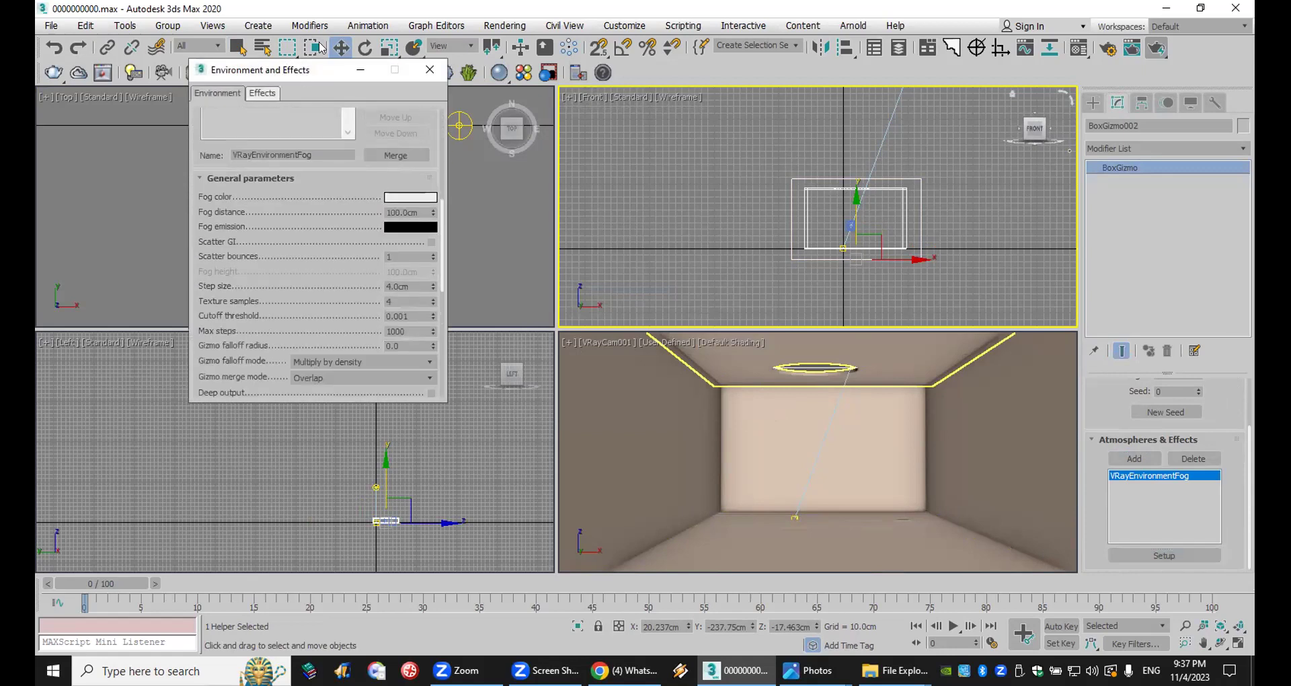
pyautogui.click(430, 69)
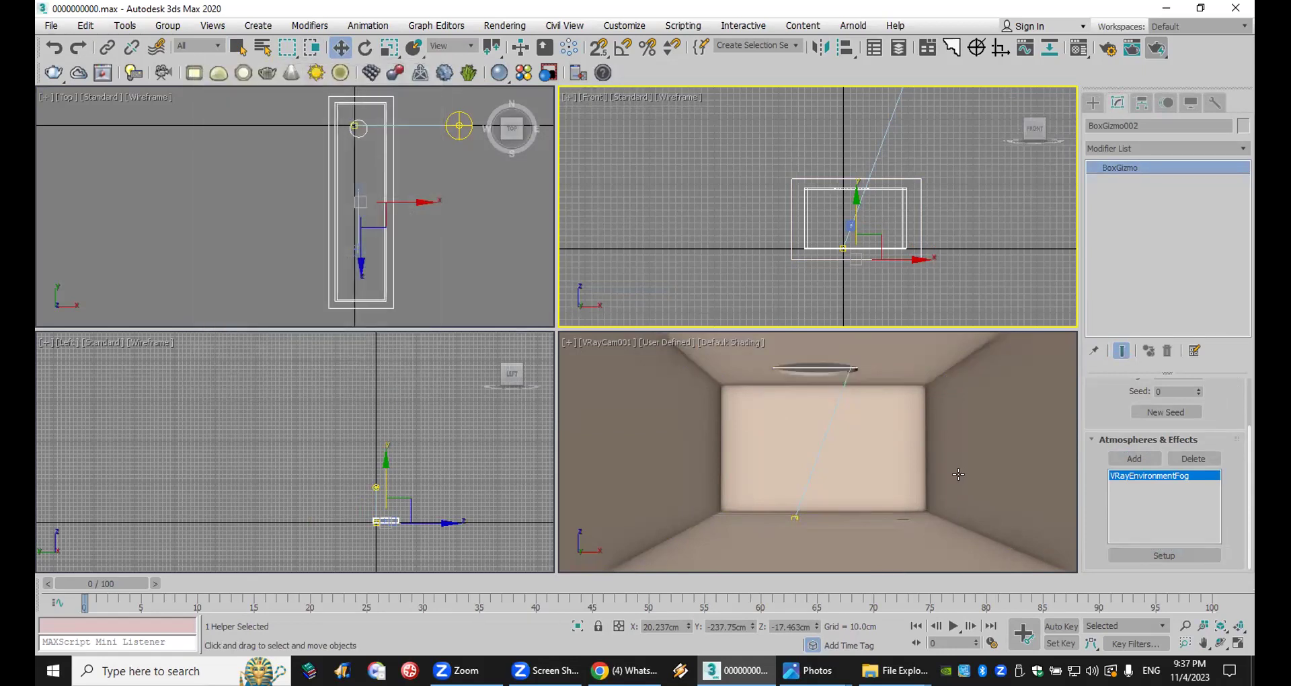
# Step: Render the VRayCam001 view with the fog, inspect the light beam's grain up close, and close the frame buffer
pyautogui.rightClick(959, 470)
pyautogui.click(1158, 49)
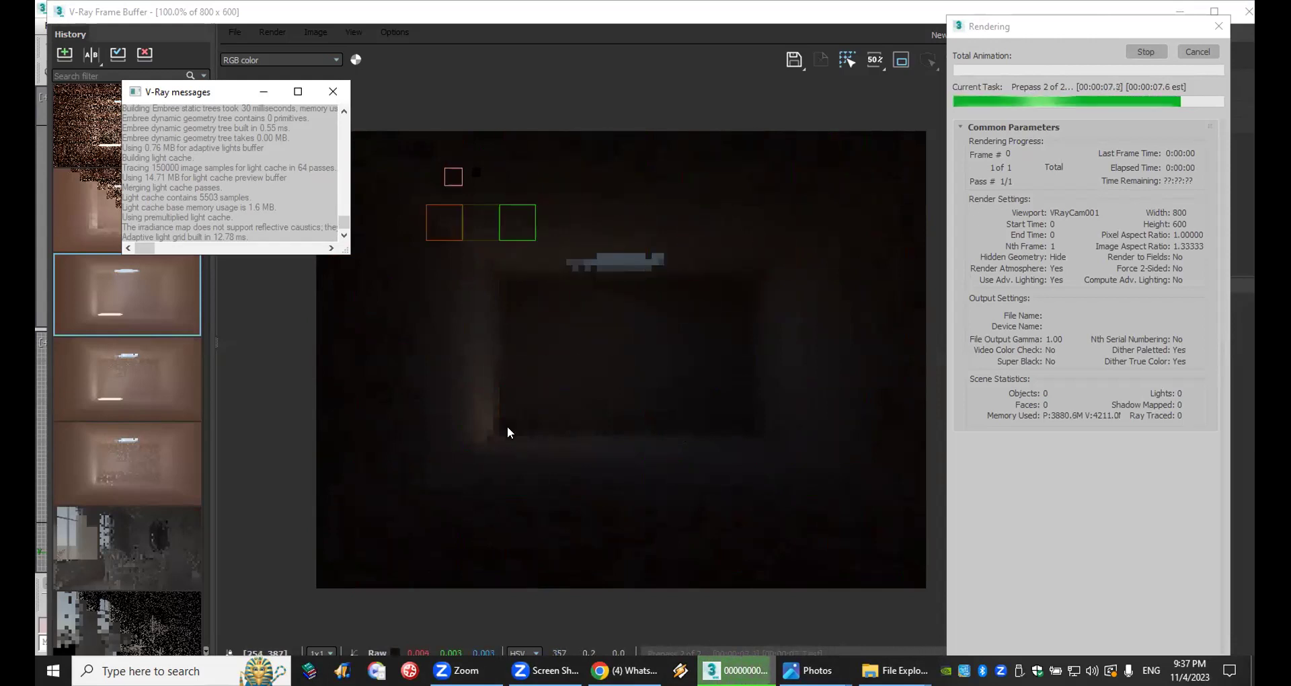
pyautogui.click(333, 92)
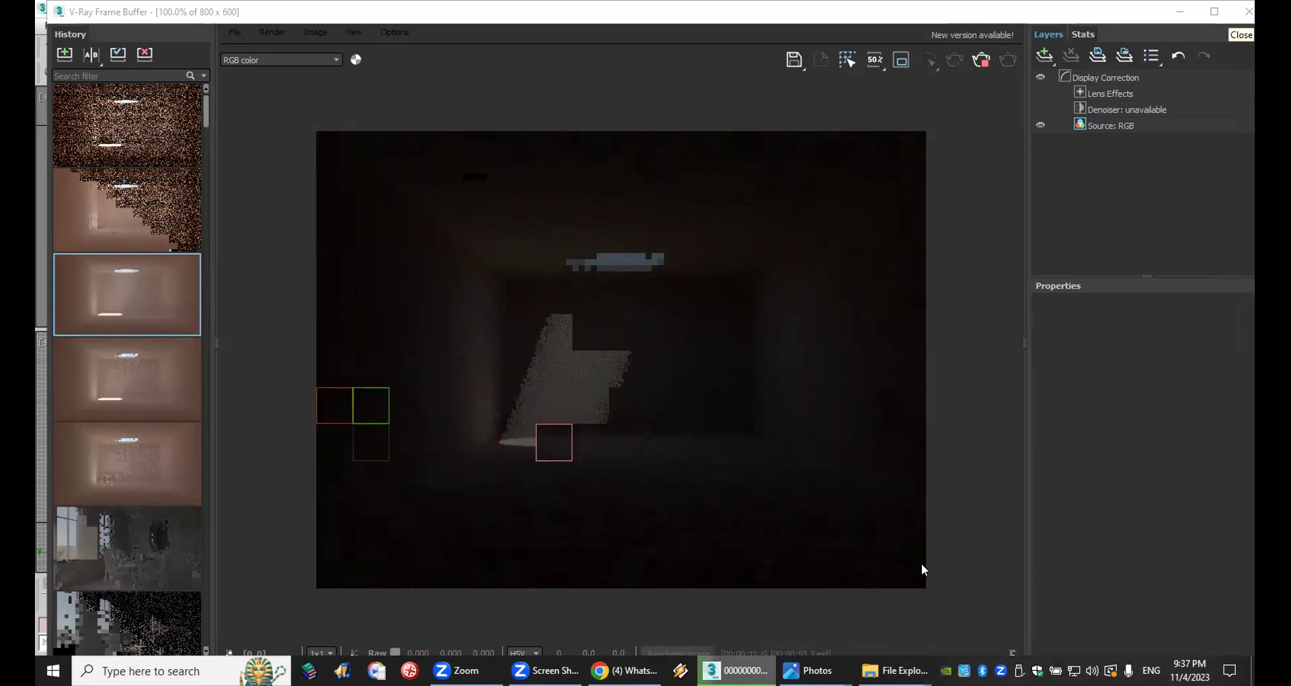
pyautogui.scroll(2, 570, 410)
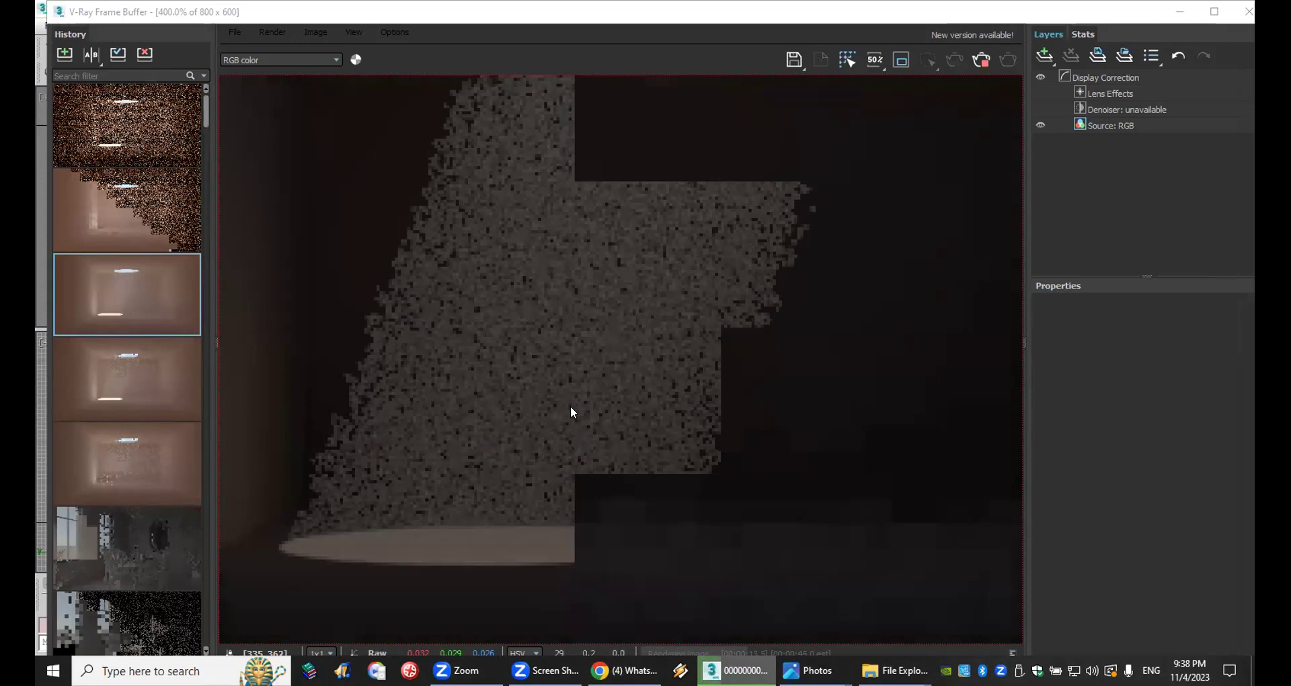
pyautogui.scroll(-1, 570, 406)
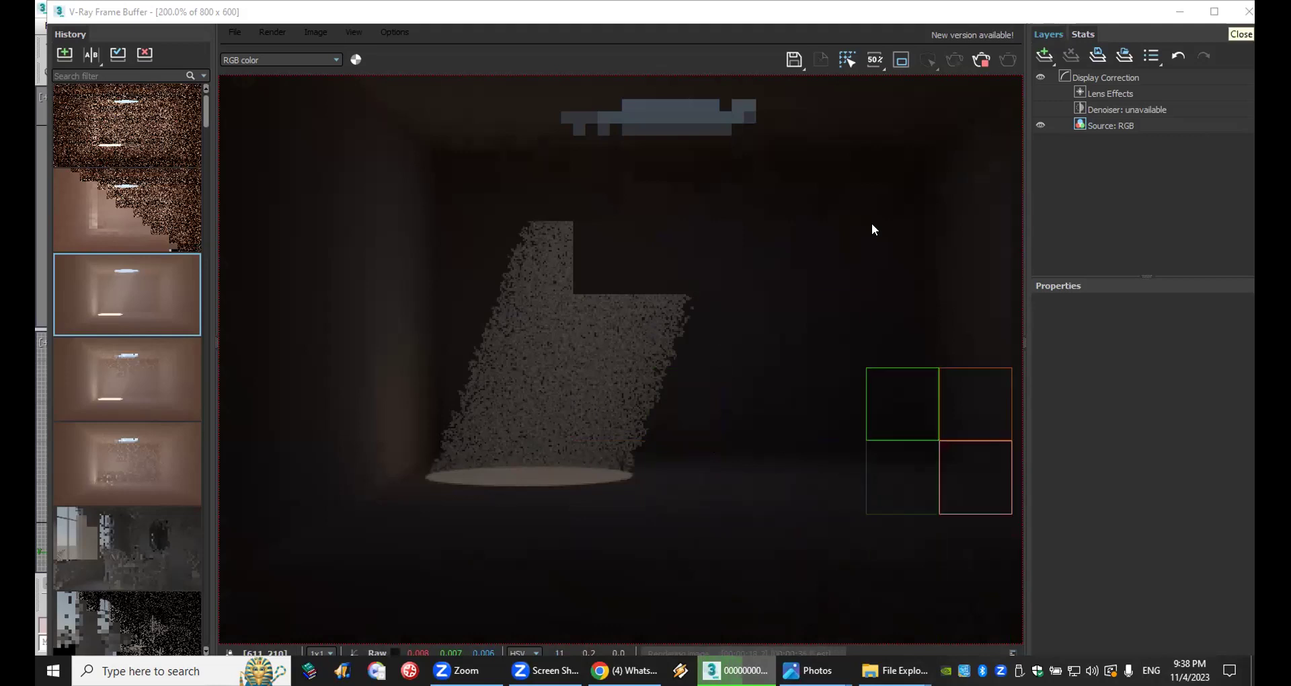
pyautogui.click(1247, 11)
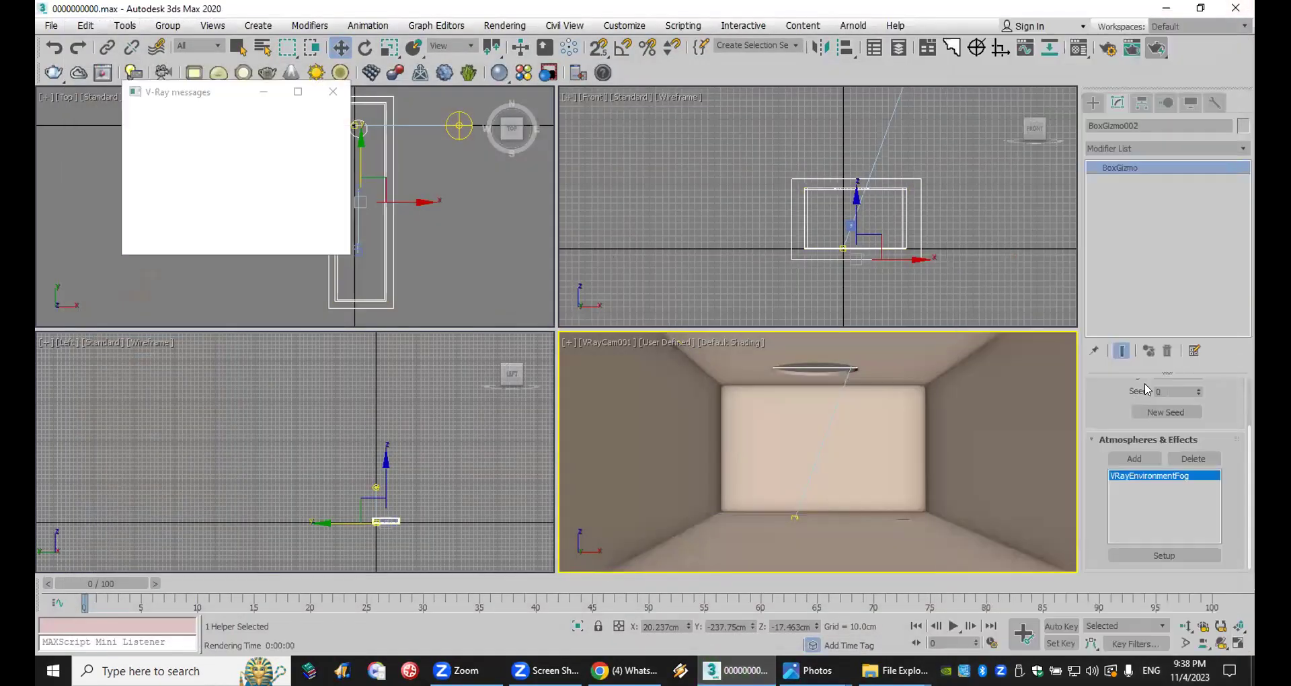
# Step: Open the setup of the box gizmo's VRayEnvironmentFog and set its fog distance to 400 cm
pyautogui.click(1164, 555)
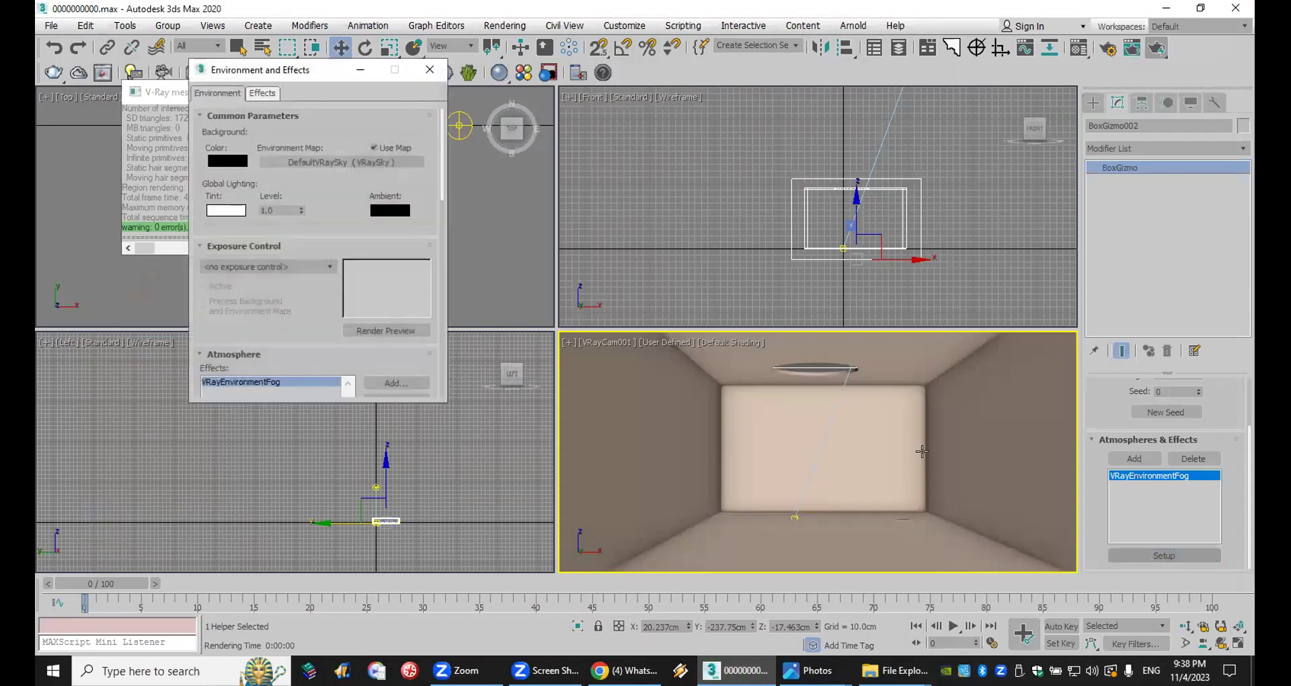
pyautogui.moveTo(323, 302); pyautogui.dragTo(316, 27)
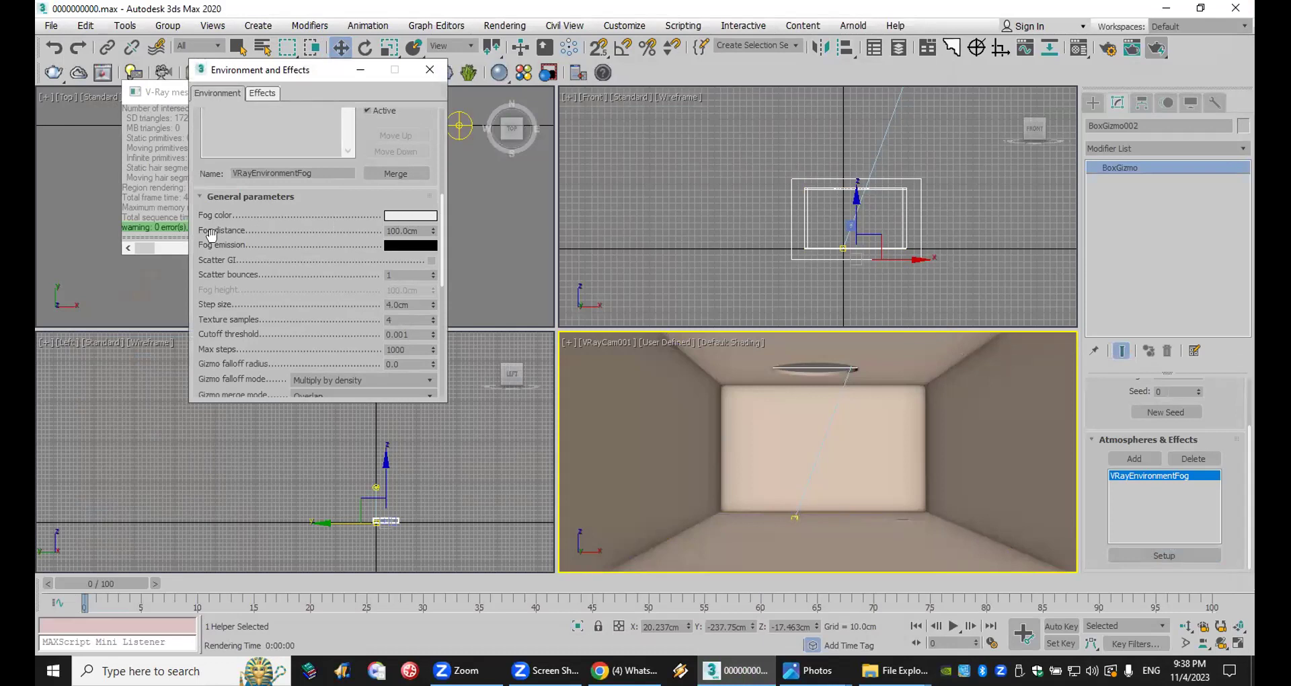
pyautogui.moveTo(420, 229); pyautogui.dragTo(366, 228)
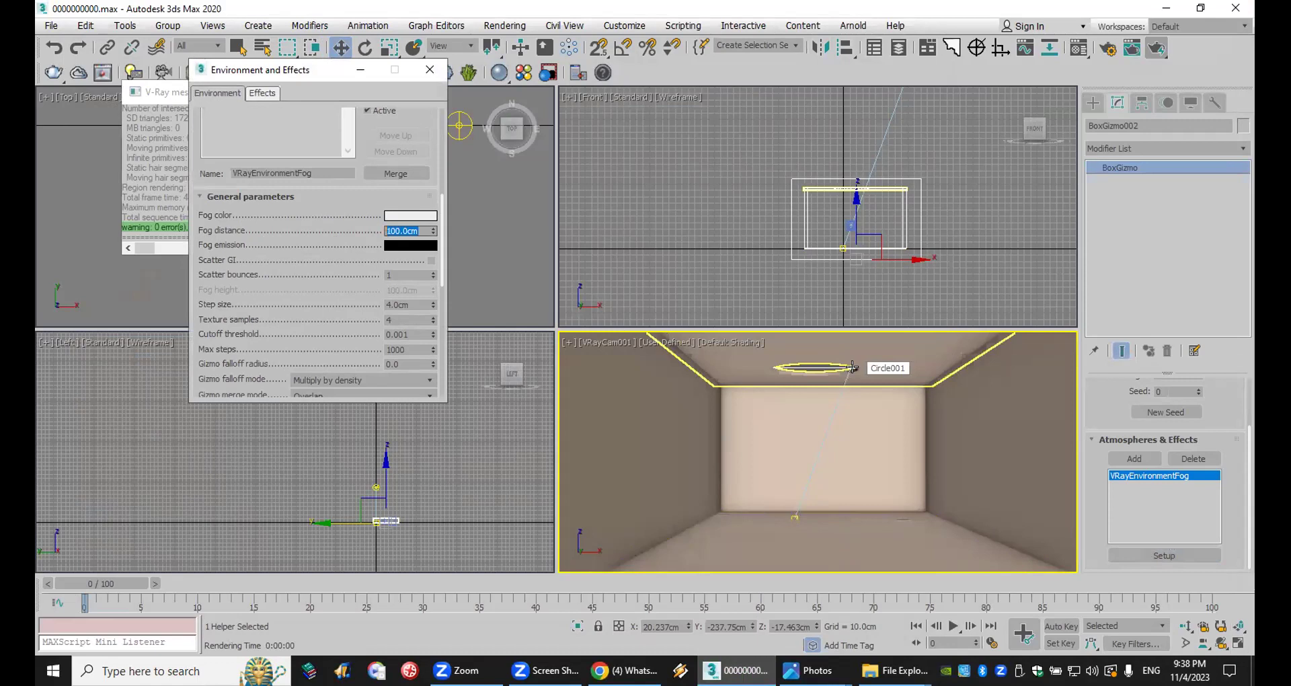
pyautogui.write('400')
pyautogui.press('Return')
# Step: Render the VRayCam001 view with the adjusted fog, inspect the result, and close the frame buffer, environment settings and V-Ray messages
pyautogui.click(1155, 46)
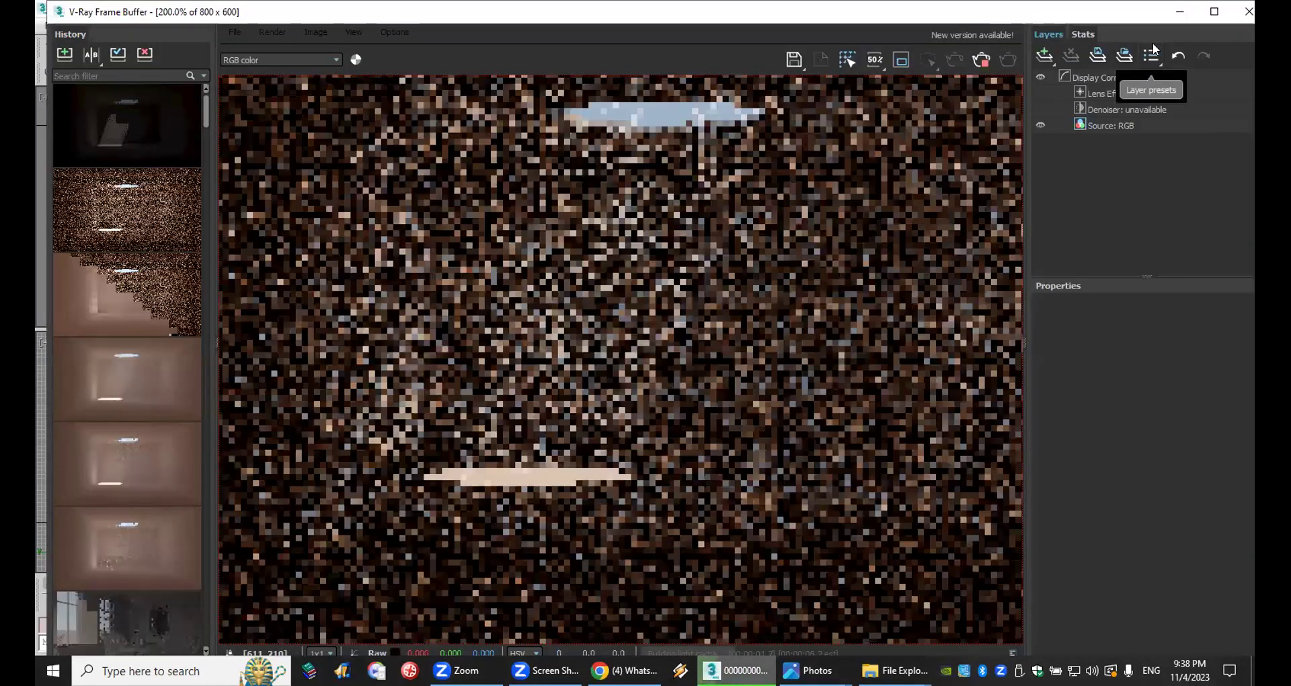
pyautogui.scroll(-1, 688, 353)
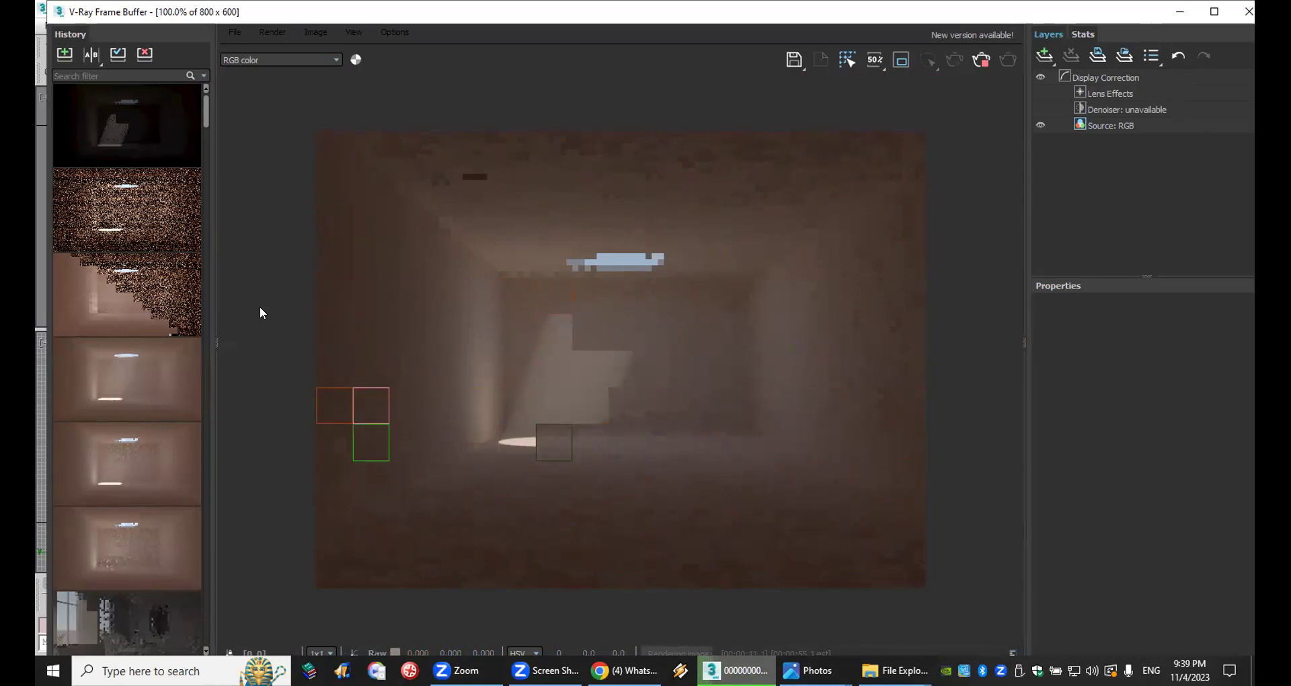
pyautogui.click(1247, 10)
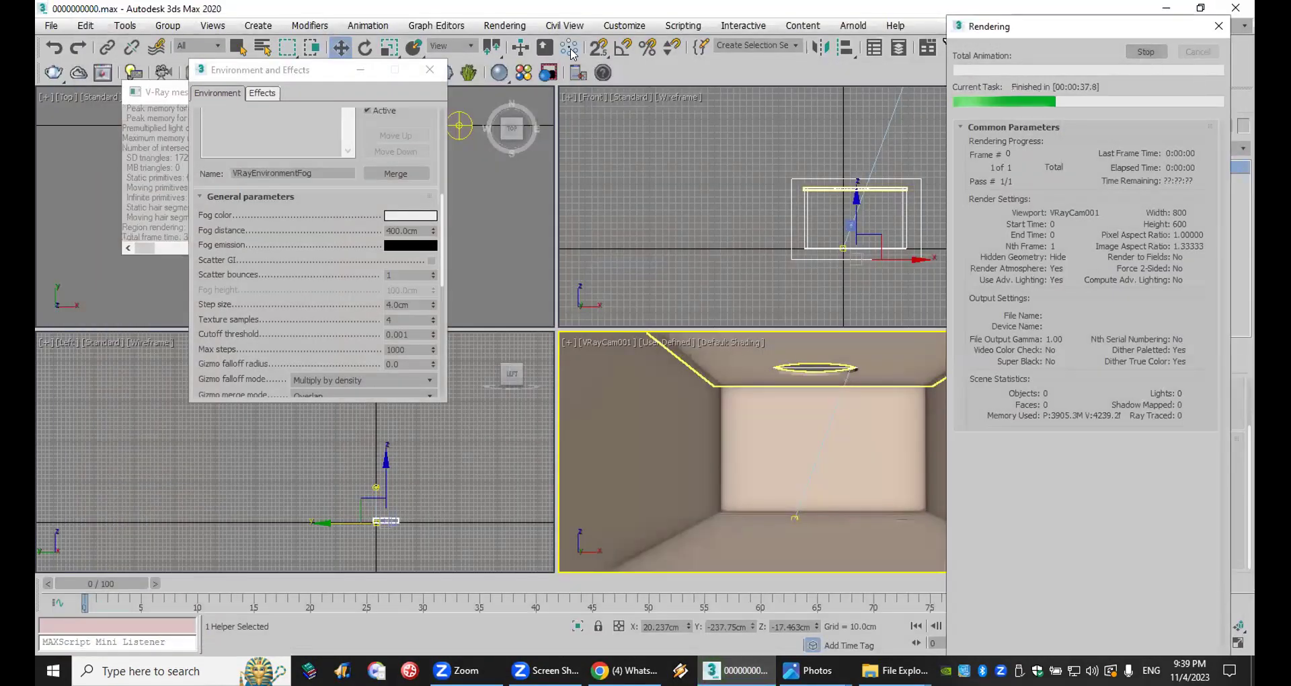
pyautogui.click(430, 70)
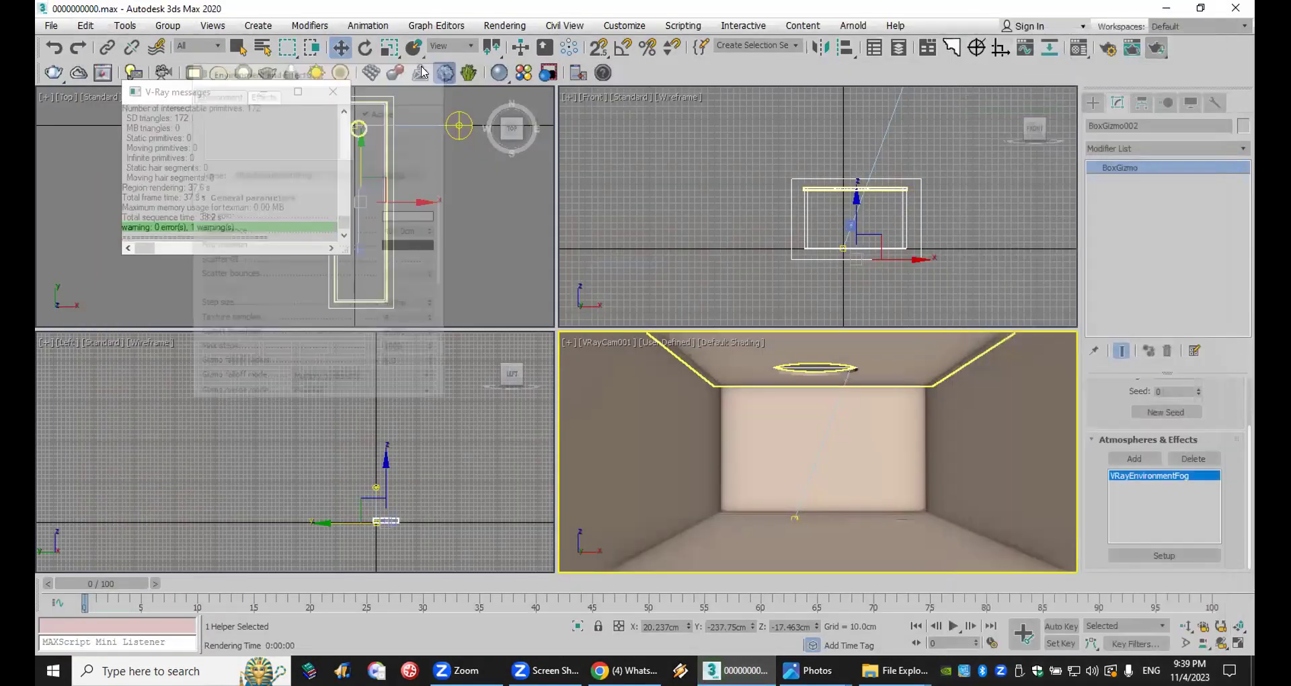
pyautogui.click(334, 92)
# Step: Open the a12-9a scene file from the Desktop, continuing the load despite the missing DLLs
pyautogui.click(51, 25)
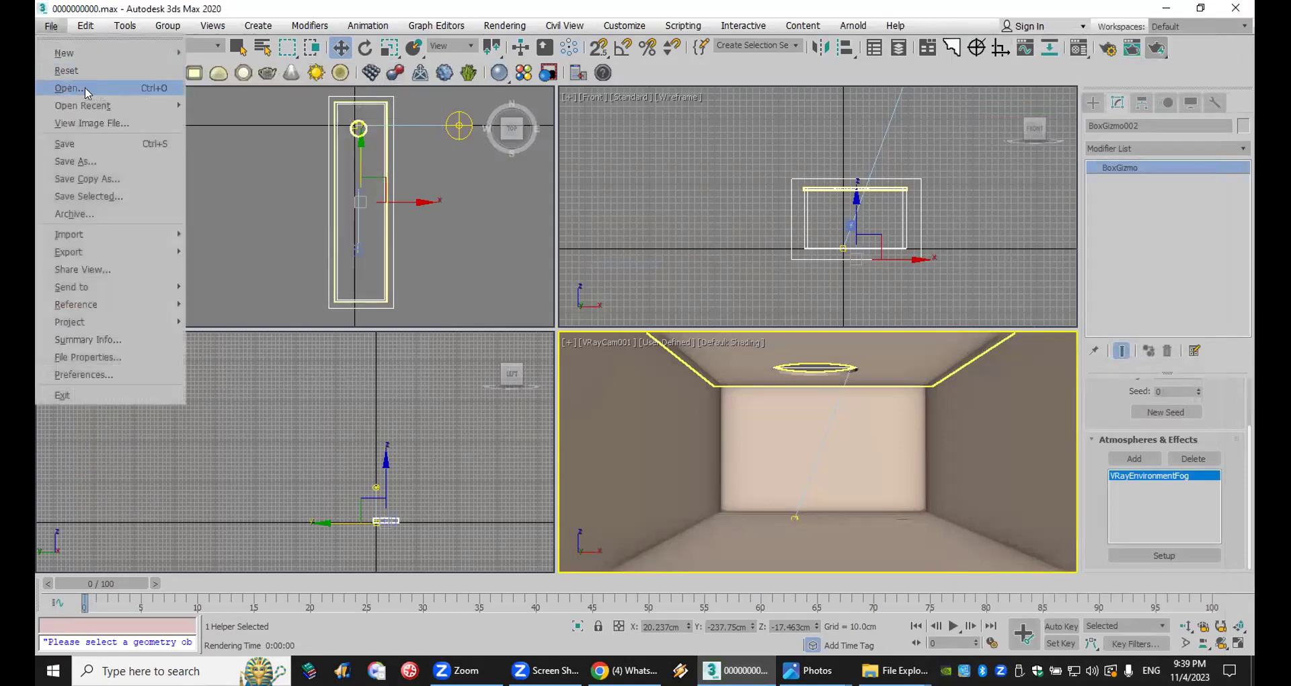
pyautogui.click(999, 422)
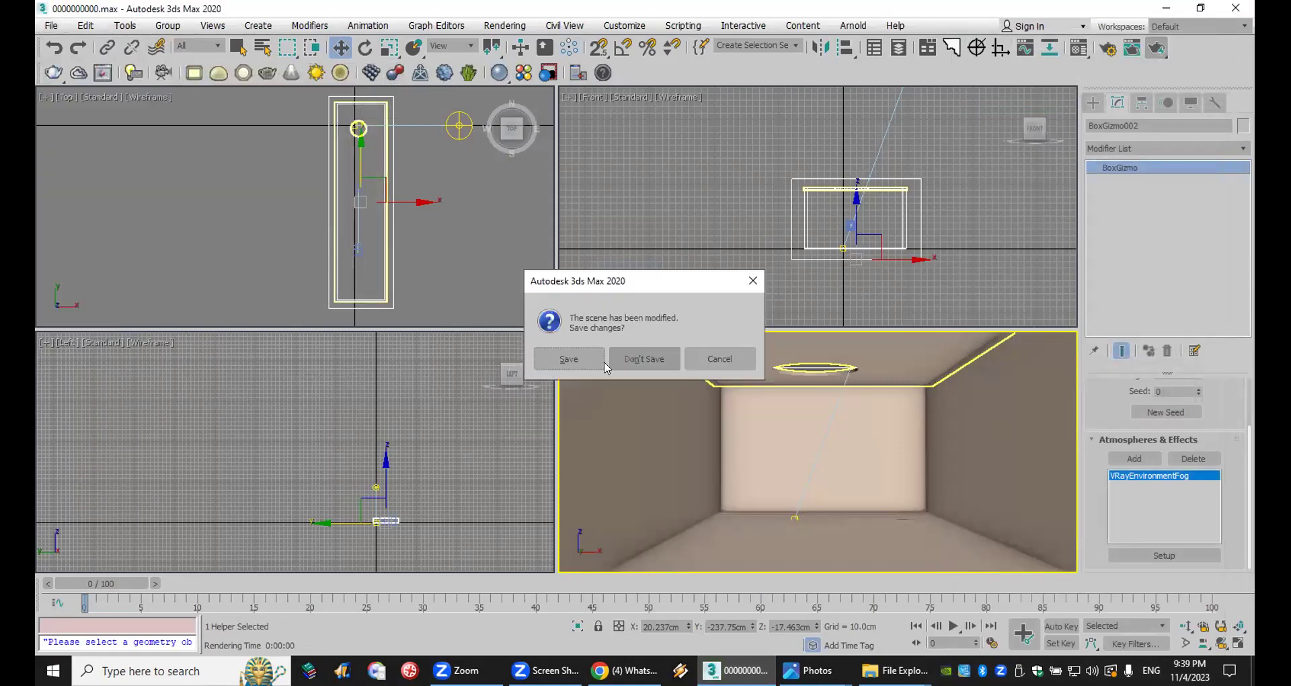
pyautogui.click(609, 364)
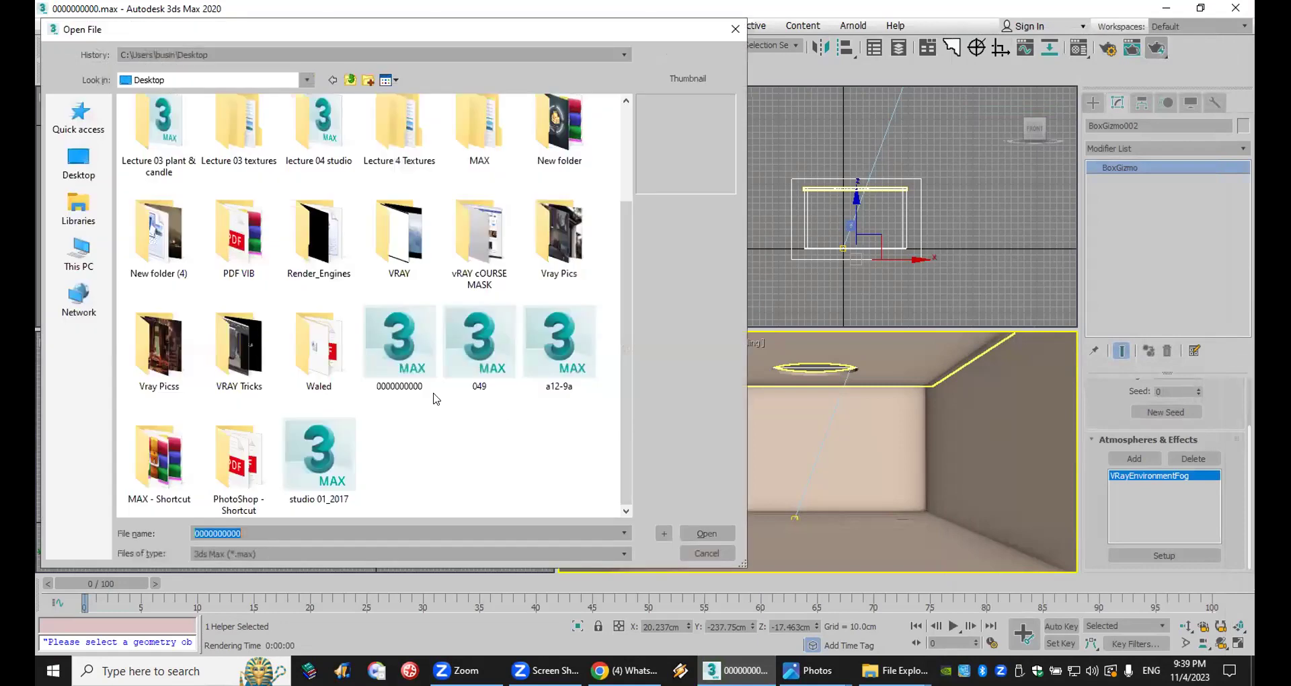
pyautogui.click(564, 356)
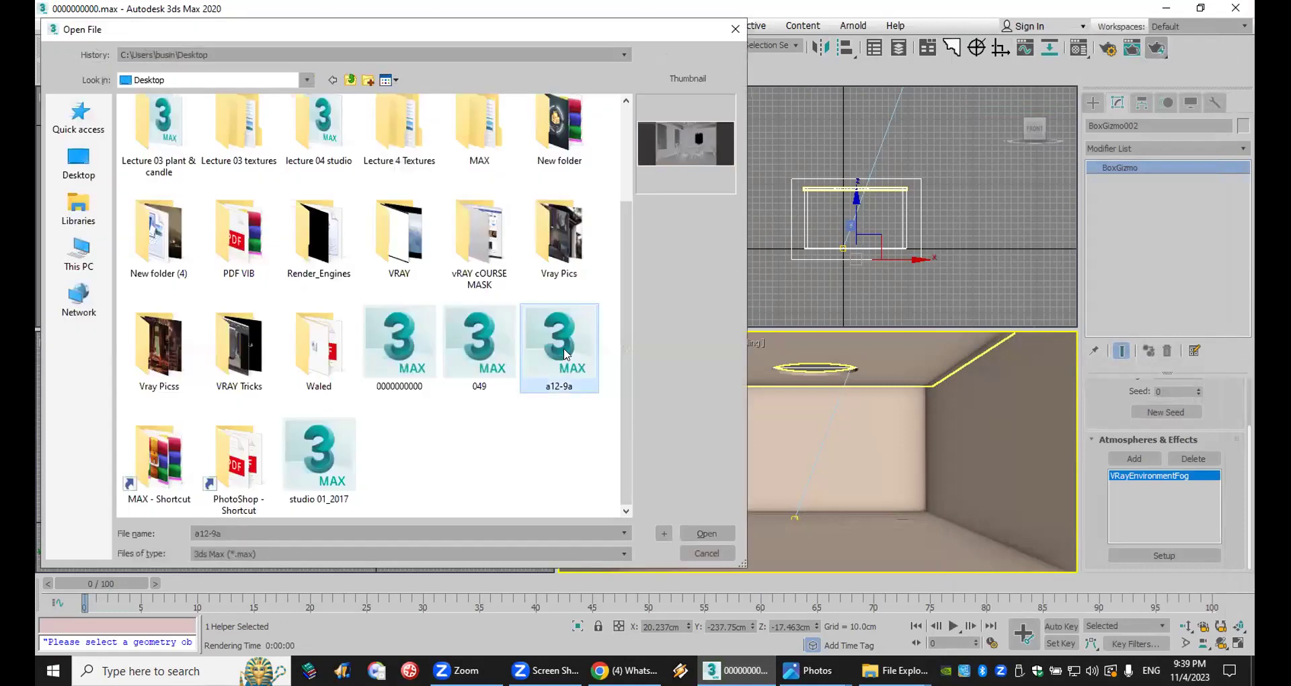
pyautogui.doubleClick(565, 355)
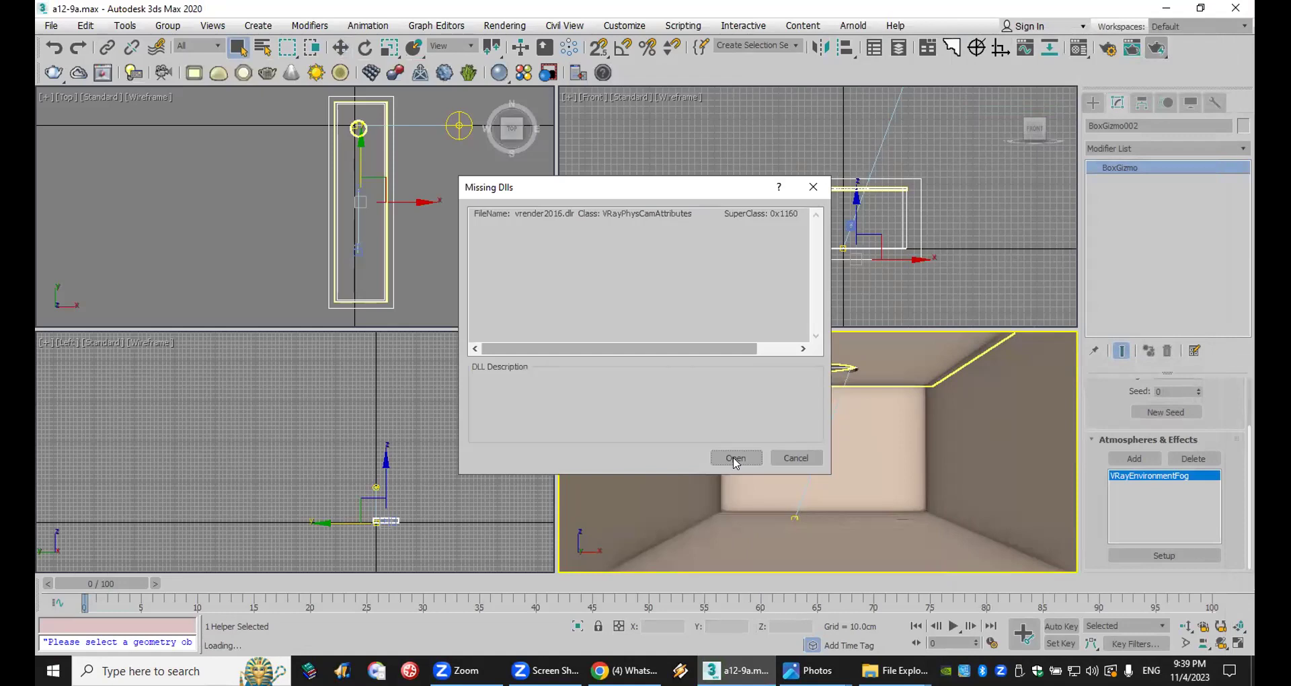
pyautogui.click(735, 458)
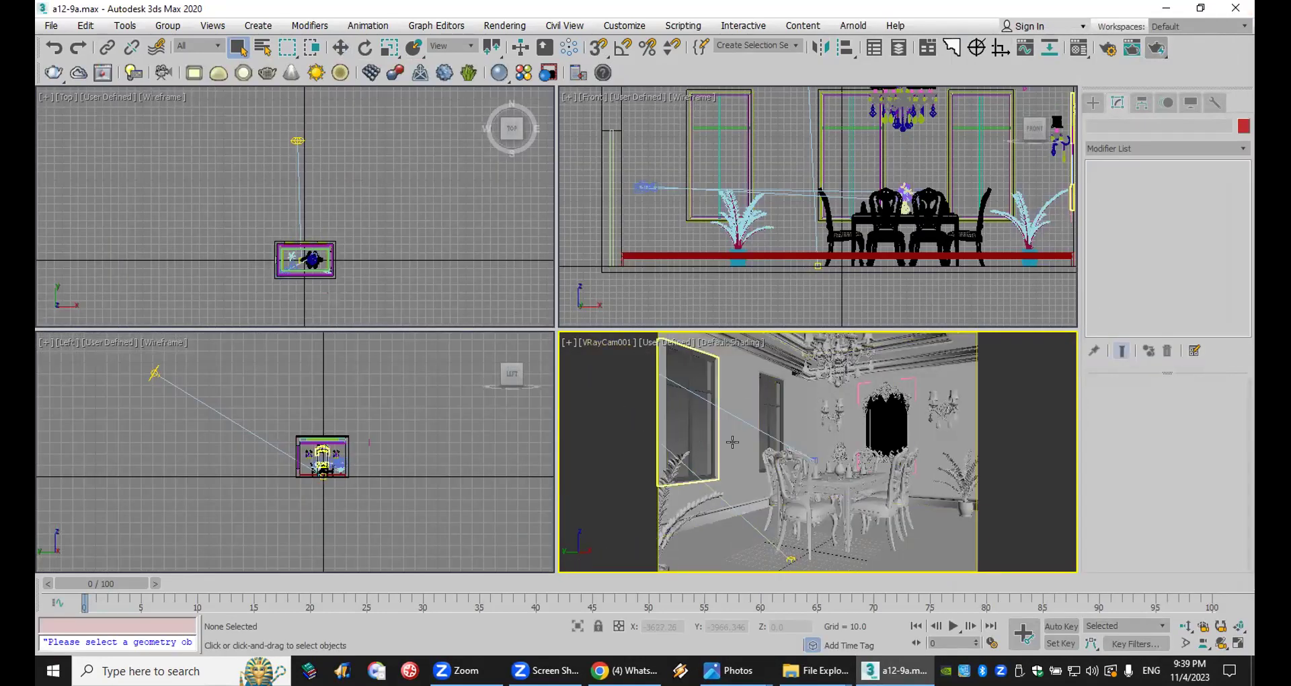
# Step: Select the VRaySun in the Left view and raise its photon emit radius to 400
pyautogui.click(837, 487)
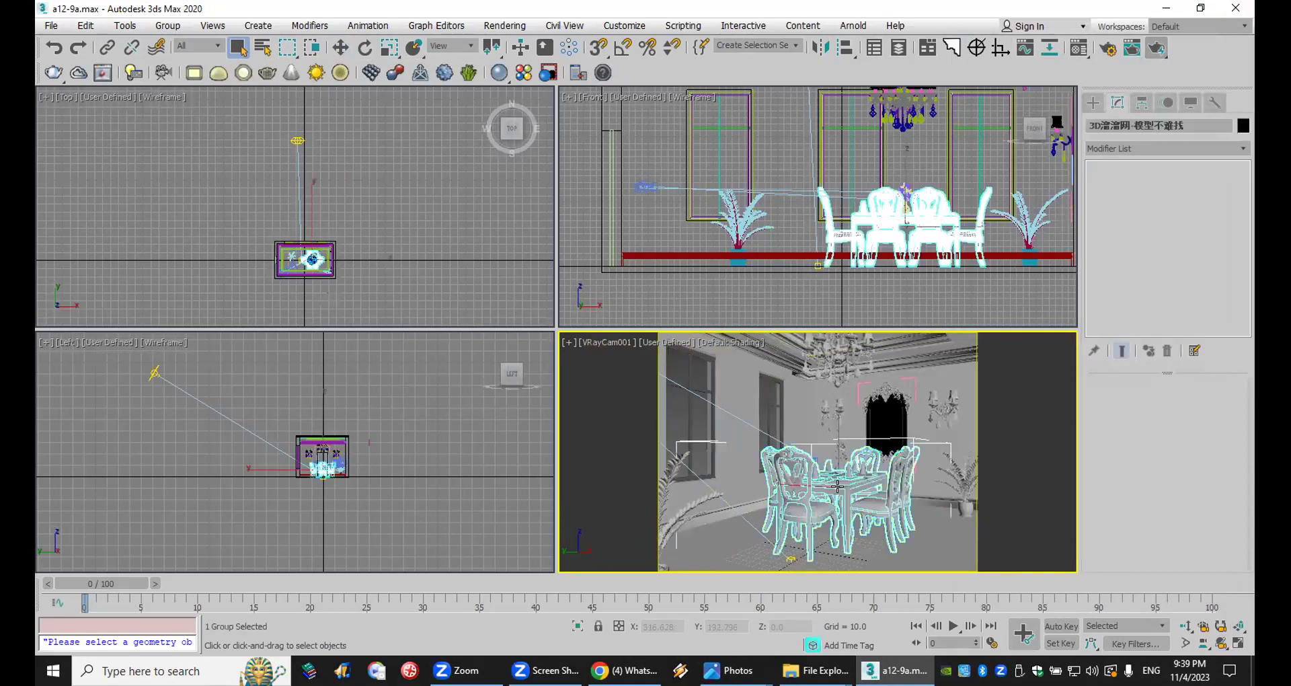
pyautogui.click(150, 370)
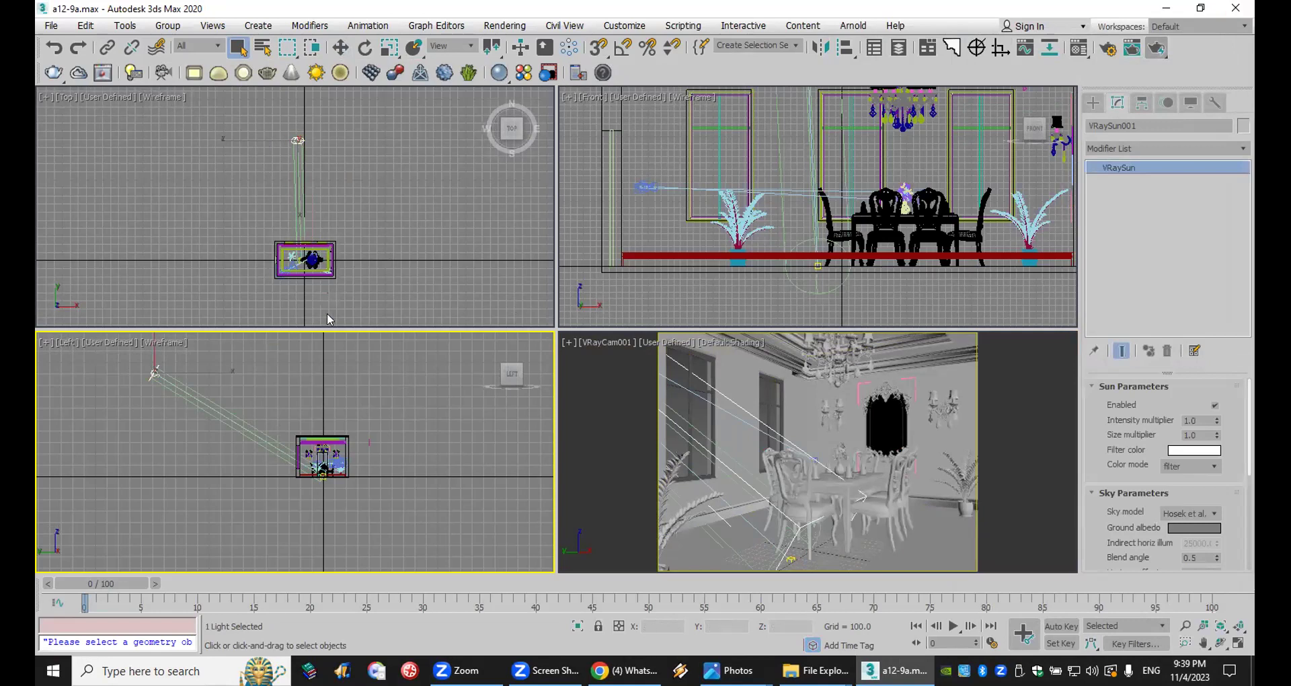
pyautogui.scroll(-1, 1102, 454)
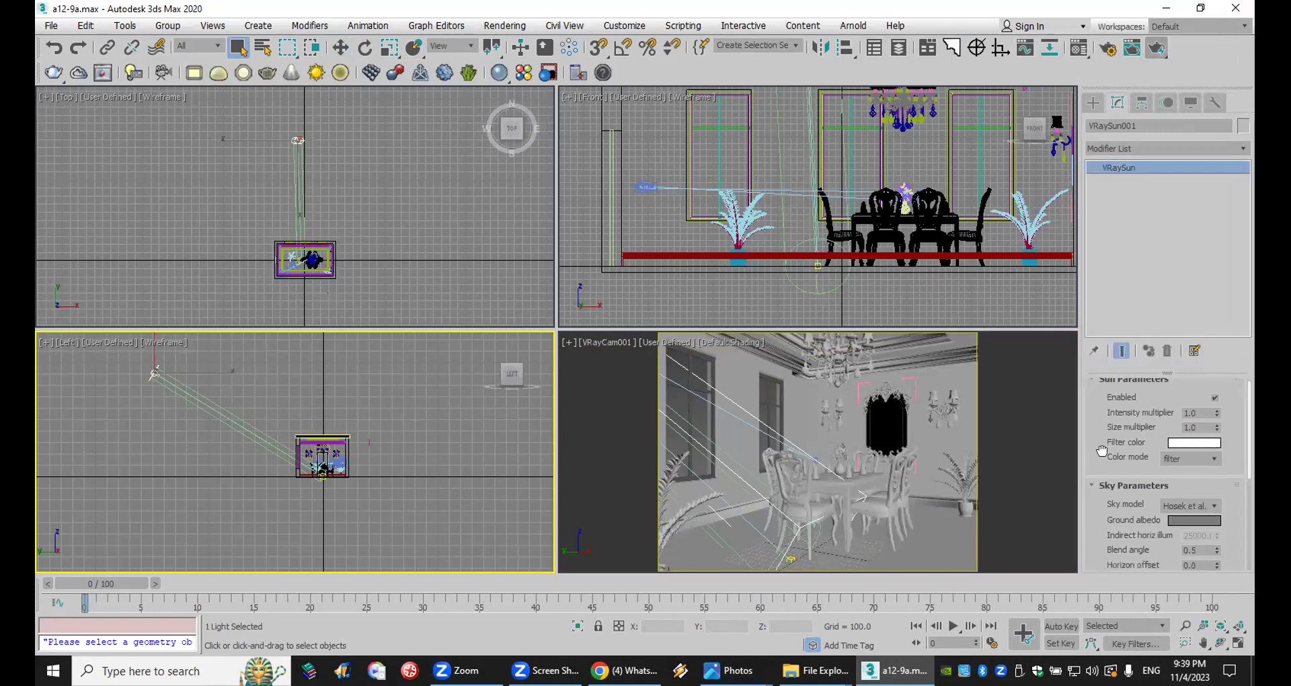
pyautogui.scroll(-2, 1102, 449)
pyautogui.scroll(-5, 1117, 365)
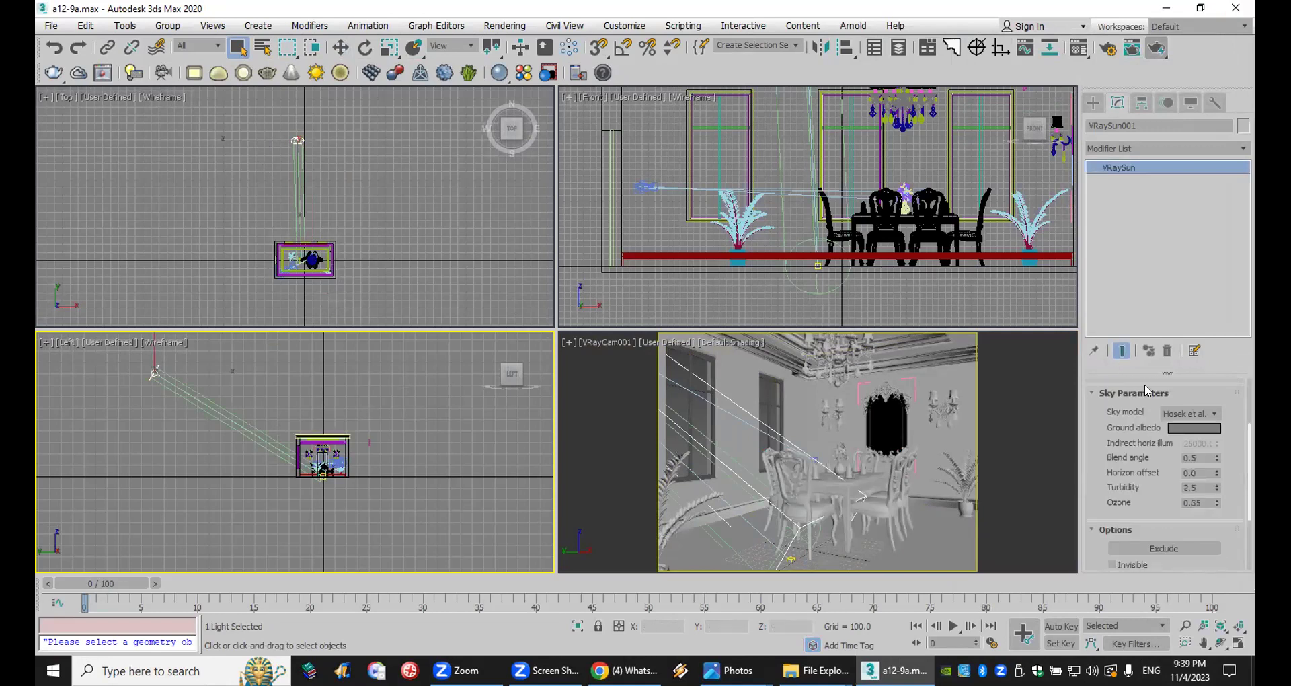
pyautogui.scroll(-7, 1156, 364)
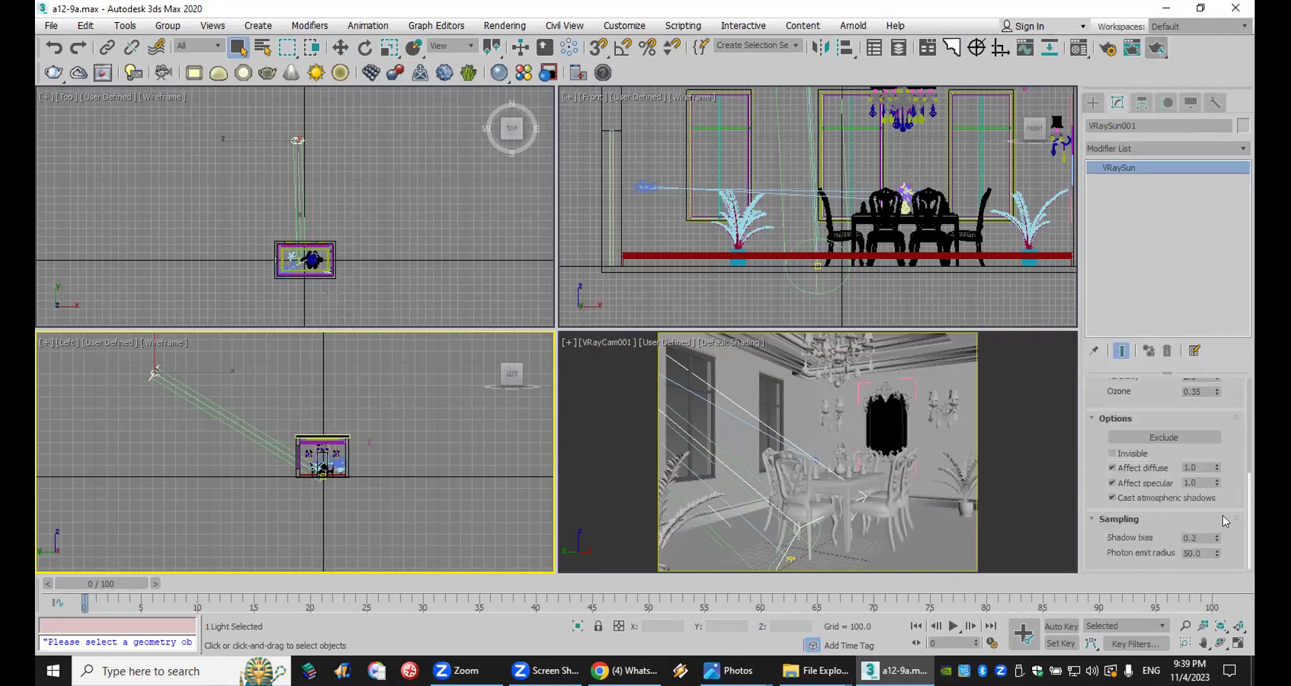
pyautogui.moveTo(1188, 415); pyautogui.dragTo(1185, 202)
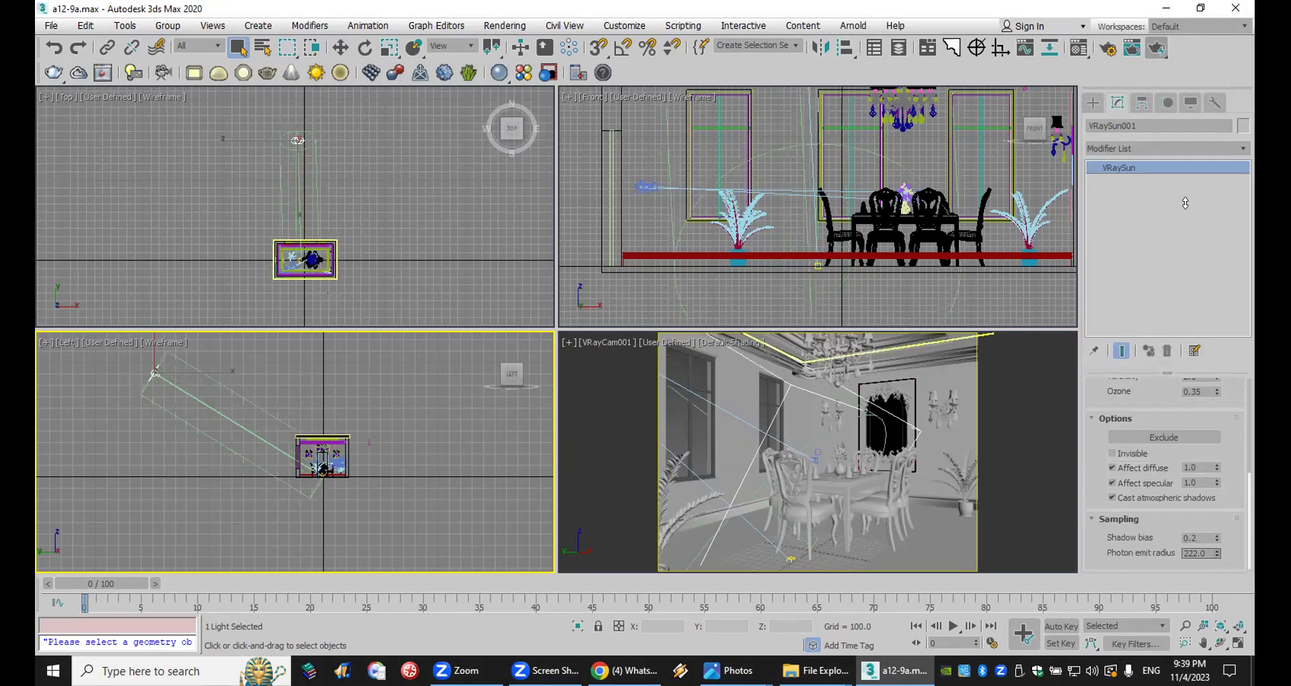
pyautogui.moveTo(1176, 80); pyautogui.dragTo(1178, 55)
pyautogui.moveTo(1252, 336); pyautogui.dragTo(1252, 289)
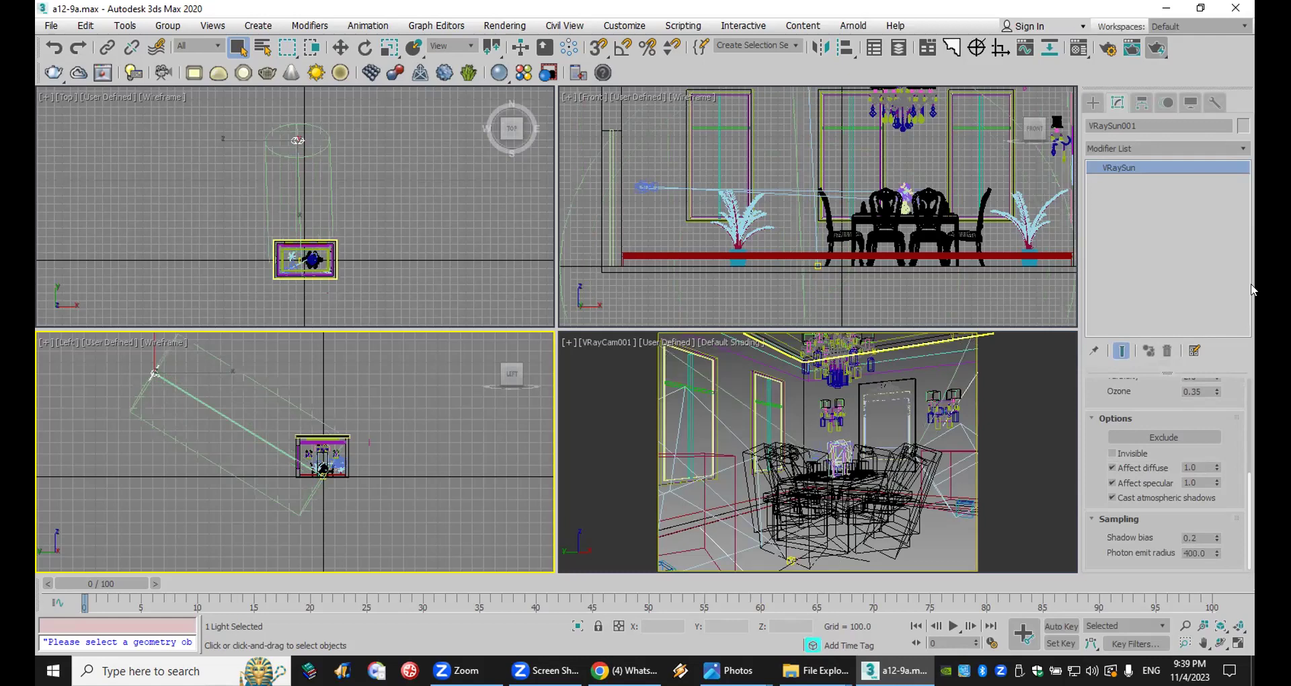
# Step: Set the VRaySun's ground albedo to pure white (255) and its size multiplier to 5
pyautogui.scroll(10, 1166, 497)
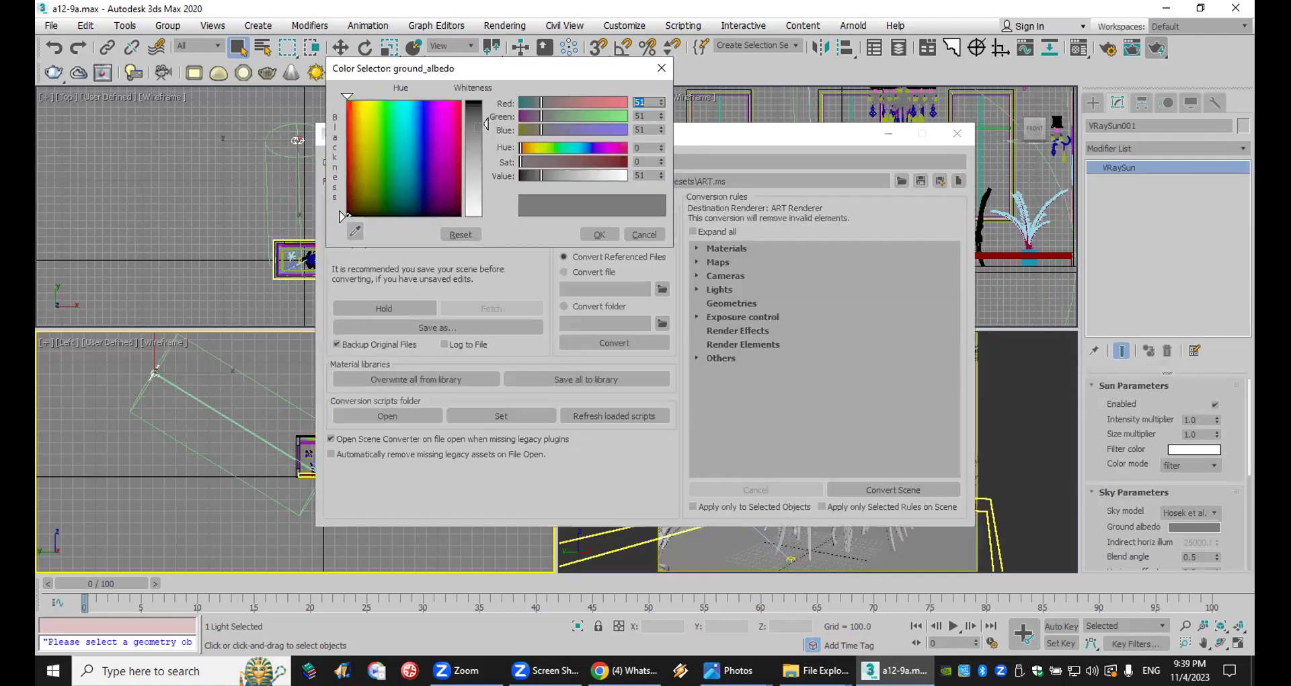
pyautogui.click(474, 214)
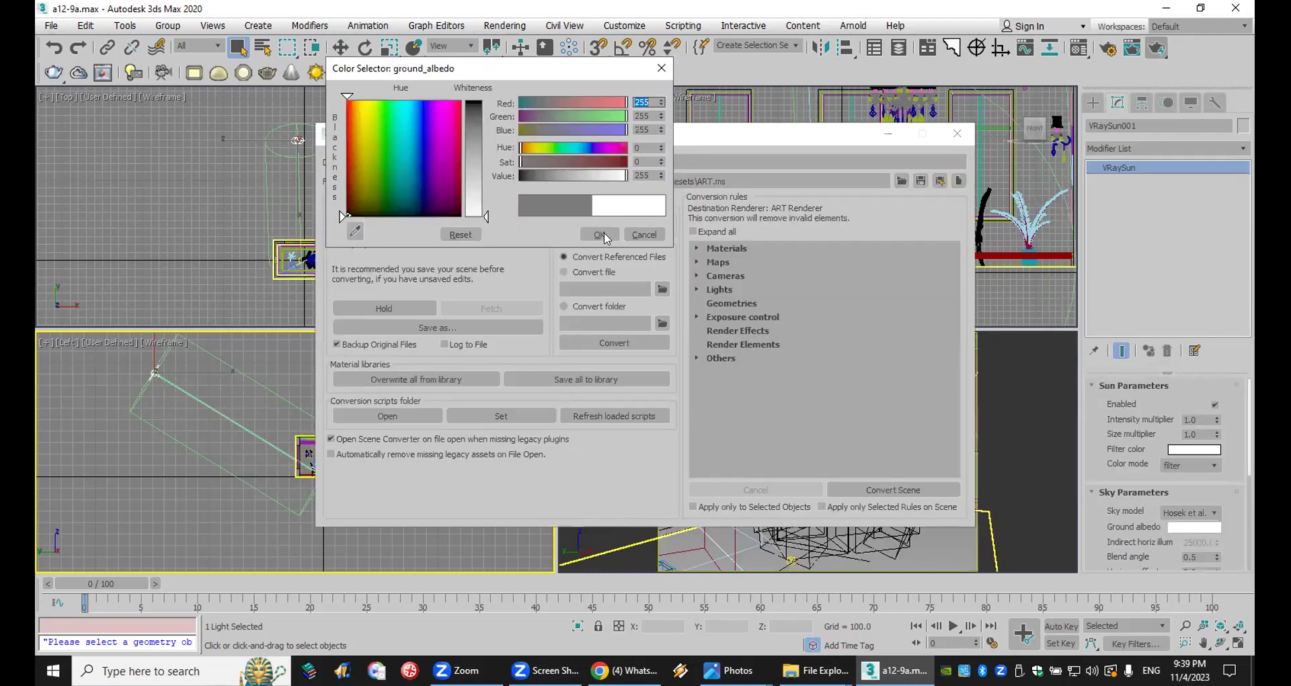
pyautogui.click(615, 234)
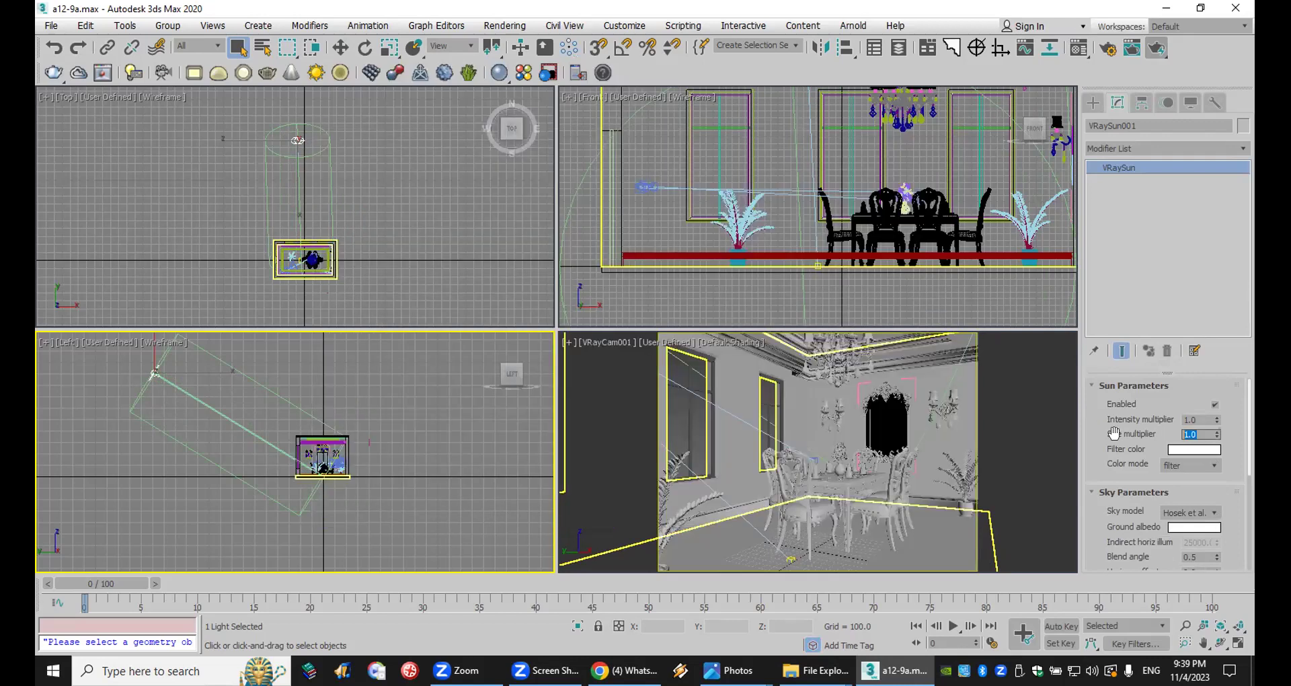
pyautogui.write('5')
pyautogui.press('Return')
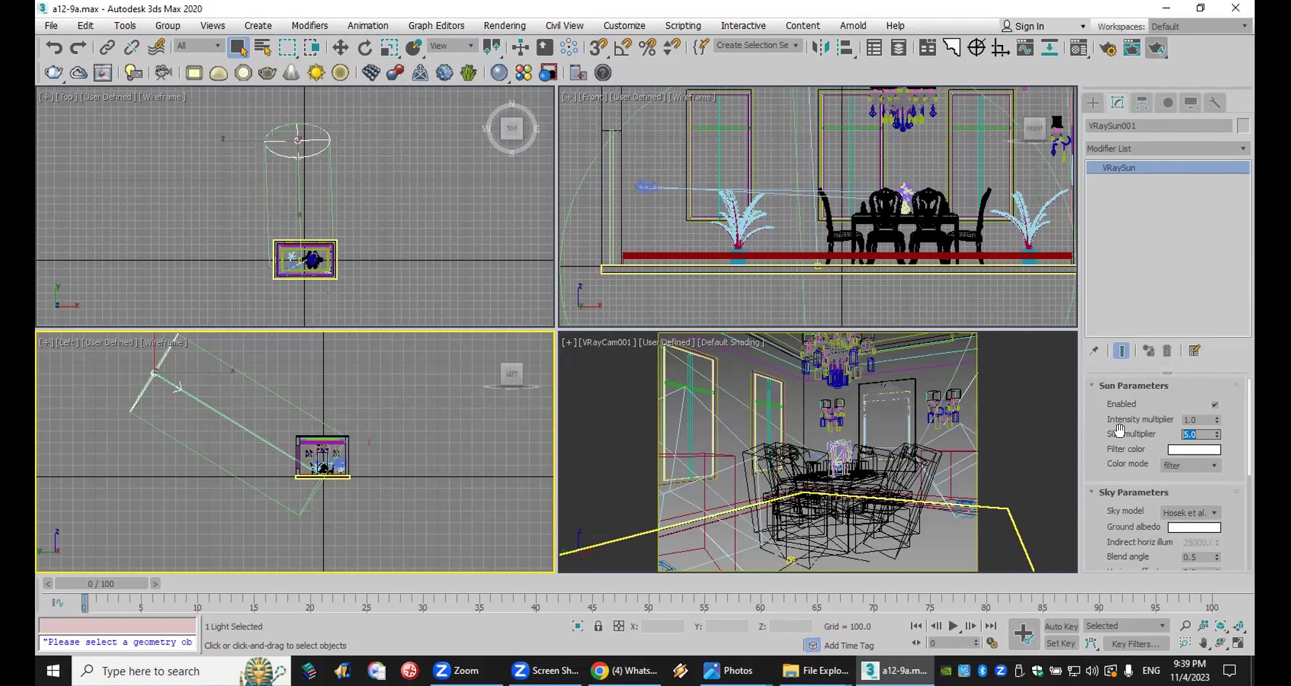
# Step: Create a box gizmo around the dining room in the Top view, about 511 long, 814 wide and 387 high
pyautogui.click(1160, 125)
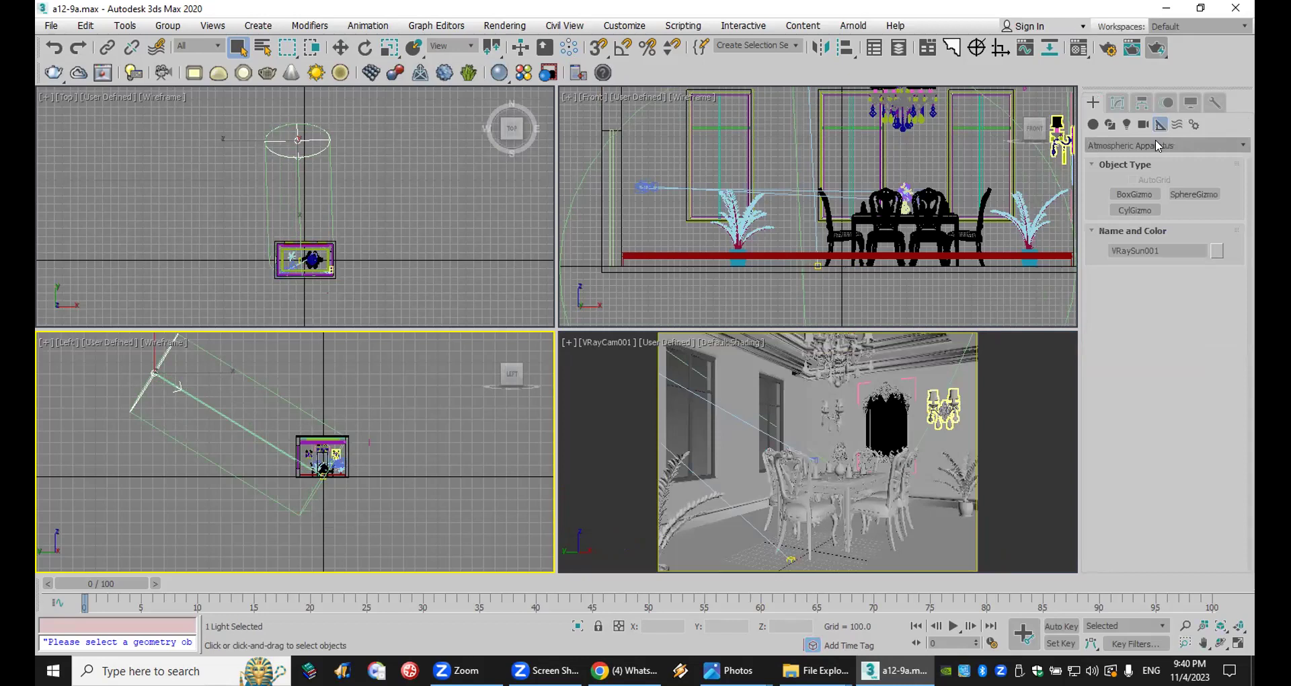
pyautogui.click(1158, 146)
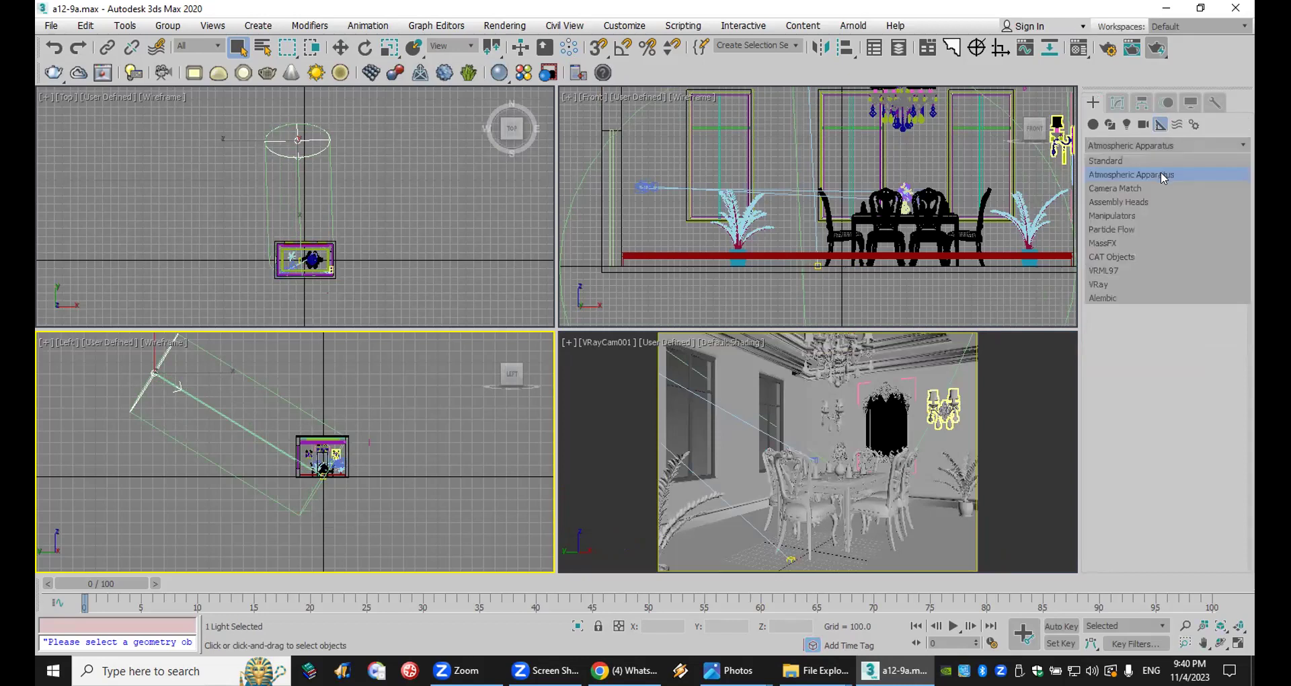
pyautogui.click(1133, 177)
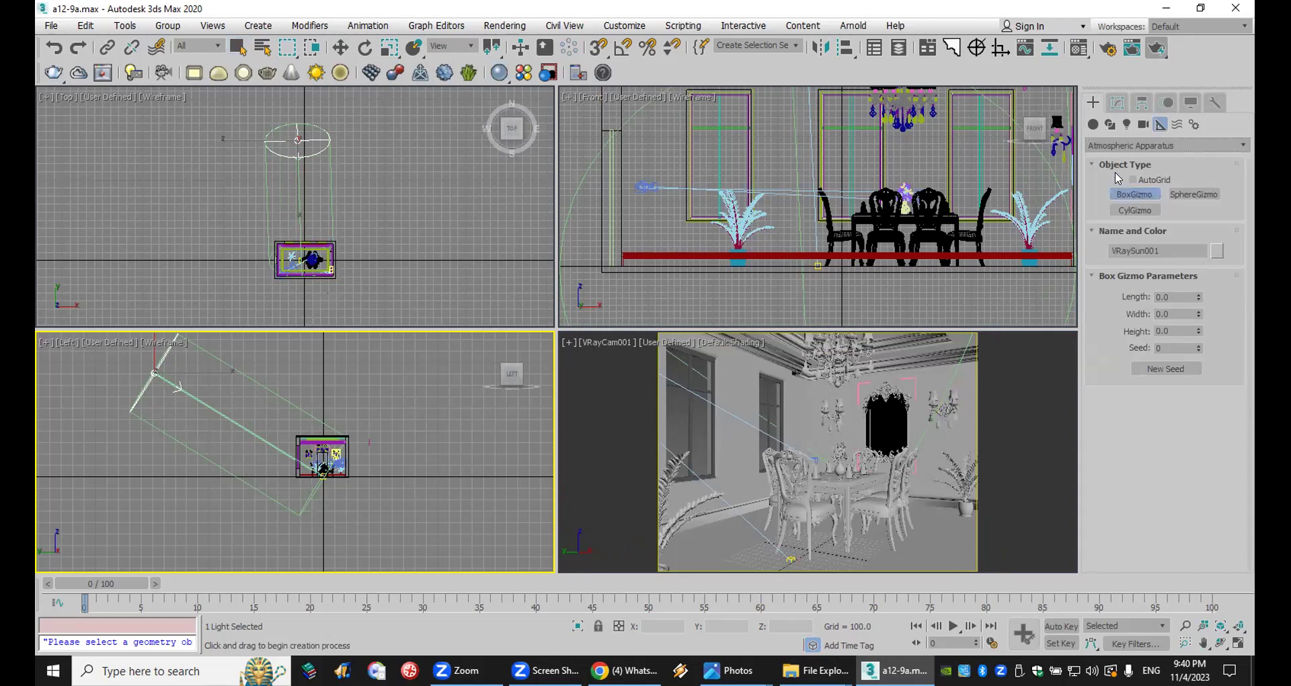
pyautogui.scroll(5, 327, 266)
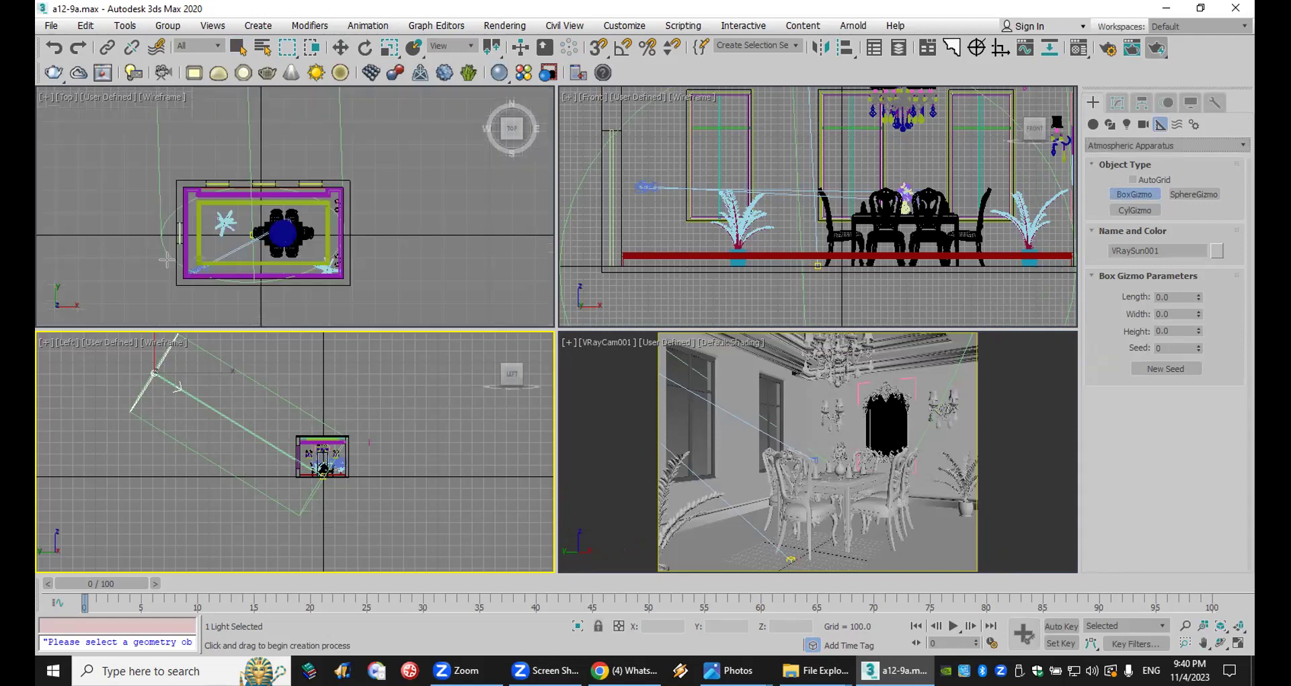
pyautogui.moveTo(182, 190); pyautogui.dragTo(353, 287)
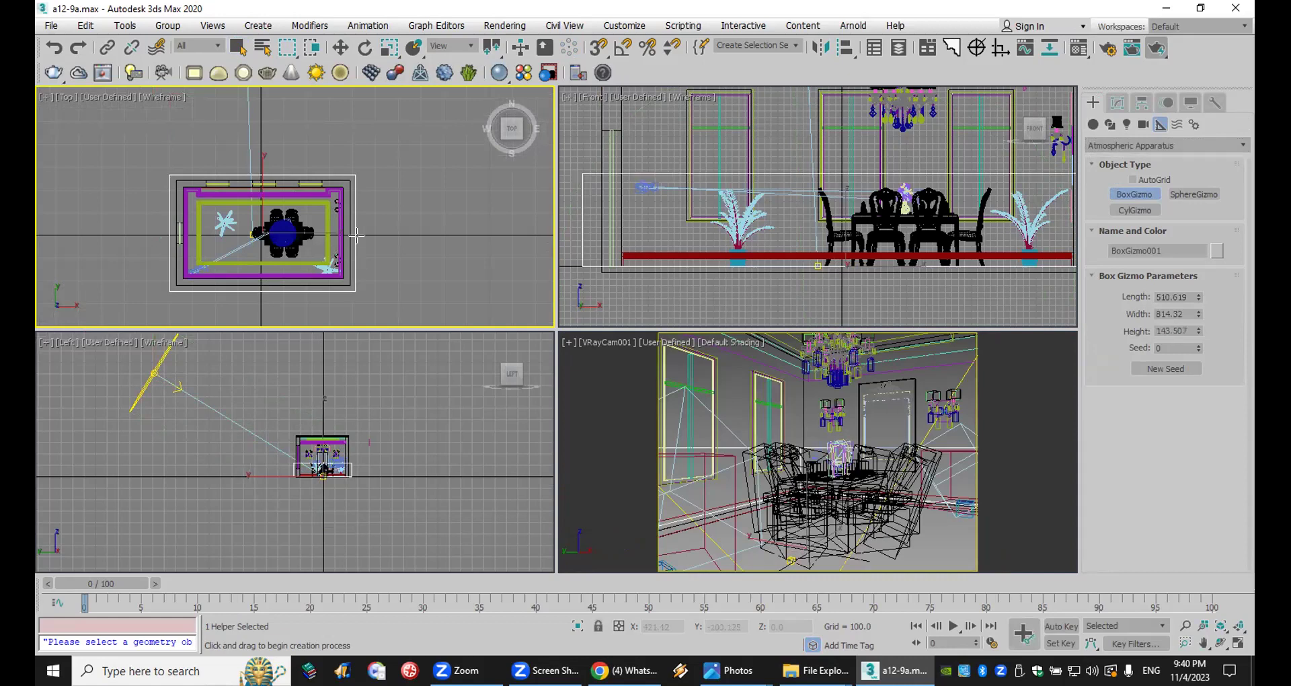
pyautogui.click(368, 197)
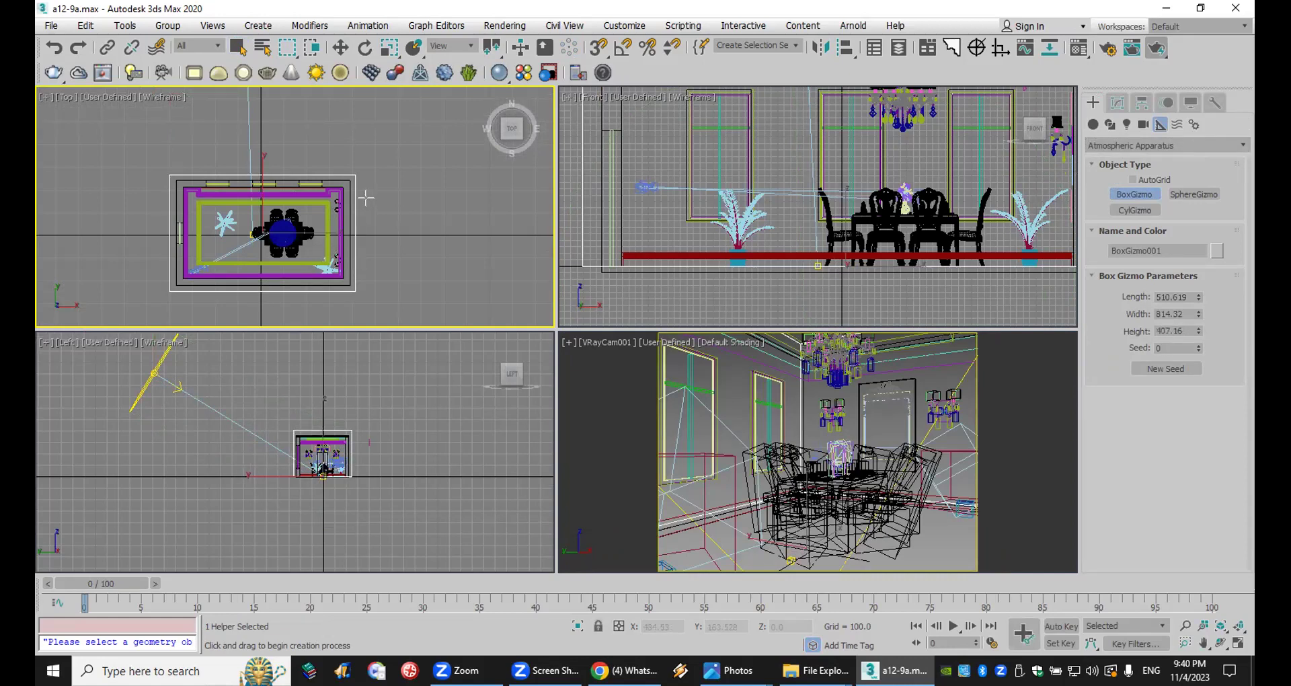
pyautogui.scroll(5, 328, 452)
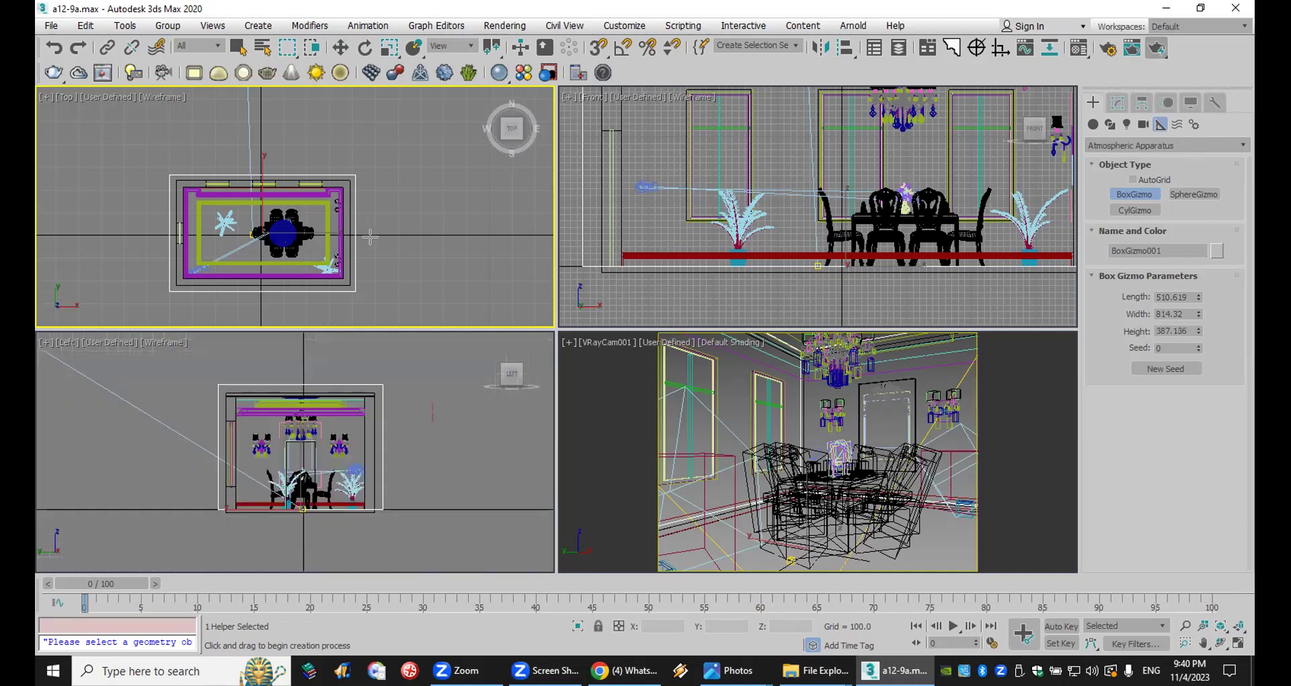
# Step: Move the box gizmo down in the Left view to about Z -18.3 so it extends below the room's floor
pyautogui.press('w')
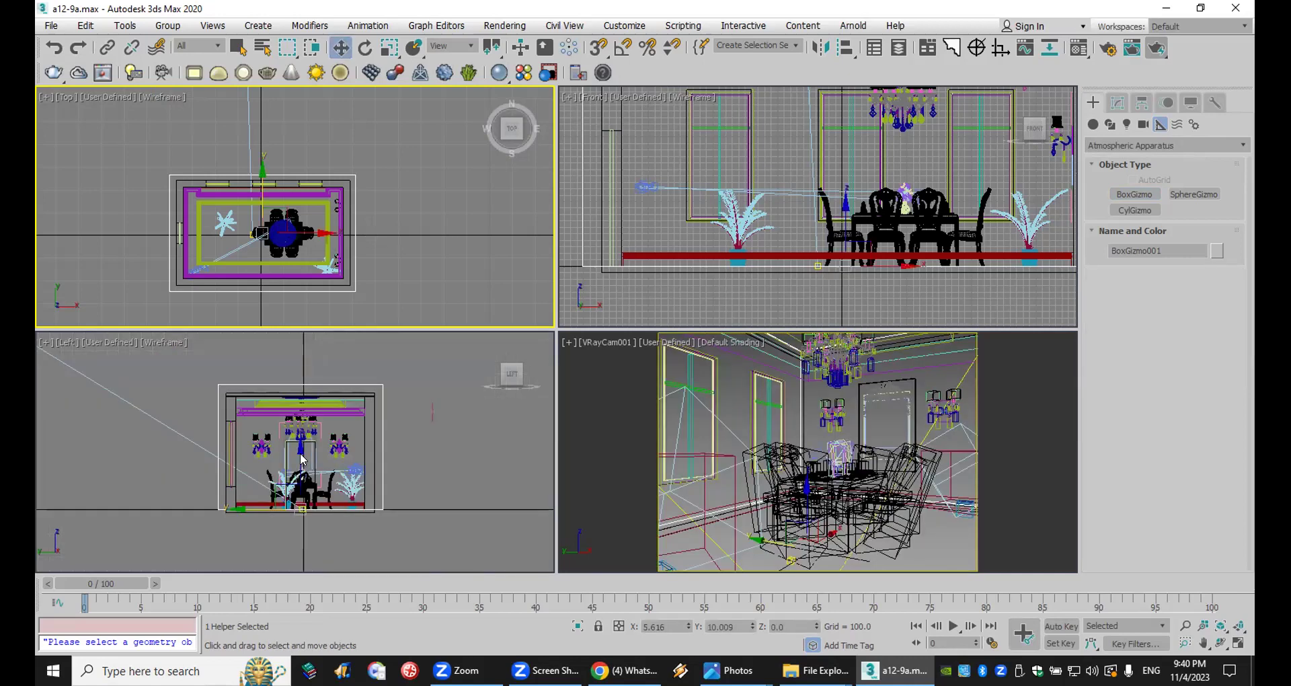
pyautogui.click(299, 460)
pyautogui.moveTo(299, 460); pyautogui.dragTo(297, 462)
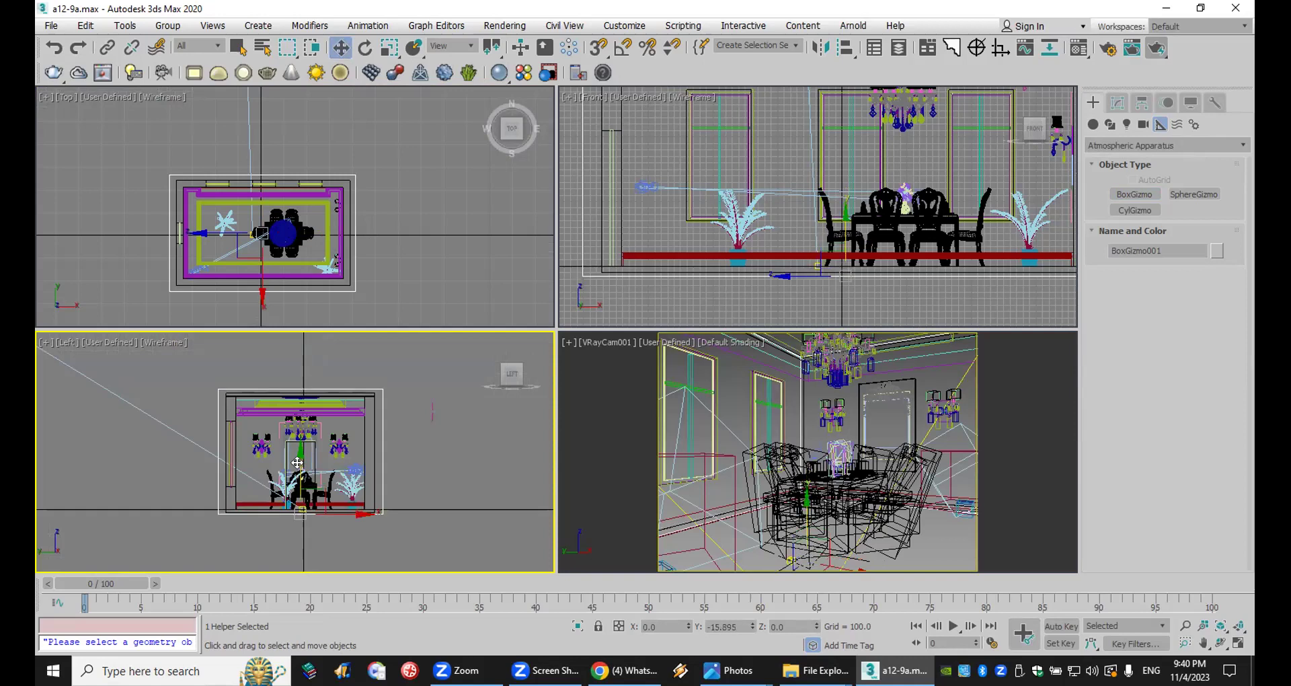
pyautogui.hotkey('ctrl', 'z')
# Step: Attach a new VRayEnvironmentFog atmosphere to the box gizmo around the dining room
pyautogui.click(1110, 101)
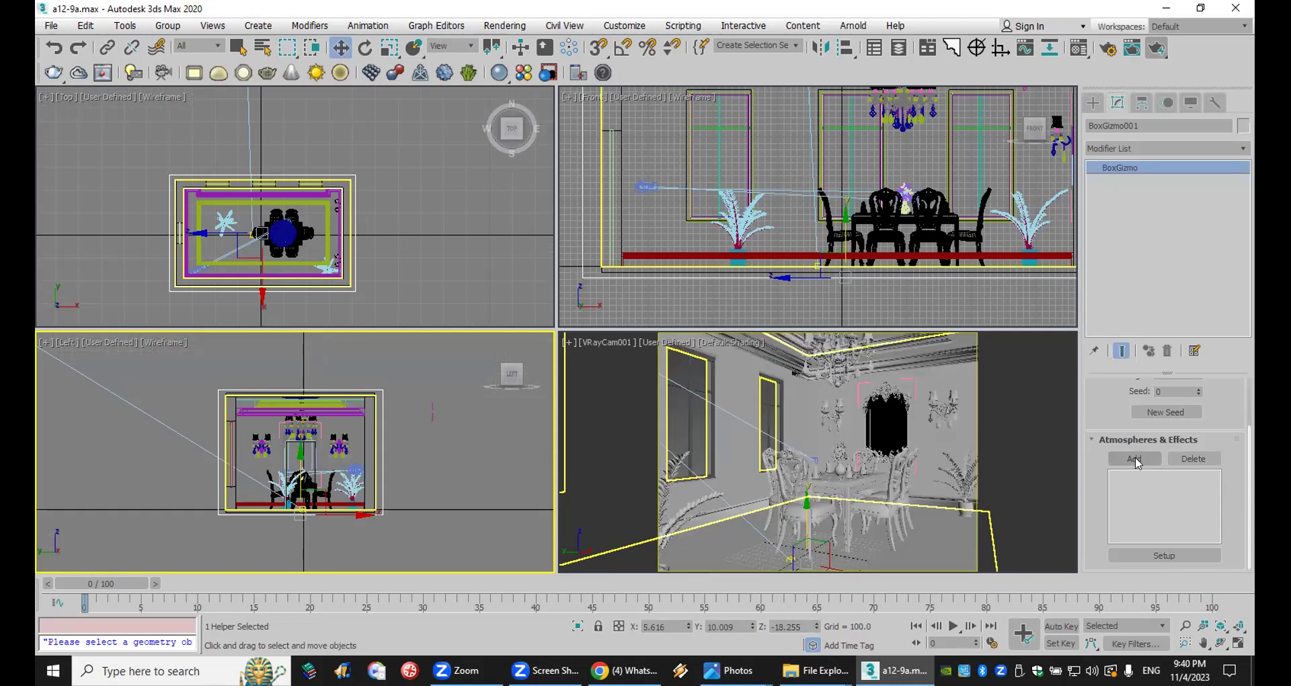
pyautogui.click(1134, 458)
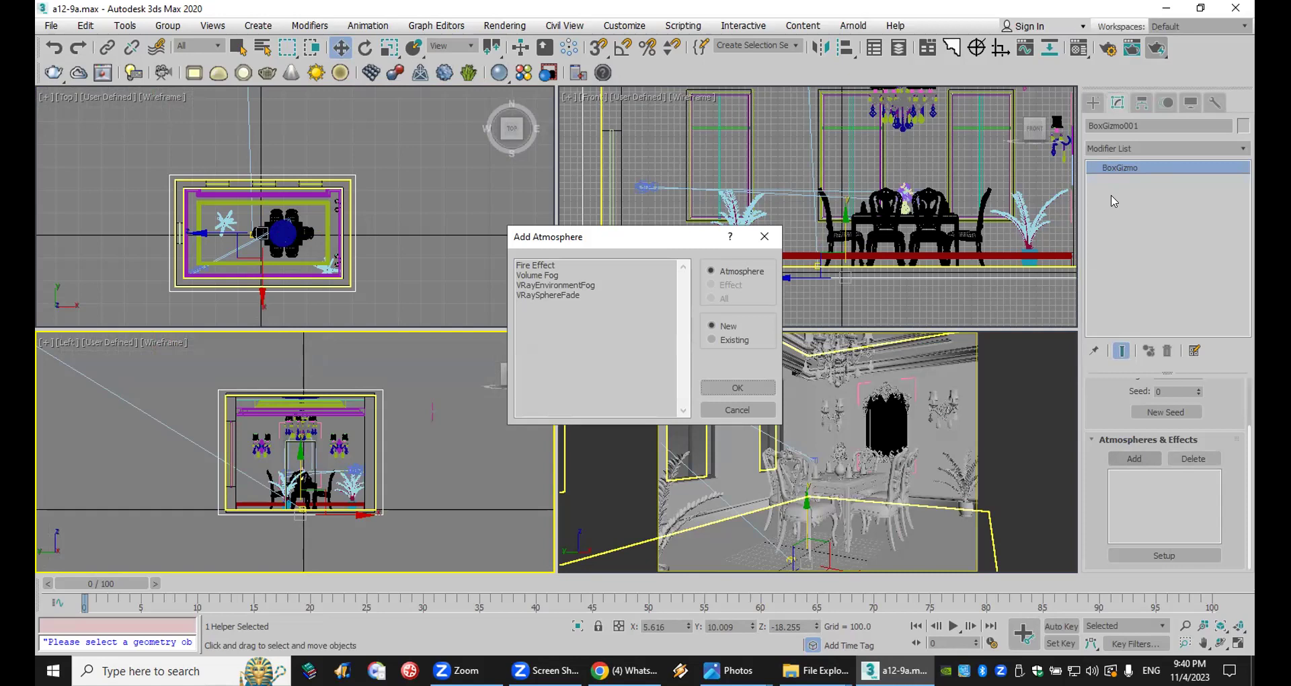
pyautogui.doubleClick(542, 285)
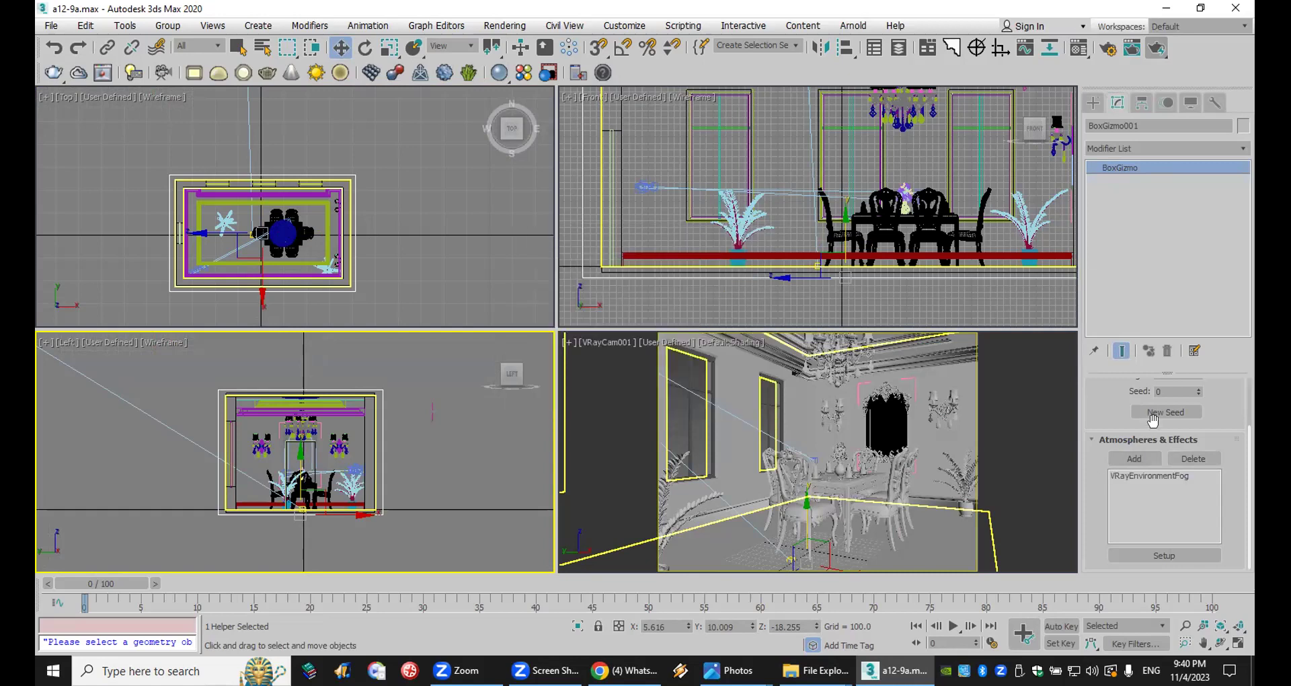
# Step: Open the setup of the gizmo's VRayEnvironmentFog and set its fog distance to 400
pyautogui.click(1154, 478)
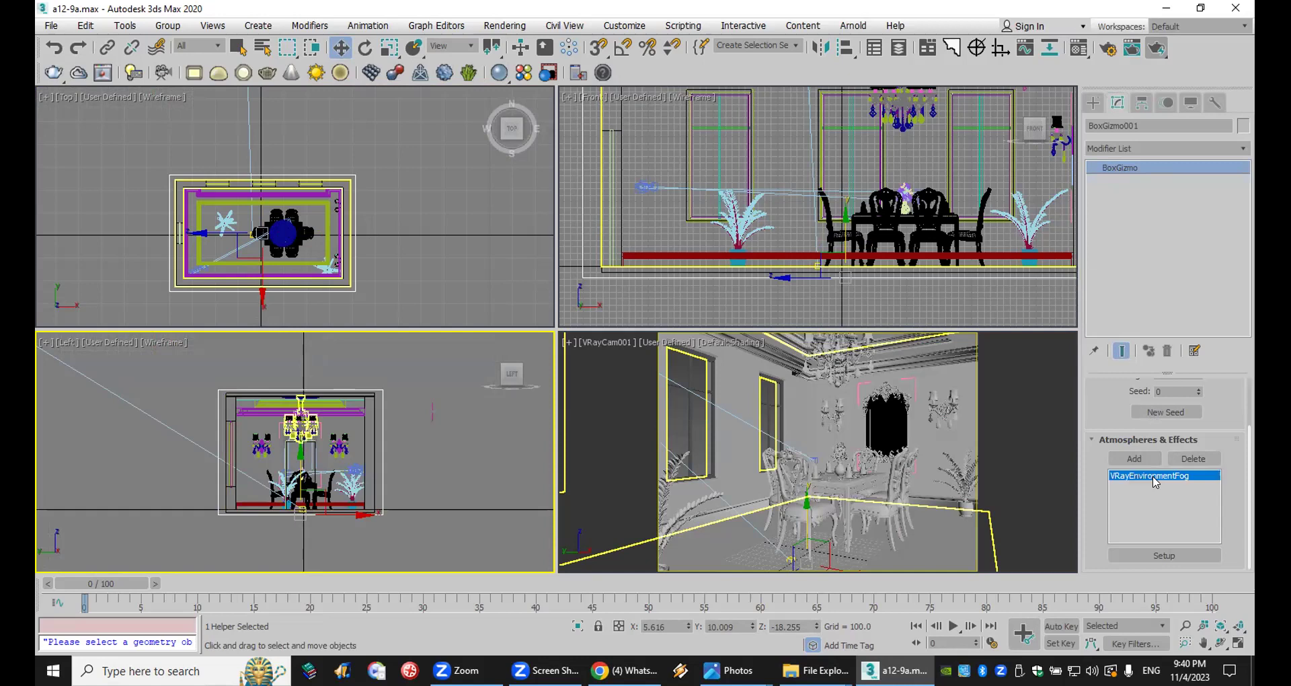
pyautogui.click(1164, 556)
pyautogui.moveTo(333, 327); pyautogui.dragTo(290, 327)
pyautogui.scroll(-6, 290, 327)
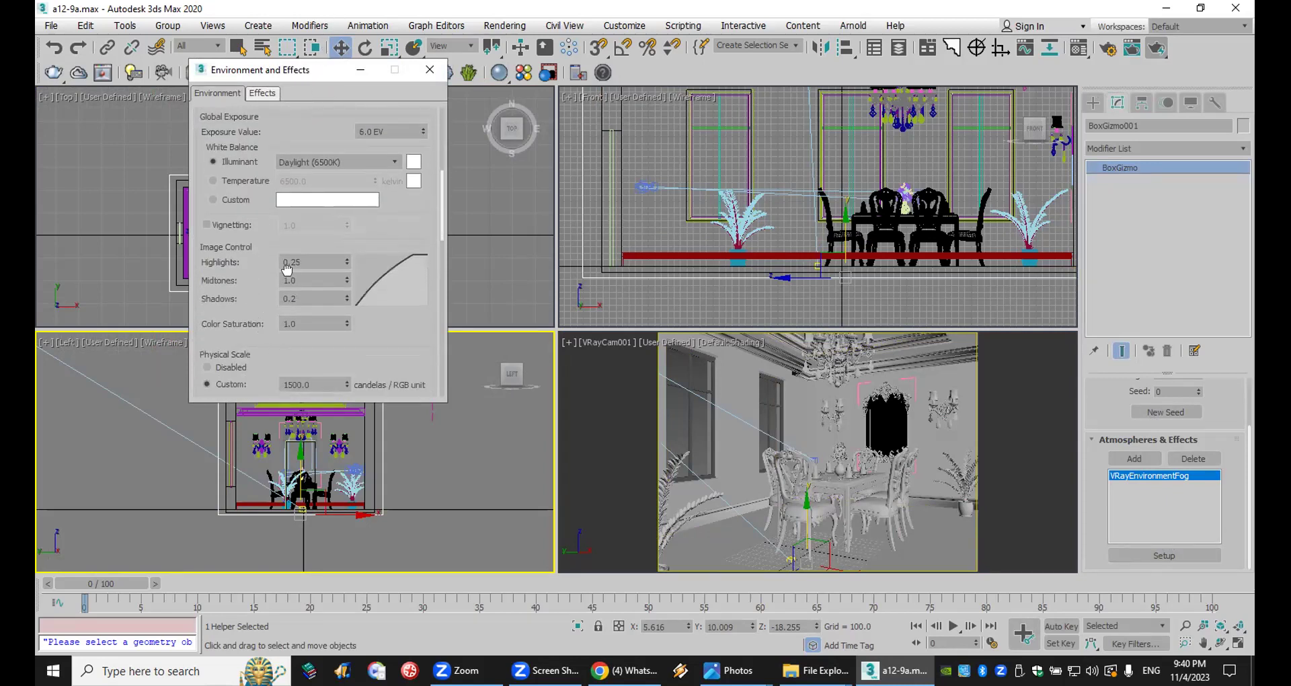
pyautogui.scroll(-5, 275, 351)
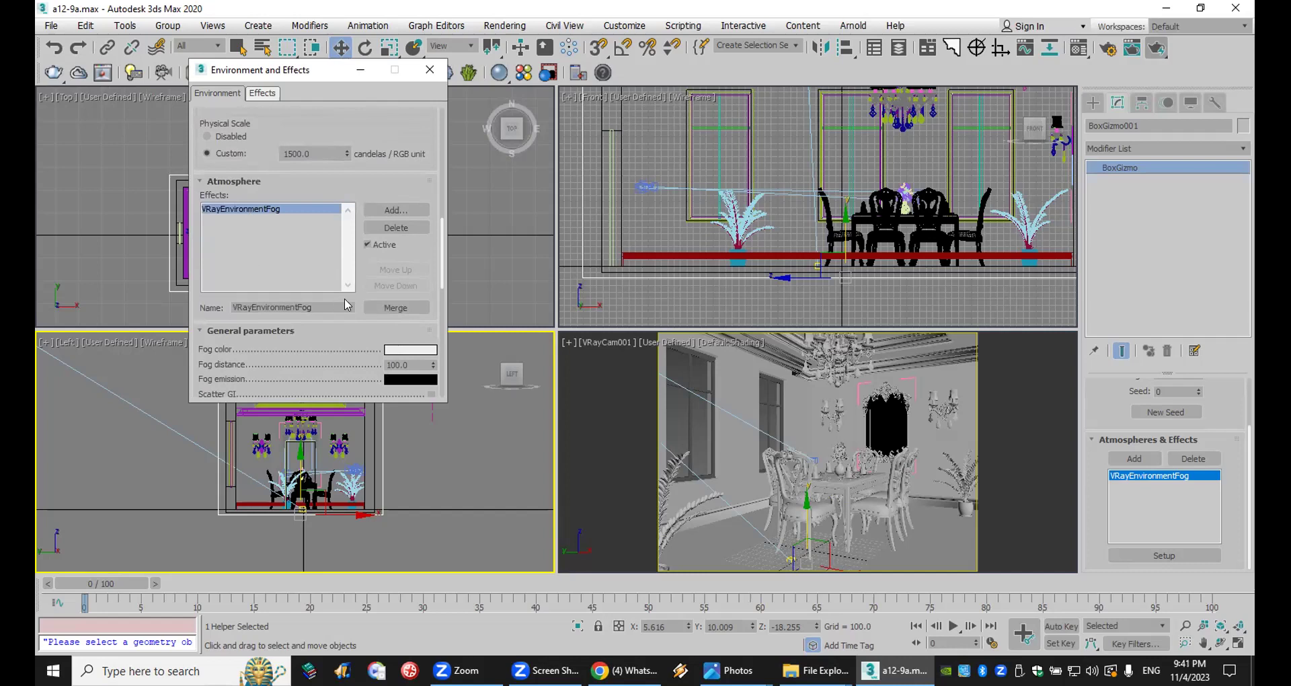
pyautogui.scroll(-3, 337, 289)
pyautogui.doubleClick(404, 255)
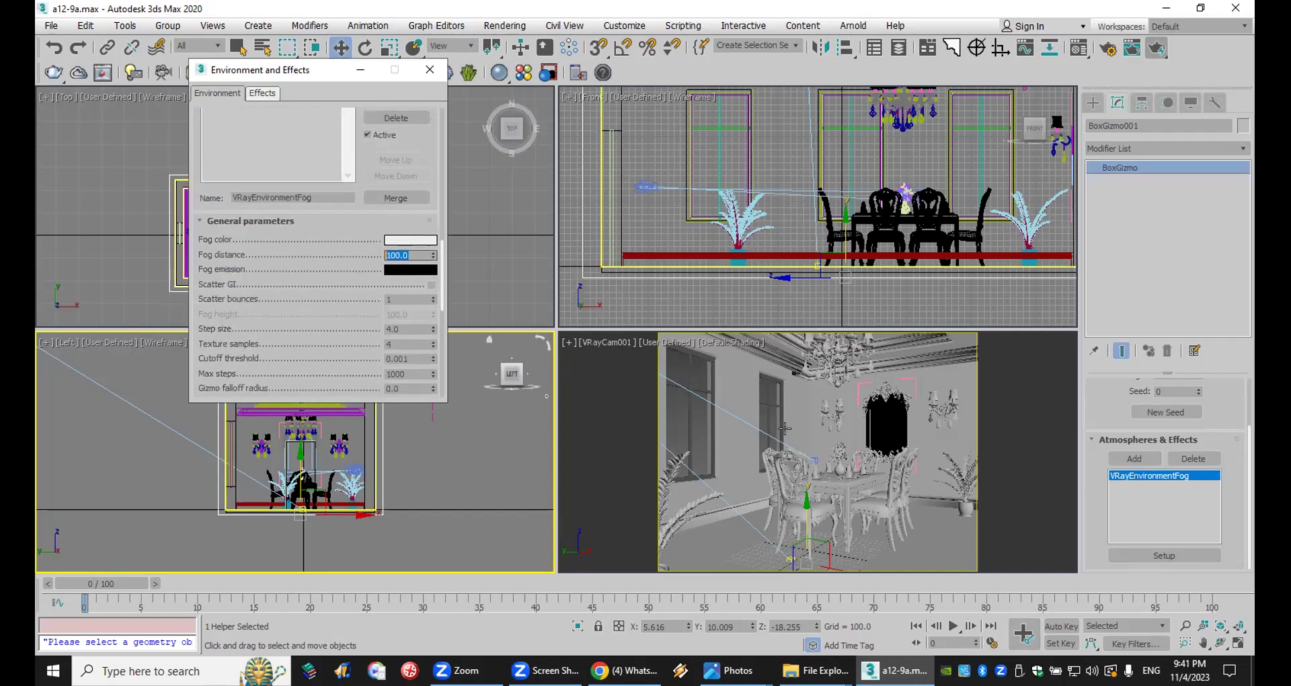
pyautogui.write('400')
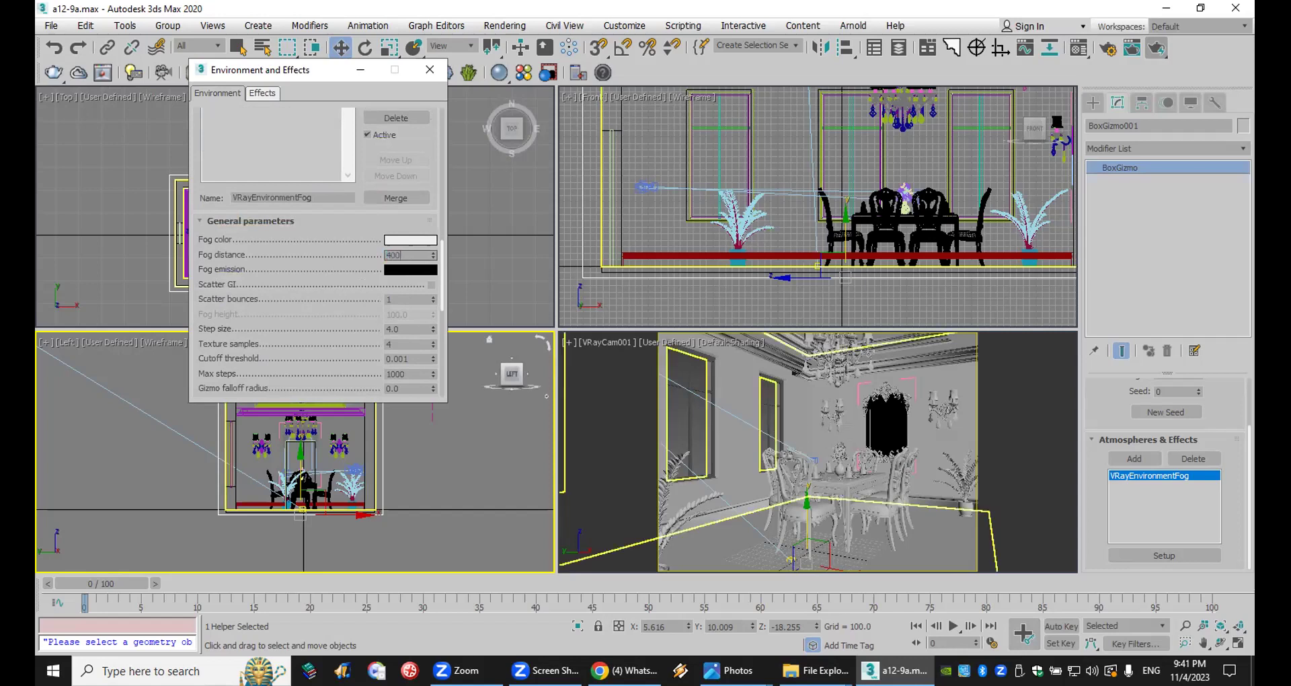
pyautogui.press('Return')
# Step: Render the VRayCam001 view of the dining room with the environment fog
pyautogui.click(1111, 105)
pyautogui.click(1157, 48)
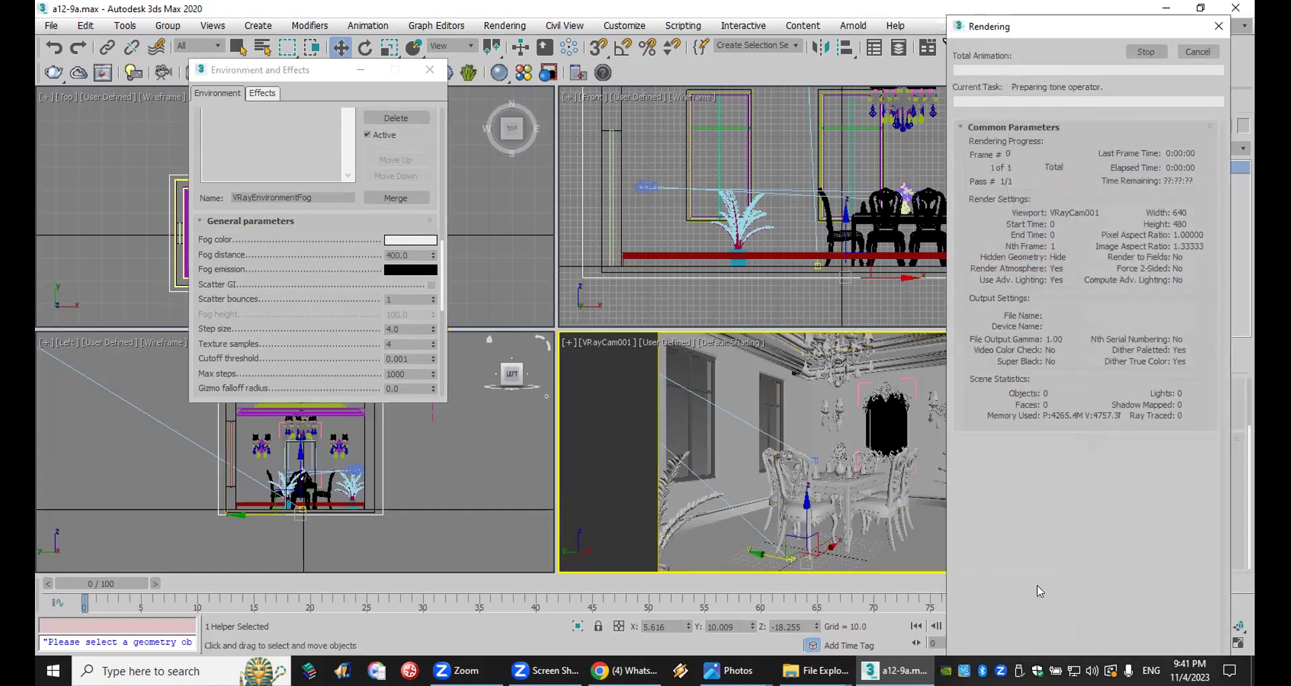
pyautogui.scroll(-1, 506, 438)
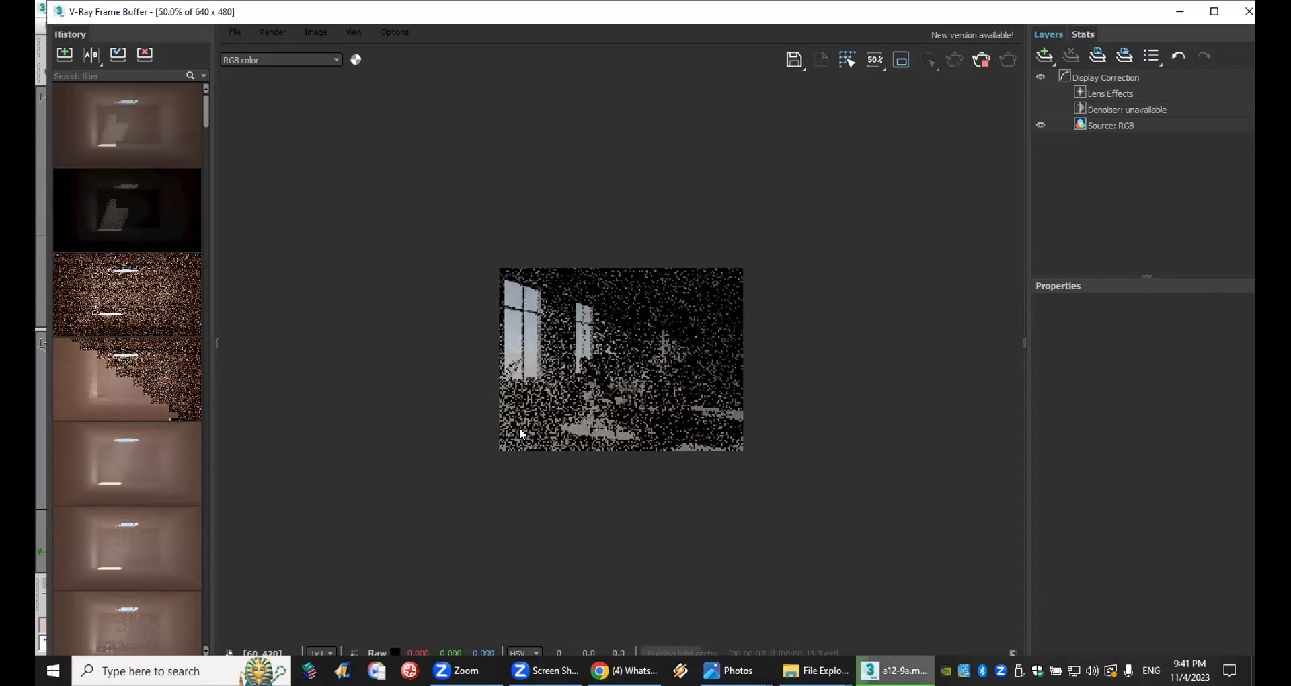
pyautogui.scroll(1, 642, 443)
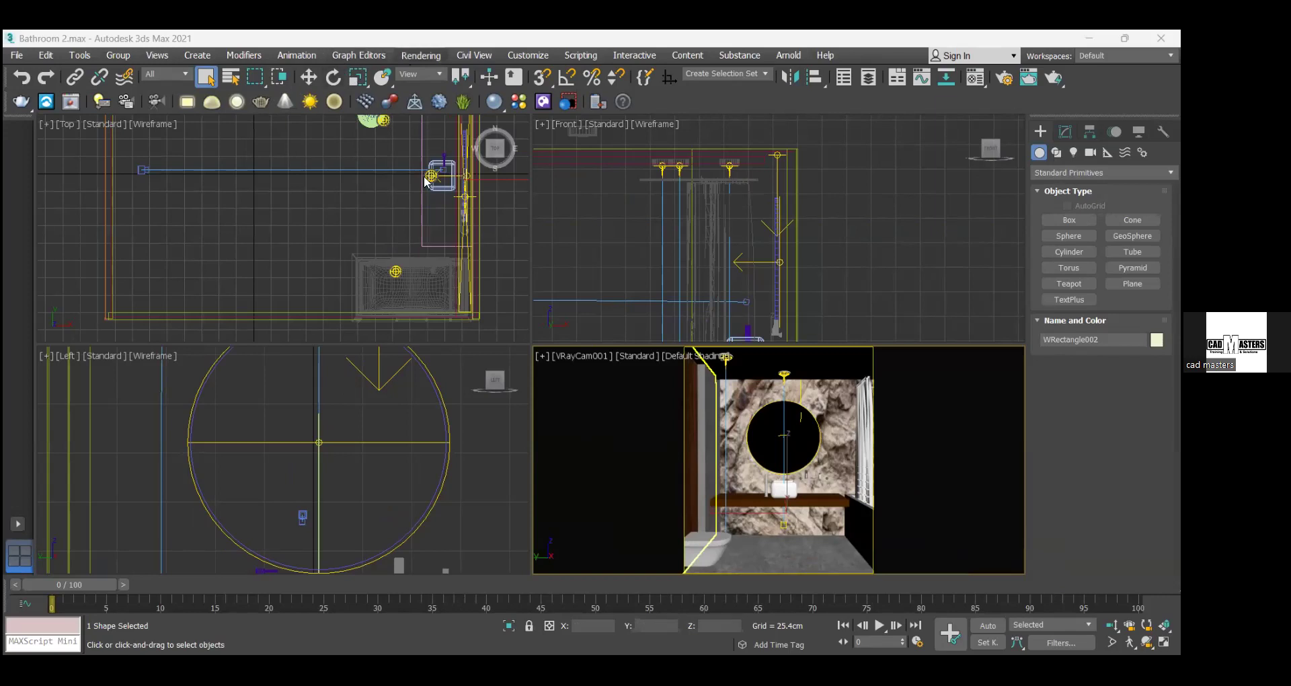
# Step: Open the render setup of the Bathroom 2 scene and go to its output size settings
pyautogui.hotkey('shift', 'q')
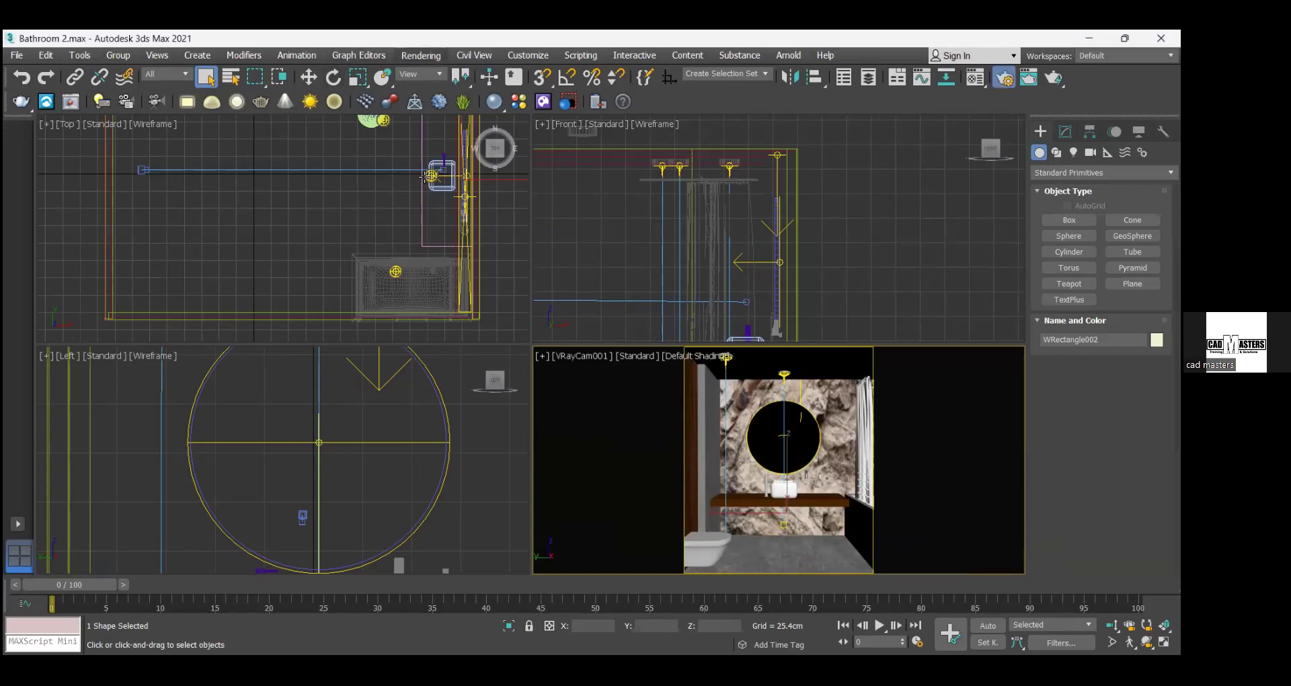
pyautogui.press('F10')
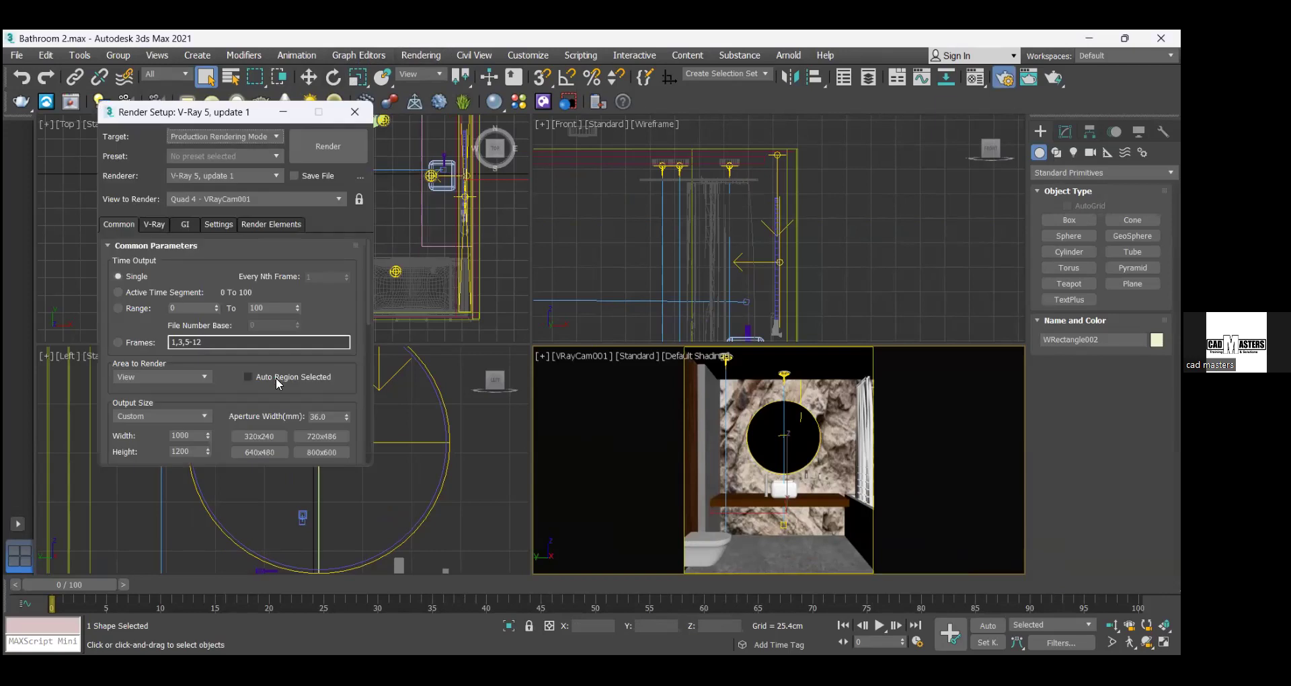
pyautogui.moveTo(249, 380); pyautogui.dragTo(253, 280)
# Step: Try an output height of 4000 with the image aspect unlocked, and restore the height to 1200
pyautogui.click(188, 353)
pyautogui.doubleClick(189, 352)
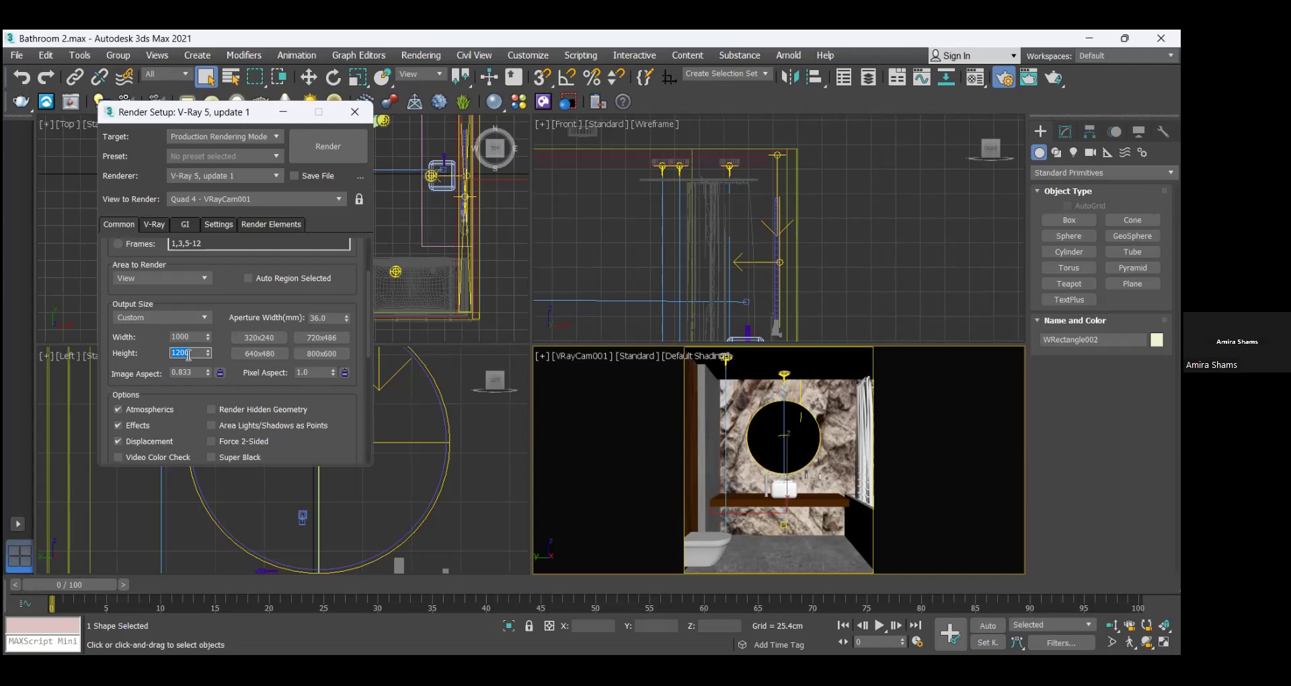
pyautogui.write('3')
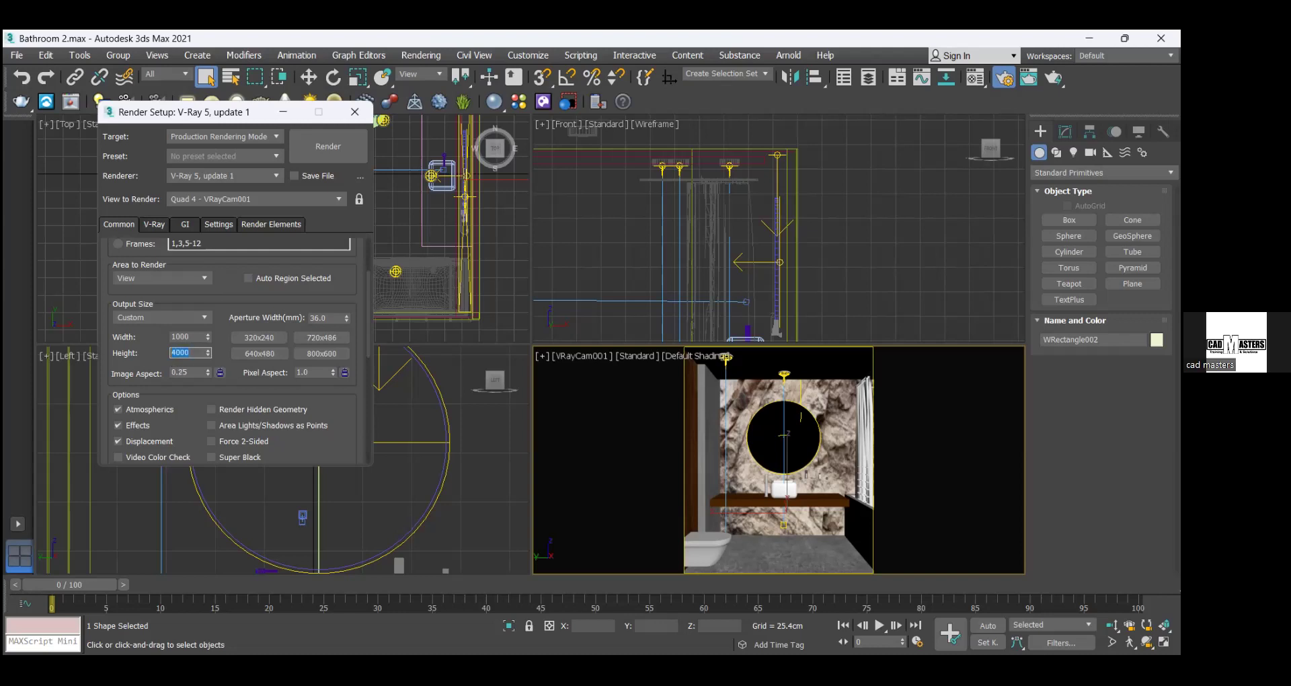
pyautogui.click(220, 372)
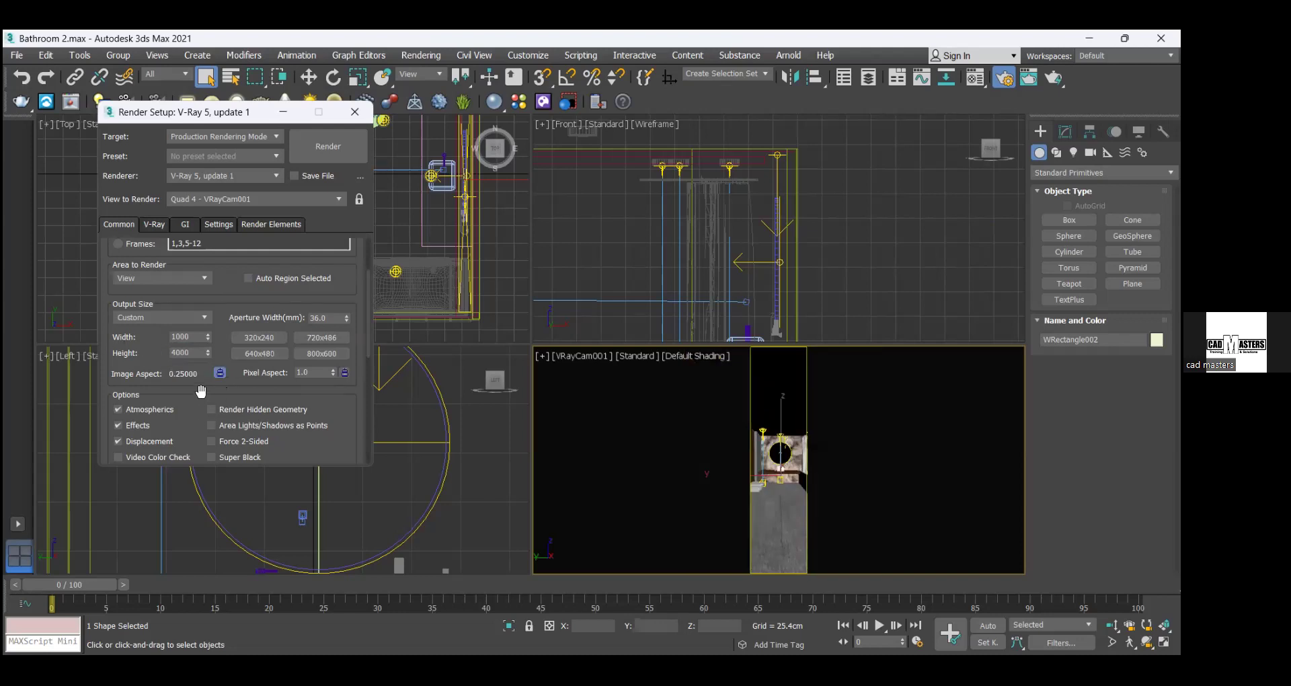
pyautogui.click(220, 372)
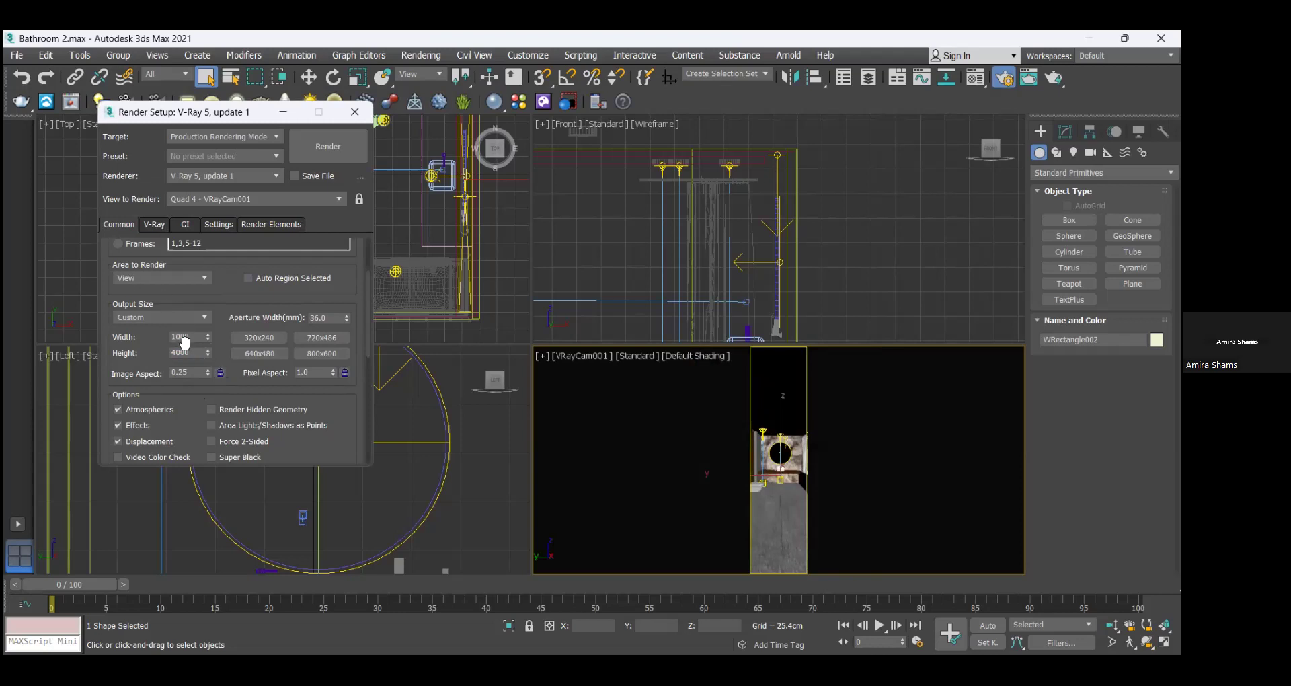
pyautogui.doubleClick(188, 350)
pyautogui.write('1200')
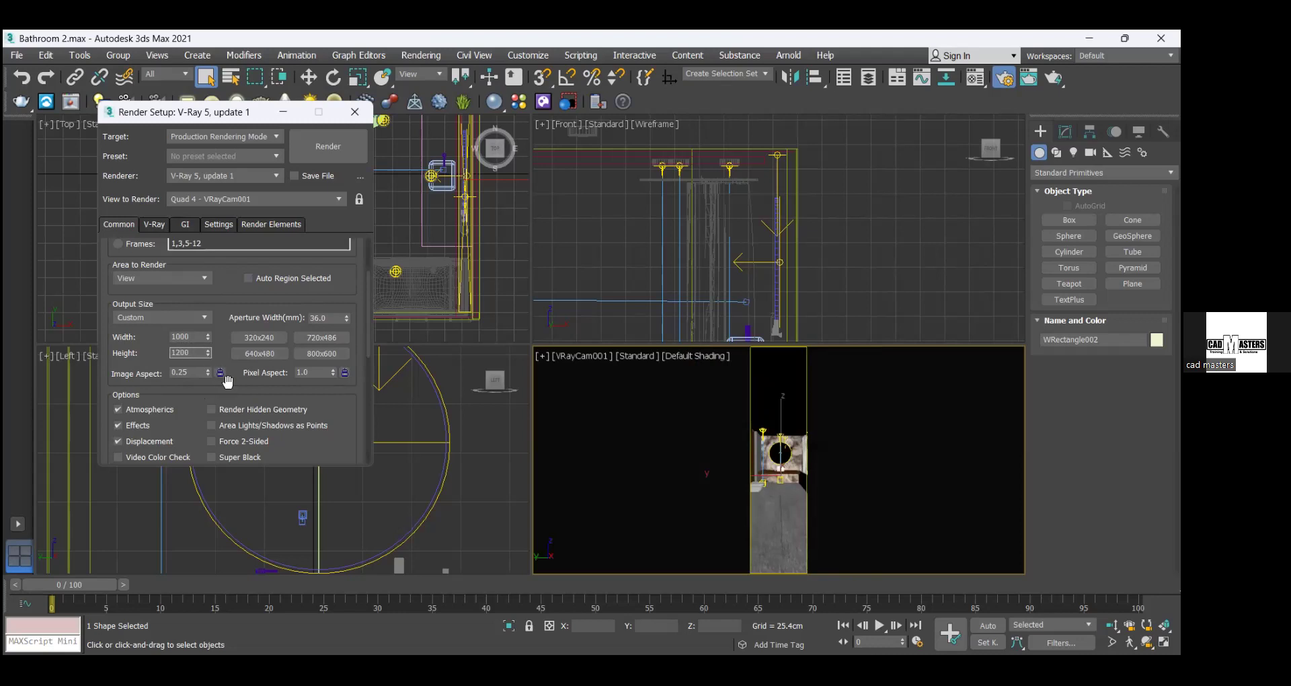
pyautogui.press('Return')
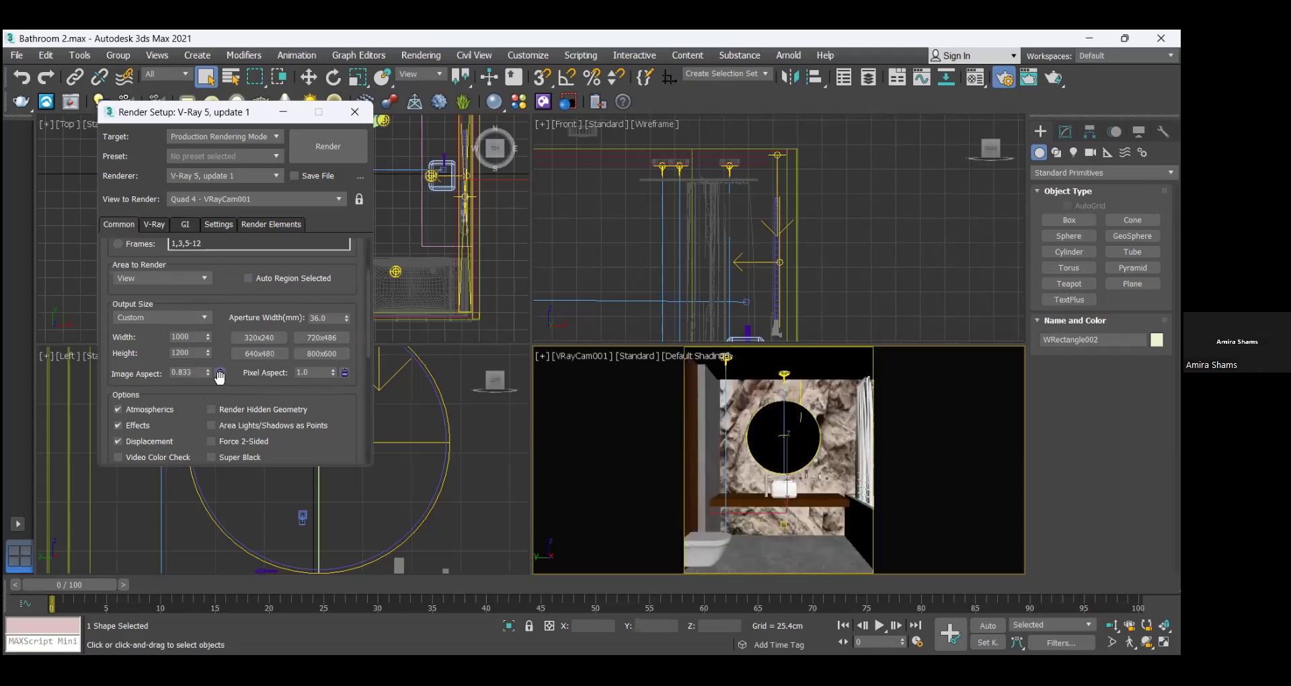
# Step: Lock the image aspect ratio and set the render output height to 4000
pyautogui.click(220, 373)
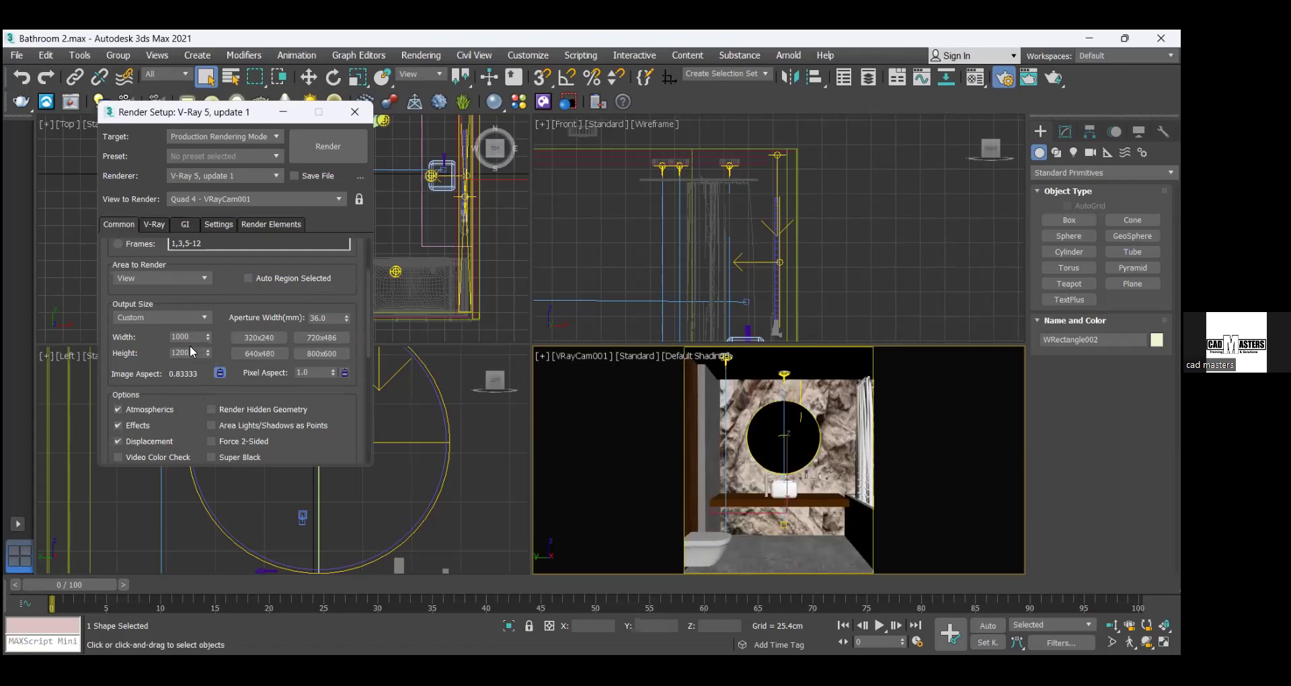
pyautogui.doubleClick(188, 353)
pyautogui.write('4000')
# Step: Review the V-Ray bucket image sampler subdivs and the color mapping settings, including the available color mapping modes
pyautogui.click(161, 224)
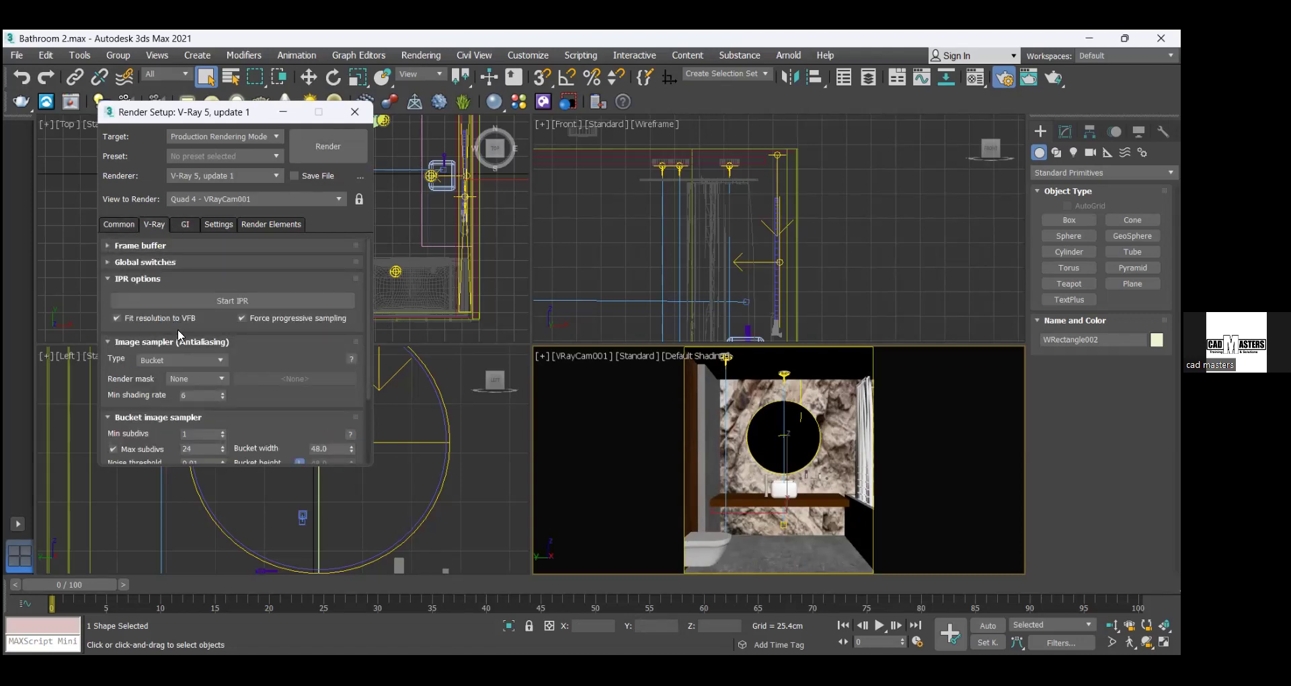
pyautogui.scroll(-3, 183, 369)
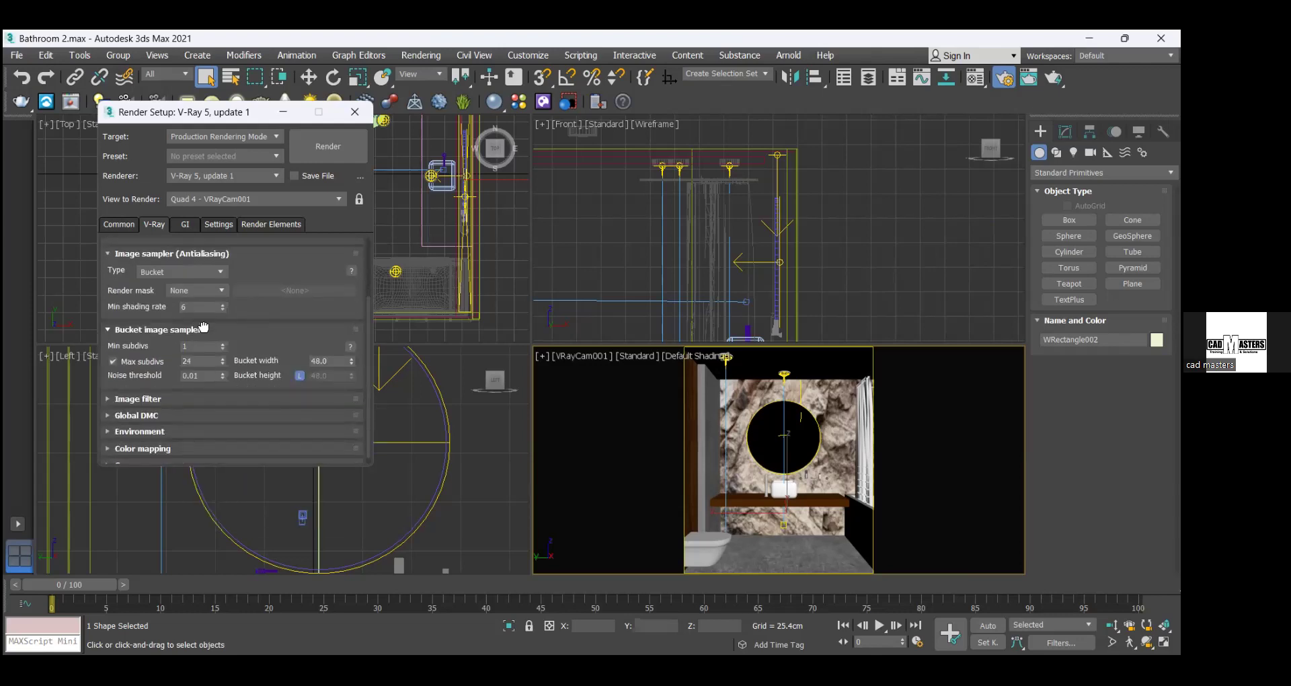
pyautogui.moveTo(203, 327); pyautogui.dragTo(202, 343)
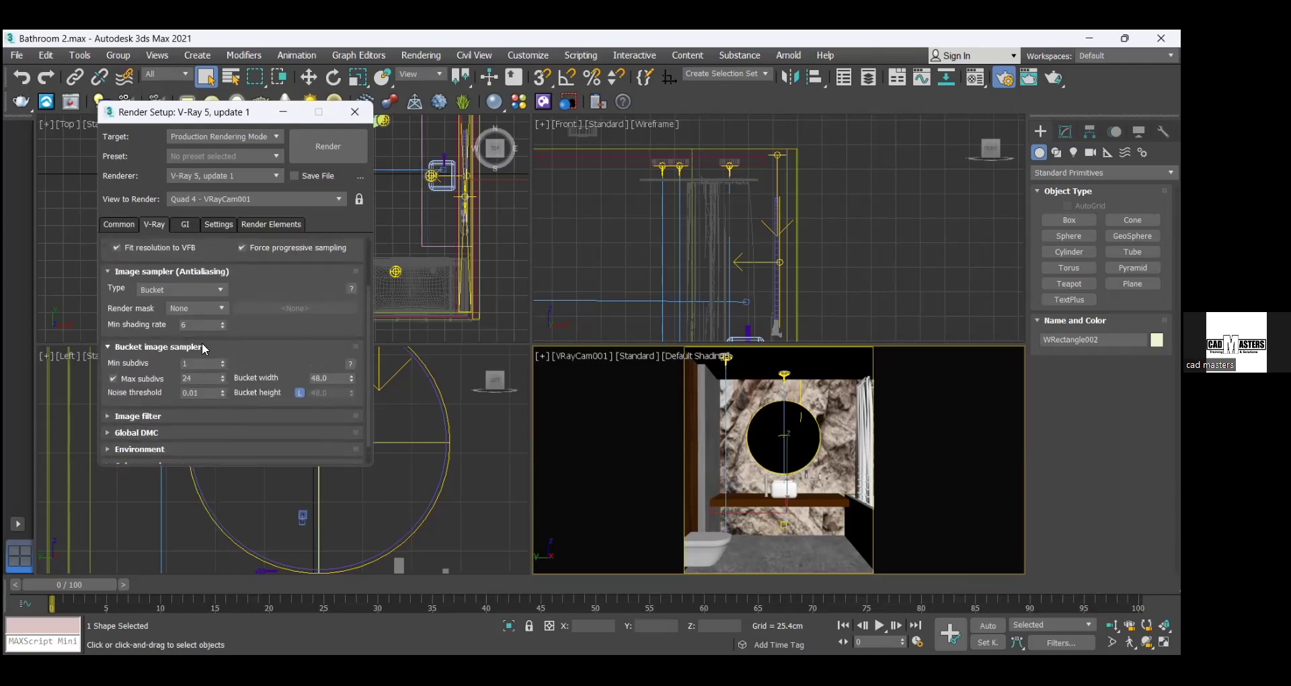
pyautogui.scroll(-1, 154, 403)
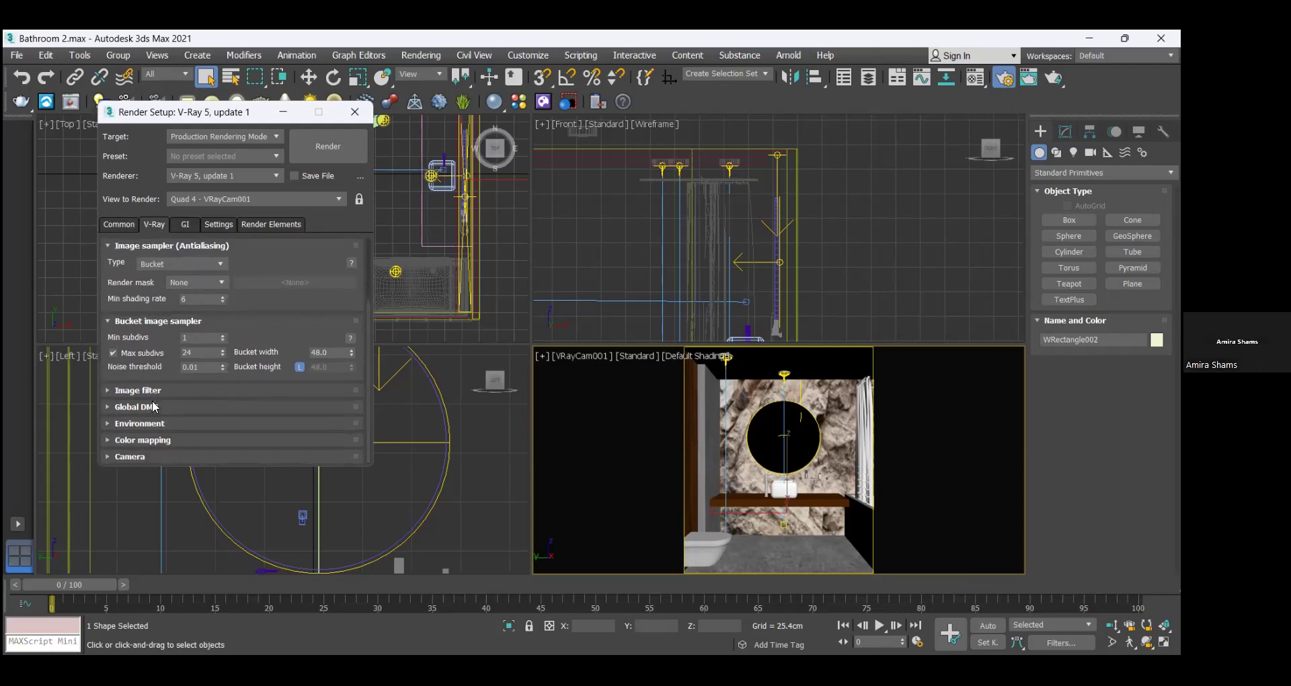
pyautogui.click(157, 439)
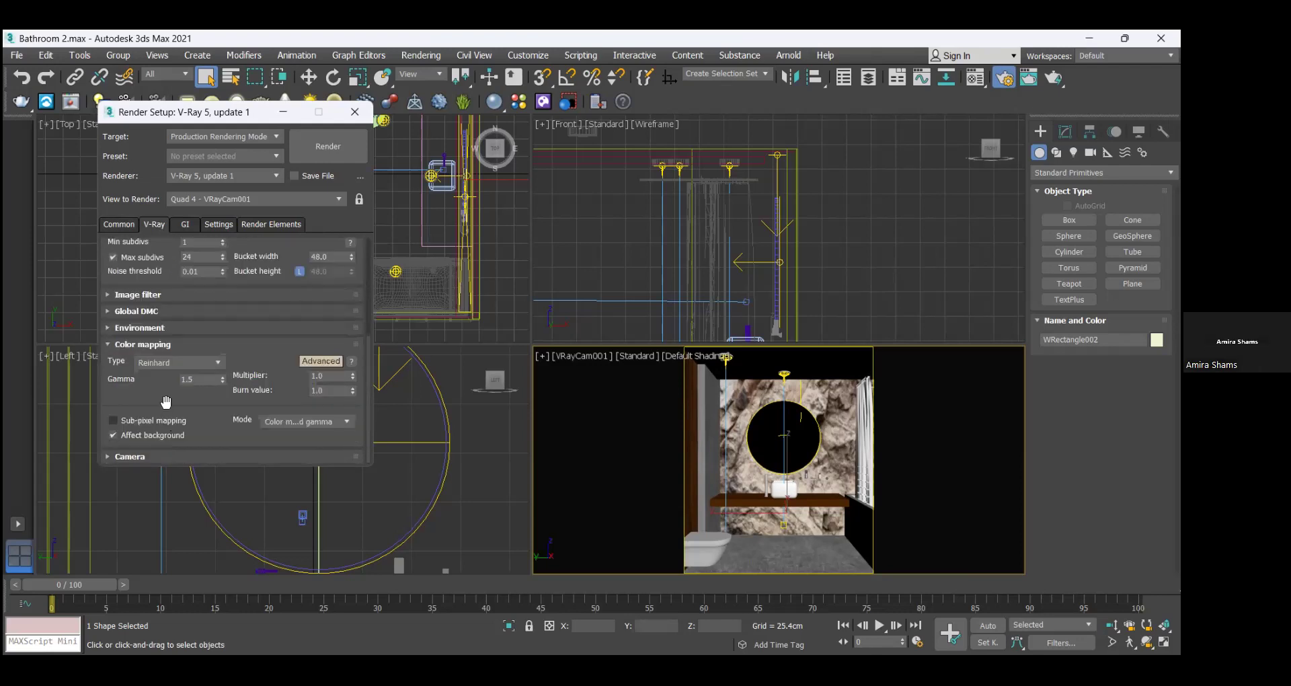
pyautogui.click(311, 421)
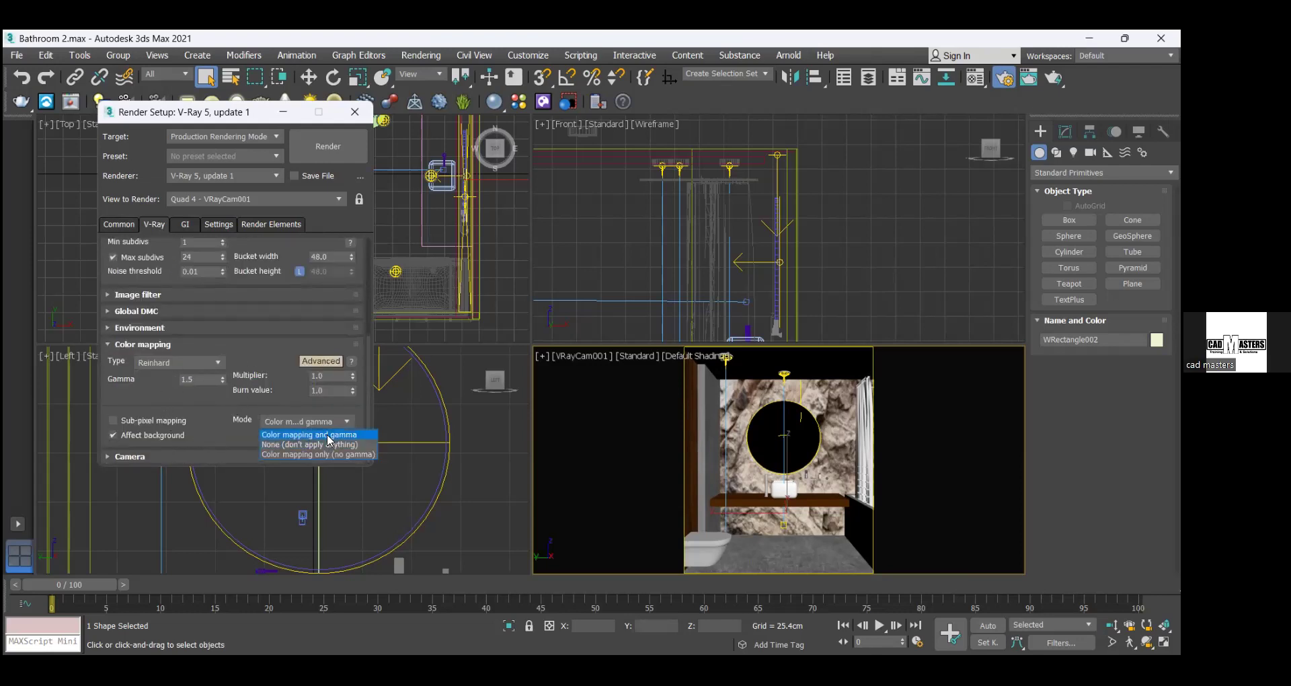
pyautogui.click(209, 390)
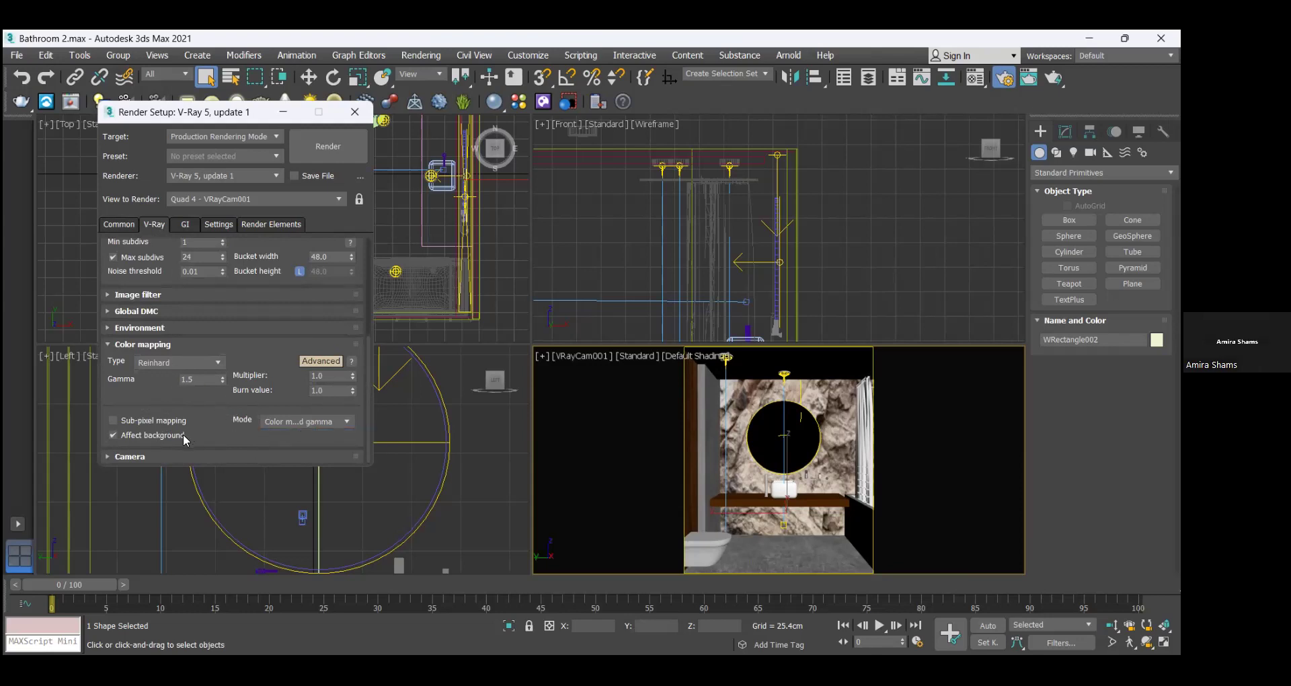
# Step: Review the irradiance map settings for global illumination and edit the light cache subdivs
pyautogui.click(186, 225)
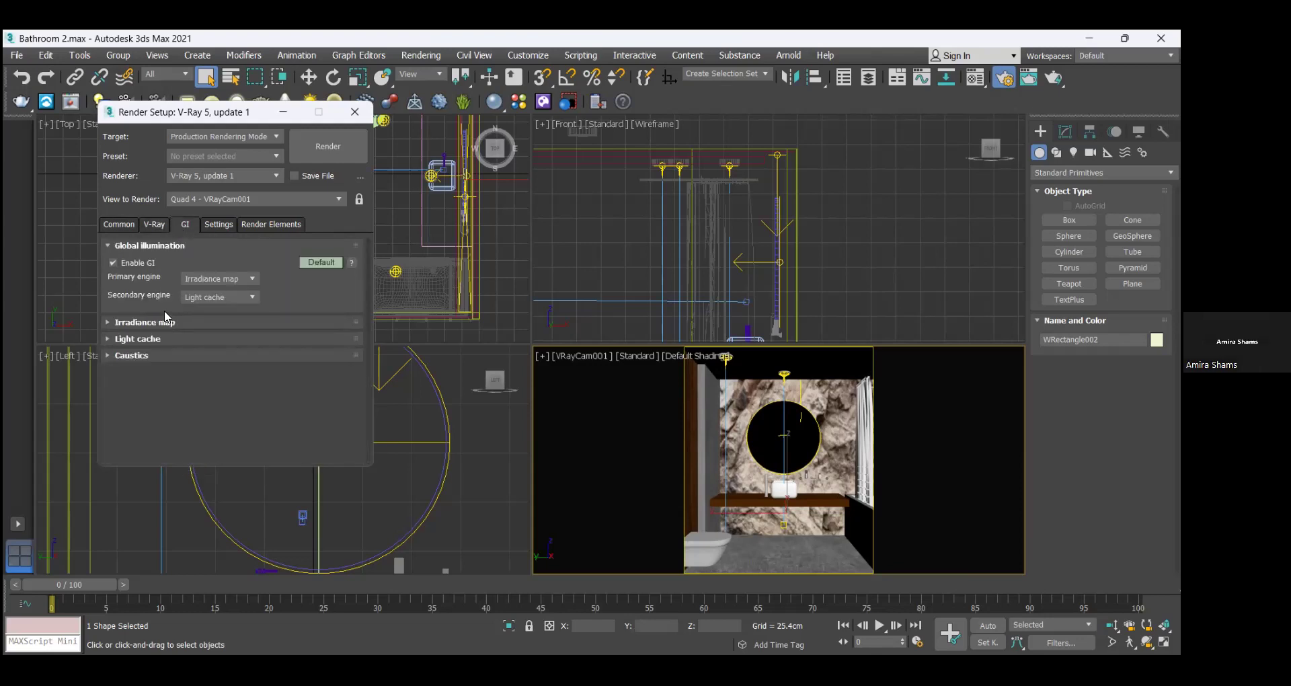
pyautogui.click(206, 322)
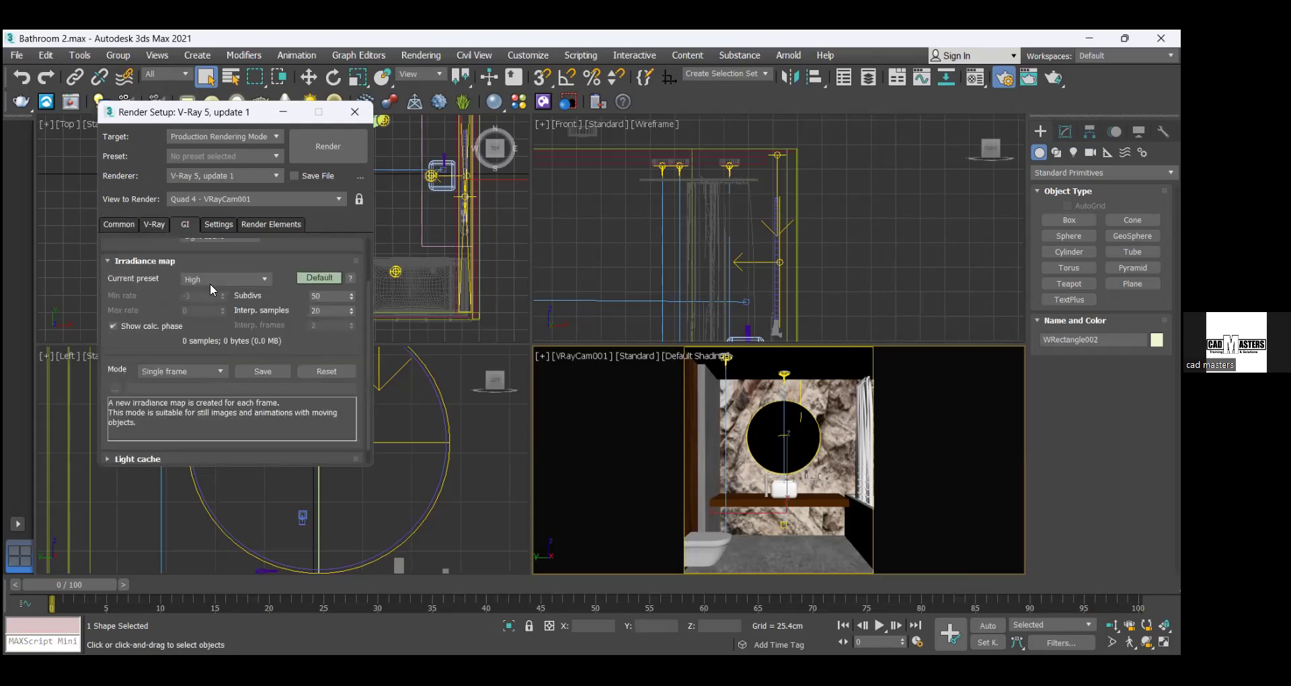
pyautogui.scroll(2, 171, 370)
pyautogui.scroll(-3, 170, 369)
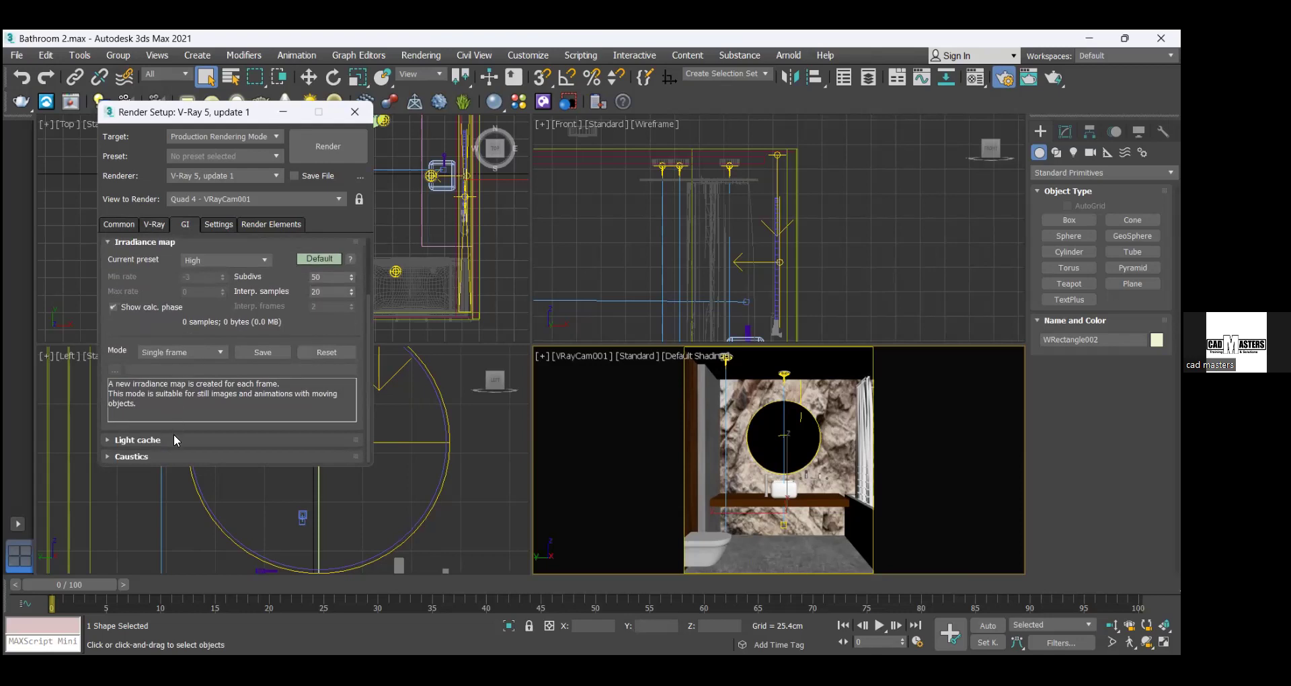
pyautogui.click(174, 438)
pyautogui.click(196, 332)
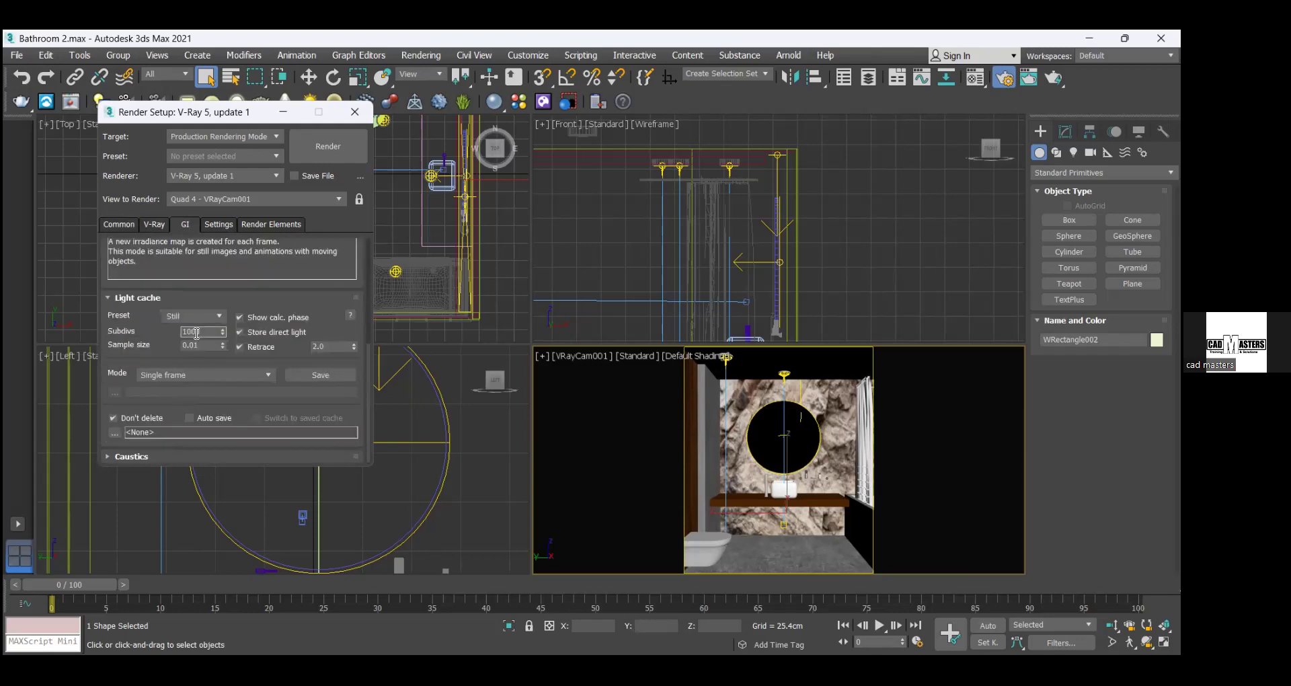
pyautogui.write('1')
# Step: Add a VRayDenoiser render element to the bathroom scene's render setup
pyautogui.click(259, 224)
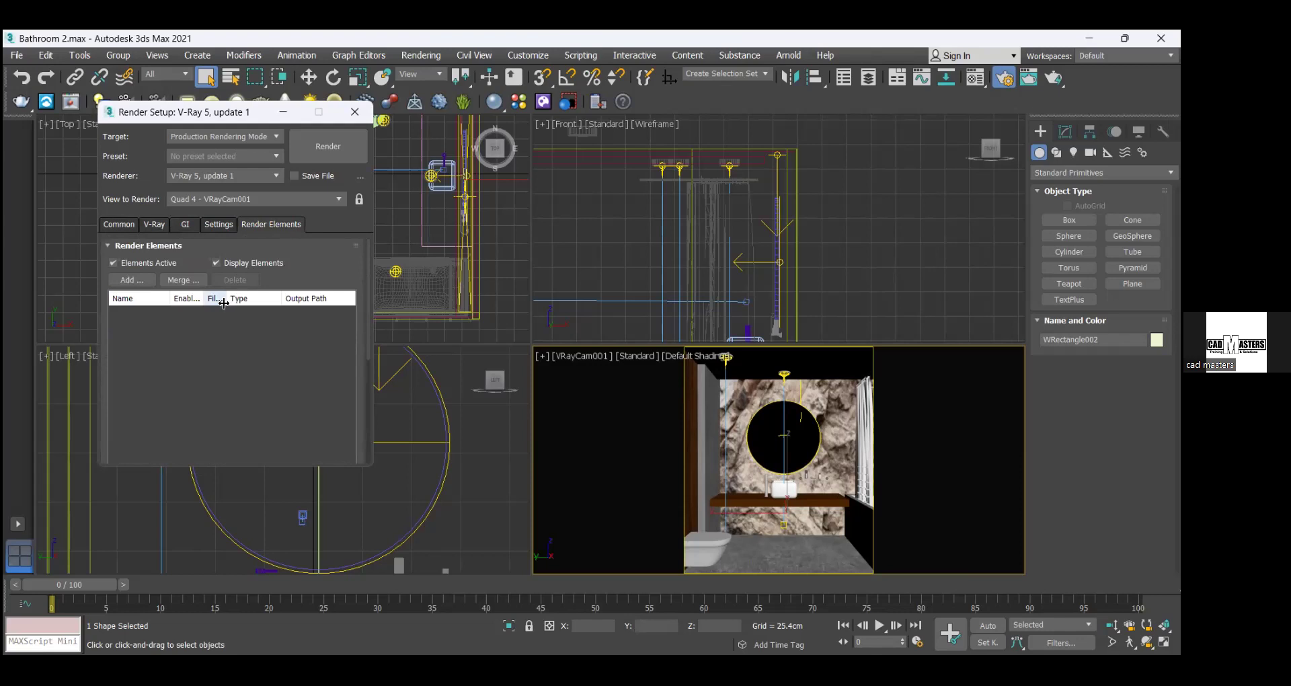
pyautogui.click(132, 279)
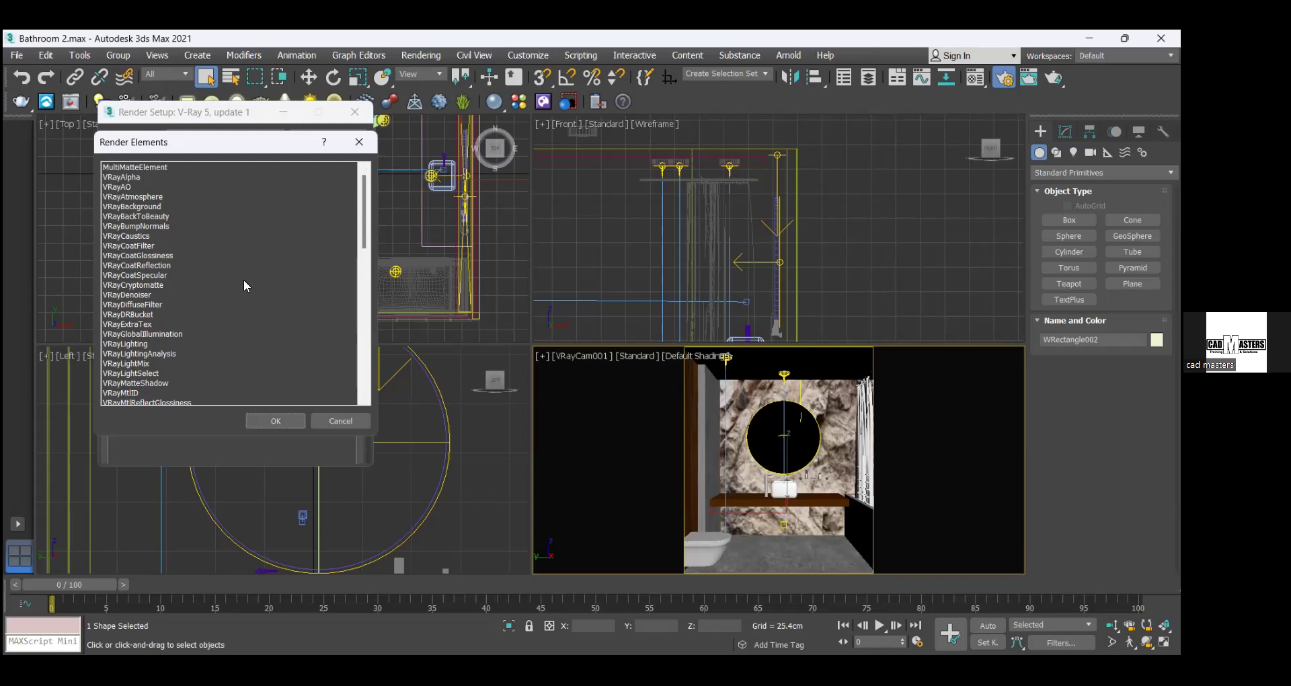
pyautogui.click(159, 295)
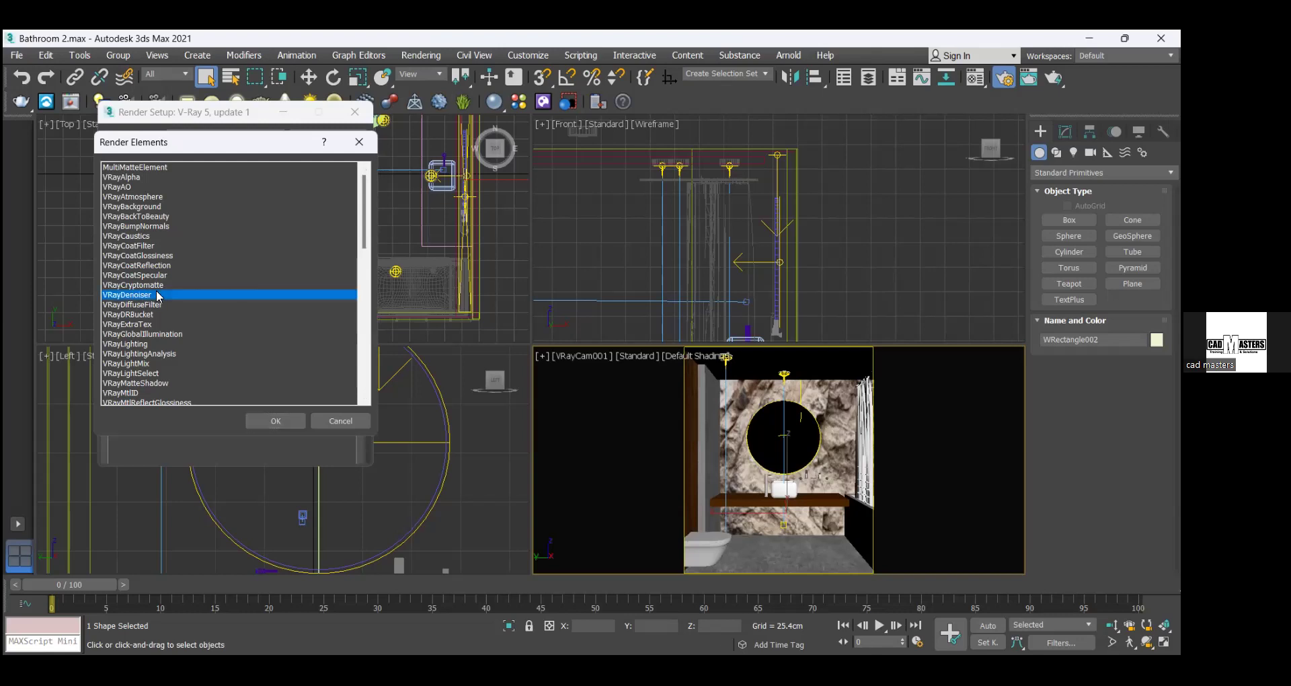
pyautogui.click(269, 416)
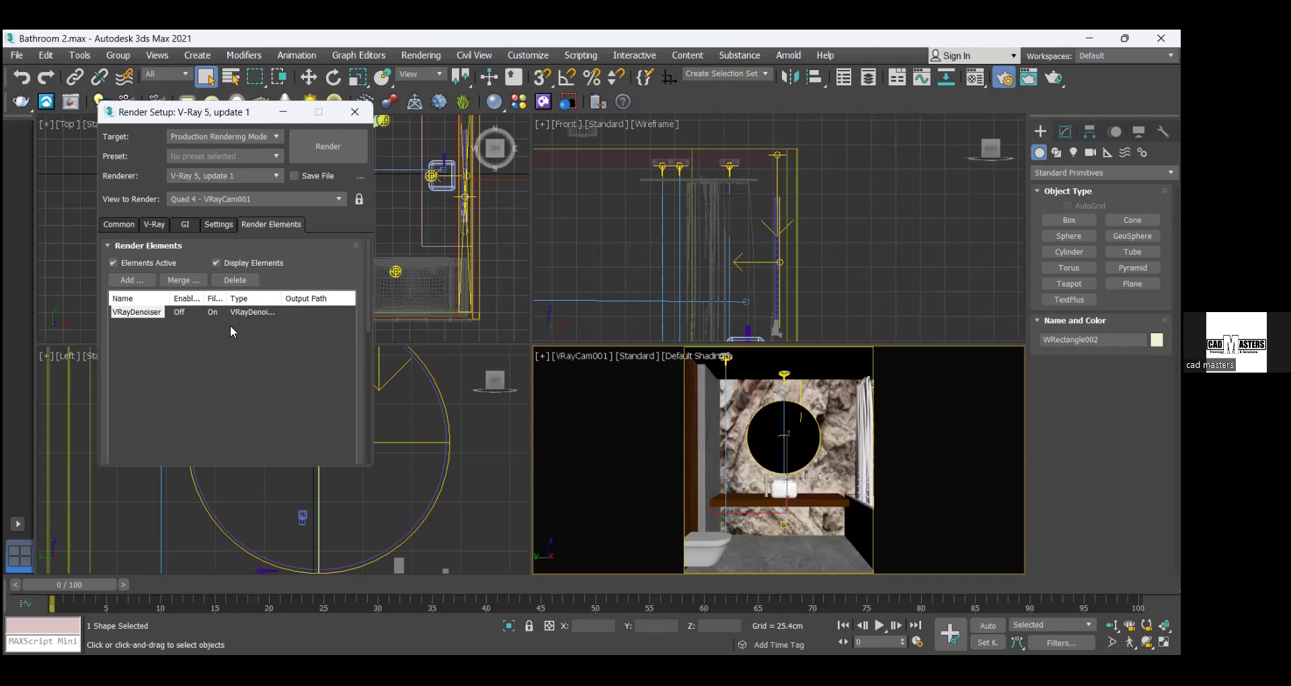
# Step: Review the VRayDenoiser parameters, including the denoising engine, preset, strength and radius, and close the render setup
pyautogui.scroll(-1, 367, 305)
pyautogui.scroll(-8, 367, 306)
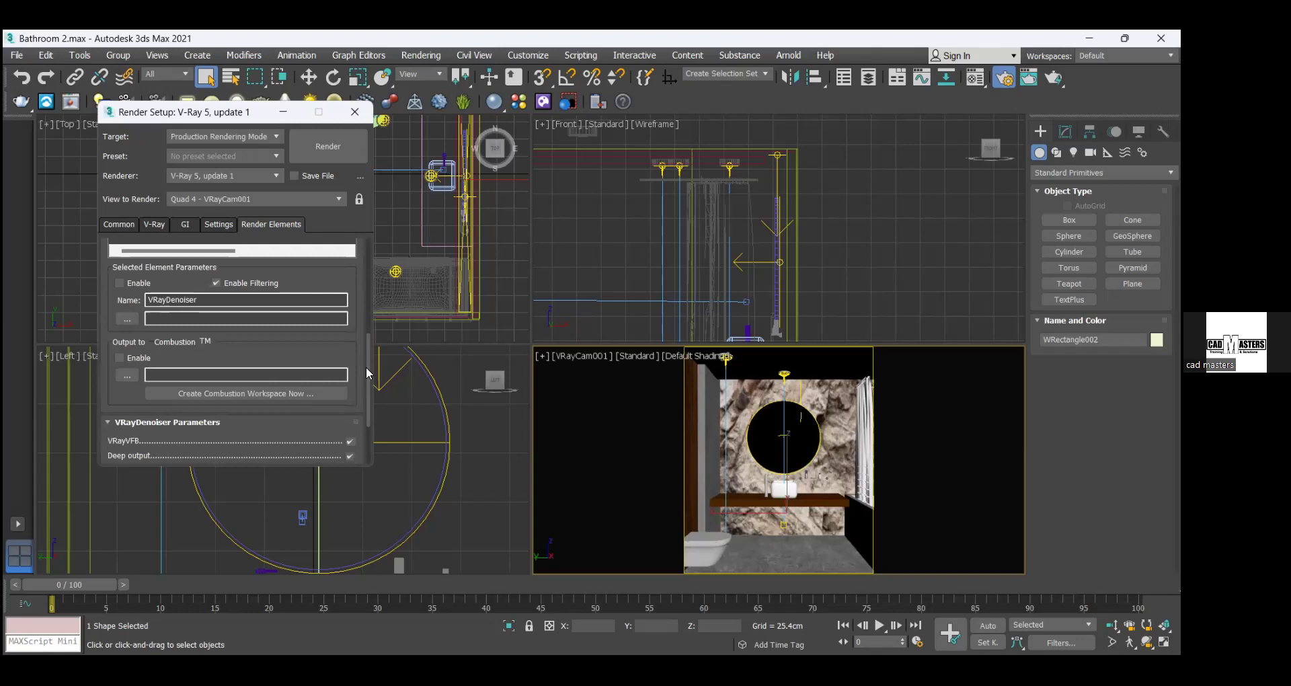
pyautogui.scroll(-1, 366, 368)
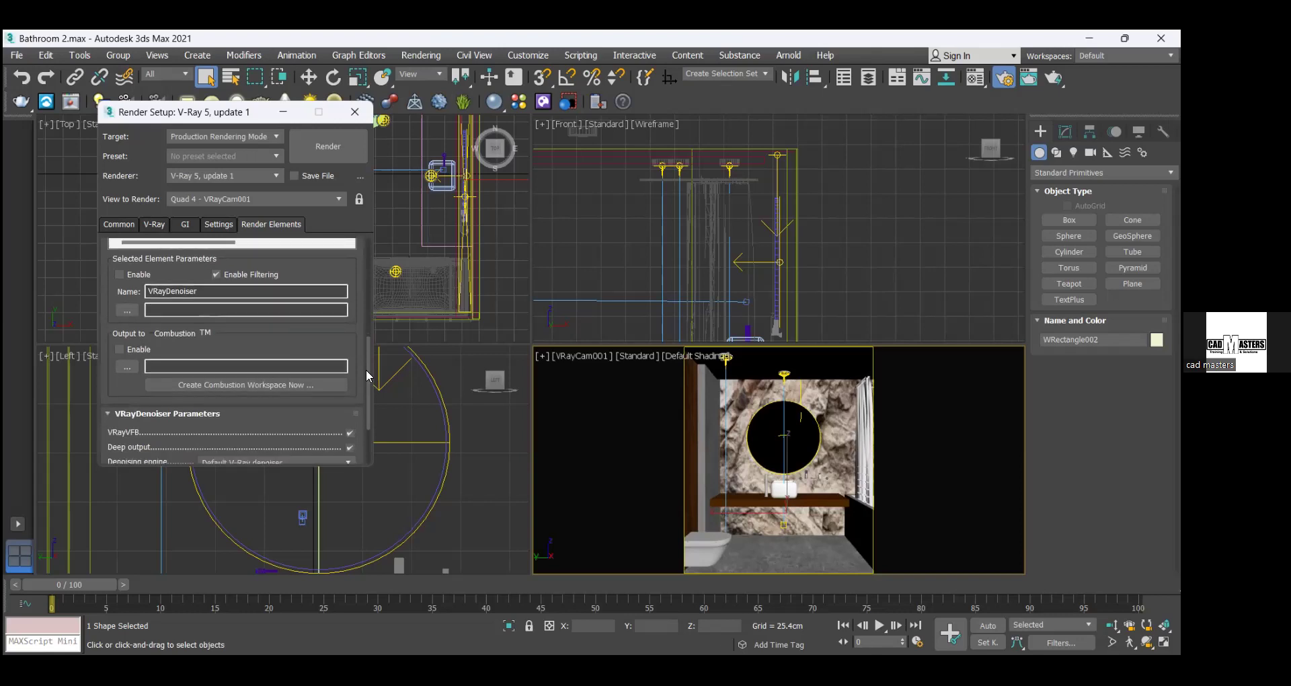
pyautogui.moveTo(366, 369); pyautogui.dragTo(379, 404)
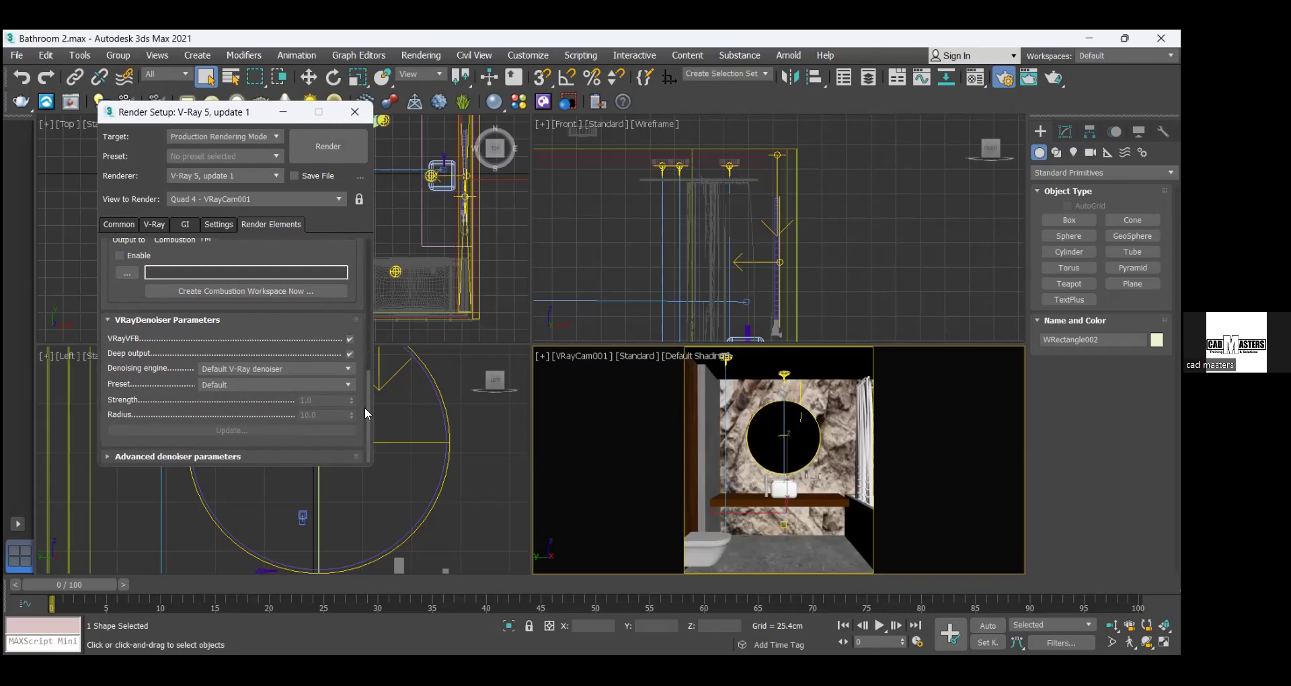
pyautogui.moveTo(365, 406); pyautogui.dragTo(365, 386)
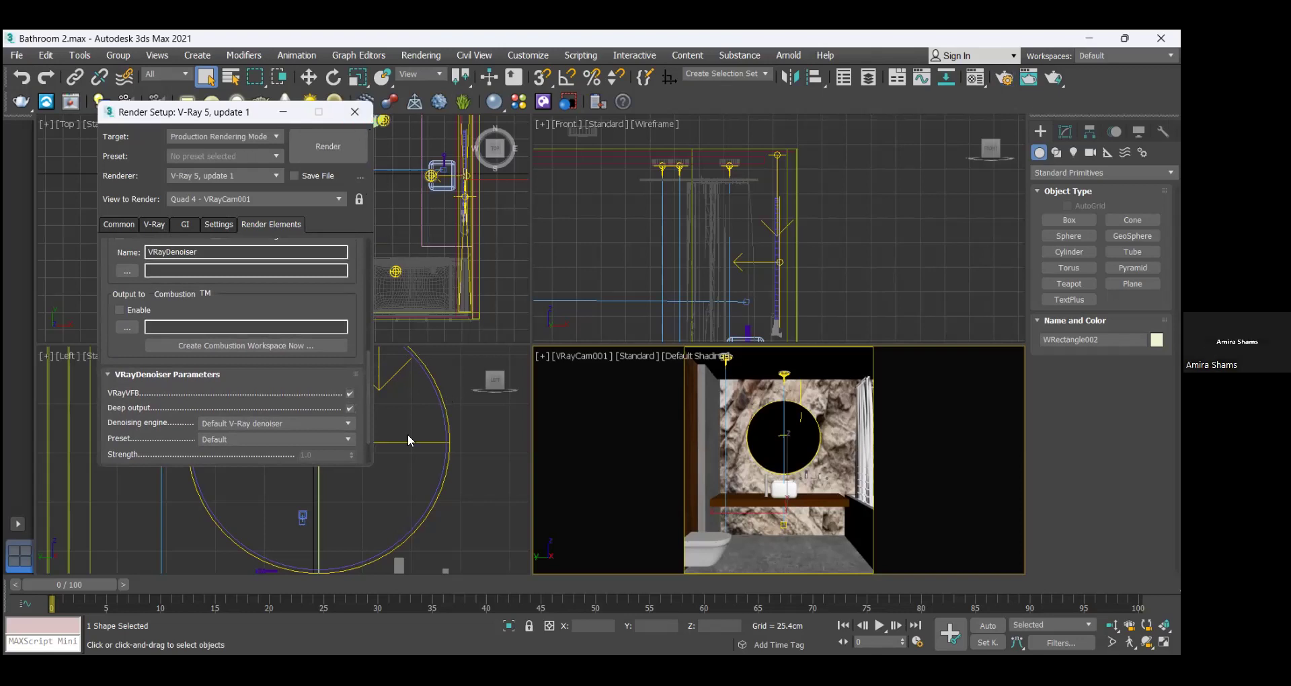
pyautogui.click(354, 112)
pyautogui.click(187, 423)
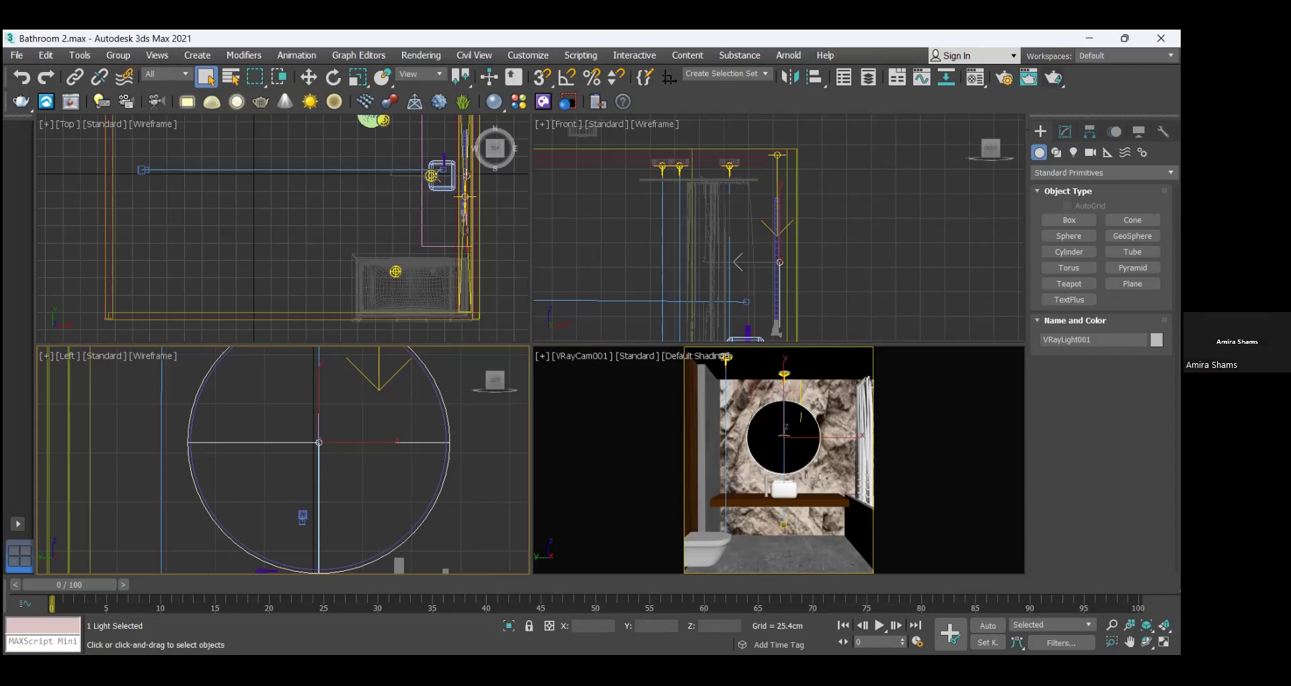
pyautogui.click(16, 54)
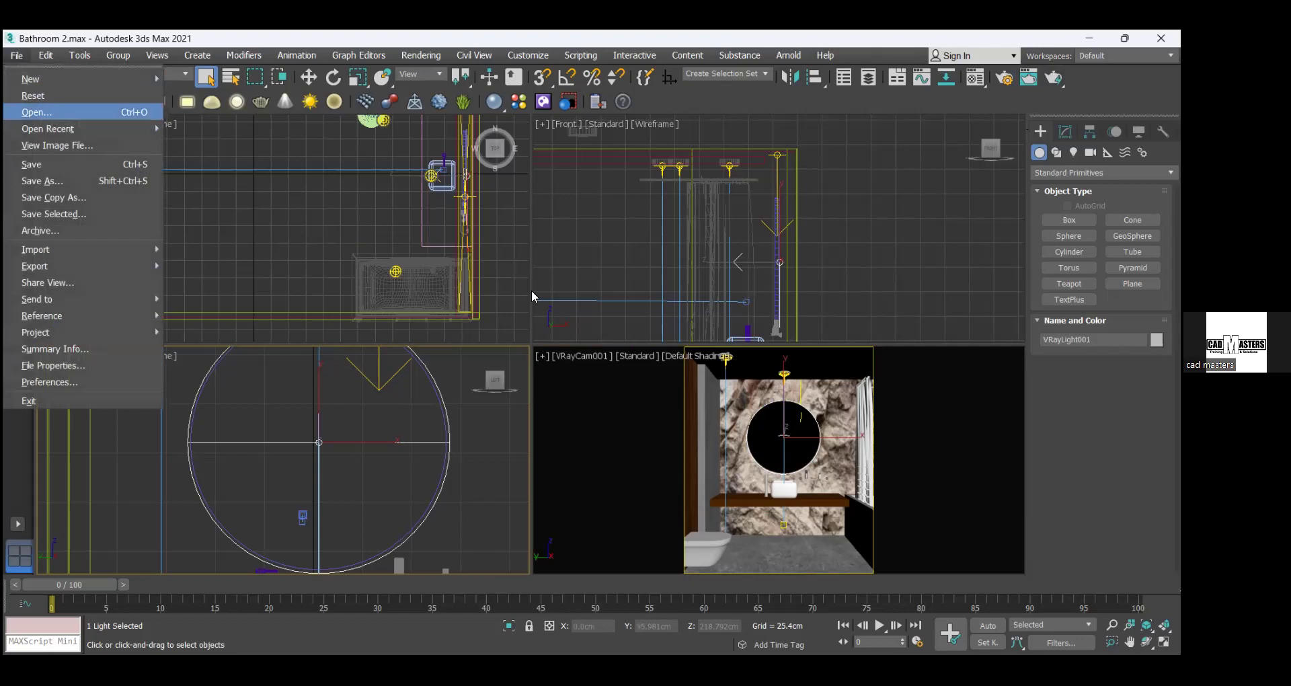
pyautogui.press('Return')
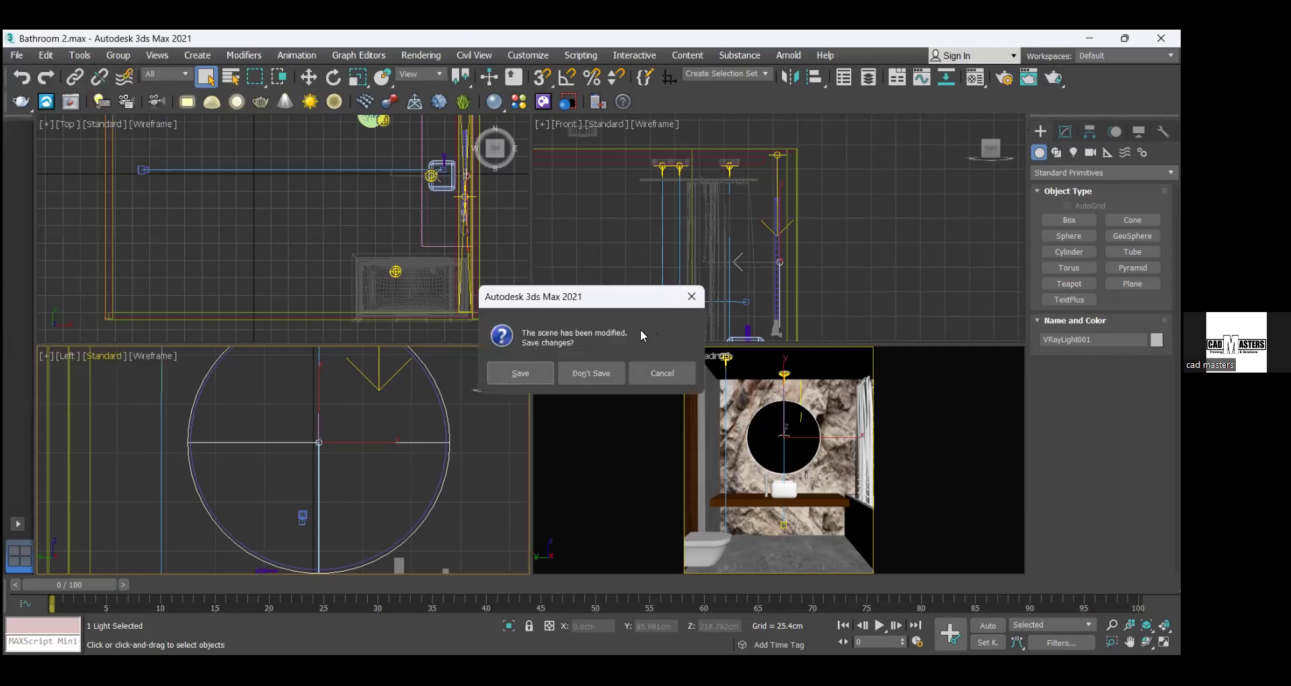
pyautogui.click(691, 296)
# Step: View the saved render Bathroom 2.tif from the 3D Max Work folder on the Desktop
pyautogui.click(17, 55)
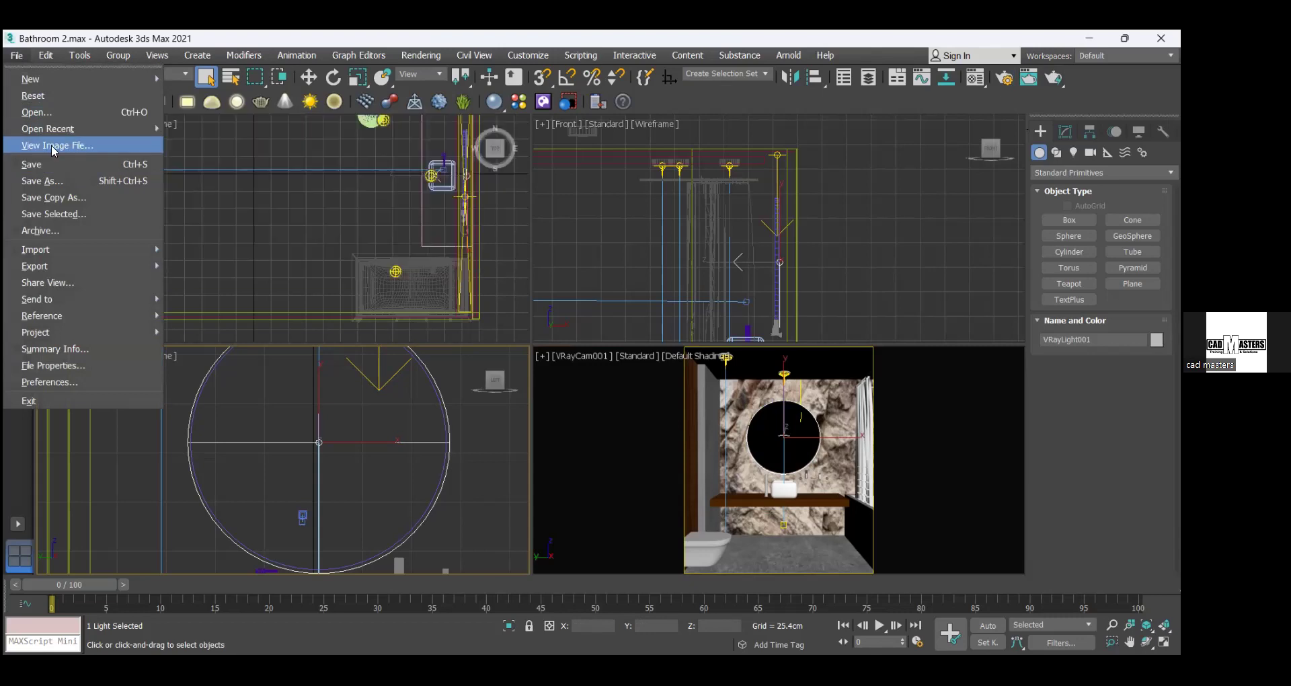
pyautogui.press('Return')
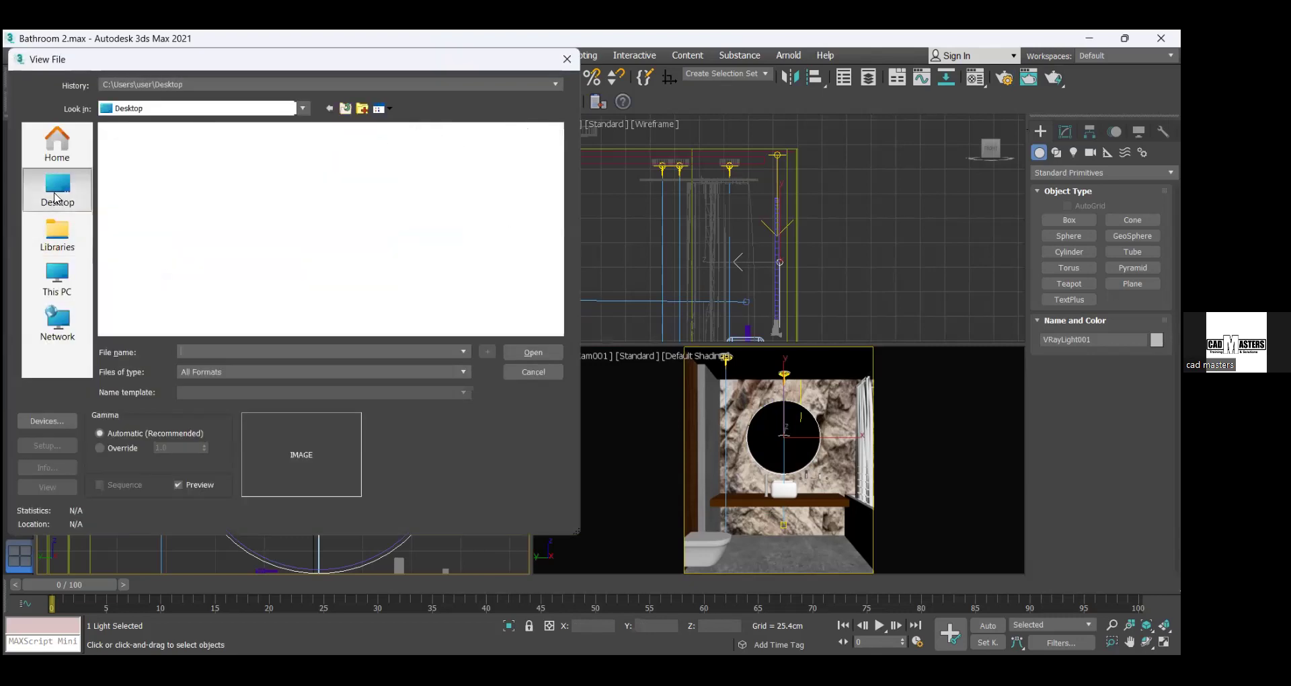
pyautogui.scroll(-5, 191, 257)
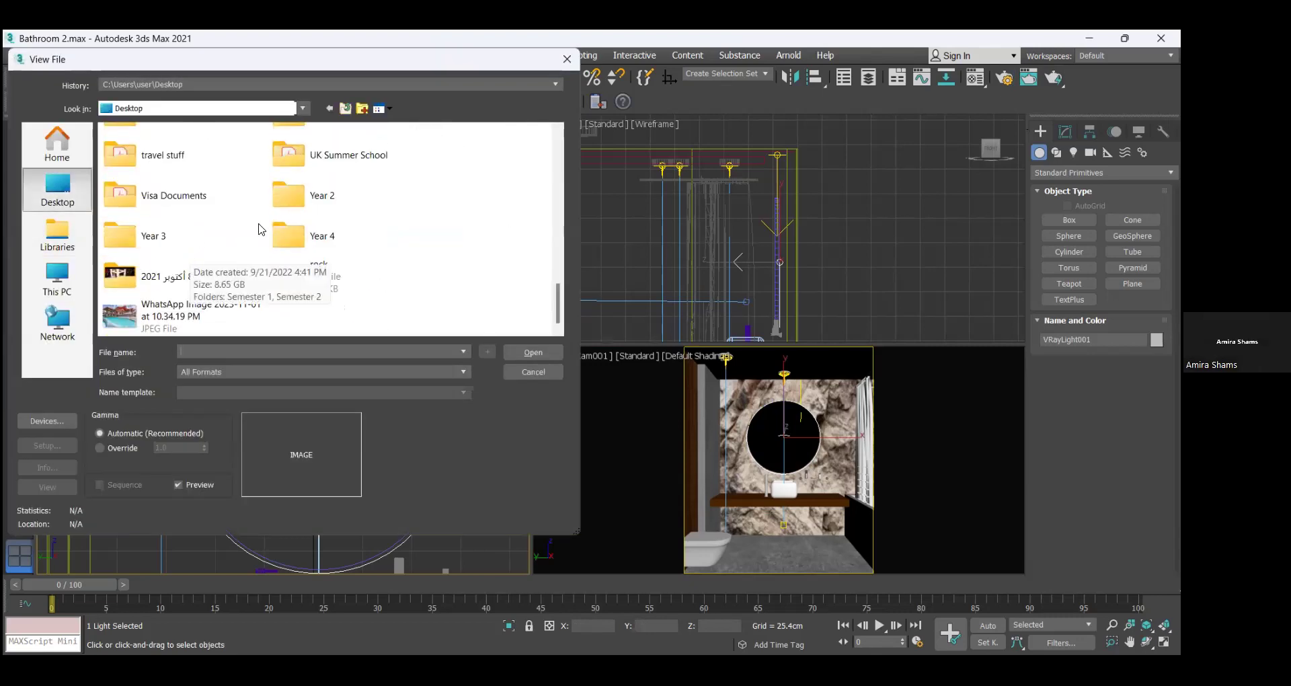
pyautogui.scroll(-3, 235, 228)
pyautogui.scroll(8, 235, 228)
pyautogui.scroll(-2, 231, 230)
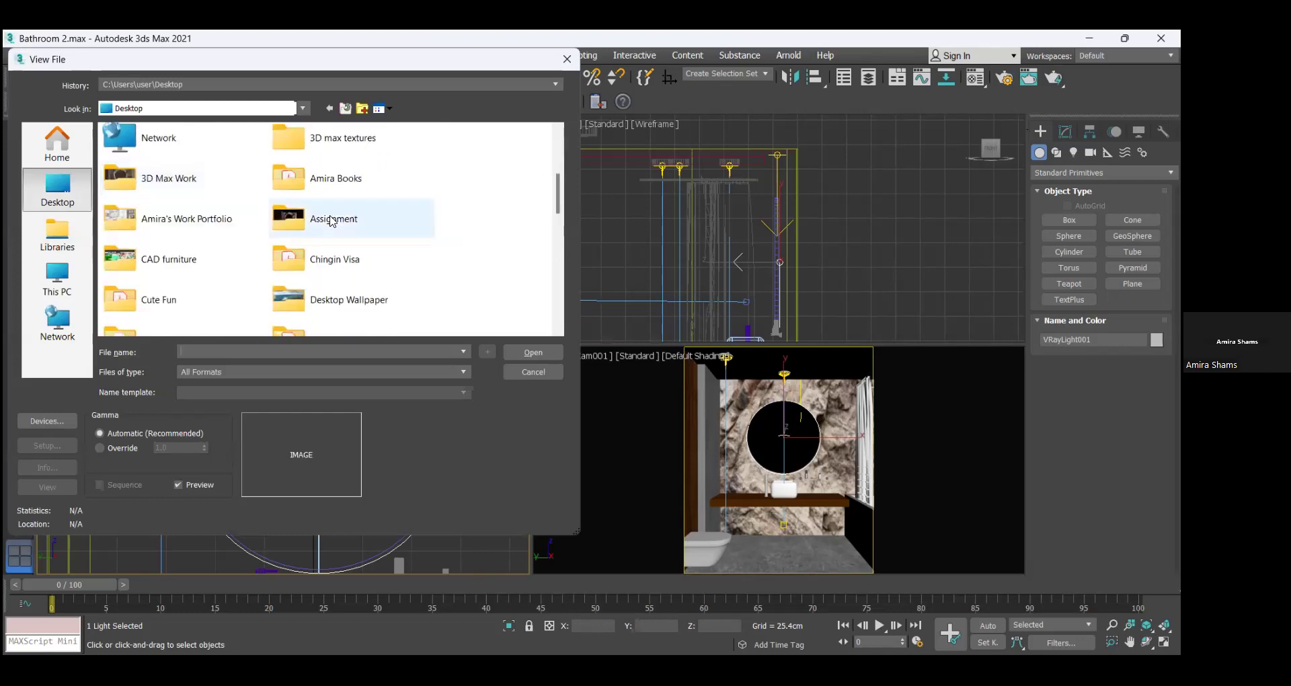
pyautogui.doubleClick(209, 183)
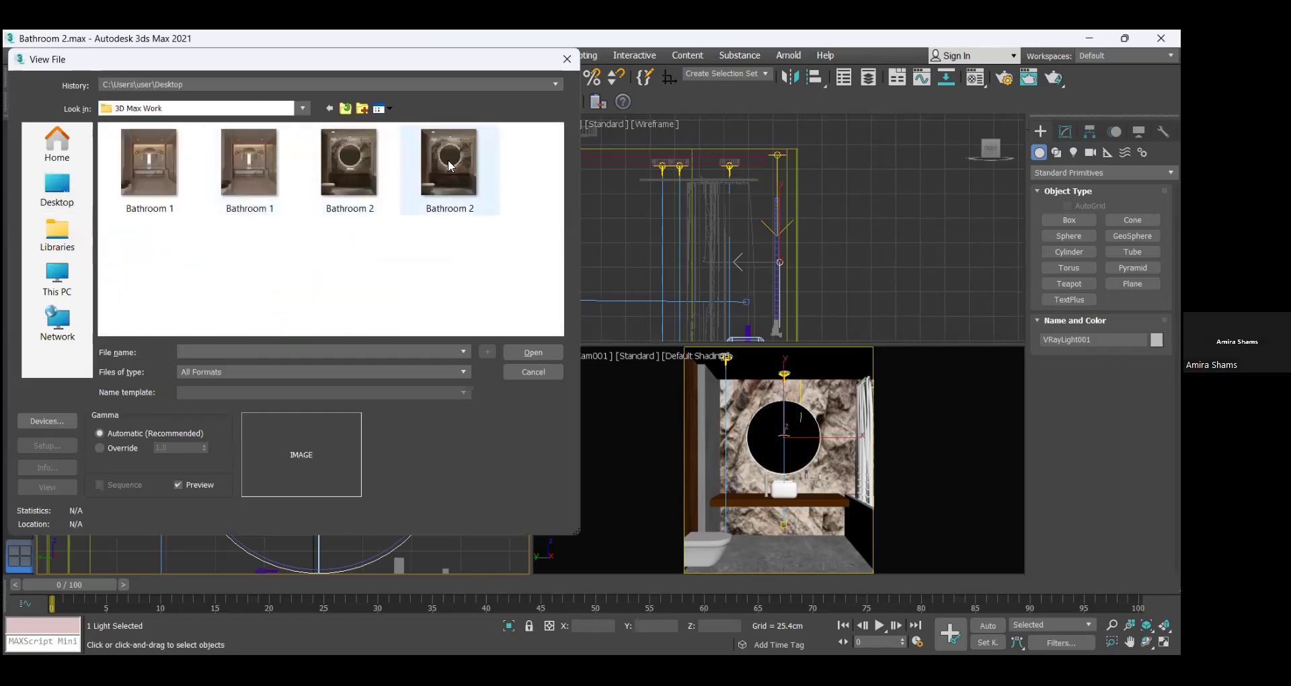
pyautogui.click(430, 168)
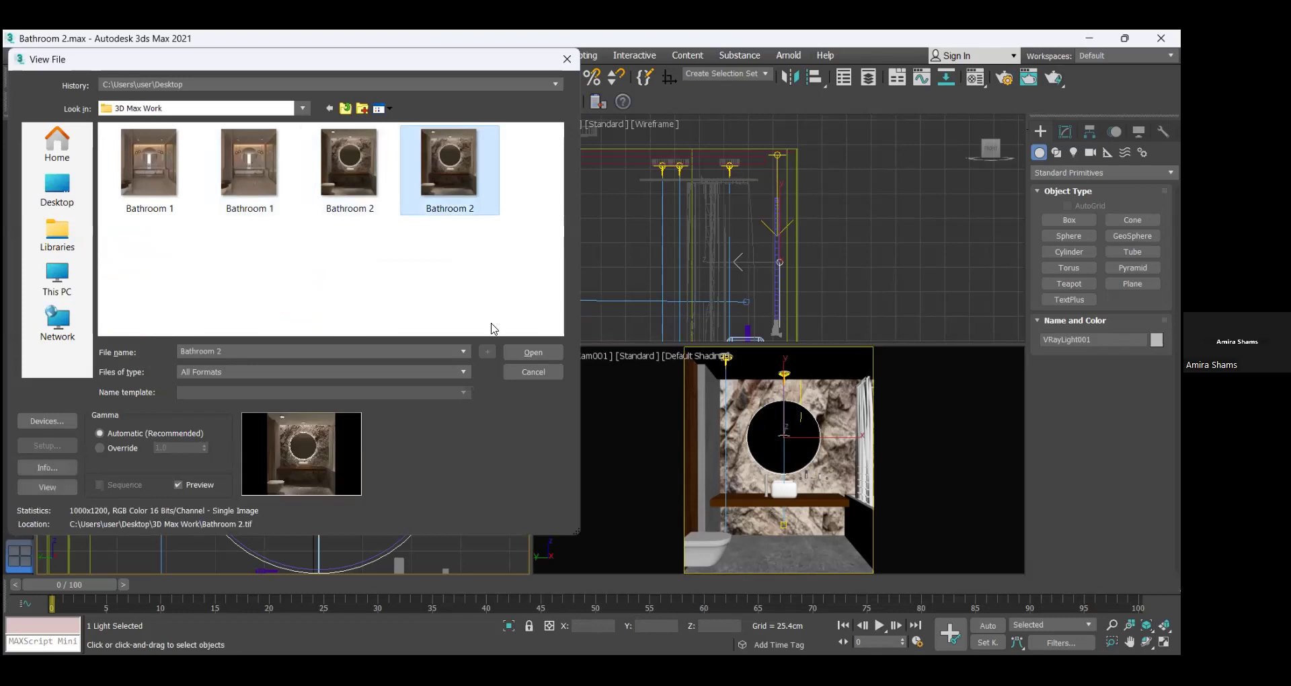
pyautogui.press('Return')
# Step: Examine the glow around the mirror in the saved render and move its window clear of the Left viewport
pyautogui.scroll(5, 619, 337)
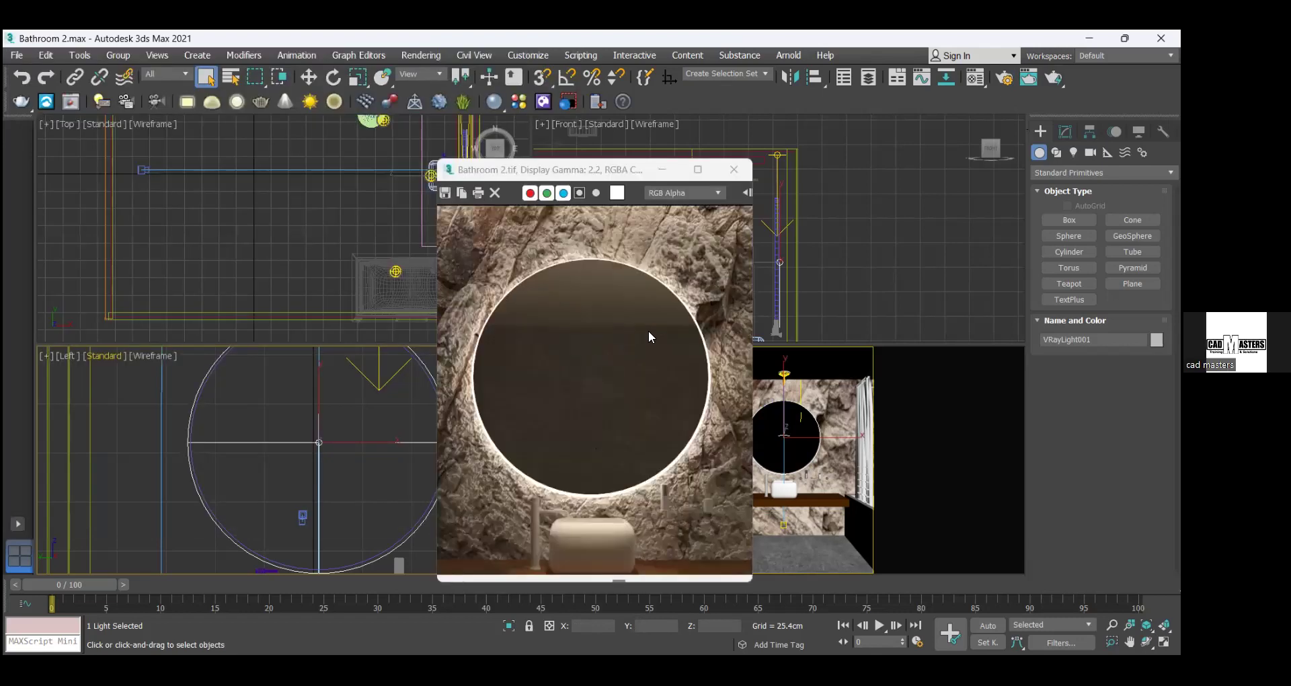
pyautogui.scroll(-5, 650, 328)
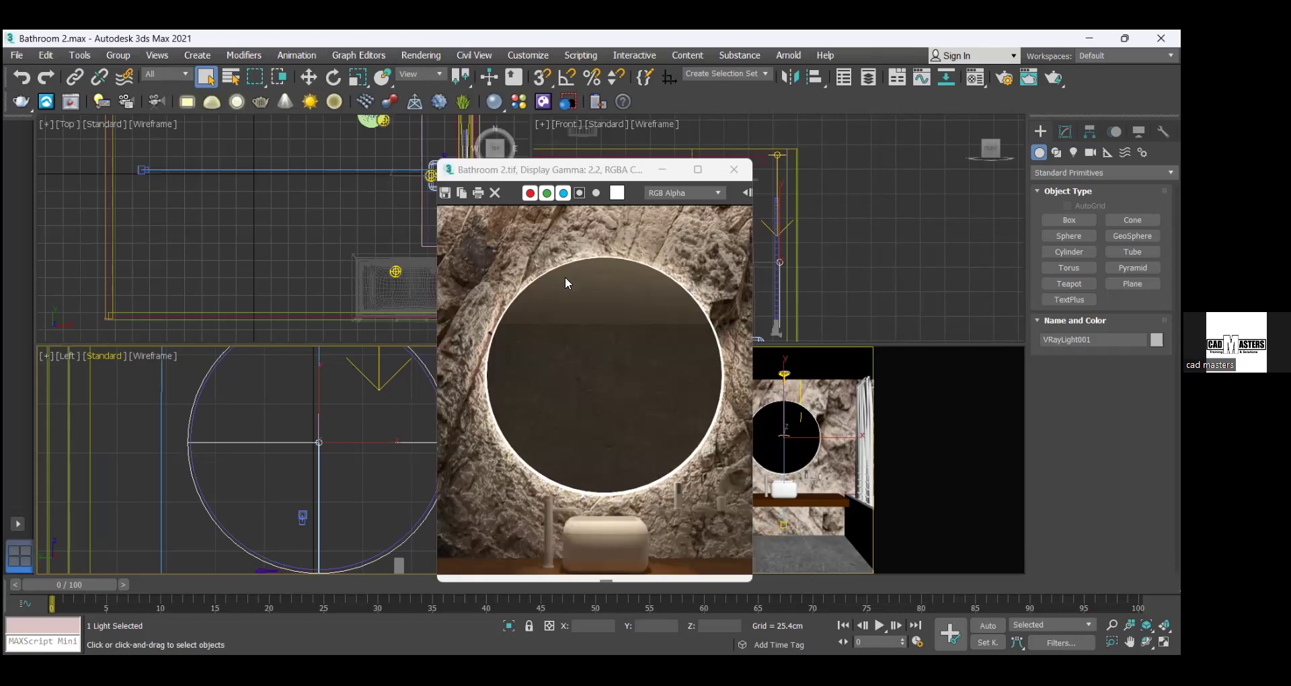
pyautogui.moveTo(597, 371); pyautogui.dragTo(596, 354, button='middle')
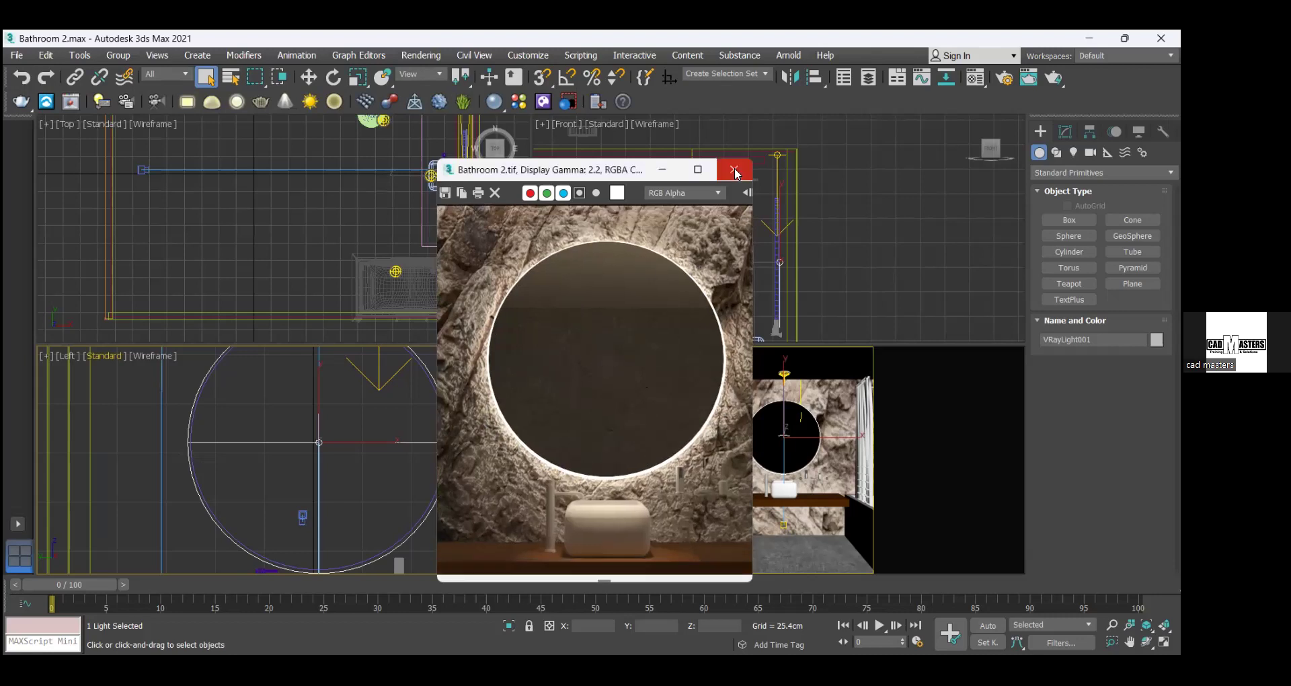
pyautogui.click(798, 187)
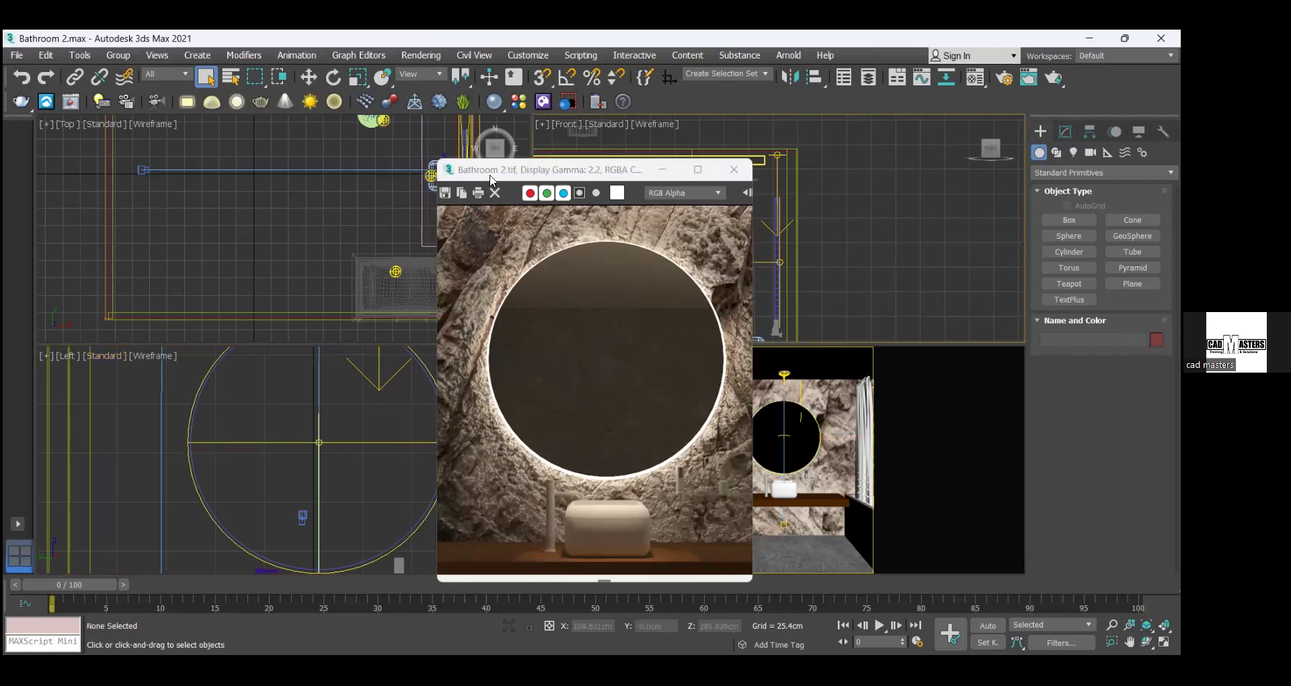
pyautogui.moveTo(490, 176); pyautogui.dragTo(164, 161)
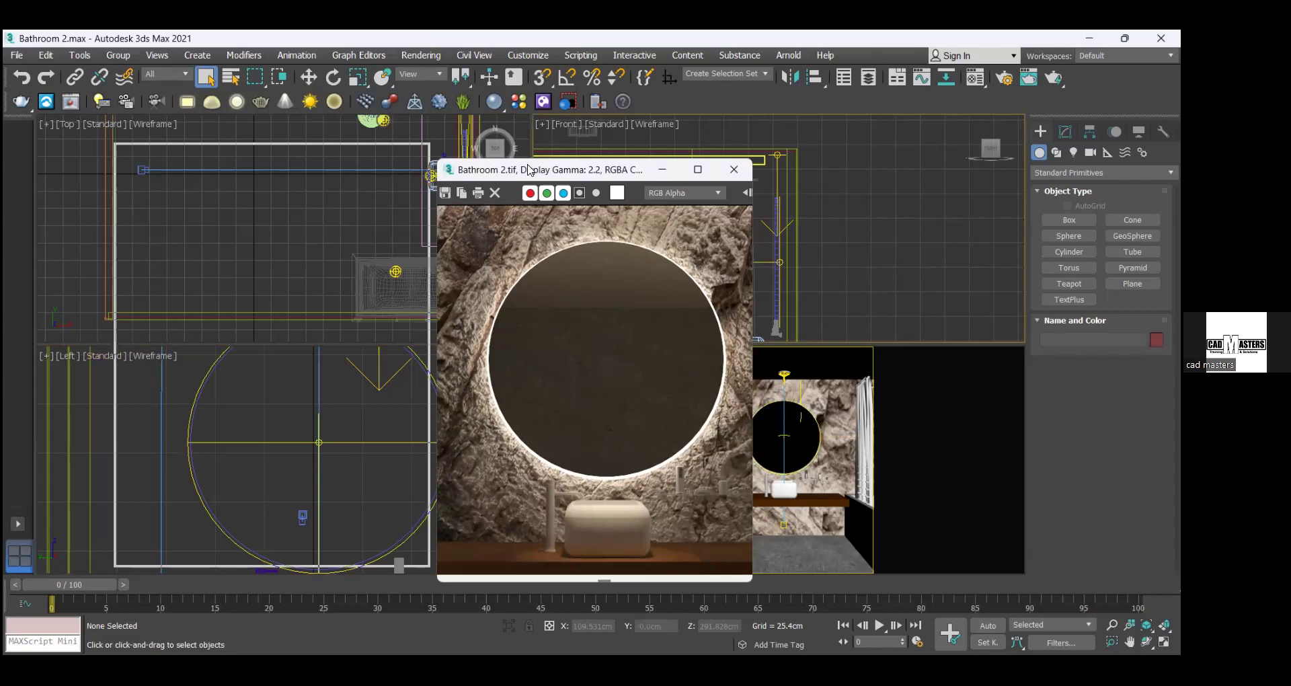
pyautogui.click(892, 179)
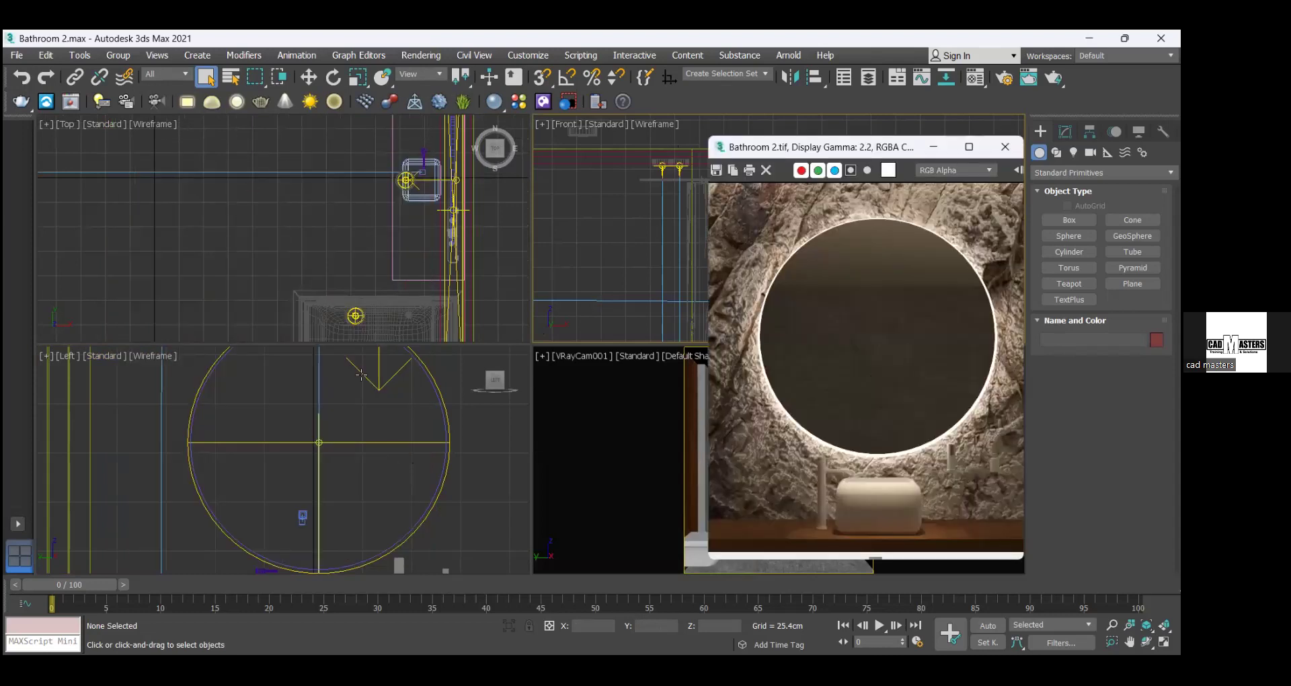
# Step: Select the disc light behind the round mirror in the Left viewport and reduce its radius to 61.977 cm
pyautogui.click(355, 441)
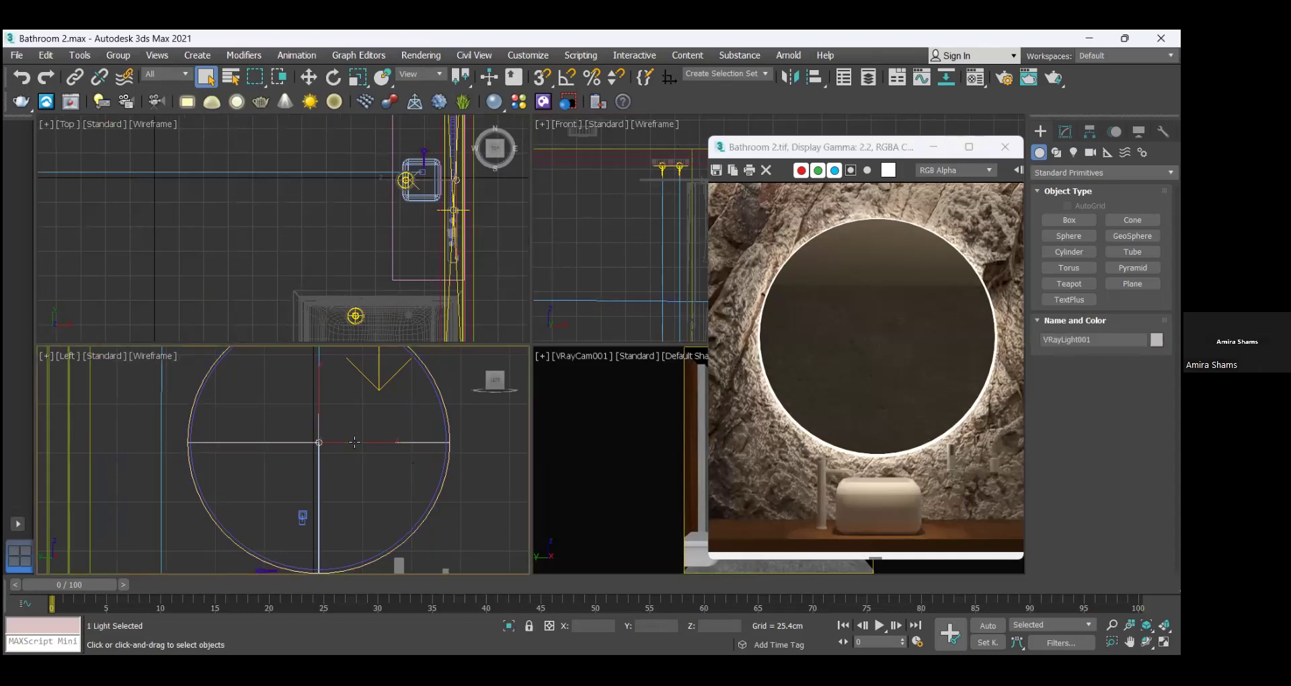
pyautogui.click(1065, 131)
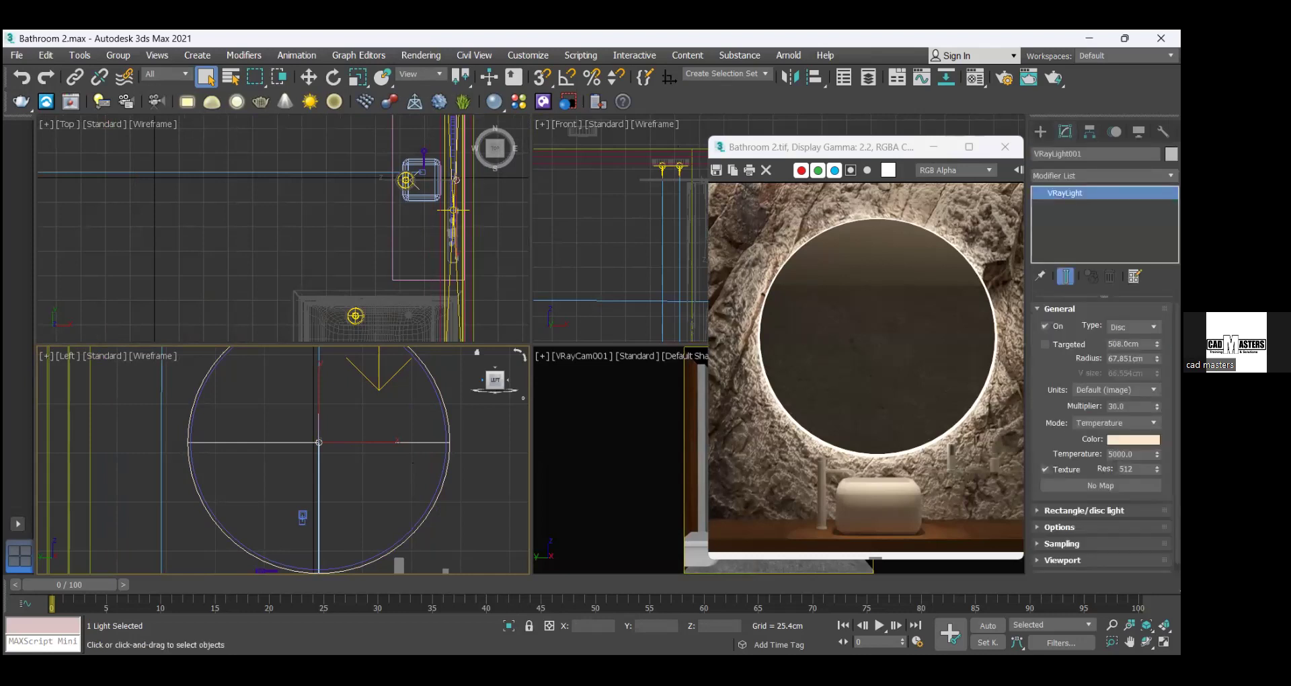
pyautogui.moveTo(1157, 358); pyautogui.dragTo(1157, 374)
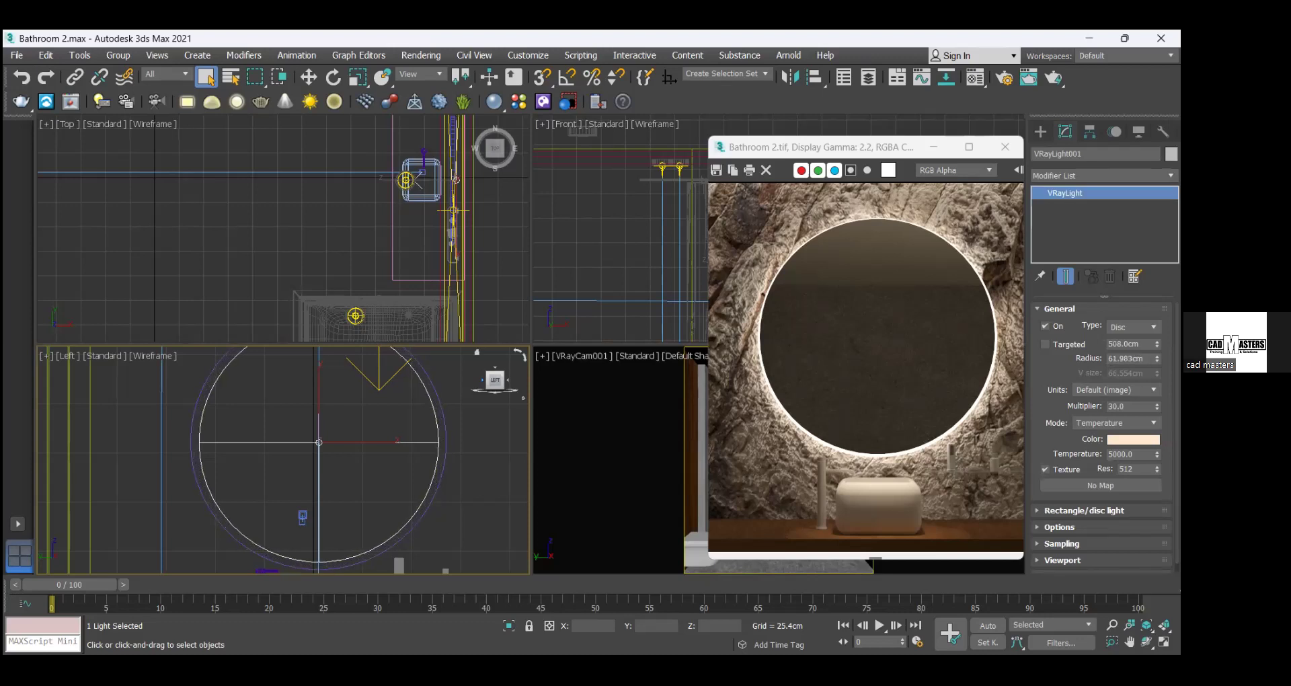
pyautogui.moveTo(1157, 360); pyautogui.dragTo(1157, 356)
# Step: Expand the mirror disc light's options and set its multiplier to 200
pyautogui.scroll(-1, 1101, 438)
pyautogui.click(1059, 516)
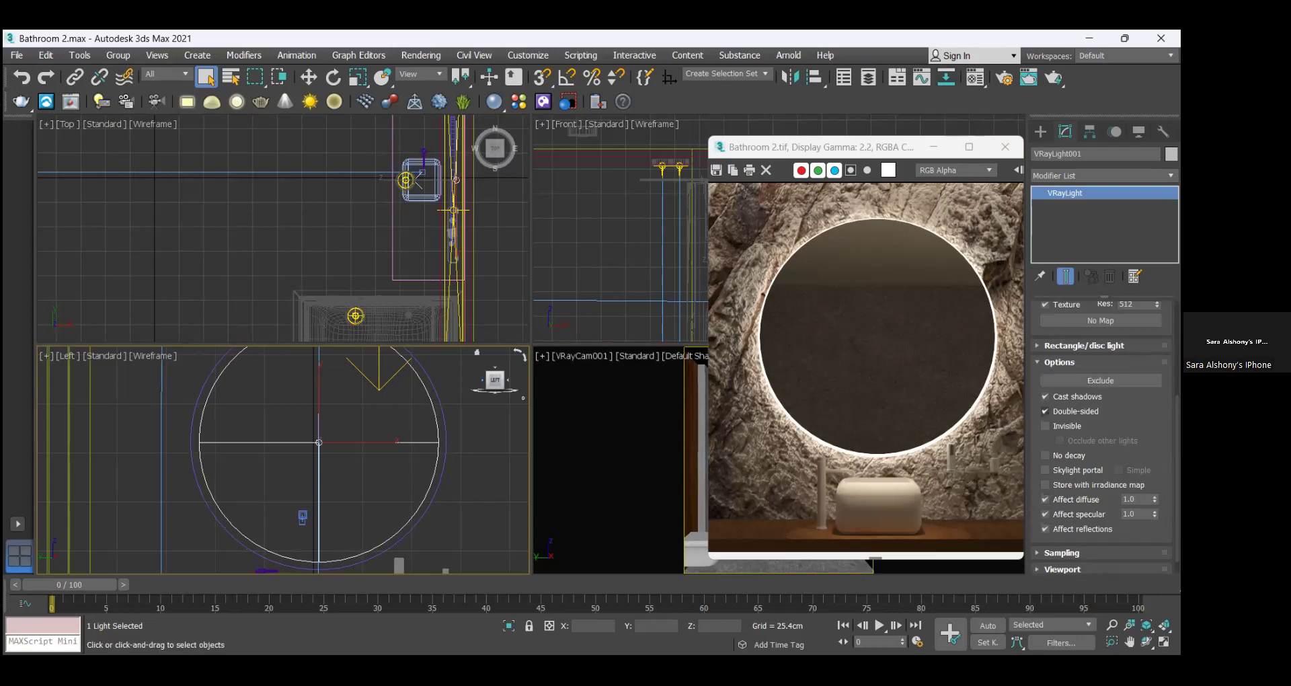
pyautogui.scroll(5, 1044, 411)
pyautogui.click(1131, 406)
pyautogui.write('200')
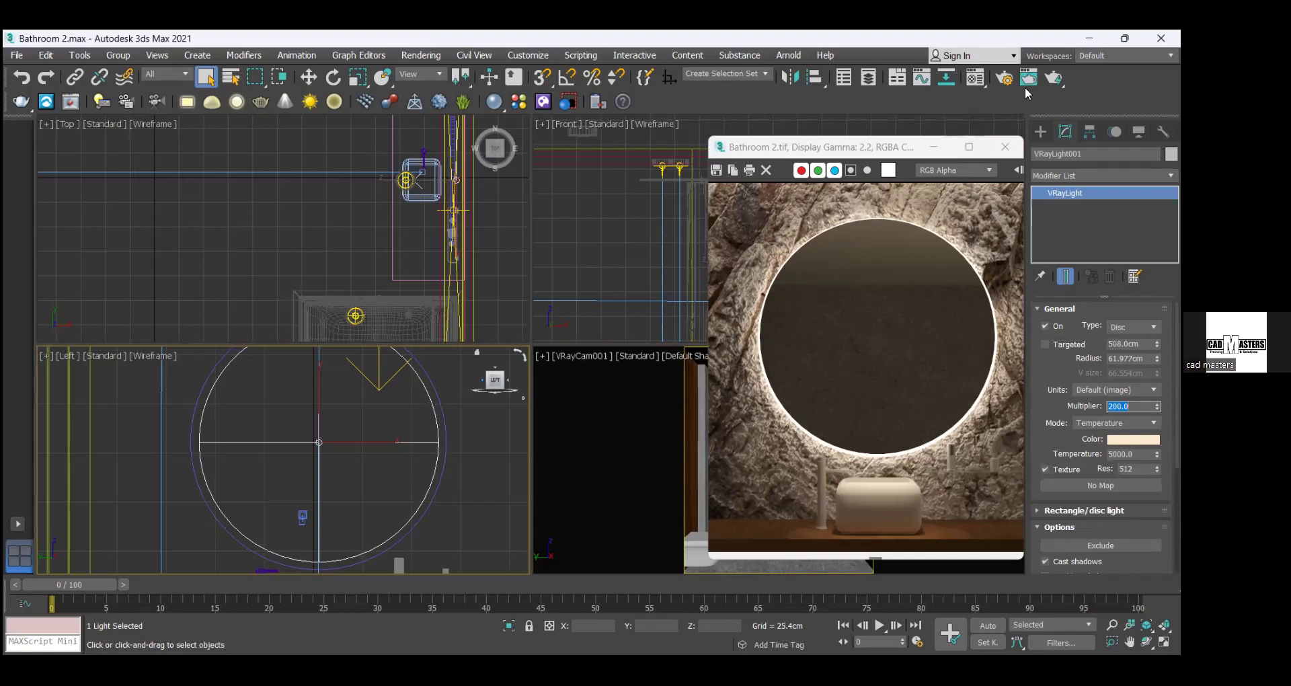
# Step: Load the most recent Bathroom 2 render from the frame buffer history and draw a small render region over the mirror's left edge
pyautogui.click(64, 102)
pyautogui.click(73, 101)
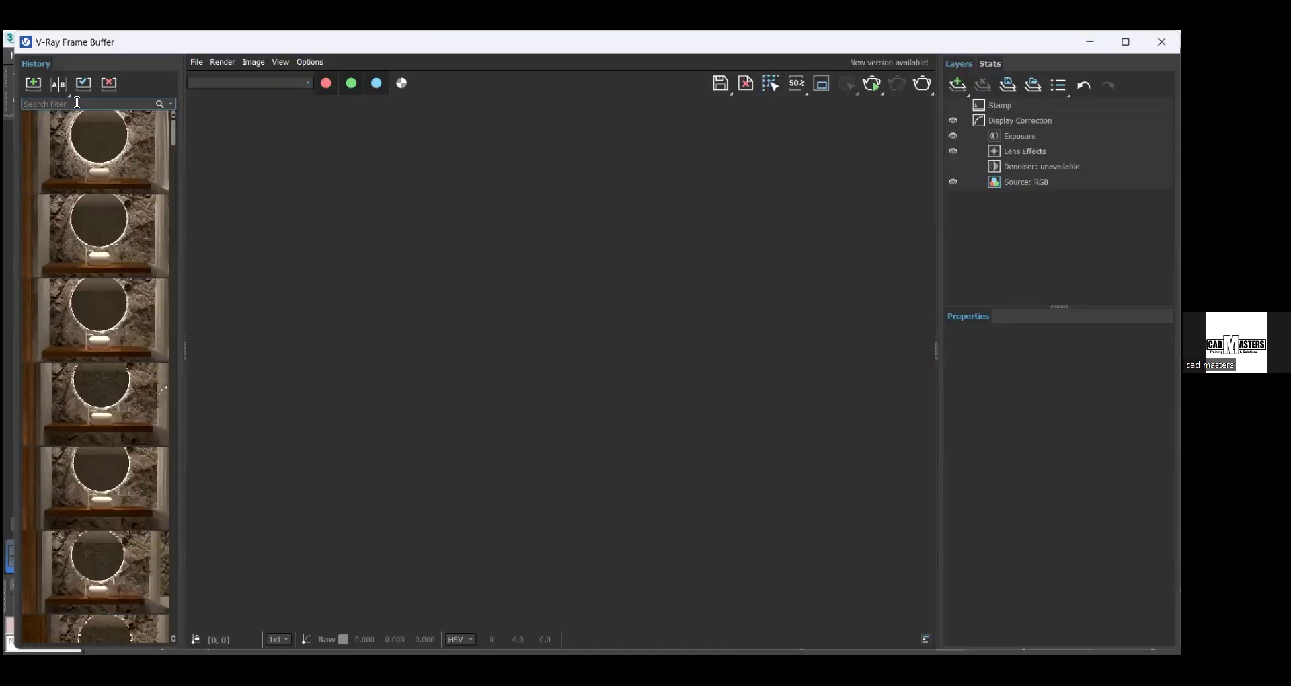
pyautogui.doubleClick(119, 147)
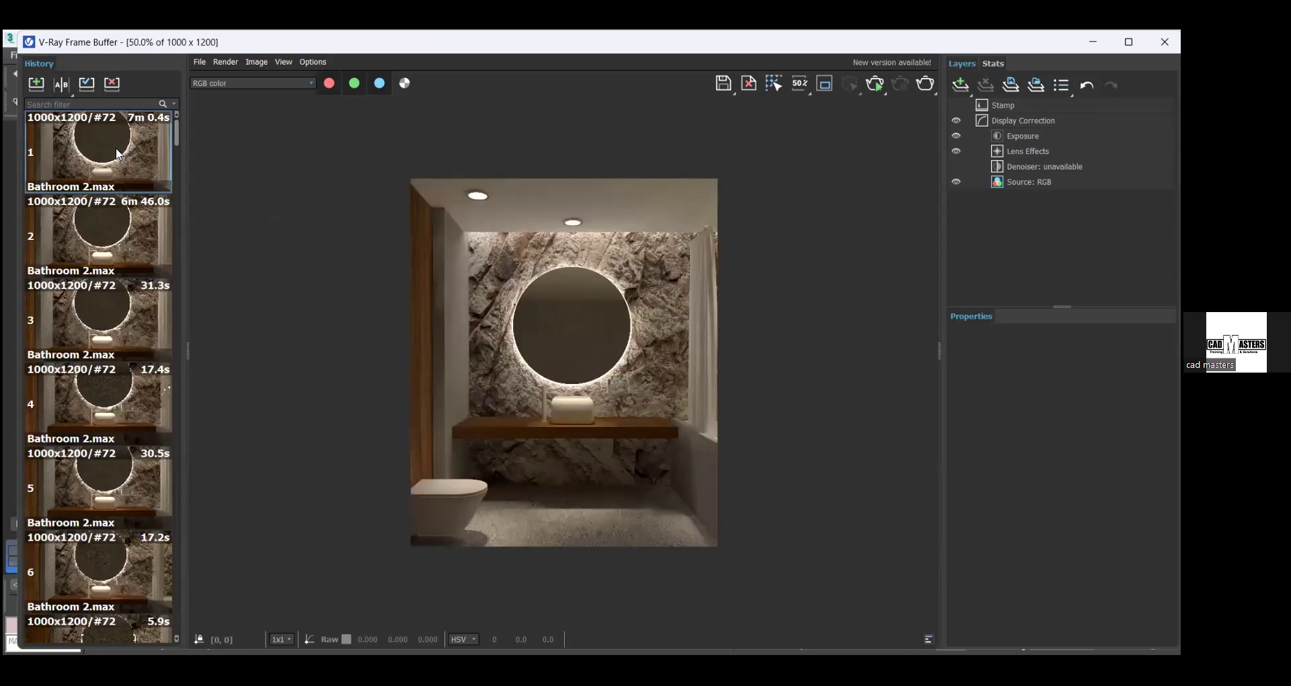
pyautogui.click(825, 84)
pyautogui.moveTo(501, 264); pyautogui.dragTo(521, 303)
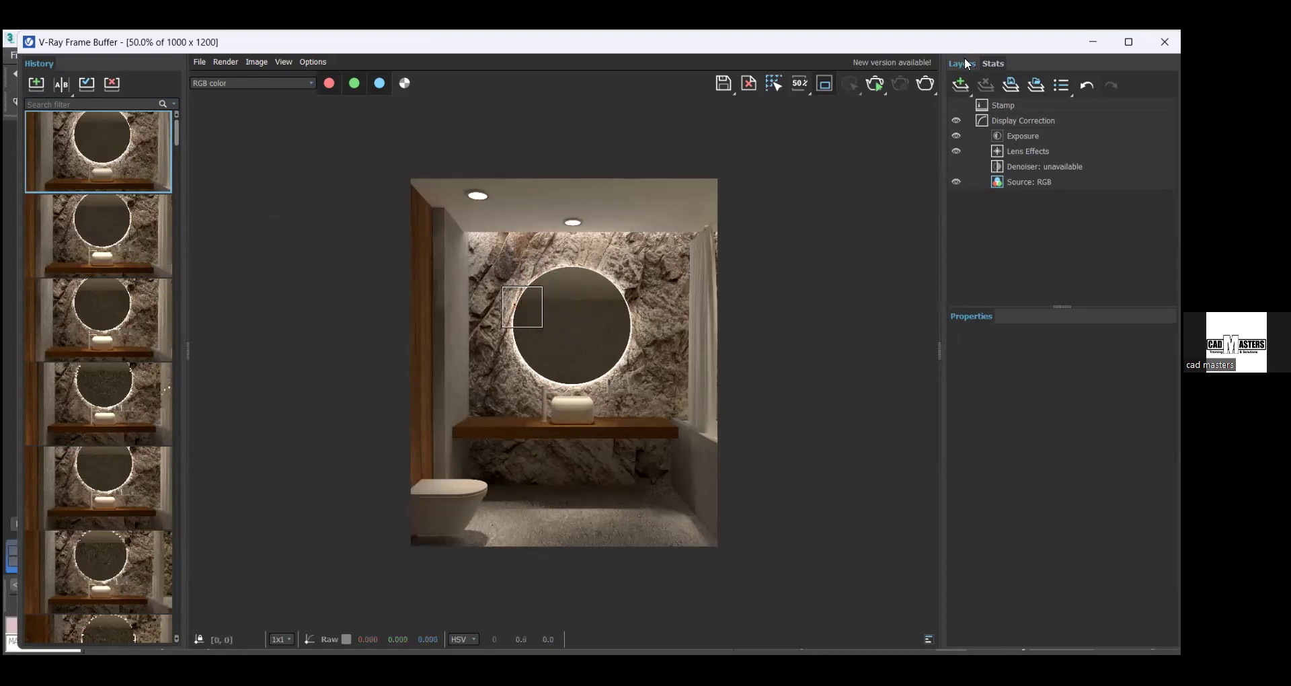
# Step: Try to render the mirror-edge region at 3333 x 4000, inspect it at different zoom levels and close the frame buffer
pyautogui.click(928, 84)
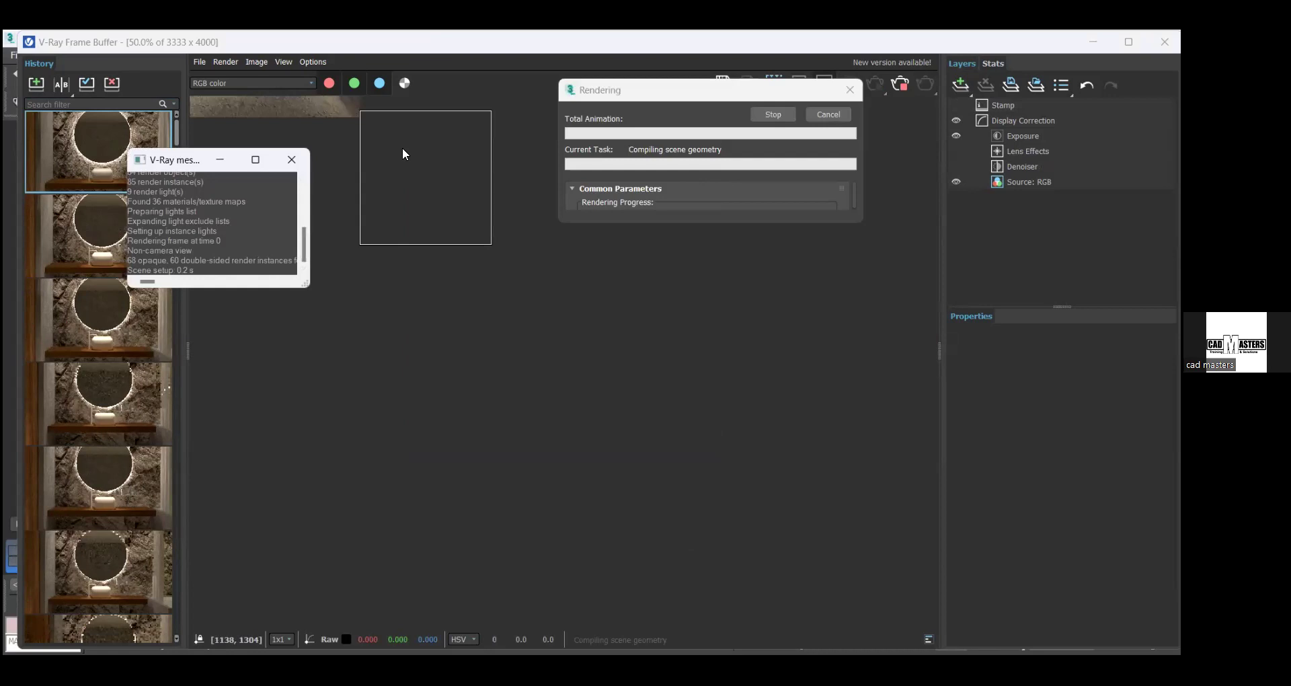
pyautogui.scroll(1, 402, 148)
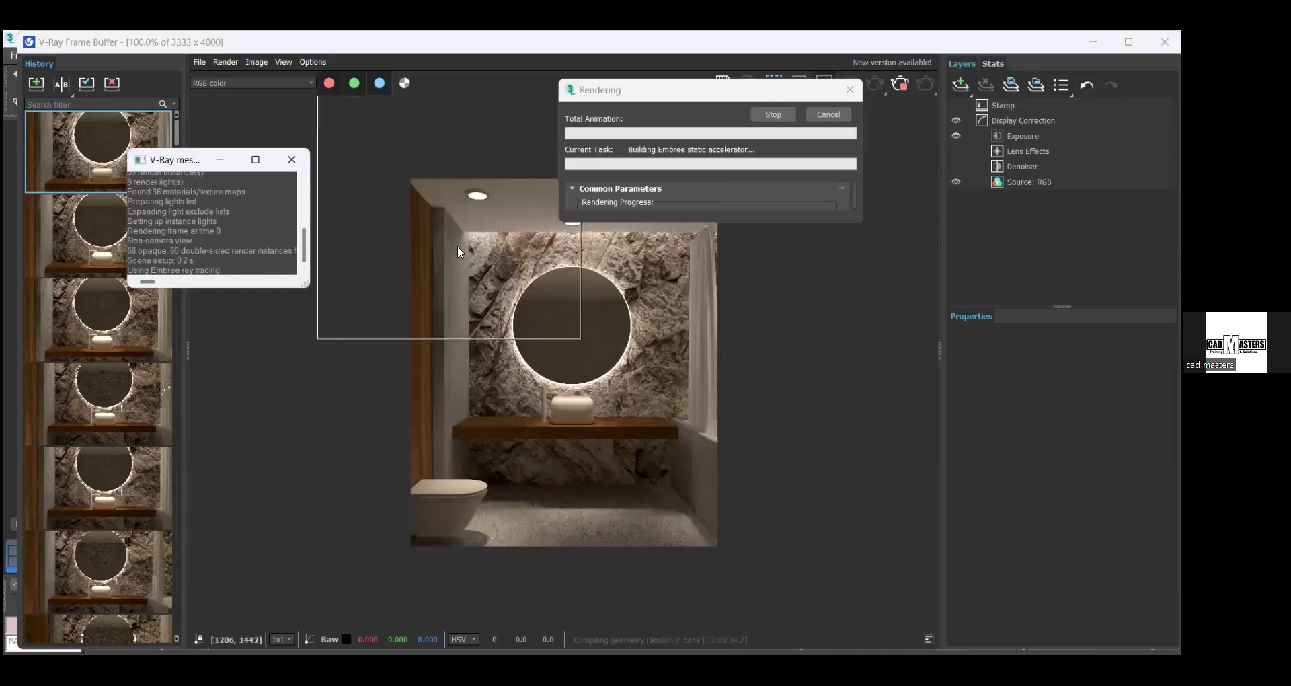
pyautogui.scroll(1, 521, 295)
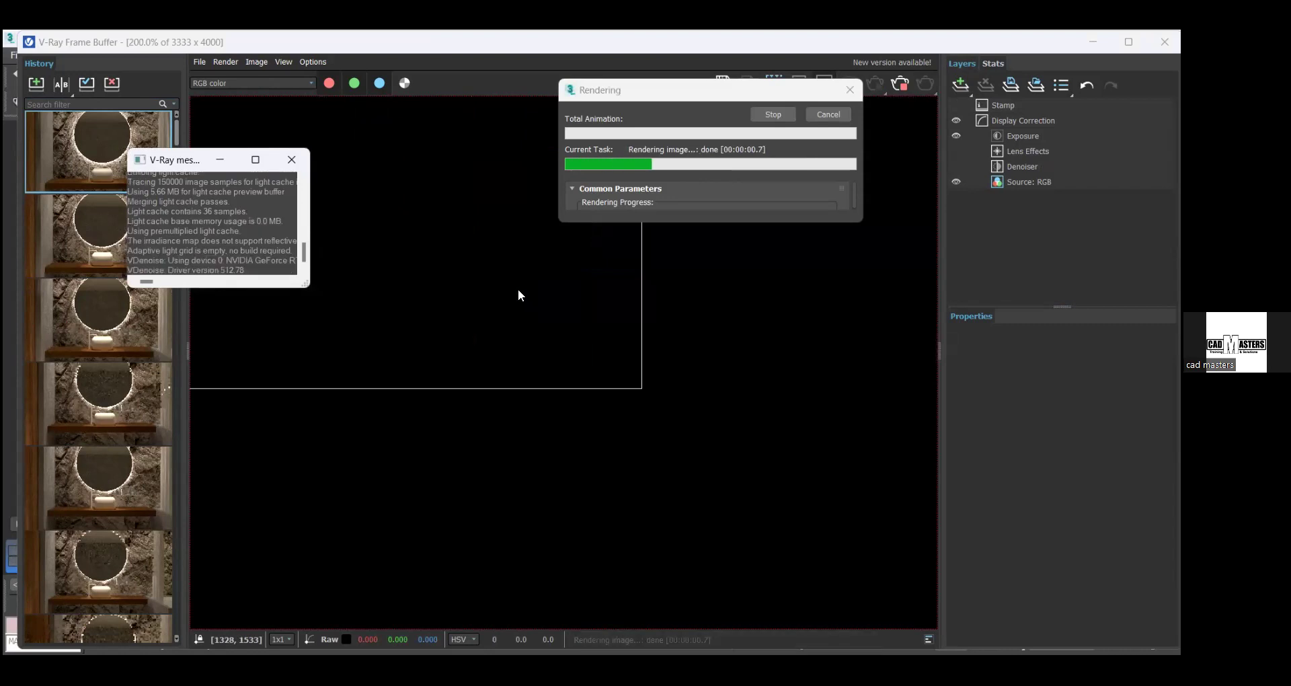
pyautogui.scroll(-2, 518, 294)
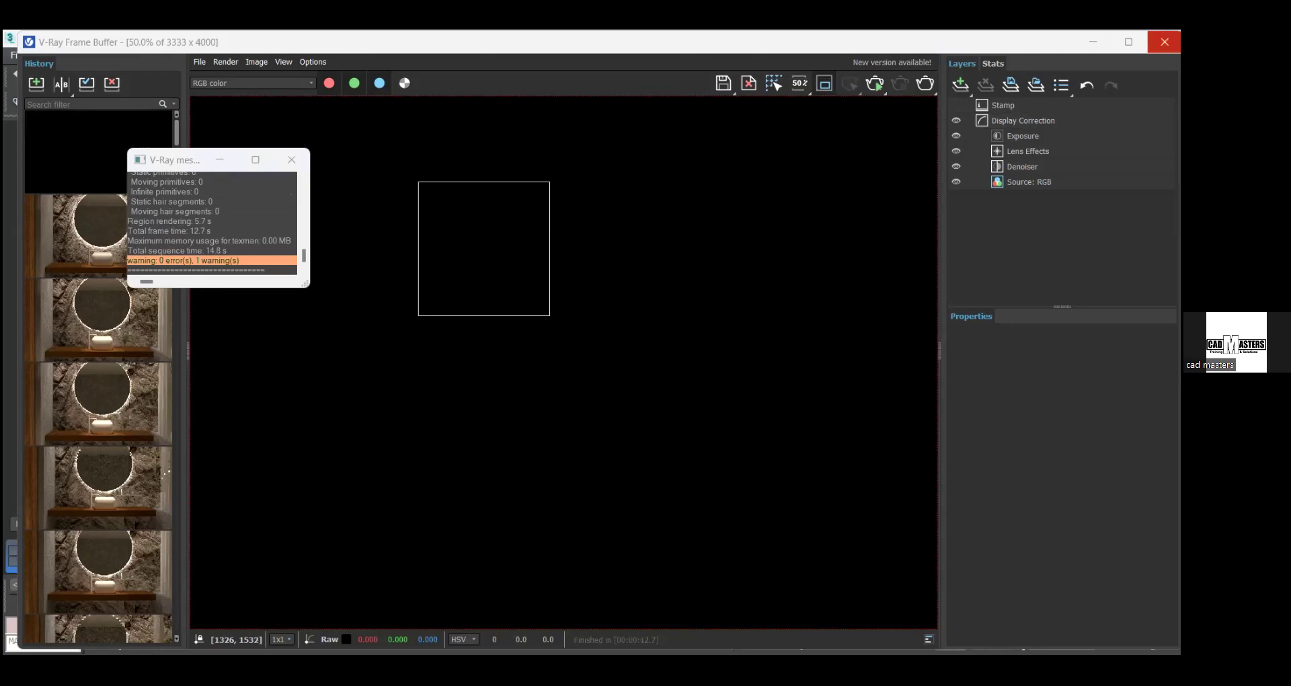
pyautogui.click(1164, 41)
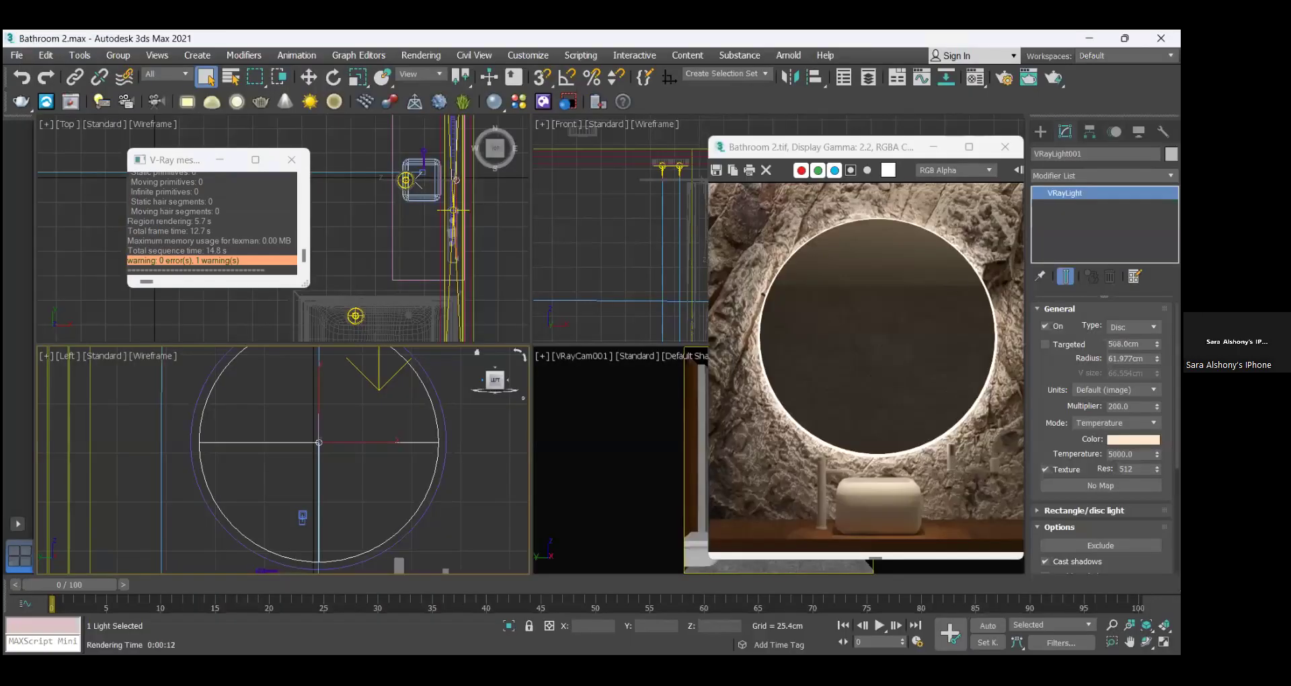
# Step: Activate the VRayCam001 viewport, render the mirror-edge region from it and close the frame buffer during rendering
pyautogui.rightClick(663, 409)
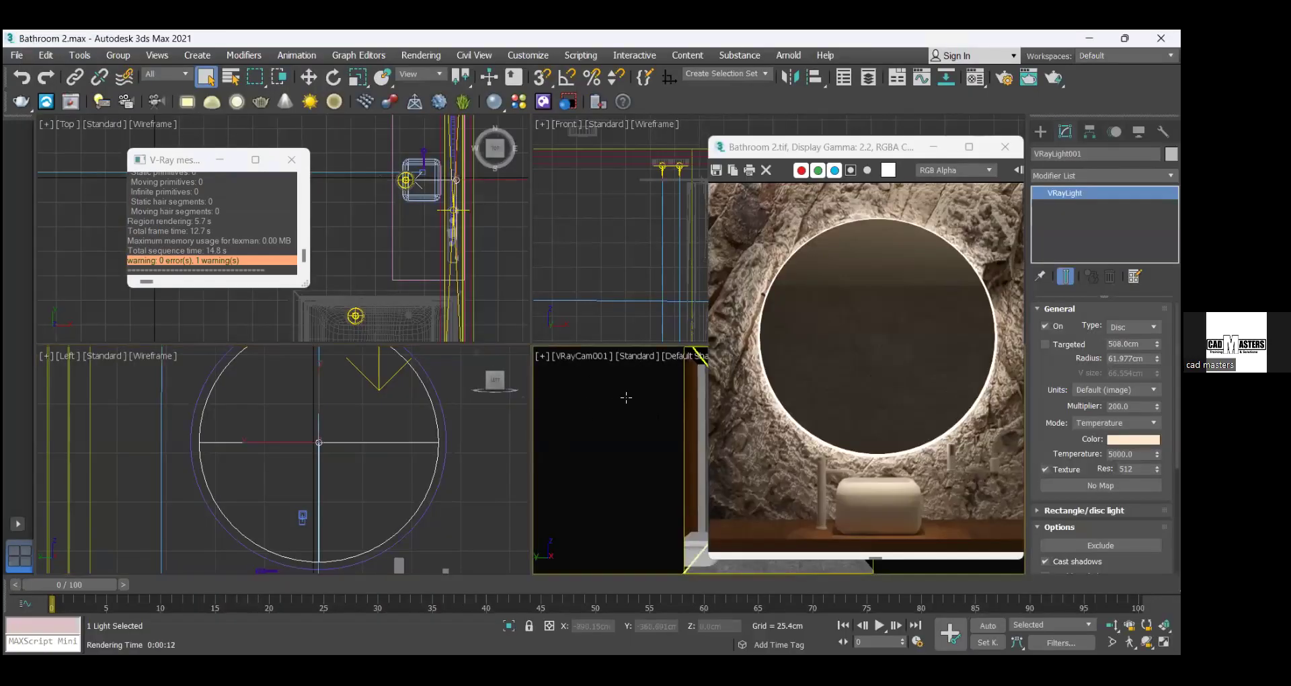
pyautogui.click(1053, 79)
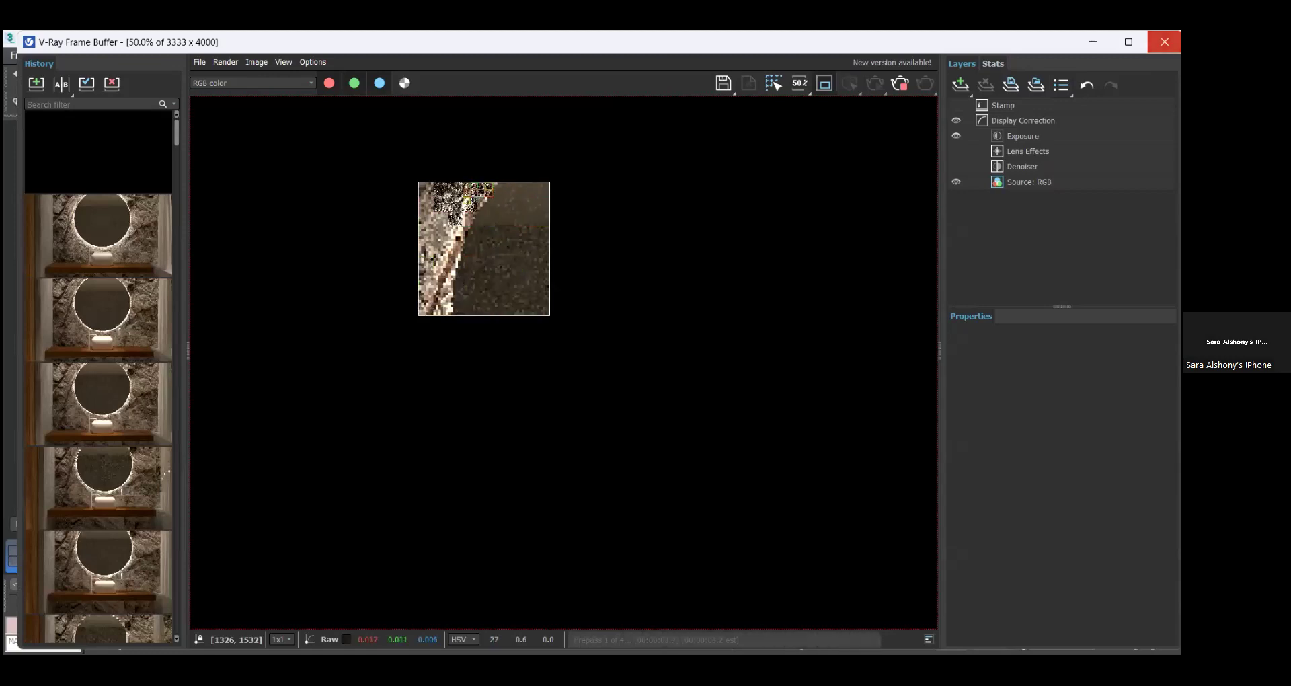
pyautogui.click(1164, 42)
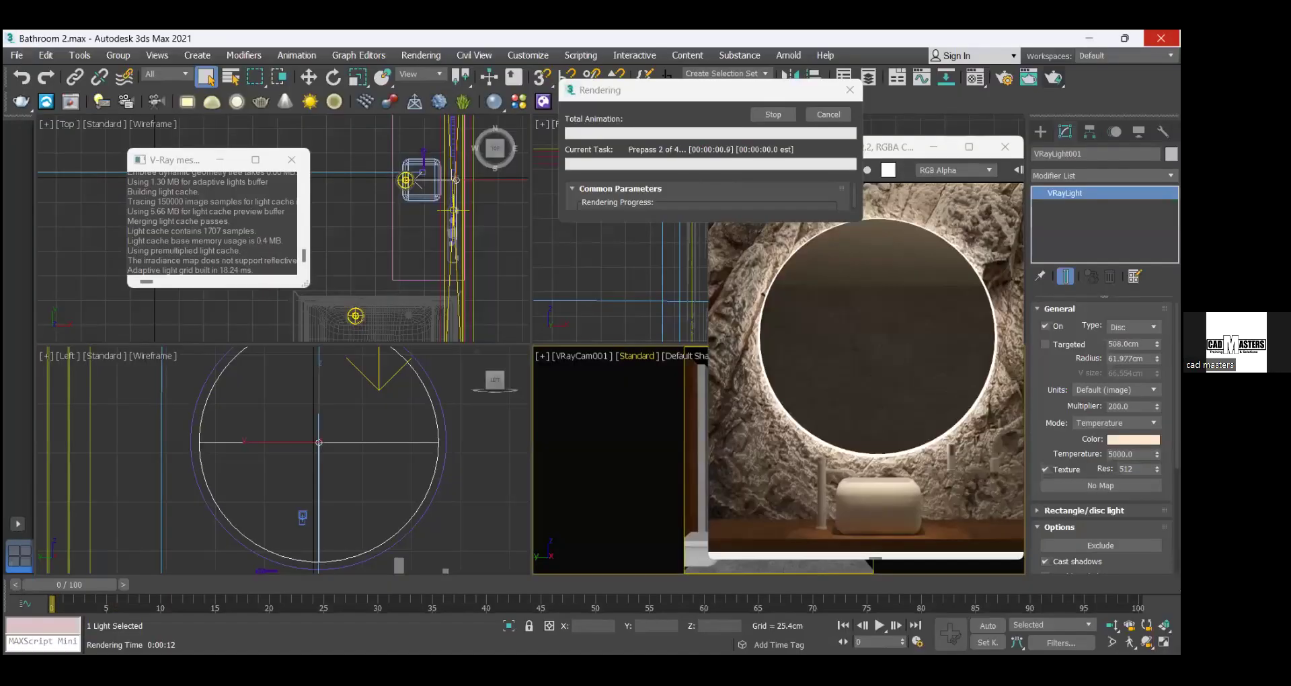
# Step: Lock the view to render to Quad 4 - VRayCam001 and render the mirror-edge region with the Front viewport active
pyautogui.click(831, 114)
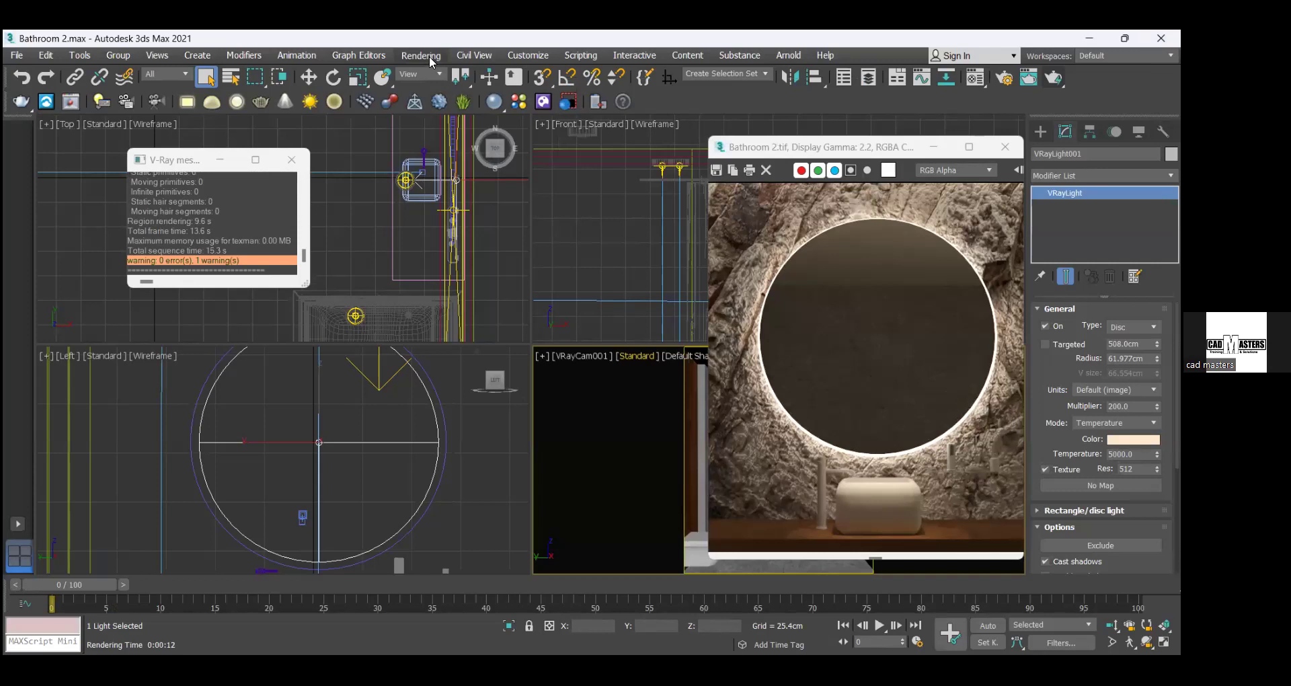
pyautogui.click(429, 59)
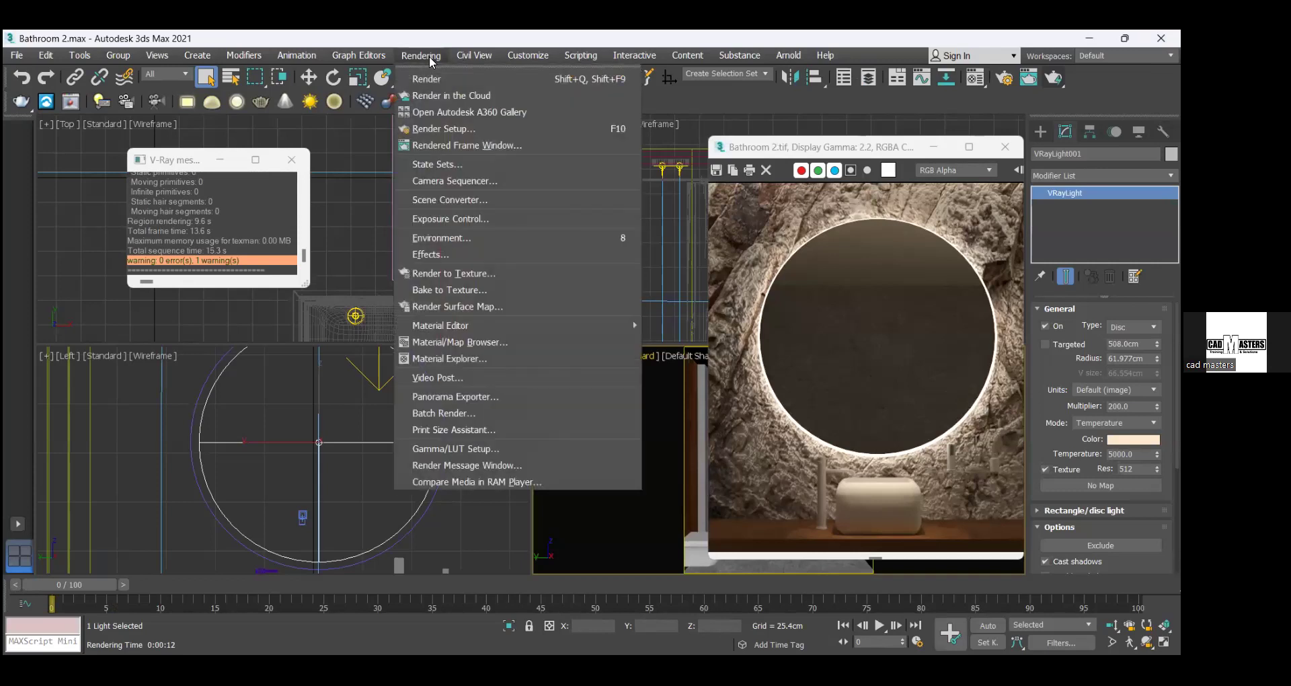
pyautogui.click(455, 130)
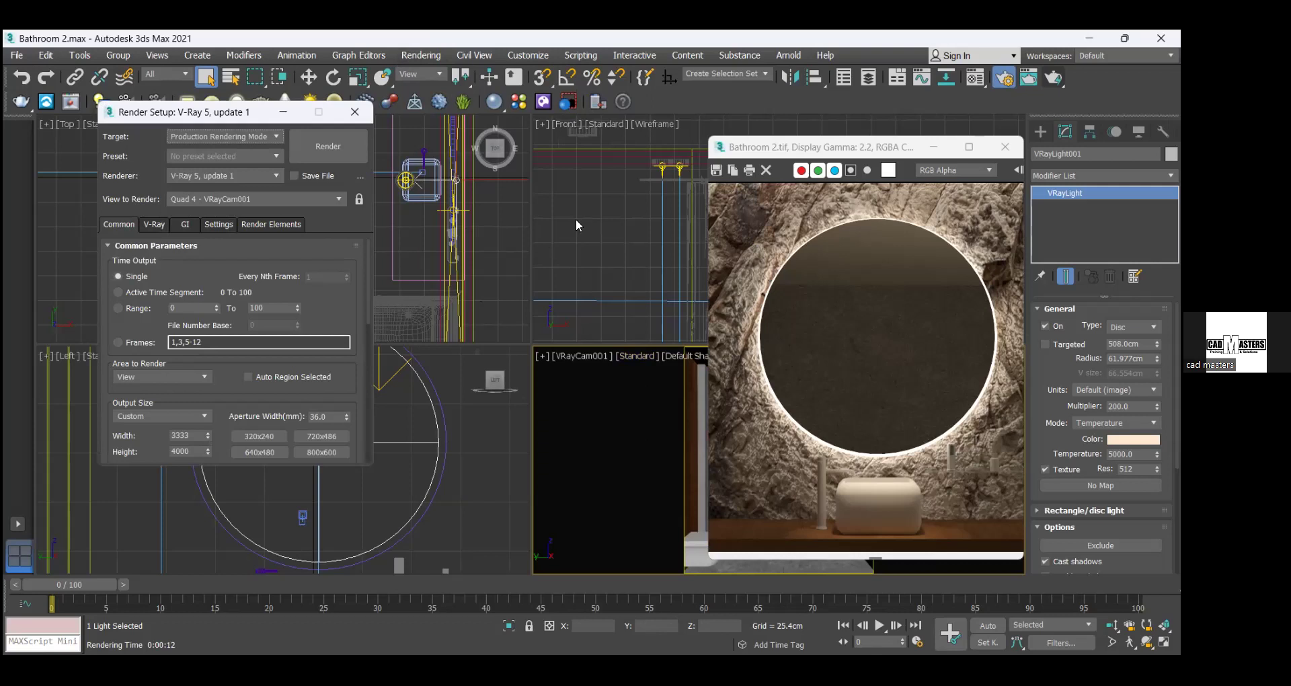
pyautogui.click(359, 199)
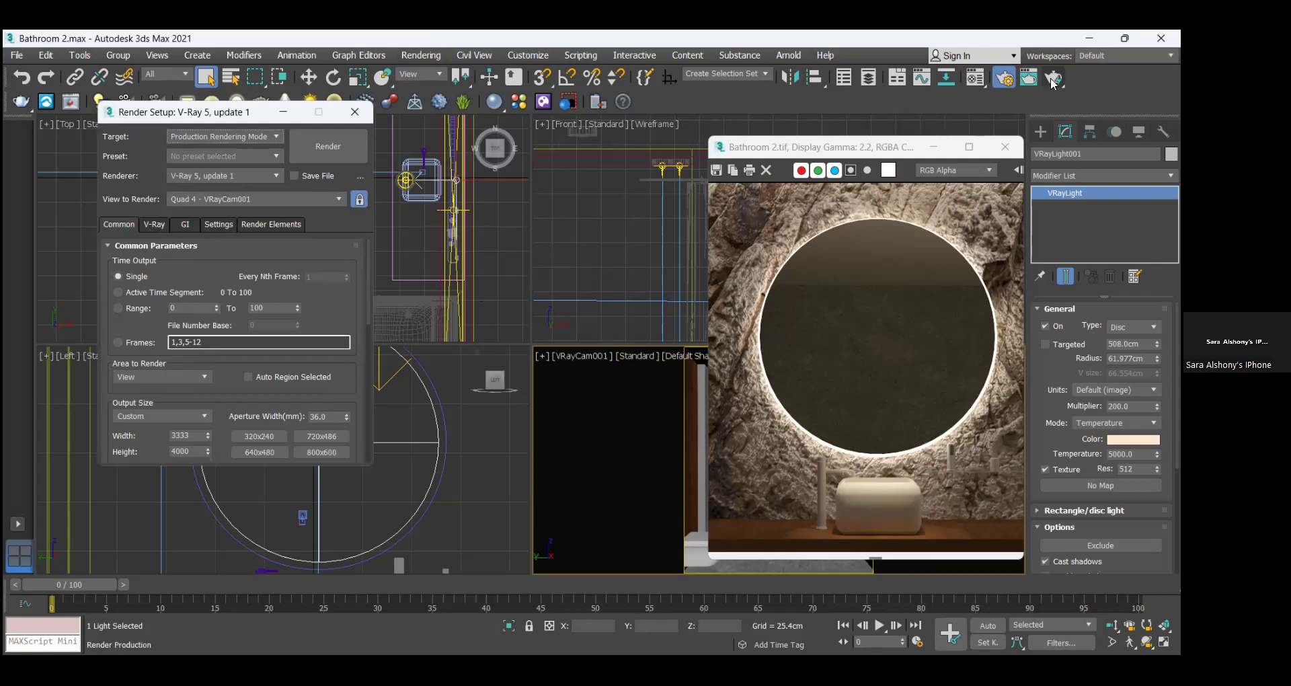
pyautogui.click(587, 232)
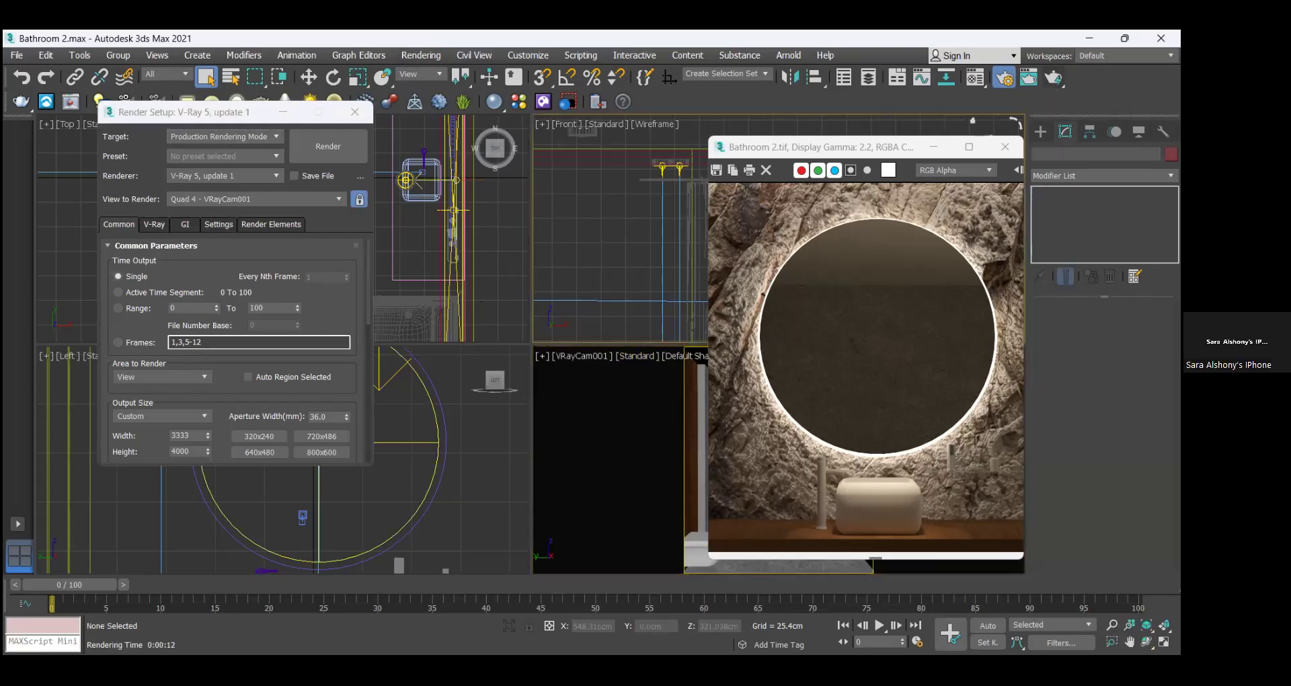
pyautogui.hotkey('shift', 'q')
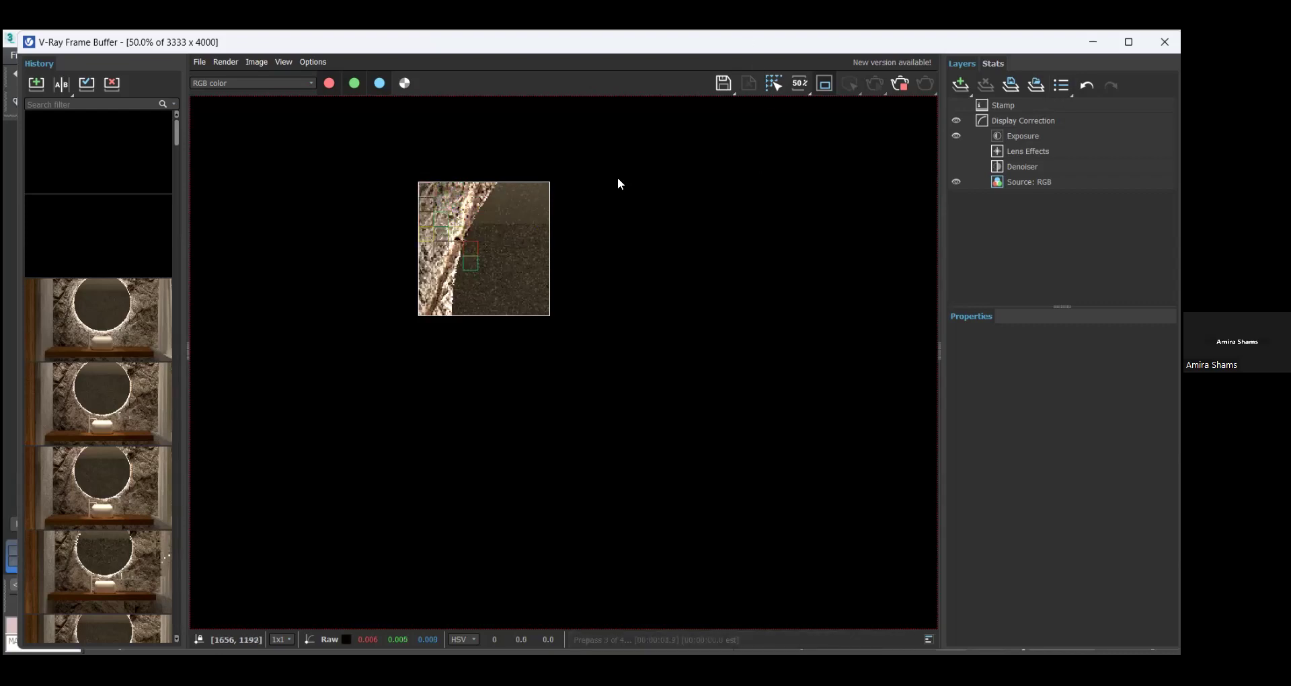
pyautogui.scroll(1, 480, 247)
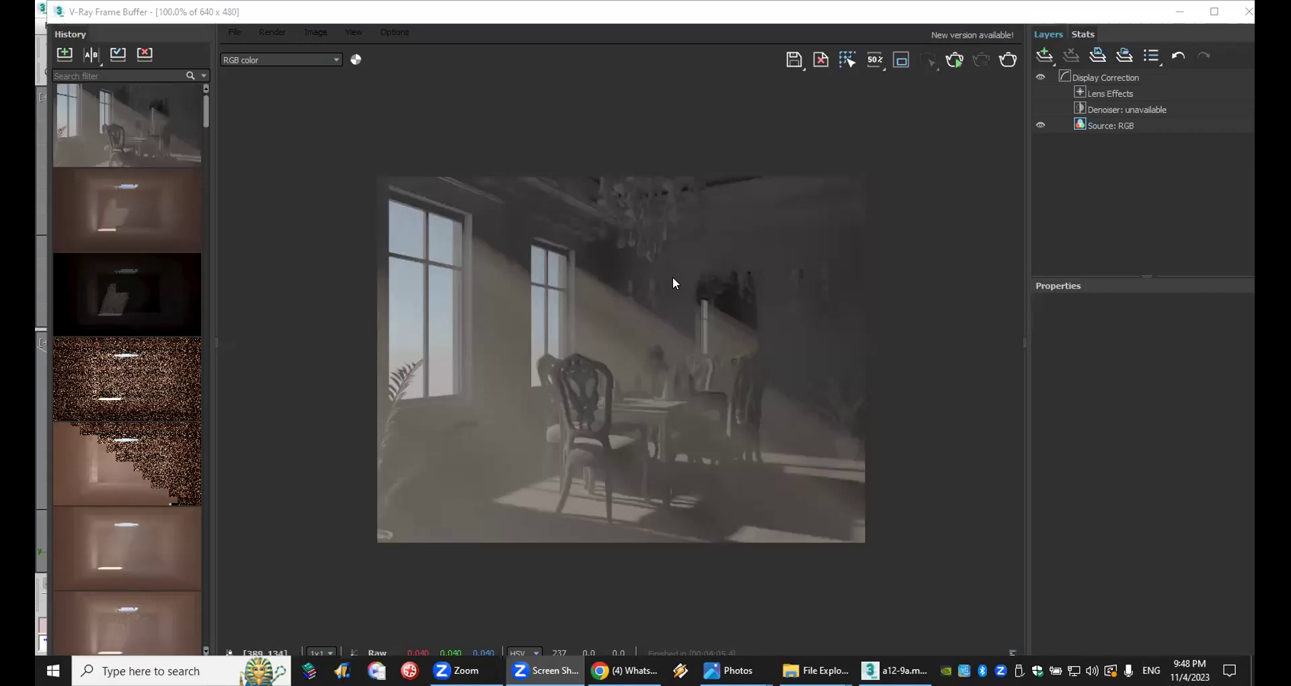
# Step: Load the sixth 800x600 render of 0000000000.max from the frame buffer history, inspect it up close and close the frame buffer
pyautogui.scroll(1, 645, 304)
pyautogui.scroll(-1, 645, 305)
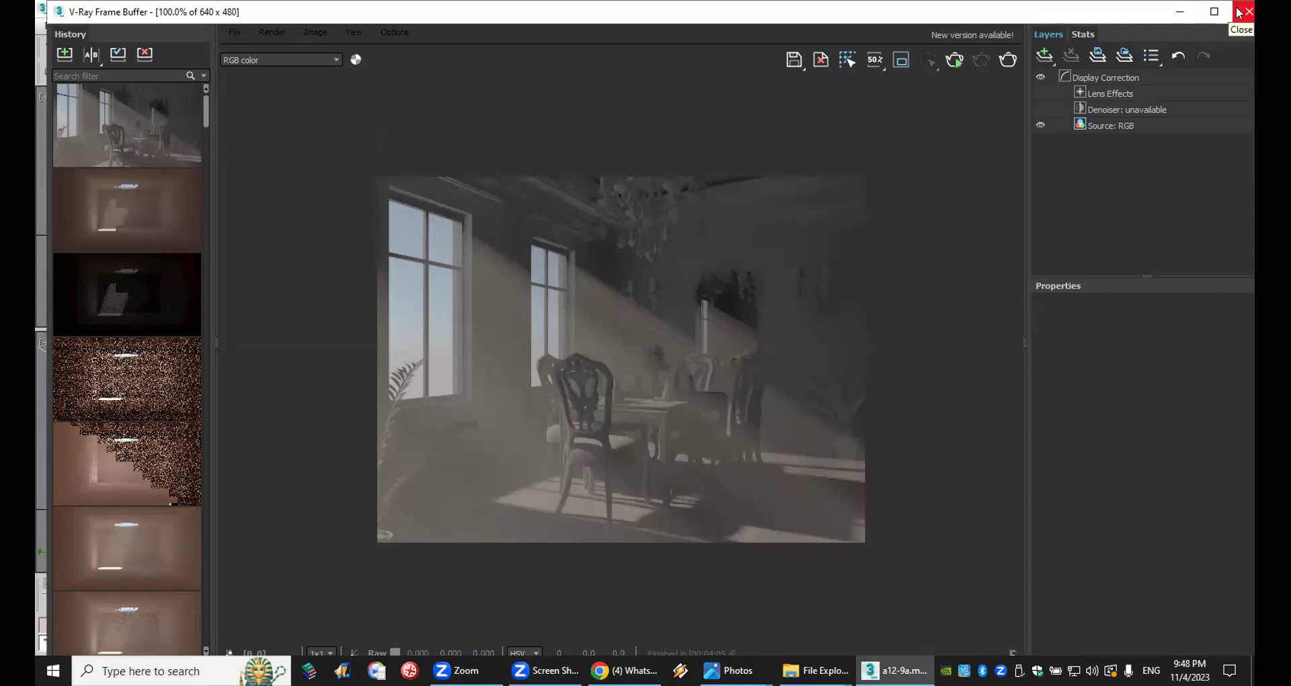
pyautogui.moveTo(77, 482)
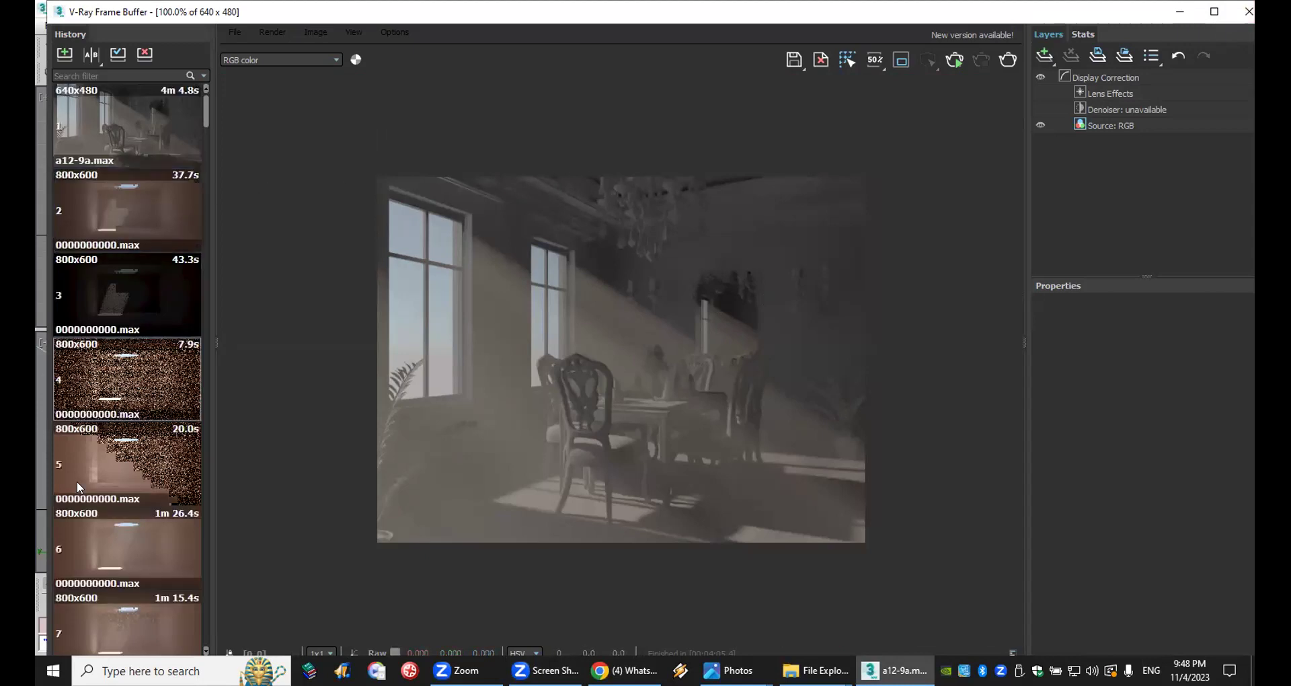
pyautogui.doubleClick(132, 550)
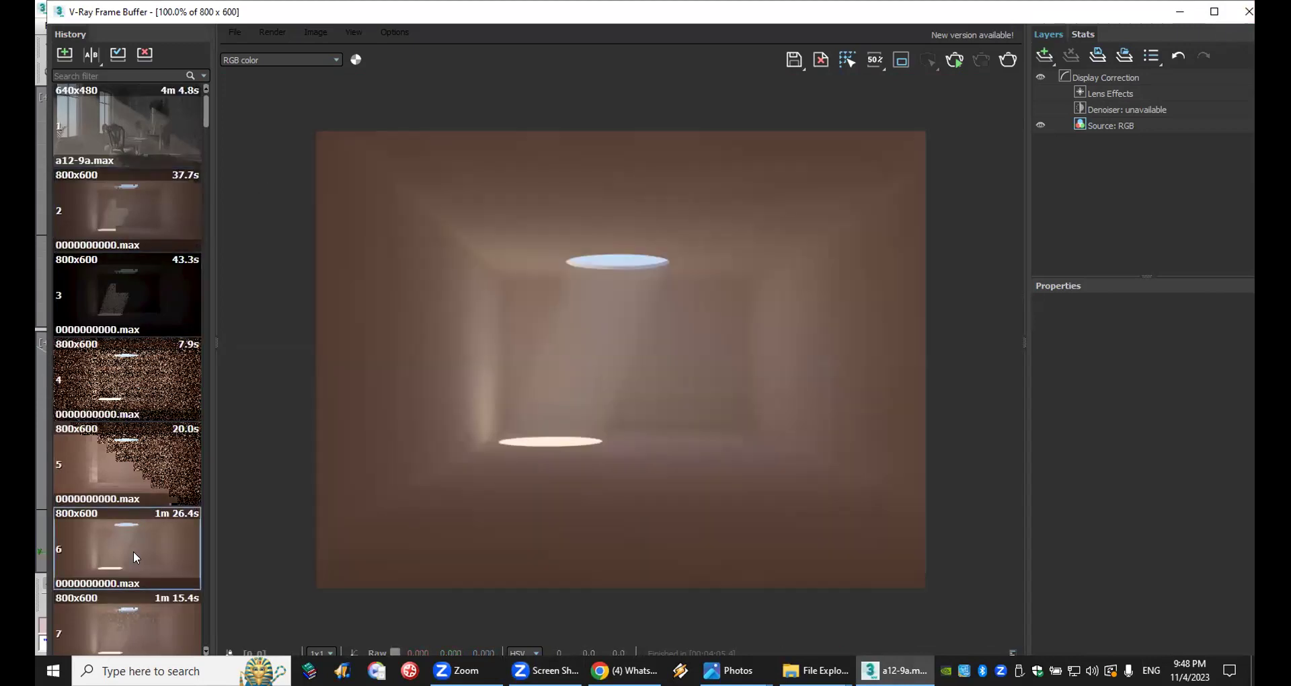
pyautogui.scroll(1, 571, 313)
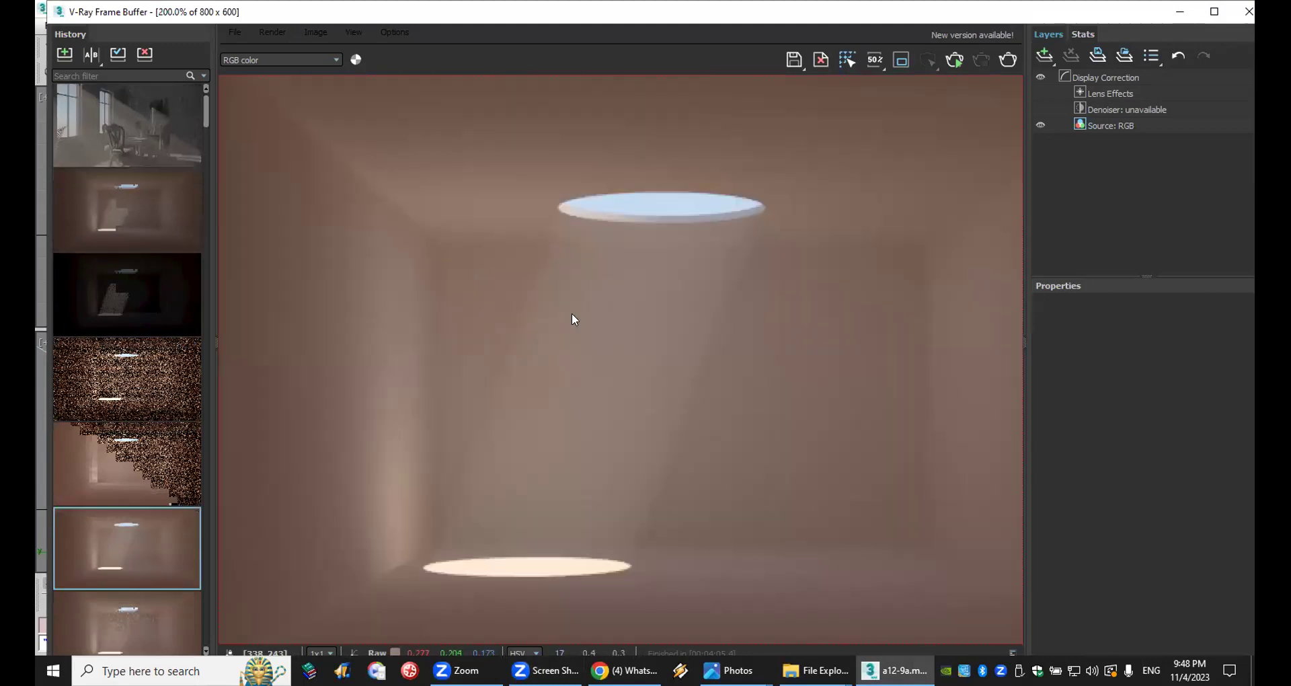
pyautogui.scroll(-1, 571, 312)
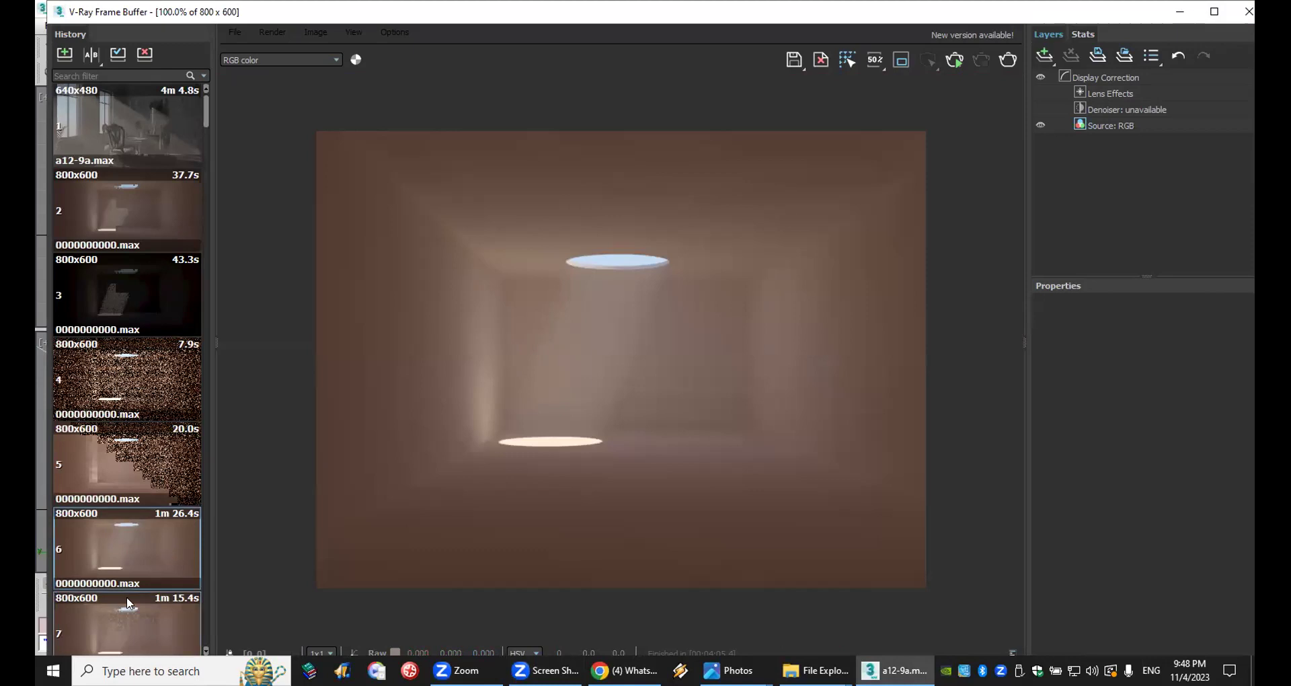
pyautogui.click(1248, 11)
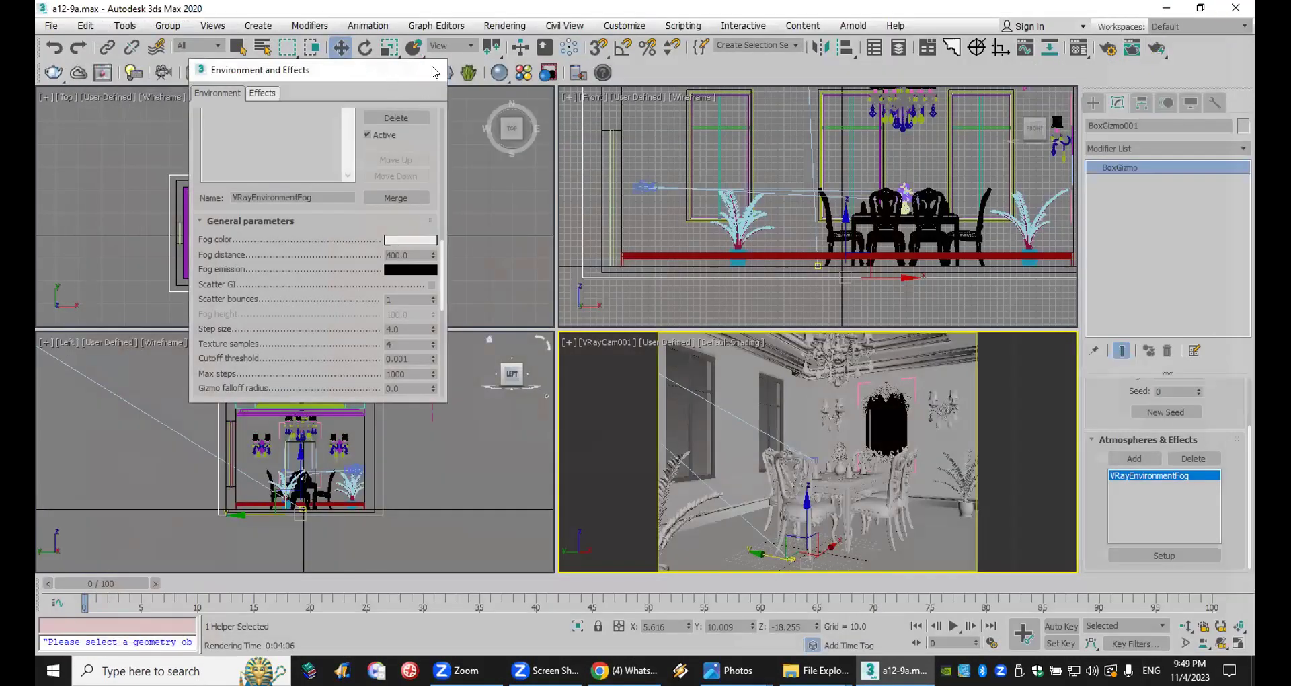
# Step: Close the Environment and Effects dialog and reset the a12-9a.max scene without saving its changes
pyautogui.click(430, 70)
pyautogui.click(479, 236)
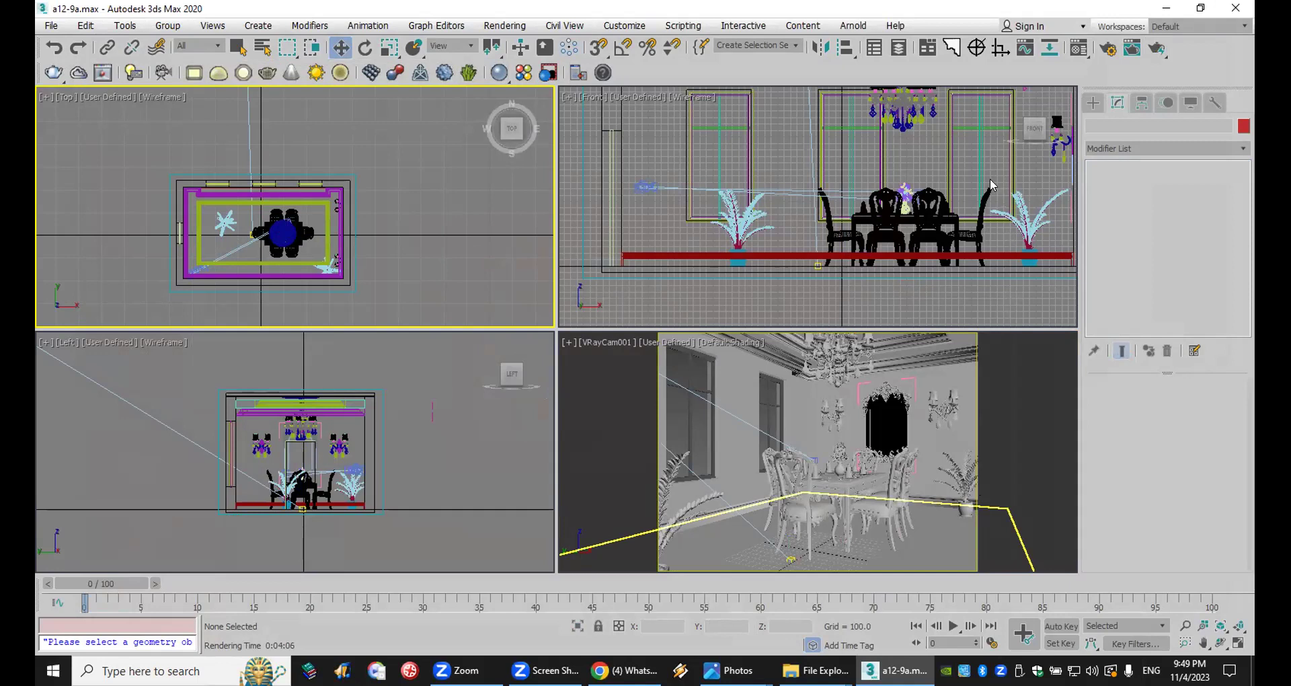
pyautogui.click(62, 27)
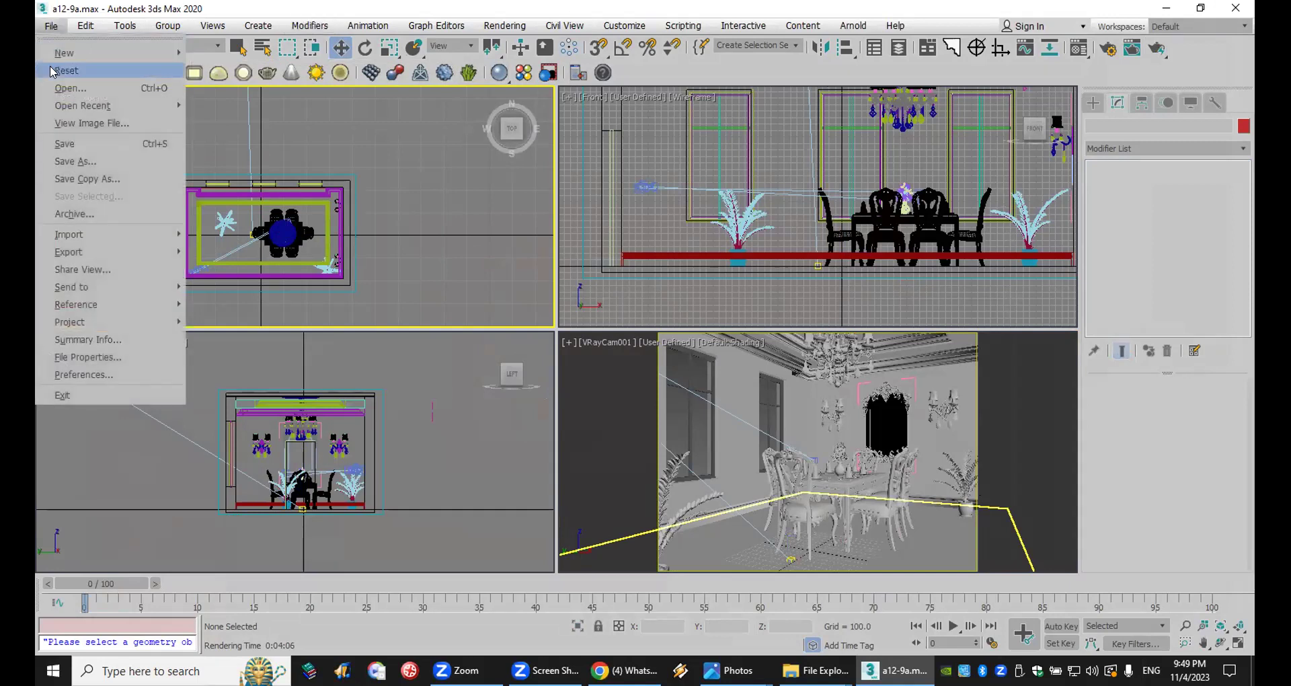
pyautogui.click(65, 70)
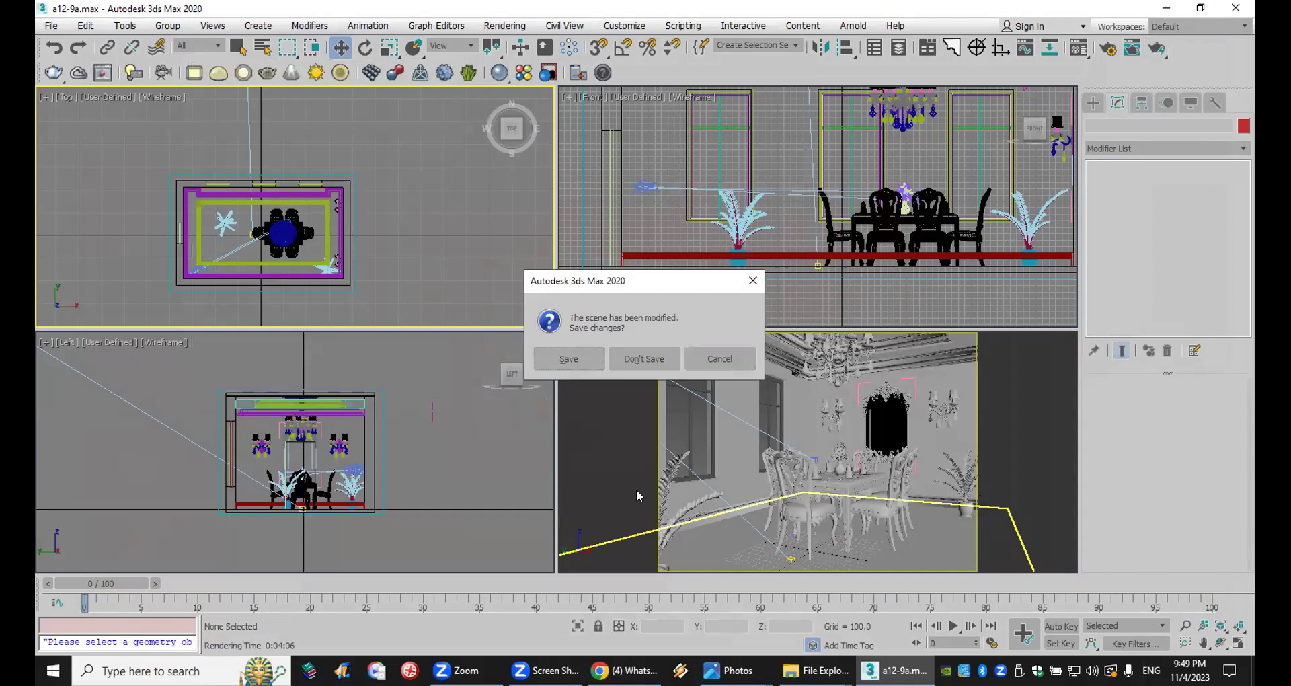
pyautogui.click(640, 358)
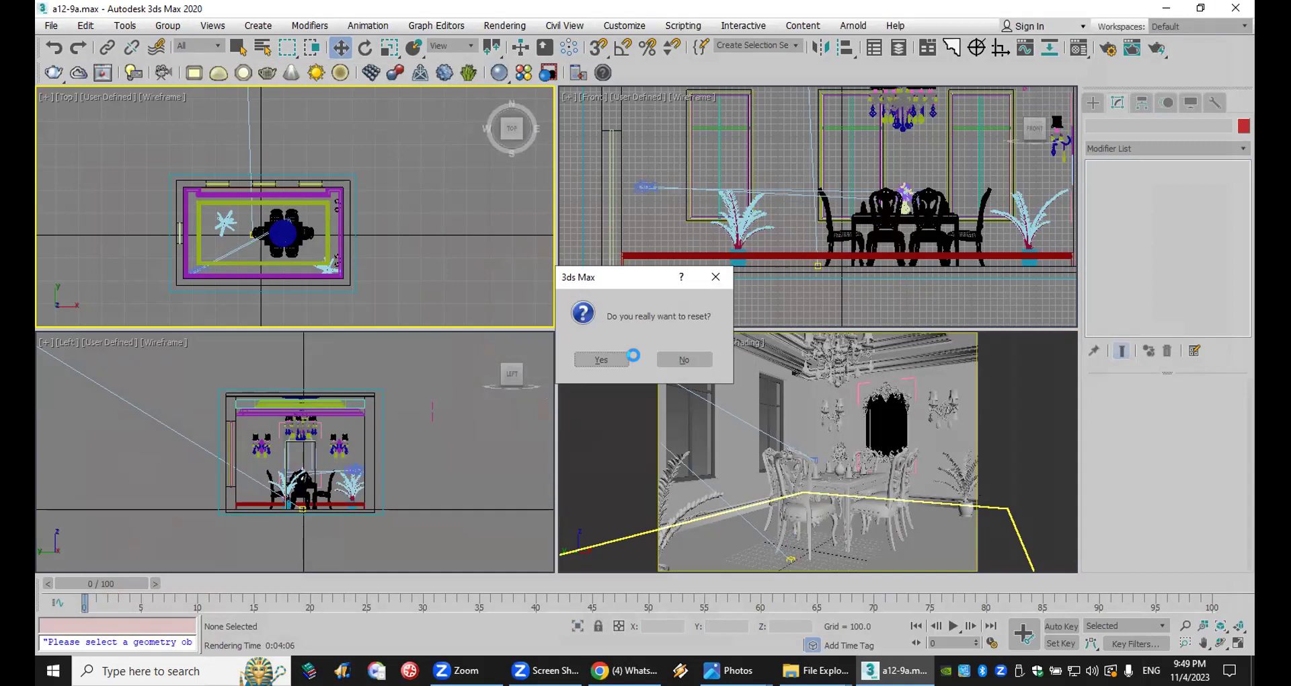
pyautogui.click(613, 364)
pyautogui.click(614, 368)
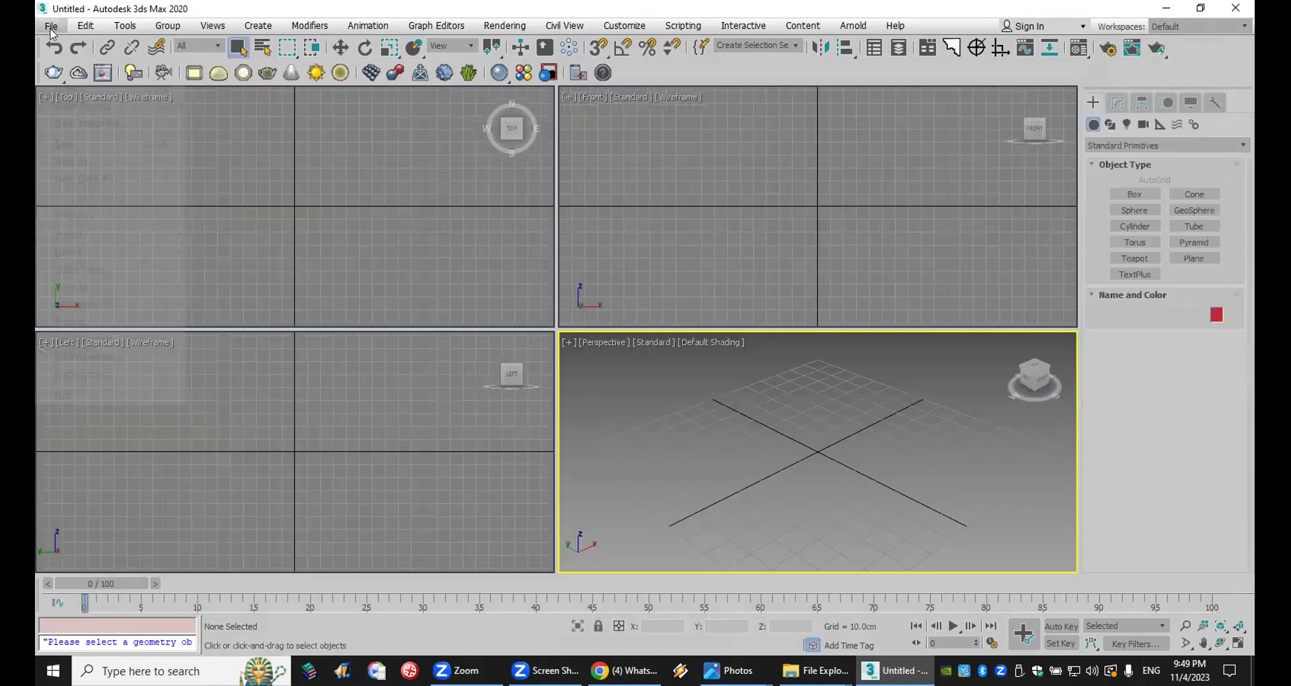
# Step: Open the scene file studio 01_2017 from the Desktop
pyautogui.click(52, 25)
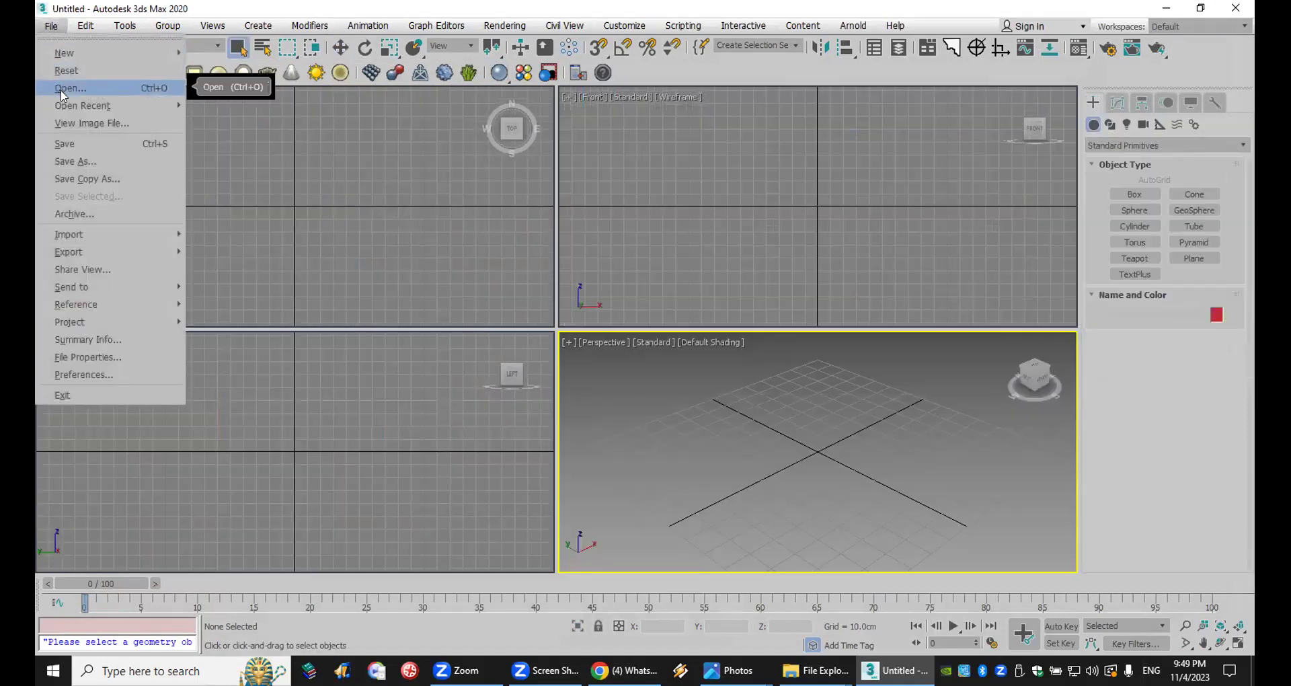
pyautogui.click(64, 92)
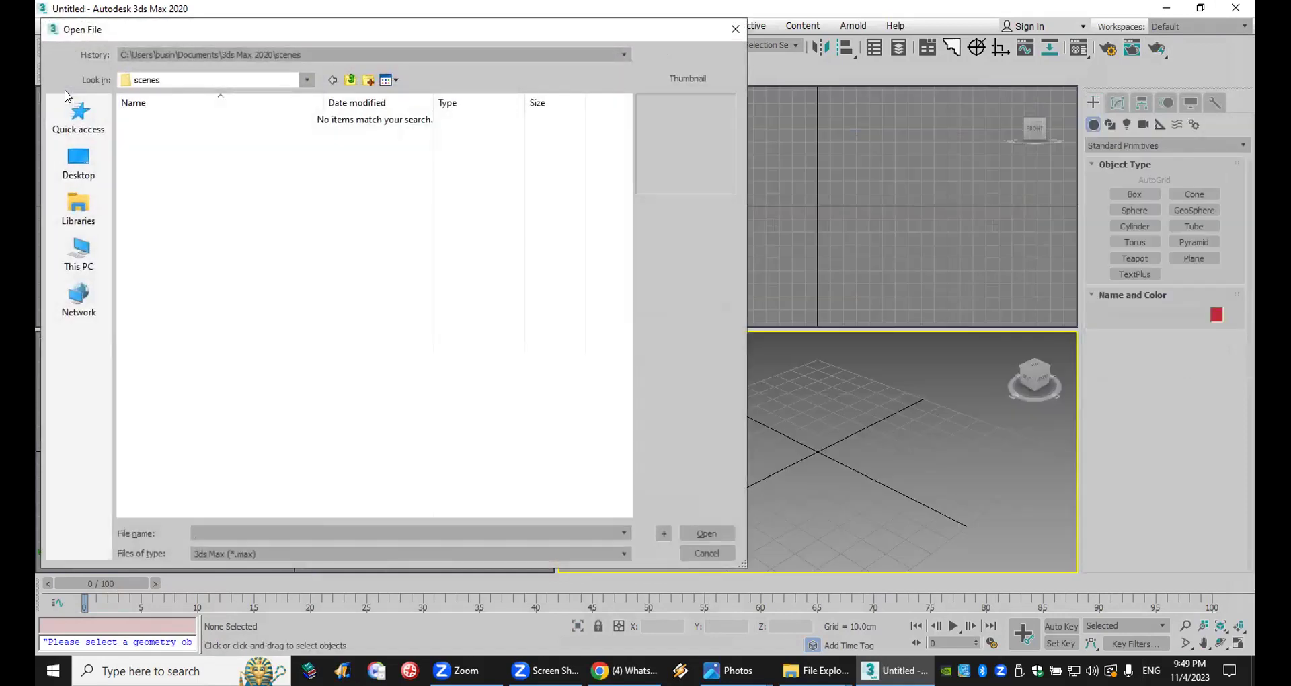
pyautogui.click(76, 172)
pyautogui.scroll(-2, 487, 467)
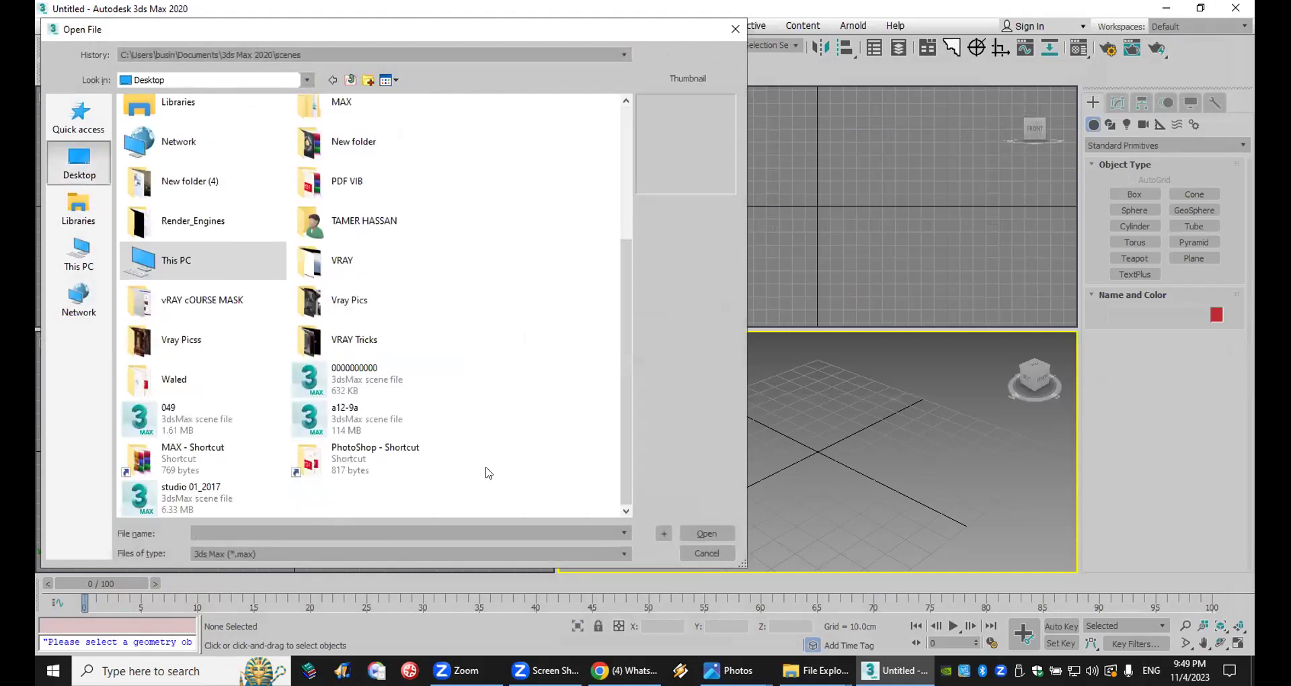
pyautogui.doubleClick(159, 499)
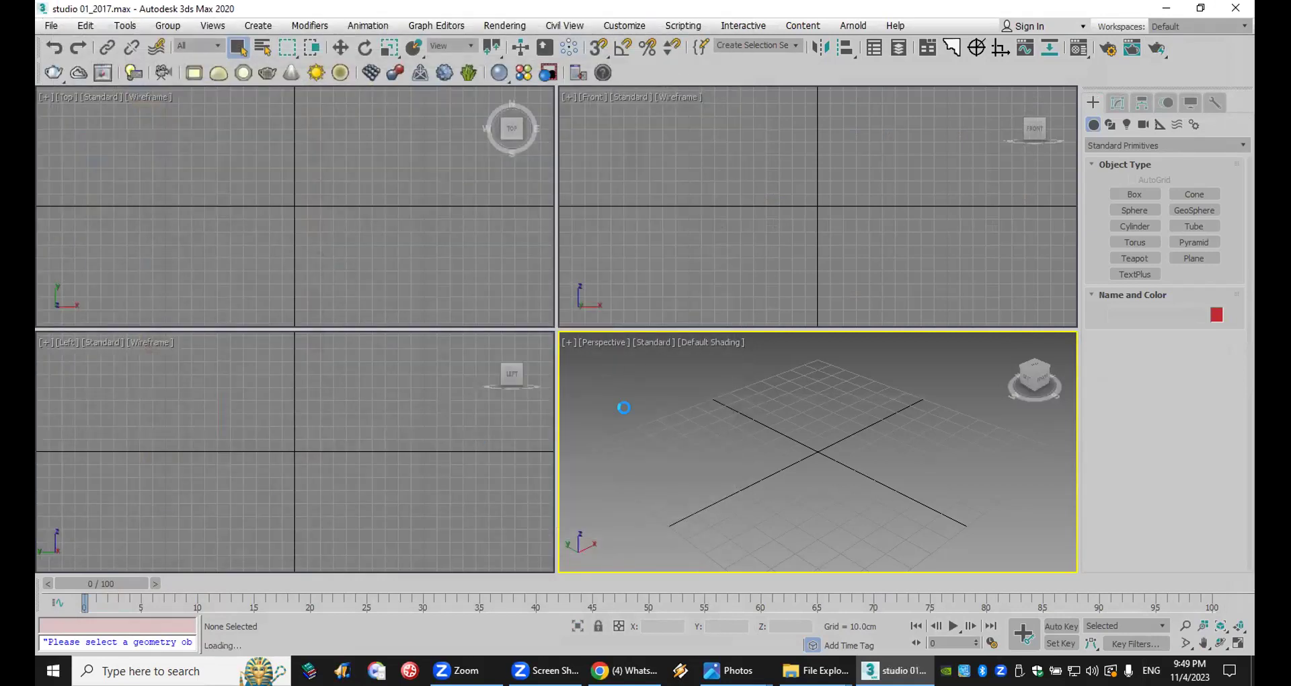
pyautogui.click(659, 405)
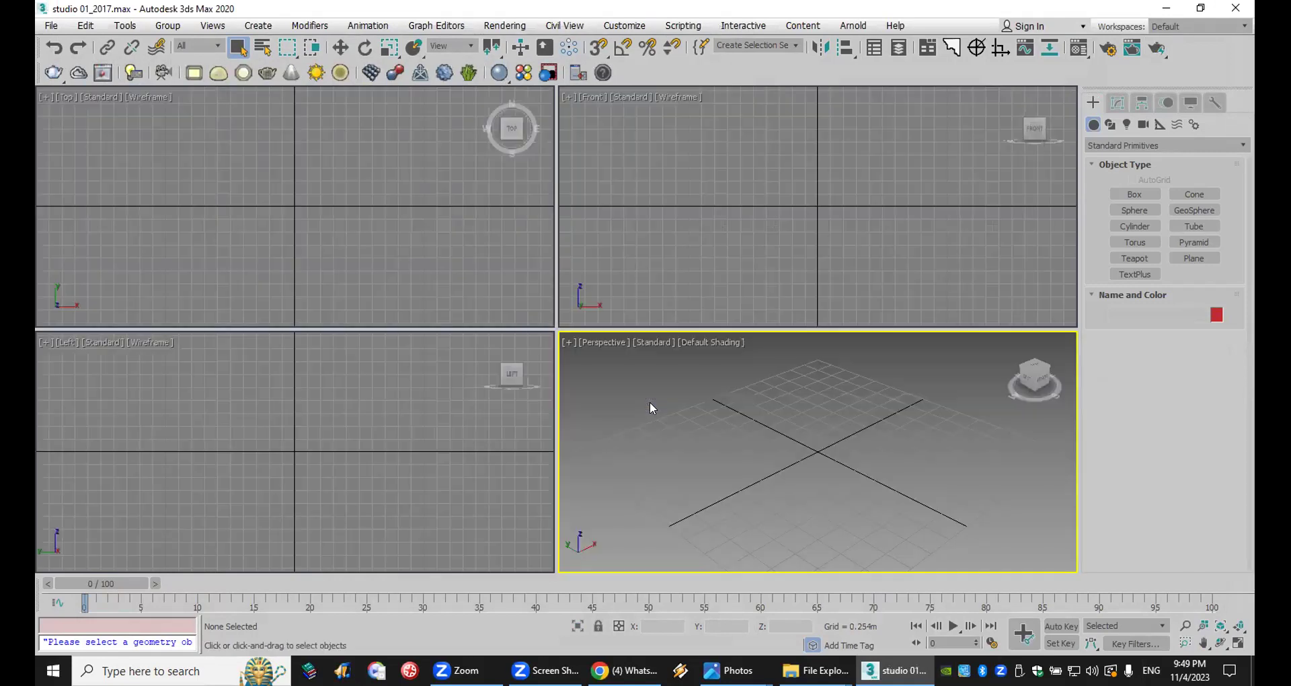
pyautogui.click(955, 134)
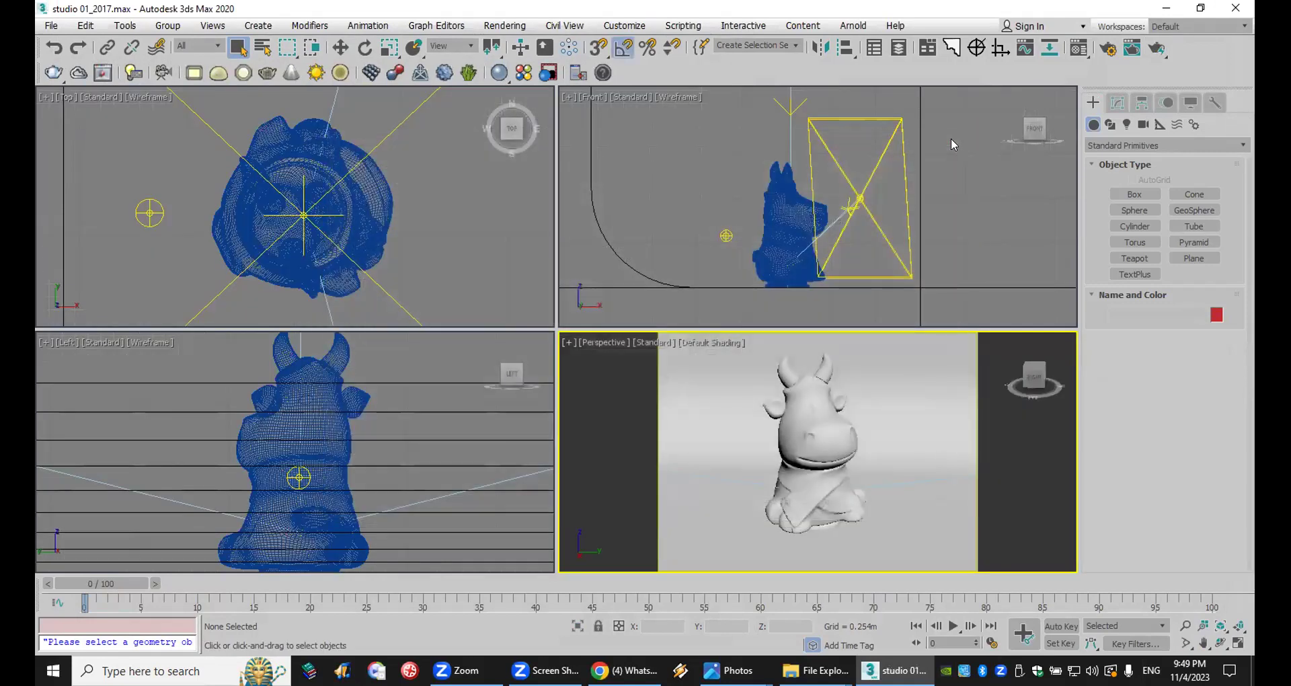
pyautogui.click(810, 409)
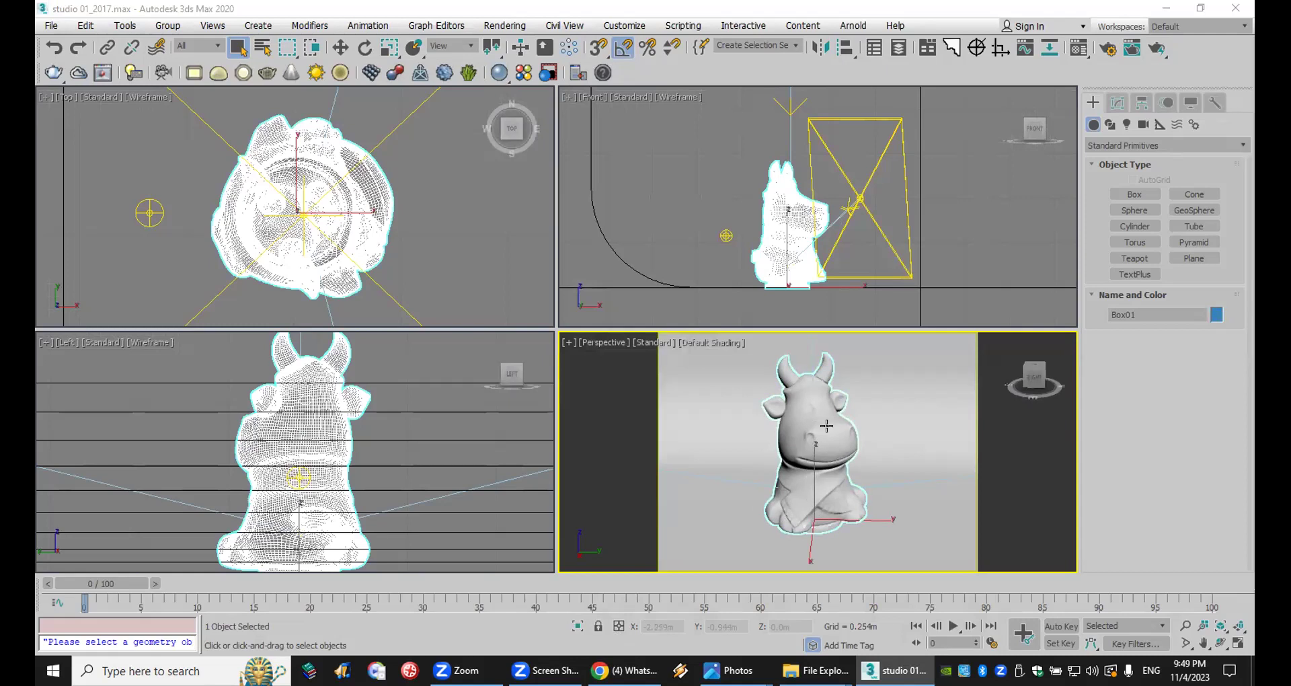
pyautogui.click(1078, 47)
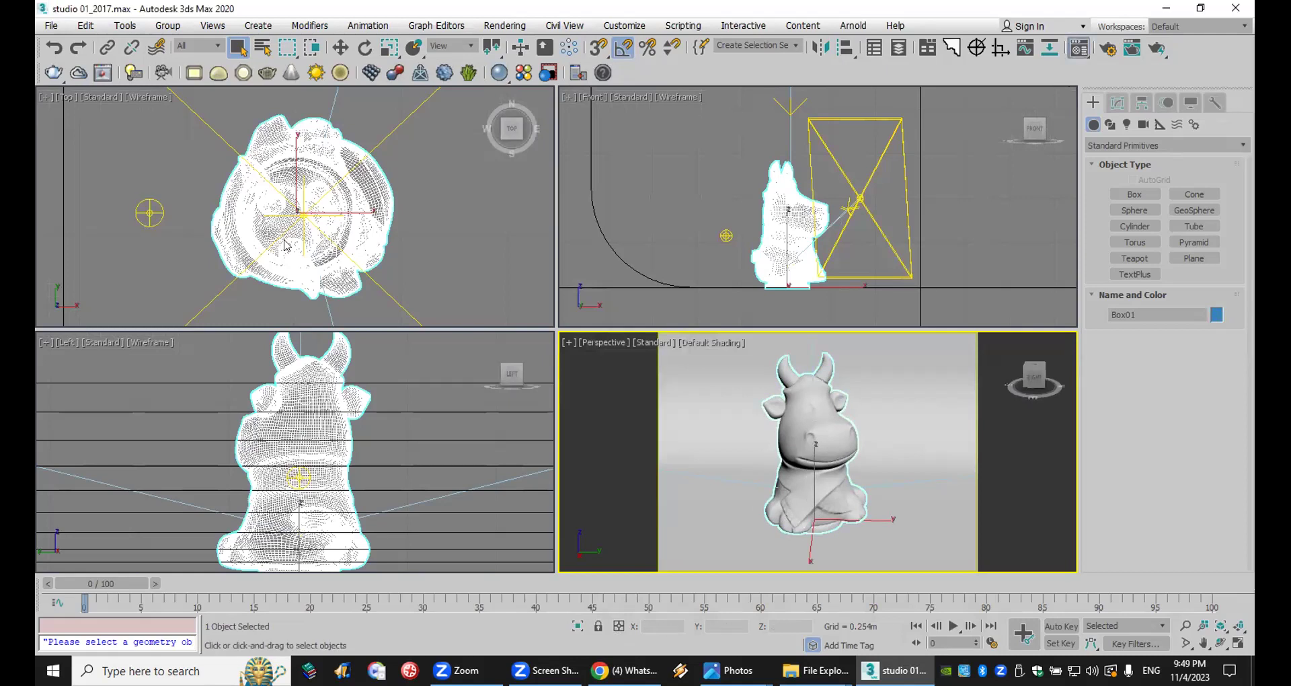
pyautogui.press('m')
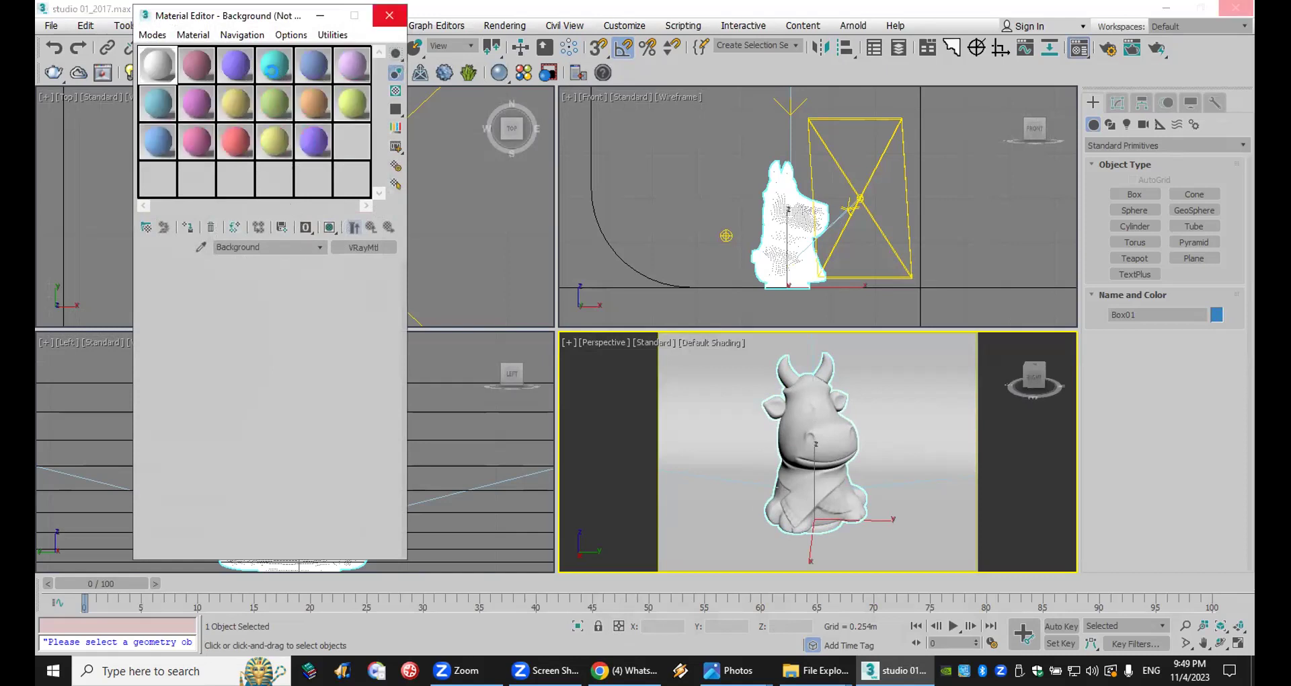
pyautogui.click(272, 65)
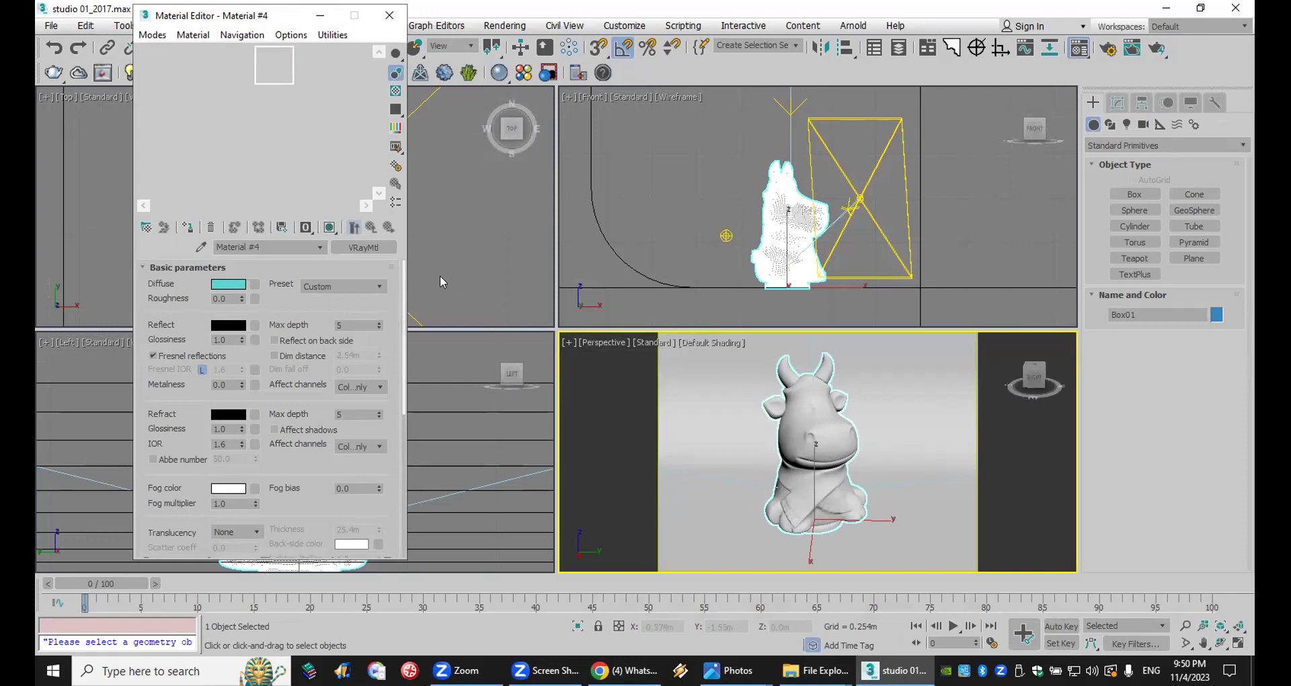
pyautogui.hotkey('ctrl', 'd')
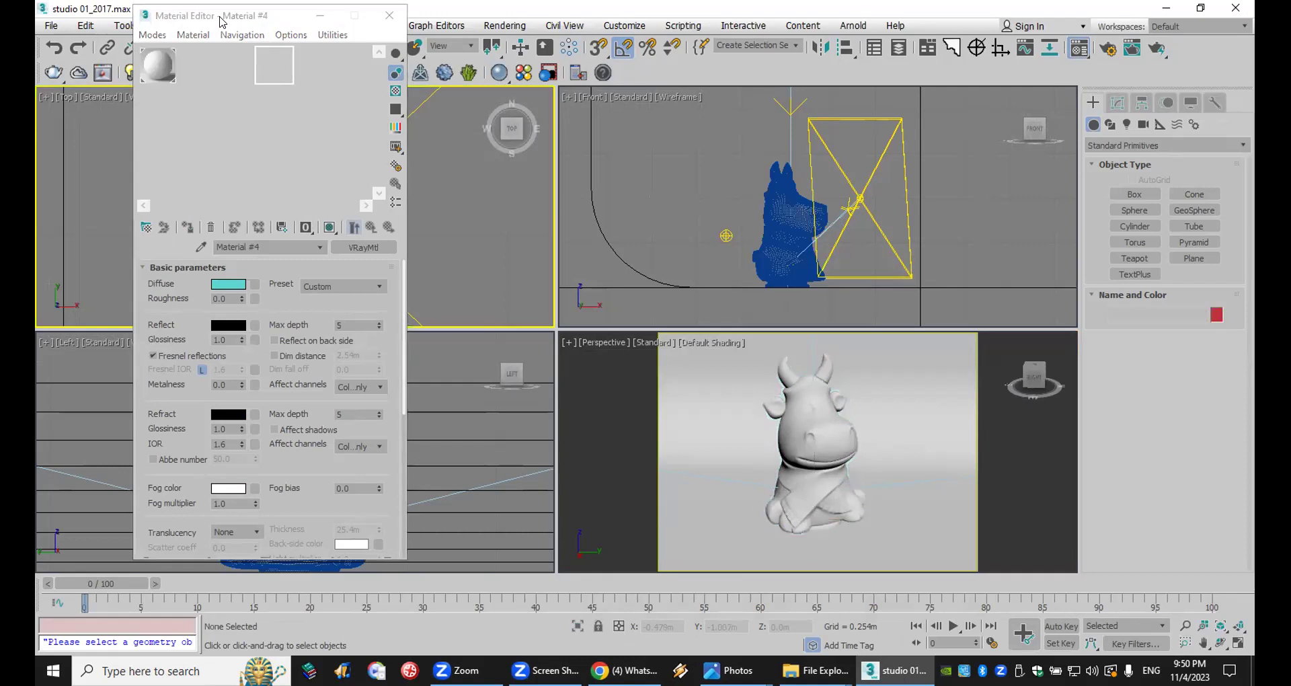
pyautogui.moveTo(222, 20); pyautogui.dragTo(297, 70)
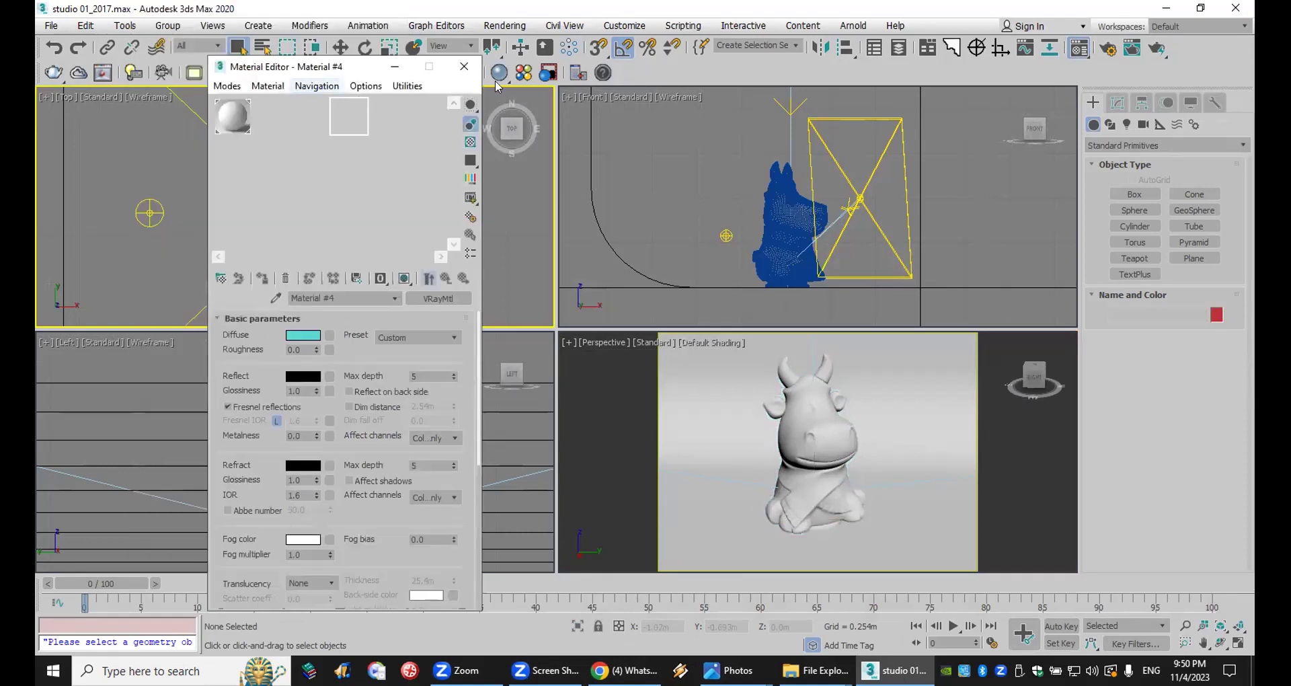
pyautogui.click(1078, 47)
# Step: Assign the yellow sample material, Material #16, to the cow figurine and show the shaded material in the viewport
pyautogui.click(1078, 47)
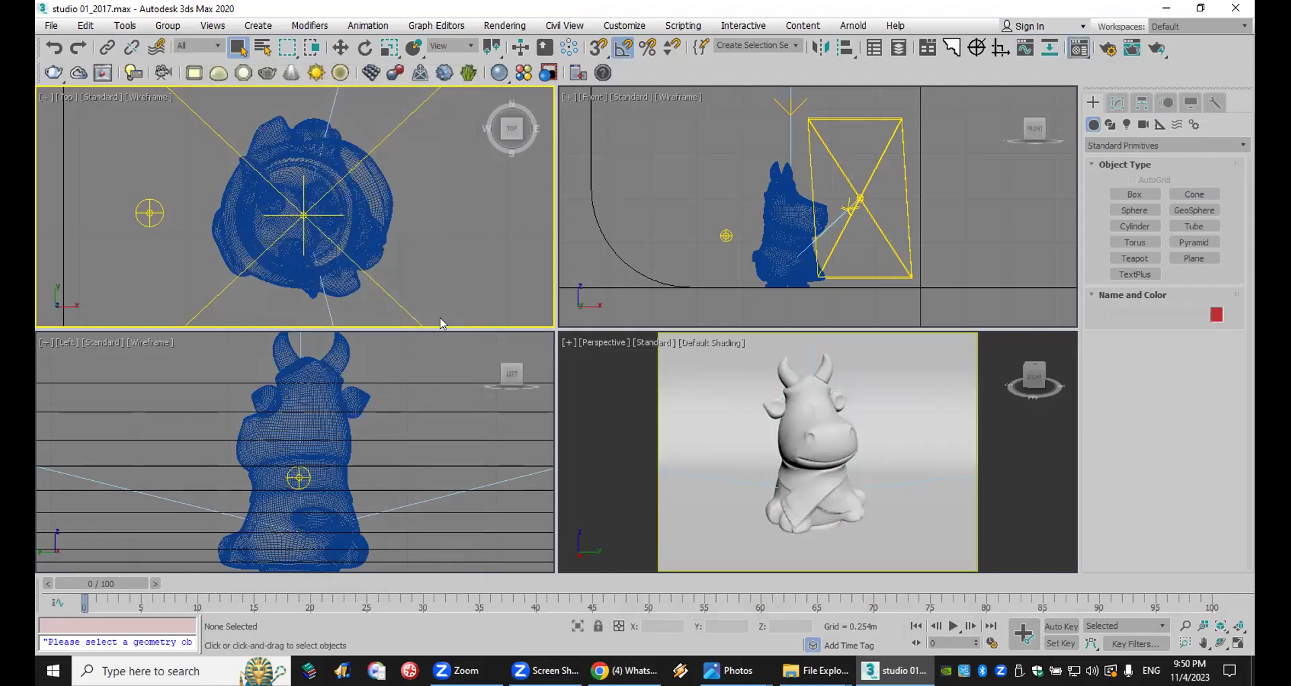
pyautogui.click(347, 195)
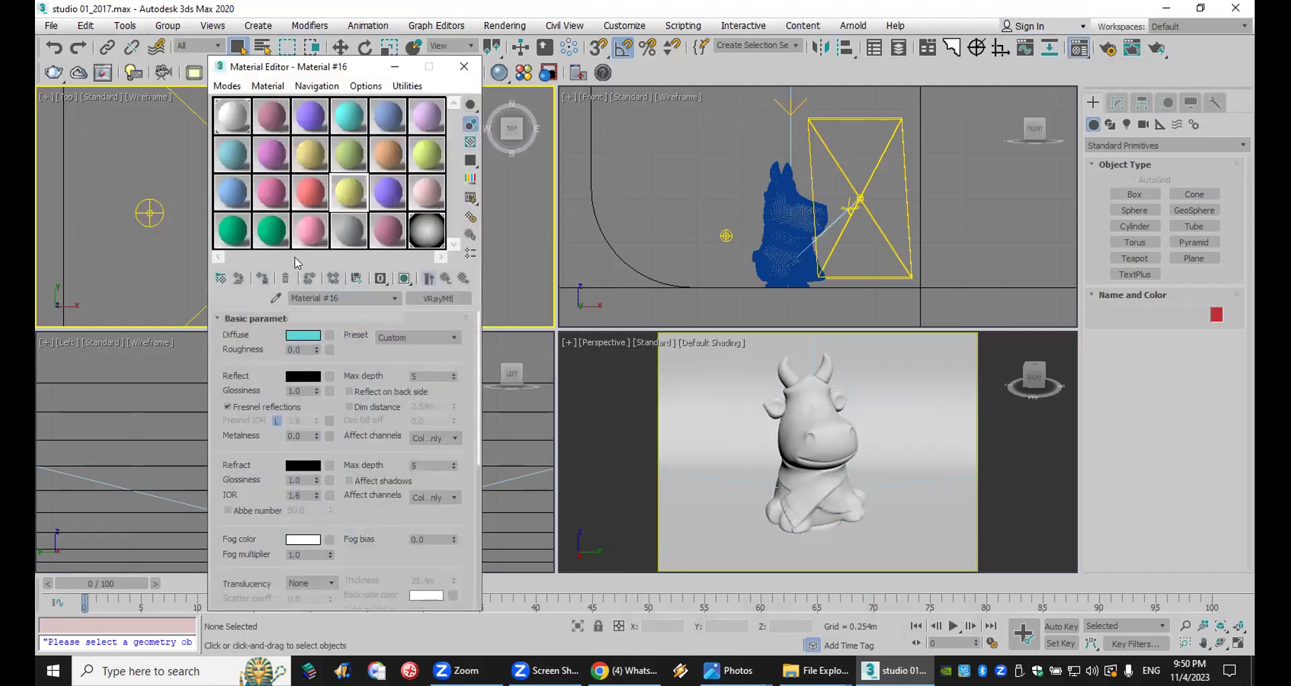
pyautogui.click(827, 426)
pyautogui.click(262, 277)
pyautogui.click(404, 279)
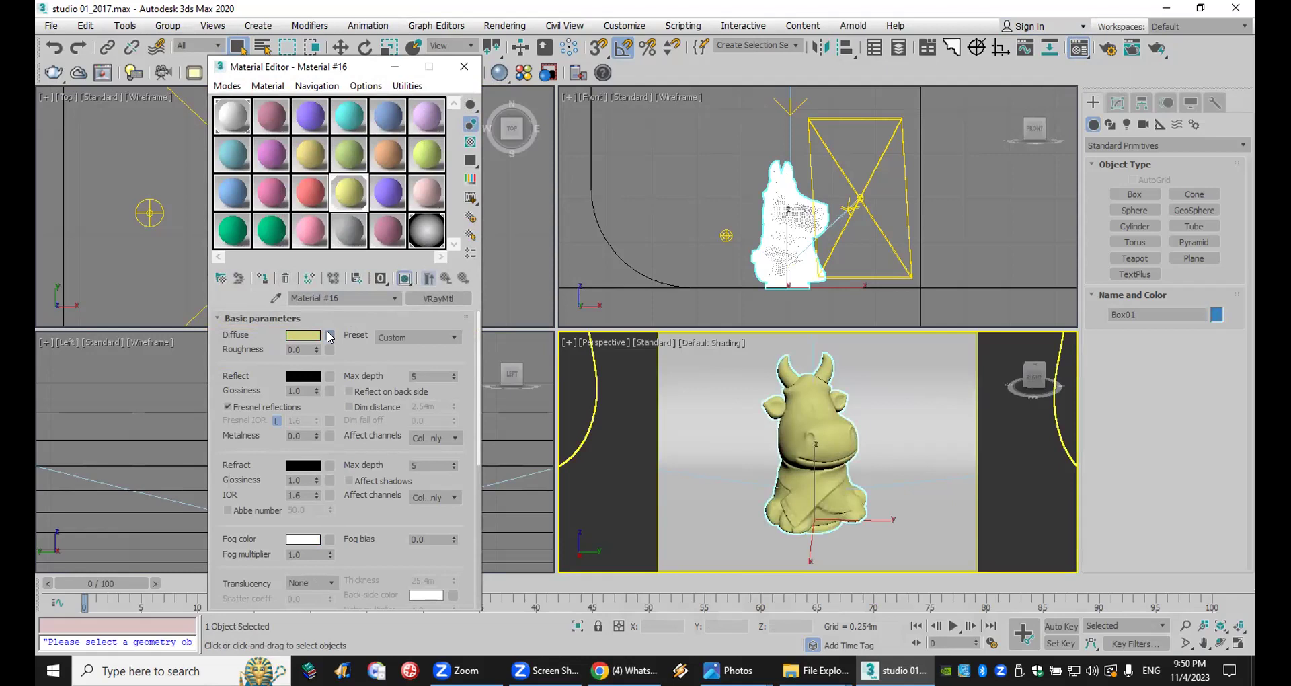
# Step: Apply a Gradient map to Material #16's diffuse channel and show the map on the cow figurine in the viewport
pyautogui.click(330, 336)
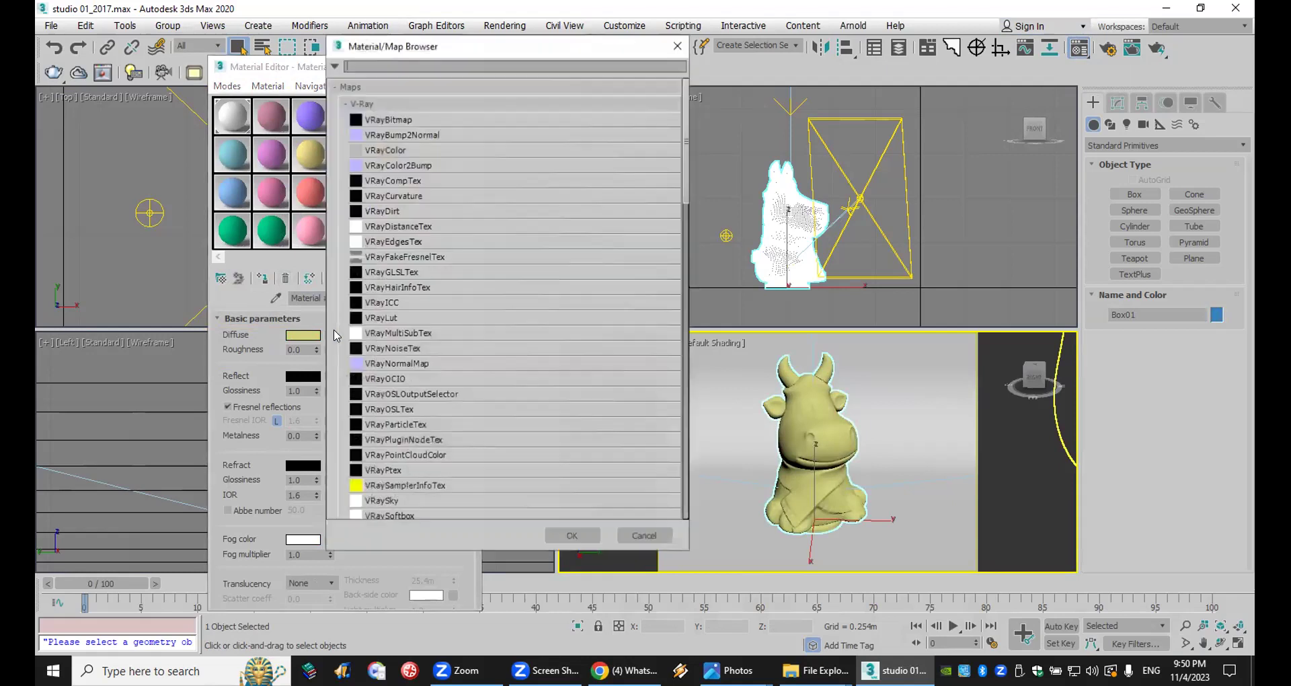
pyautogui.click(381, 103)
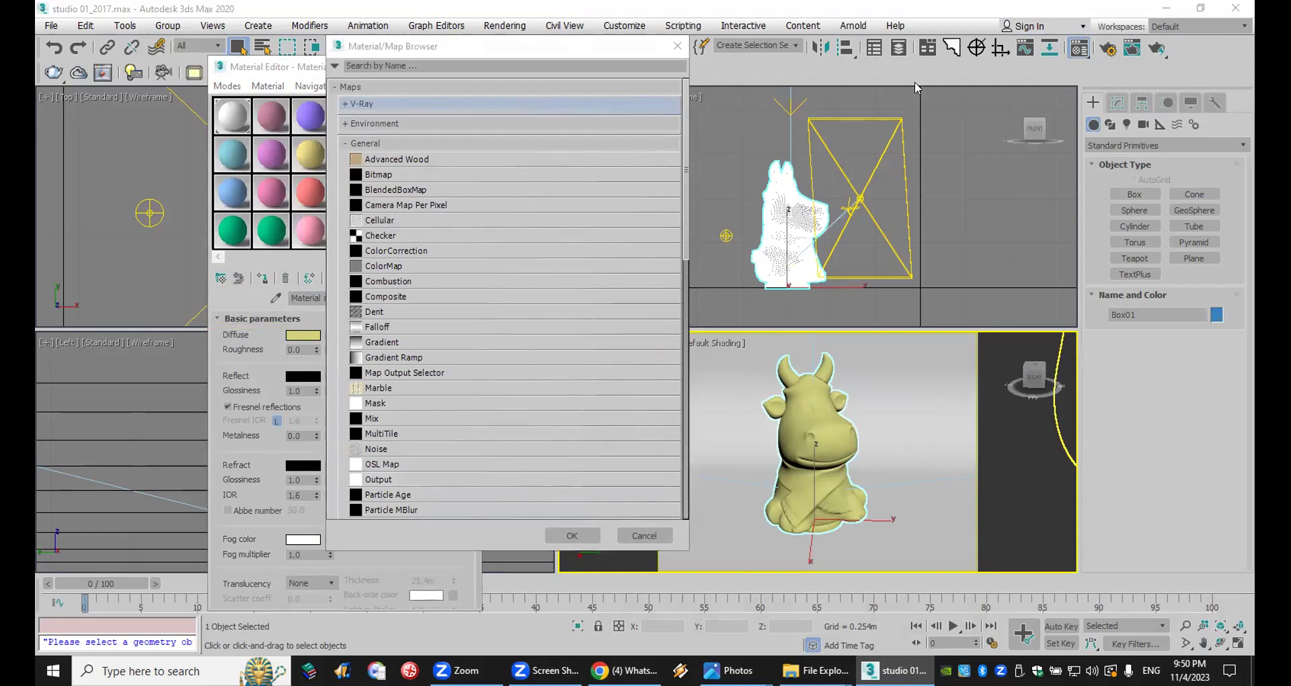
pyautogui.doubleClick(399, 342)
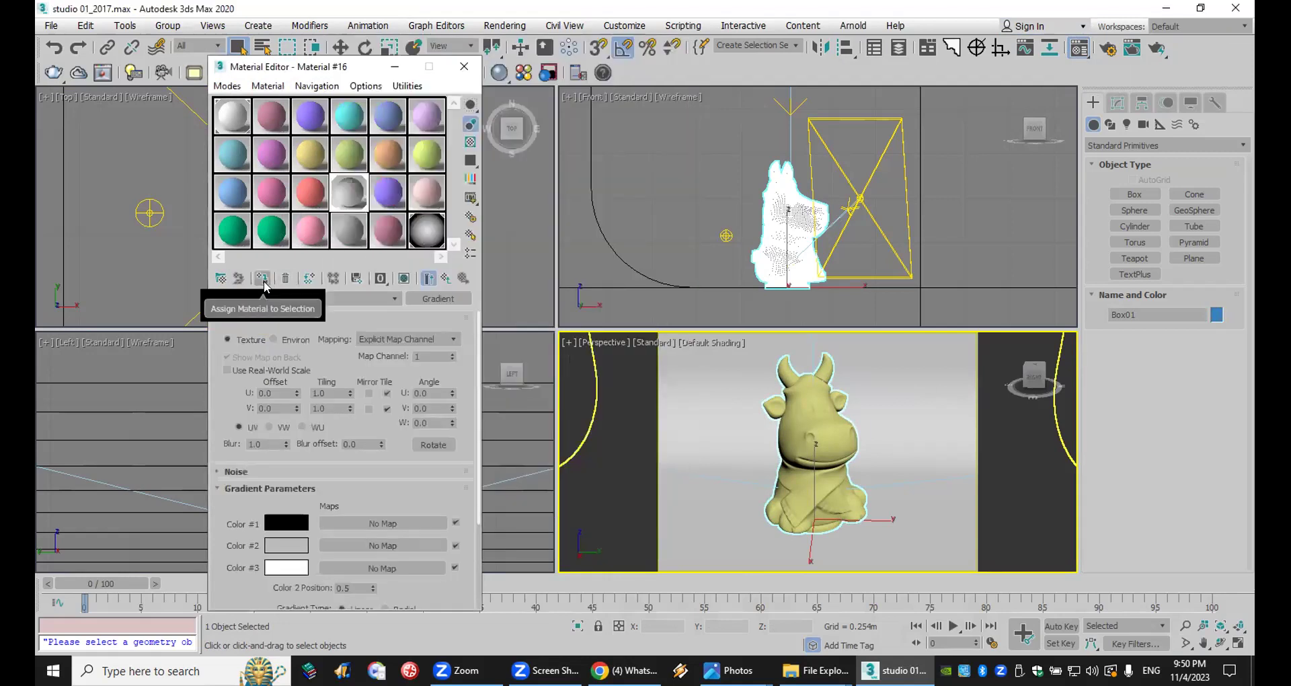
pyautogui.click(403, 277)
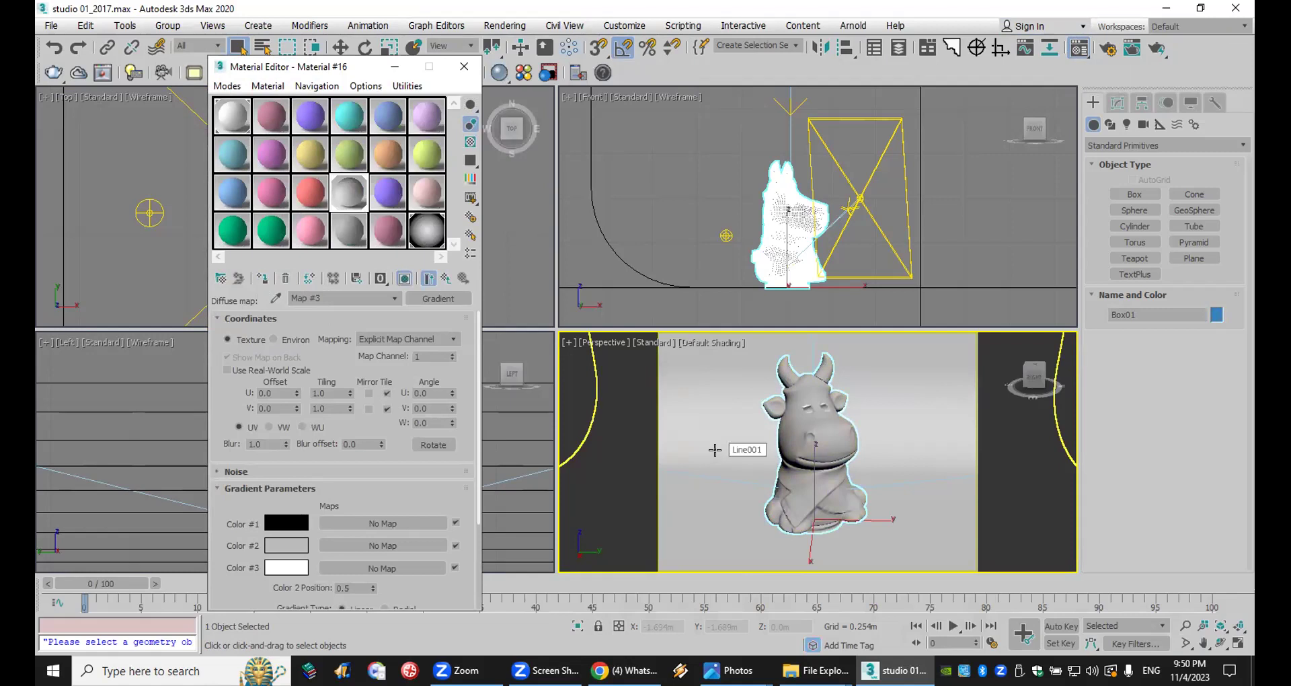
# Step: Add a UVW Map modifier to the cow figurine and set its mapping type to Spherical
pyautogui.click(1117, 102)
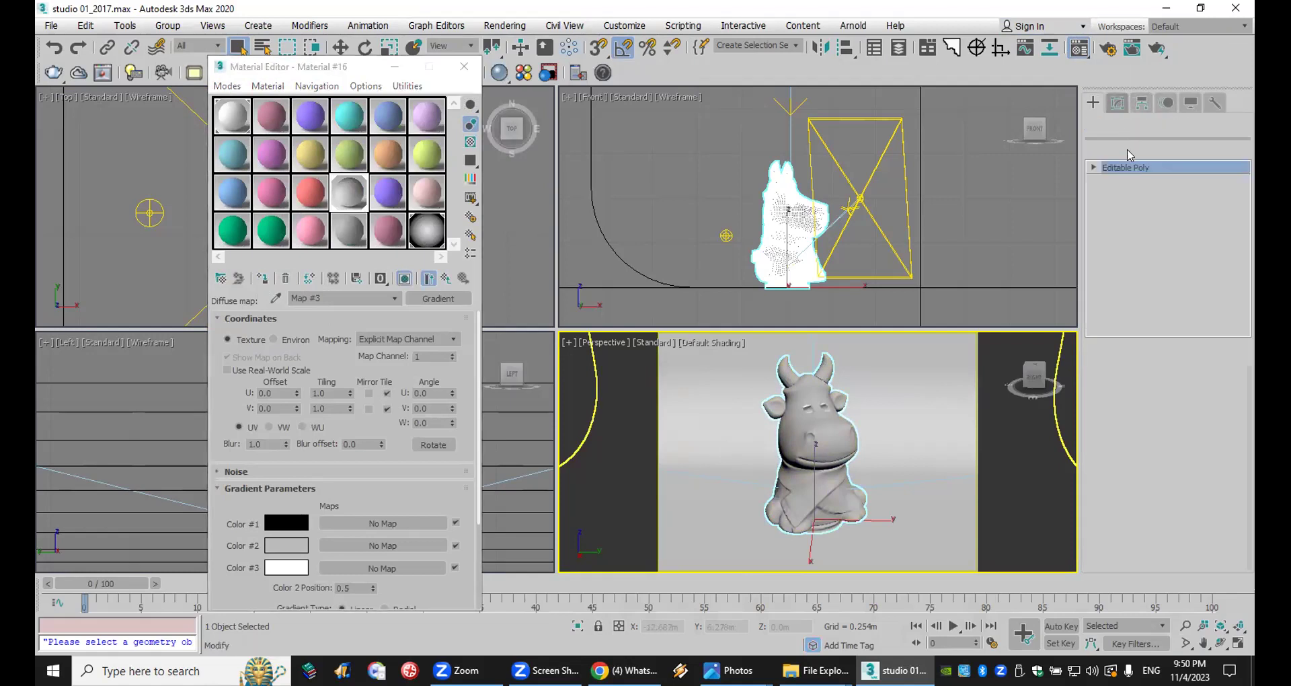
pyautogui.click(1128, 148)
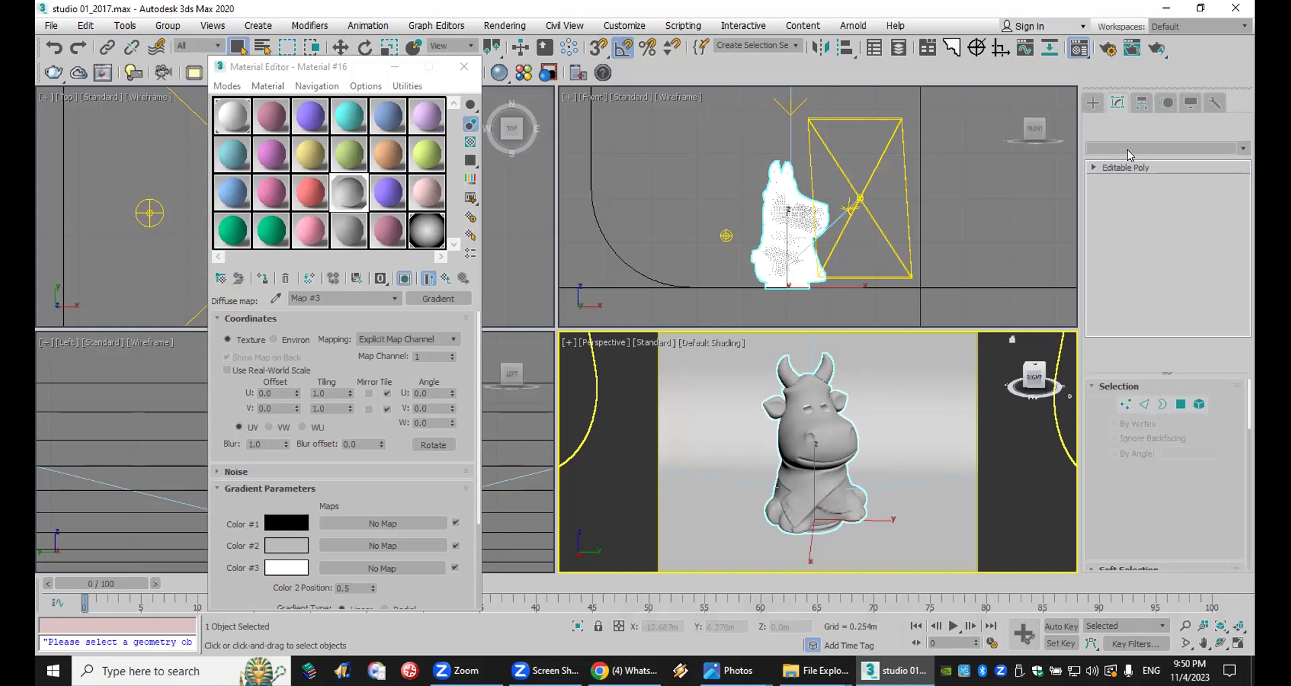
pyautogui.press('u')
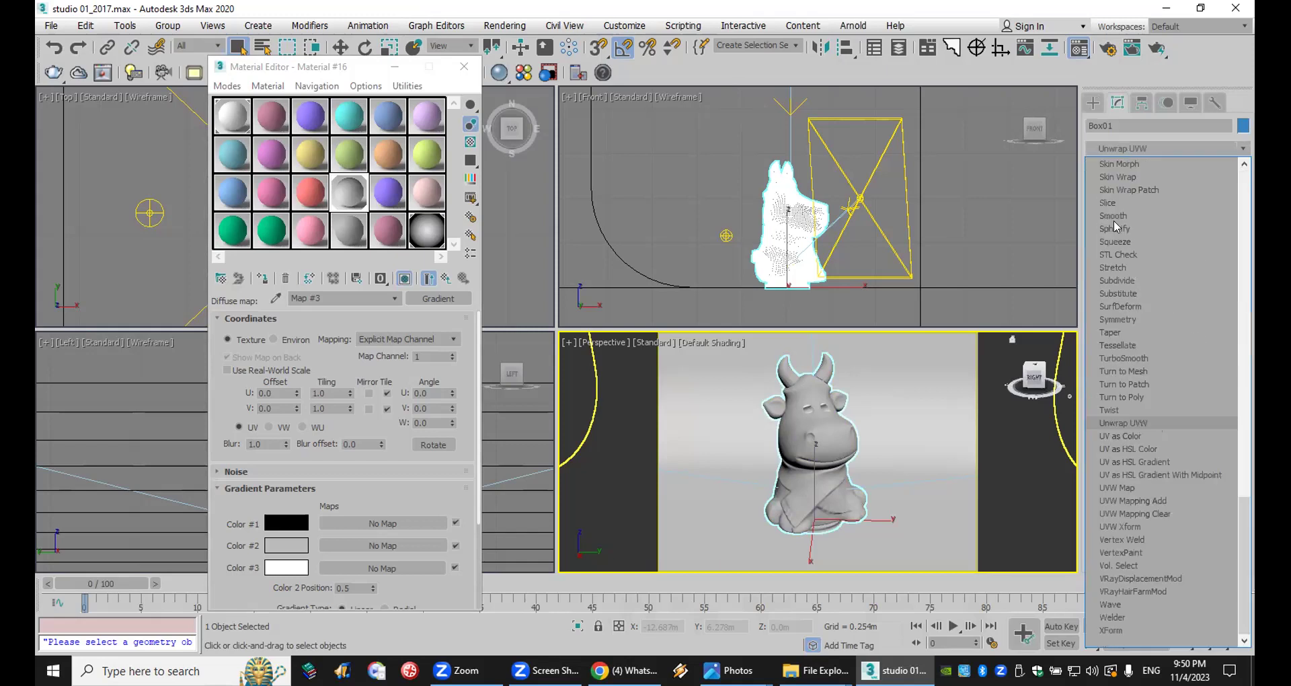
pyautogui.click(1131, 484)
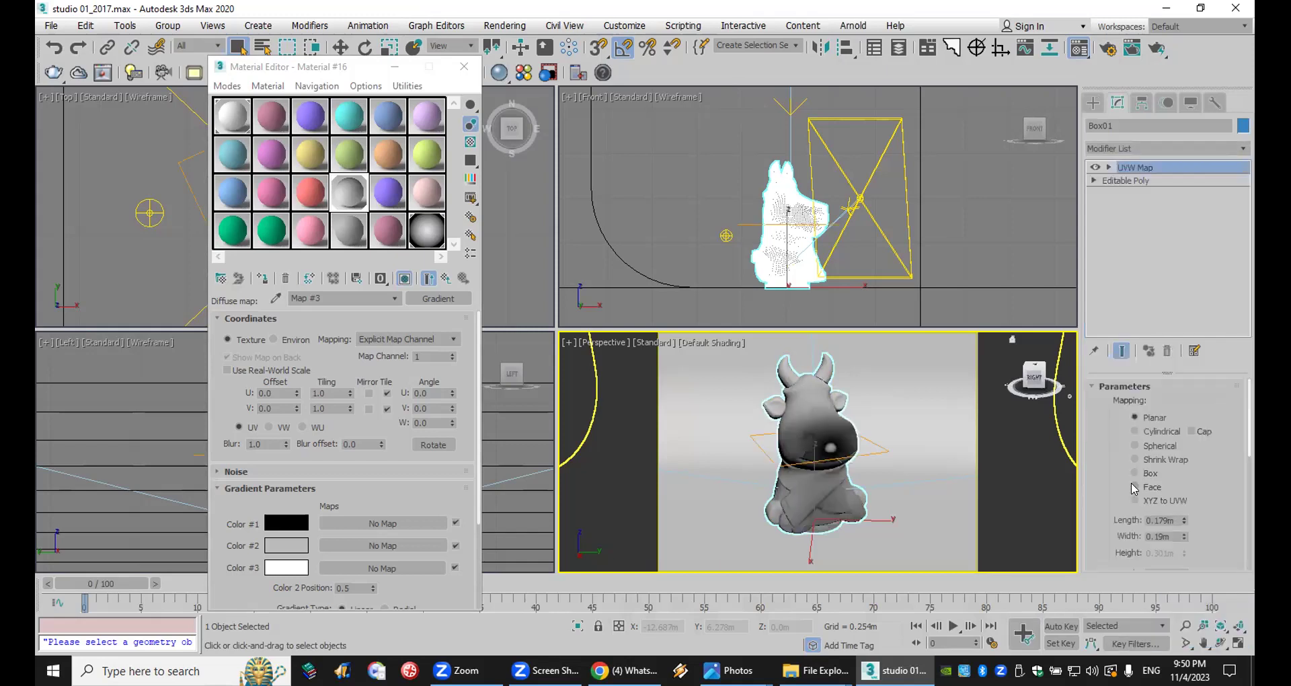
pyautogui.click(1135, 446)
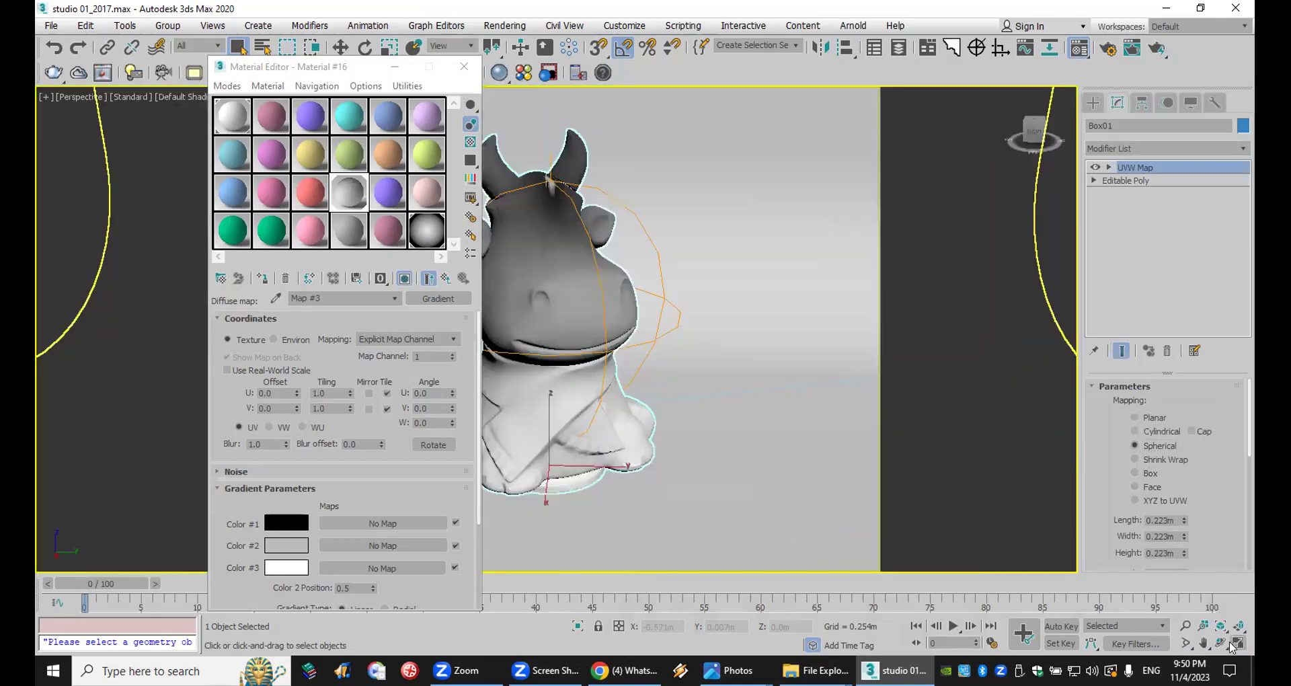
# Step: Maximize the perspective view and assign the red sample material, Material #15, to the cow figurine
pyautogui.click(1239, 642)
pyautogui.moveTo(301, 72); pyautogui.dragTo(141, 56)
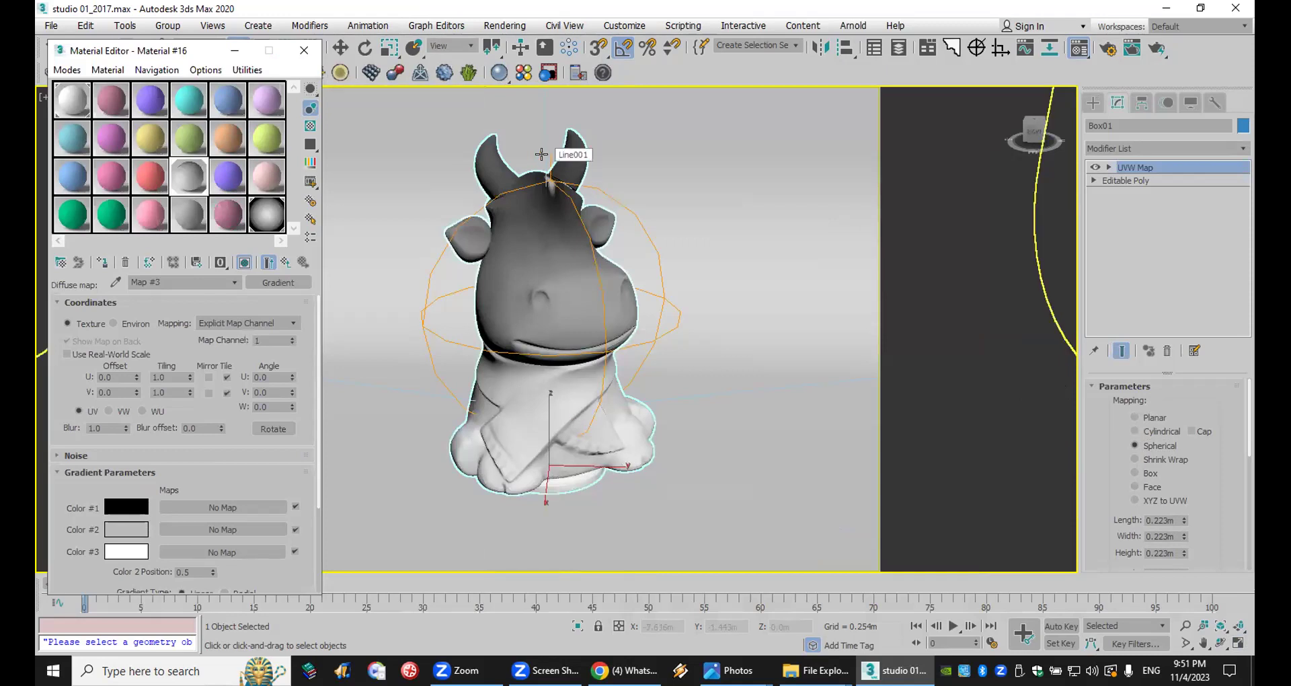
pyautogui.click(147, 176)
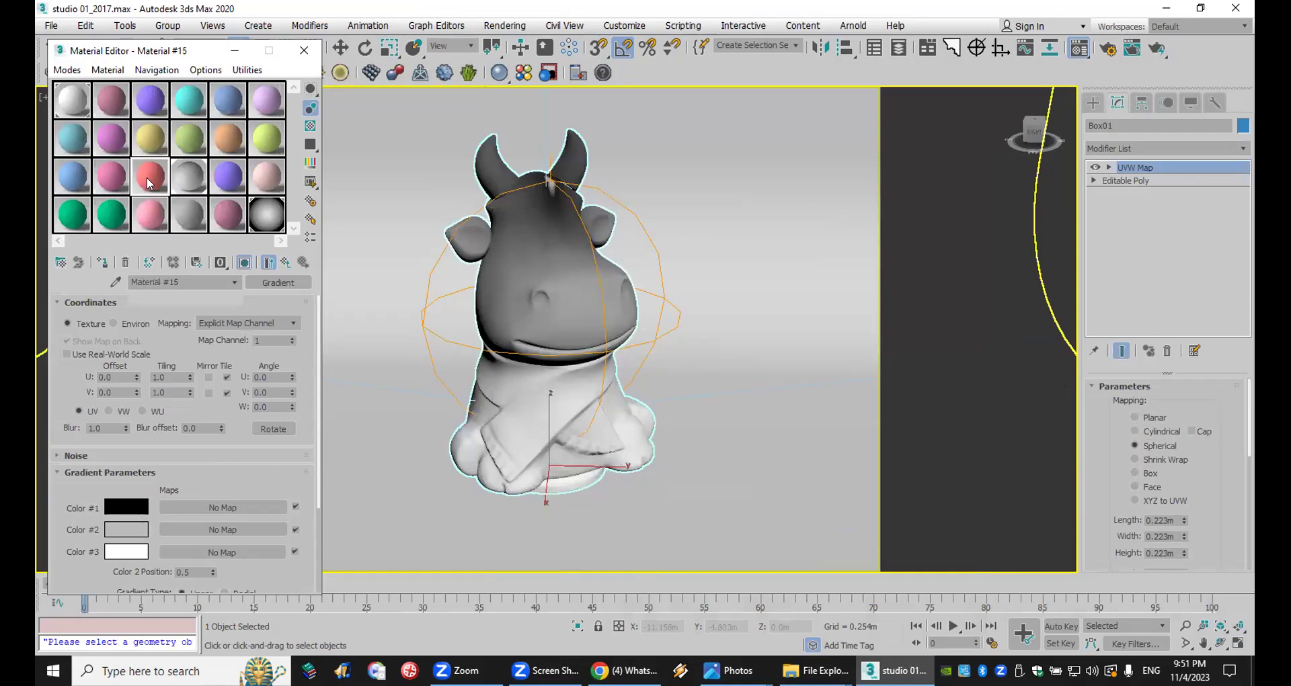
pyautogui.click(101, 262)
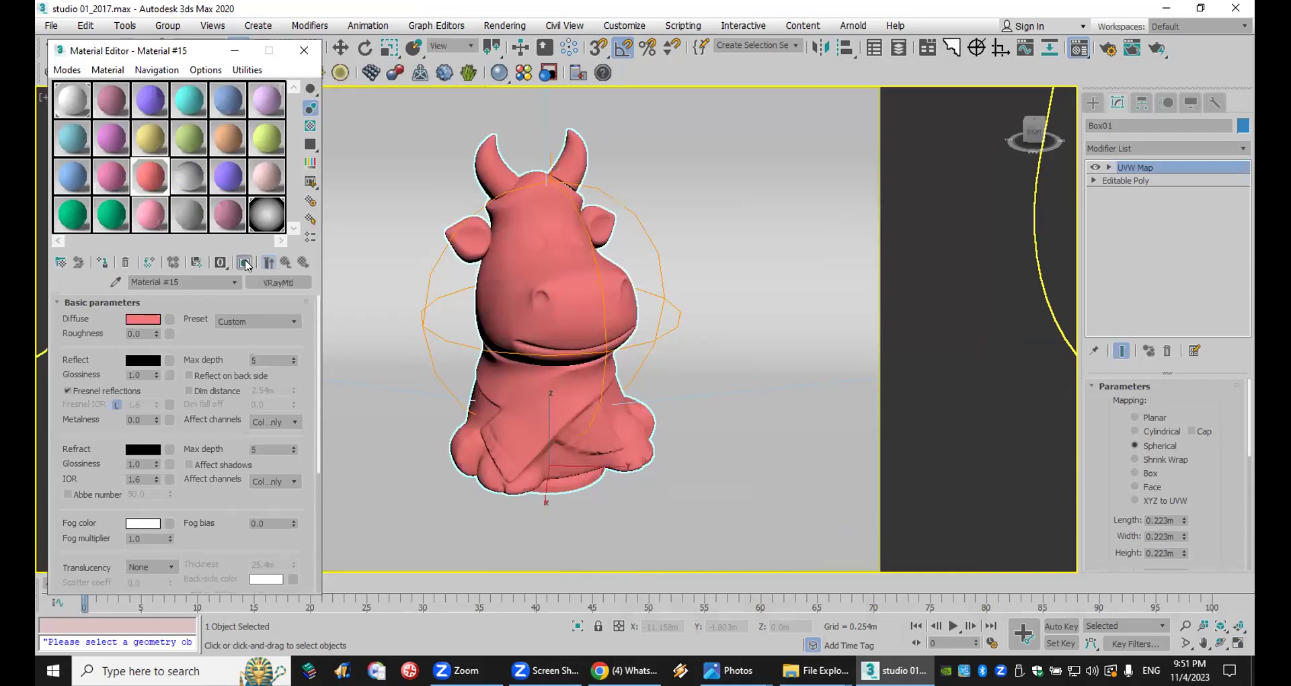
# Step: Apply a Falloff map to Material #15's diffuse channel and swap its front and side colors to white and black
pyautogui.click(169, 319)
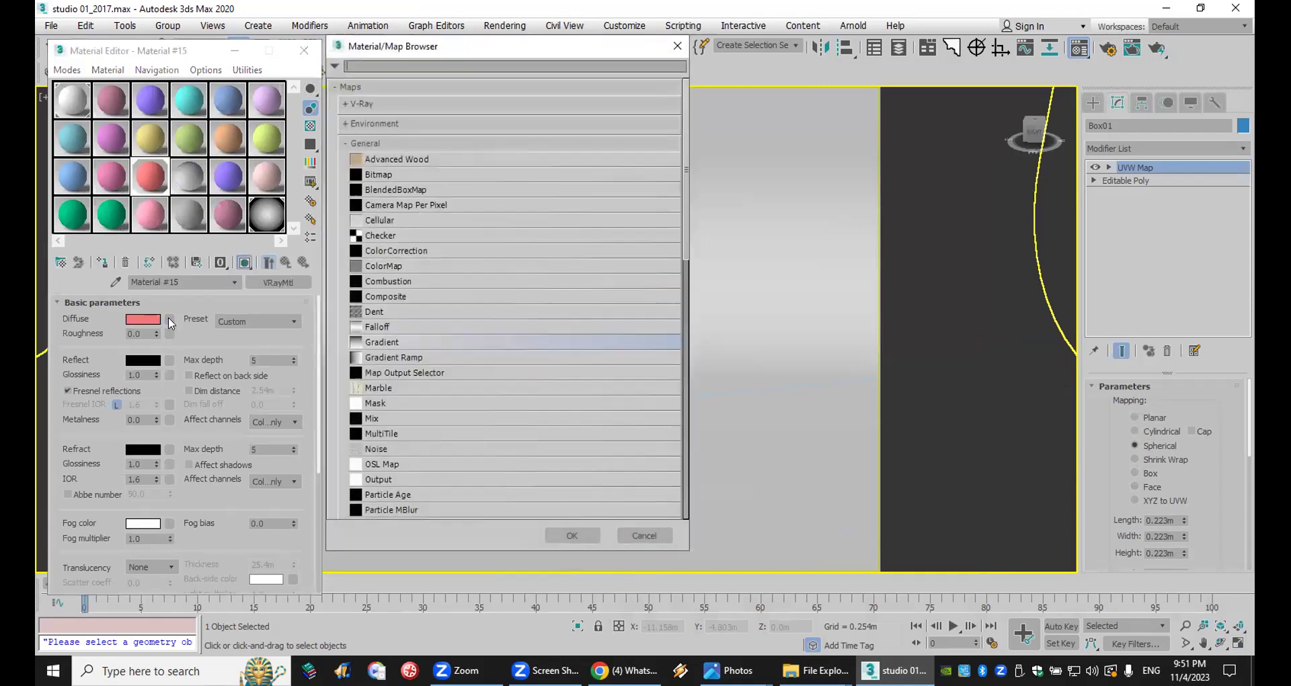
pyautogui.doubleClick(393, 327)
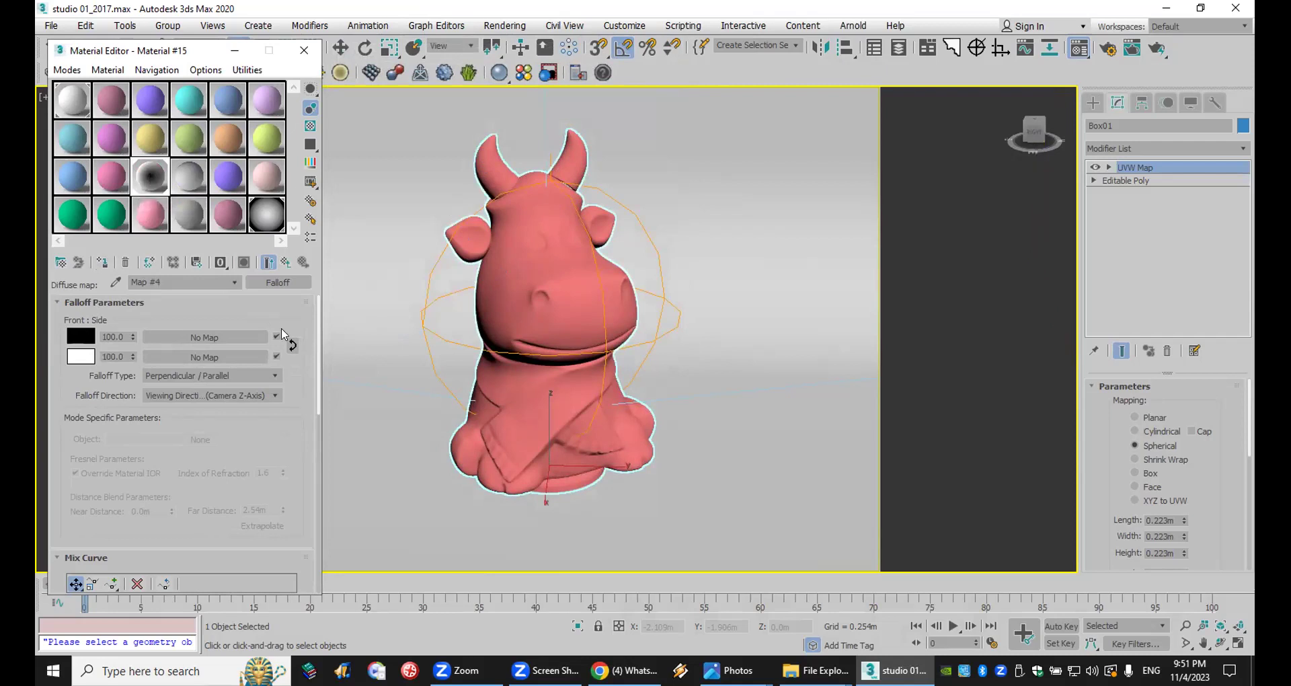
pyautogui.click(293, 346)
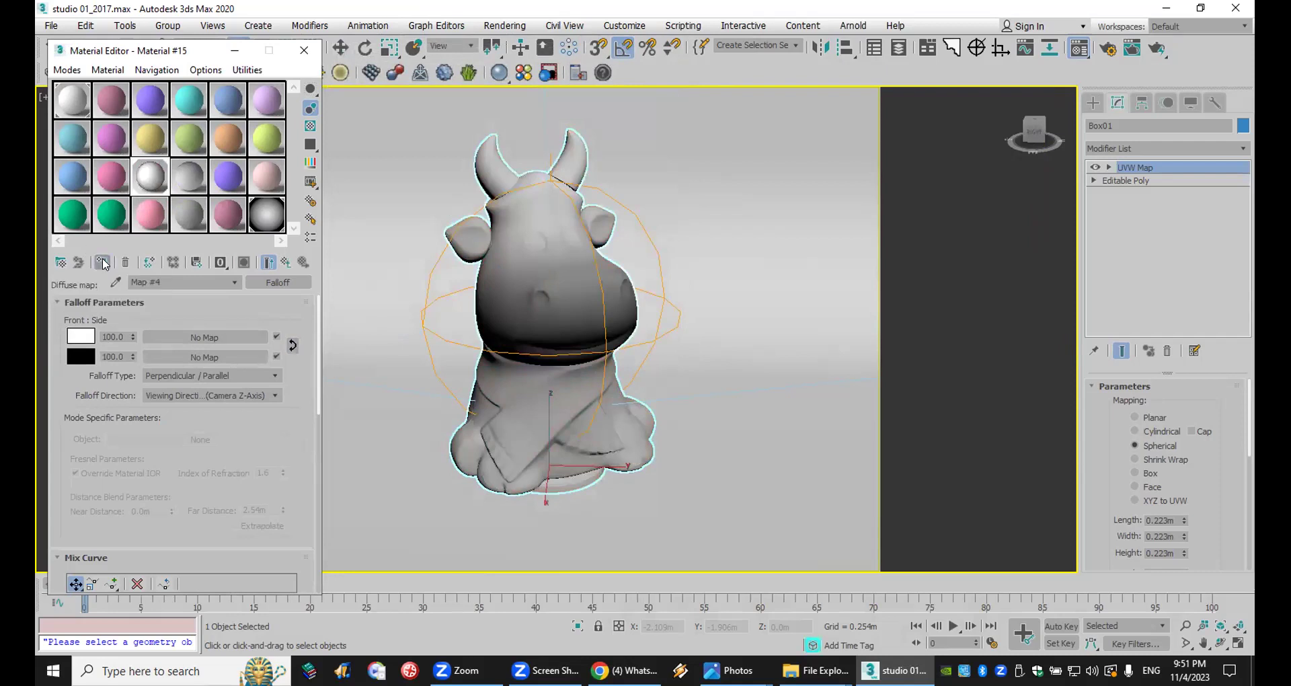
pyautogui.click(1155, 51)
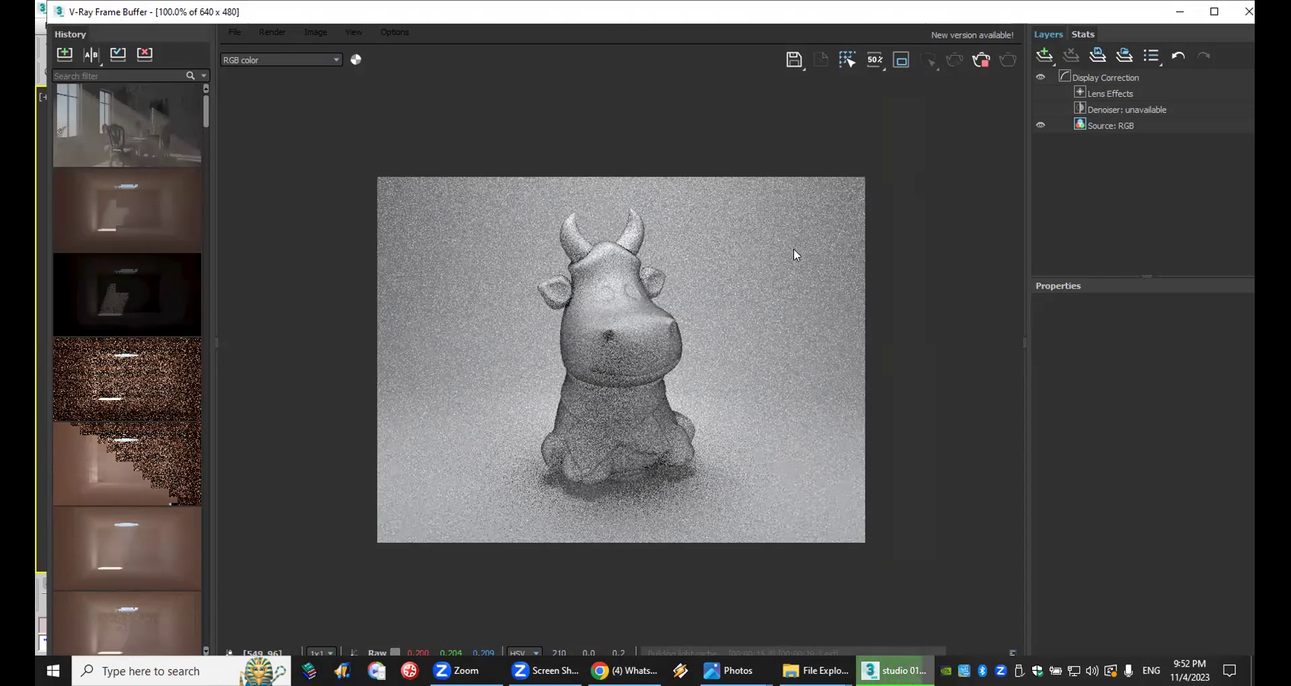
pyautogui.click(1248, 11)
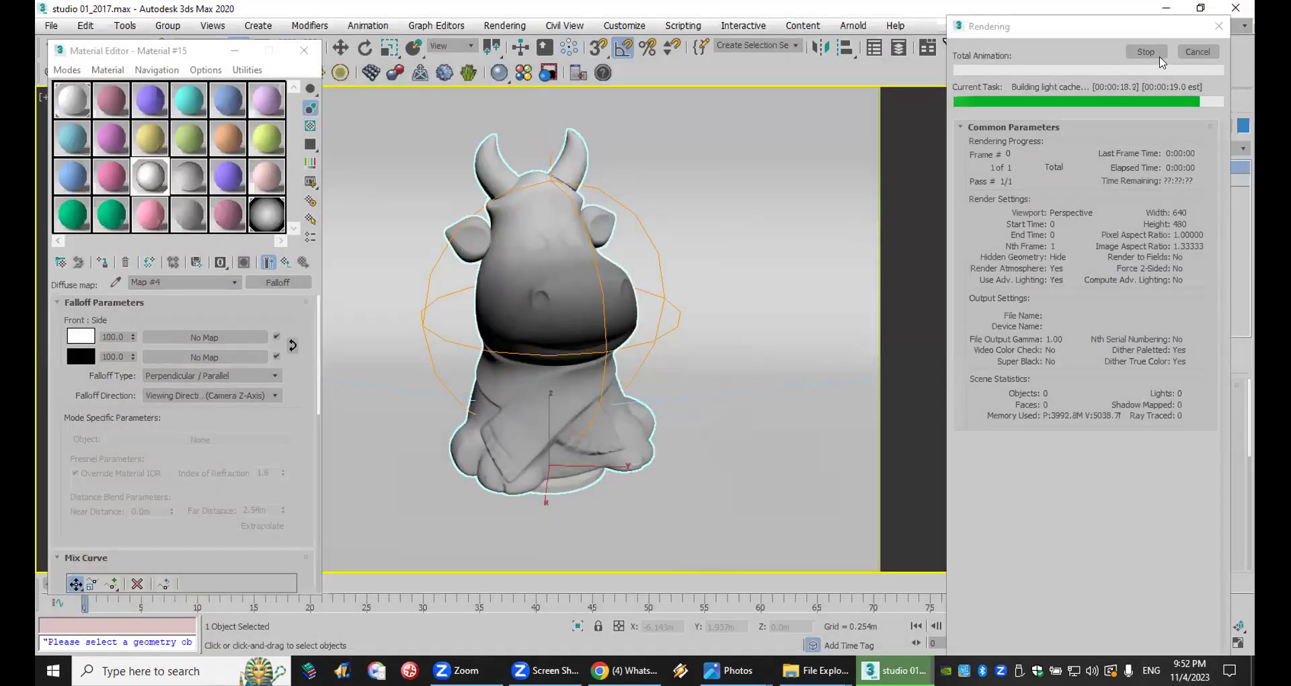
pyautogui.click(1186, 51)
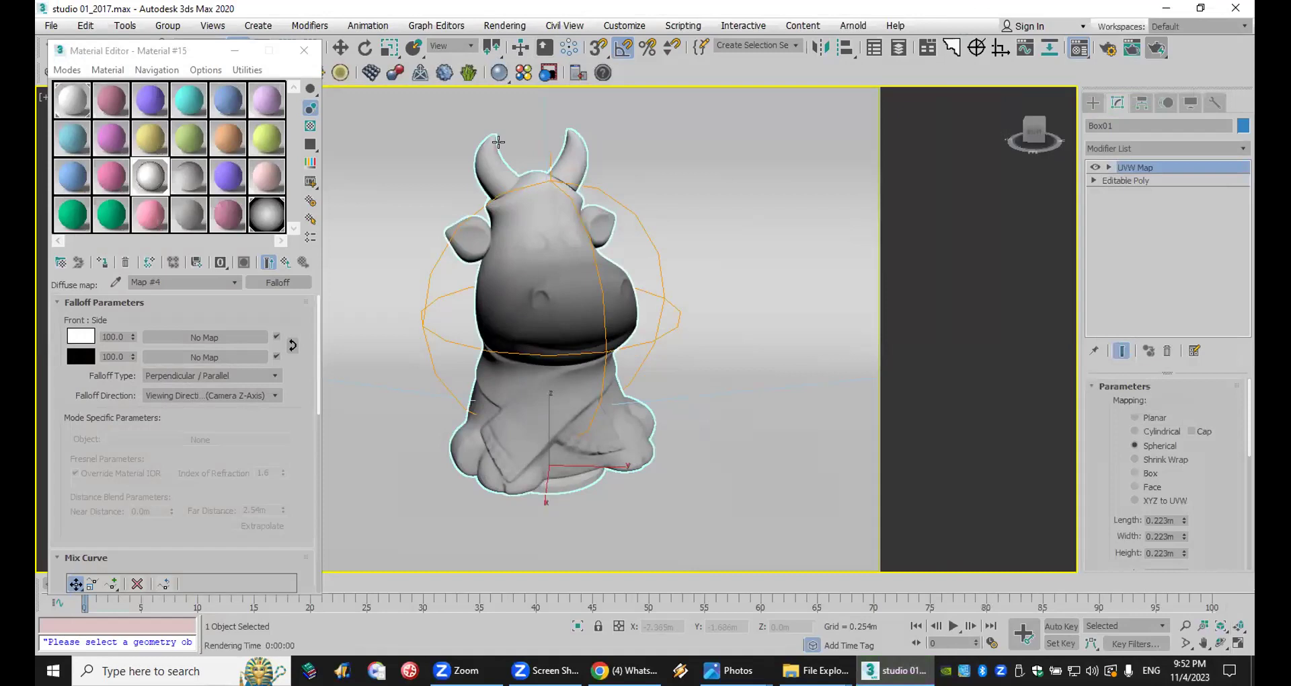
# Step: Open the render setup and lower the Max subdivs of V-Ray's bucket image sampler
pyautogui.click(504, 26)
pyautogui.click(531, 106)
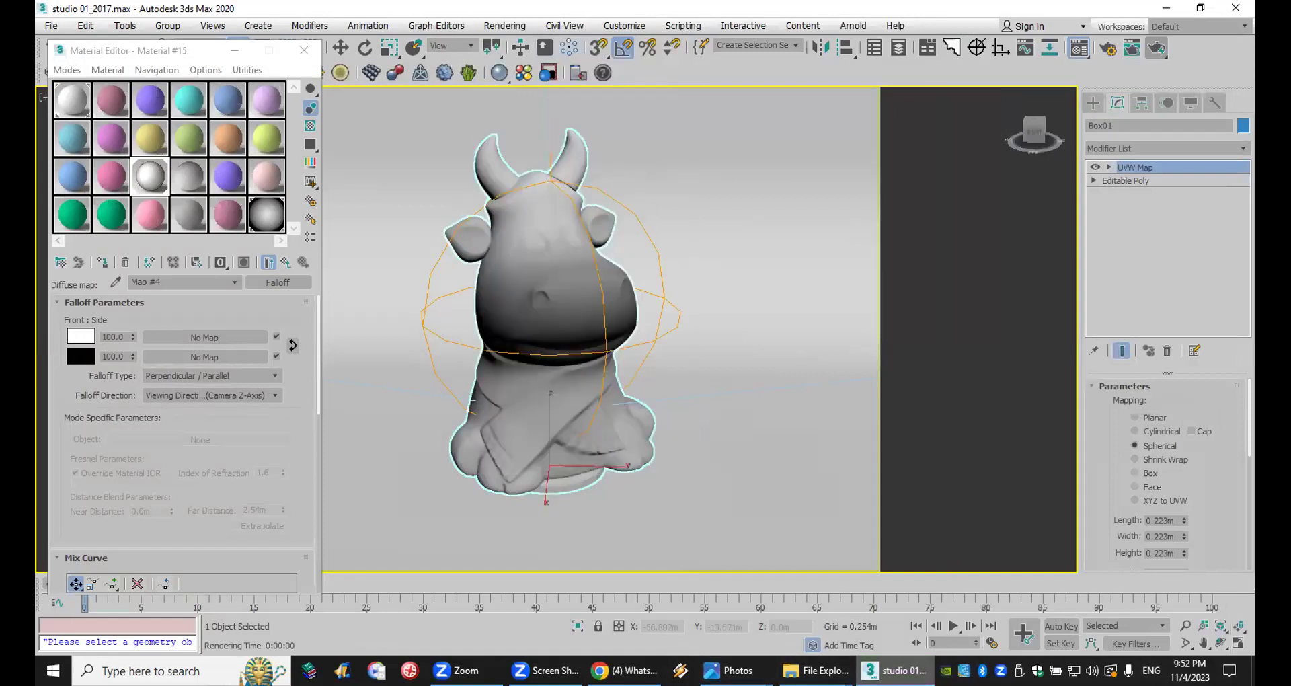
pyautogui.click(505, 26)
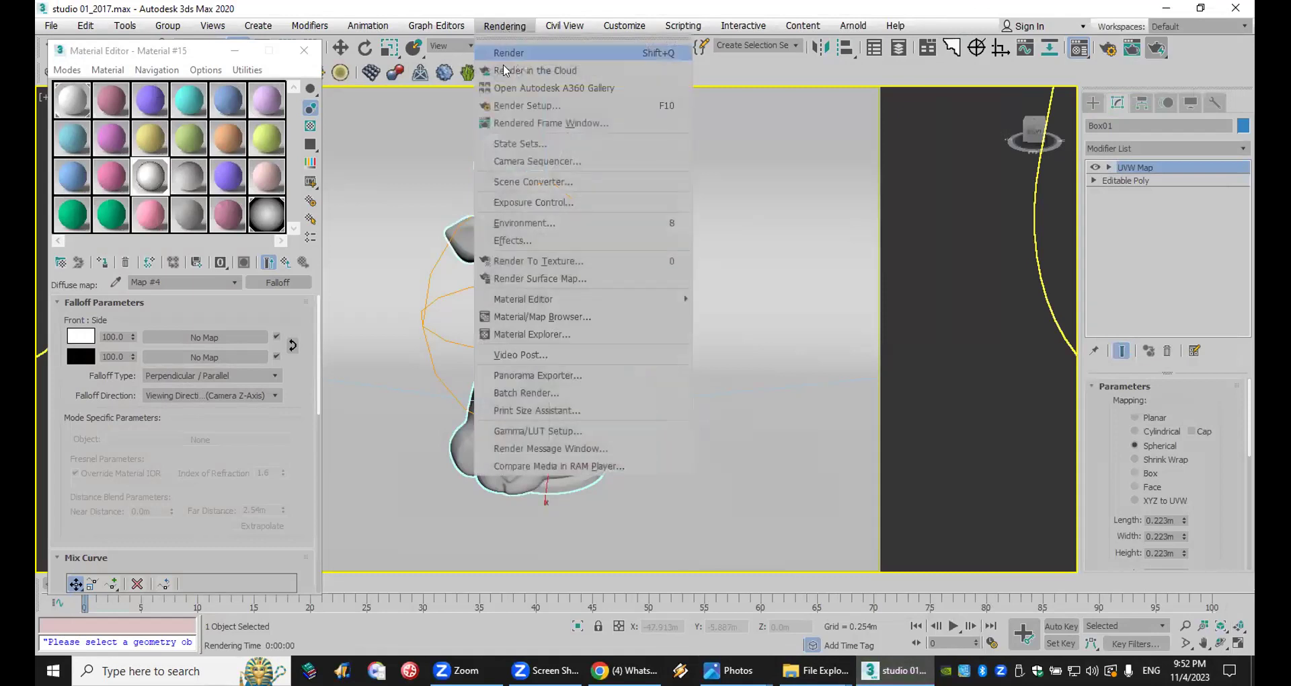
pyautogui.click(517, 106)
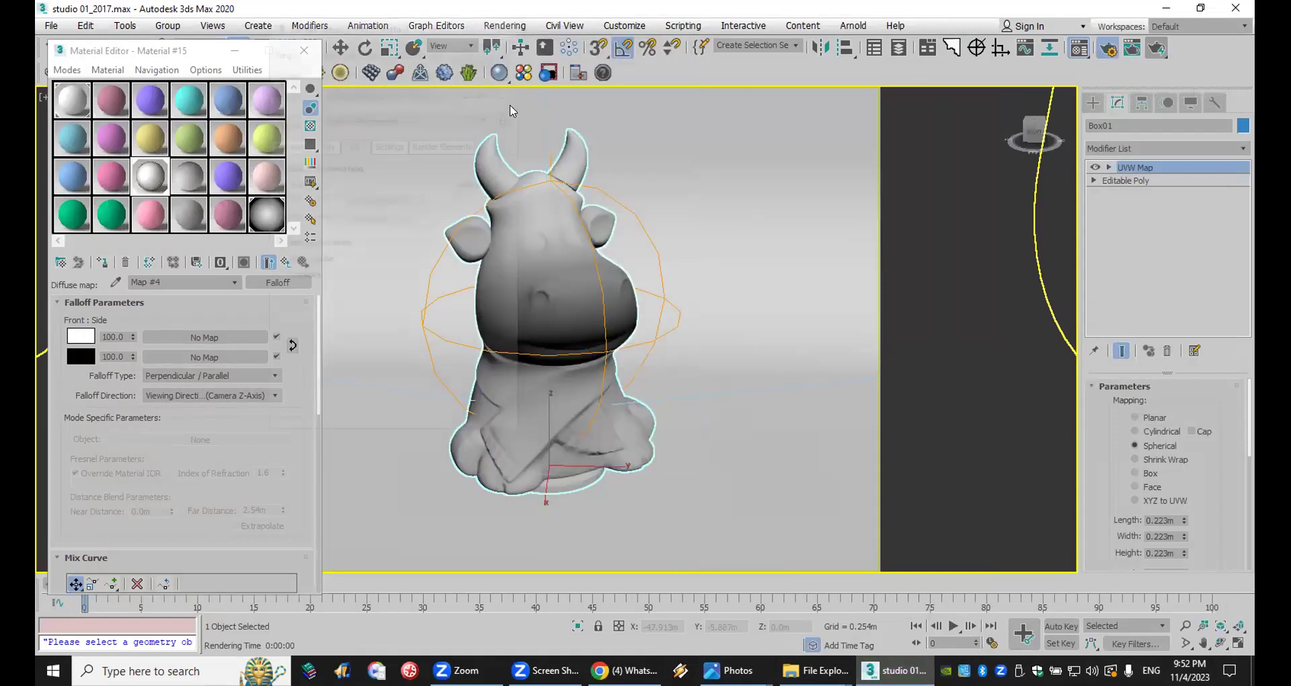
pyautogui.click(320, 144)
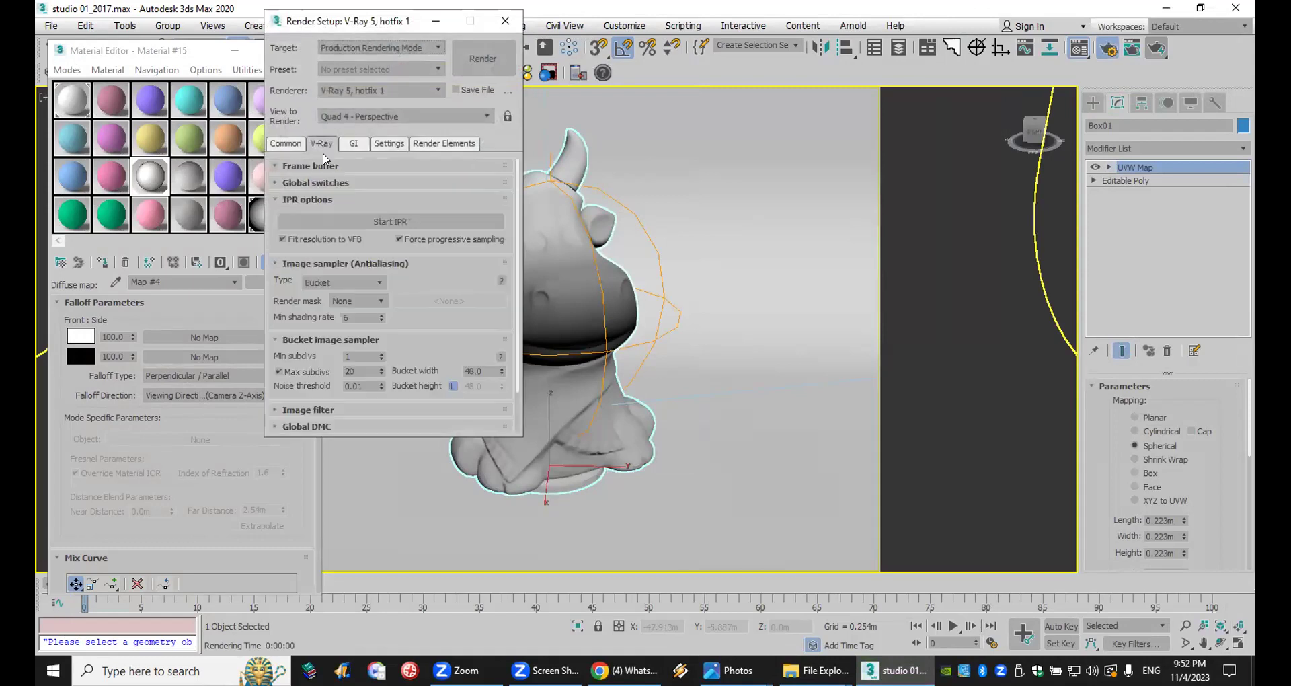
pyautogui.doubleClick(351, 372)
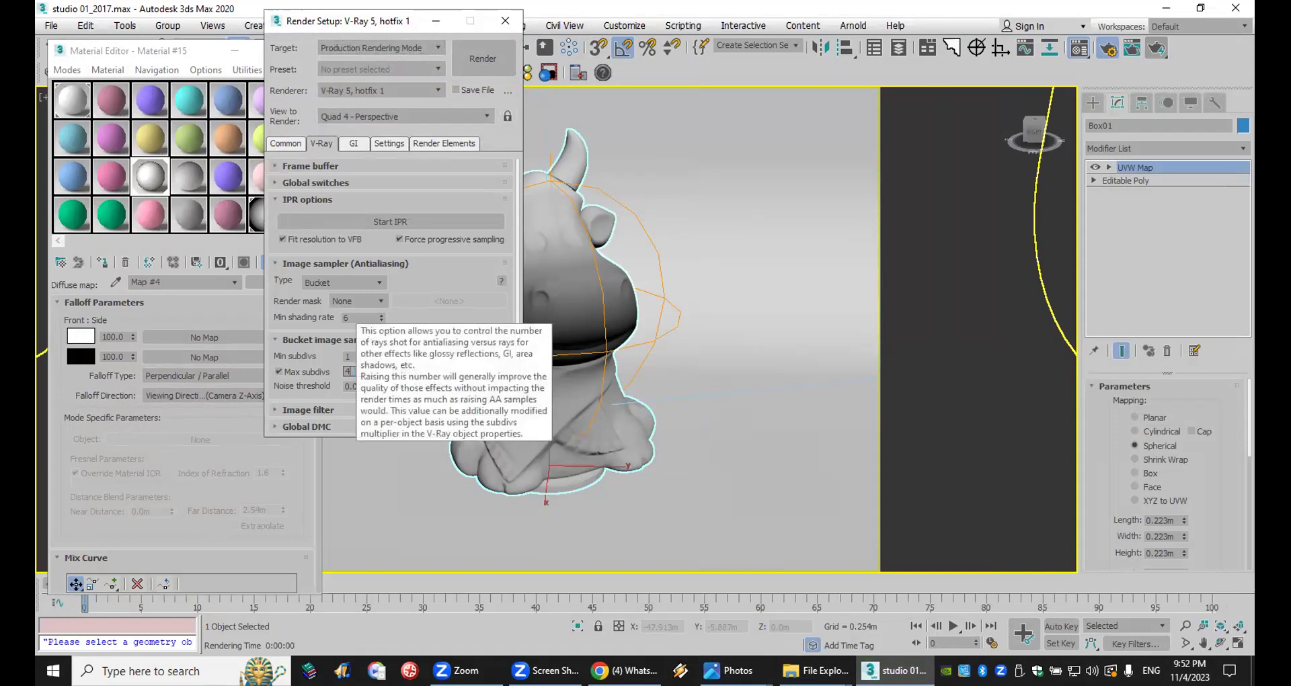
# Step: Set the irradiance map preset to Very low and the light cache subdivs to 200 in the GI settings
pyautogui.click(355, 143)
pyautogui.click(369, 244)
pyautogui.click(380, 262)
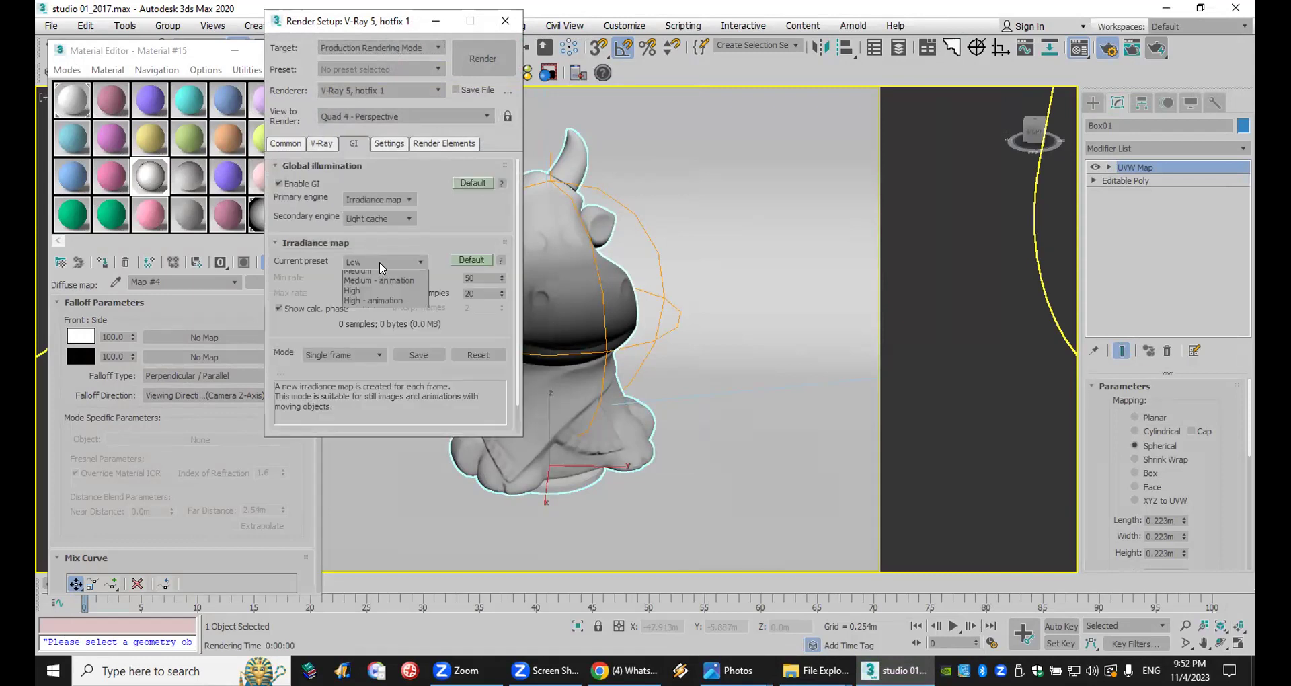
pyautogui.click(375, 286)
pyautogui.scroll(-1, 348, 407)
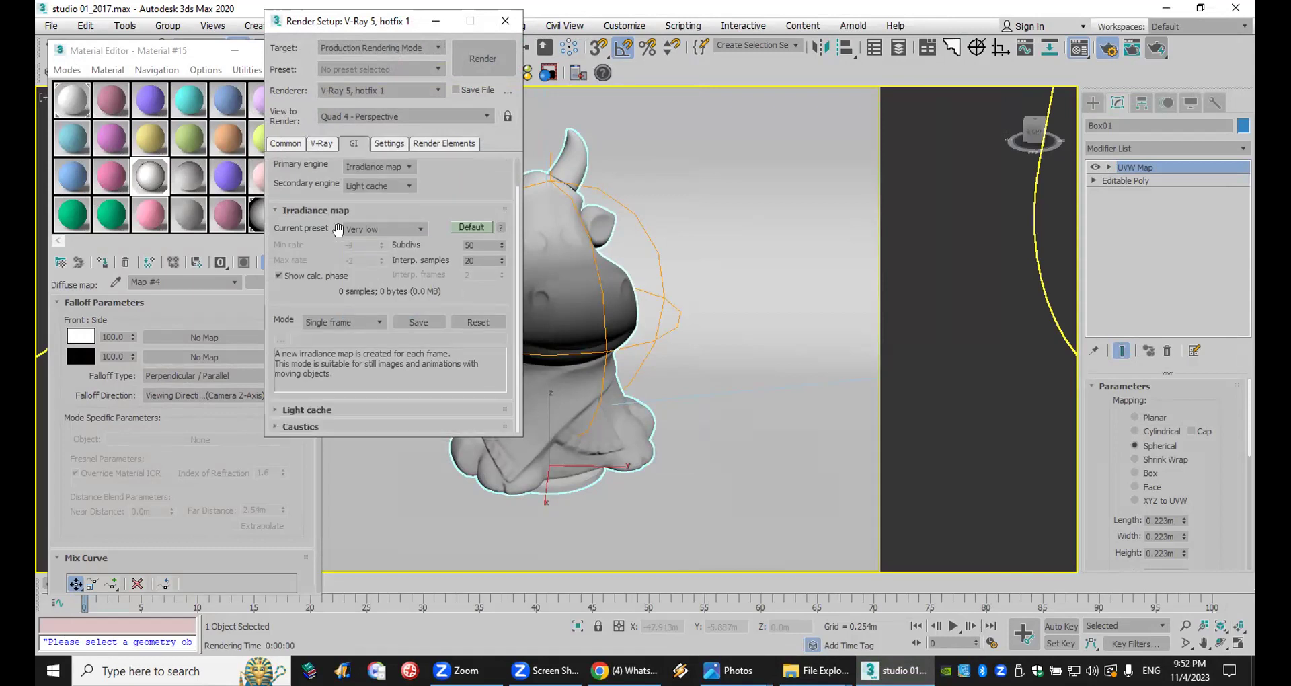
pyautogui.scroll(-4, 351, 403)
pyautogui.doubleClick(370, 301)
pyautogui.write('200')
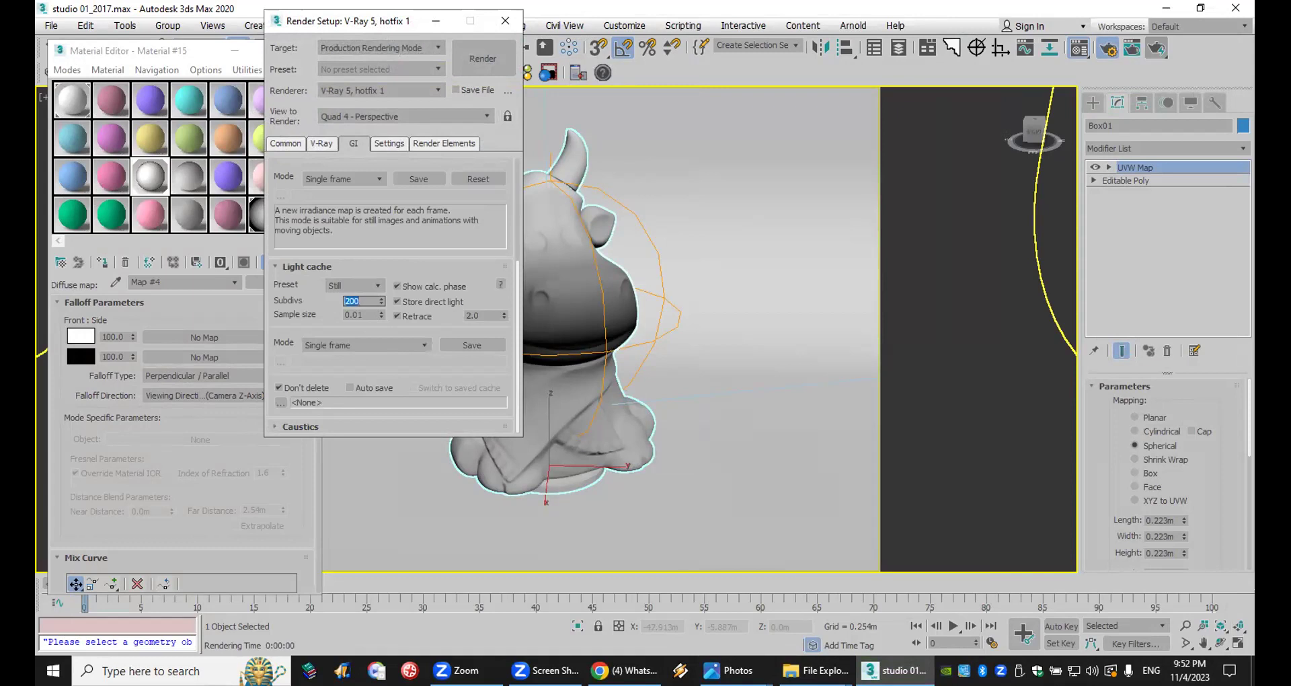
# Step: Render the perspective view at 640x480 and inspect the cow figurine up close in the frame buffer
pyautogui.click(491, 55)
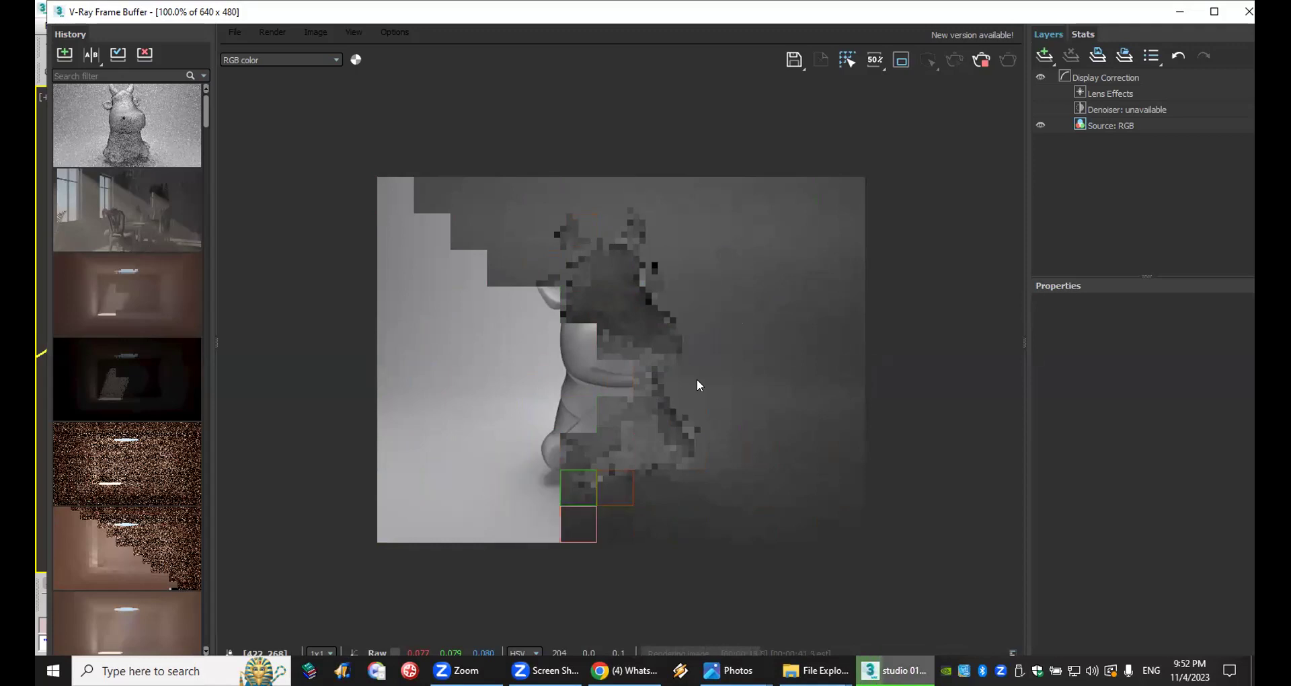
pyautogui.scroll(1, 604, 410)
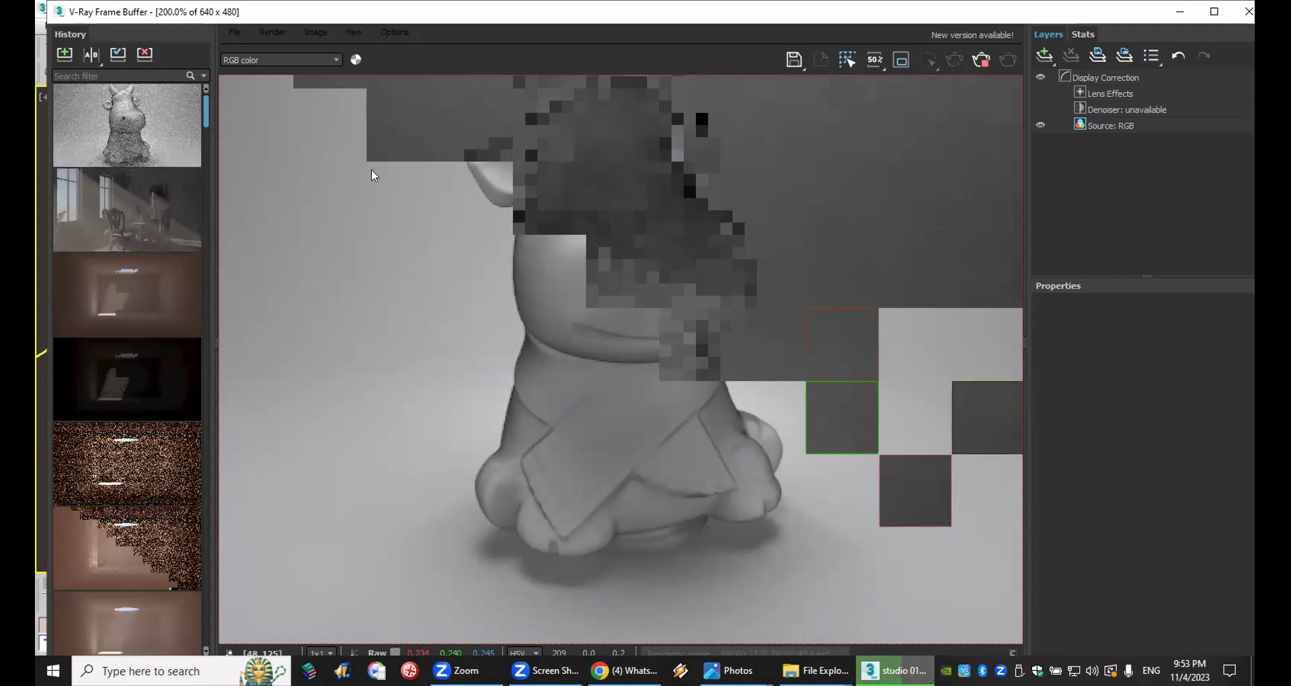
pyautogui.scroll(1, 624, 224)
pyautogui.scroll(-1, 624, 224)
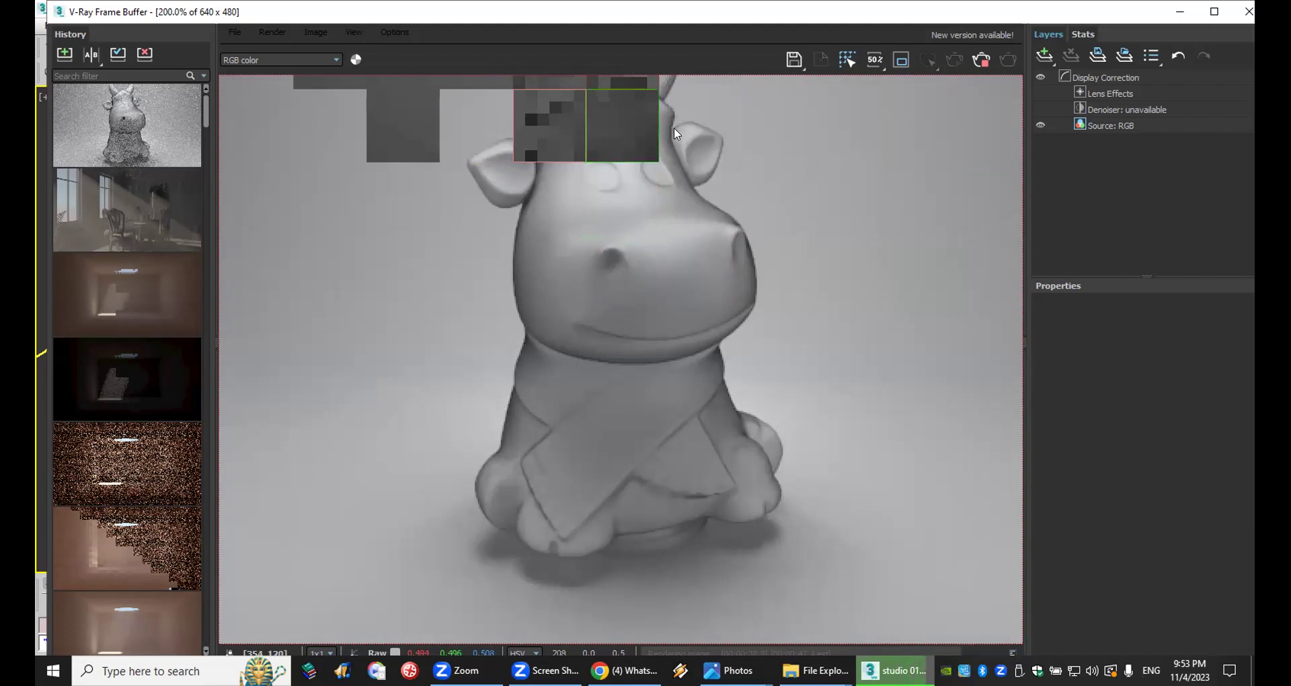
# Step: View the whole finished cow render, then close the frame buffer and the render settings
pyautogui.doubleClick(670, 236)
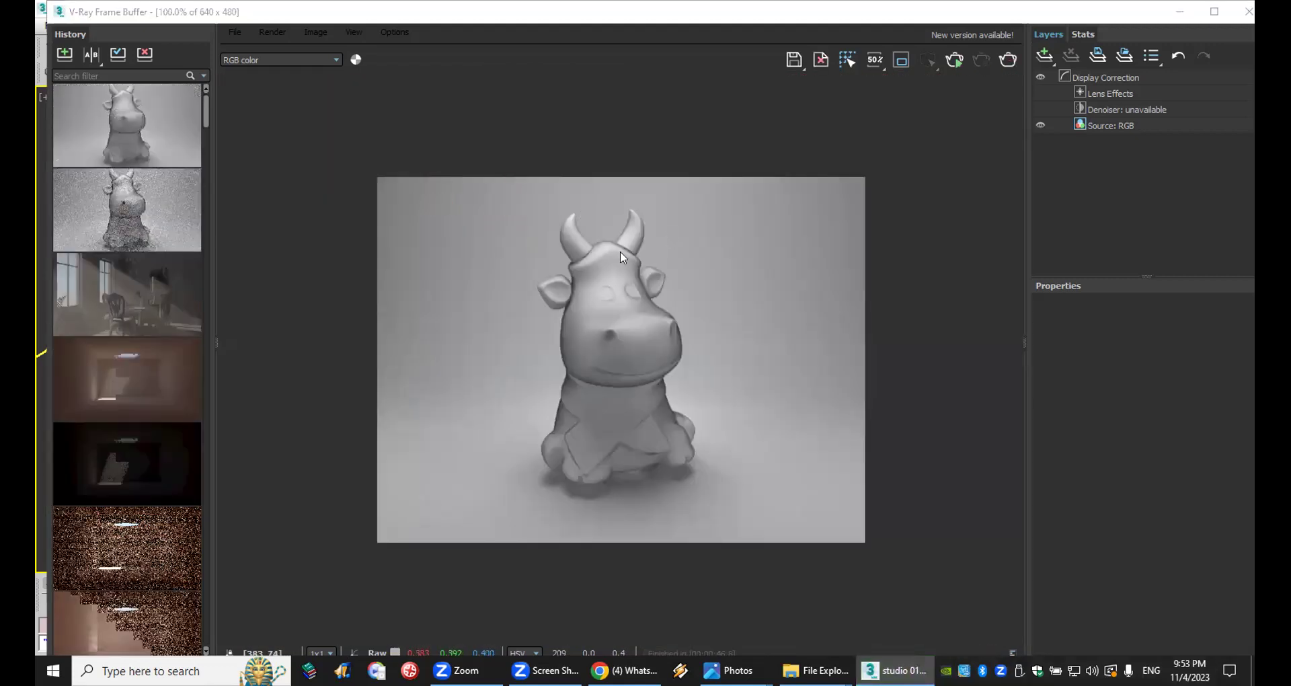
pyautogui.click(1240, 11)
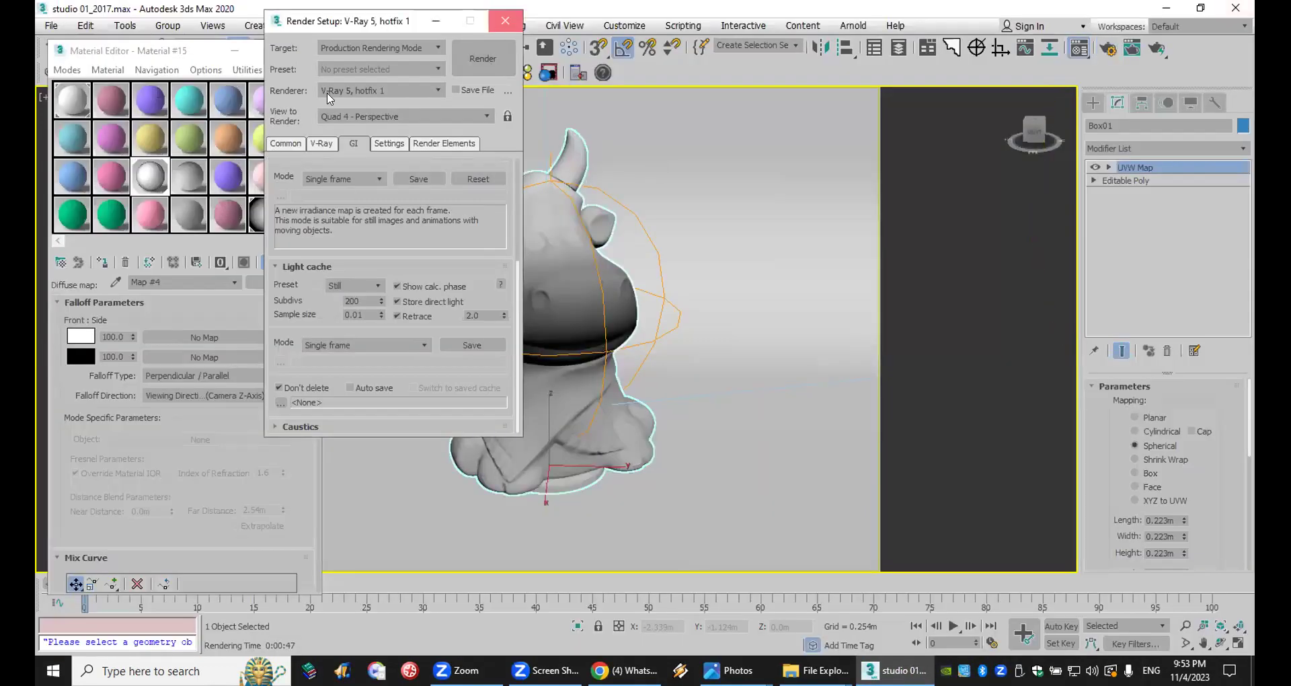
pyautogui.click(505, 20)
# Step: Apply Material #16 with its gradient diffuse map to the cow and run a test render, stopping it partway
pyautogui.click(193, 176)
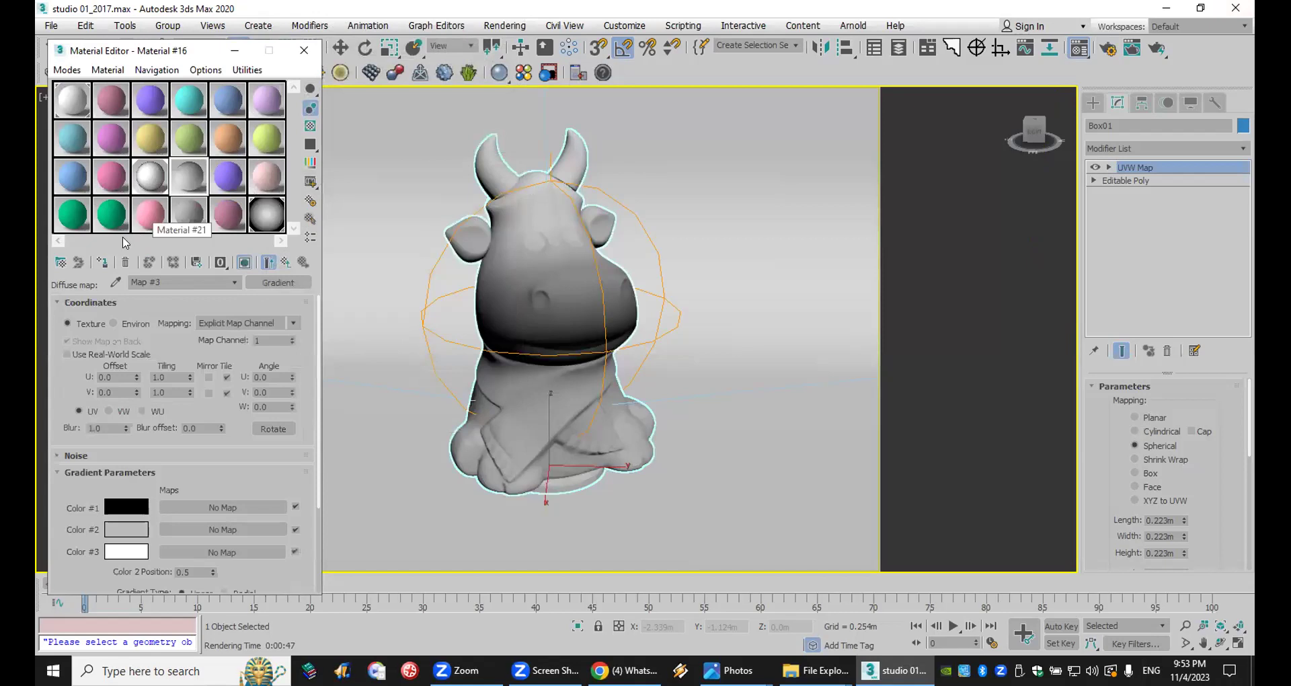
pyautogui.click(1132, 48)
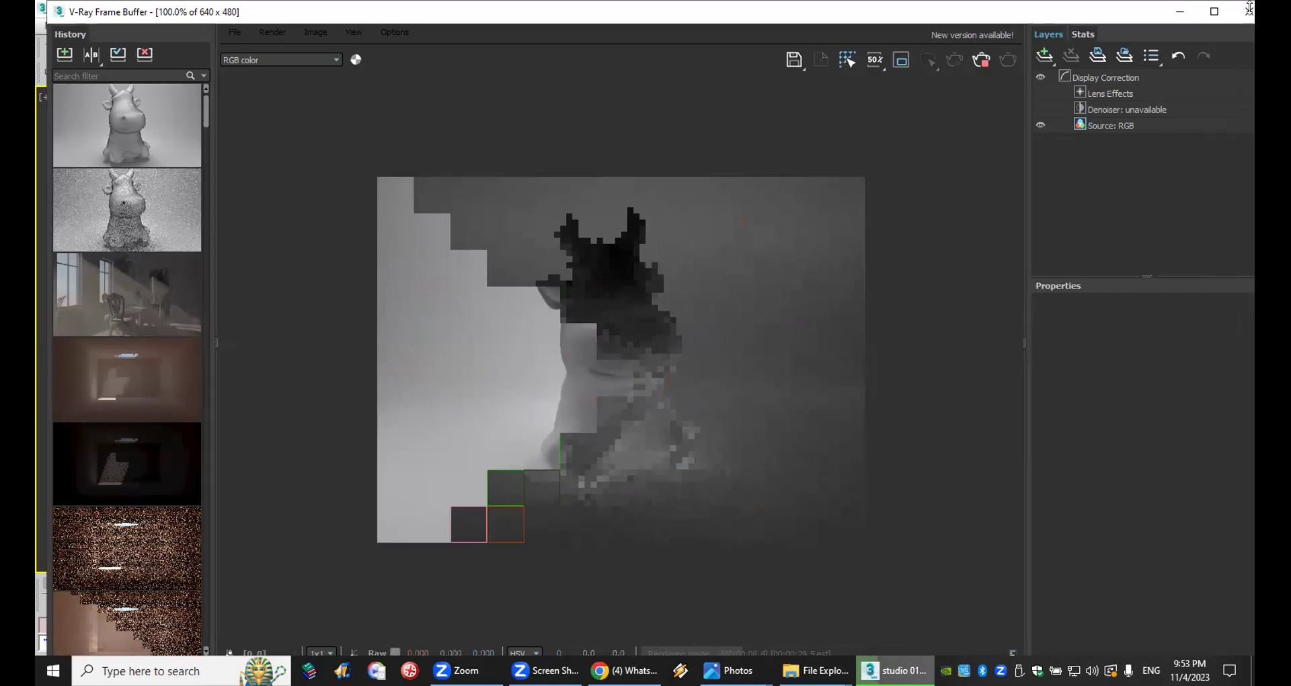
pyautogui.moveTo(128, 241)
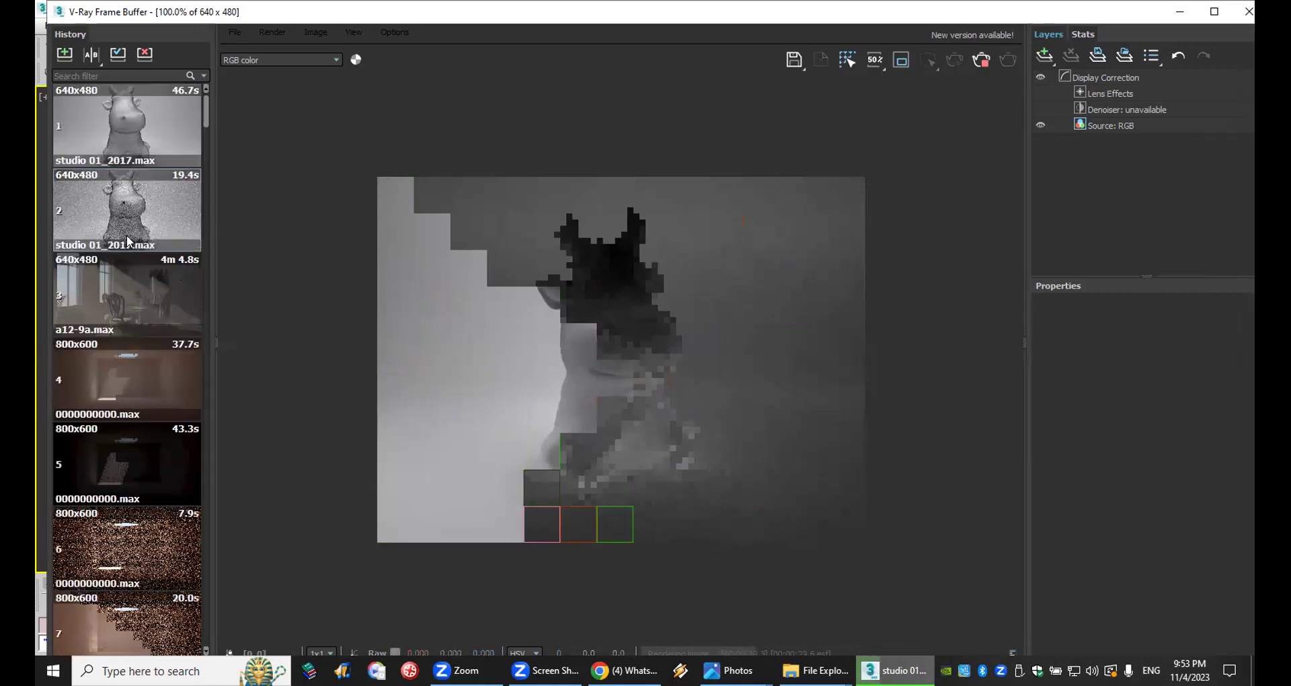
pyautogui.click(981, 60)
# Step: Load the earlier completed cow render from the history, examine its shading up close, and close the frame buffer
pyautogui.doubleClick(156, 213)
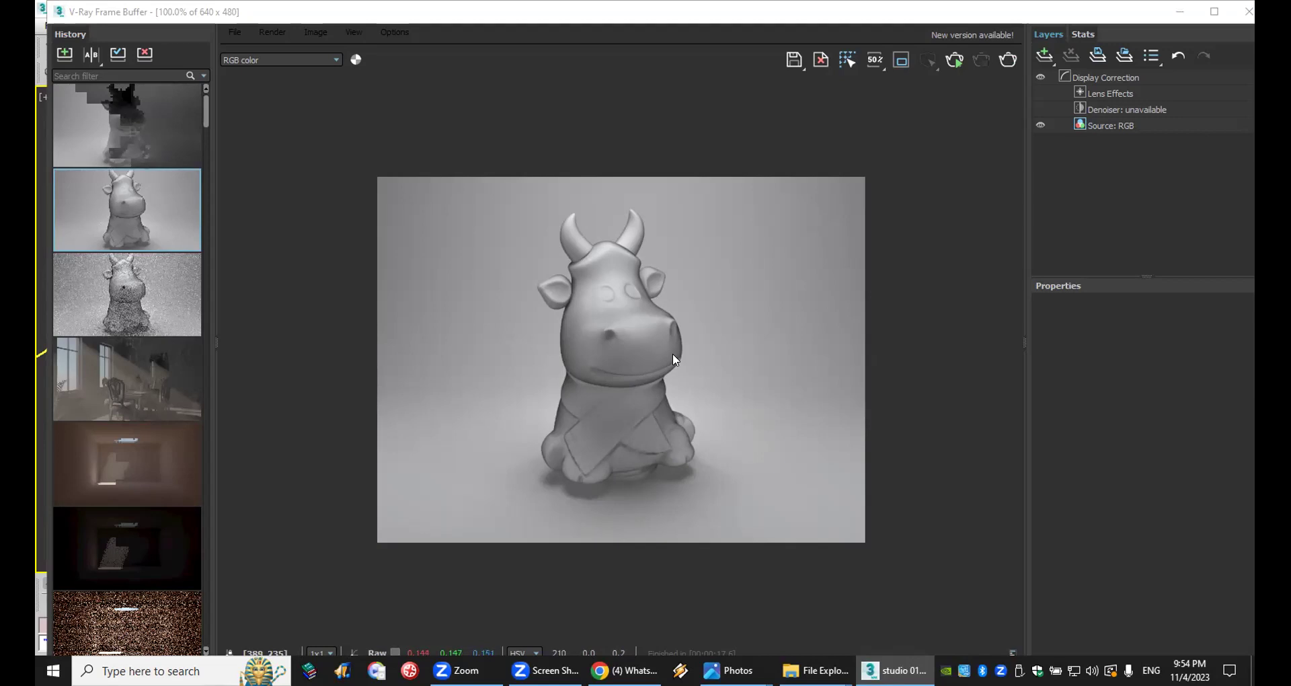
pyautogui.scroll(4, 653, 344)
pyautogui.scroll(-2, 654, 345)
pyautogui.scroll(2, 654, 344)
pyautogui.scroll(-2, 657, 344)
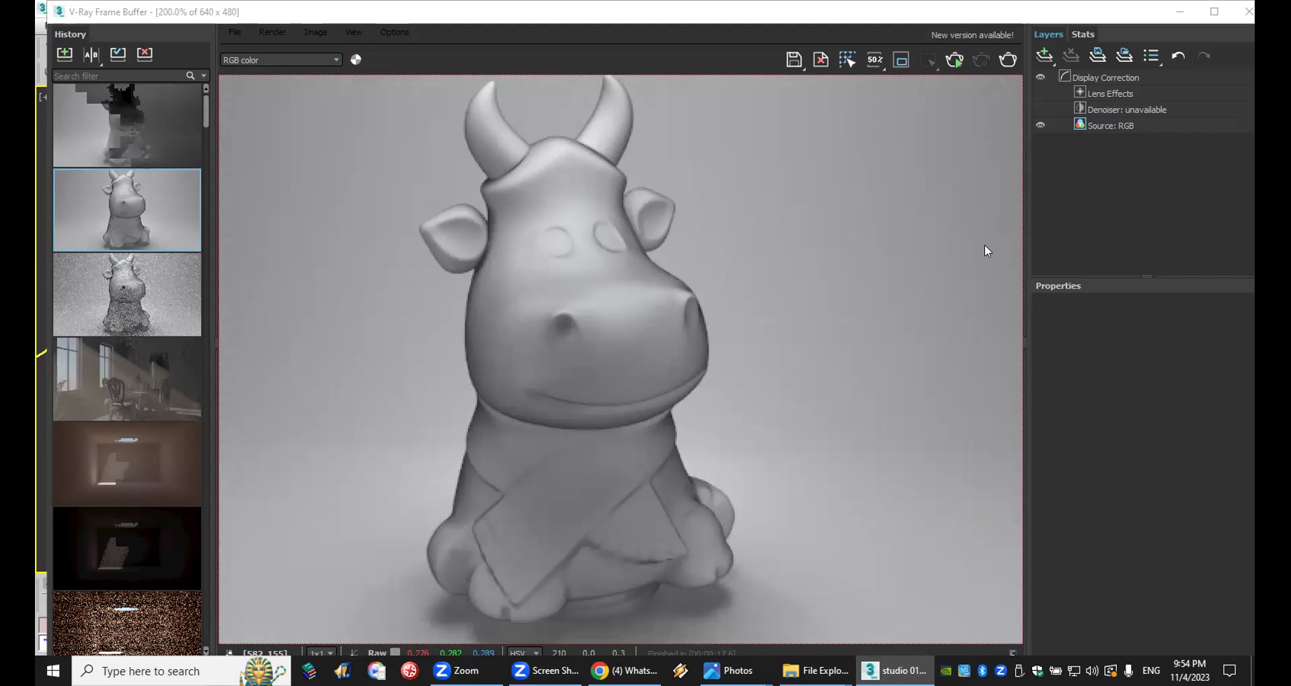
pyautogui.click(1245, 12)
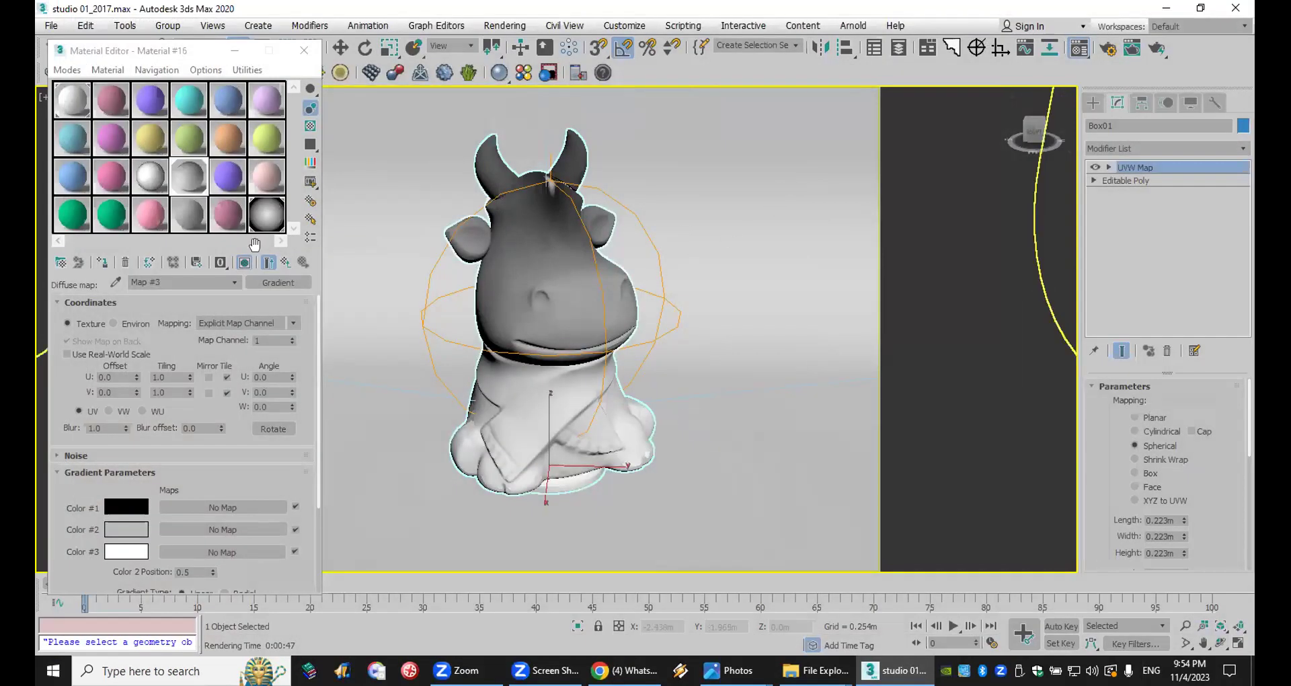
# Step: Assign Material #15, which uses the falloff diffuse map, to the selected cow
pyautogui.click(156, 176)
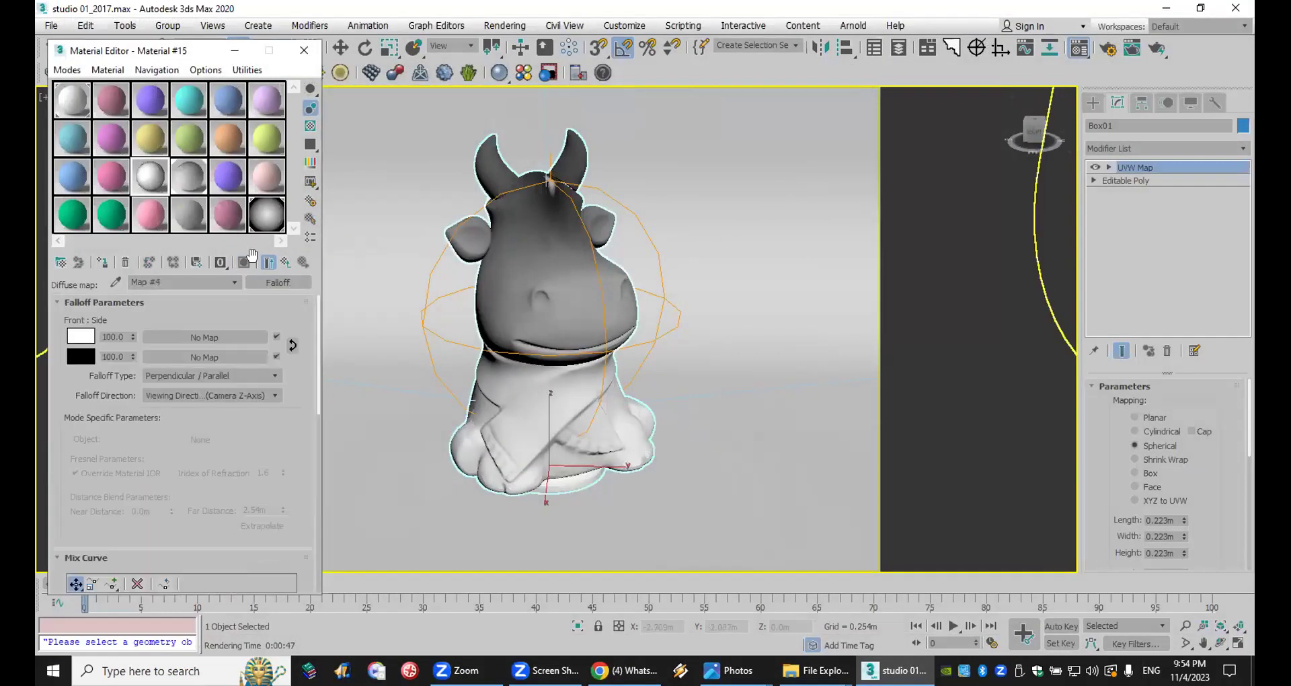
pyautogui.click(102, 261)
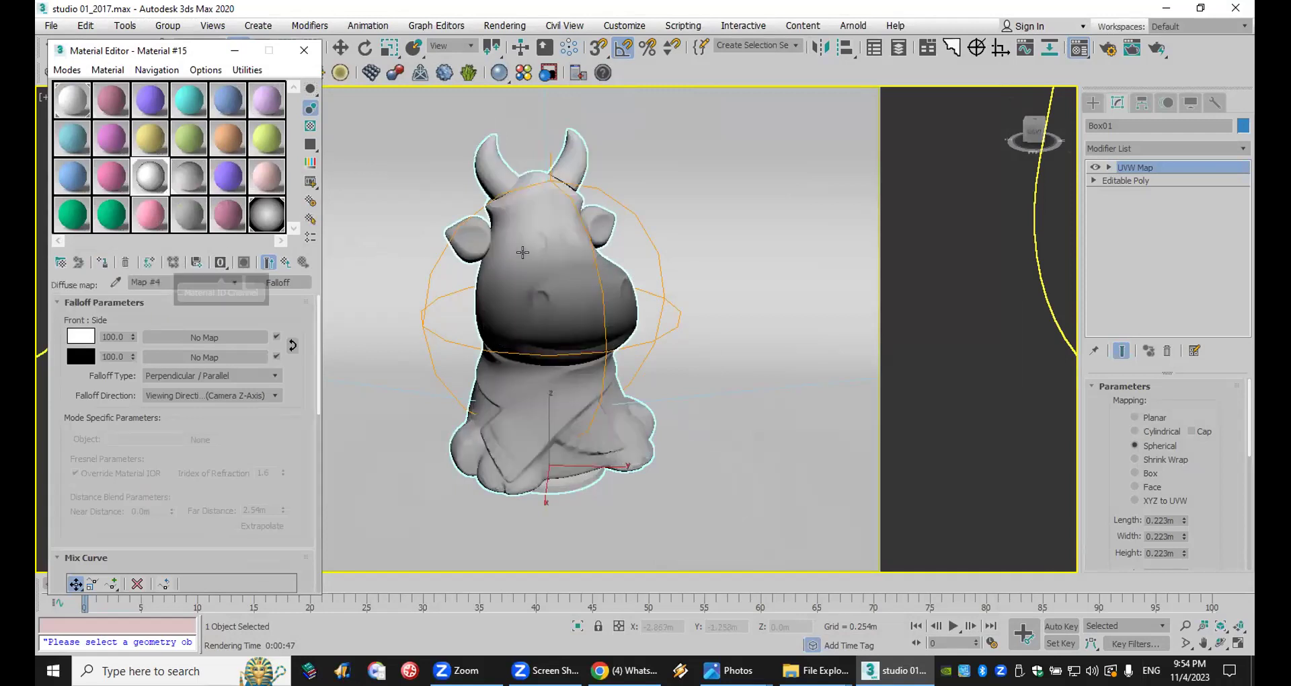
pyautogui.rightClick(556, 251)
pyautogui.click(582, 176)
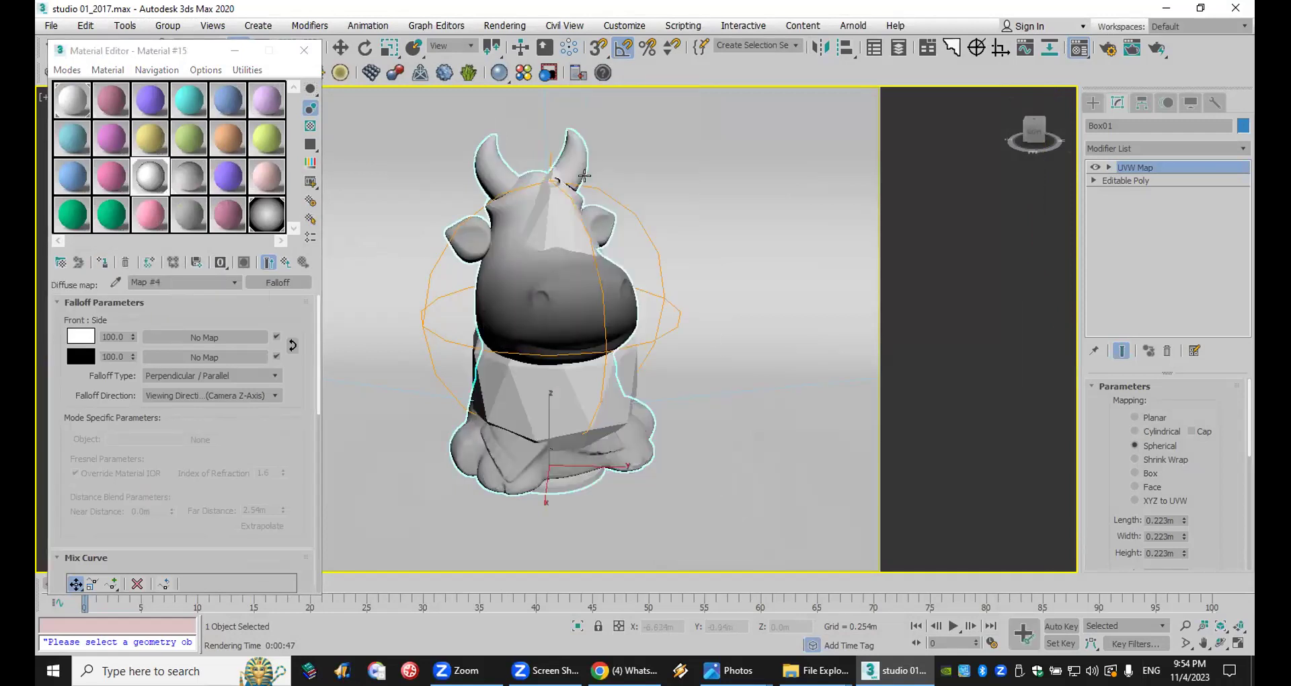
# Step: Open the studio 04 scene from the lecture 04 studio folder, accepting V-Ray's updated features and dismissing the Scene Converter
pyautogui.click(51, 26)
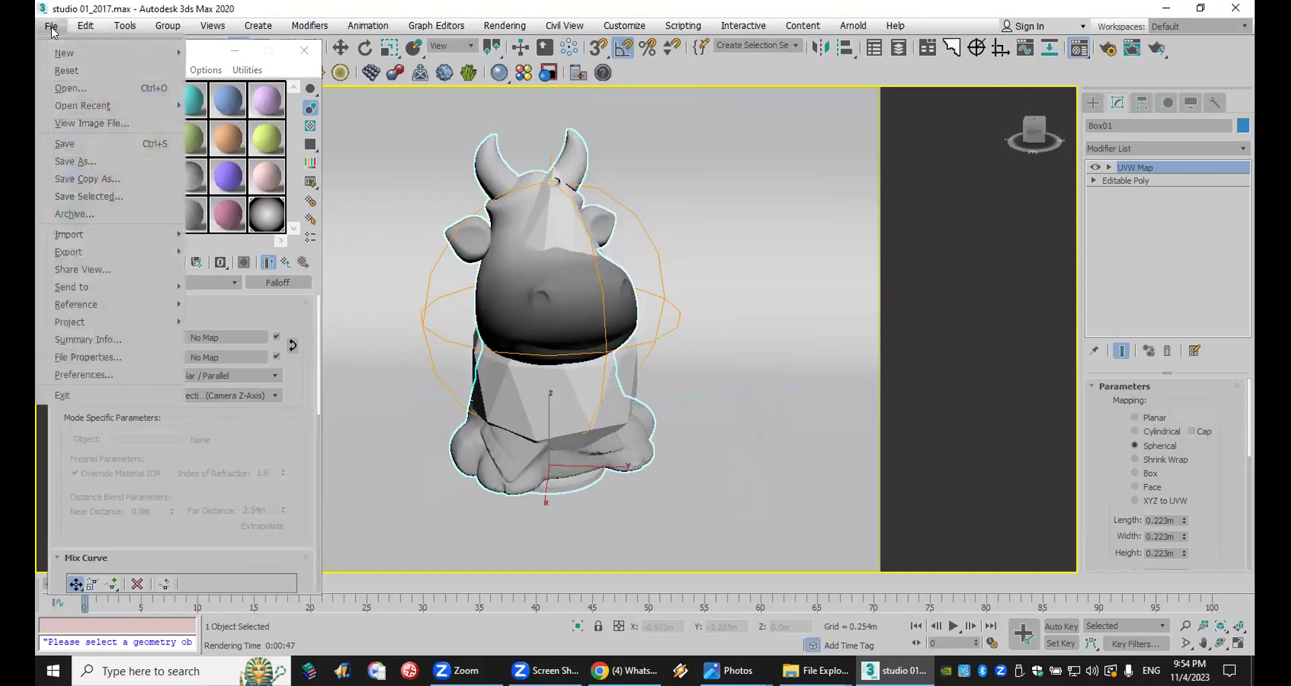
pyautogui.click(74, 87)
pyautogui.click(643, 357)
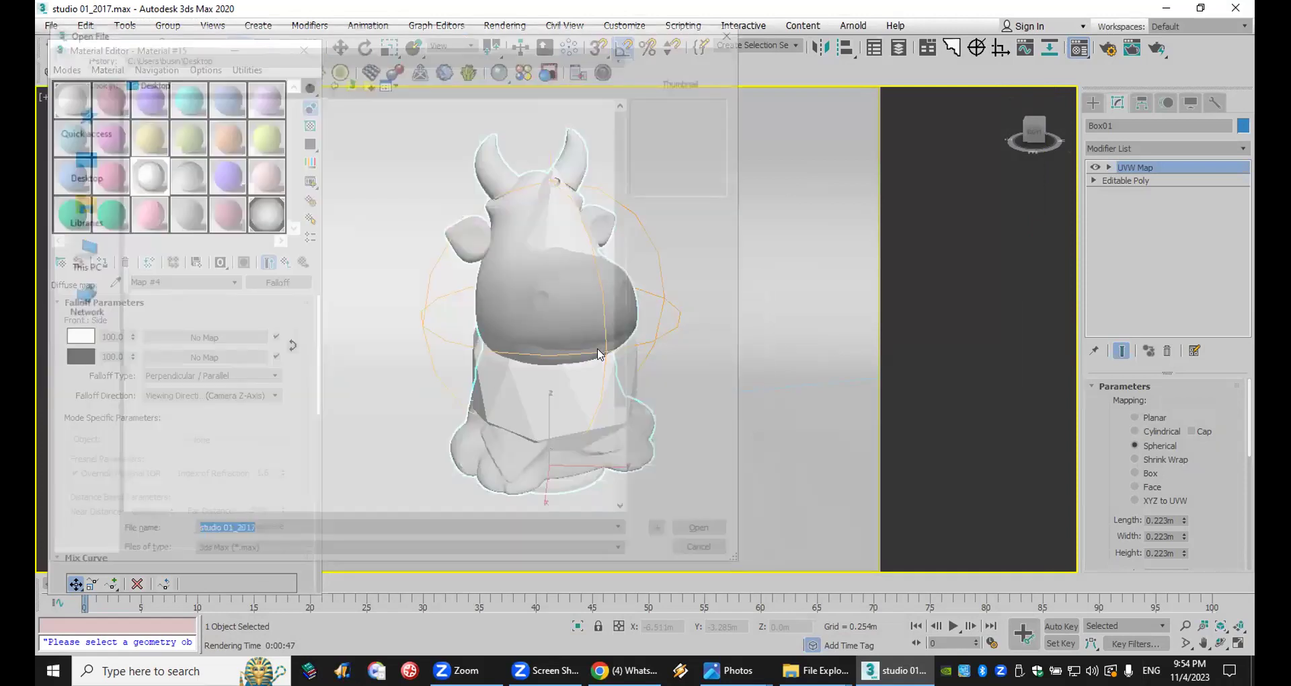
pyautogui.scroll(-2, 347, 444)
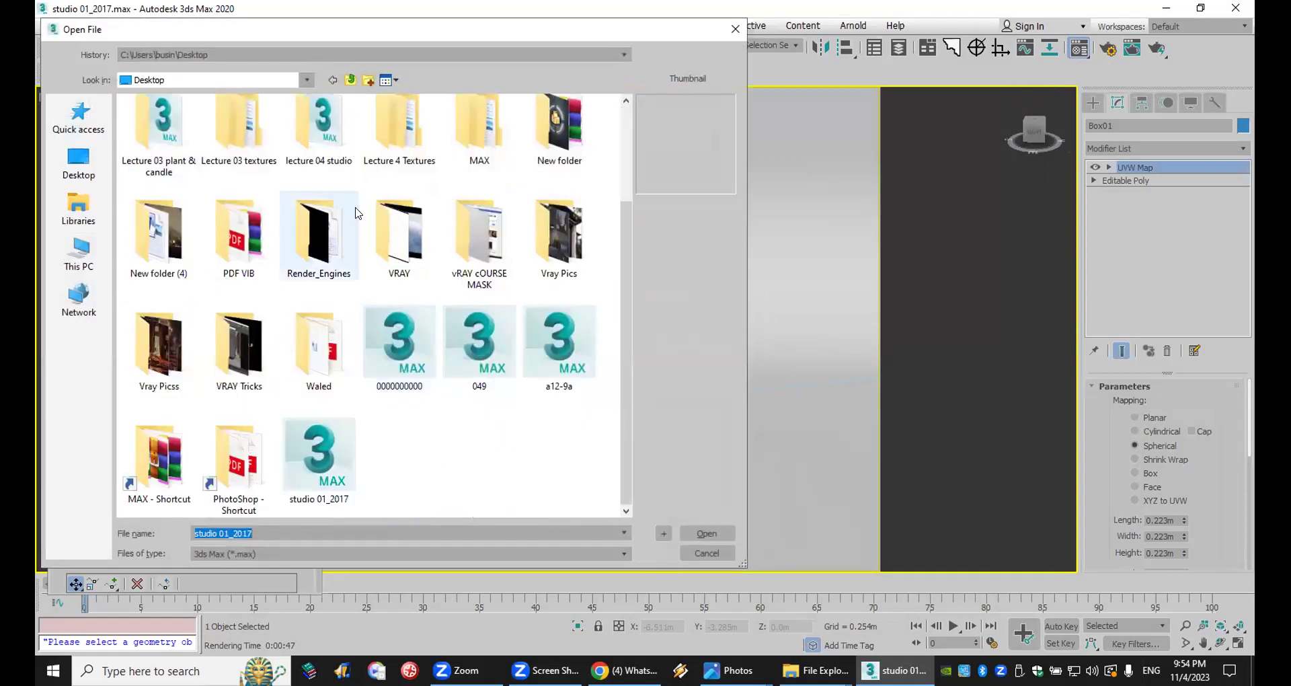
pyautogui.doubleClick(322, 135)
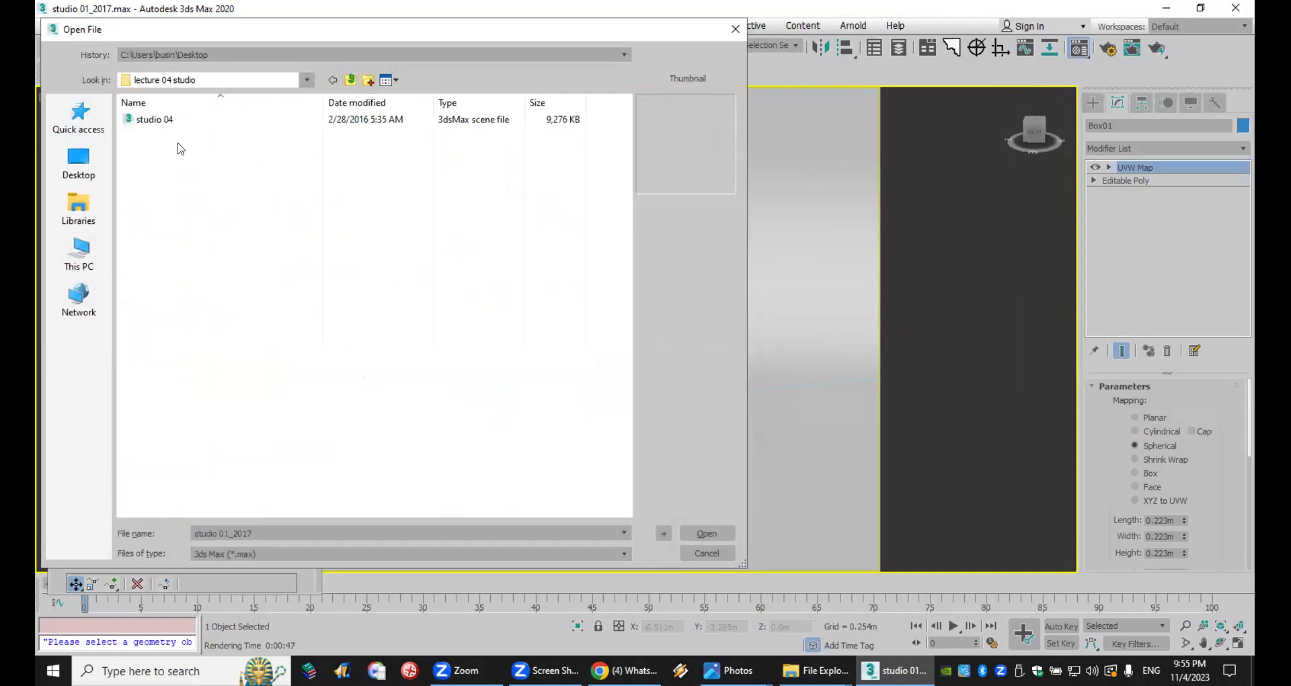
pyautogui.doubleClick(156, 121)
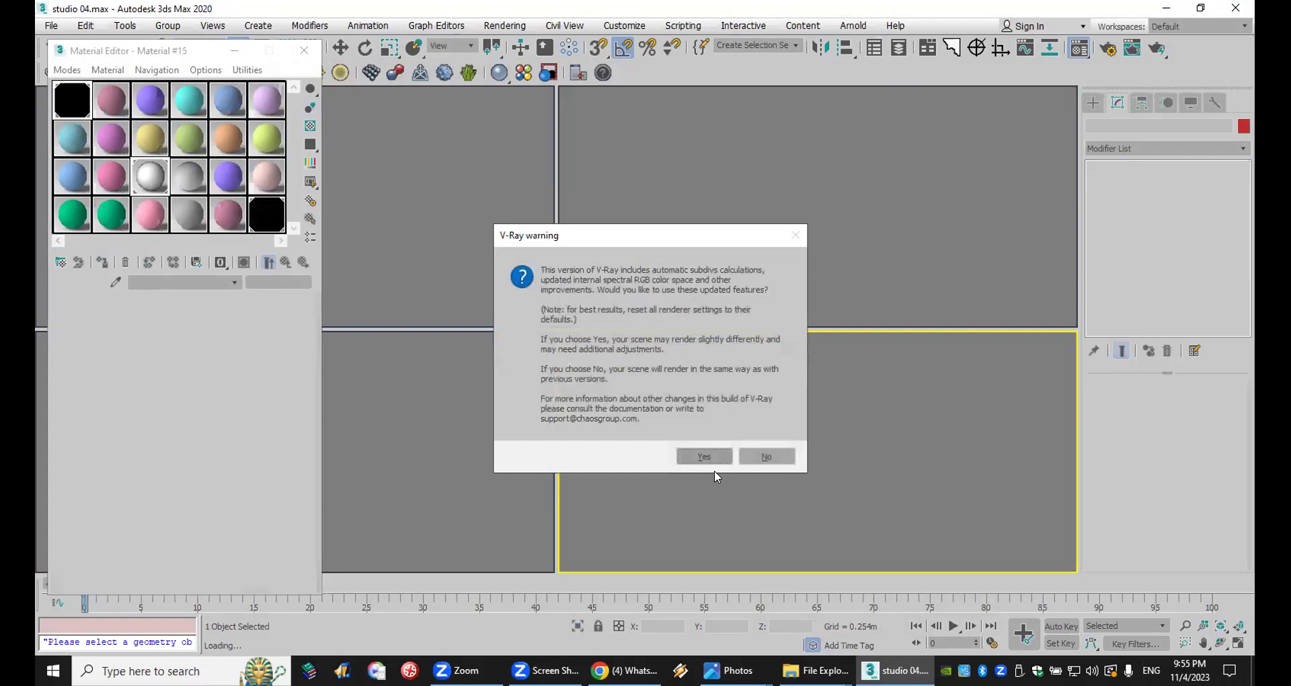
pyautogui.click(718, 457)
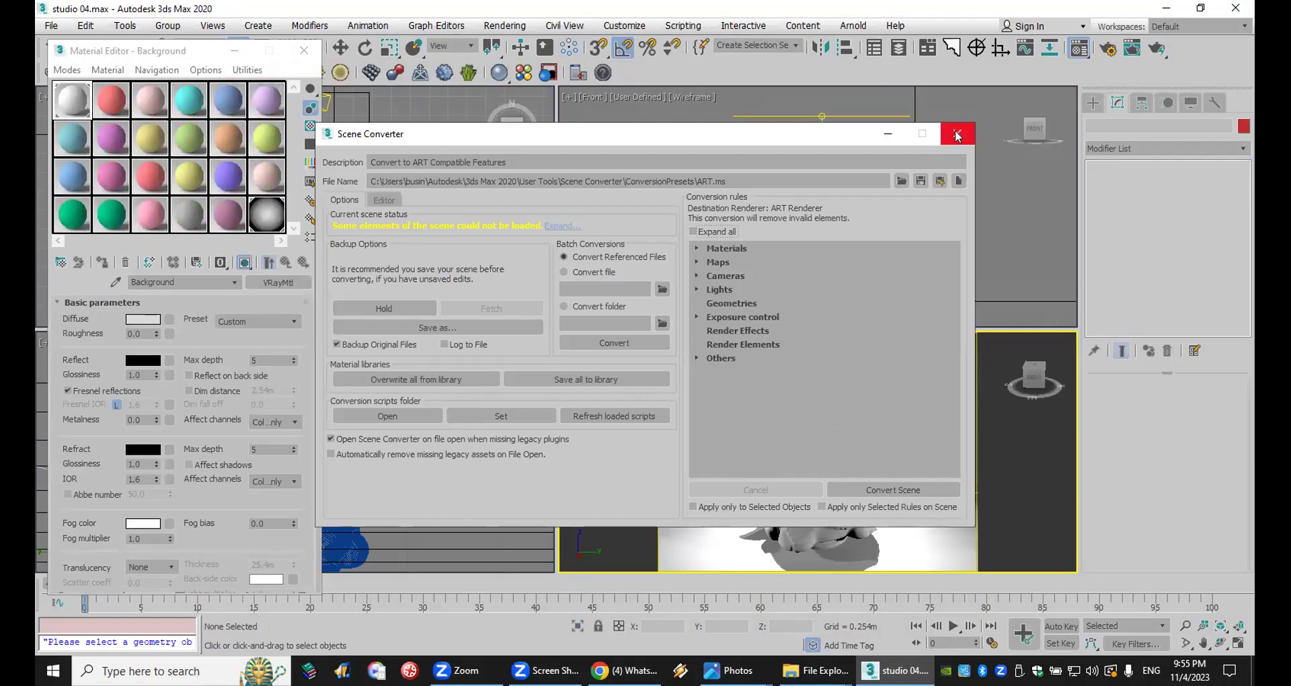
pyautogui.click(957, 135)
# Step: Unhide all hidden objects in the studio scene
pyautogui.rightClick(831, 428)
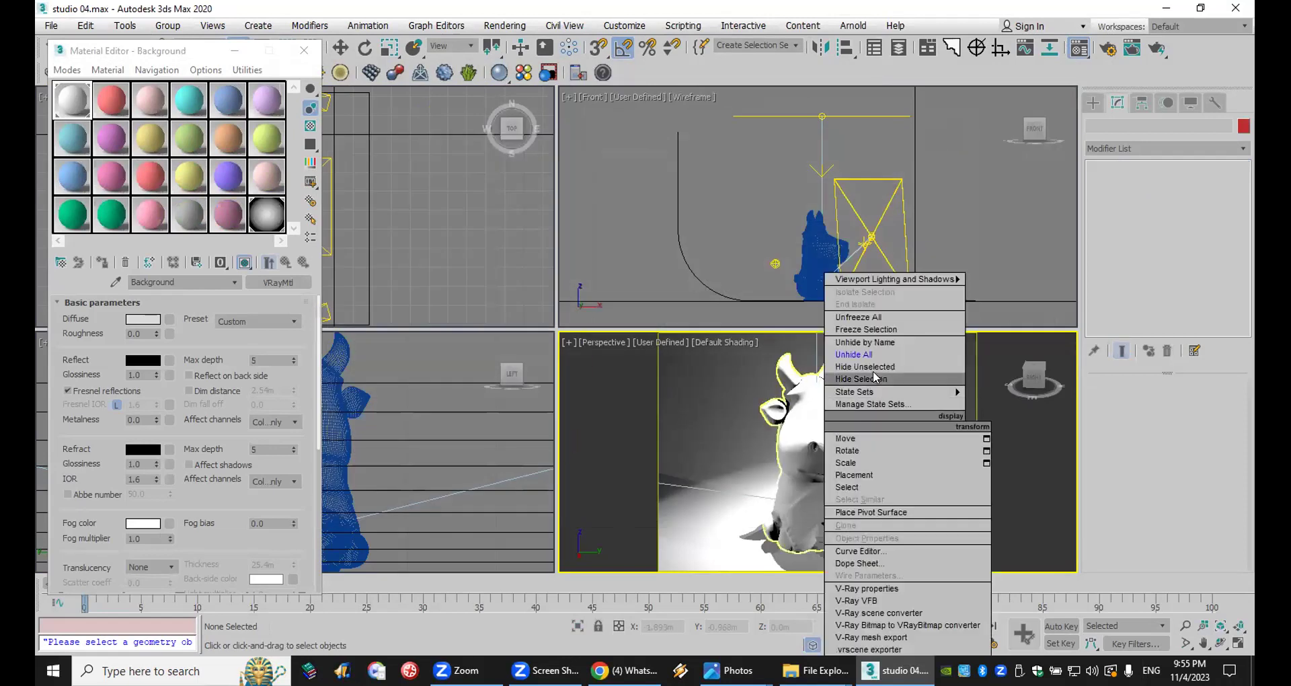
pyautogui.click(854, 354)
pyautogui.rightClick(826, 427)
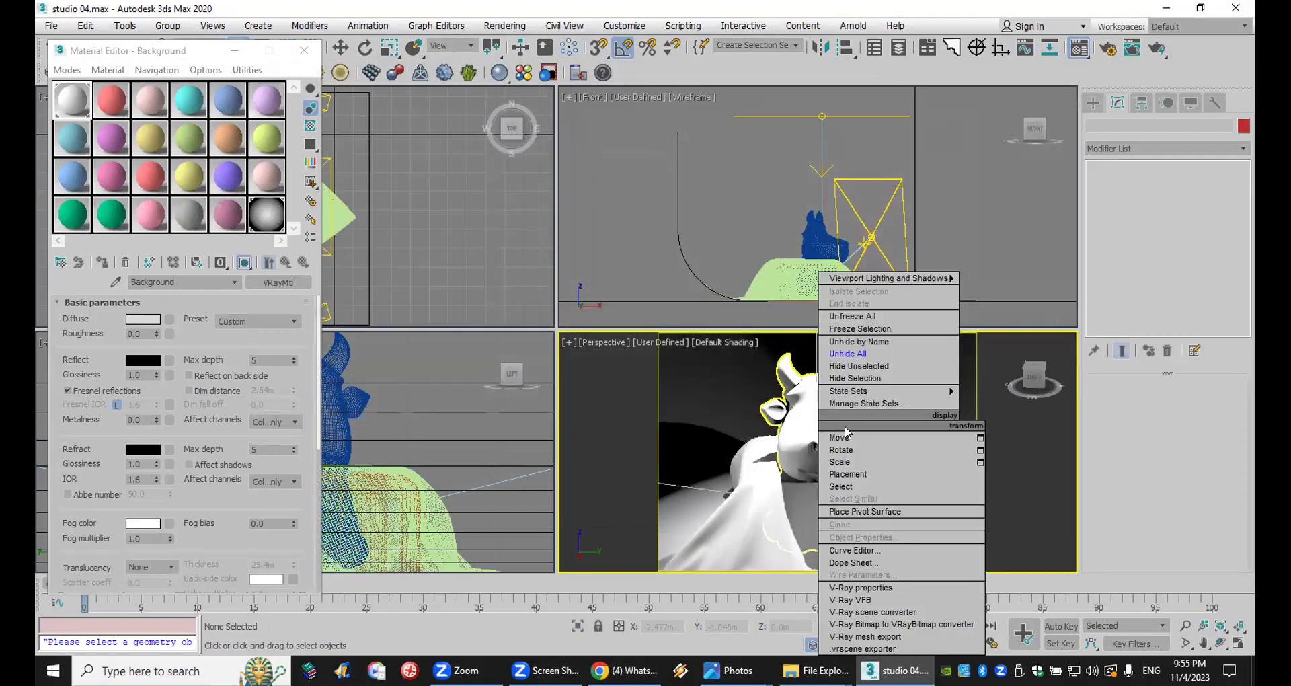
pyautogui.click(865, 378)
# Step: Select the cow model and hide it, keeping the draped cloth
pyautogui.moveTo(798, 460); pyautogui.dragTo(828, 342, button='middle')
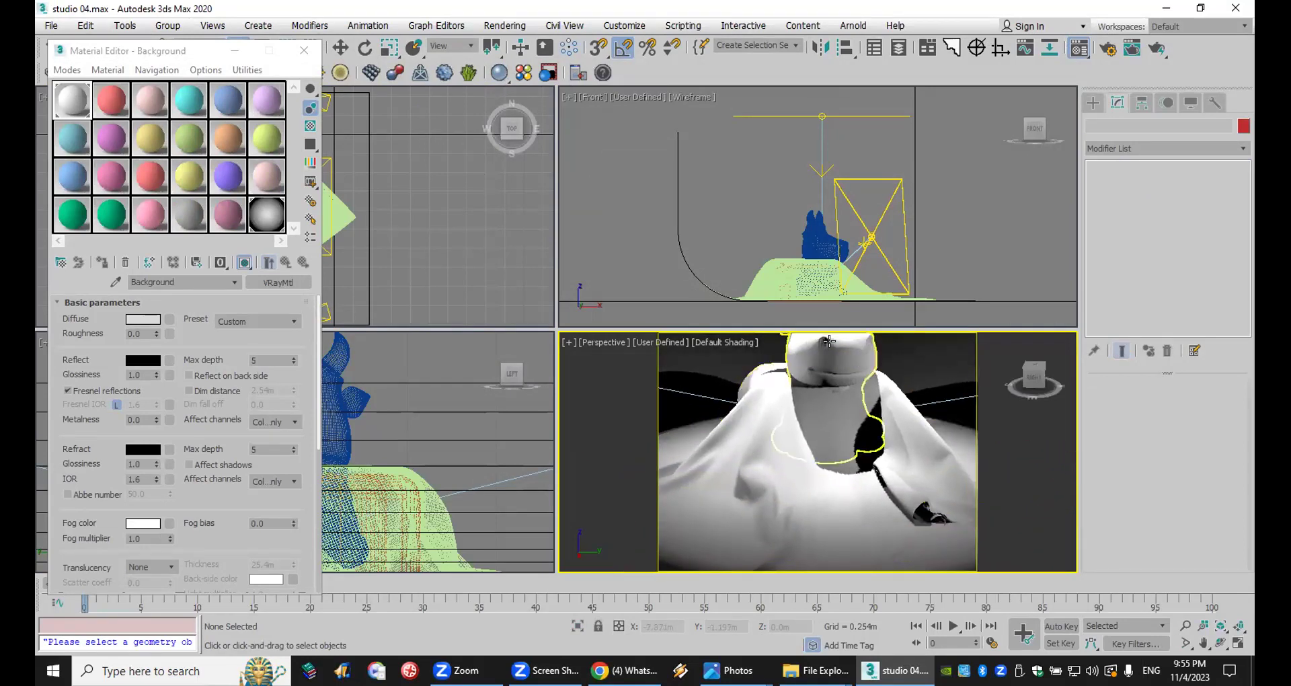
pyautogui.rightClick(829, 341)
pyautogui.click(862, 300)
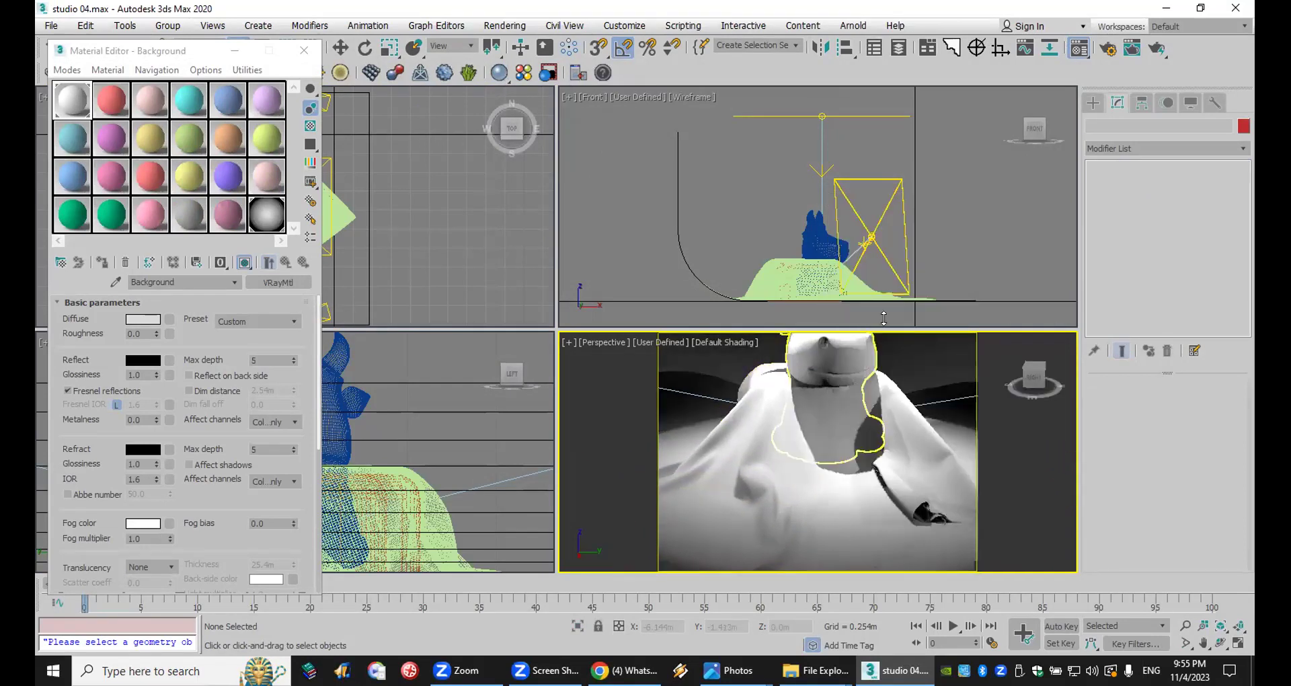
pyautogui.click(972, 284)
pyautogui.click(822, 291)
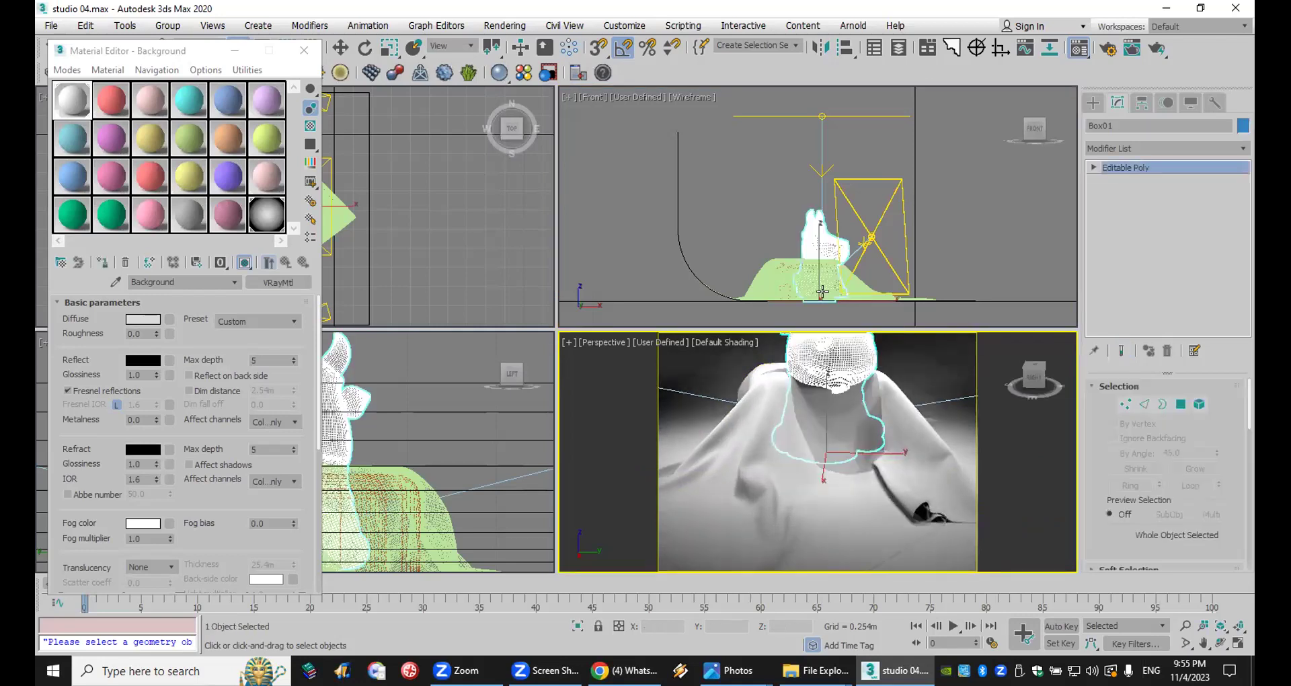
pyautogui.rightClick(812, 233)
pyautogui.rightClick(815, 233)
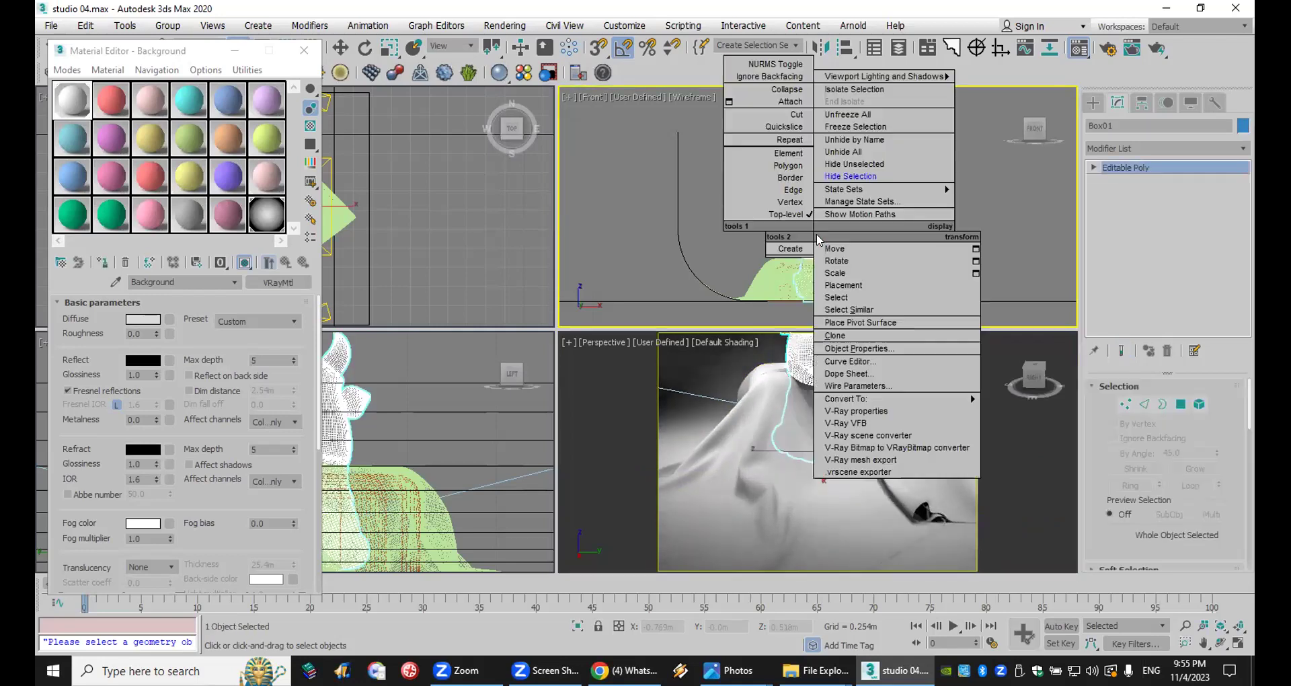
pyautogui.click(848, 176)
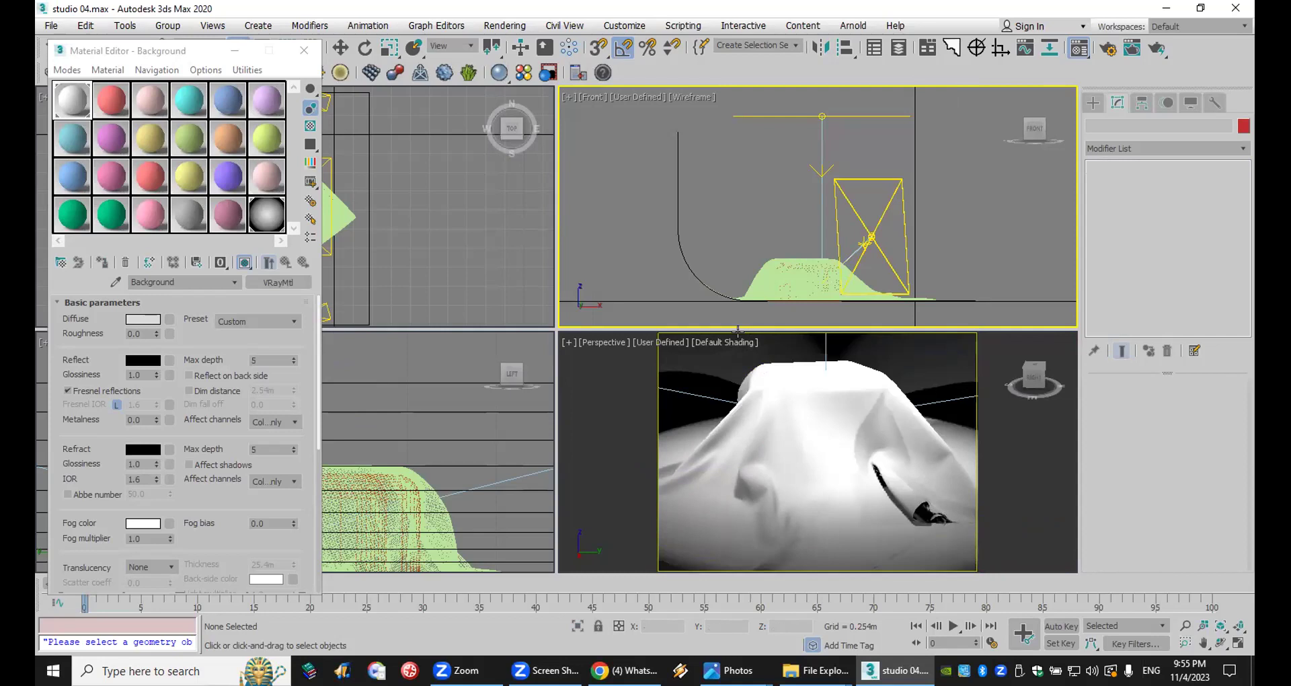
# Step: Adjust the perspective viewport's lighting and shadow display, illuminating it with default lights
pyautogui.click(671, 342)
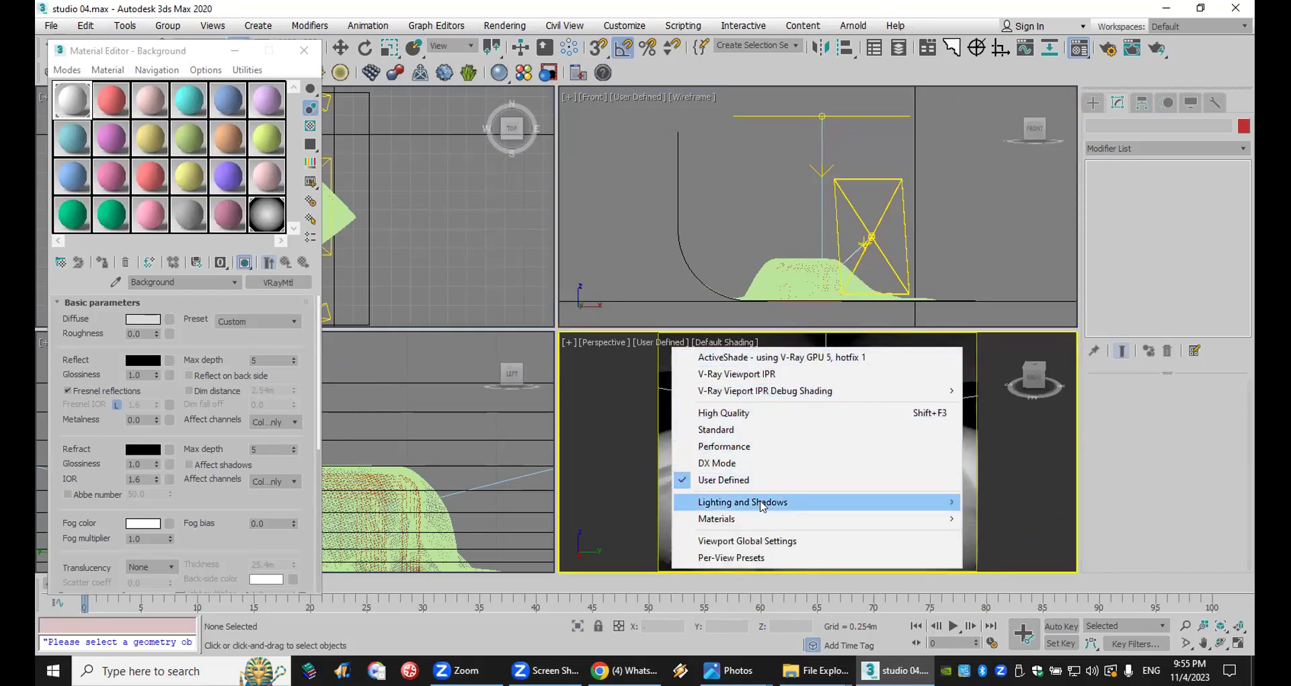
pyautogui.moveTo(763, 503)
pyautogui.click(1006, 559)
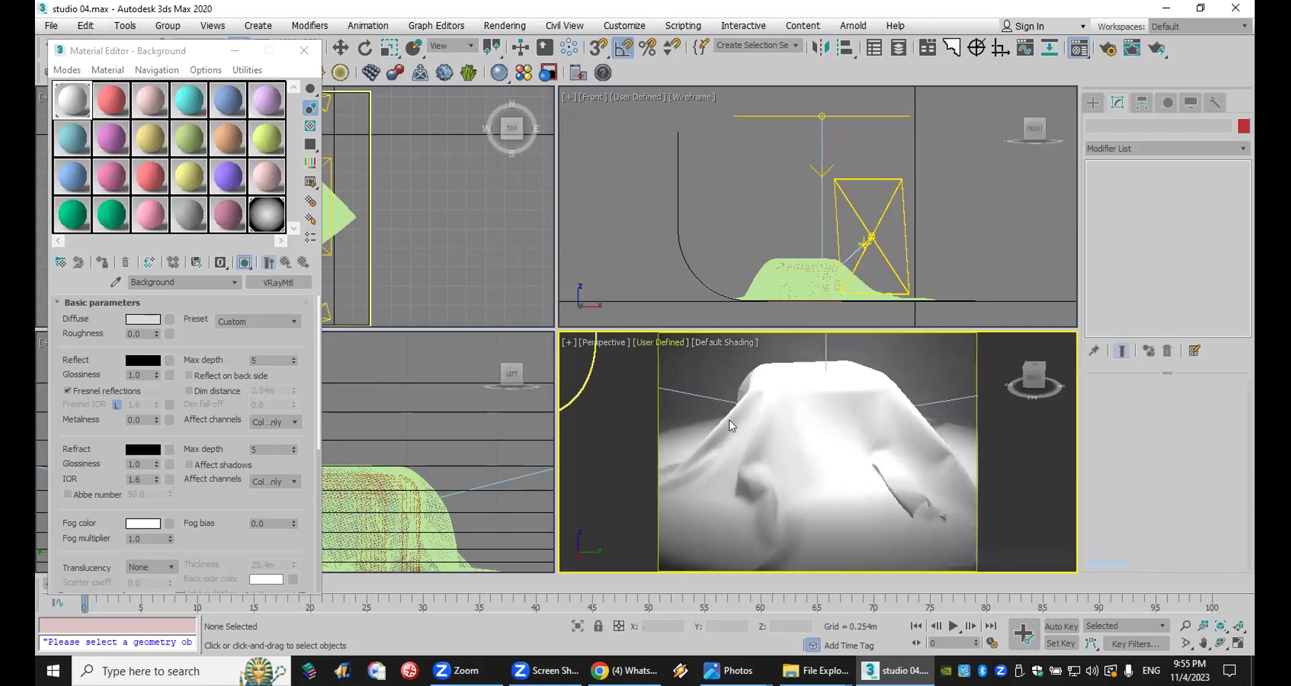
pyautogui.click(656, 341)
pyautogui.moveTo(782, 509)
pyautogui.click(975, 503)
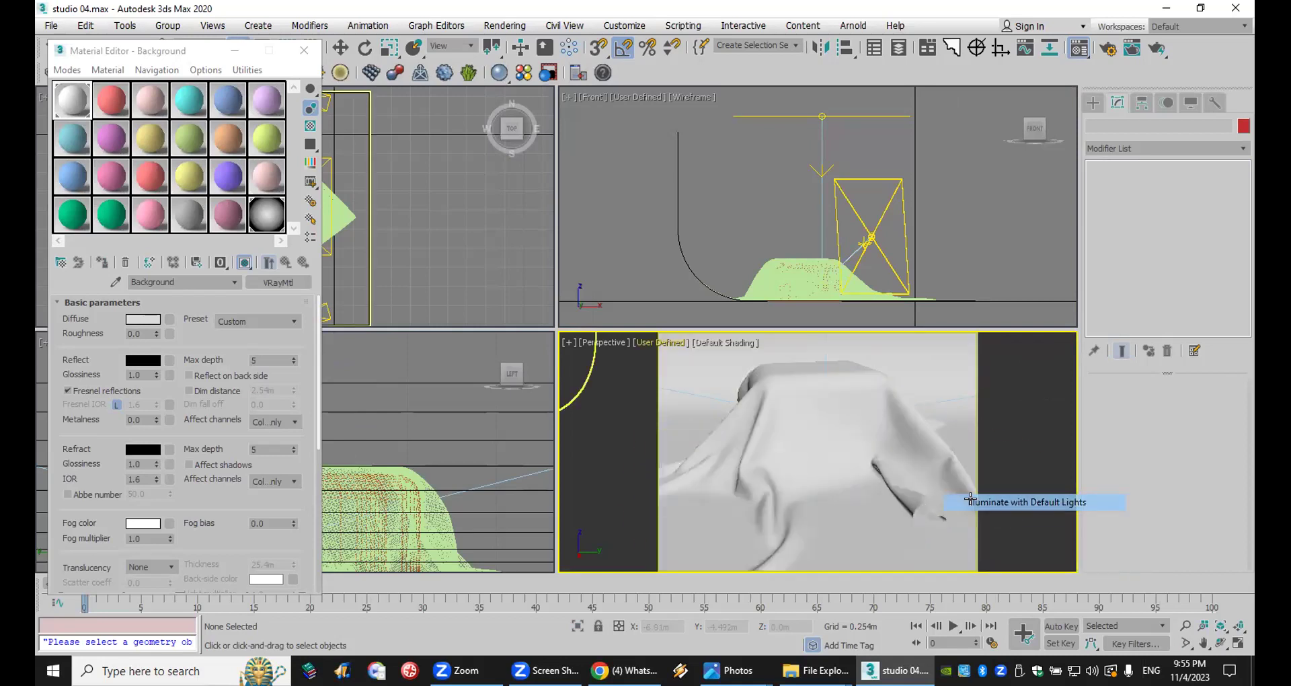
# Step: Assign the red V-Ray Material #15 to the draped cloth
pyautogui.click(150, 178)
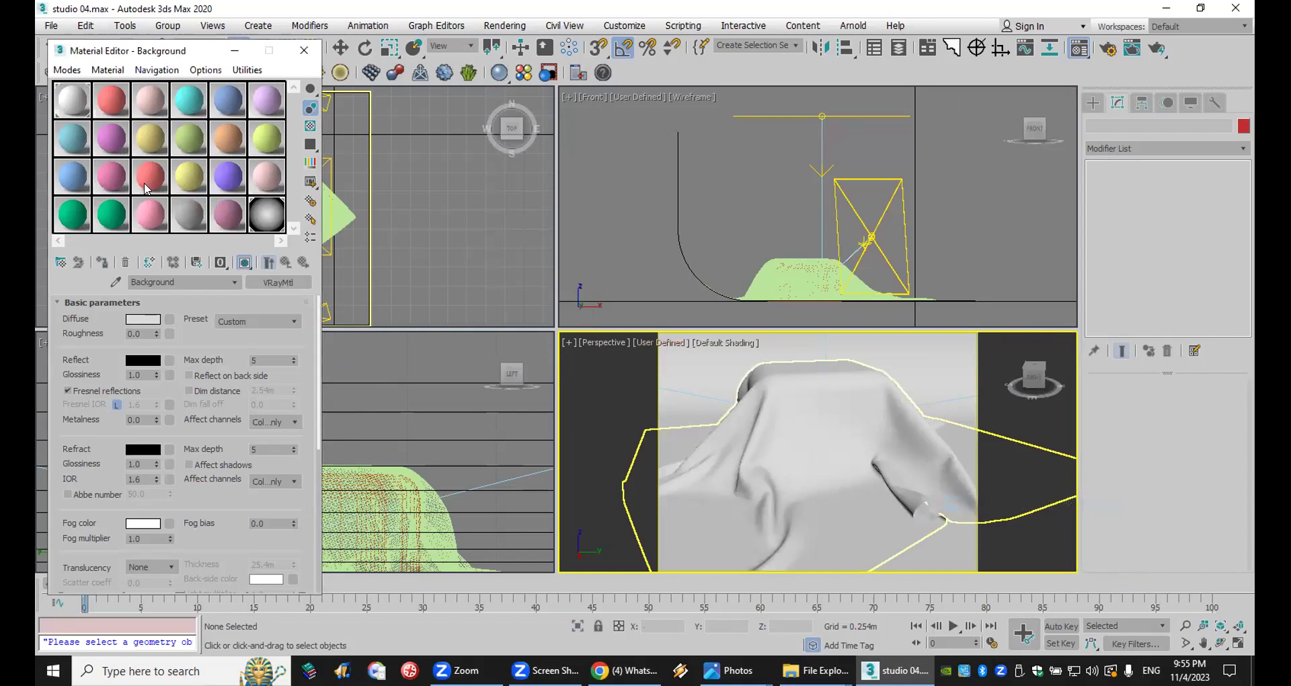
pyautogui.click(816, 380)
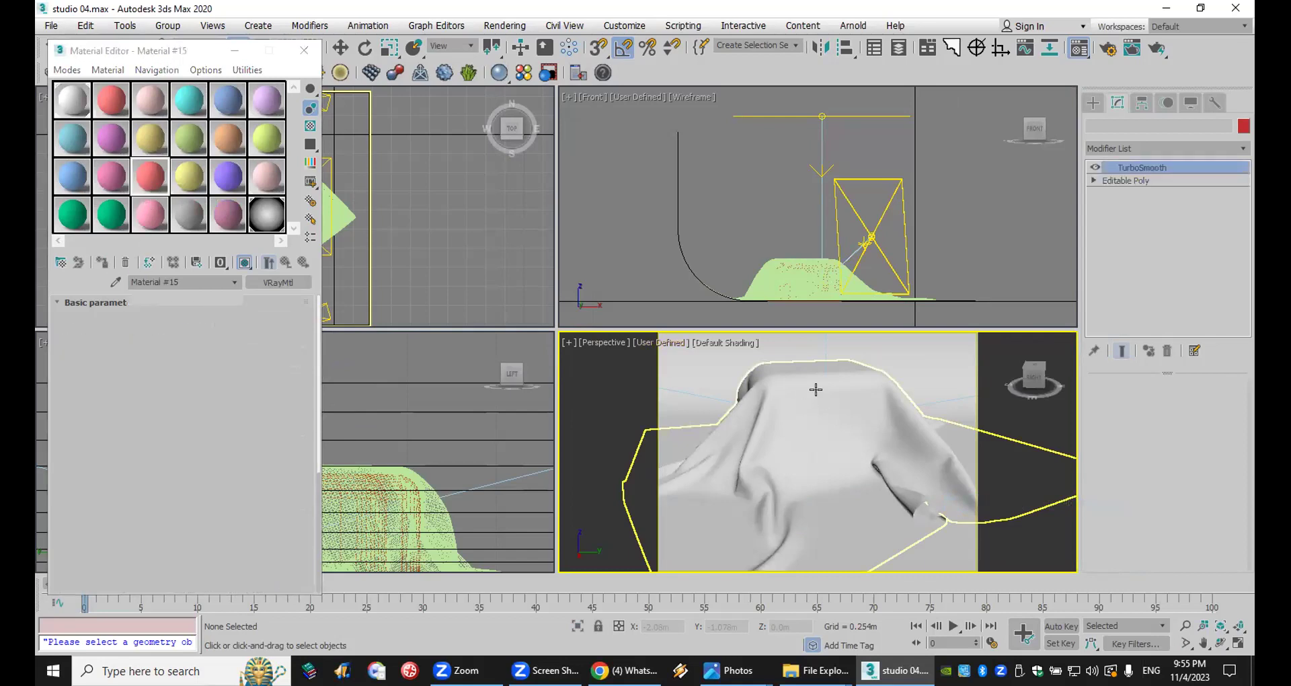
pyautogui.click(101, 262)
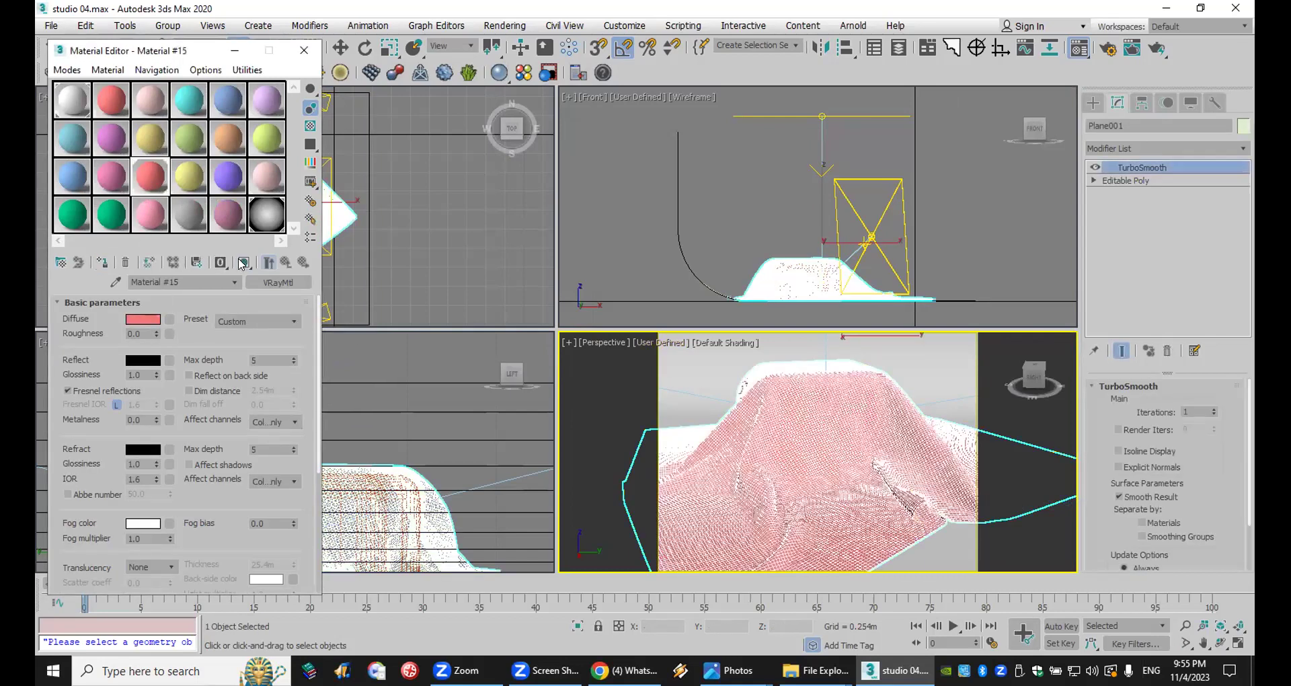
# Step: Open Render Setup and check the bucket image sampler's max subdivs in the V-Ray settings
pyautogui.click(505, 26)
pyautogui.click(531, 106)
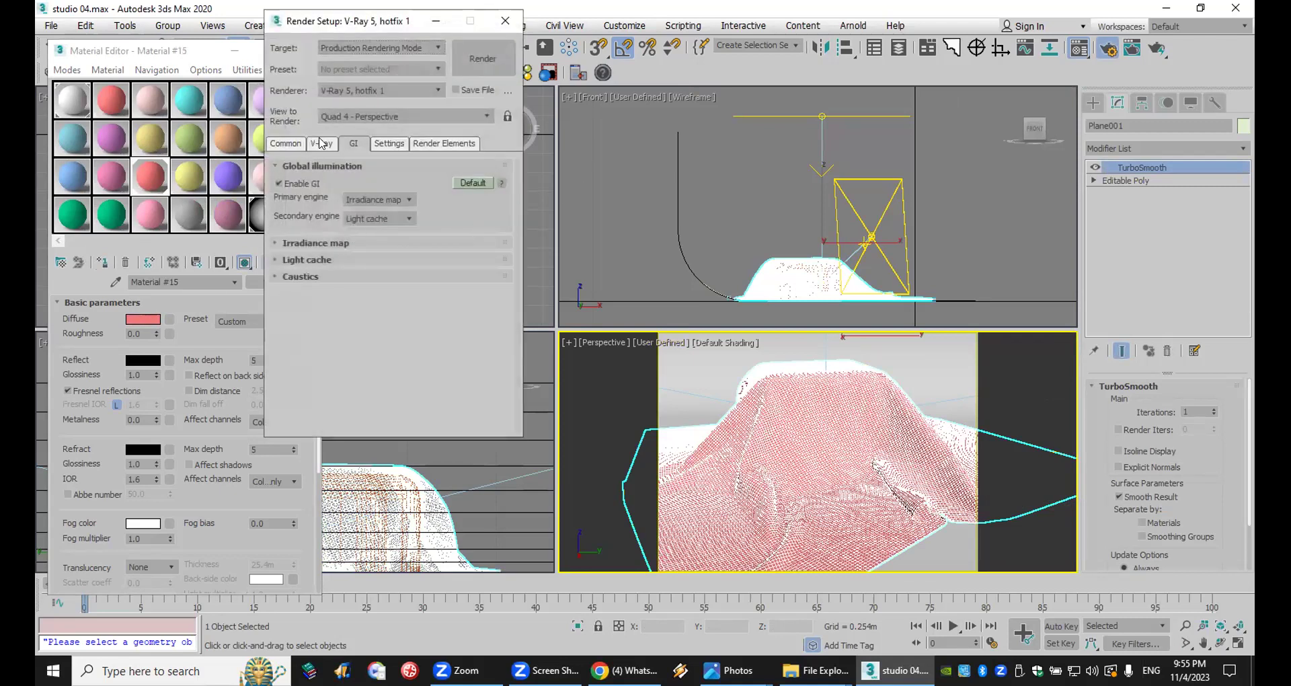
pyautogui.click(322, 143)
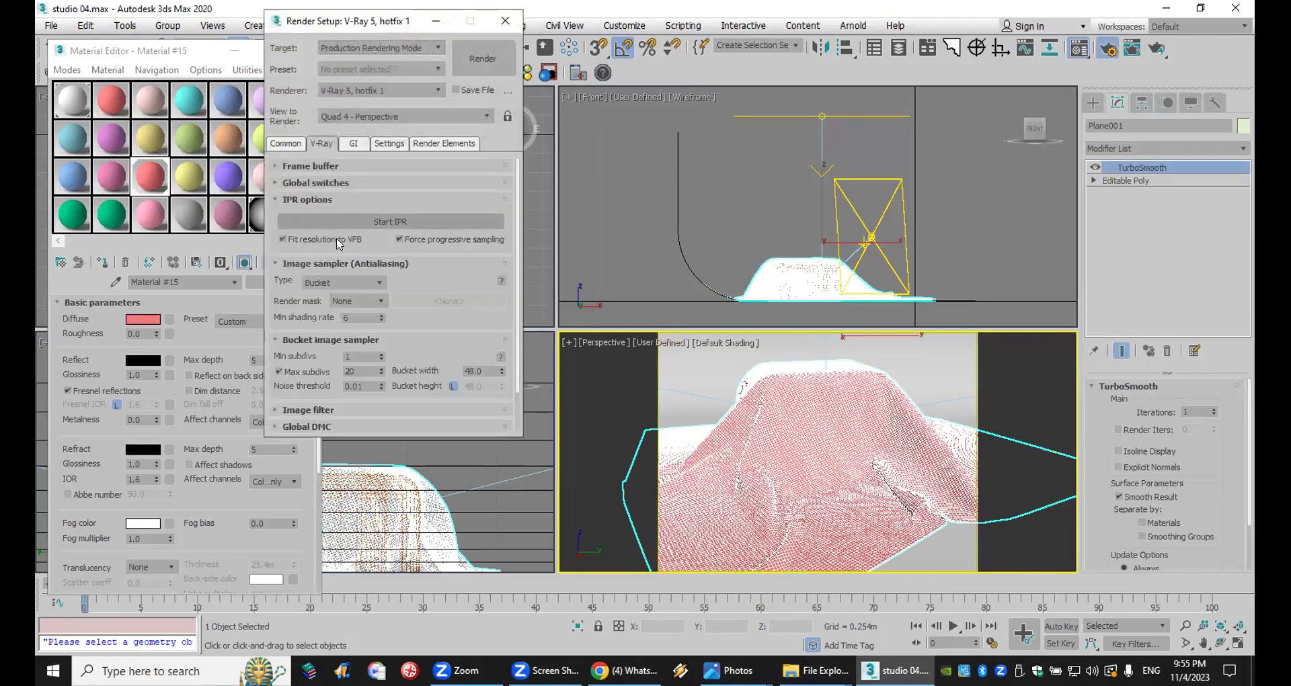
pyautogui.doubleClick(350, 371)
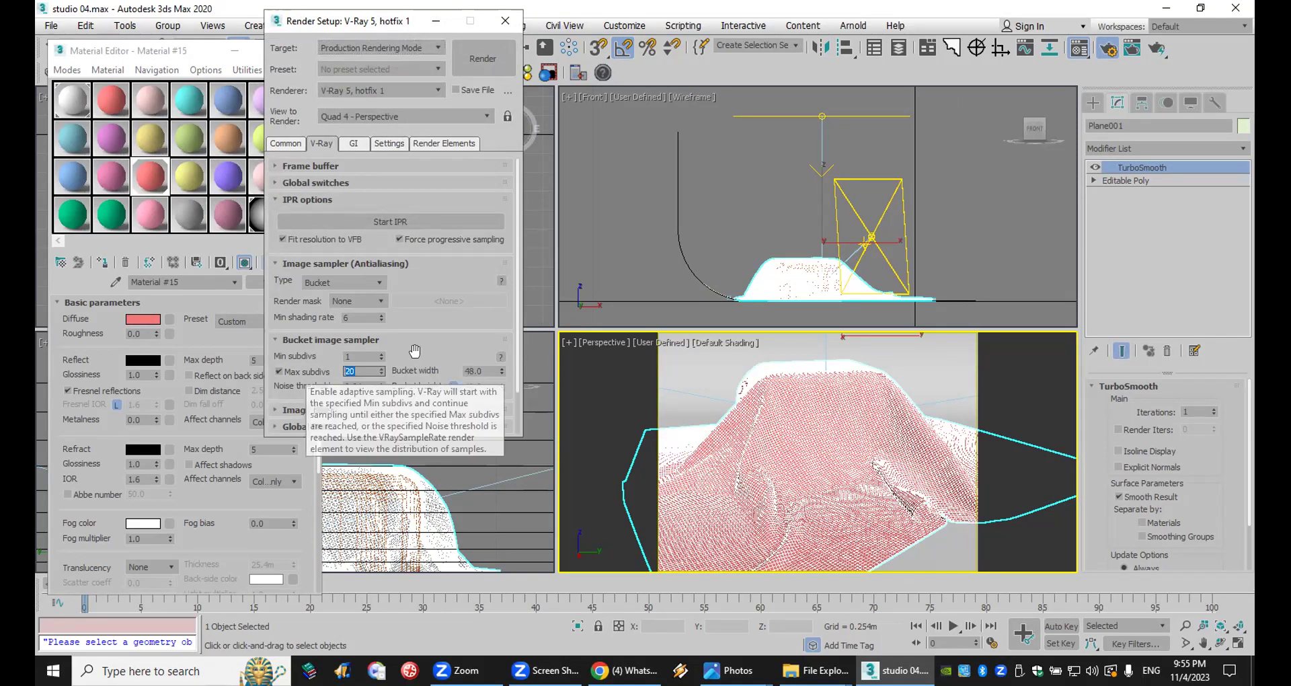
# Step: Set the light cache subdivs to 200 in the global illumination settings and close Render Setup
pyautogui.click(354, 143)
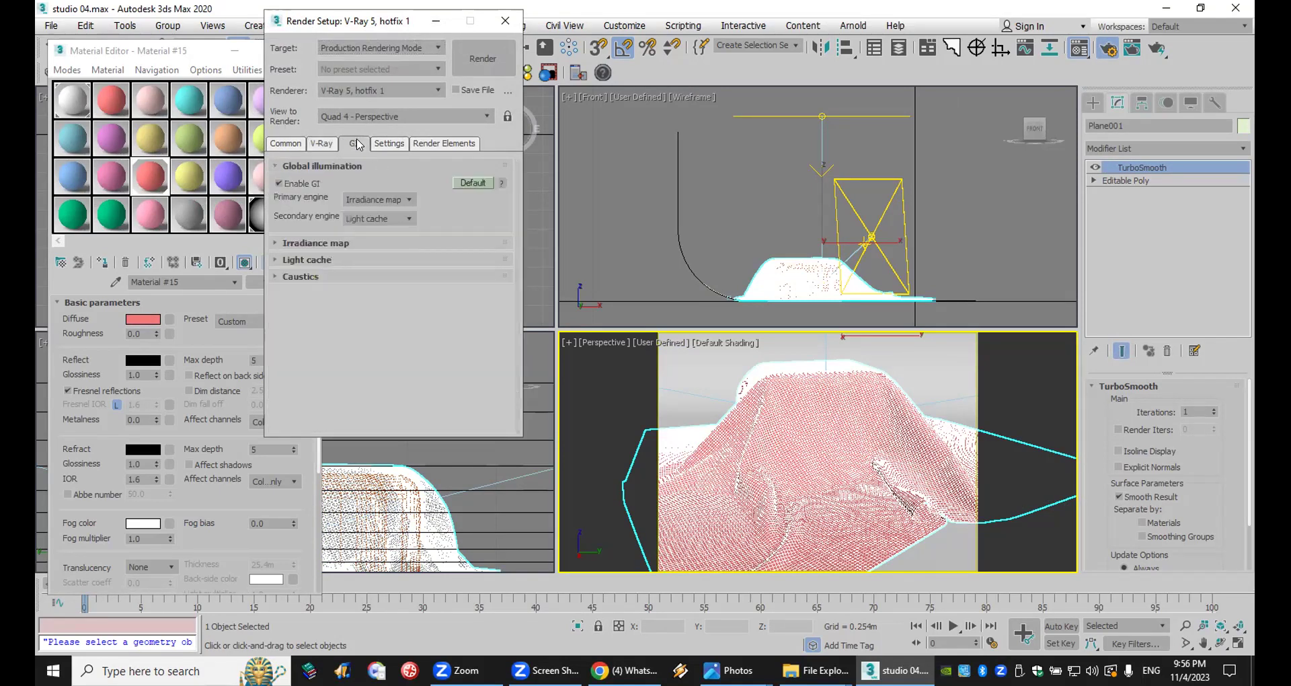
pyautogui.click(371, 243)
pyautogui.click(372, 262)
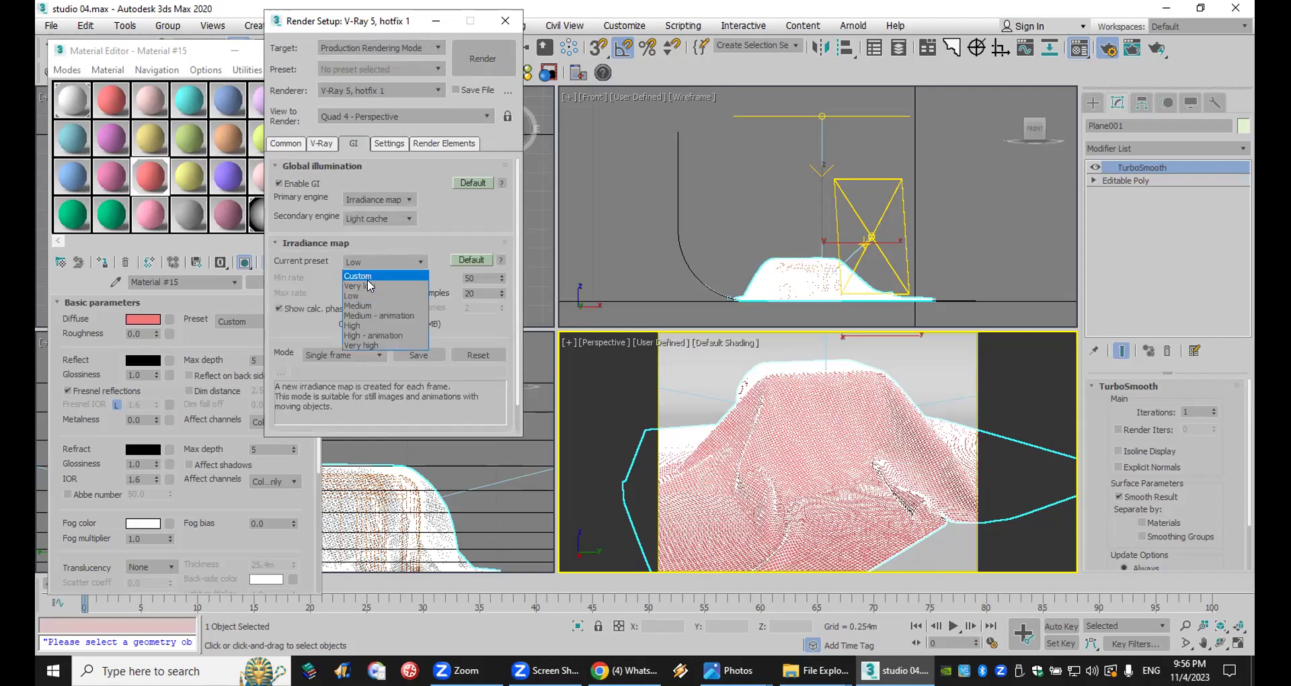
pyautogui.scroll(-5, 372, 407)
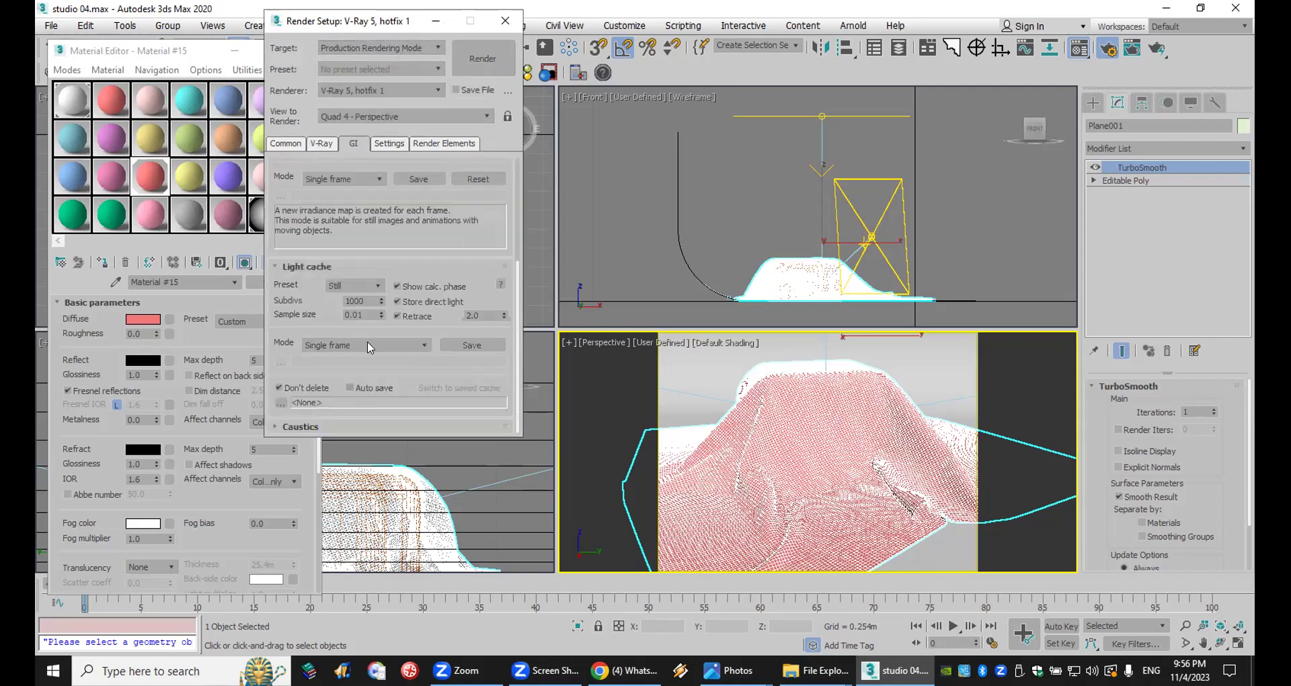
pyautogui.doubleClick(366, 301)
pyautogui.write('200')
pyautogui.press('Return')
pyautogui.press('Escape')
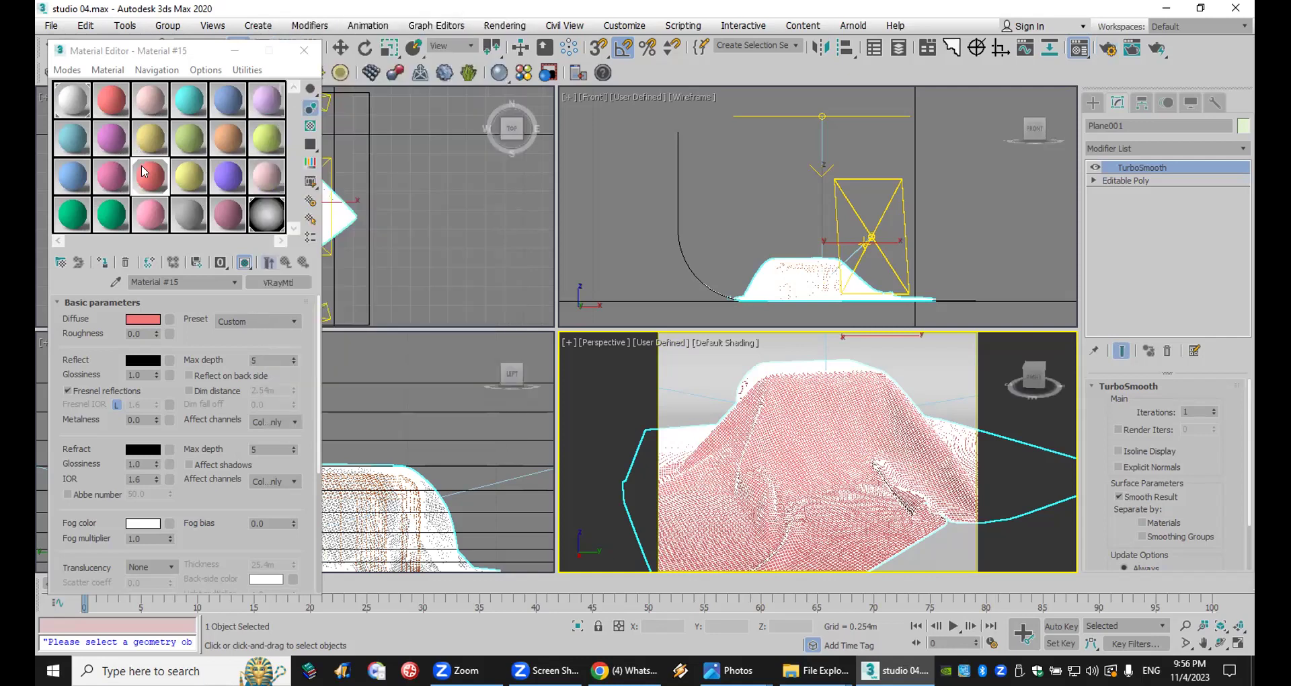
# Step: Give Material #15's diffuse a Falloff map with white in front and black at the side, and render the cloth
pyautogui.click(169, 318)
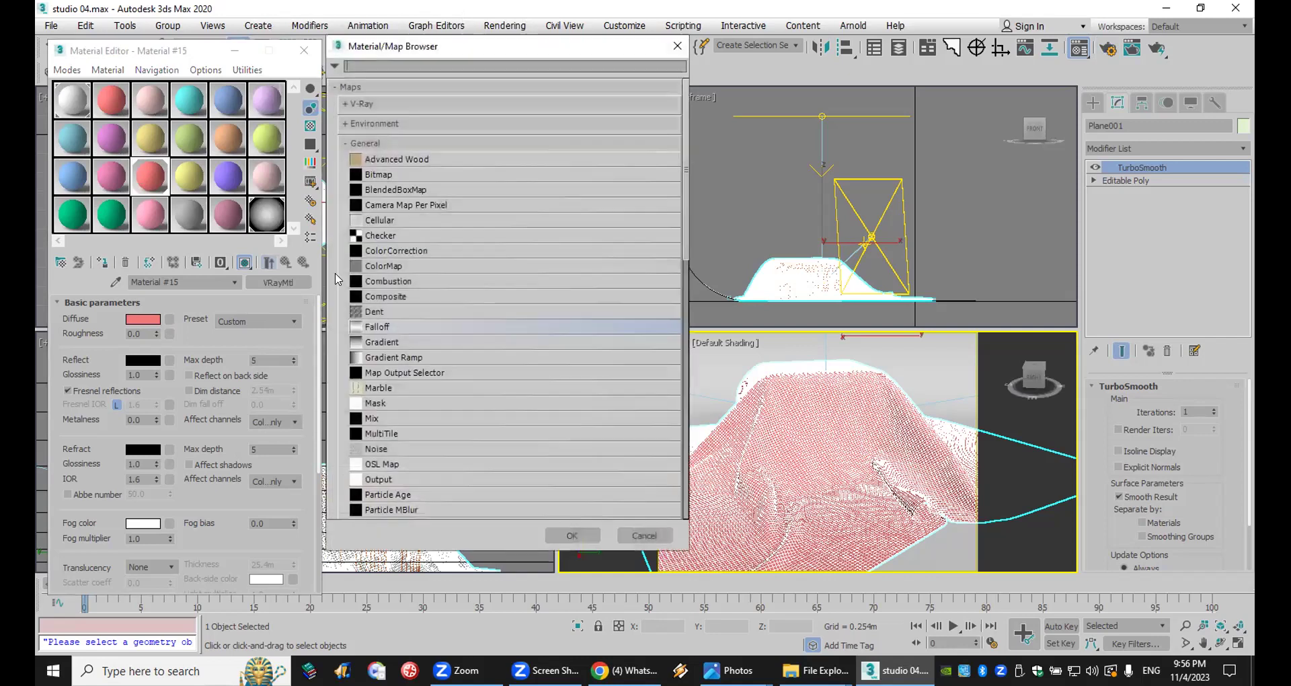
pyautogui.doubleClick(396, 328)
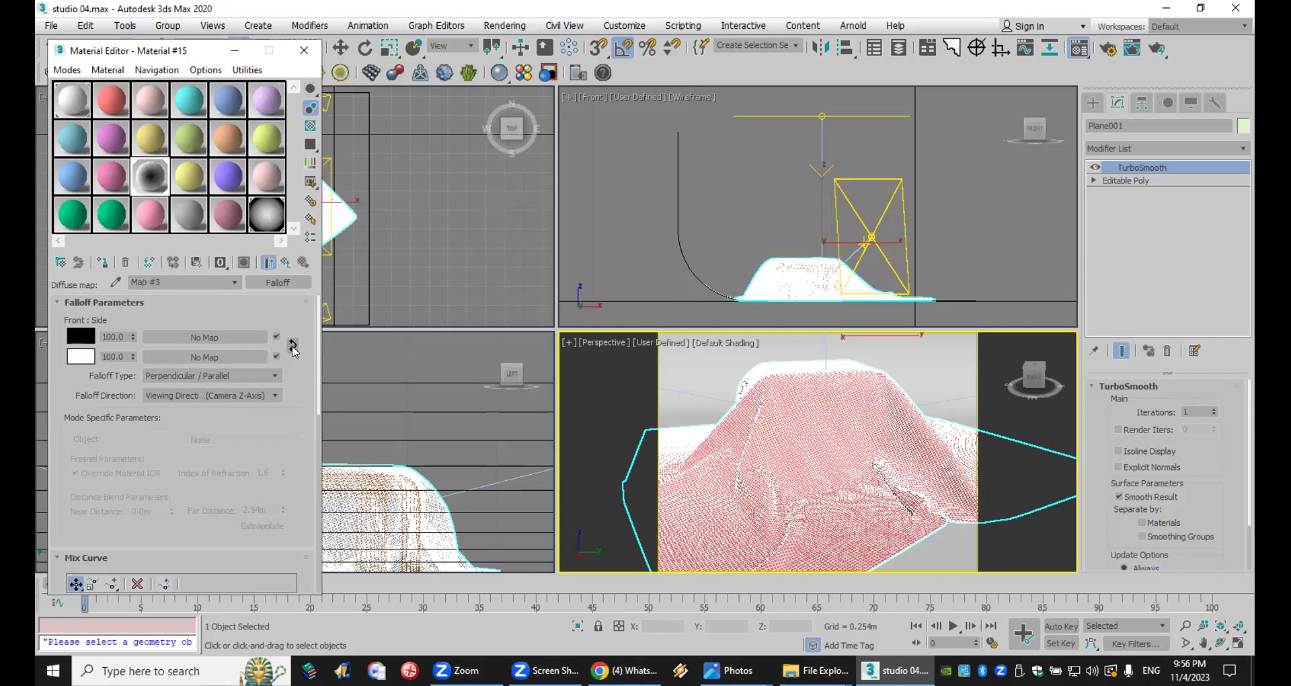
pyautogui.click(1156, 49)
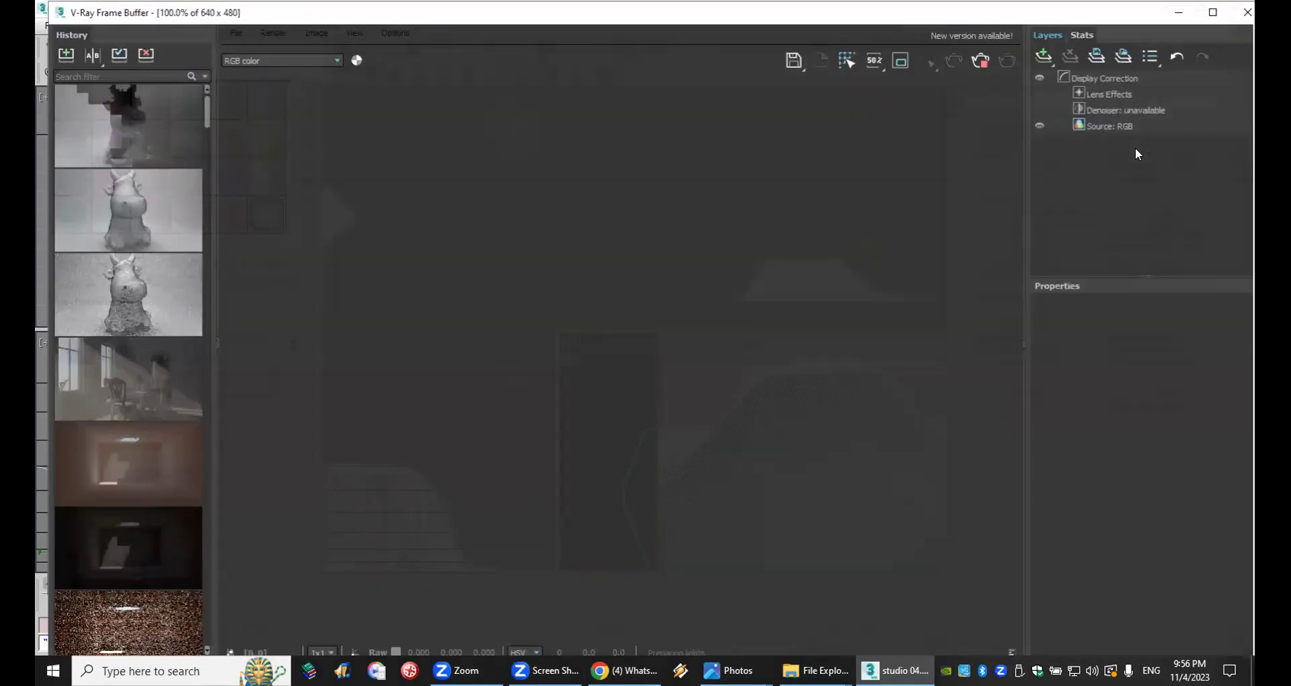
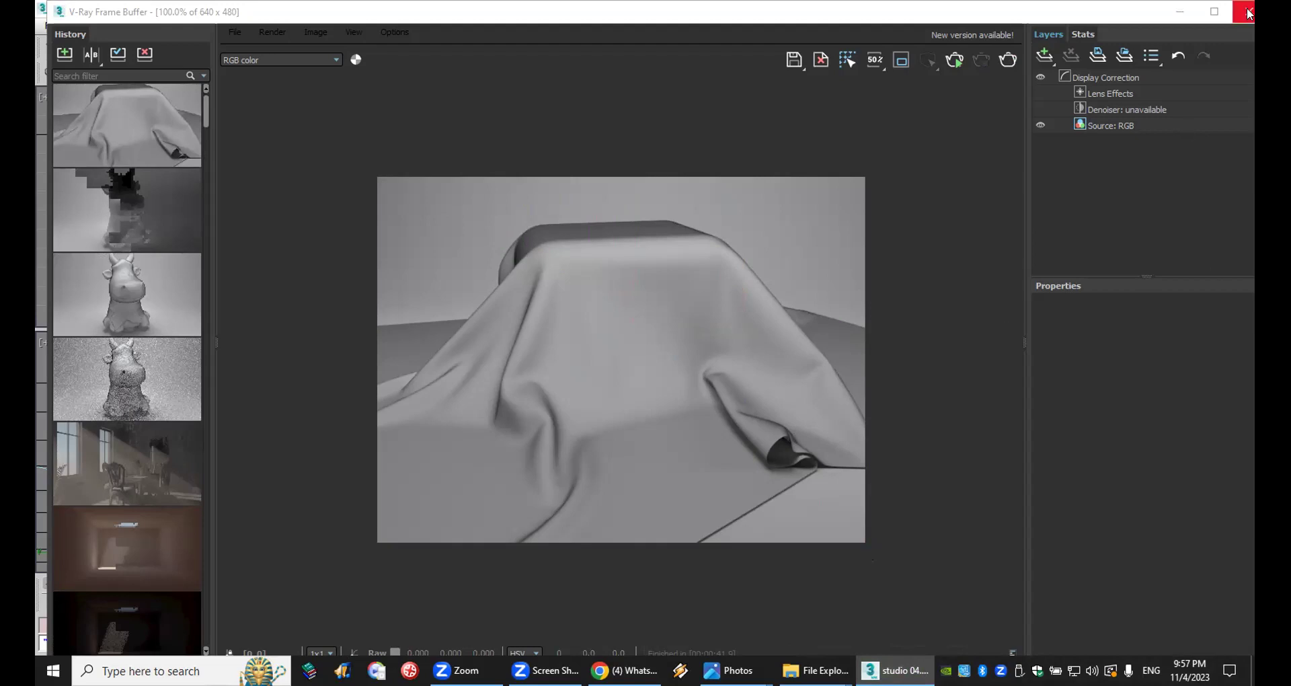
# Step: Find the earlier blue draped cloth render of studio 04 in the render history, view it, and close the frame buffer
pyautogui.scroll(-5, 89, 514)
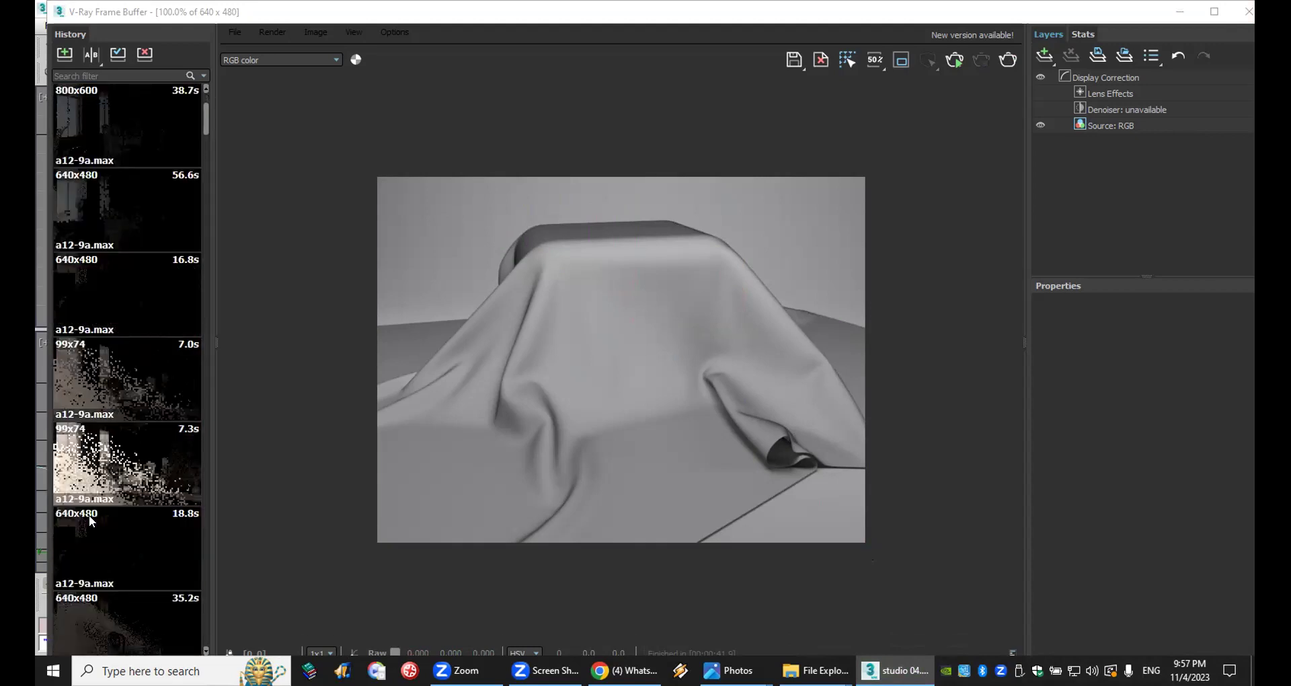
pyautogui.scroll(-15, 88, 514)
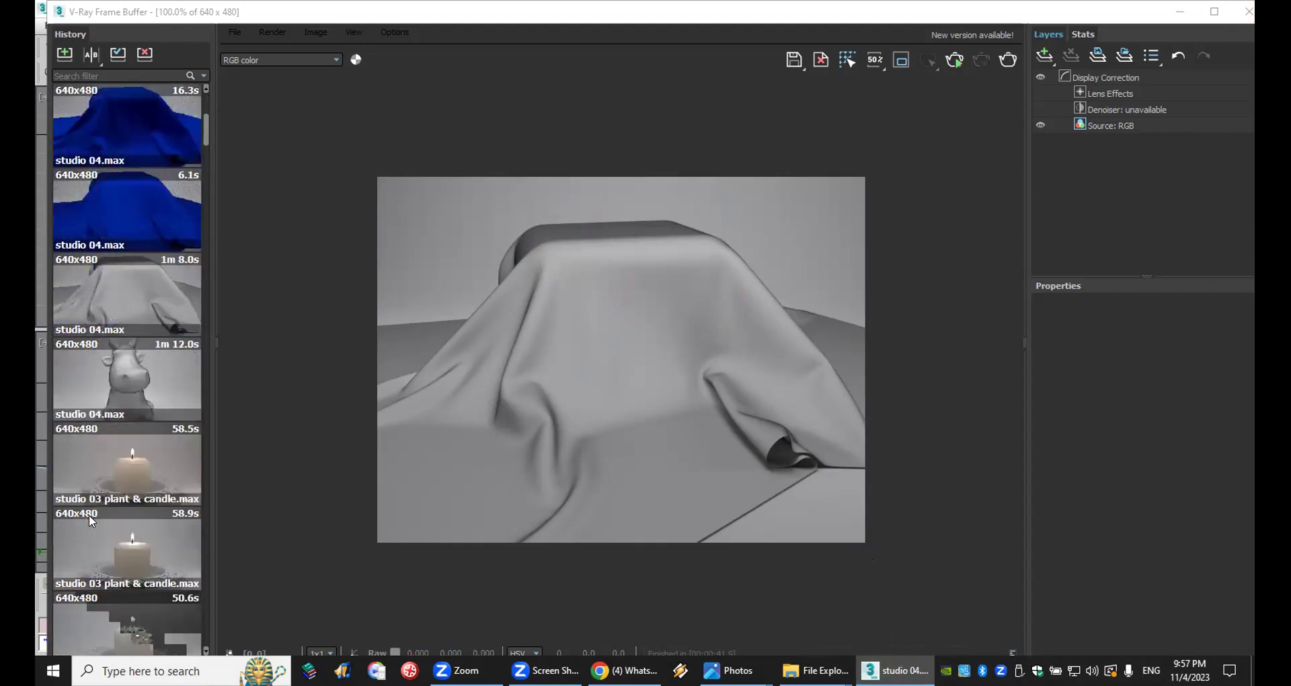
pyautogui.scroll(-15, 89, 515)
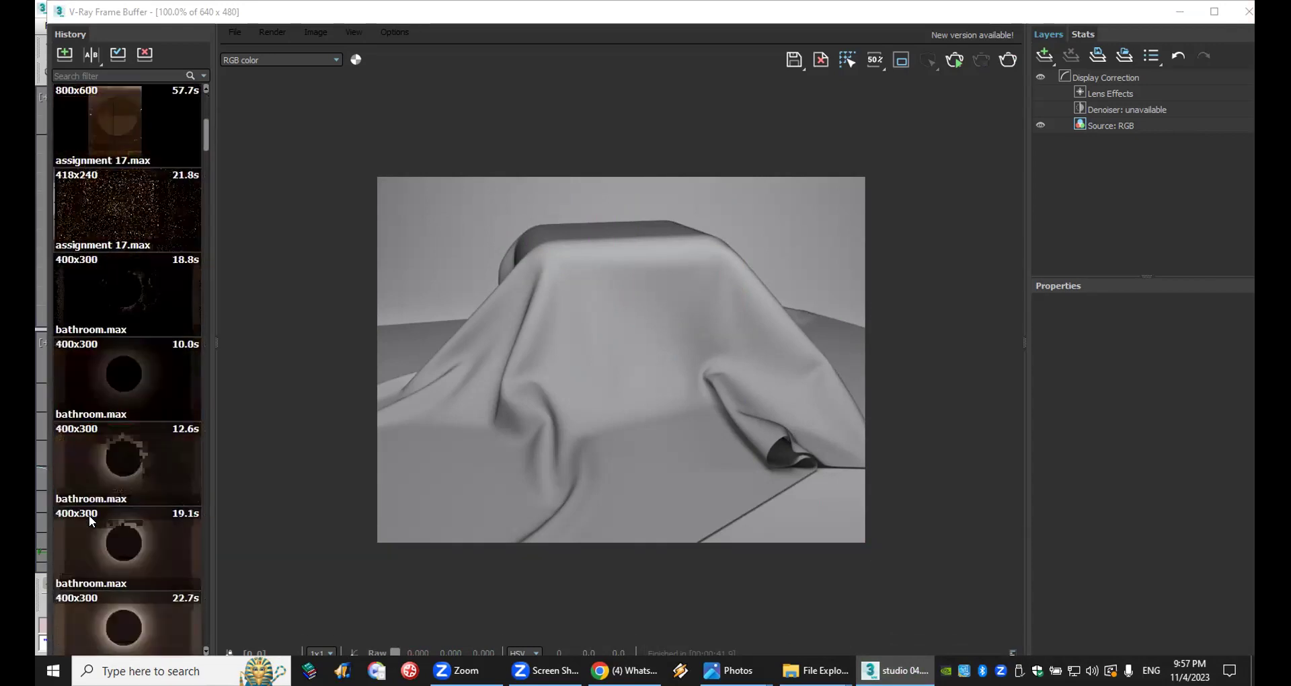
pyautogui.scroll(-15, 89, 514)
pyautogui.scroll(-15, 89, 515)
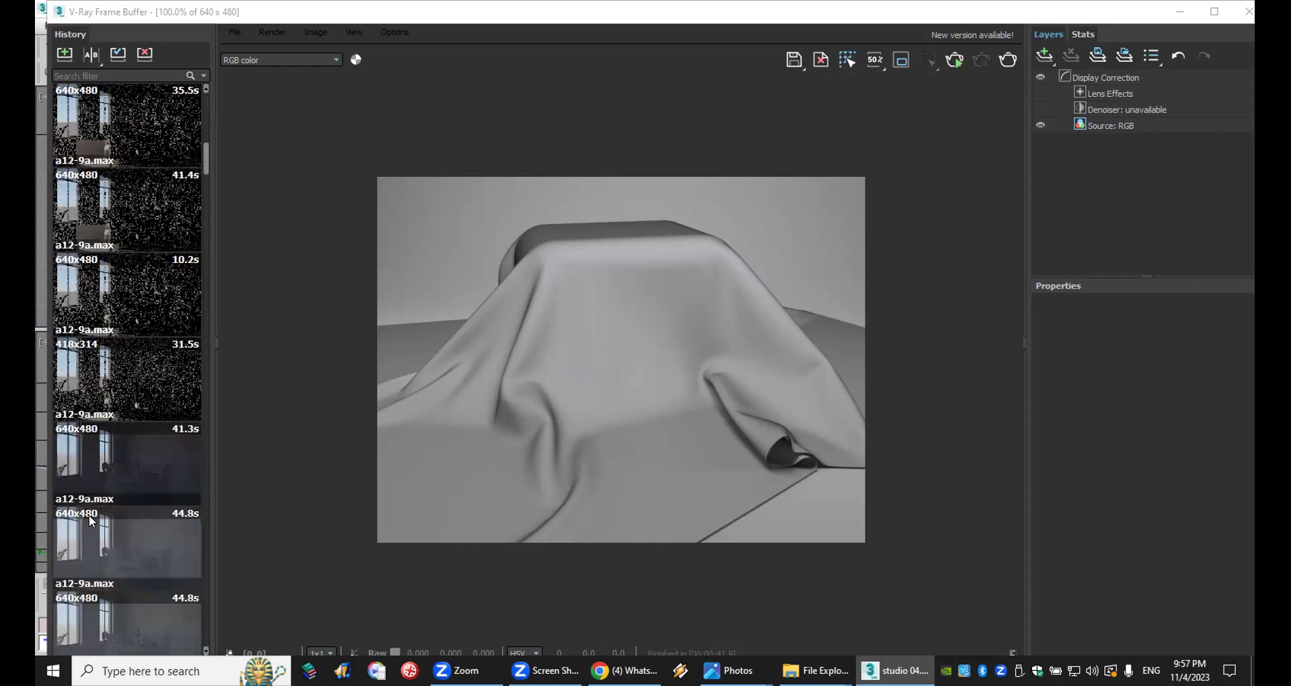
pyautogui.scroll(-15, 88, 515)
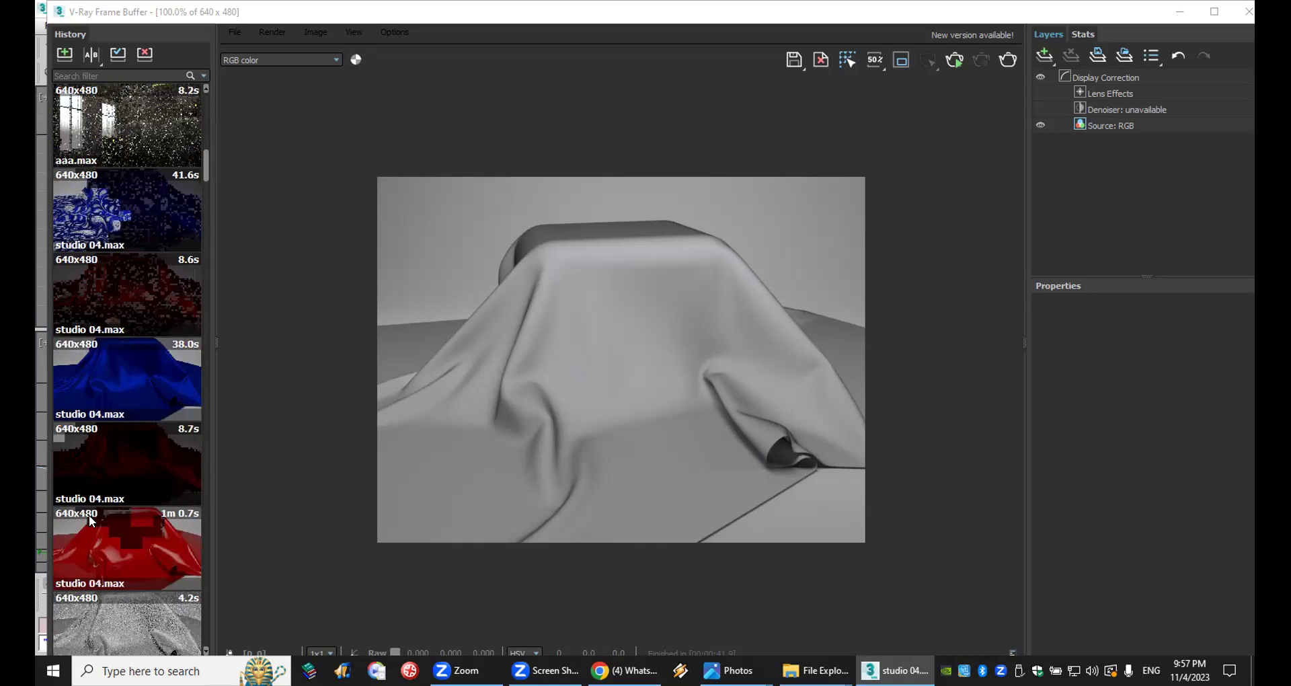
pyautogui.doubleClick(151, 378)
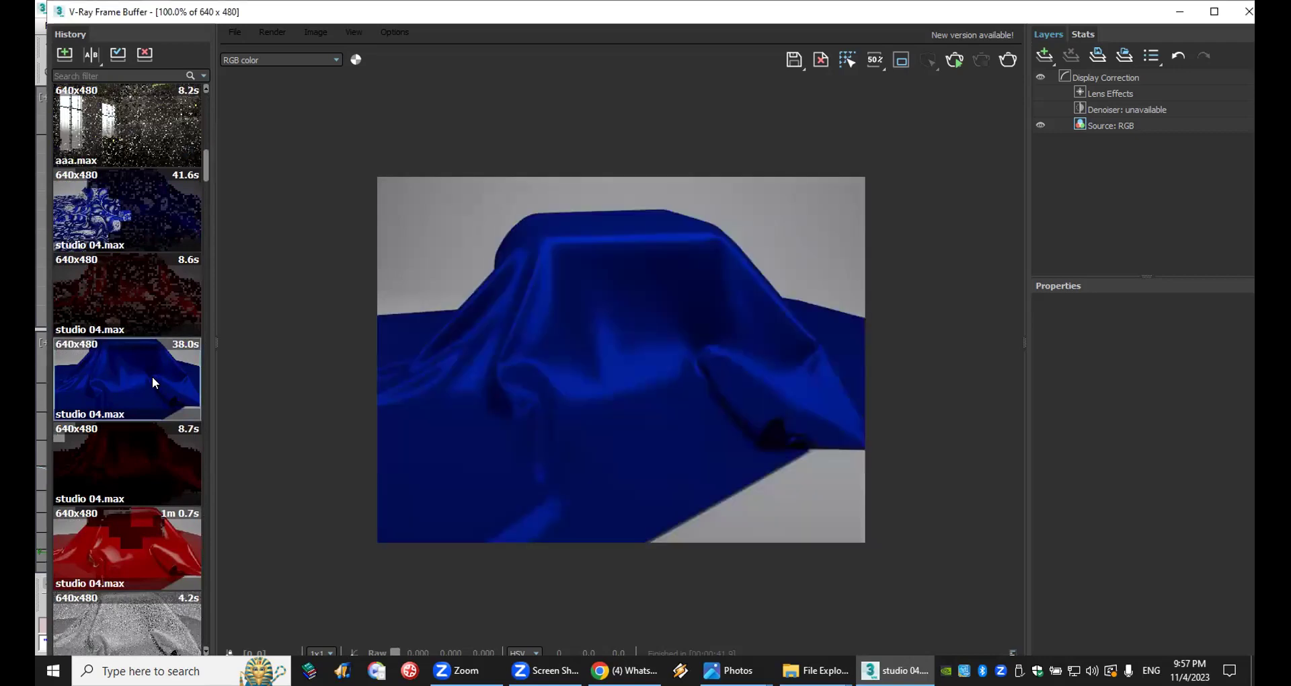
pyautogui.click(1246, 12)
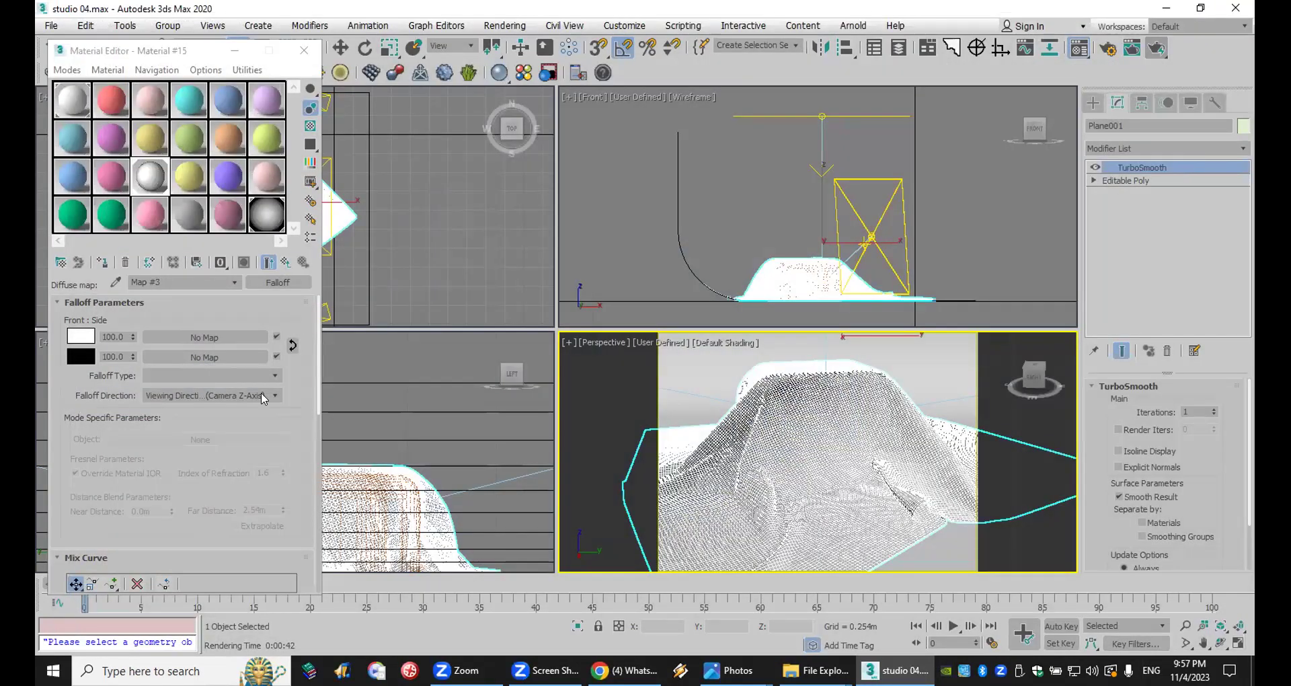
# Step: Return from the Falloff map to Material #15's basic parameters and check its reflection color
pyautogui.click(167, 48)
pyautogui.moveTo(167, 51); pyautogui.dragTo(248, 12)
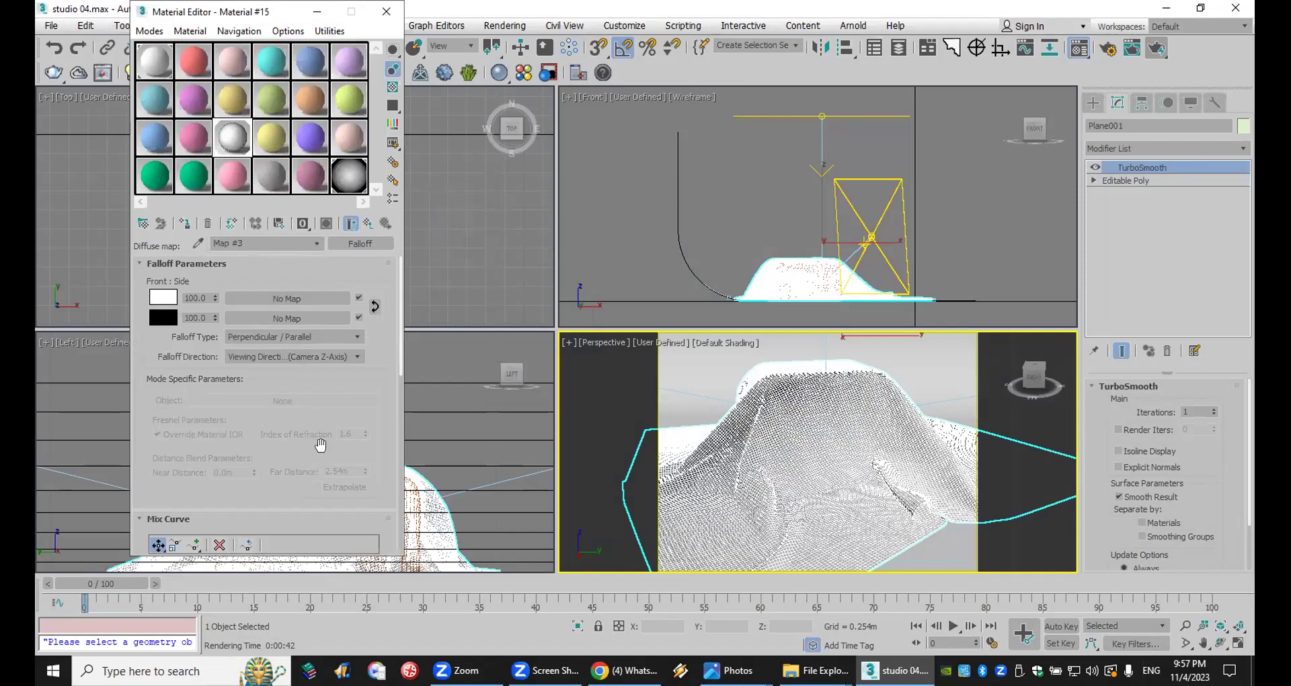
pyautogui.click(369, 224)
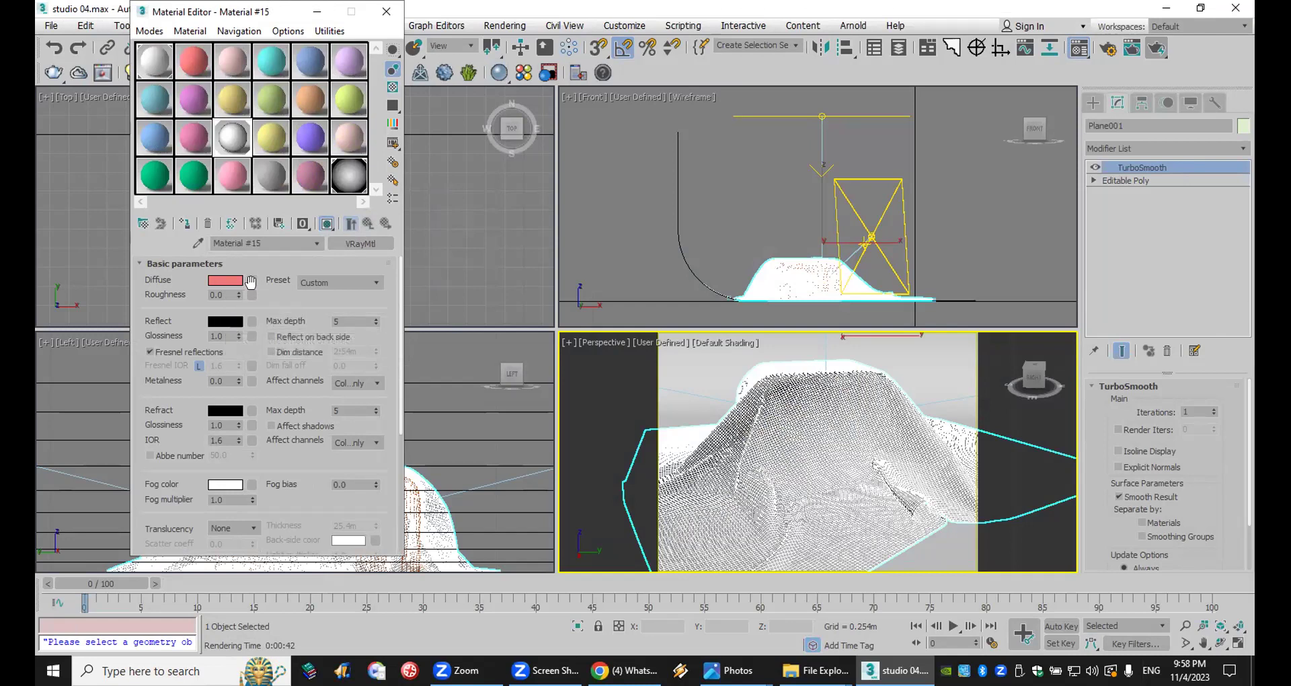
pyautogui.click(225, 321)
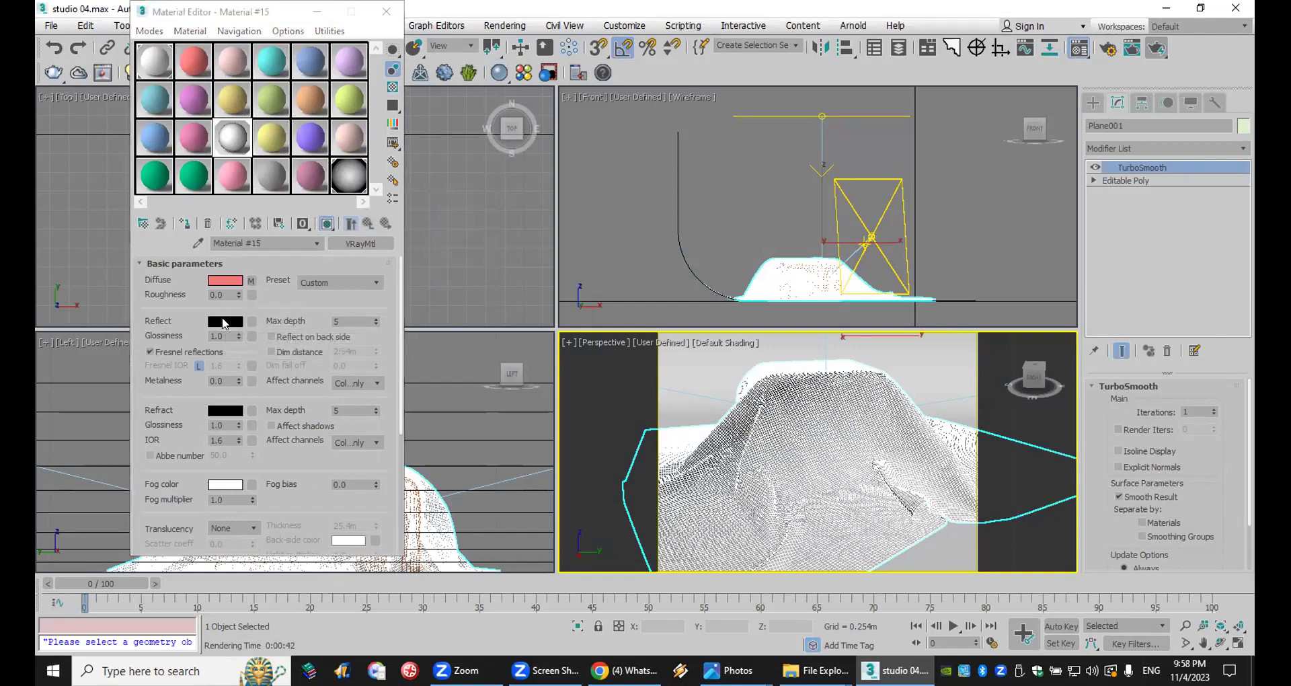
pyautogui.click(642, 235)
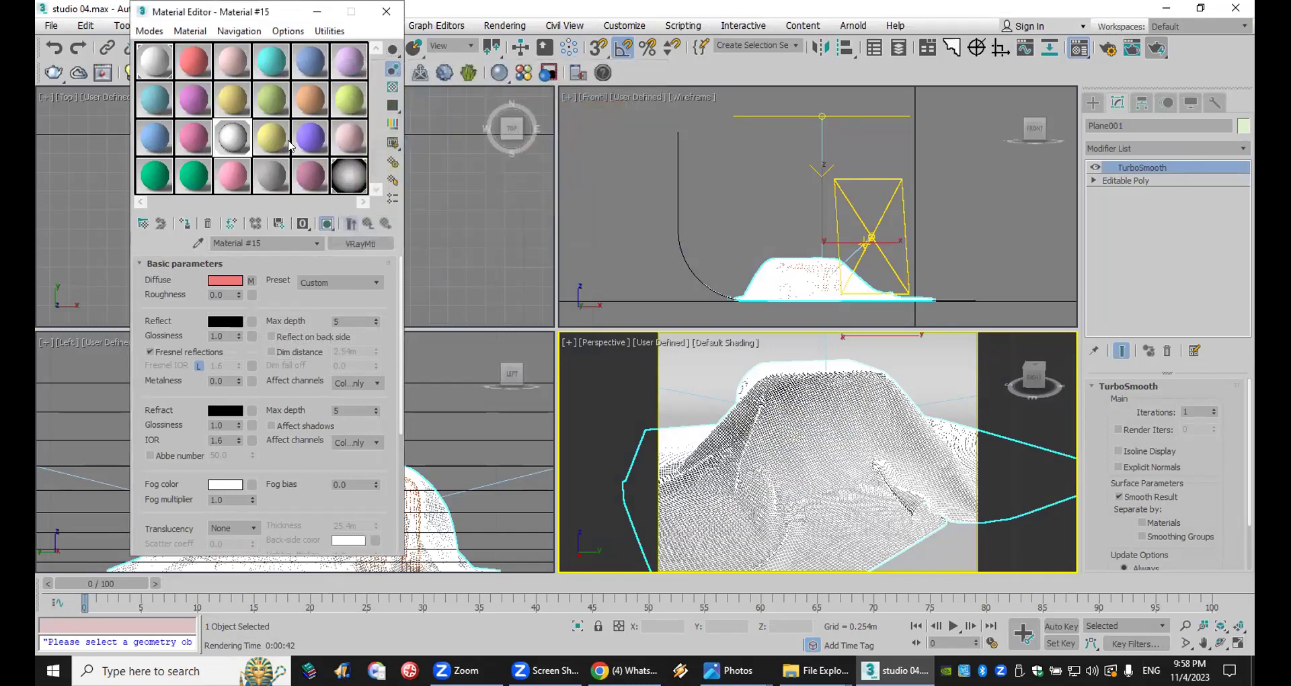
# Step: Assign the pink Material #14 to the draped cloth and add a Falloff map to its diffuse
pyautogui.click(189, 143)
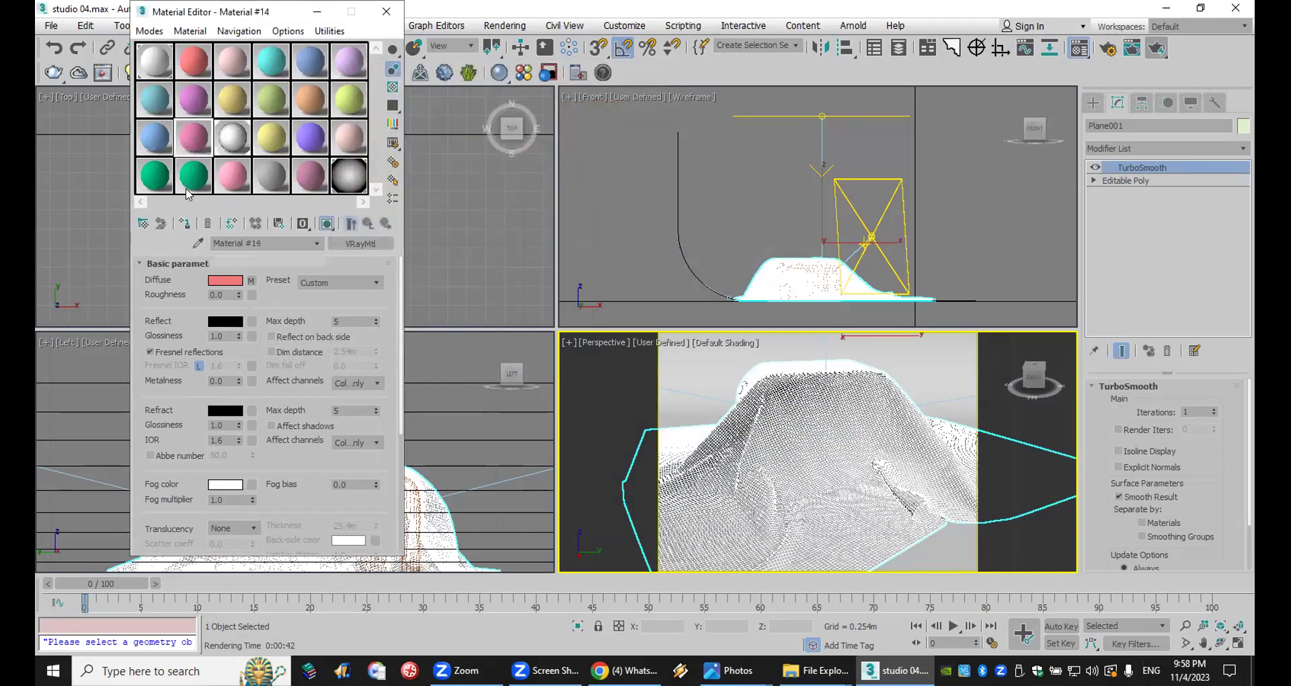
pyautogui.click(187, 225)
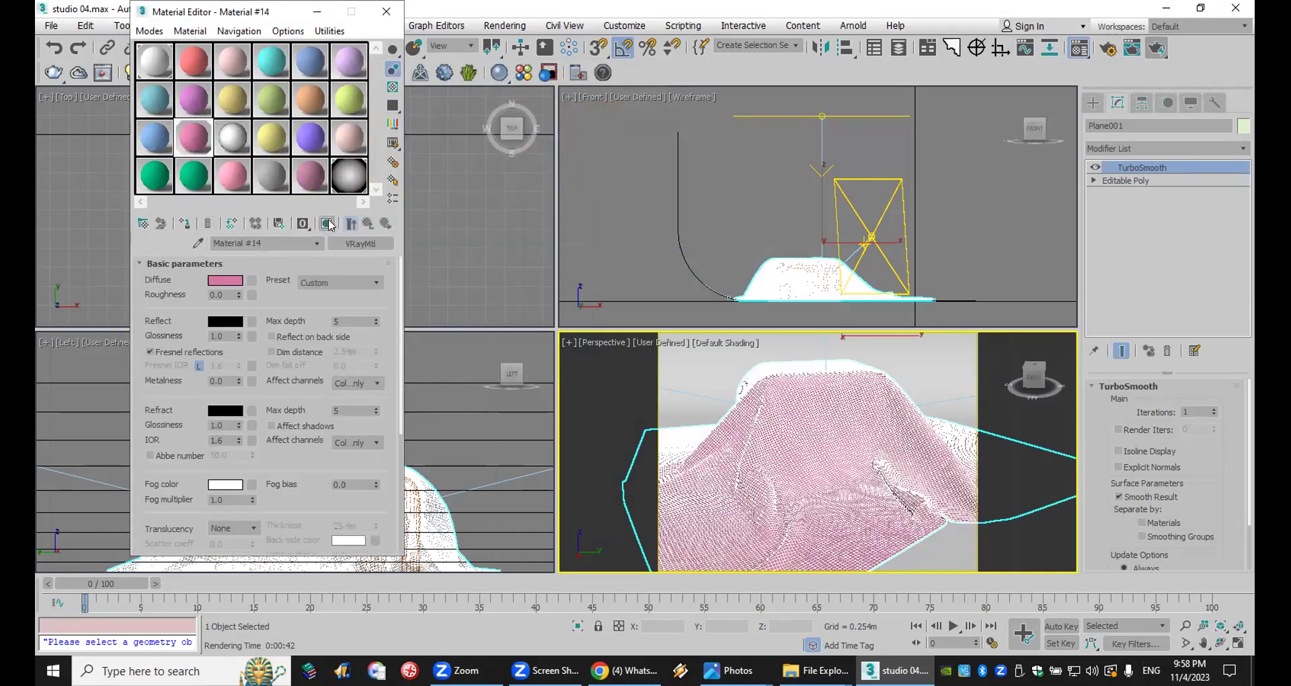
pyautogui.click(252, 280)
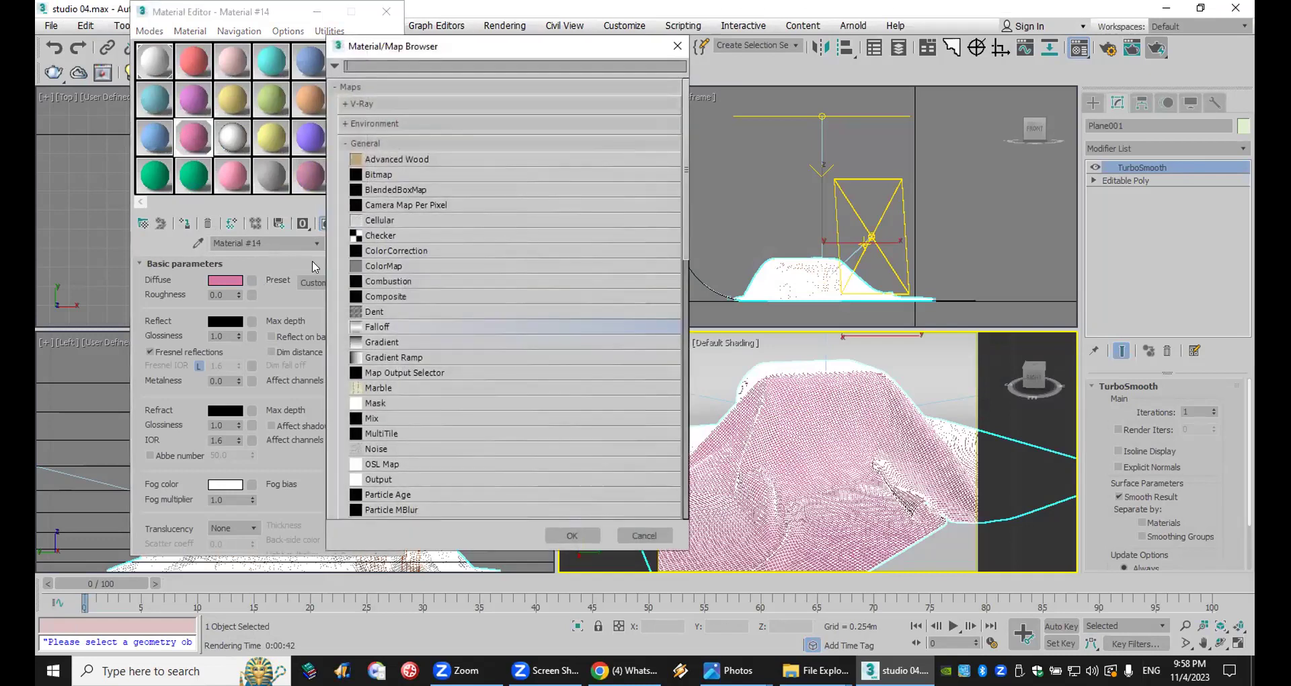
pyautogui.doubleClick(408, 327)
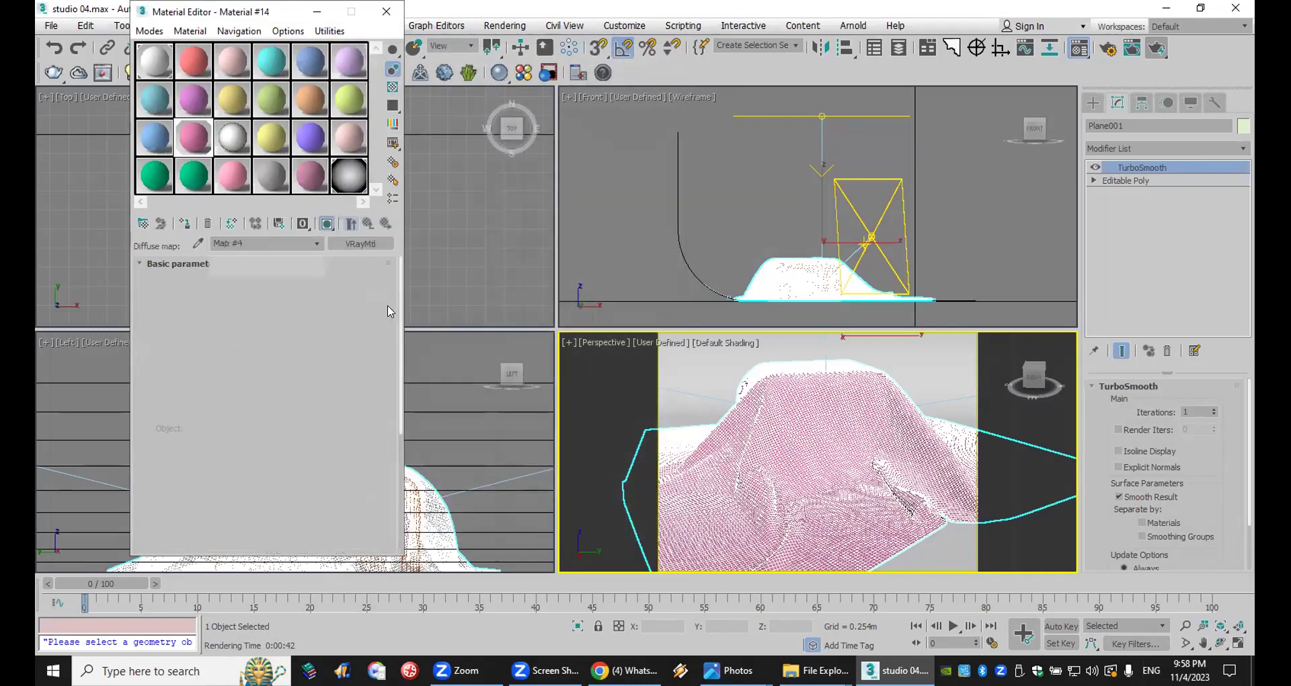
# Step: Set the Falloff front color to dark red with a red value of 40 and copy it to the side color
pyautogui.click(164, 299)
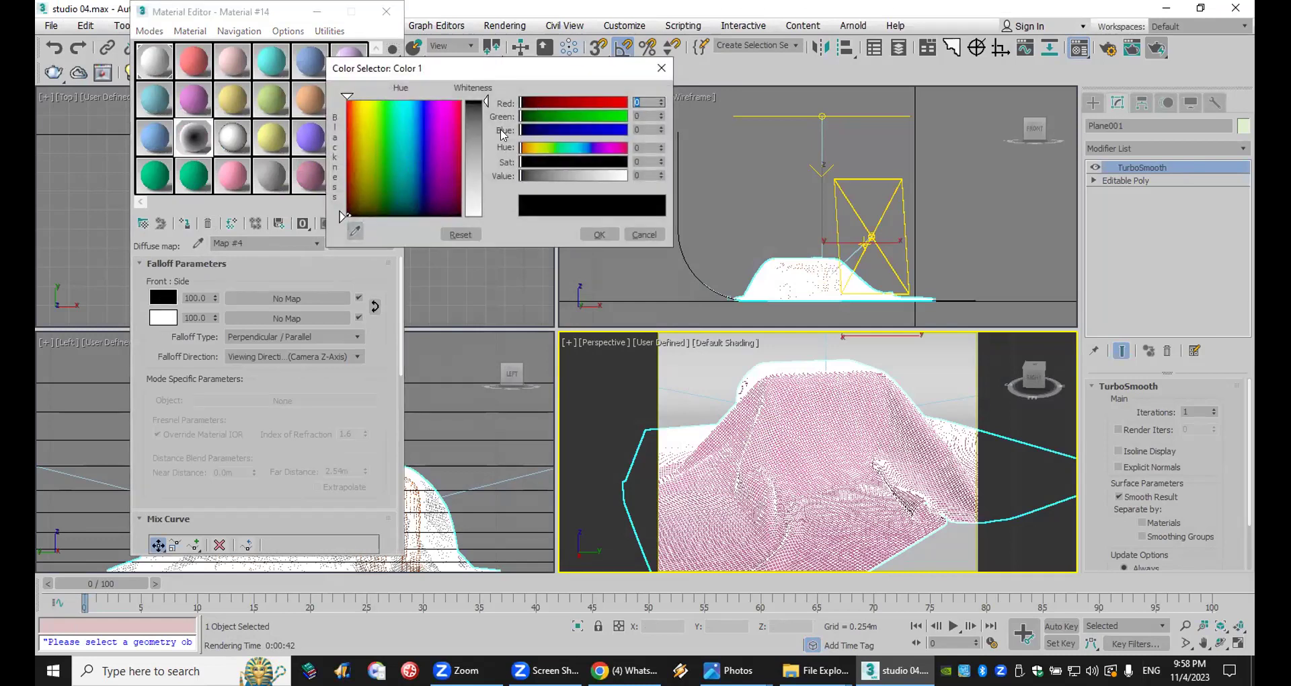
pyautogui.moveTo(532, 108); pyautogui.dragTo(569, 104)
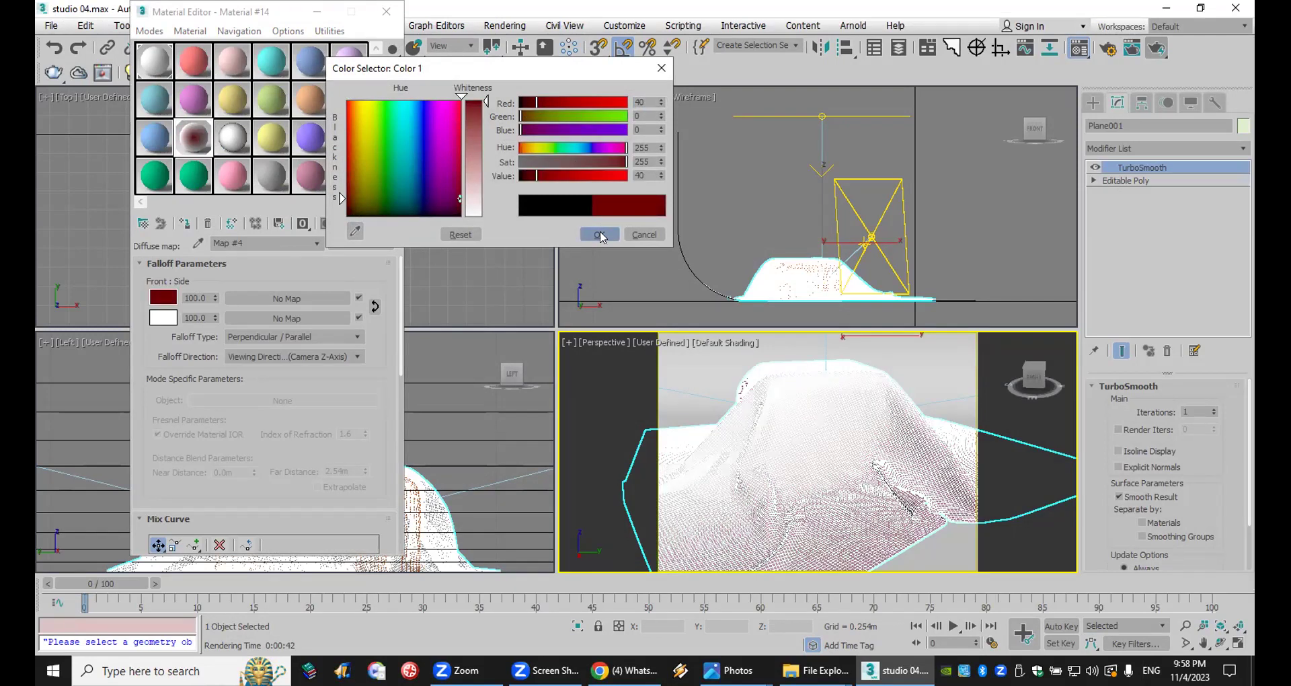
pyautogui.click(599, 234)
pyautogui.moveTo(160, 305); pyautogui.dragTo(168, 319)
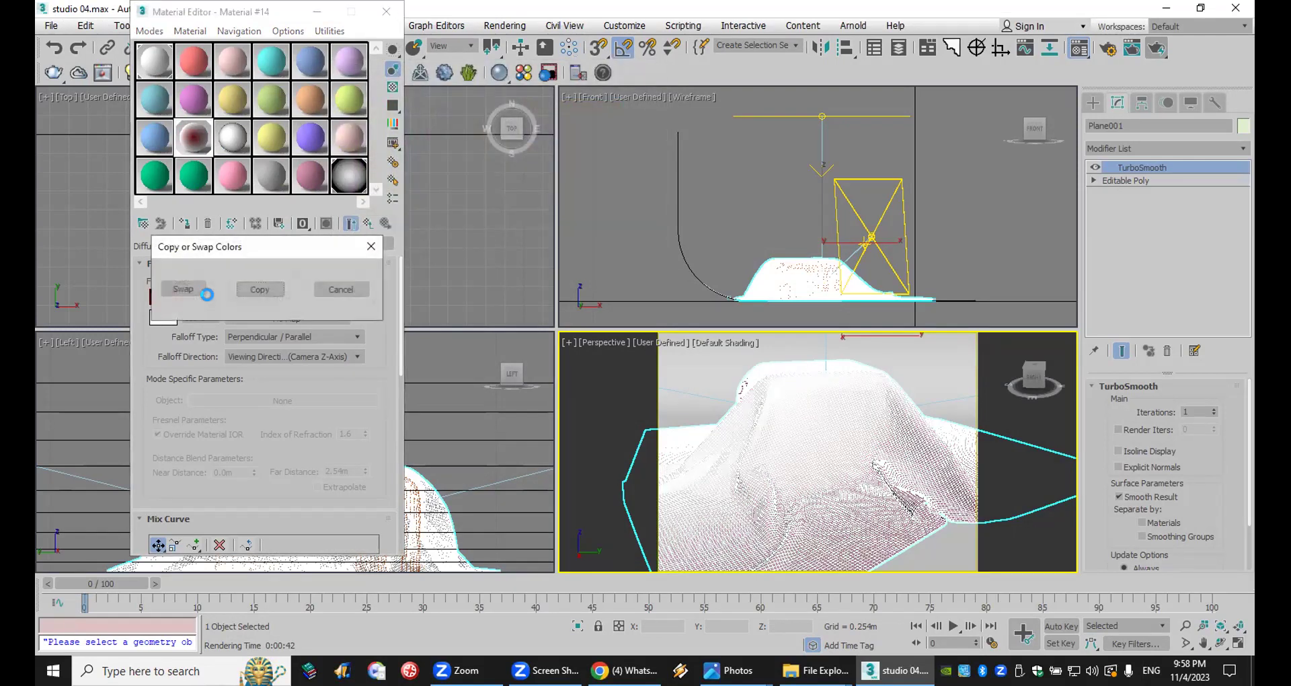
pyautogui.click(260, 289)
# Step: Brighten the Falloff side color to a vivid red and swap it with the dark red front color
pyautogui.click(163, 317)
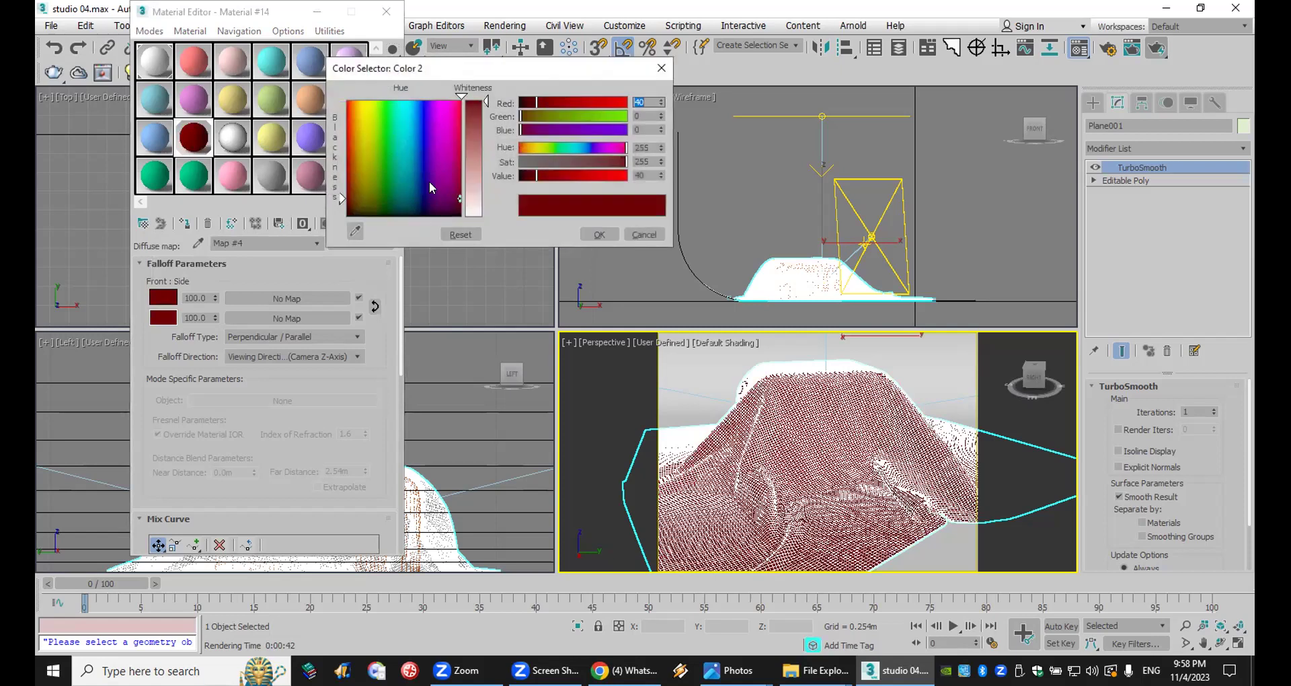
pyautogui.moveTo(587, 102)
pyautogui.mouseDown()
pyautogui.moveTo(612, 102)
pyautogui.moveTo(595, 101)
pyautogui.mouseUp()
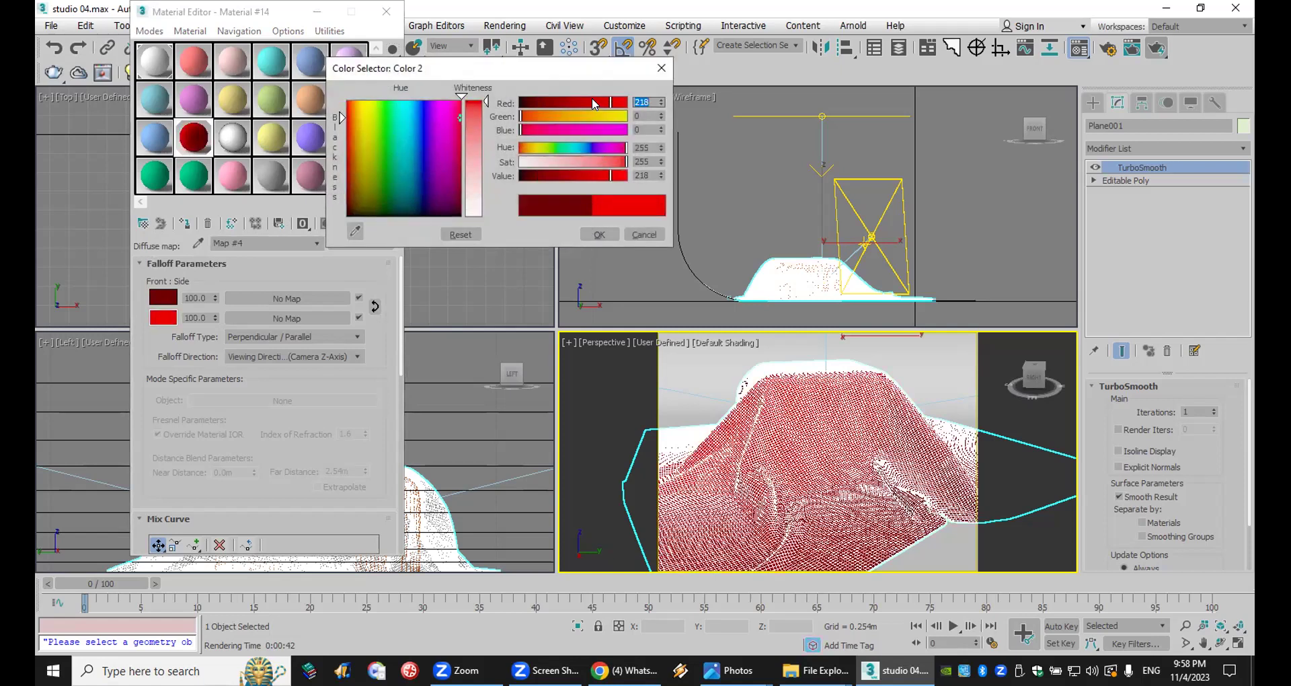
pyautogui.click(598, 235)
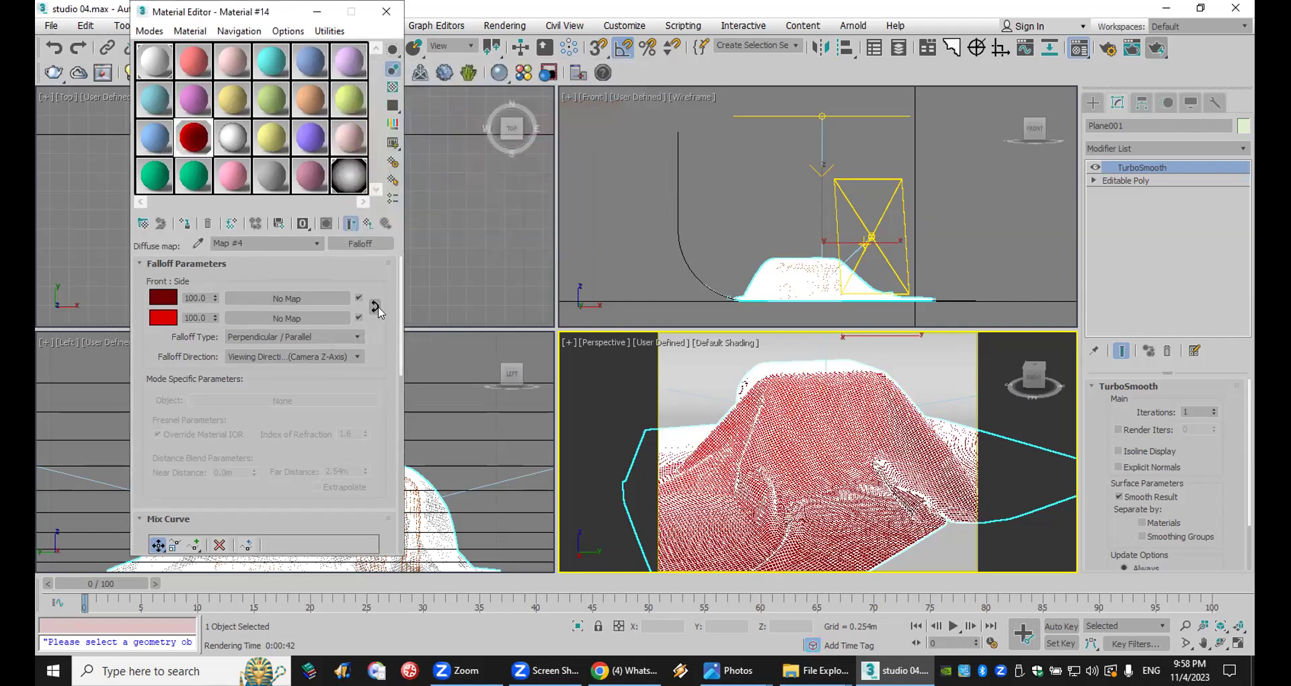
pyautogui.click(375, 308)
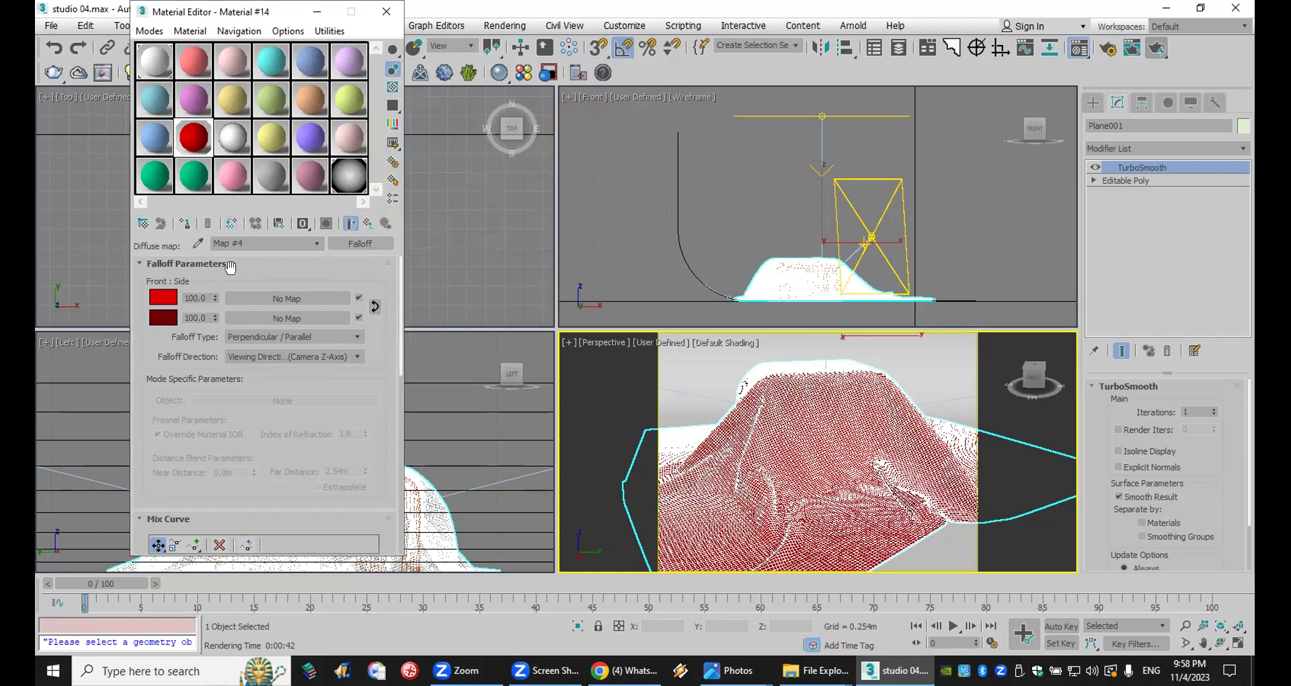
# Step: Return from the Falloff map to Material #14's basic parameters and set its reflection color to gray 117
pyautogui.scroll(-1, 216, 379)
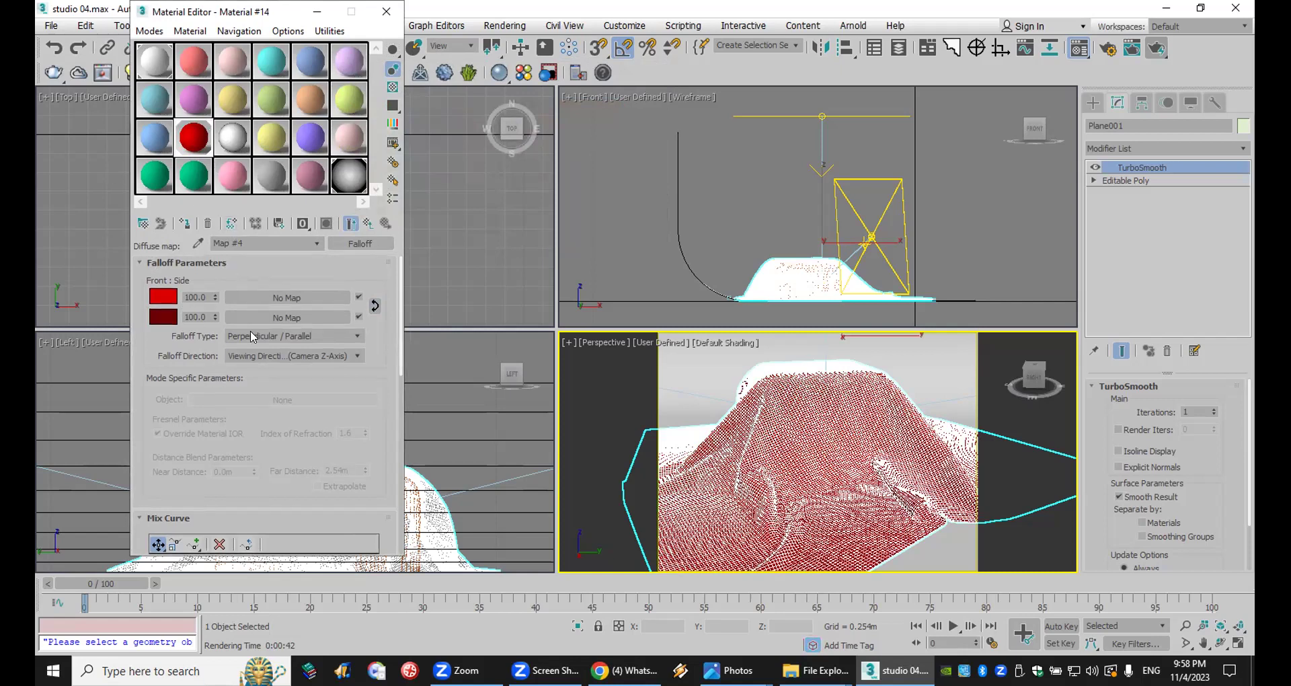
pyautogui.click(369, 228)
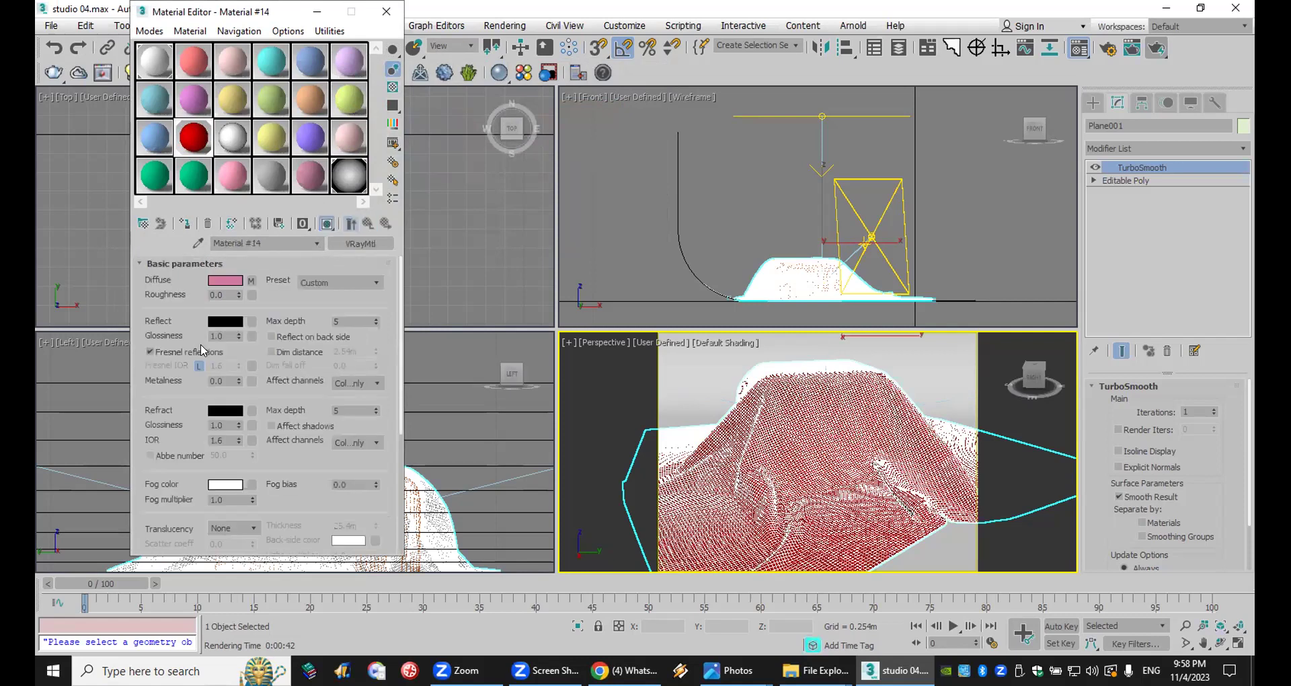
pyautogui.click(227, 322)
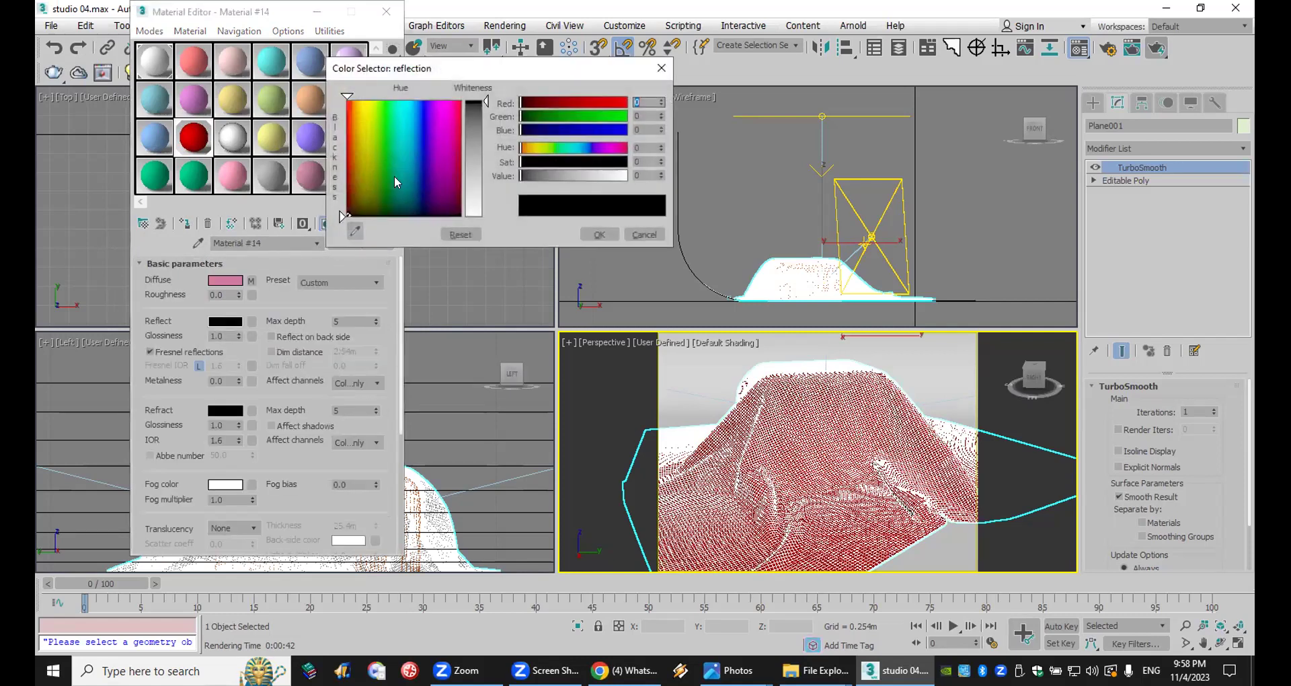
pyautogui.click(474, 156)
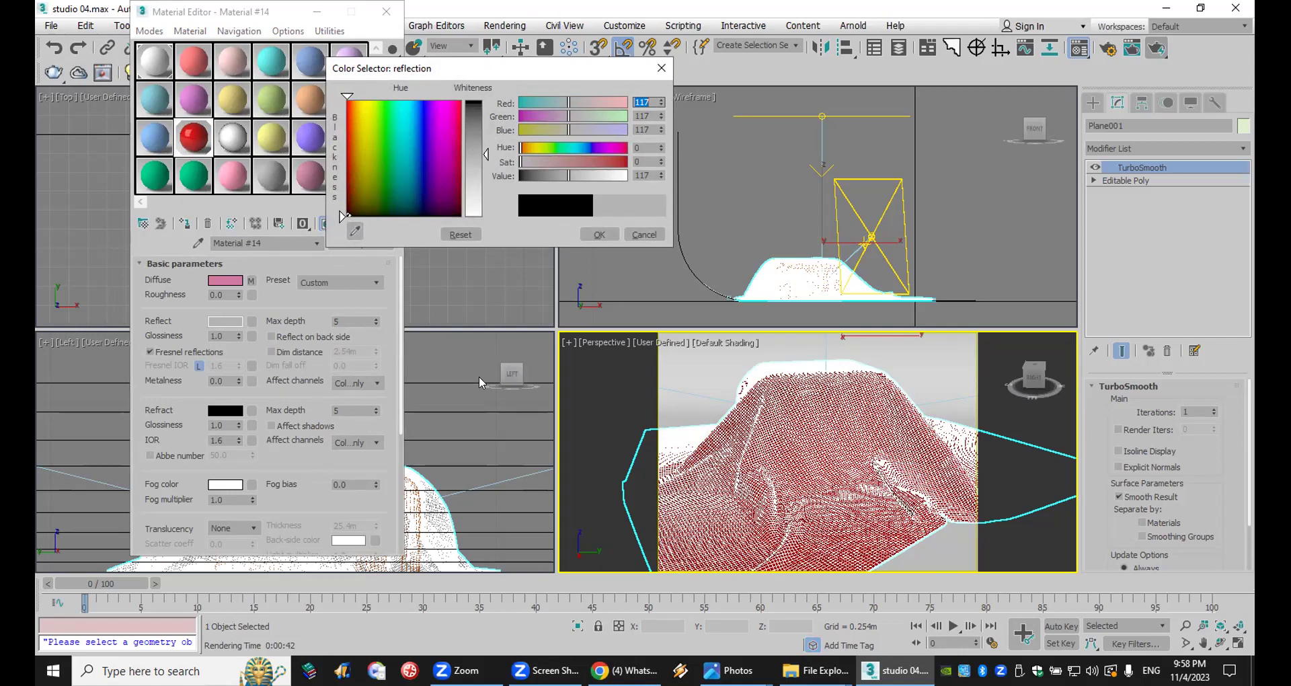
pyautogui.click(599, 234)
# Step: Render the perspective view with V-Ray to check the reflective cloth, and stop the render
pyautogui.doubleClick(225, 336)
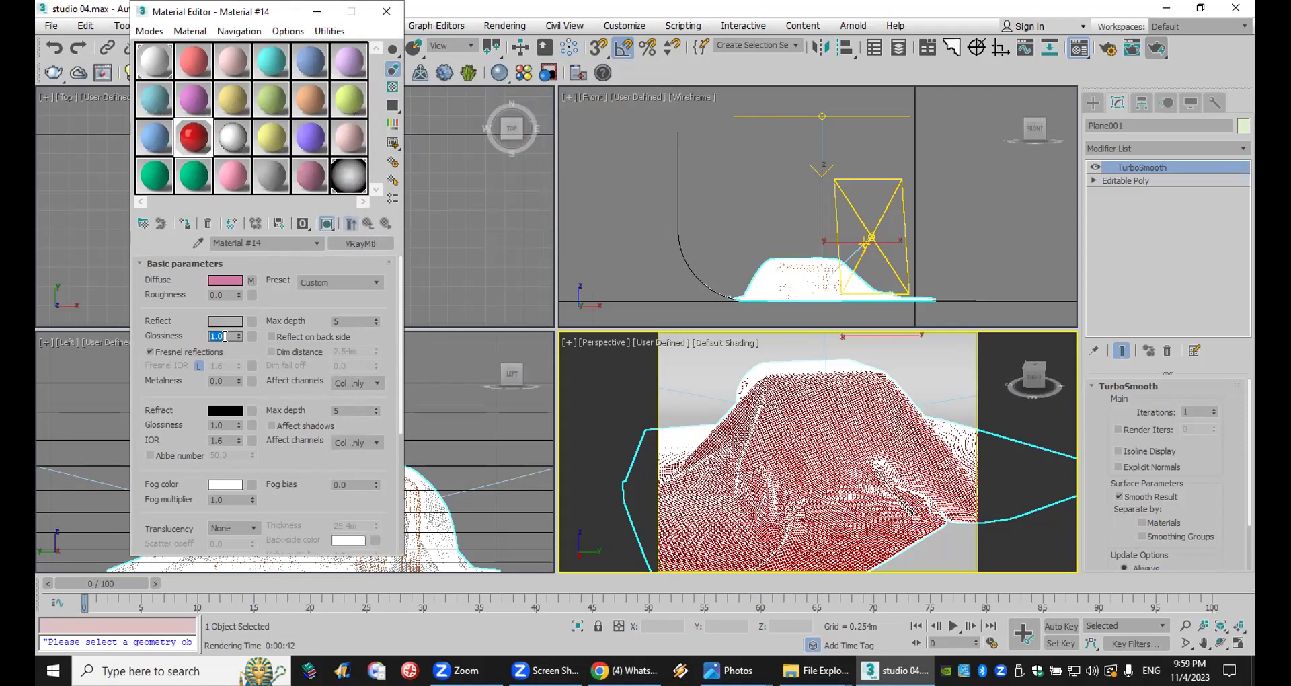
pyautogui.click(1154, 48)
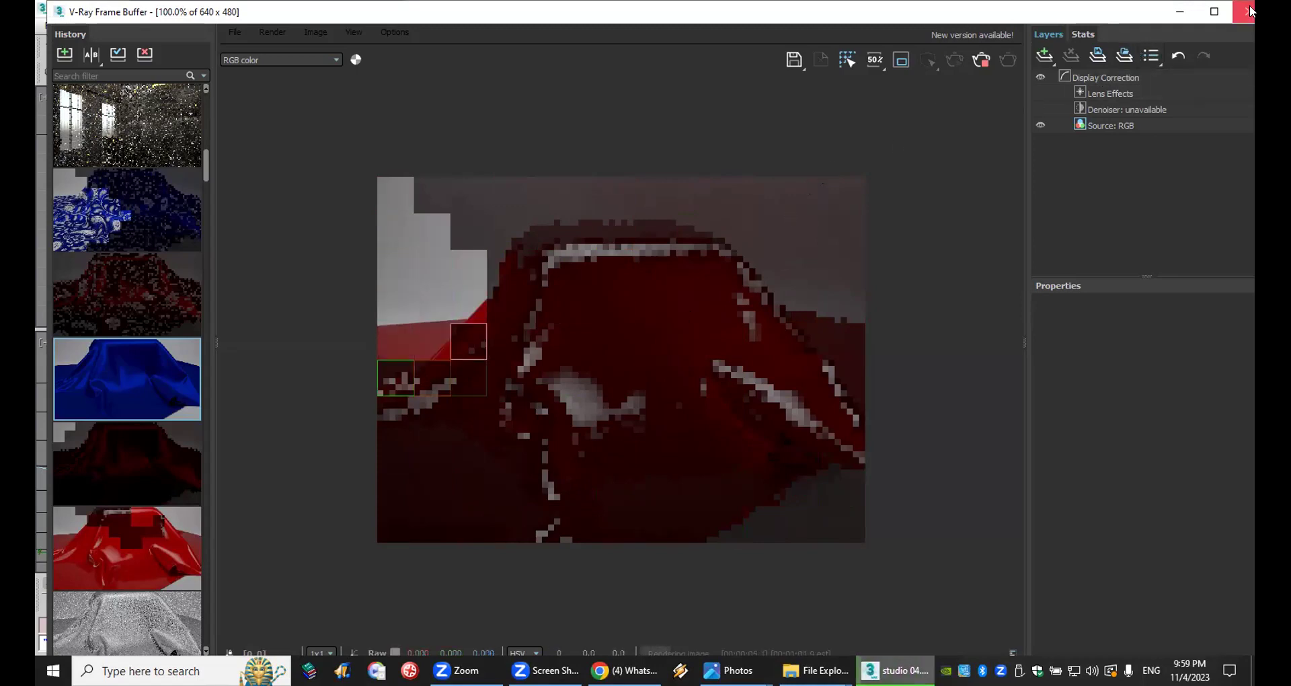
pyautogui.click(1180, 11)
pyautogui.click(1146, 52)
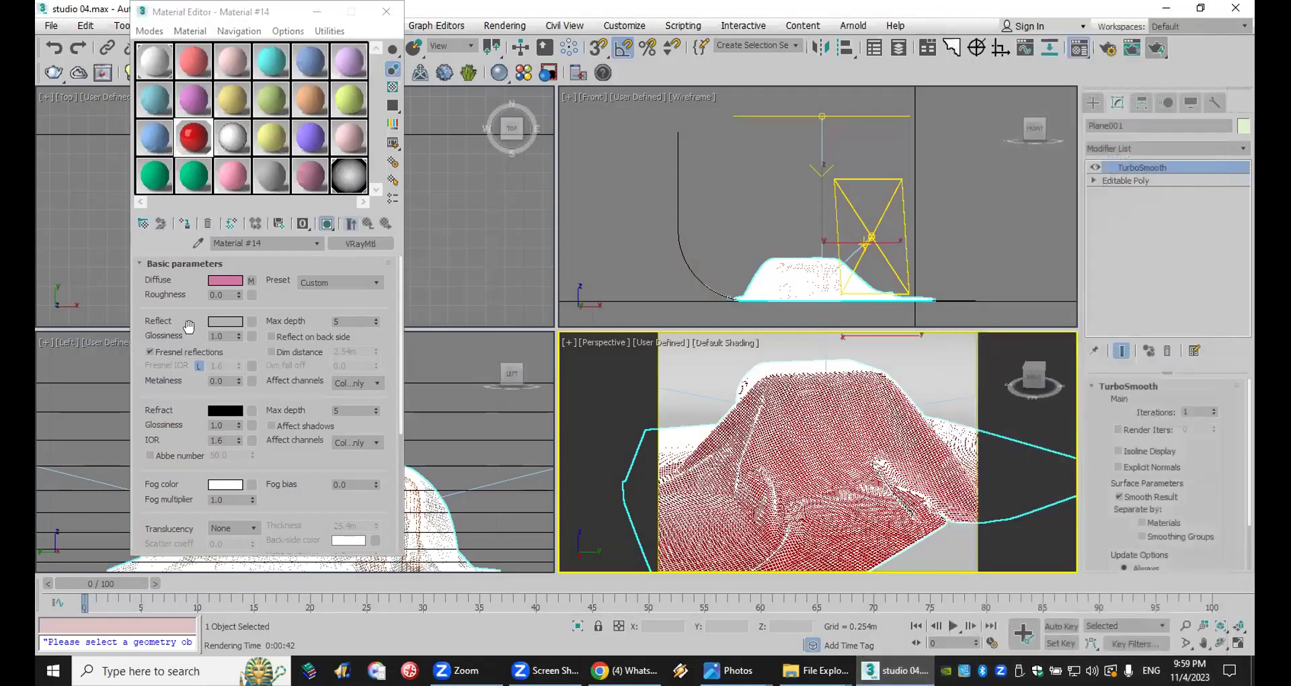
# Step: Darken Material #14's reflection color to gray 57 and set the reflection glossiness to 0.7
pyautogui.doubleClick(221, 336)
pyautogui.click(225, 321)
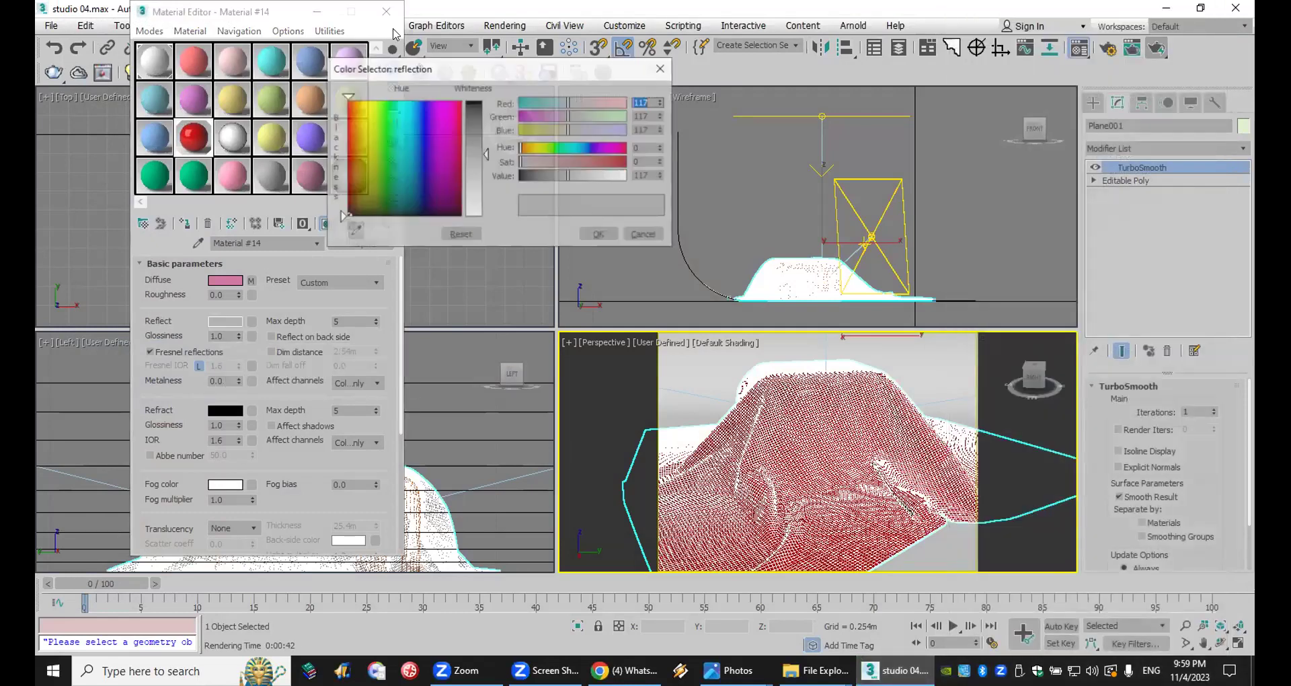
pyautogui.click(485, 116)
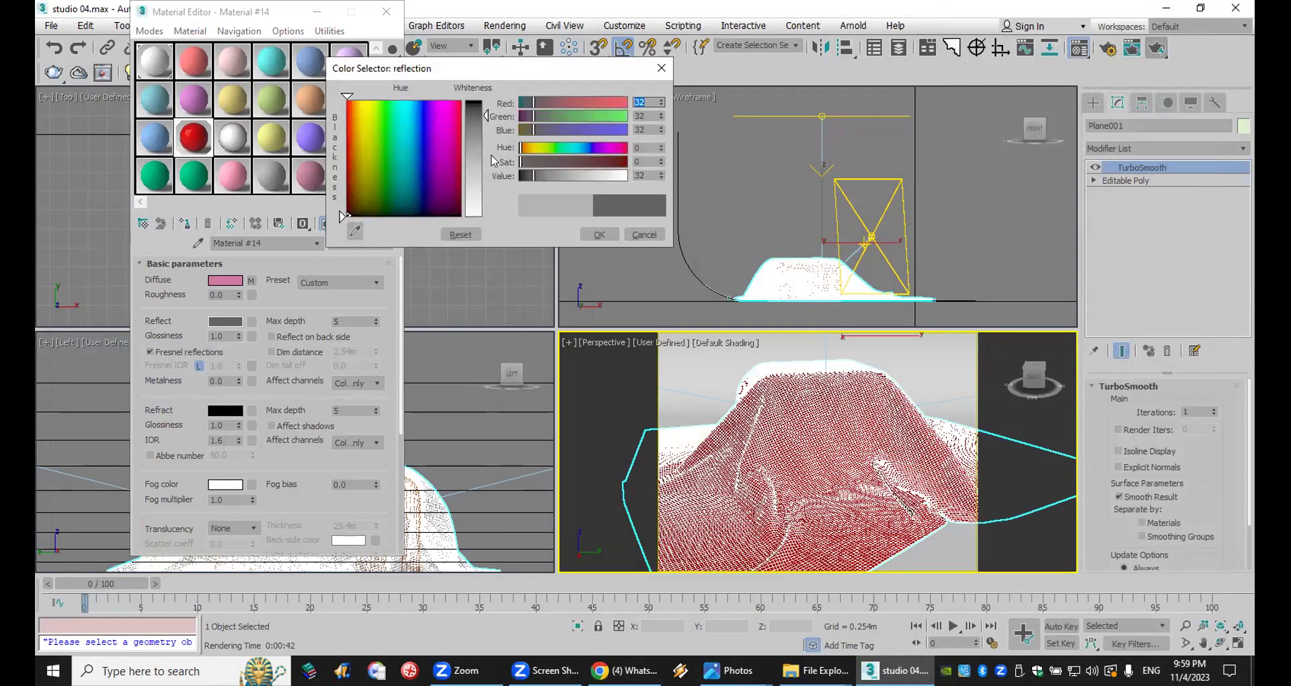
pyautogui.click(488, 127)
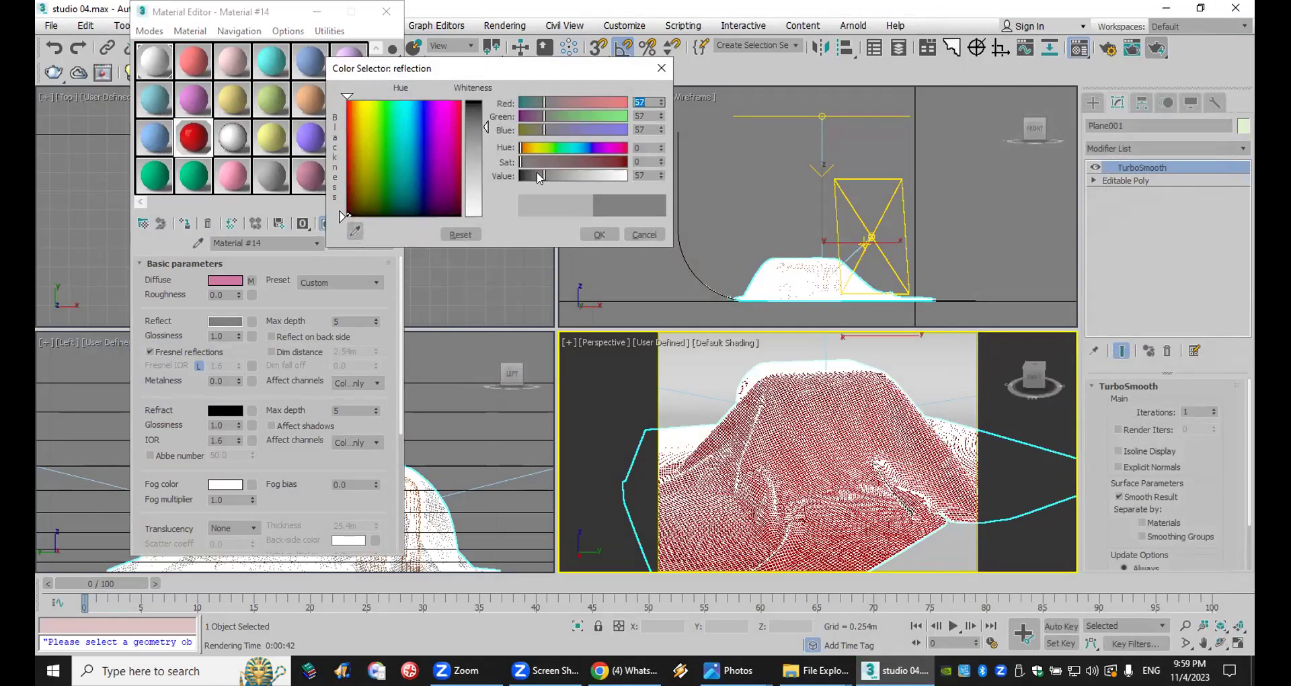
pyautogui.click(598, 235)
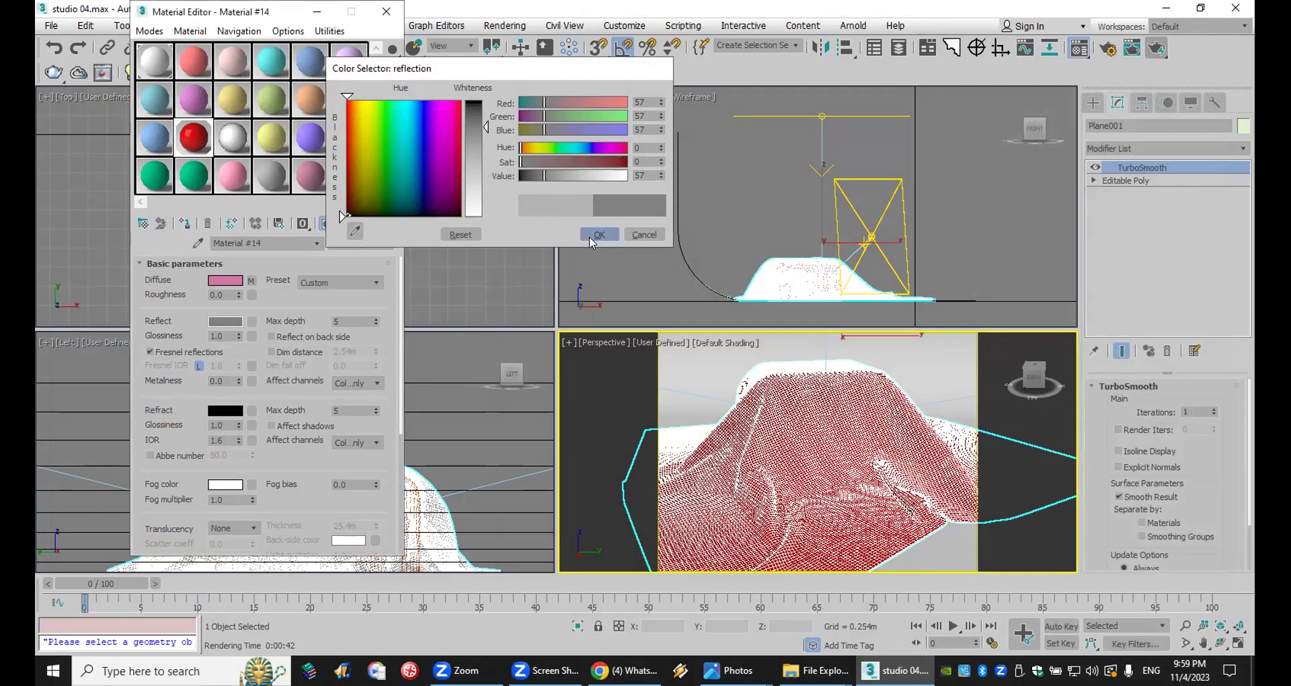
pyautogui.doubleClick(227, 334)
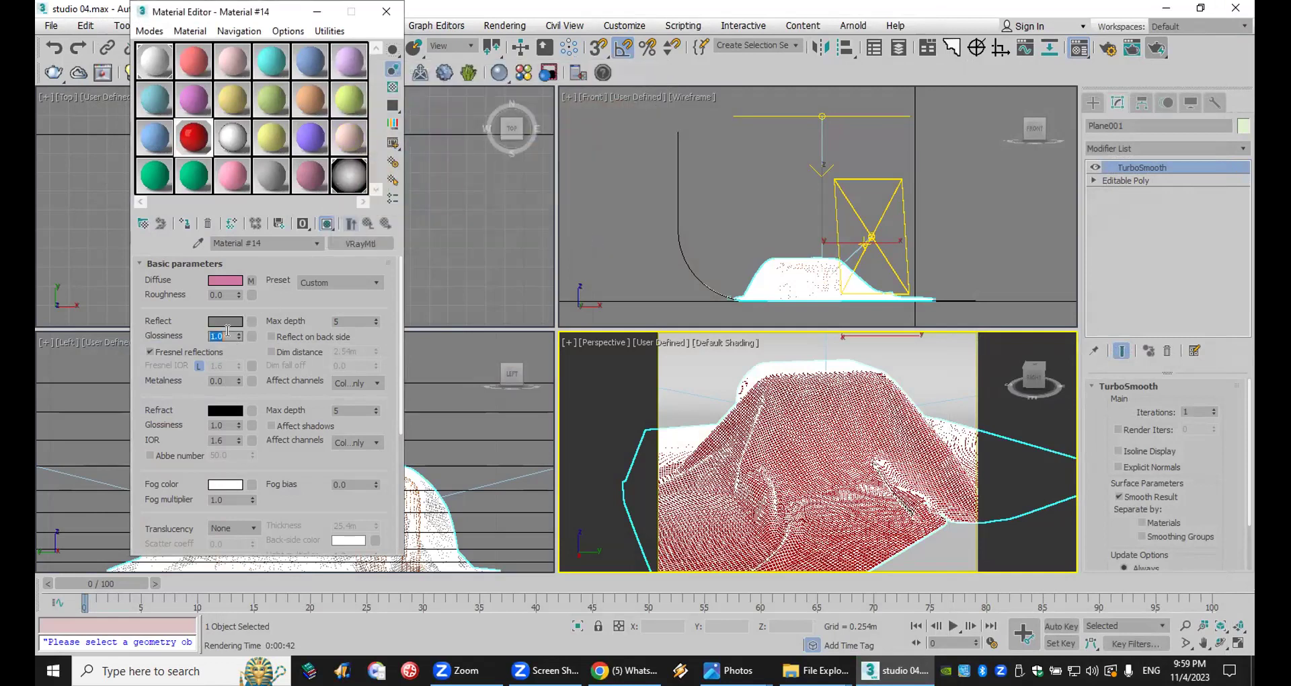
pyautogui.press('BackSpace')
pyautogui.press('Return')
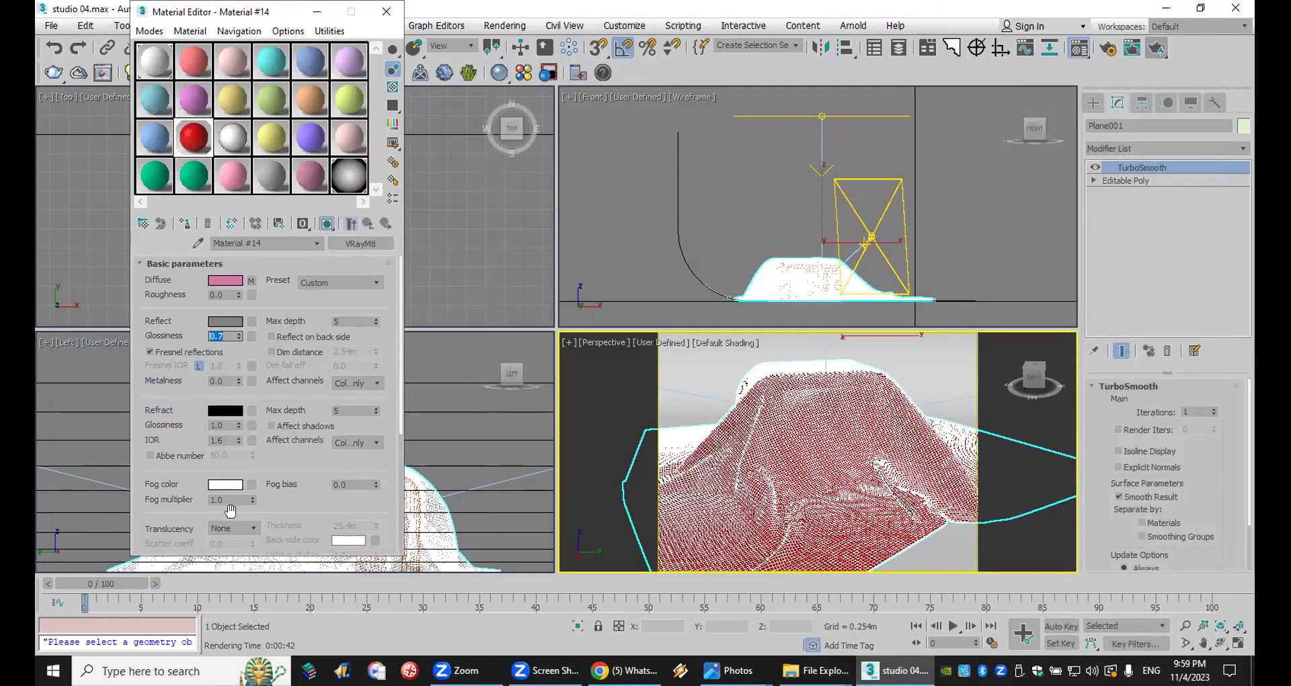
# Step: Run another V-Ray test render of the cloth with the softer reflections, and stop it partway
pyautogui.click(1157, 48)
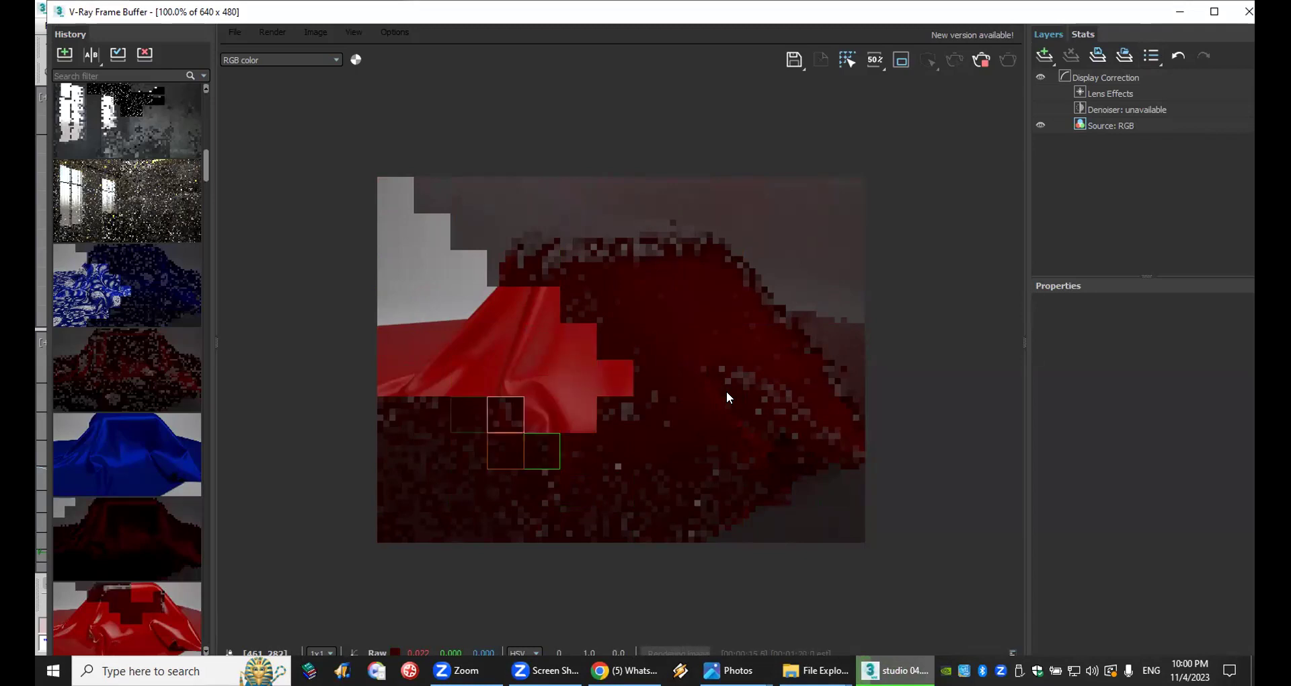
pyautogui.click(1249, 11)
pyautogui.click(1131, 53)
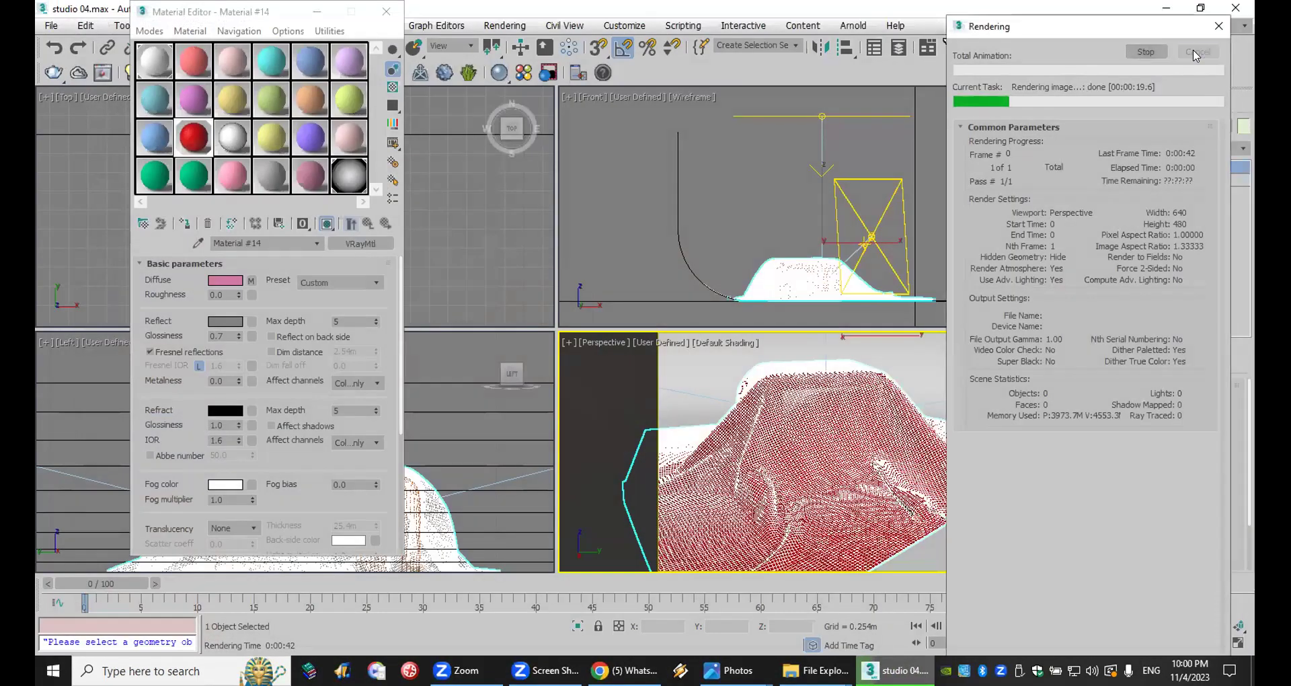
# Step: Reset Material #14's reflection to black with glossiness 1.0, and open the diffuse Falloff map at its mix curve
pyautogui.click(222, 322)
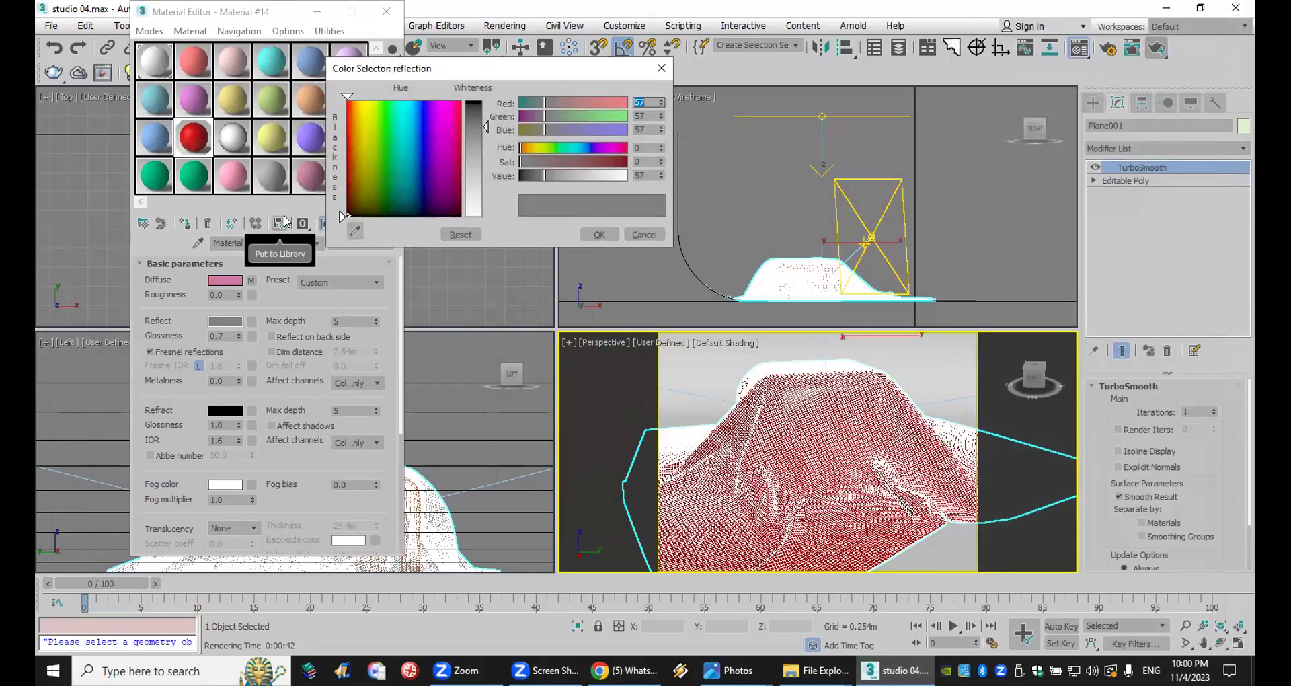
pyautogui.moveTo(486, 127); pyautogui.dragTo(485, 101)
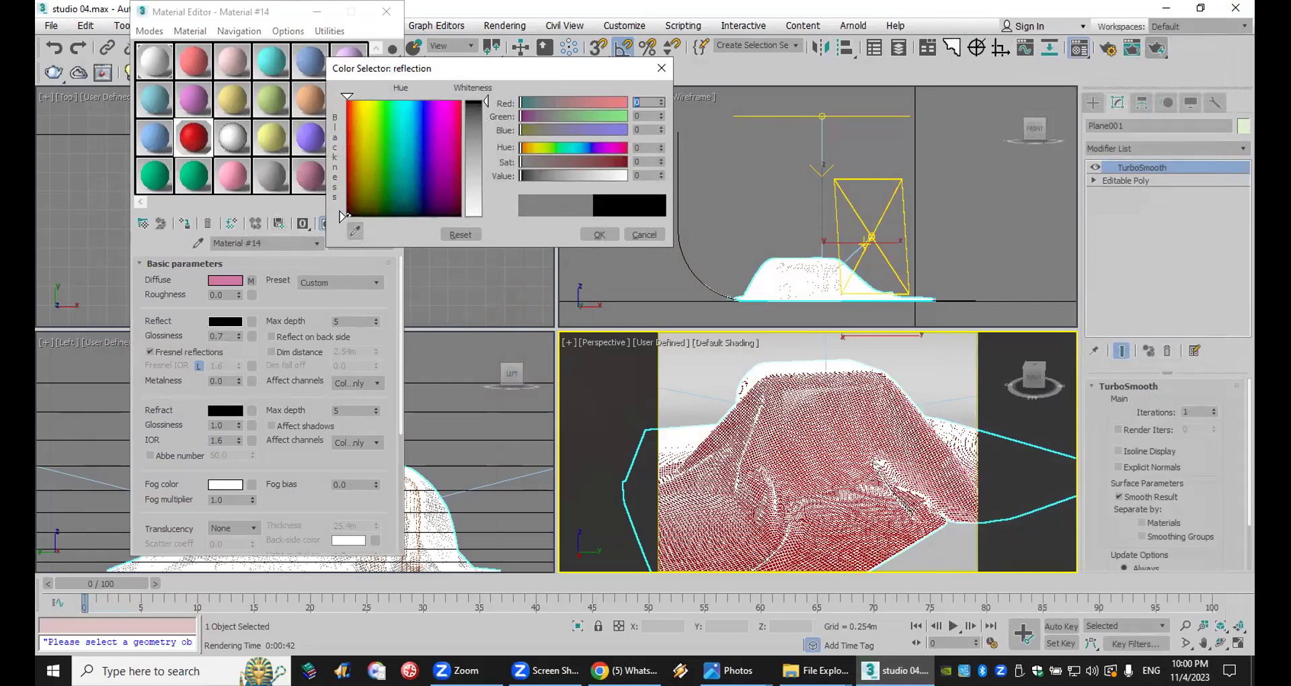
pyautogui.click(601, 235)
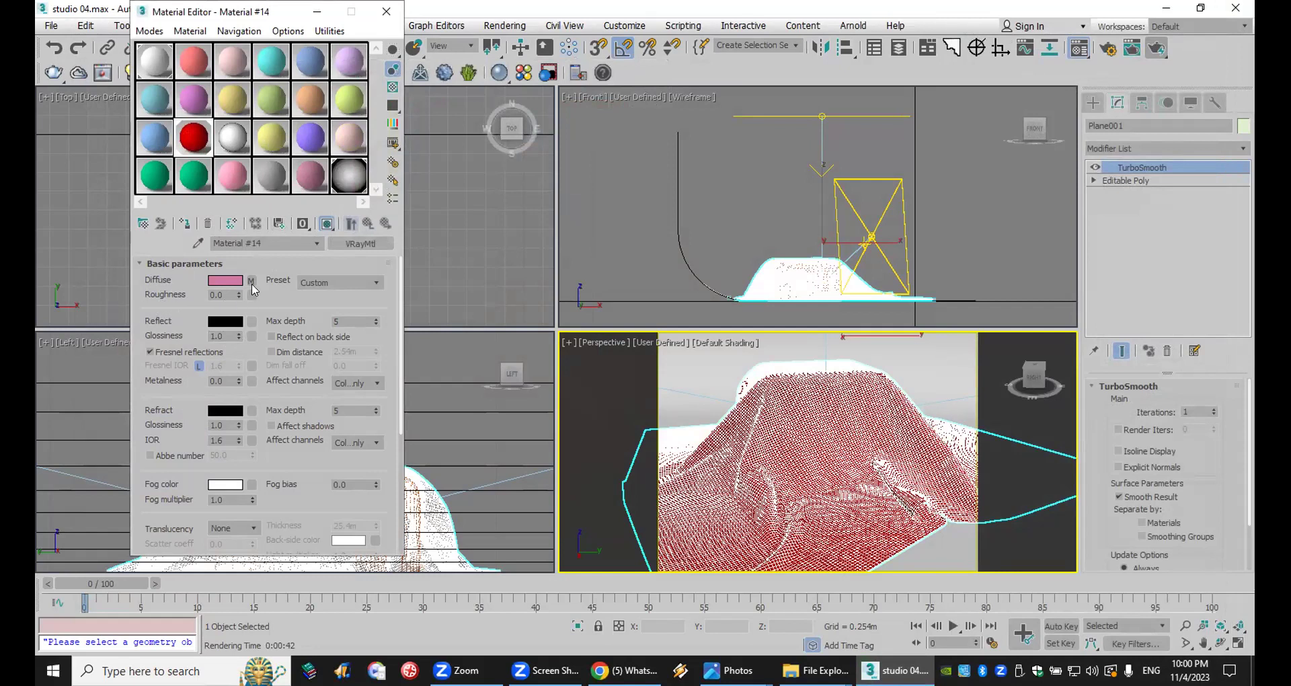
pyautogui.click(250, 280)
pyautogui.moveTo(277, 464); pyautogui.dragTo(278, 273)
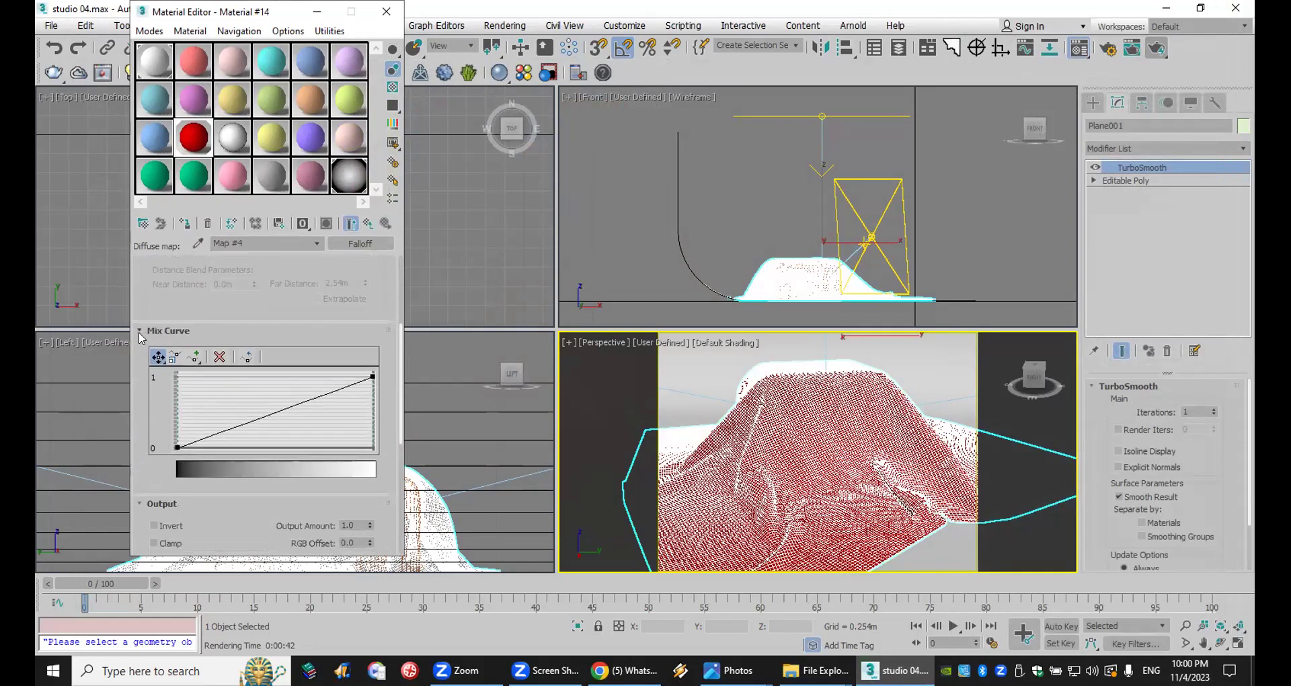
# Step: Switch to the desktop and open the Material settings folder inside the MAX folder in a maximized File Explorer window
pyautogui.press('super+d')
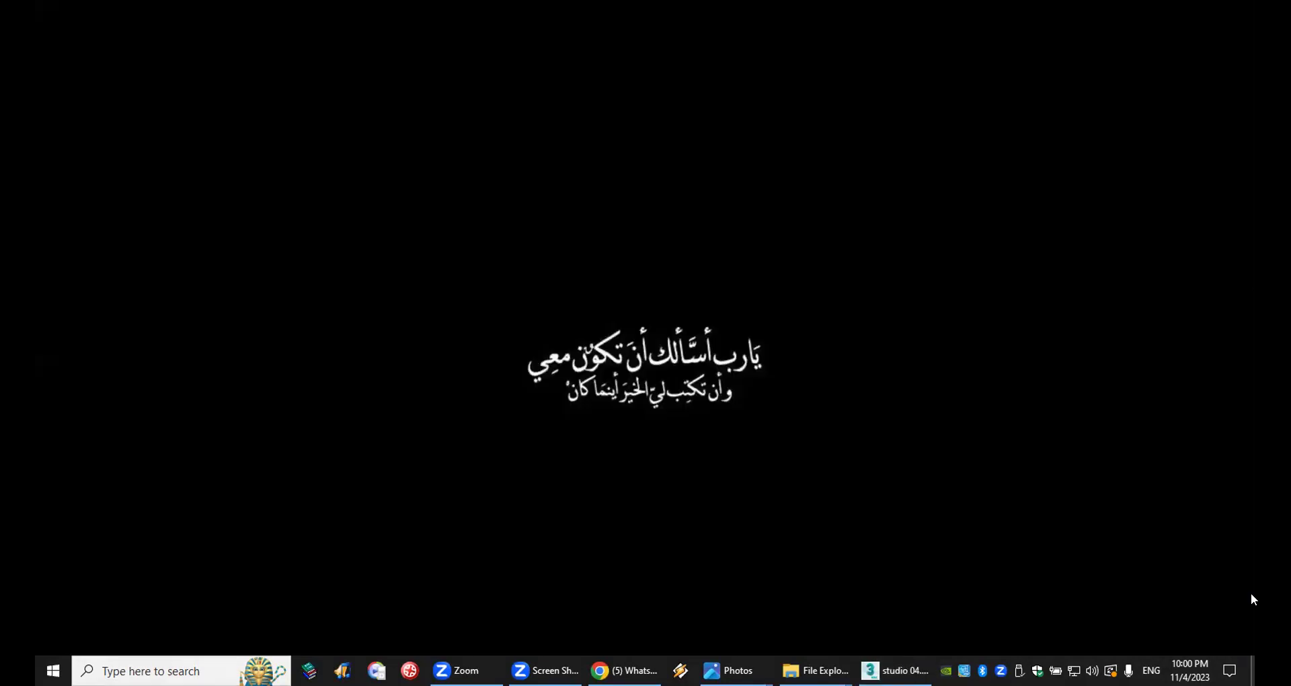
pyautogui.doubleClick(1216, 35)
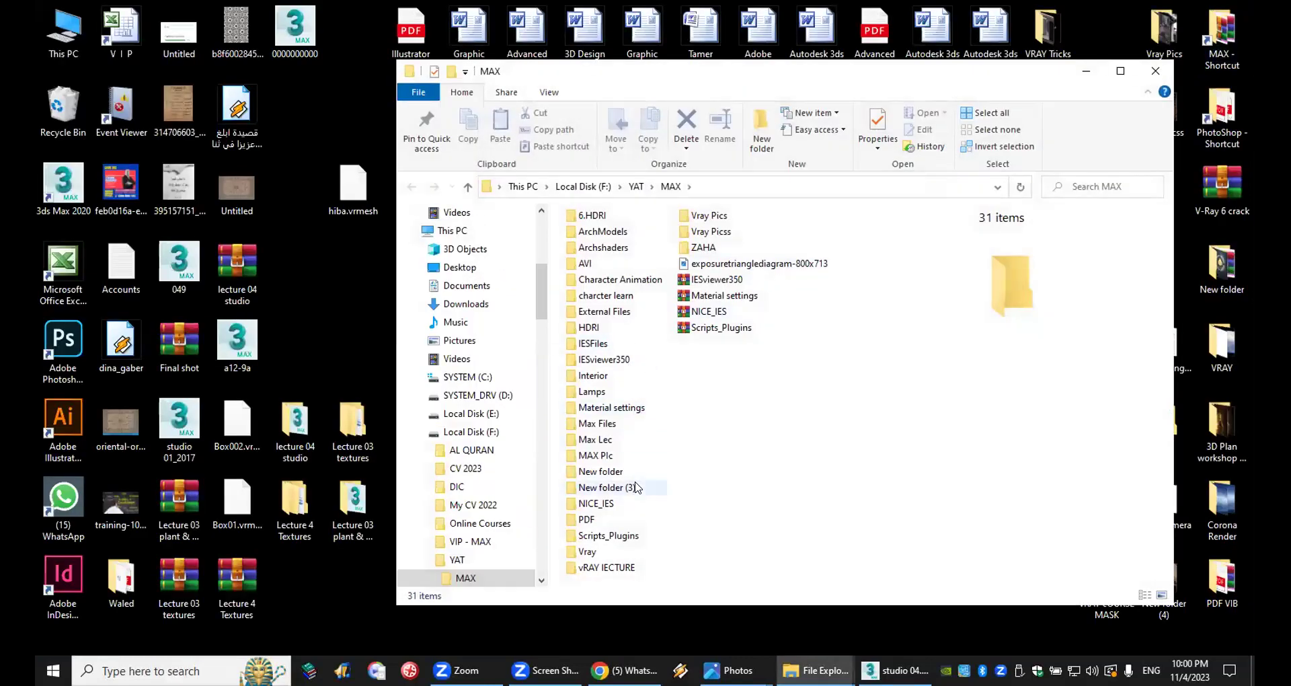
pyautogui.click(622, 408)
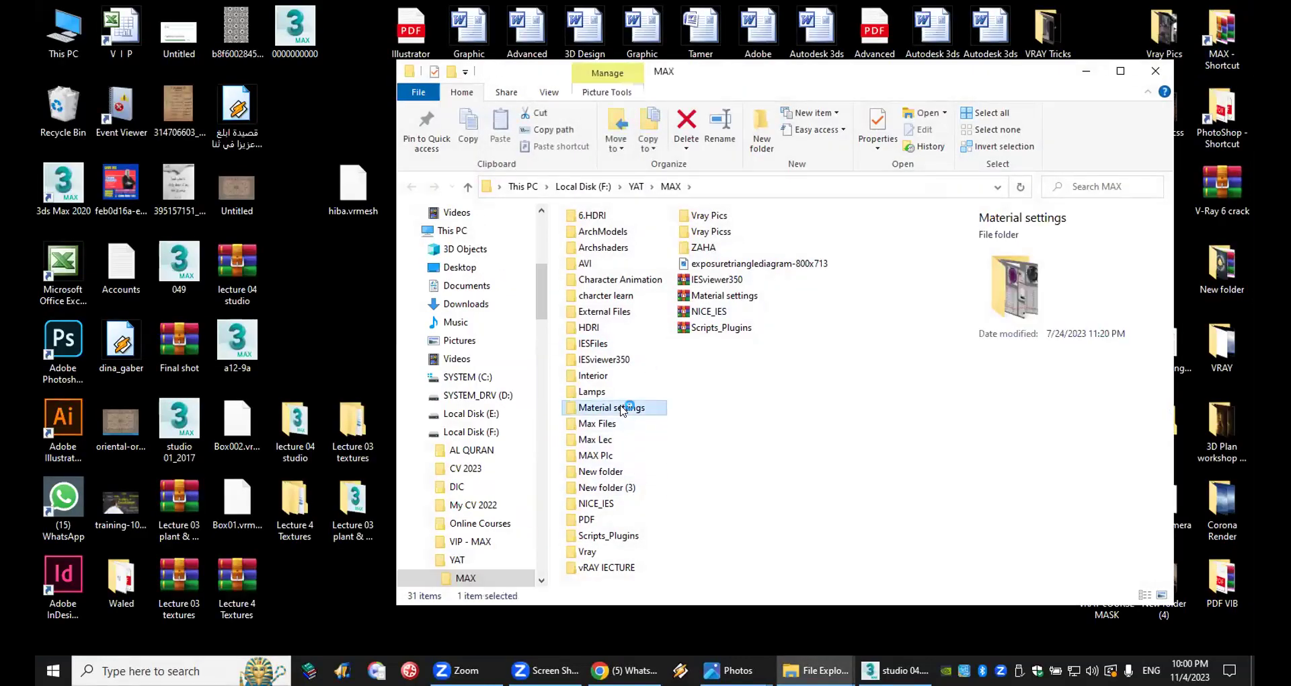
pyautogui.doubleClick(622, 408)
pyautogui.doubleClick(805, 73)
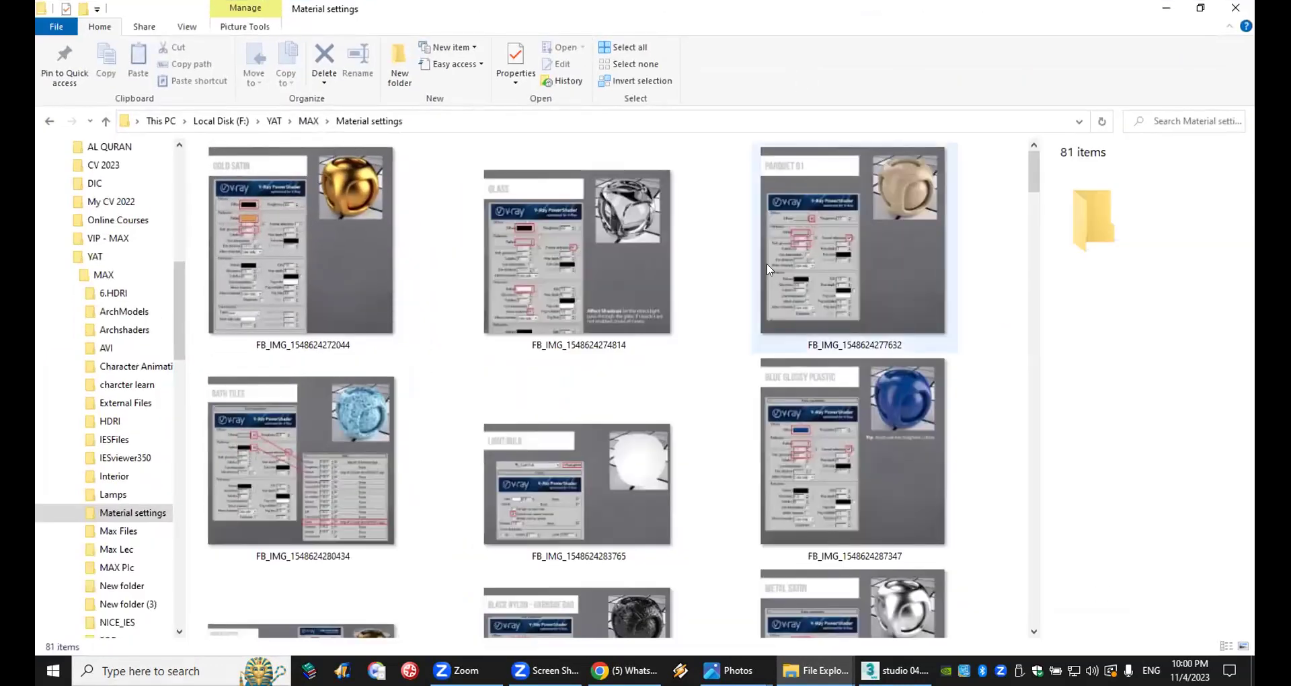
# Step: Look through the V-Ray material reference images for the Colored Silk sheet and select it to examine its Falloff curve
pyautogui.scroll(-2, 542, 345)
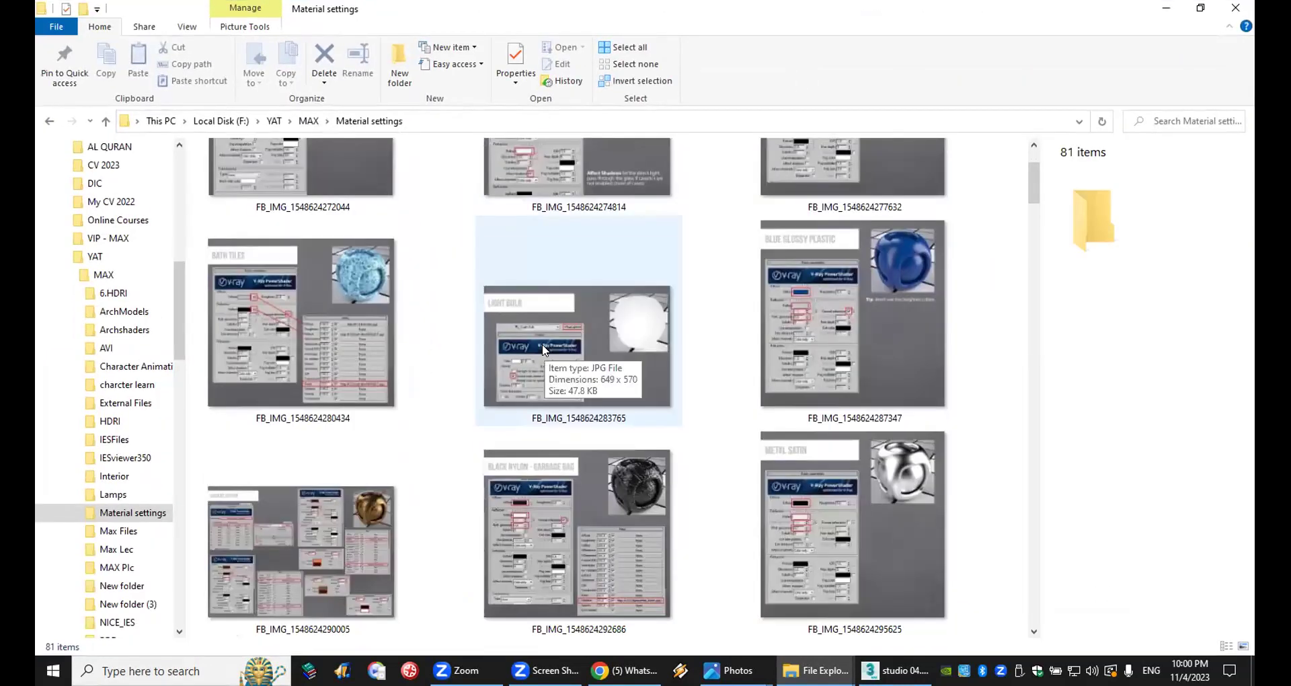
pyautogui.scroll(-6, 543, 348)
pyautogui.scroll(-7, 543, 348)
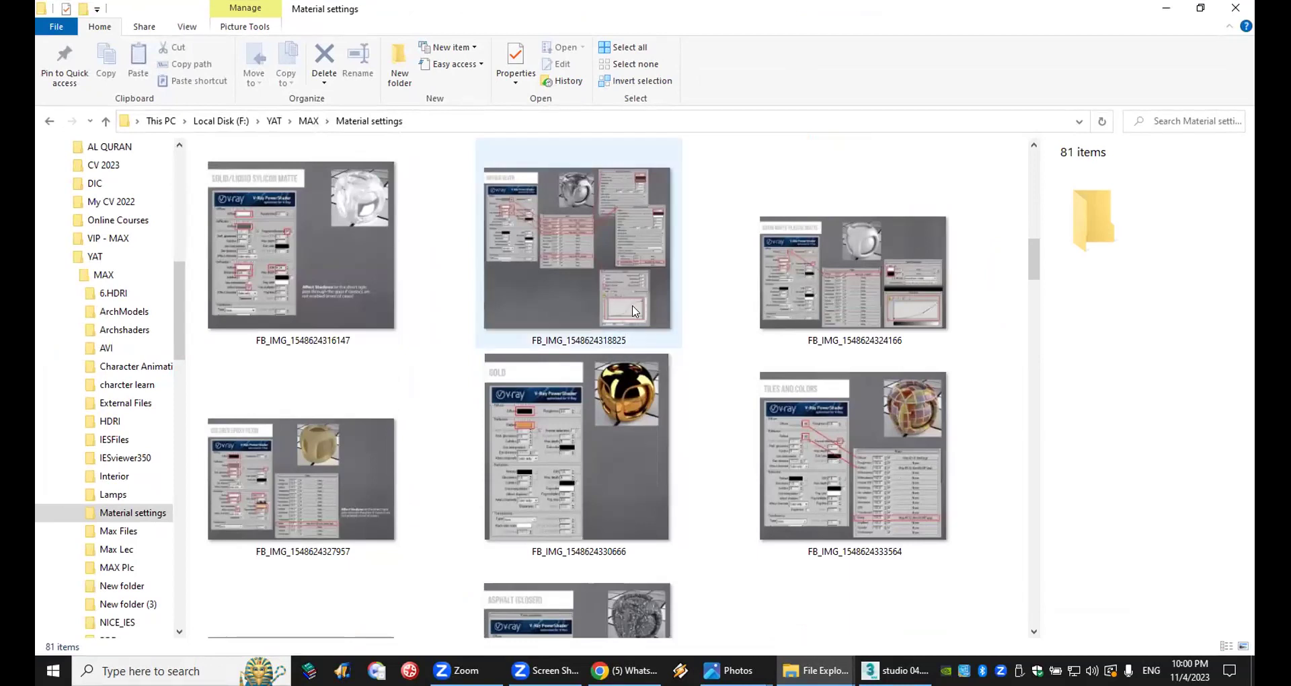
pyautogui.click(581, 200)
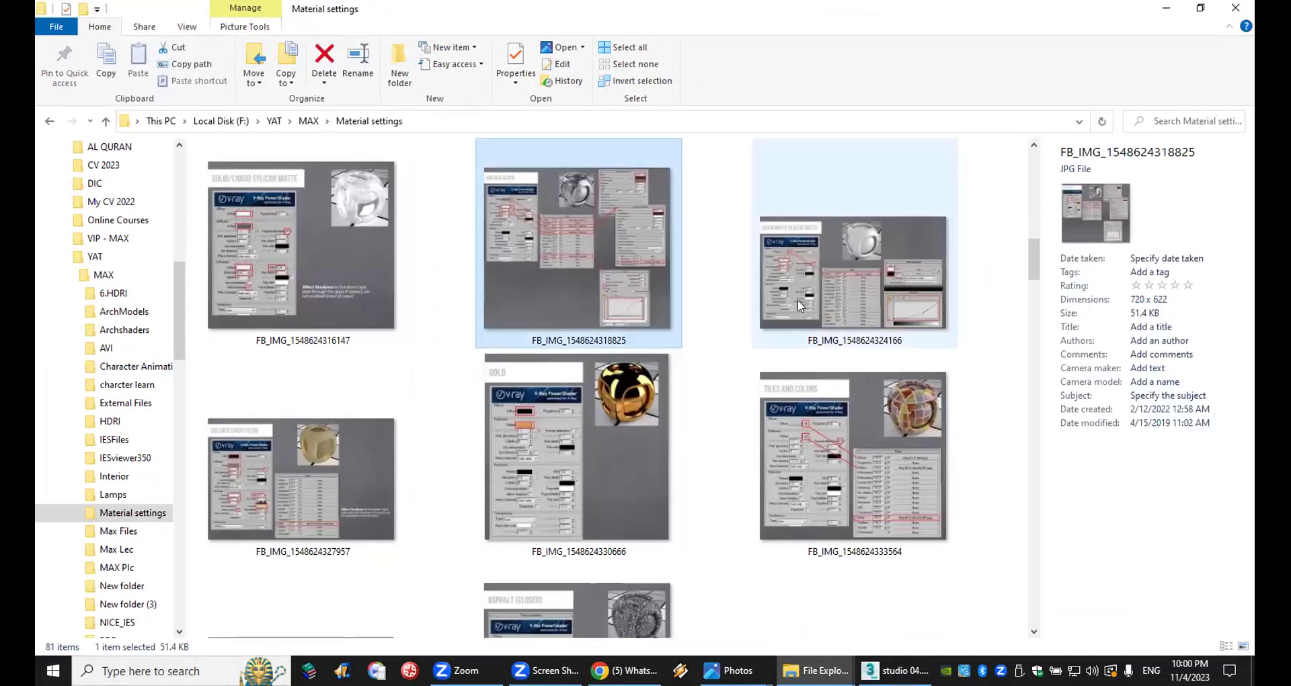
pyautogui.click(887, 296)
pyautogui.scroll(-5, 507, 407)
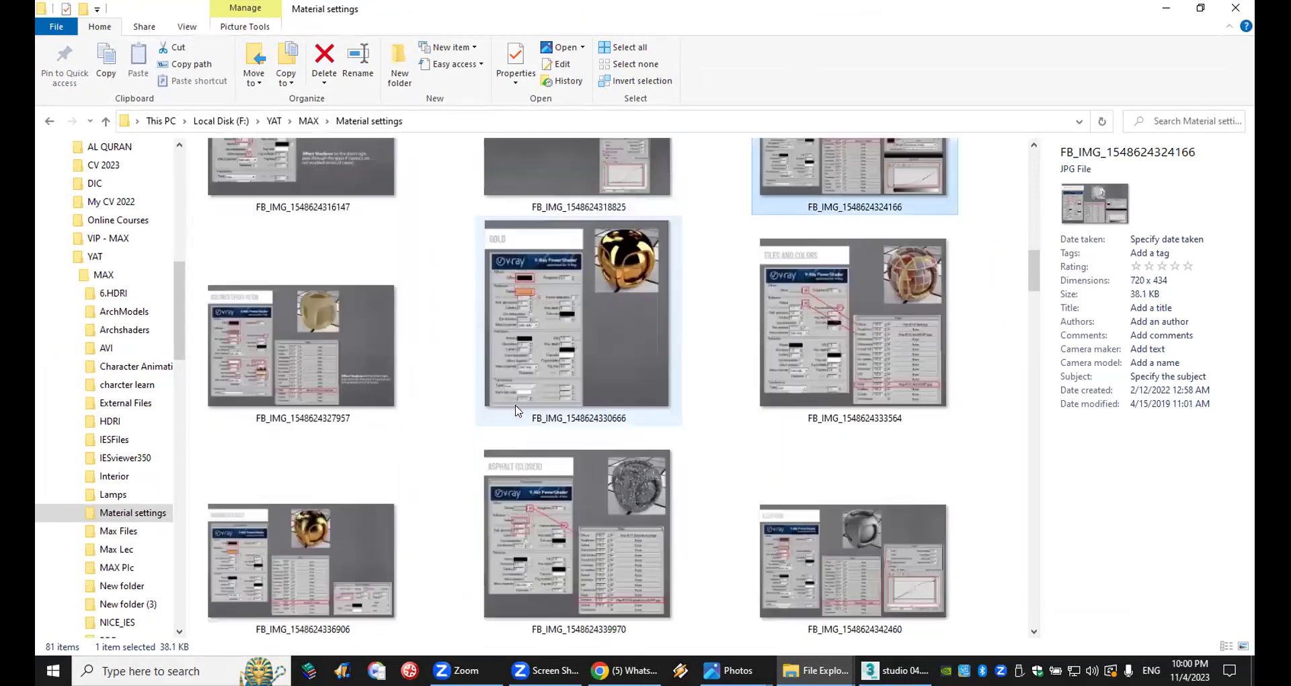
pyautogui.scroll(-3, 508, 404)
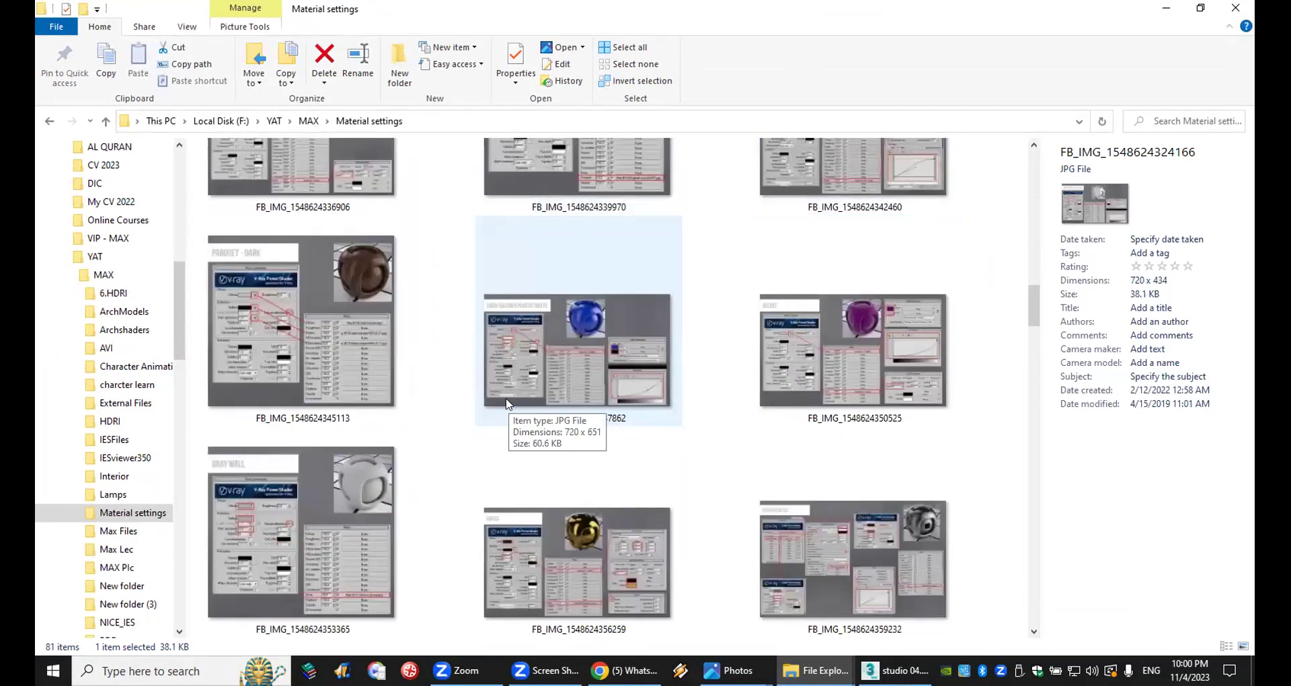
pyautogui.scroll(-3, 508, 403)
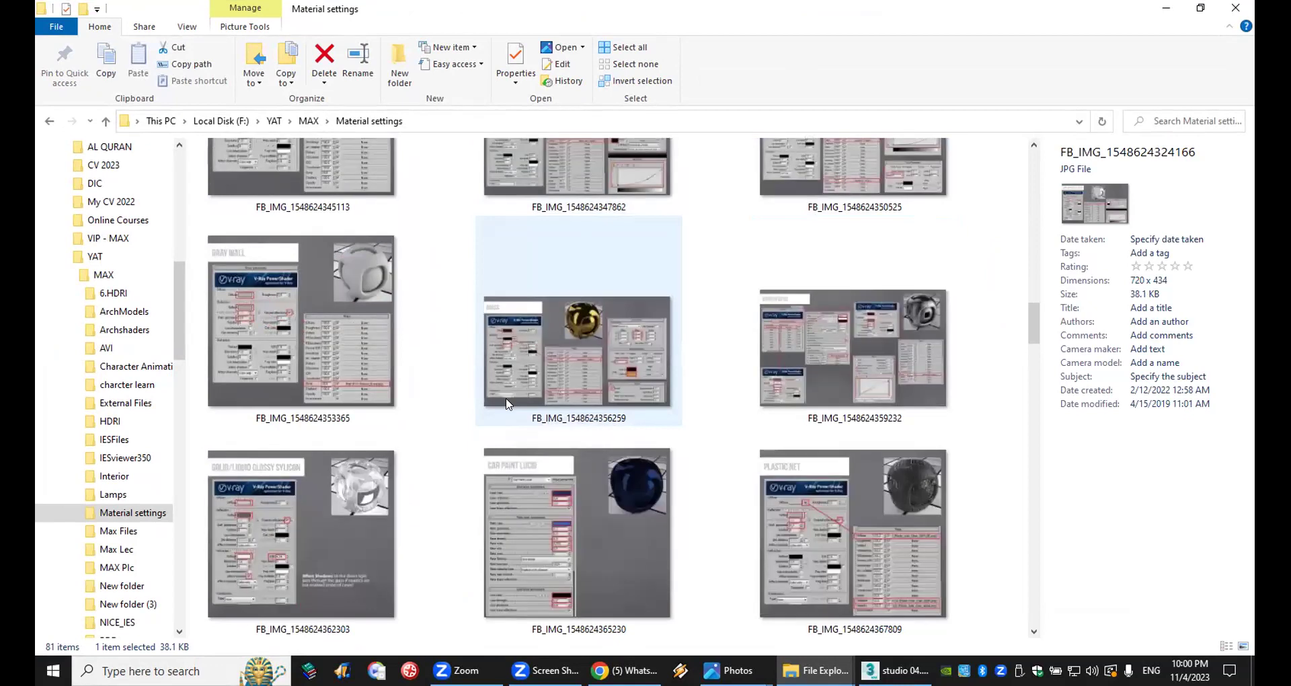
pyautogui.scroll(-20, 507, 404)
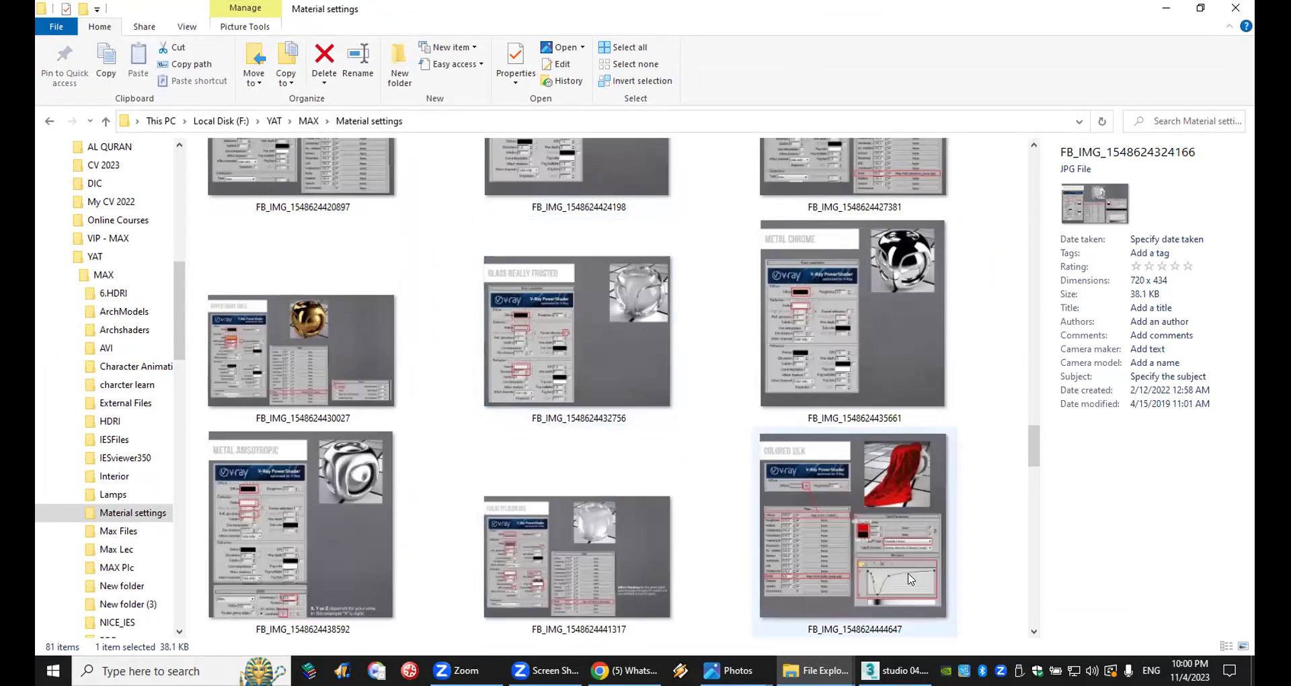
pyautogui.click(883, 591)
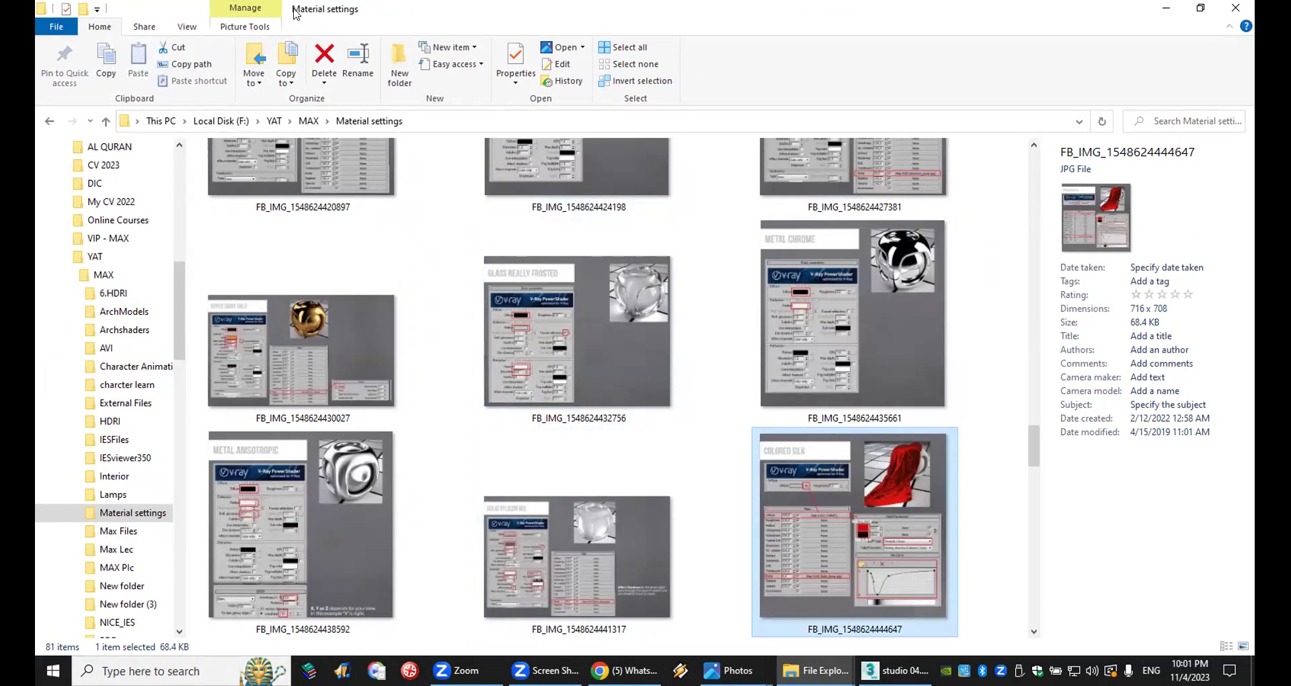
# Step: Switch back to 3ds Max, raise the Falloff mix curve's start point to 1, and add a nearby point lowered to 0
pyautogui.hotkey('alt', 'Tab')
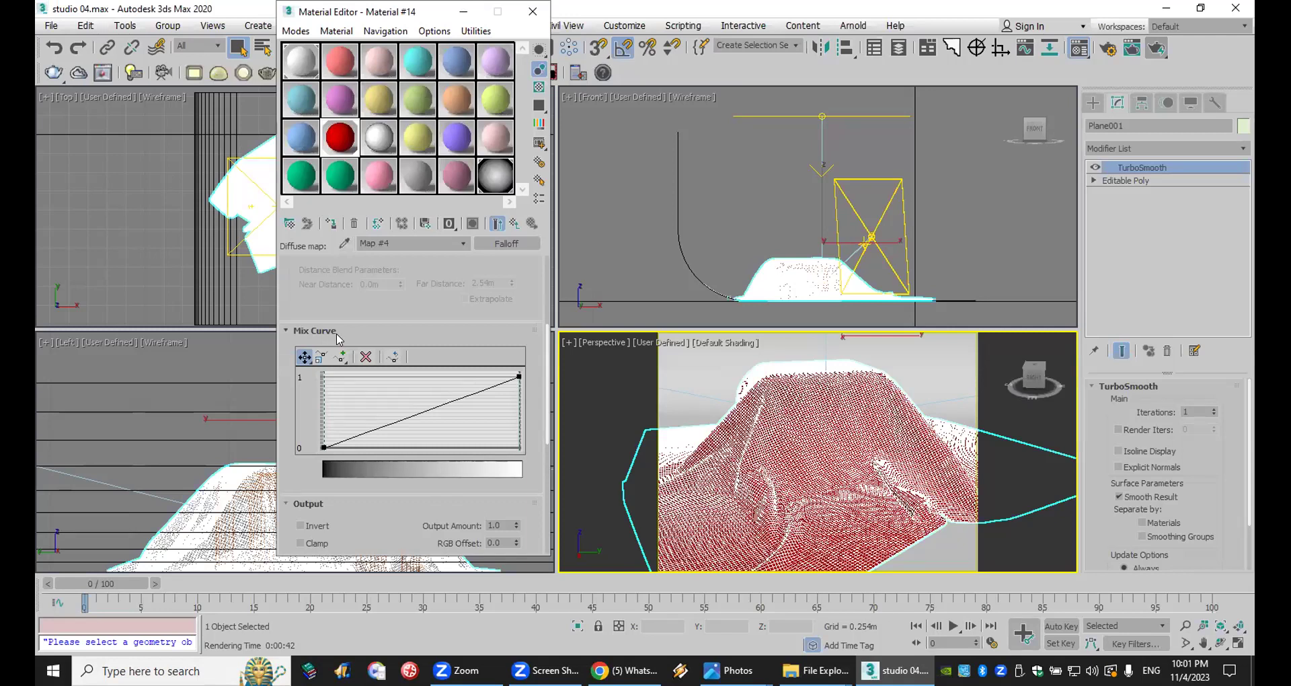
pyautogui.moveTo(318, 439); pyautogui.dragTo(304, 367)
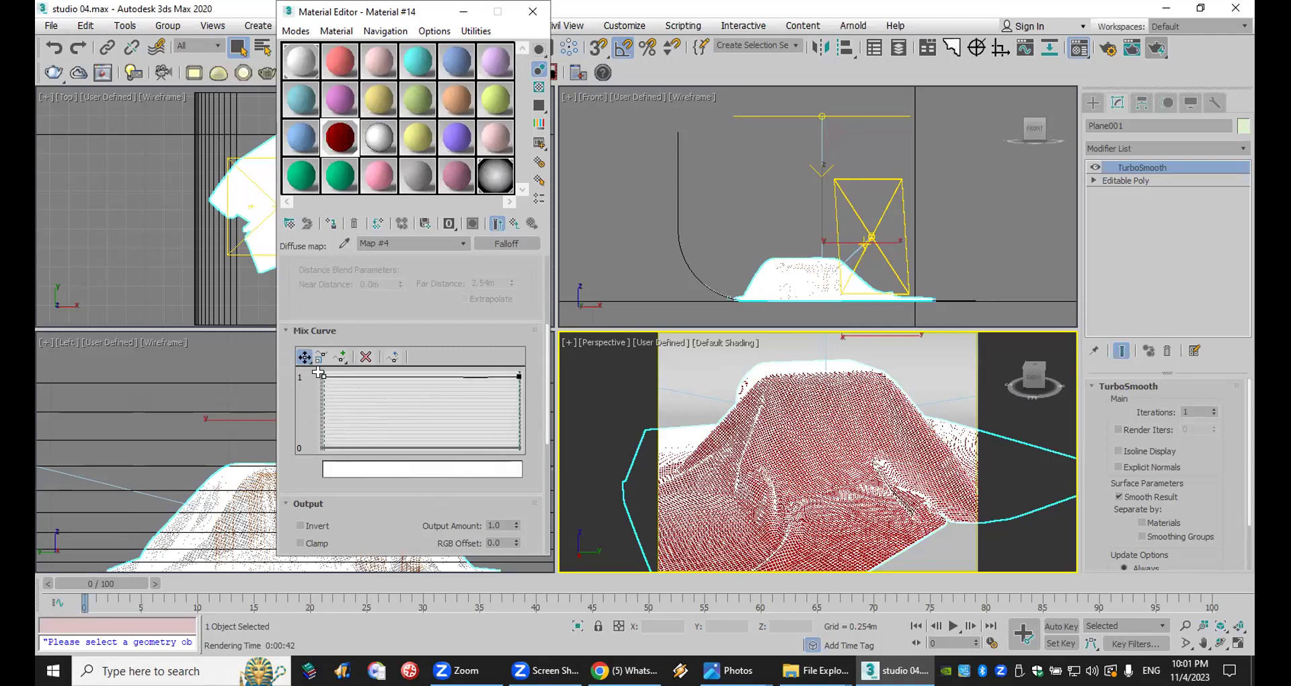
pyautogui.click(341, 357)
pyautogui.click(360, 376)
pyautogui.click(304, 357)
pyautogui.moveTo(359, 375); pyautogui.dragTo(367, 448)
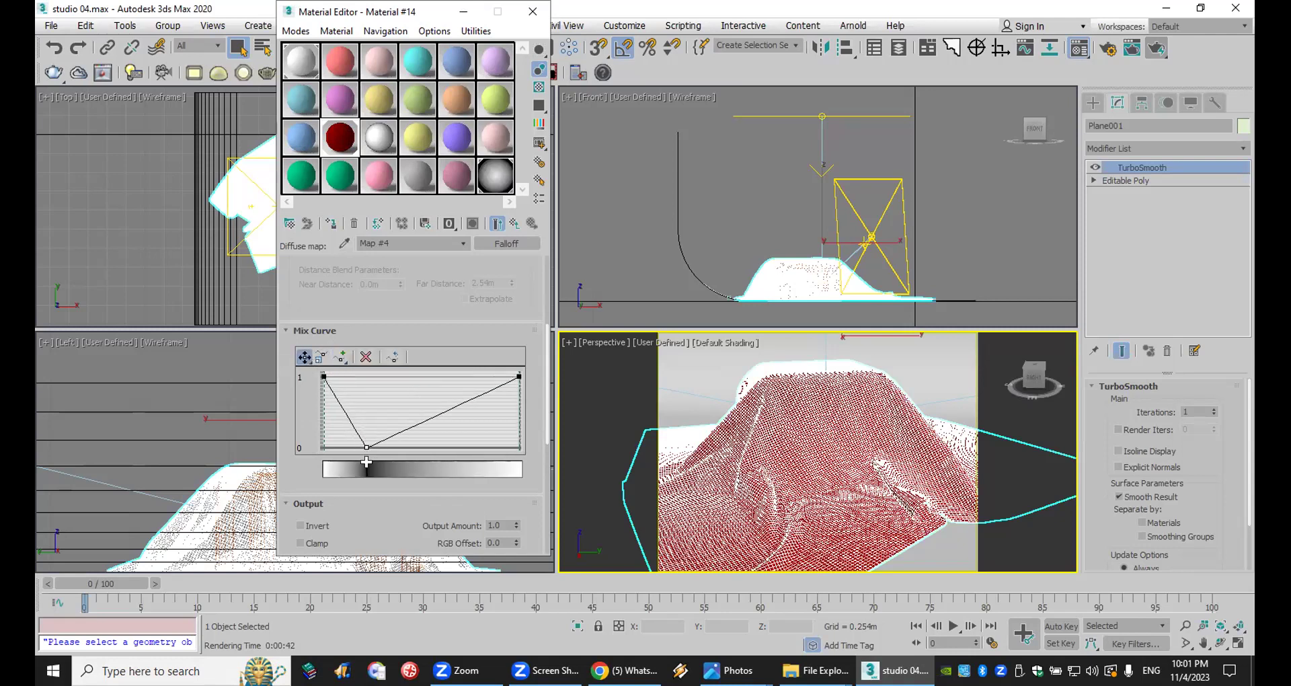
# Step: Add a mix curve point on each side of the zero point and raise both close to 1, forming a narrow V-shaped dip
pyautogui.click(341, 357)
pyautogui.click(350, 420)
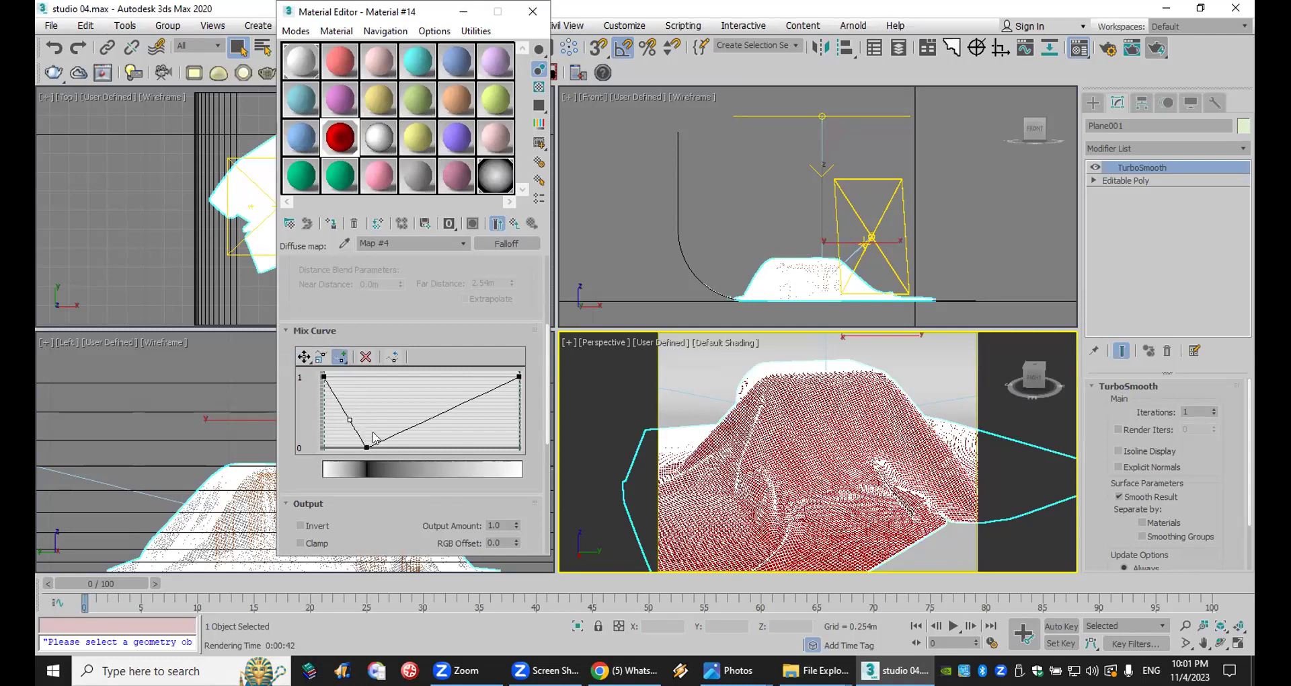
pyautogui.click(304, 357)
pyautogui.moveTo(393, 433); pyautogui.dragTo(386, 386)
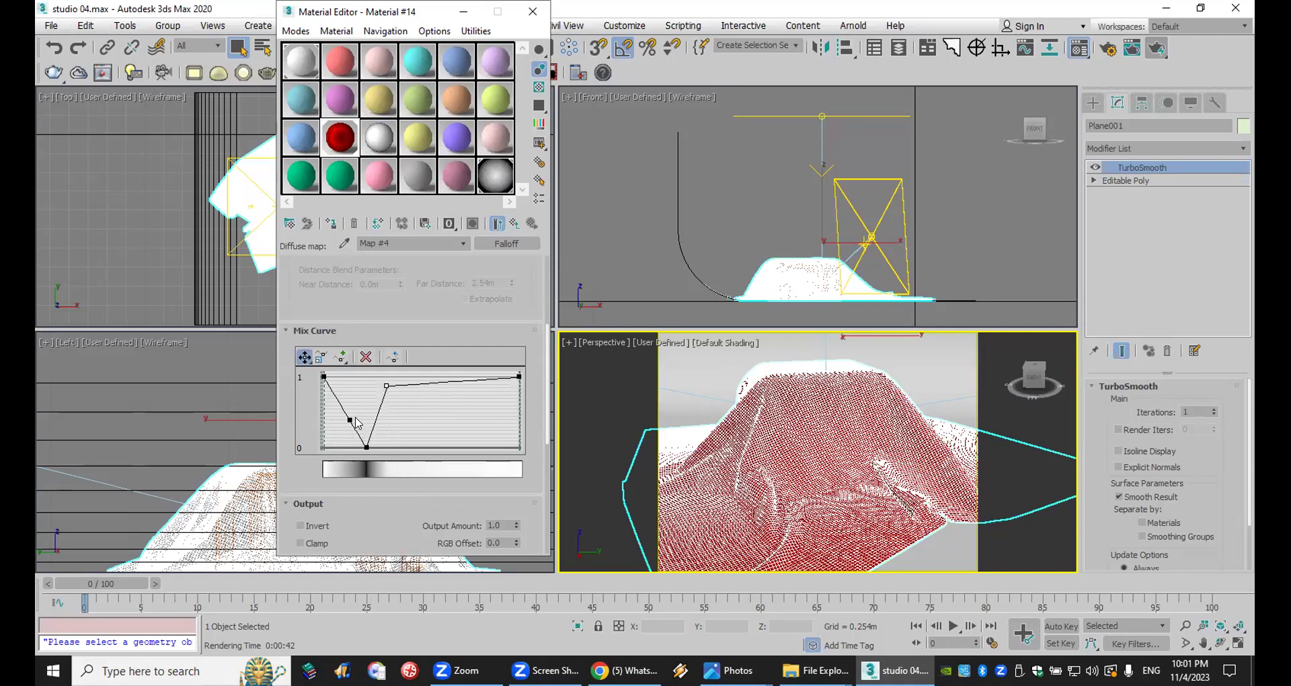
pyautogui.moveTo(347, 421); pyautogui.dragTo(347, 385)
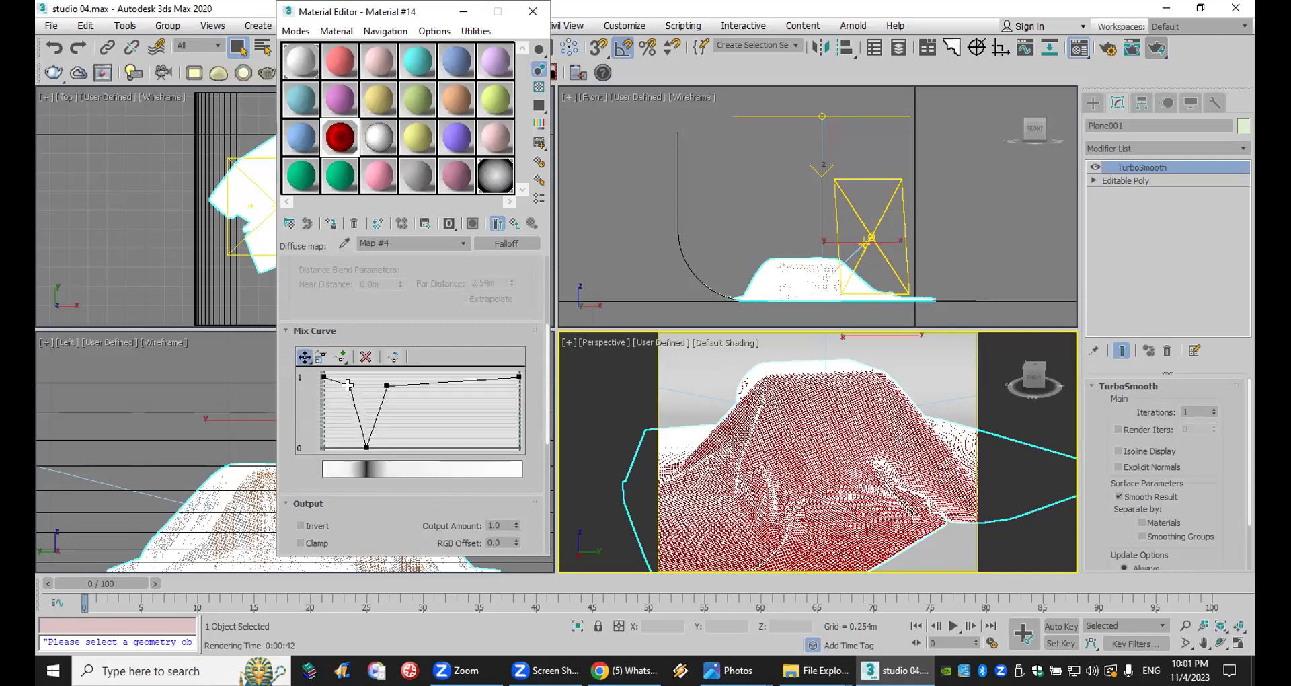
# Step: Convert the low point and both flanking mix curve points to Bezier-Smooth, and adjust their handles to round the dip
pyautogui.rightClick(367, 446)
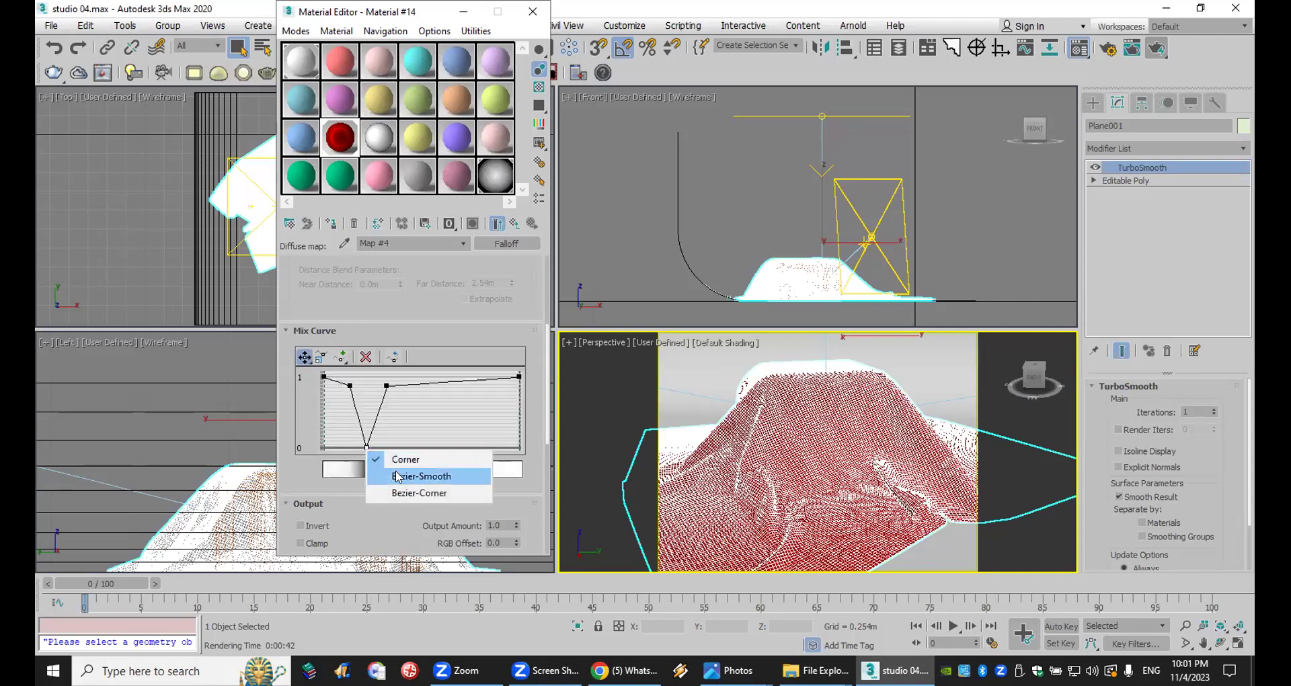
pyautogui.click(397, 476)
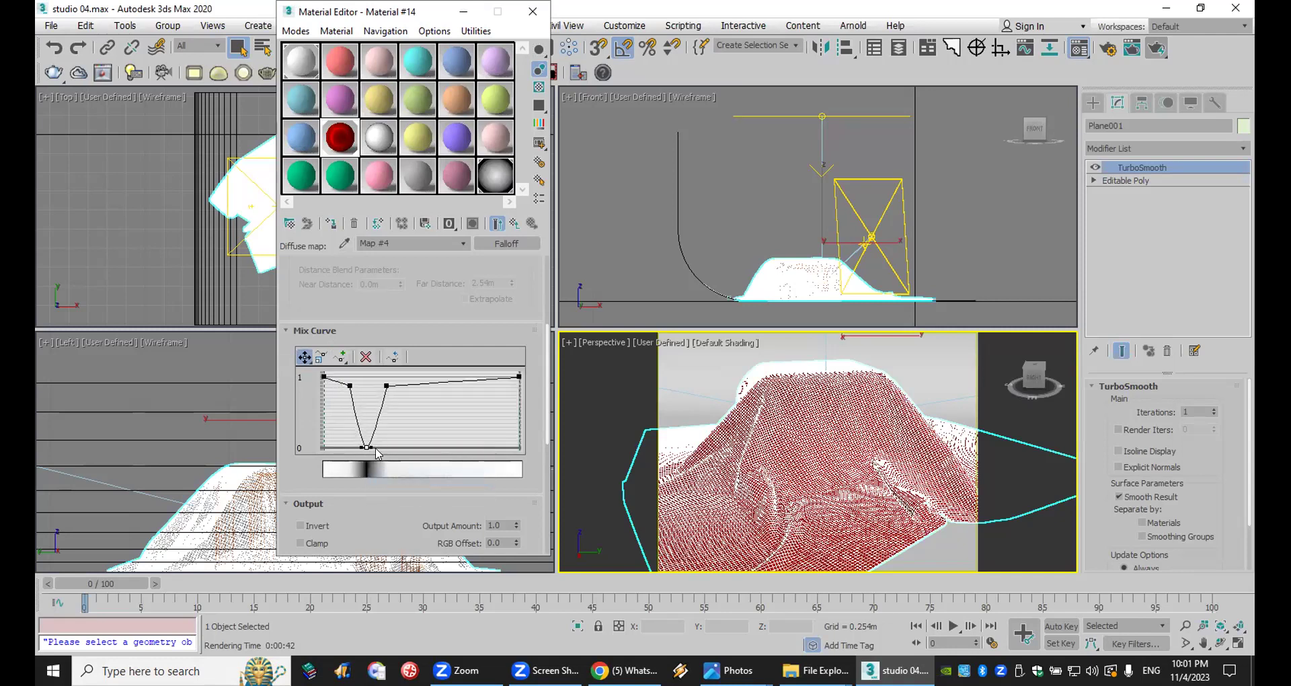
pyautogui.rightClick(385, 383)
pyautogui.click(413, 410)
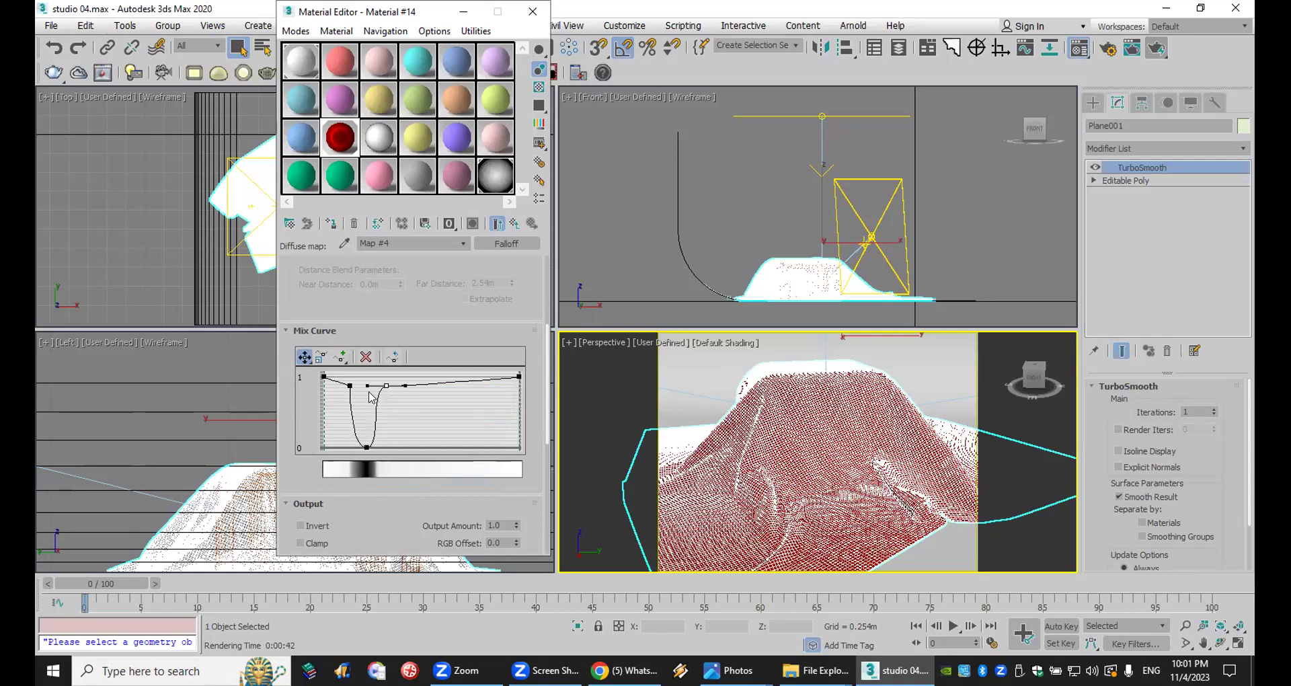
pyautogui.moveTo(365, 384); pyautogui.dragTo(371, 397)
pyautogui.rightClick(351, 385)
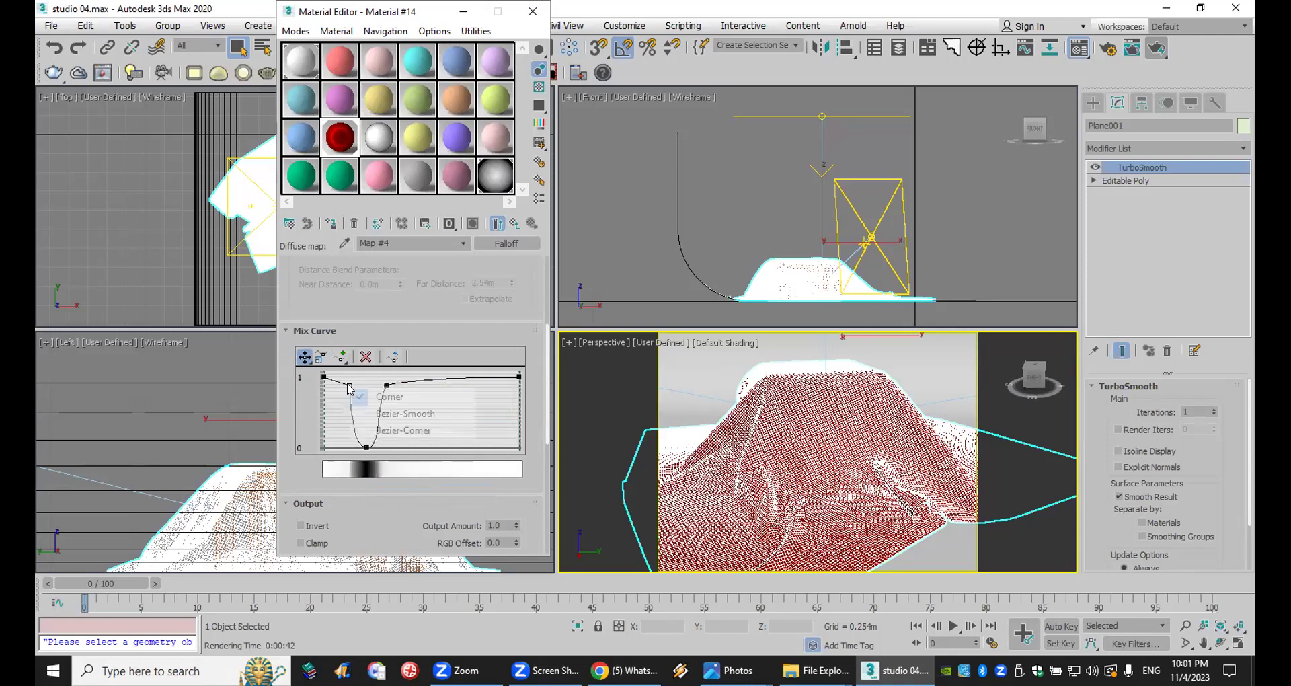
pyautogui.click(404, 413)
pyautogui.moveTo(356, 384)
pyautogui.mouseDown()
pyautogui.moveTo(358, 400)
pyautogui.moveTo(386, 396)
pyautogui.moveTo(373, 396)
pyautogui.mouseUp()
# Step: Test render the red cloth with V-Ray, close the frame buffer, and return to the Falloff colour parameters
pyautogui.click(1156, 48)
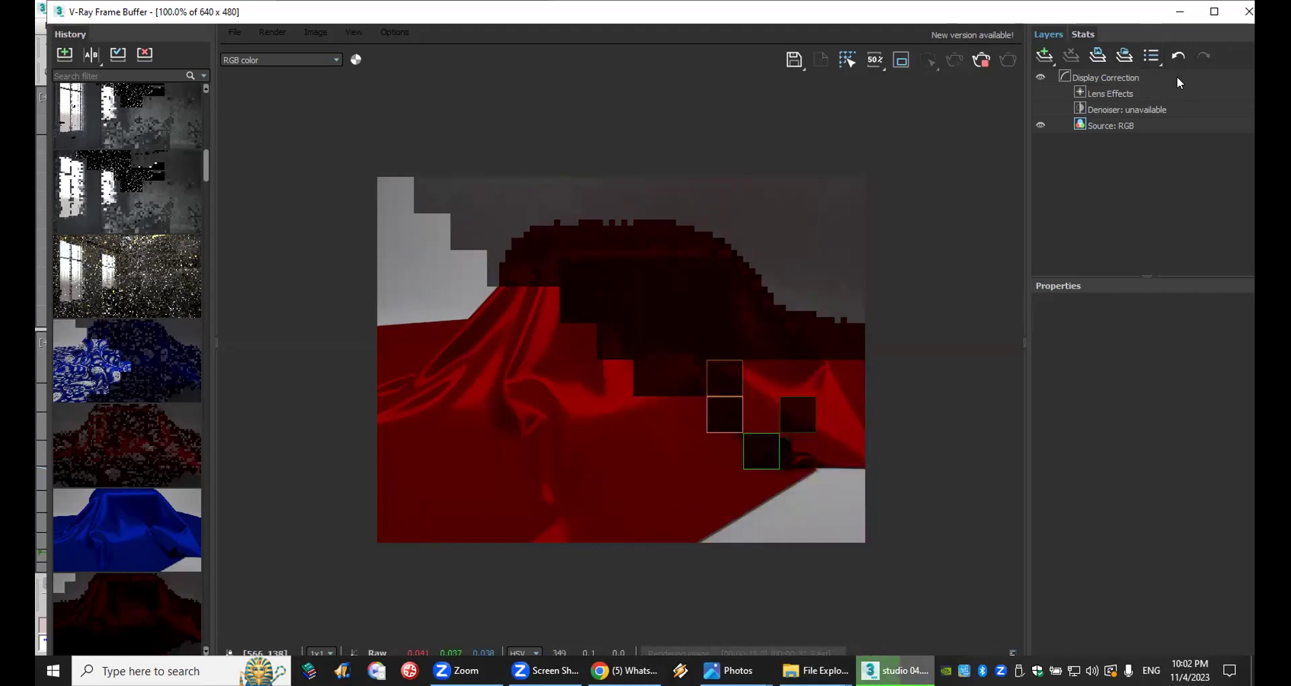
pyautogui.click(1248, 12)
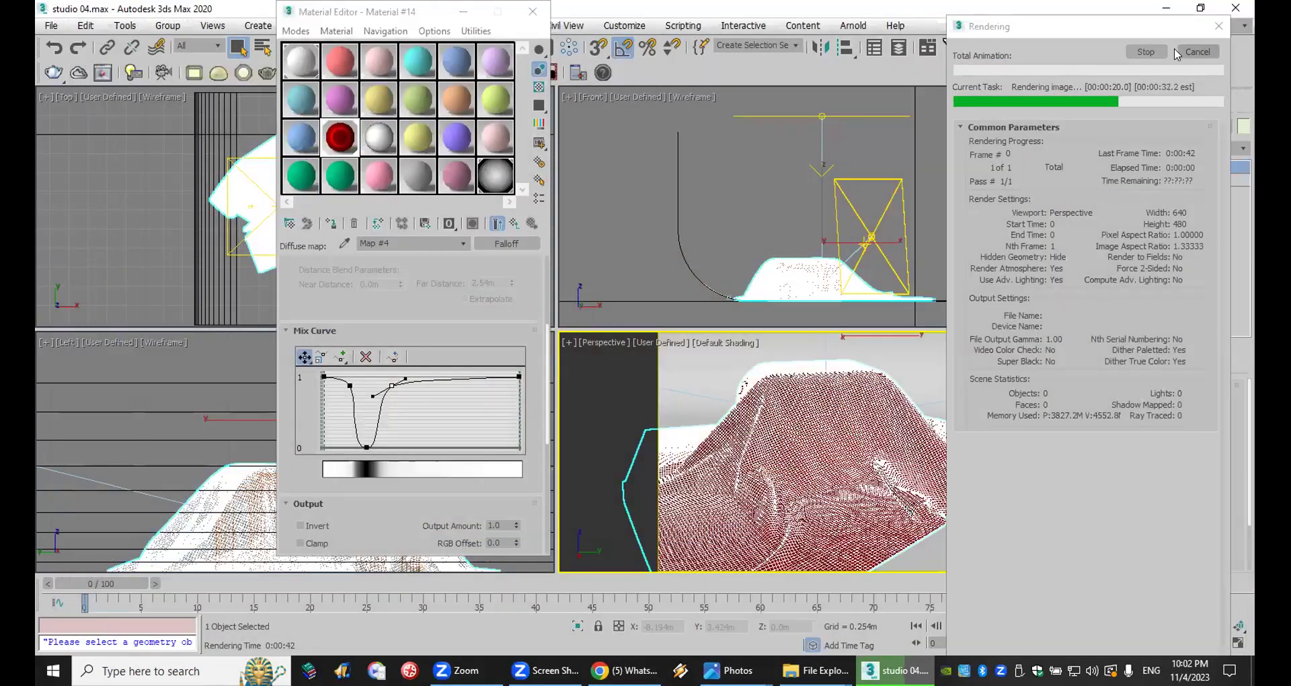
pyautogui.scroll(5, 395, 287)
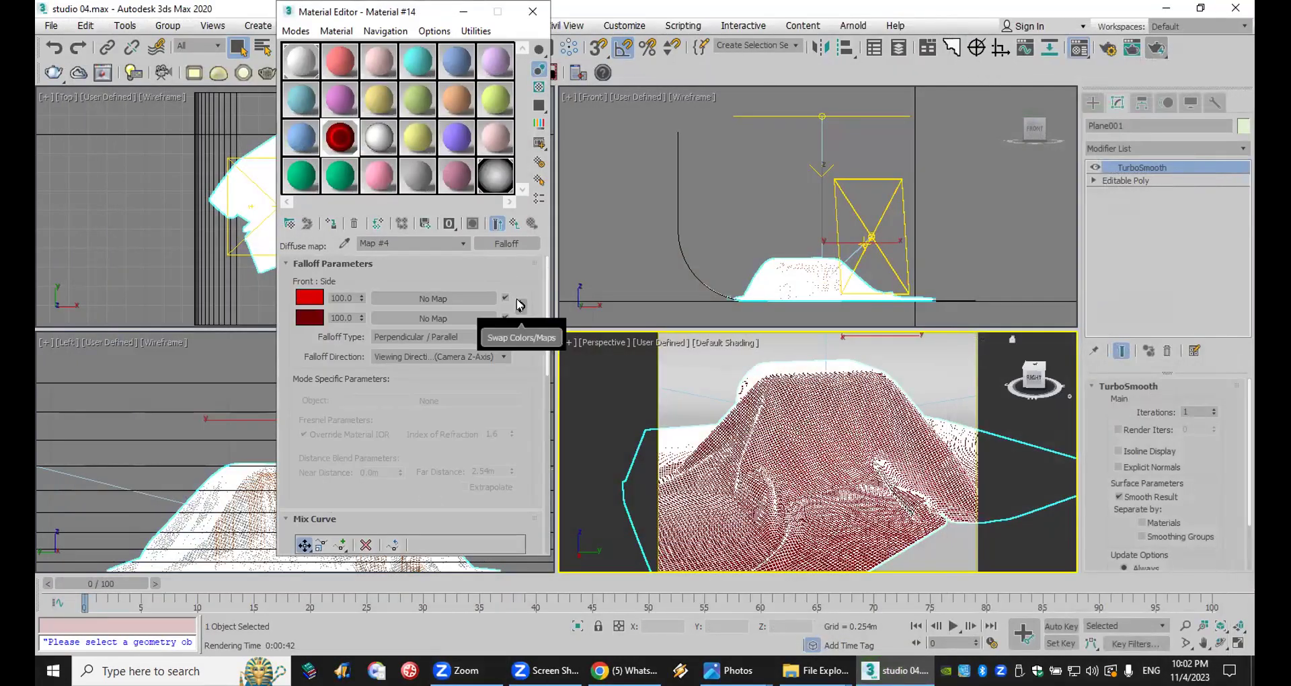
# Step: Assign Material #9 to the cloth, show it shaded in the viewport, and add a Falloff map to its diffuse
pyautogui.click(334, 222)
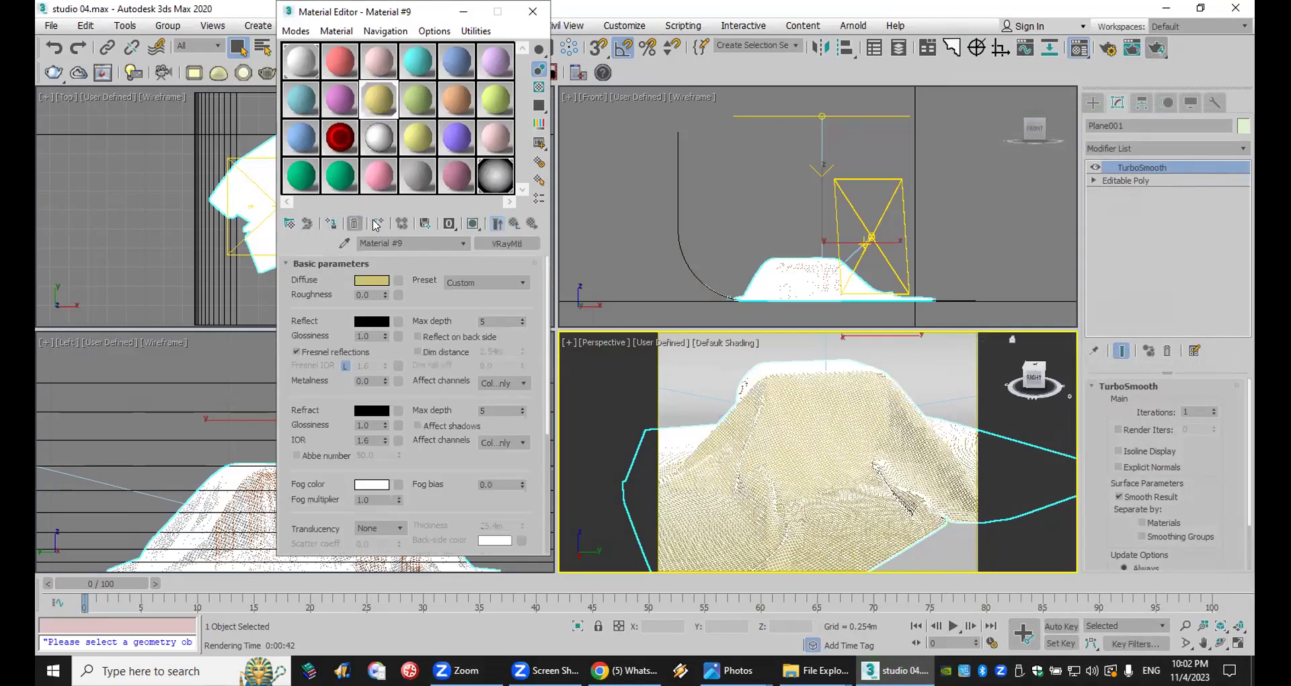
pyautogui.click(472, 224)
pyautogui.click(396, 278)
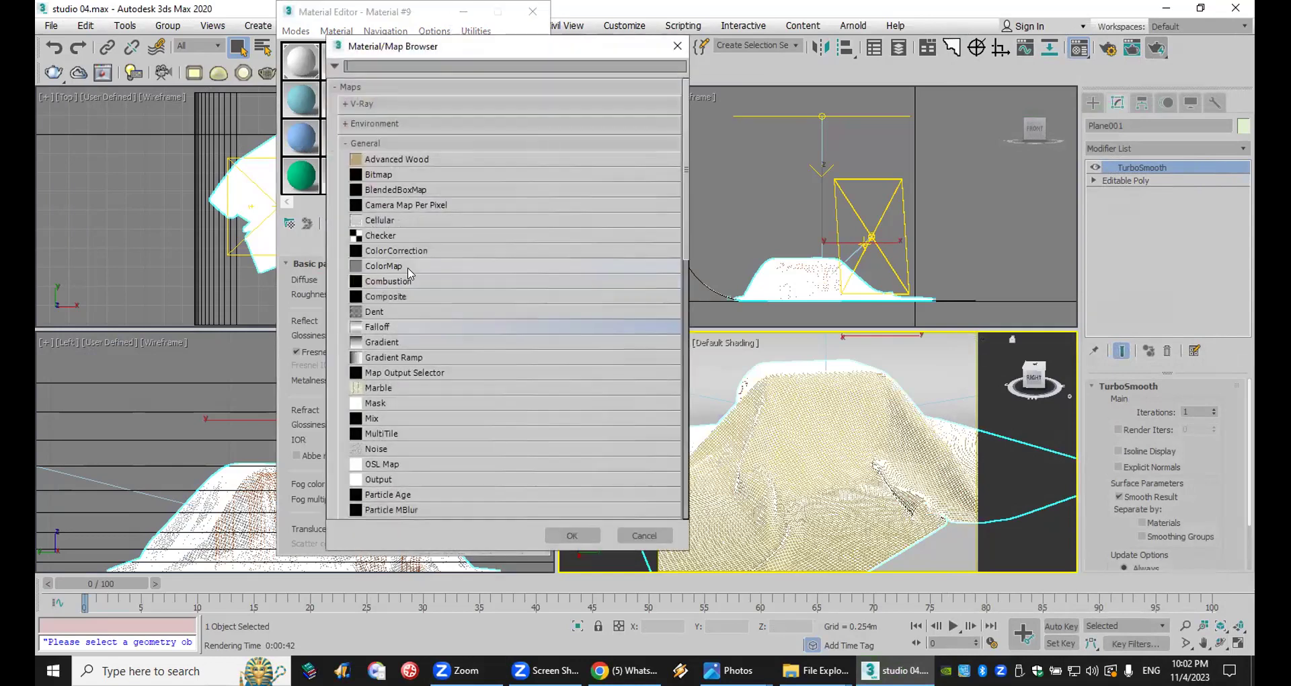
pyautogui.doubleClick(392, 326)
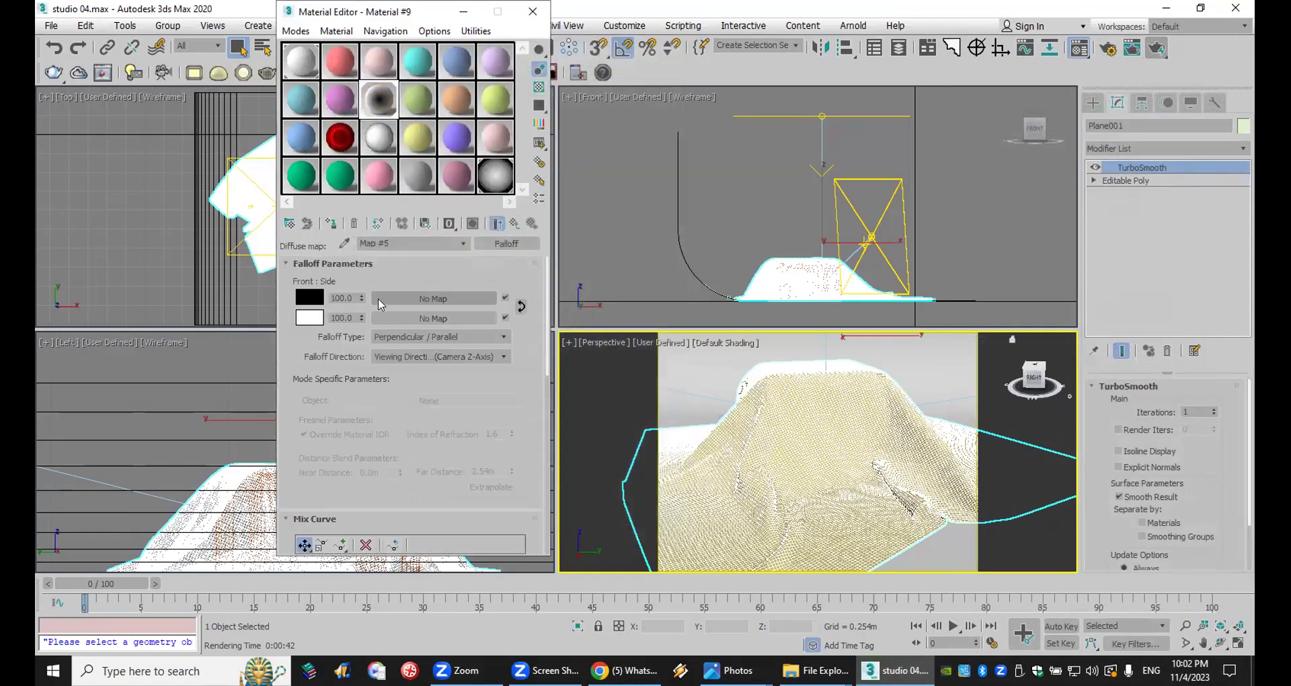
# Step: Set the Falloff front colour to dark purple (RGB 45, 0, 44) and copy it to the side colour
pyautogui.click(310, 298)
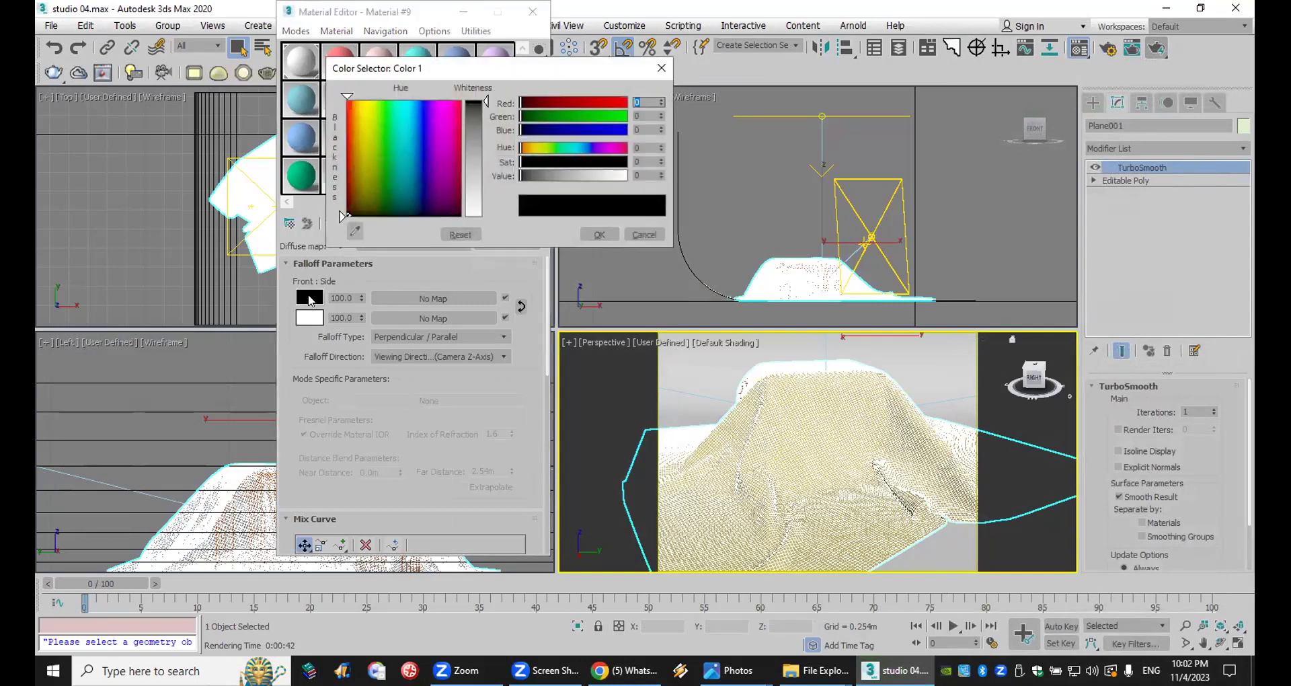
pyautogui.click(442, 197)
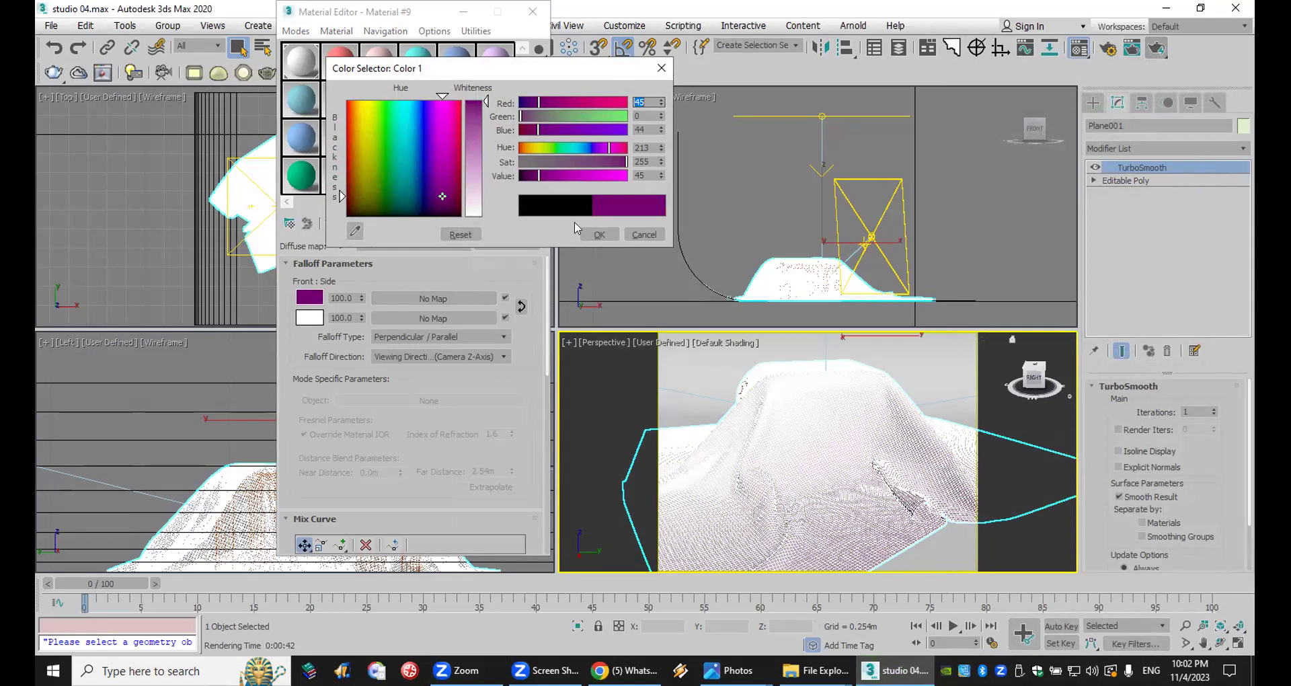
pyautogui.click(598, 234)
pyautogui.moveTo(313, 316); pyautogui.dragTo(313, 317)
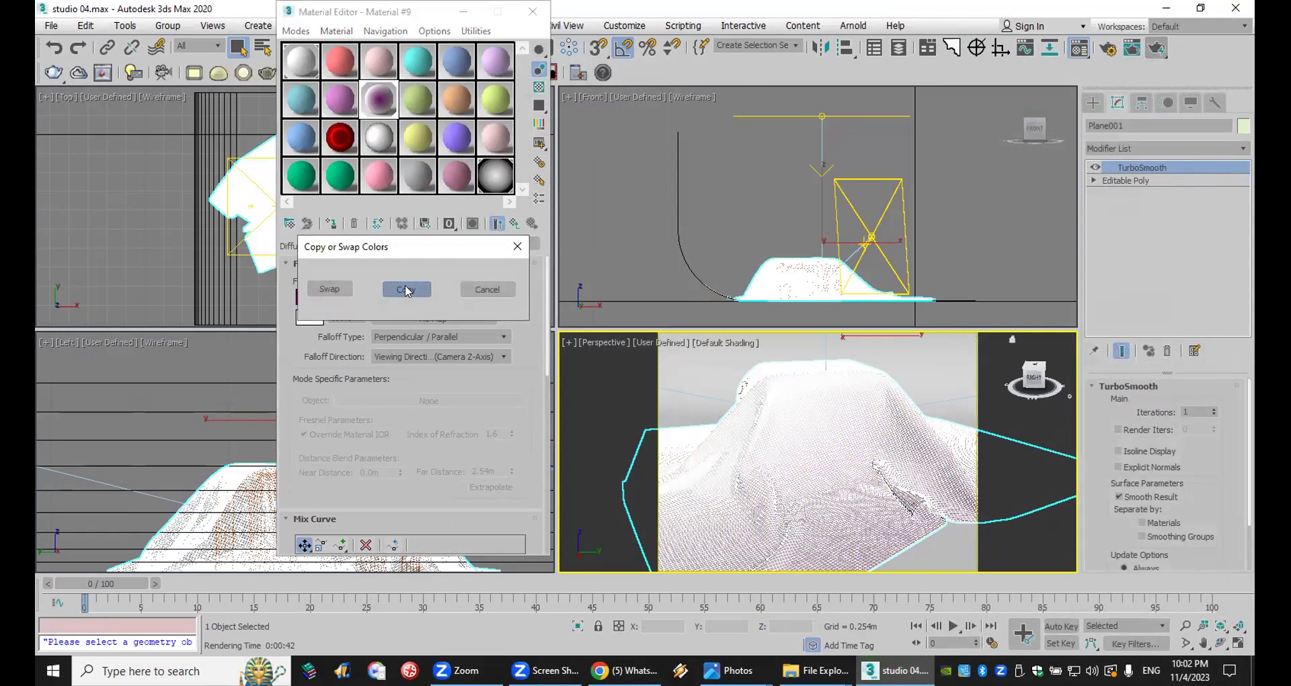
pyautogui.click(405, 291)
# Step: Brighten the Falloff side colour to value 133, and swap the front and side colours
pyautogui.click(310, 317)
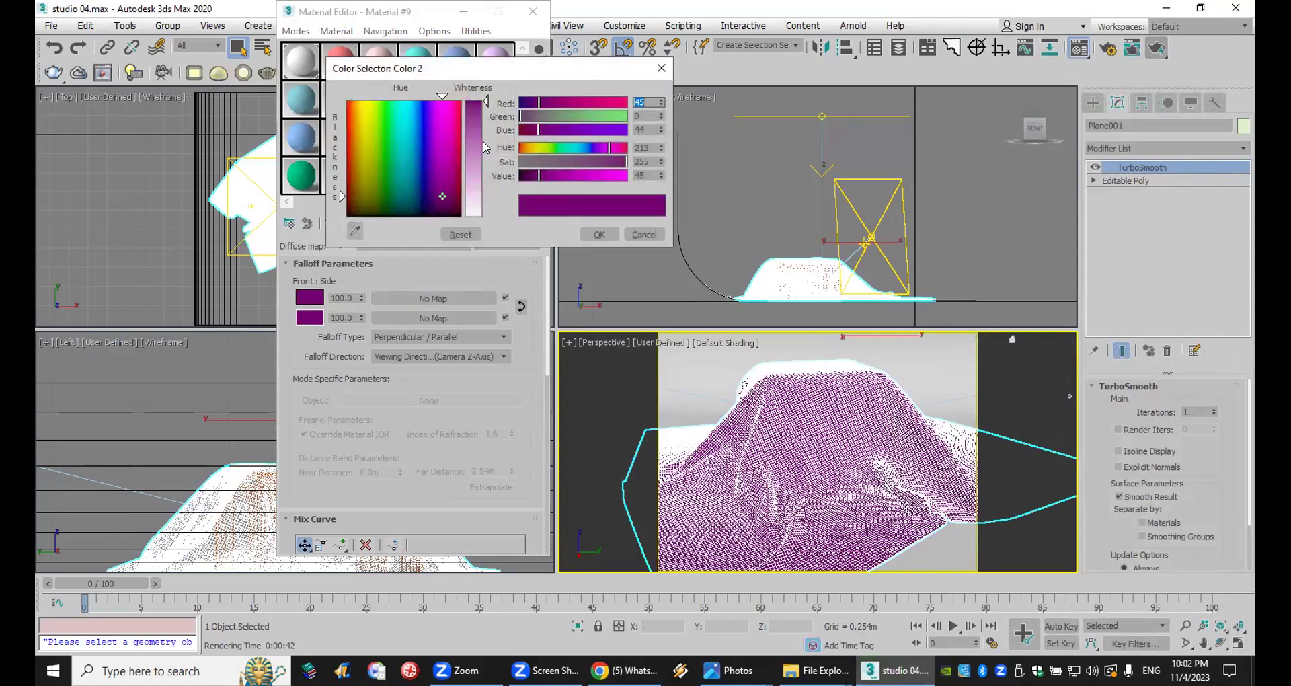
pyautogui.moveTo(588, 177); pyautogui.dragTo(575, 176)
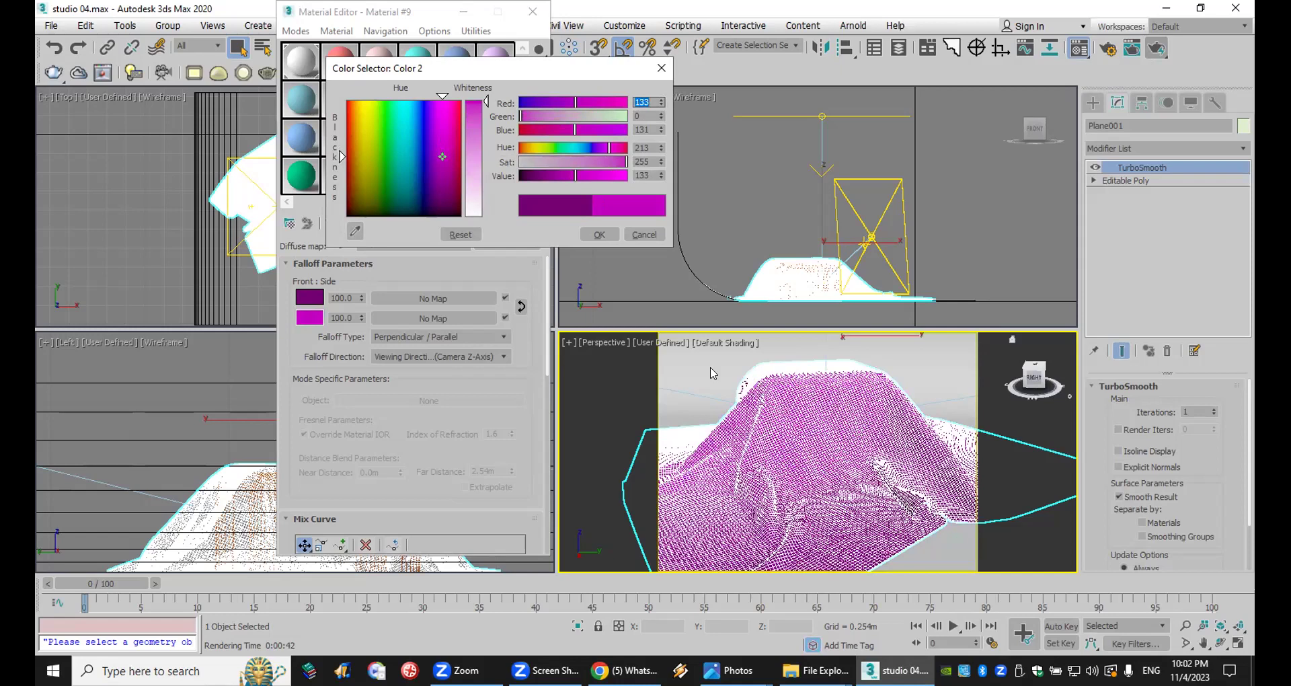
pyautogui.click(593, 235)
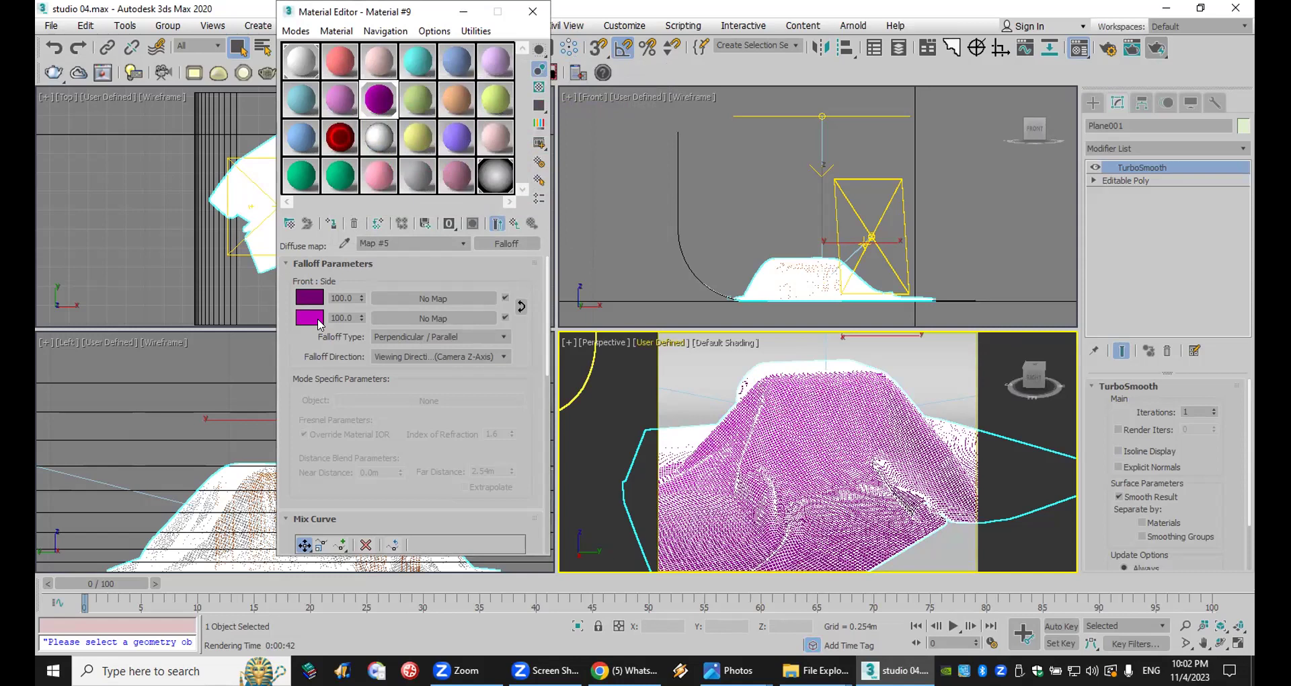
pyautogui.click(520, 307)
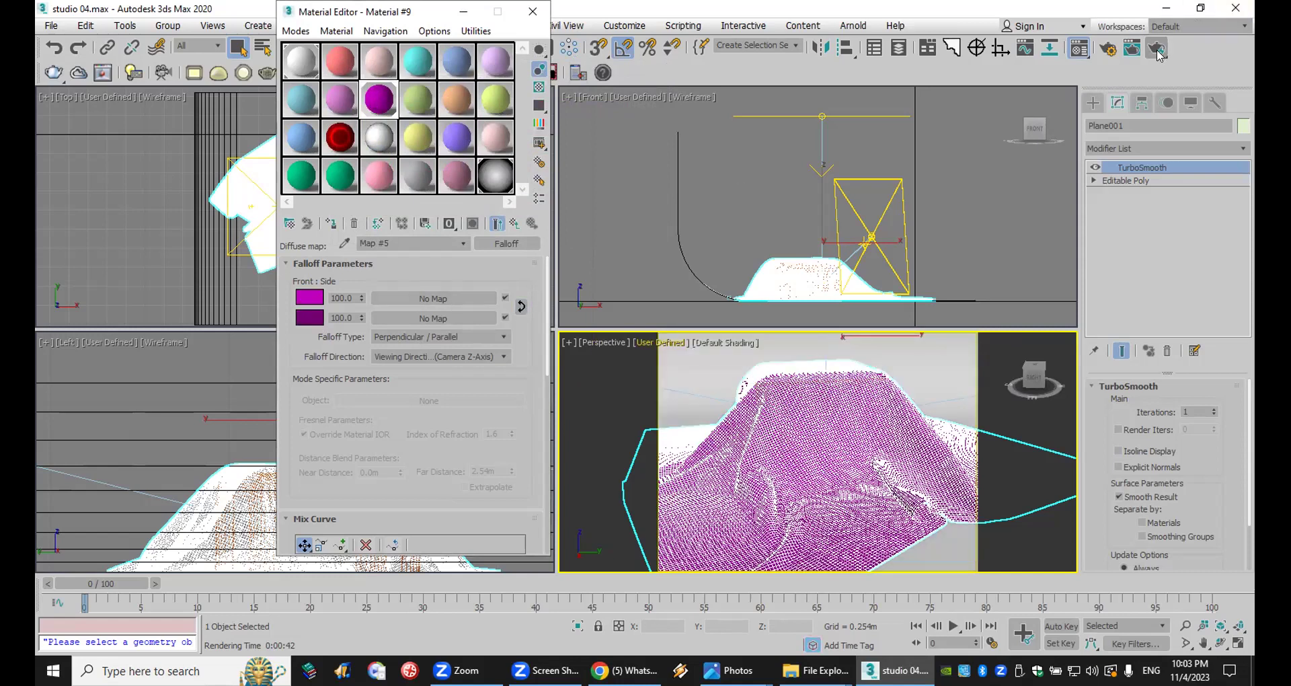
# Step: Raise the purple Falloff mix curve's start point to 1, and add a nearby point lowered to 0
pyautogui.moveTo(437, 430); pyautogui.dragTo(447, 269)
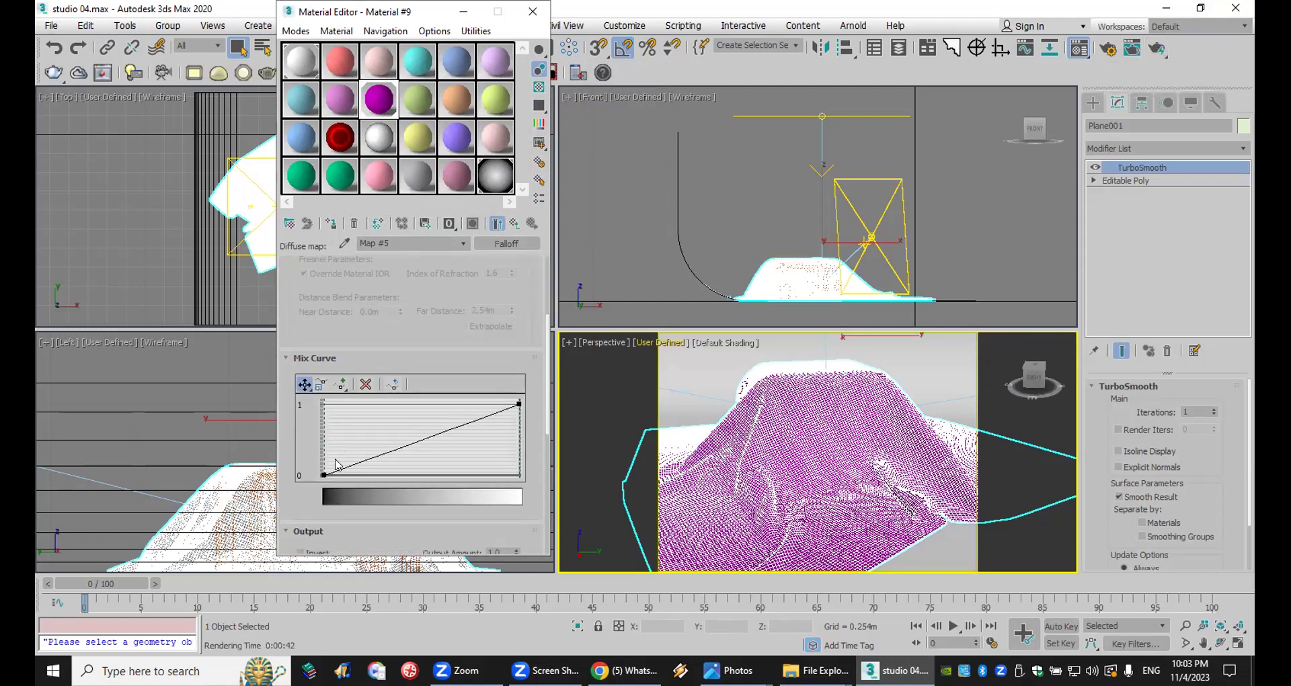
pyautogui.moveTo(321, 474); pyautogui.dragTo(324, 403)
pyautogui.click(342, 384)
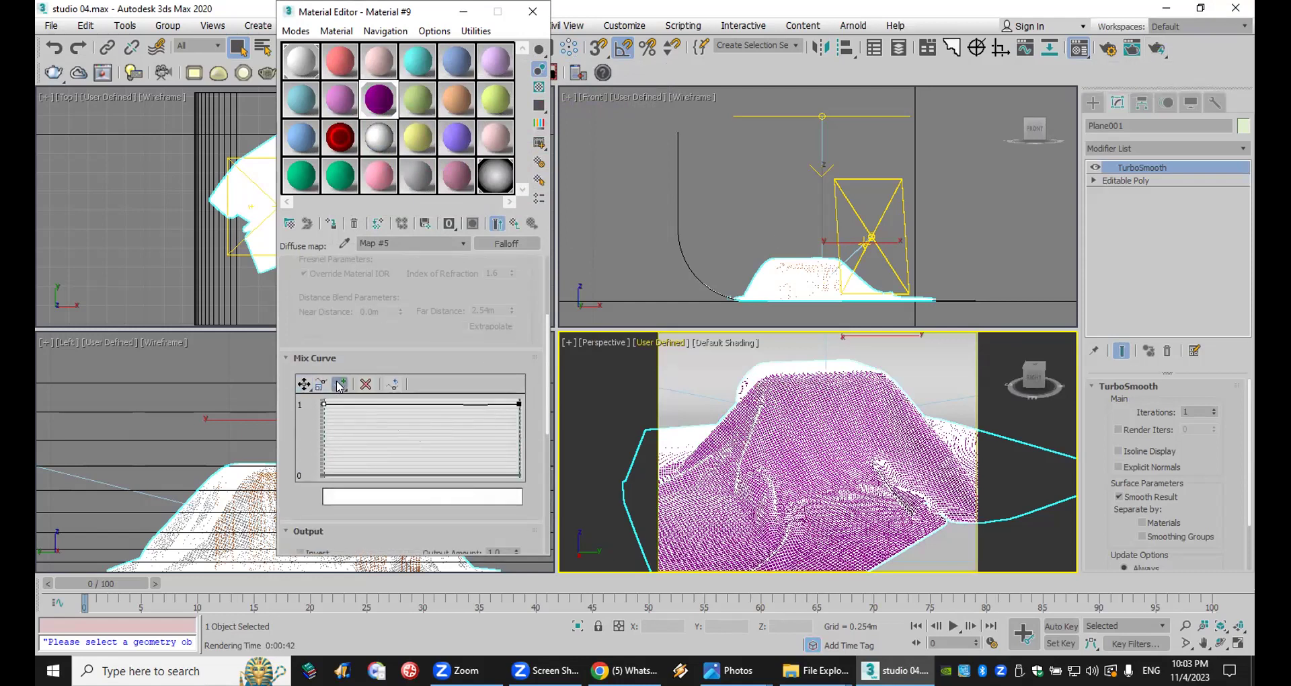
pyautogui.click(305, 384)
pyautogui.moveTo(360, 404); pyautogui.dragTo(356, 482)
# Step: Add a point on each side of the purple map's zero point and raise both toward the top of the mix curve
pyautogui.click(342, 384)
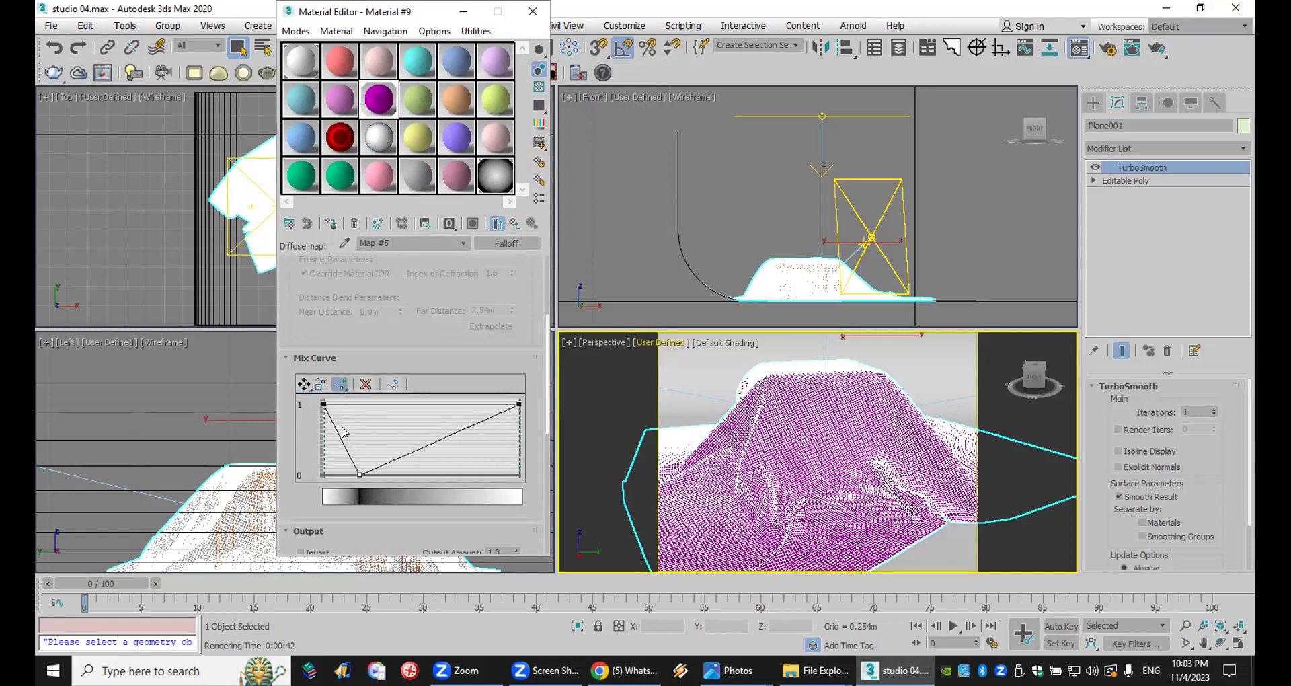
pyautogui.click(305, 384)
pyautogui.moveTo(383, 461); pyautogui.dragTo(340, 413)
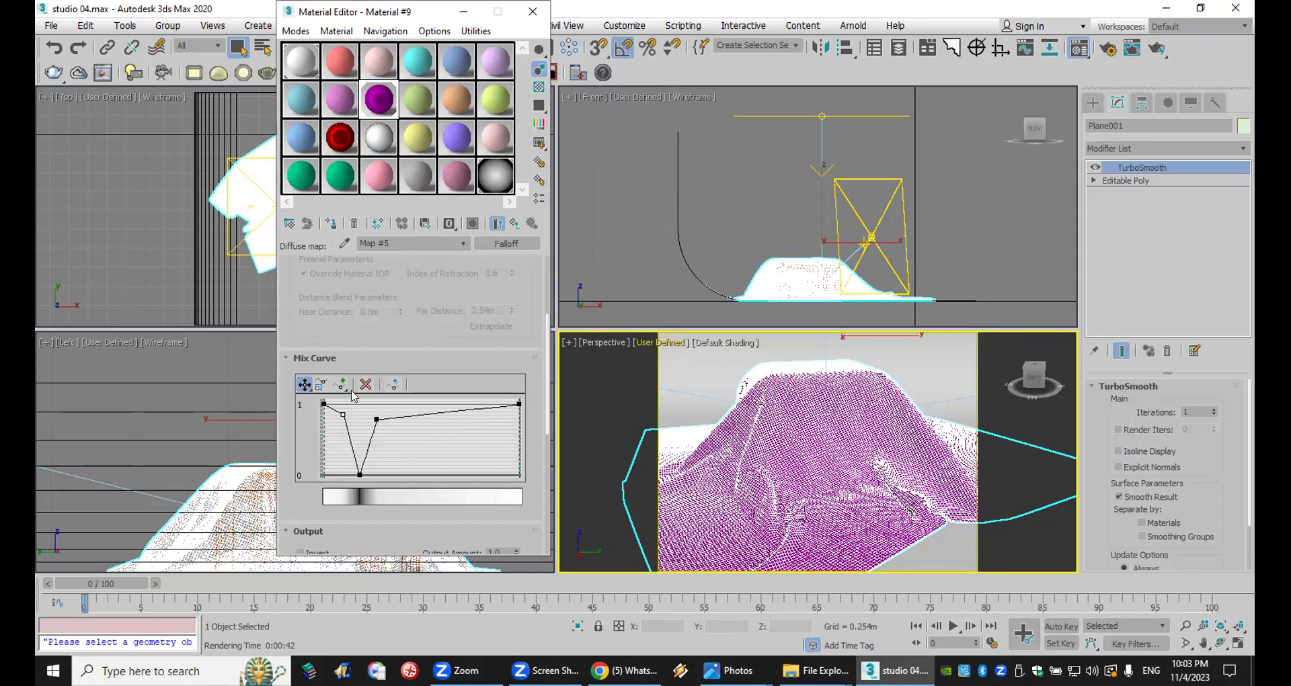
# Step: Convert the purple map's three inner mix curve points to Bezier-Smooth, and adjust the points and handles into a smooth dip
pyautogui.rightClick(356, 473)
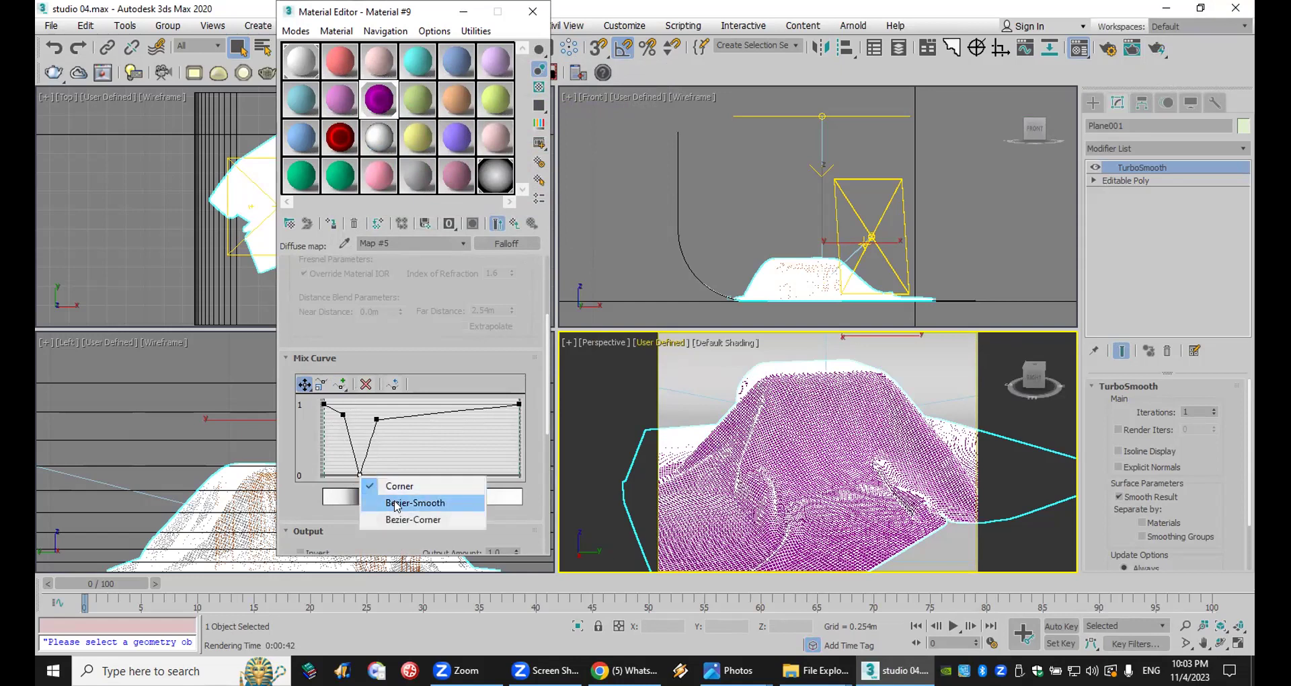
pyautogui.click(378, 498)
pyautogui.moveTo(360, 473); pyautogui.dragTo(374, 475)
pyautogui.rightClick(374, 421)
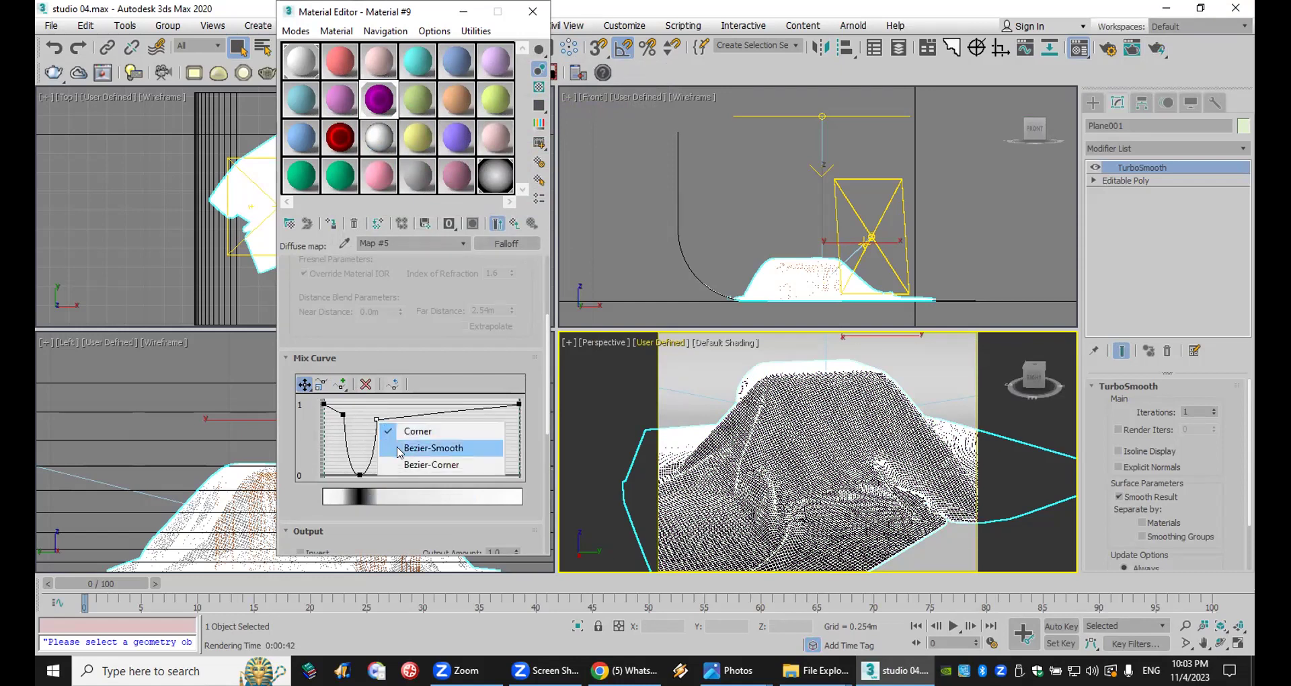
pyautogui.click(400, 447)
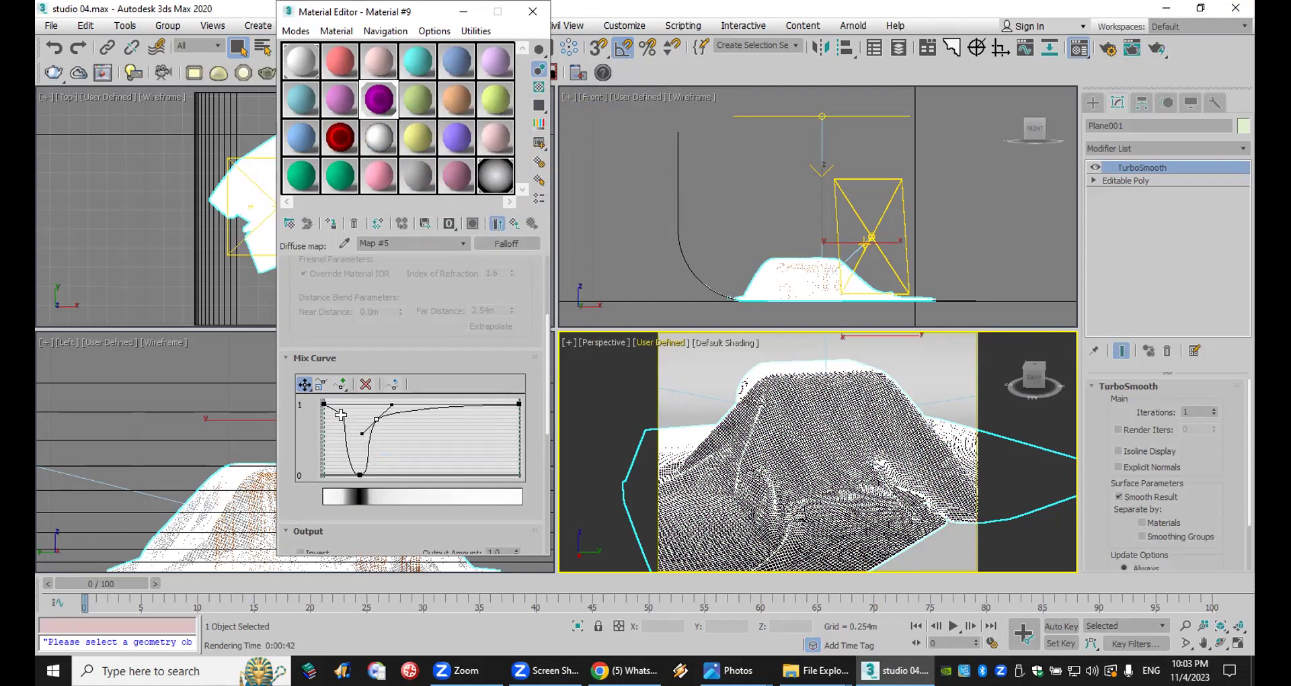
pyautogui.rightClick(340, 415)
pyautogui.click(380, 441)
pyautogui.moveTo(348, 417)
pyautogui.mouseDown()
pyautogui.moveTo(352, 428)
pyautogui.moveTo(379, 416)
pyautogui.moveTo(361, 429)
pyautogui.mouseUp()
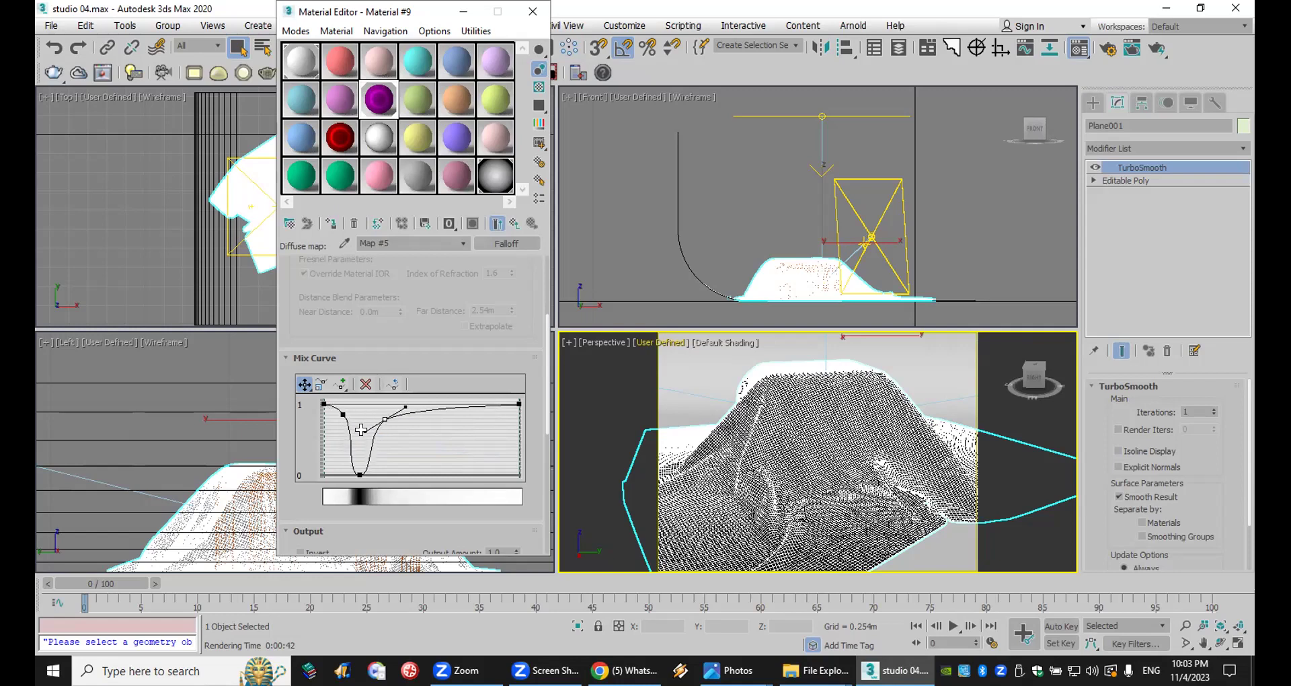
pyautogui.click(359, 474)
# Step: Test render the purple cloth with V-Ray, close the frame buffer, and cancel the running render
pyautogui.click(1161, 44)
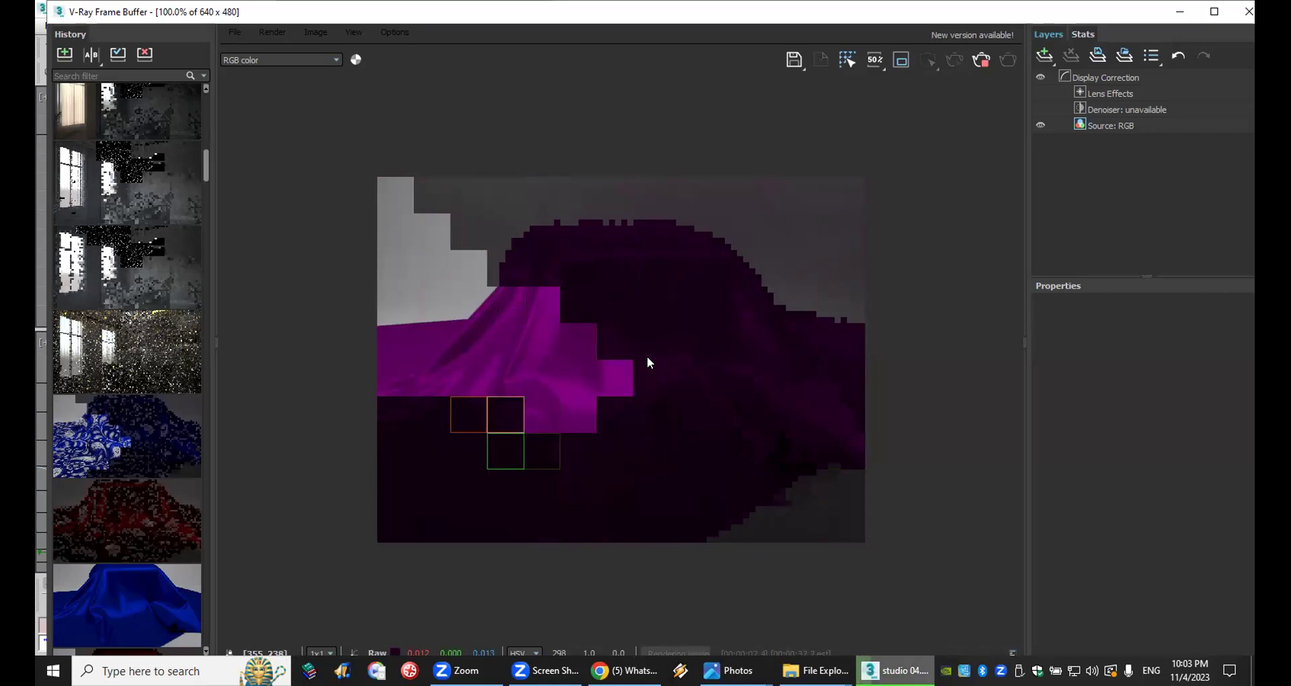
pyautogui.click(1249, 19)
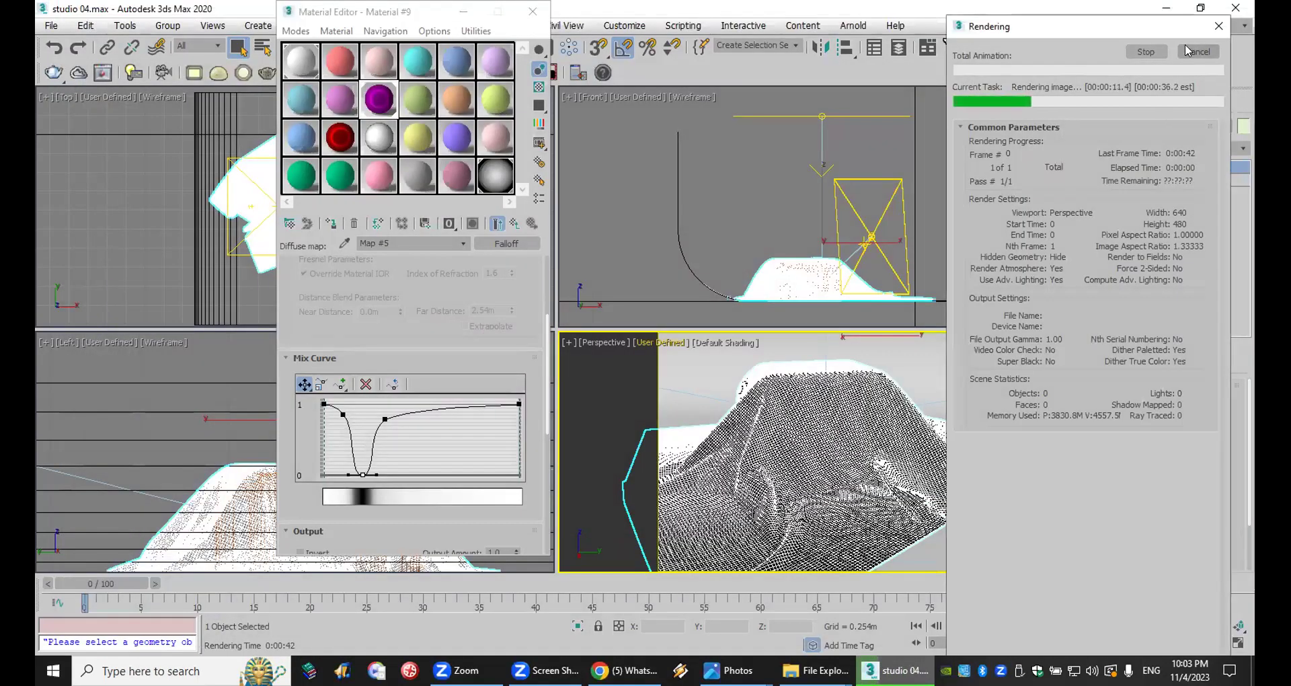
pyautogui.click(1197, 52)
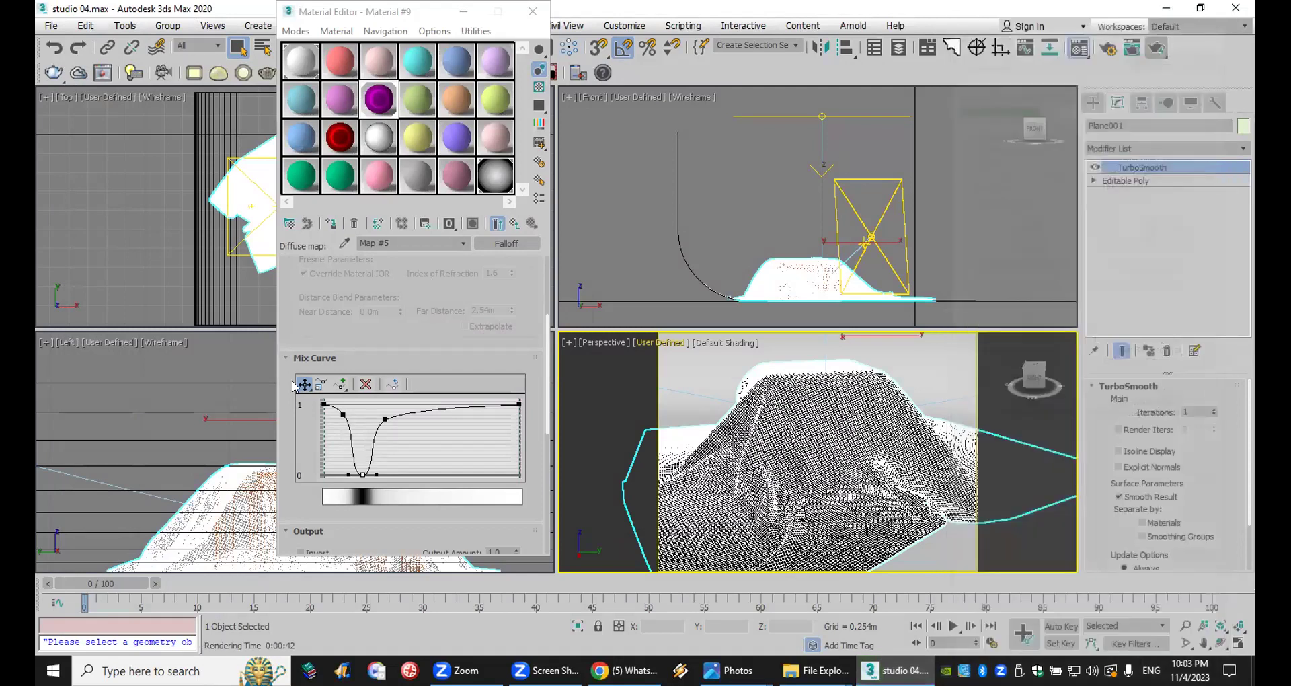
# Step: Brighten the Falloff front colour to value 229 and render the cloth again with V-Ray
pyautogui.click(307, 299)
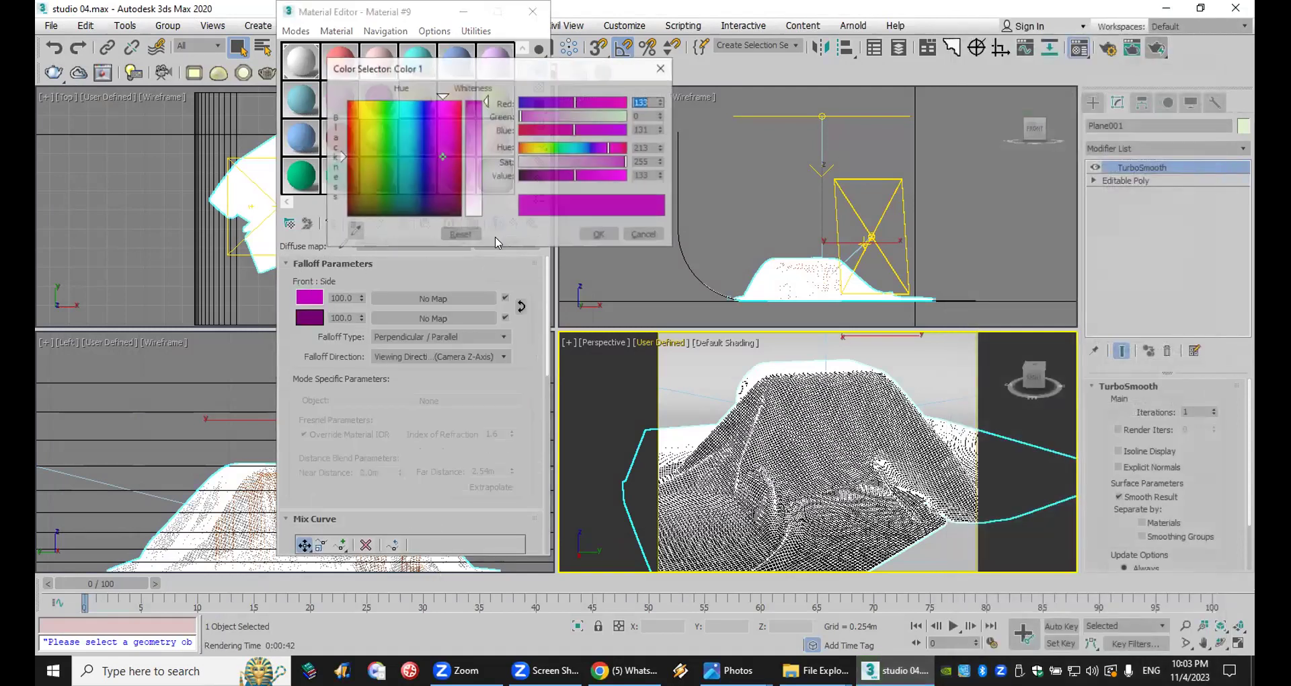
pyautogui.moveTo(605, 175); pyautogui.dragTo(609, 175)
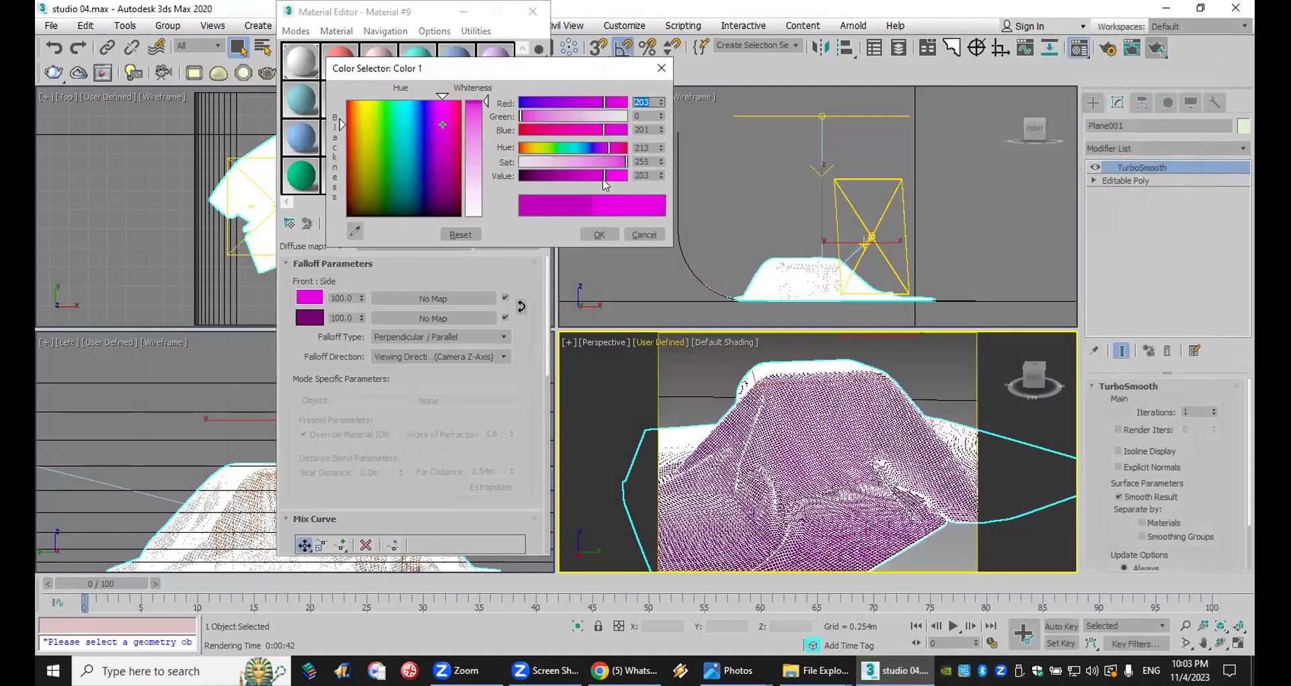
pyautogui.click(599, 234)
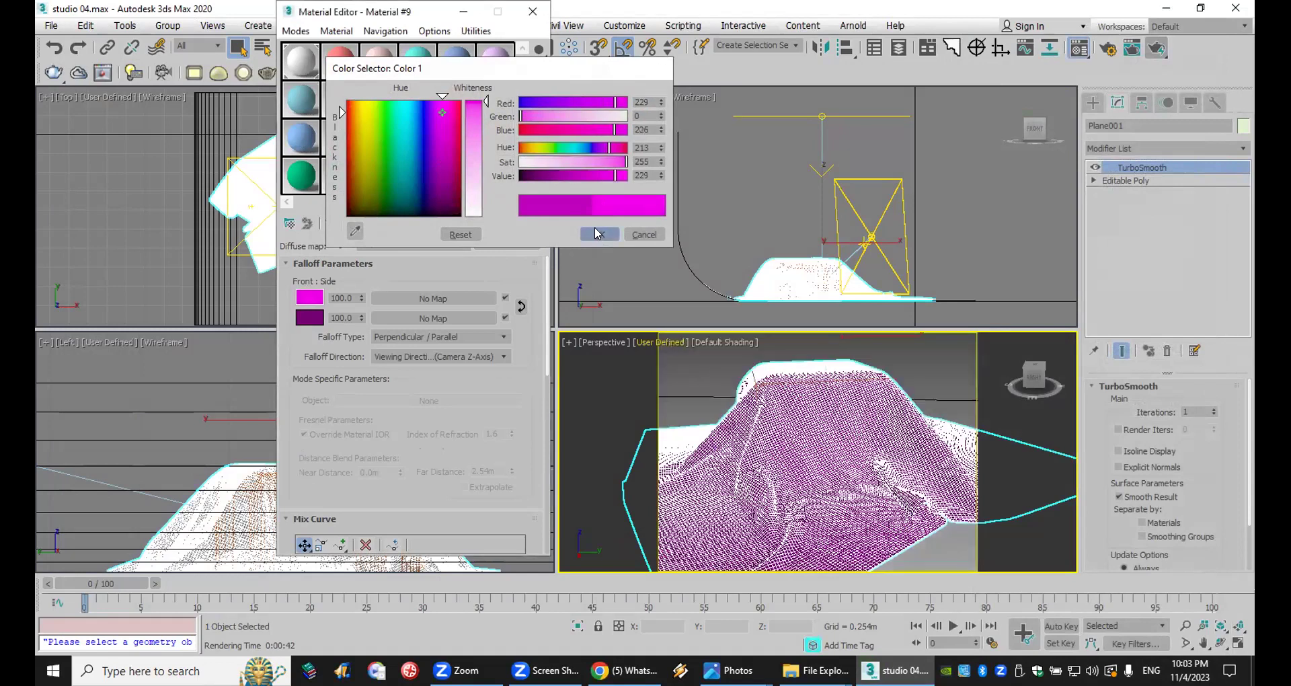
pyautogui.click(1157, 48)
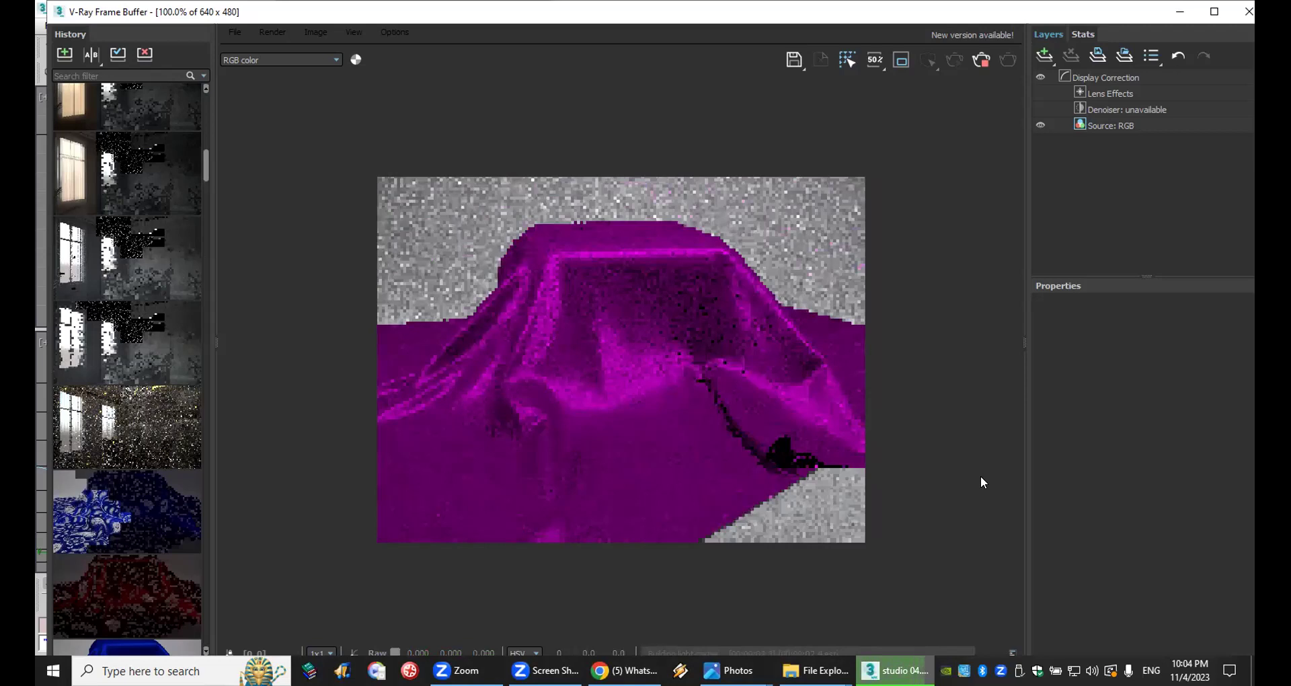
# Step: Stop the running render, swap the purple Falloff map's front and side colours, and test render the cloth again before cancelling it
pyautogui.click(1248, 12)
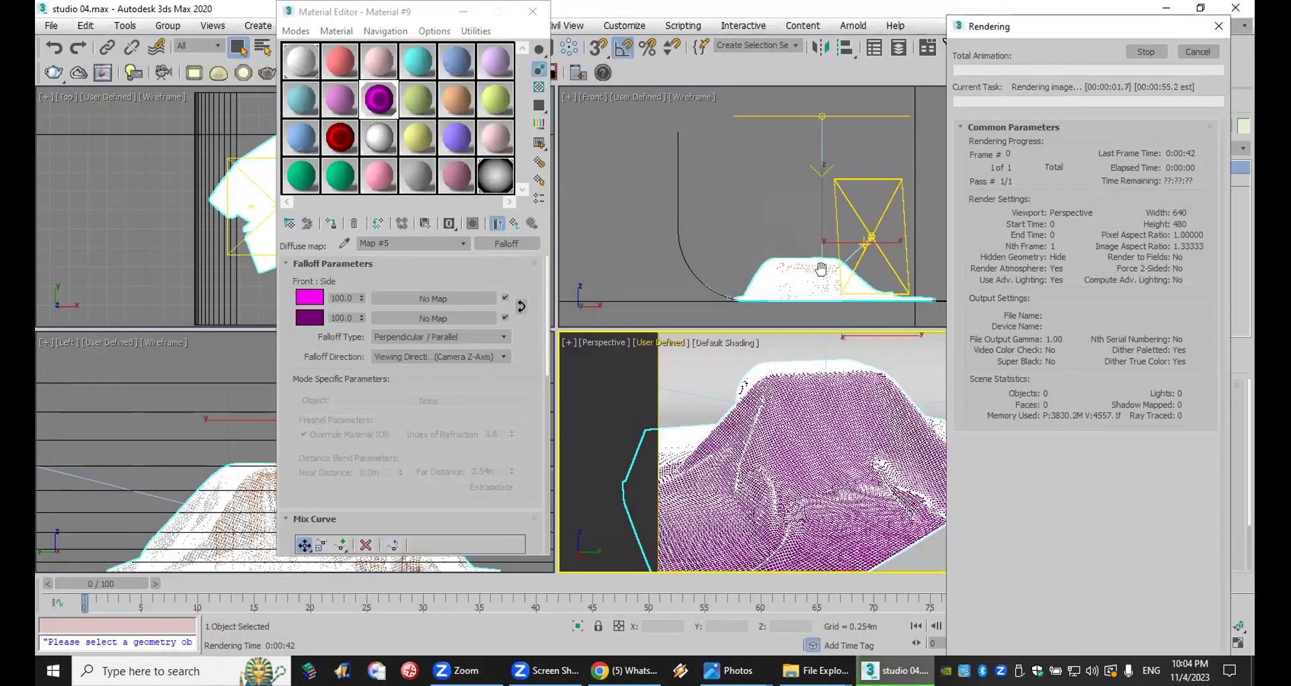
pyautogui.click(1203, 54)
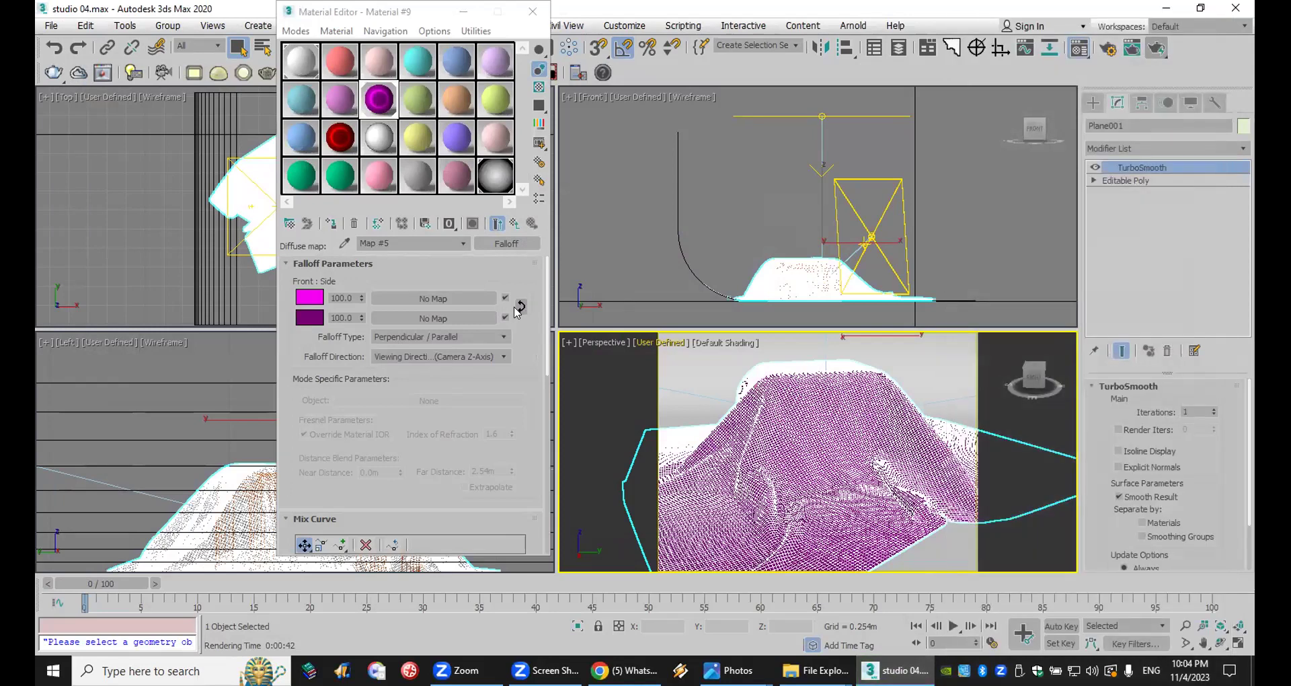
pyautogui.click(520, 306)
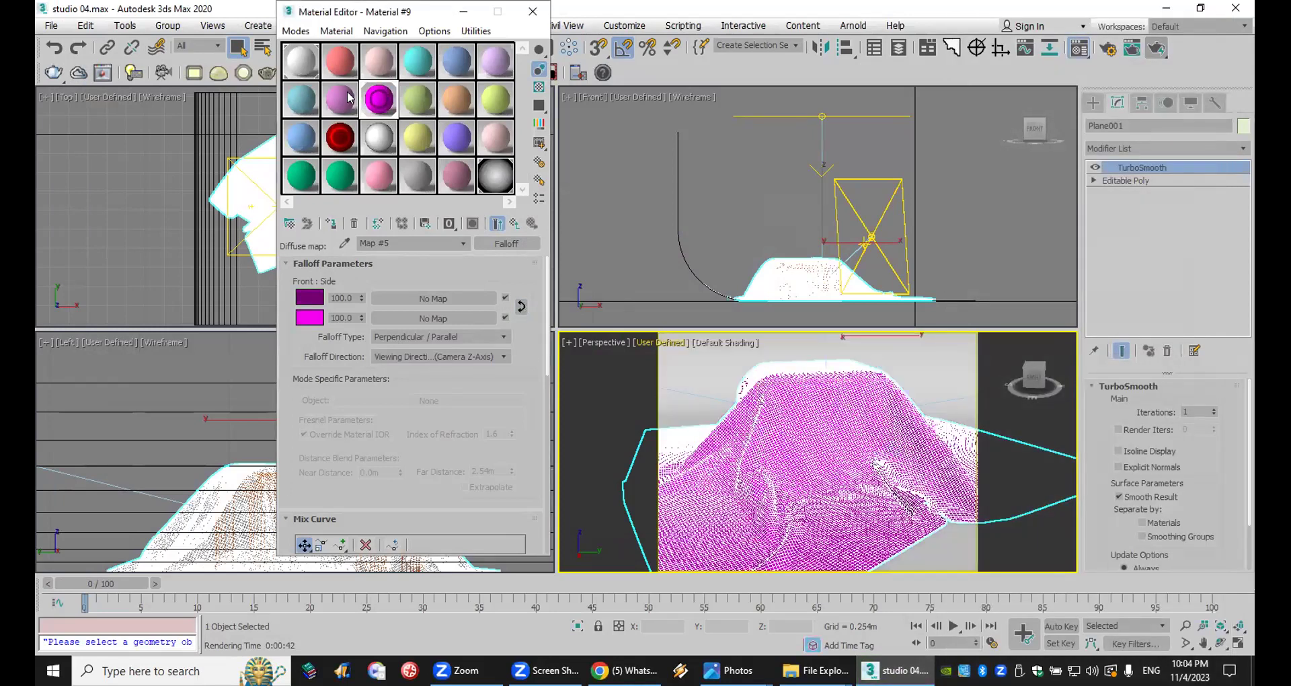
pyautogui.click(1153, 48)
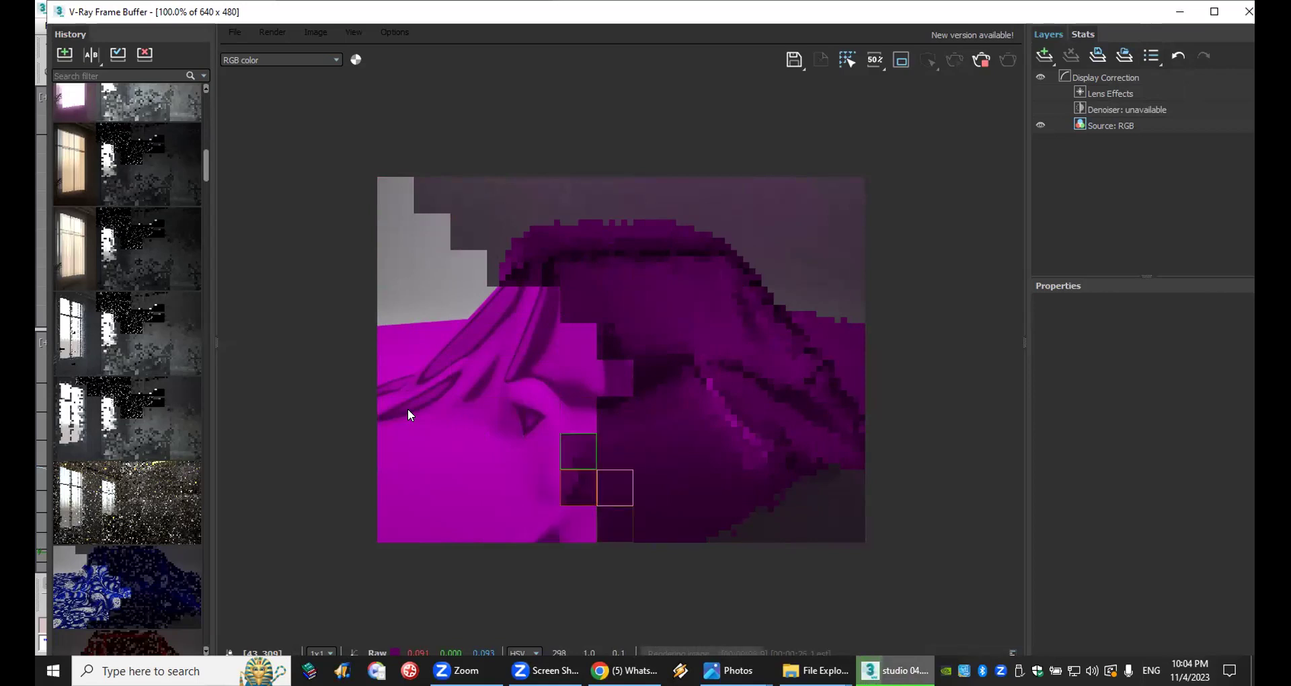
pyautogui.click(1244, 8)
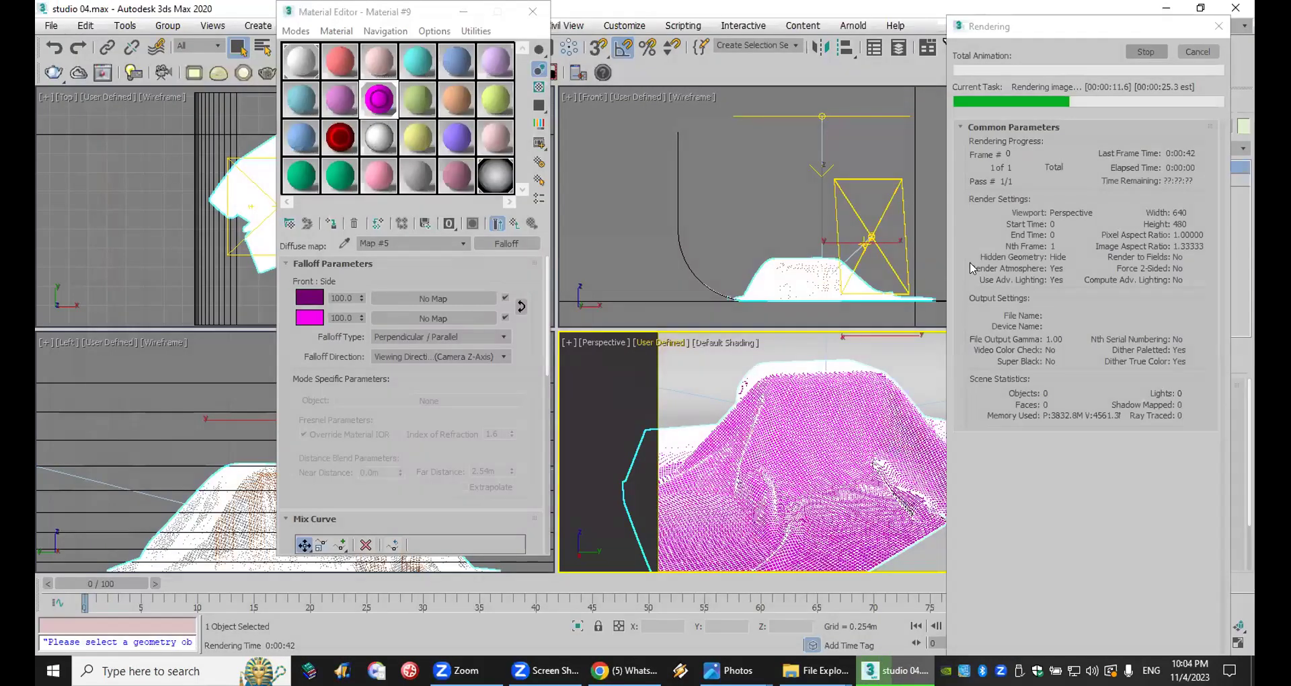
pyautogui.click(1198, 54)
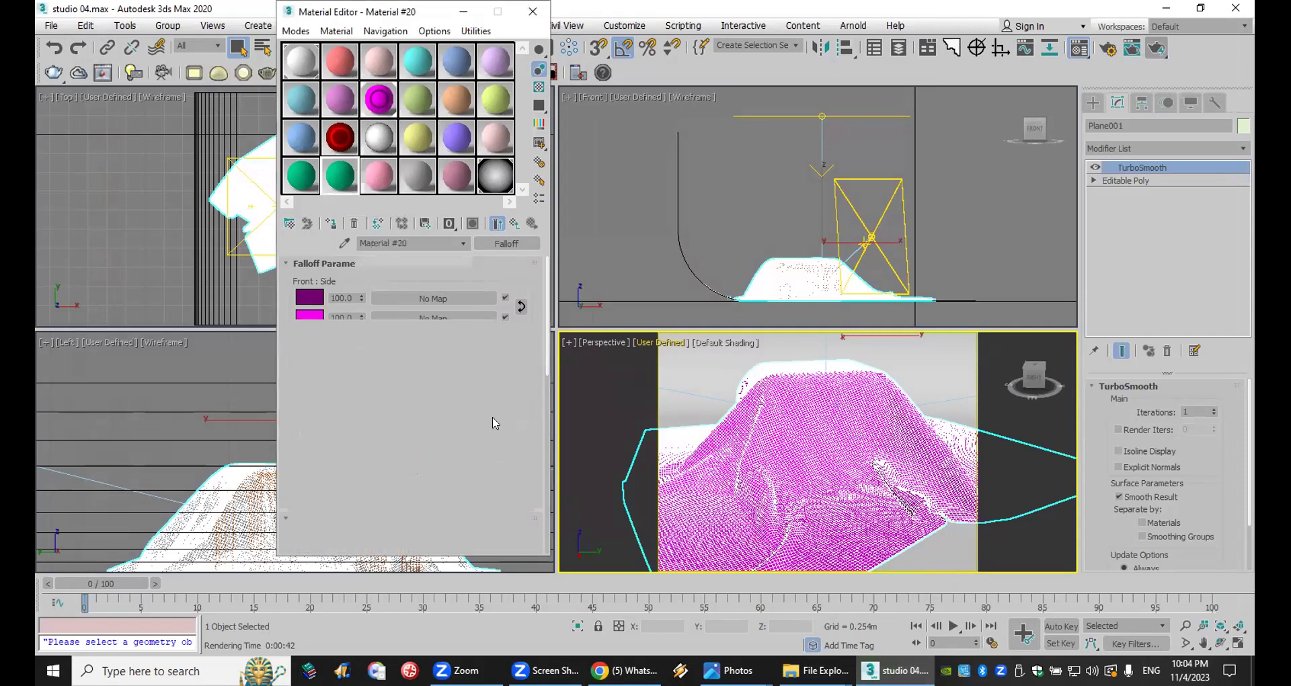
# Step: Assign the green VRayMtl Material #20 to the cloth, shown shaded in the viewport, with a Falloff map as its diffuse map
pyautogui.click(327, 225)
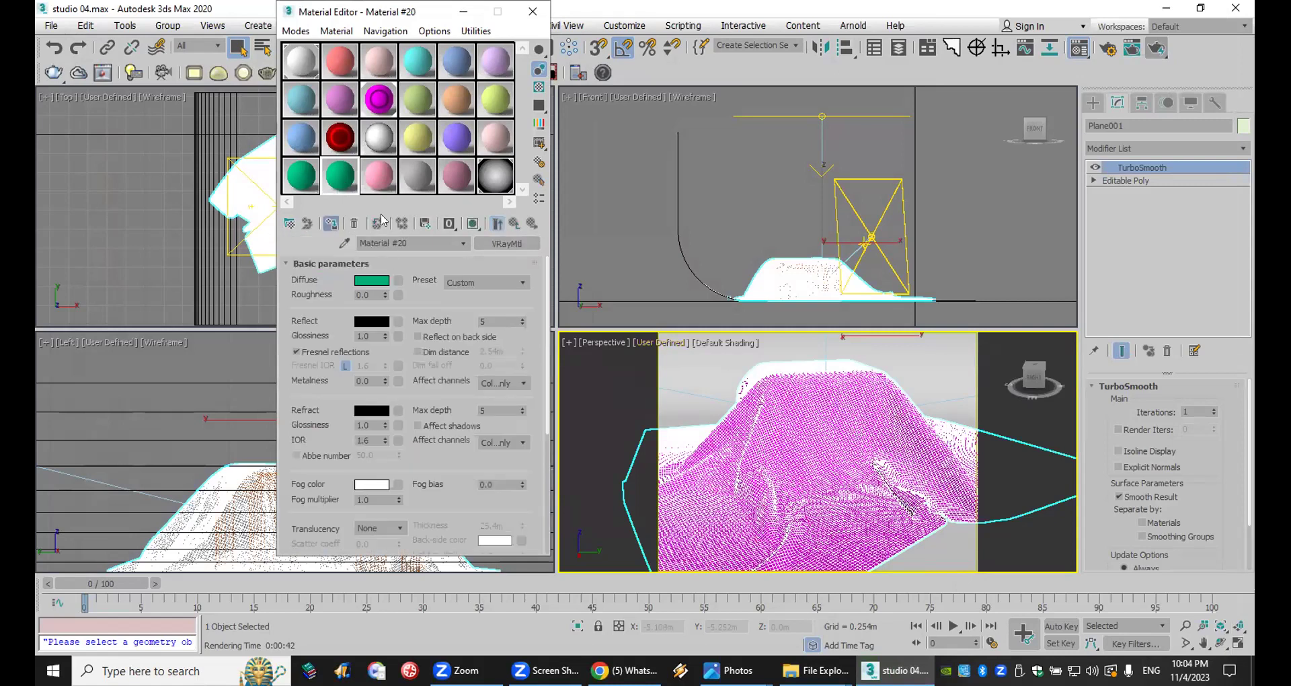
pyautogui.click(471, 224)
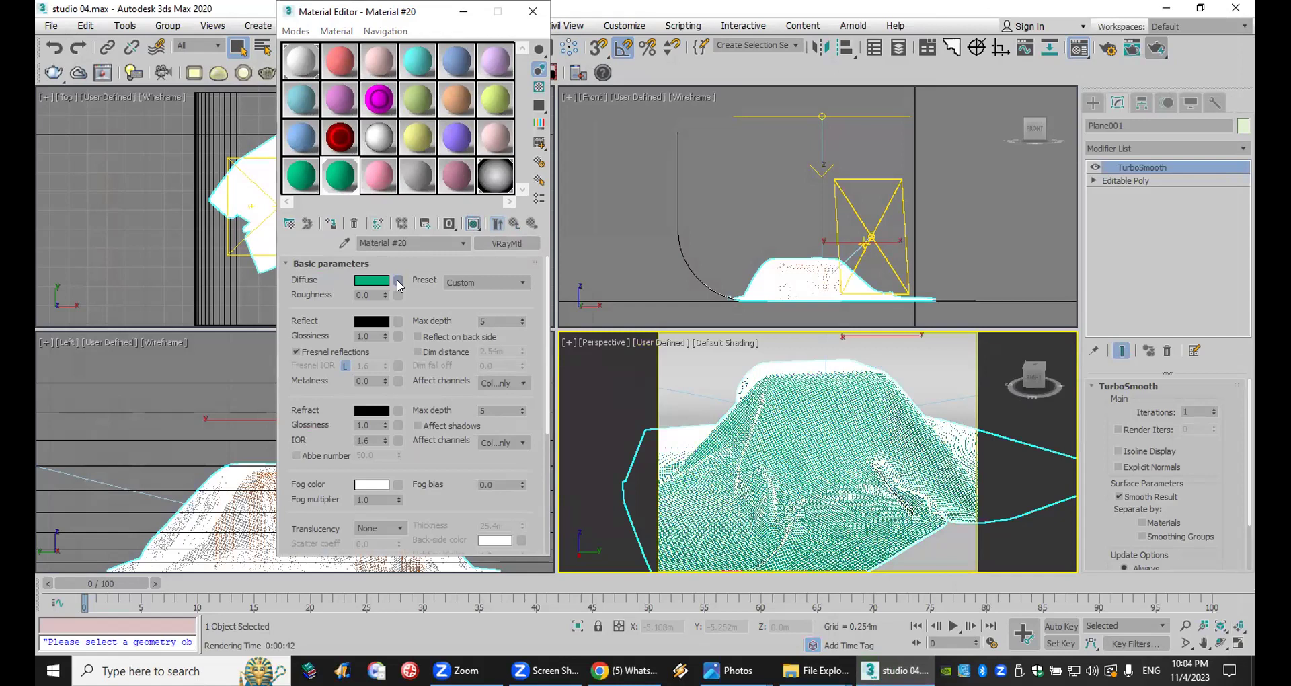
pyautogui.click(398, 281)
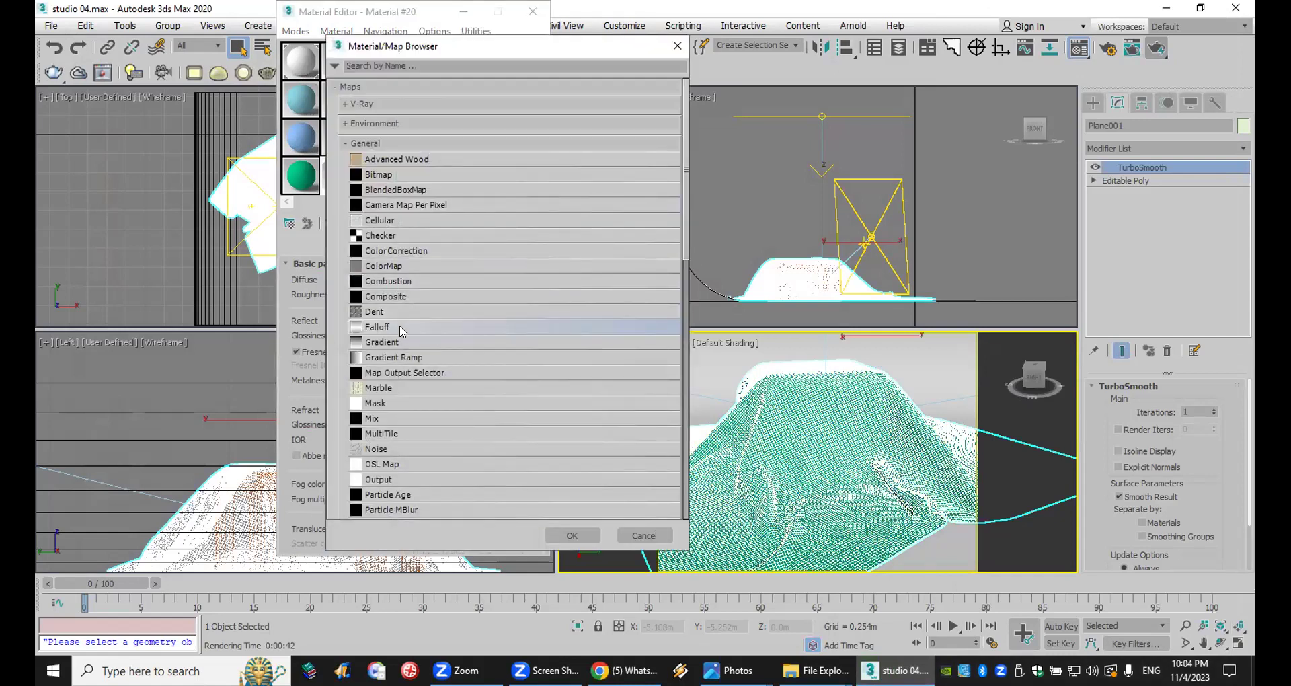
pyautogui.doubleClick(401, 327)
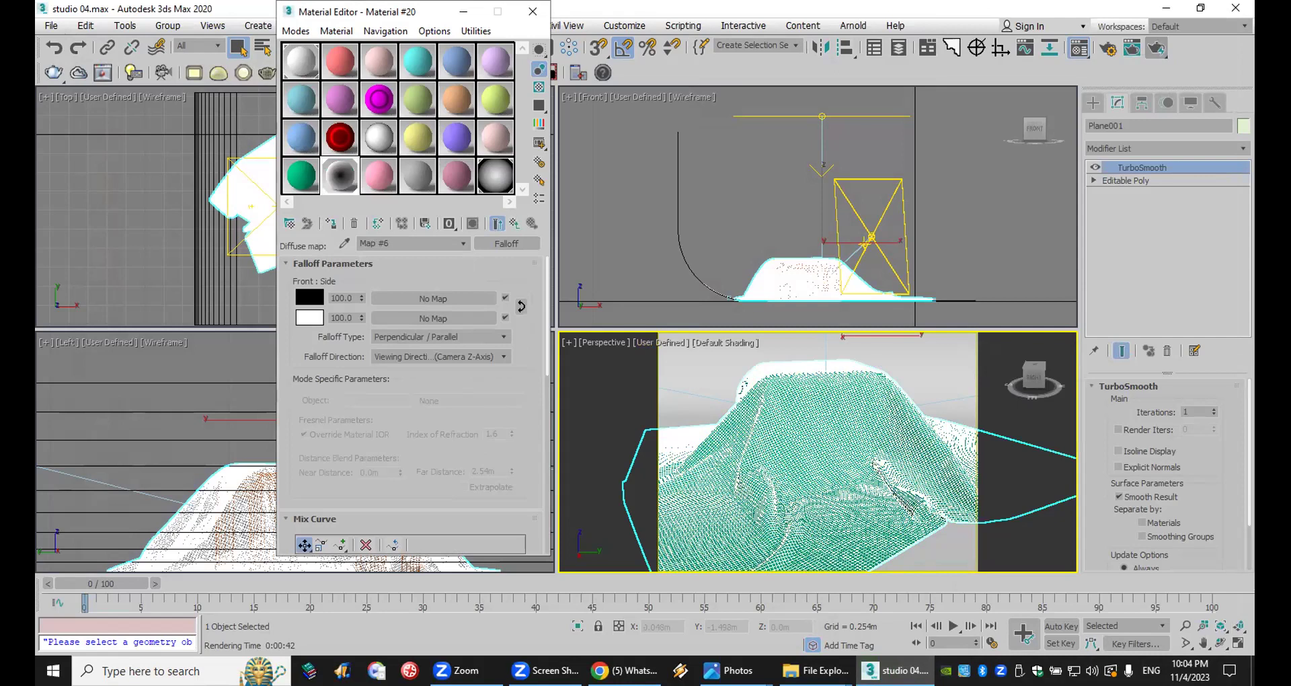
# Step: Switch to the WhatsApp Web group chat to check its latest messages, and return to 3ds Max
pyautogui.moveTo(625, 671)
pyautogui.click(626, 608)
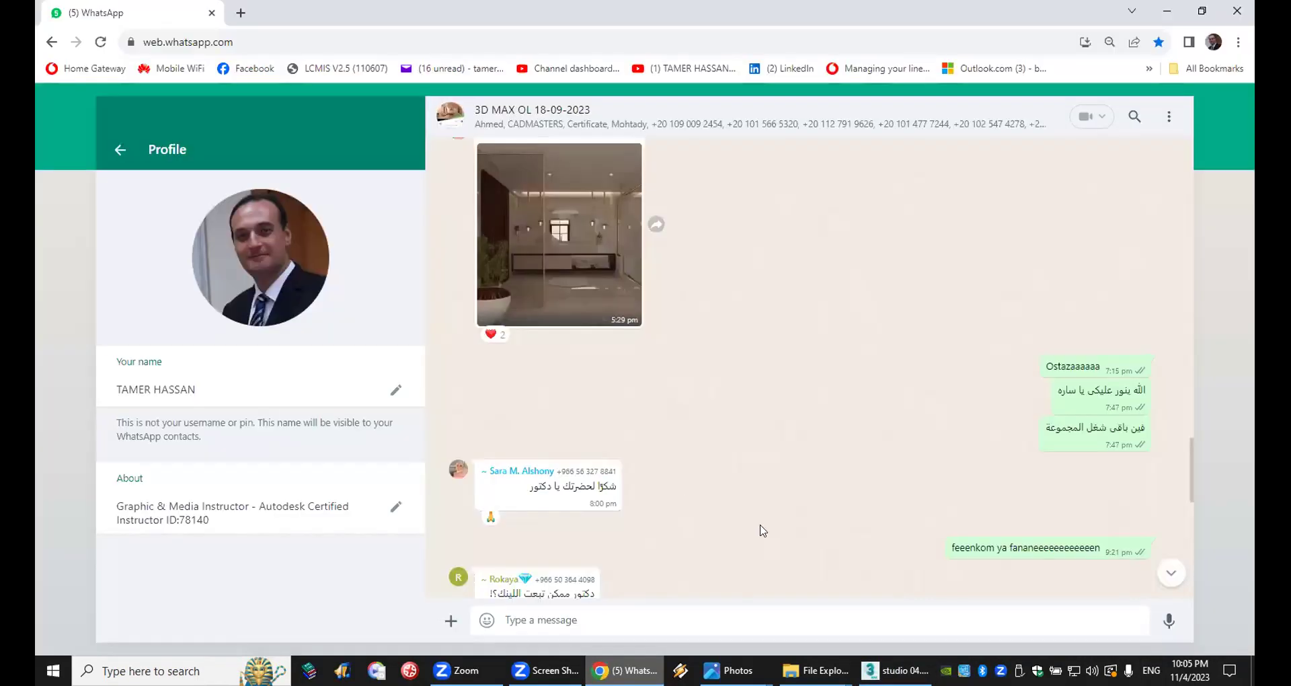
pyautogui.scroll(-10, 762, 531)
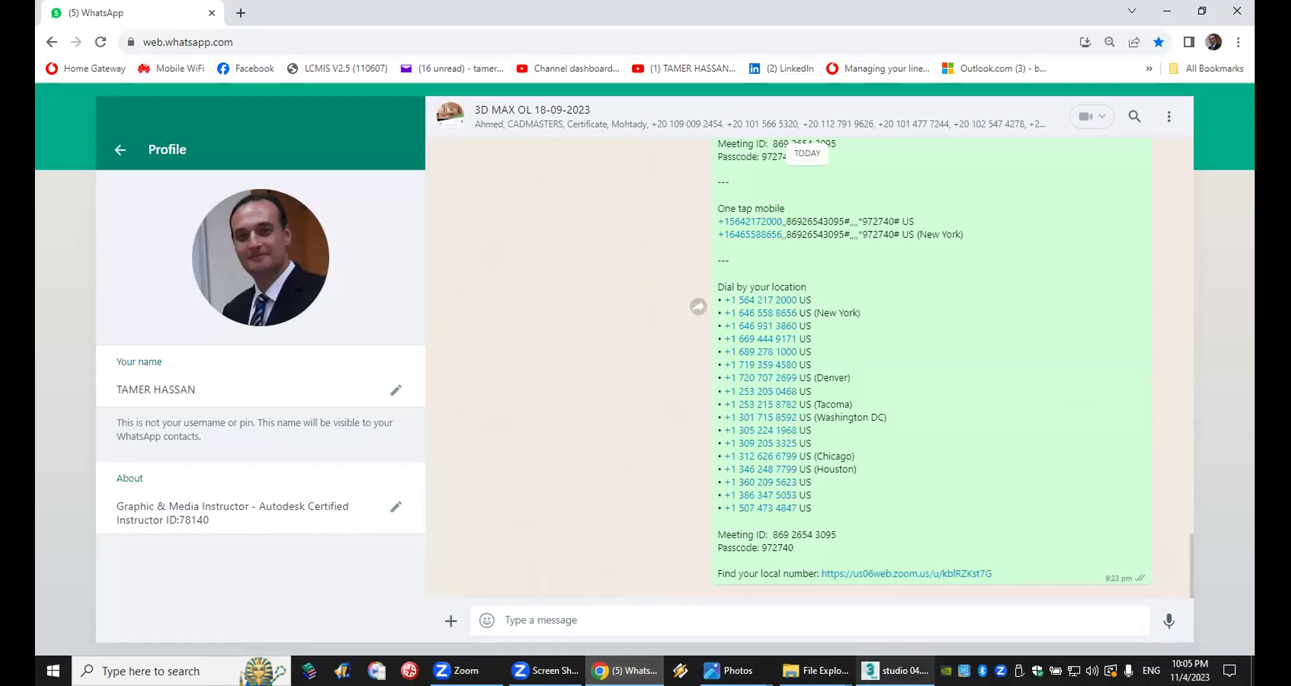
pyautogui.click(887, 669)
# Step: Raise the new map's mix curve start point to 1, and add a point near the start lowered to 0
pyautogui.moveTo(436, 361); pyautogui.dragTo(483, 236)
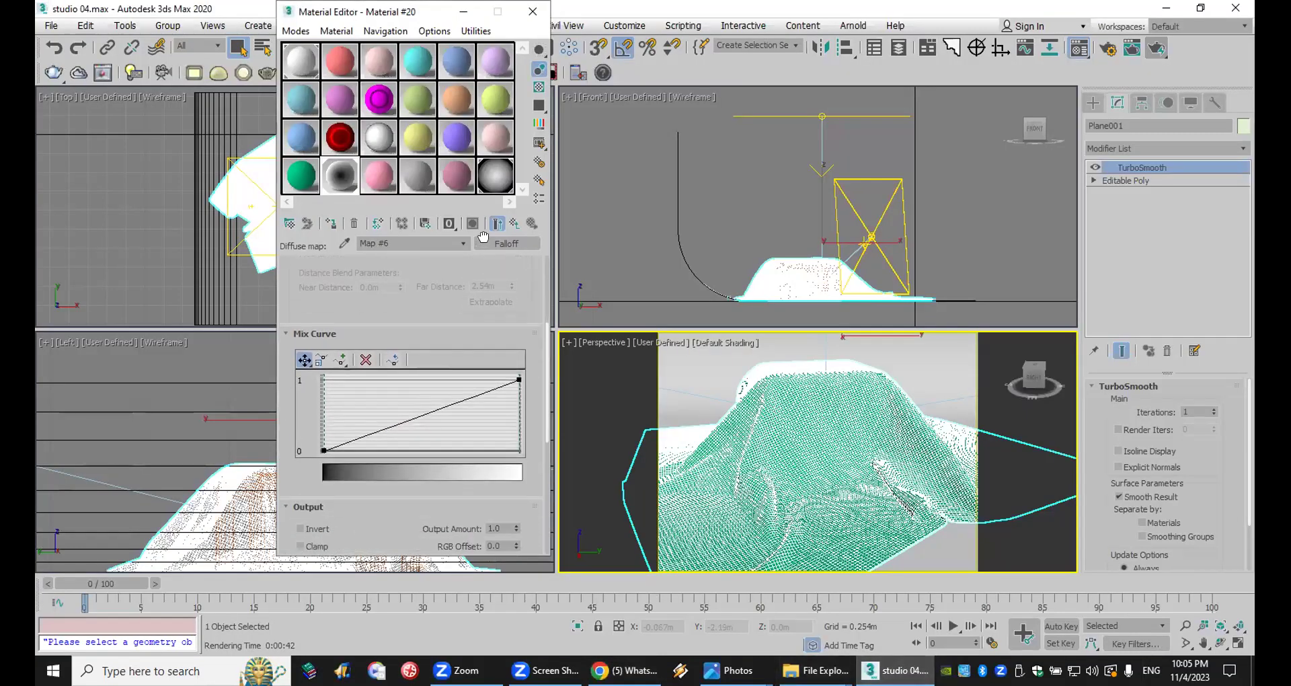
pyautogui.scroll(2, 483, 237)
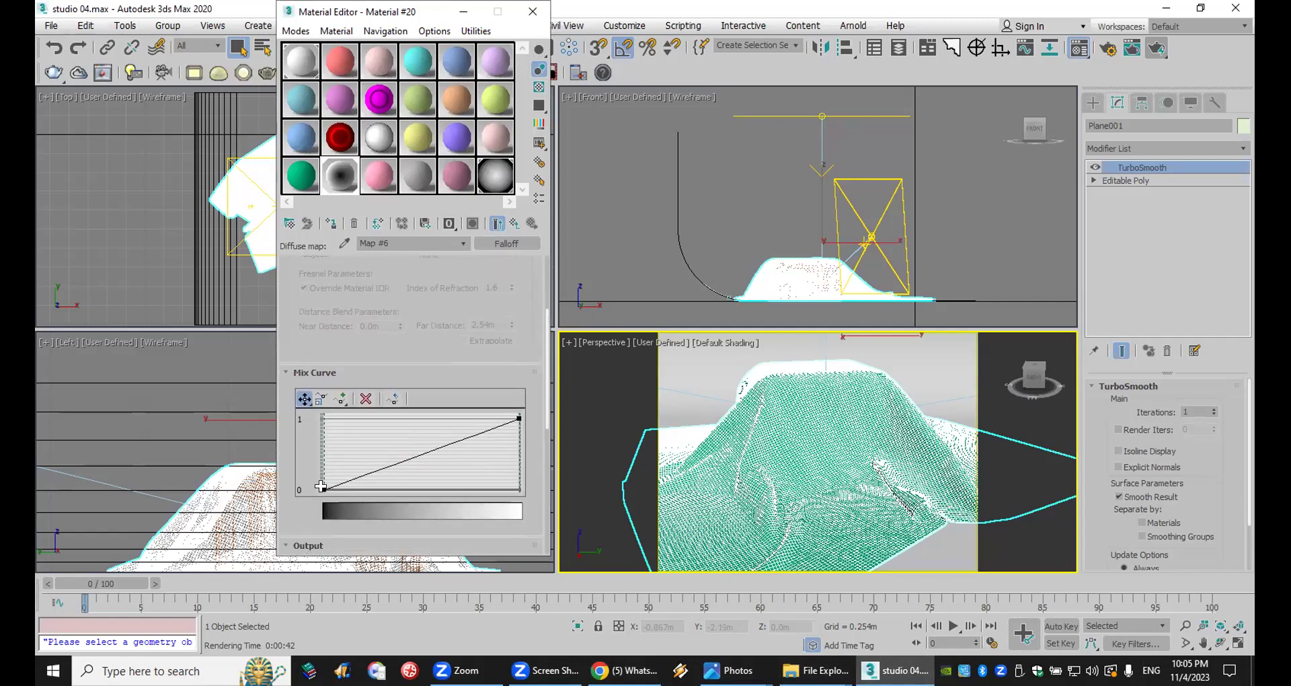
pyautogui.moveTo(321, 487); pyautogui.dragTo(324, 418)
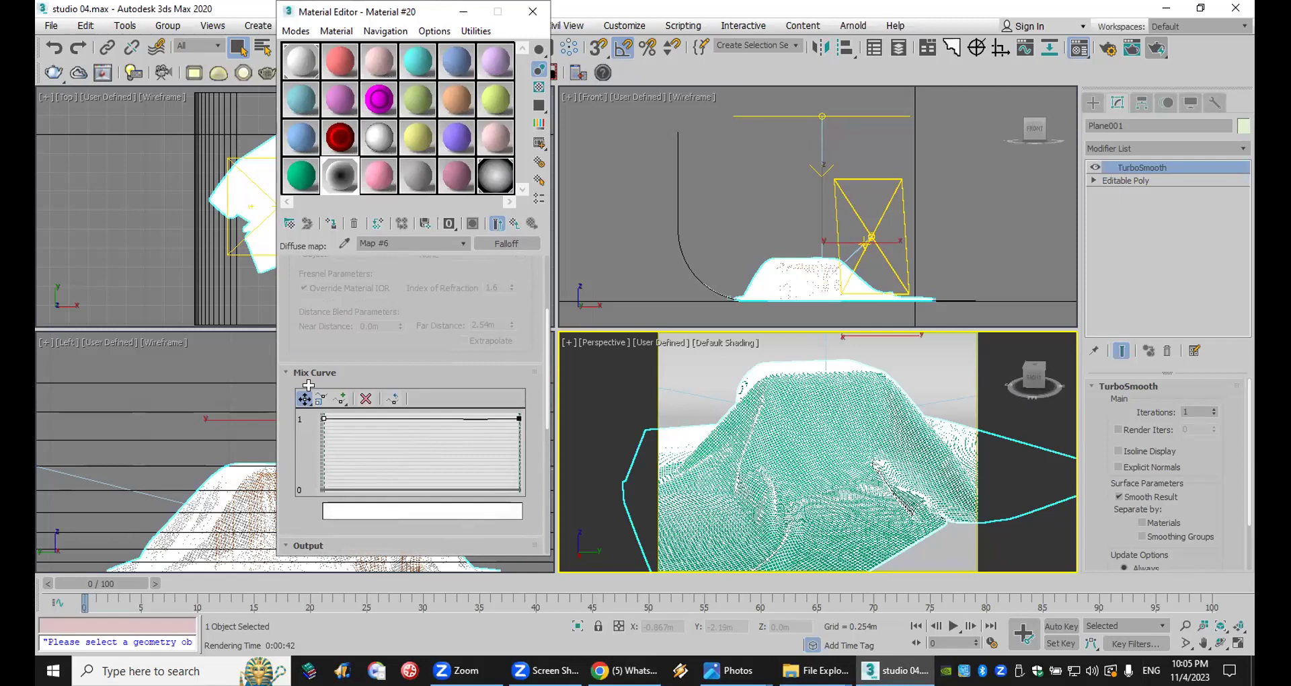
pyautogui.click(342, 400)
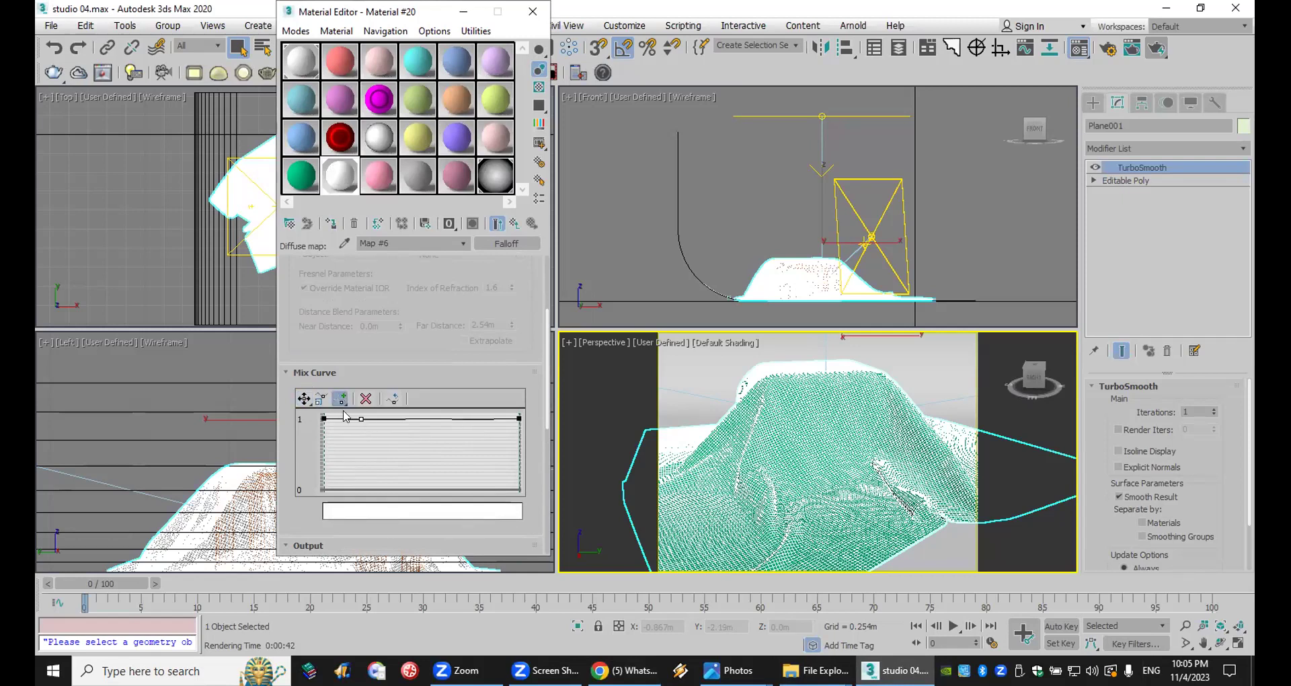
pyautogui.click(305, 399)
pyautogui.moveTo(361, 419); pyautogui.dragTo(362, 489)
# Step: Add a mix curve point on each side of the zero point and raise both close to 1
pyautogui.click(340, 398)
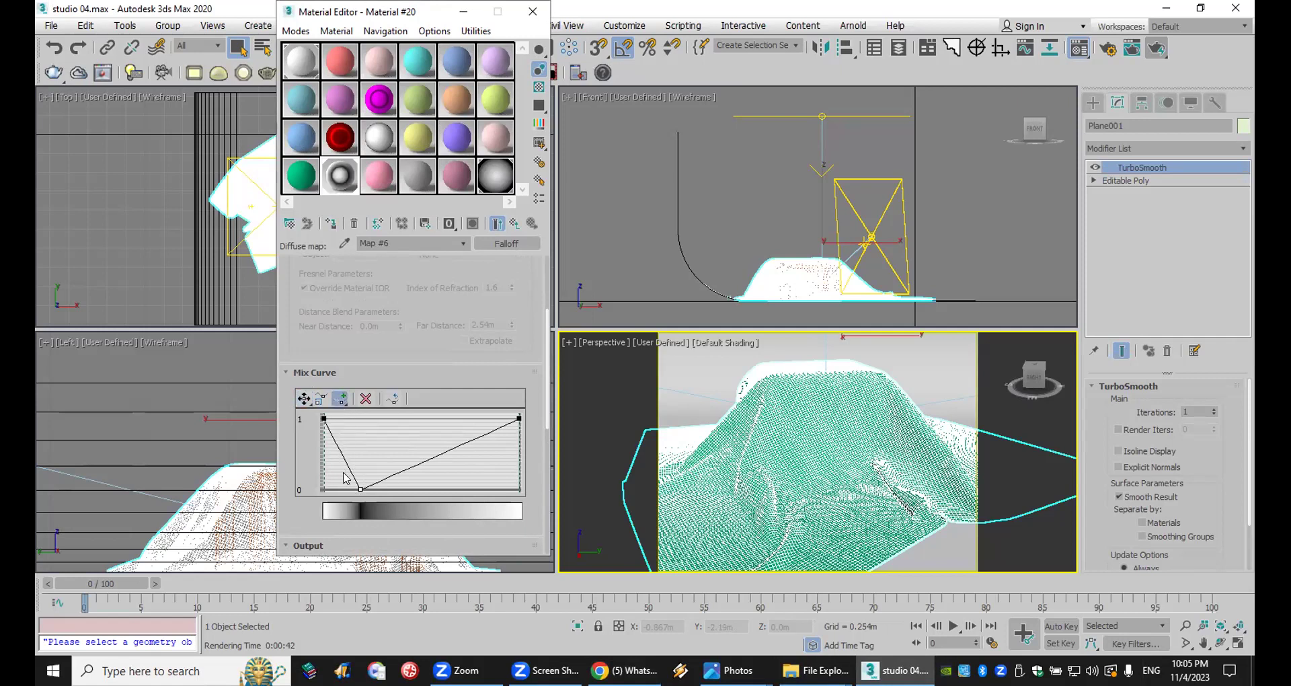
pyautogui.click(385, 472)
pyautogui.moveTo(386, 479); pyautogui.dragTo(387, 426)
pyautogui.click(342, 460)
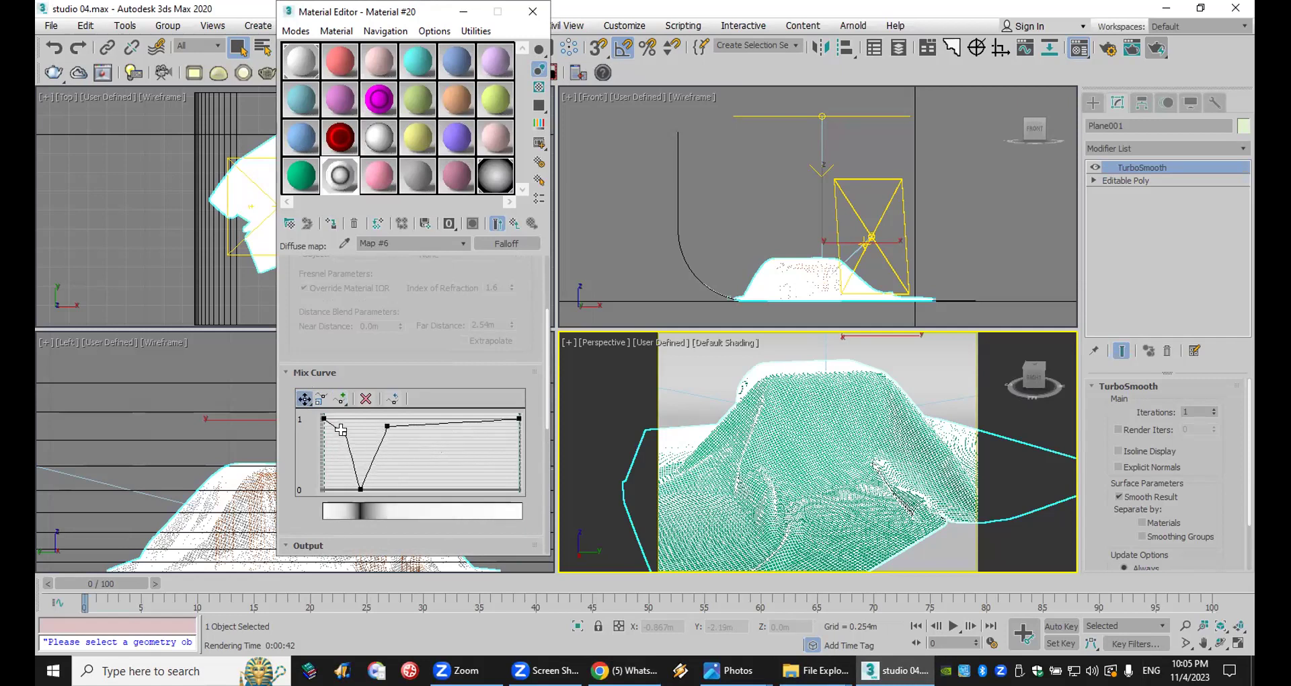
# Step: Convert the three inner mix curve points to Bezier-Smooth, and adjust the points and handles into a rounded dip
pyautogui.rightClick(358, 487)
pyautogui.click(391, 512)
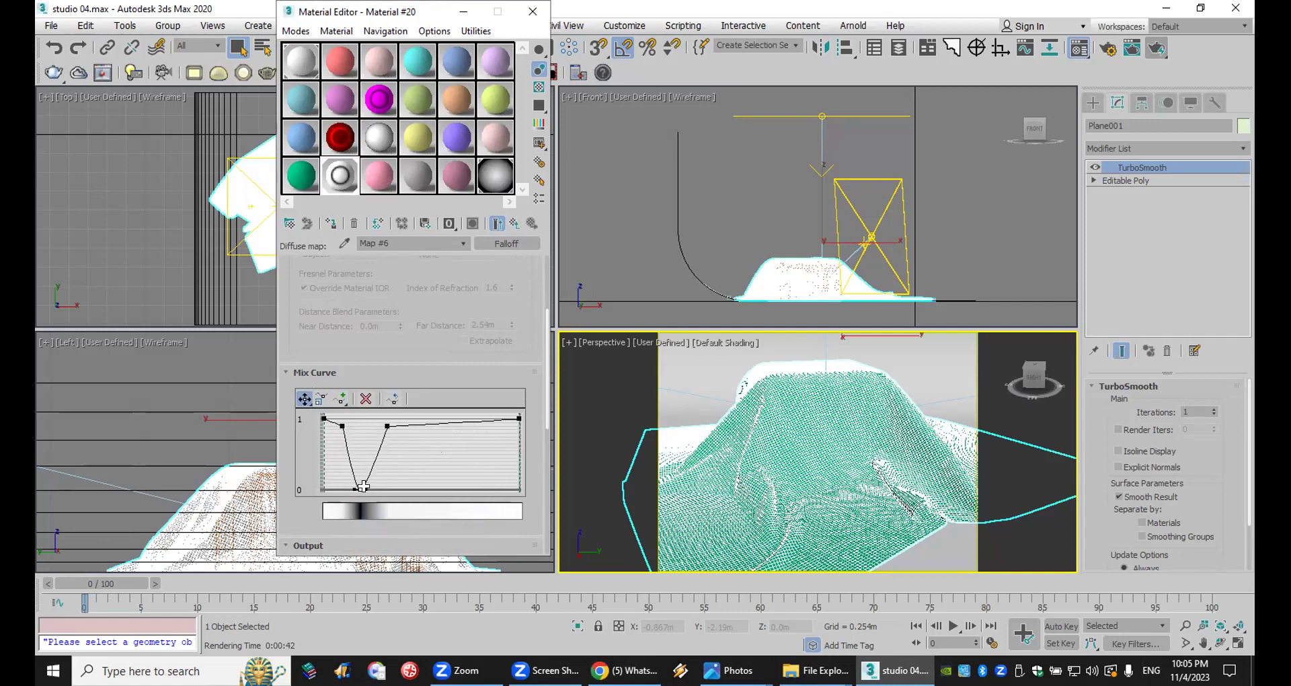
pyautogui.rightClick(387, 426)
pyautogui.click(420, 452)
pyautogui.moveTo(364, 425); pyautogui.dragTo(369, 438)
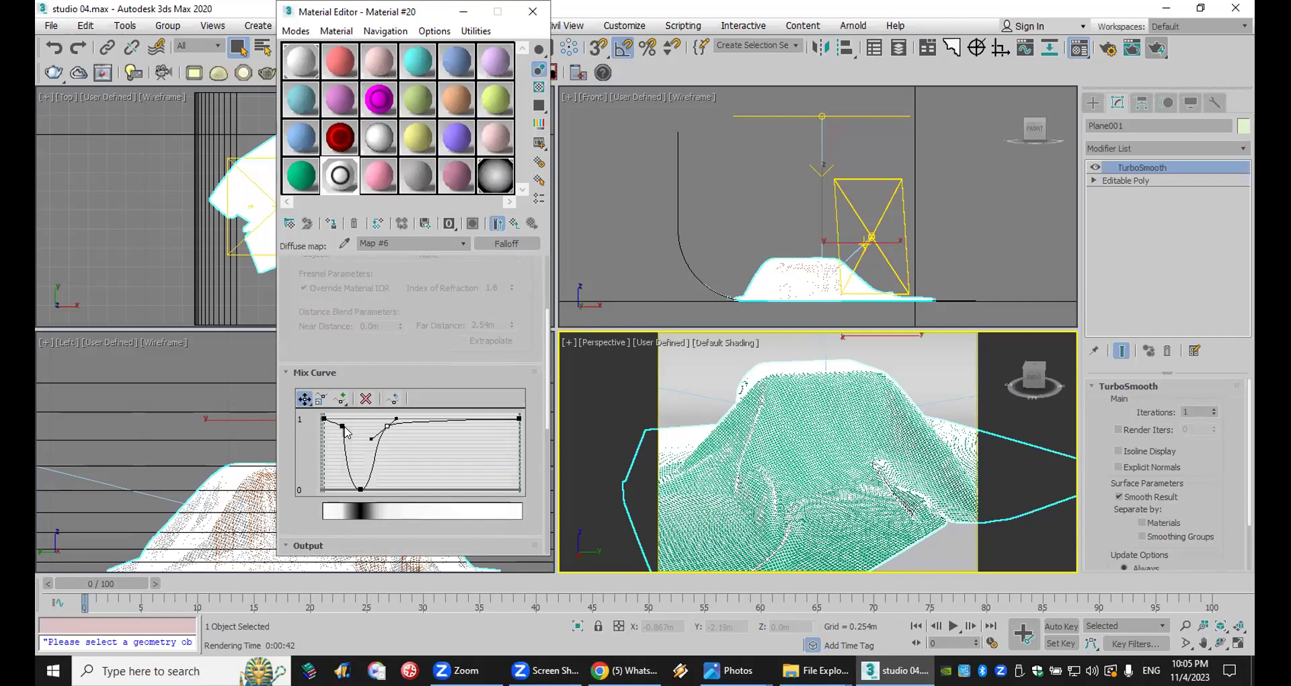
pyautogui.click(400, 455)
pyautogui.moveTo(344, 423); pyautogui.dragTo(351, 437)
pyautogui.click(387, 426)
pyautogui.moveTo(357, 494); pyautogui.dragTo(365, 490)
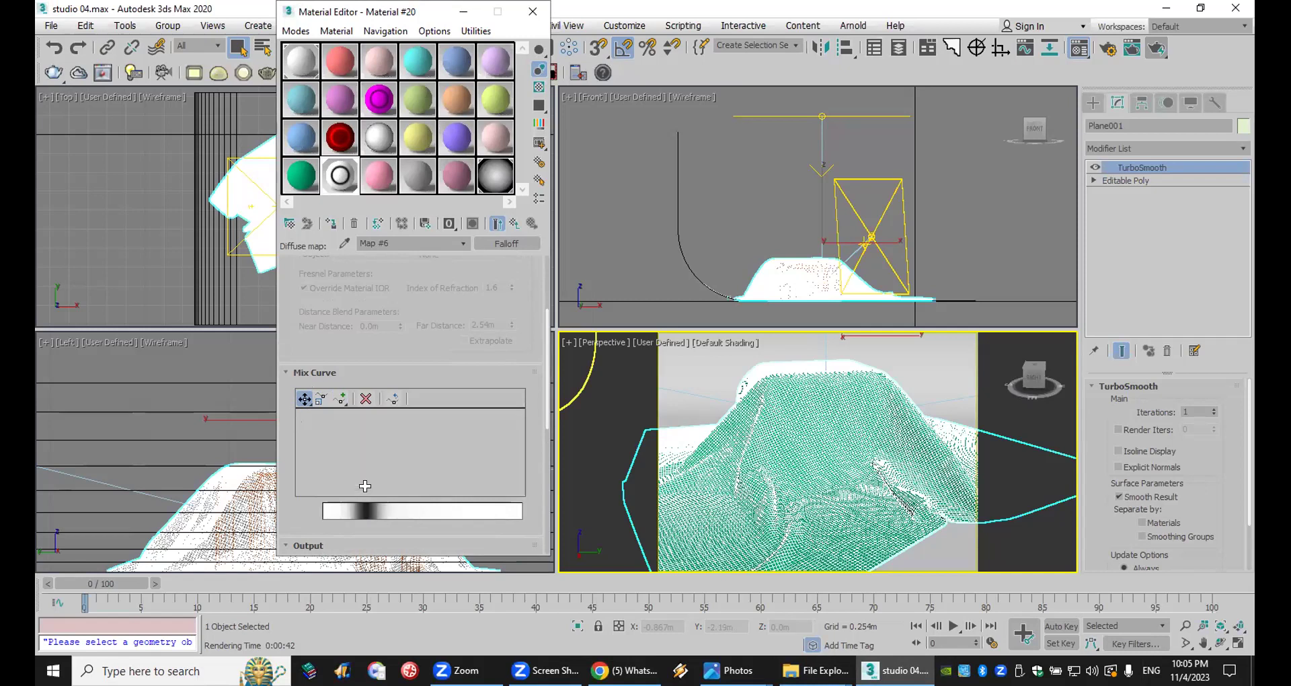
# Step: Set the Falloff front colour to dark blue with hue 168, saturation 255 and value 29, and copy it to the side colour
pyautogui.scroll(3, 463, 343)
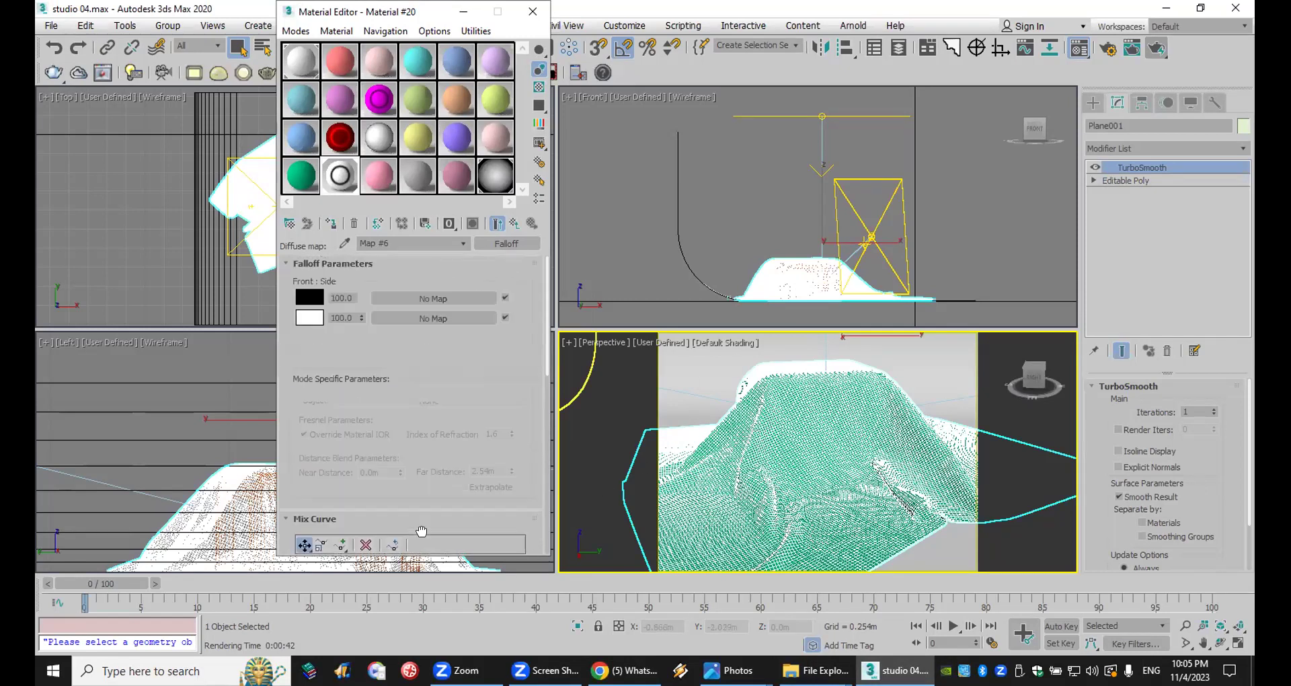
pyautogui.click(319, 301)
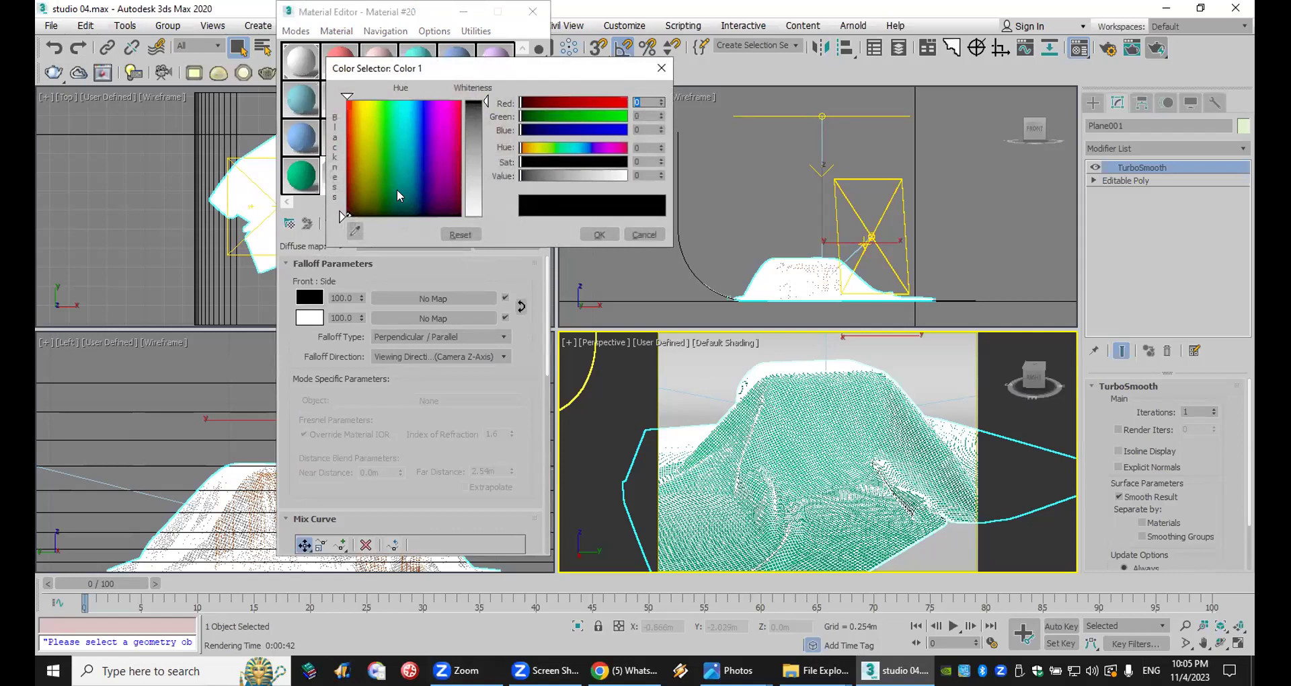
pyautogui.click(423, 203)
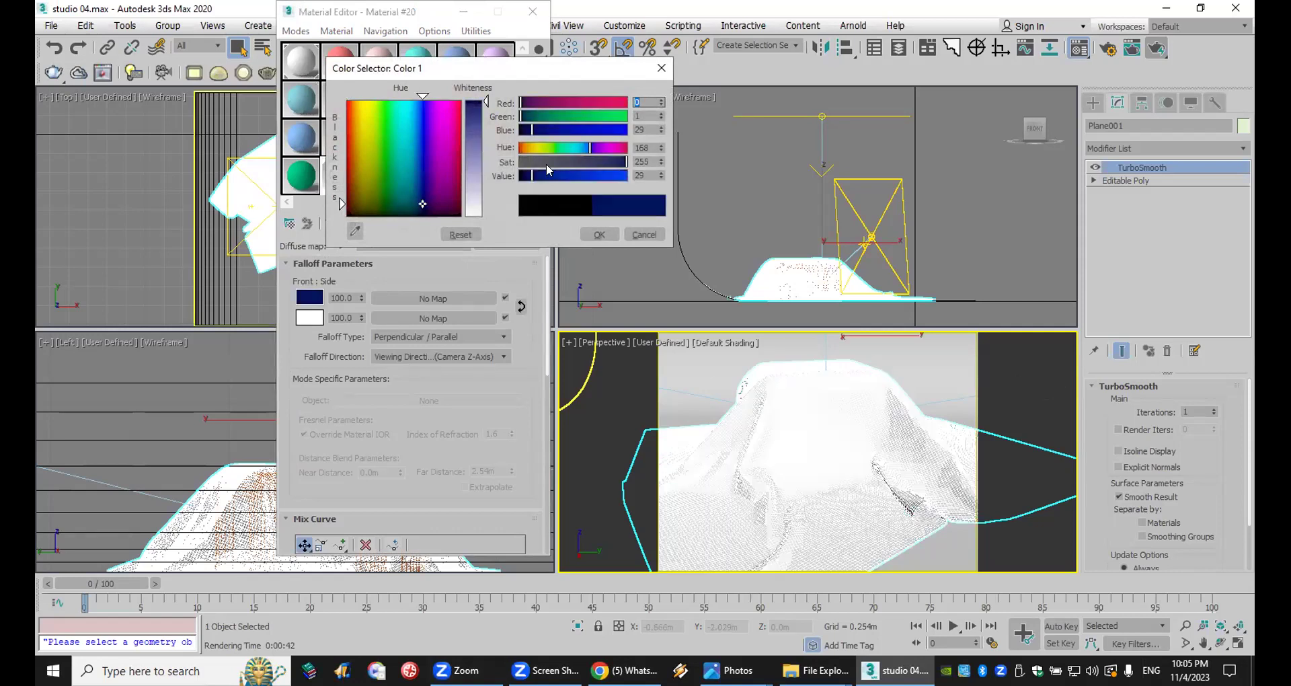
pyautogui.click(598, 234)
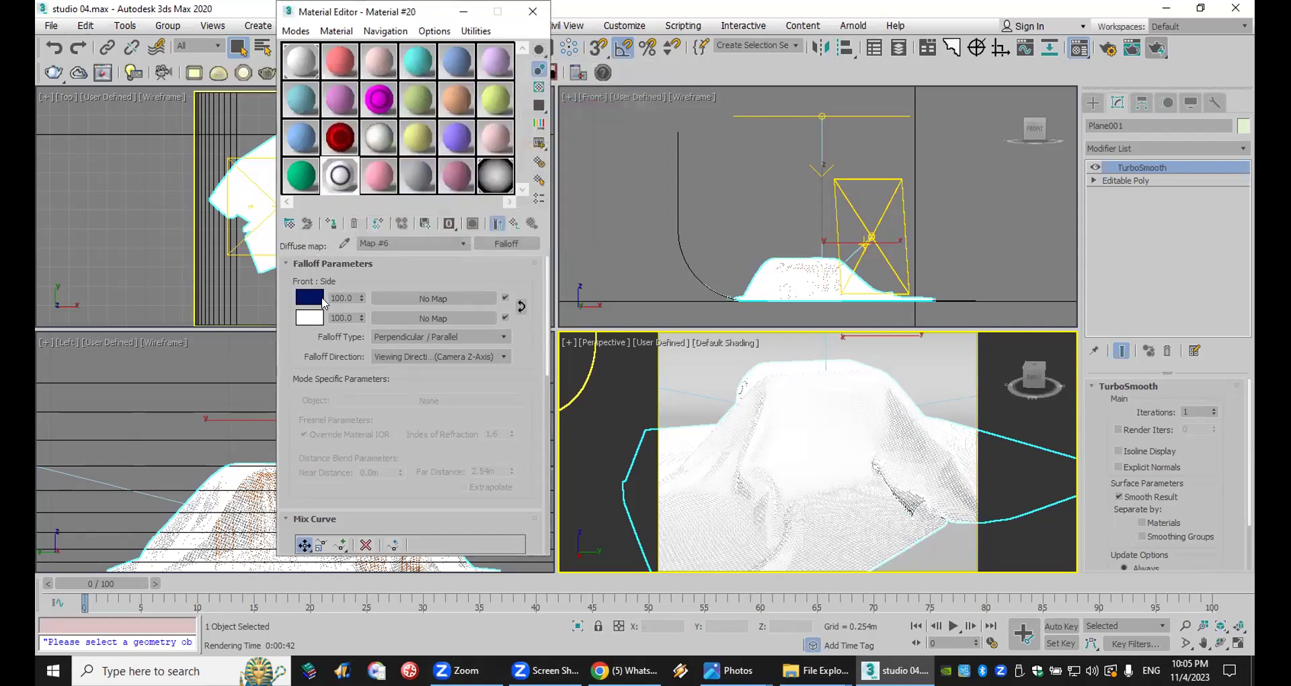
pyautogui.moveTo(309, 297); pyautogui.dragTo(311, 319)
pyautogui.click(407, 288)
# Step: Brighten the Falloff side colour to value 166 and swap the front and side colours
pyautogui.click(311, 317)
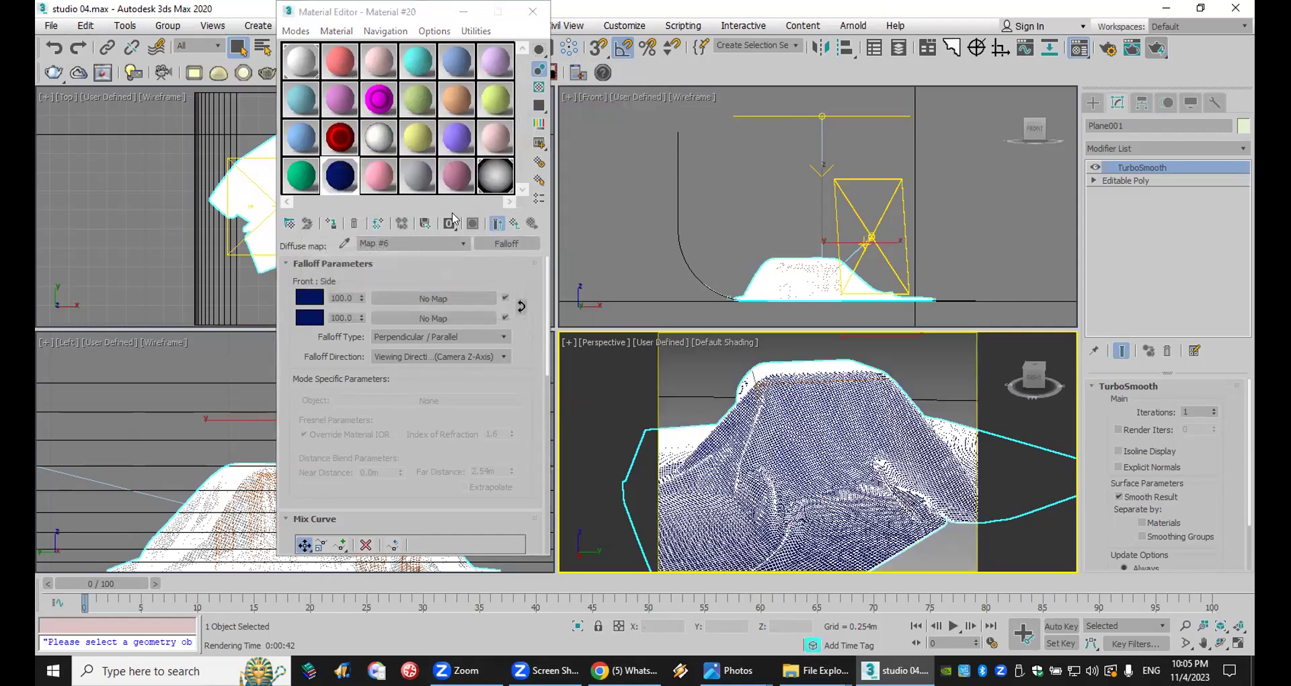
pyautogui.click(587, 176)
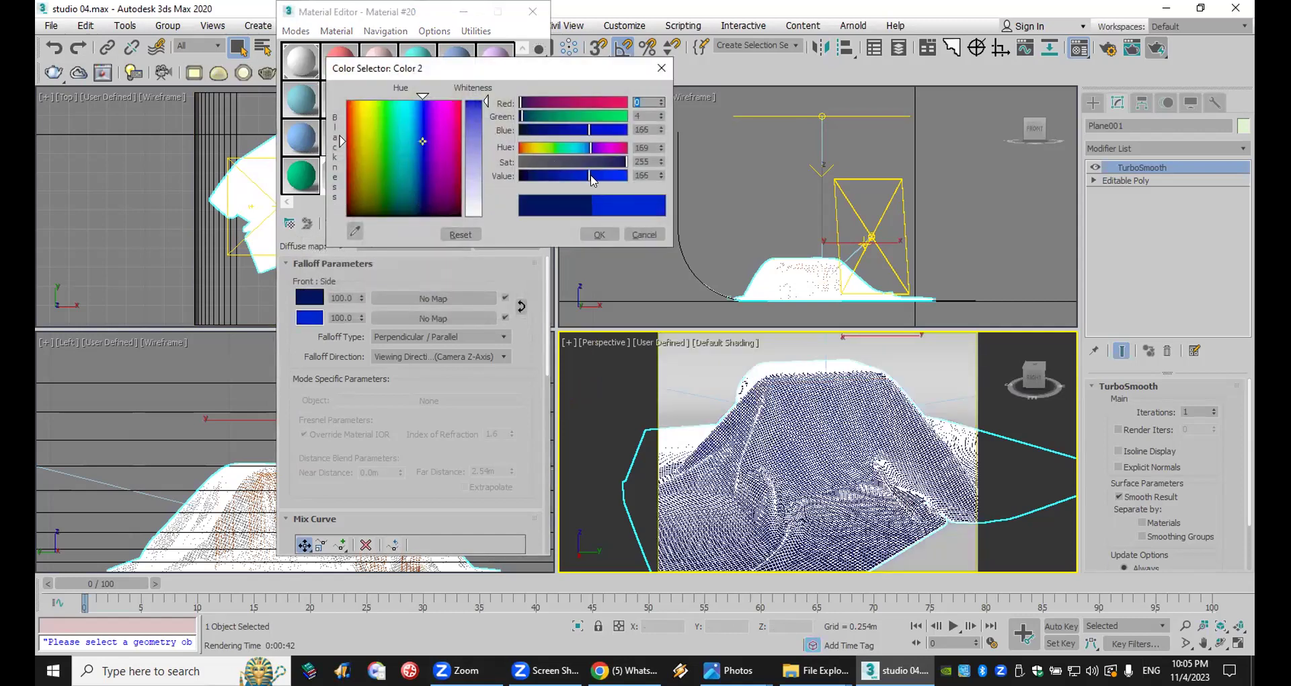
pyautogui.click(599, 234)
pyautogui.click(521, 306)
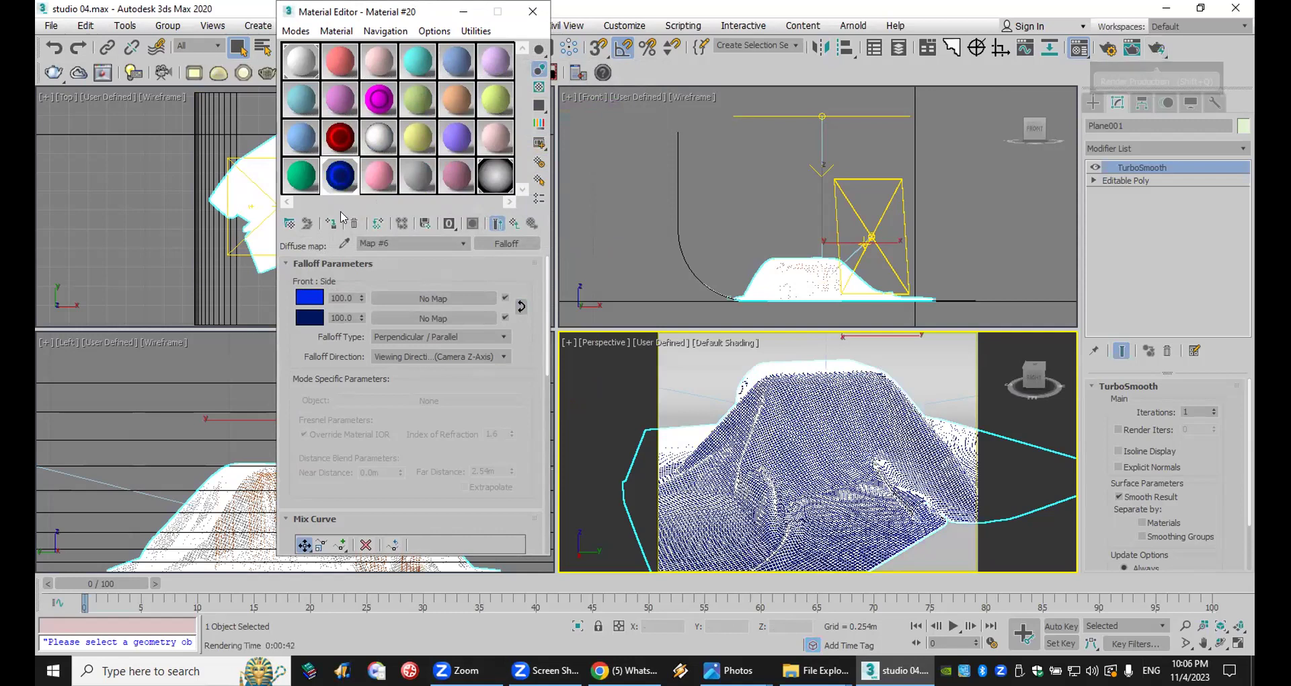
# Step: Render the blue cloth with V-Ray and examine its folds and highlights in the finished image
pyautogui.click(1136, 53)
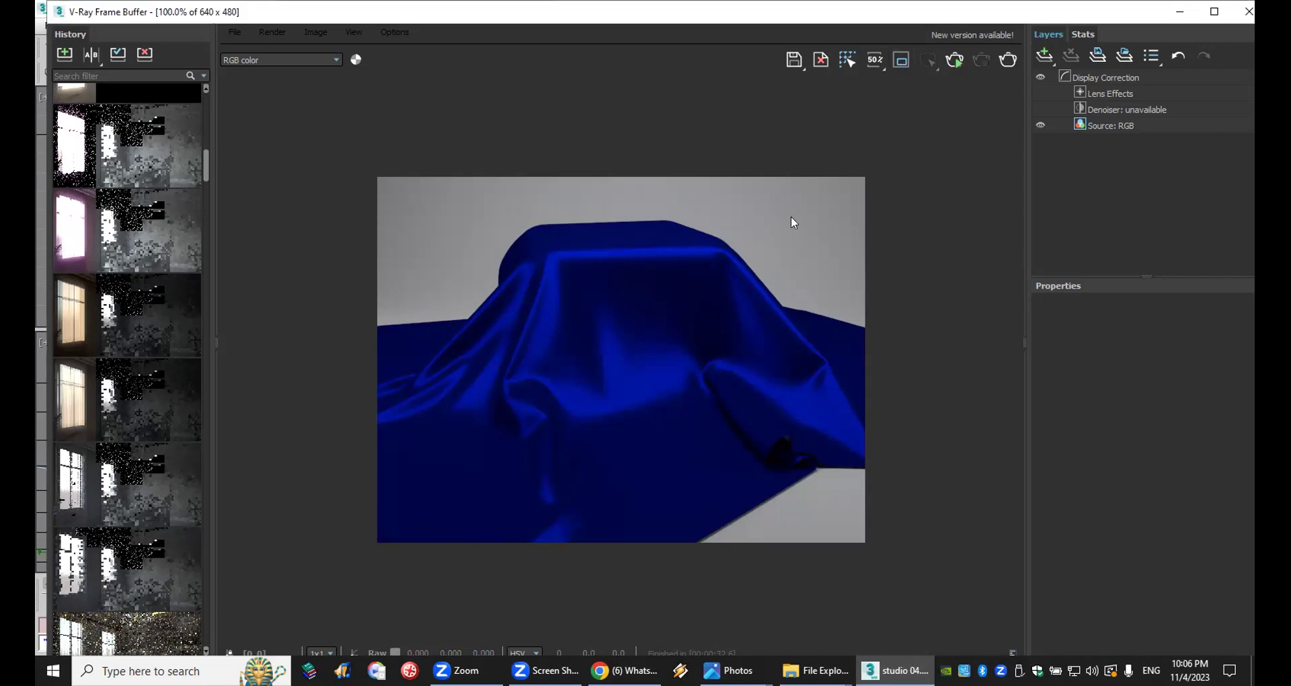
pyautogui.moveTo(641, 226); pyautogui.dragTo(705, 304)
pyautogui.click(895, 62)
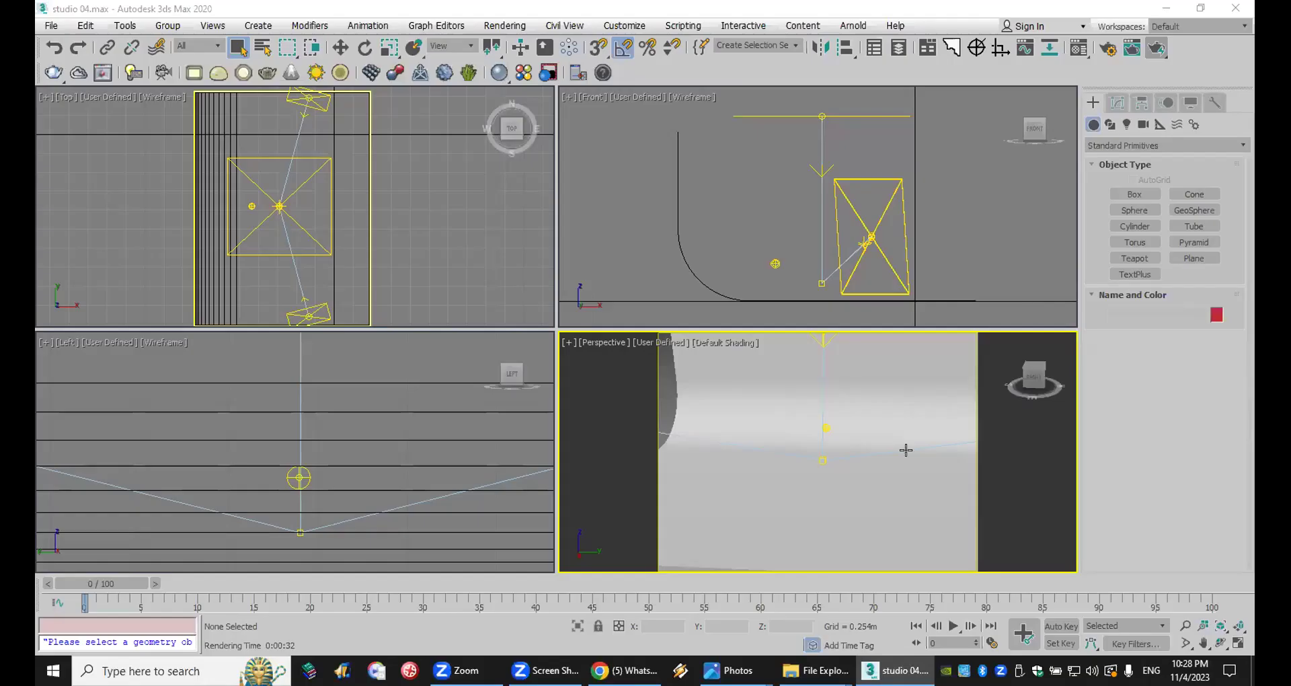
# Step: Create a ChamferBox on the studio floor, about 1.34 m long, 1.26 m wide and 0.05 m high, with a small fillet
pyautogui.scroll(-3, 841, 475)
pyautogui.scroll(3, 842, 475)
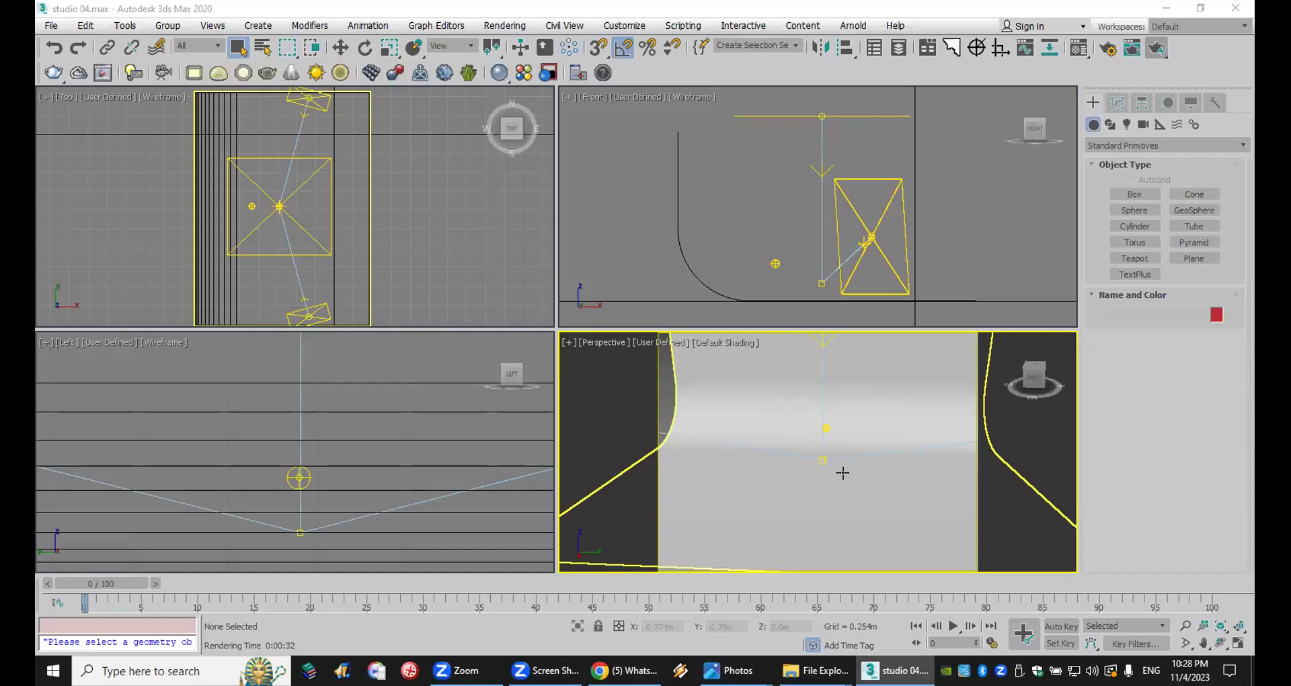
pyautogui.click(1119, 148)
pyautogui.click(1126, 173)
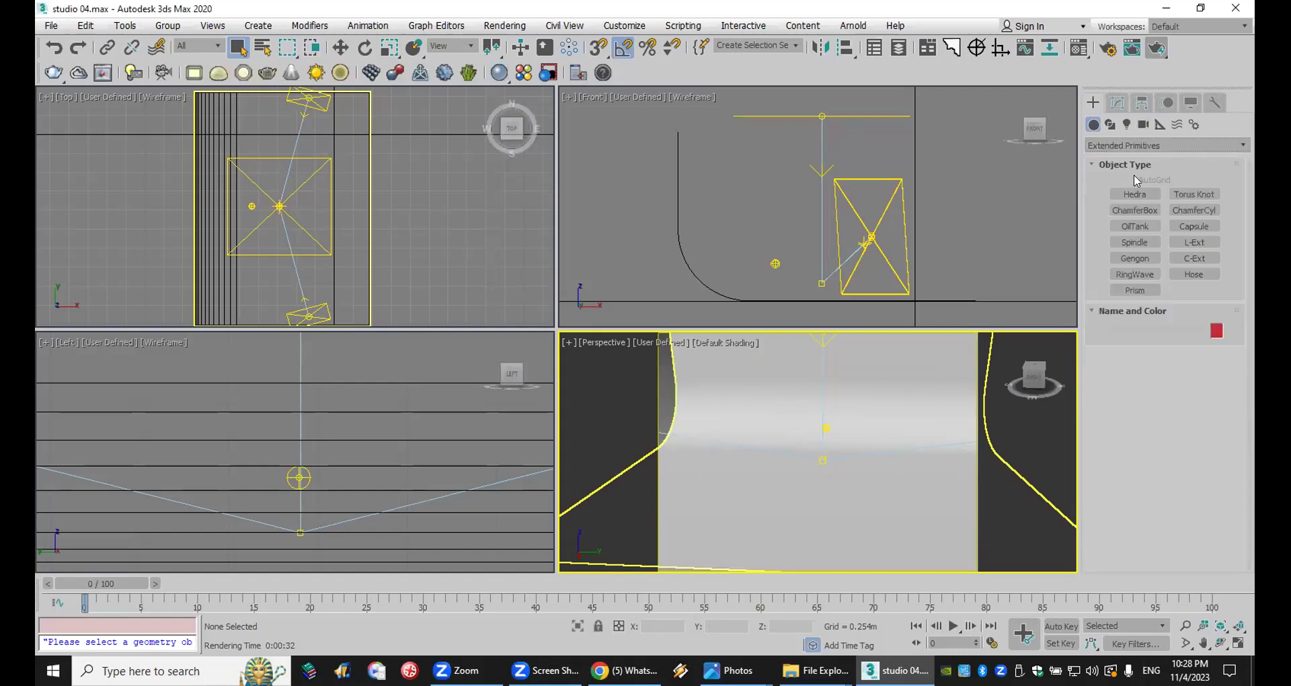
pyautogui.click(1149, 209)
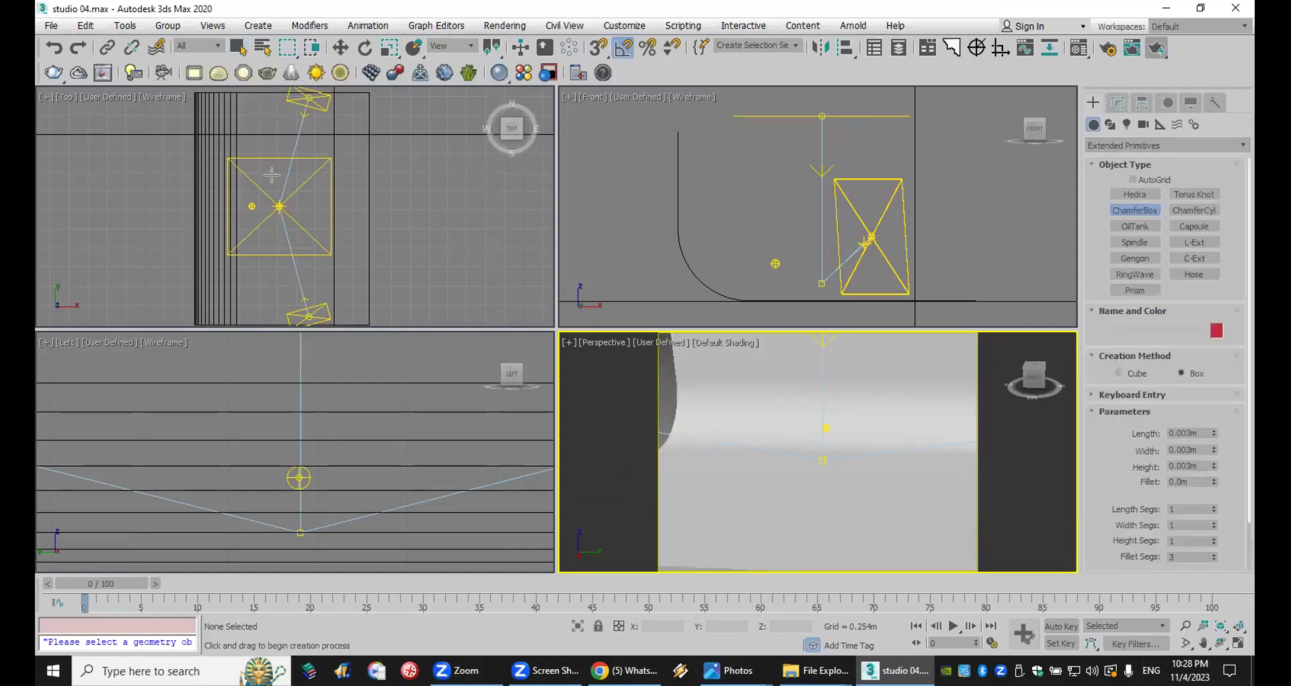
pyautogui.moveTo(251, 164); pyautogui.dragTo(342, 260)
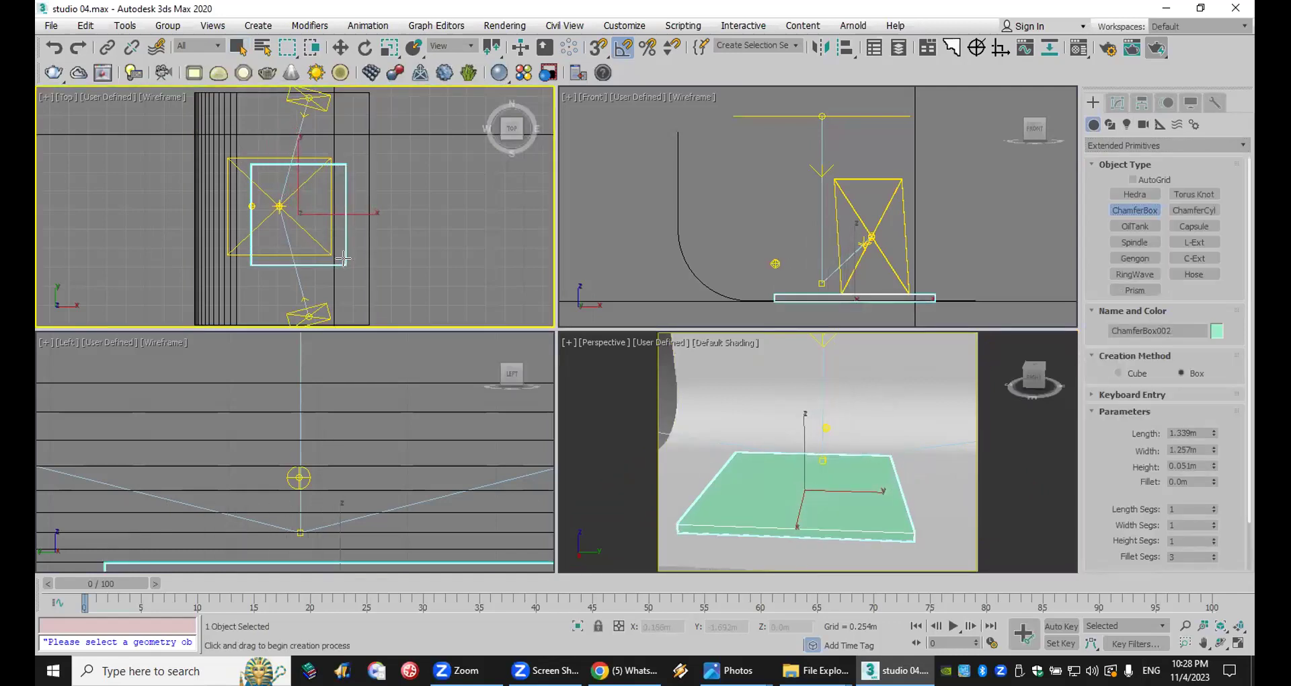
pyautogui.click(342, 259)
pyautogui.click(342, 216)
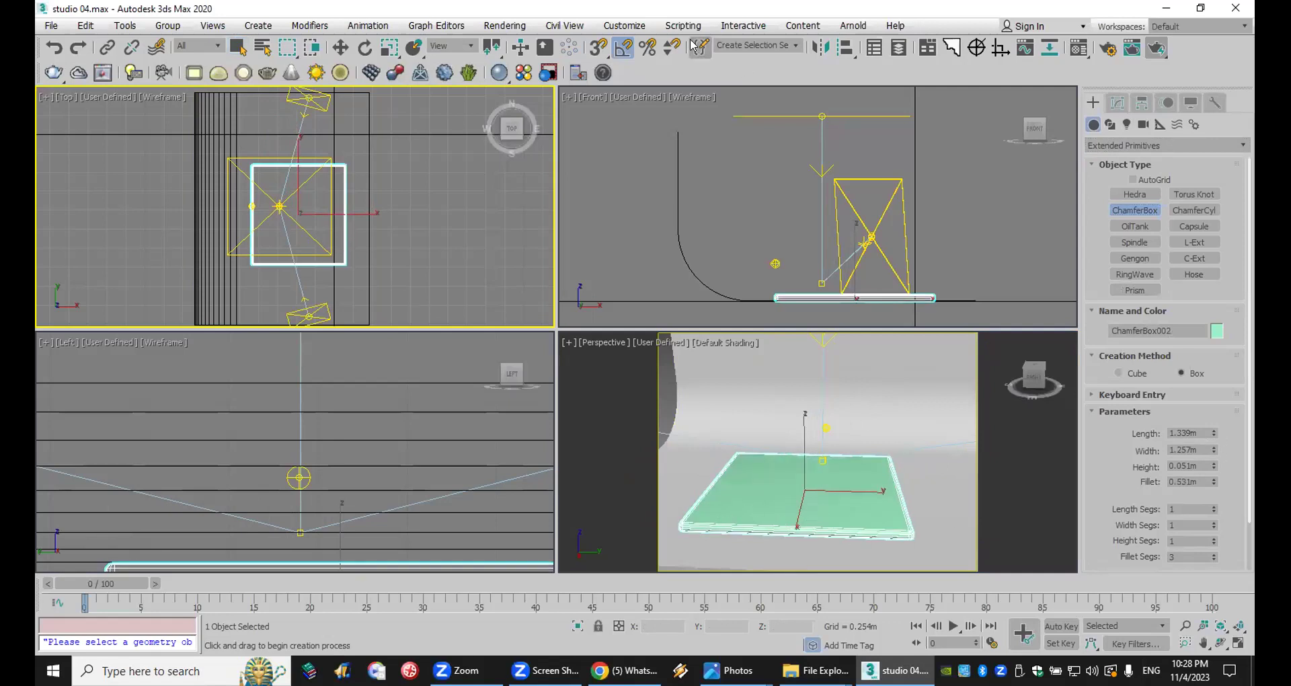
# Step: Set the scene's metric display units to centimetres
pyautogui.click(618, 27)
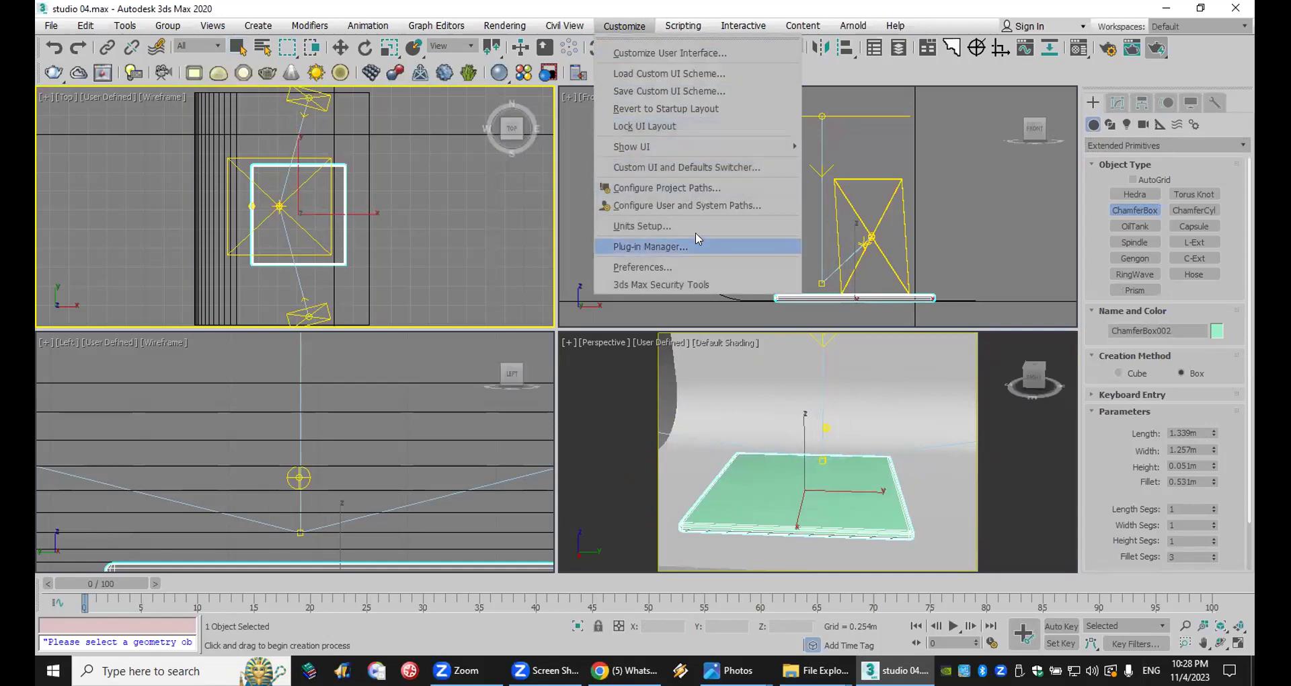
pyautogui.click(673, 227)
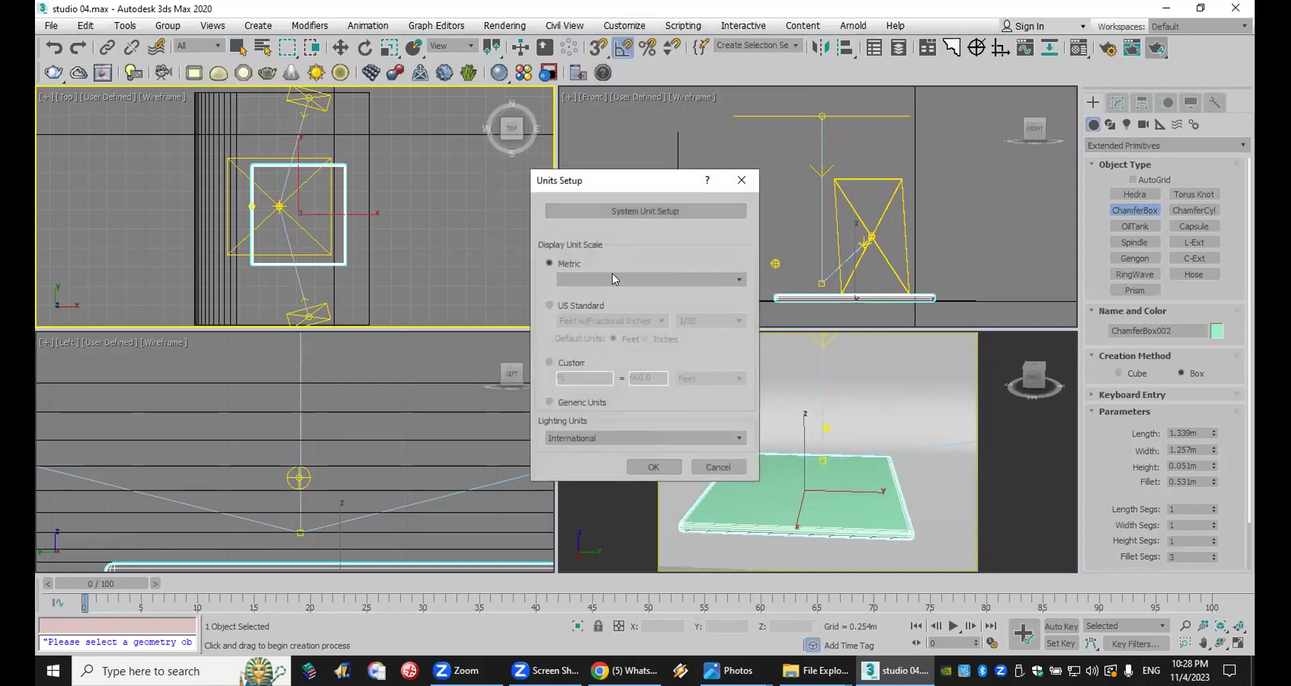
pyautogui.click(614, 279)
pyautogui.click(613, 303)
pyautogui.click(653, 465)
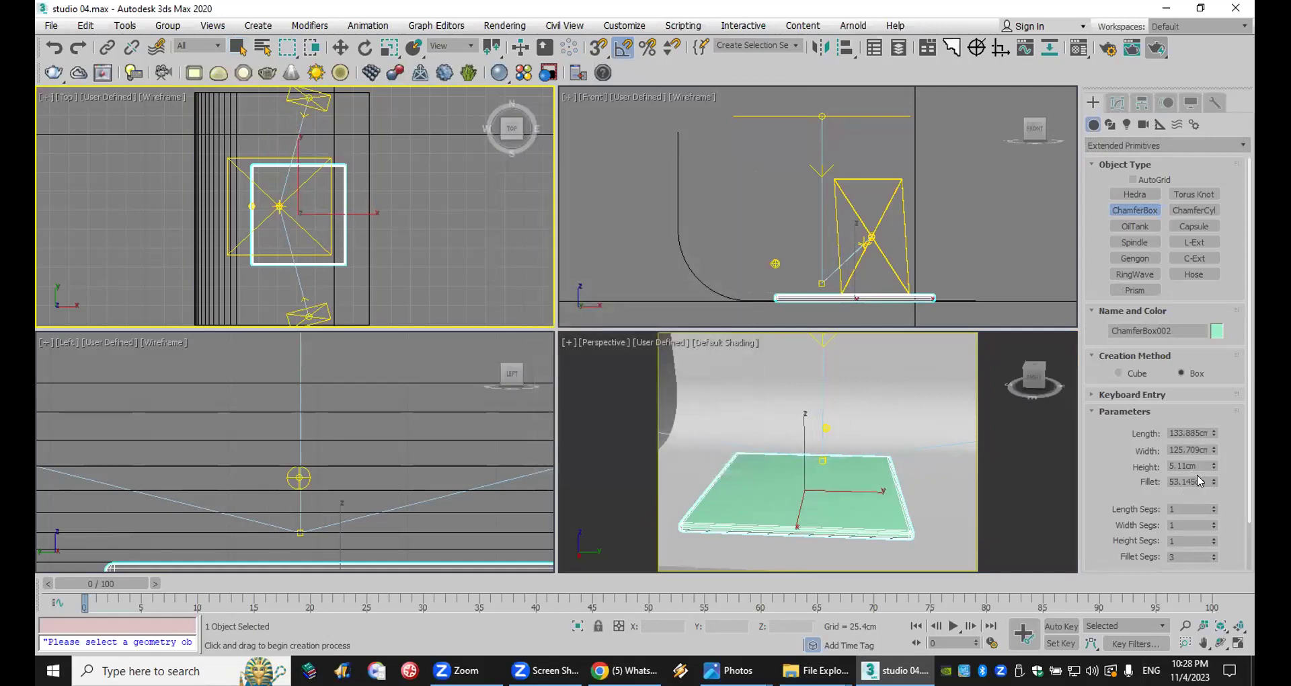
# Step: Set the ChamferBox's height to 0.5 cm and its fillet to 0.3 cm
pyautogui.doubleClick(1200, 464)
pyautogui.press('BackSpace')
pyautogui.write('.5')
pyautogui.press('Return')
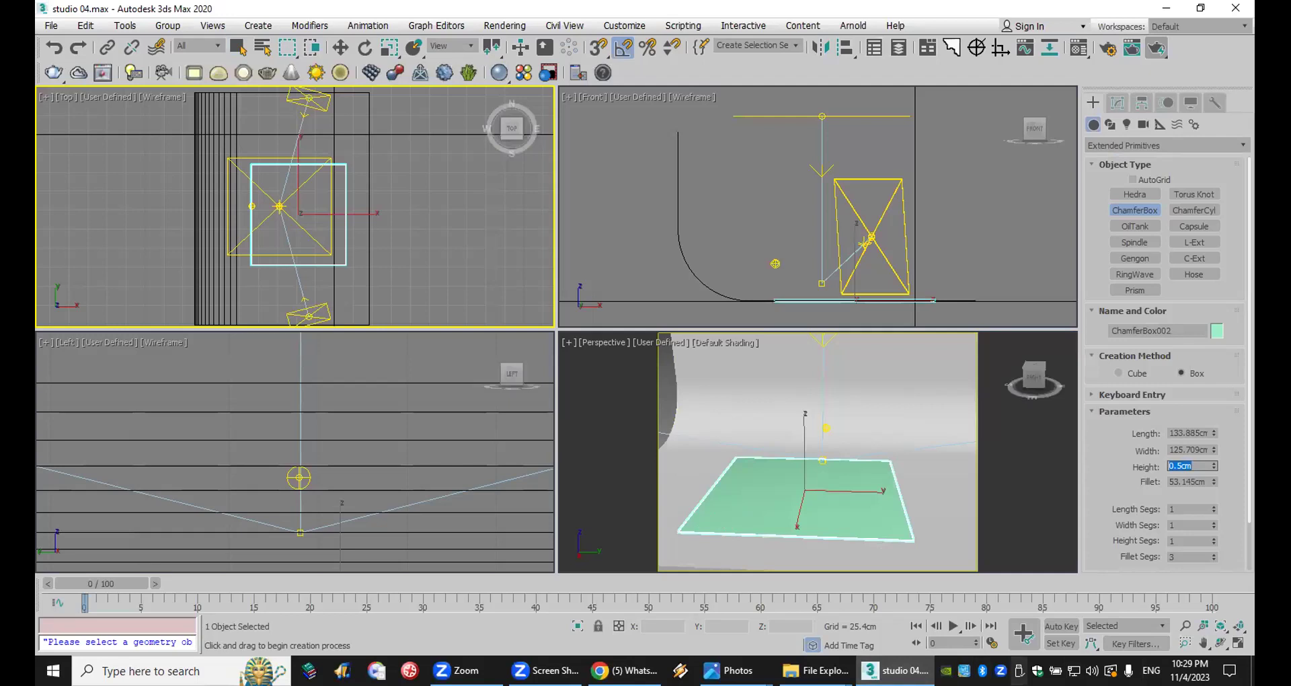
pyautogui.doubleClick(1194, 481)
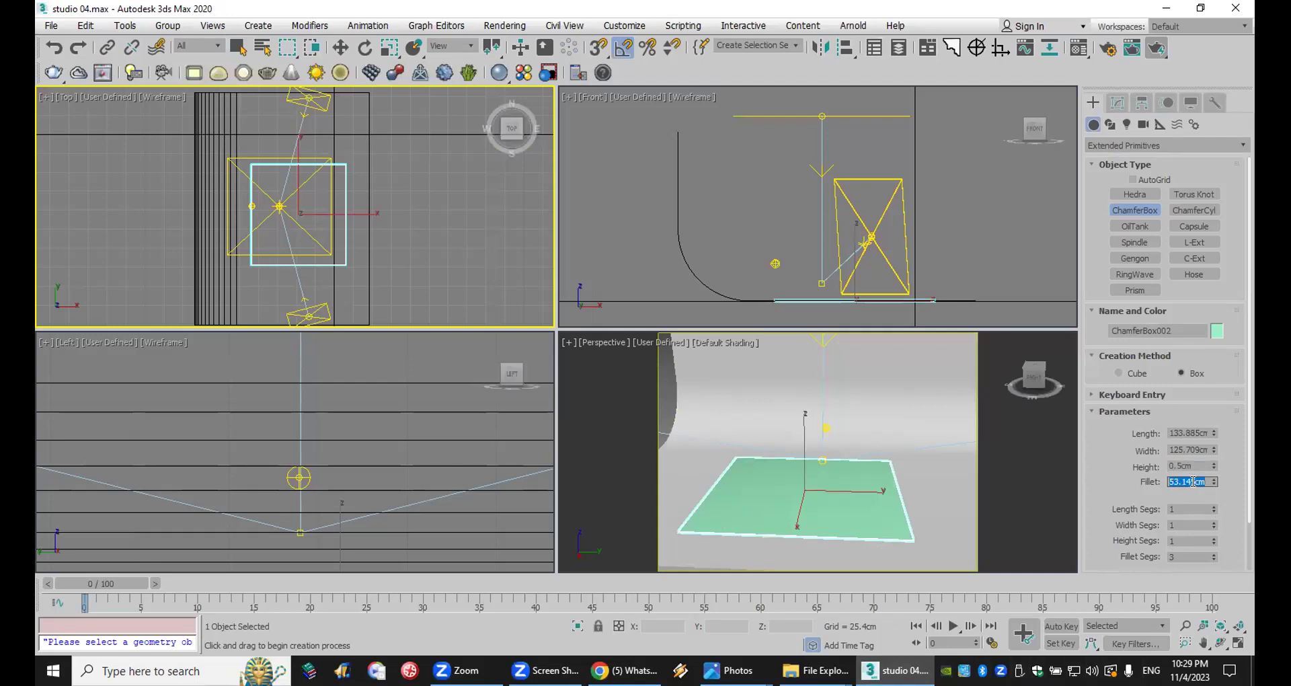
pyautogui.press('BackSpace')
pyautogui.press('Return')
# Step: Raise the ChamferBox's length segments to 110 and width segments to 107, and finish creating it
pyautogui.moveTo(1216, 513); pyautogui.dragTo(1201, 424)
pyautogui.moveTo(1216, 530); pyautogui.dragTo(1207, 440)
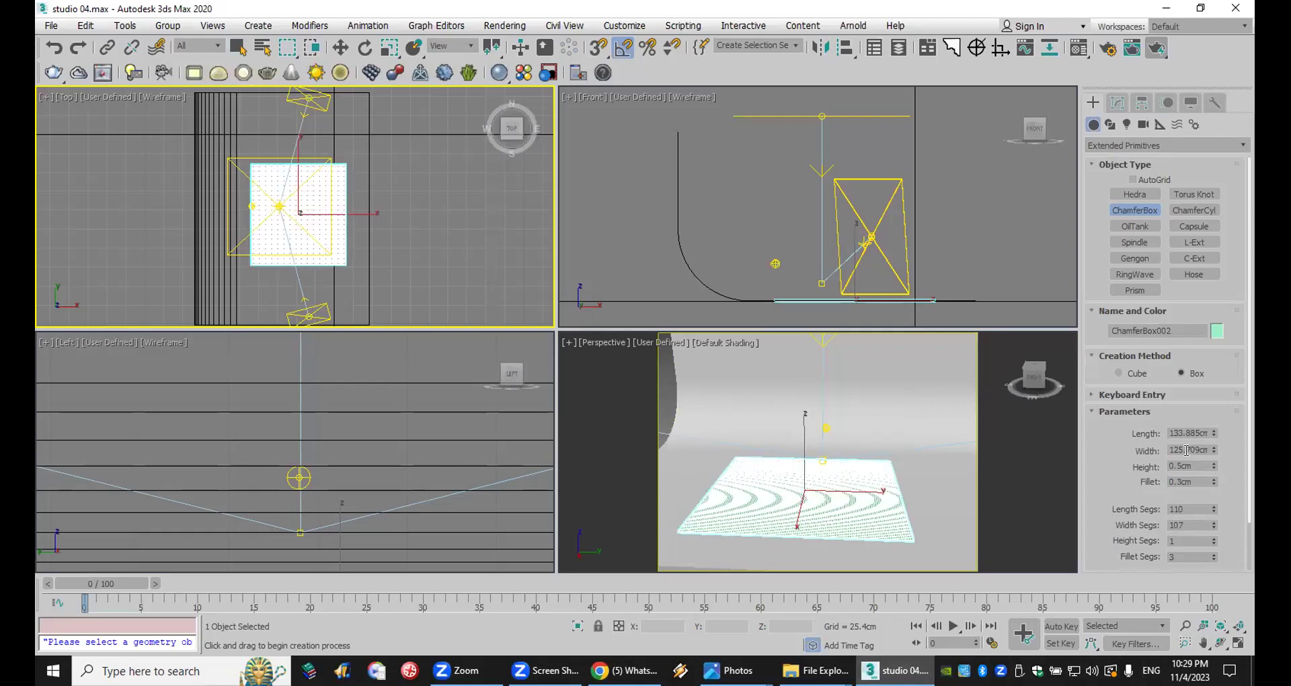
pyautogui.click(993, 421)
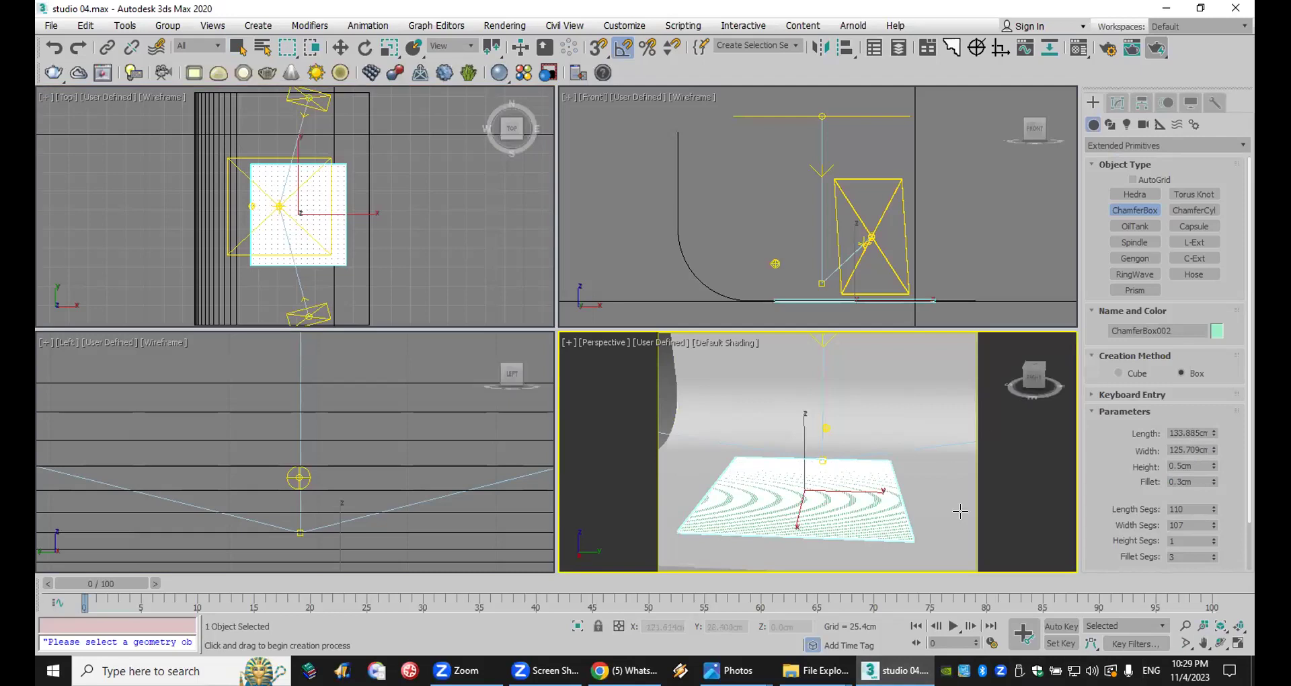
pyautogui.scroll(3, 928, 441)
pyautogui.moveTo(901, 454); pyautogui.dragTo(848, 490, button='middle')
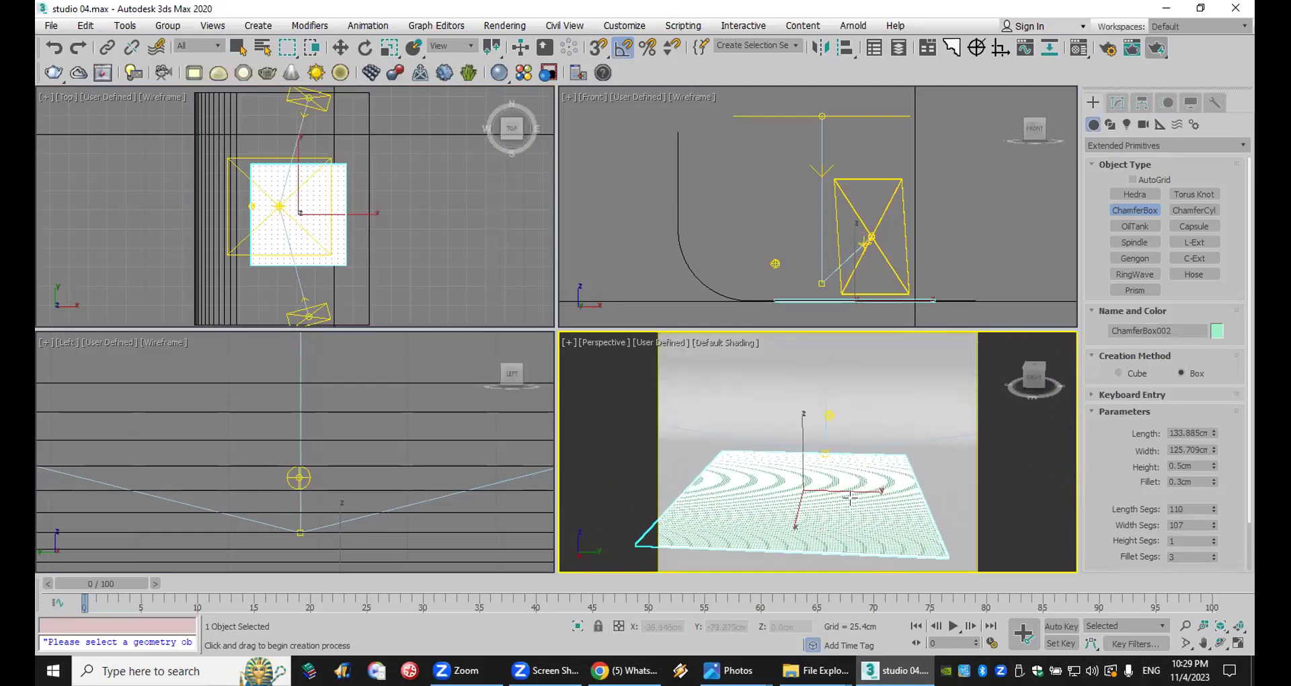
pyautogui.rightClick(874, 519)
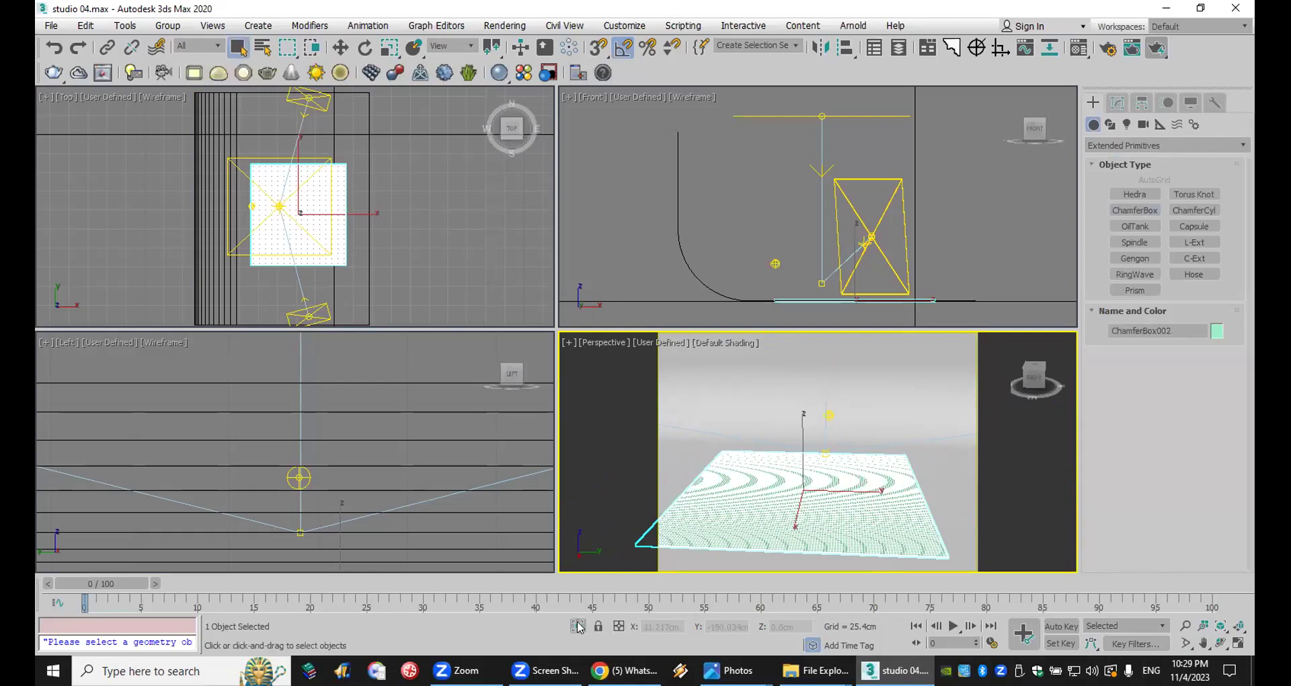
pyautogui.hotkey('alt', 'Tab')
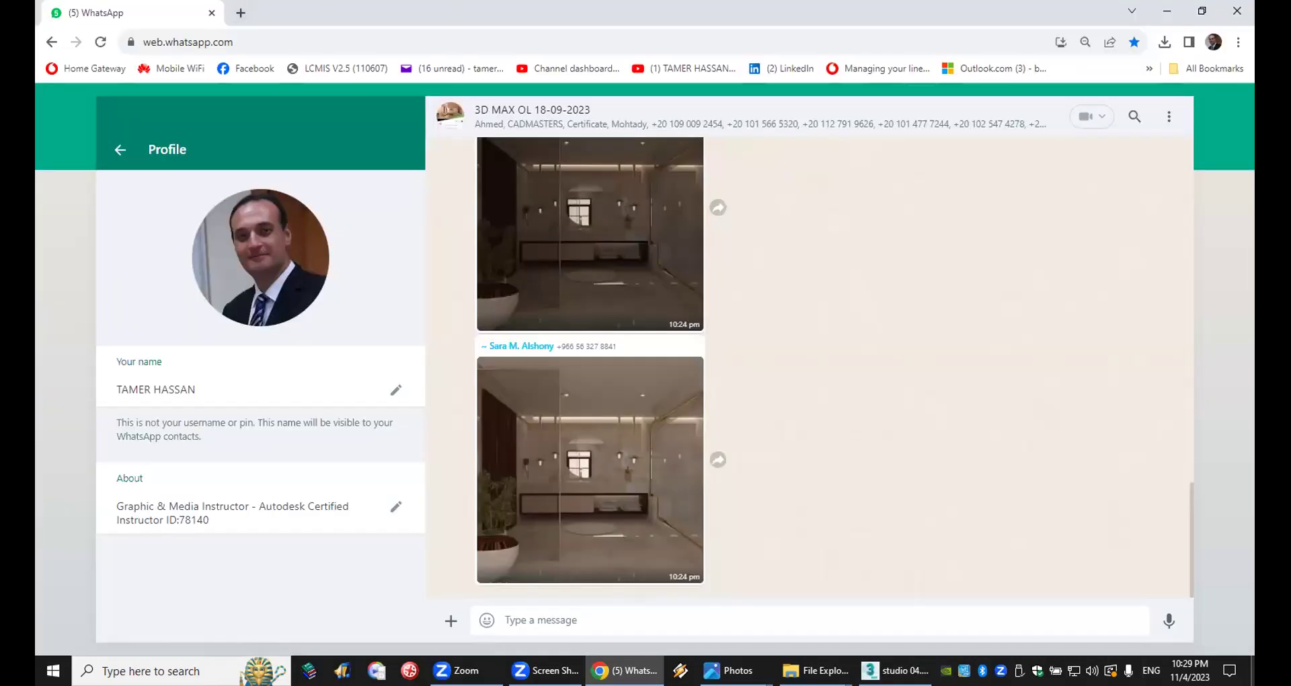
pyautogui.press('super+d')
pyautogui.moveTo(131, 418); pyautogui.dragTo(377, 286)
pyautogui.moveTo(250, 195); pyautogui.dragTo(371, 332)
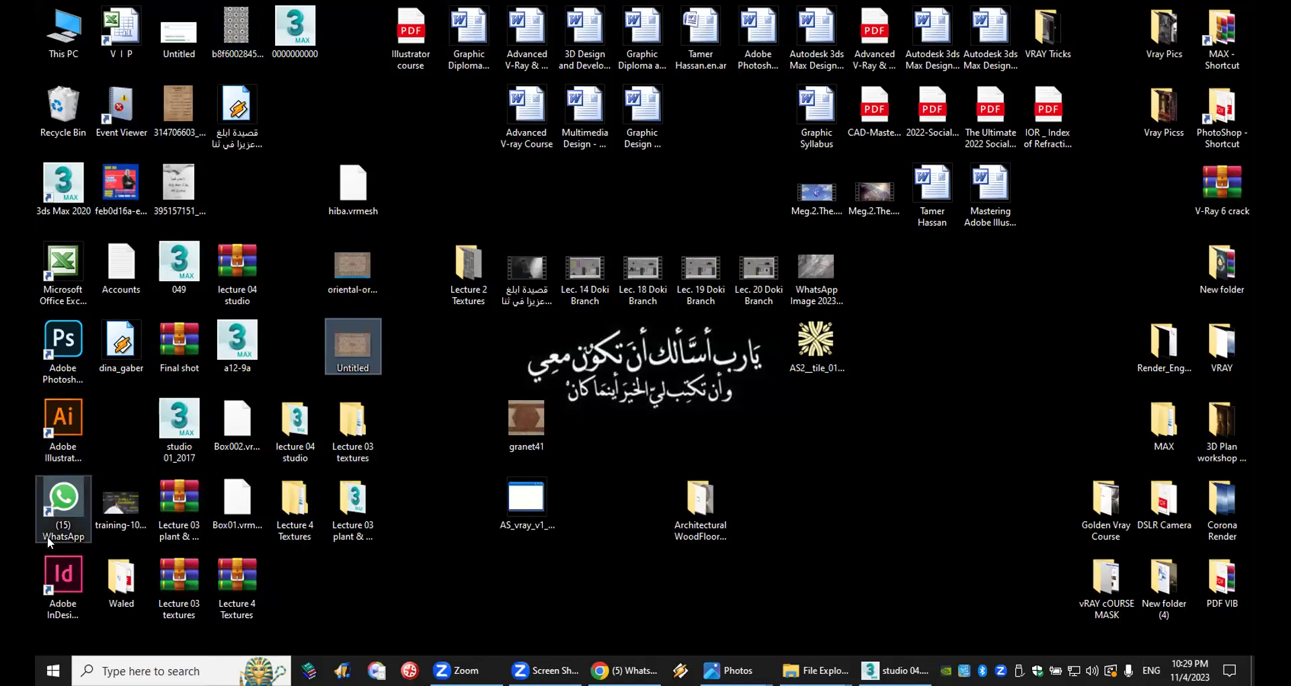
pyautogui.click(1017, 433)
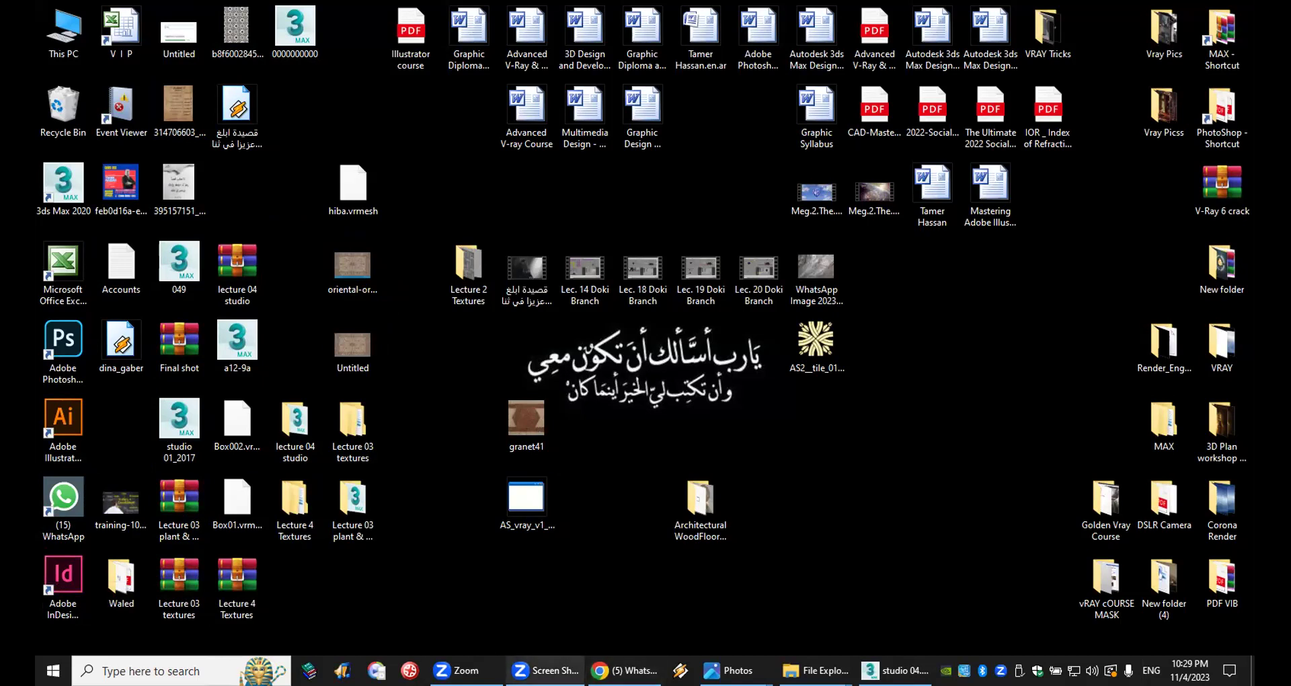
# Step: Switch to Chrome and run a Google image search for "carpet texture" in a new tab
pyautogui.click(623, 670)
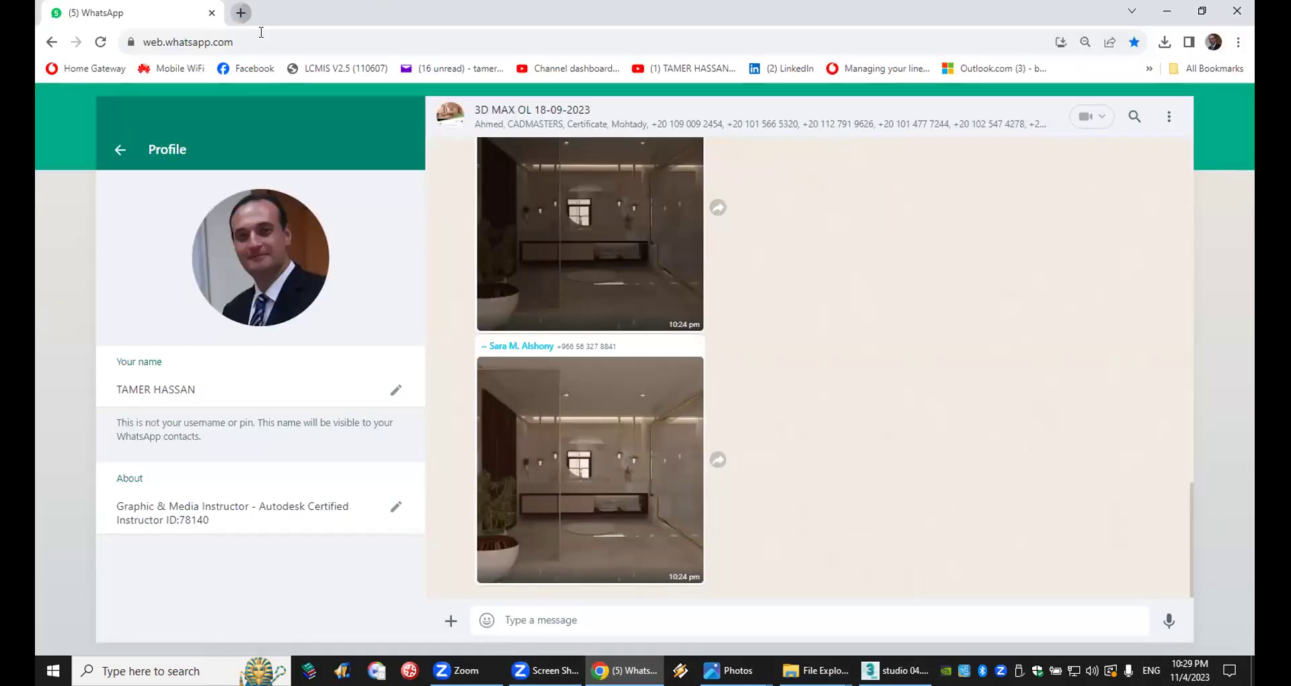
pyautogui.click(248, 14)
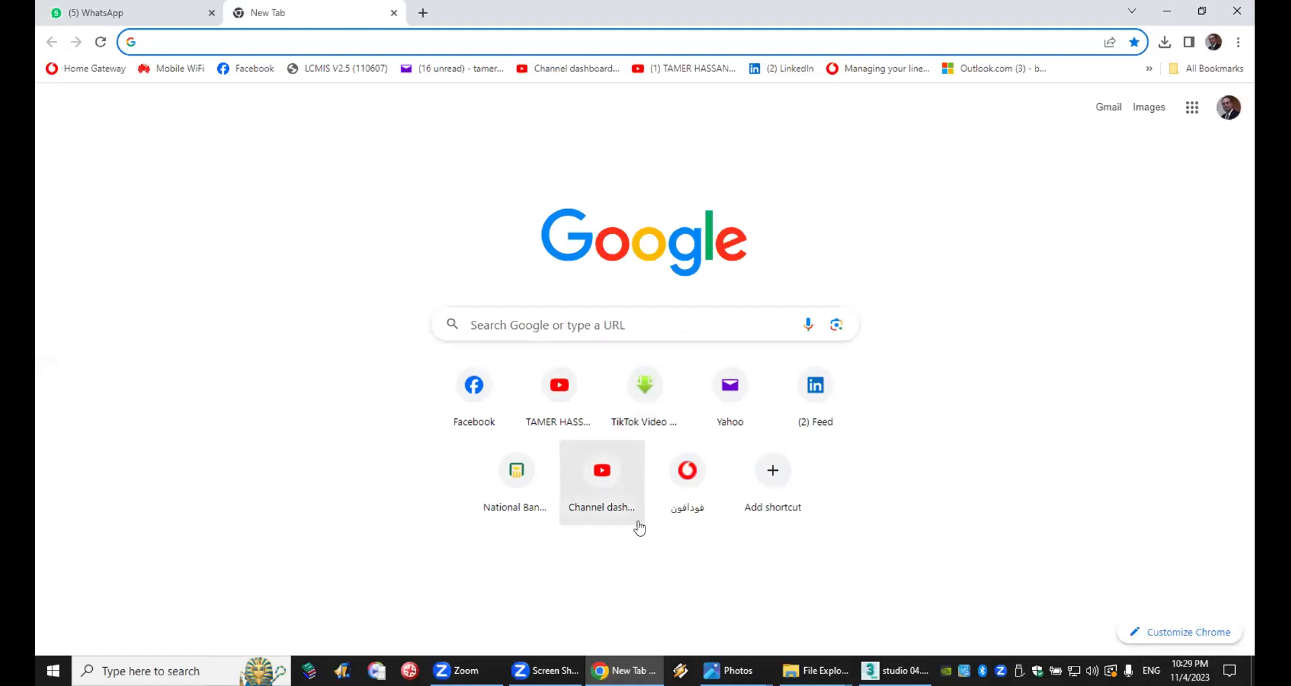
pyautogui.click(538, 330)
pyautogui.write('c')
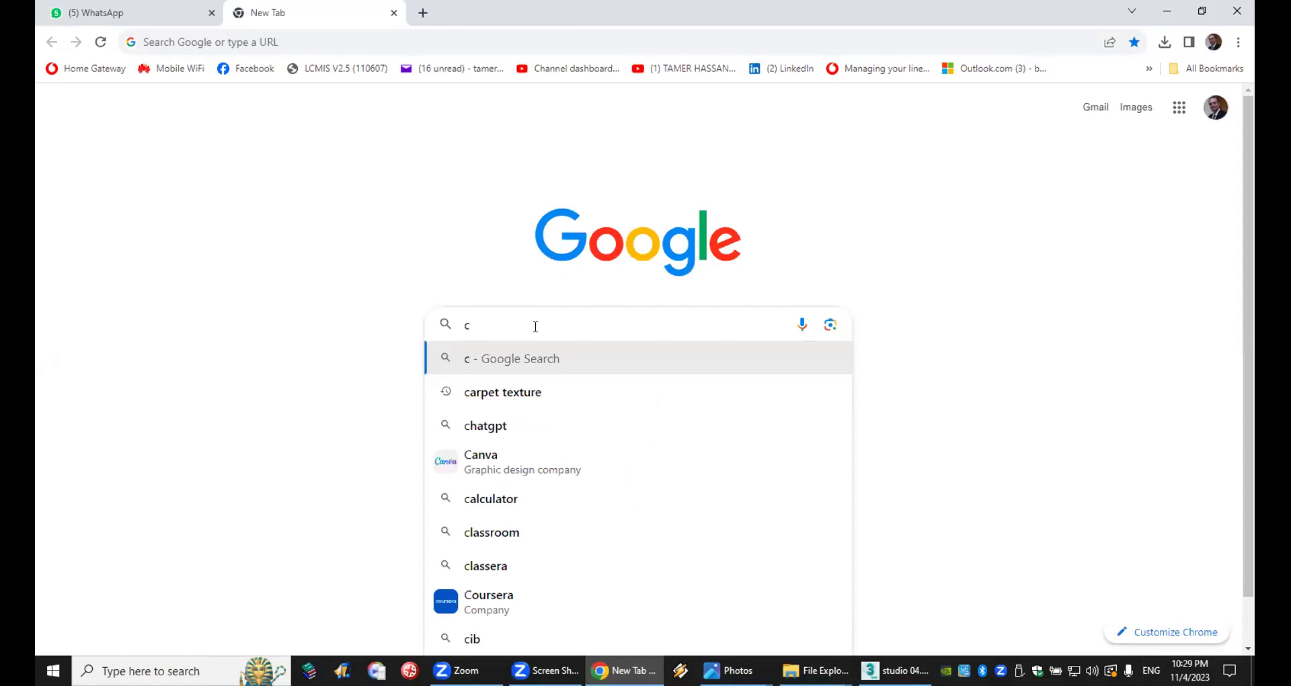
pyautogui.write('are')
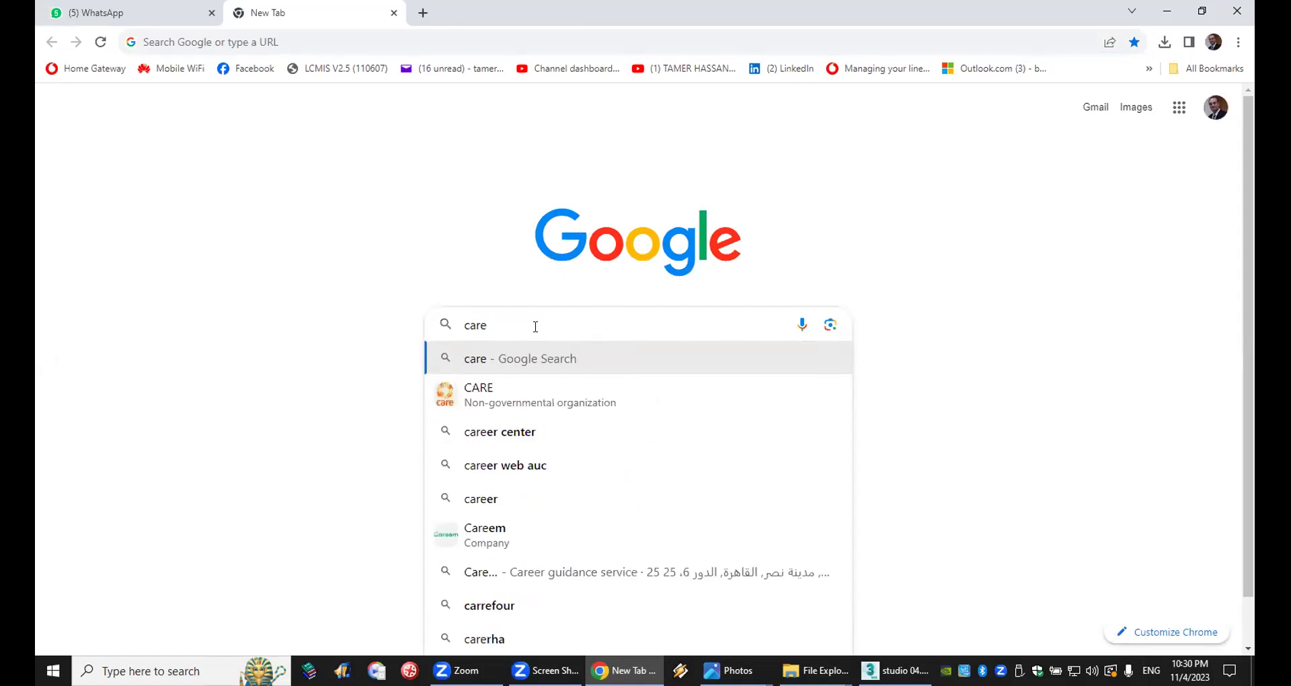
pyautogui.write('pet ')
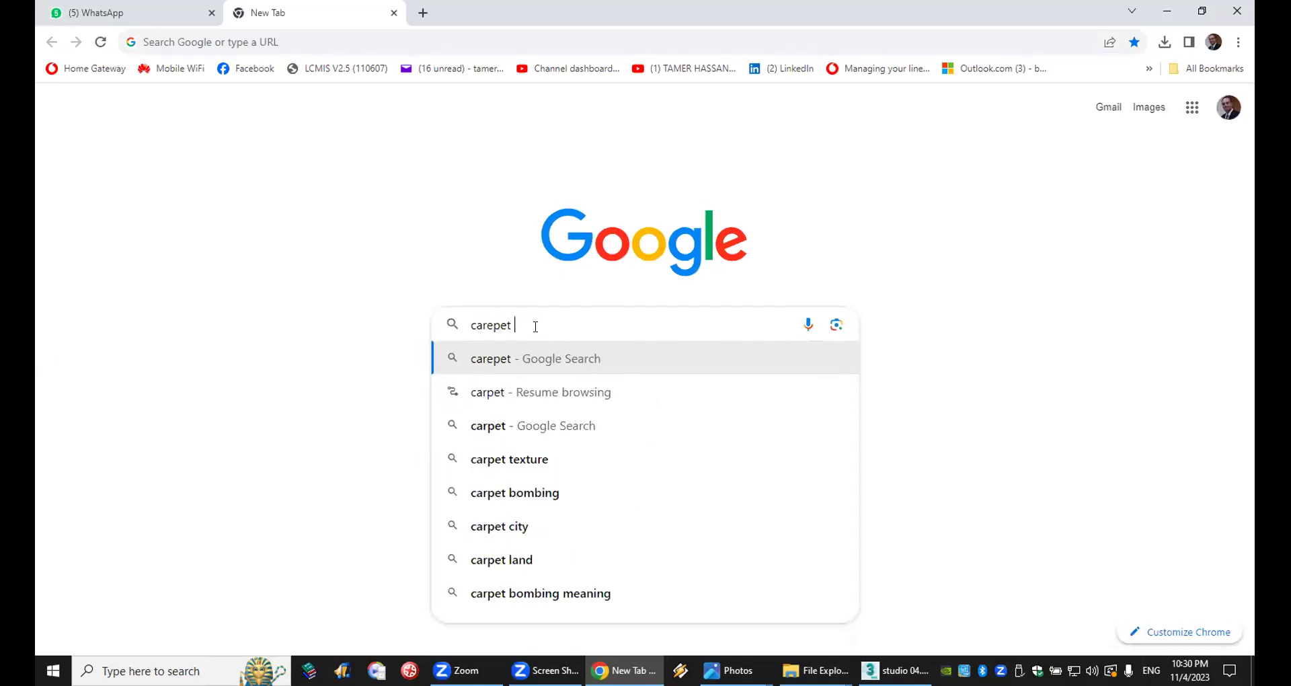
pyautogui.write('te')
pyautogui.click(538, 392)
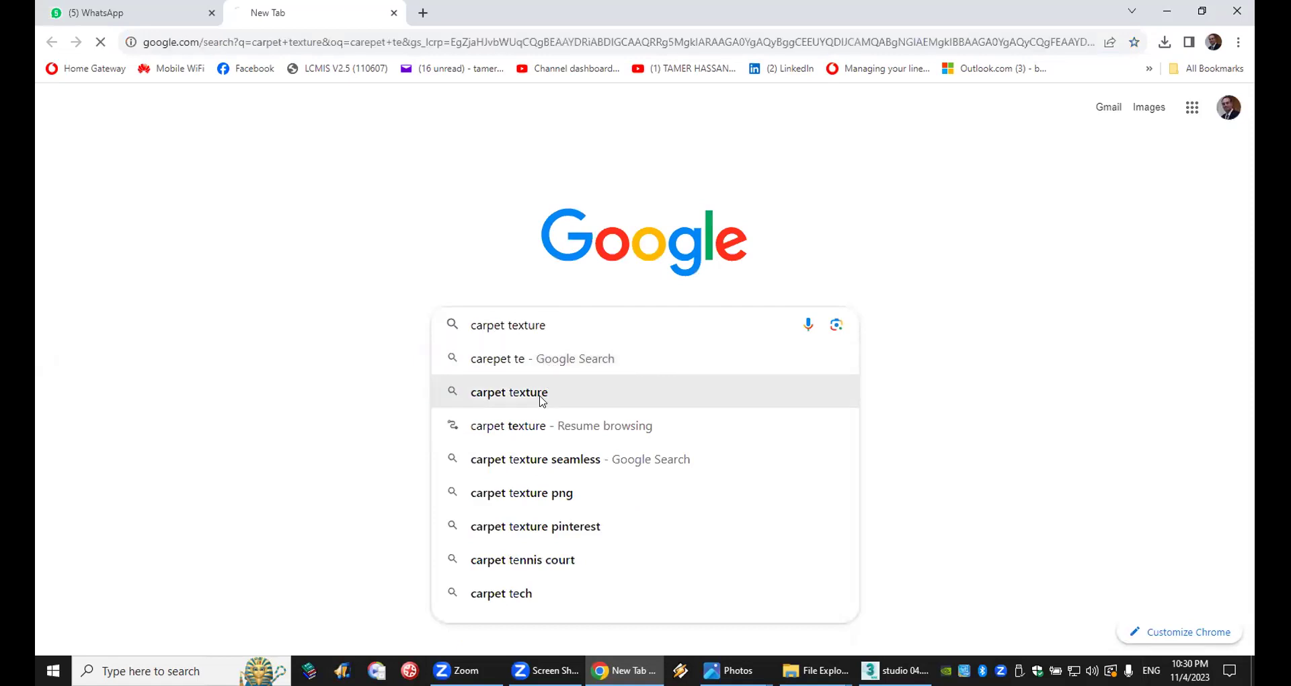
pyautogui.click(275, 166)
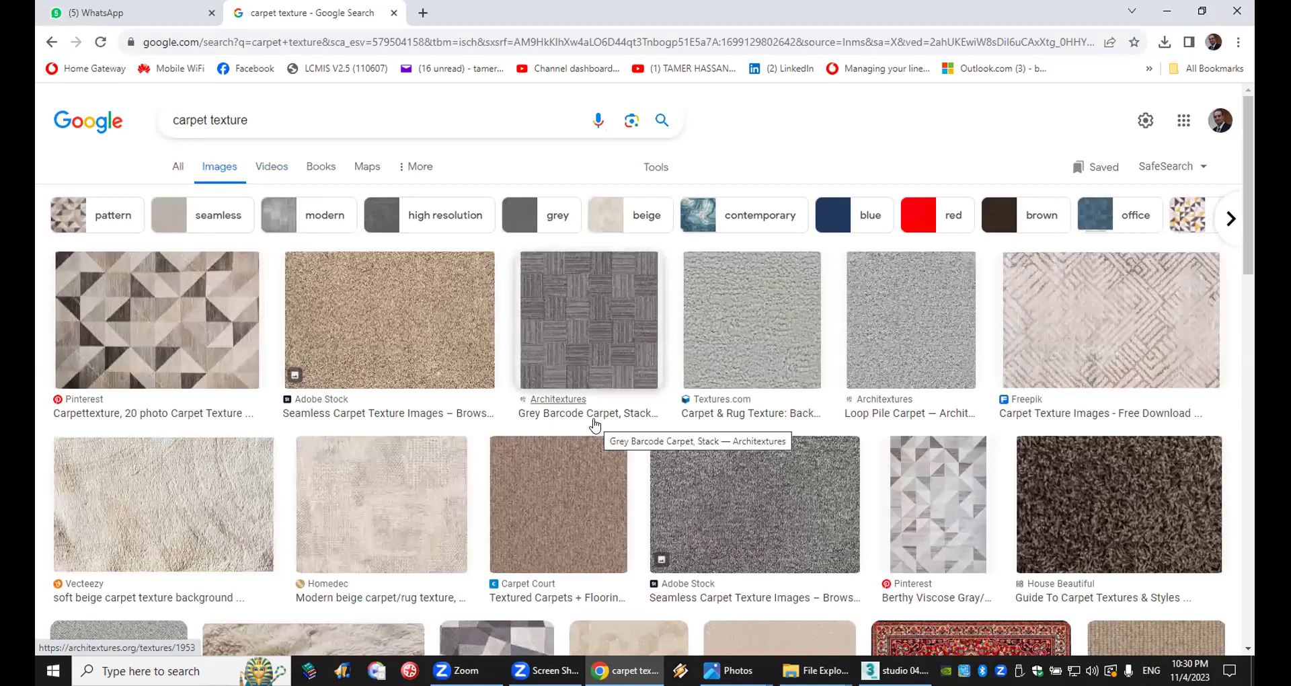
# Step: Browse the carpet images and preview the Pinterest rug texture with brown, grey and beige triangles
pyautogui.scroll(-3, 595, 424)
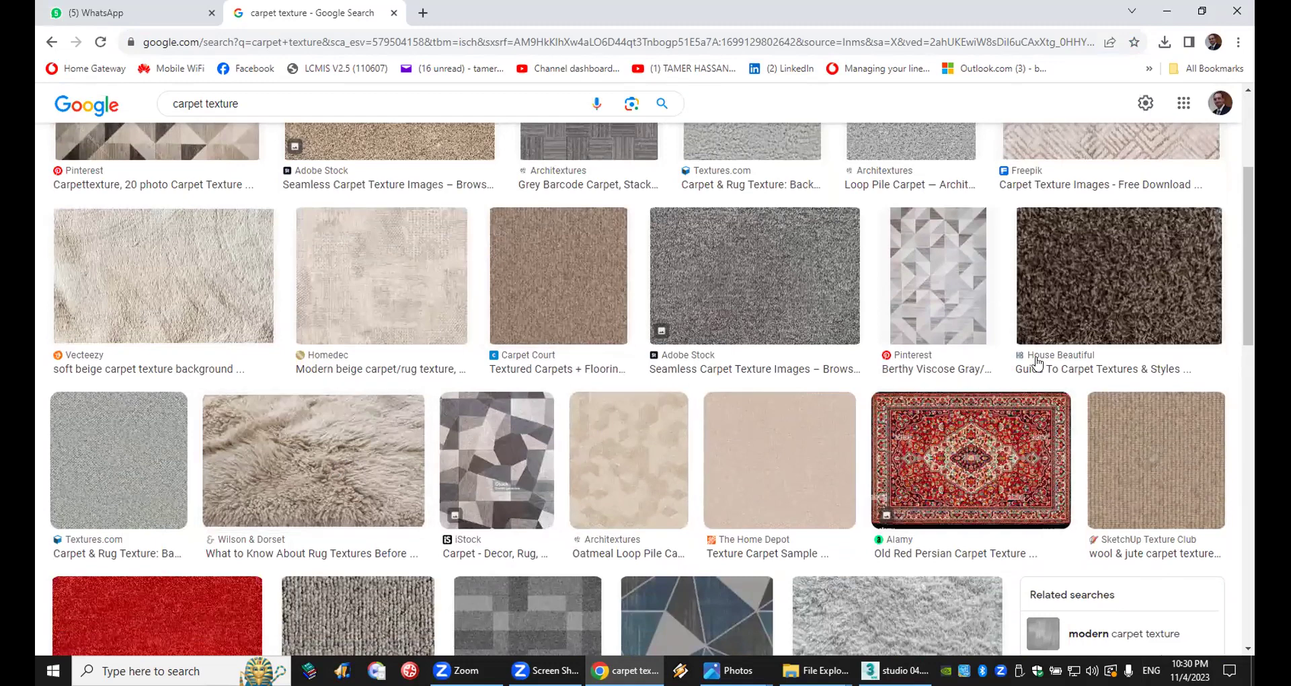
pyautogui.scroll(-1, 678, 431)
pyautogui.scroll(-6, 678, 430)
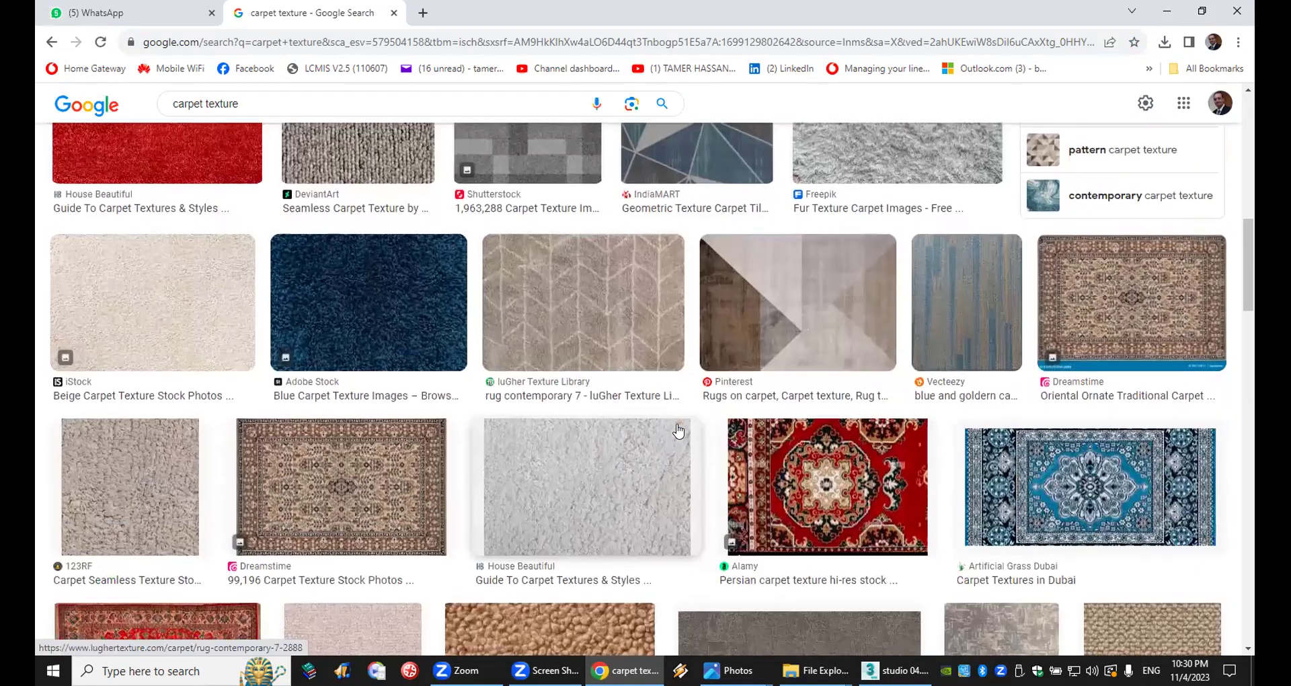
pyautogui.click(792, 315)
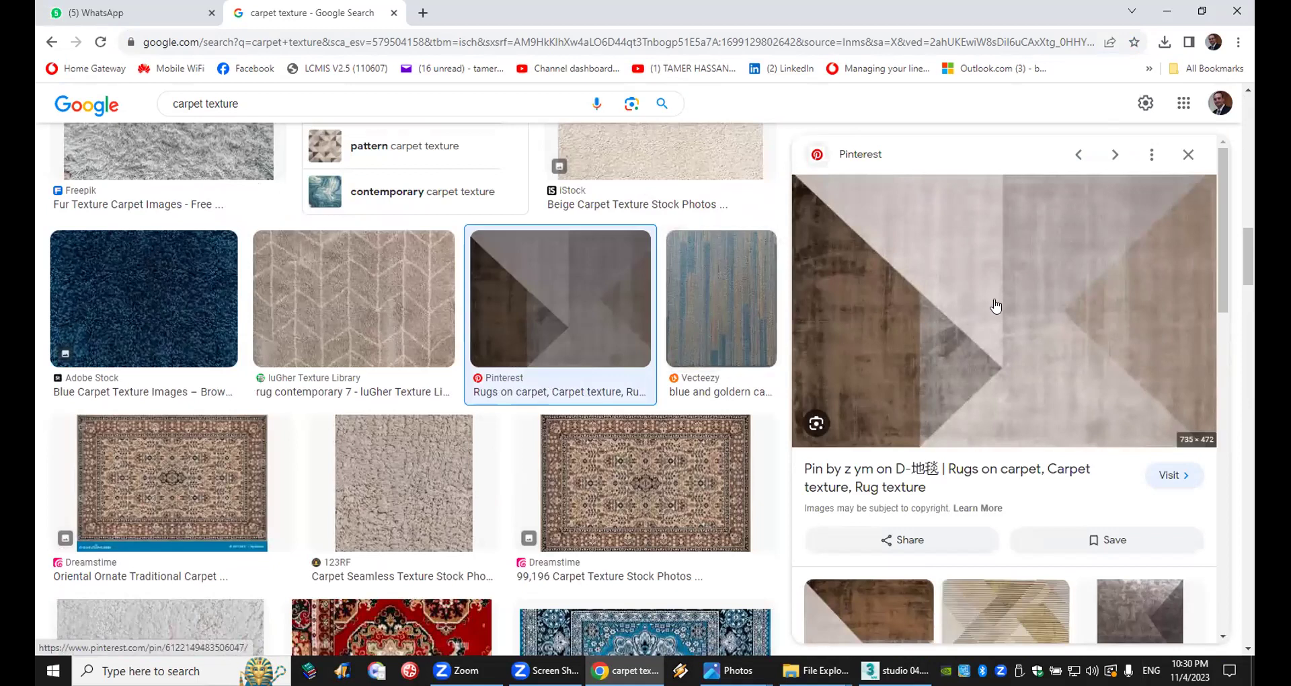
pyautogui.scroll(-3, 993, 304)
pyautogui.scroll(-5, 1055, 628)
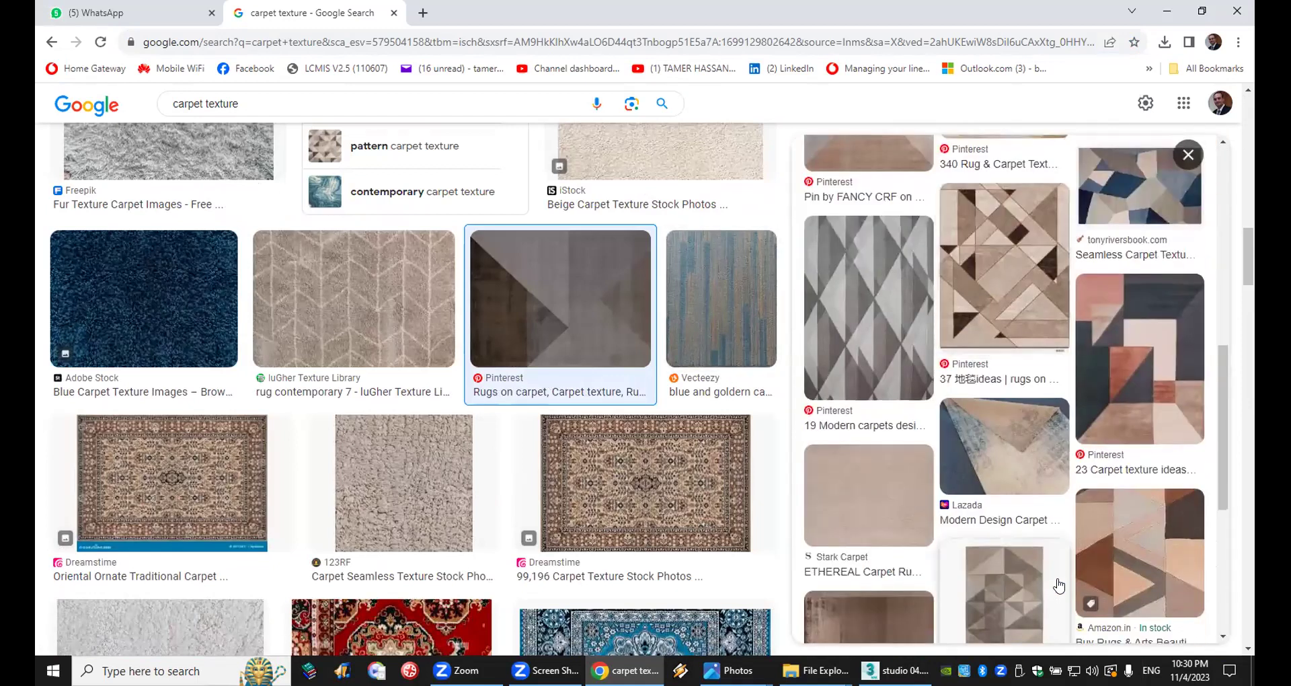
pyautogui.scroll(9, 1059, 582)
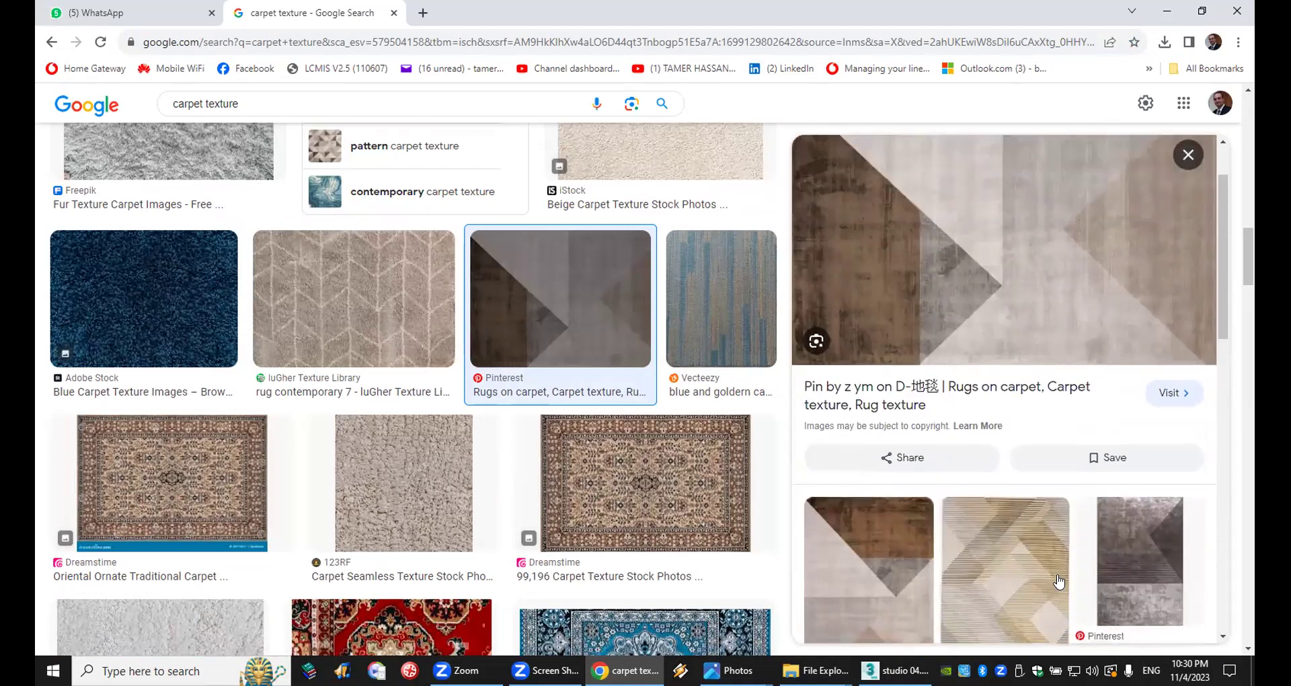
# Step: Save the previewed geometric rug image to the Desktop as a JPEG under its suggested file name
pyautogui.rightClick(995, 267)
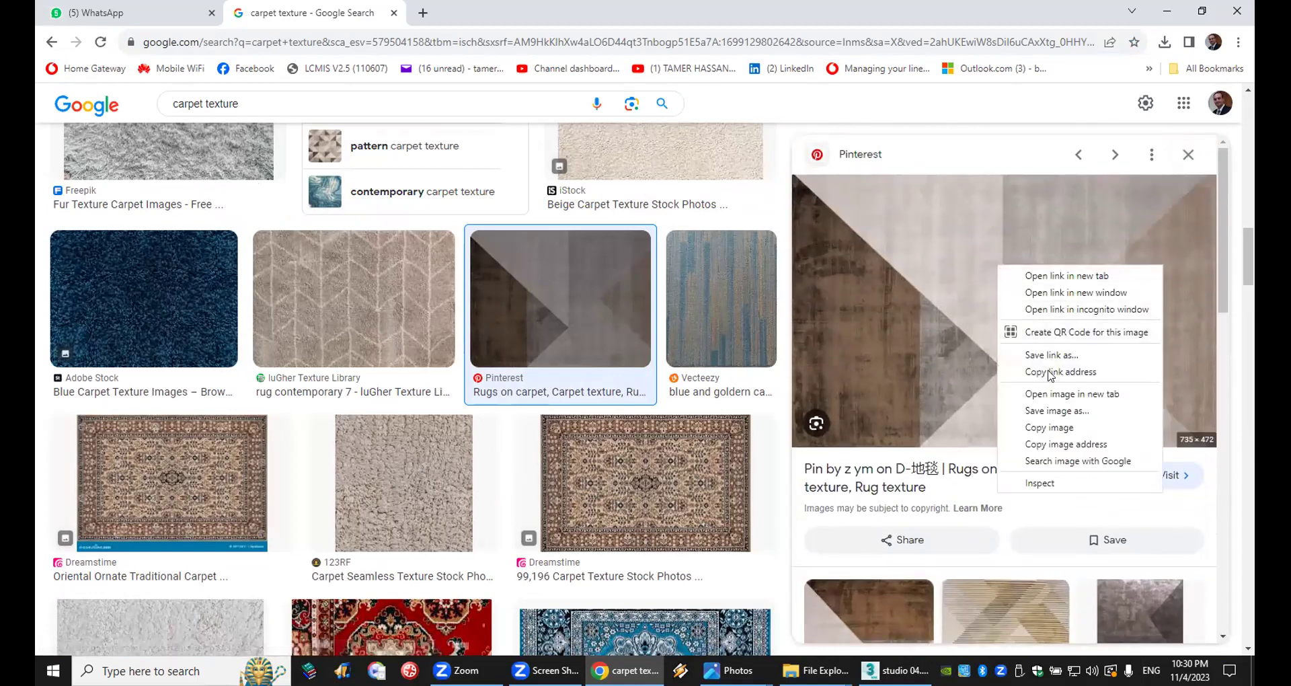
pyautogui.click(1054, 411)
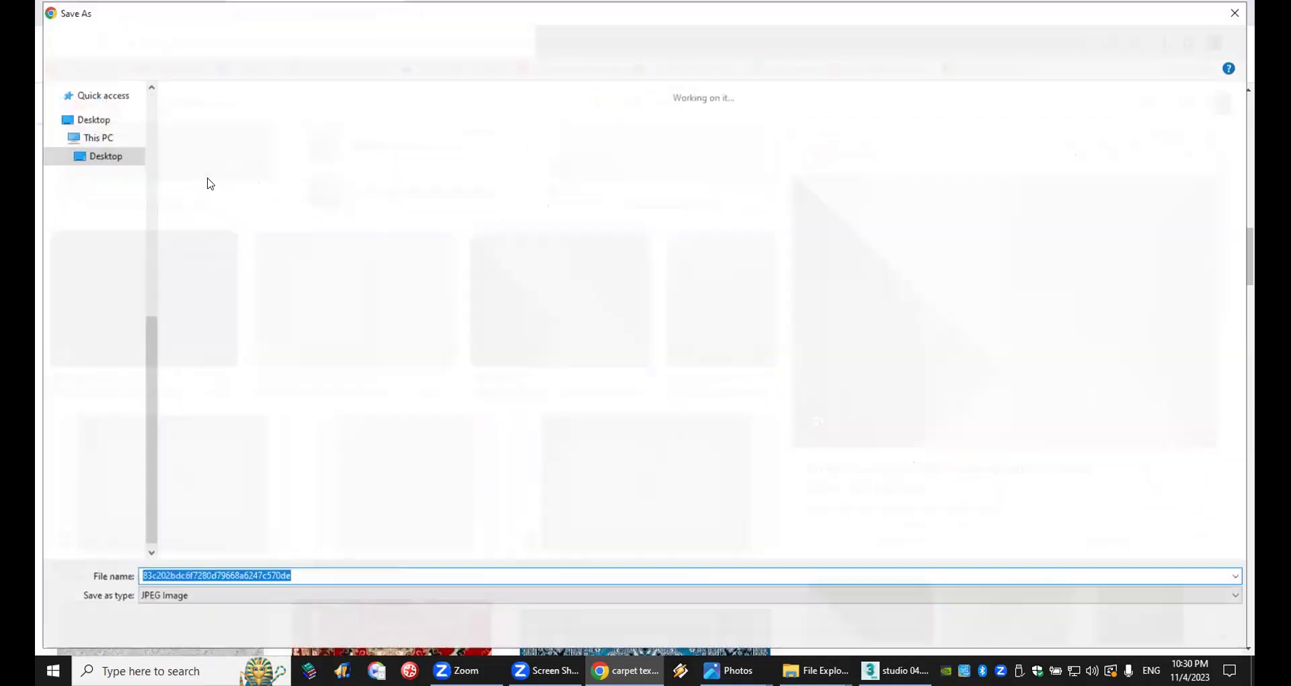
pyautogui.click(99, 125)
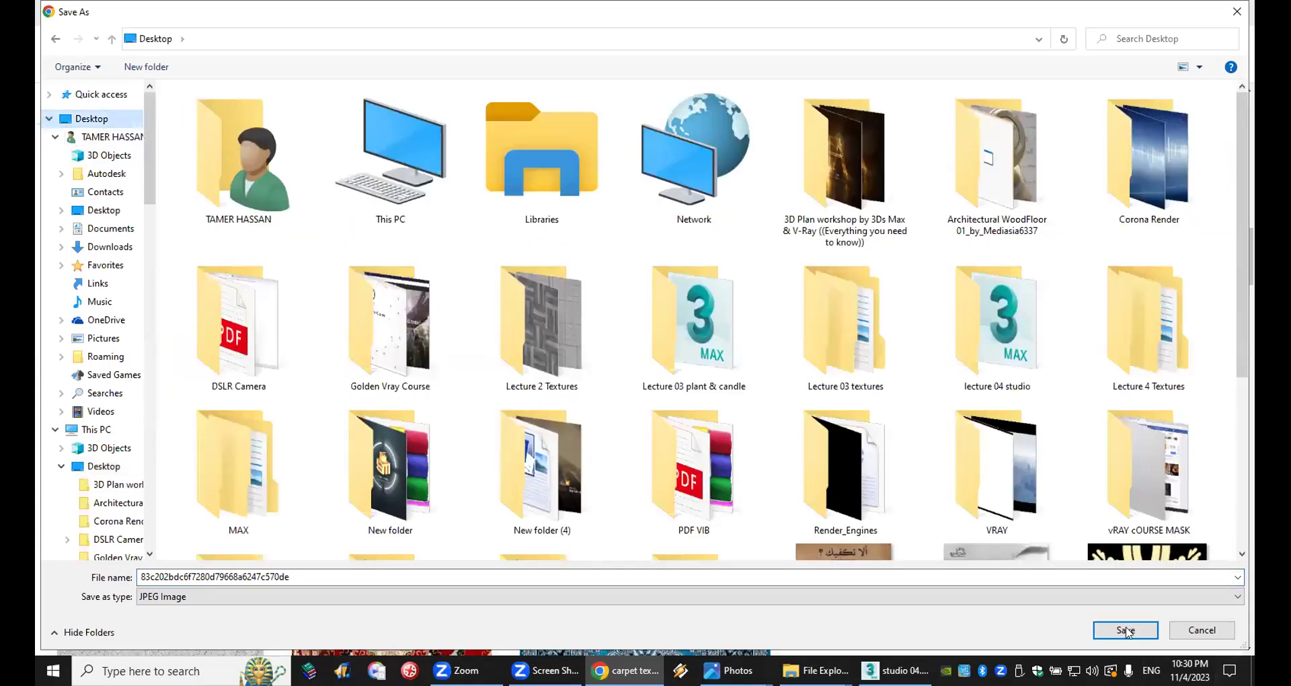
pyautogui.click(1124, 626)
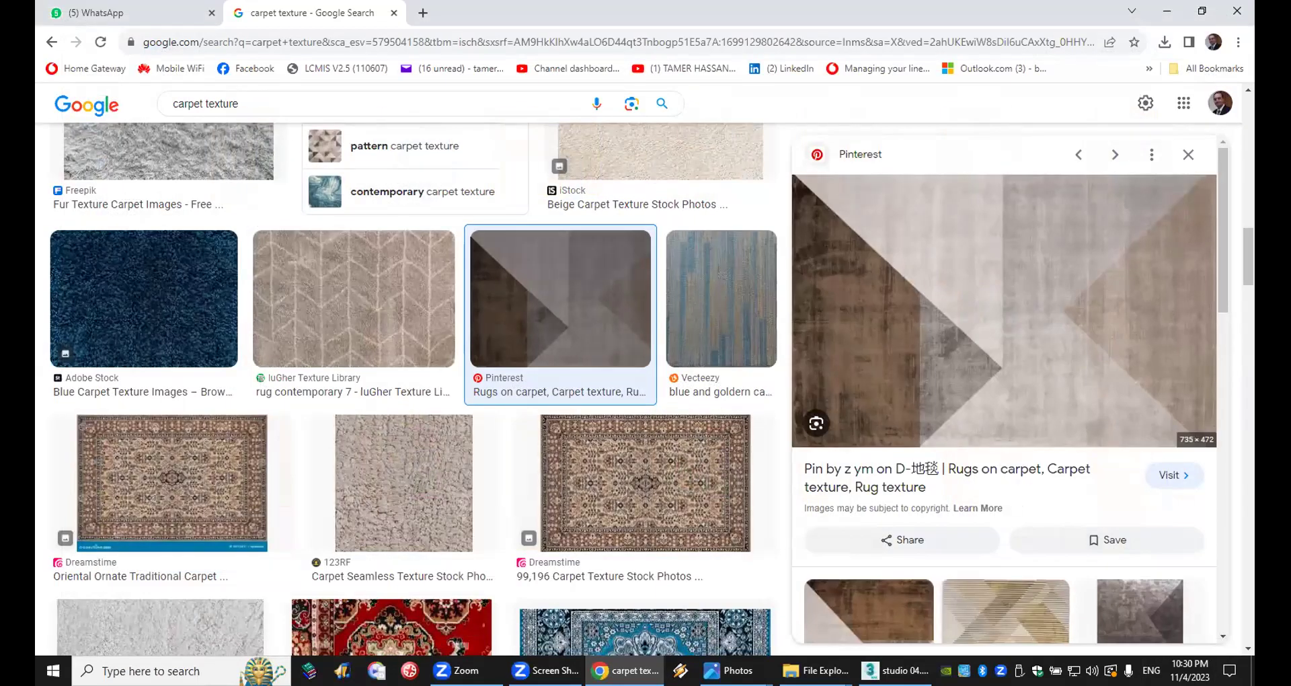
# Step: Switch back to 3ds Max, create a VRayFur object on the ChamferBox slab and clear the selection
pyautogui.hotkey('alt', 'Tab')
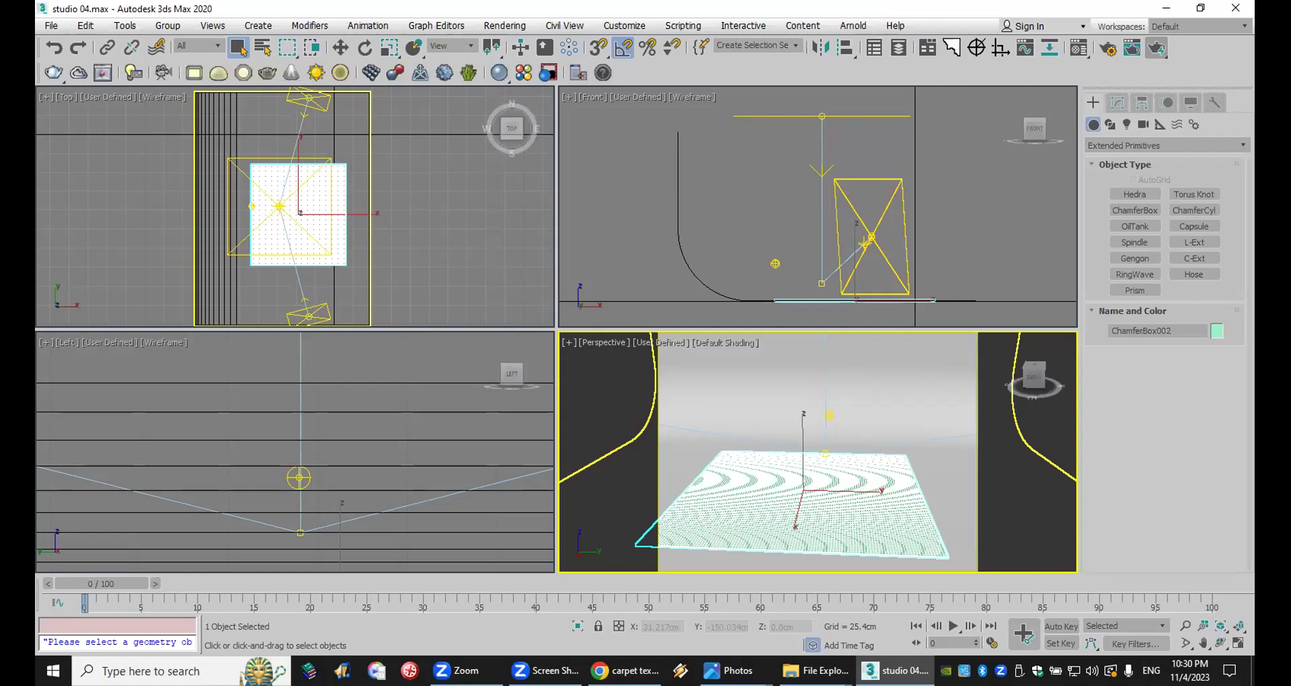
pyautogui.click(1113, 145)
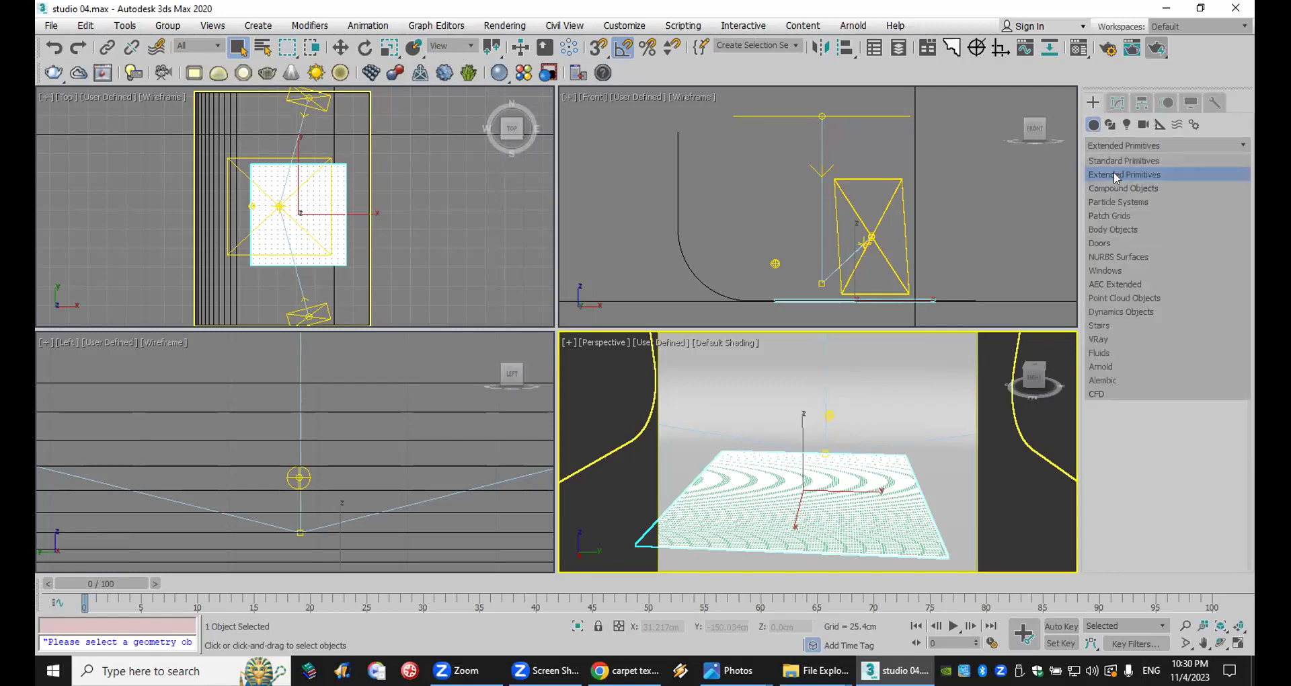
pyautogui.click(1137, 337)
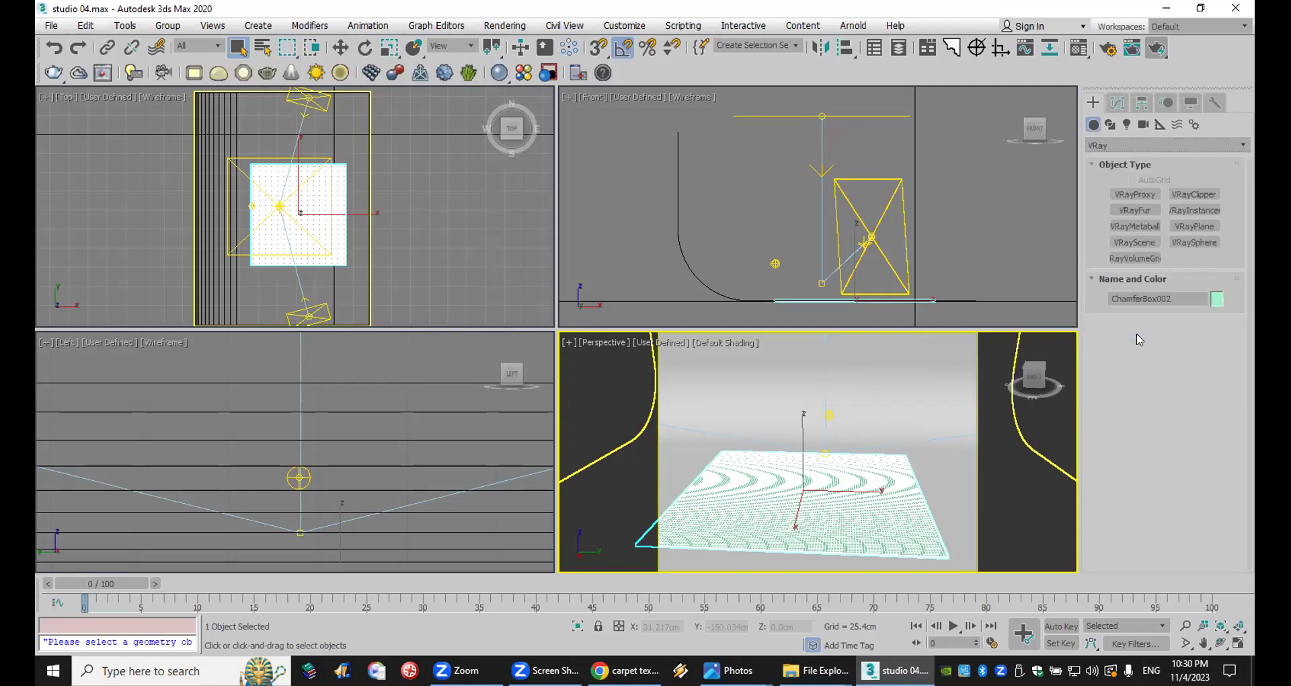
pyautogui.click(1137, 211)
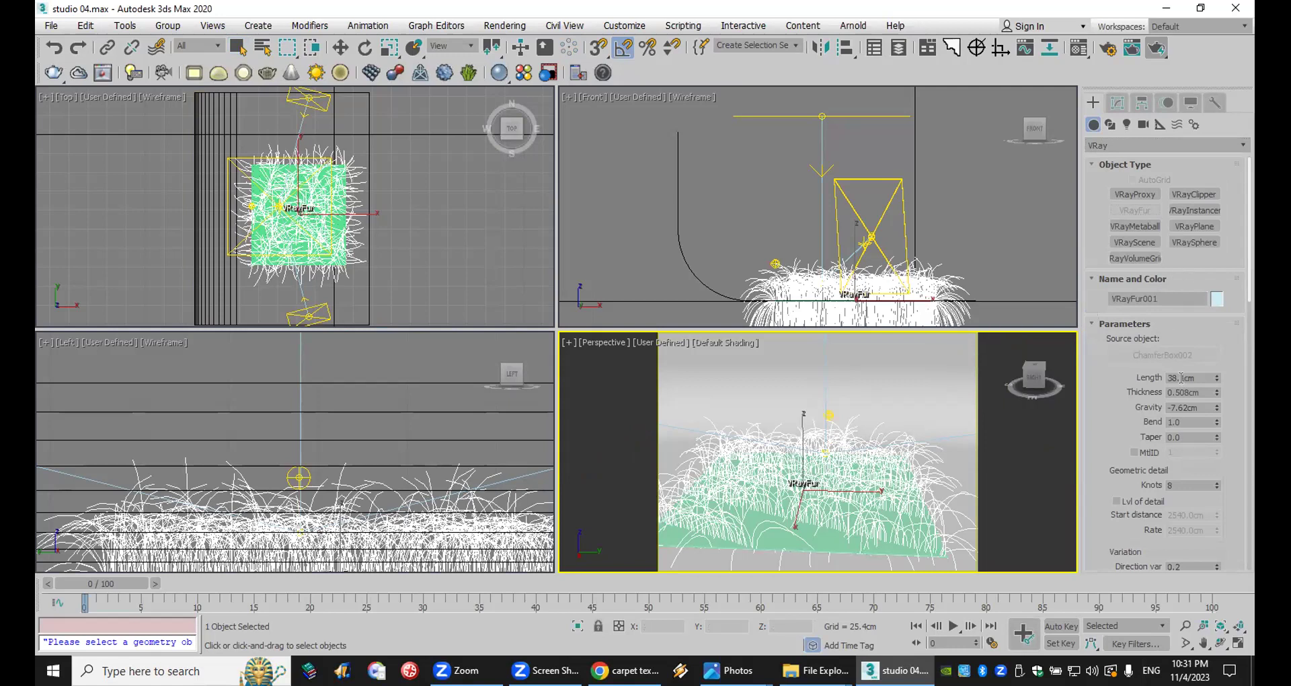
pyautogui.moveTo(1192, 377); pyautogui.dragTo(1158, 379)
pyautogui.rightClick(947, 244)
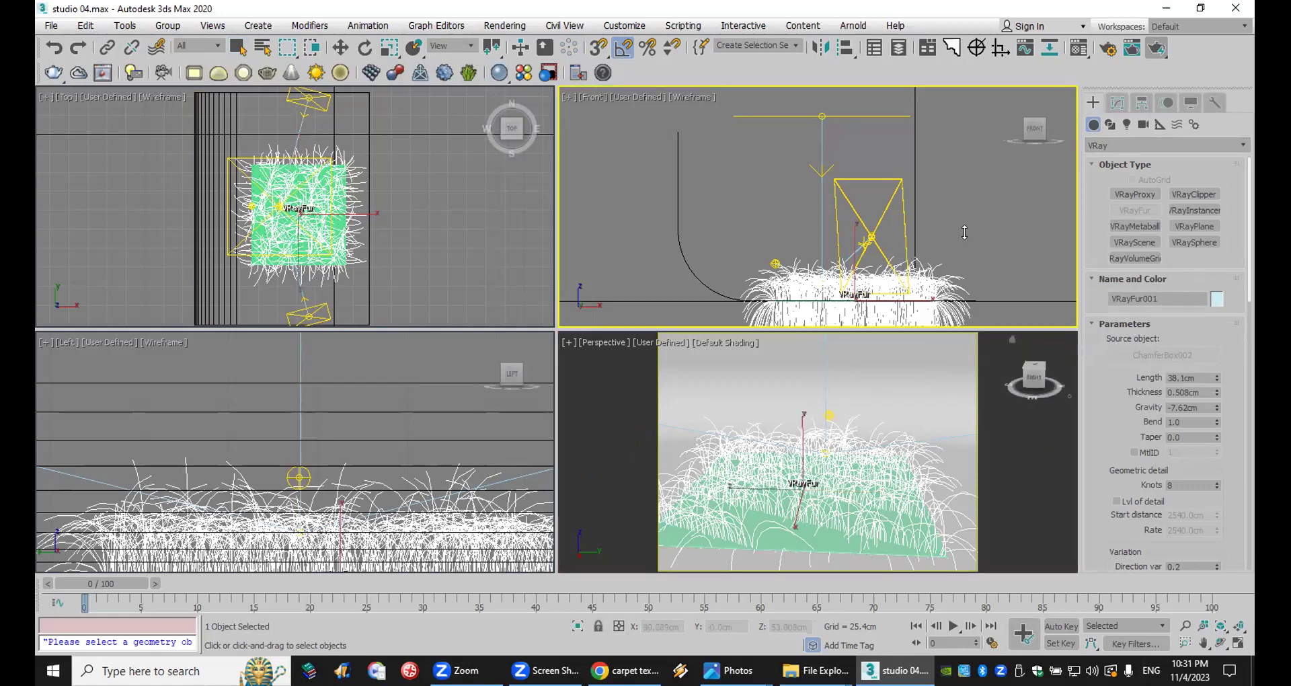
pyautogui.rightClick(1015, 210)
pyautogui.click(1009, 204)
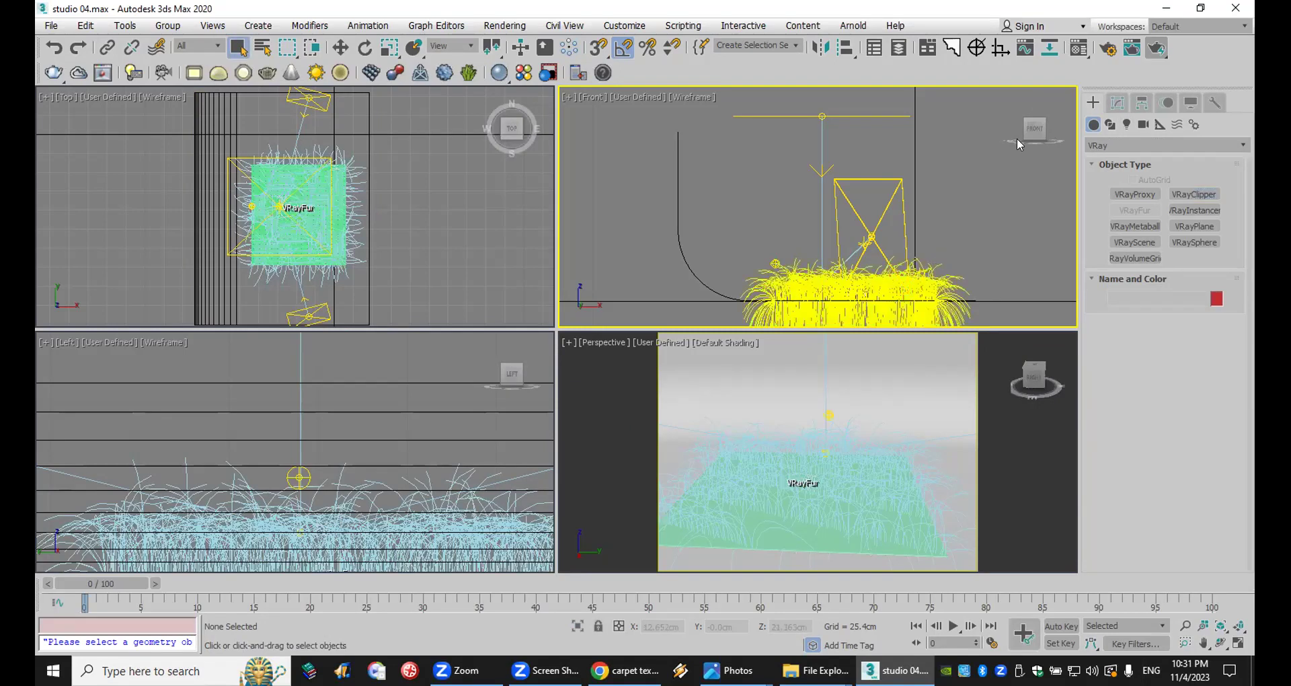
# Step: Load the saved geometric rug image from the Desktop as a Bitmap in the diffuse slot of the purple VRayMtl, Material #8
pyautogui.click(1078, 48)
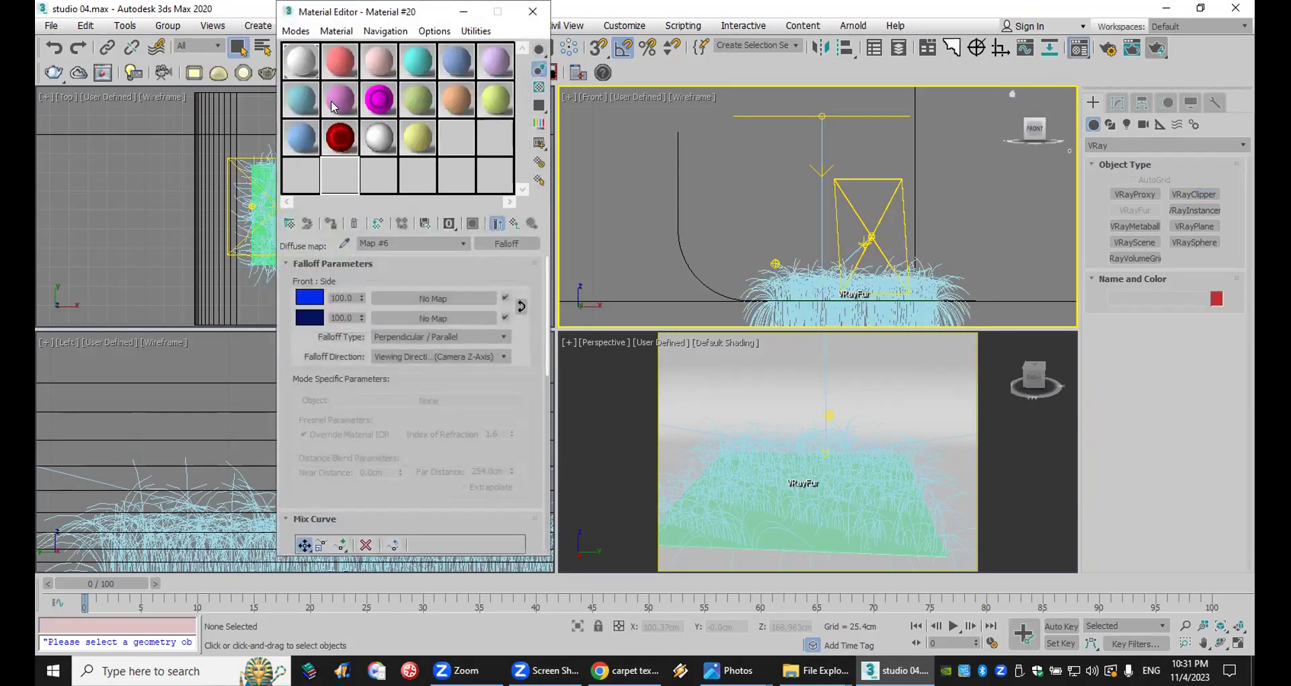
pyautogui.click(334, 101)
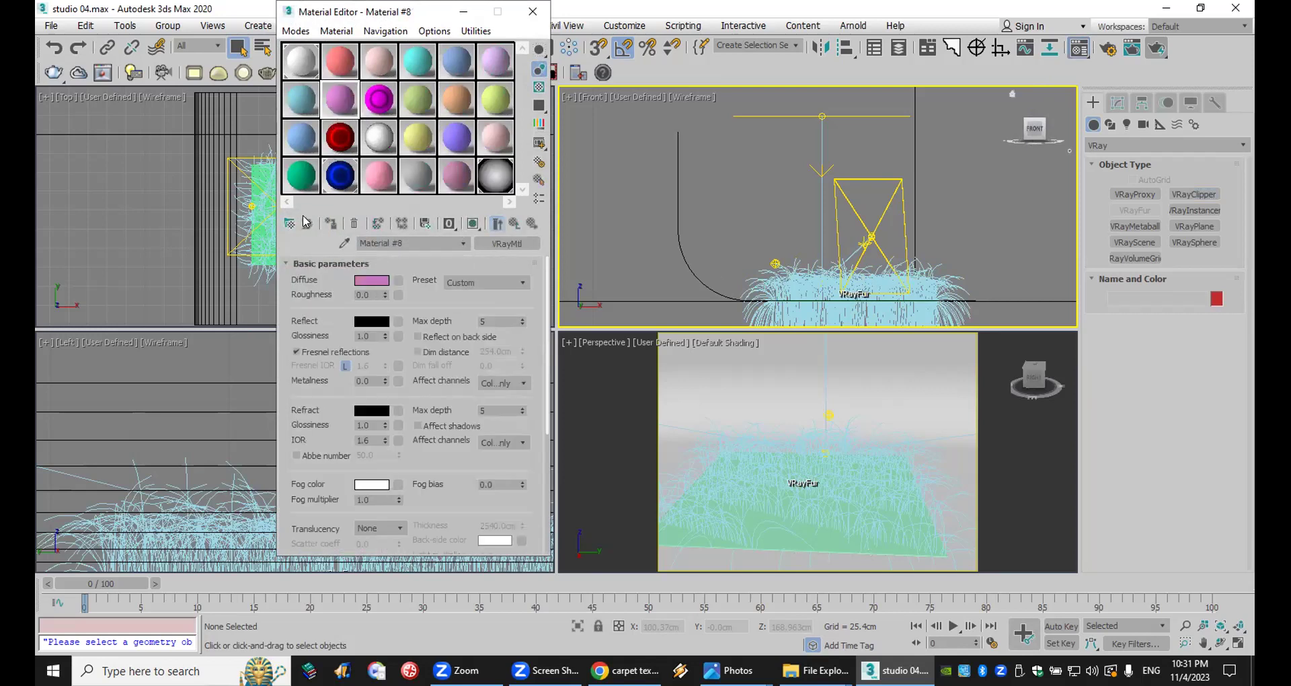
pyautogui.click(397, 281)
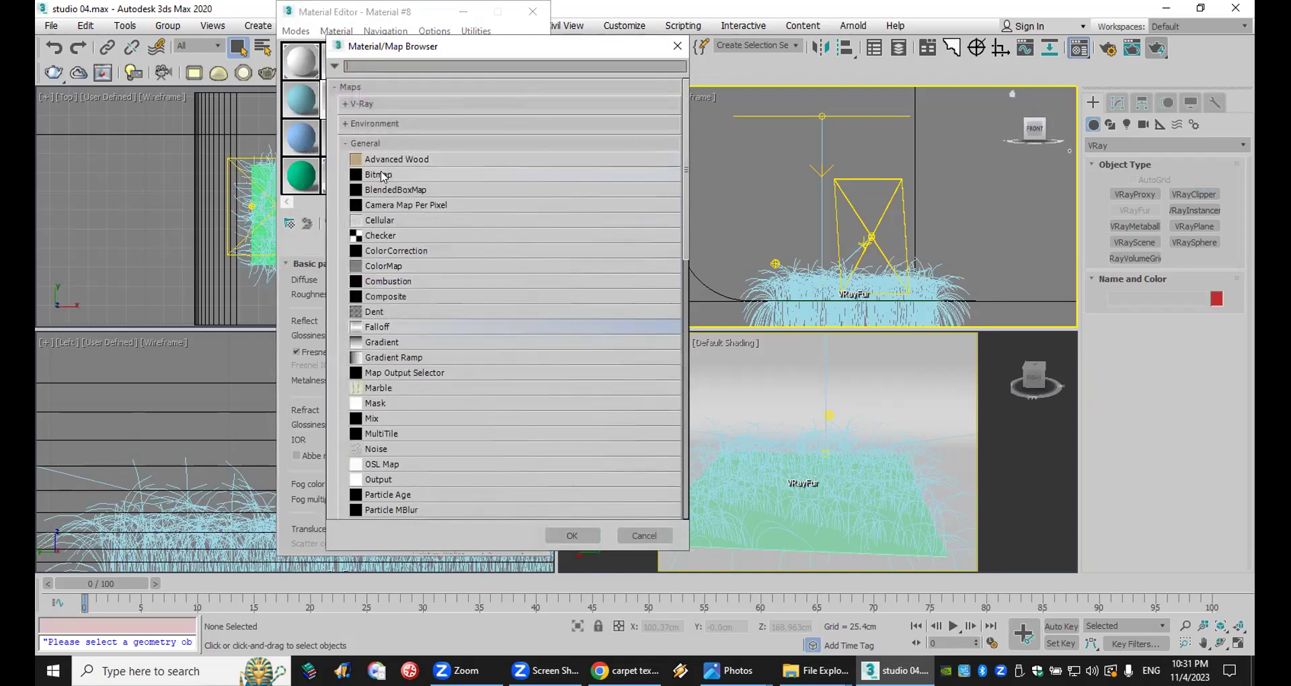
pyautogui.doubleClick(380, 175)
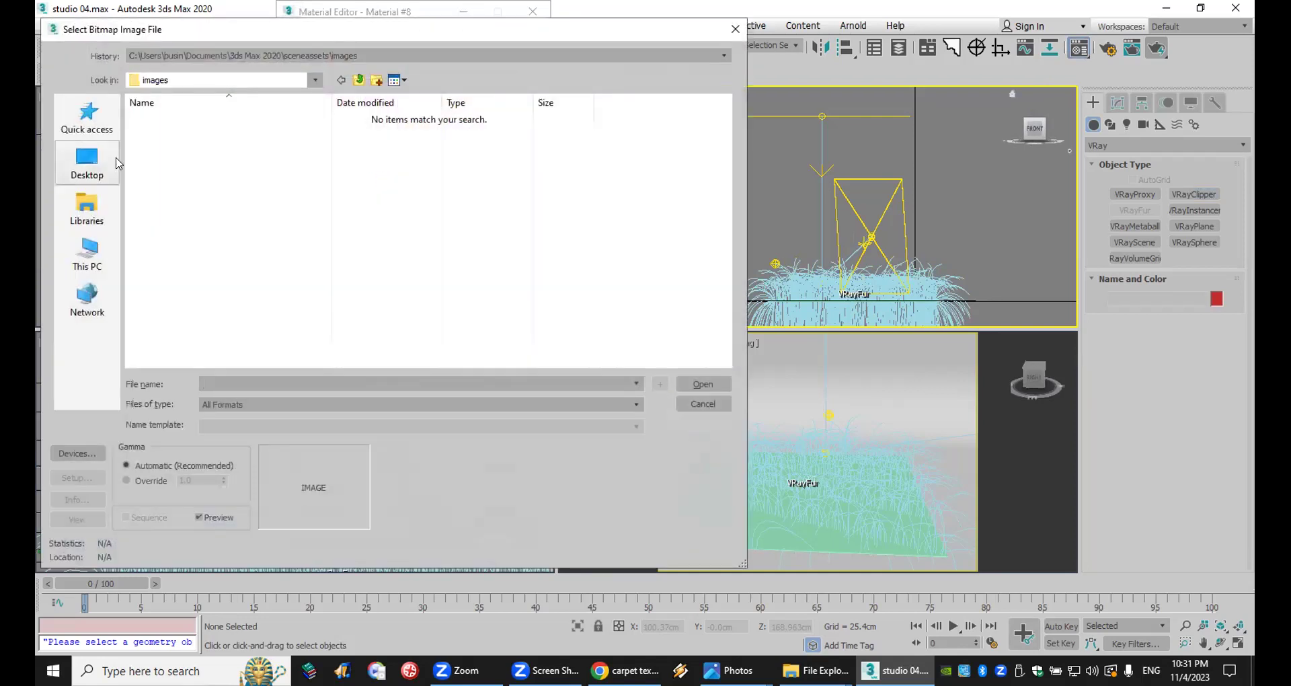
pyautogui.click(88, 161)
pyautogui.scroll(-5, 528, 325)
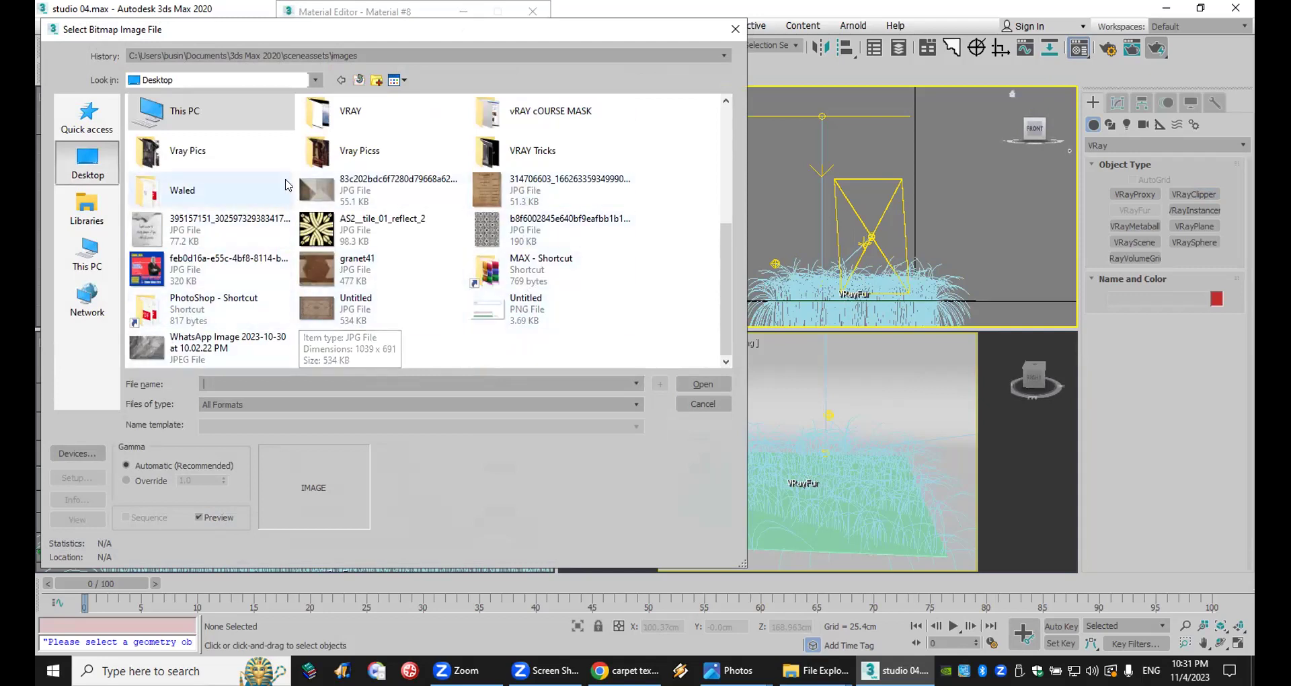
pyautogui.scroll(4, 420, 274)
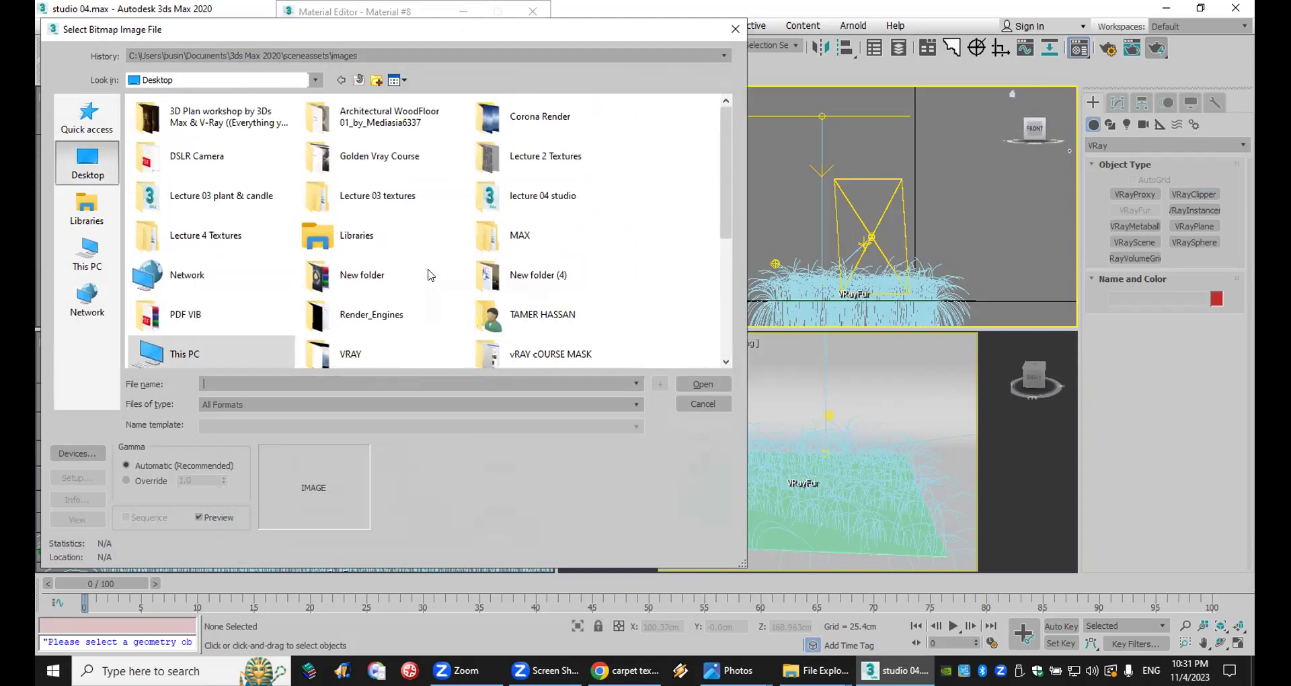
pyautogui.scroll(-5, 426, 283)
pyautogui.click(355, 313)
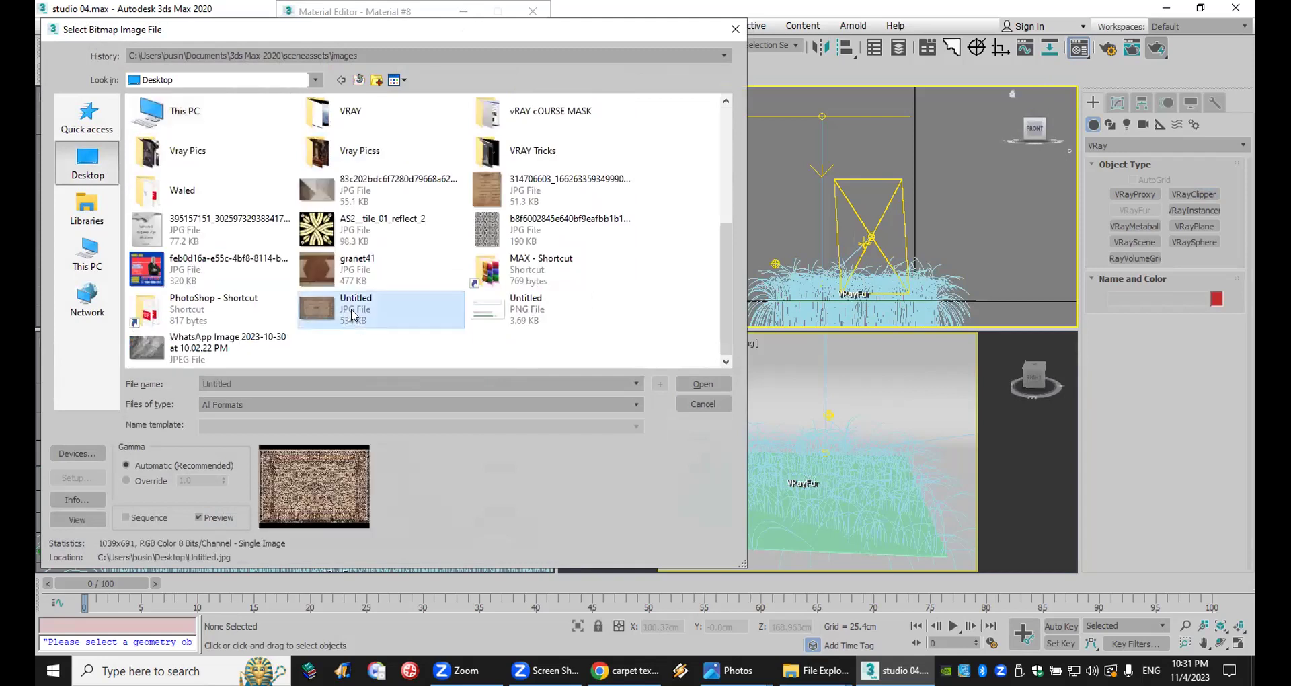
pyautogui.doubleClick(331, 193)
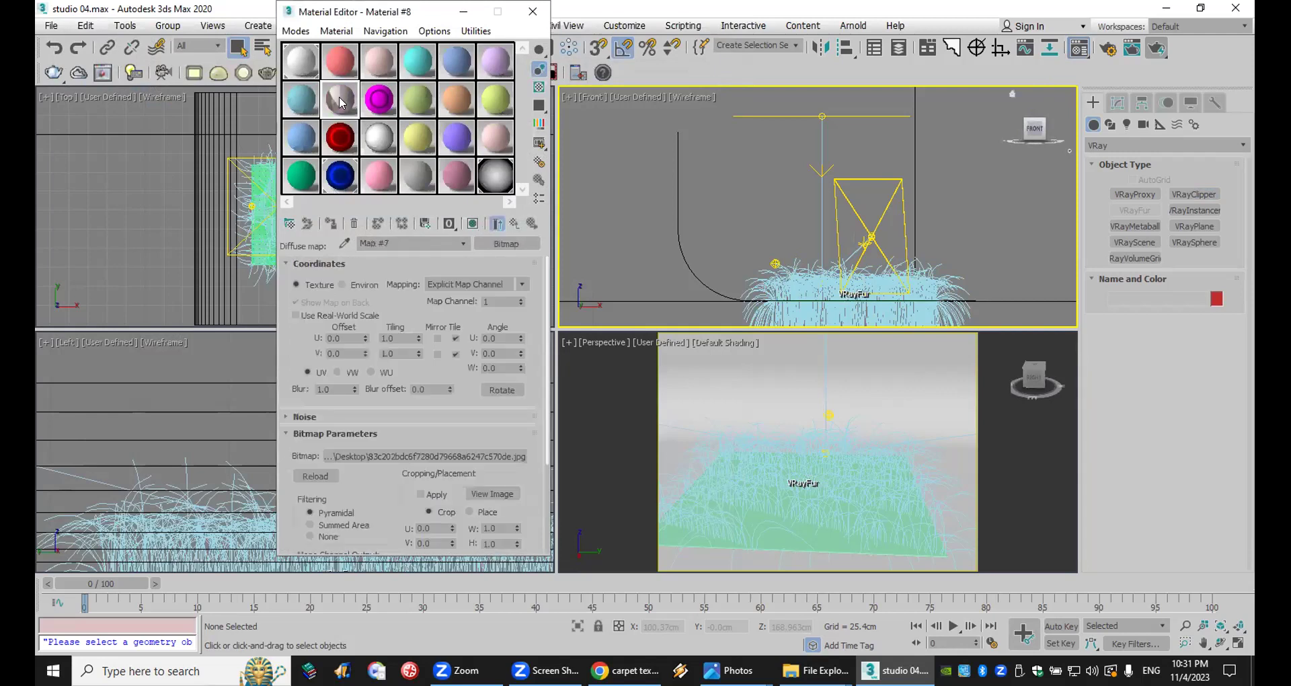
# Step: Assign the rug material to both the VRayFur and the ChamferBox slab, and show its texture shaded in the viewport
pyautogui.click(822, 489)
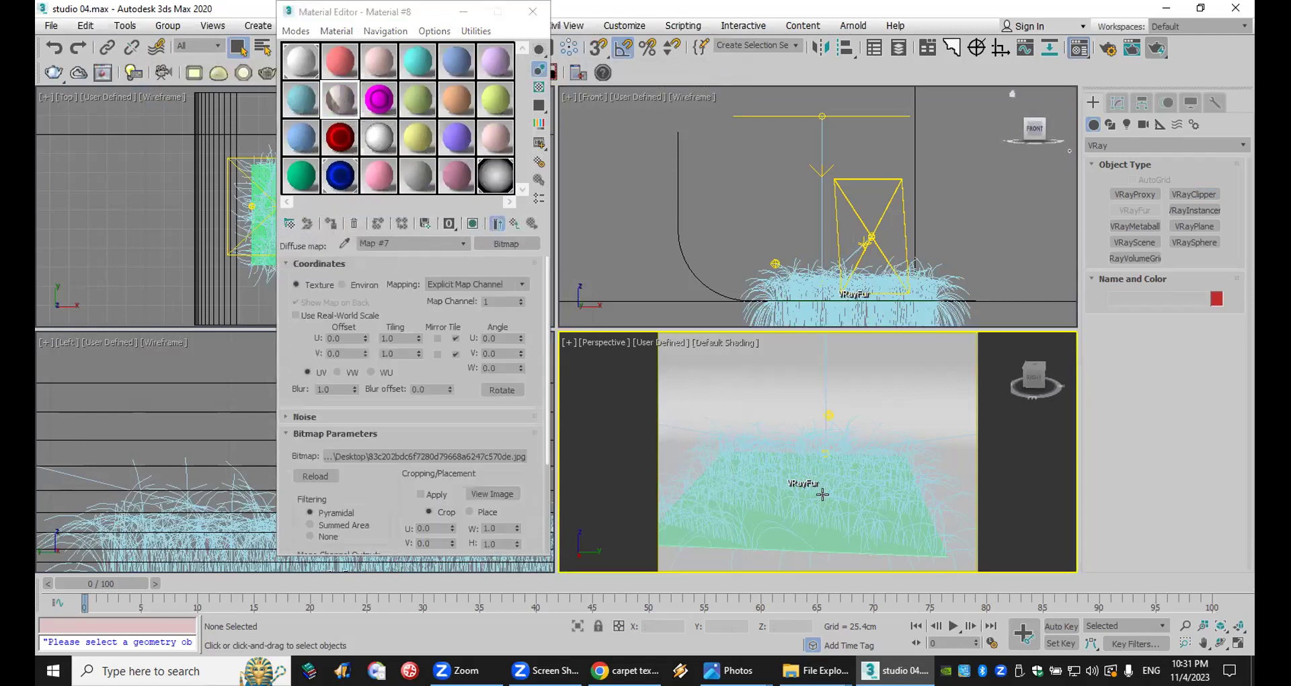
pyautogui.click(330, 227)
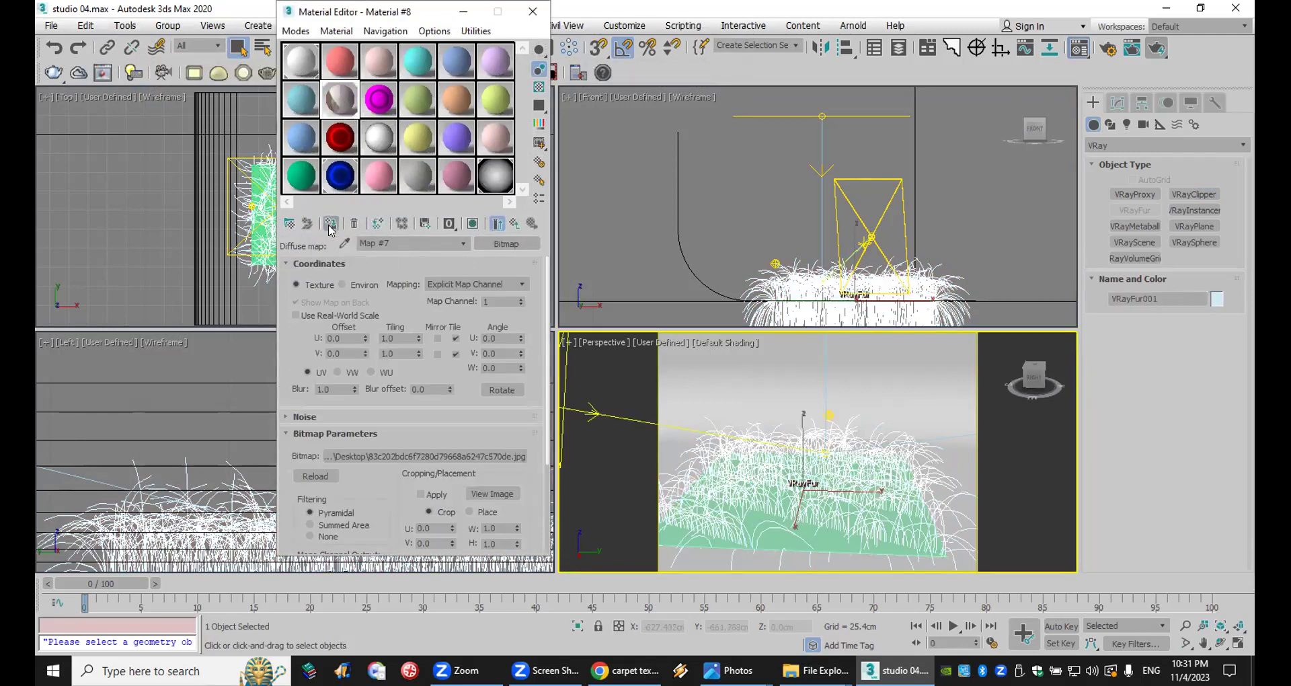
pyautogui.click(473, 223)
pyautogui.click(822, 545)
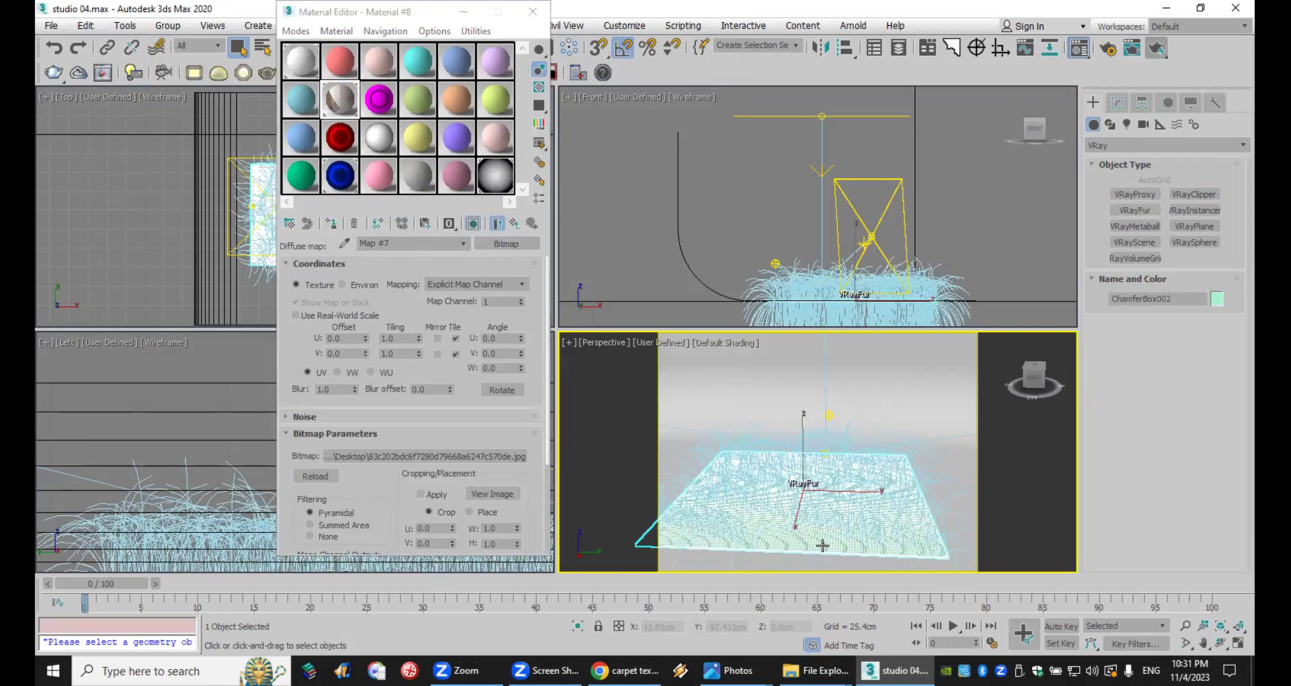
pyautogui.click(330, 223)
pyautogui.click(472, 223)
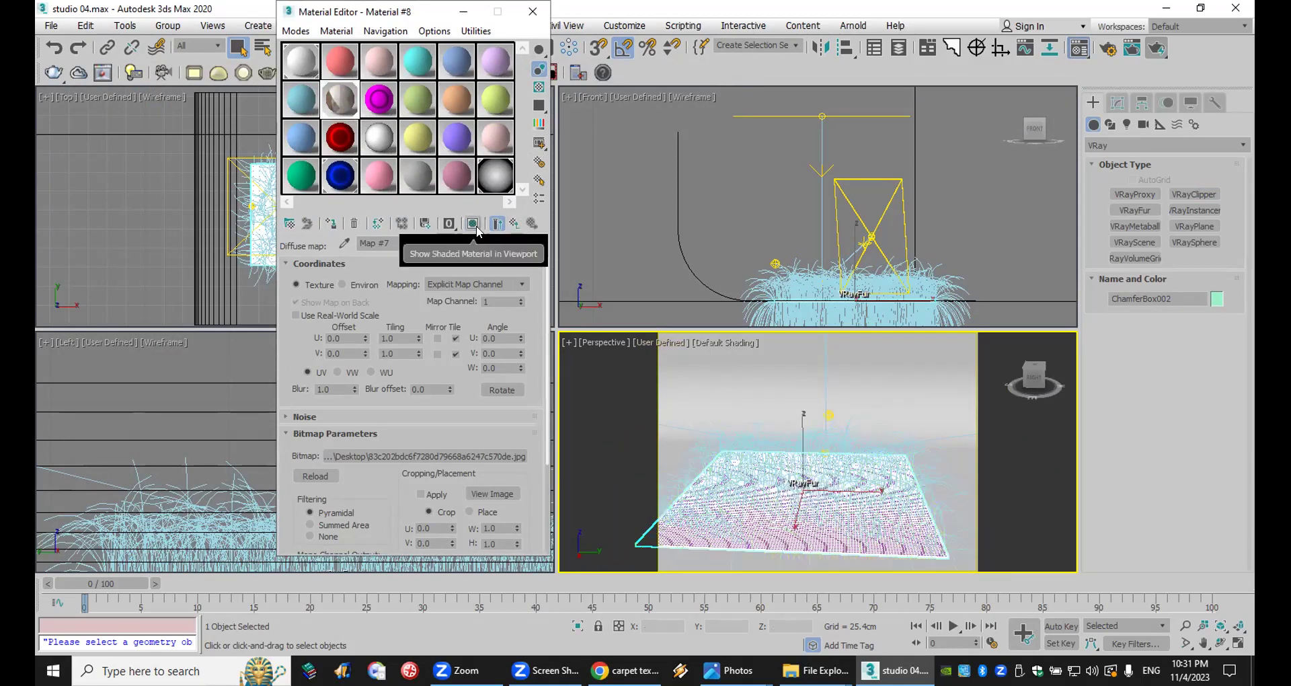
# Step: Test-render the Perspective view of the rug-textured fur, and cancel the render partway
pyautogui.click(1156, 48)
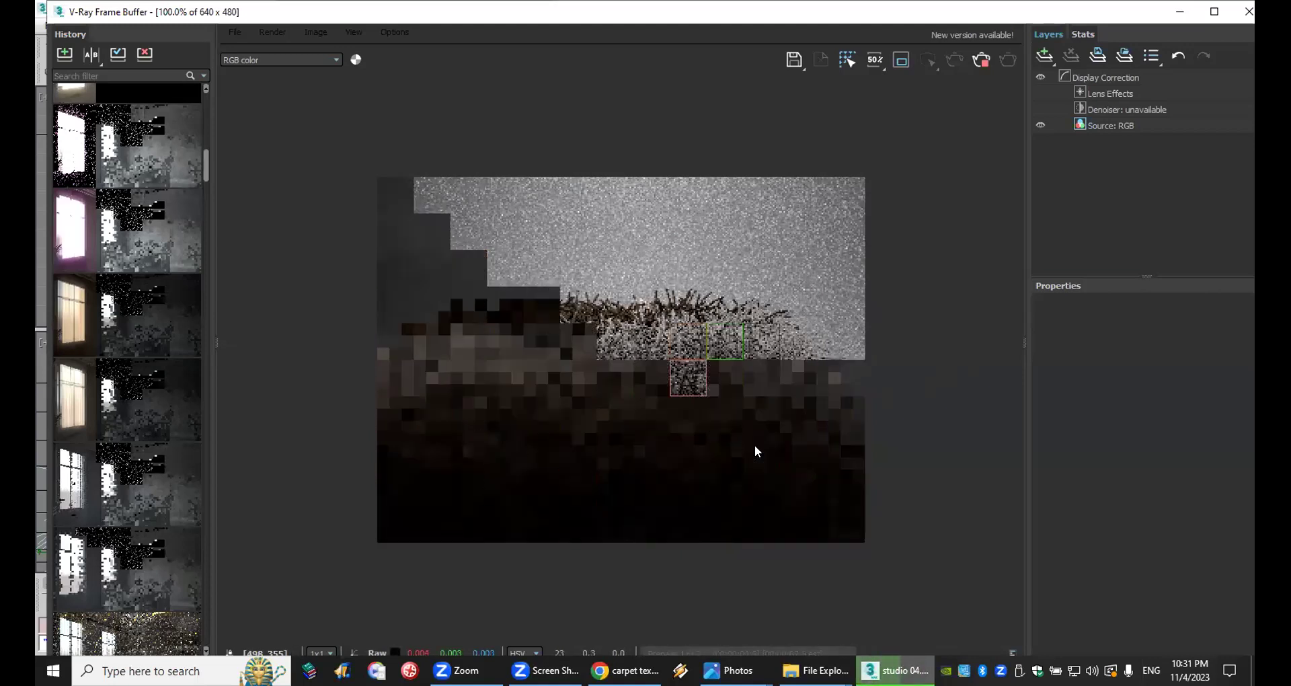
pyautogui.click(1250, 10)
pyautogui.click(1189, 53)
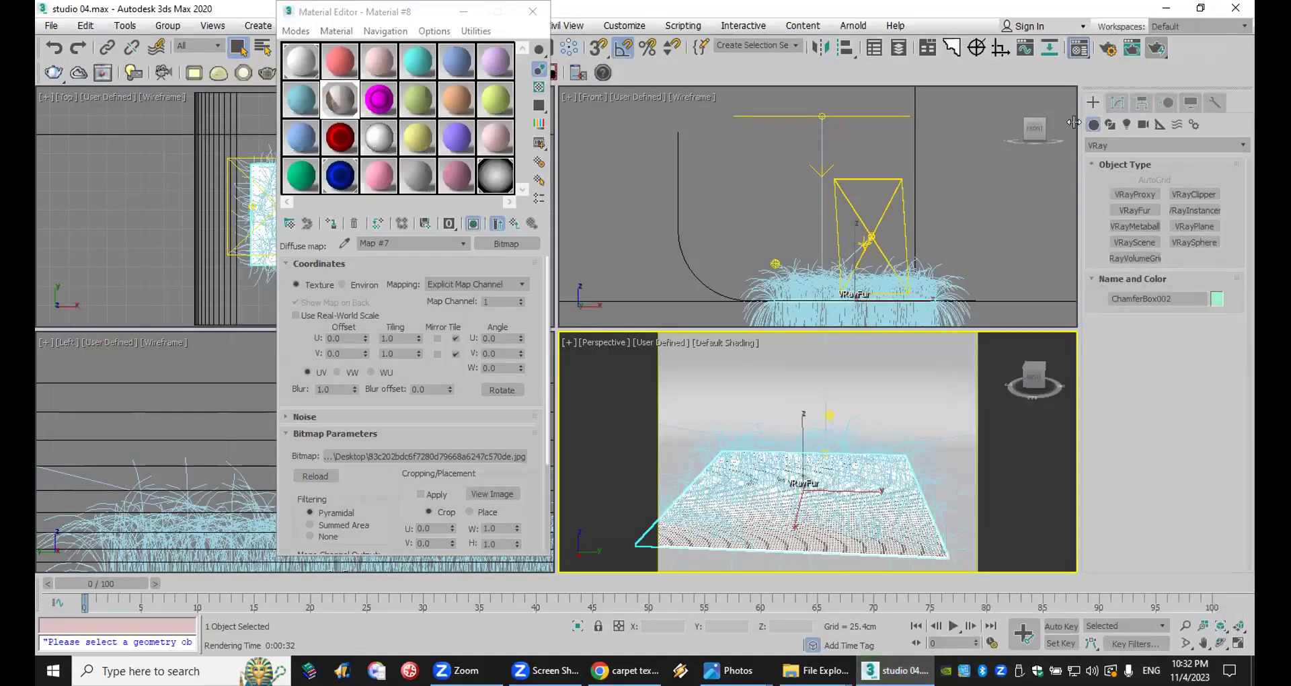
# Step: Set the VRayFur length to 2 cm and thickness to 0.2 cm, and inspect the shortened strands up close in the Front view
pyautogui.click(1117, 102)
pyautogui.click(837, 455)
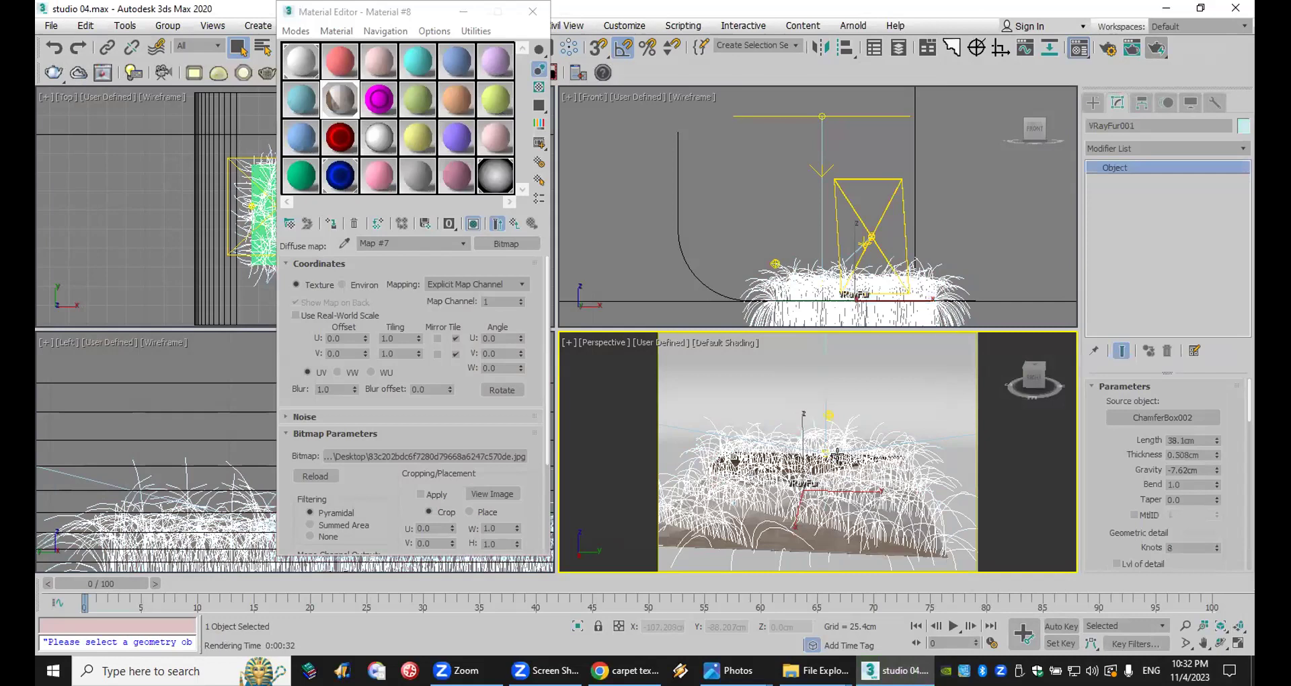
pyautogui.doubleClick(1197, 440)
pyautogui.write('2')
pyautogui.press('Return')
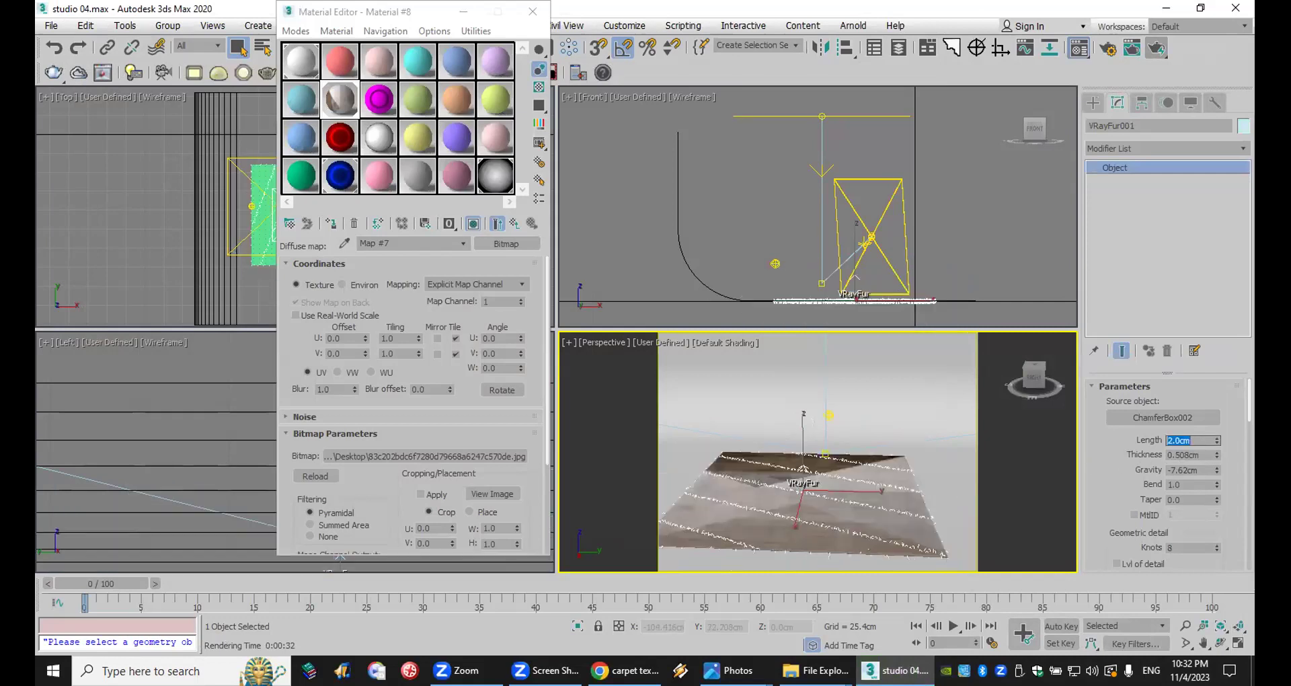
pyautogui.doubleClick(1202, 455)
pyautogui.write('.')
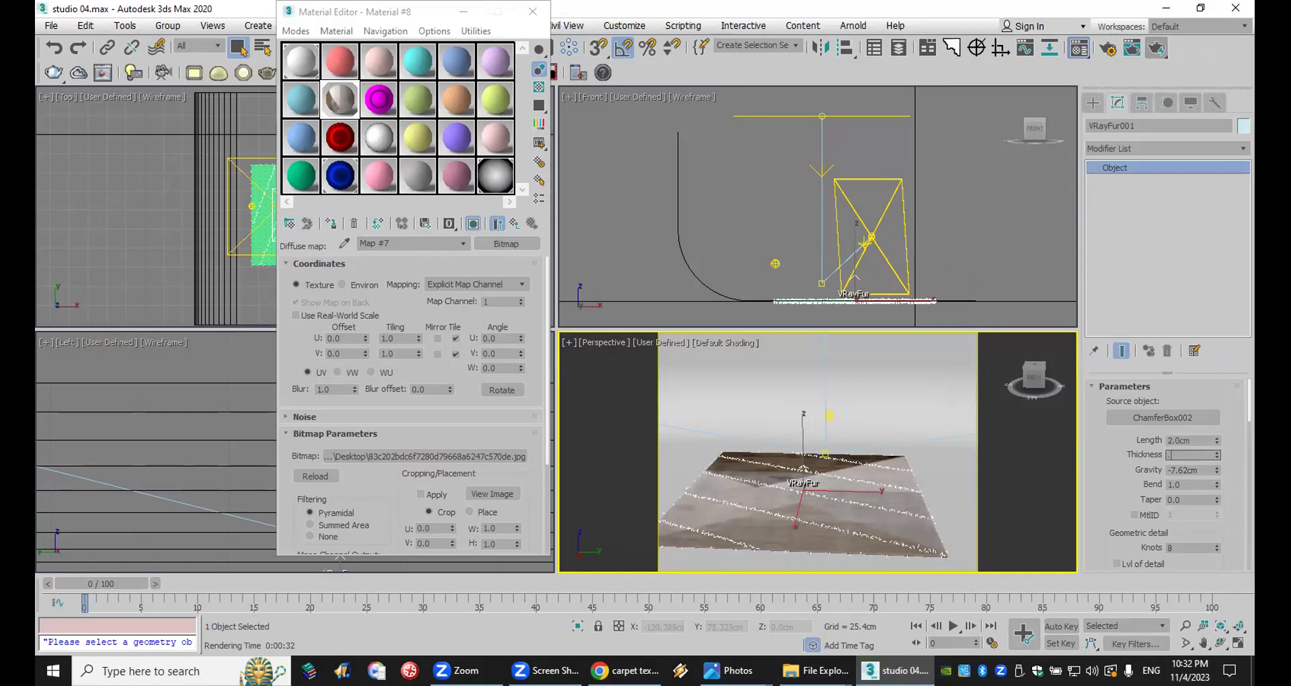
pyautogui.write('2')
pyautogui.press('Return')
pyautogui.scroll(5, 882, 302)
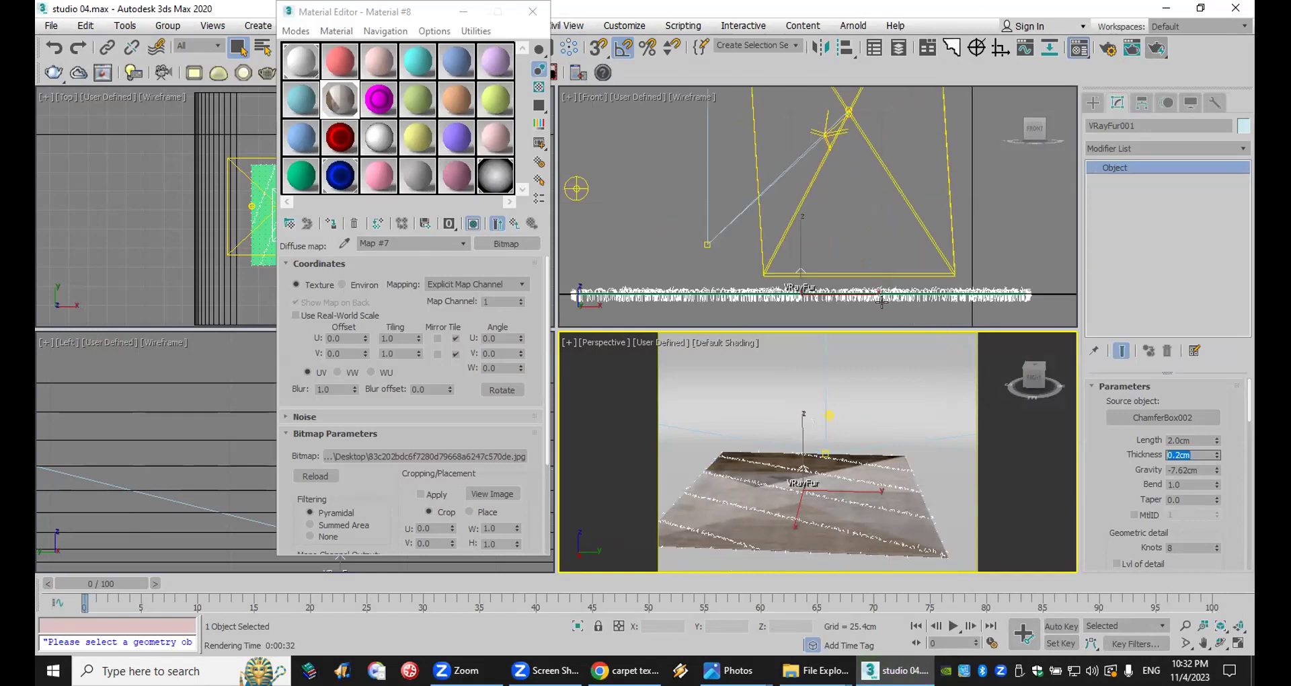
pyautogui.scroll(3, 780, 303)
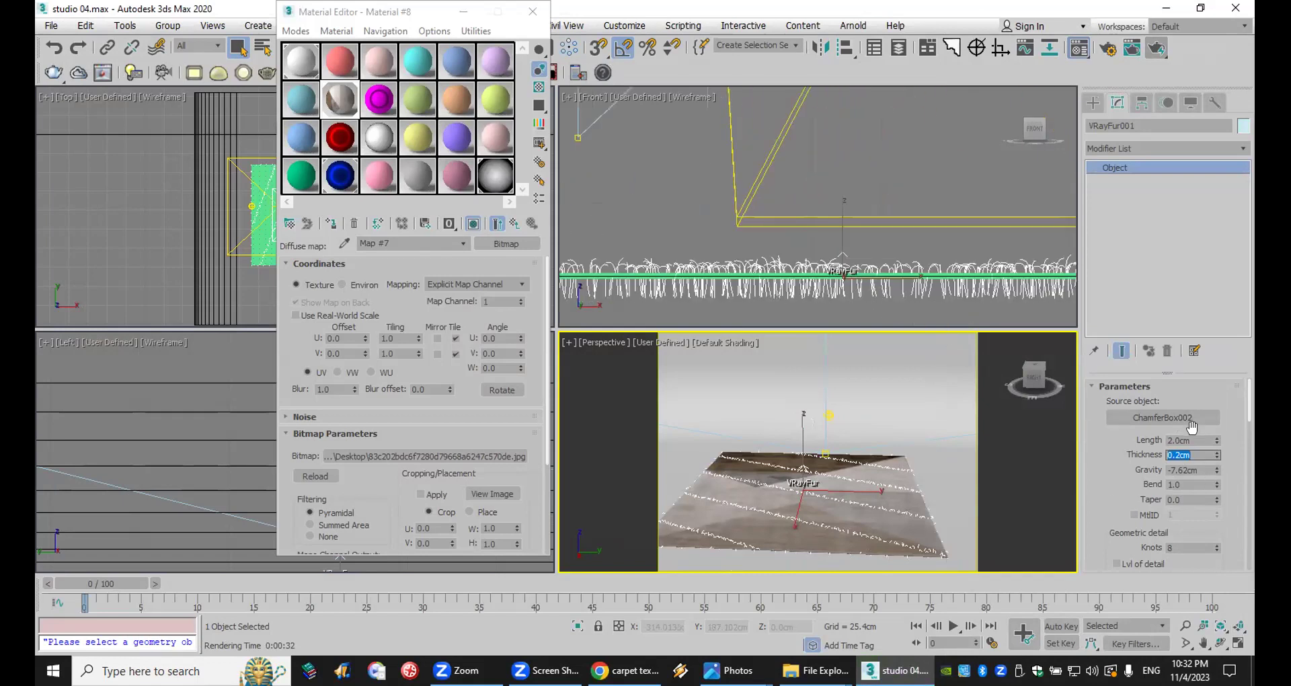
# Step: Render the Perspective view of the short-pile carpet, examine its fibres enlarged, and cancel the remaining render
pyautogui.rightClick(1029, 431)
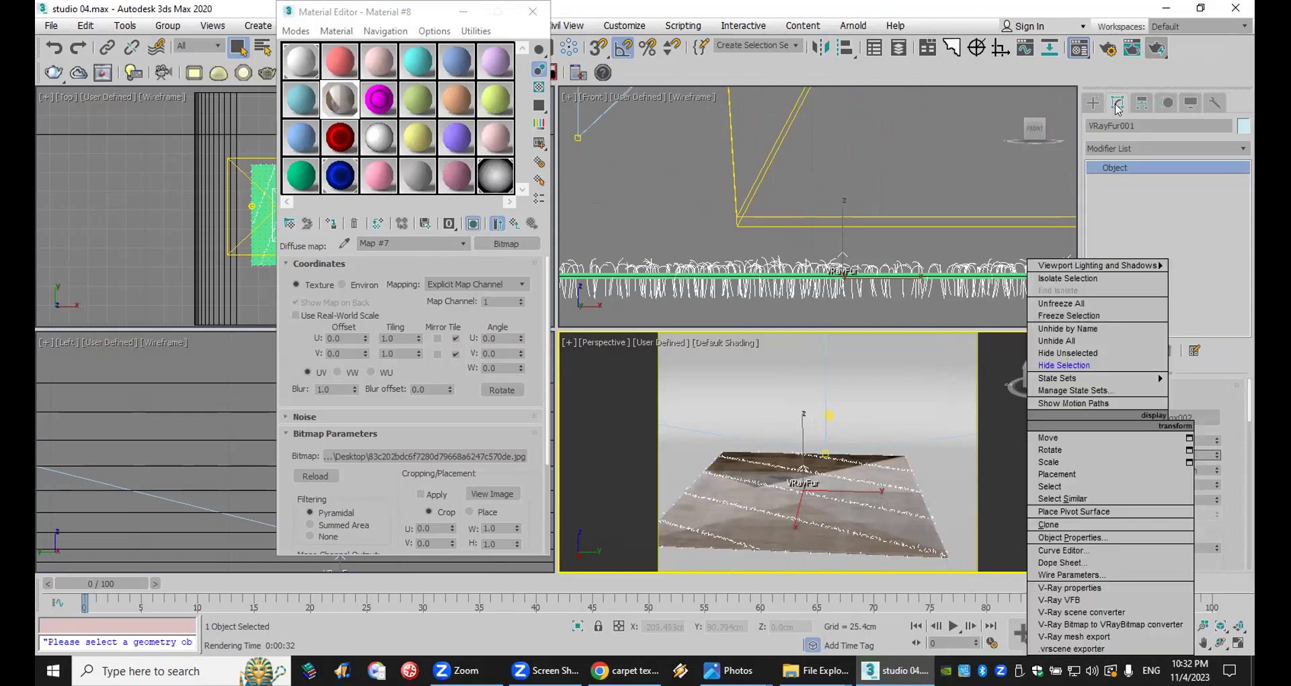
pyautogui.click(1156, 48)
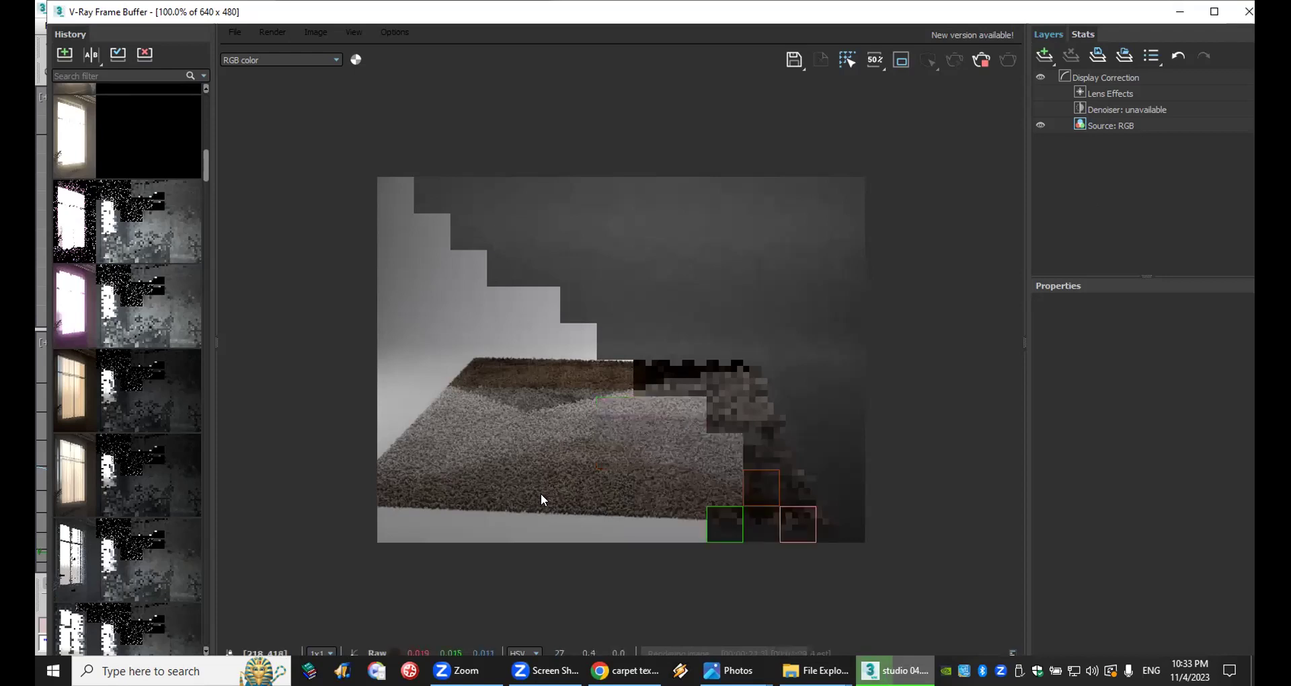
pyautogui.scroll(1, 541, 496)
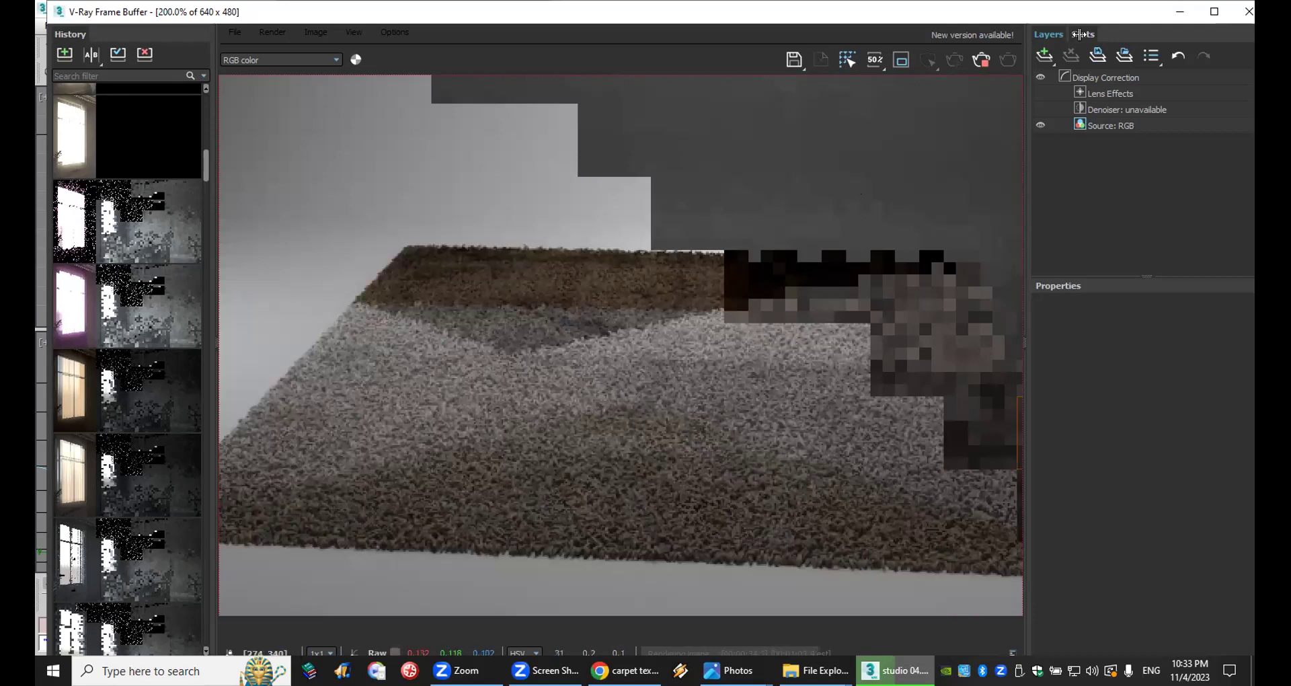
pyautogui.click(1244, 13)
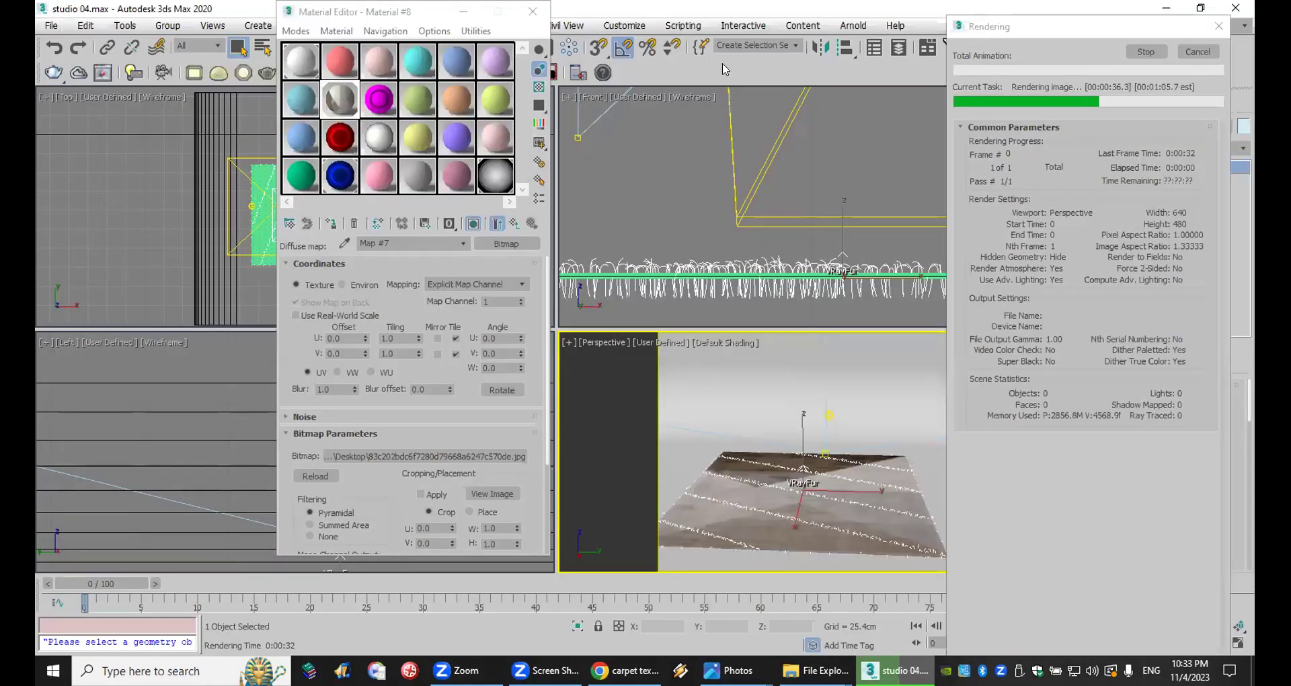
pyautogui.click(1196, 52)
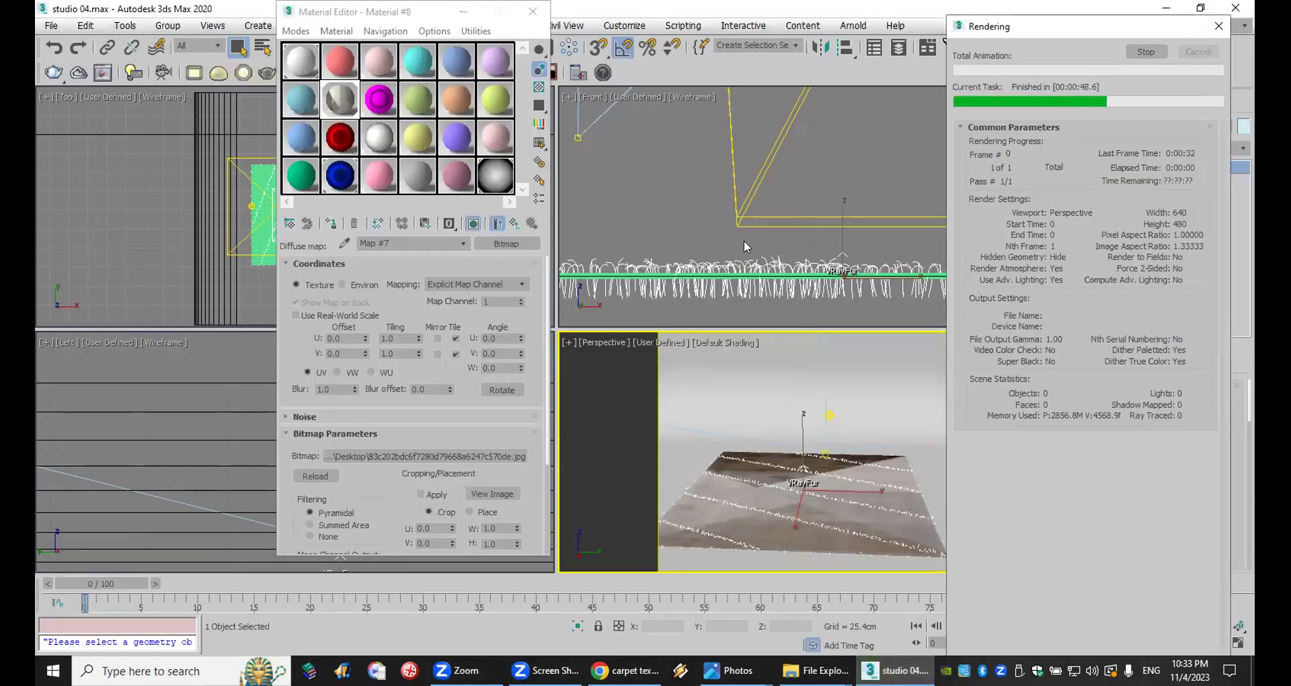
# Step: Replace the material's rug bitmap with 15874-grass-material (2).jpg from the MAX PIc folder inside MAX
pyautogui.click(420, 455)
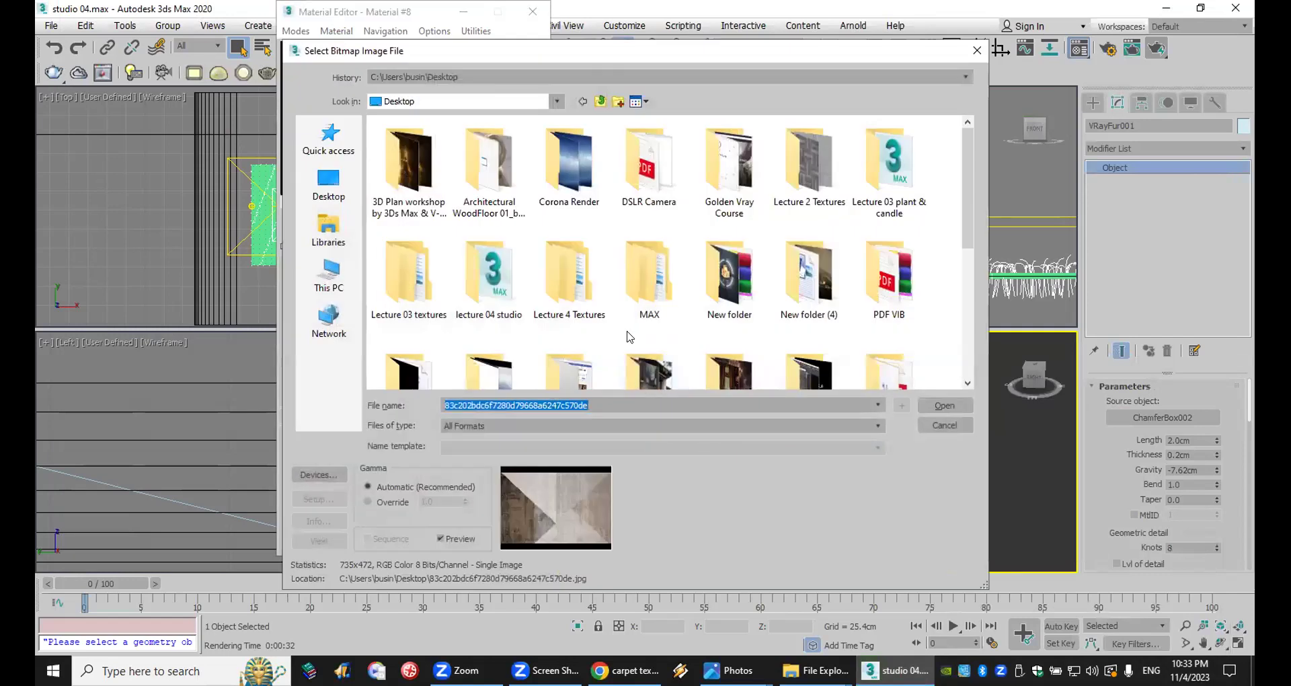
pyautogui.scroll(-5, 629, 336)
pyautogui.scroll(3, 622, 337)
pyautogui.scroll(-3, 616, 337)
pyautogui.doubleClick(422, 342)
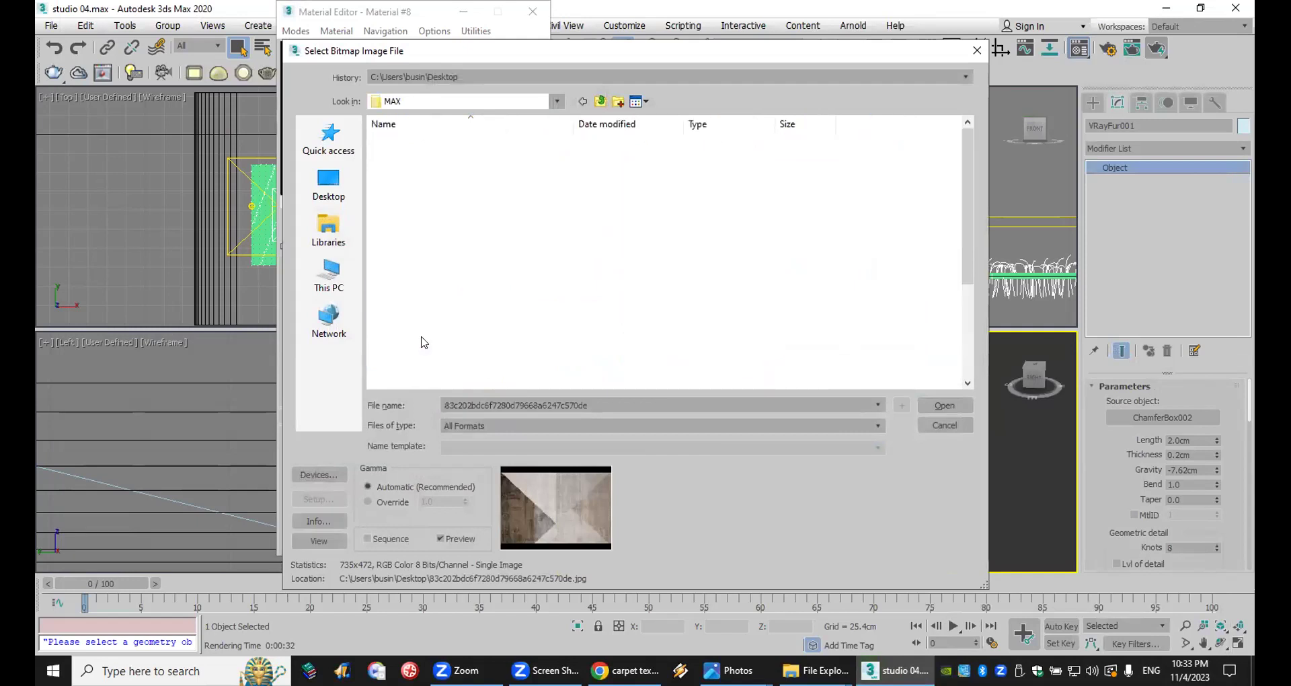
pyautogui.doubleClick(430, 361)
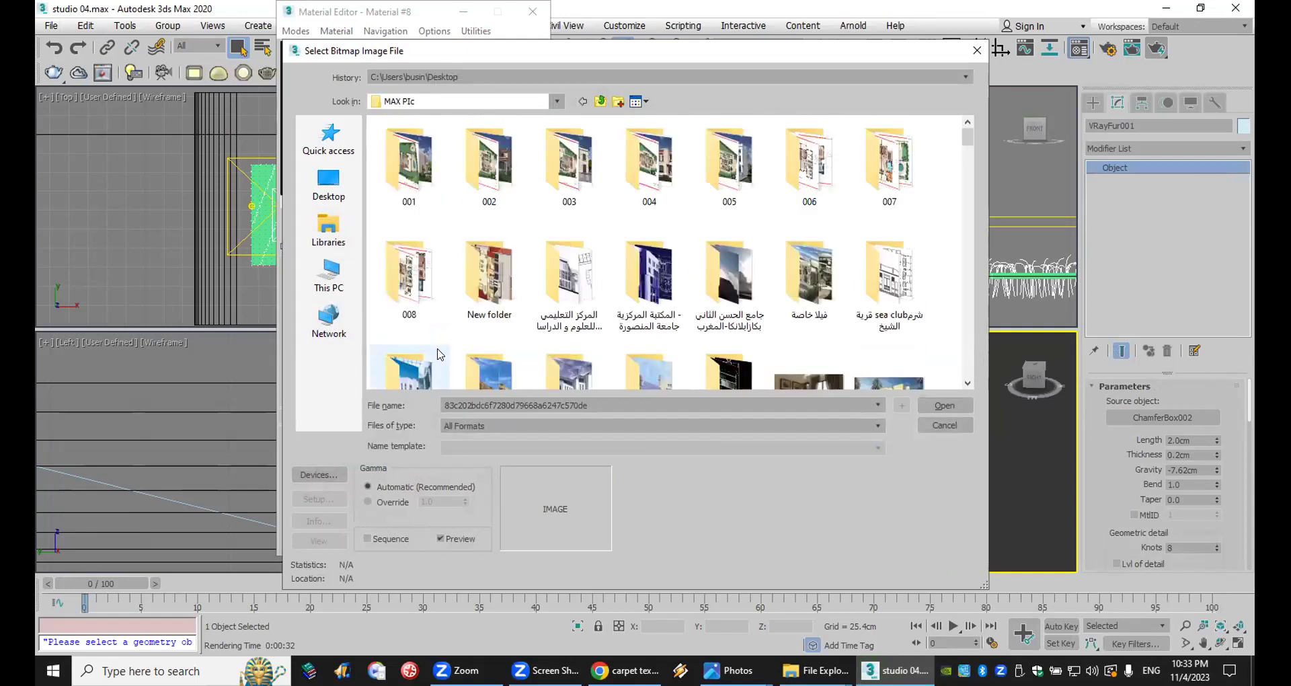
pyautogui.scroll(-3, 444, 346)
pyautogui.scroll(-5, 454, 340)
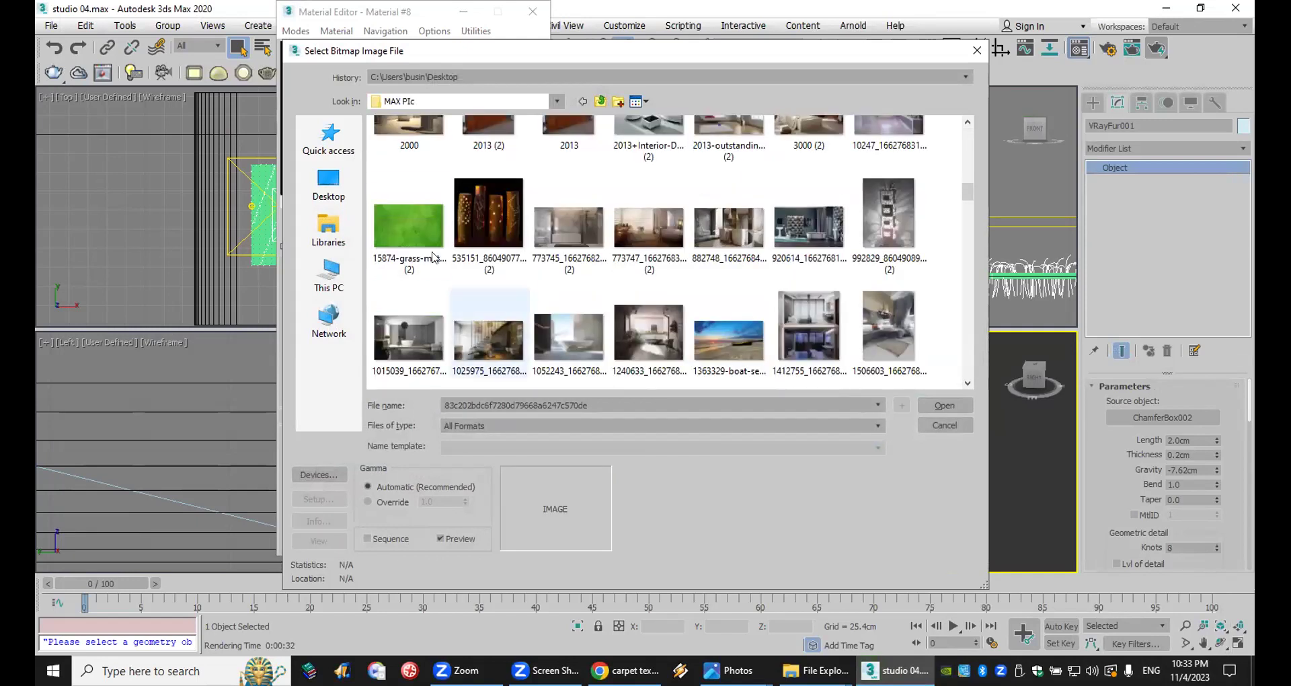
pyautogui.click(424, 227)
pyautogui.doubleClick(424, 225)
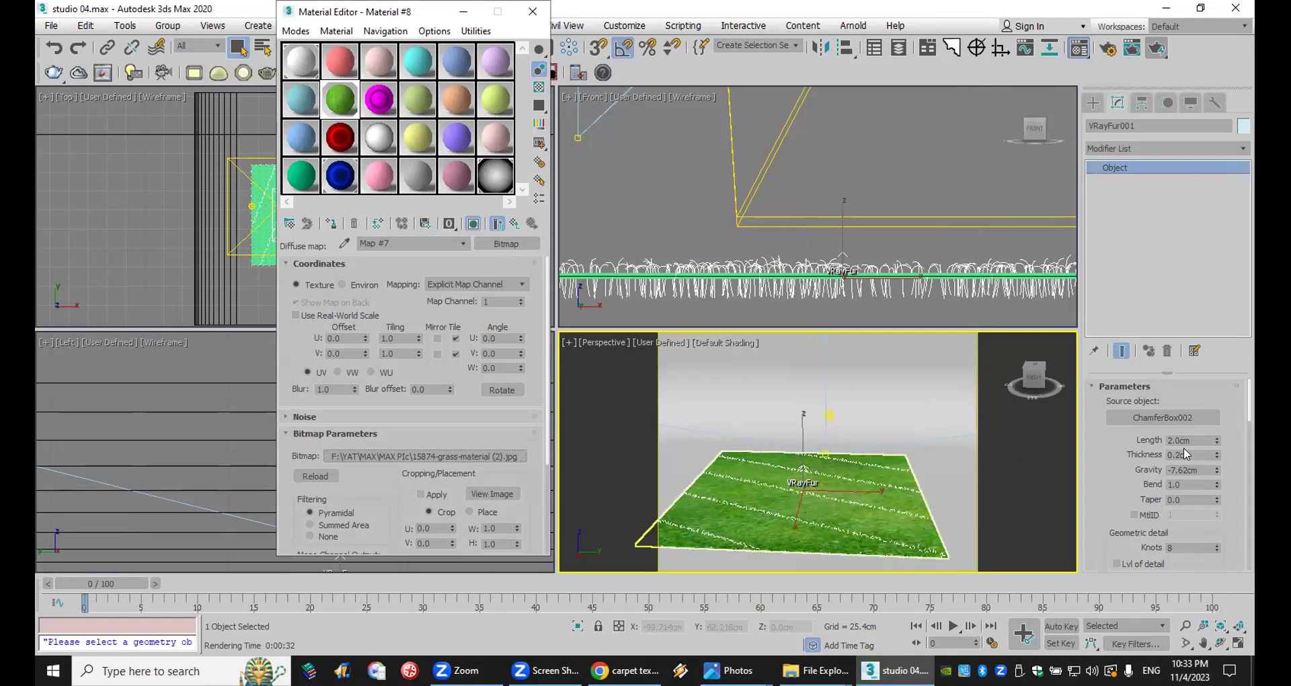
# Step: Reshape the fur into grass blades with length 9.544 cm, thickness 0.708 cm, gravity 0.457 cm, bend 1.28 and taper 0.28
pyautogui.moveTo(1215, 445); pyautogui.dragTo(1220, 227)
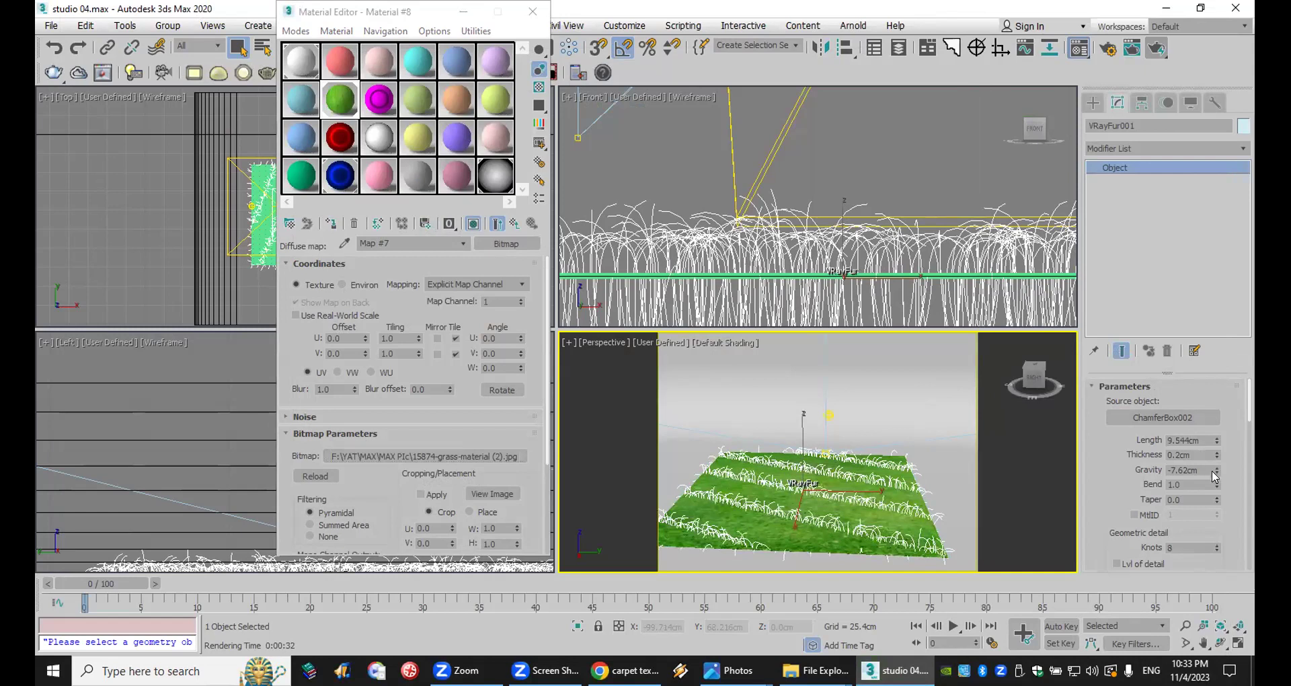
pyautogui.moveTo(1216, 458)
pyautogui.mouseDown()
pyautogui.moveTo(1215, 441)
pyautogui.moveTo(1215, 456)
pyautogui.mouseUp()
pyautogui.moveTo(1216, 471); pyautogui.dragTo(1239, 380)
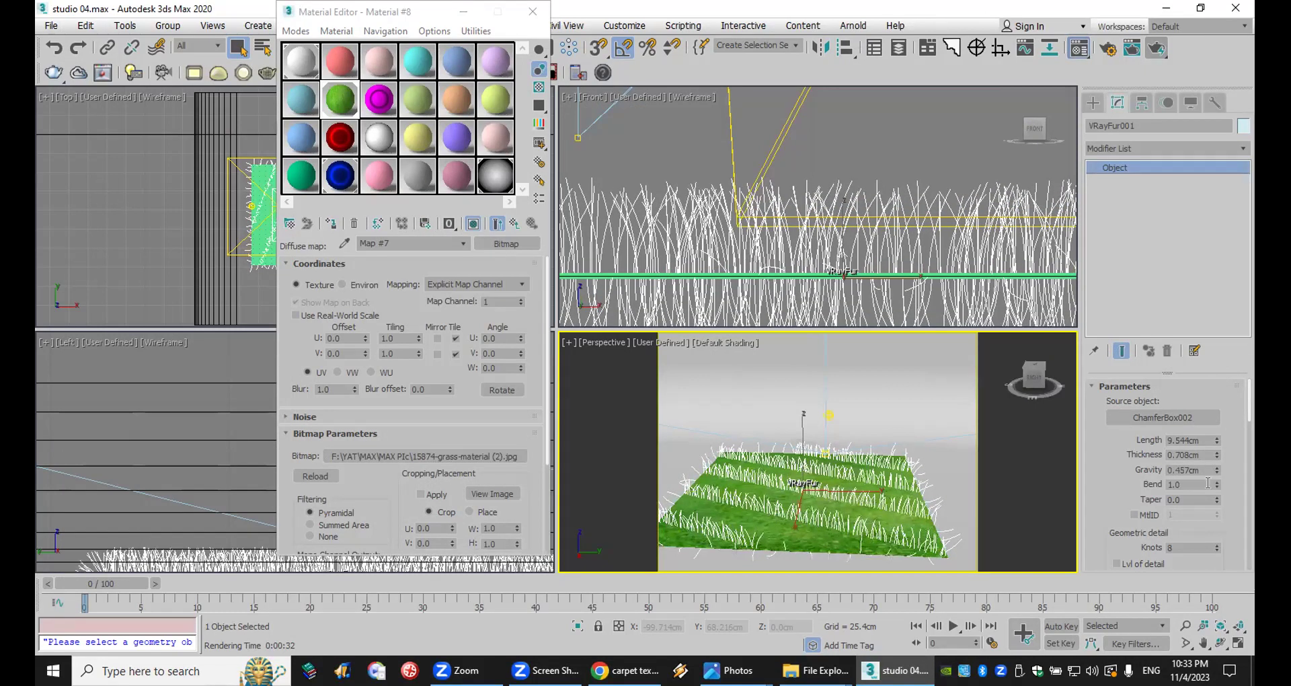
pyautogui.moveTo(1217, 486); pyautogui.dragTo(1217, 475)
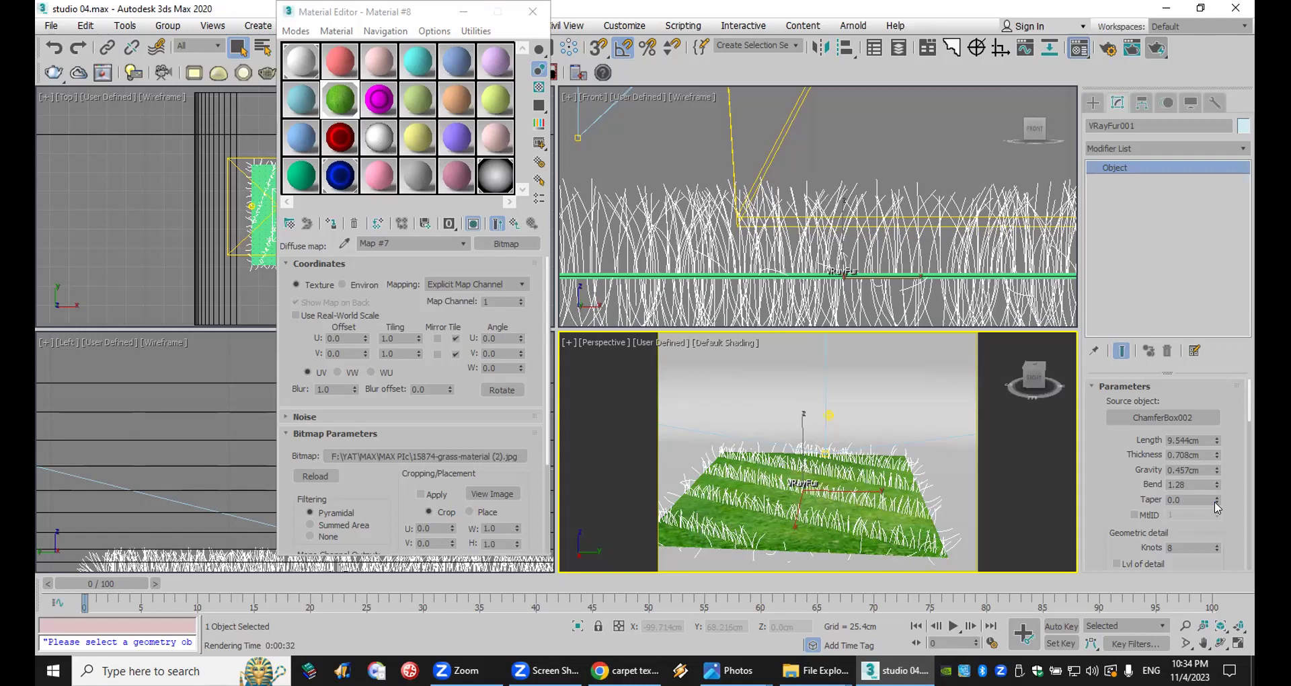
pyautogui.moveTo(1219, 506); pyautogui.dragTo(1227, 475)
pyautogui.moveTo(1215, 499)
pyautogui.mouseDown()
pyautogui.moveTo(1217, 484)
pyautogui.moveTo(1219, 496)
pyautogui.mouseUp()
# Step: Test-render the grass in the Perspective view, and cancel the render partway
pyautogui.click(1156, 48)
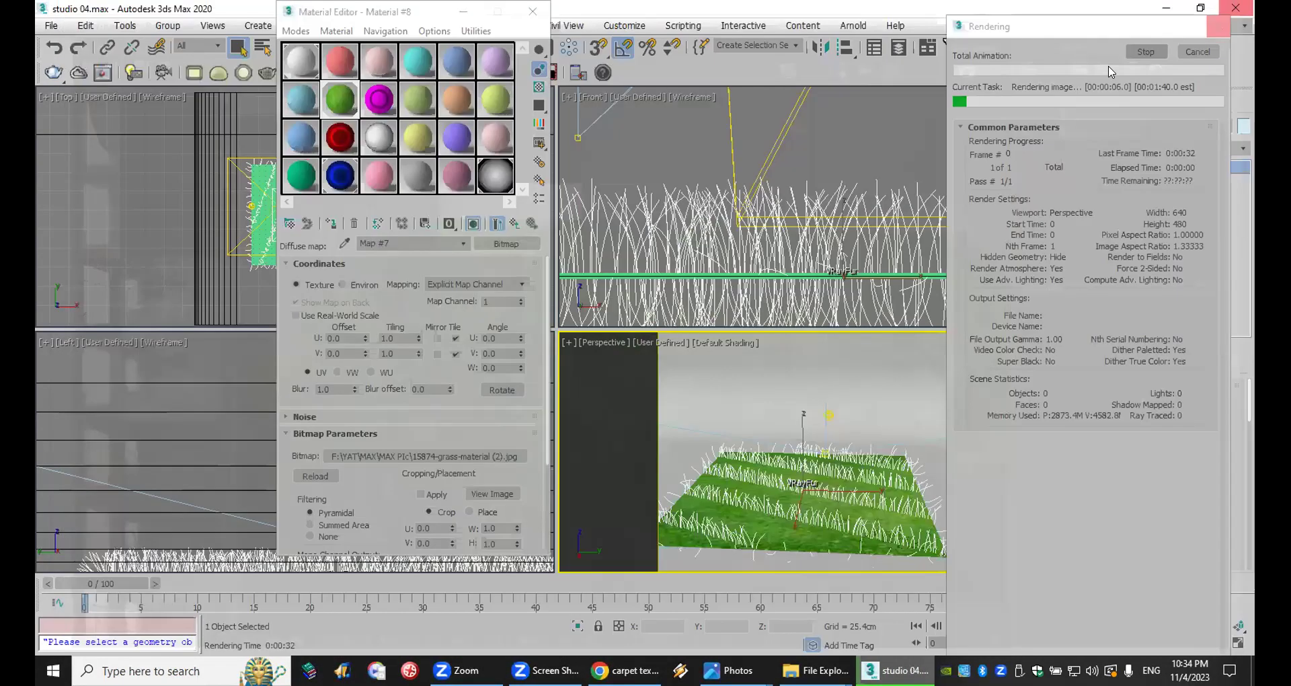
pyautogui.click(1180, 12)
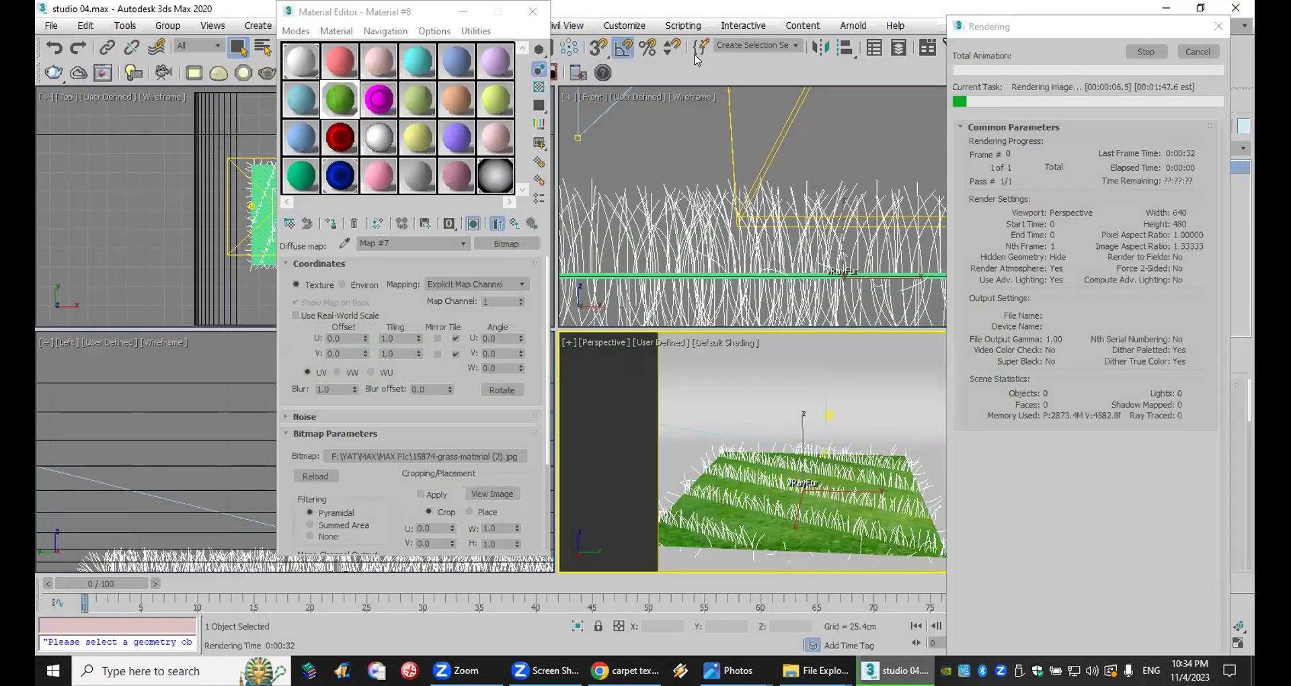
pyautogui.click(1197, 52)
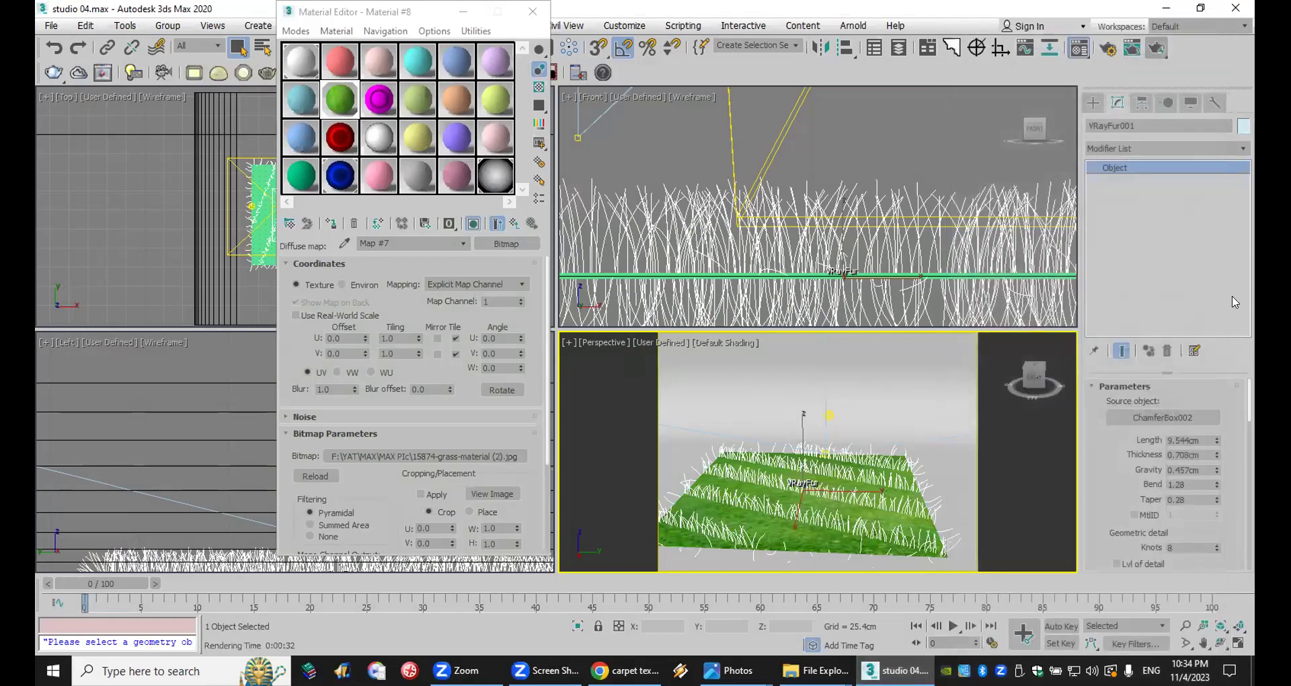
# Step: Make the VRayFur grass blades thinner and taller, with thickness 0.1 cm and length 11.357 cm
pyautogui.doubleClick(1200, 454)
pyautogui.write('.')
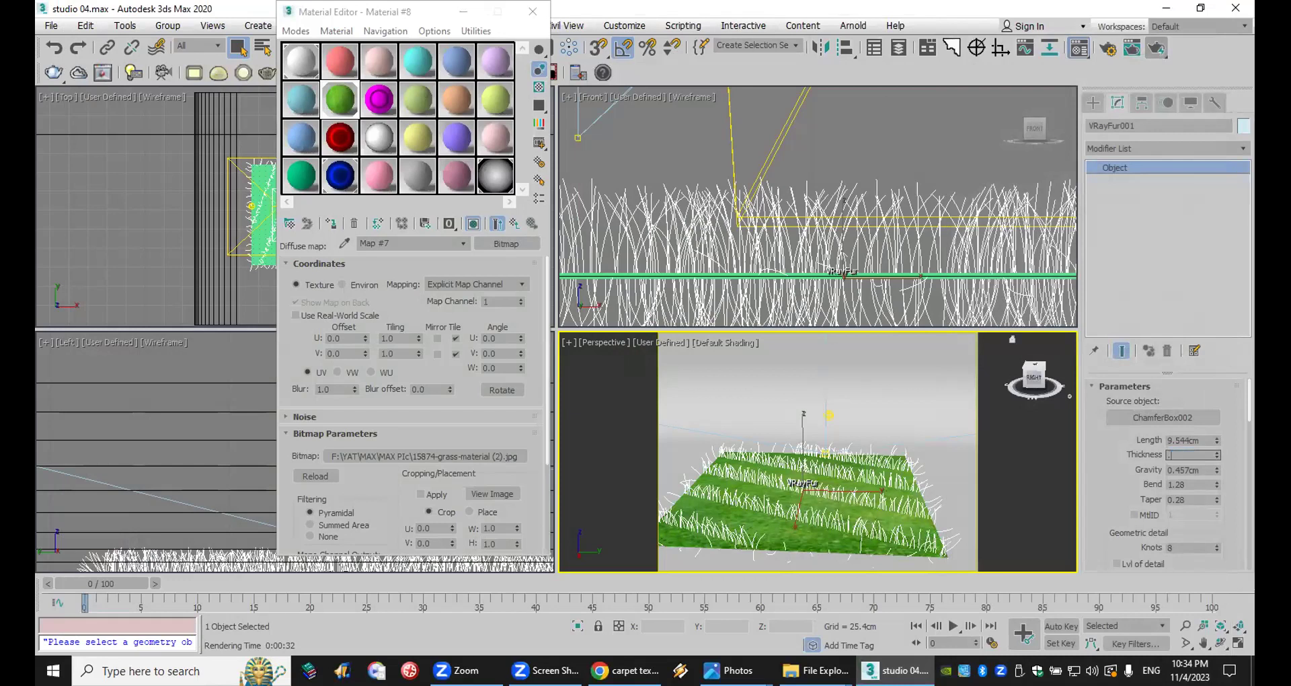
pyautogui.write('1')
pyautogui.press('Return')
pyautogui.moveTo(1217, 442); pyautogui.dragTo(1221, 407)
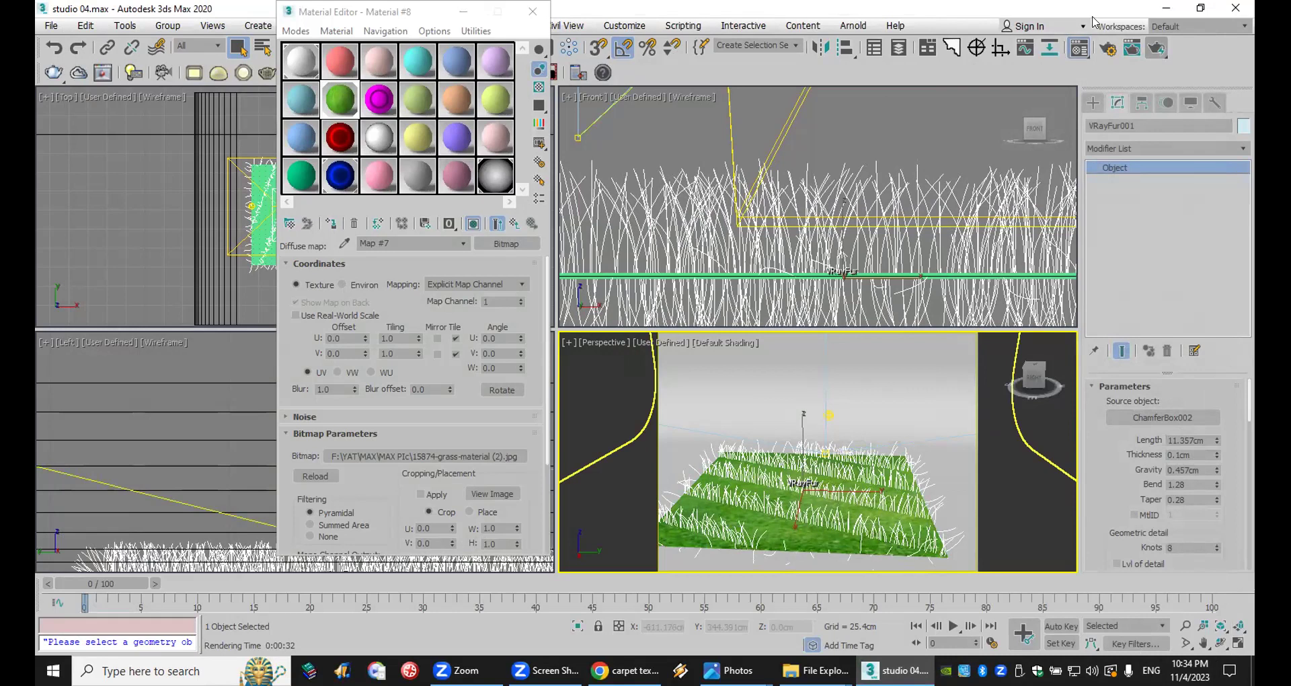
# Step: Render the Perspective view of the thinner grass, examine the finished blades, and close the frame buffer
pyautogui.click(1156, 48)
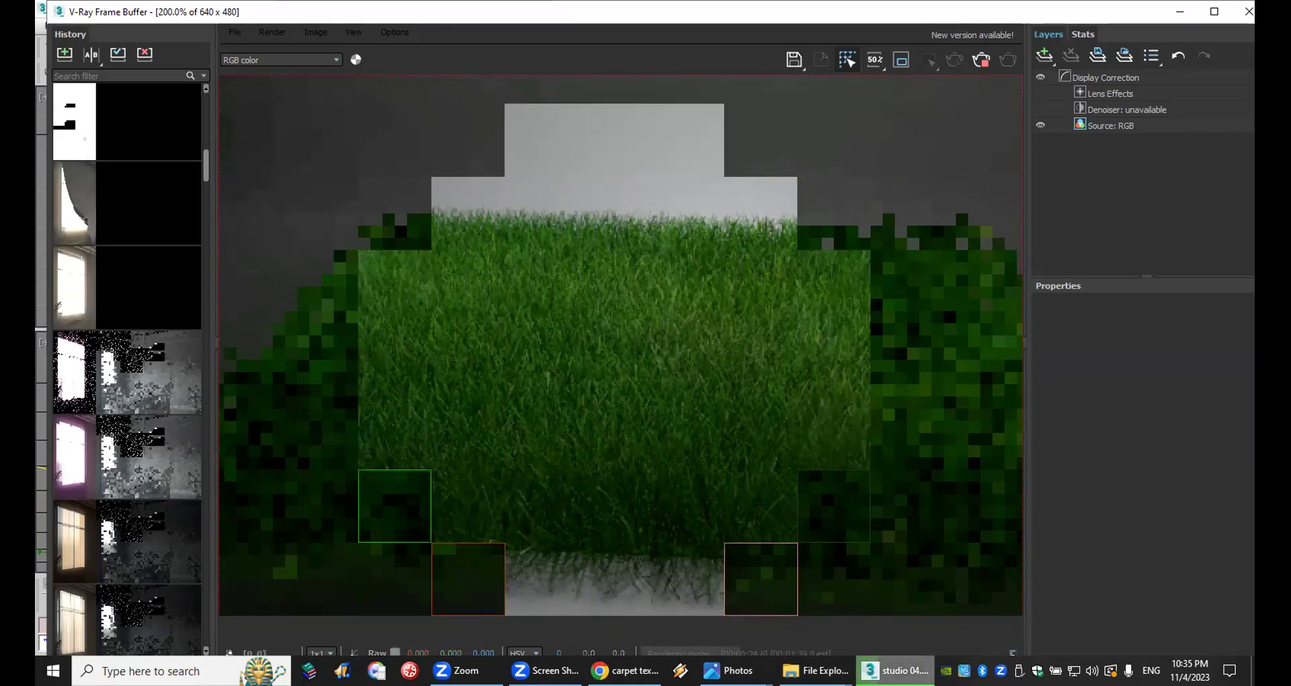
pyautogui.moveTo(891, 670)
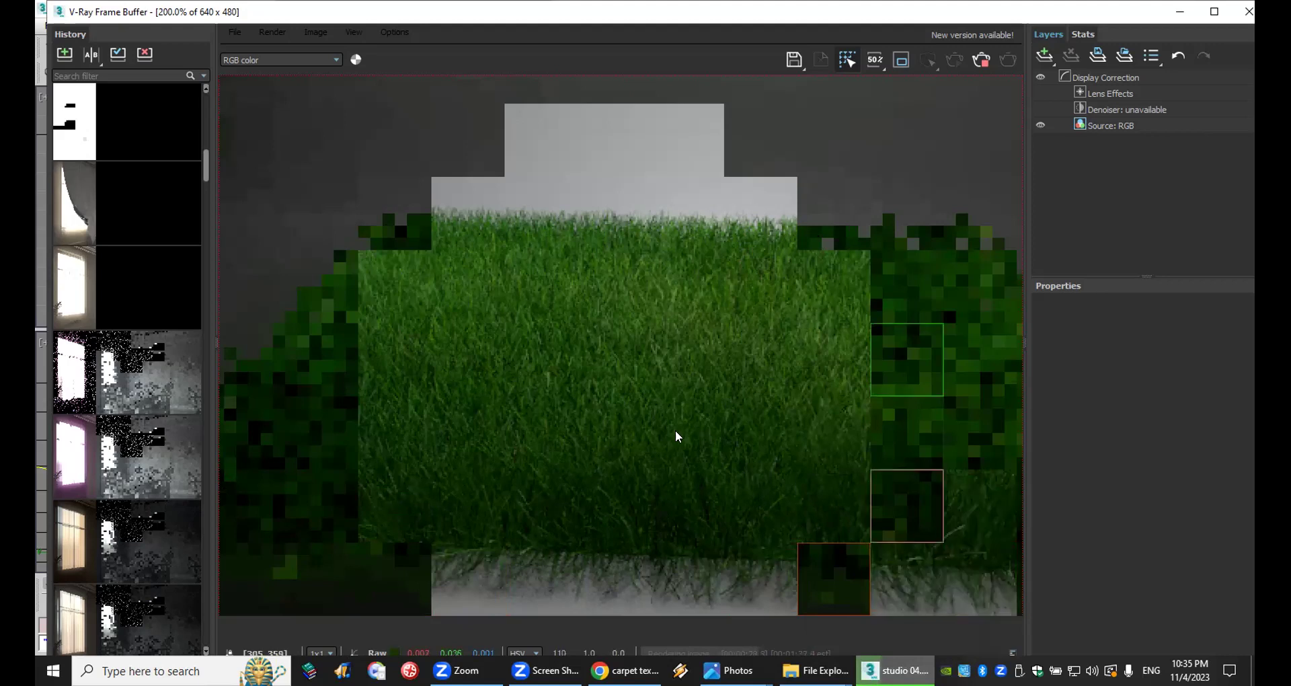
pyautogui.scroll(1, 675, 430)
pyautogui.scroll(-1, 676, 447)
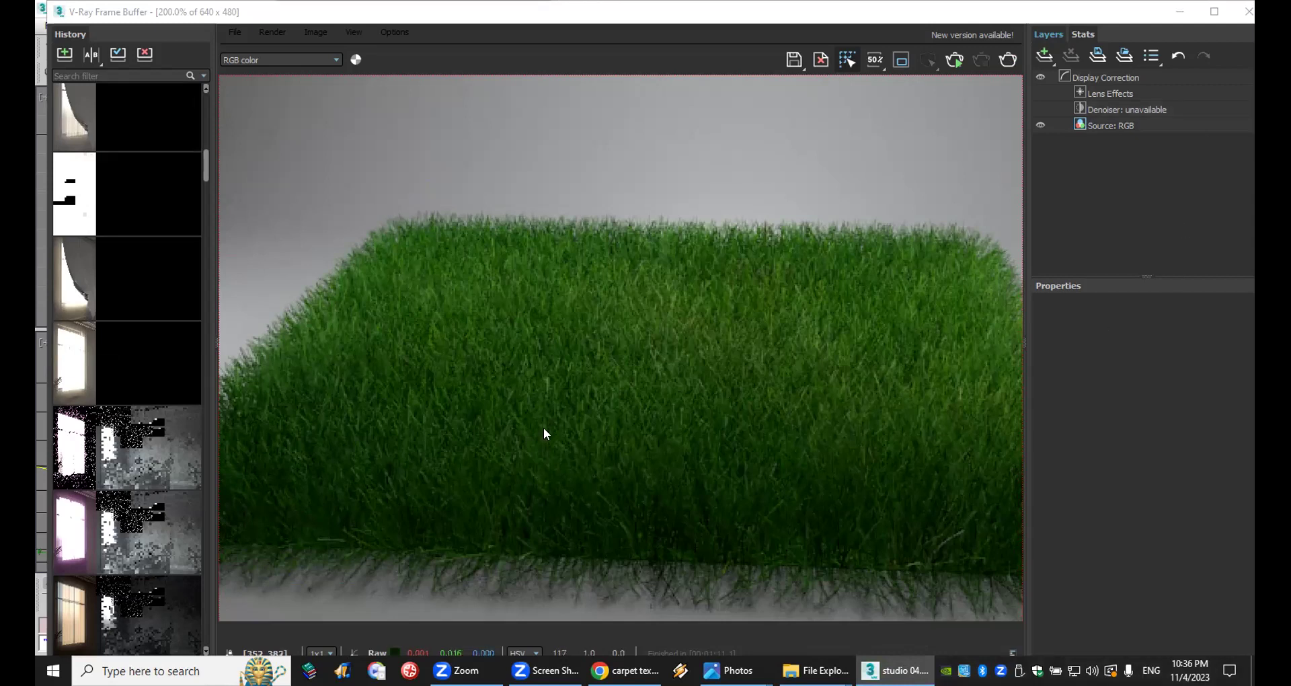
pyautogui.click(1249, 11)
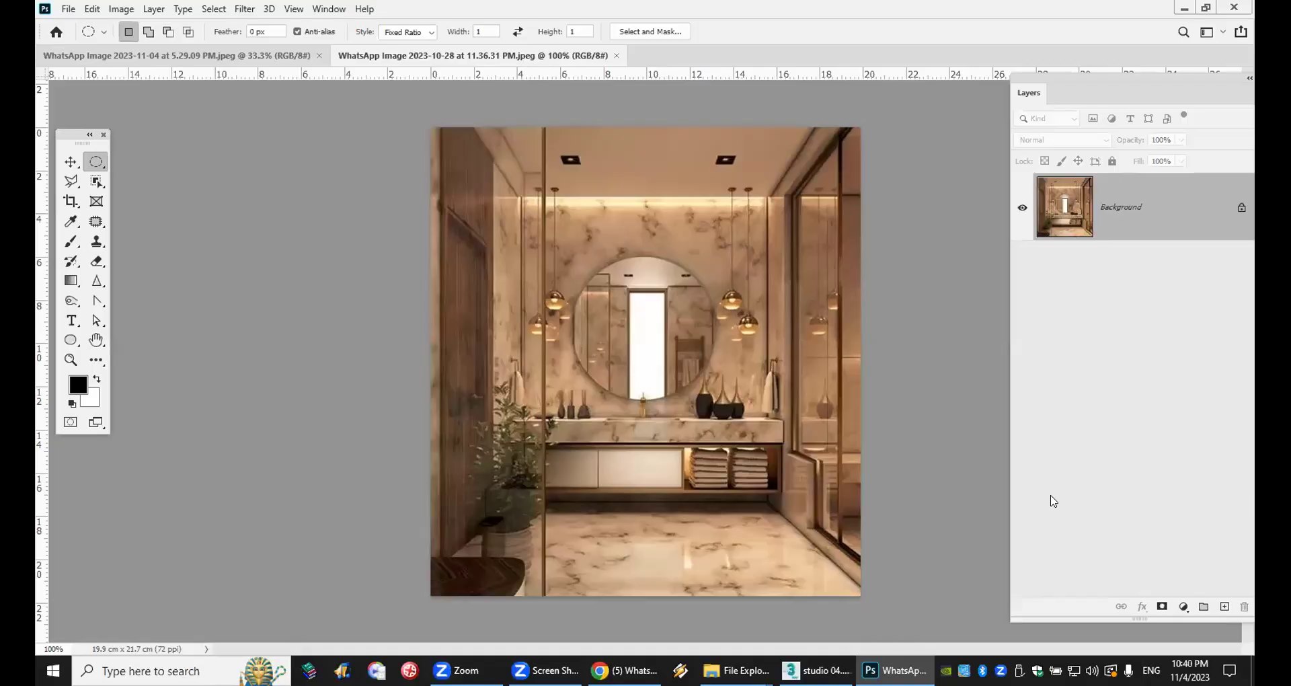
# Step: In Photoshop, tile the two bathroom images side by side and move the Layers panel clear of the darker one
pyautogui.click(329, 9)
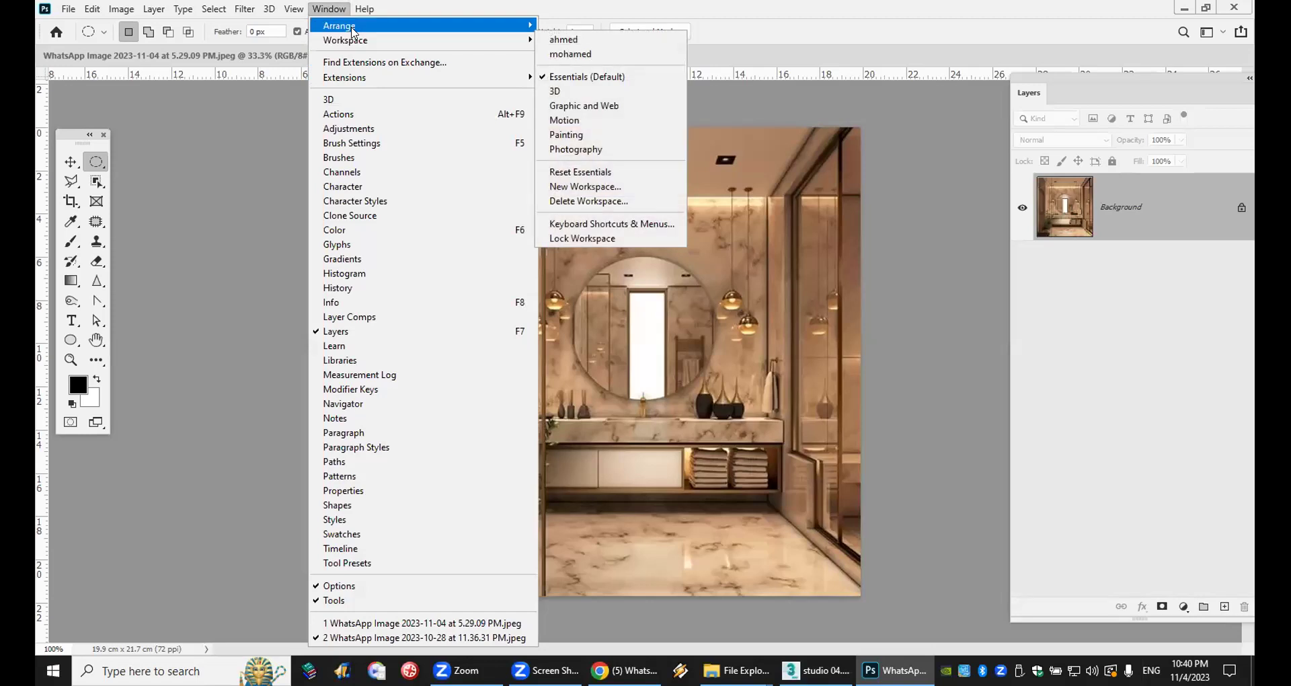
pyautogui.moveTo(417, 26)
pyautogui.click(659, 70)
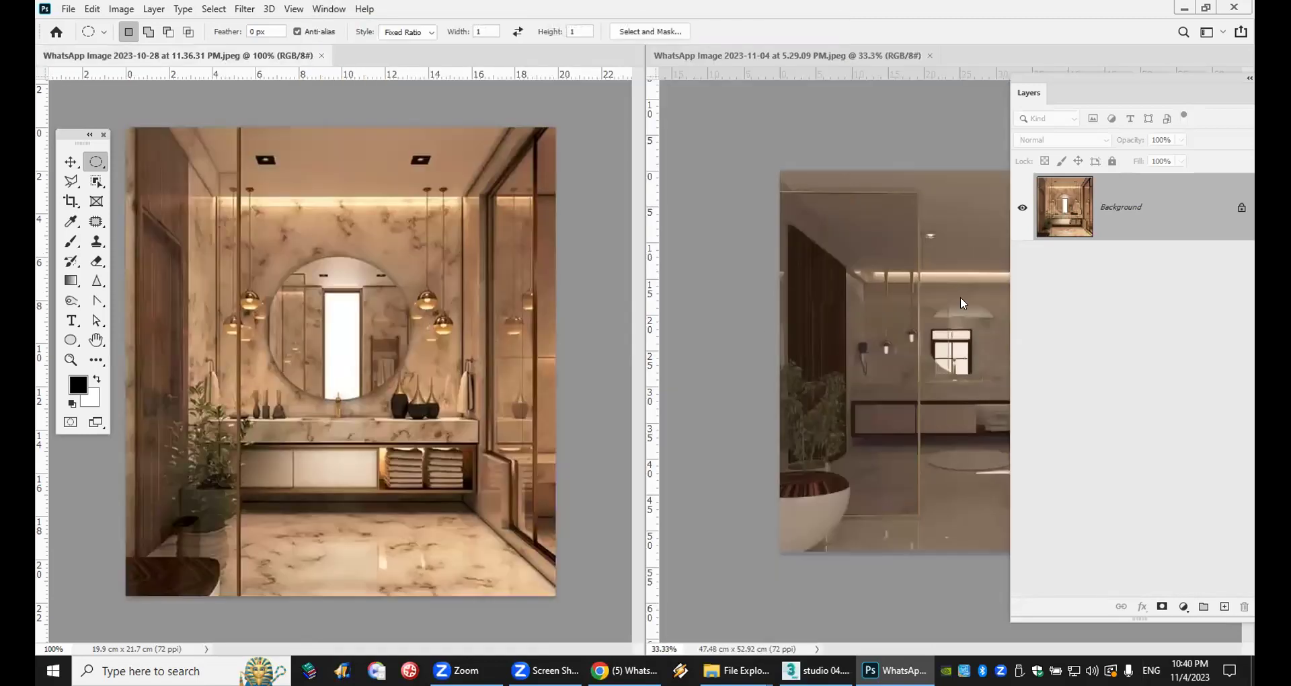
pyautogui.moveTo(1106, 91); pyautogui.dragTo(1233, 111)
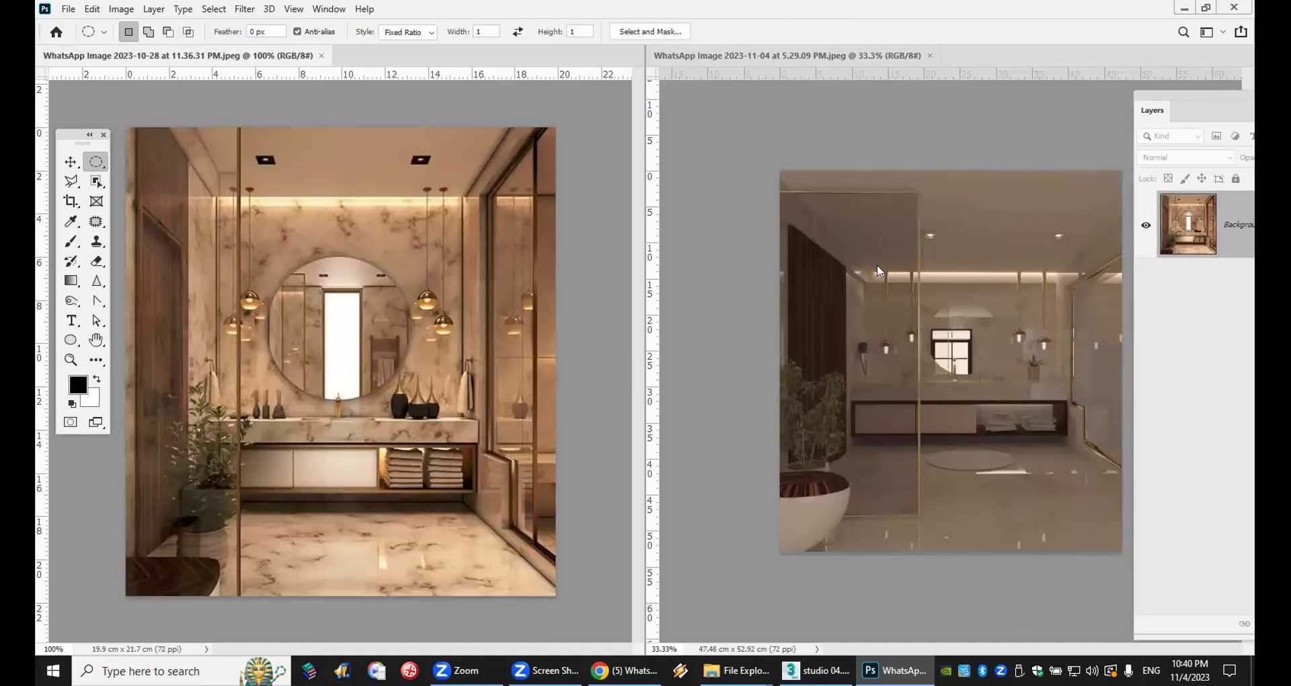
# Step: Apply a Color Balance adjustment to the darker bathroom image, shifting the midtones slightly toward red with Preserve Luminosity on
pyautogui.click(773, 172)
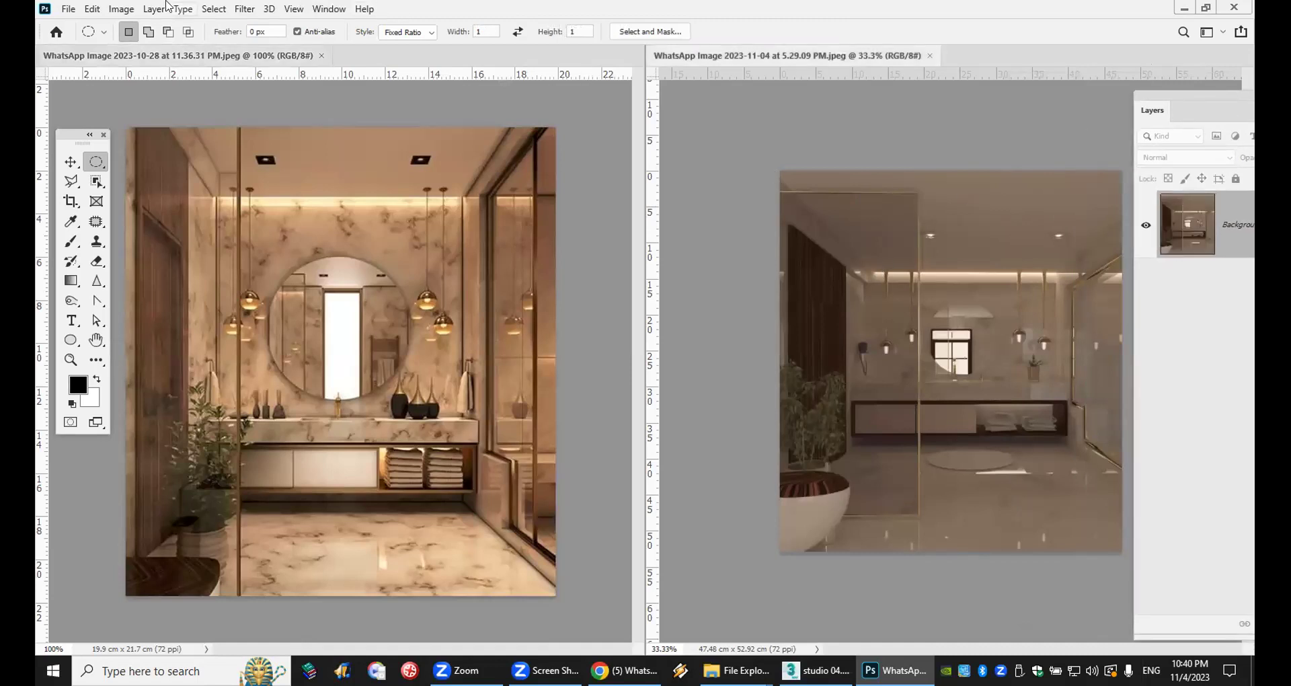
pyautogui.click(122, 10)
pyautogui.moveTo(126, 49)
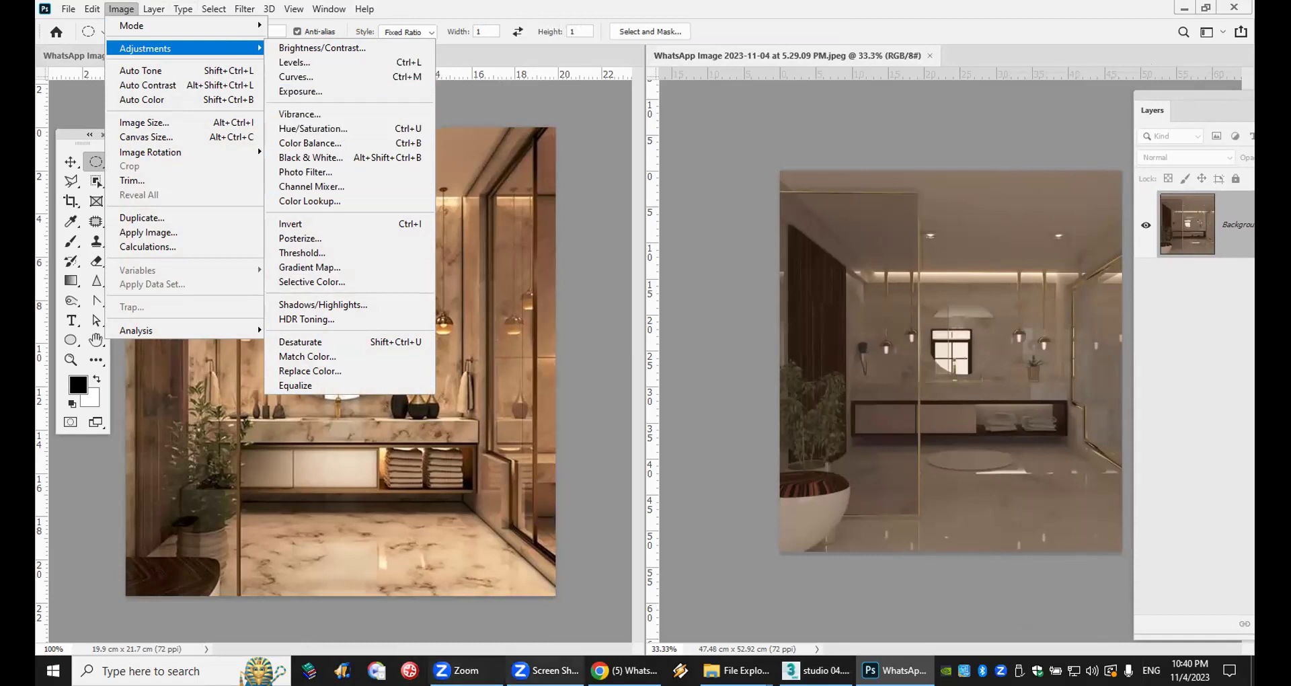
pyautogui.click(370, 35)
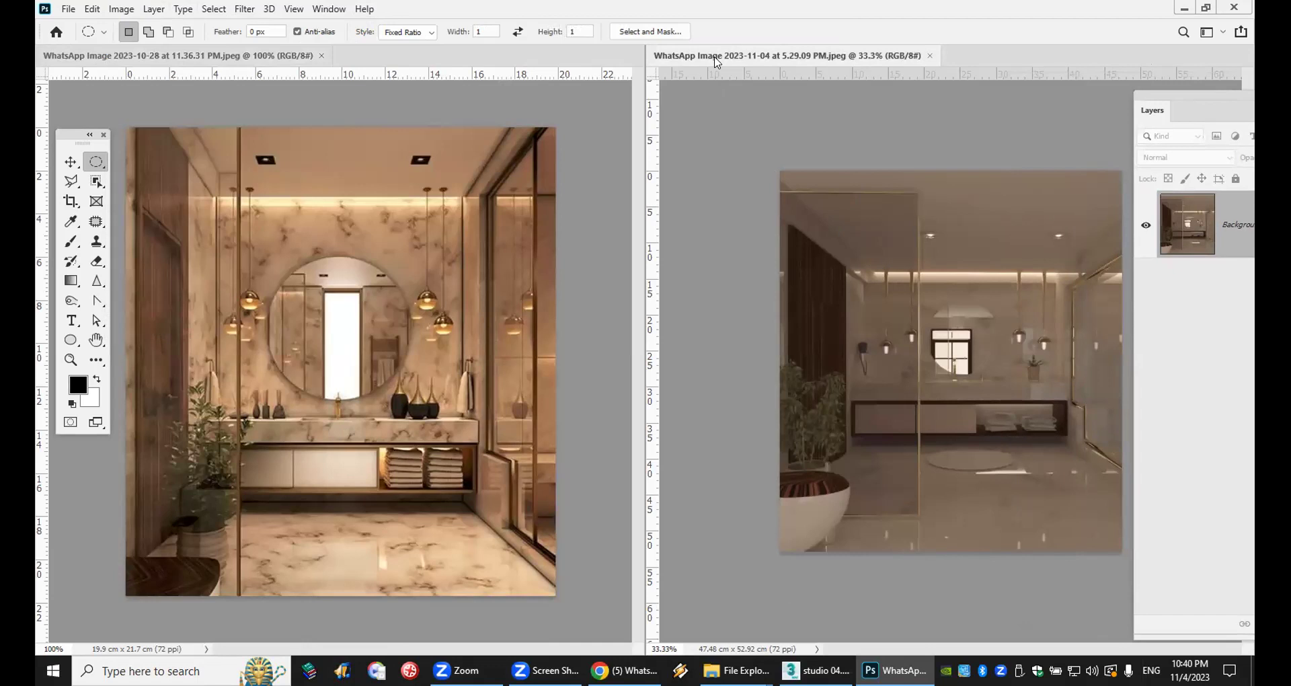
pyautogui.click(119, 11)
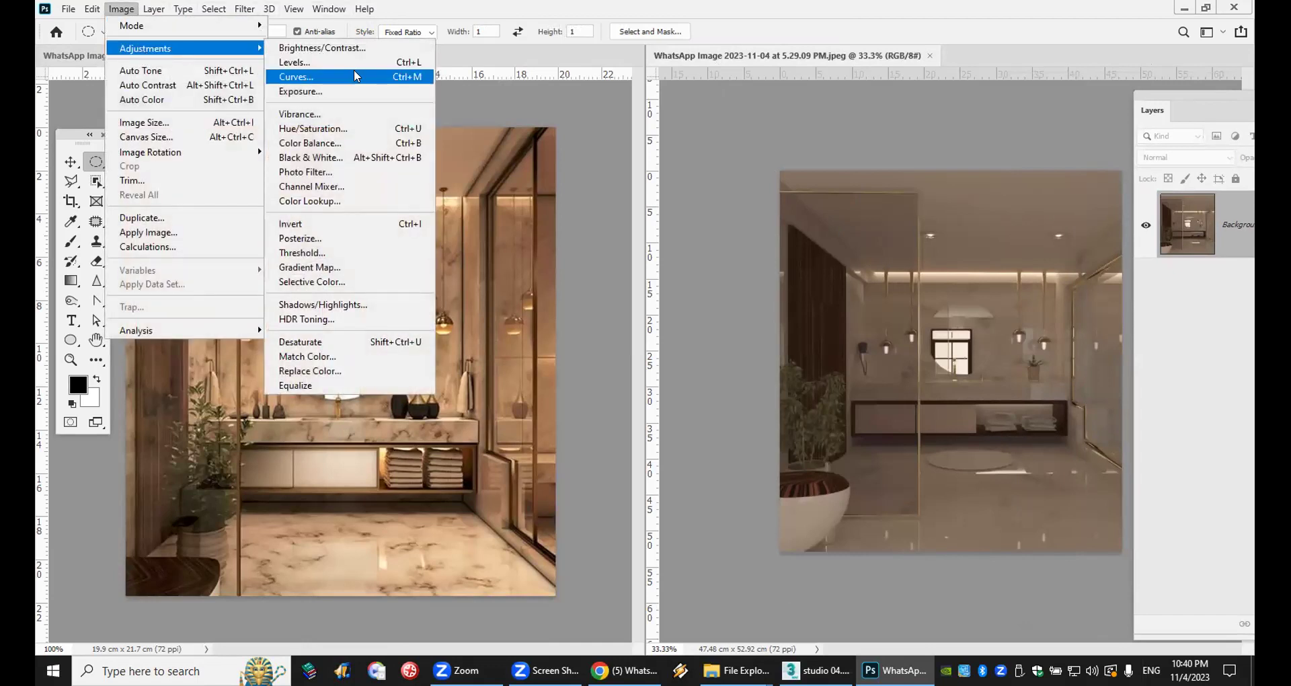
pyautogui.click(380, 143)
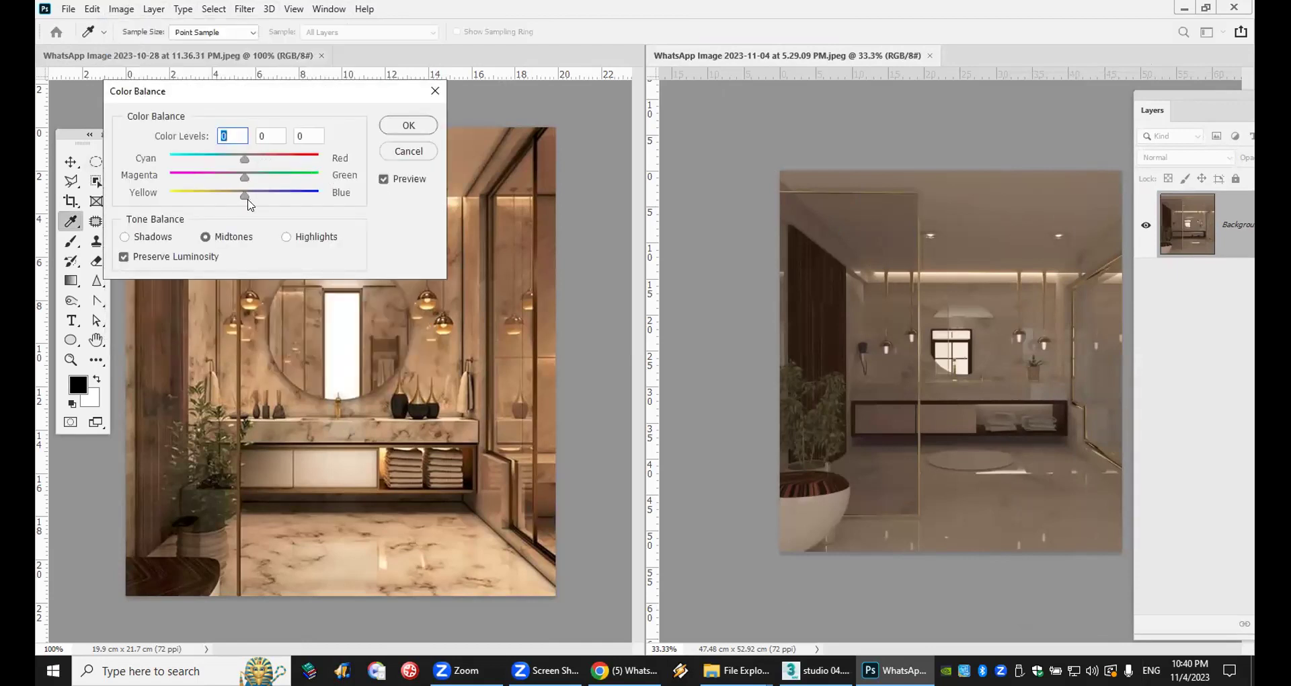
pyautogui.moveTo(245, 159); pyautogui.dragTo(253, 160)
pyautogui.click(392, 124)
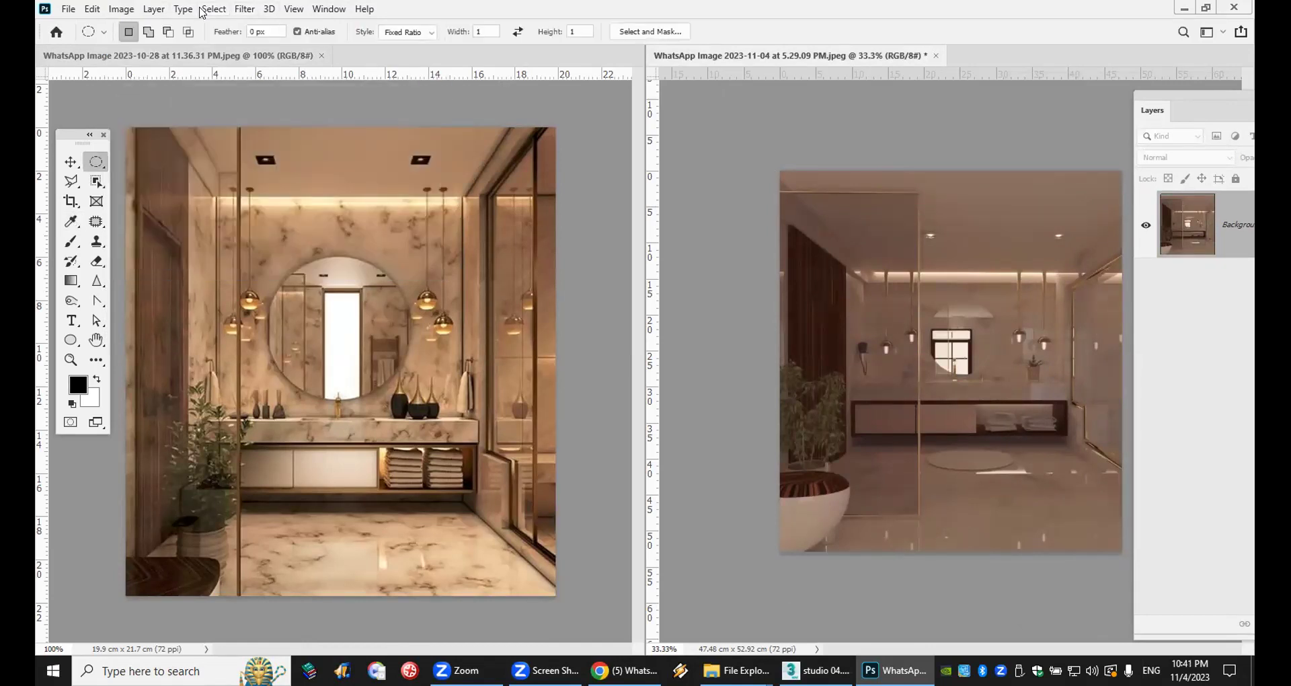
pyautogui.click(121, 9)
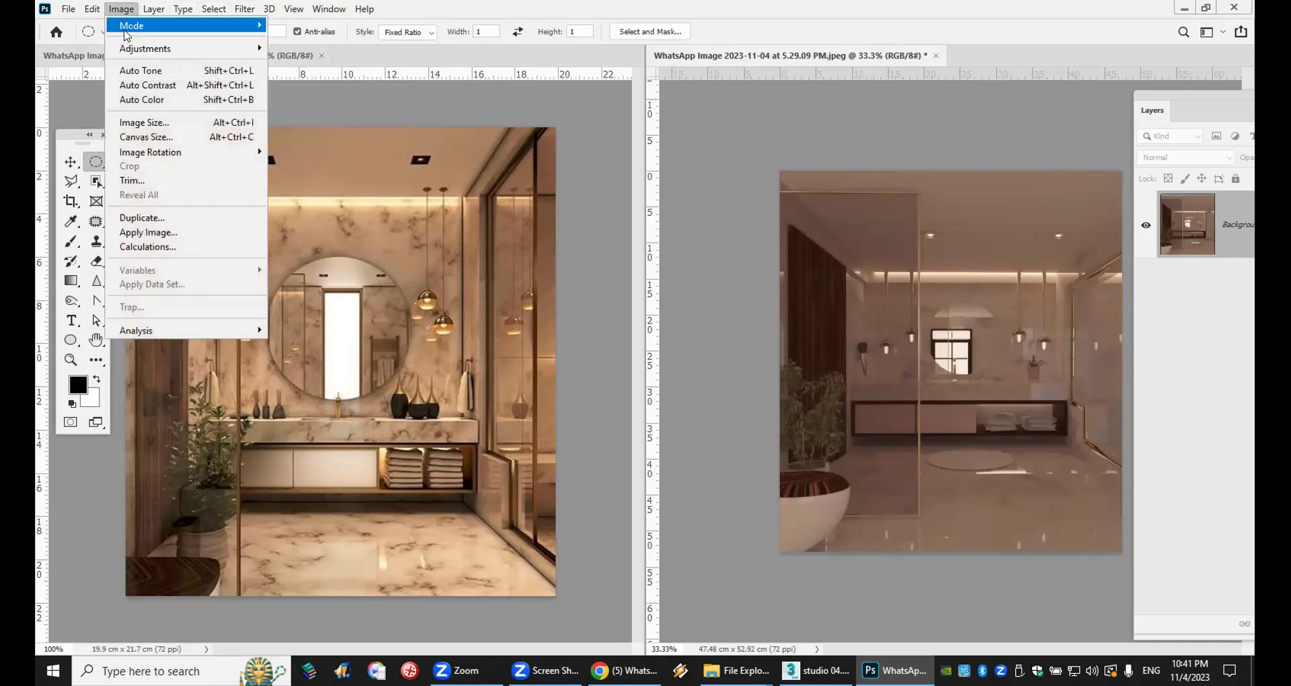
pyautogui.moveTo(126, 47)
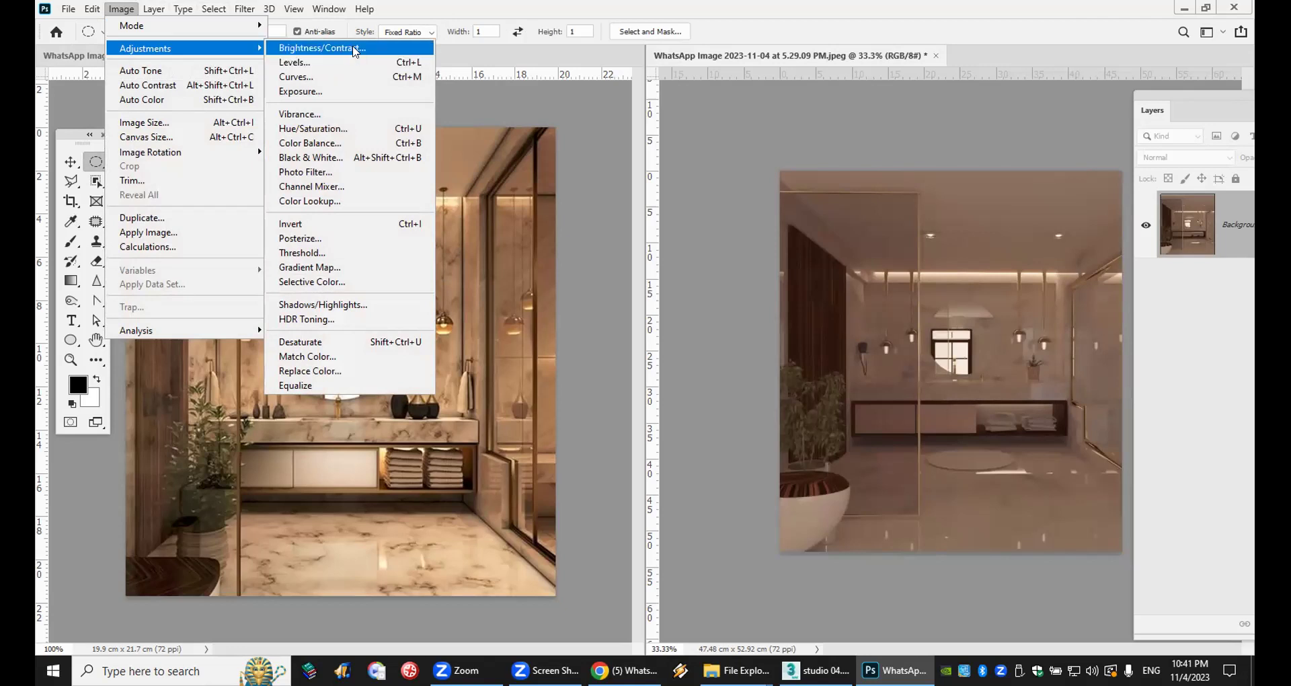
# Step: Switch to 3ds Max, dismiss the map browser, look over the VRay geometry object types, and return to Photoshop
pyautogui.click(815, 670)
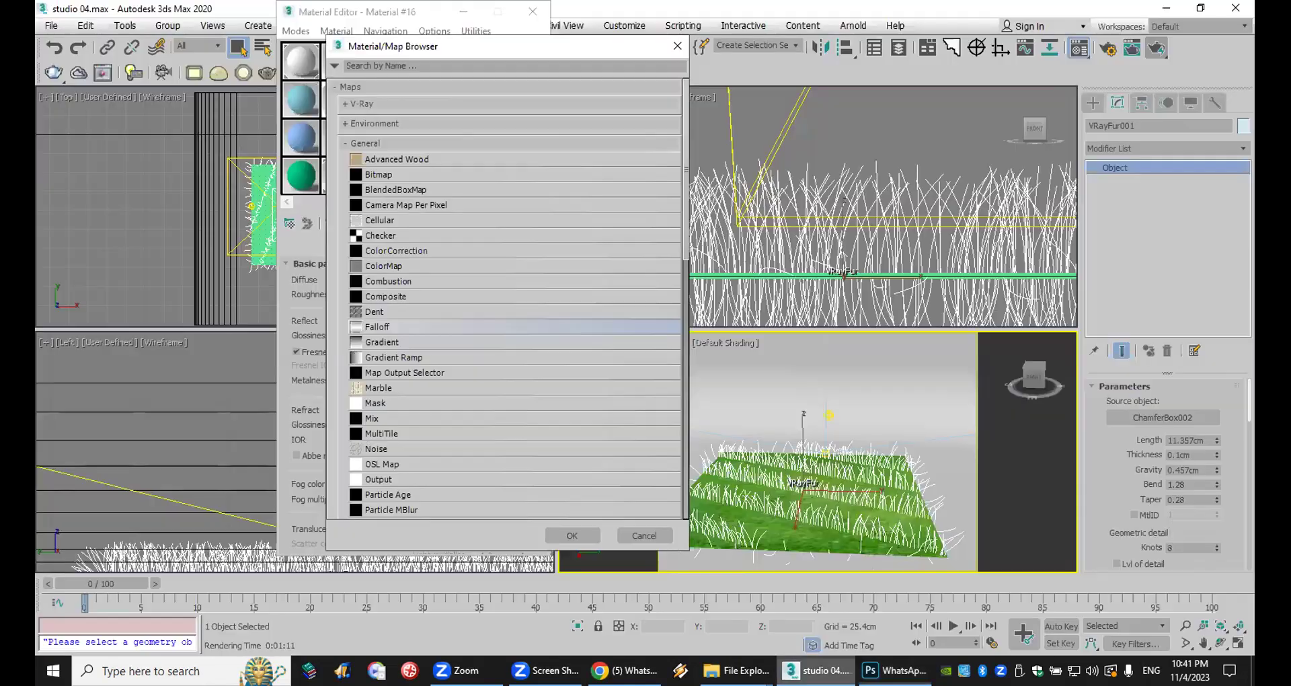
pyautogui.click(679, 47)
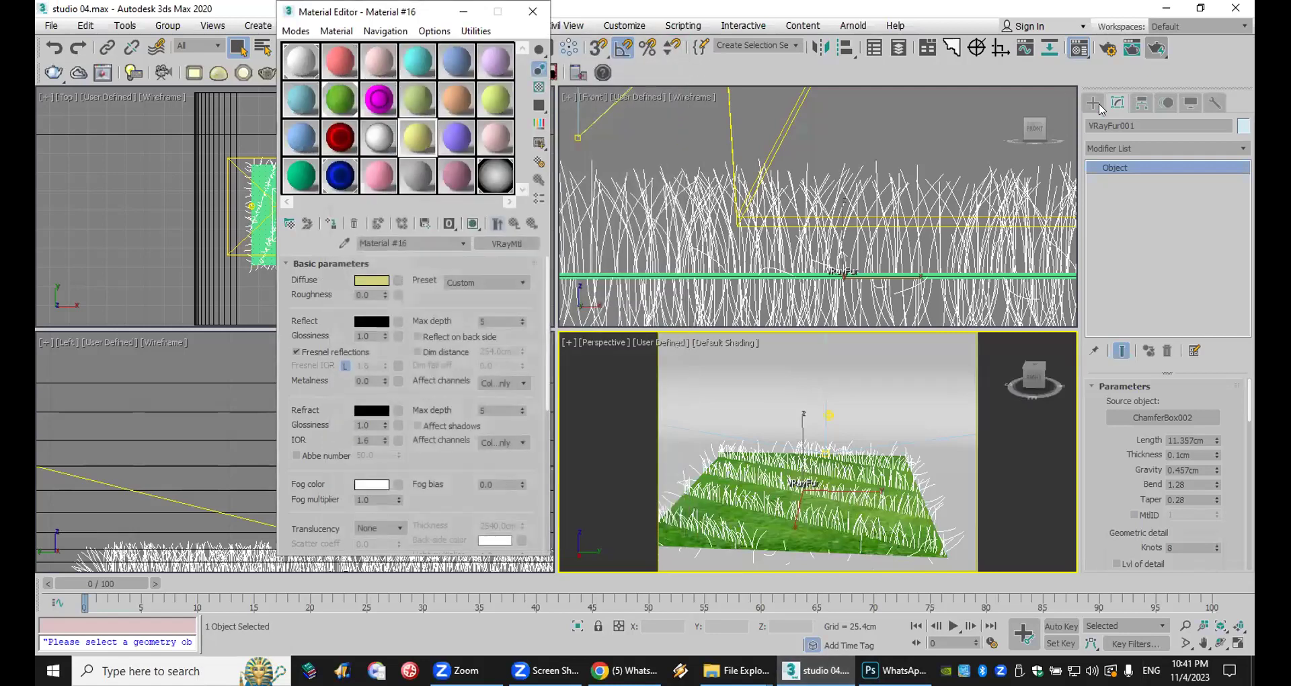
pyautogui.click(1092, 102)
pyautogui.click(1100, 145)
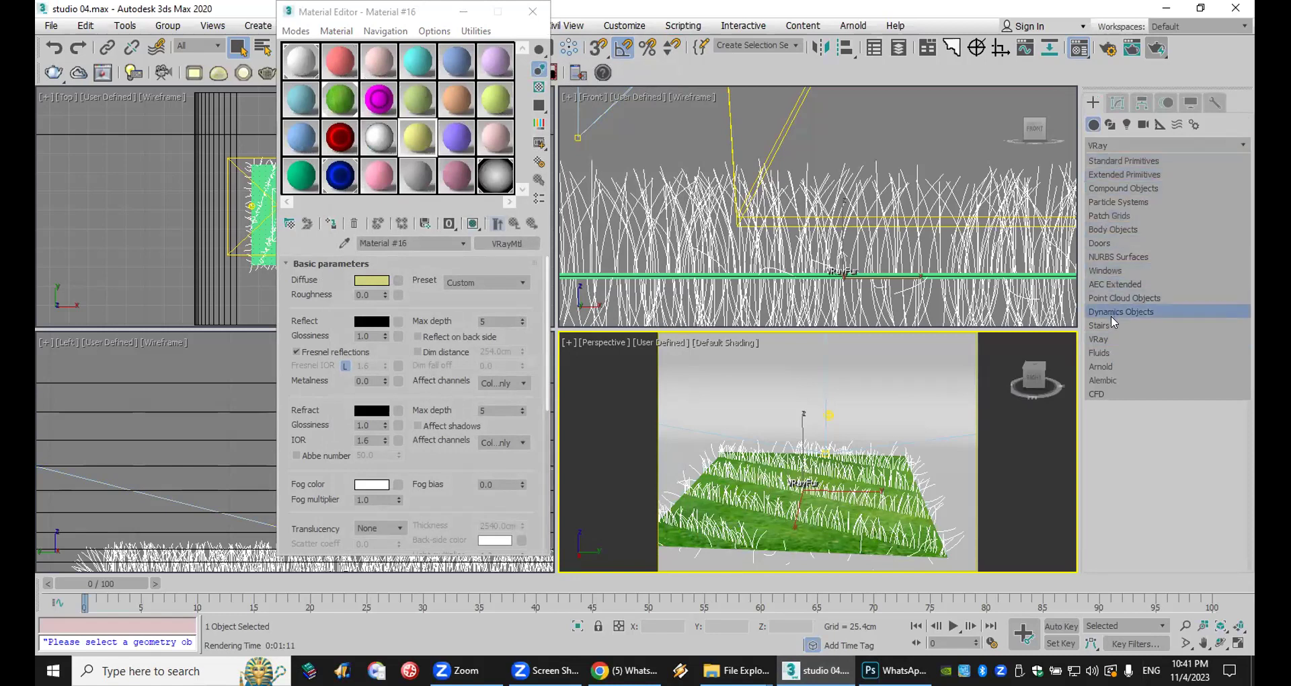
pyautogui.click(1121, 338)
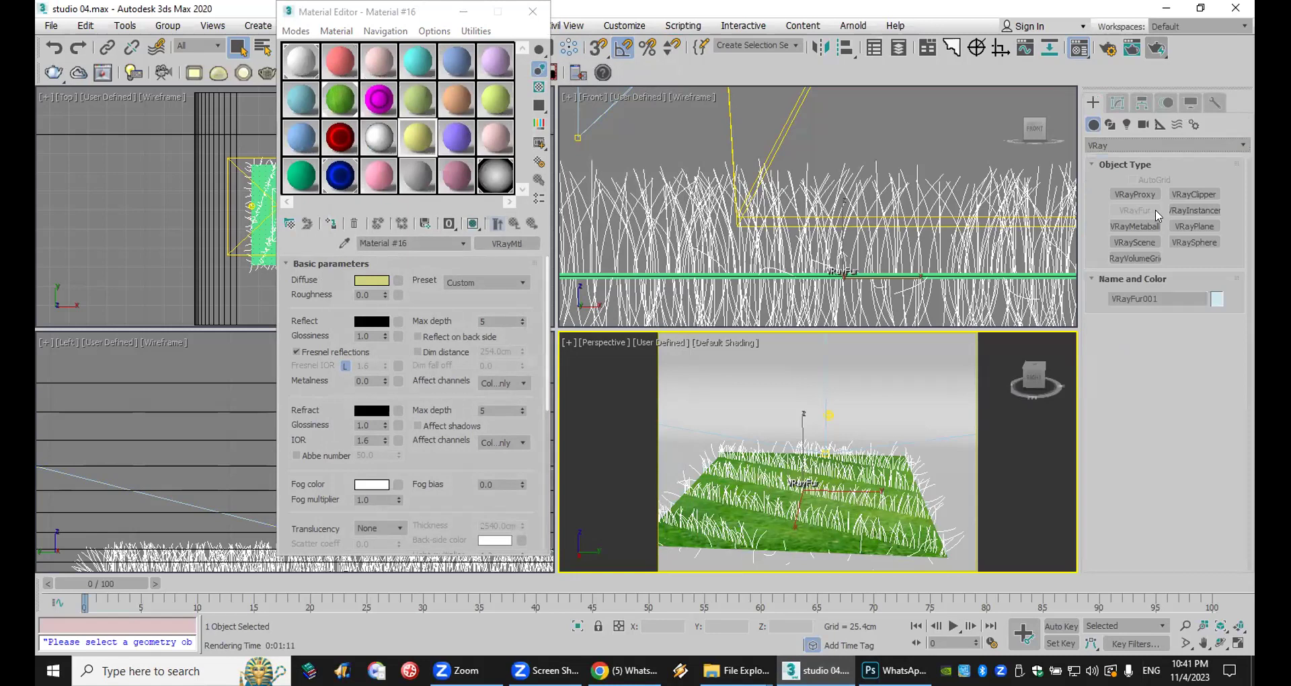
pyautogui.click(895, 671)
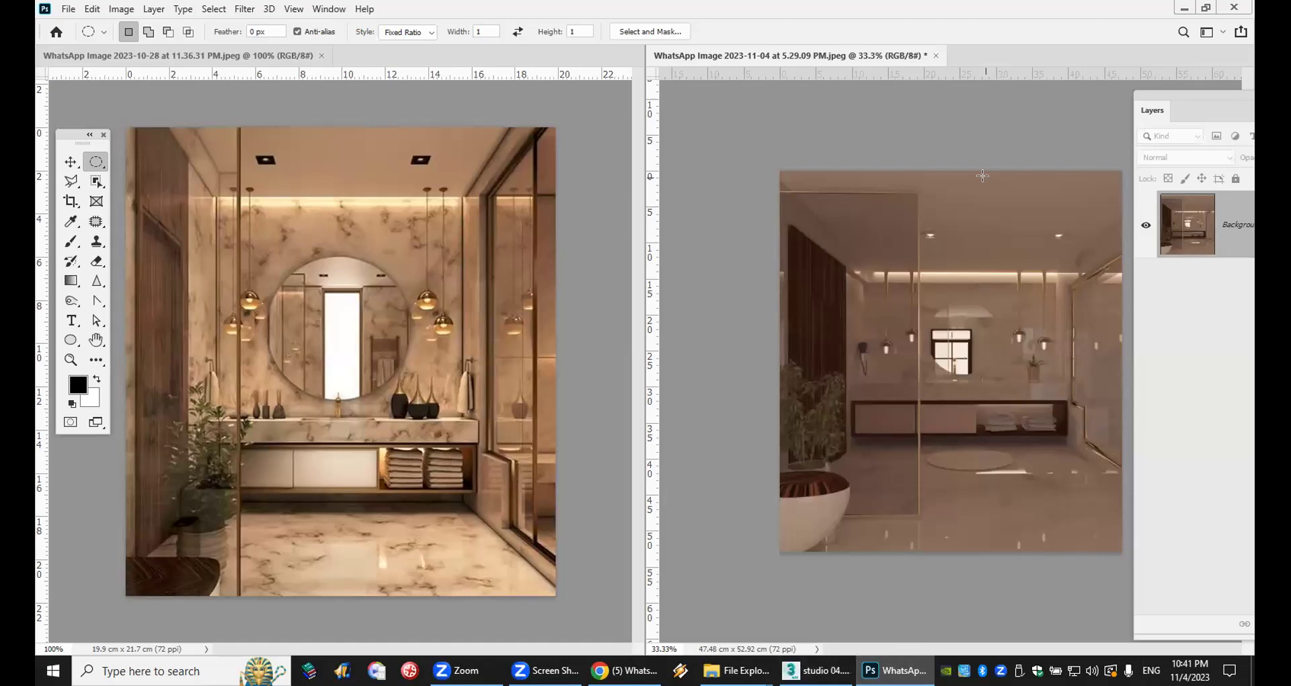
# Step: Try the Curves presets from Color Negative to Strong Contrast on the darker bathroom image, and cancel the adjustment
pyautogui.click(120, 9)
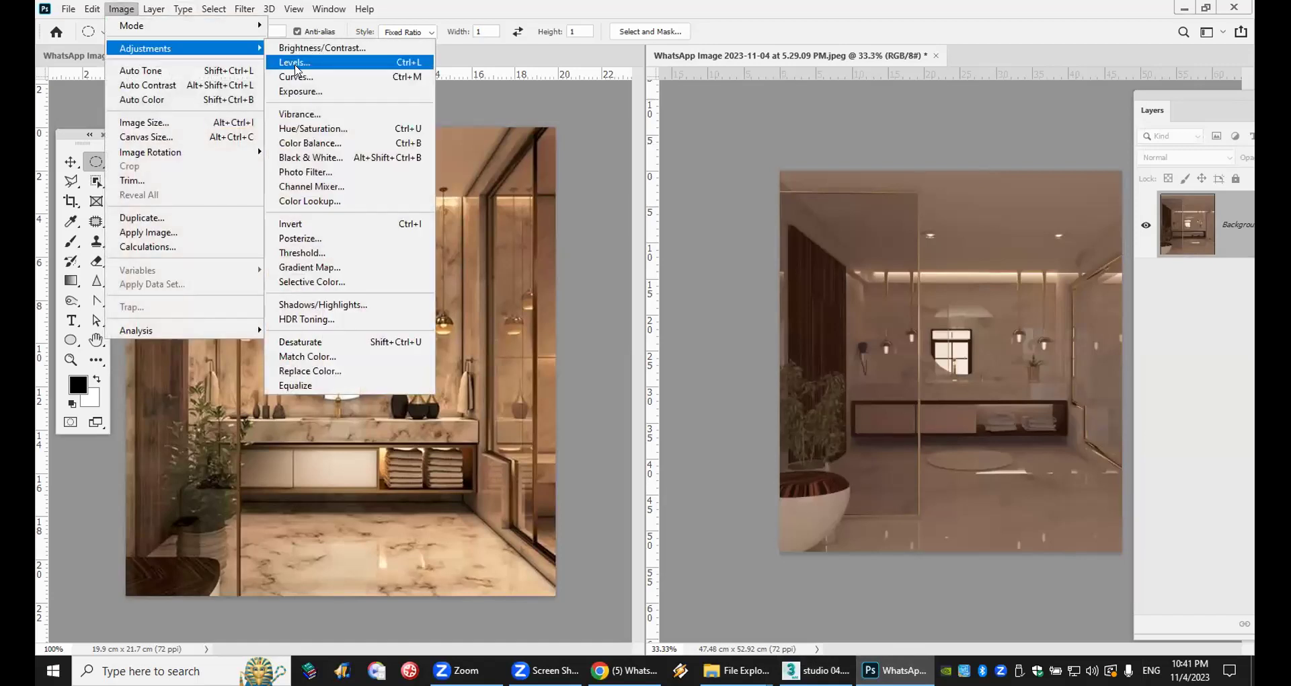
pyautogui.click(326, 72)
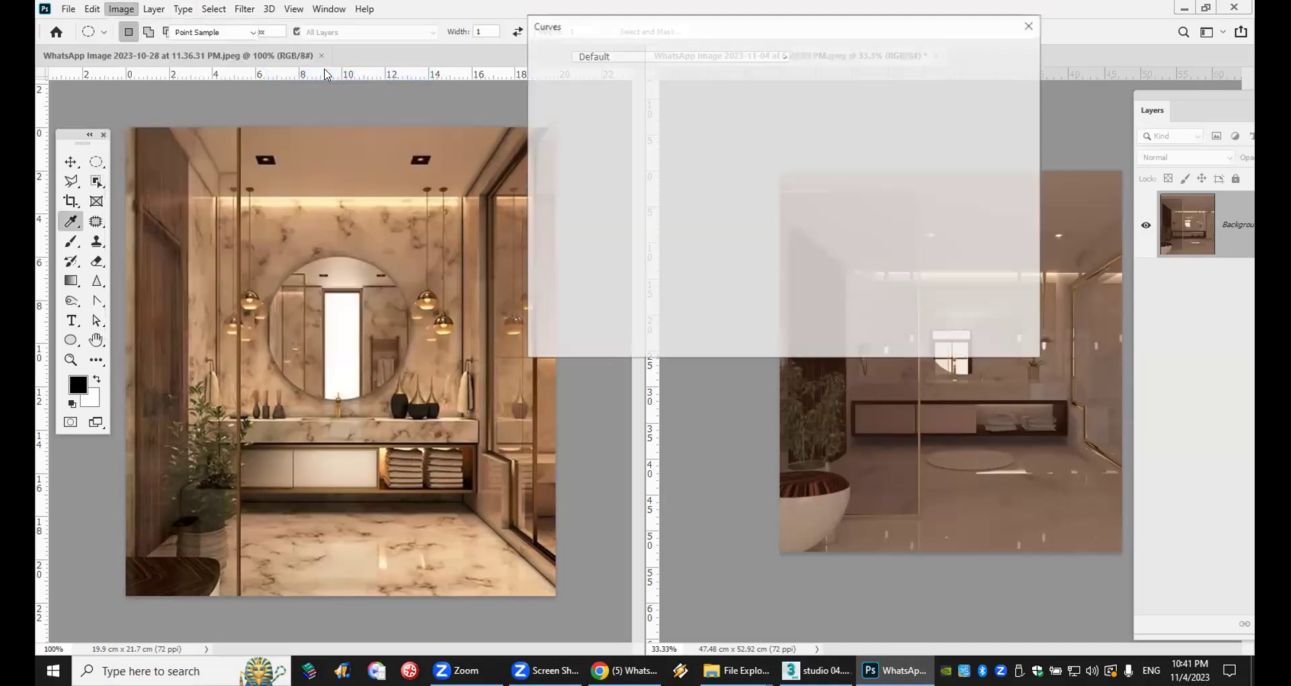
pyautogui.click(669, 55)
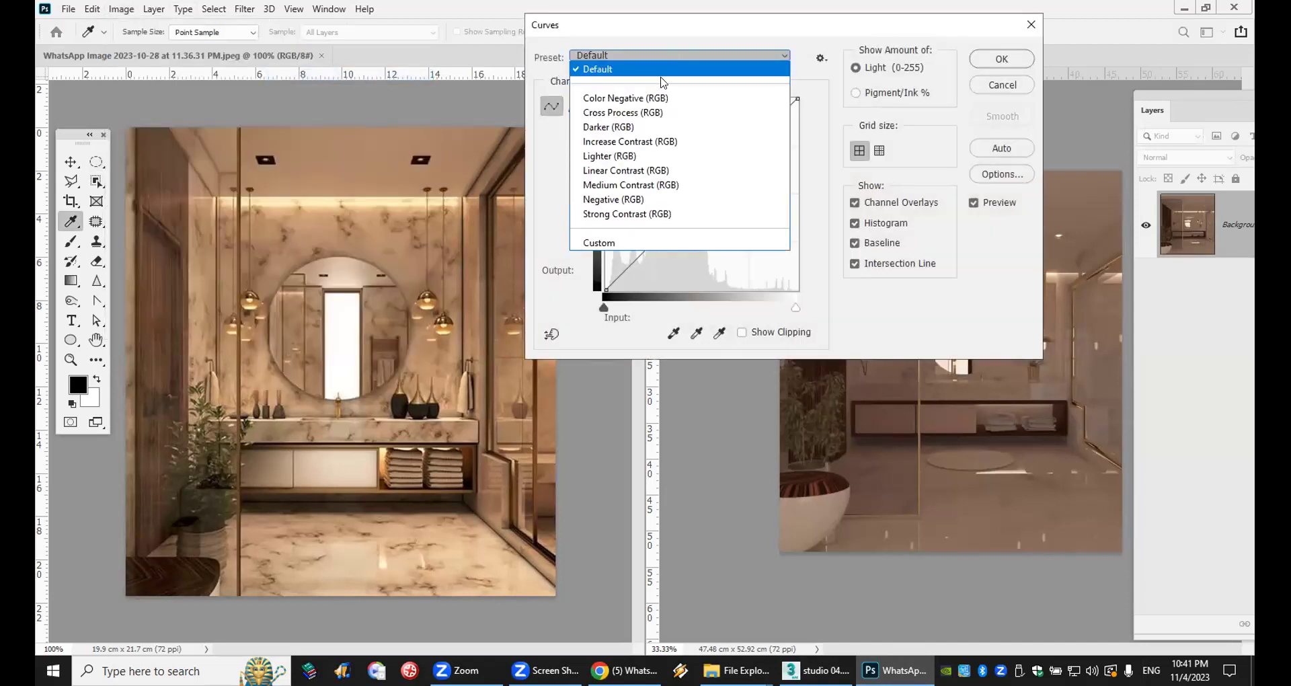
pyautogui.click(653, 103)
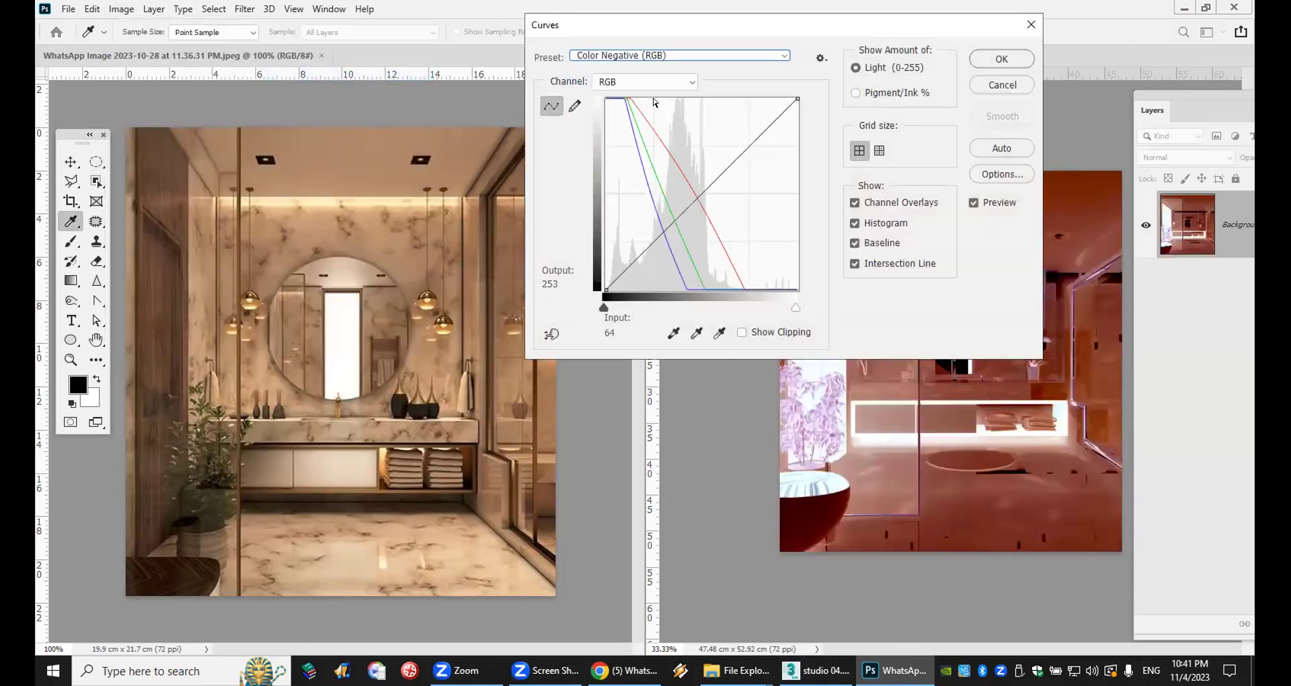
pyautogui.press('Down')
pyautogui.press('Down')
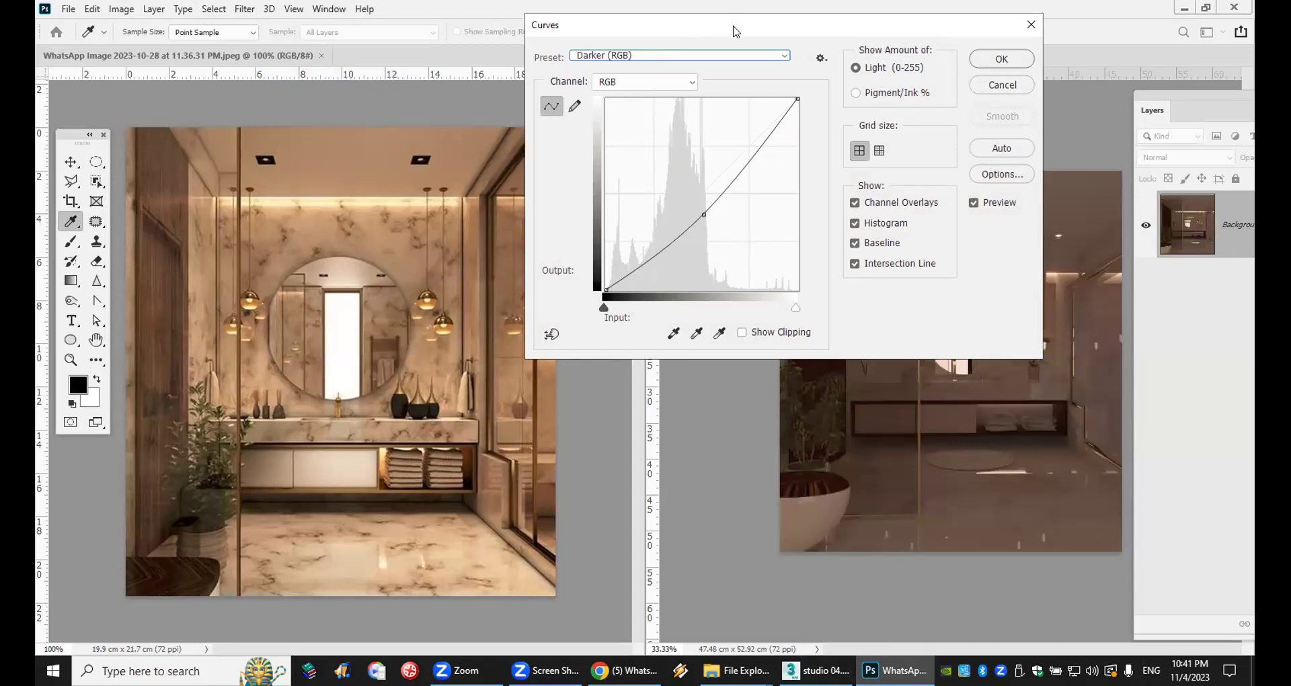
pyautogui.moveTo(737, 31); pyautogui.dragTo(540, 19)
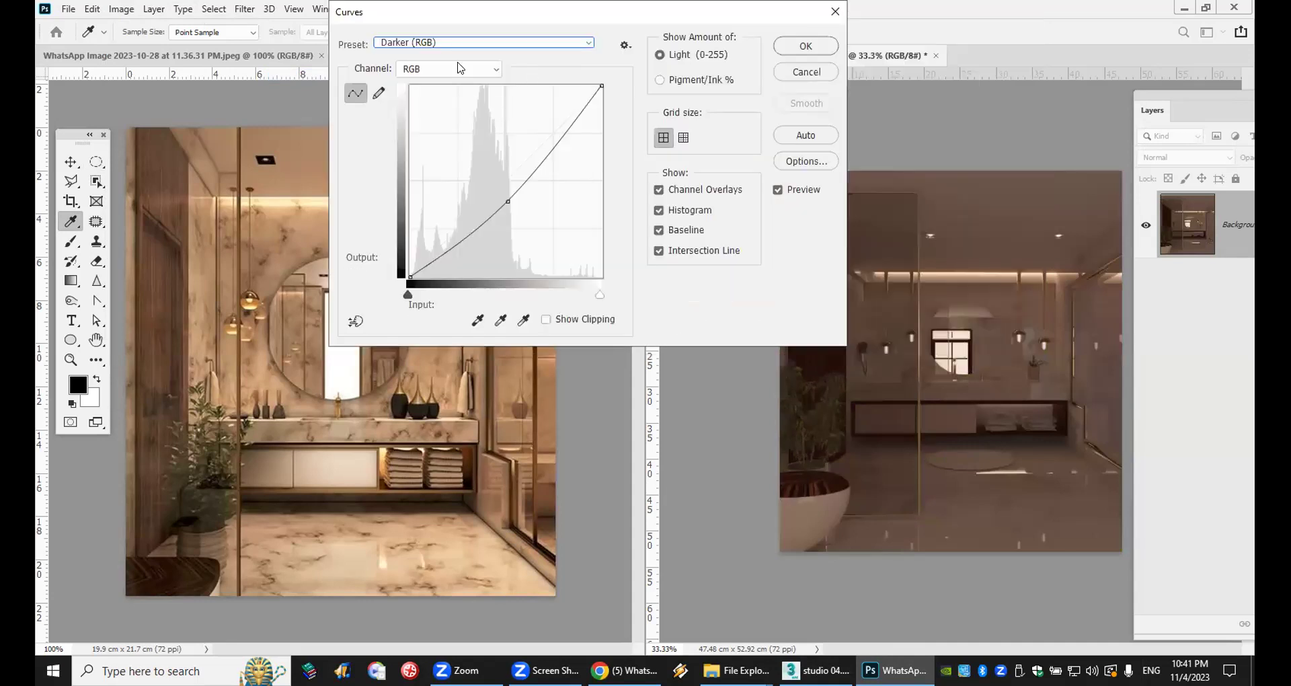
pyautogui.scroll(-1, 466, 46)
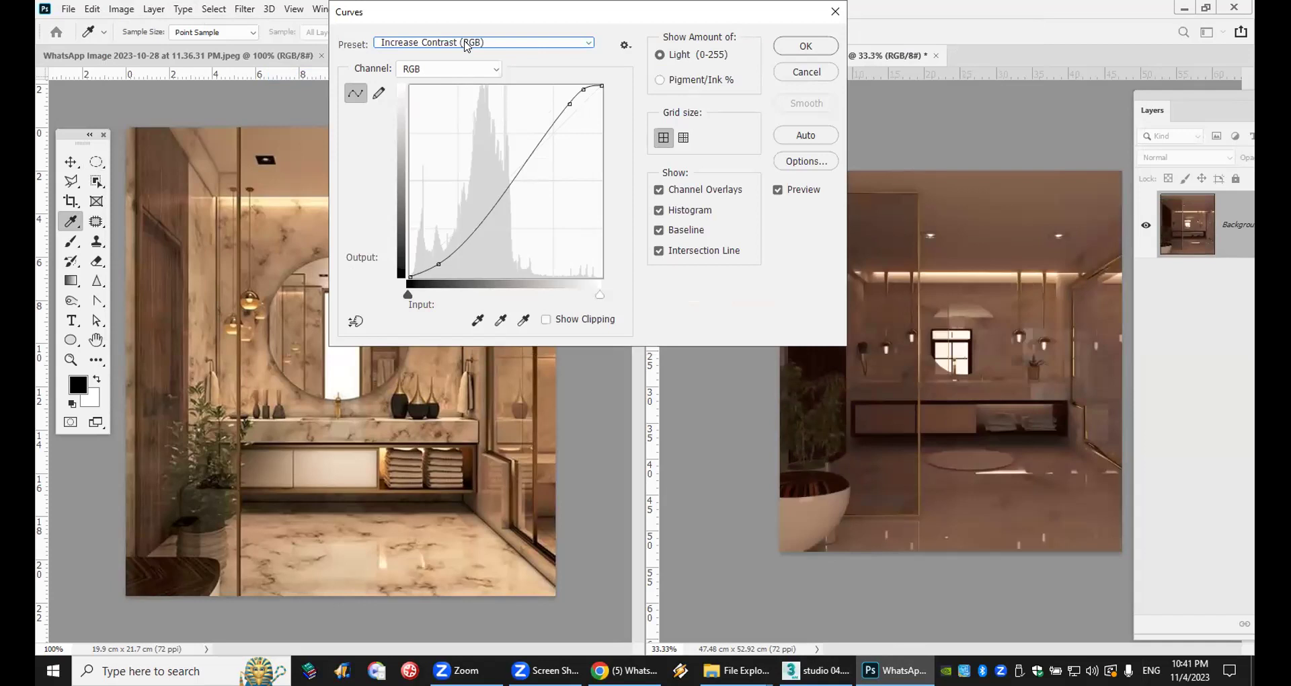
pyautogui.scroll(-3, 466, 45)
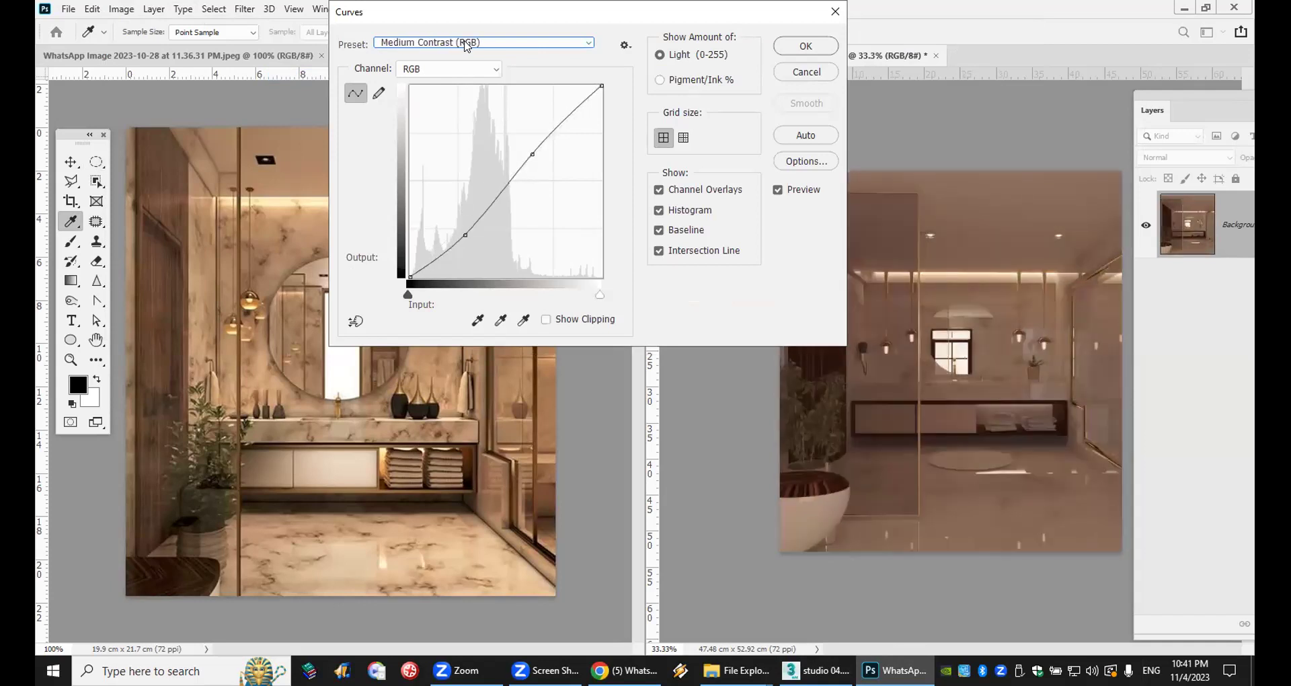
pyautogui.scroll(-4, 466, 46)
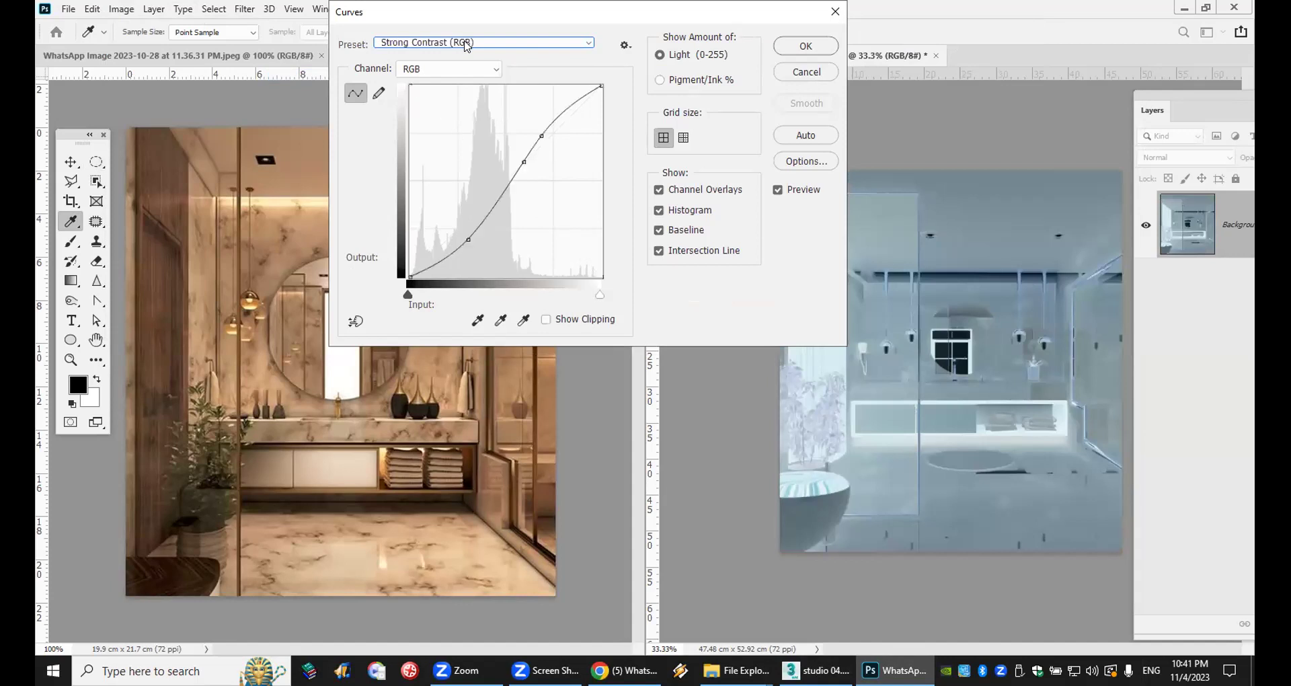
pyautogui.scroll(-3, 466, 45)
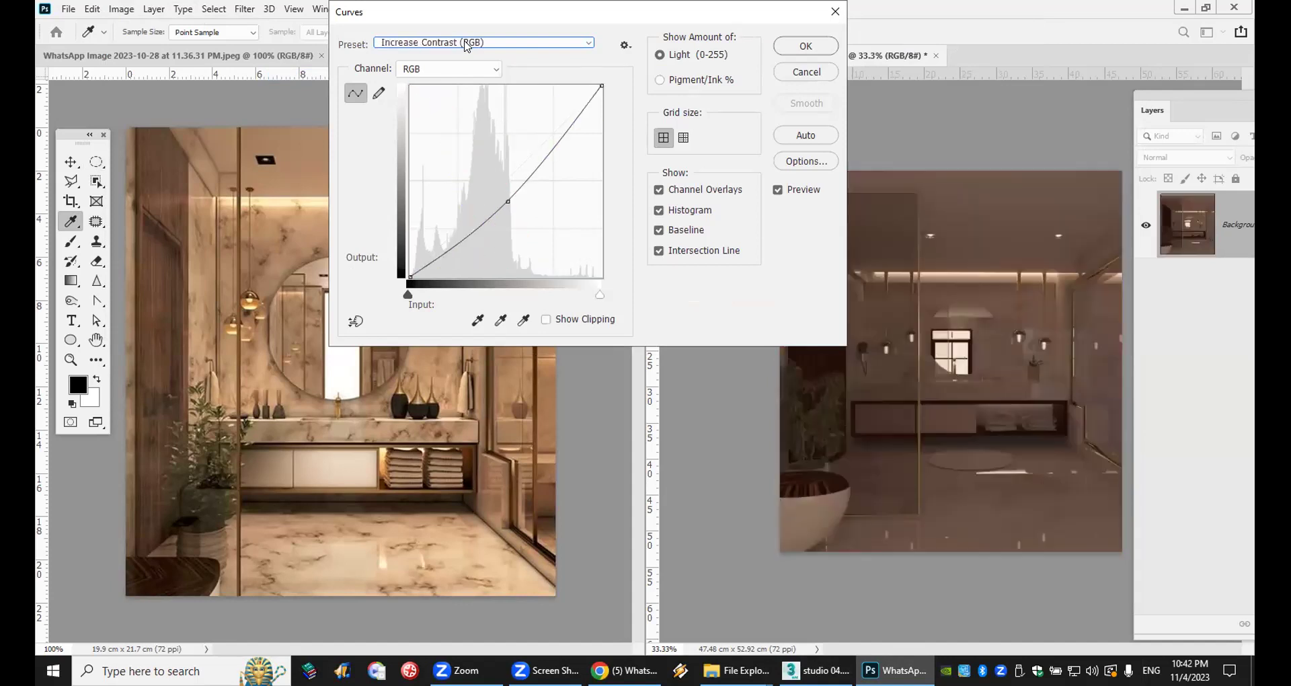
pyautogui.click(805, 71)
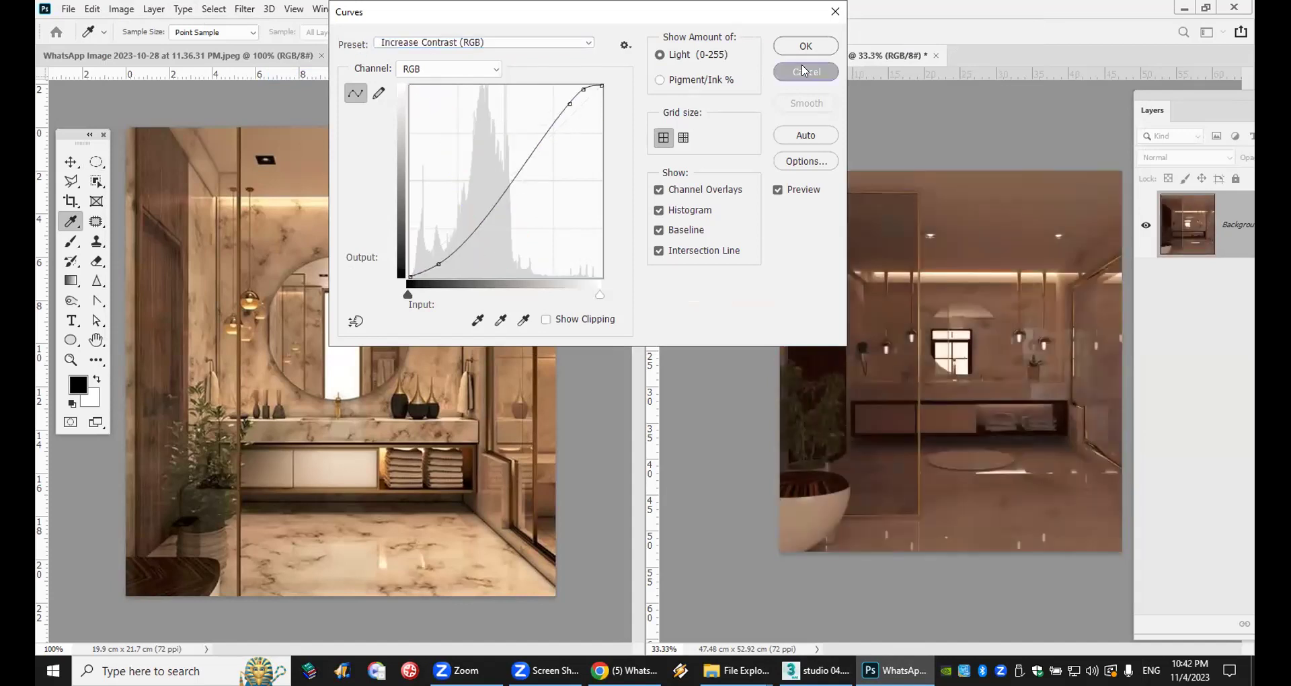
# Step: Apply a Curves adjustment with the Increase Contrast (RGB) preset to the darker bathroom image, comparing it with other presets first
pyautogui.click(122, 9)
pyautogui.moveTo(174, 48)
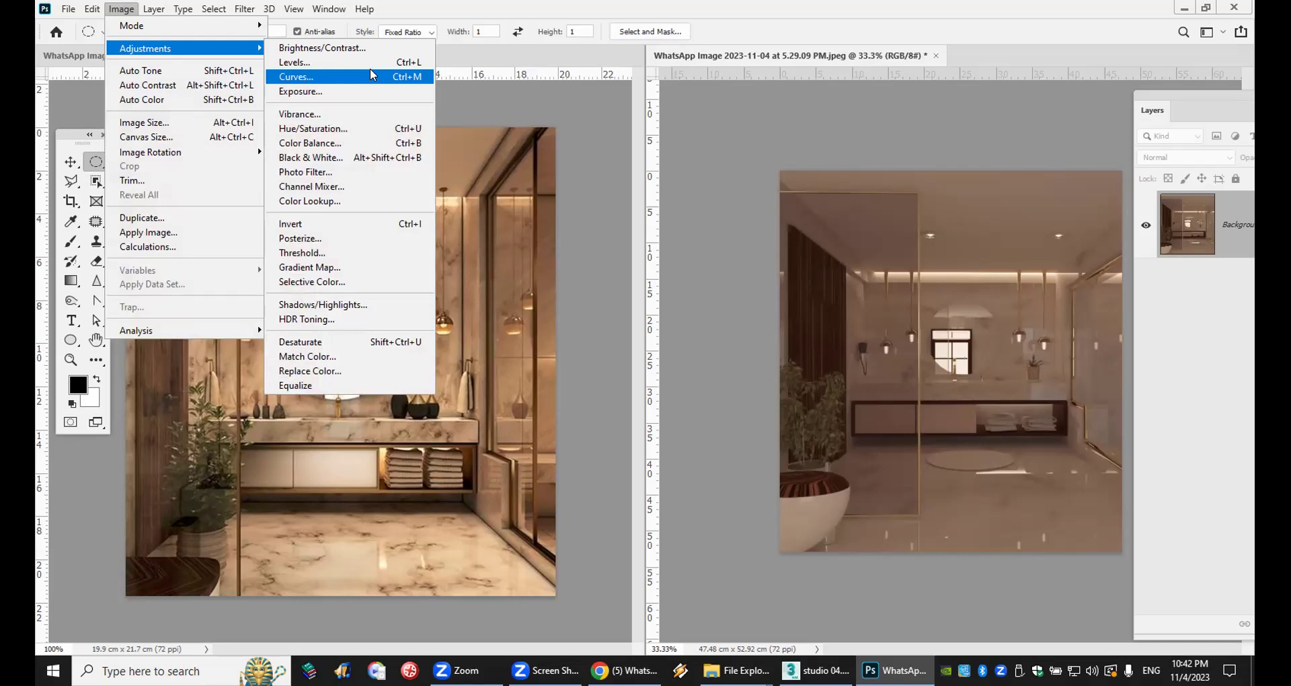
pyautogui.click(370, 76)
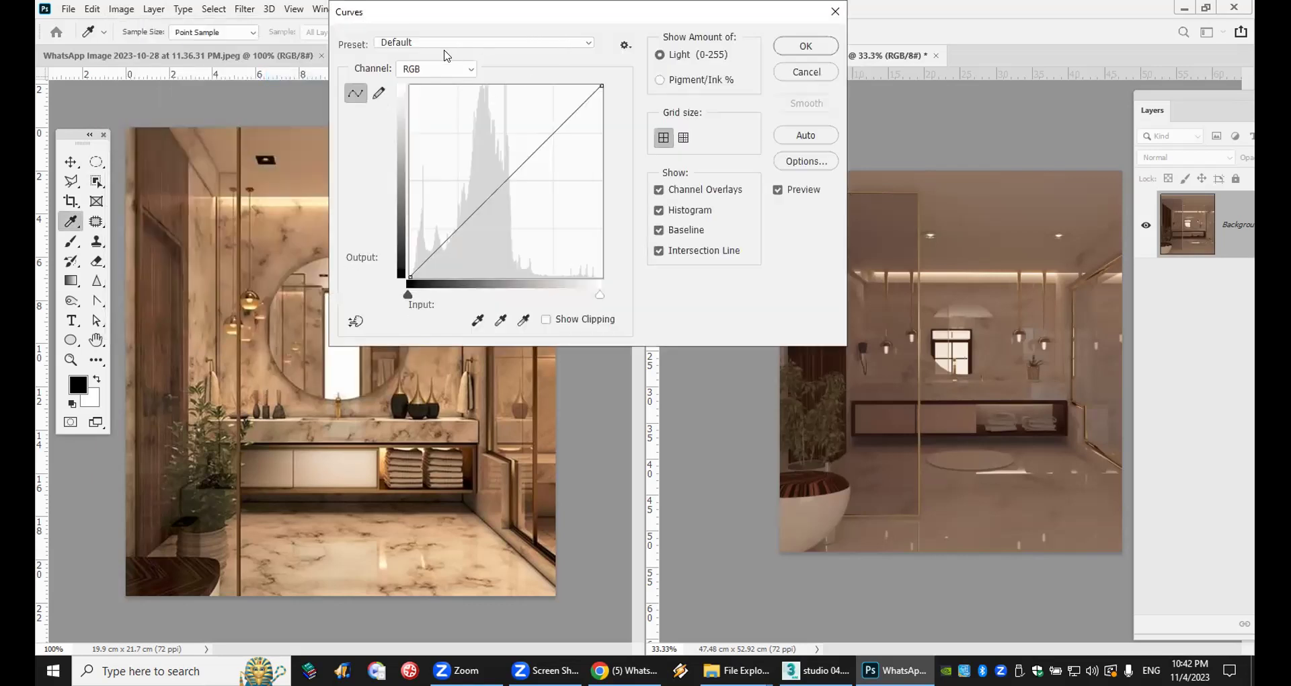
pyautogui.click(431, 42)
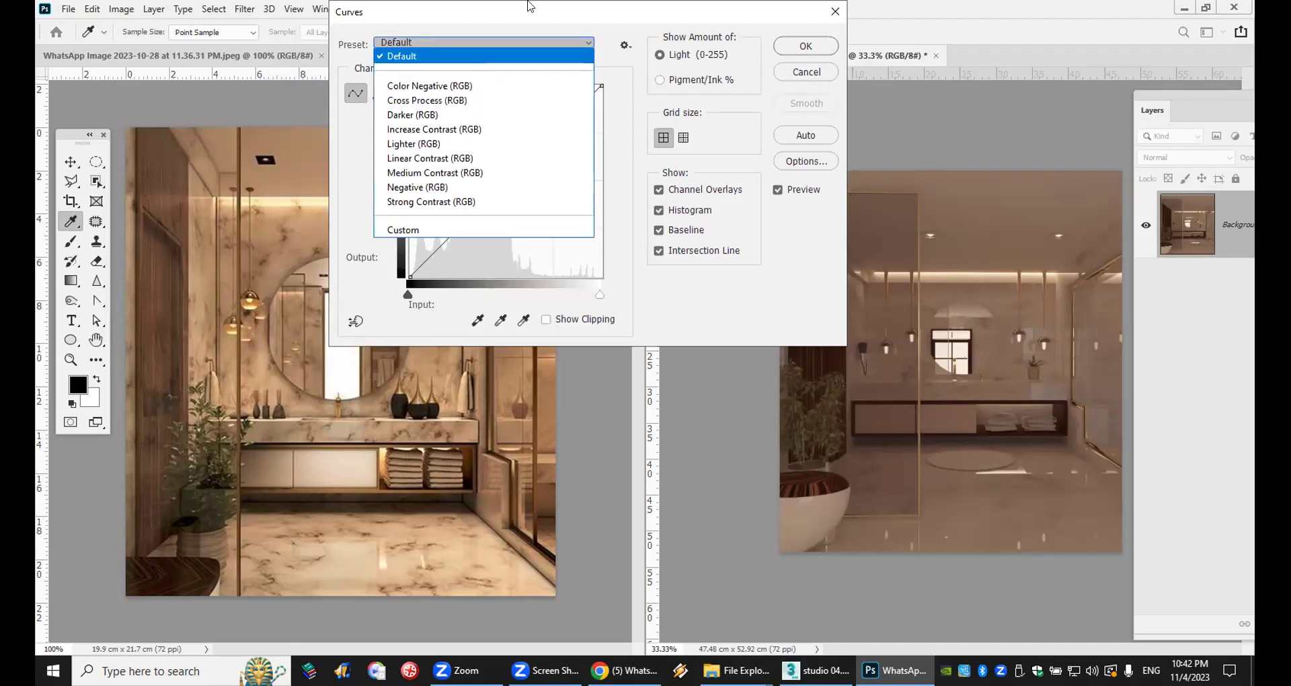
pyautogui.click(472, 99)
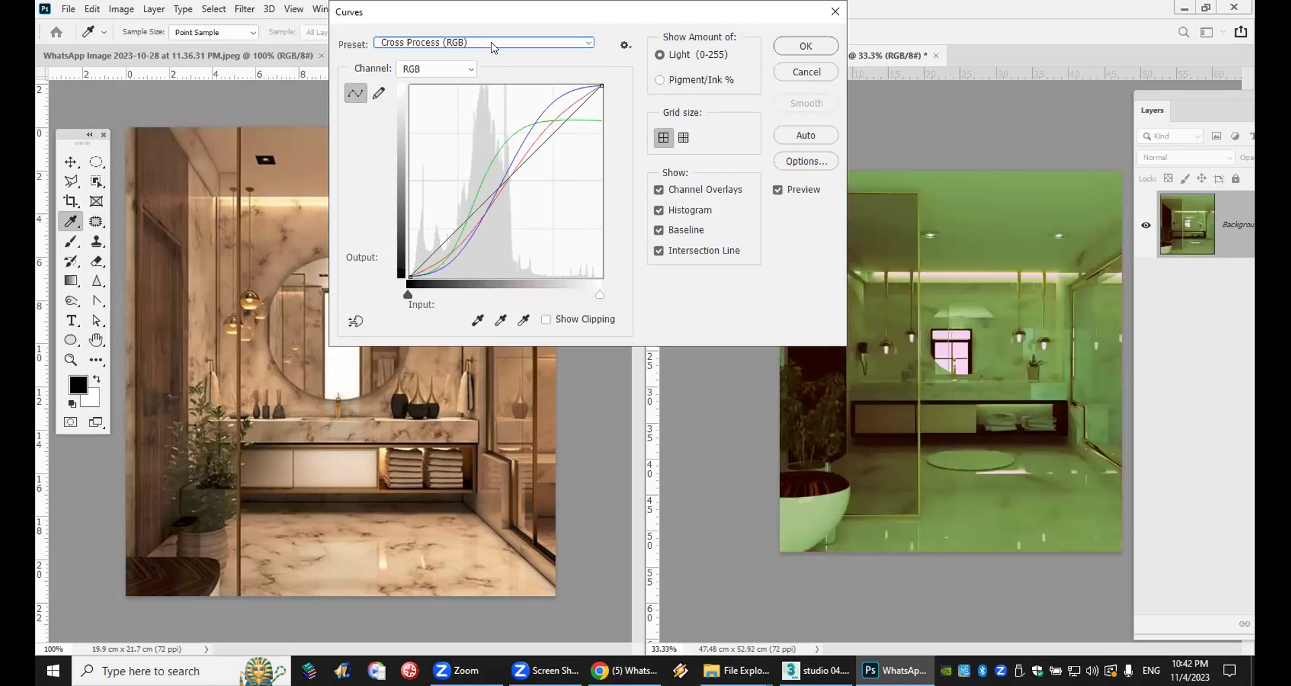
pyautogui.scroll(-2, 494, 47)
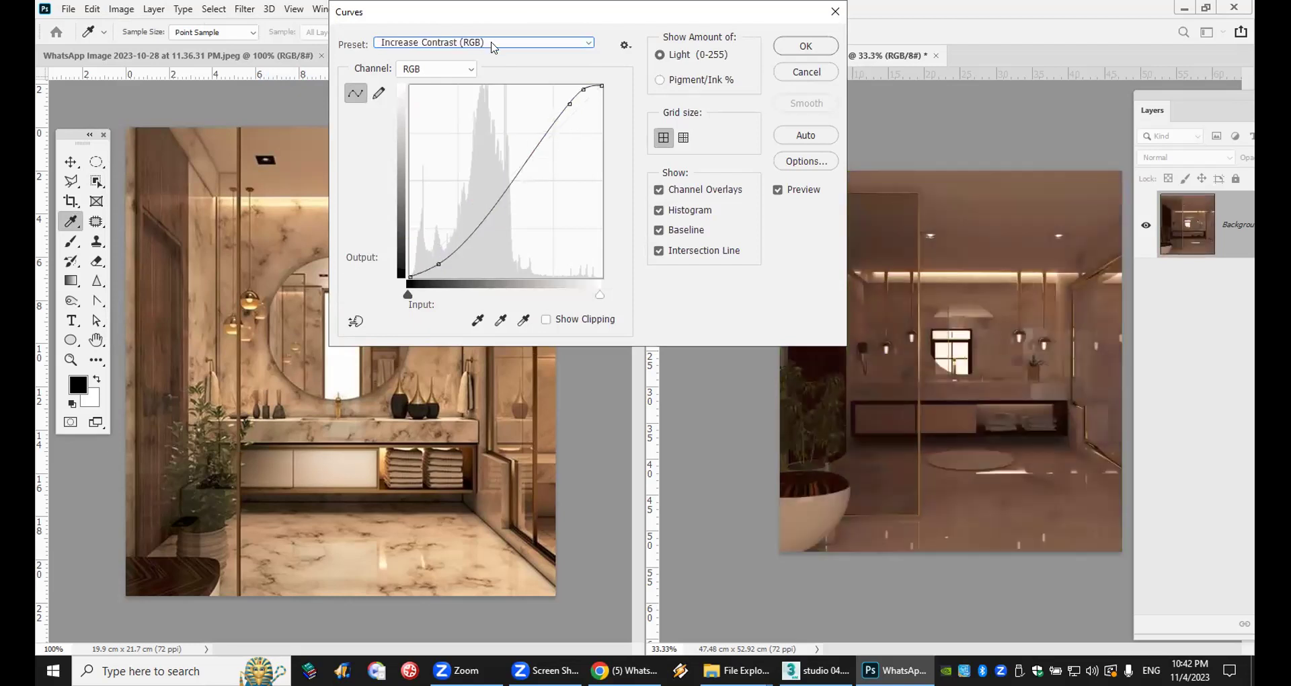
pyautogui.scroll(-3, 494, 47)
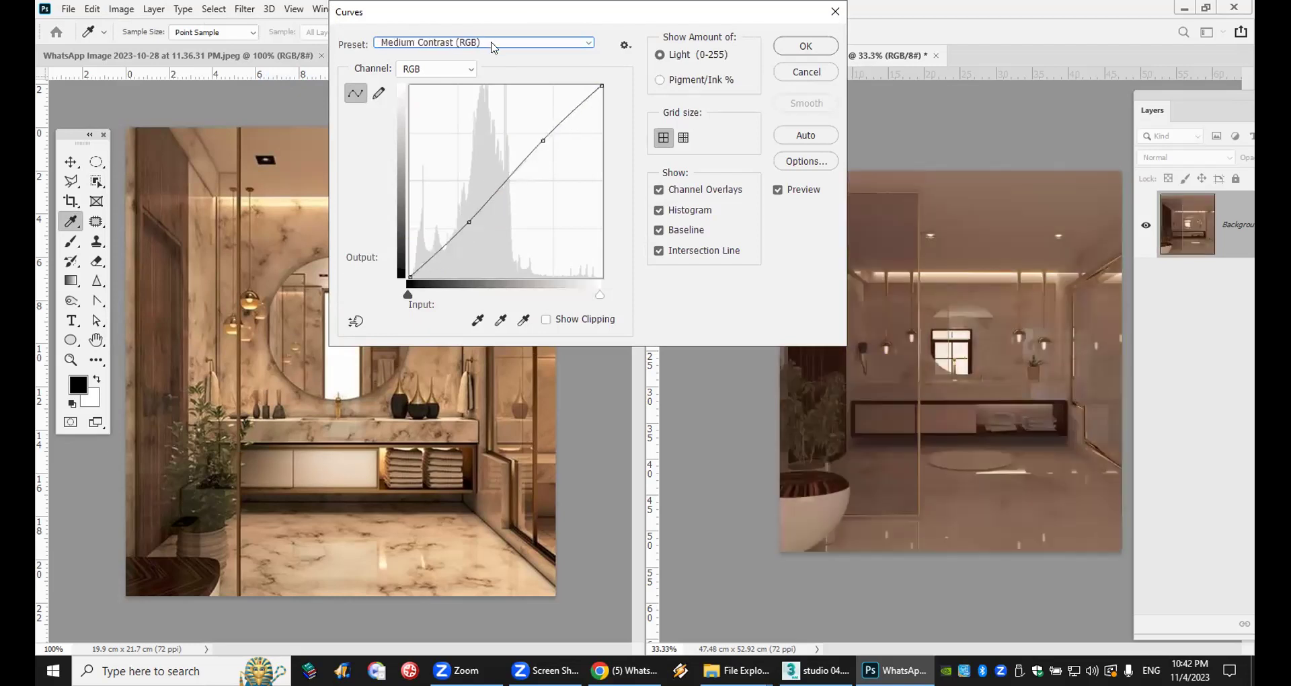
pyautogui.scroll(-4, 494, 47)
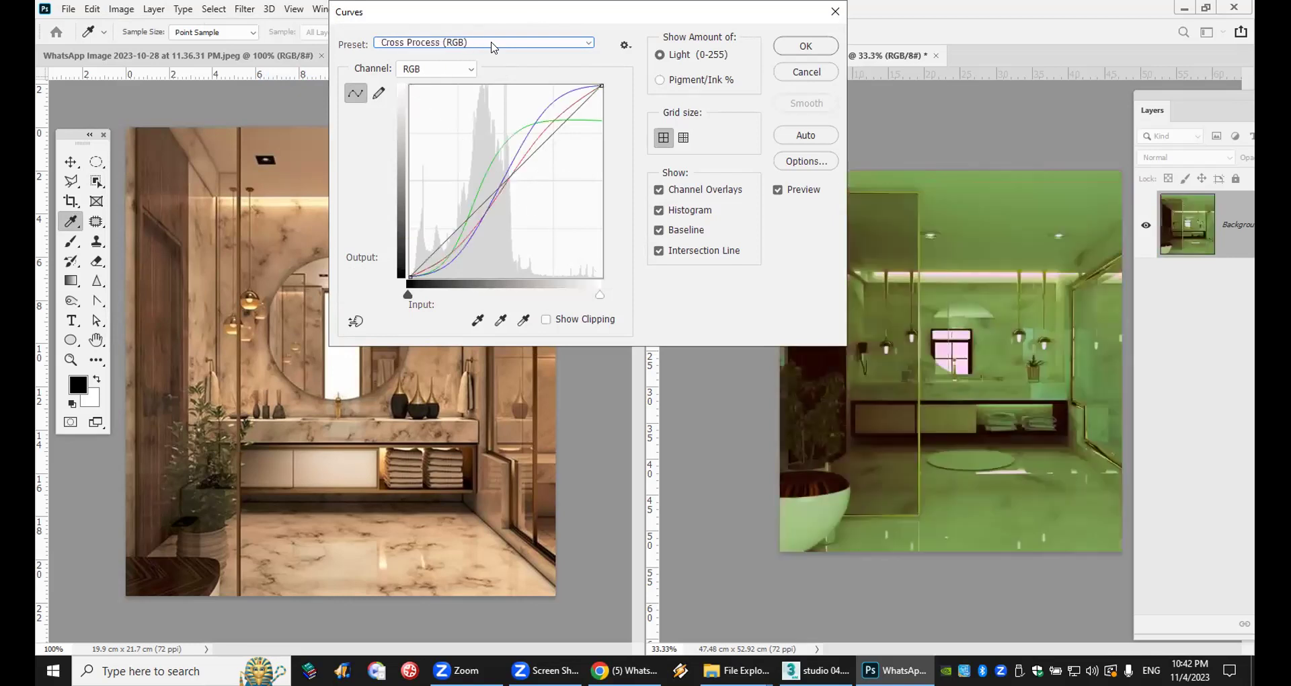
pyautogui.scroll(-3, 494, 48)
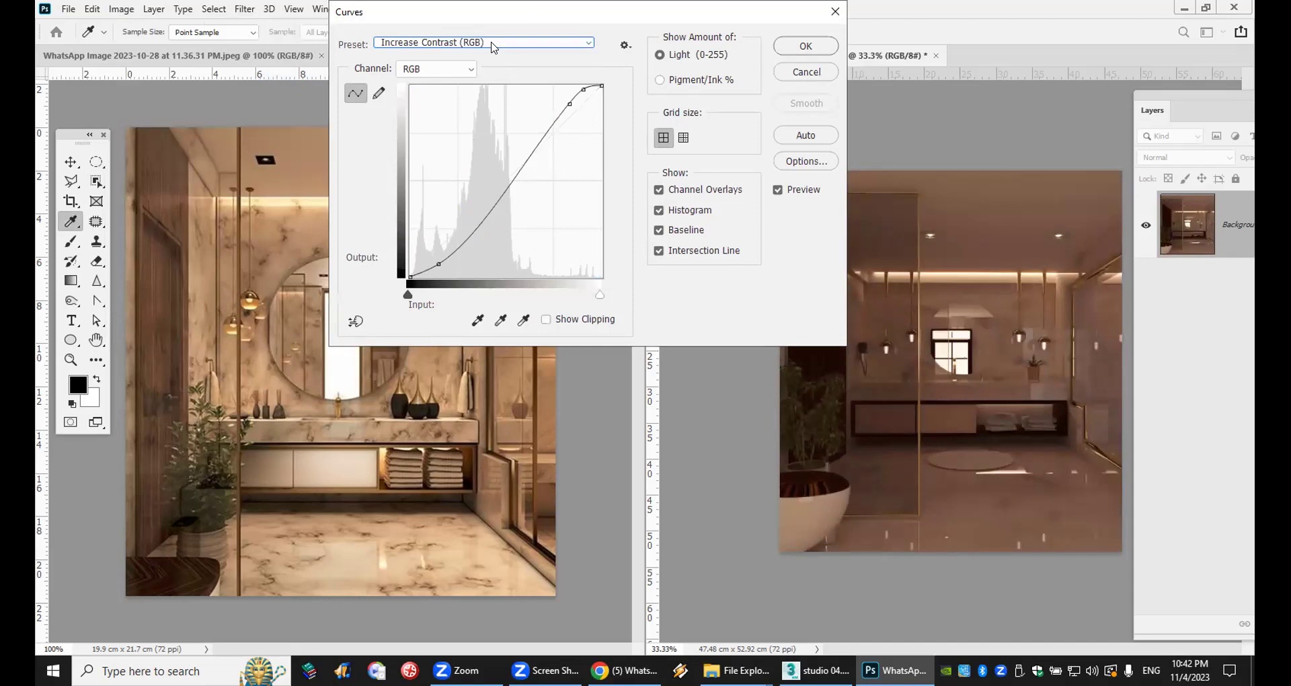
pyautogui.scroll(-1, 494, 47)
pyautogui.scroll(1, 494, 48)
pyautogui.click(805, 45)
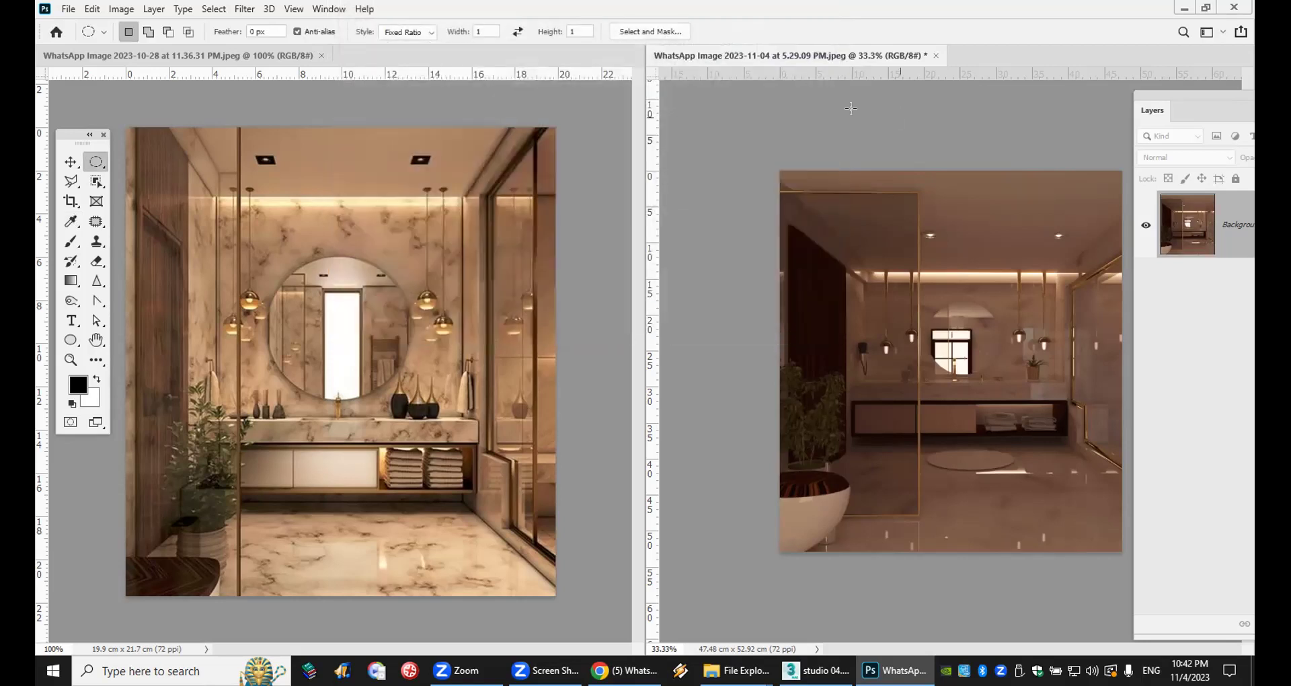
# Step: Undock the darker bathroom image into its own floating window and show the desktop
pyautogui.click(122, 9)
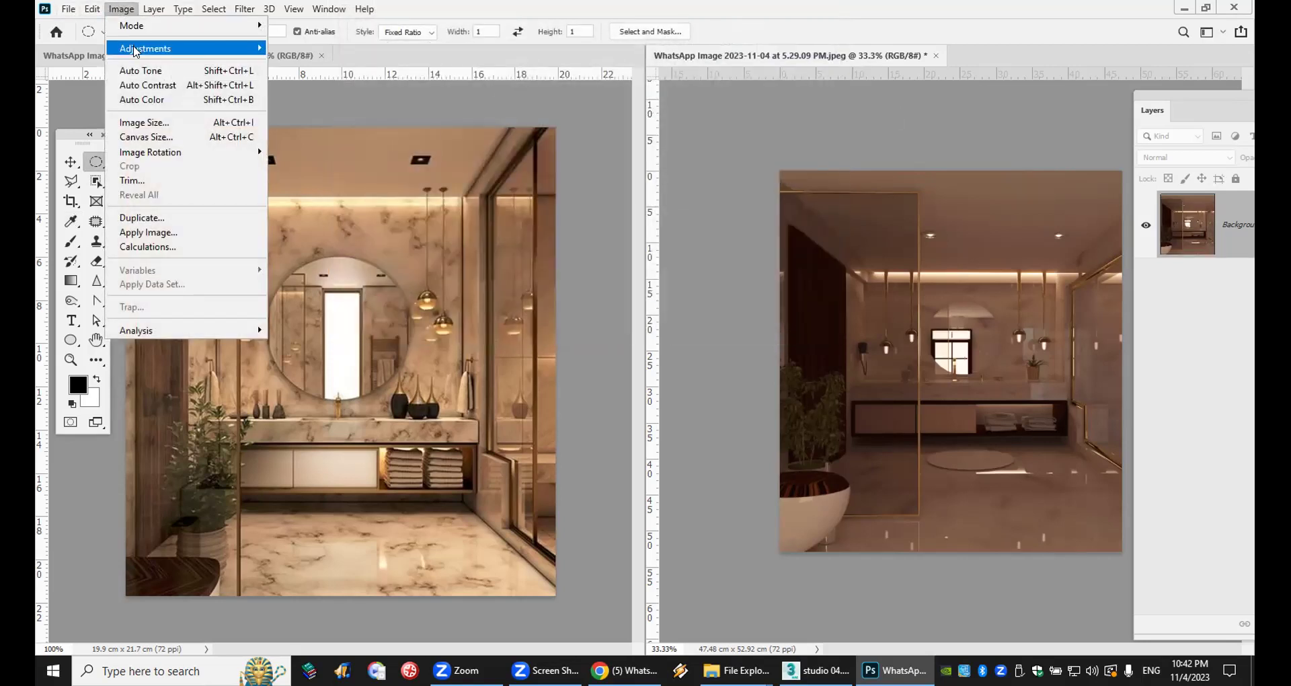
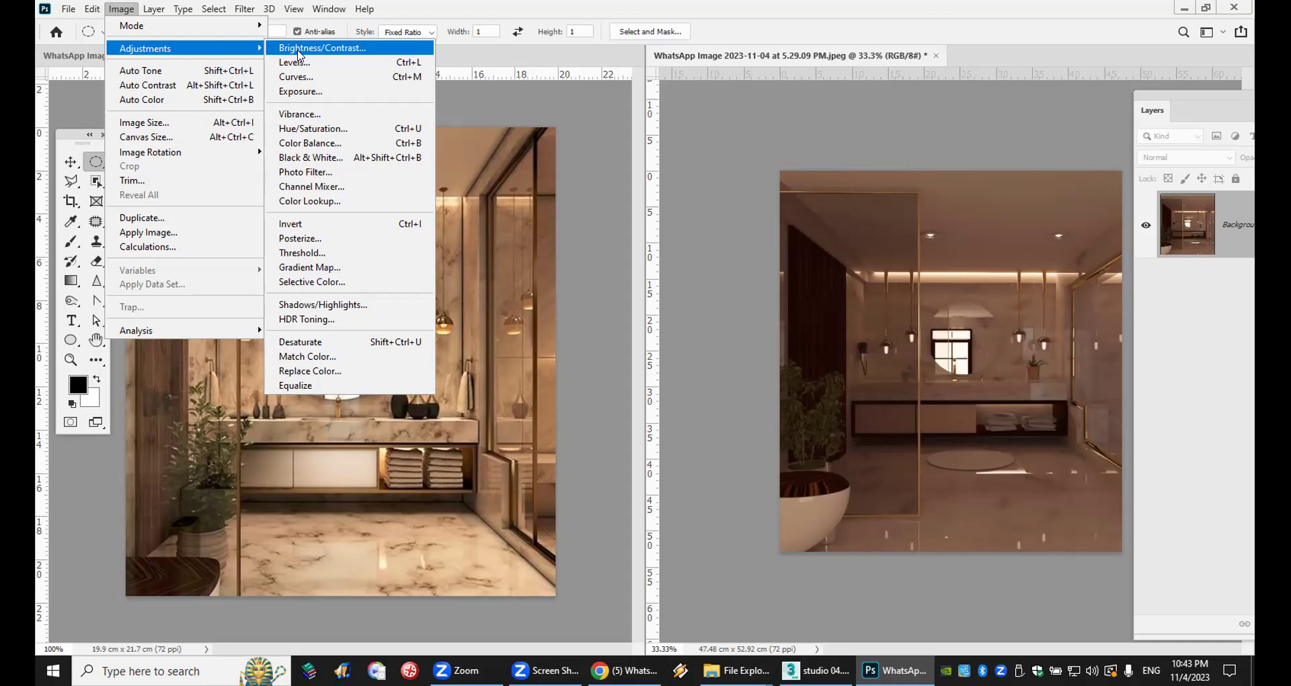
pyautogui.click(436, 6)
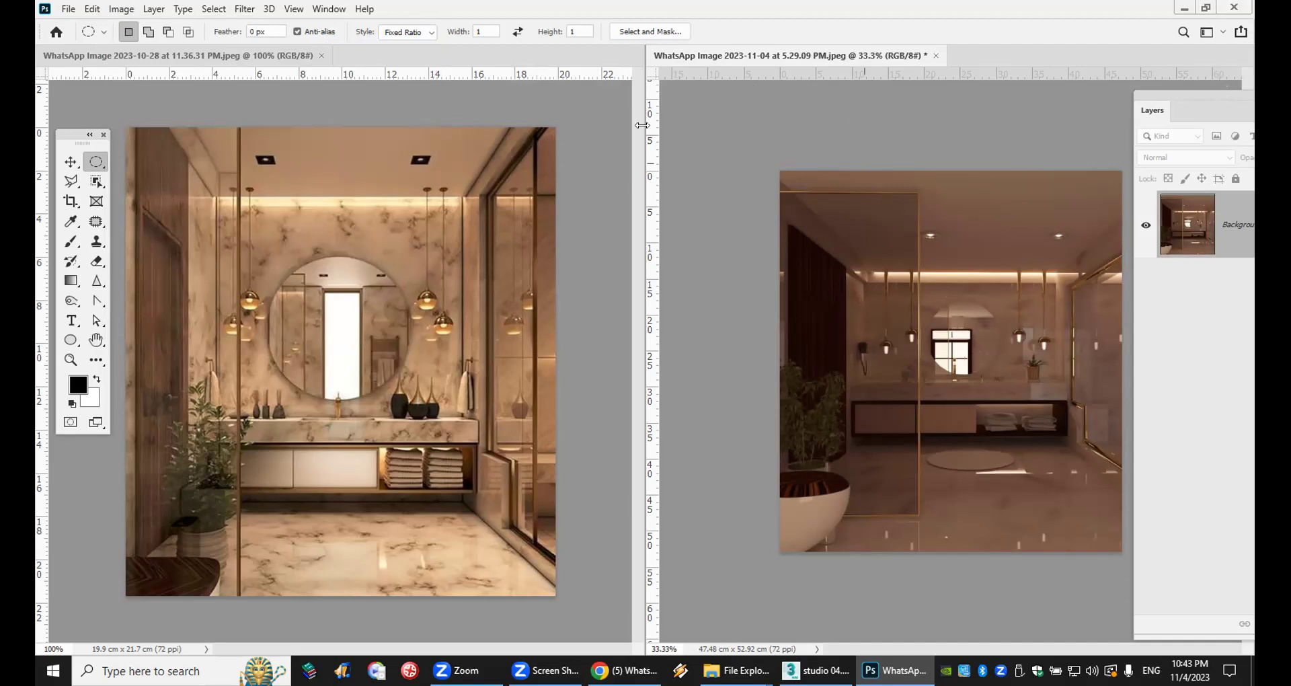
pyautogui.moveTo(706, 56); pyautogui.dragTo(297, 98)
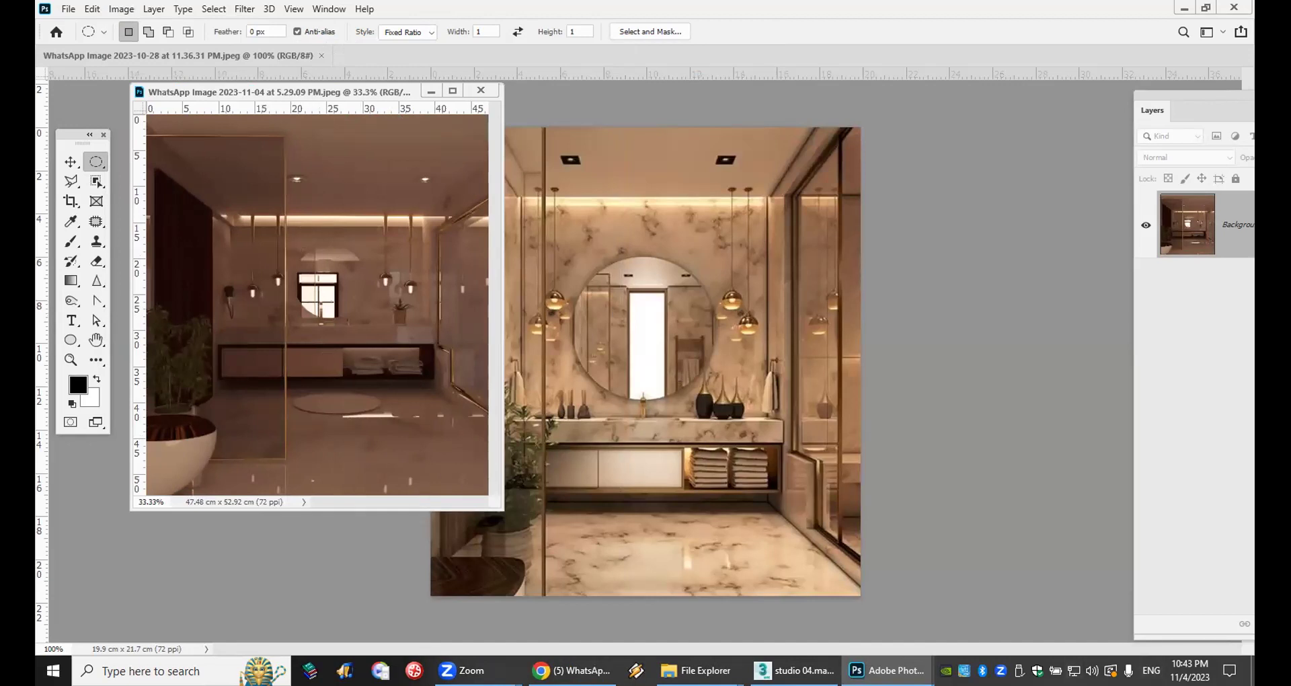
pyautogui.press('super+d')
pyautogui.doubleClick(1231, 37)
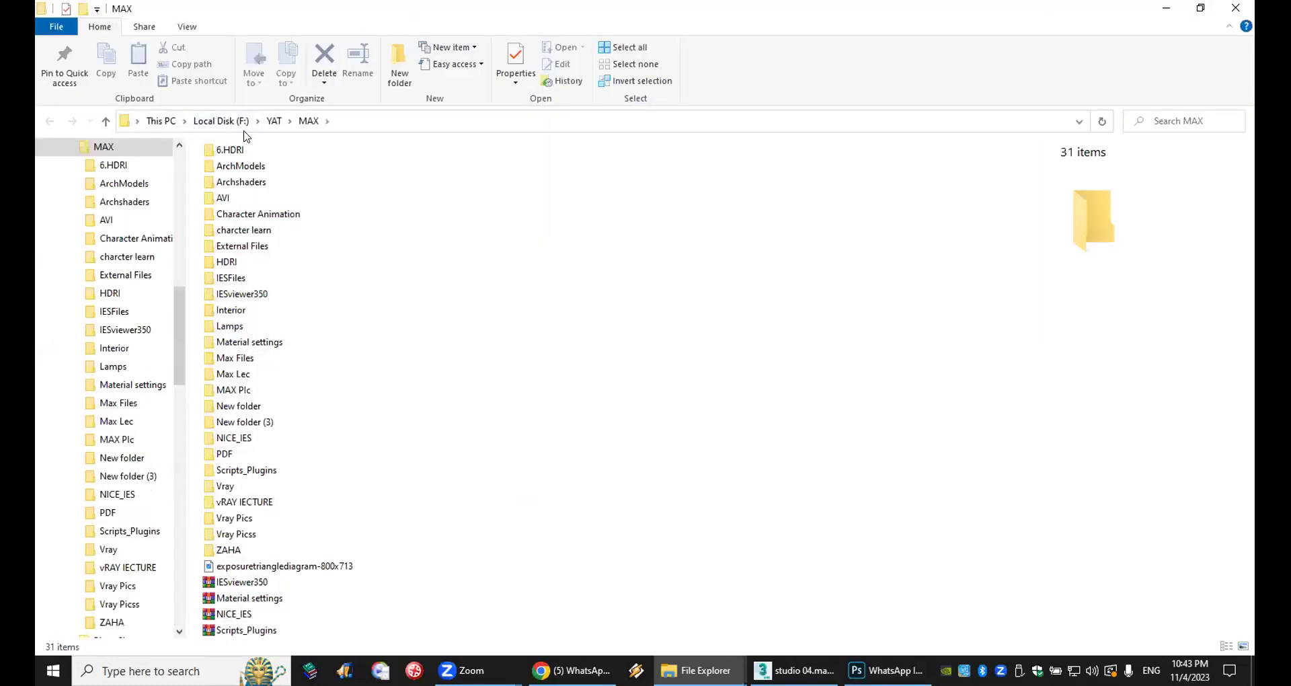
pyautogui.click(1230, 26)
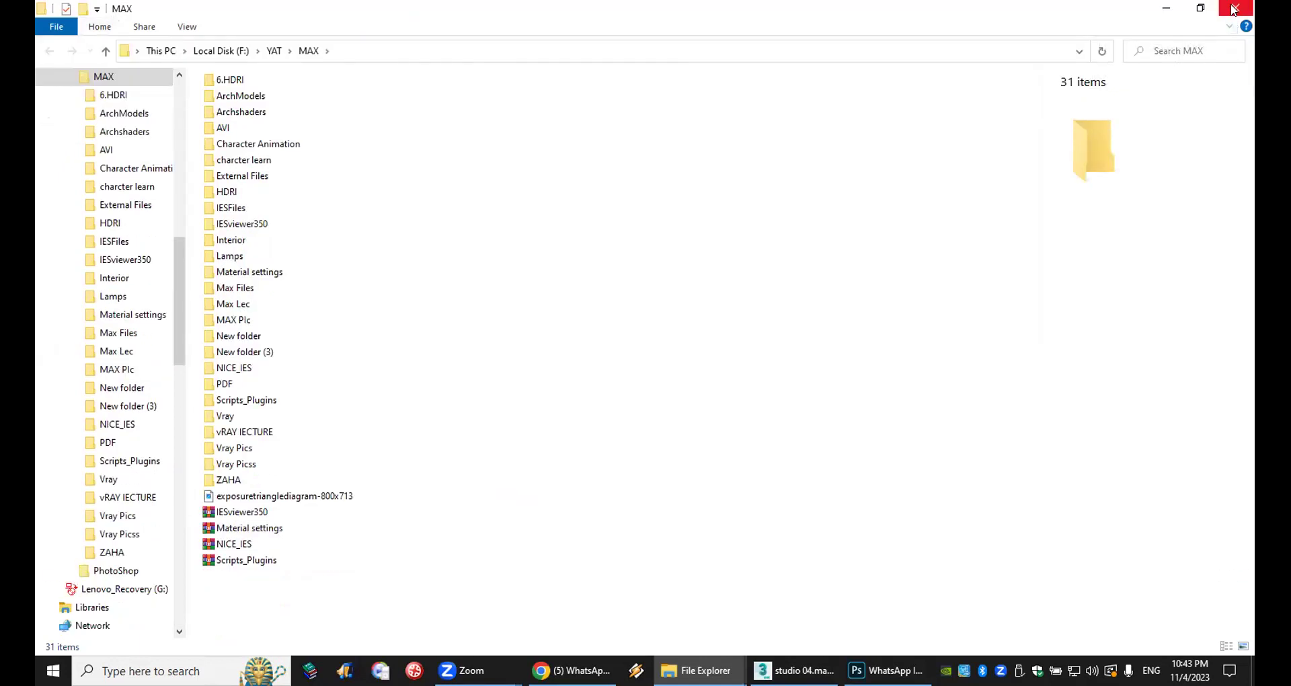
pyautogui.click(1236, 7)
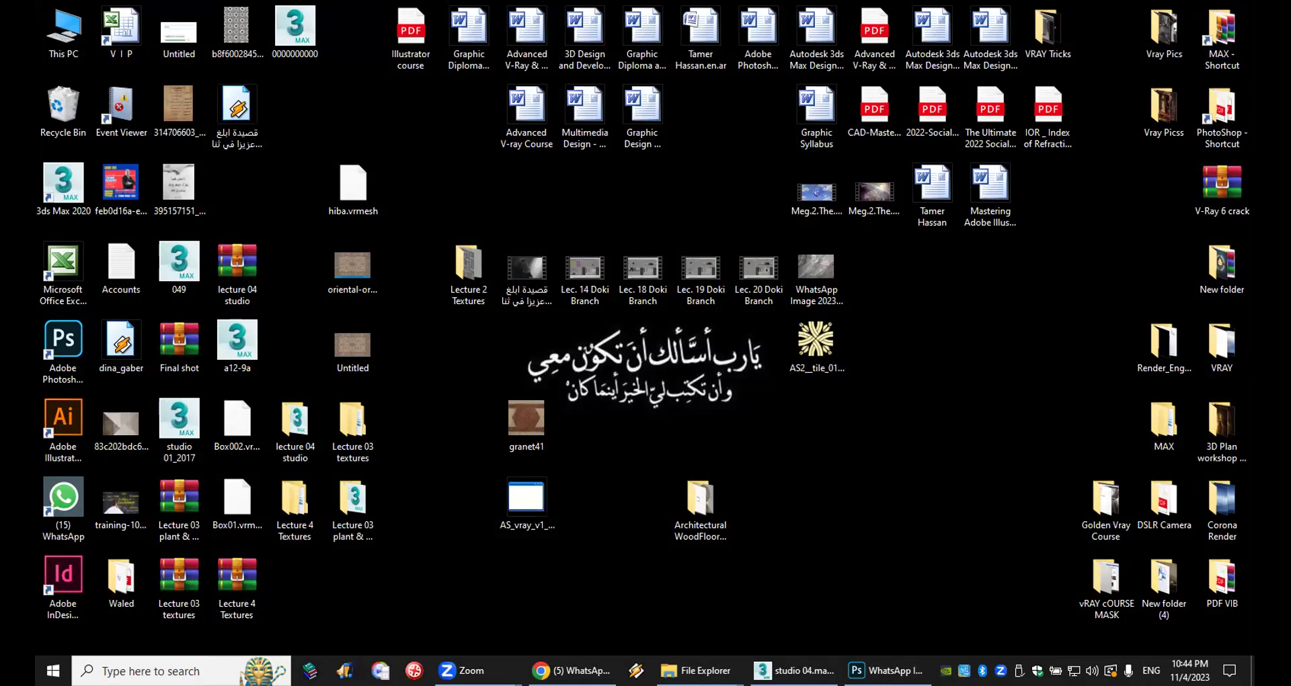
# Step: Send the Arabic lighting design guide PDF from the desktop's PDF VIB folder to the 3D MAX OL 18-09-2023 group in WhatsApp Web
pyautogui.moveTo(887, 671)
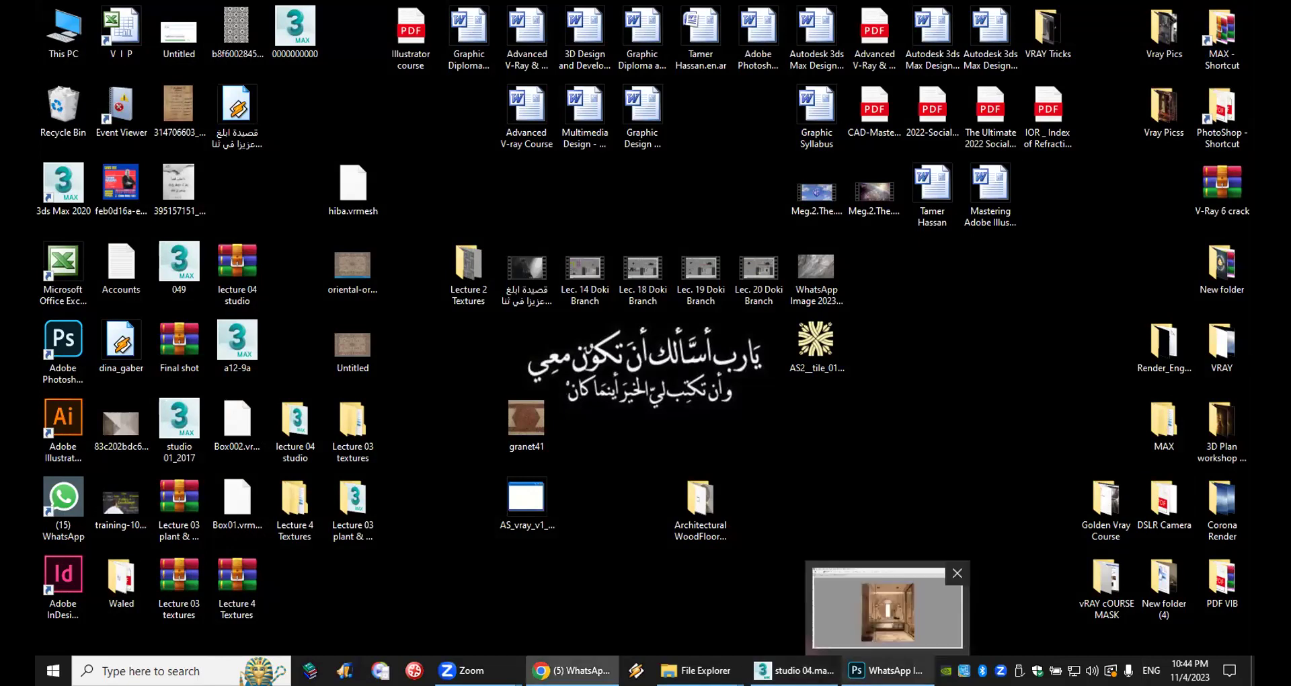
pyautogui.doubleClick(1233, 579)
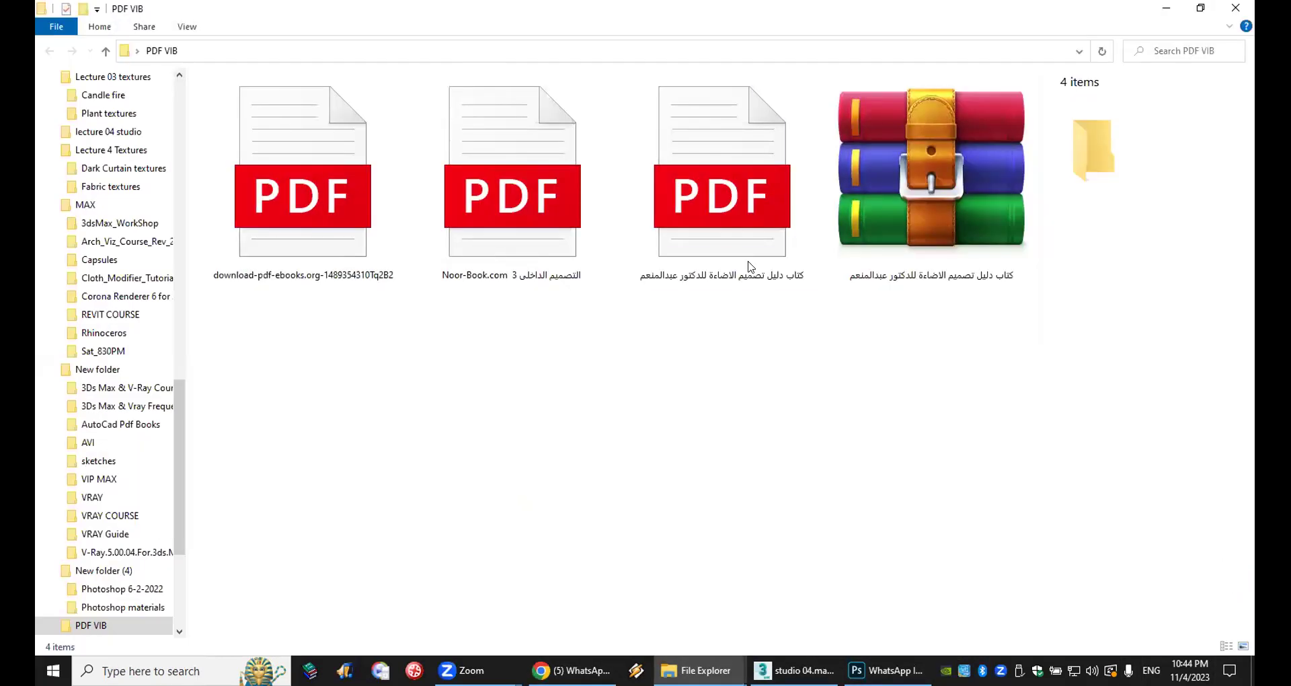
pyautogui.click(743, 227)
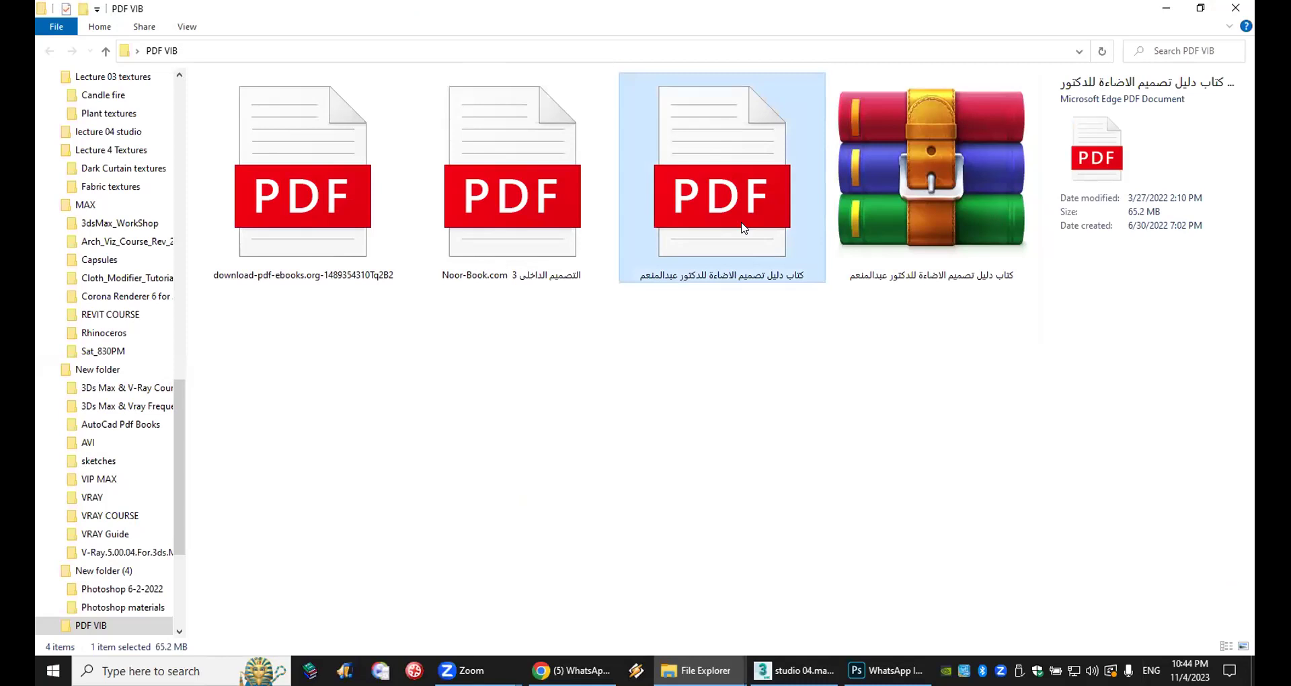
pyautogui.moveTo(741, 208); pyautogui.dragTo(854, 439)
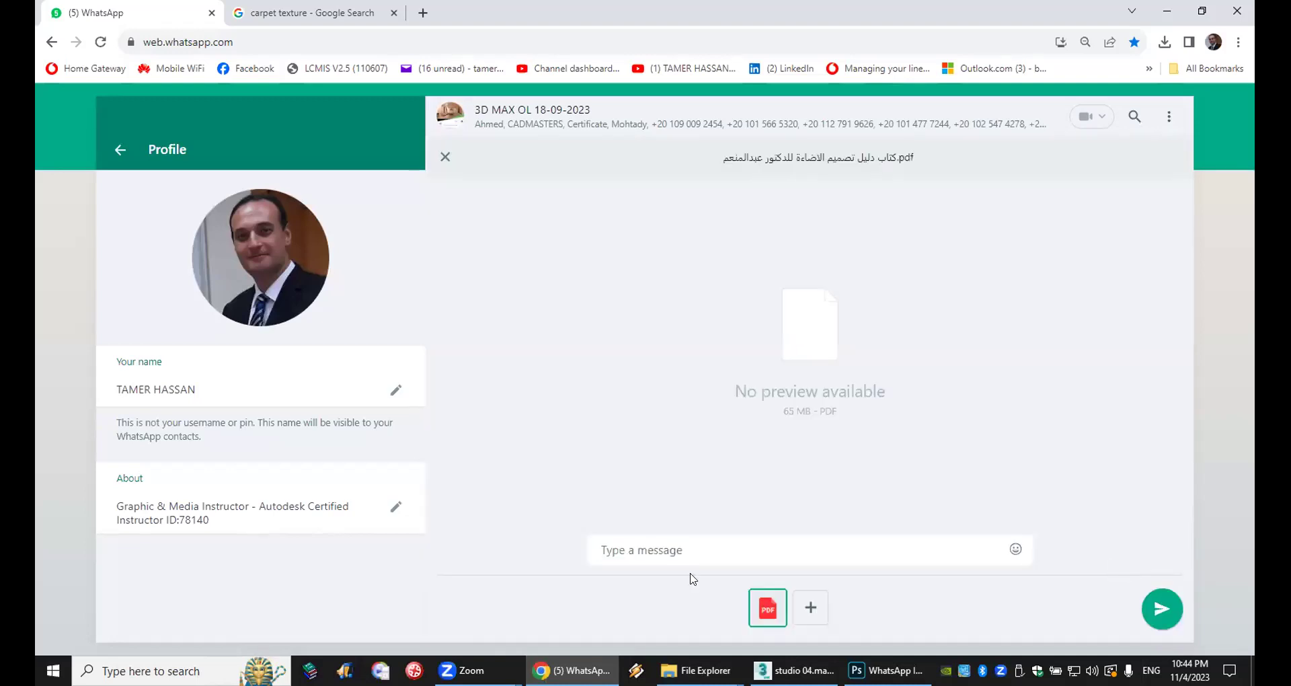
pyautogui.click(1162, 610)
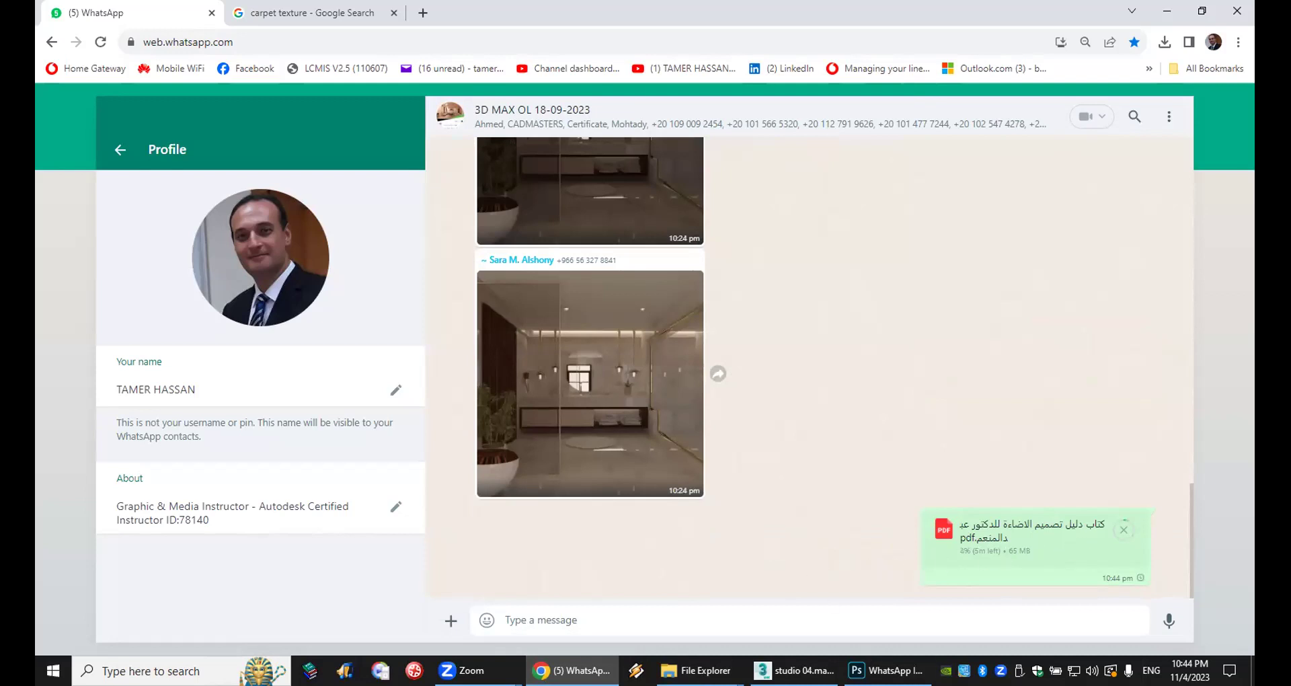
# Step: Return to Photoshop and undock the warmer reference image into its own floating window
pyautogui.click(886, 671)
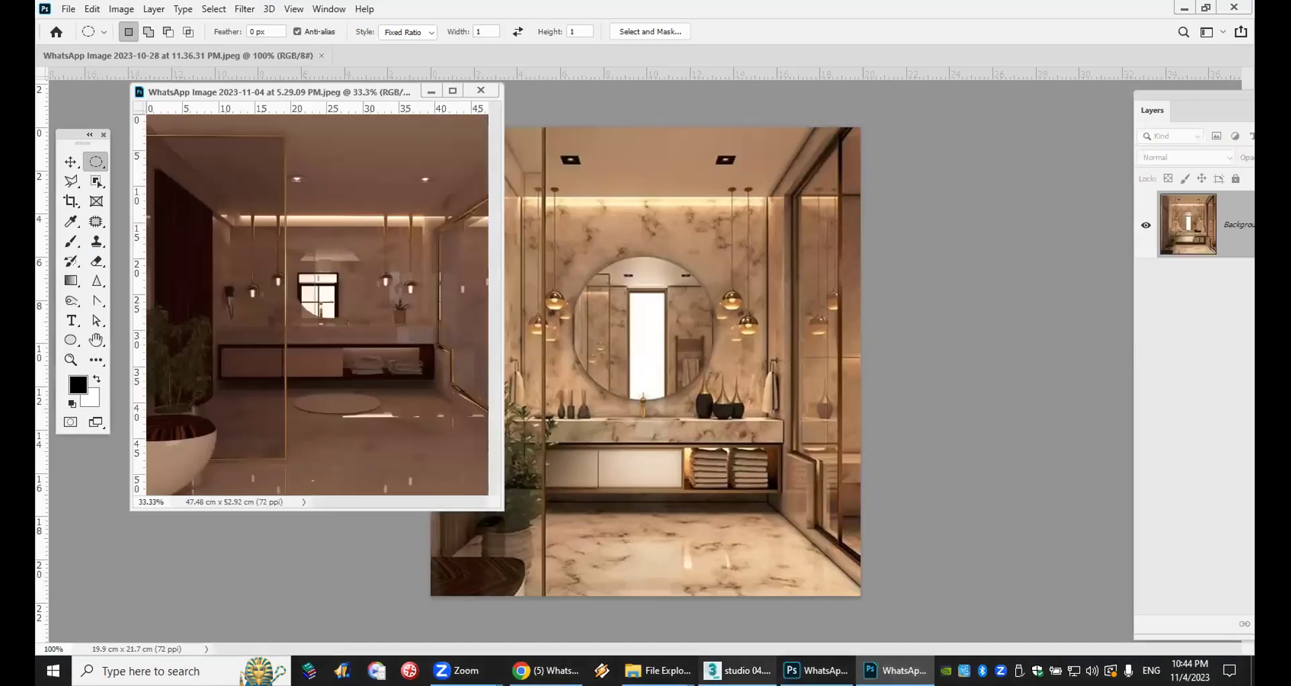
pyautogui.moveTo(659, 671)
pyautogui.click(883, 605)
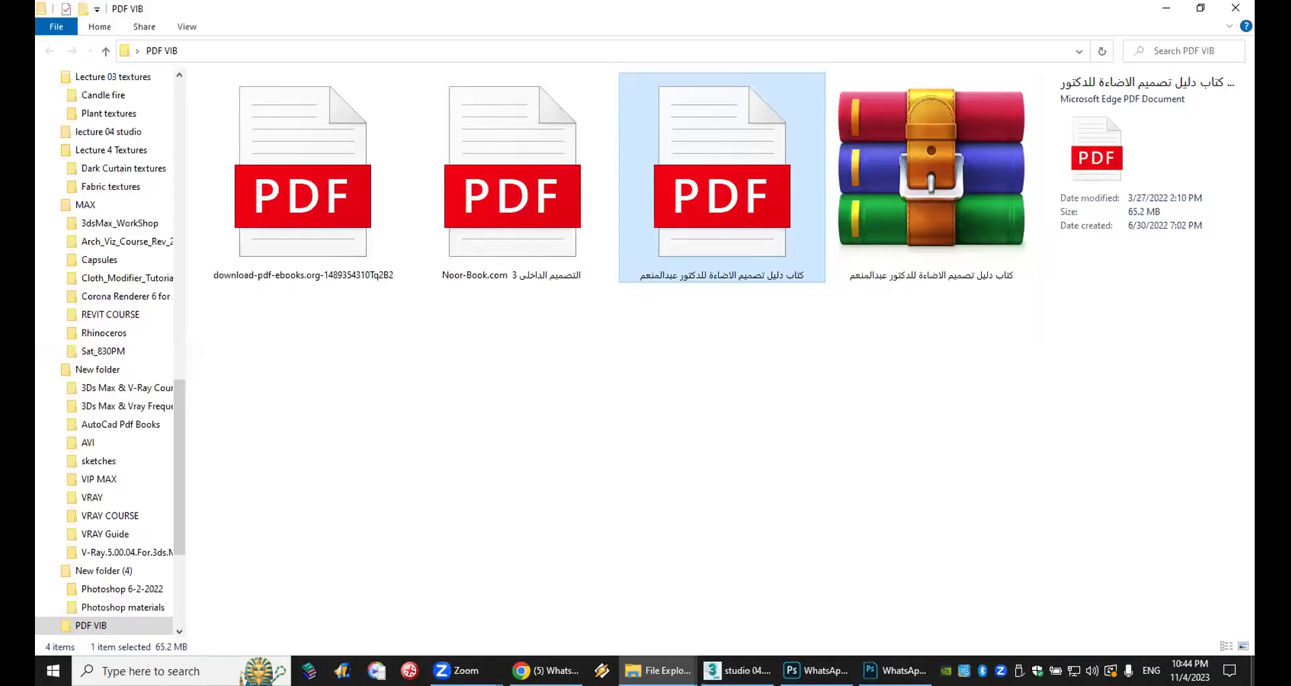
pyautogui.press('super+d')
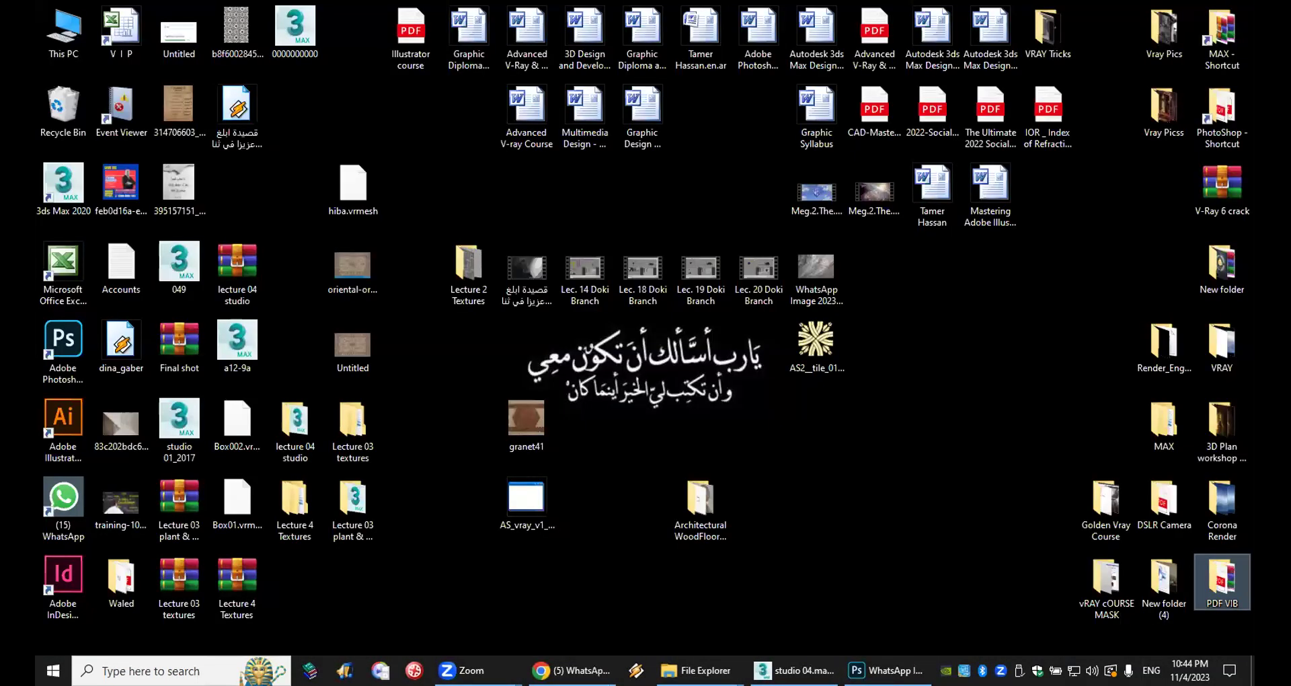
pyautogui.press('super+d')
pyautogui.moveTo(208, 55); pyautogui.dragTo(355, 92)
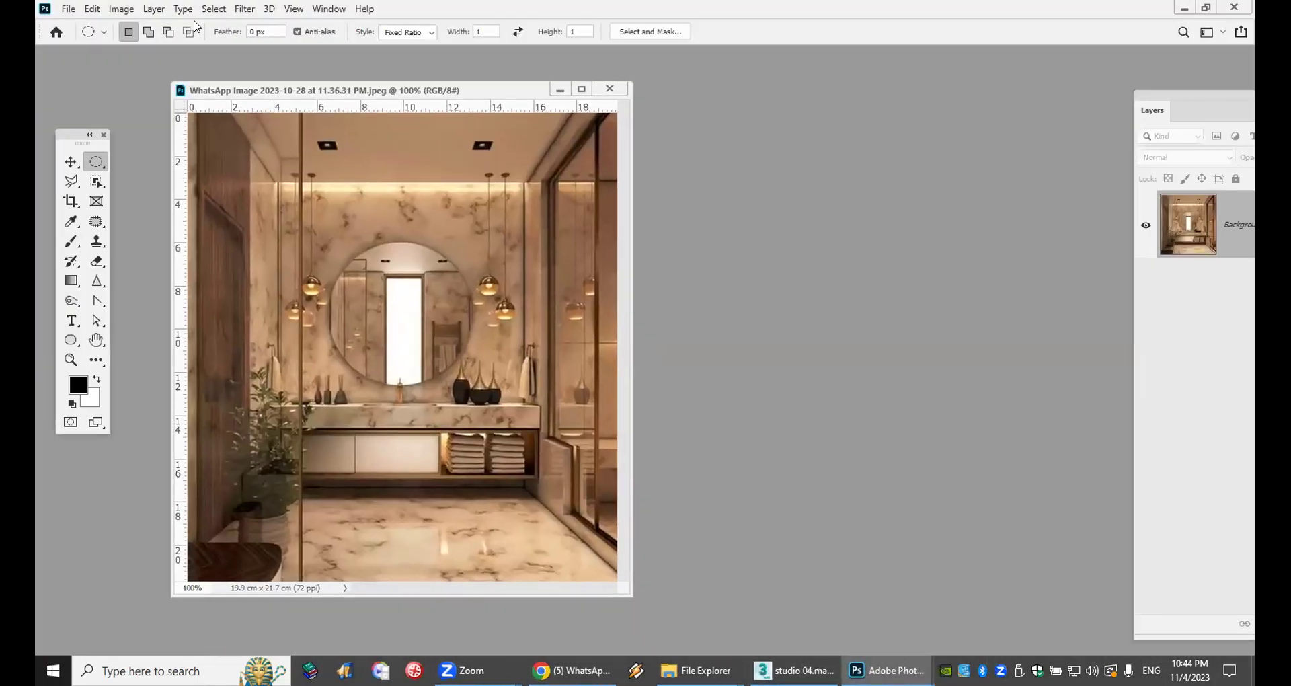
# Step: Bring up the darker bathroom image from the recent files, place it beside the reference image and enlarge its window
pyautogui.click(68, 9)
pyautogui.moveTo(81, 98)
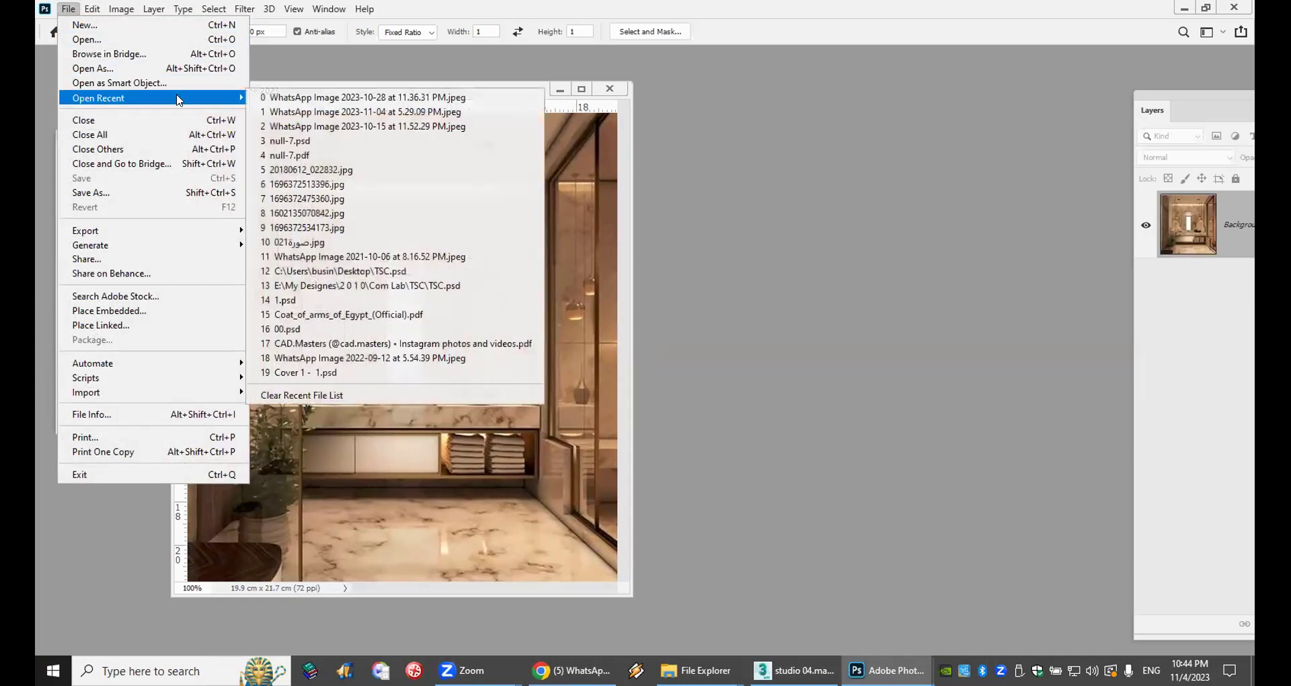
pyautogui.click(326, 97)
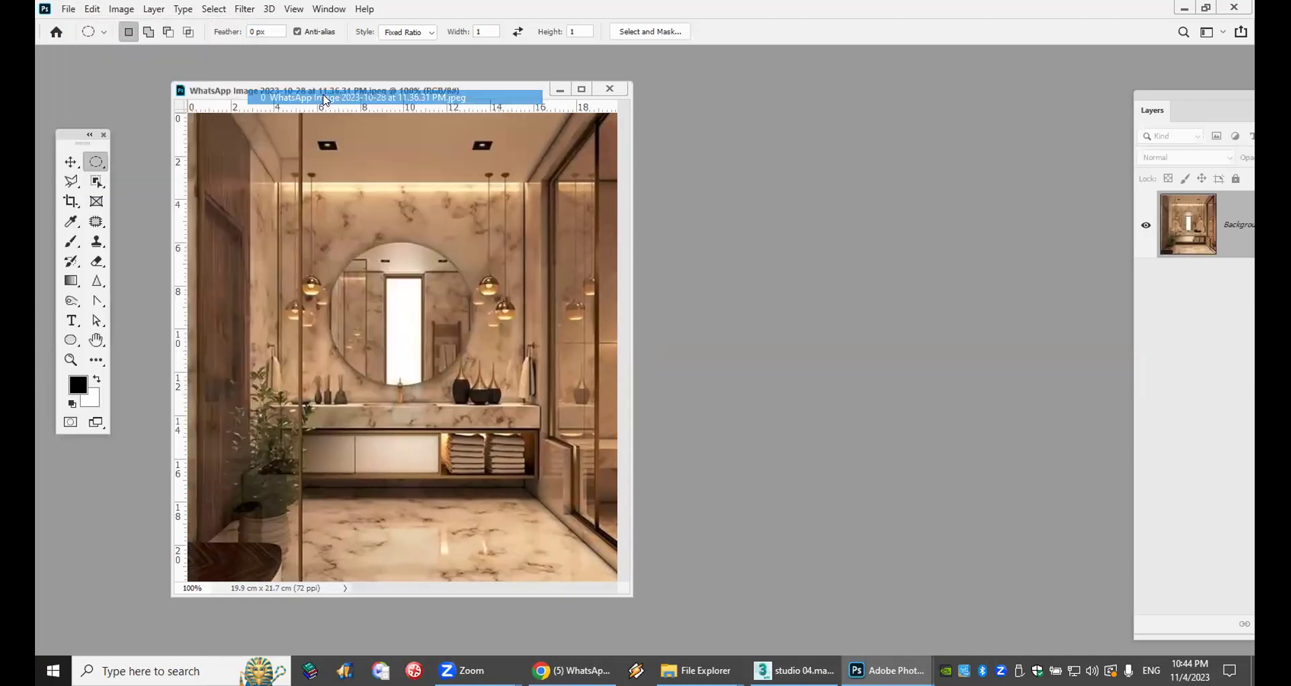
pyautogui.click(69, 8)
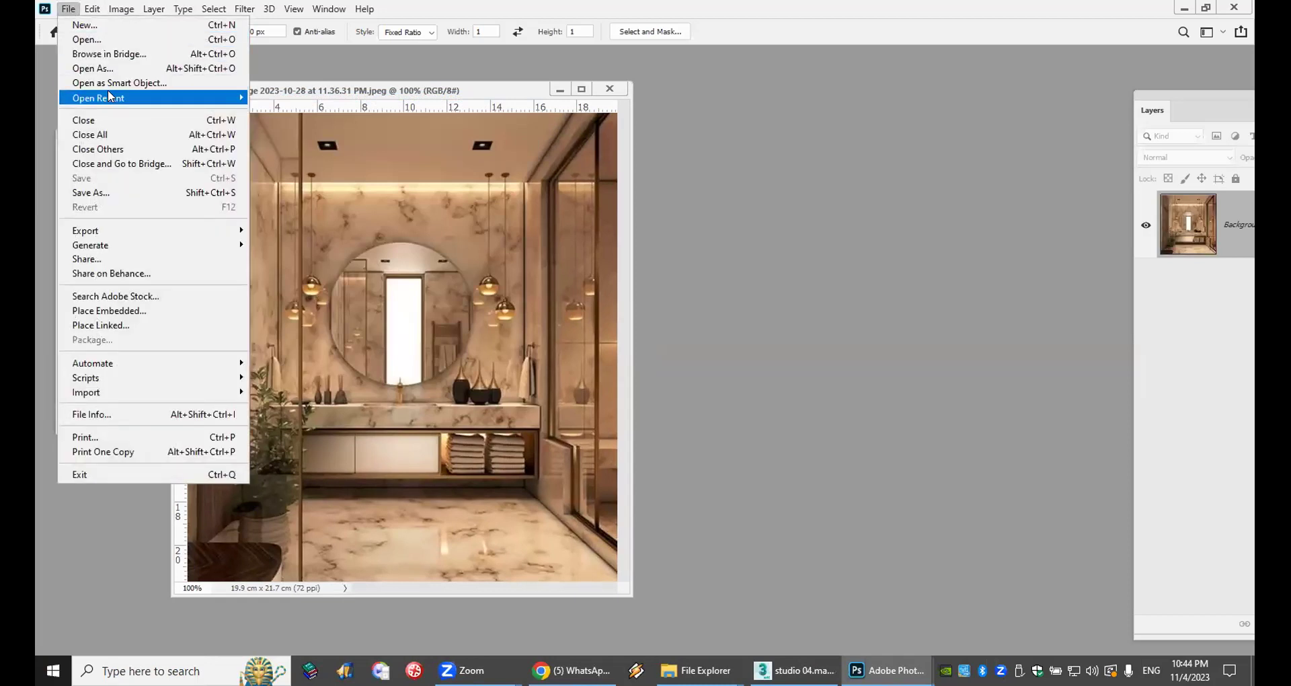
pyautogui.moveTo(107, 97)
pyautogui.click(315, 110)
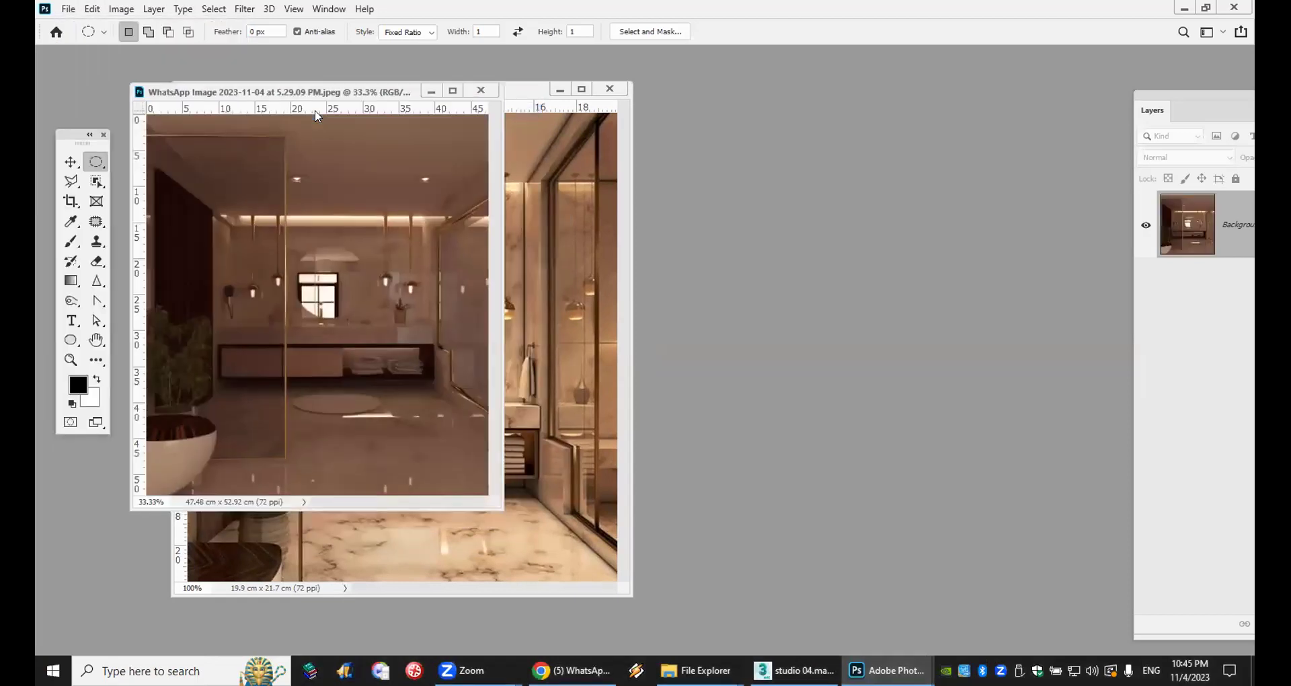
pyautogui.moveTo(345, 92); pyautogui.dragTo(826, 59)
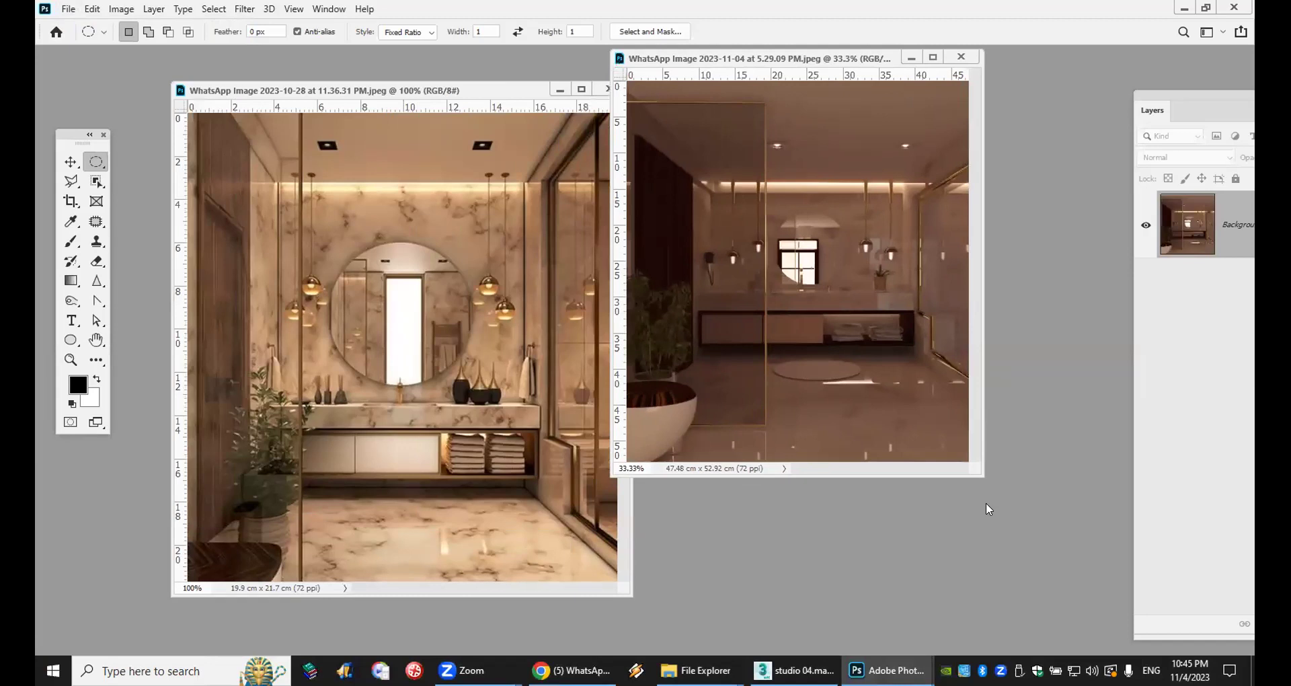
pyautogui.moveTo(982, 482); pyautogui.dragTo(1065, 650)
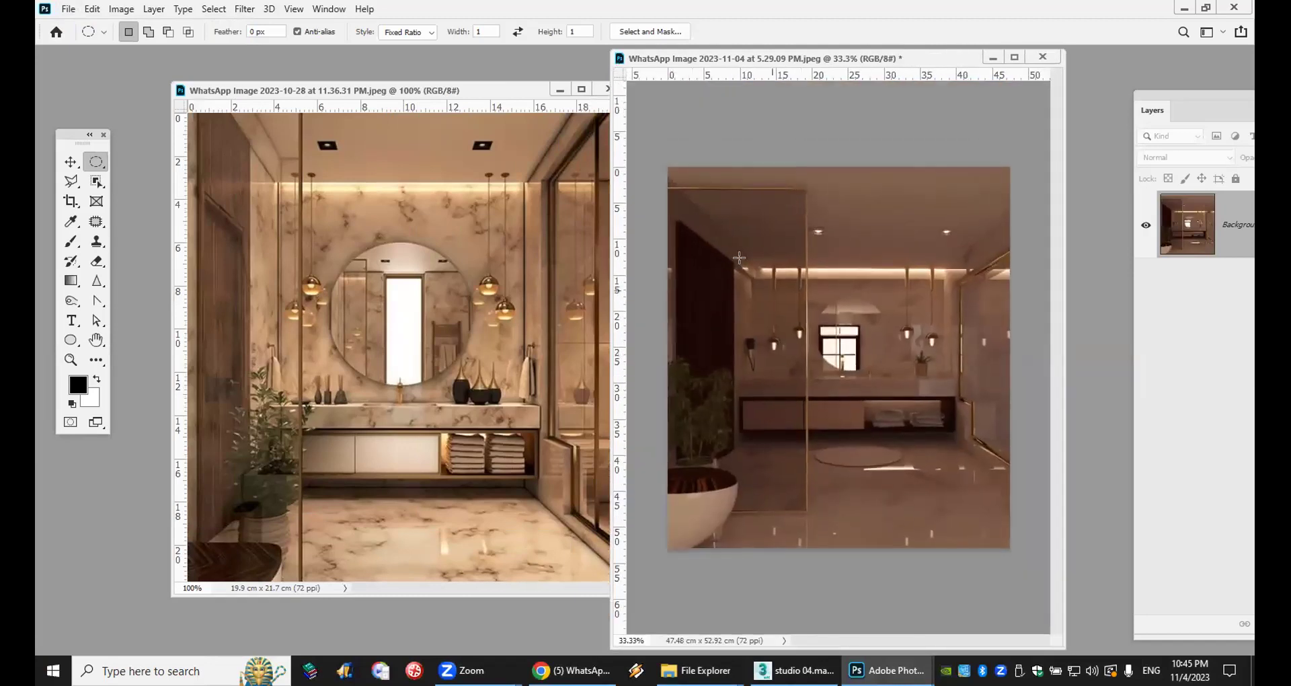
# Step: Start an Exposure adjustment on the darker bathroom image and raise the exposure to +1.13
pyautogui.click(122, 10)
pyautogui.moveTo(125, 47)
pyautogui.click(296, 92)
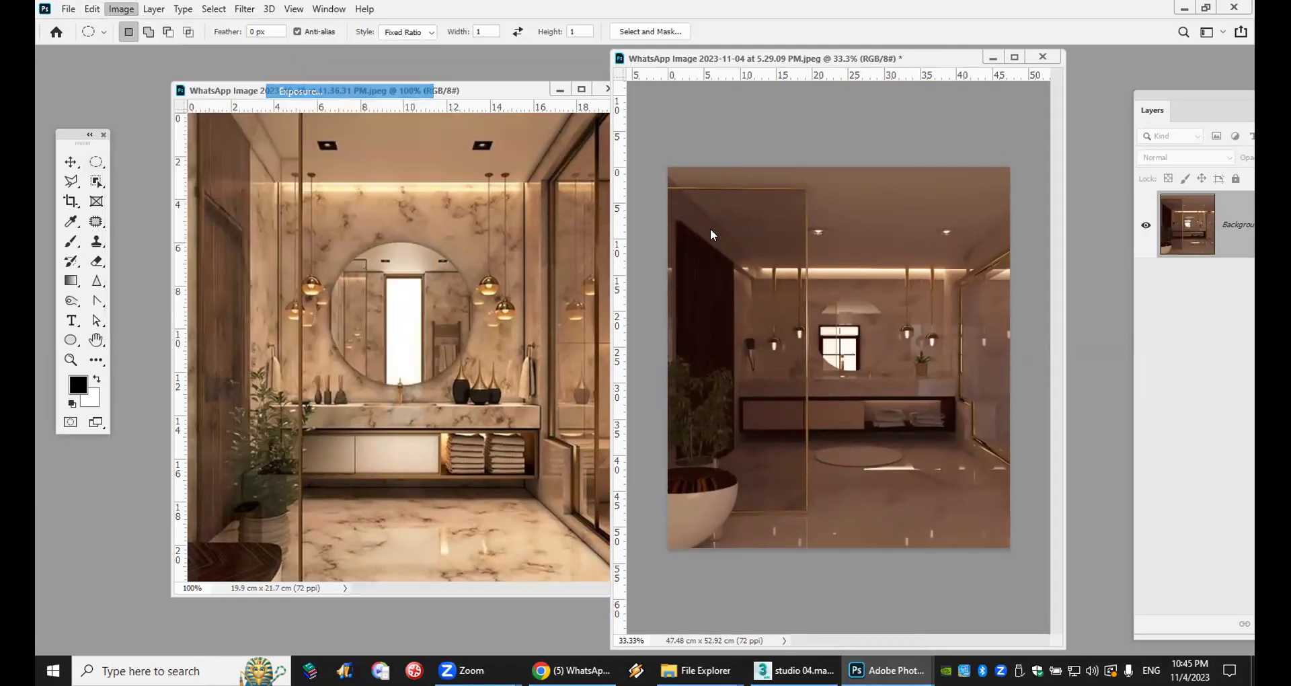
pyautogui.moveTo(263, 189); pyautogui.dragTo(272, 189)
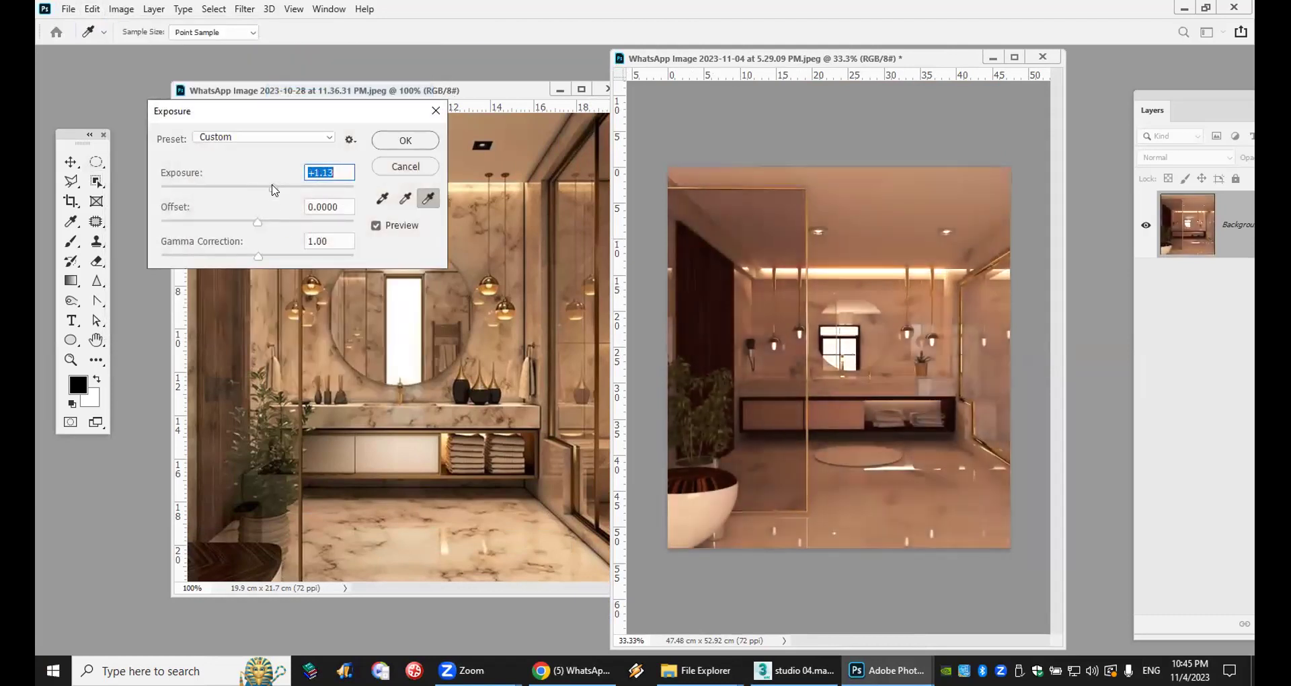
# Step: Adjust the bathroom render's exposure to +1.03 with a gamma correction of 0.97 and apply it
pyautogui.moveTo(276, 190); pyautogui.dragTo(274, 189)
pyautogui.moveTo(257, 259)
pyautogui.mouseDown()
pyautogui.moveTo(191, 261)
pyautogui.moveTo(274, 254)
pyautogui.moveTo(259, 254)
pyautogui.mouseUp()
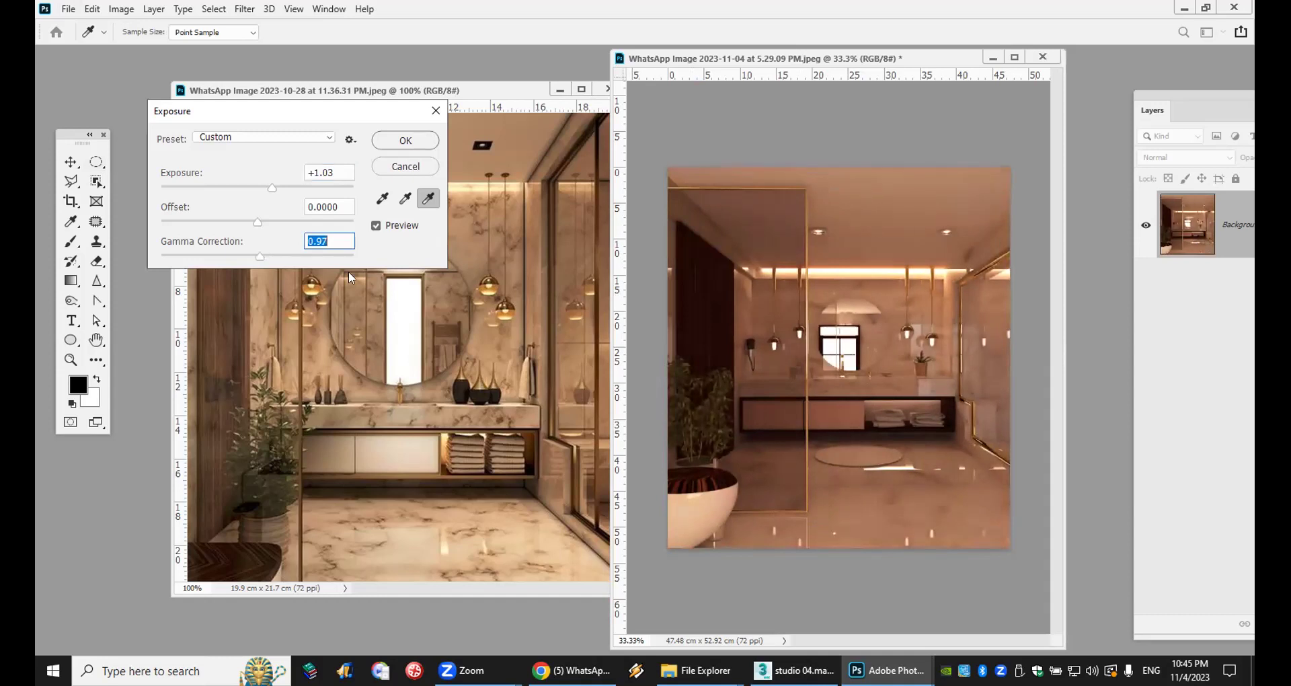
pyautogui.click(406, 141)
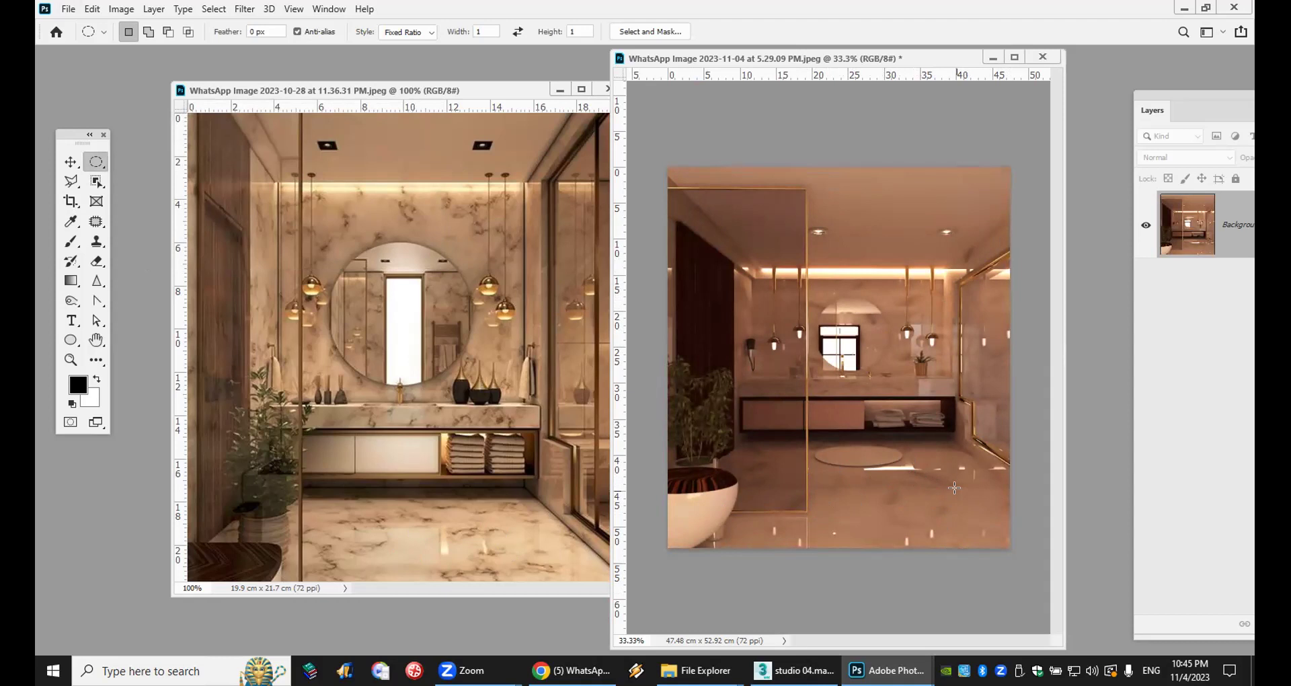
# Step: Examine the floor reflections and towel shelf of the bathroom render up close
pyautogui.click(70, 360)
pyautogui.moveTo(945, 469)
pyautogui.mouseDown()
pyautogui.moveTo(1016, 619)
pyautogui.moveTo(986, 513)
pyautogui.moveTo(928, 464)
pyautogui.mouseUp()
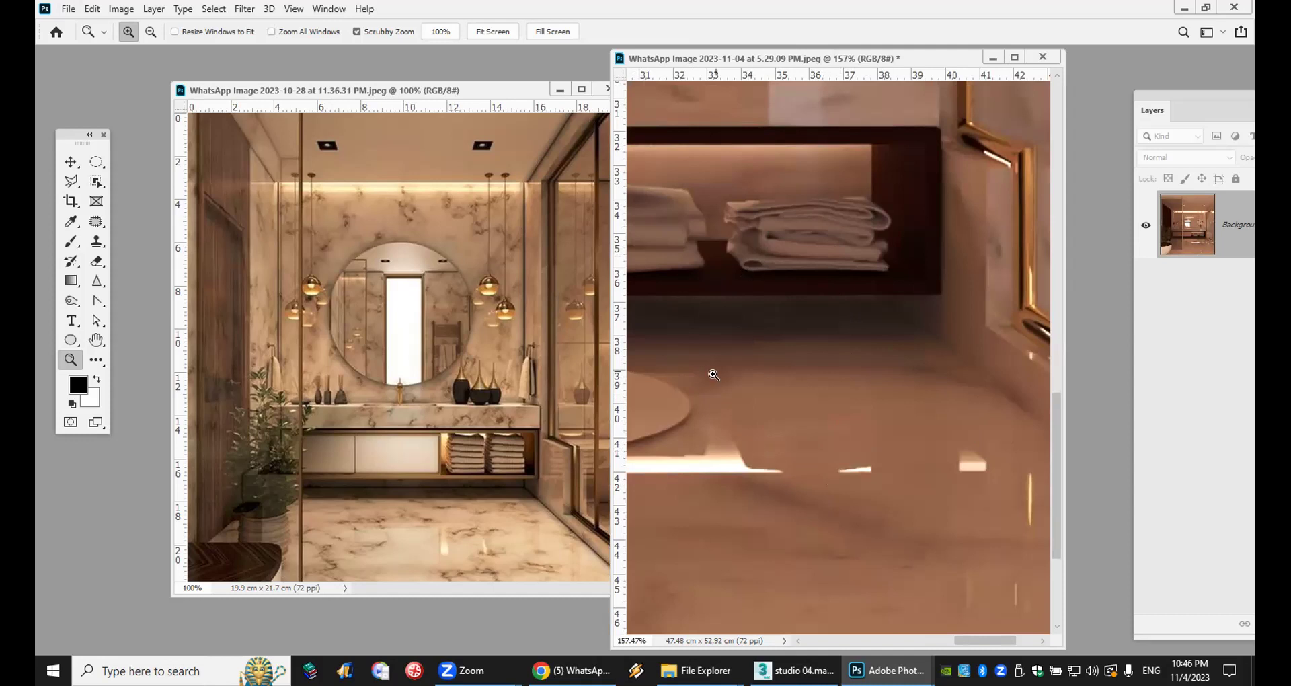
pyautogui.click(96, 339)
pyautogui.moveTo(816, 403); pyautogui.dragTo(997, 380)
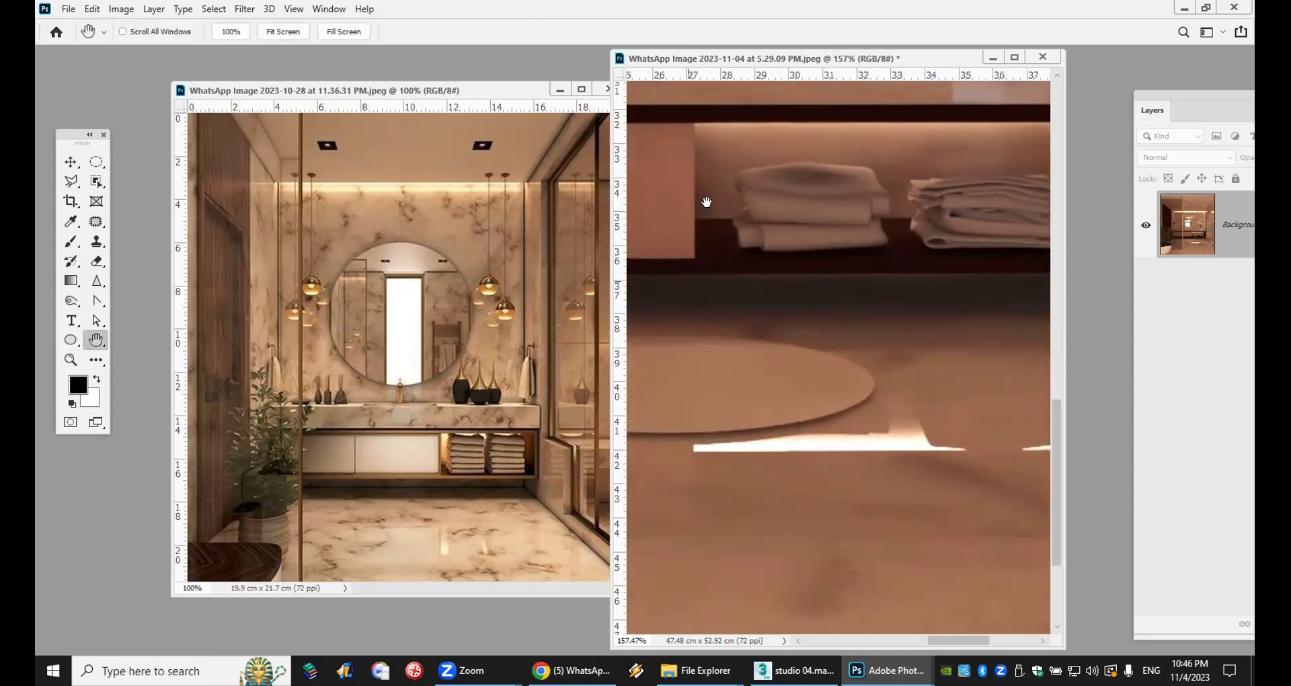
pyautogui.moveTo(930, 438); pyautogui.dragTo(838, 366)
pyautogui.scroll(-5, 834, 373)
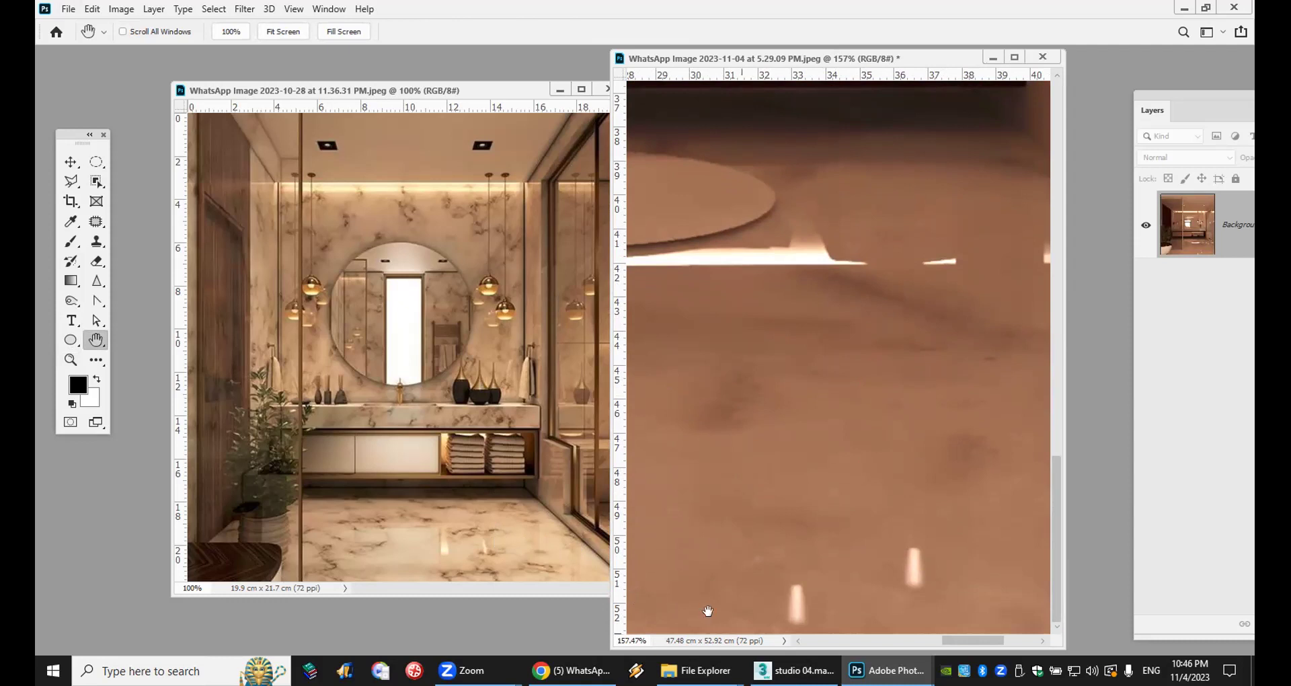
# Step: Switch to 3ds Max and open the a12-9a scene despite missing DLLs, adopting the file's unit scale and dismissing the Scene Converter
pyautogui.click(794, 670)
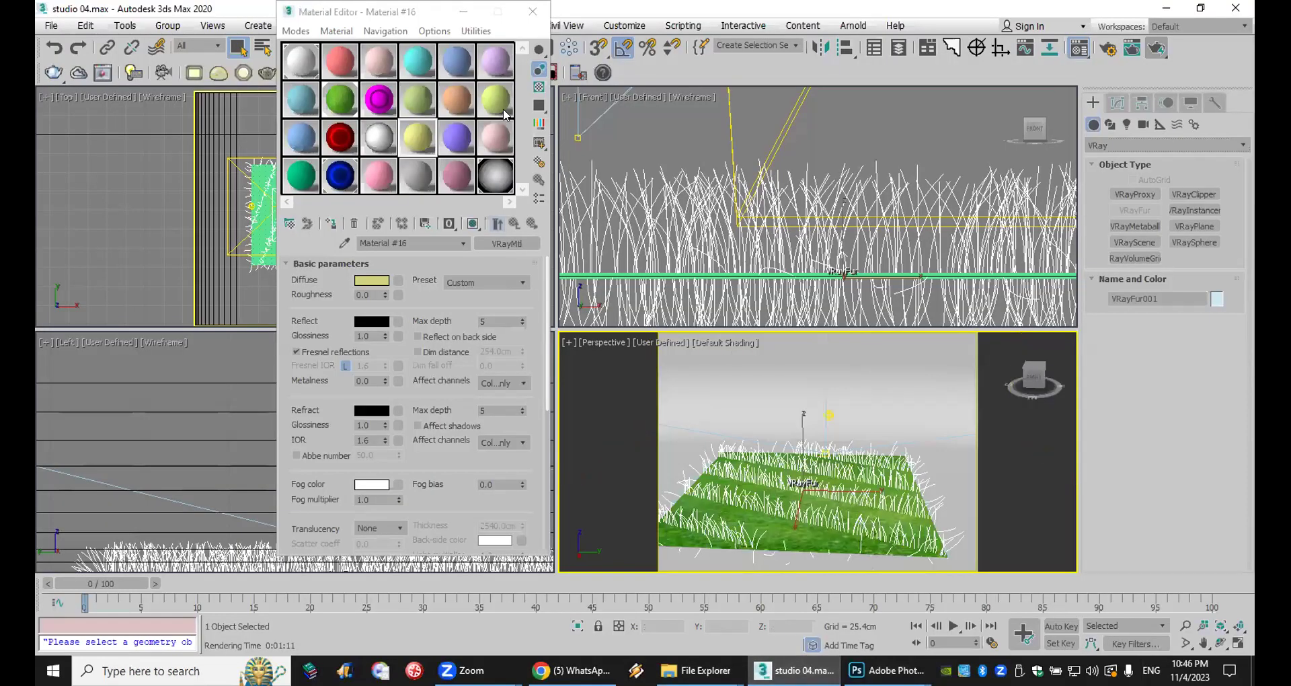
pyautogui.click(51, 25)
pyautogui.click(72, 87)
pyautogui.click(624, 360)
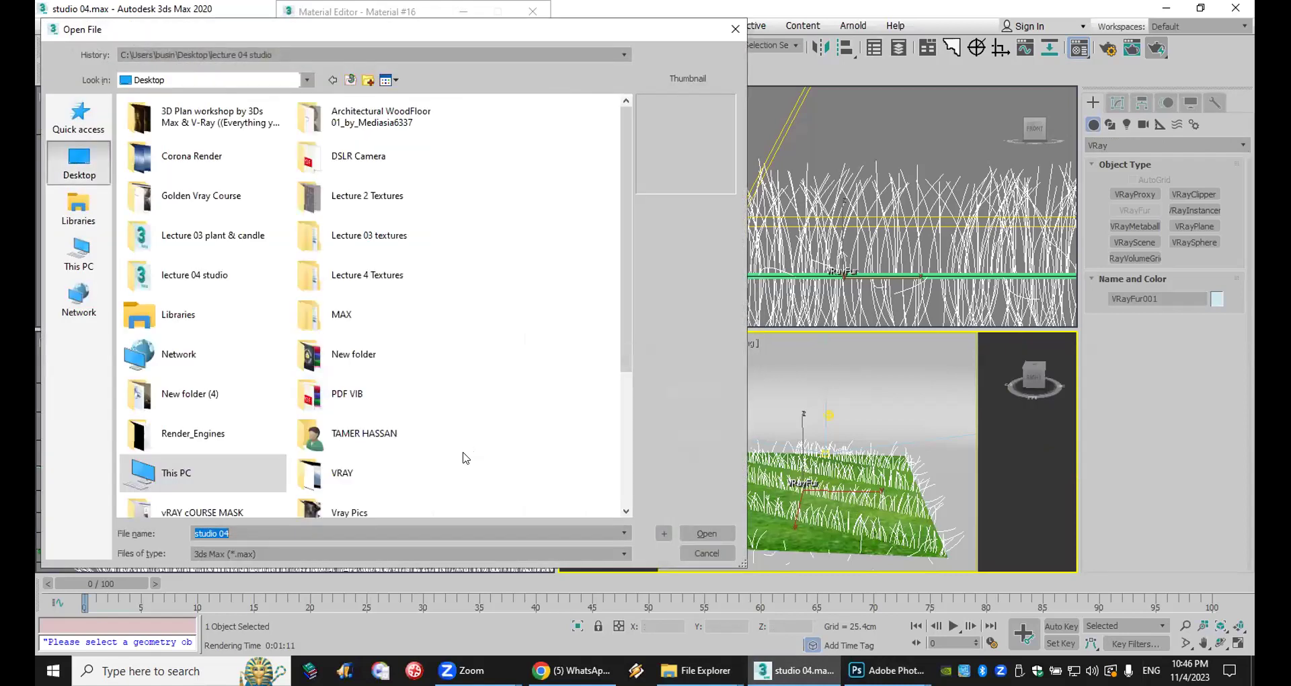
pyautogui.scroll(-3, 464, 456)
pyautogui.doubleClick(334, 420)
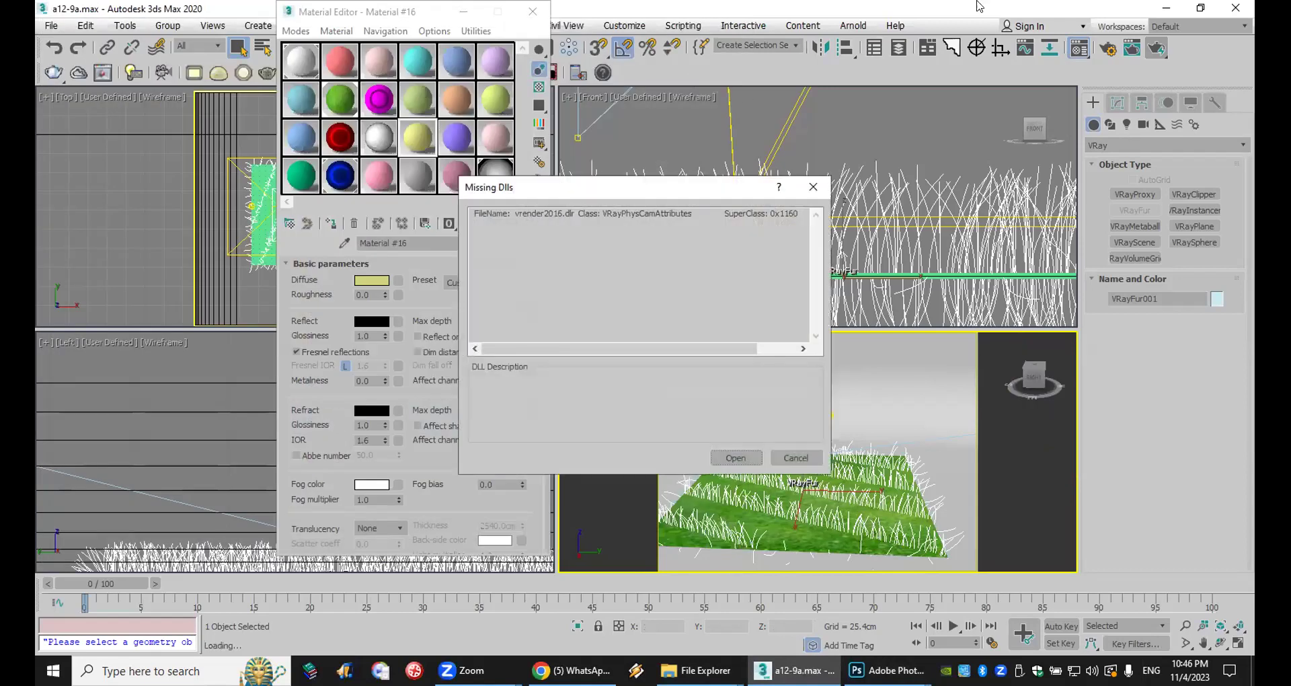
pyautogui.click(736, 457)
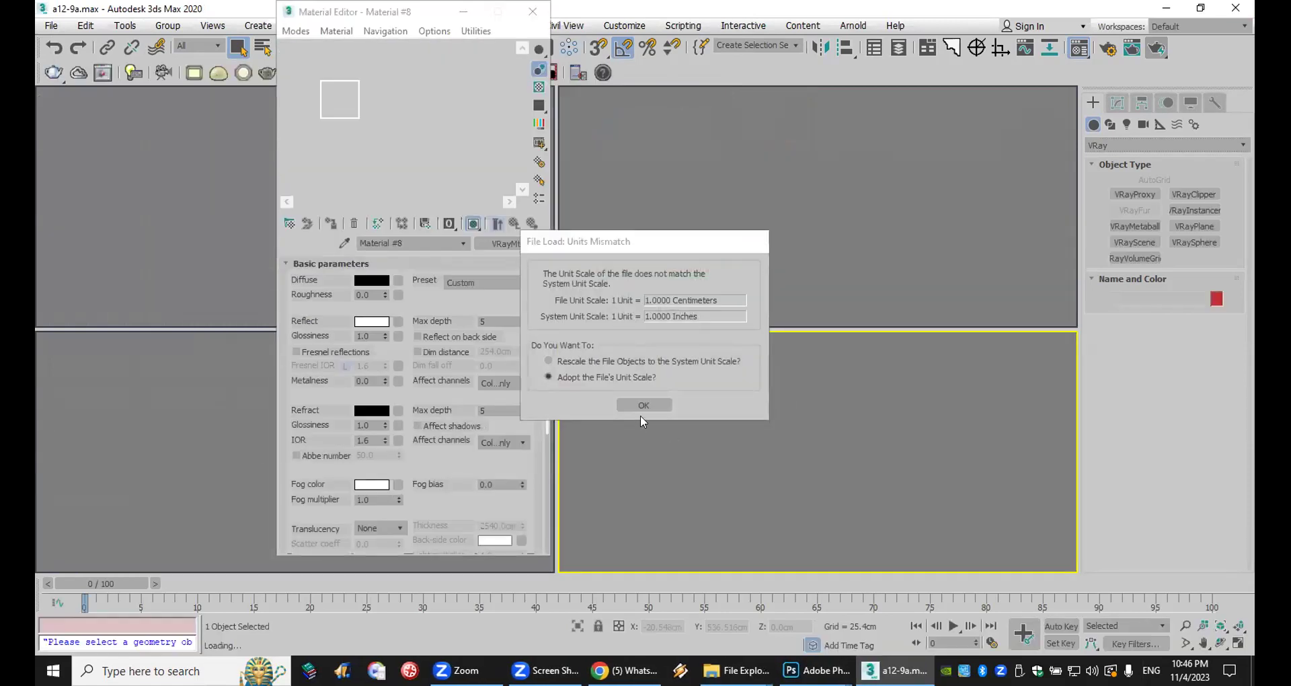
pyautogui.click(640, 406)
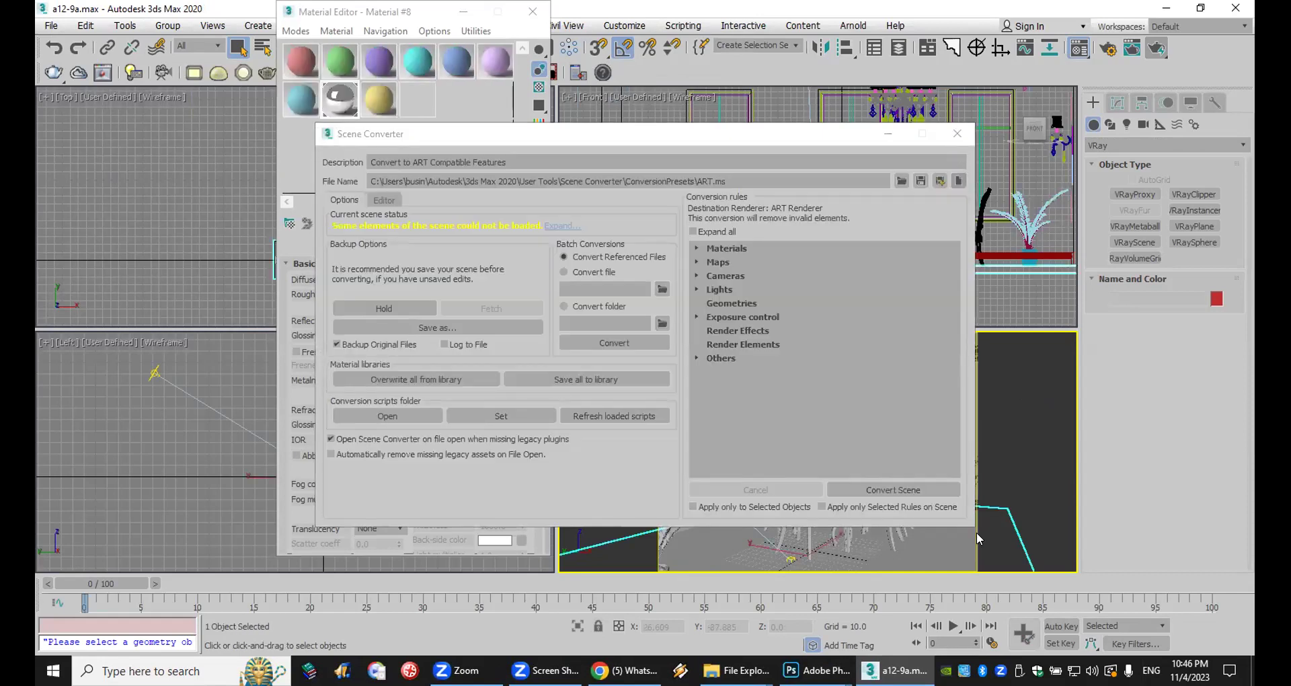
pyautogui.click(962, 134)
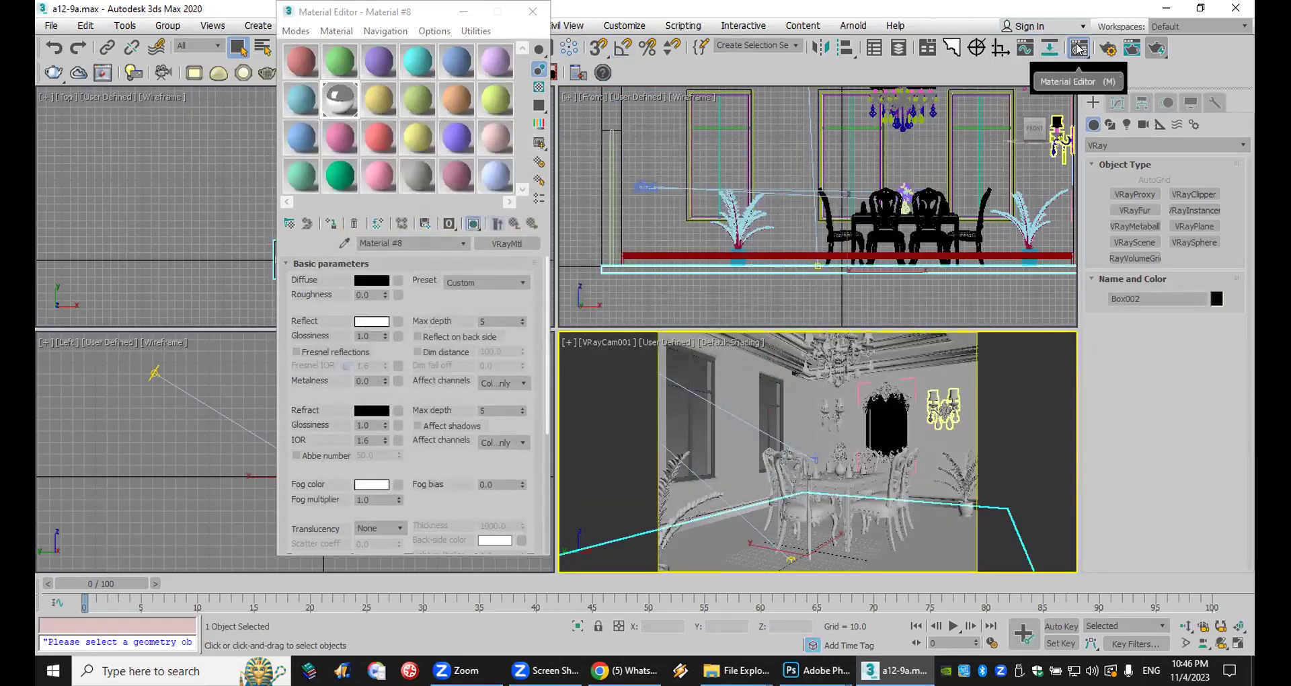
# Step: Choose the pink Material #21 sample and start a bitmap map for its diffuse color
pyautogui.click(1049, 48)
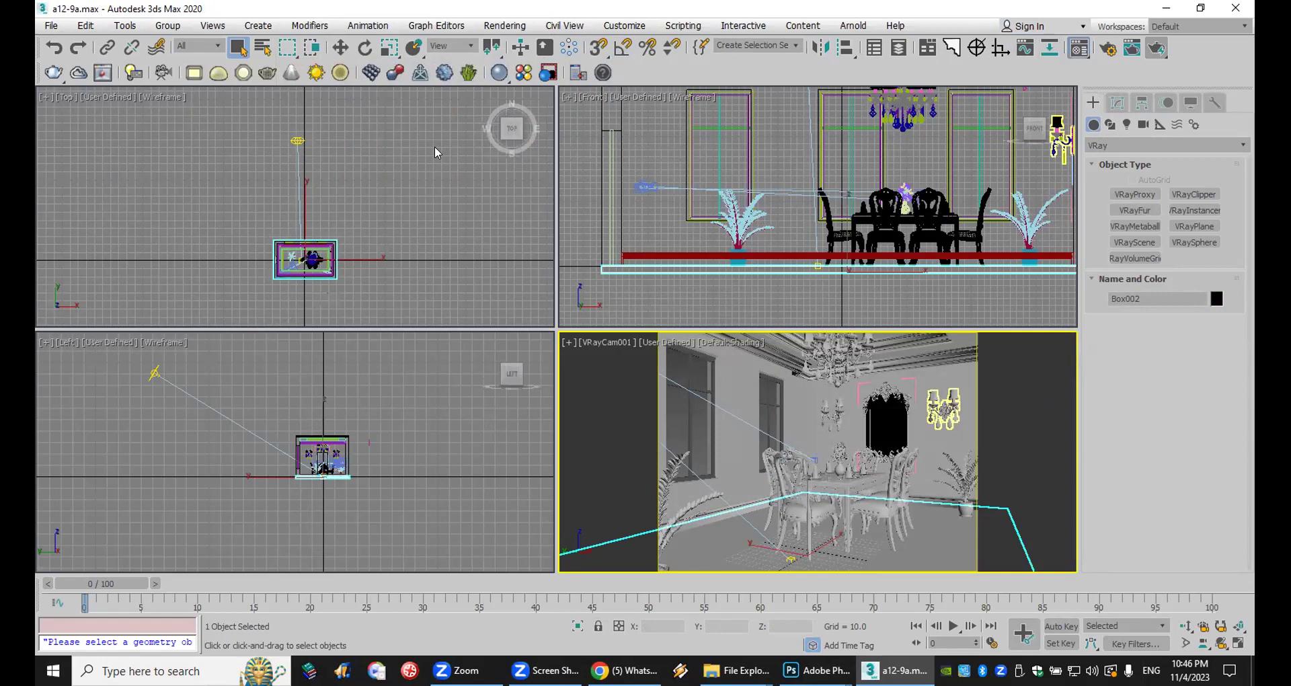
pyautogui.press('m')
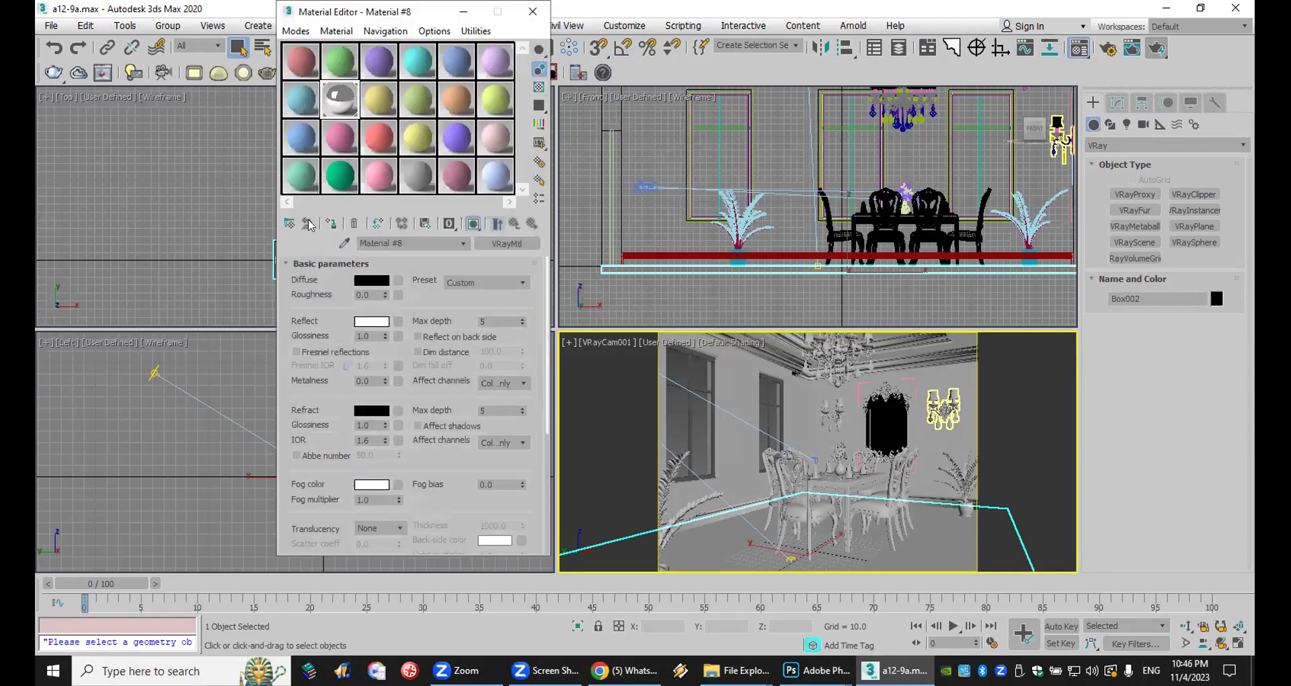
pyautogui.click(360, 190)
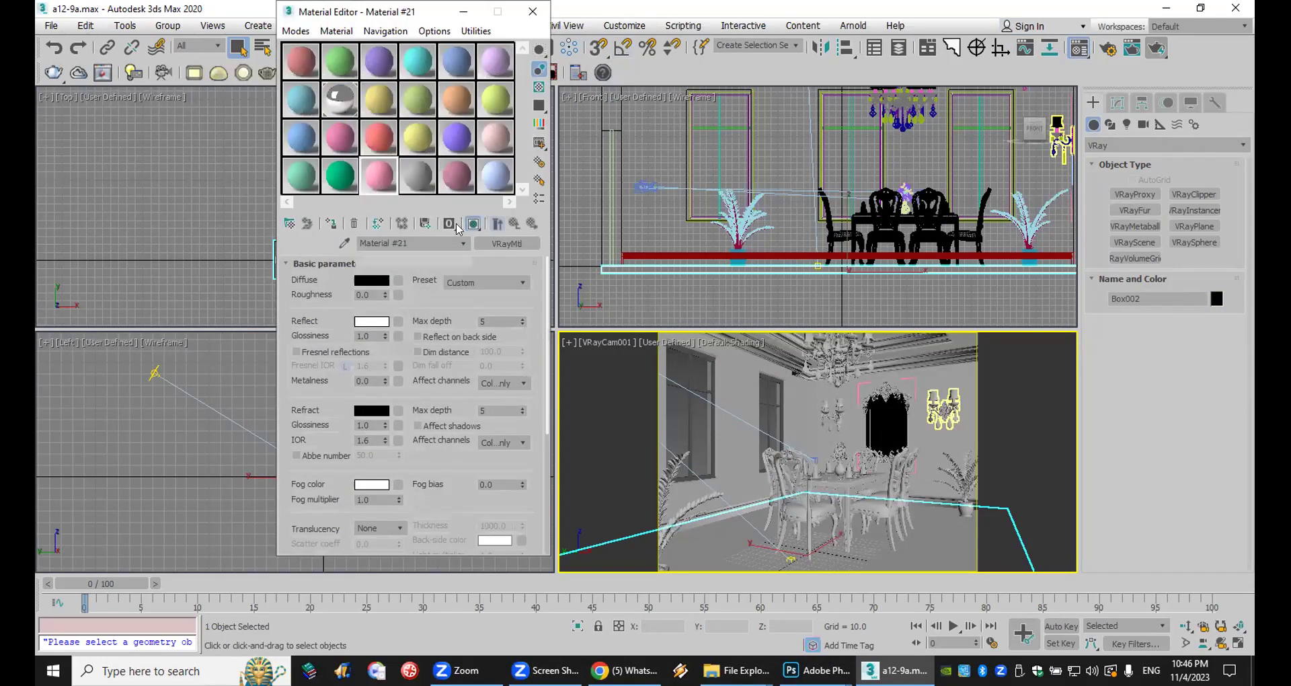
pyautogui.click(398, 280)
pyautogui.doubleClick(415, 174)
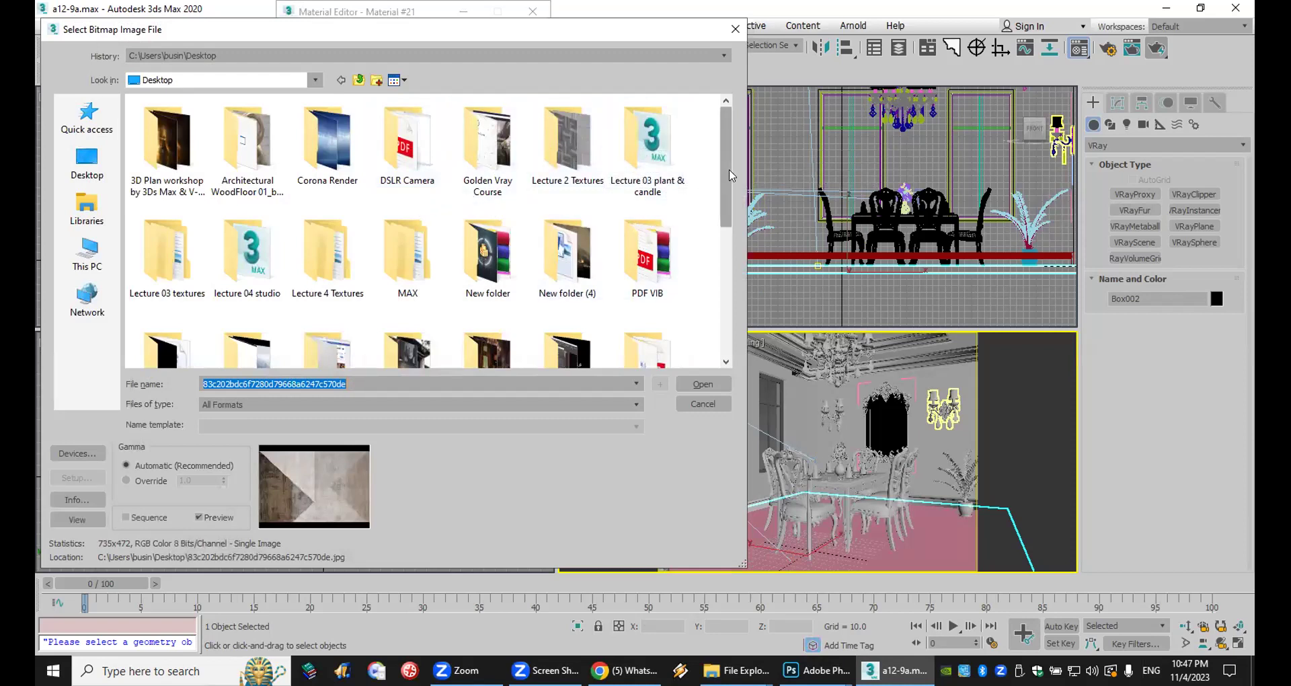
# Step: Browse through the MAX and Archshaders folders to the Archshaders_textures folder for the diffuse bitmap
pyautogui.moveTo(731, 175); pyautogui.dragTo(731, 303)
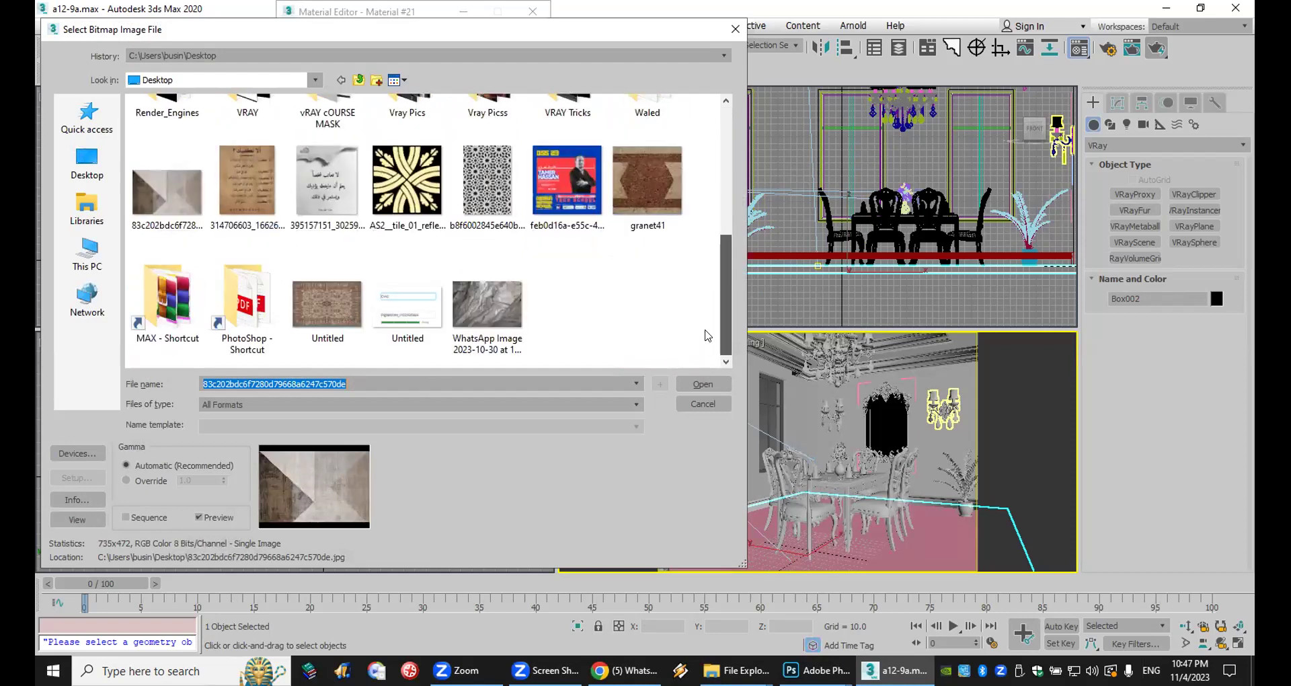
pyautogui.scroll(2, 734, 314)
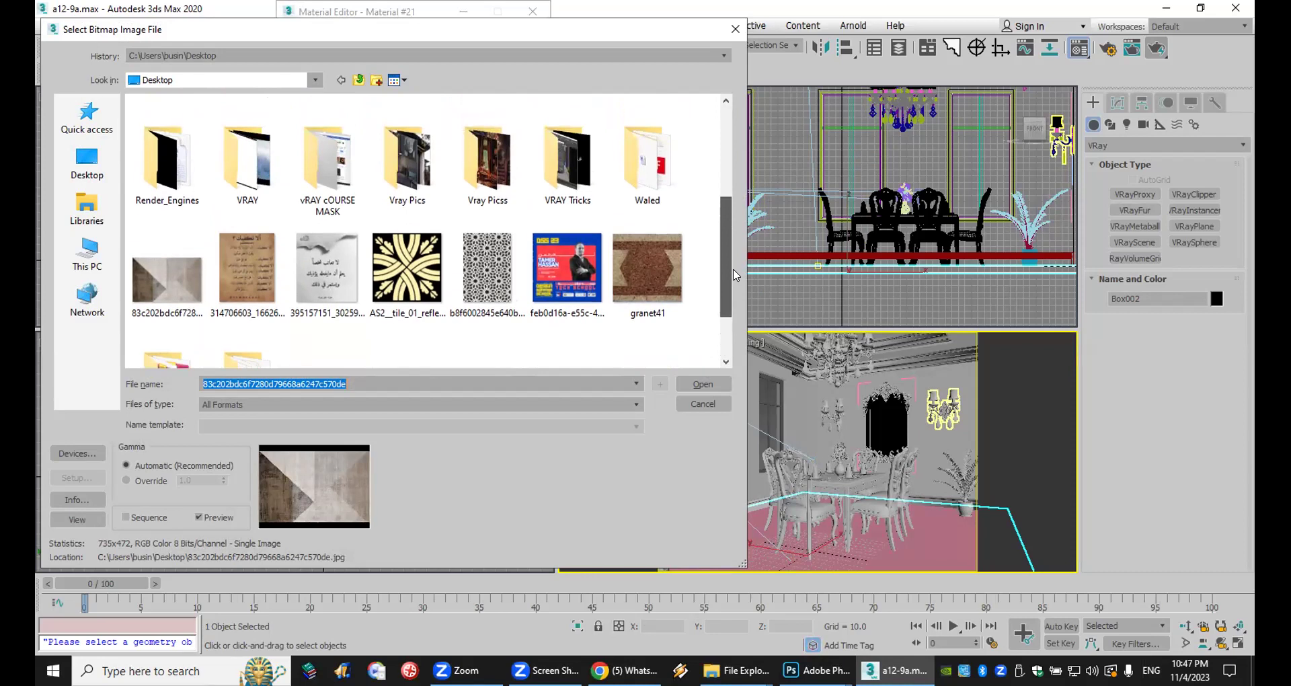
pyautogui.scroll(-2, 735, 315)
pyautogui.doubleClick(171, 262)
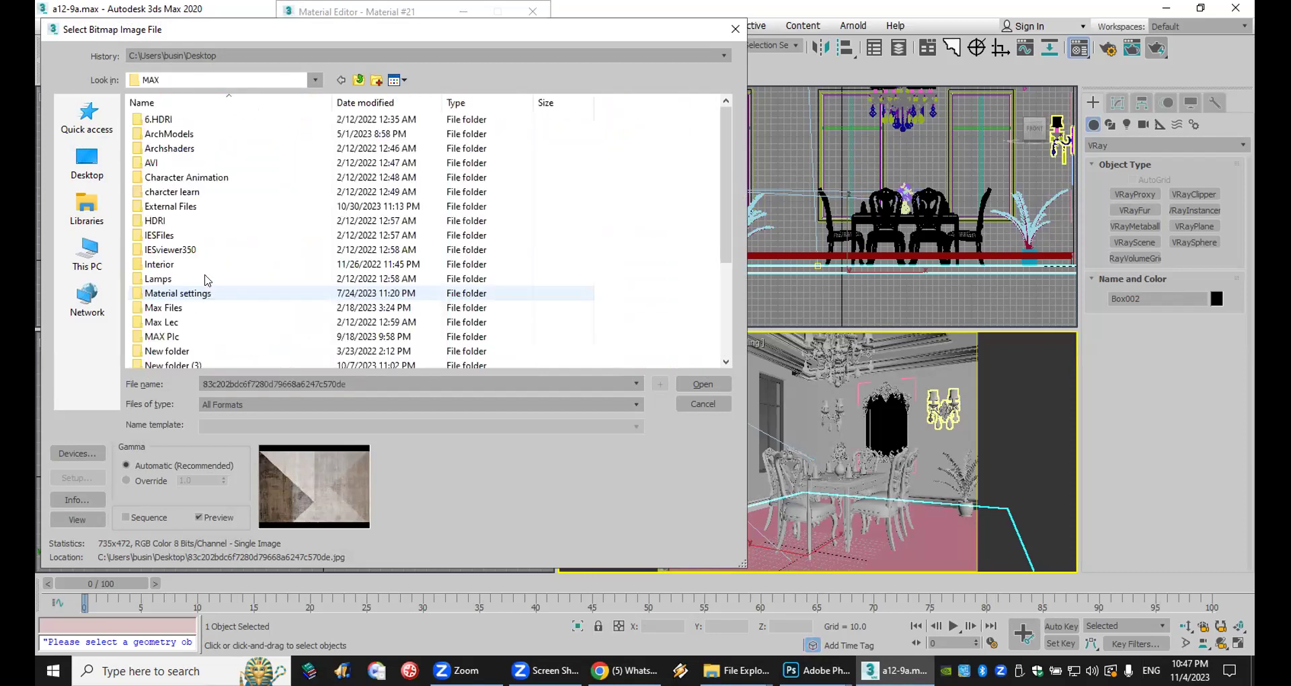
pyautogui.doubleClick(199, 147)
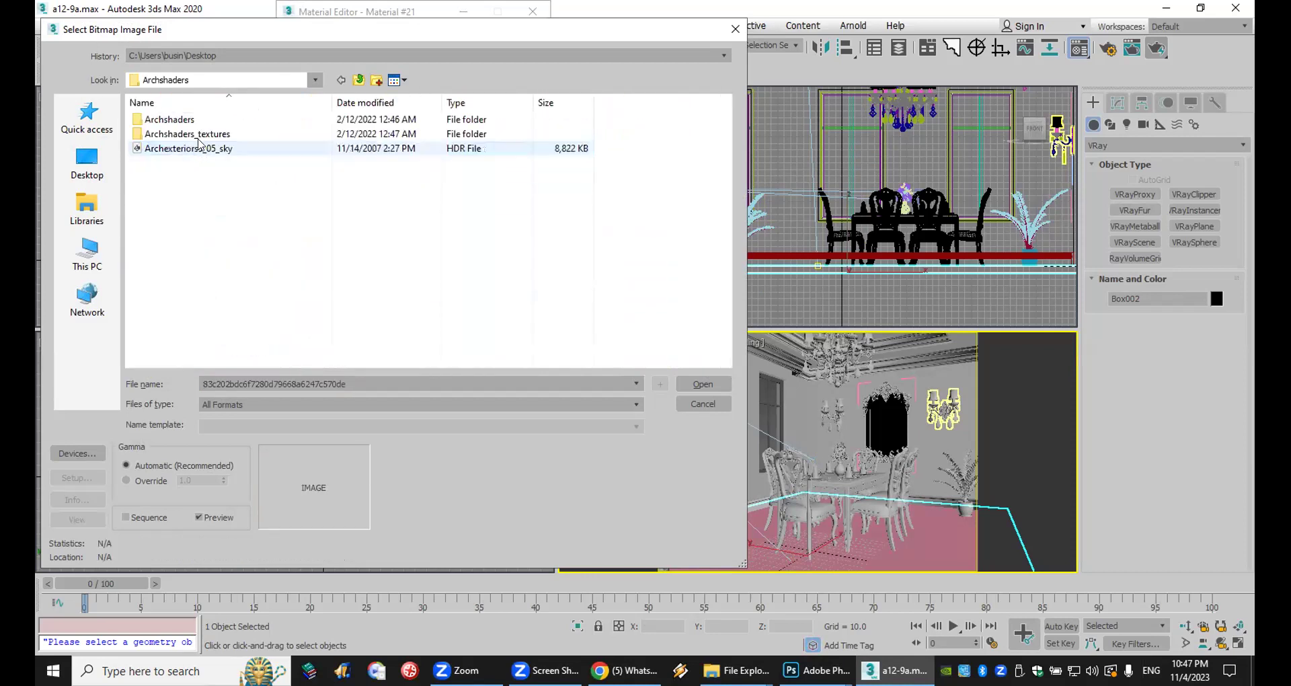
pyautogui.doubleClick(200, 134)
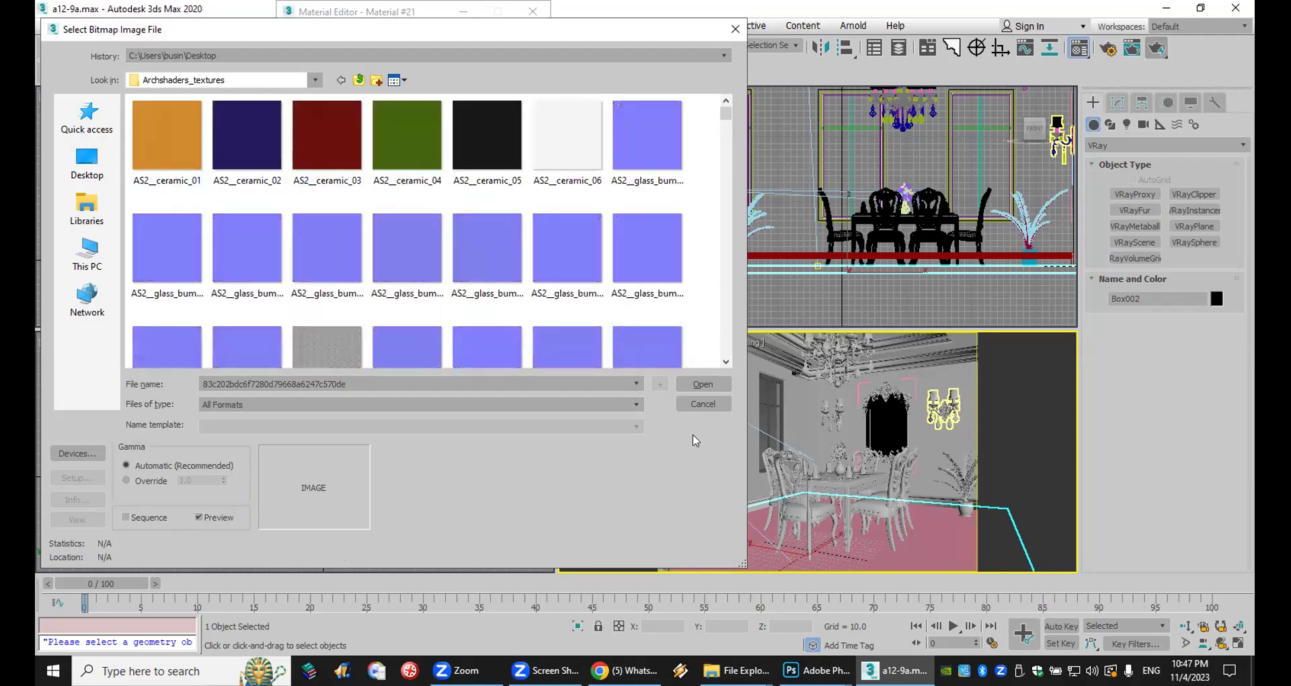
# Step: Load merble_004 as the diffuse texture, assign the material to the selected floor box and display the map in the viewport
pyautogui.moveTo(740, 562); pyautogui.dragTo(1200, 647)
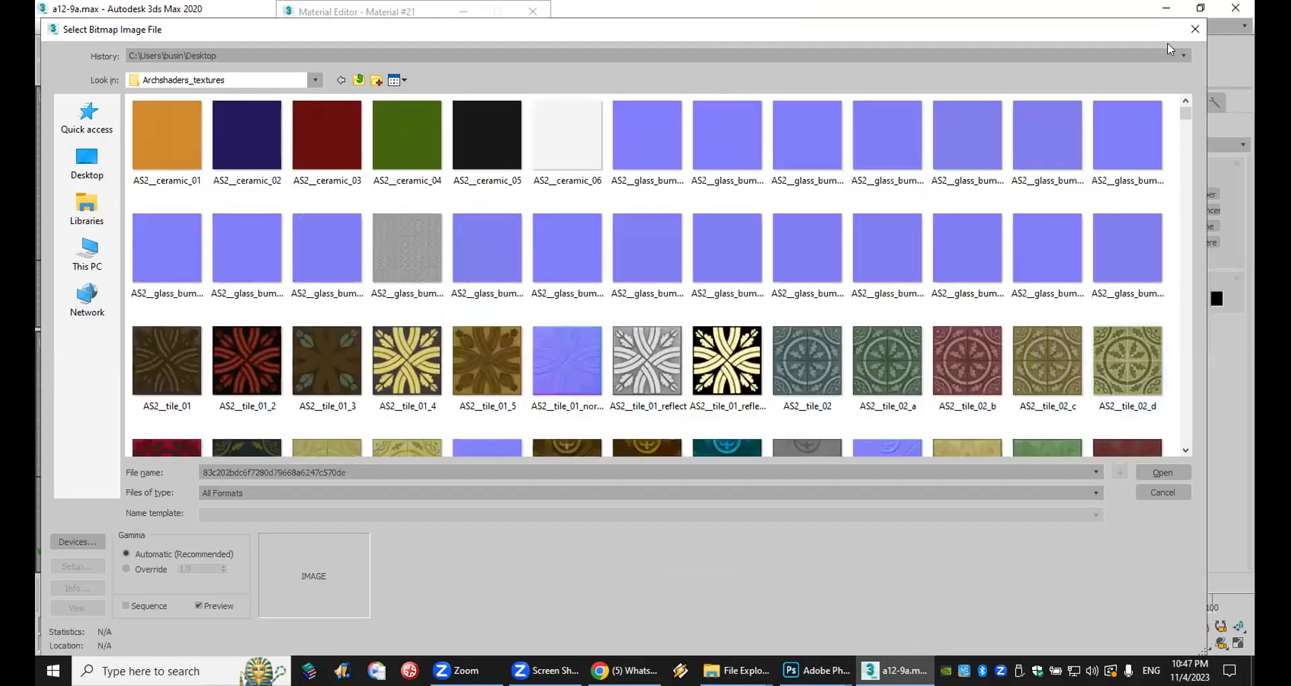
pyautogui.moveTo(1185, 113); pyautogui.dragTo(1194, 332)
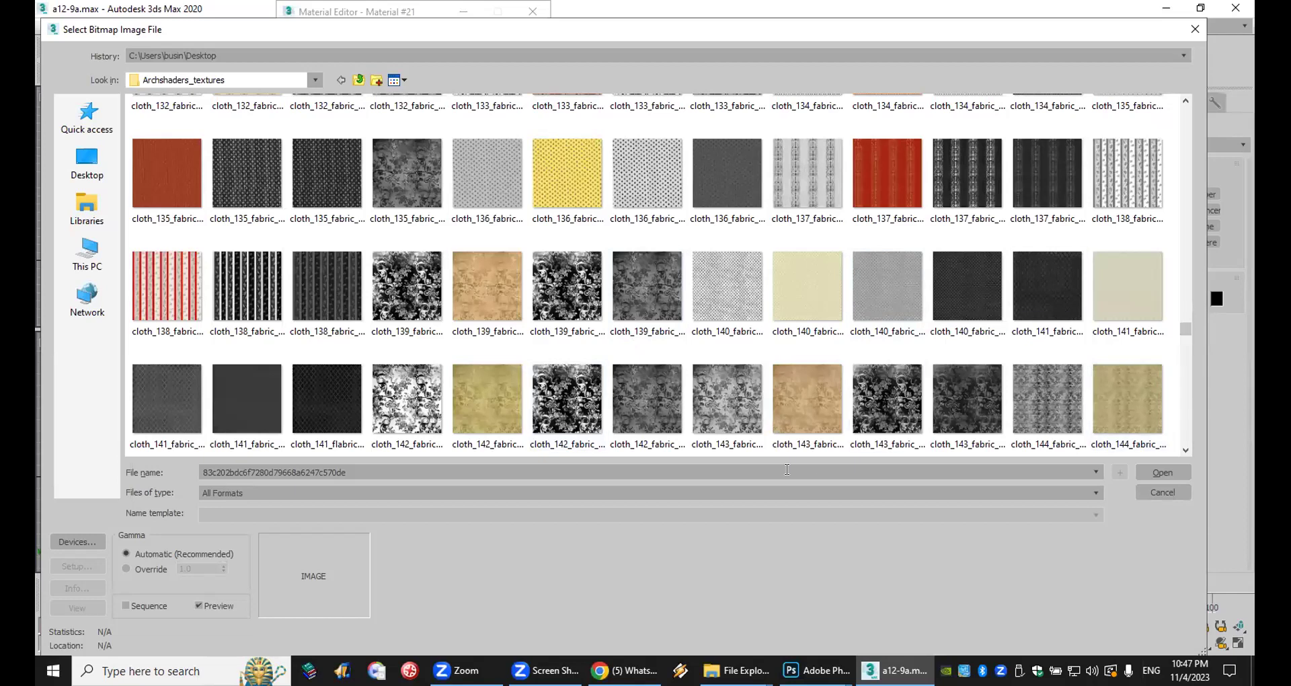
pyautogui.click(804, 417)
pyautogui.press('m')
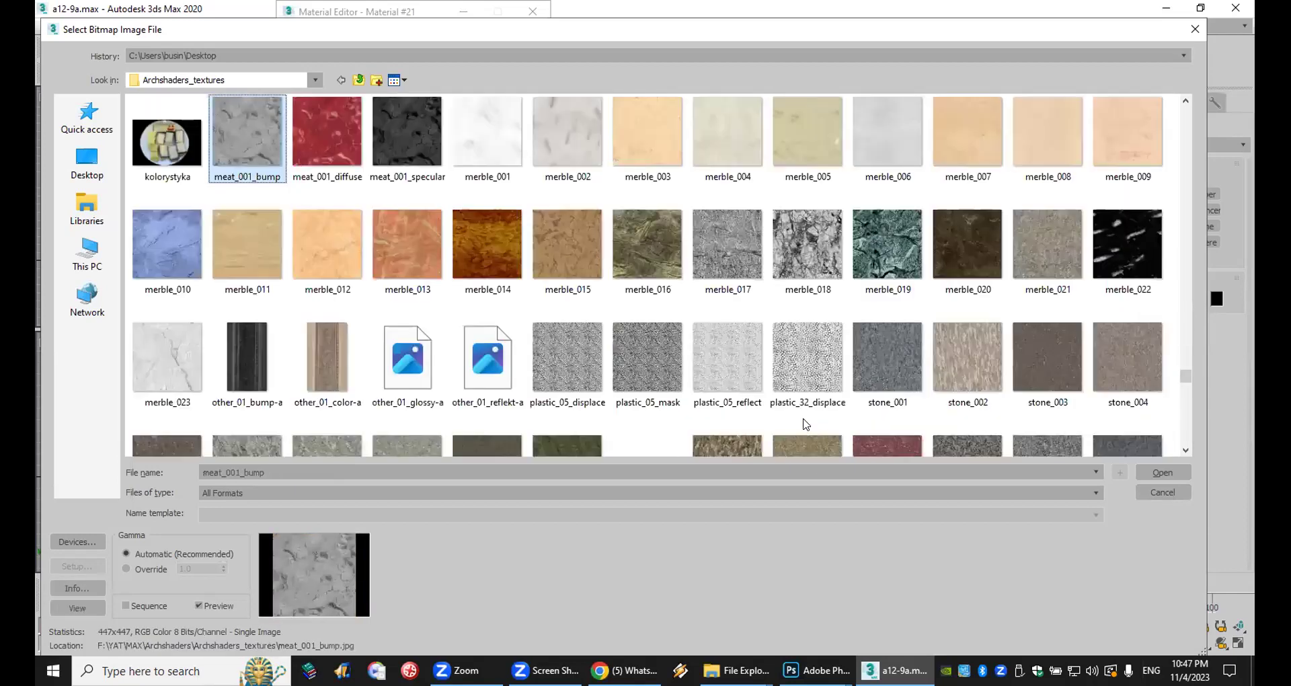
pyautogui.click(331, 252)
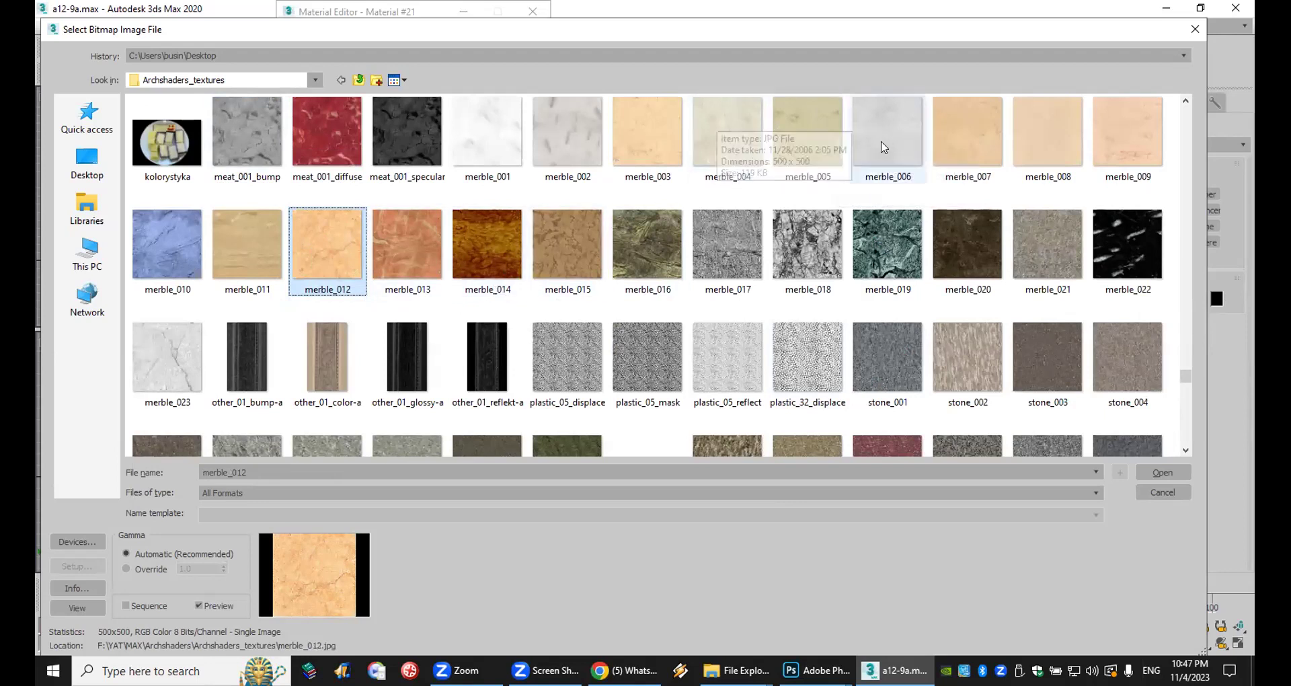
pyautogui.click(733, 121)
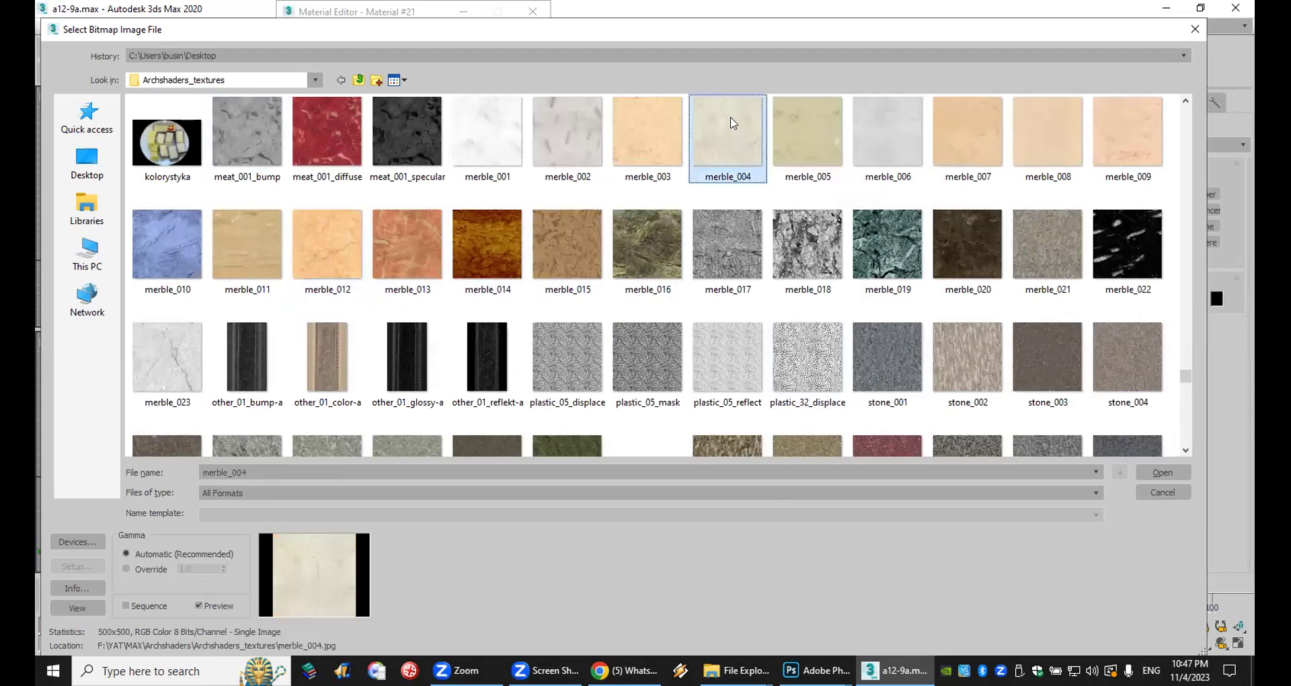
pyautogui.doubleClick(733, 121)
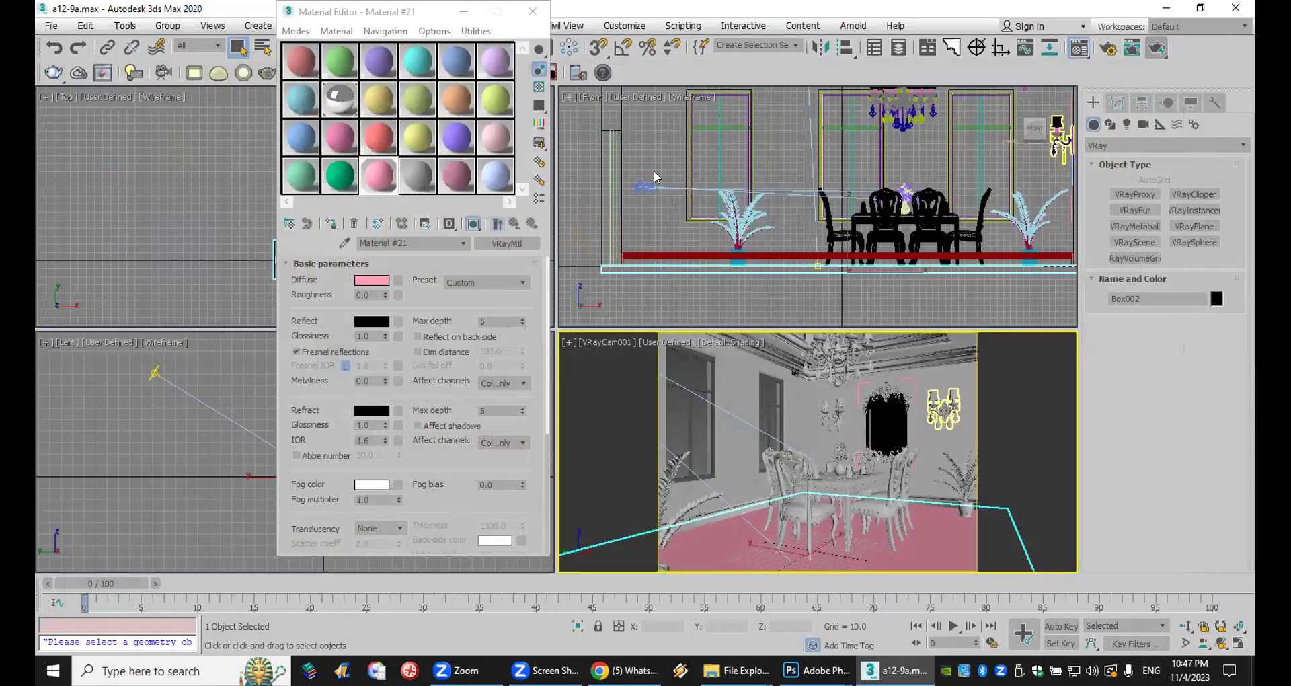
pyautogui.click(330, 225)
pyautogui.click(473, 225)
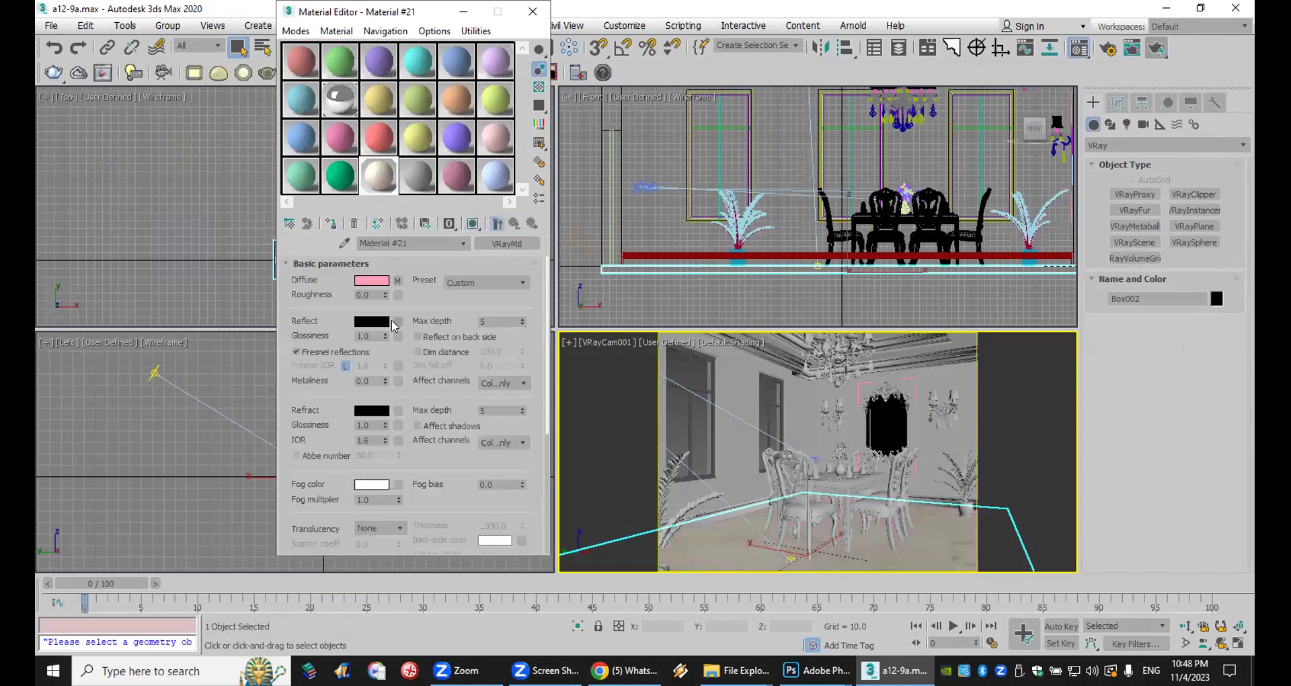
# Step: Set the floor material's reflection color to light grey
pyautogui.click(380, 323)
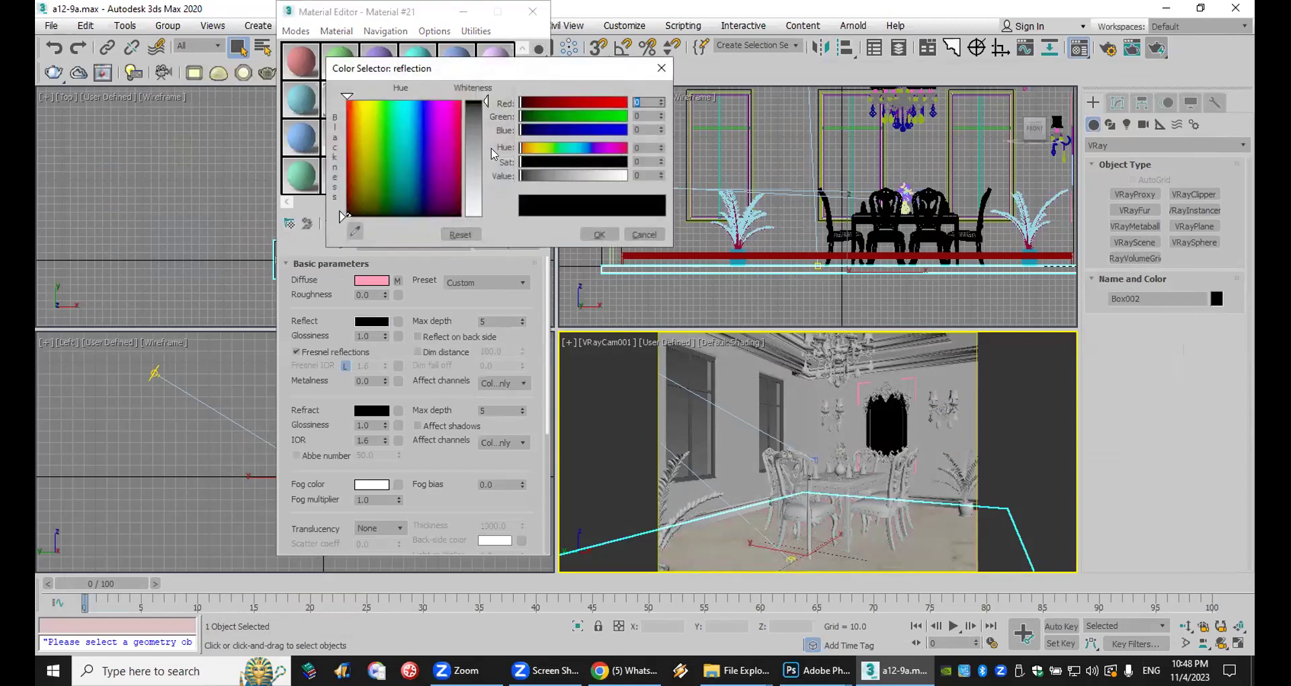
pyautogui.click(472, 169)
pyautogui.click(599, 234)
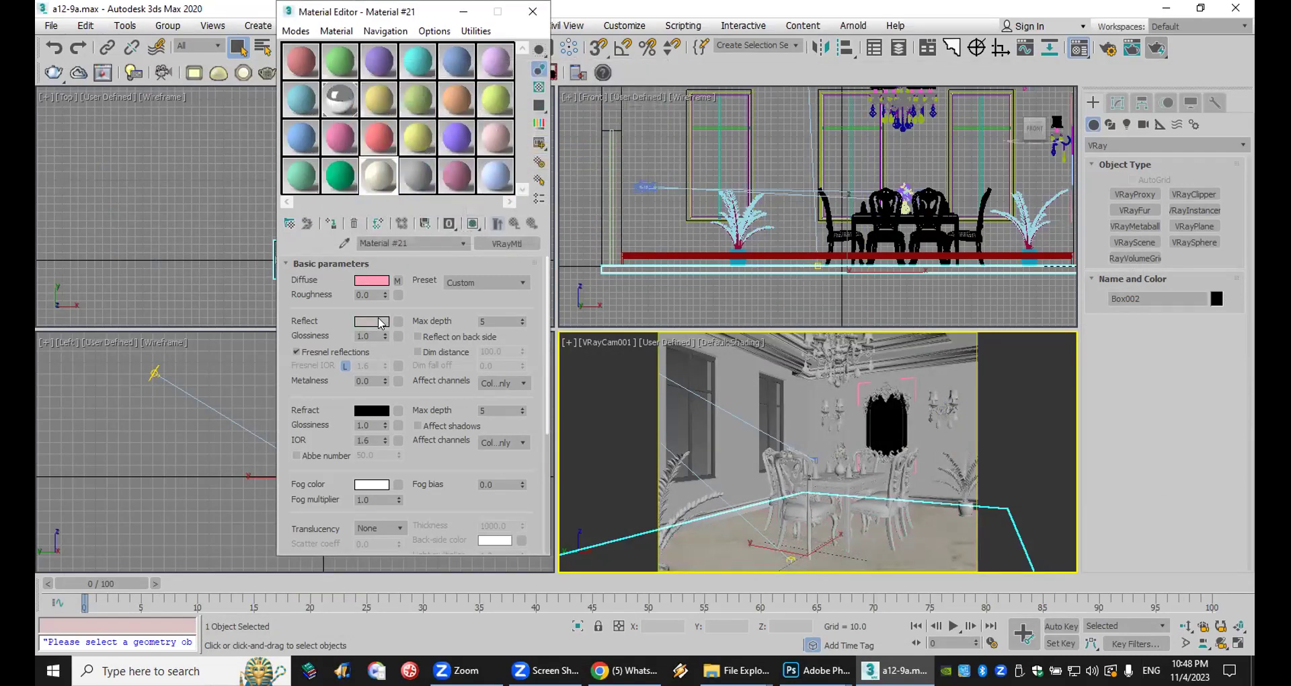
# Step: Set the floor material's reflection glossiness to 0.9 and its reflection color to pure white
pyautogui.click(366, 336)
pyautogui.press('BackSpace')
pyautogui.write('.9')
pyautogui.press('Return')
pyautogui.click(367, 323)
pyautogui.moveTo(574, 175); pyautogui.dragTo(627, 175)
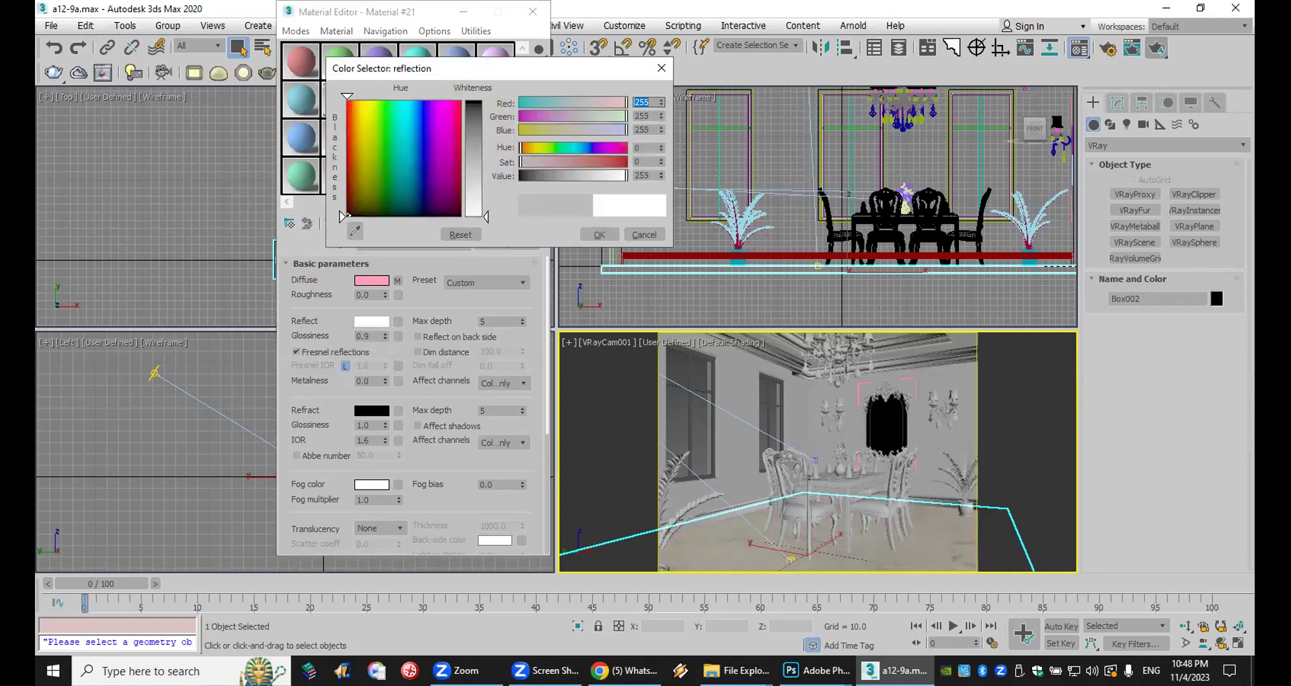
pyautogui.click(599, 234)
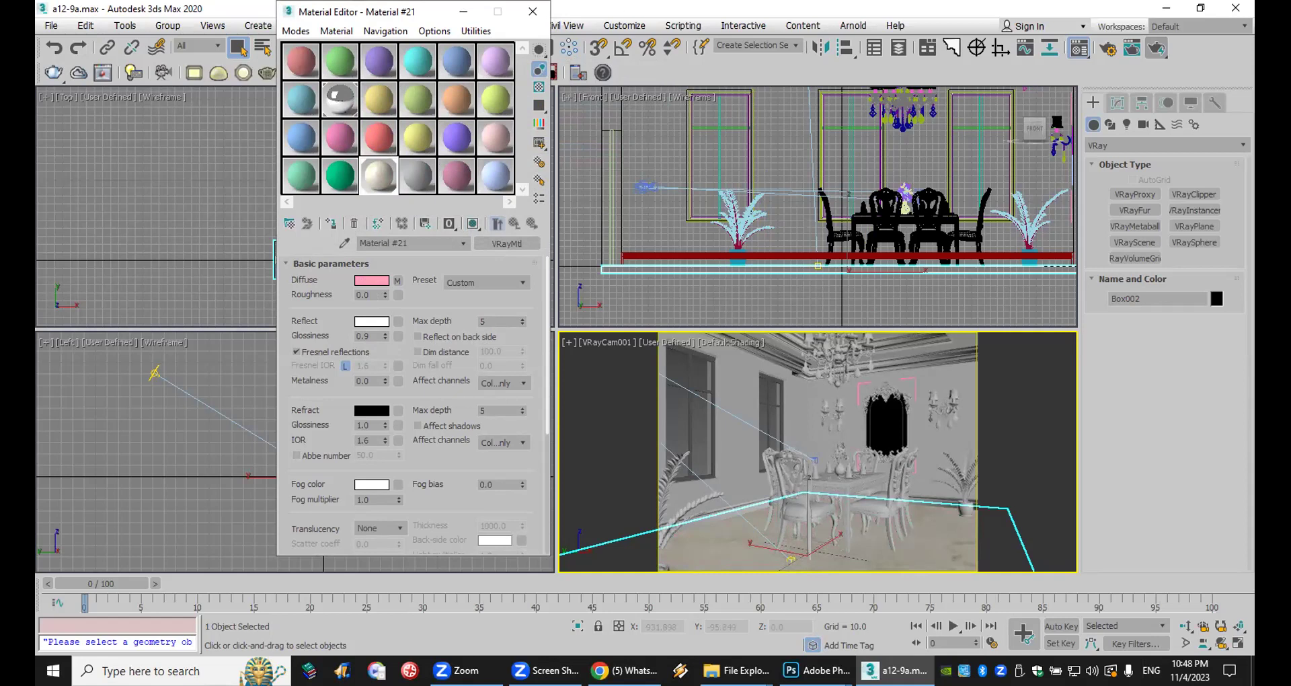
# Step: Render the camera view and add an Exposure correction layer with an exposure of -0.459
pyautogui.click(1154, 49)
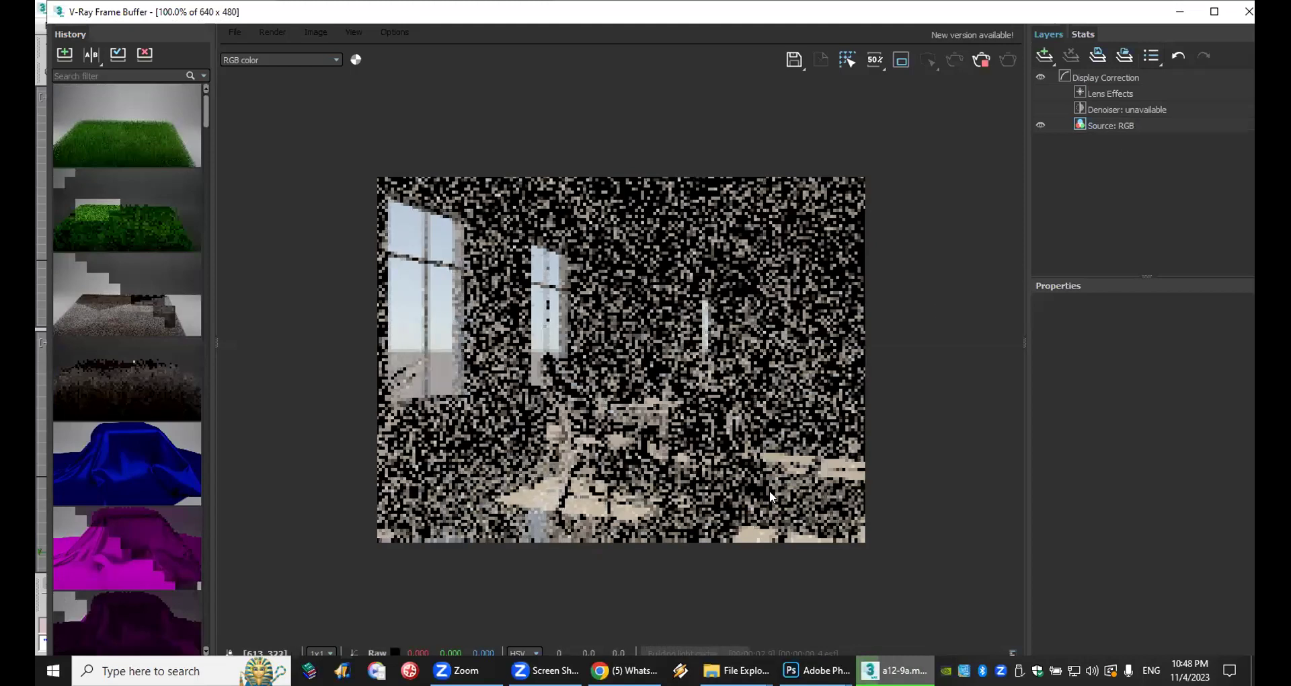
pyautogui.click(1121, 94)
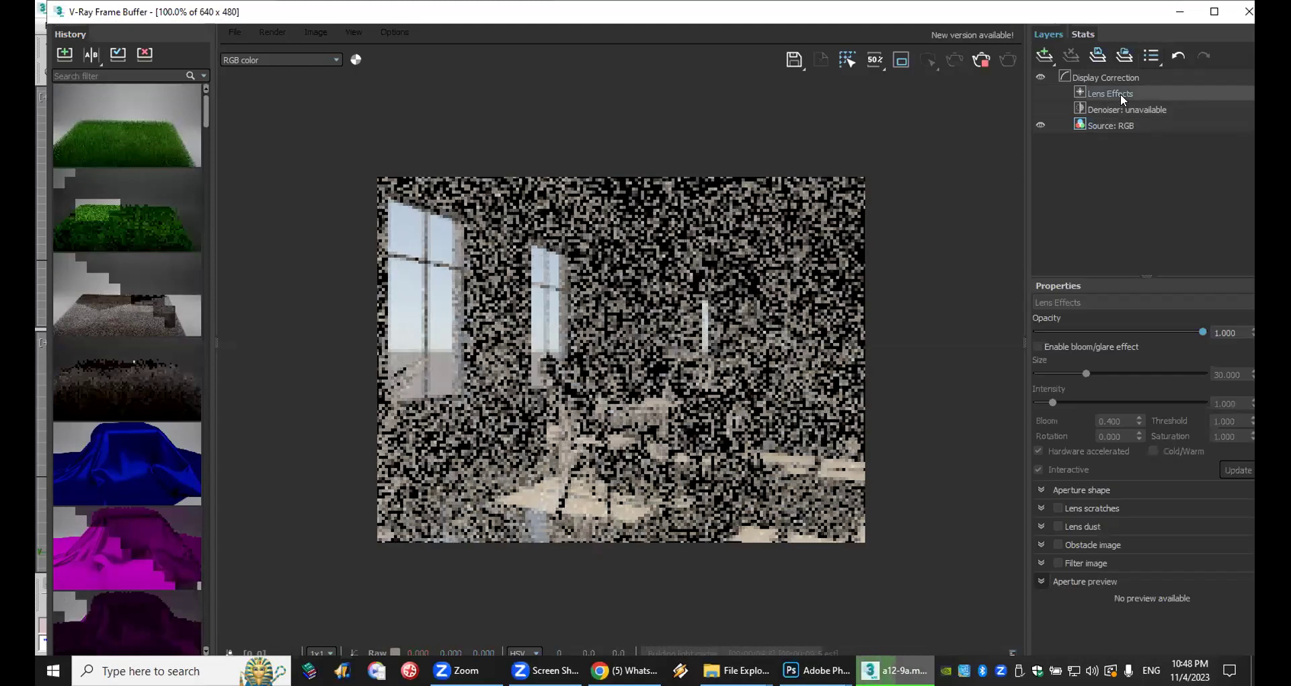
pyautogui.click(1044, 55)
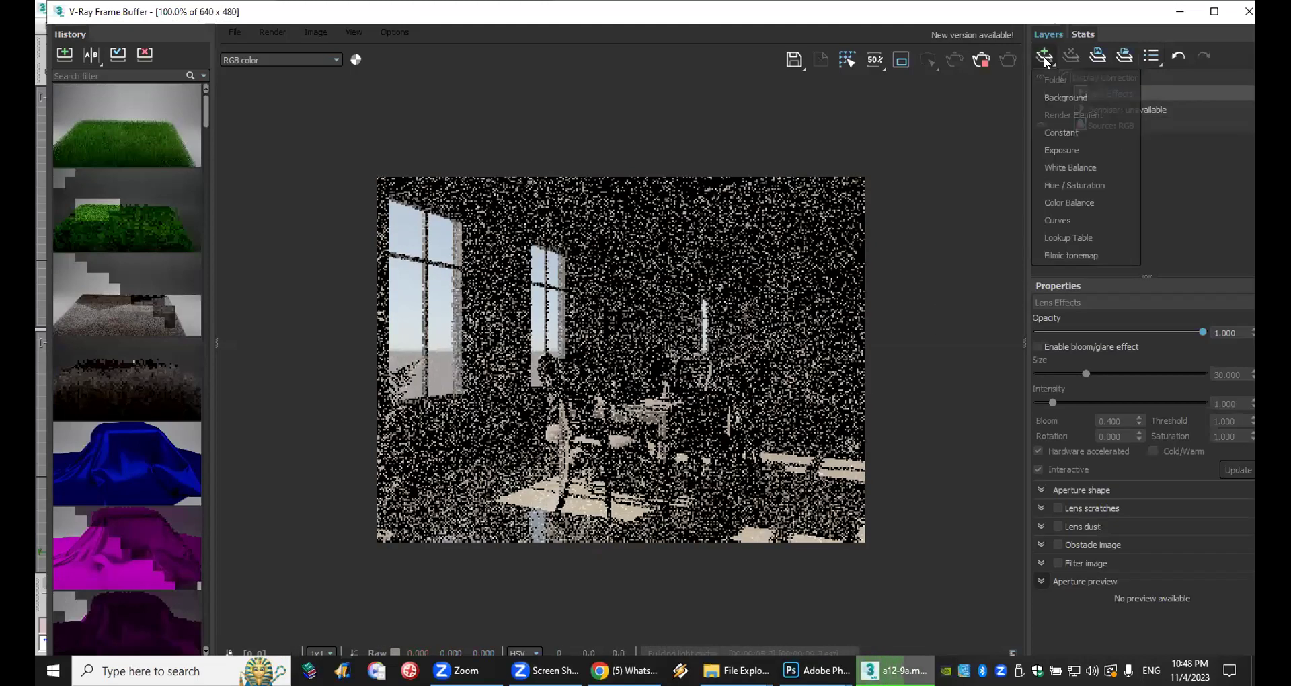
pyautogui.click(1098, 150)
pyautogui.moveTo(1120, 373); pyautogui.dragTo(1110, 373)
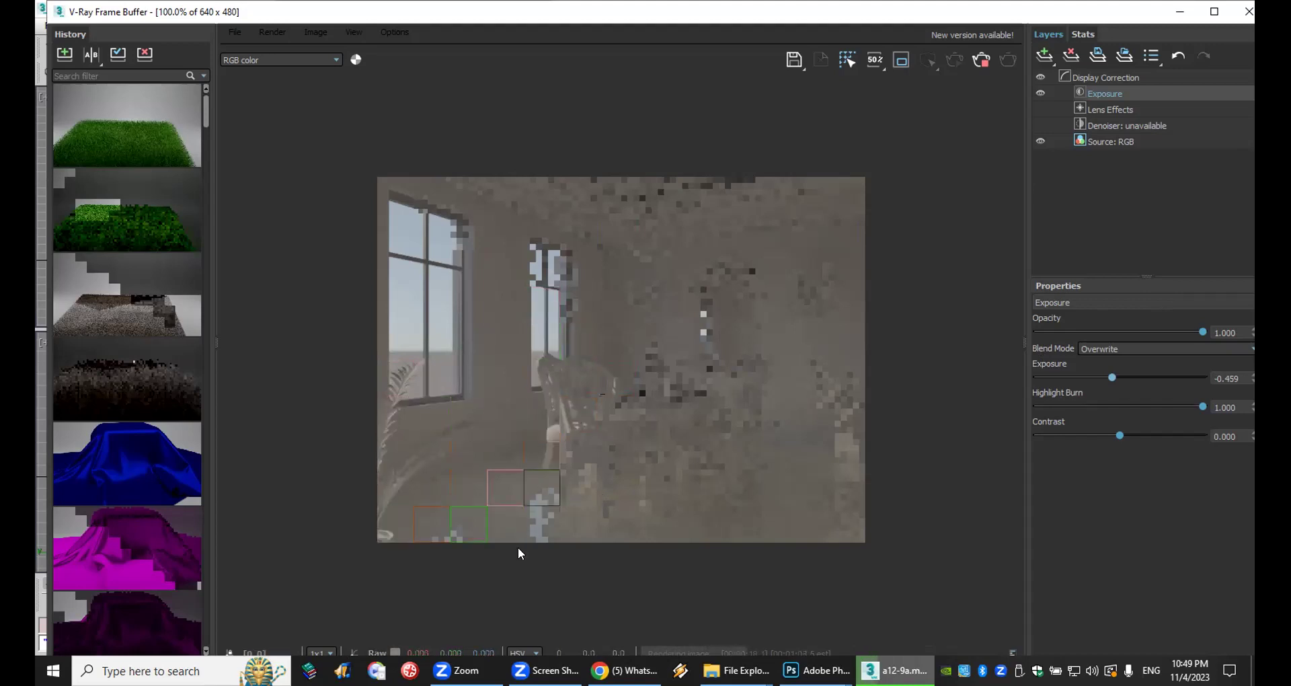
# Step: Examine the marble floor's reflections in the render up close, then close the frame buffer
pyautogui.scroll(1, 518, 547)
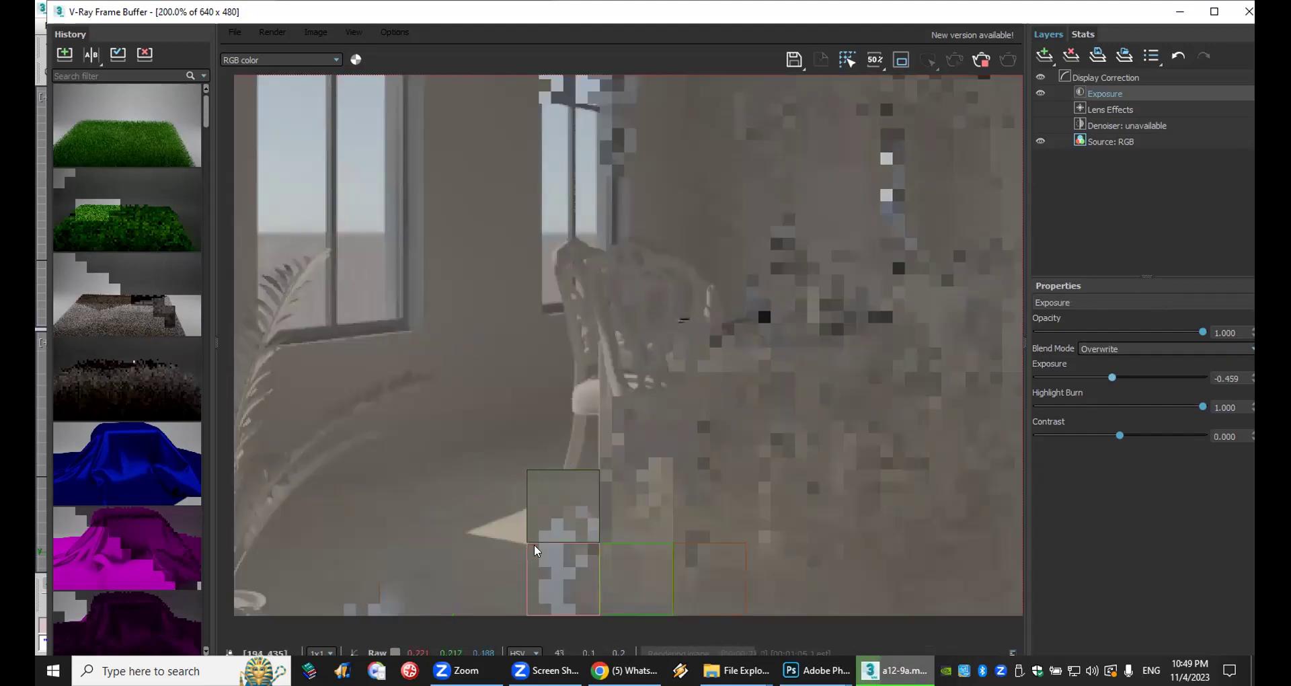
pyautogui.scroll(-1, 546, 544)
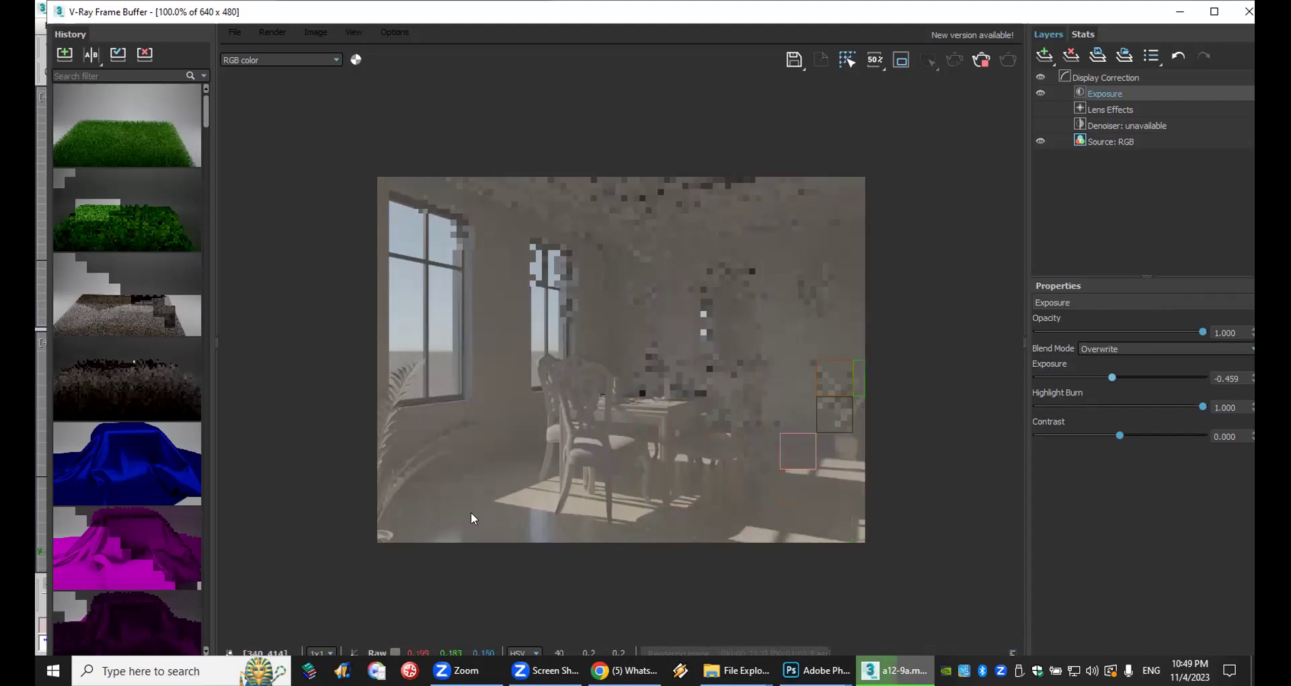
pyautogui.scroll(2, 551, 514)
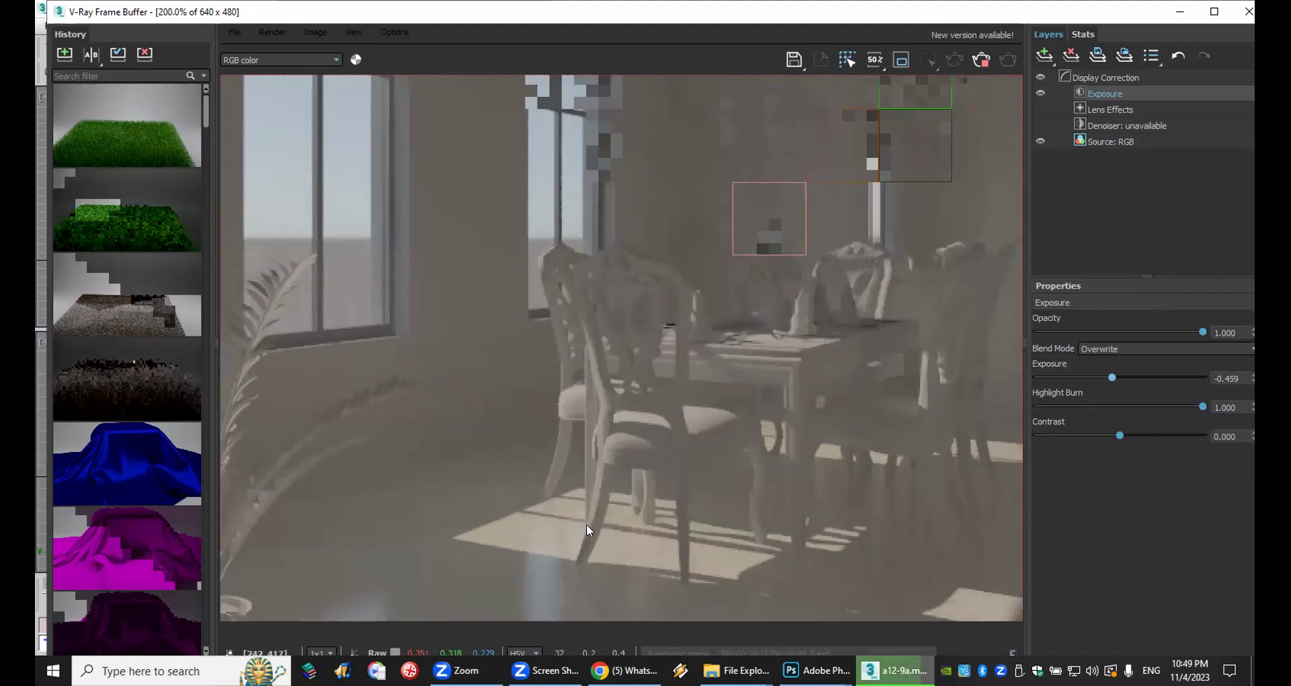
pyautogui.scroll(-2, 586, 523)
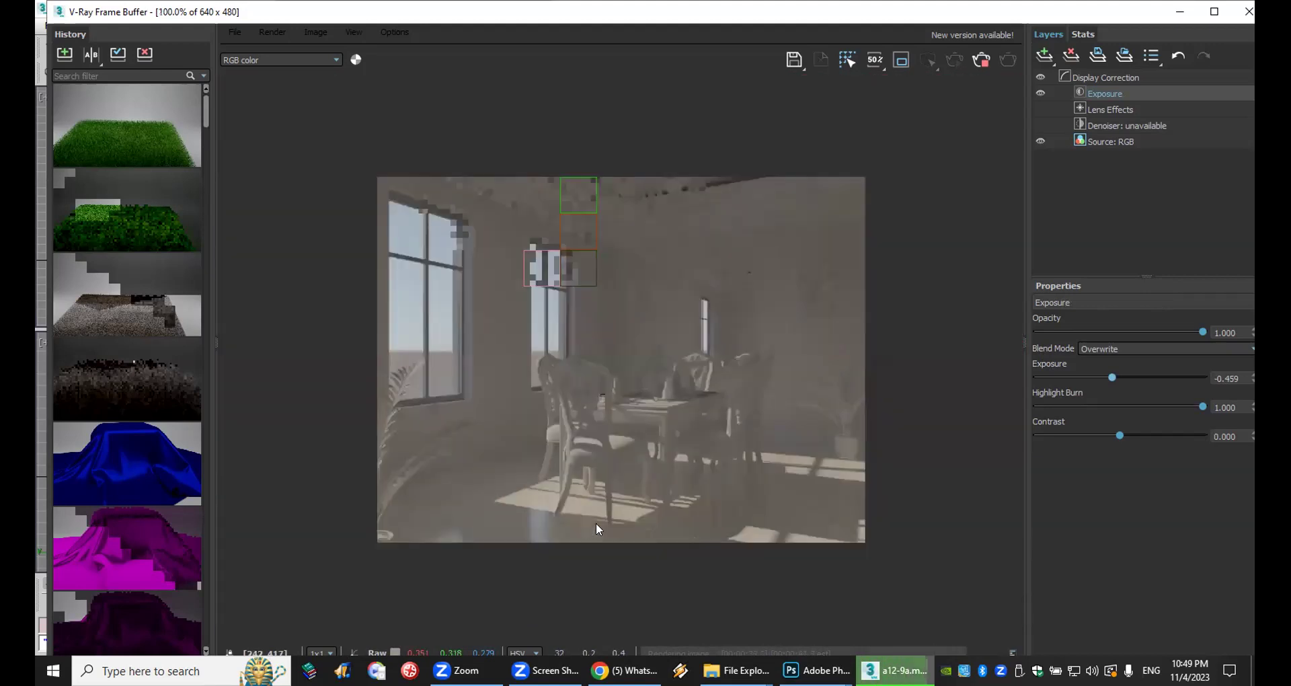
pyautogui.click(1249, 12)
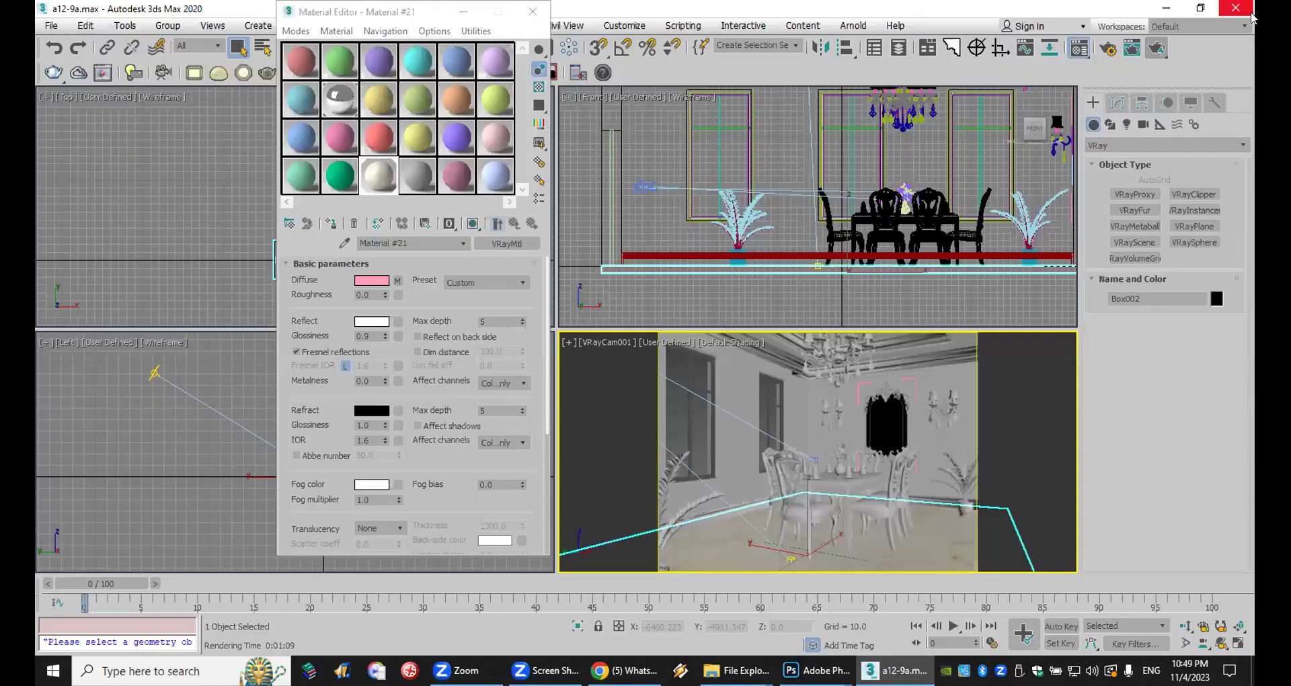
# Step: Replace the floor material's diffuse bitmap with meat_001_bump from the Archshaders textures and render the camera view
pyautogui.click(397, 281)
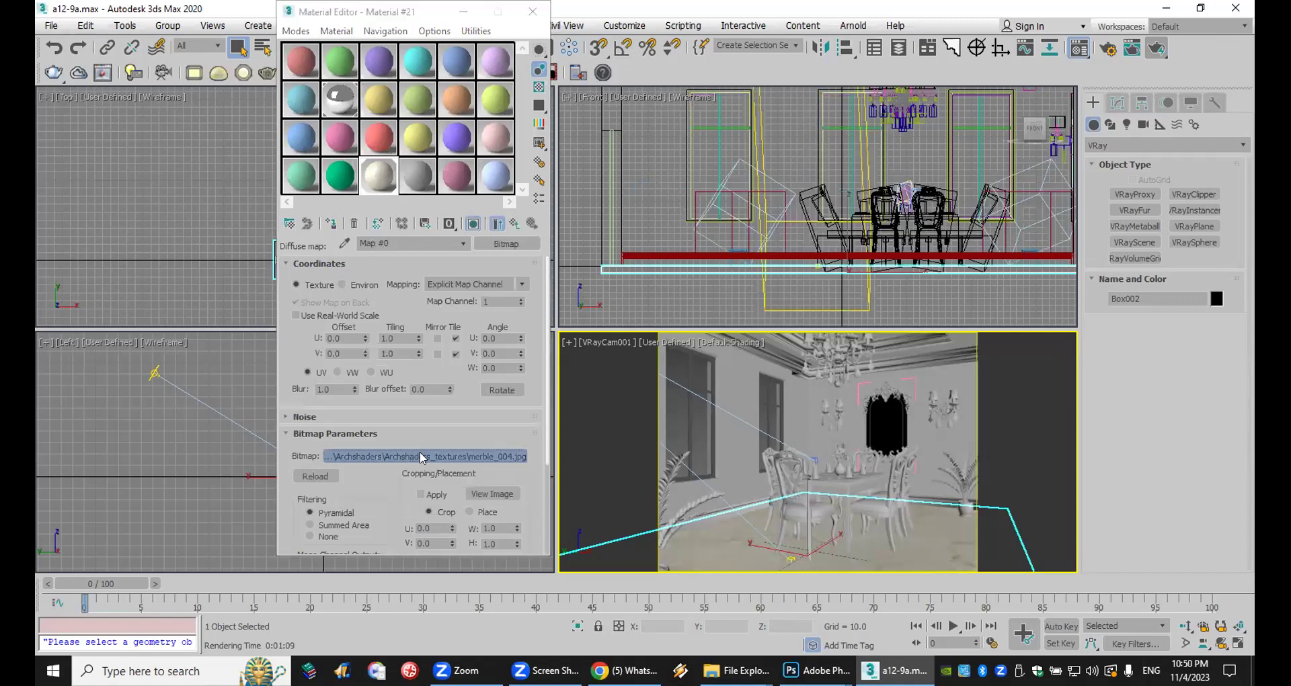
pyautogui.click(421, 457)
pyautogui.scroll(5, 470, 240)
pyautogui.scroll(-5, 452, 390)
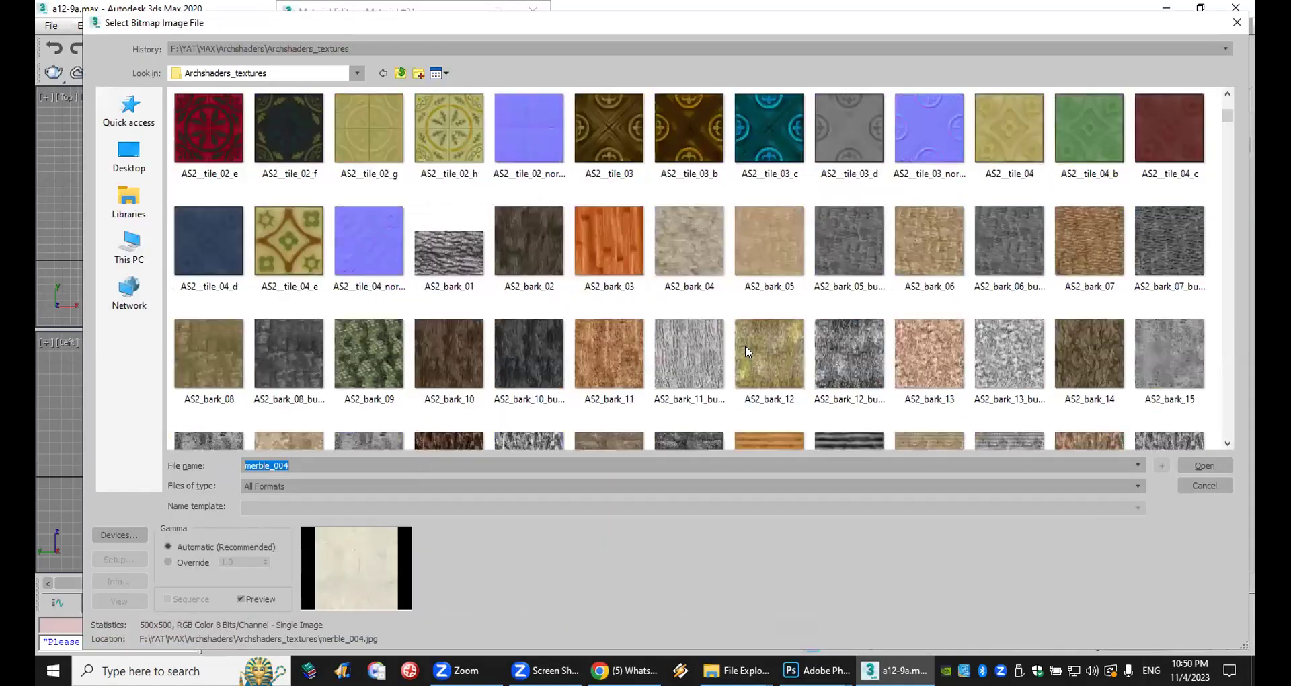
pyautogui.click(442, 368)
pyautogui.press('m')
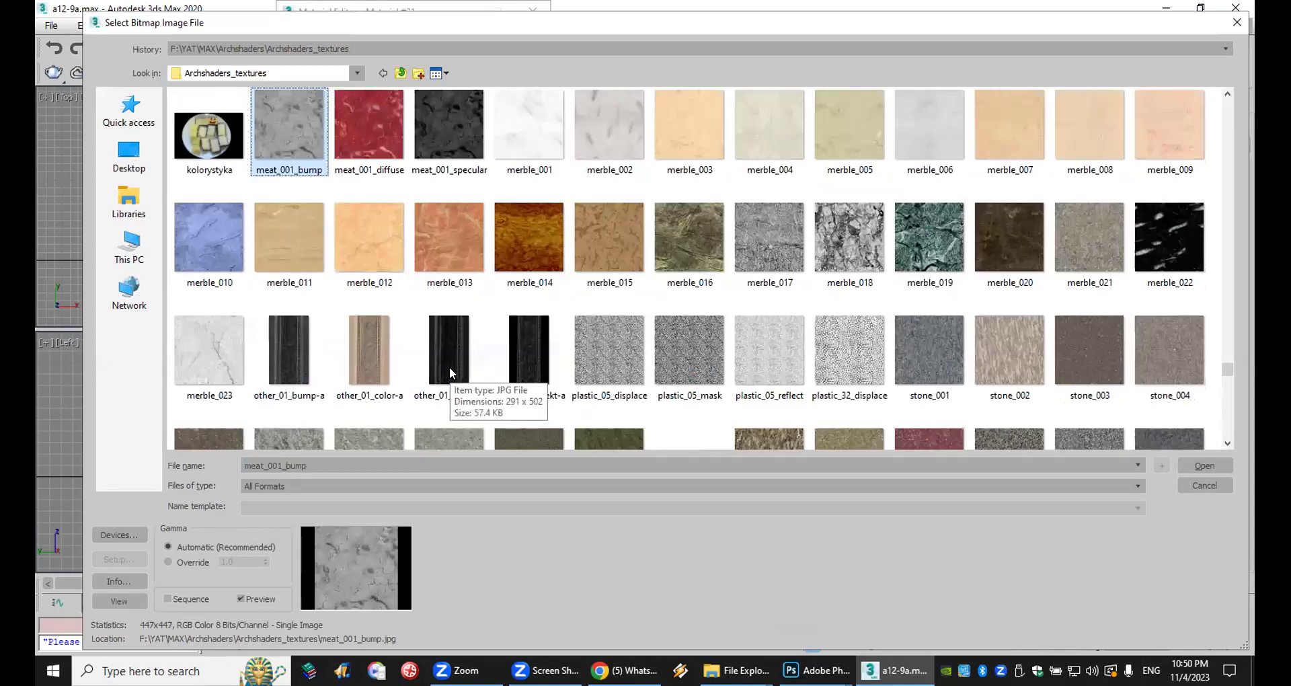
pyautogui.click(374, 245)
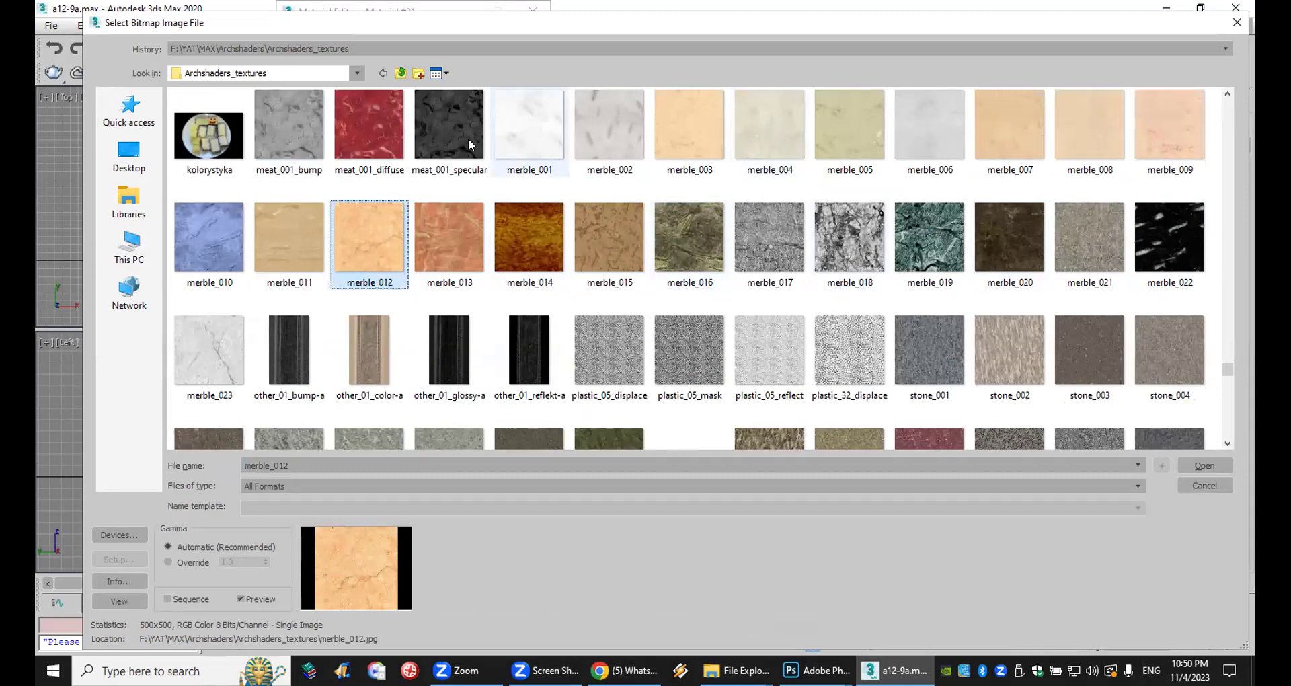
pyautogui.doubleClick(293, 123)
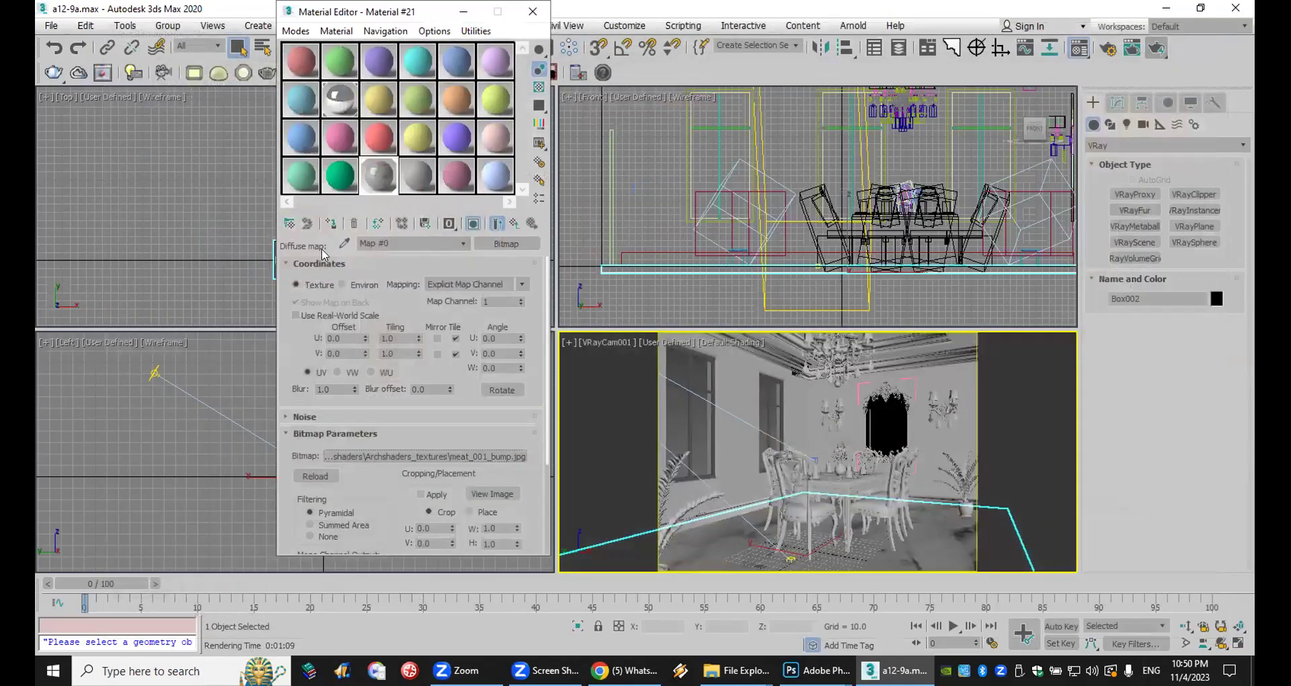
pyautogui.click(514, 223)
pyautogui.click(1157, 47)
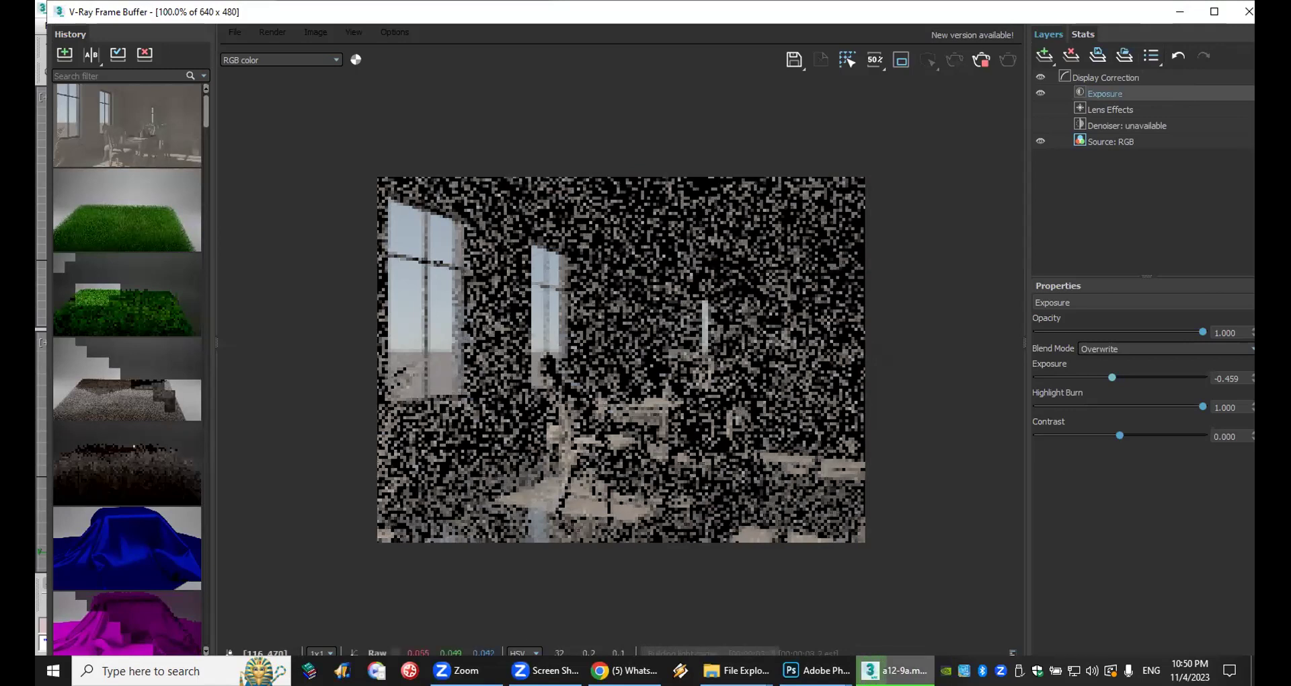
# Step: Switch to Photoshop and zoom in on the reflective marble floor of the 2023-10-28 bathroom image
pyautogui.moveTo(815, 671)
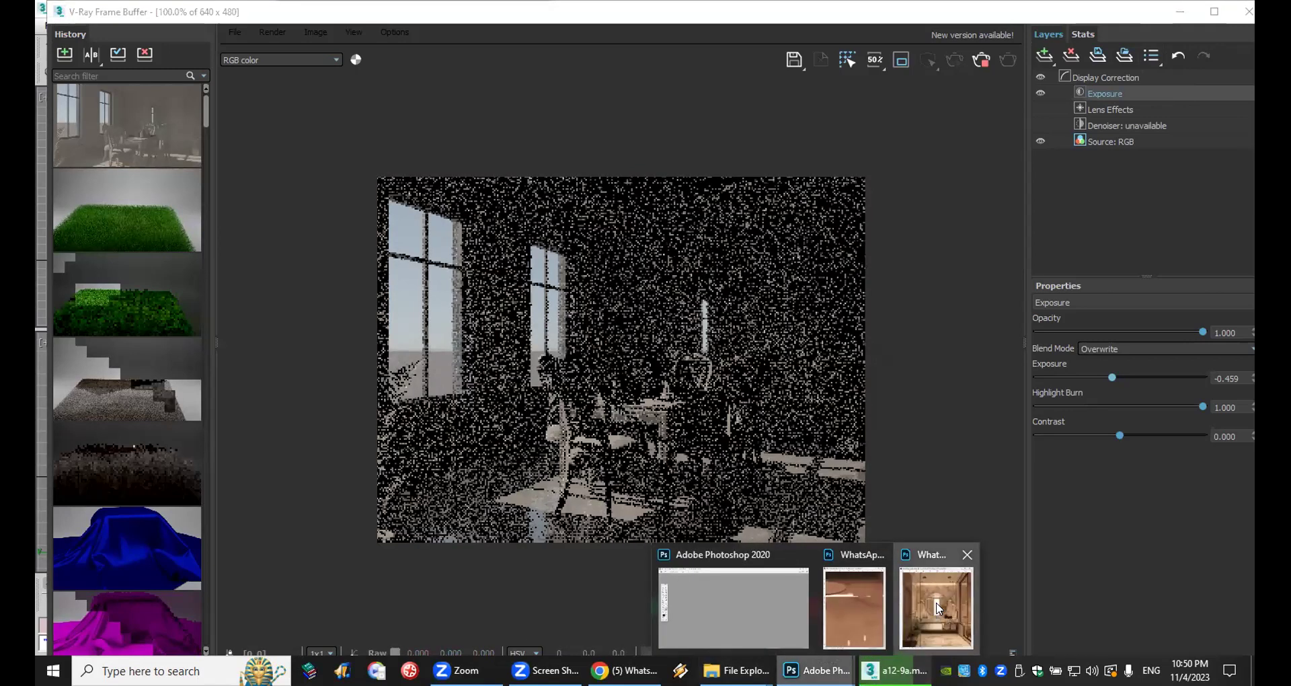
pyautogui.click(940, 609)
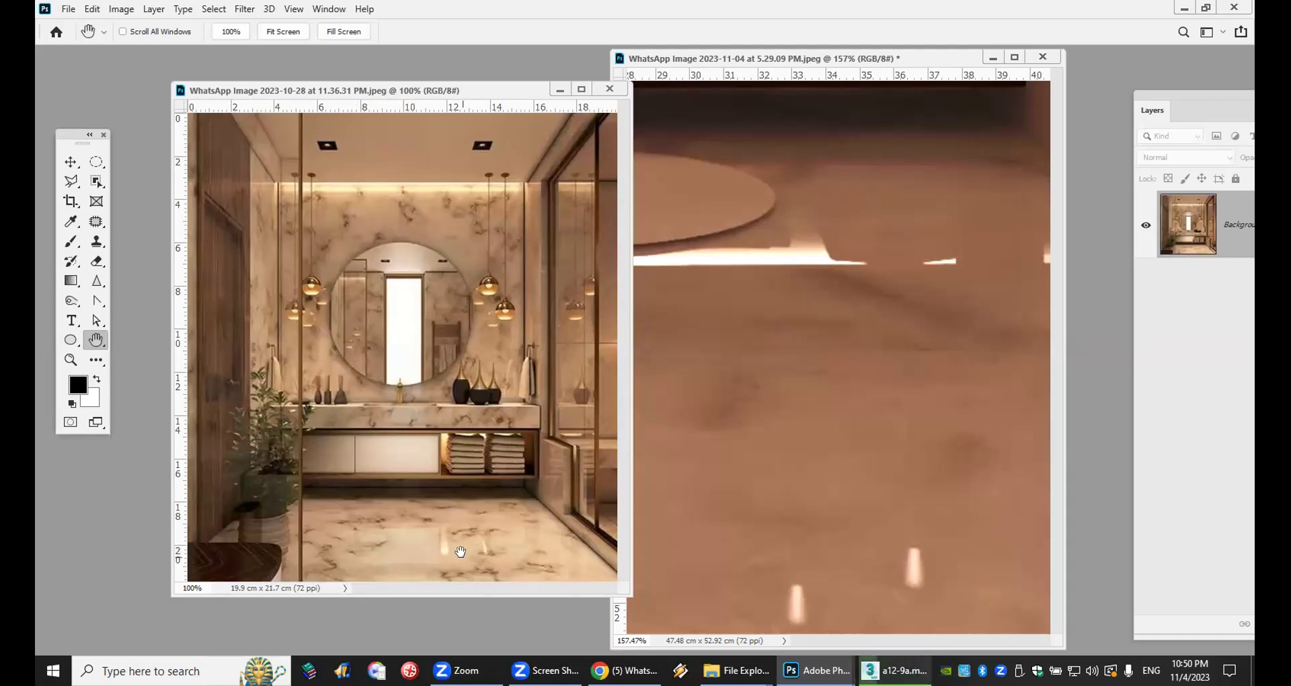
pyautogui.click(72, 359)
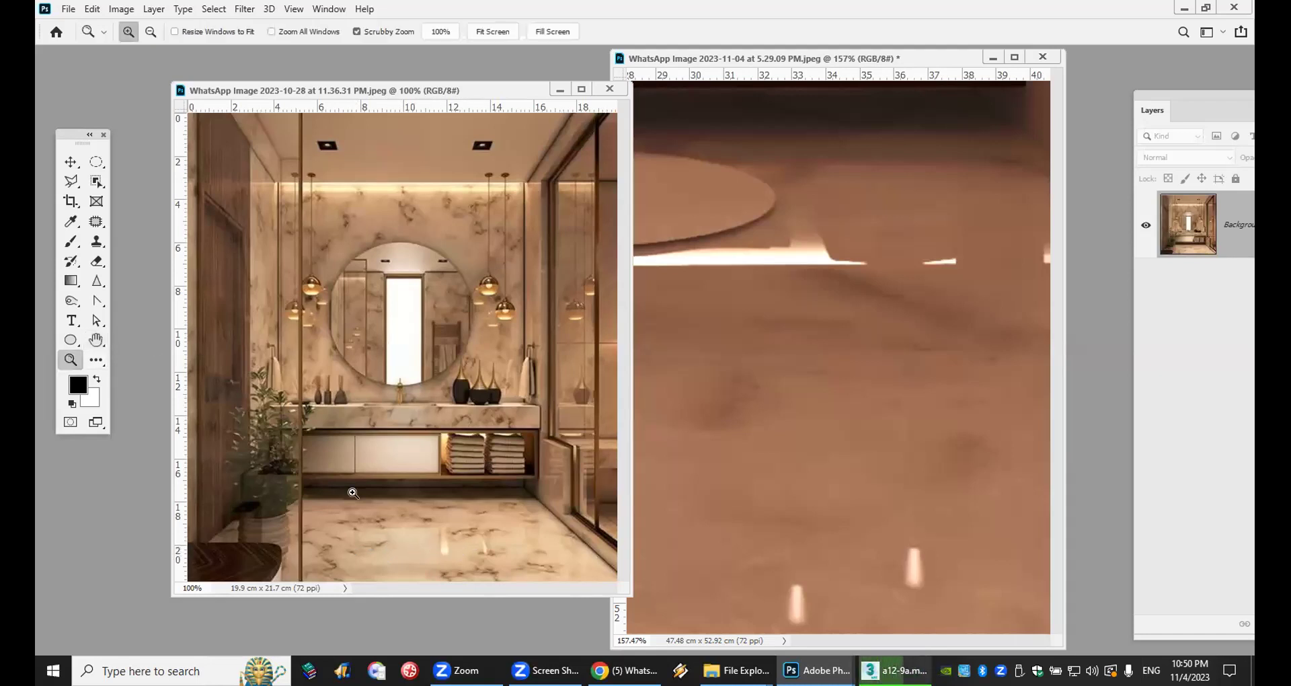
pyautogui.moveTo(445, 507); pyautogui.dragTo(522, 429)
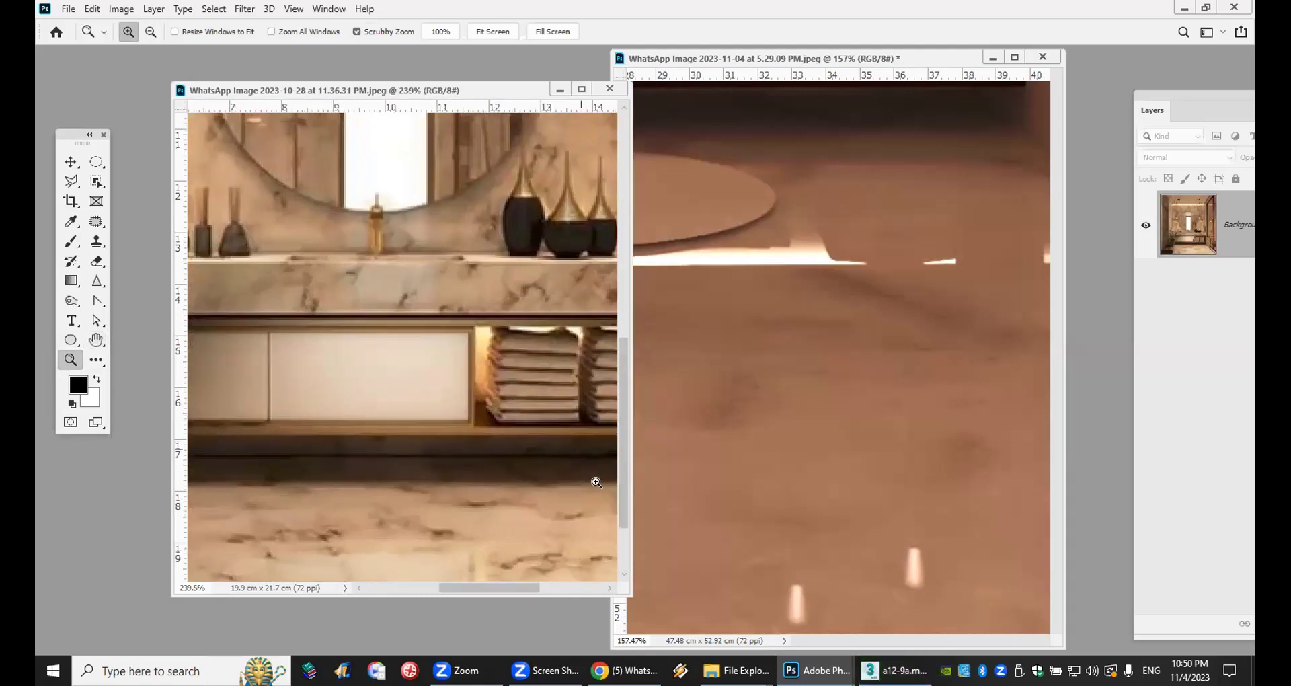
pyautogui.scroll(-3, 612, 530)
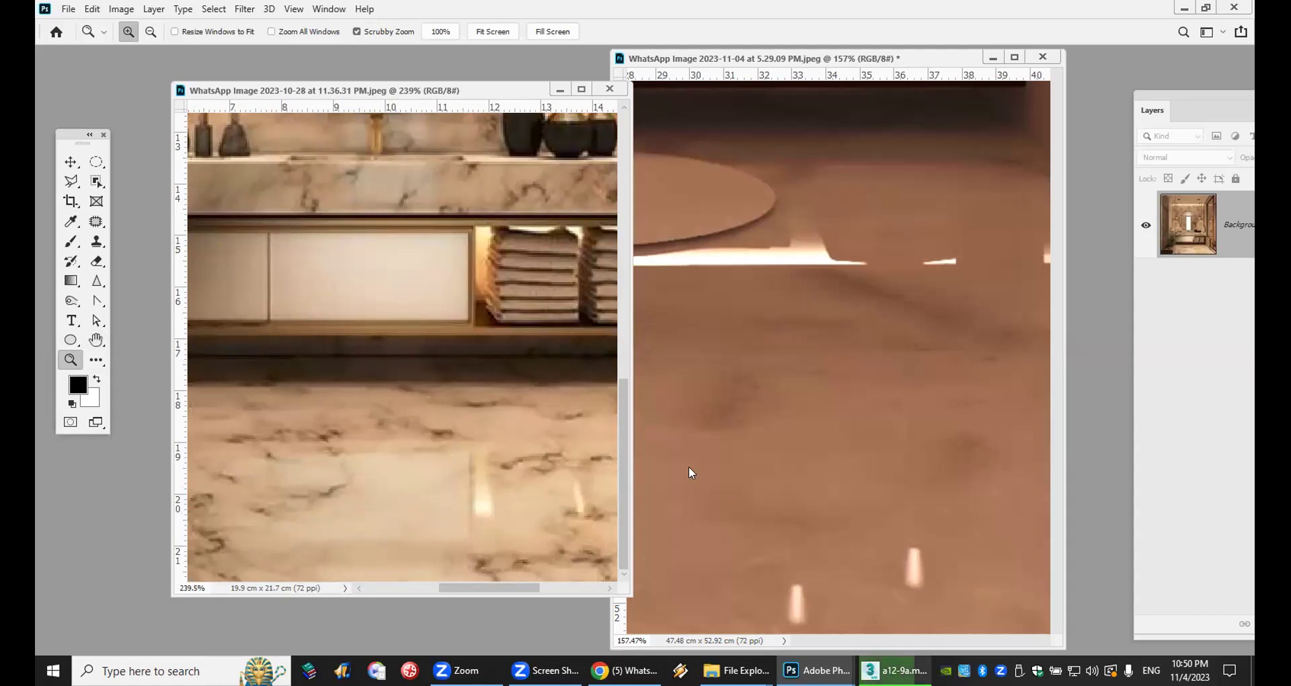
# Step: Fit the whole picture on screen for both bathroom images to compare their marble floors
pyautogui.click(735, 411)
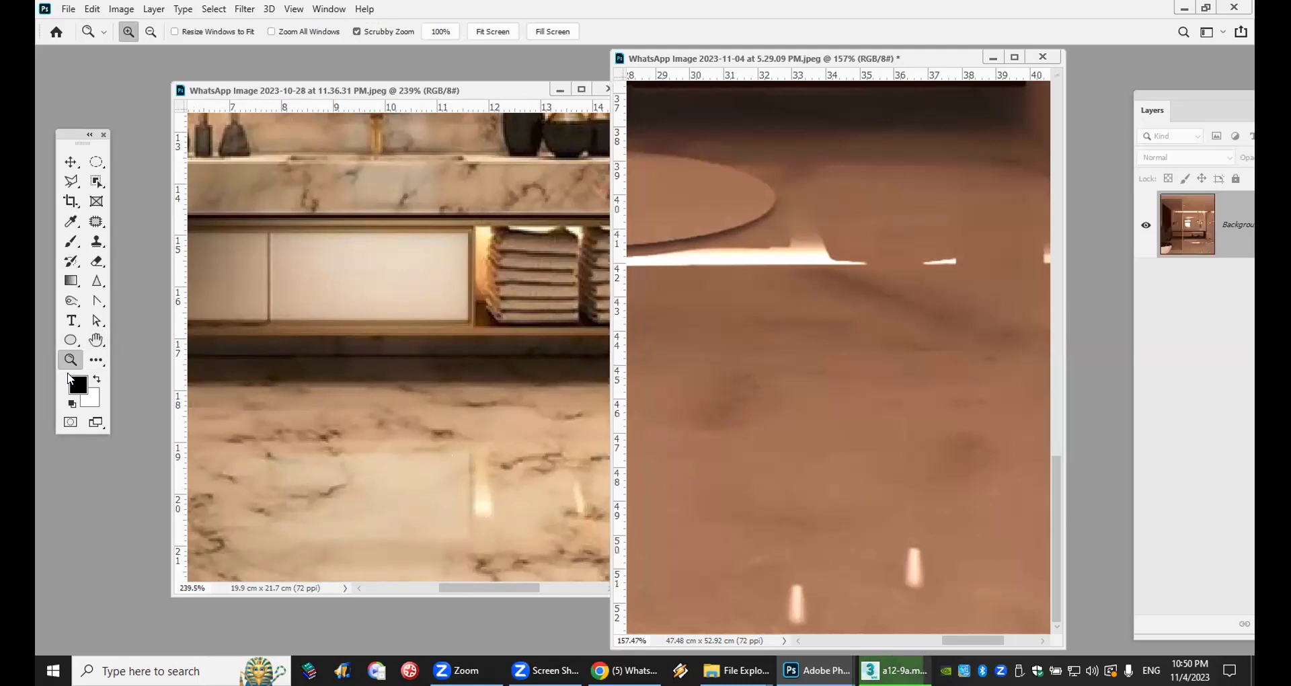
pyautogui.doubleClick(98, 341)
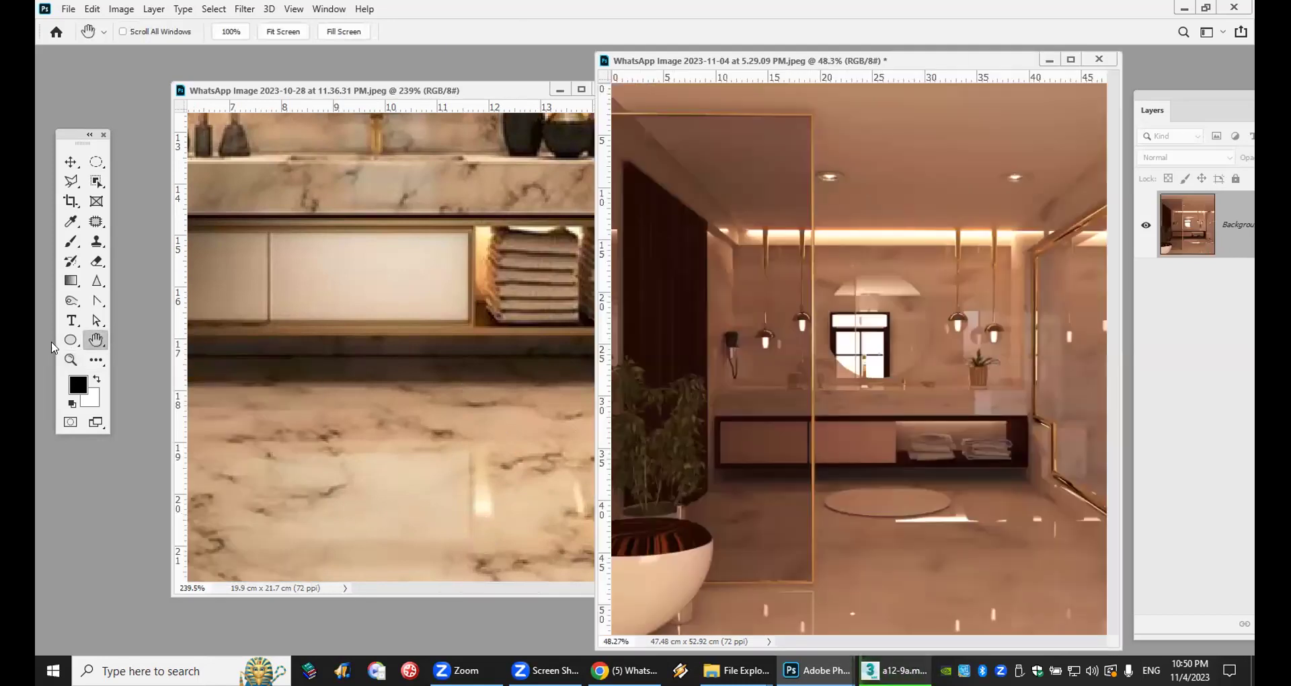
pyautogui.click(234, 358)
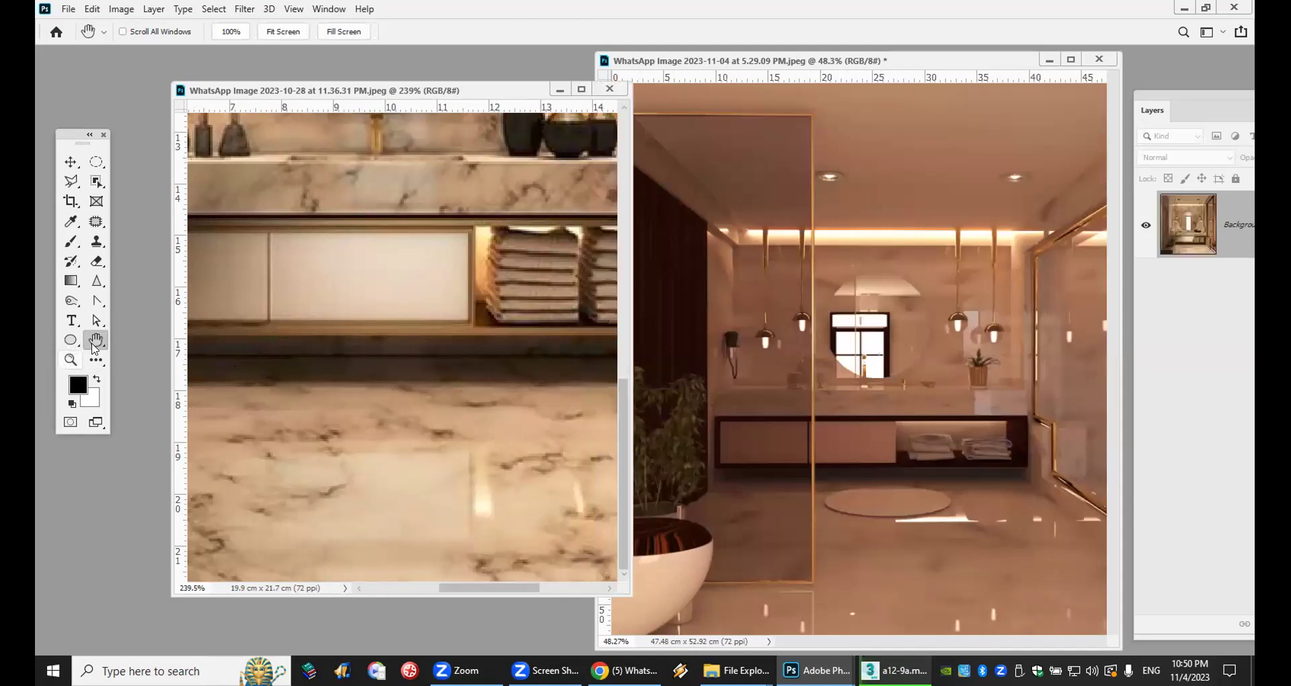
pyautogui.doubleClick(95, 342)
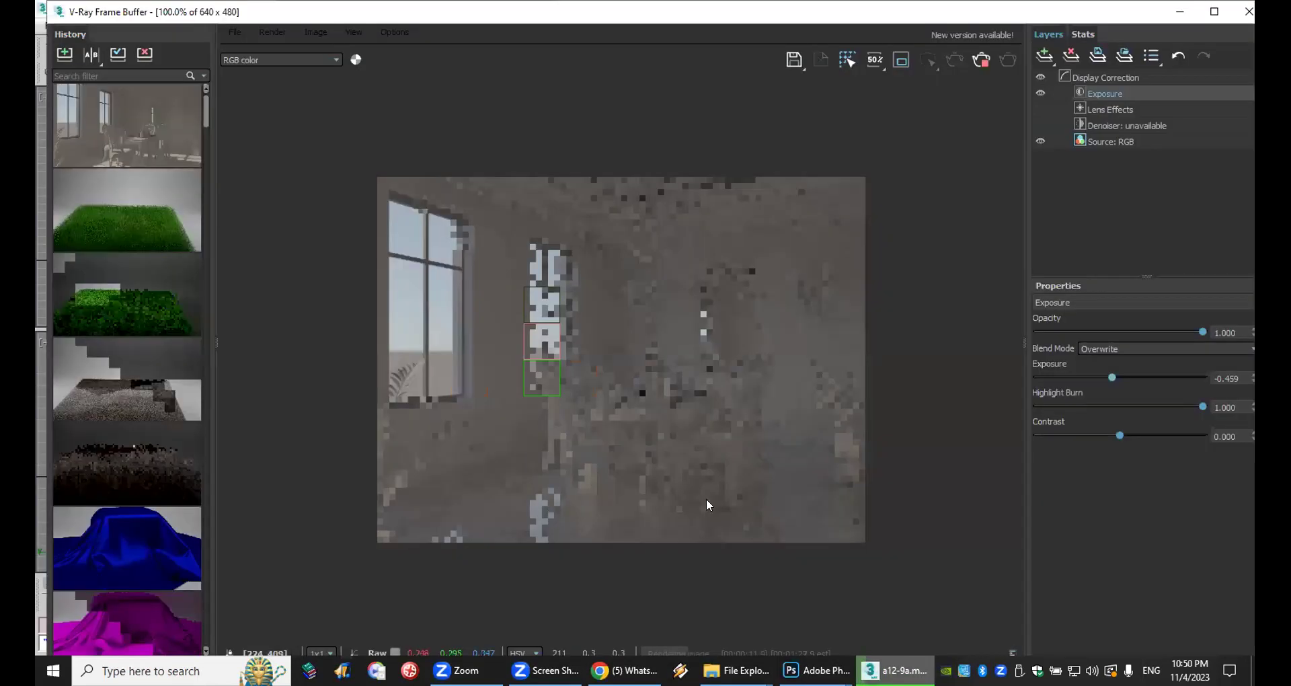
# Step: Switch to WhatsApp Web, examine the grass render screenshot in the group chat enlarged, and close it
pyautogui.hotkey('alt', 'Tab')
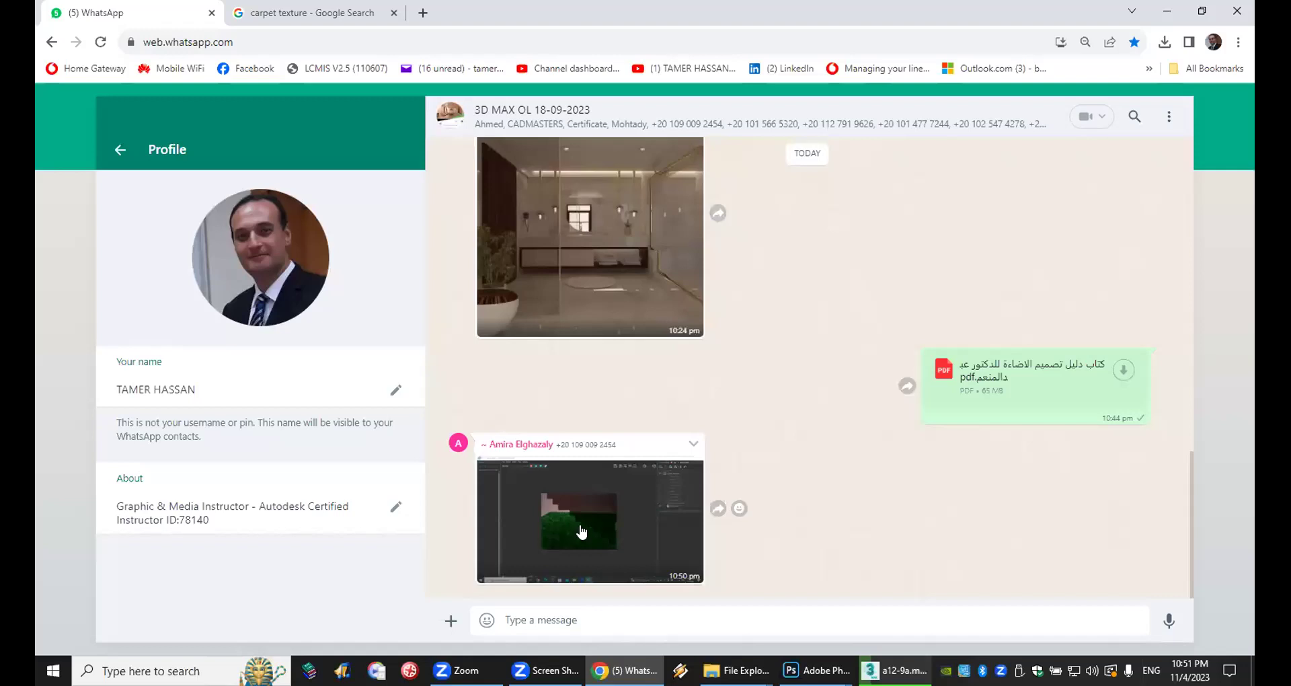
pyautogui.click(637, 475)
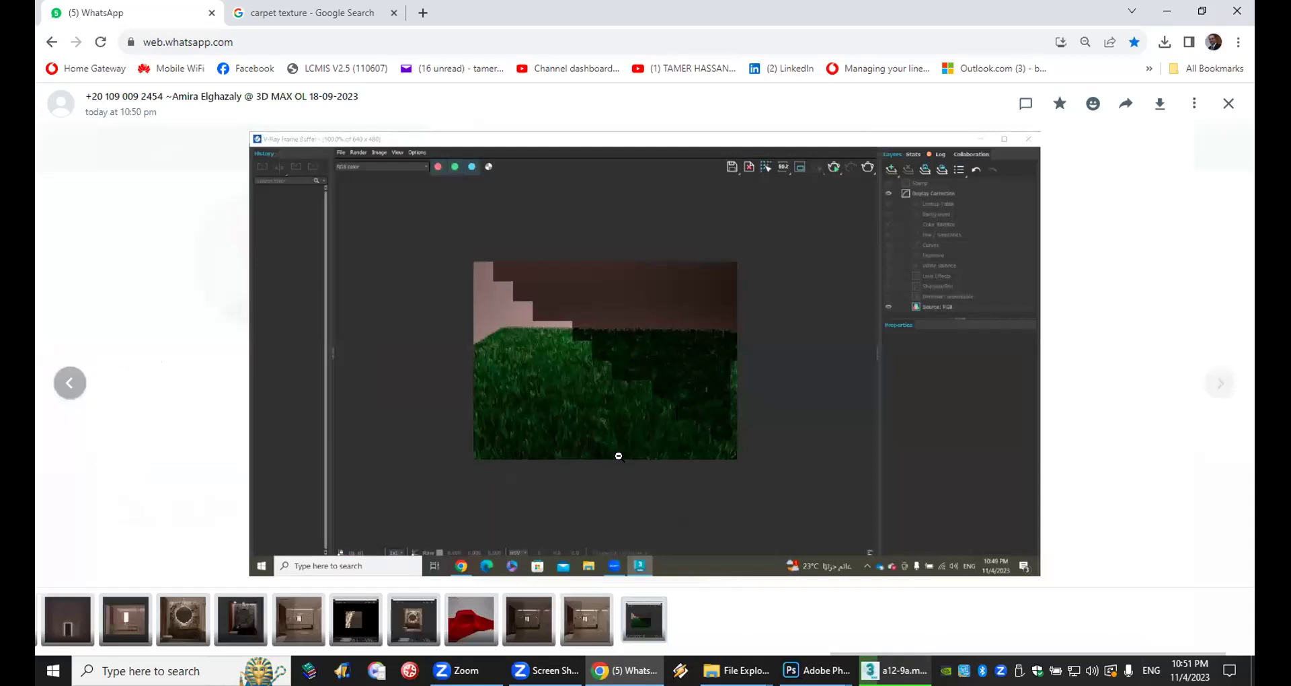
pyautogui.click(618, 456)
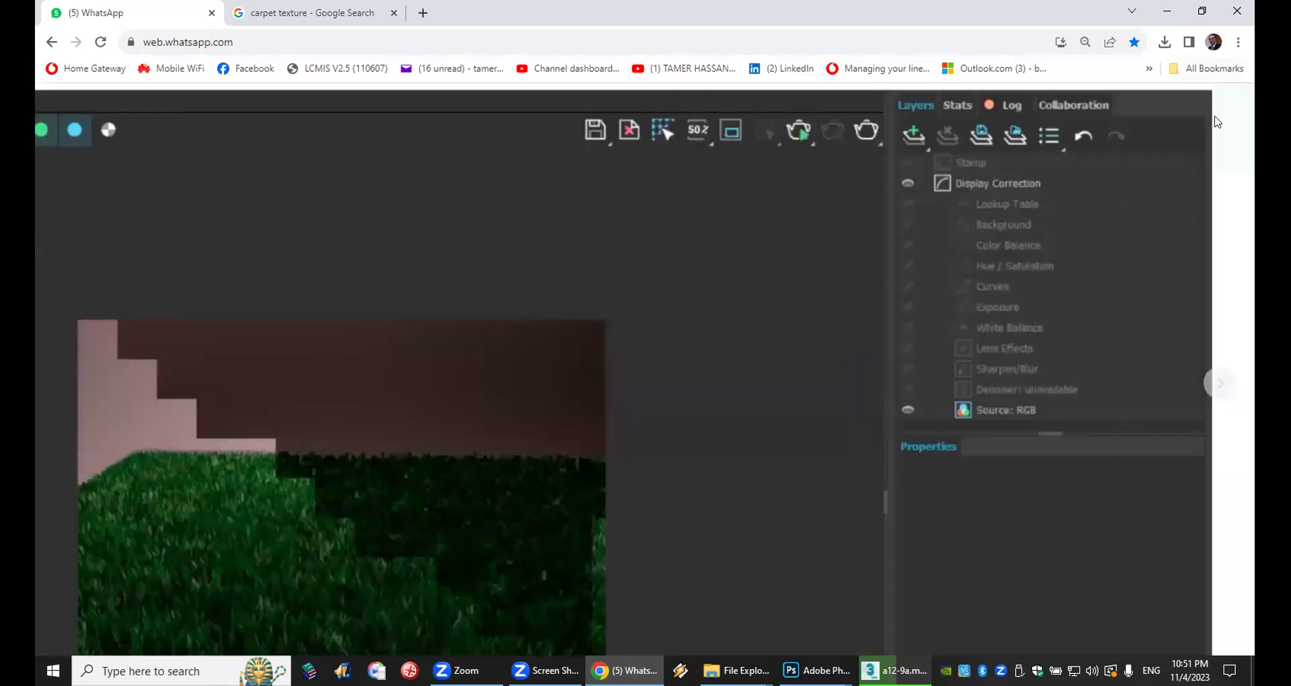
pyautogui.click(1214, 120)
pyautogui.press('Escape')
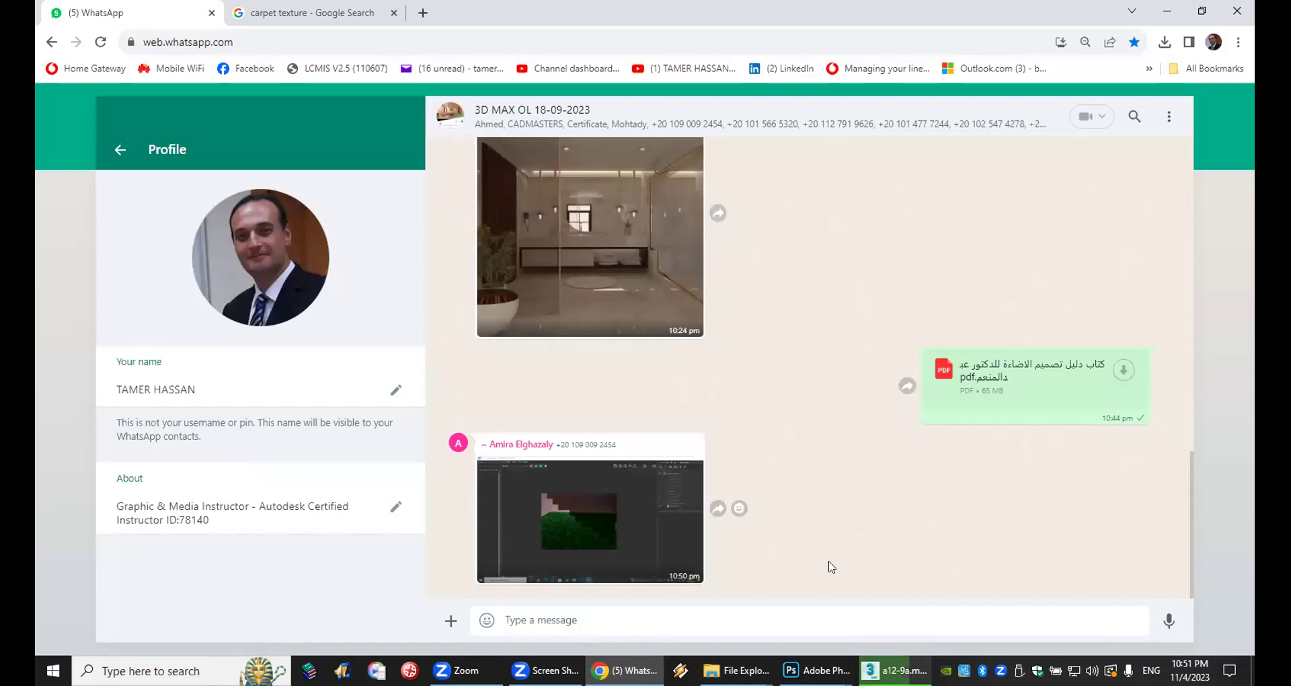
# Step: Switch back to 3ds Max, close the frame buffer and Material Editor, and reset the scene
pyautogui.hotkey('alt', 'Tab')
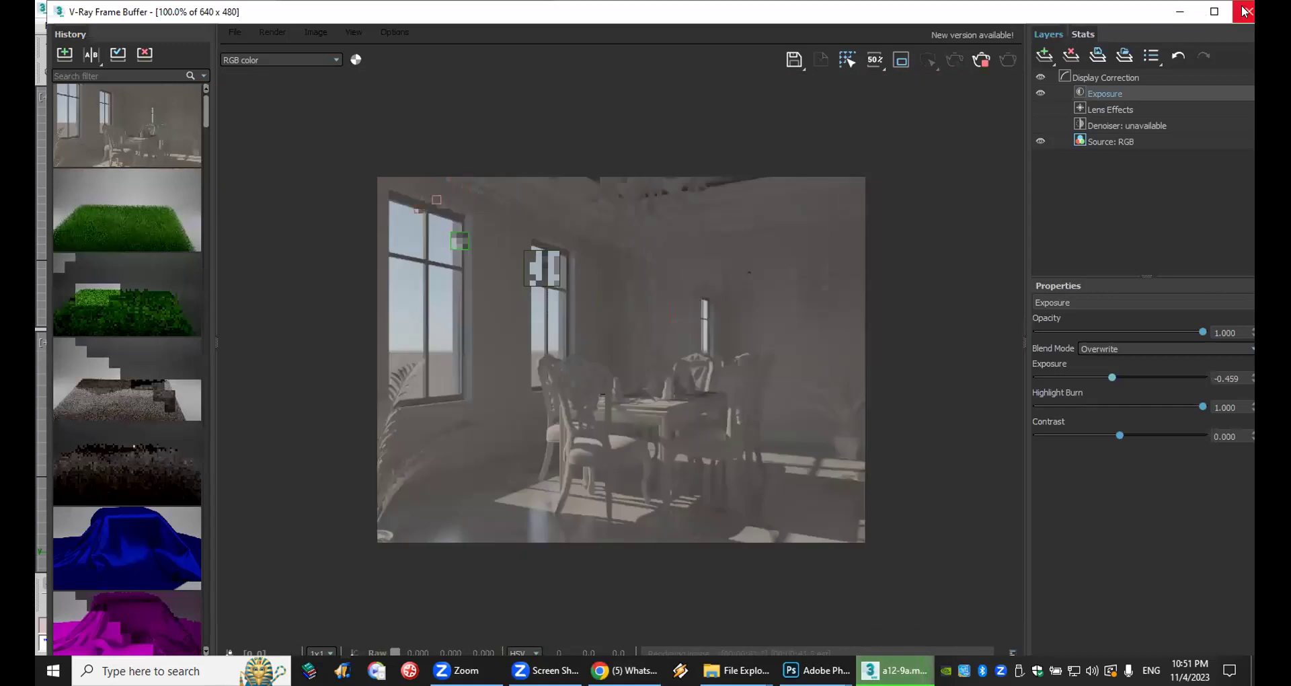
pyautogui.click(1244, 11)
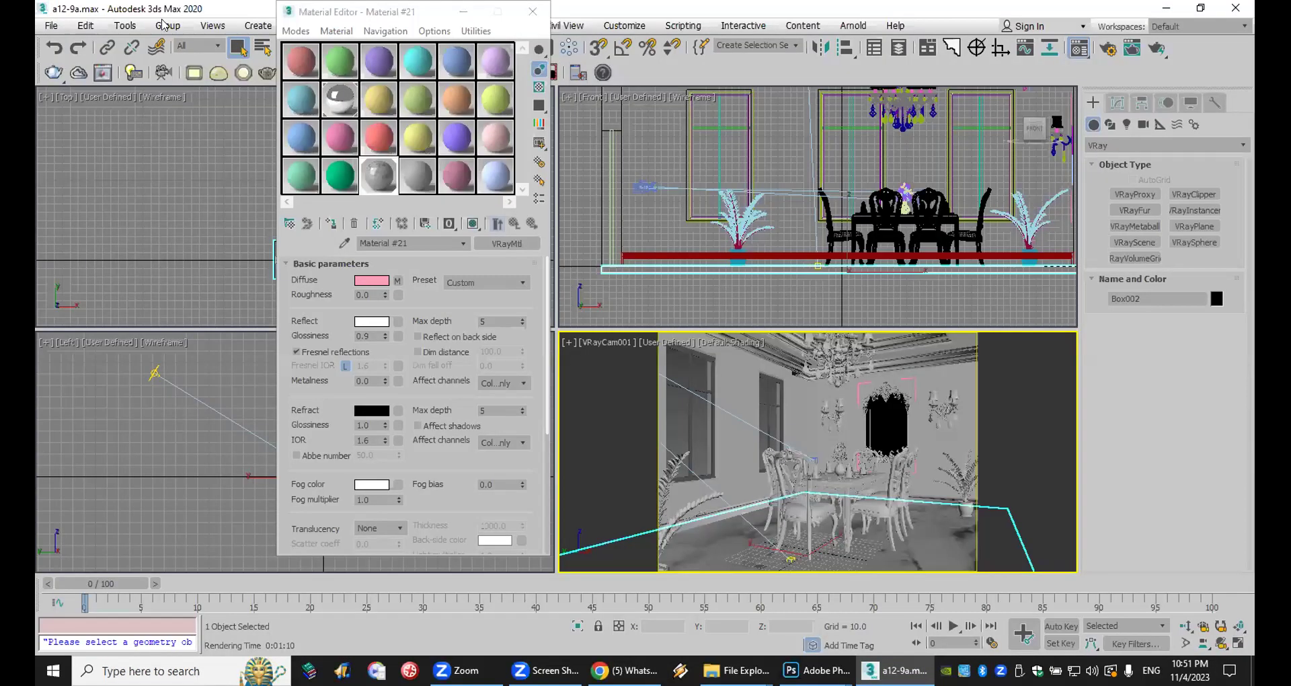
pyautogui.press('m')
pyautogui.click(51, 25)
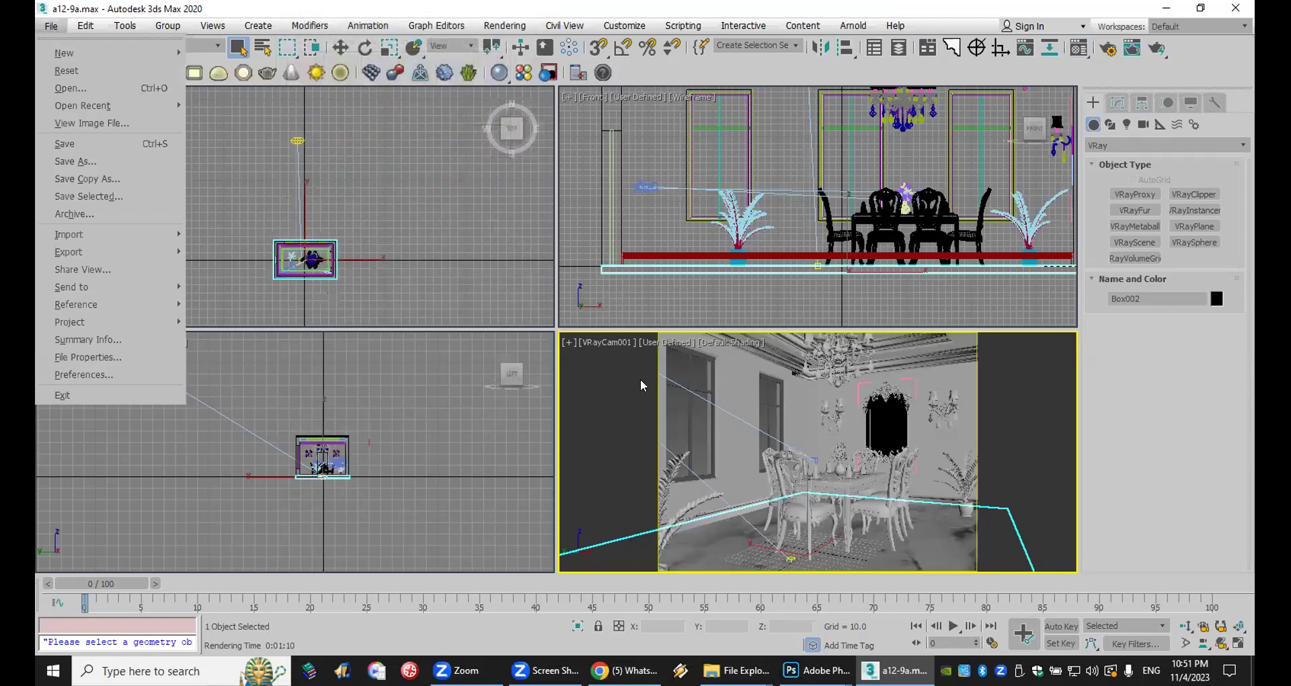
pyautogui.press('r')
pyautogui.click(578, 360)
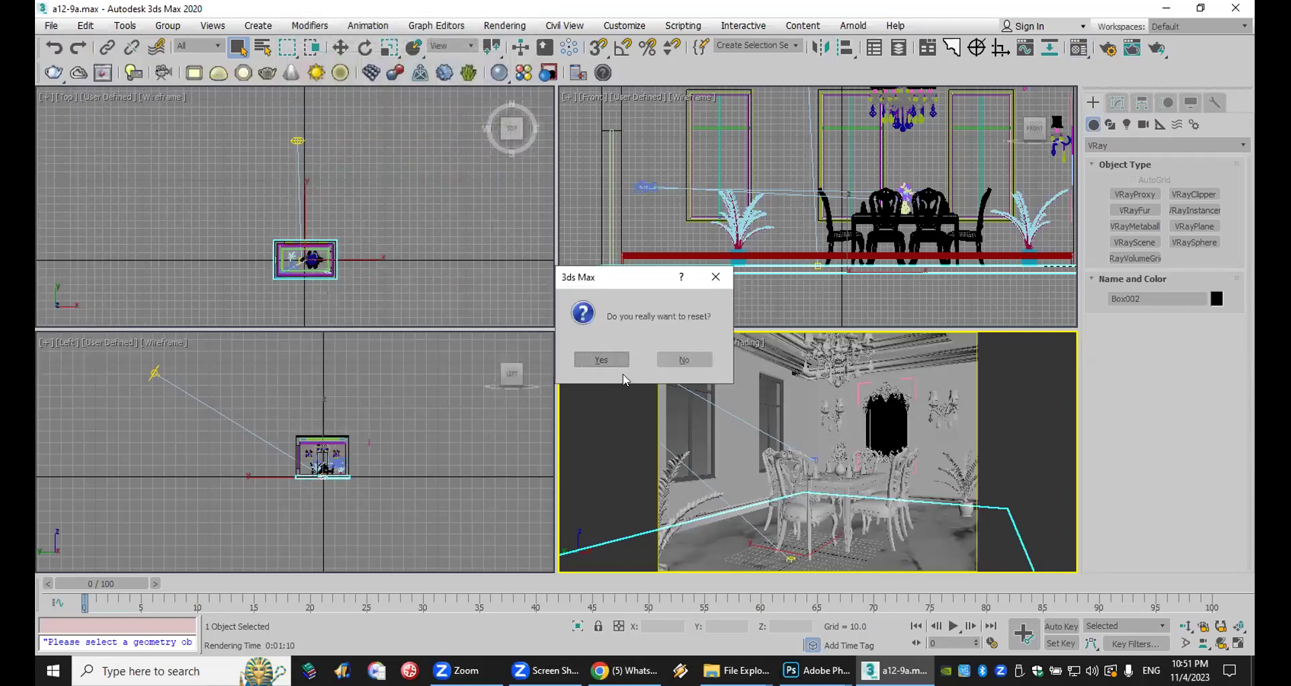
pyautogui.click(605, 361)
# Step: Switch to Photoshop and quit it without saving the image changes
pyautogui.click(817, 670)
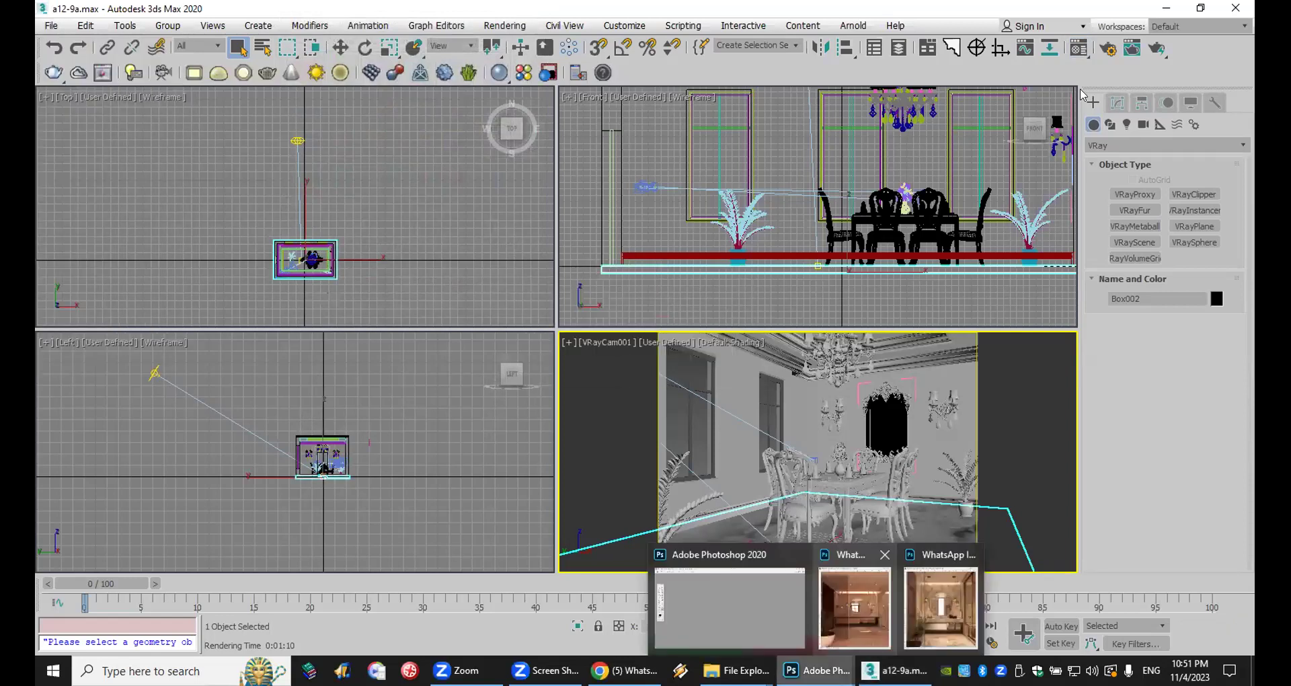
pyautogui.click(851, 592)
pyautogui.click(1247, 6)
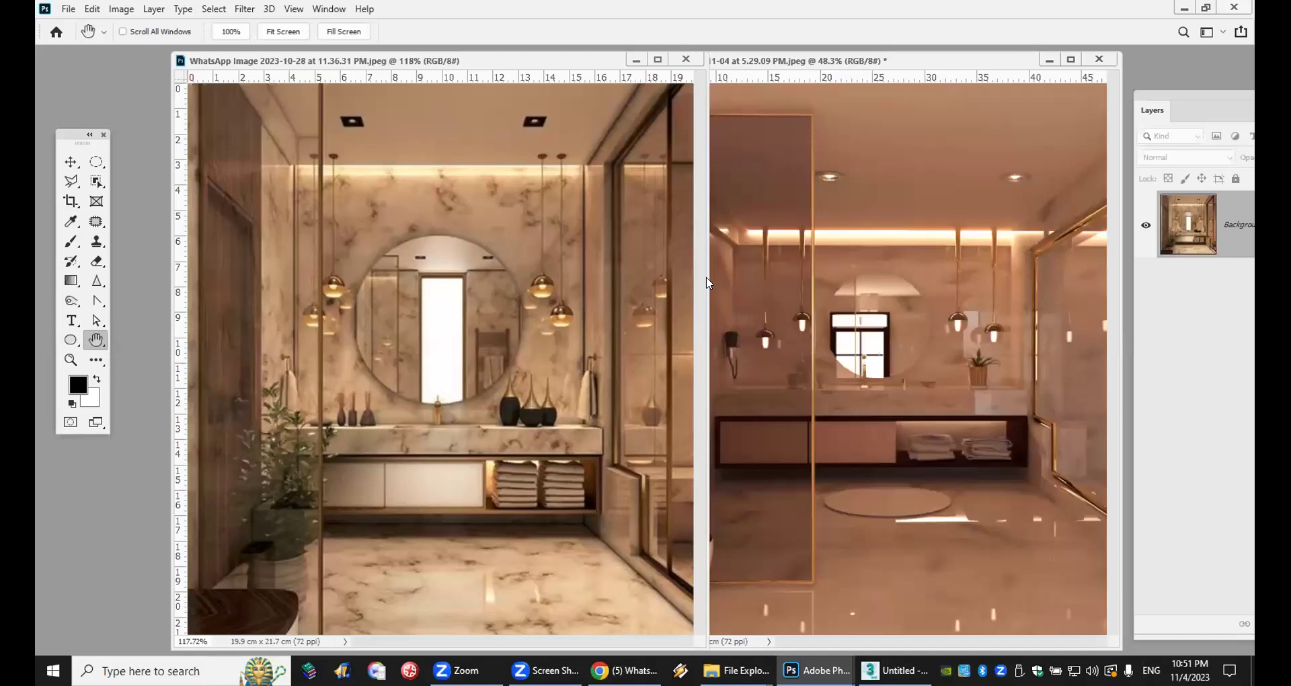
pyautogui.press('n')
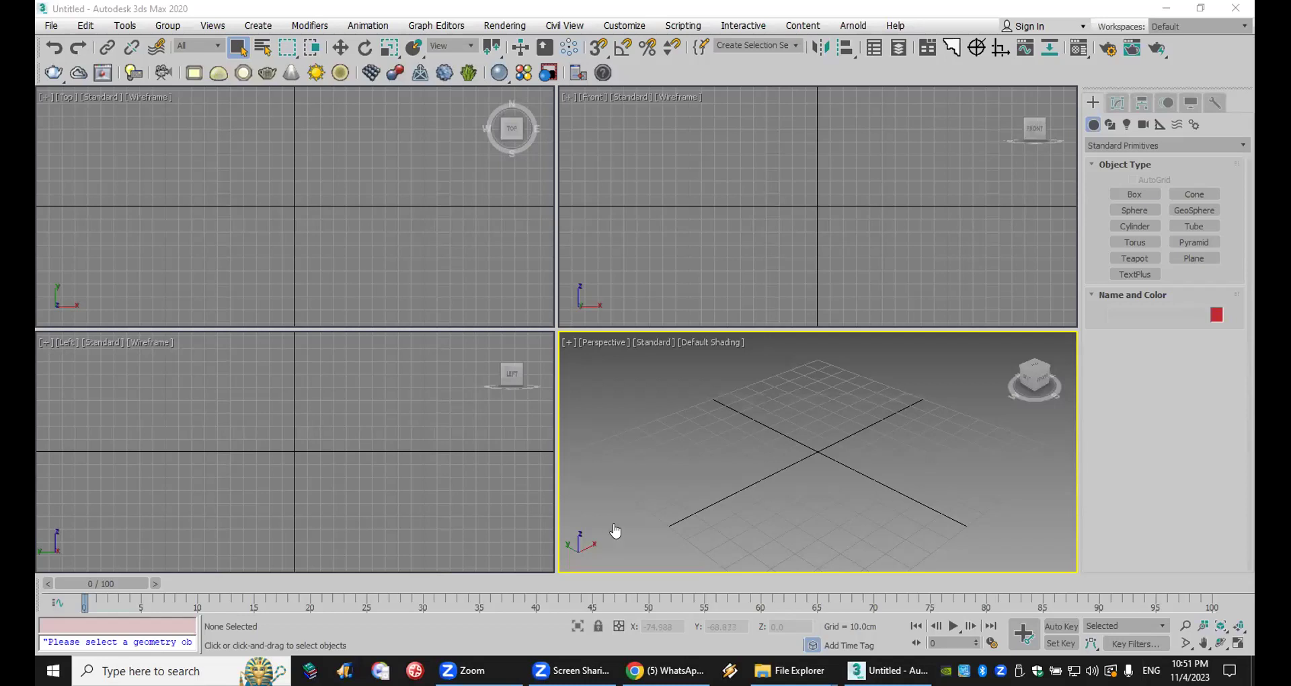
# Step: Minimize the WhatsApp browser and 3ds Max windows and open the MAX folder from its desktop shortcut
pyautogui.hotkey('alt', 'Tab')
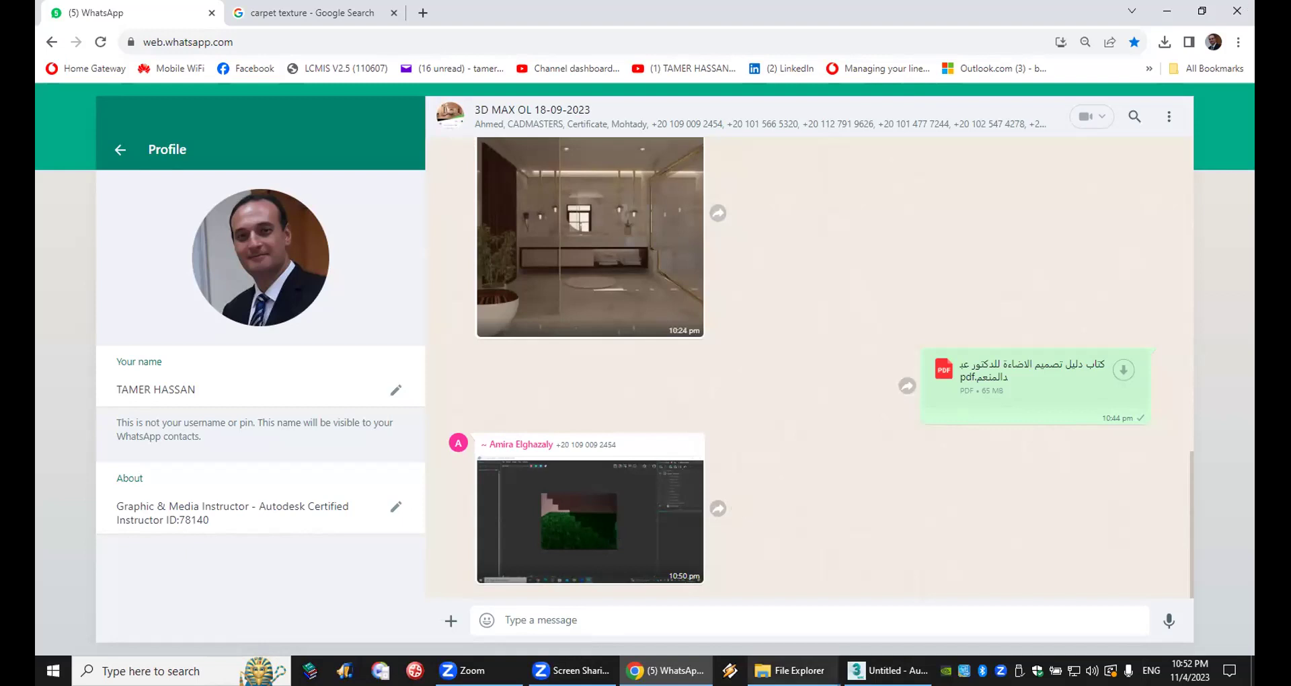
pyautogui.click(1167, 10)
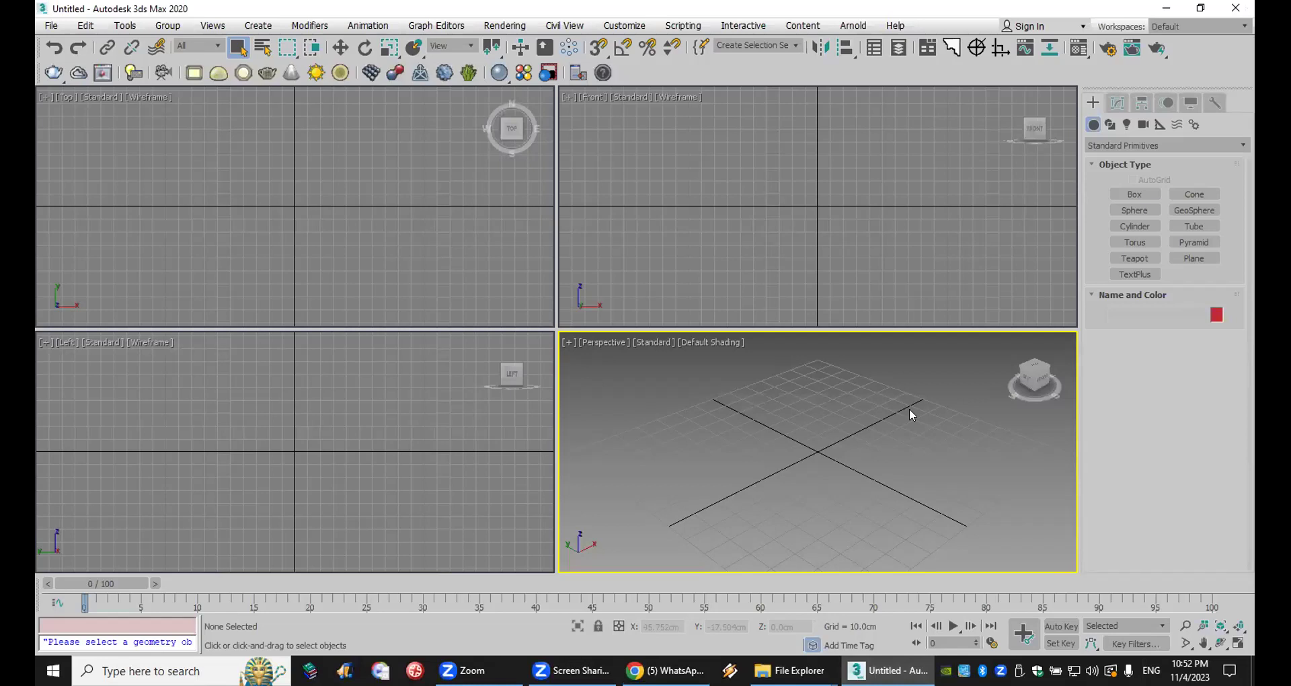
pyautogui.click(1167, 8)
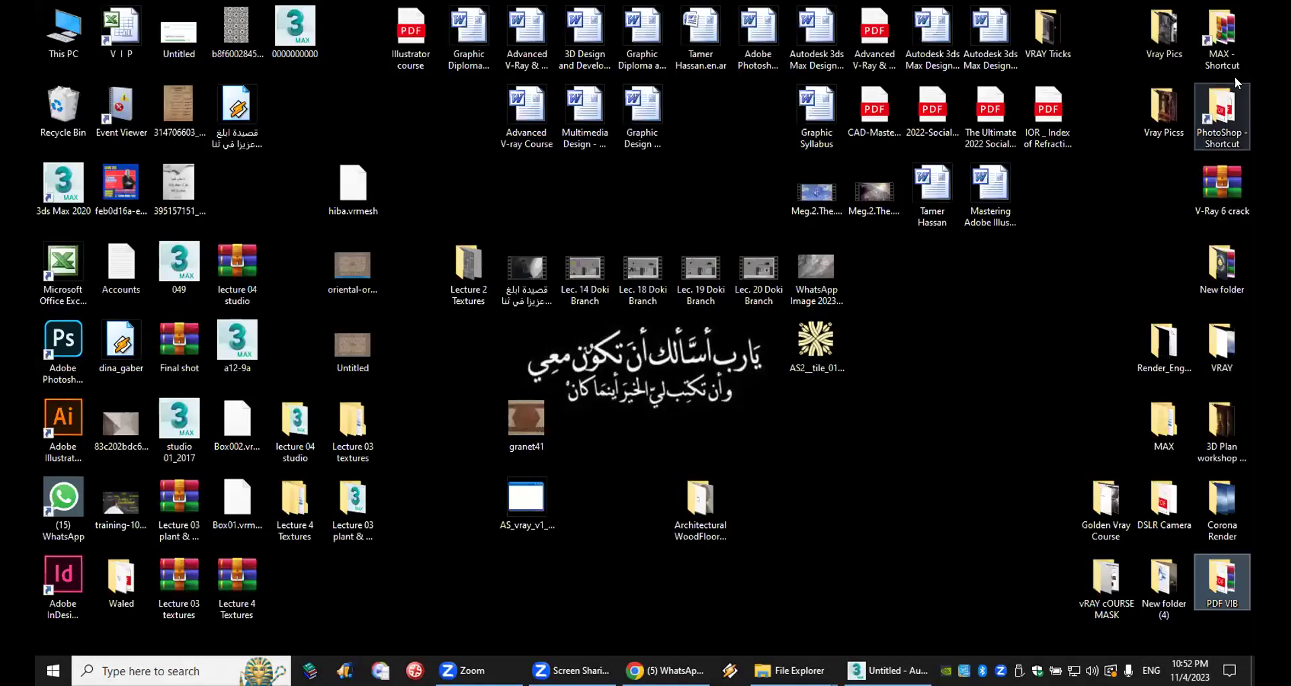
pyautogui.doubleClick(1232, 21)
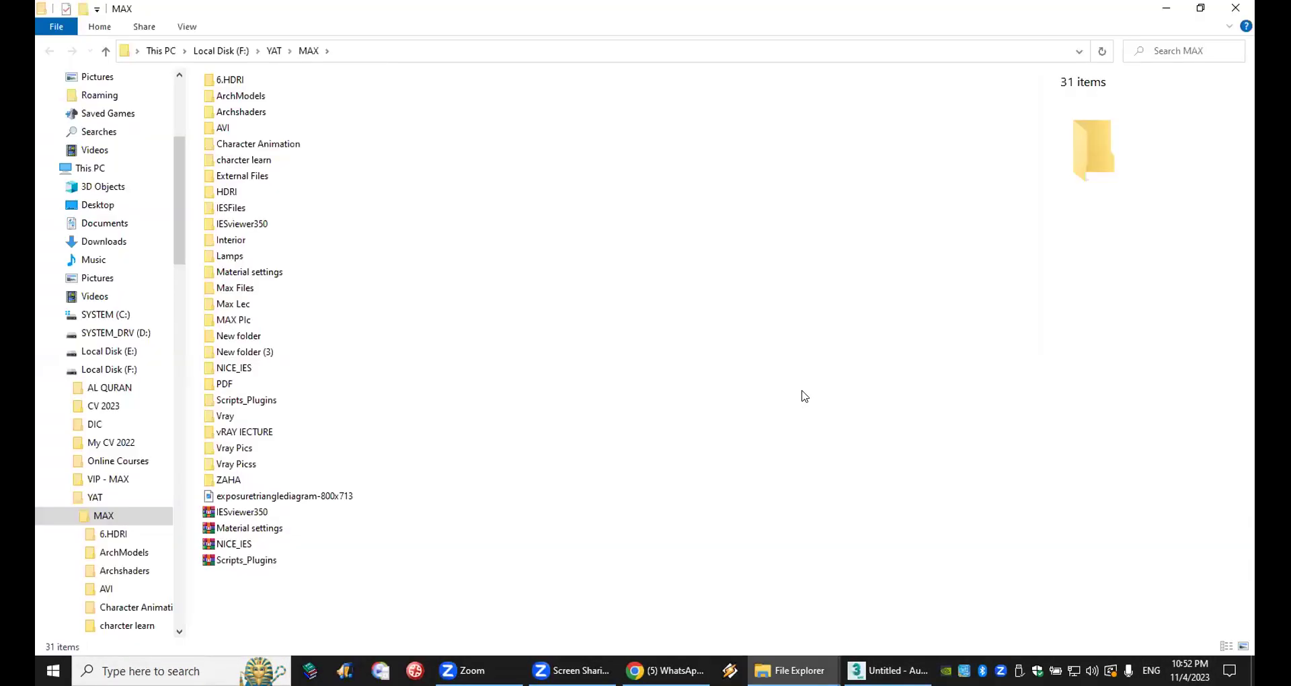
# Step: Go to the PDFs folder inside ArchModels and open the ArchModels Volumes 1-60 PDF
pyautogui.click(262, 98)
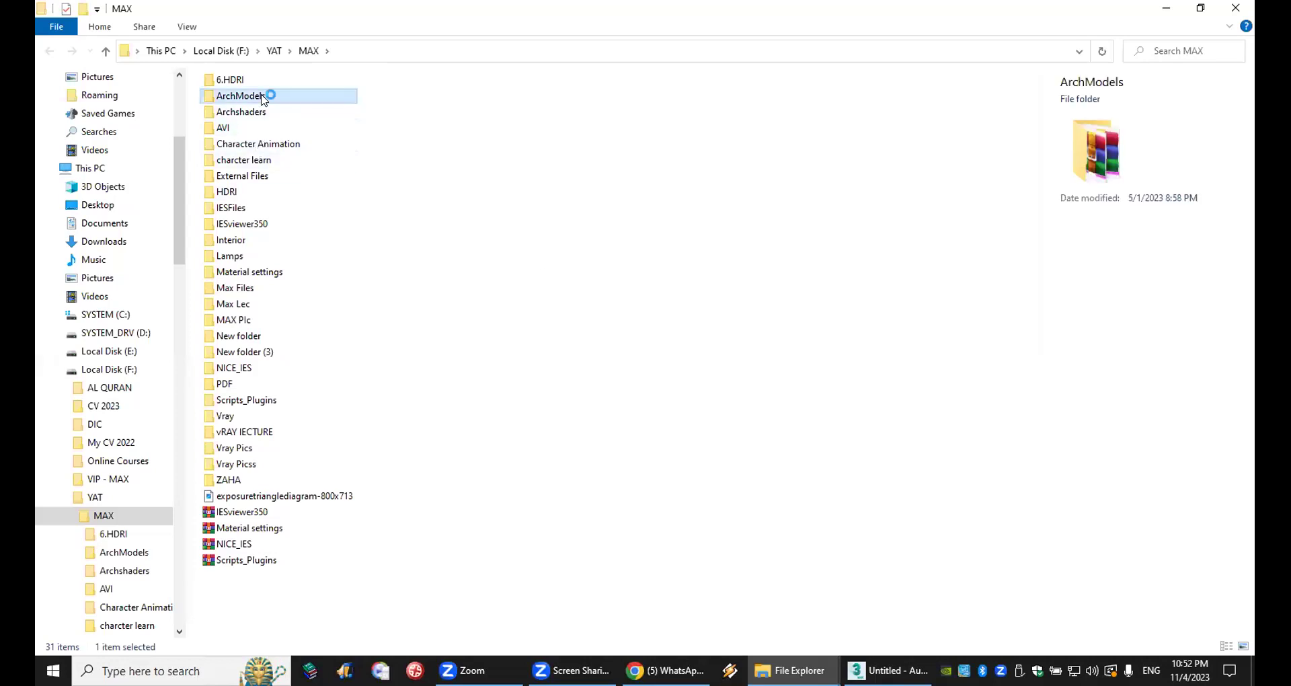
pyautogui.click(262, 100)
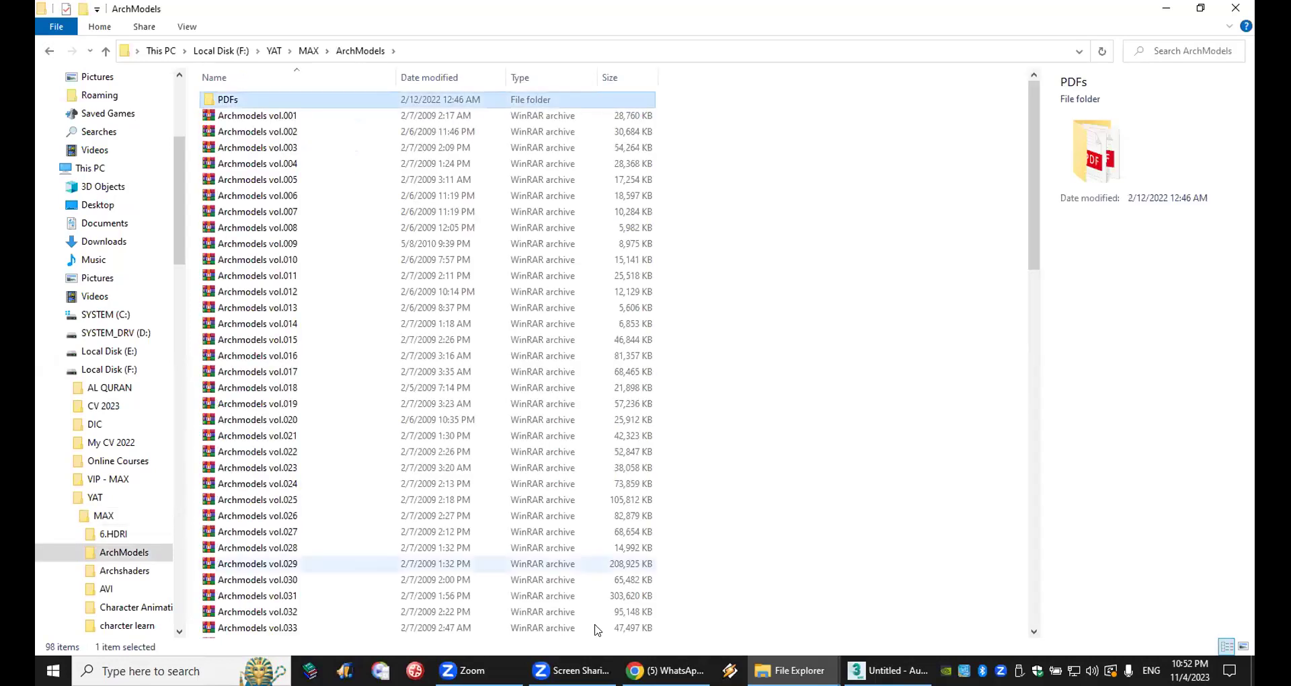
pyautogui.doubleClick(269, 102)
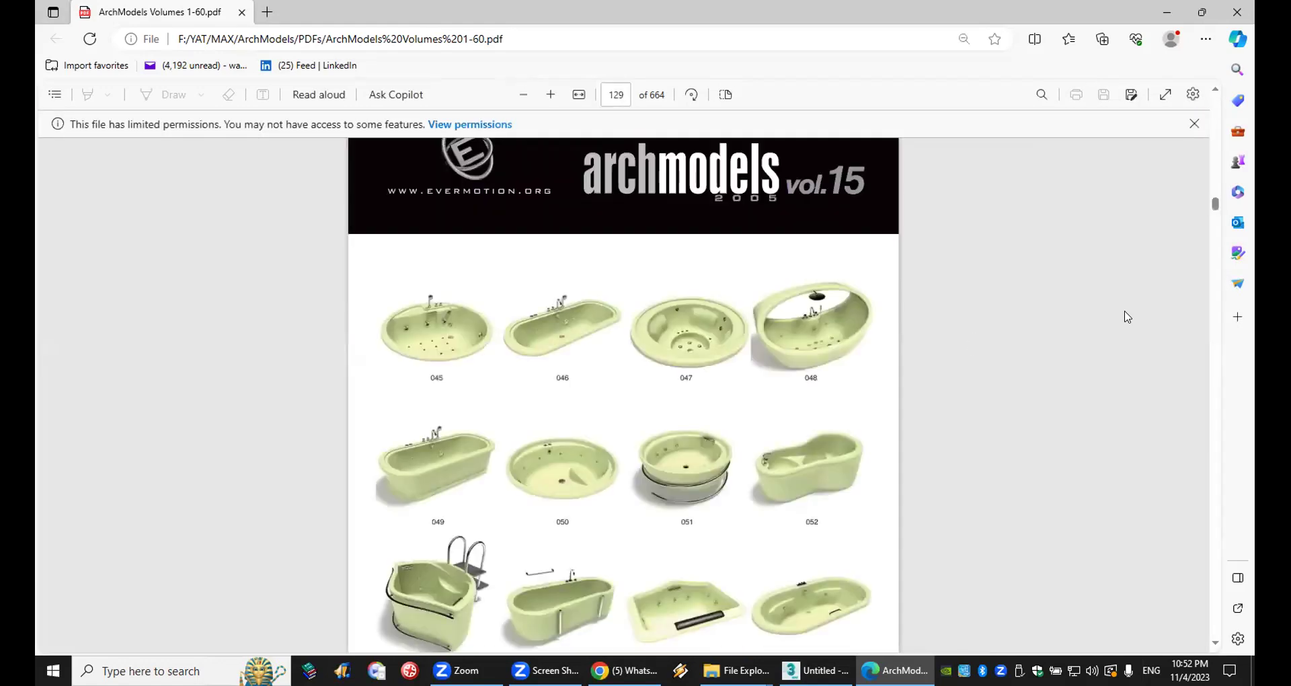
# Step: Examine the Archmodels vol.5 armchair pages in the PDF catalogue, starting at page 23, and close the document
pyautogui.moveTo(1215, 203); pyautogui.dragTo(1215, 94)
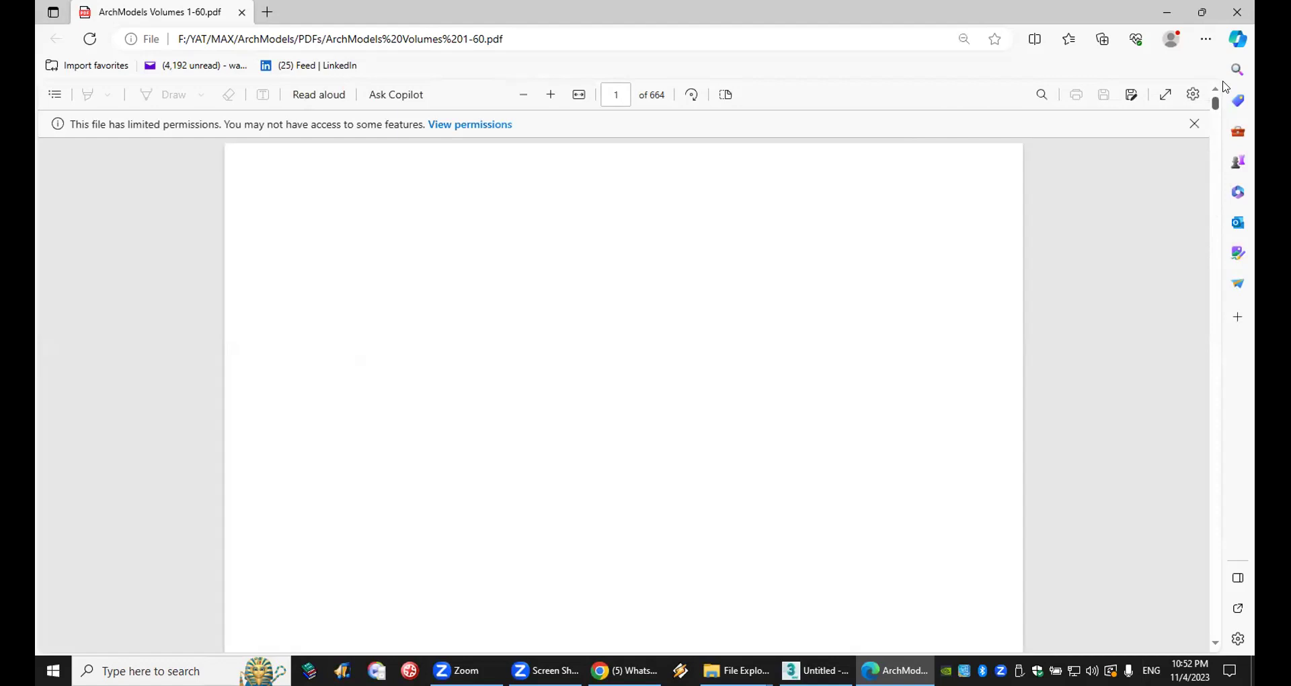
pyautogui.click(609, 341)
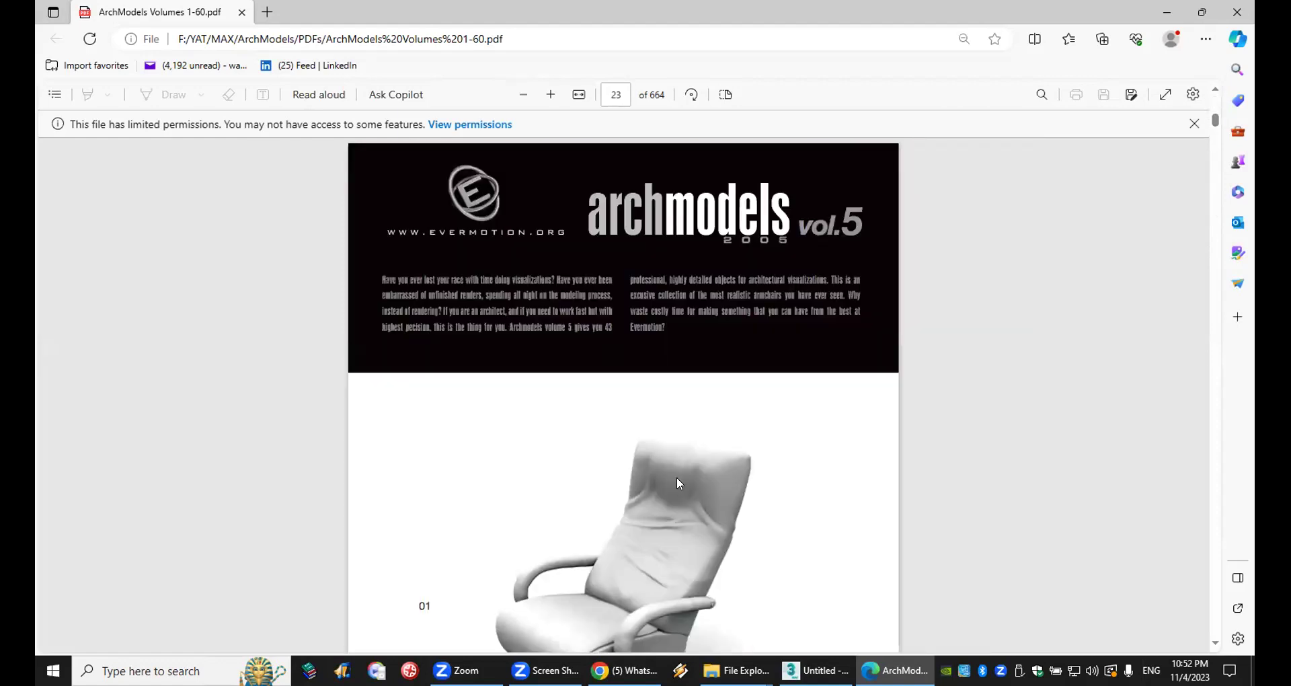
pyautogui.scroll(-5, 676, 482)
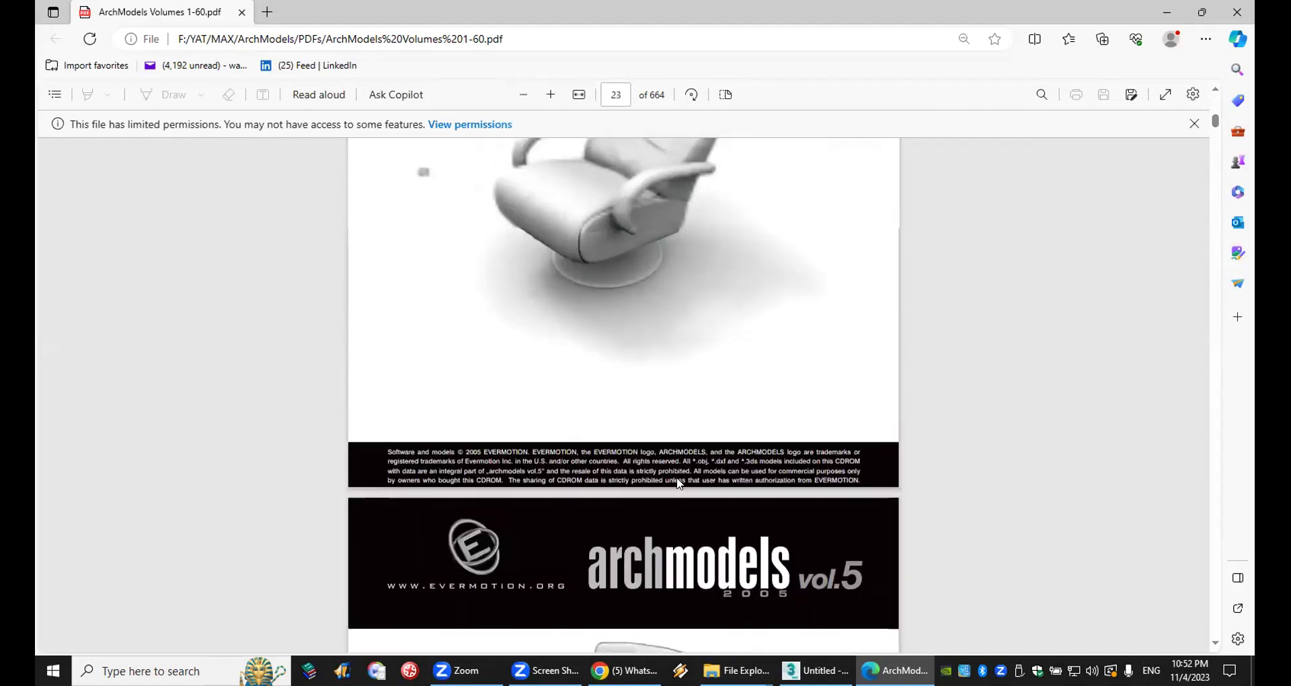
pyautogui.scroll(-3, 572, 332)
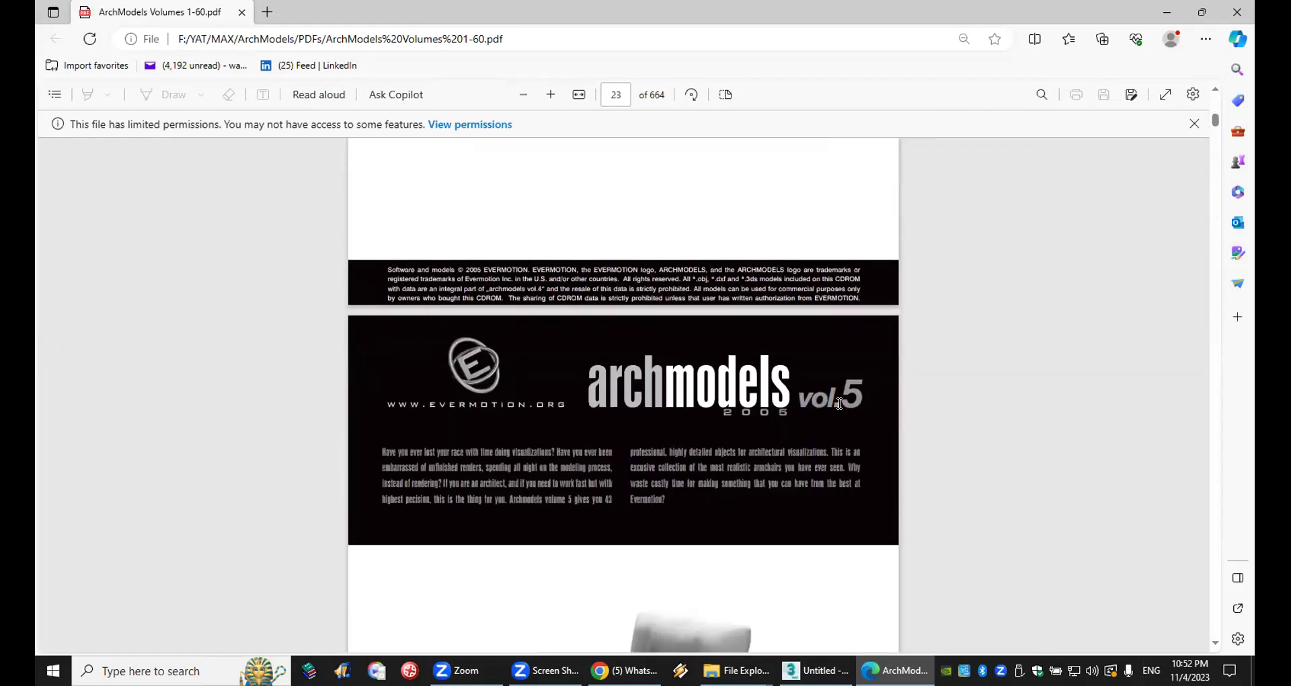
pyautogui.click(1236, 12)
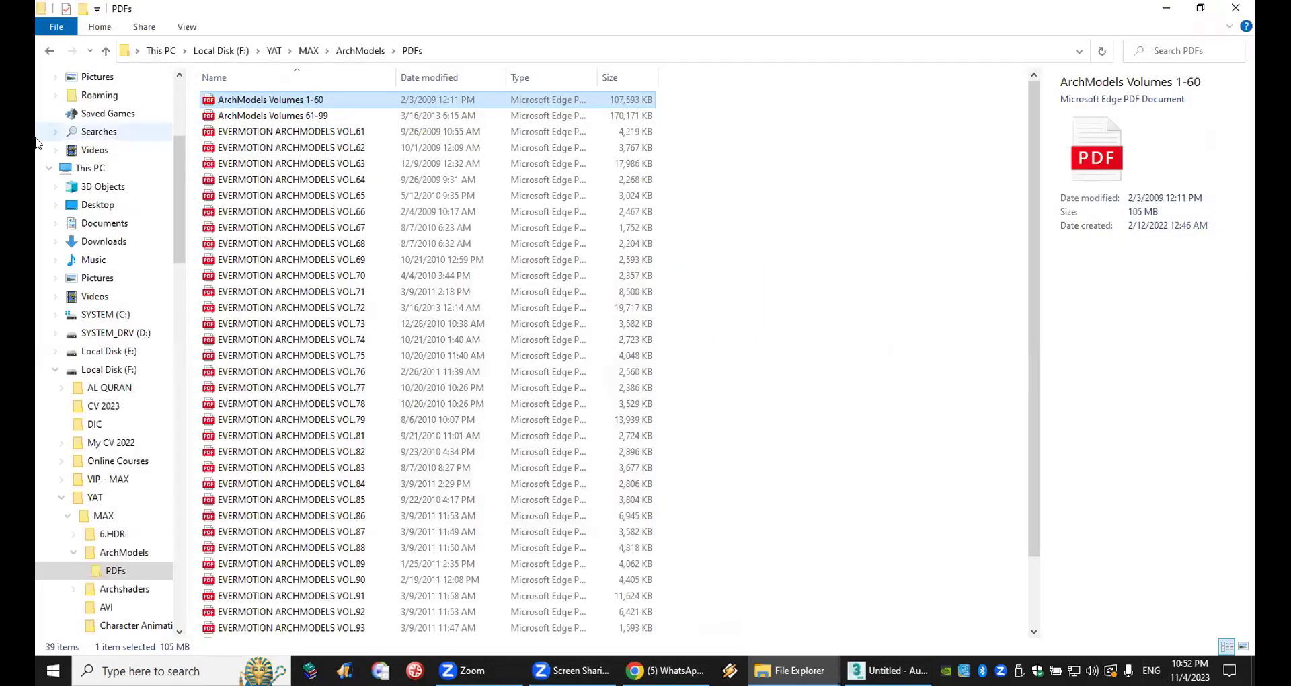
# Step: Return to the ArchModels folder, open the Archmodels vol.005 archive and open the nested 01.rar
pyautogui.click(49, 50)
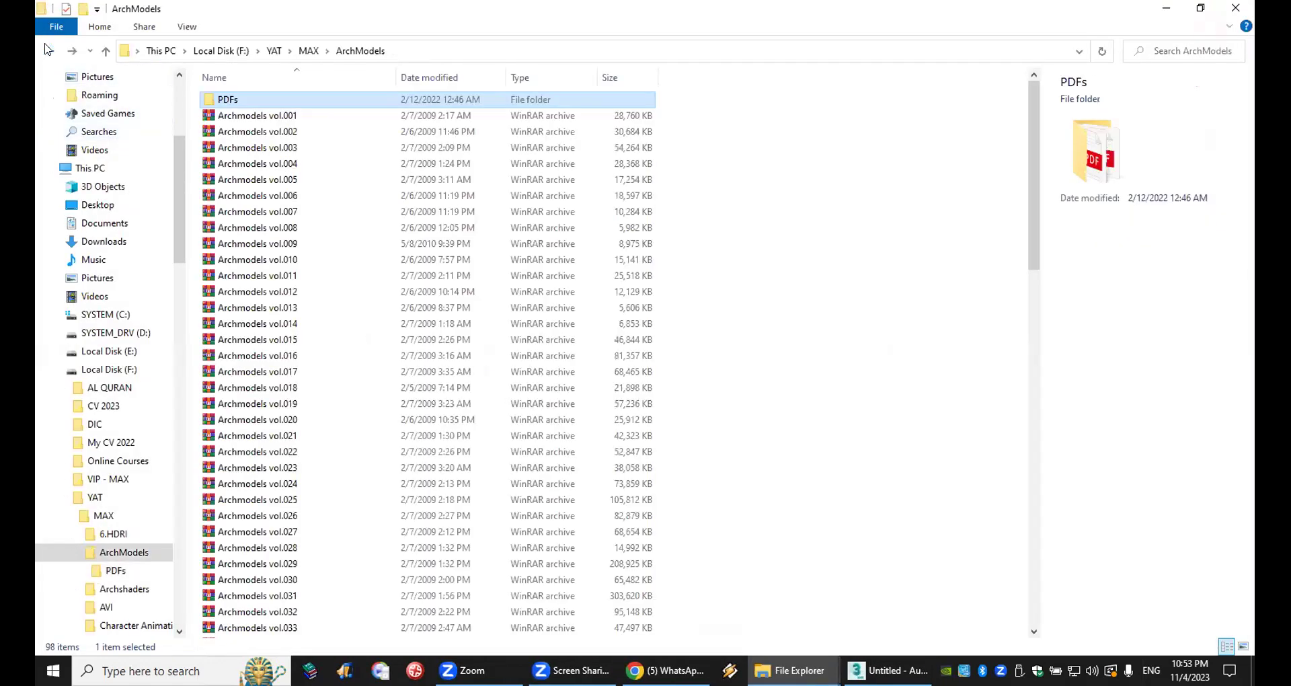
pyautogui.doubleClick(290, 180)
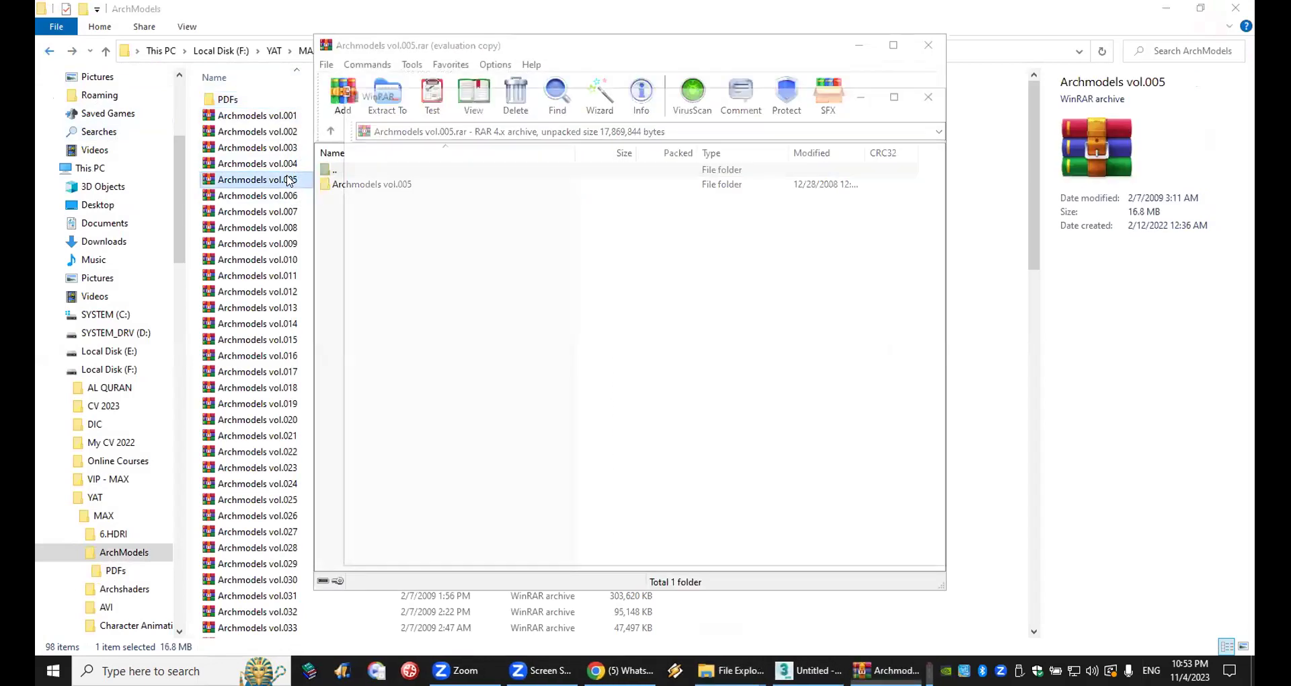
pyautogui.press('Escape')
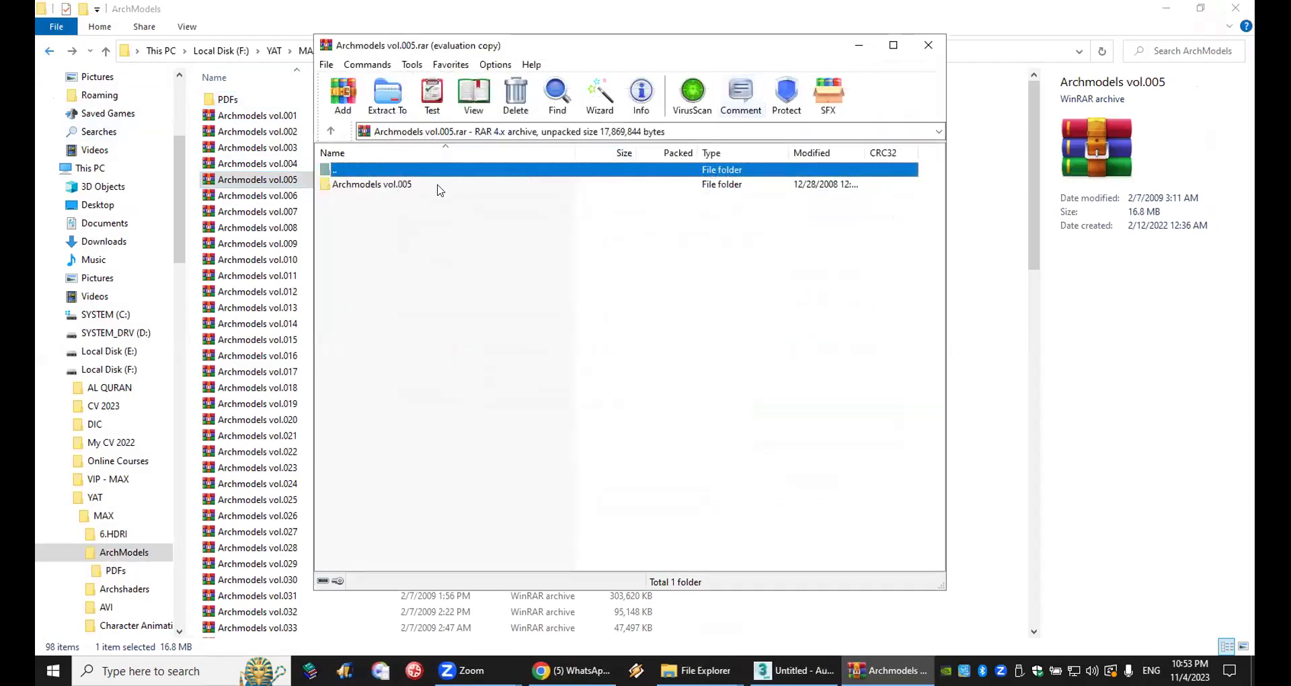
pyautogui.doubleClick(437, 186)
pyautogui.doubleClick(371, 184)
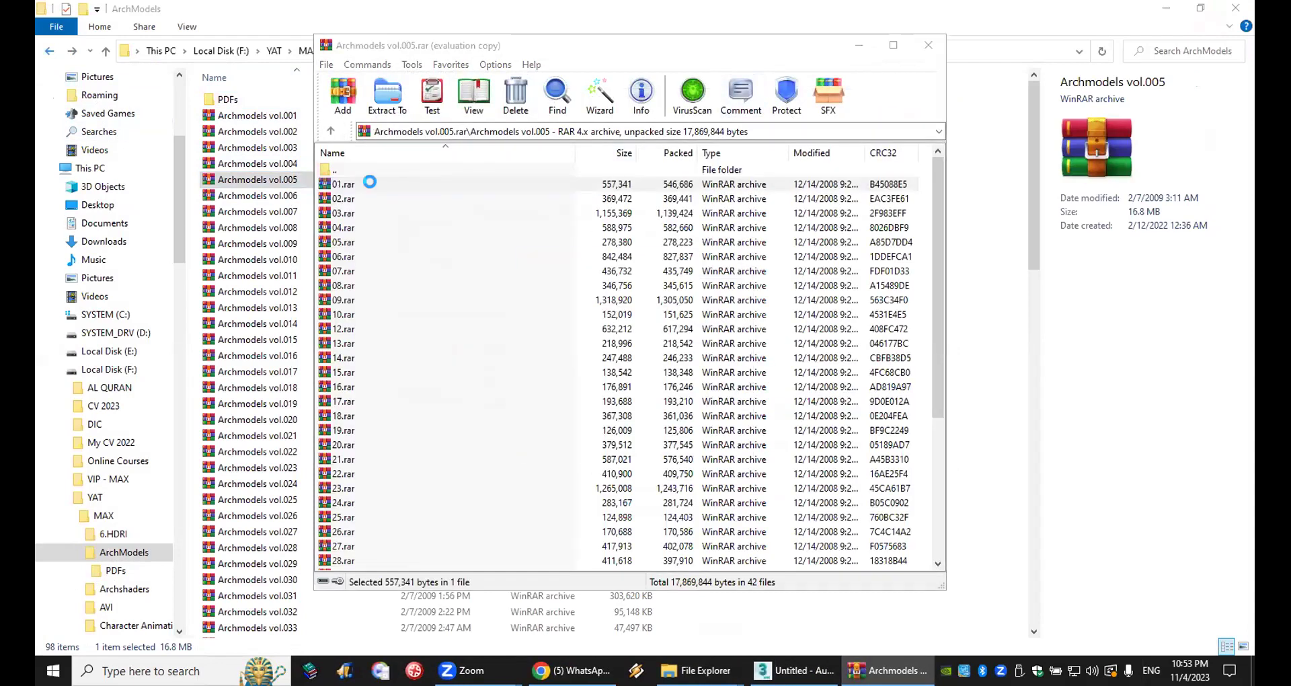
pyautogui.click(356, 184)
# Step: Extract 01.max from the 01.rar archive to the Desktop and close its archive window
pyautogui.click(387, 94)
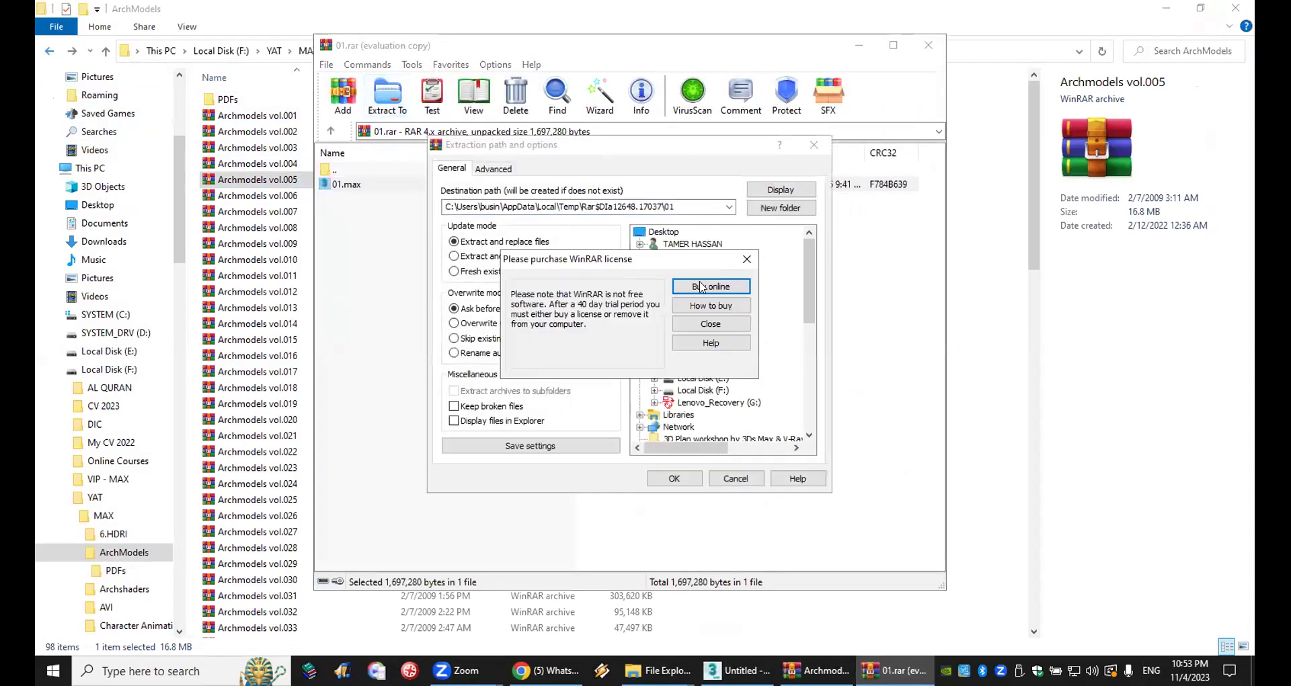
pyautogui.click(710, 324)
pyautogui.click(662, 232)
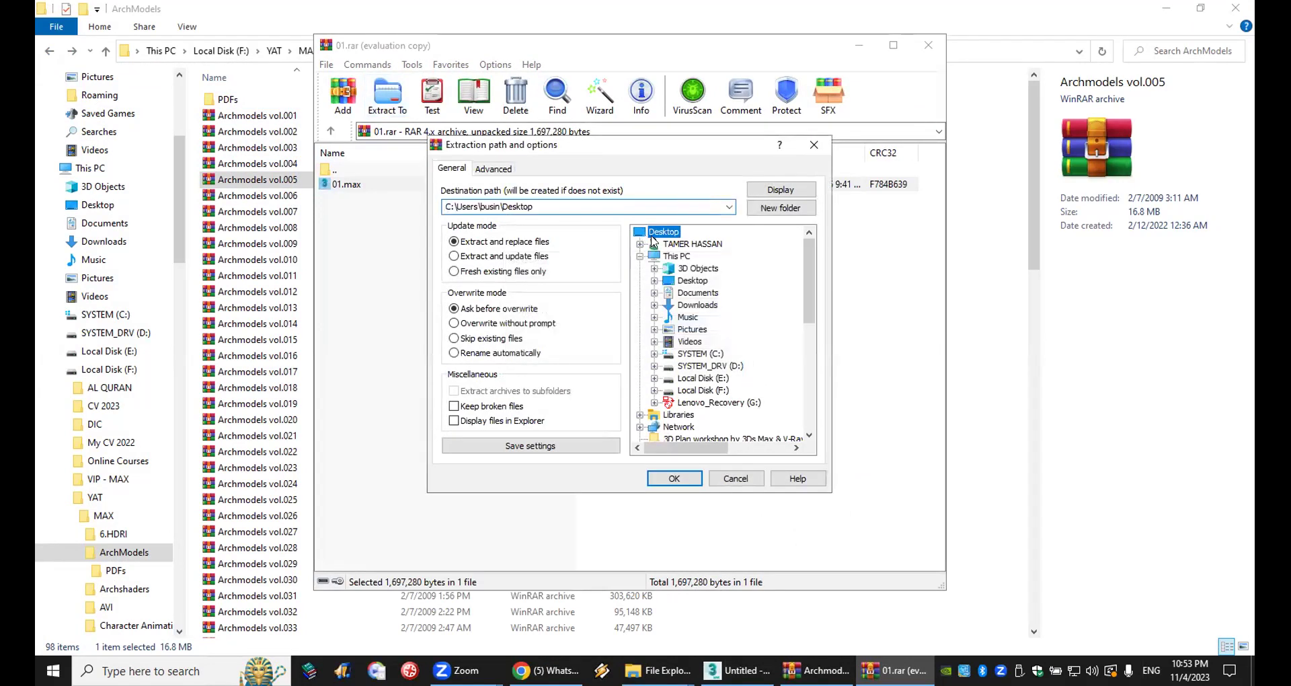
pyautogui.click(673, 478)
pyautogui.click(928, 45)
# Step: Bring the extracted 01 armchair file from the desktop into the 3ds Max scene and dismiss the Scene Converter
pyautogui.press('super+d')
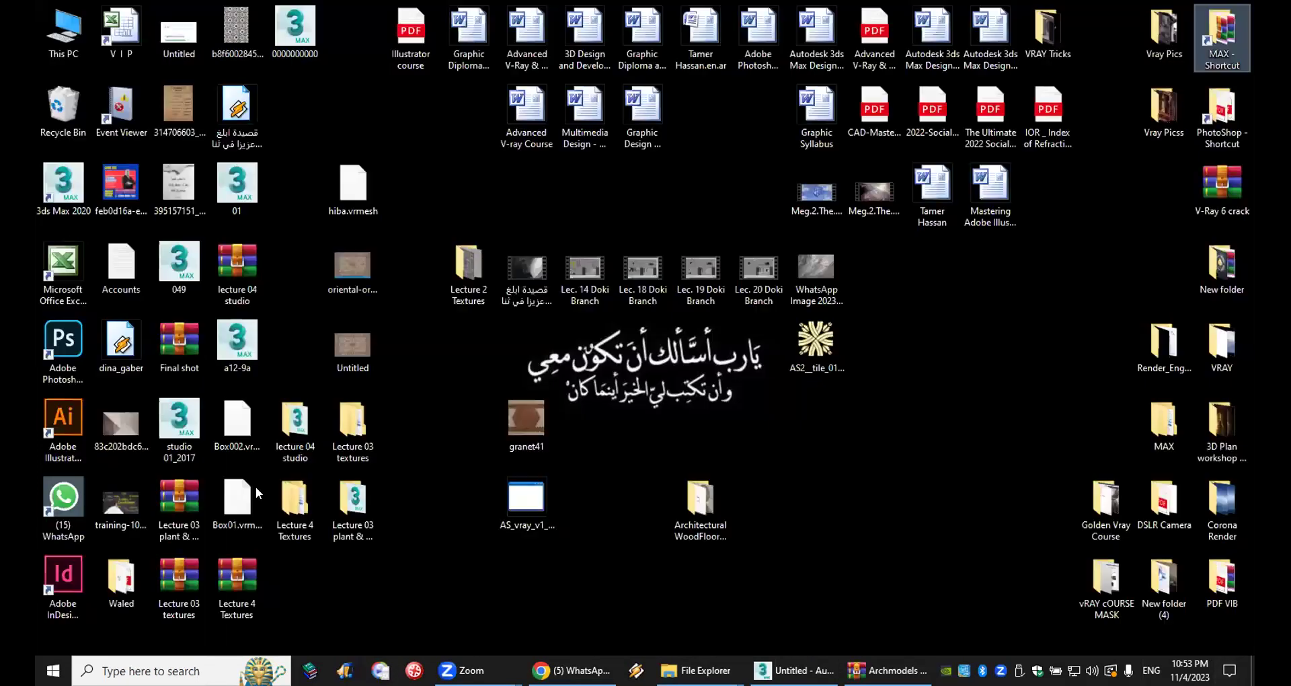
pyautogui.click(393, 584)
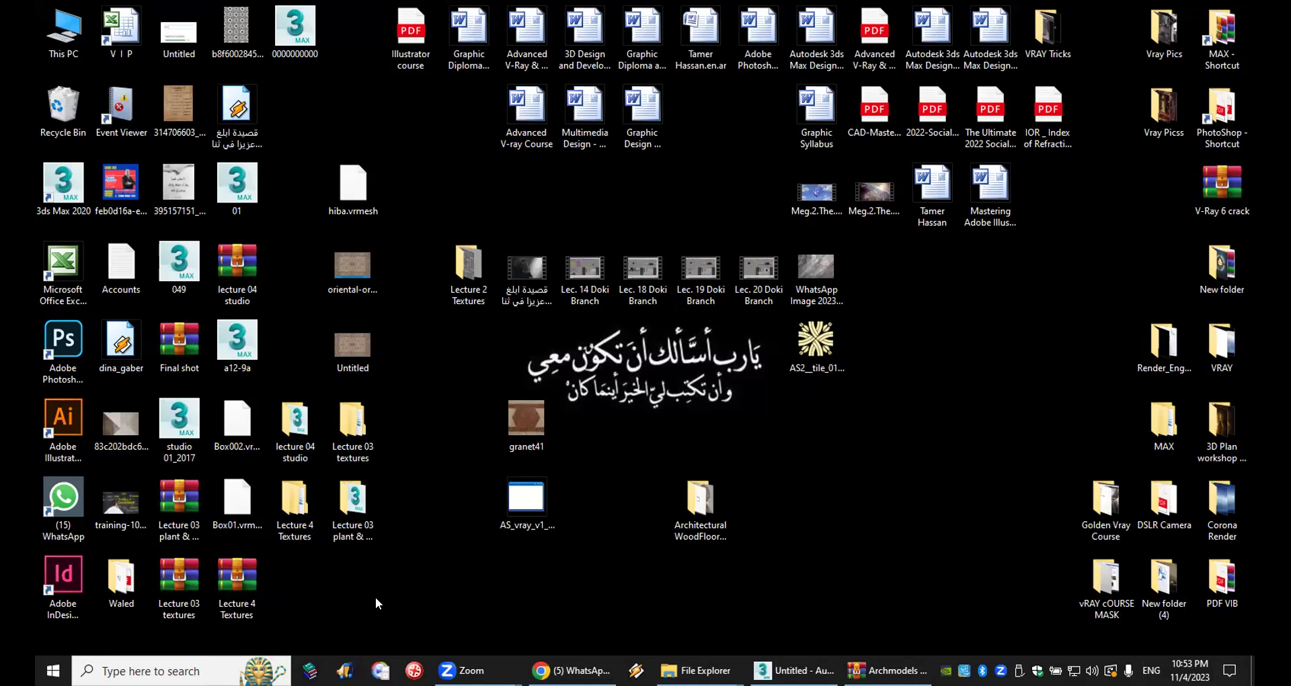
pyautogui.moveTo(235, 185); pyautogui.dragTo(773, 434)
pyautogui.click(834, 456)
pyautogui.click(834, 456)
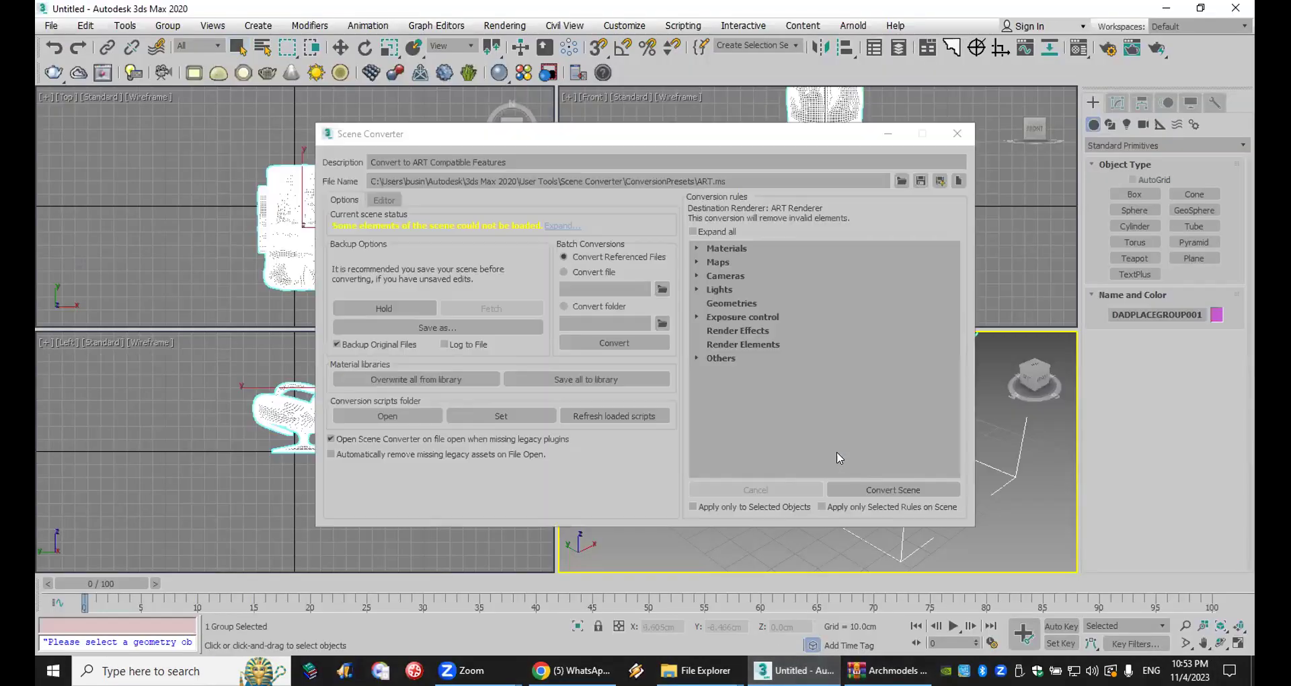
pyautogui.click(957, 134)
# Step: Show the polygon and vertex statistics in the Perspective viewport and view the armchair from its front side
pyautogui.keyDown('alt'); pyautogui.moveTo(969, 350); pyautogui.dragTo(858, 426, button='middle'); pyautogui.keyUp('alt')
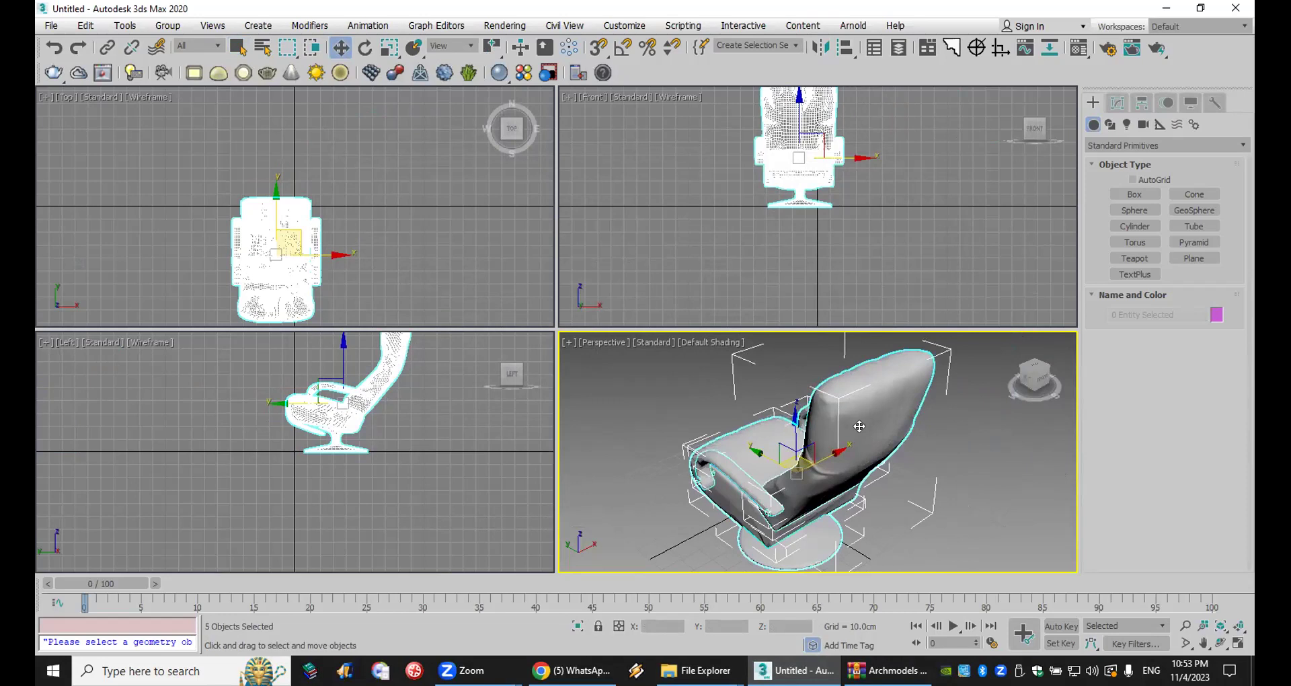
pyautogui.press('7')
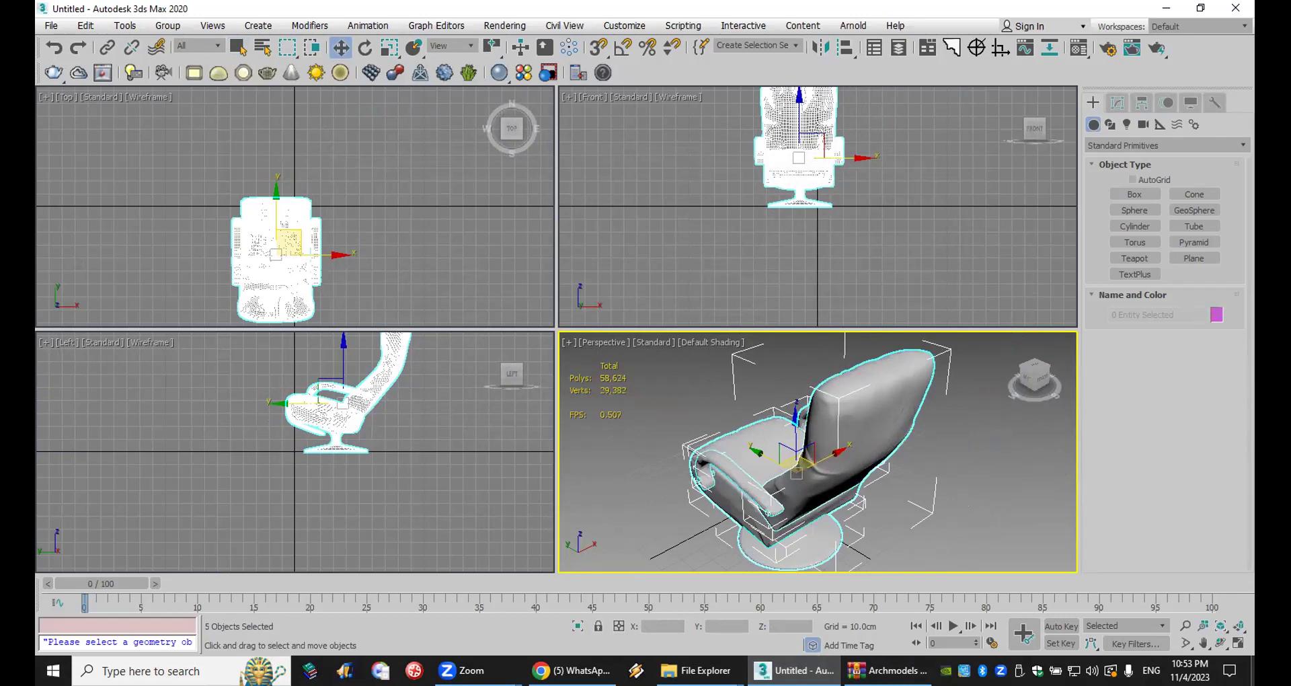
pyautogui.click(1220, 643)
pyautogui.moveTo(924, 475); pyautogui.dragTo(946, 466)
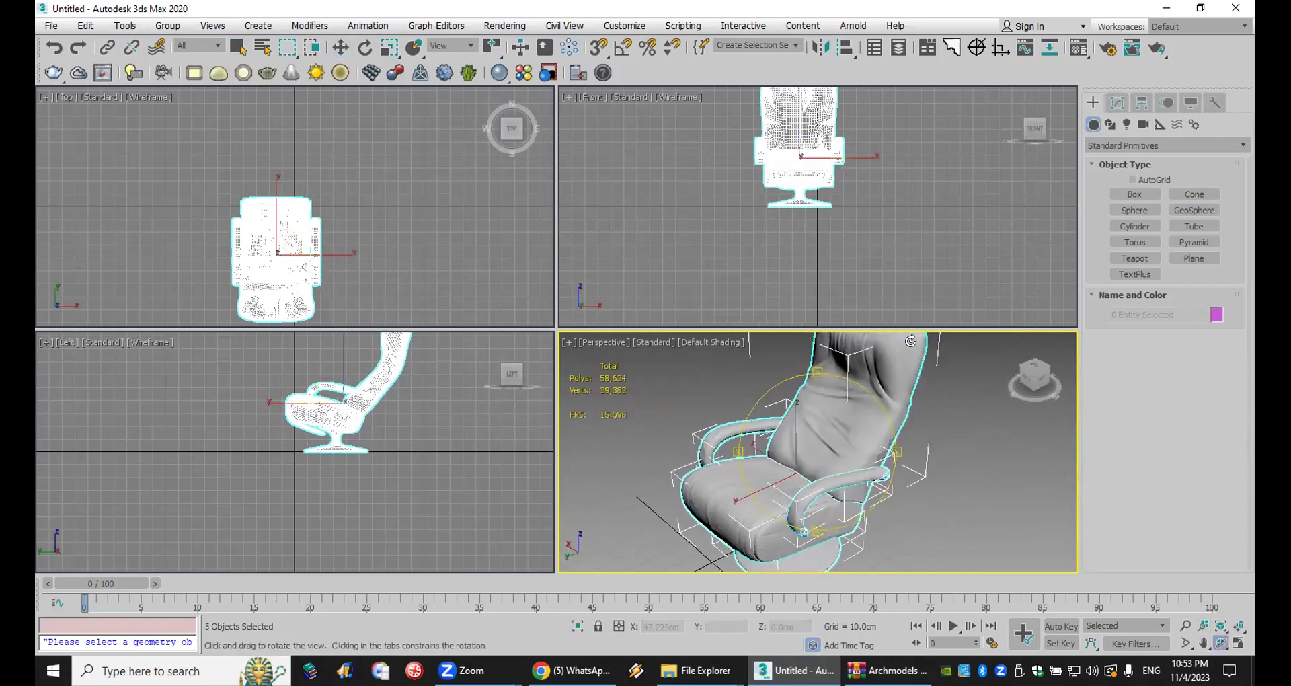
pyautogui.press('w')
pyautogui.scroll(-3, 821, 208)
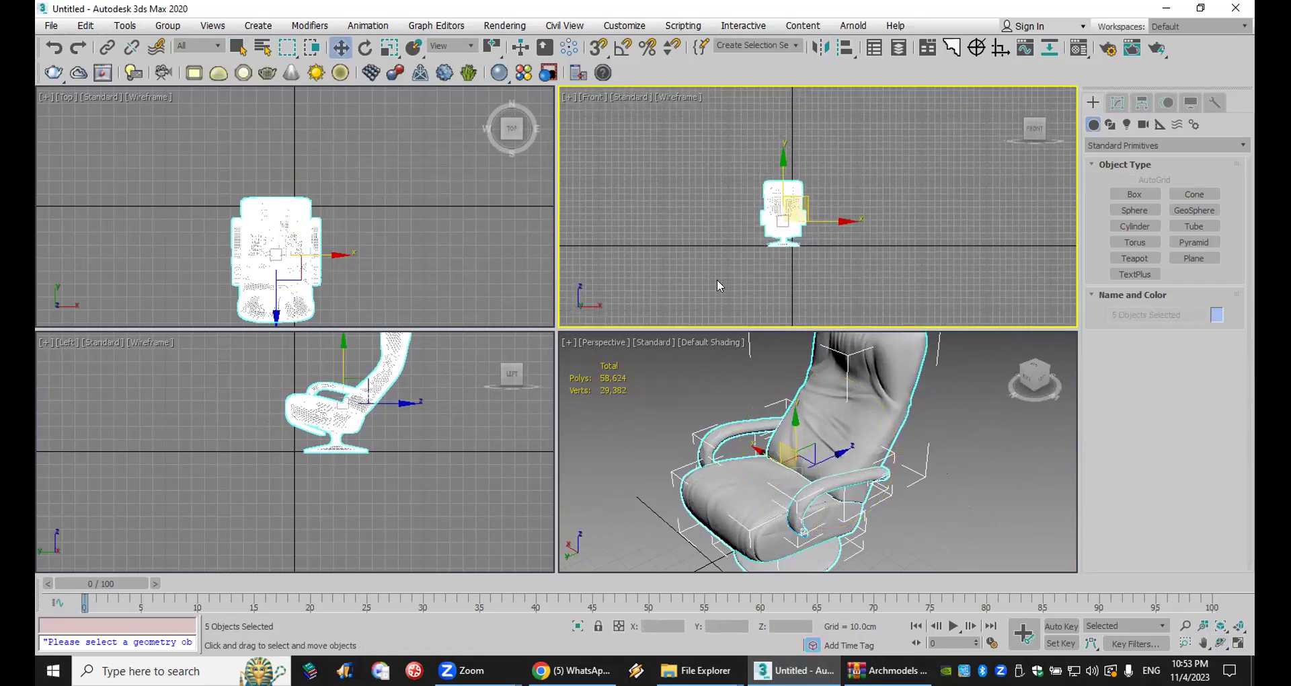
# Step: Apply the ProOptimizer modifier to the selected armchair parts and calculate the optimization
pyautogui.click(1118, 102)
pyautogui.click(1132, 147)
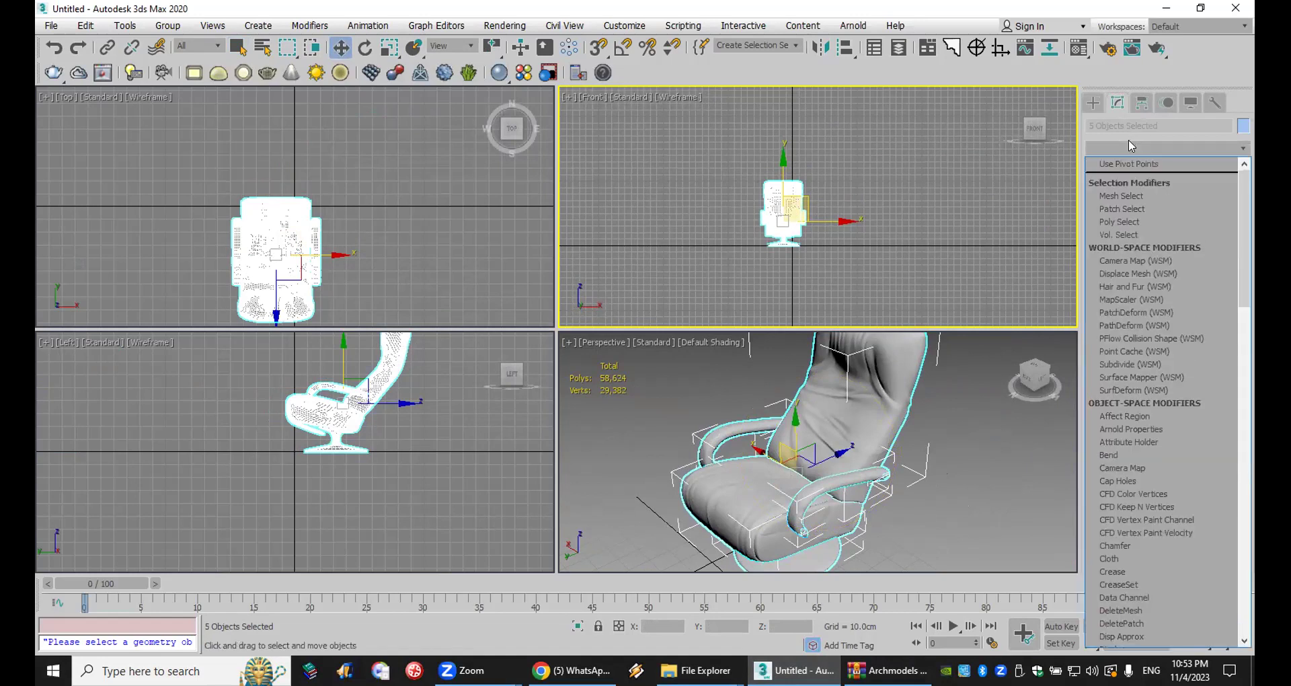
pyautogui.write('pr')
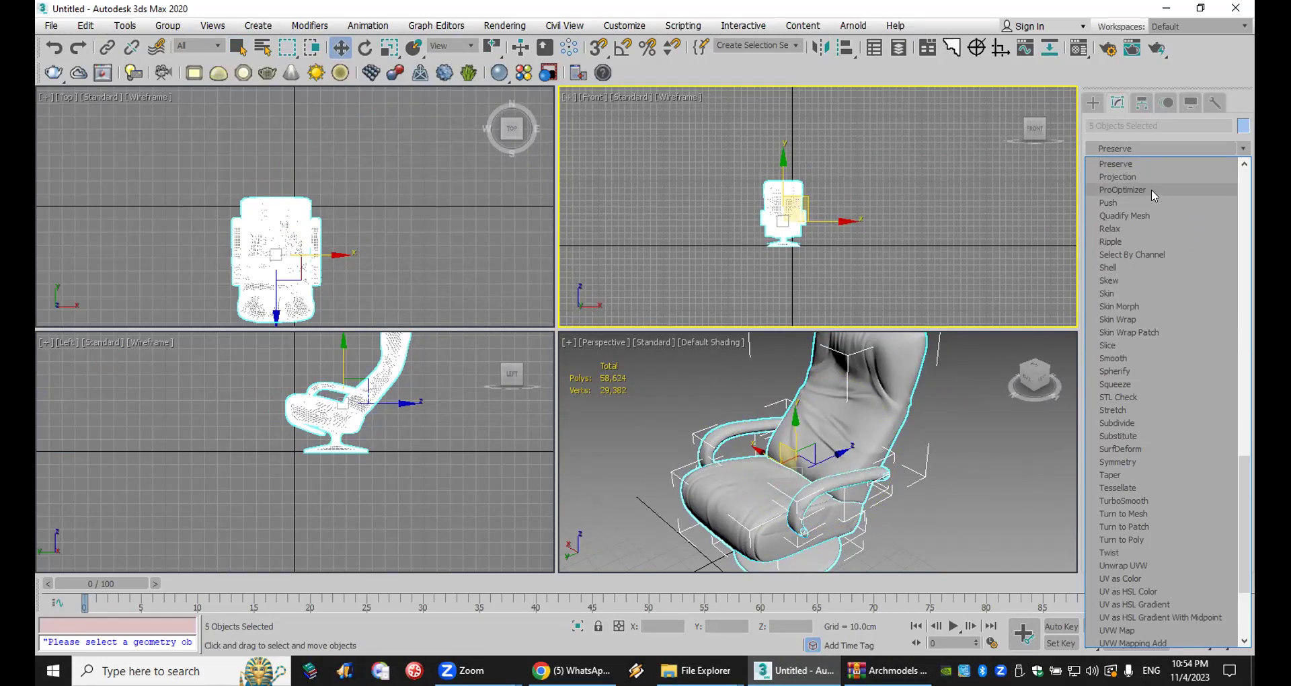
pyautogui.click(1151, 191)
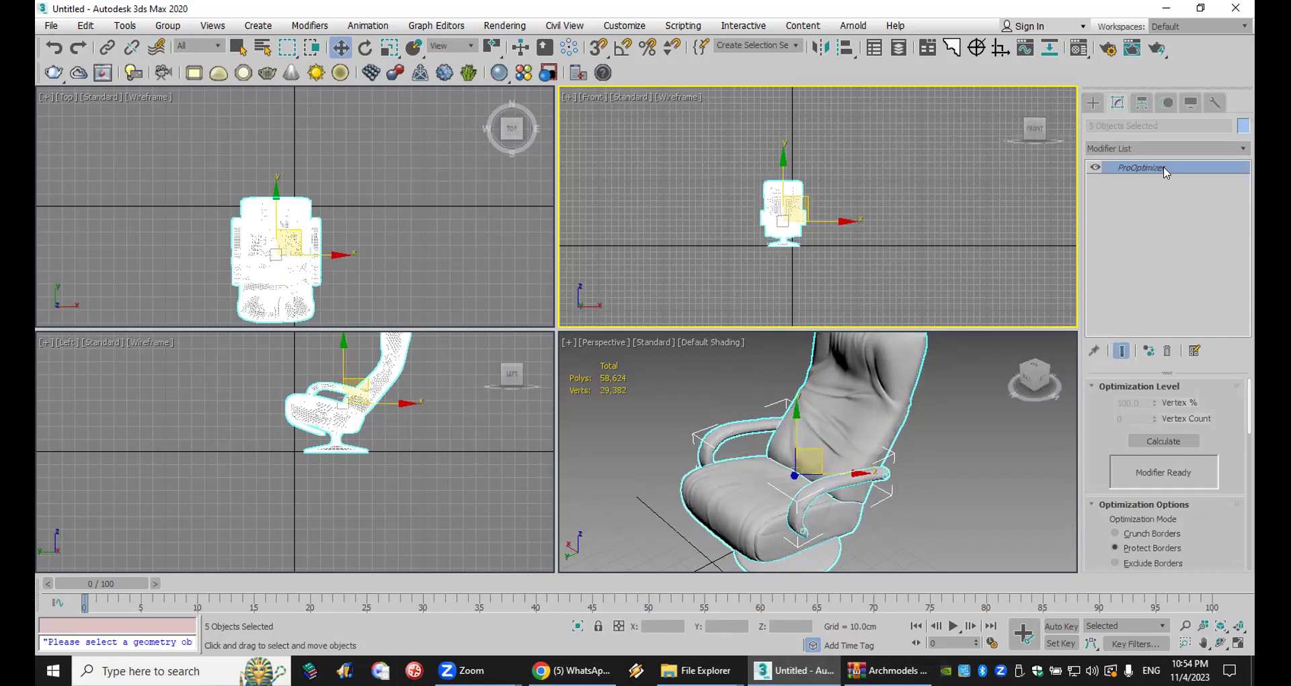
pyautogui.click(1172, 442)
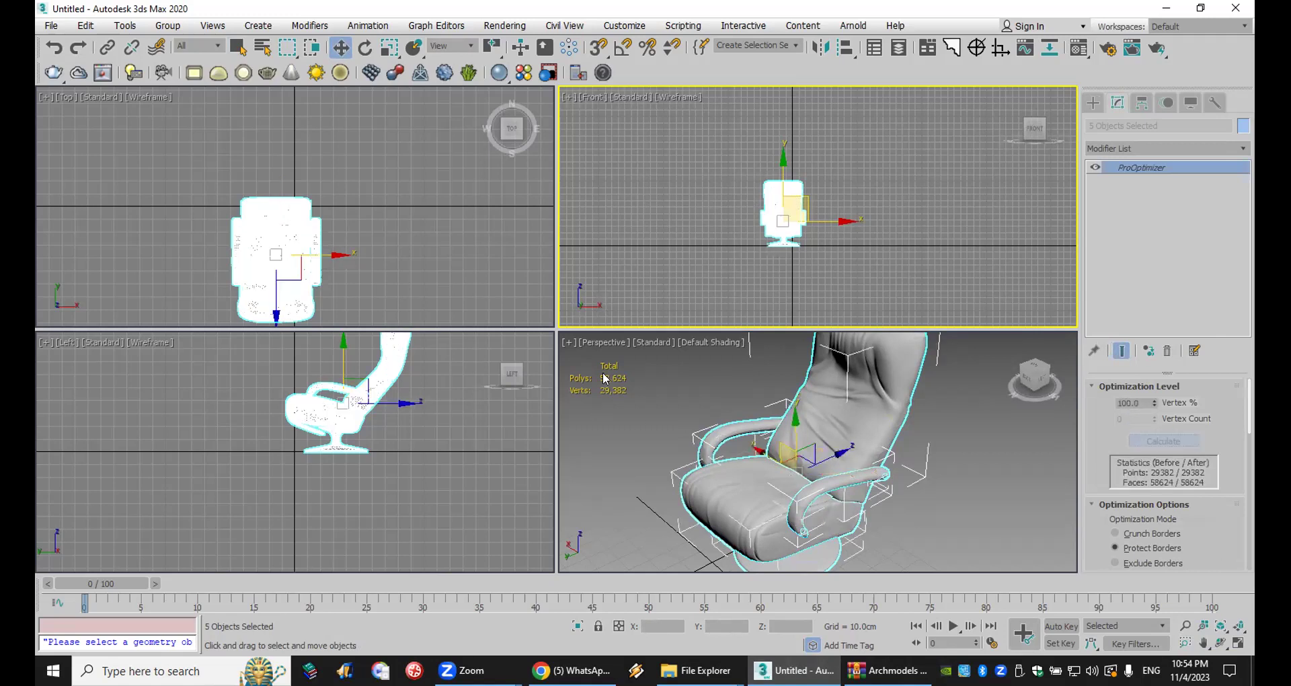
# Step: Maximize the Perspective viewport and reduce the armchair's ProOptimizer vertex percentage to 38.7
pyautogui.doubleClick(1139, 402)
pyautogui.rightClick(993, 511)
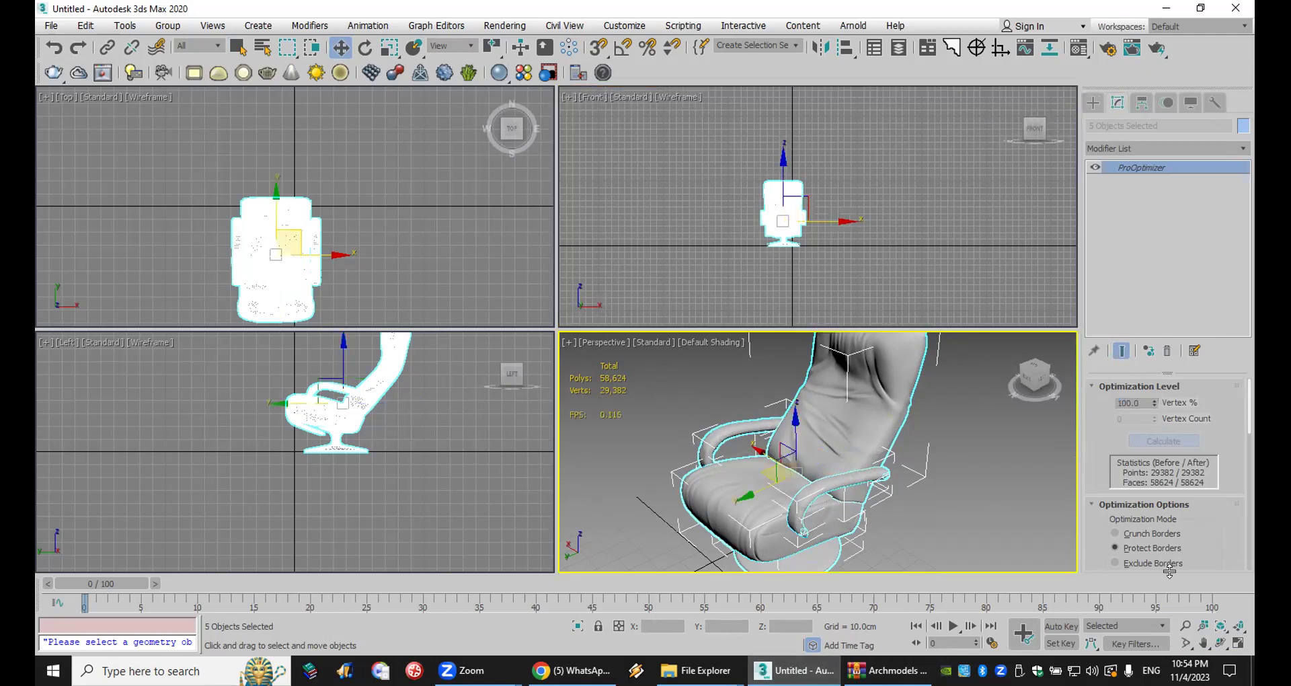
pyautogui.click(1238, 642)
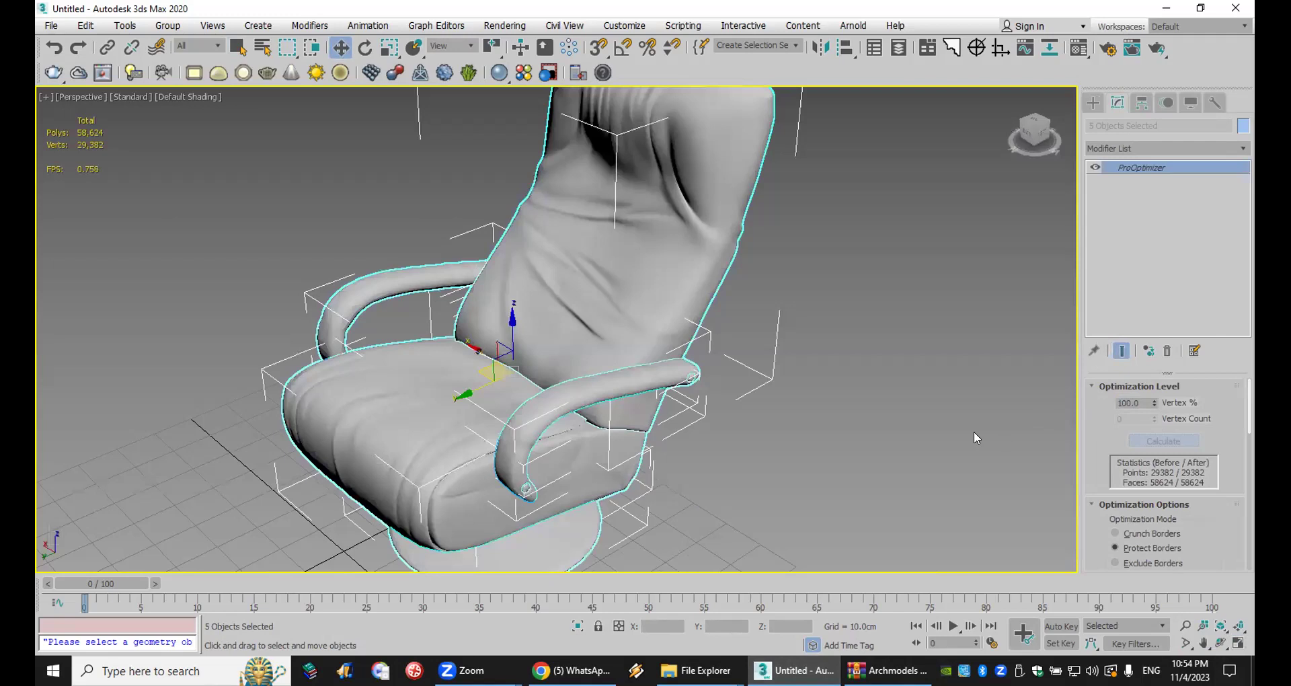
pyautogui.moveTo(1154, 404); pyautogui.dragTo(1145, 469)
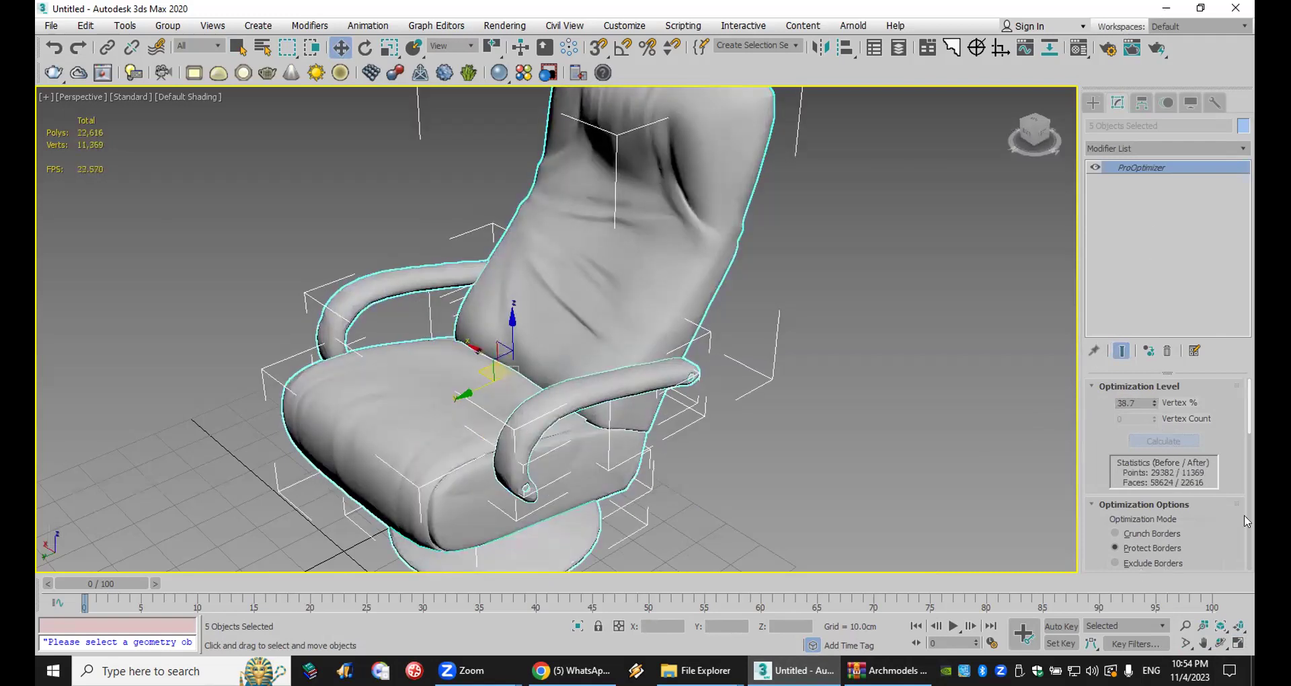
# Step: Restore the four-viewport layout, enlarge the armchair's front wireframe and set the ProOptimizer vertex percentage to 72.3
pyautogui.click(1238, 642)
pyautogui.scroll(6, 776, 222)
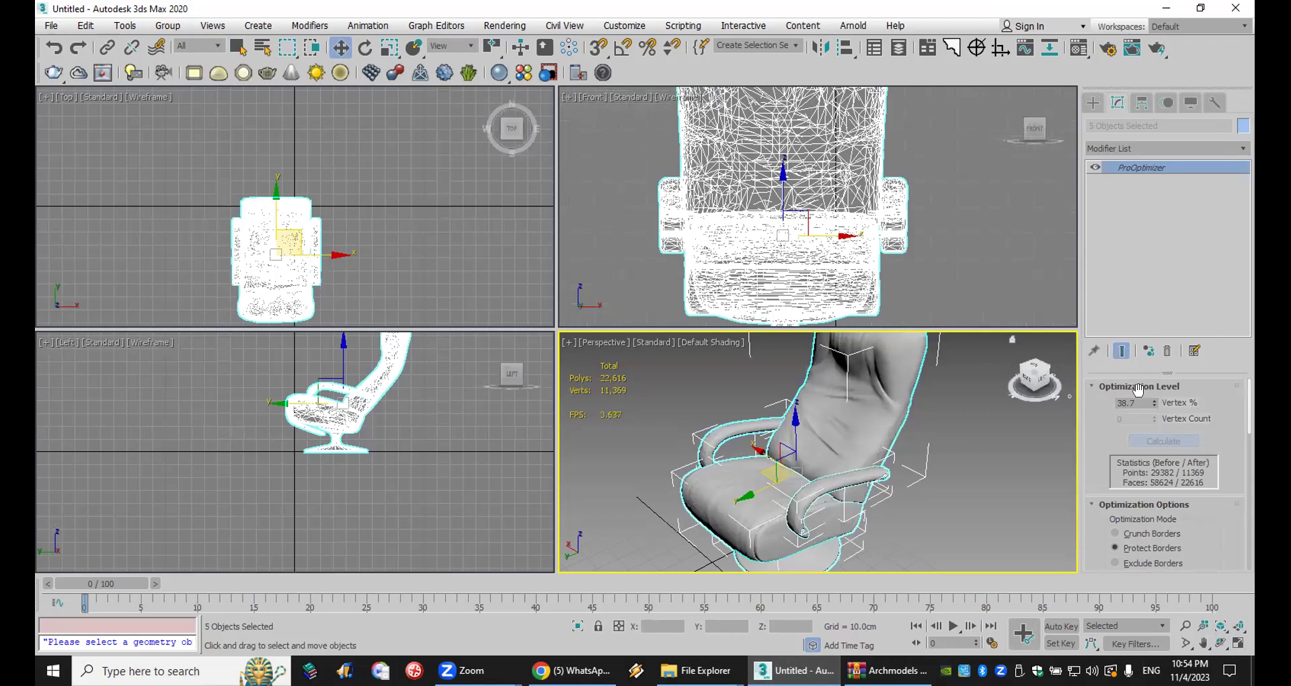
pyautogui.moveTo(1154, 402); pyautogui.dragTo(1165, 191)
pyautogui.moveTo(1154, 406); pyautogui.dragTo(1154, 417)
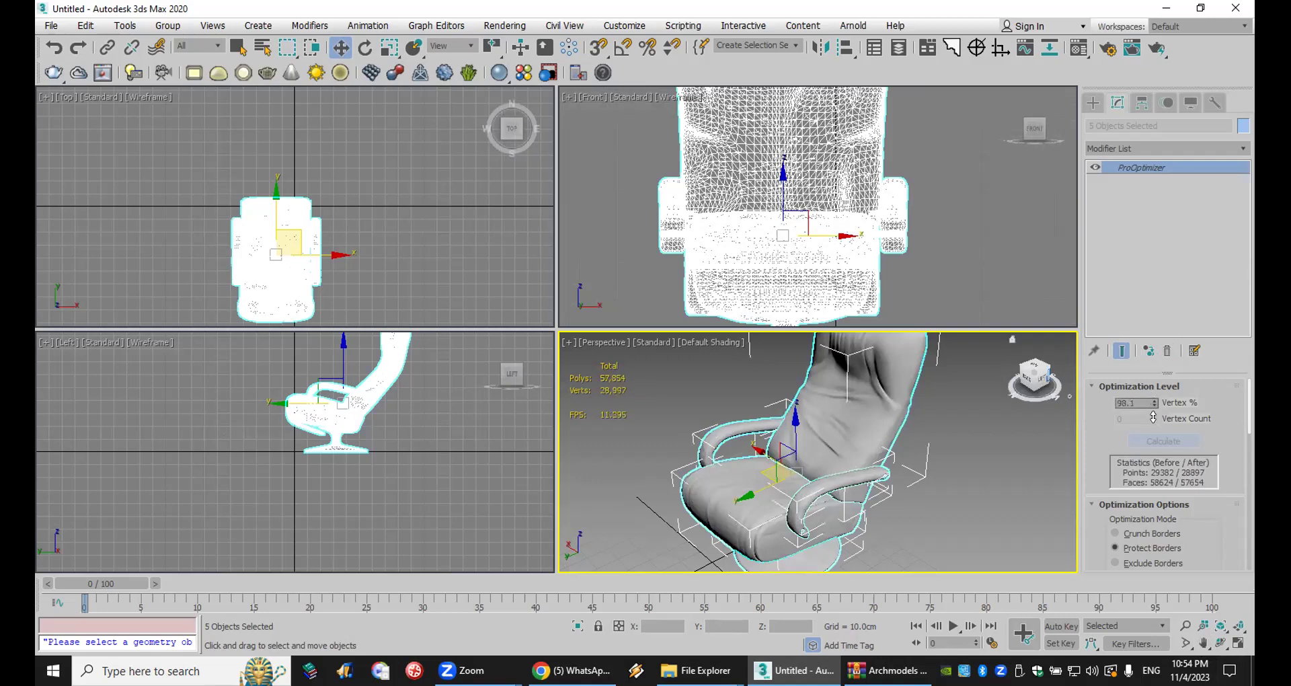
pyautogui.moveTo(1154, 468); pyautogui.dragTo(1150, 613)
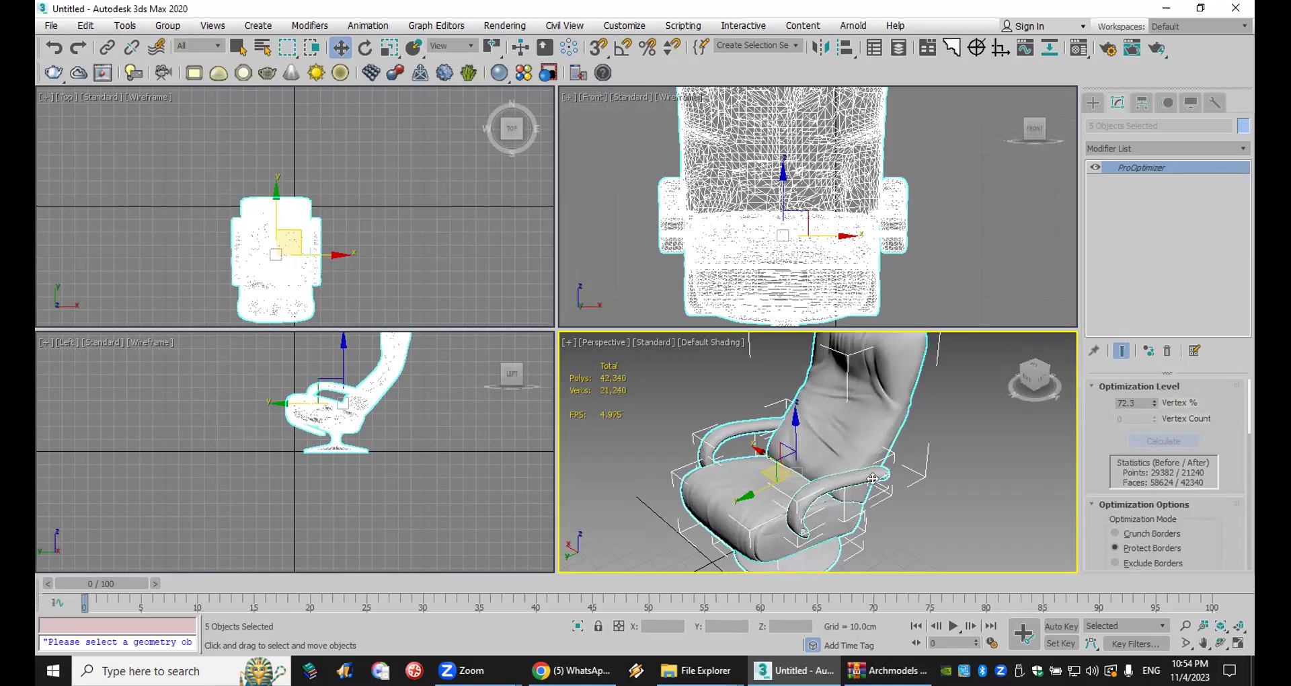
# Step: Maximize the Perspective viewport and lower the armchair's ProOptimizer vertex percentage to 12.5
pyautogui.click(1238, 644)
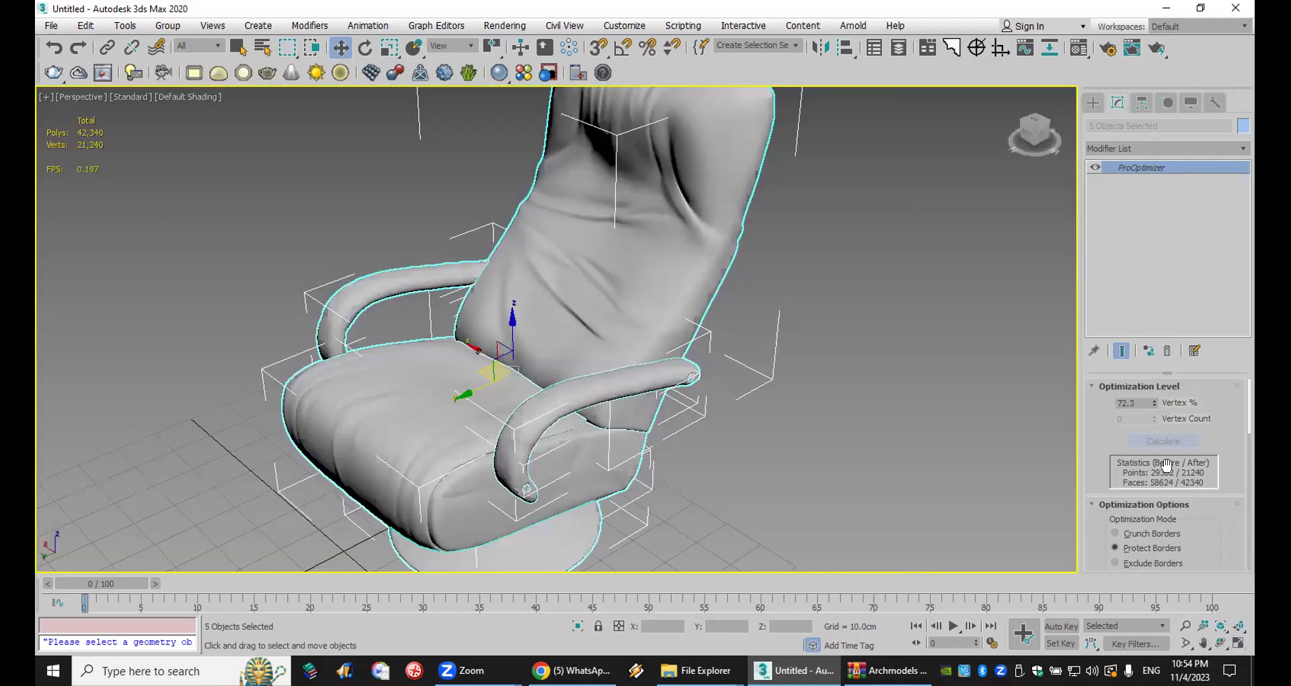
pyautogui.moveTo(1154, 403); pyautogui.dragTo(1149, 546)
pyautogui.moveTo(1152, 404); pyautogui.dragTo(1170, 567)
pyautogui.moveTo(1151, 410); pyautogui.dragTo(1160, 454)
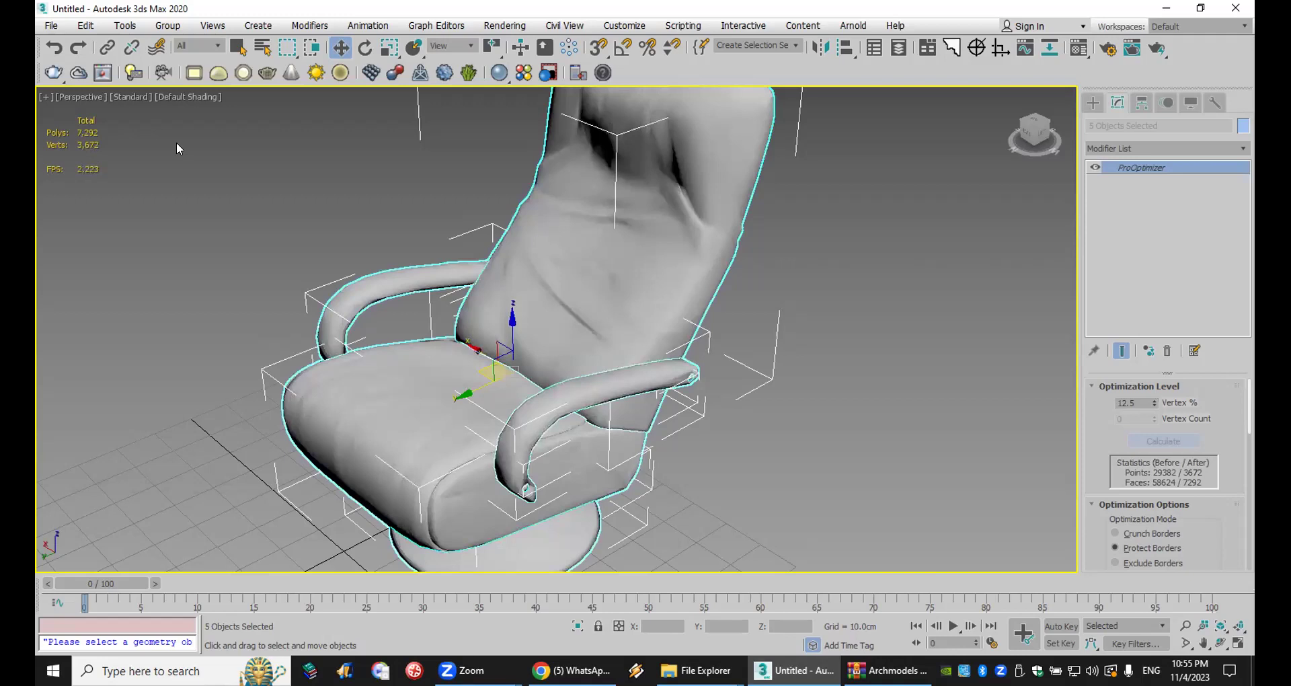
# Step: Reset the armchair scene to an empty one without saving the changes
pyautogui.click(1125, 195)
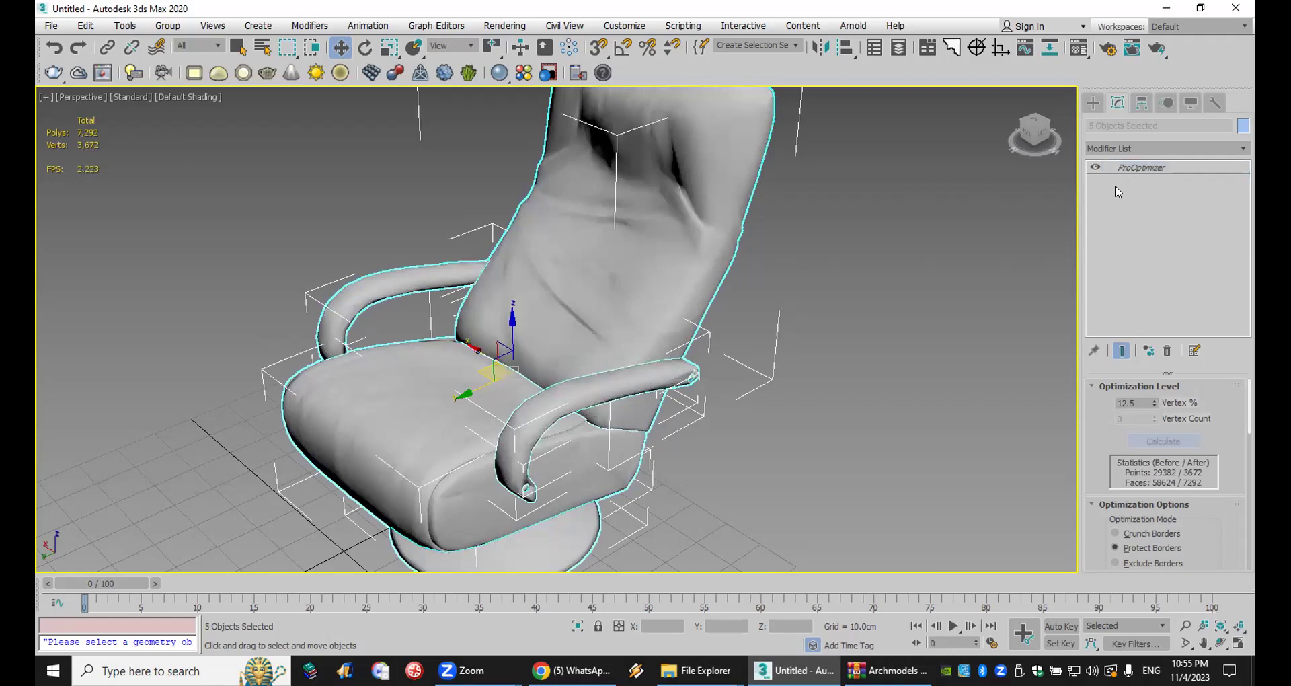
pyautogui.click(54, 30)
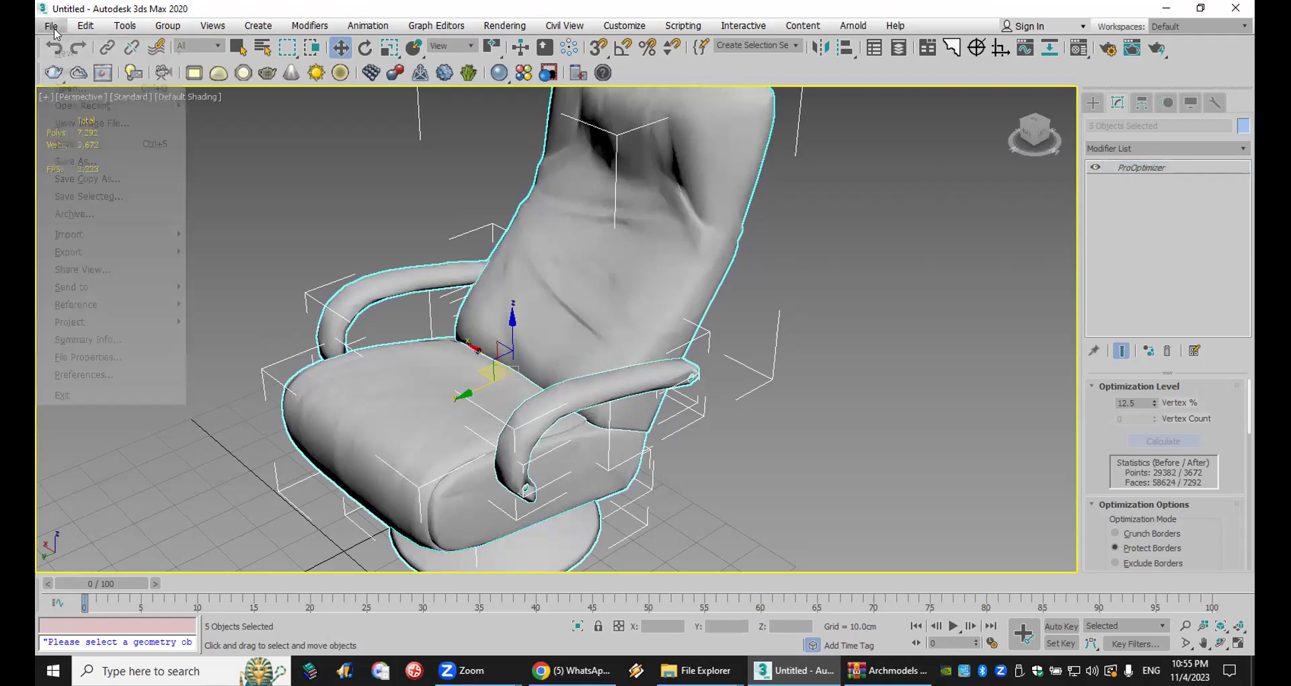
pyautogui.click(64, 70)
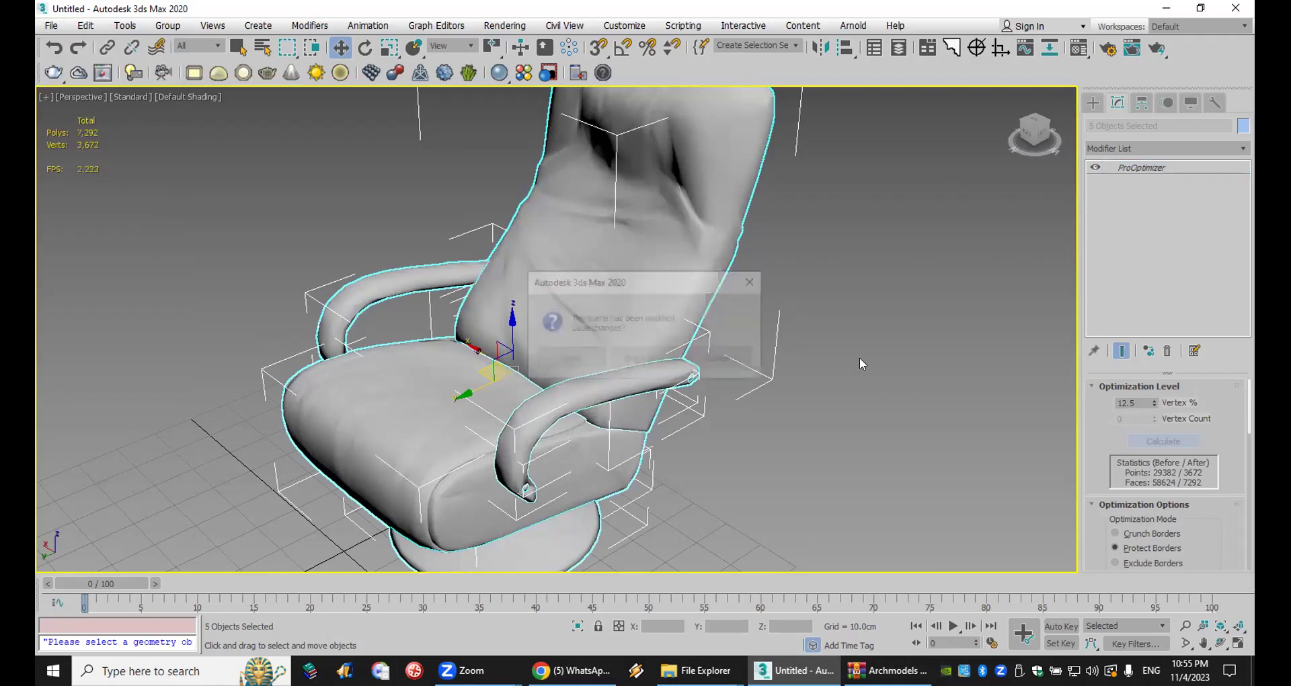
pyautogui.click(638, 358)
pyautogui.click(605, 354)
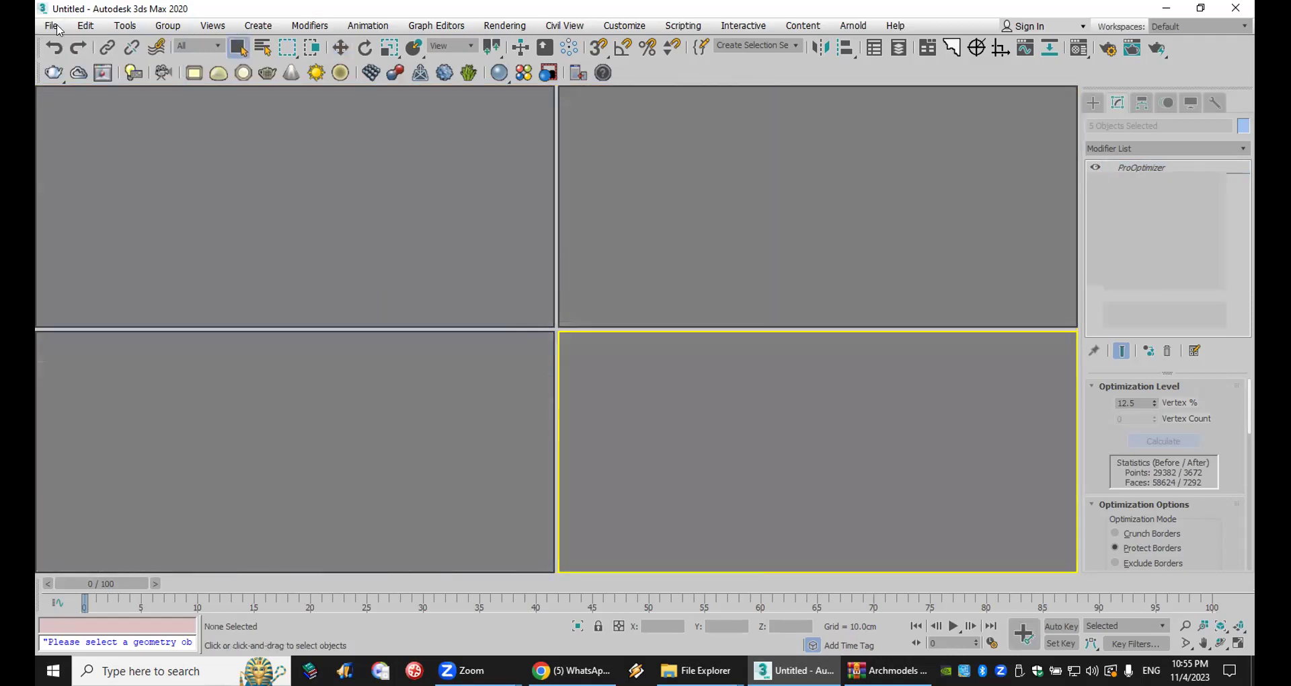
# Step: Open the recent scene studio 01_2017.max with the file's own unit scale, dismiss the Scene Converter and select the cow figurine
pyautogui.click(51, 26)
pyautogui.moveTo(67, 104)
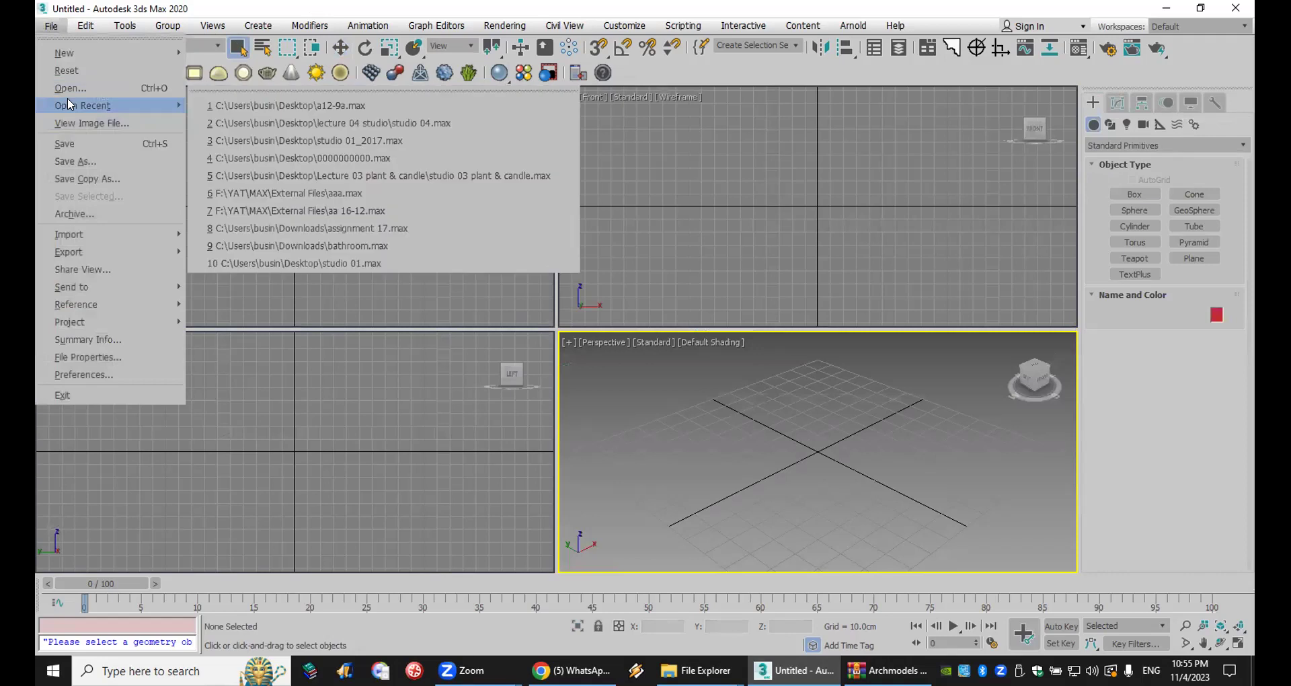
pyautogui.click(363, 141)
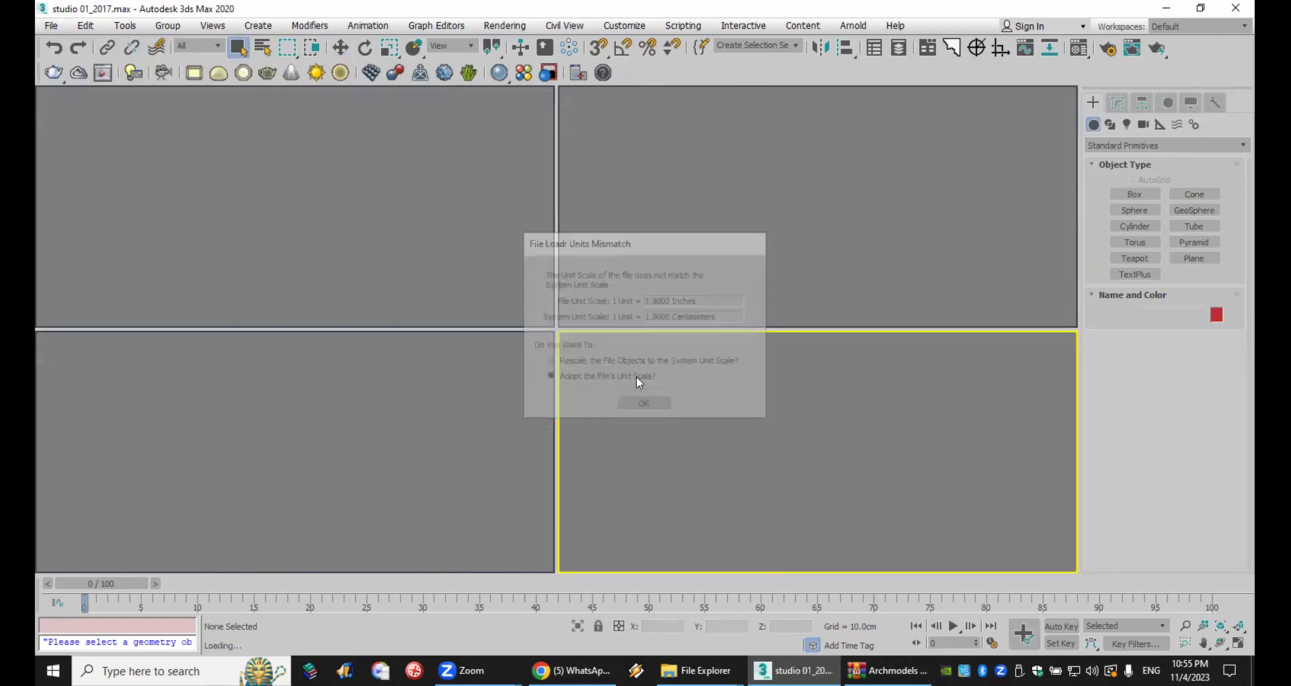
pyautogui.click(644, 402)
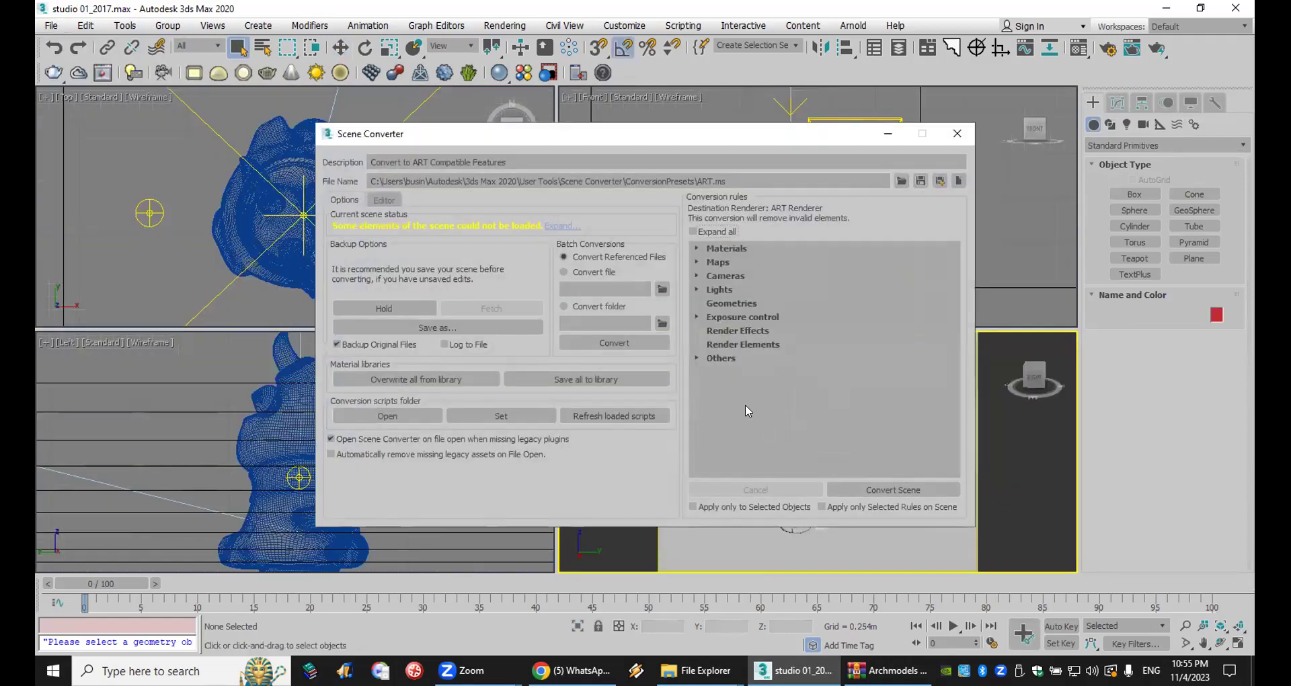
pyautogui.click(957, 133)
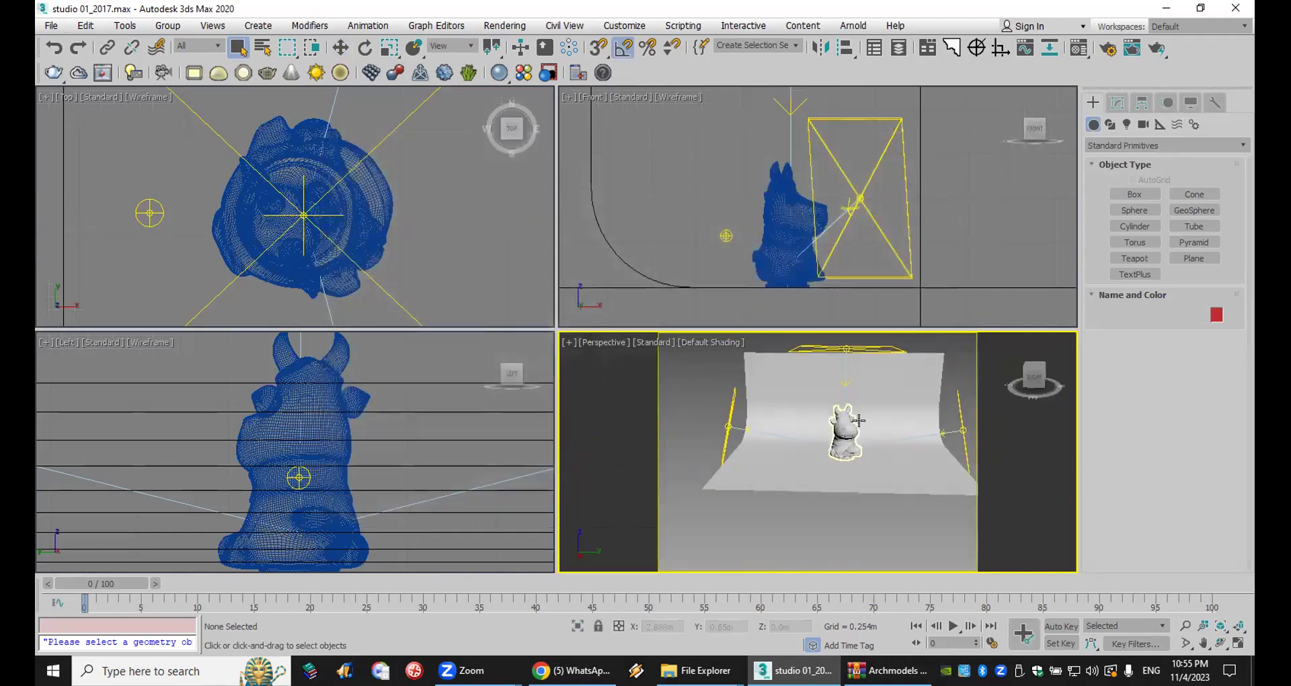
pyautogui.scroll(5, 859, 421)
pyautogui.click(862, 423)
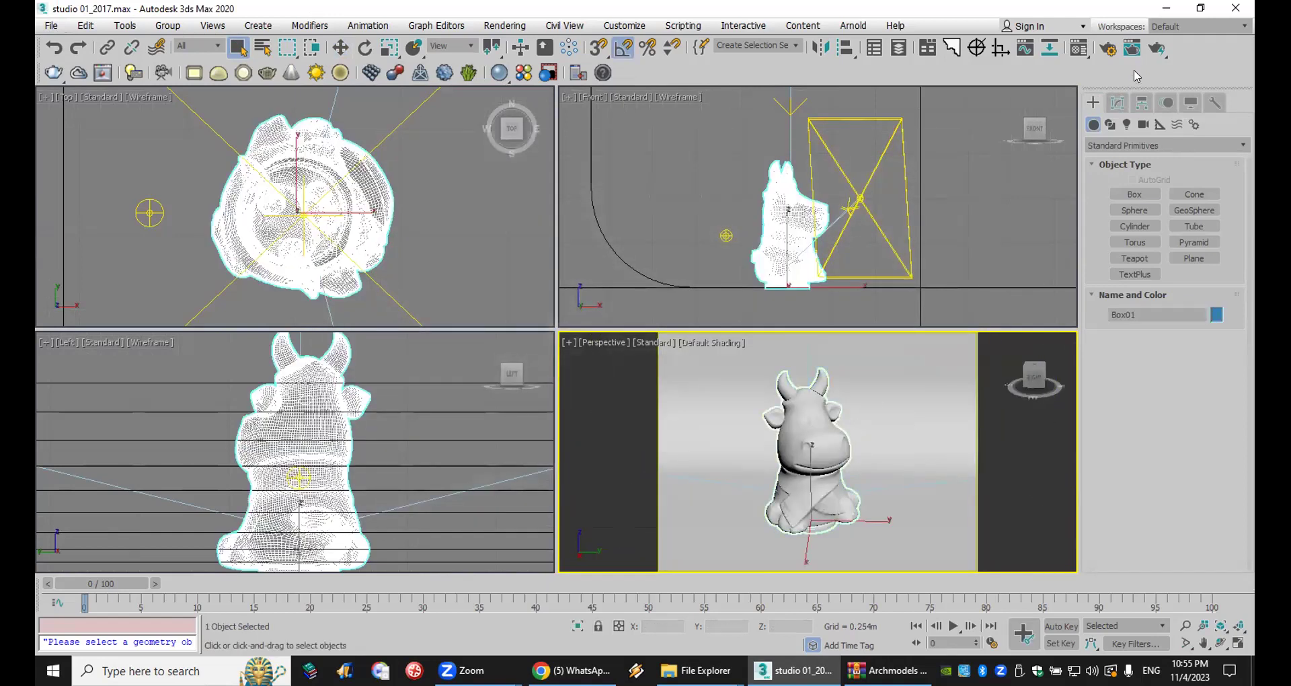
pyautogui.click(1079, 48)
pyautogui.press('m')
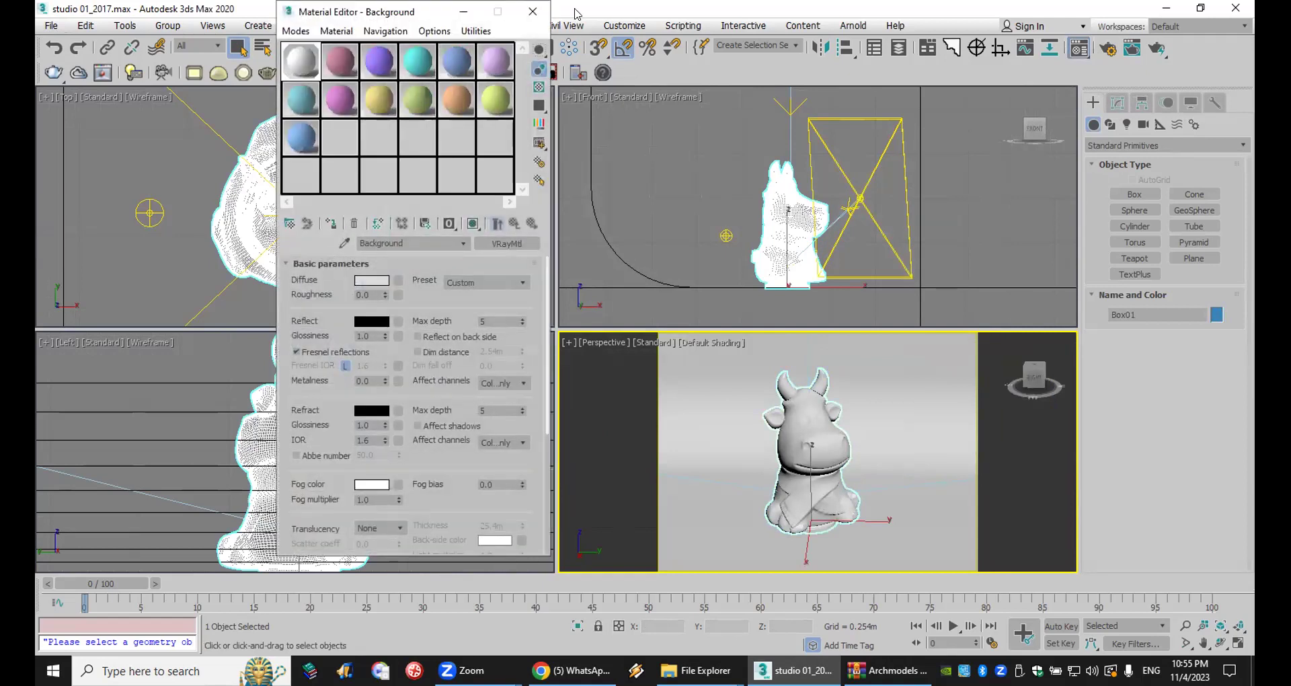
pyautogui.click(532, 11)
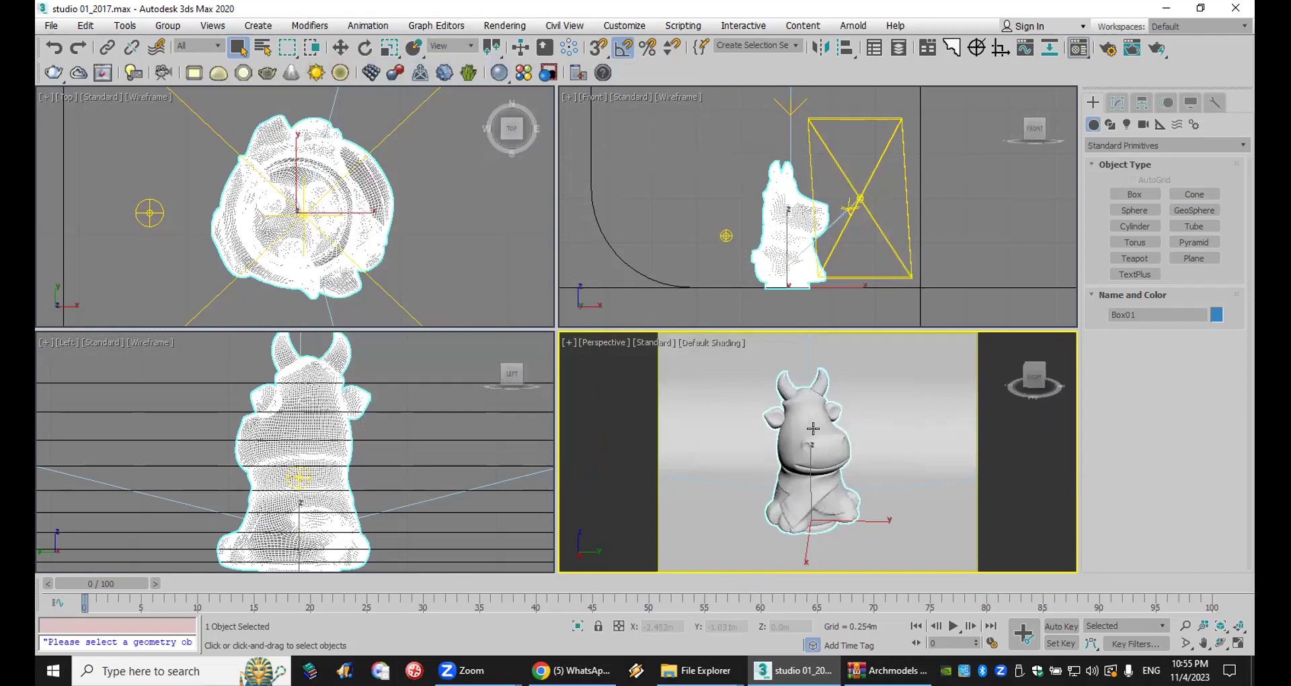
# Step: Export the cow figurine as the V-Ray mesh Box01.vrmesh to the Desktop folder with a maximum of 500 preview faces
pyautogui.rightClick(815, 413)
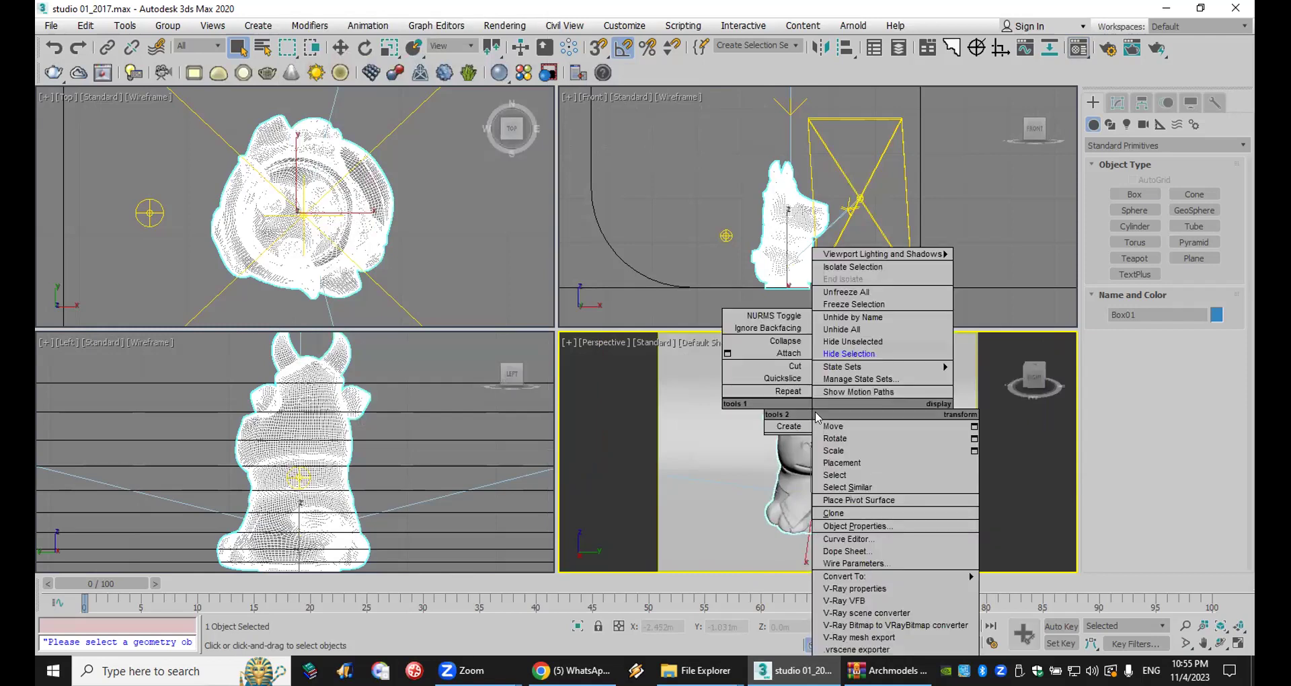
pyautogui.click(919, 642)
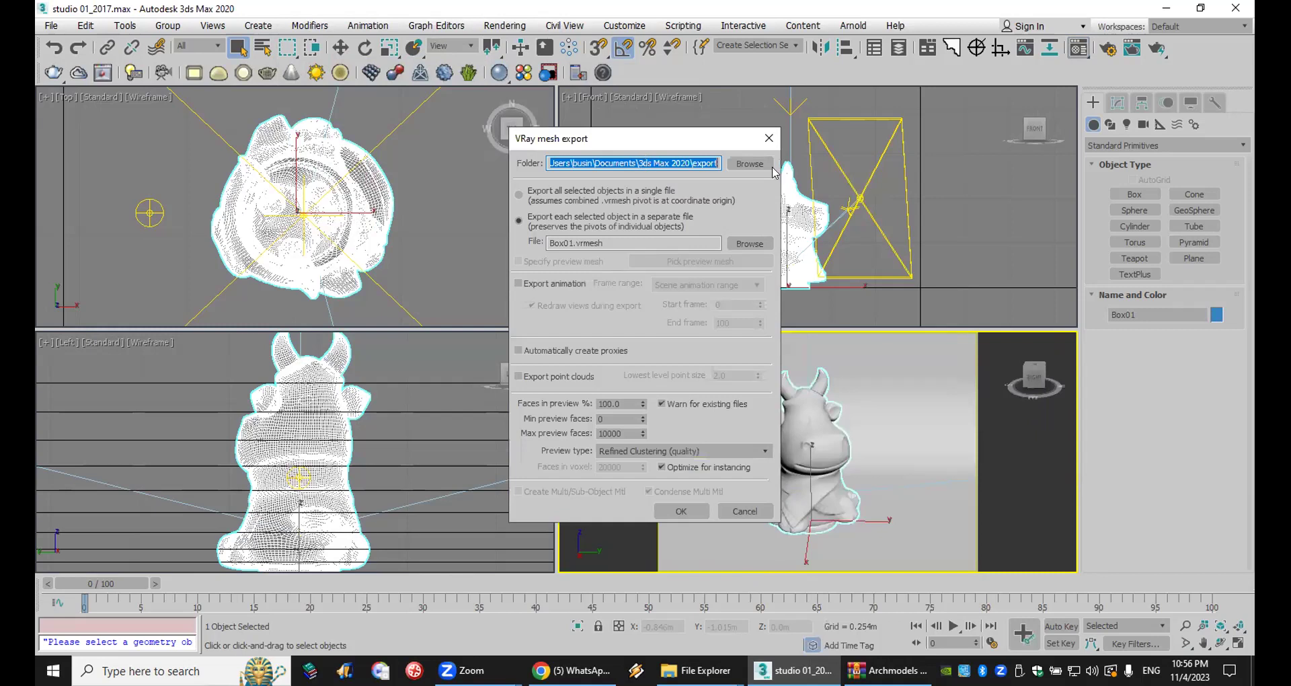
pyautogui.click(749, 163)
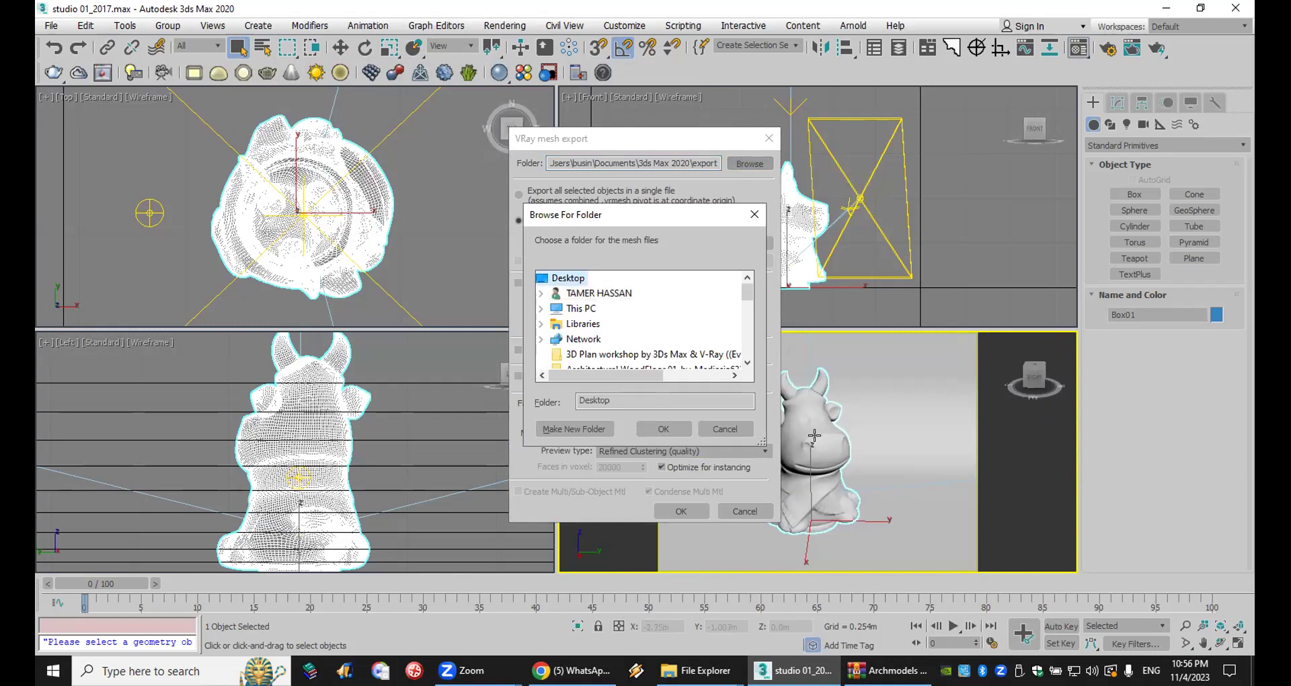
pyautogui.click(659, 430)
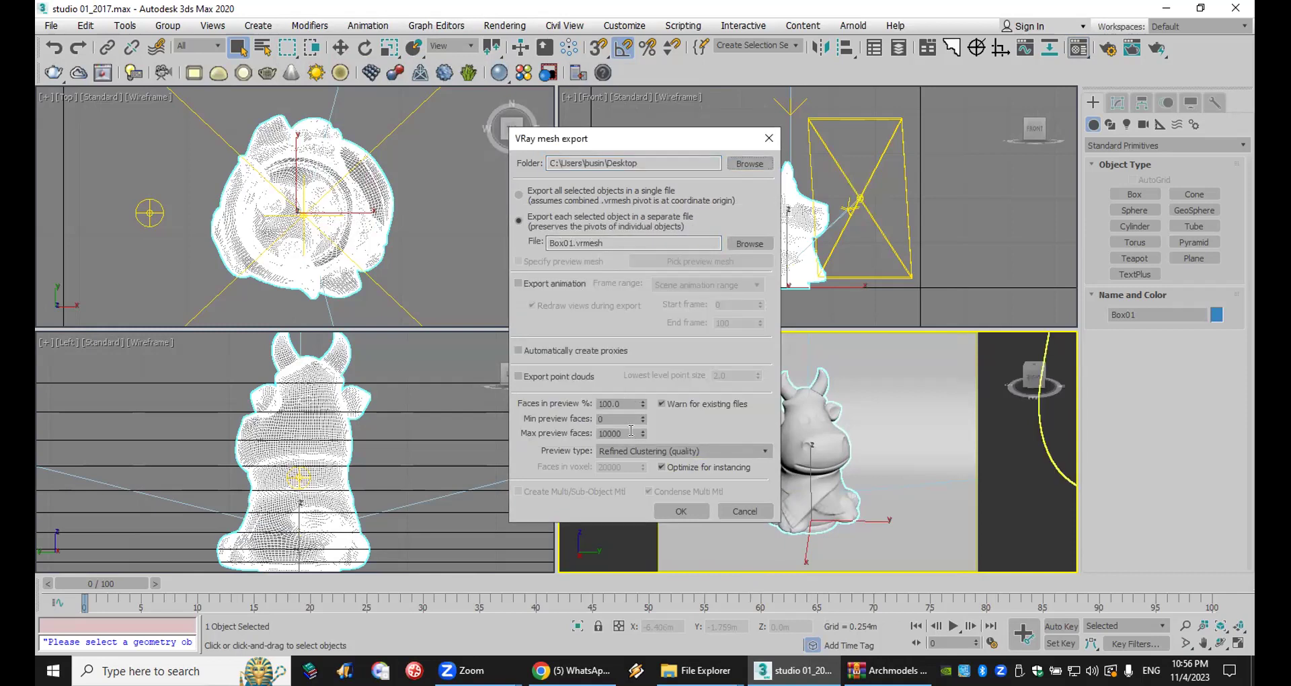
pyautogui.doubleClick(608, 433)
pyautogui.write('500')
pyautogui.click(678, 510)
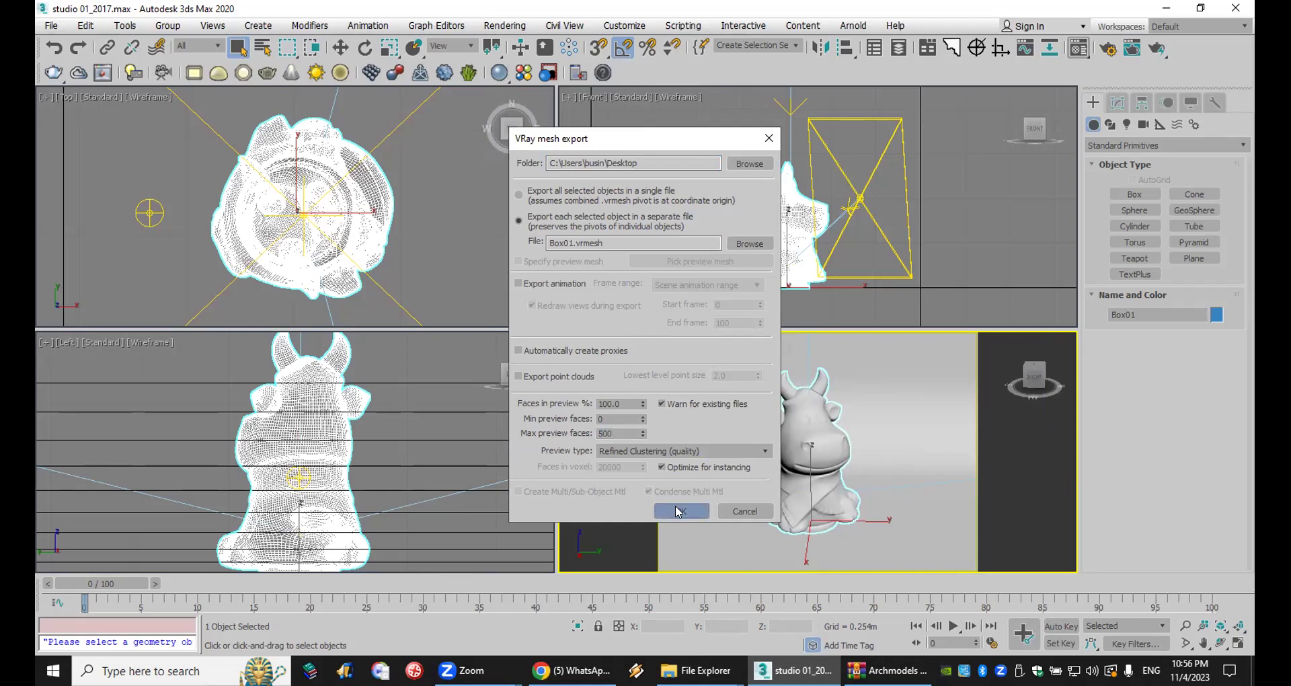
pyautogui.click(706, 390)
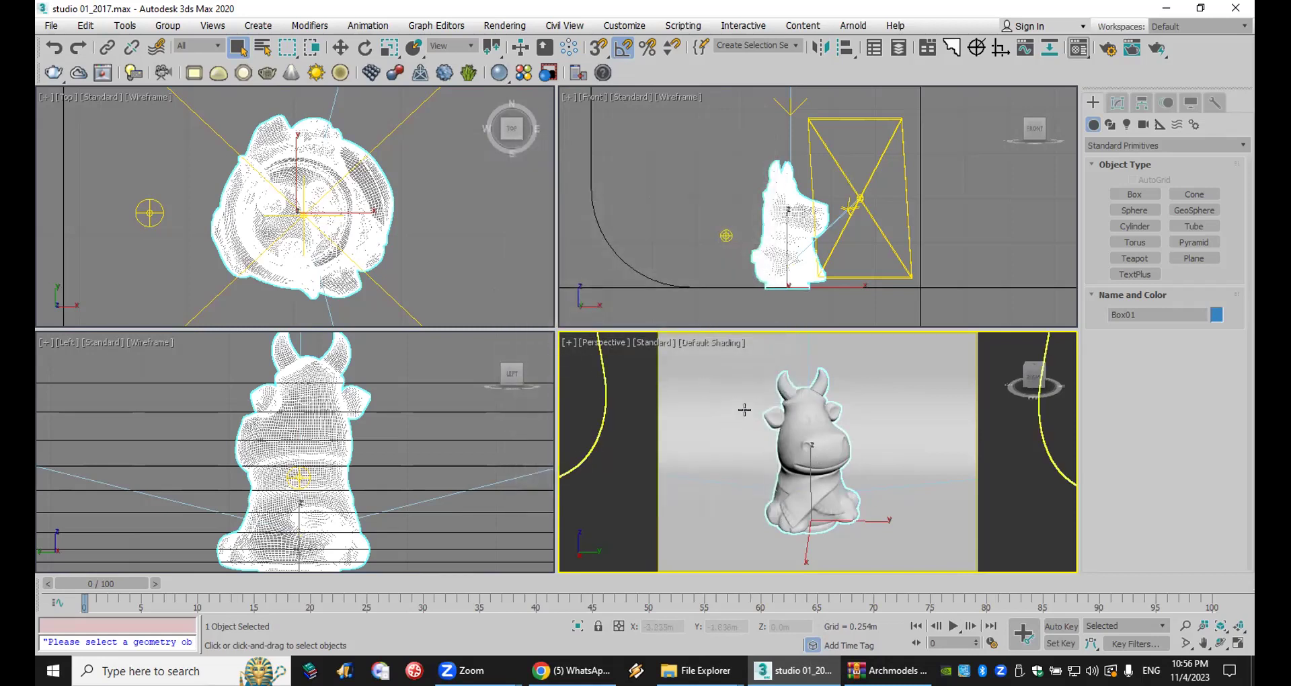
# Step: Show the Perspective viewport statistics, and move the exported Box01.vrmesh file to a free area of the Windows desktop before returning to 3ds Max
pyautogui.press('7')
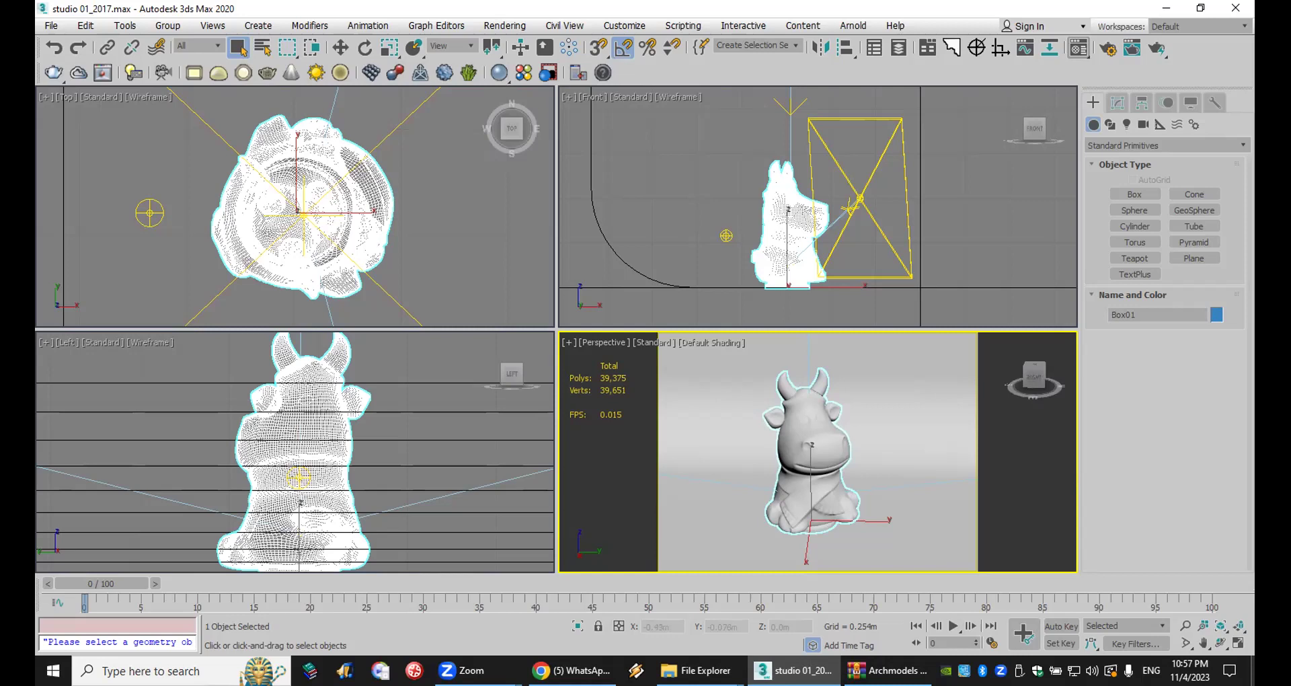
pyautogui.press('super+d')
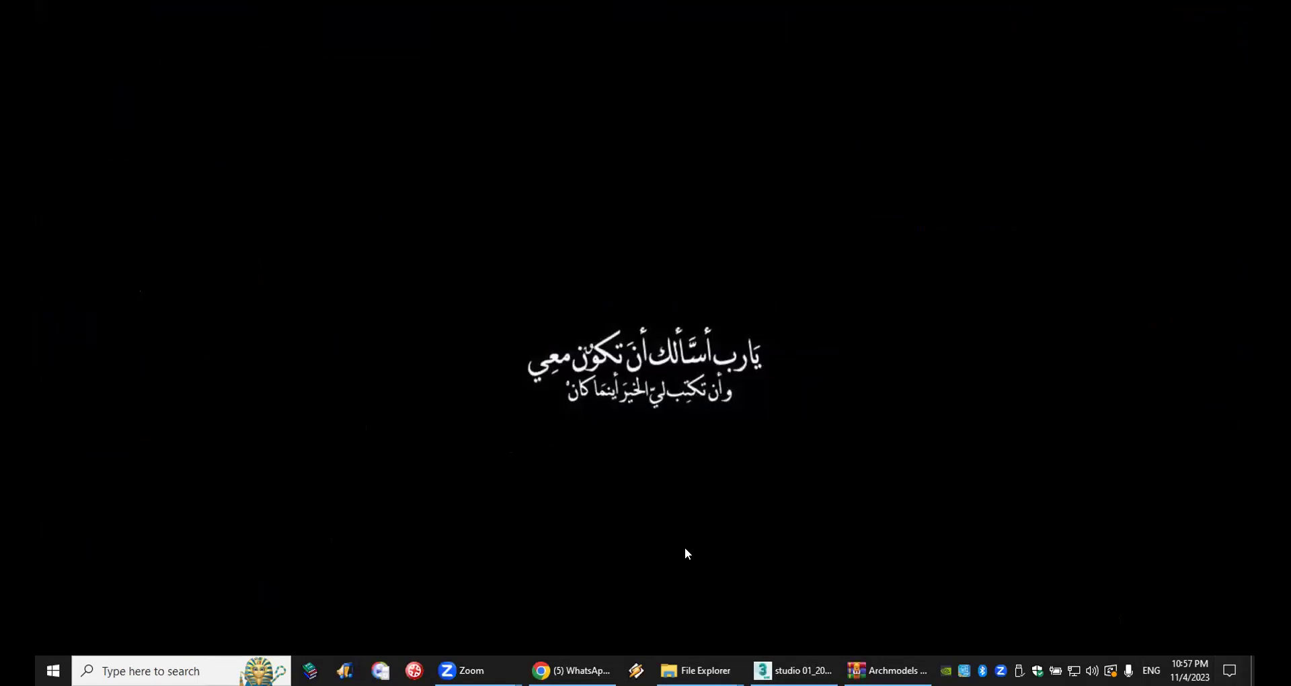
pyautogui.moveTo(259, 514); pyautogui.dragTo(895, 516)
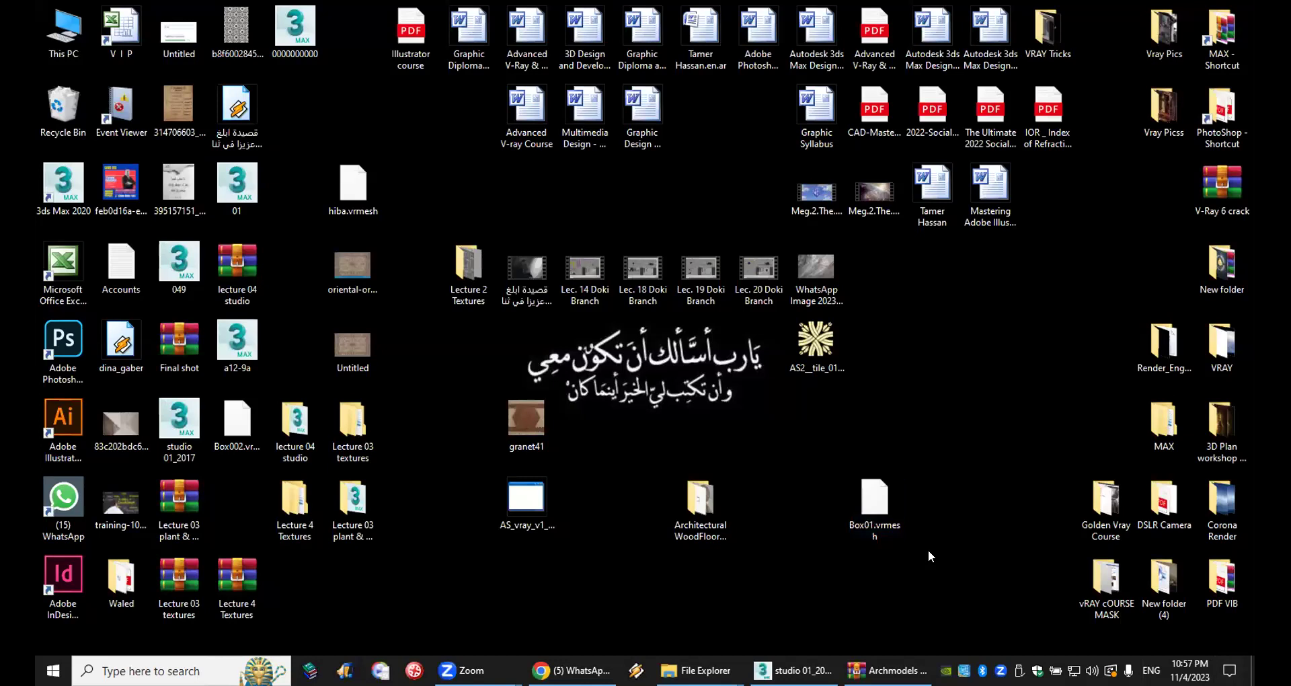
pyautogui.click(797, 670)
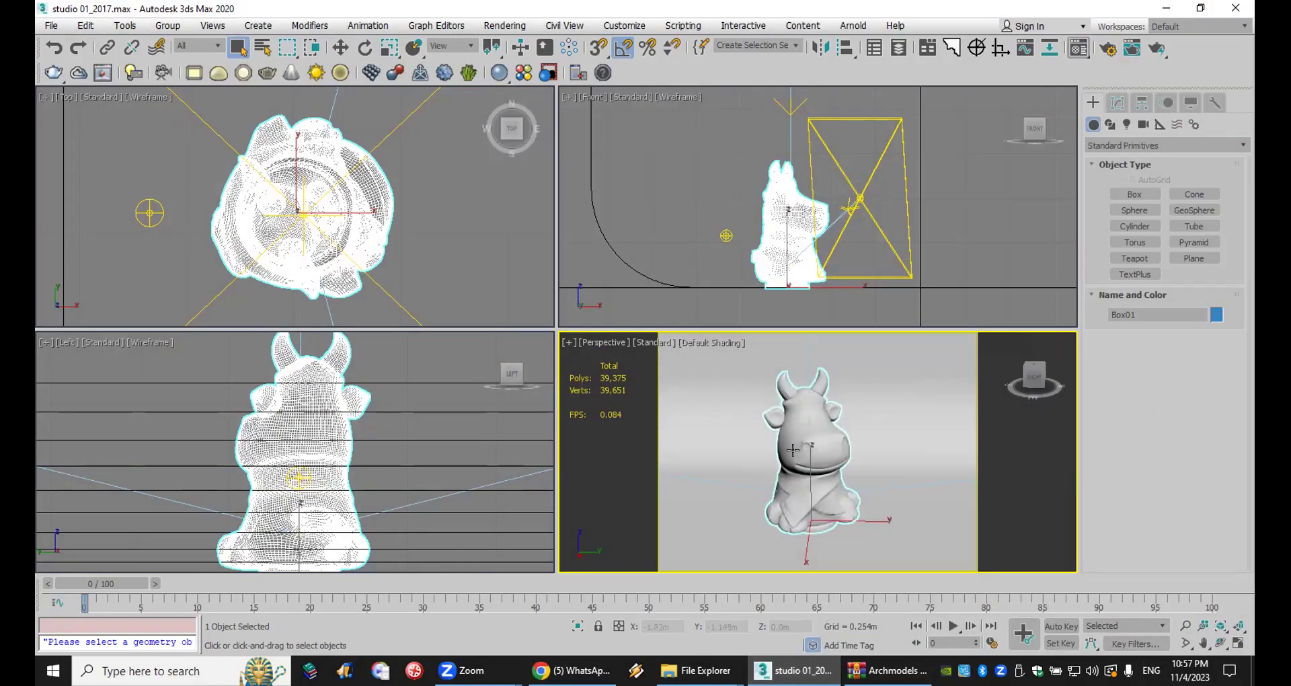
# Step: Hide the original cow figurine and place a VRayProxy of the desktop's Box01.vrmesh file in the Perspective viewport
pyautogui.rightClick(795, 409)
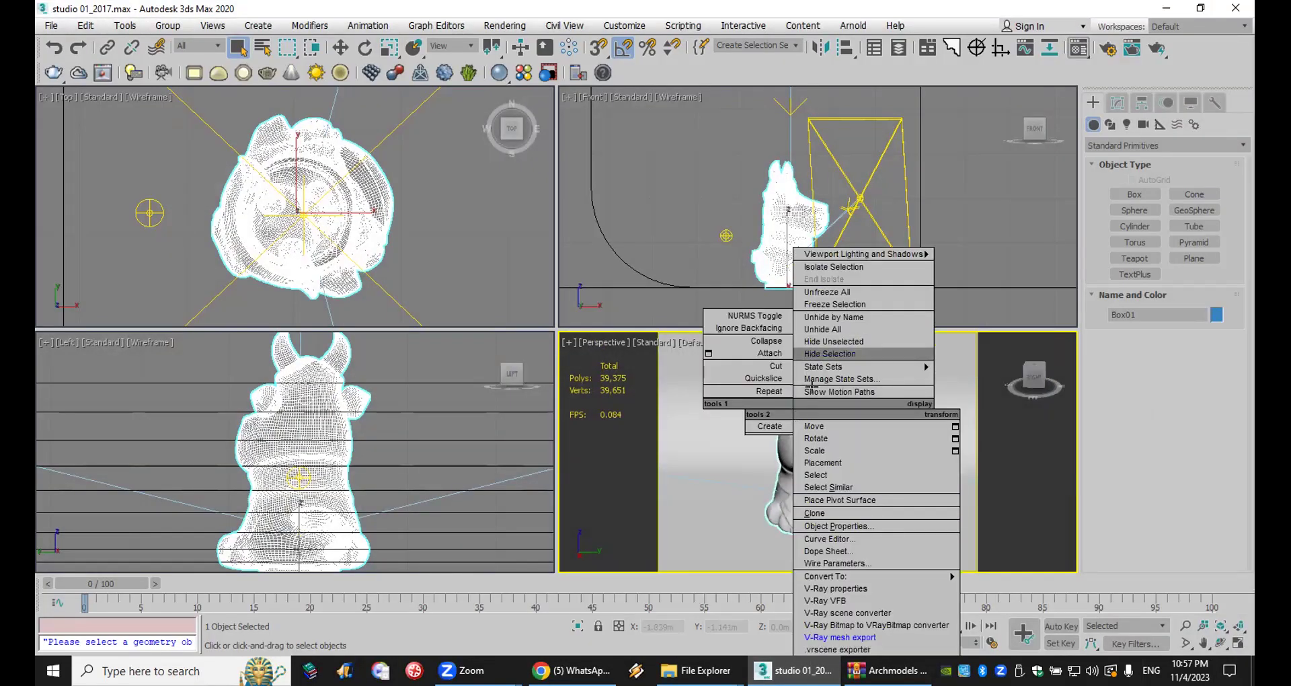
pyautogui.click(827, 354)
pyautogui.click(1114, 147)
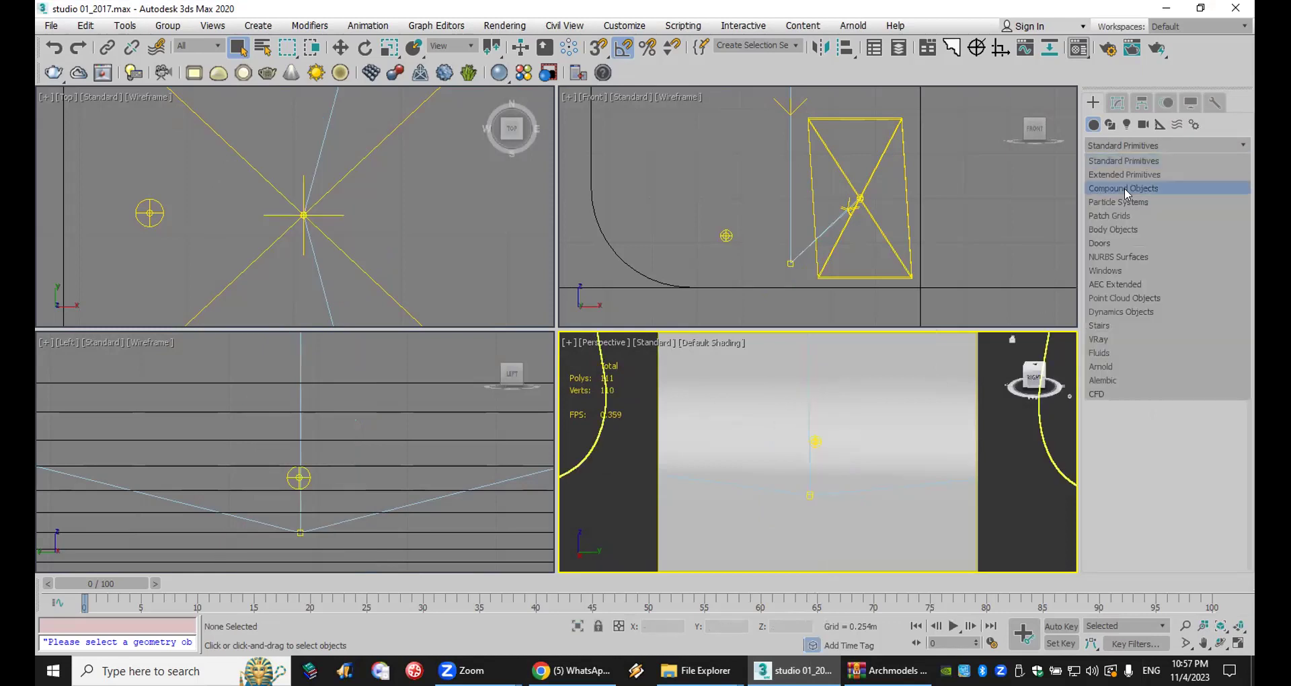
pyautogui.click(1140, 330)
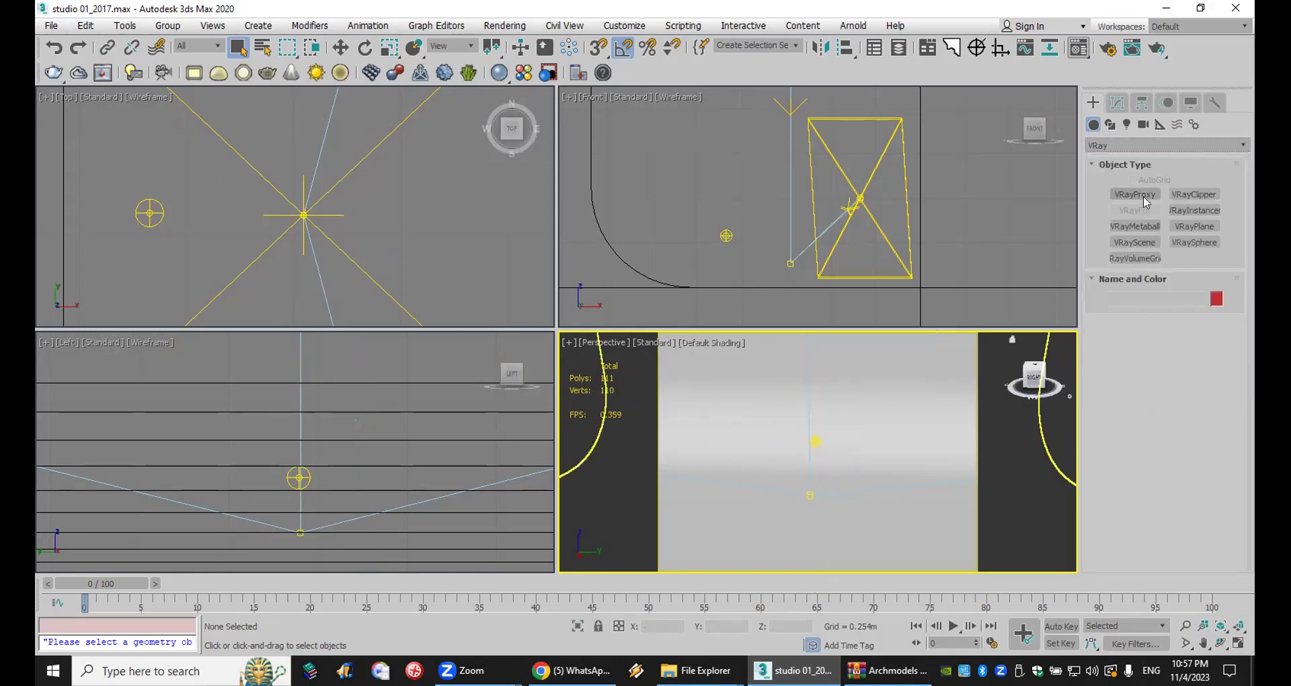
pyautogui.click(1144, 198)
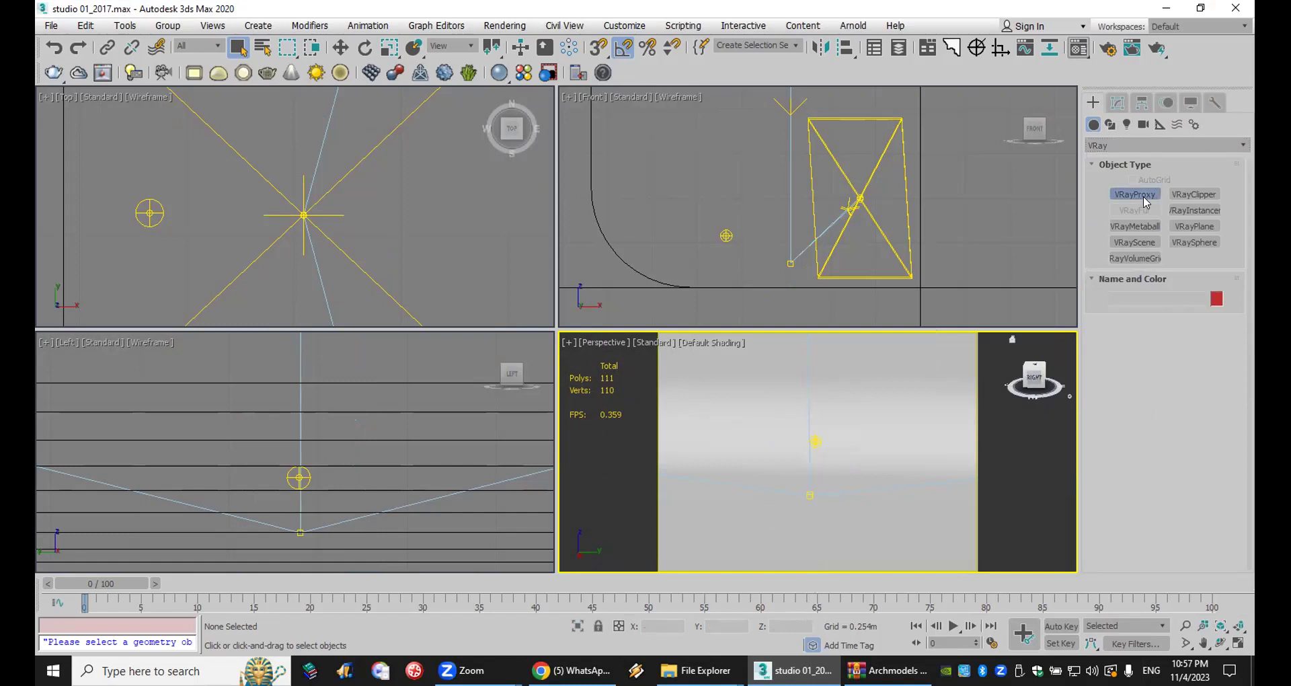
pyautogui.click(807, 489)
pyautogui.moveTo(752, 232); pyautogui.dragTo(746, 381)
pyautogui.click(398, 328)
pyautogui.click(628, 513)
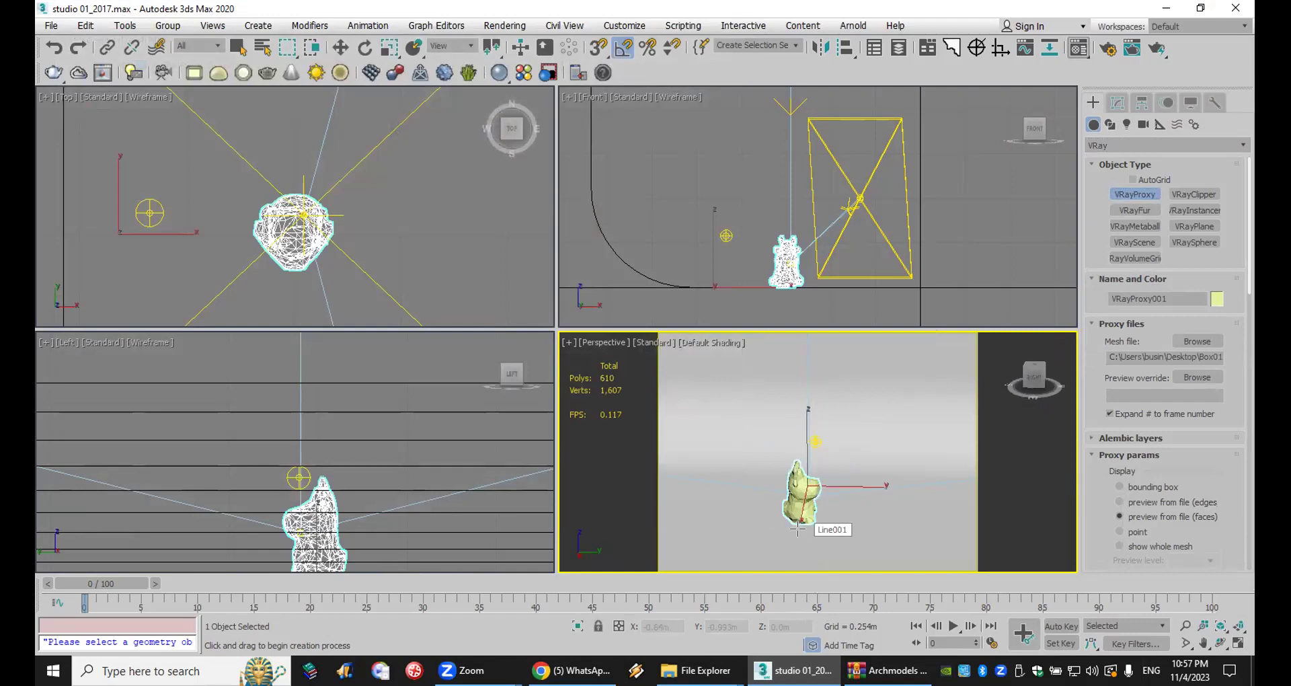
# Step: Rotate the cow proxy by -40 degrees about the Z axis in the Perspective viewport
pyautogui.scroll(2, 798, 529)
pyautogui.scroll(3, 798, 529)
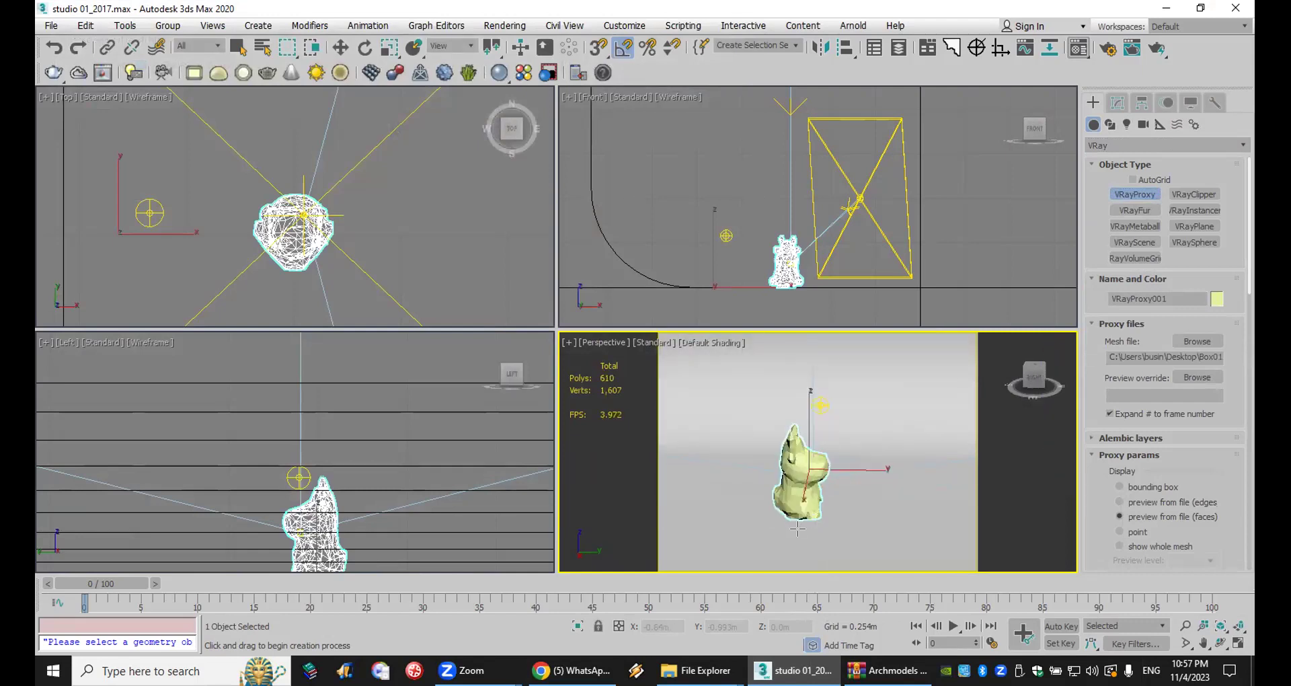
pyautogui.click(1220, 642)
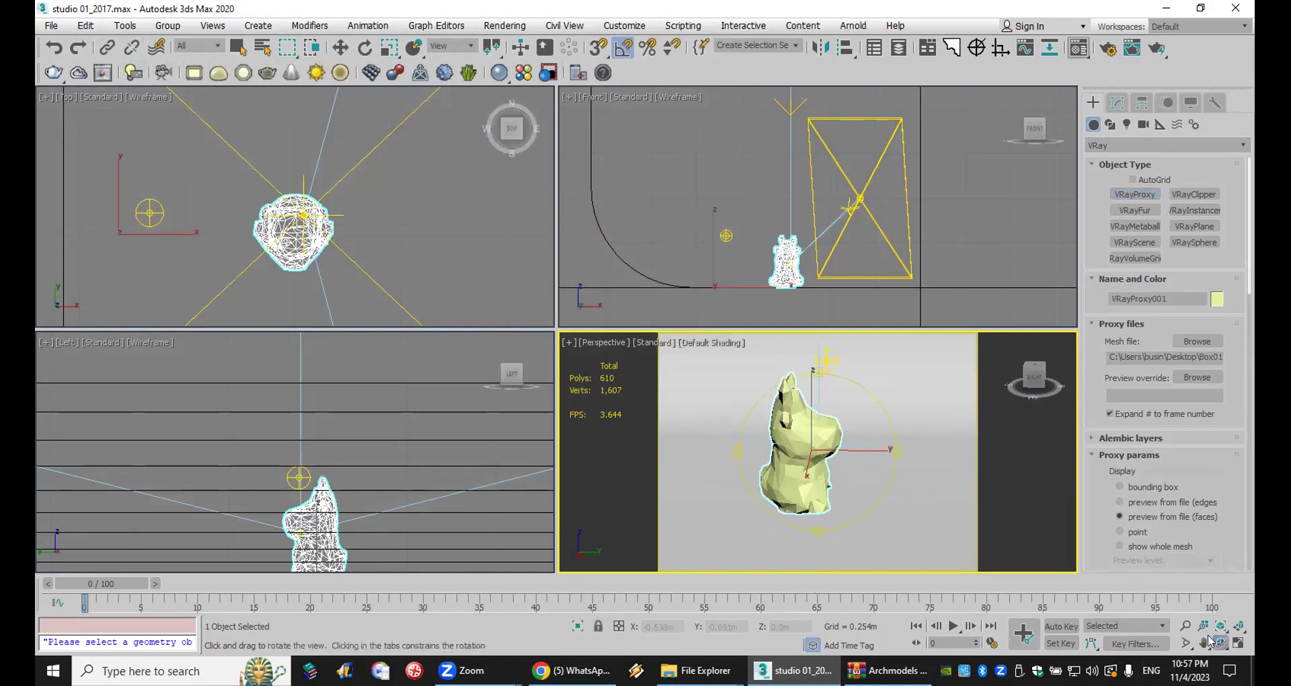
pyautogui.moveTo(838, 459); pyautogui.dragTo(807, 441)
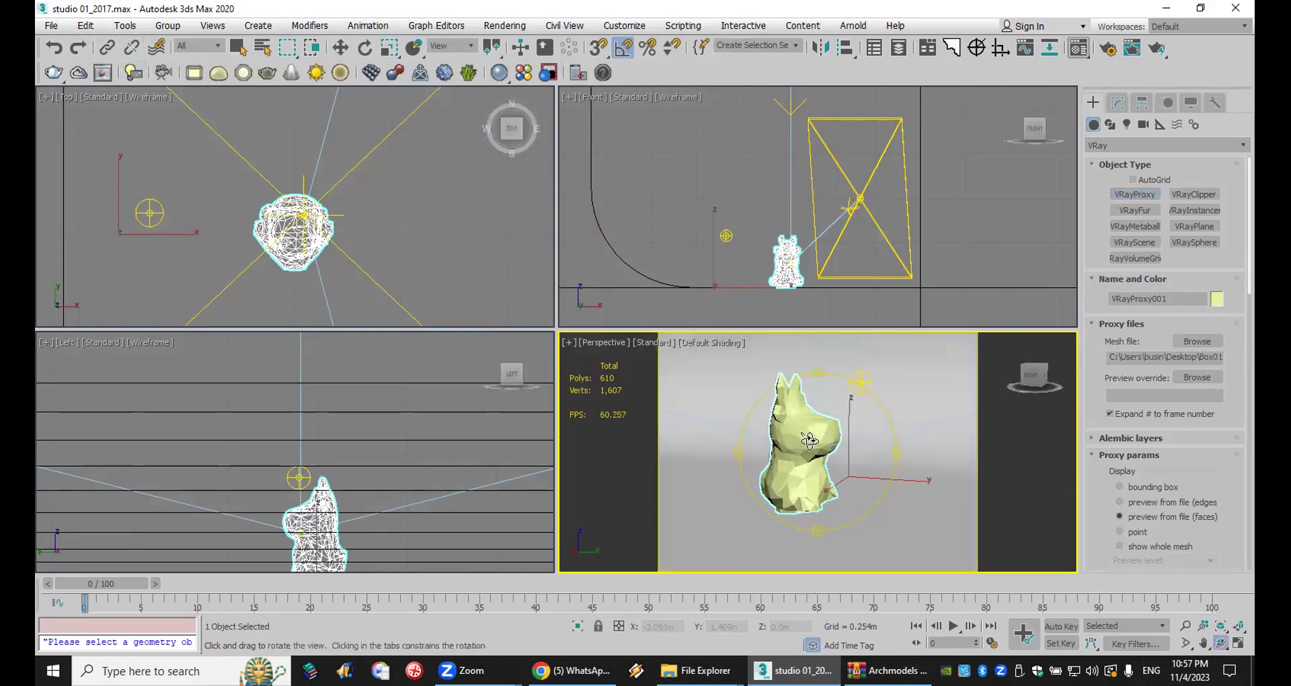
pyautogui.rightClick(811, 442)
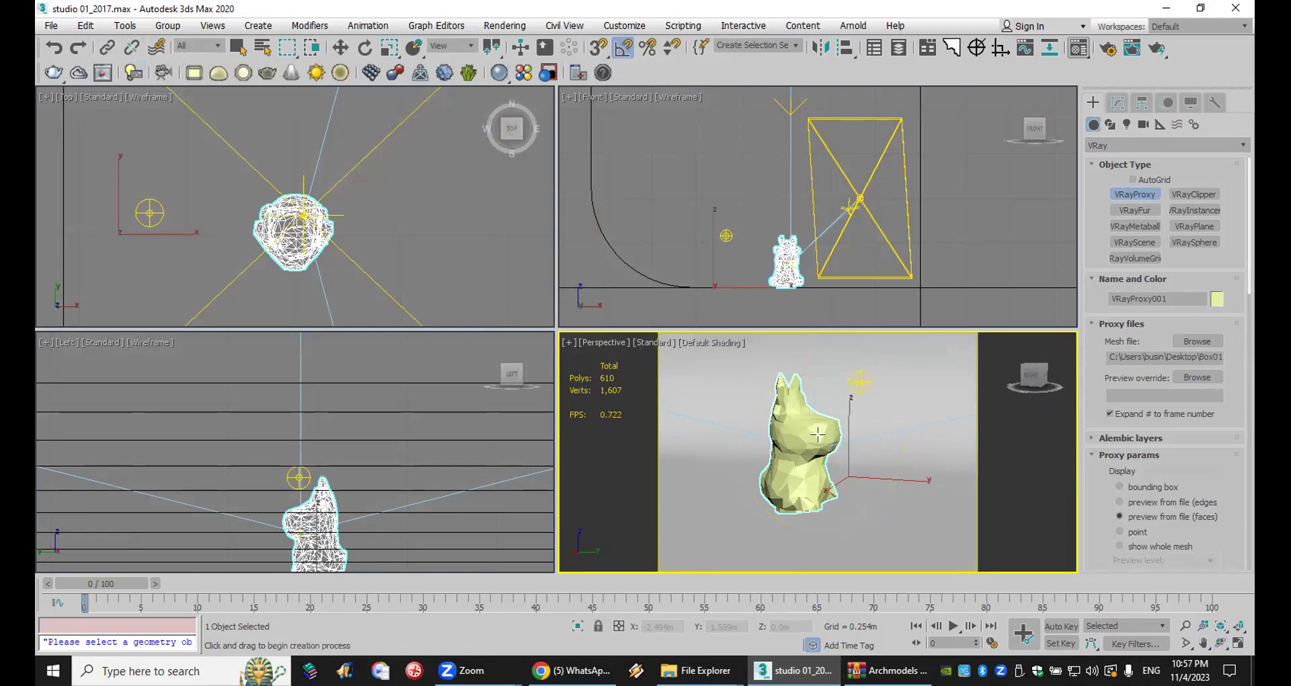
pyautogui.rightClick(815, 437)
pyautogui.click(365, 47)
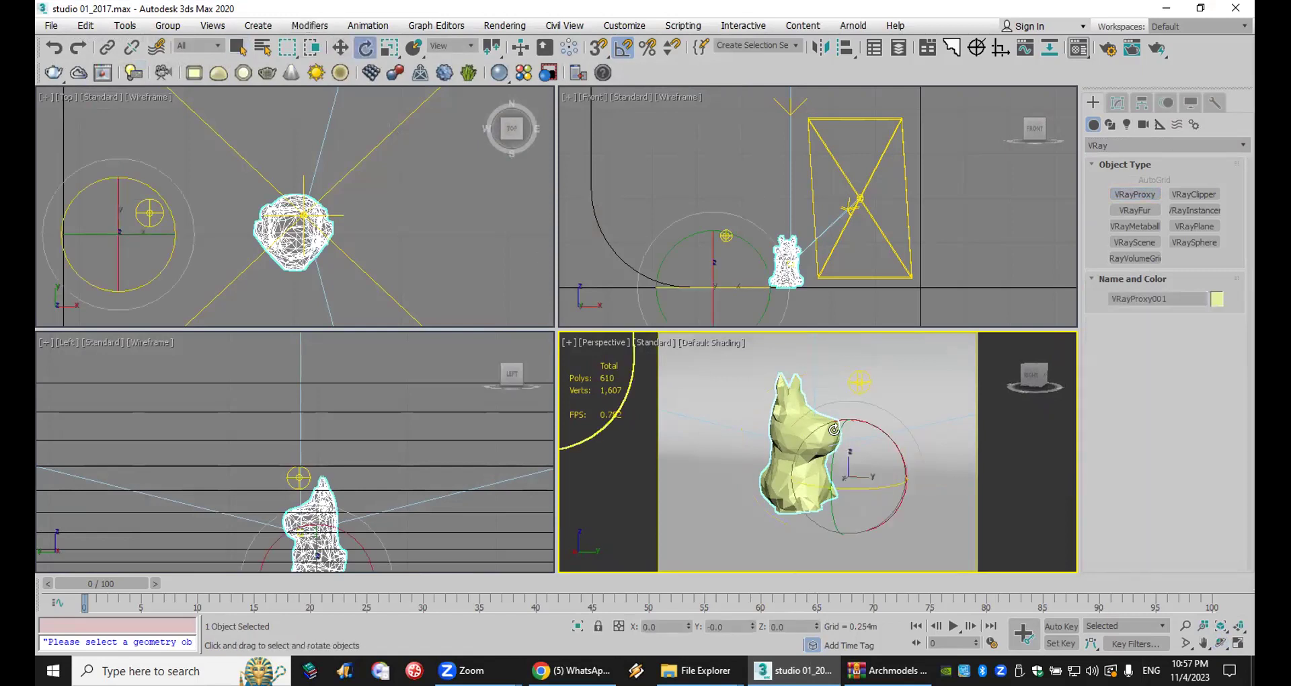
pyautogui.moveTo(861, 485); pyautogui.dragTo(798, 470)
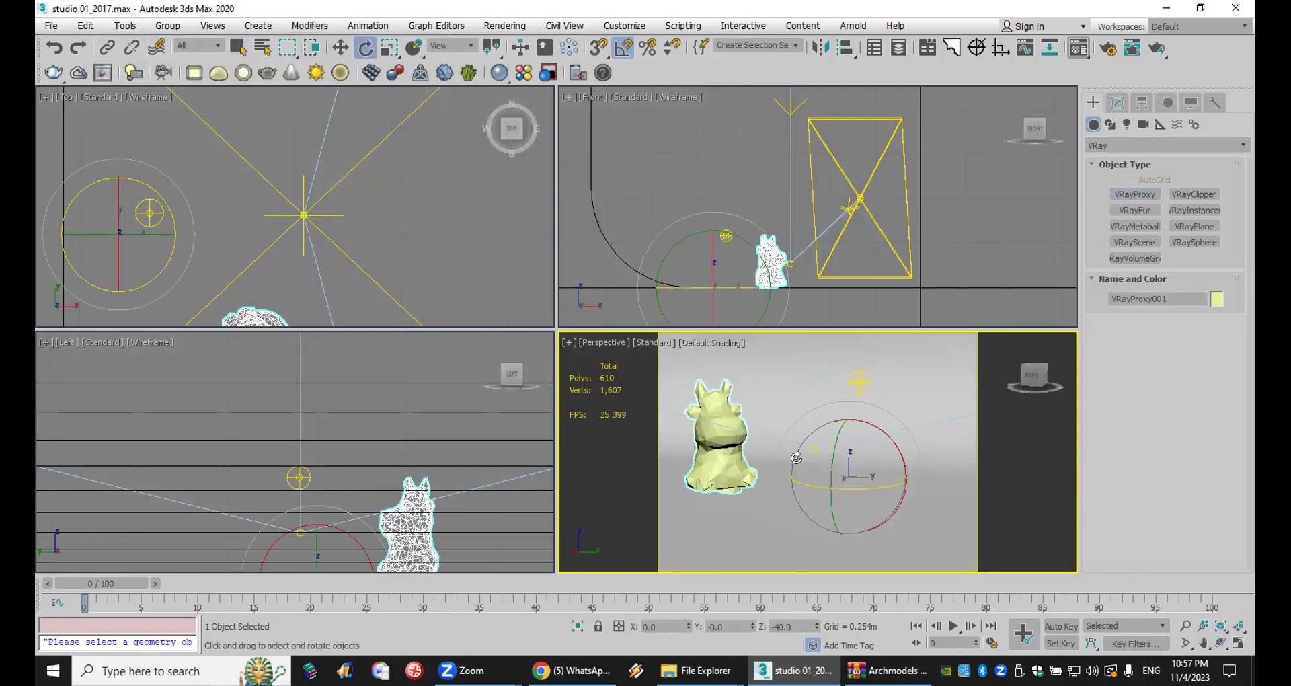
# Step: Test-render the cow proxy in the Perspective view with V-Ray, close the frame buffer and cancel the render
pyautogui.click(1156, 48)
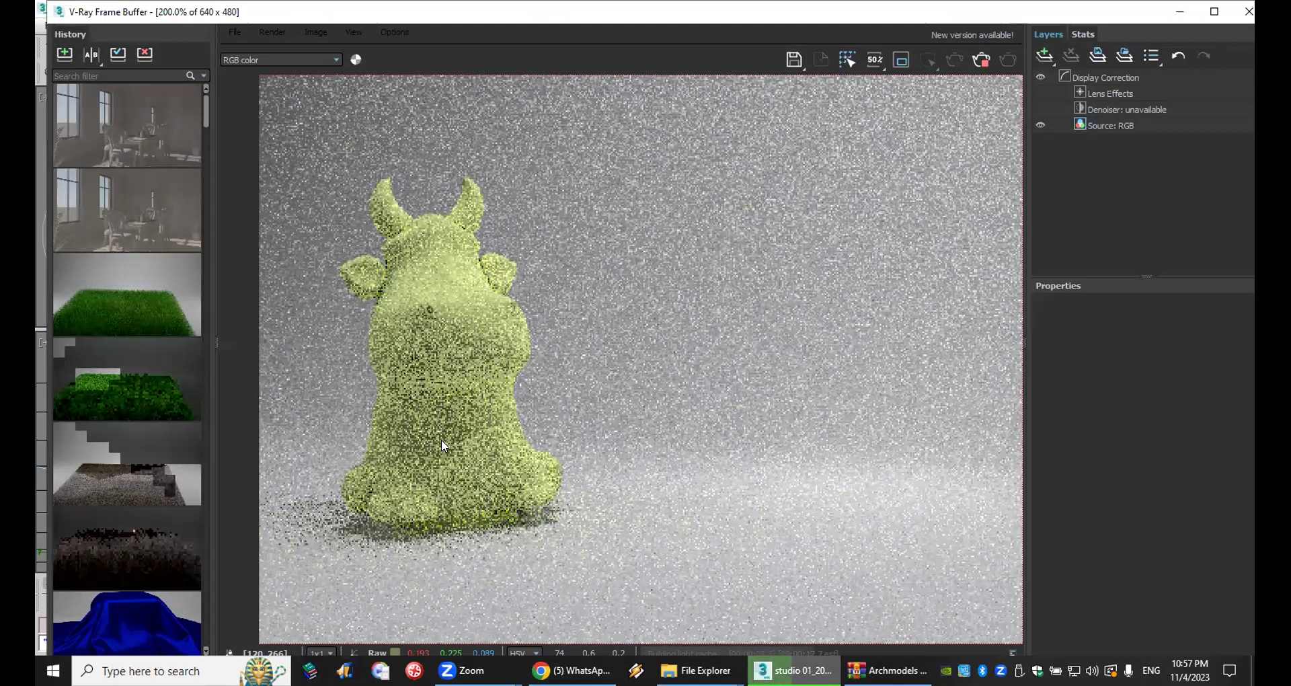
pyautogui.click(1249, 12)
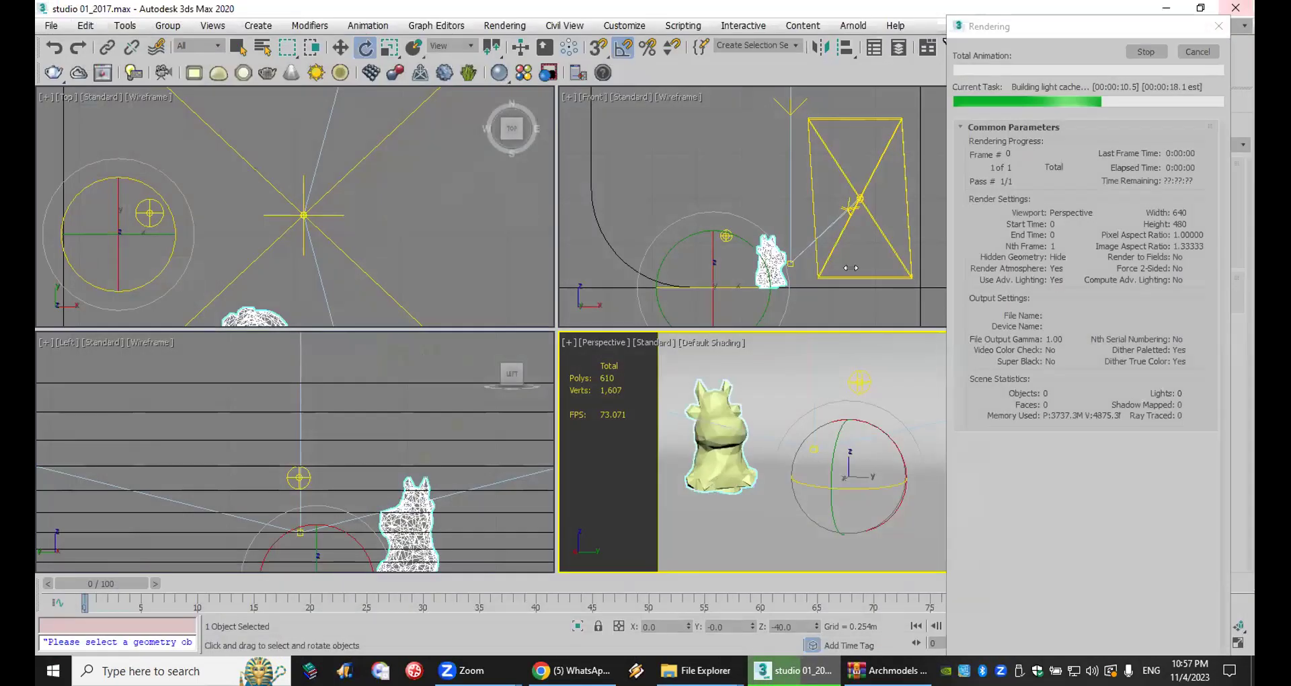
pyautogui.click(1197, 52)
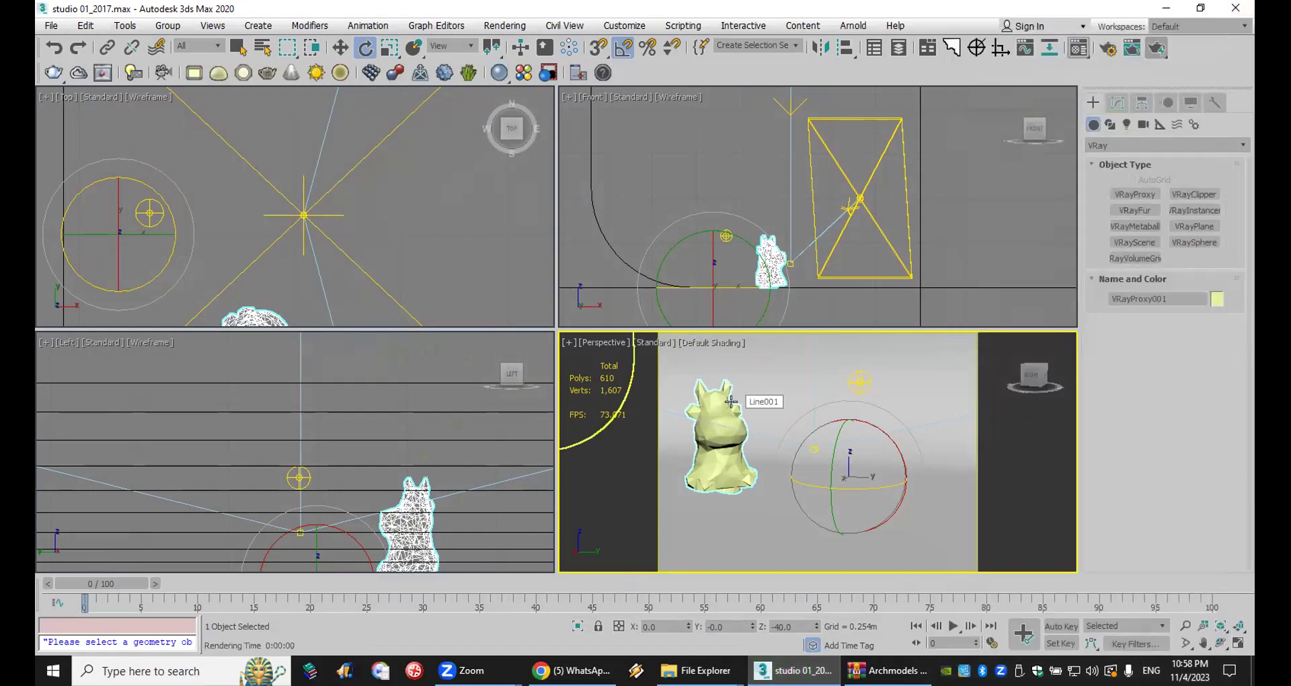
# Step: Remove the cow proxy from the scene and unhide all hidden objects
pyautogui.hotkey('alt', 'h')
pyautogui.rightClick(763, 421)
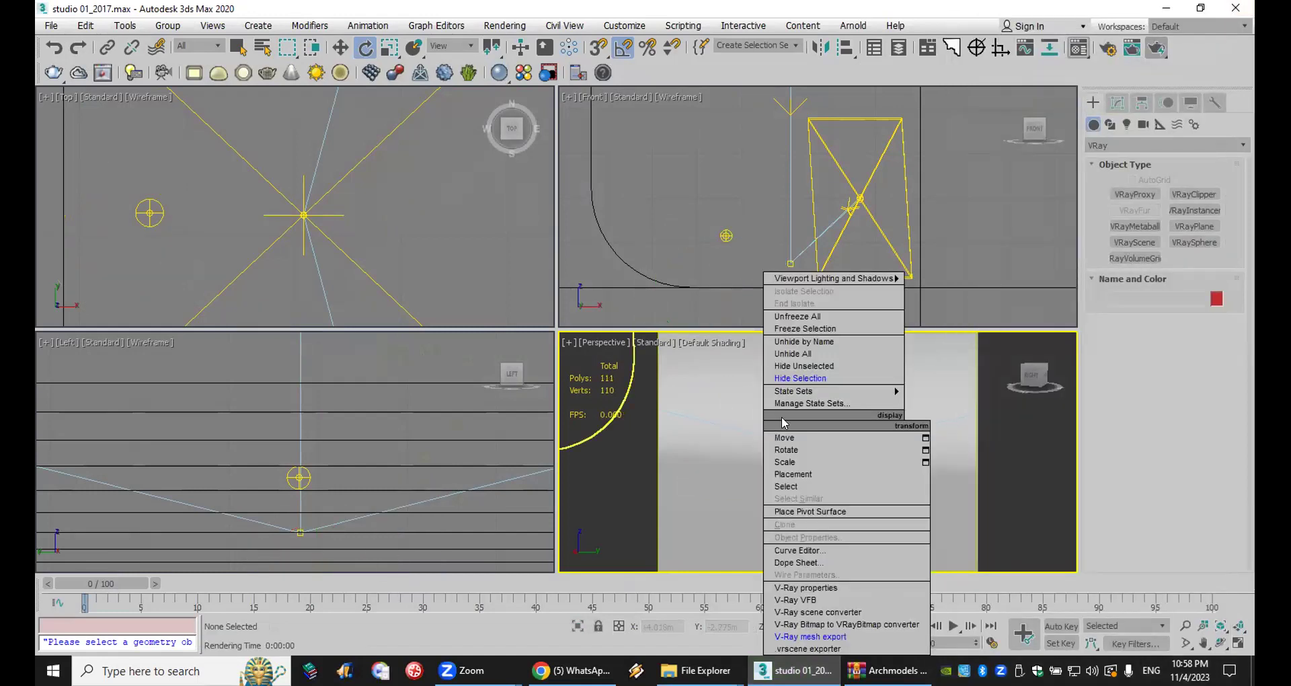
pyautogui.click(820, 353)
# Step: Remove the crystal object overlapping the cow figurine, leaving the full-detail cow in the Perspective viewport
pyautogui.click(811, 420)
pyautogui.rightClick(809, 409)
pyautogui.moveTo(853, 366)
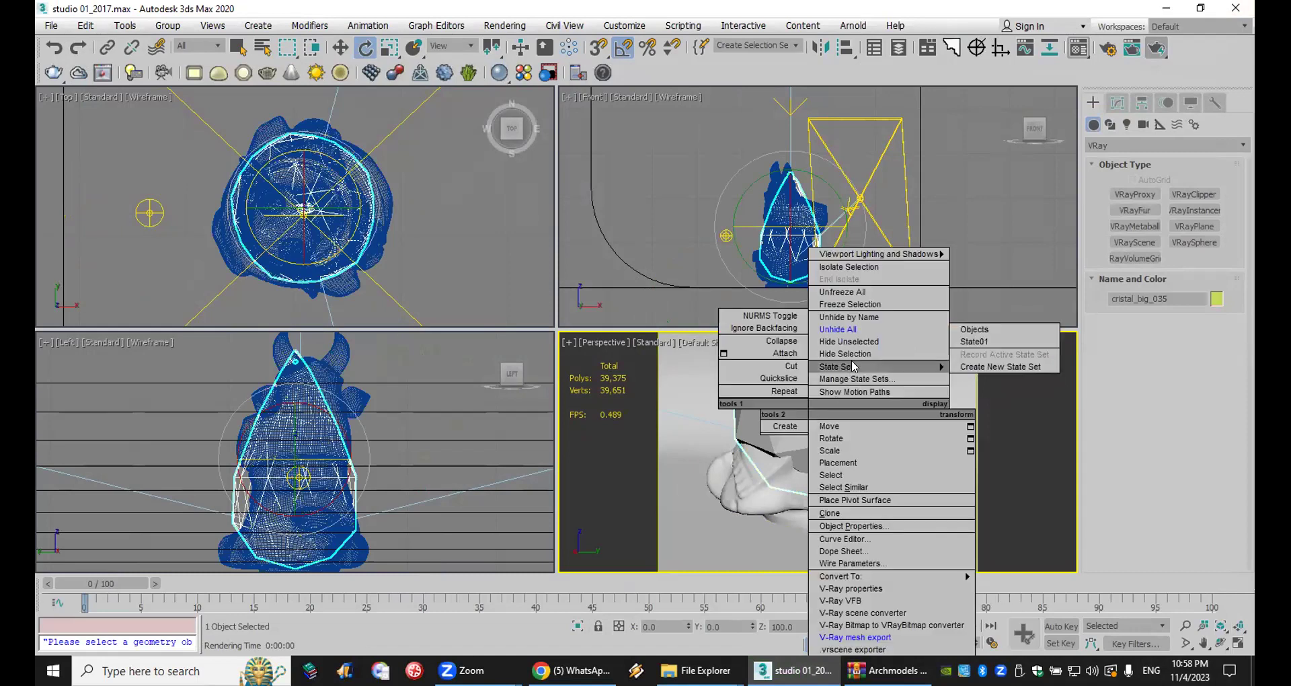
pyautogui.click(778, 498)
pyautogui.scroll(-5, 778, 498)
pyautogui.moveTo(794, 498); pyautogui.dragTo(778, 498, button='middle')
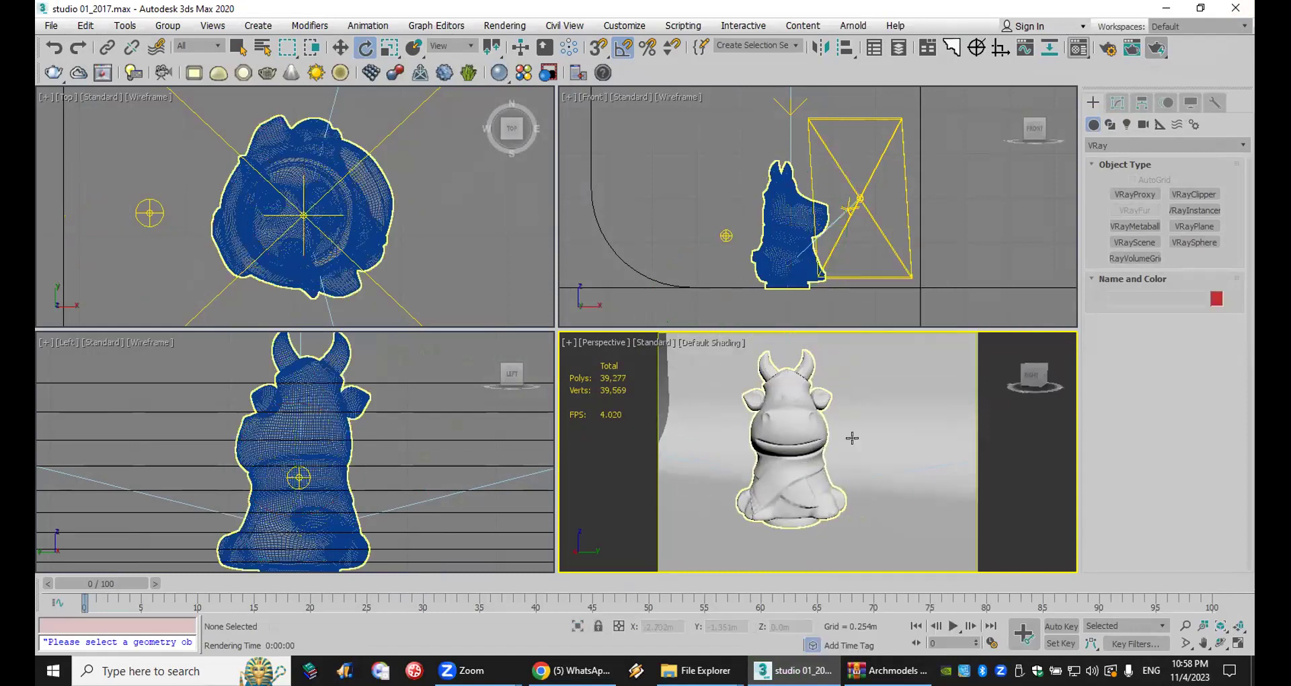
# Step: Reset the transform of the original cow figurine with the Reset XForm utility
pyautogui.click(788, 436)
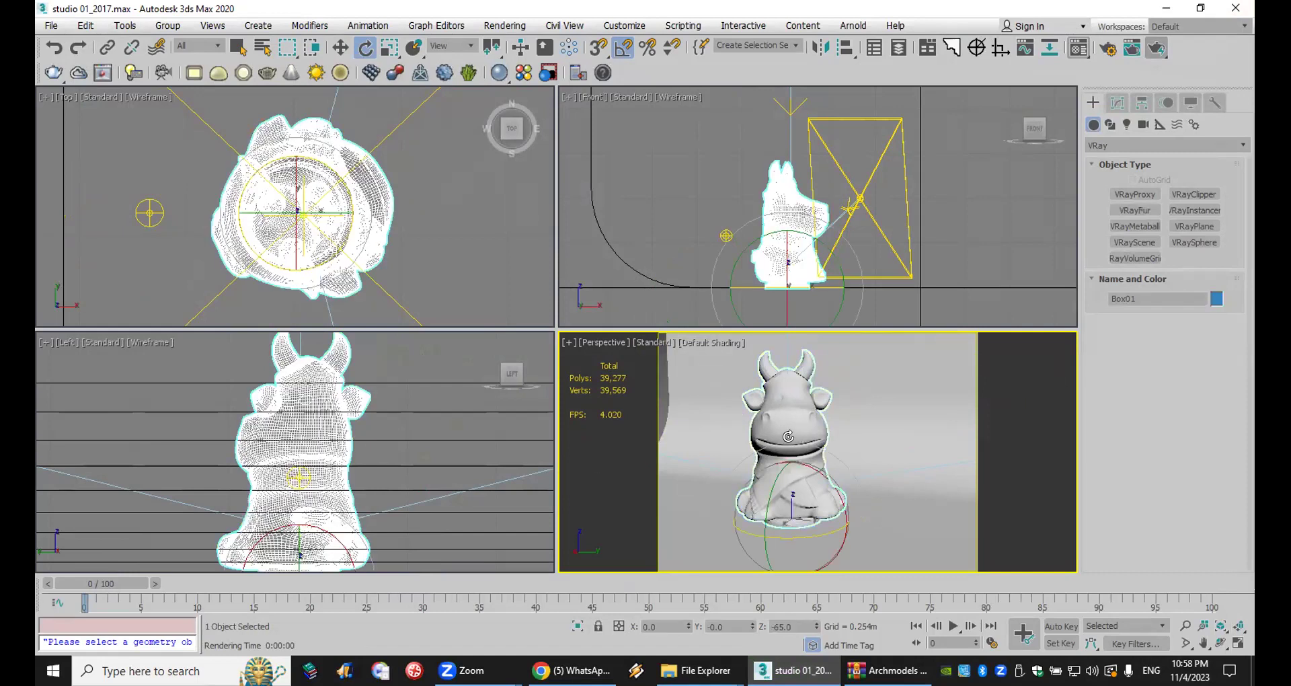
pyautogui.click(1221, 644)
pyautogui.moveTo(839, 490); pyautogui.dragTo(852, 478)
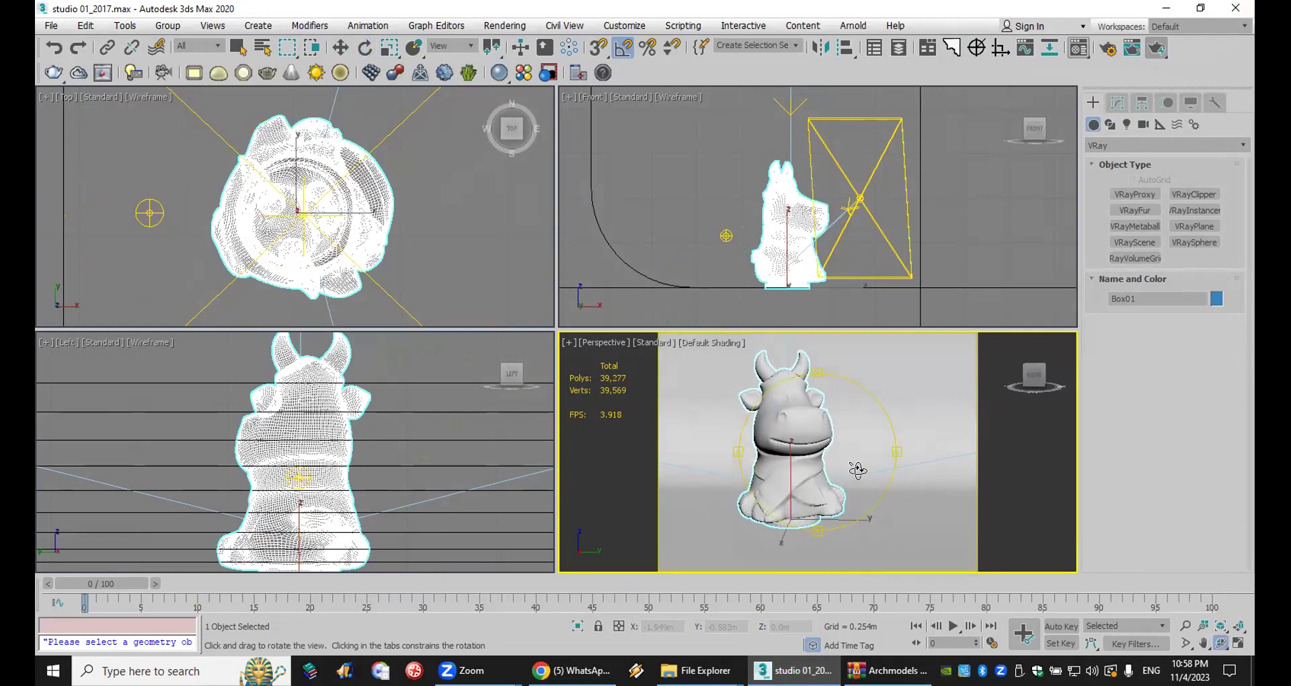
pyautogui.click(1216, 104)
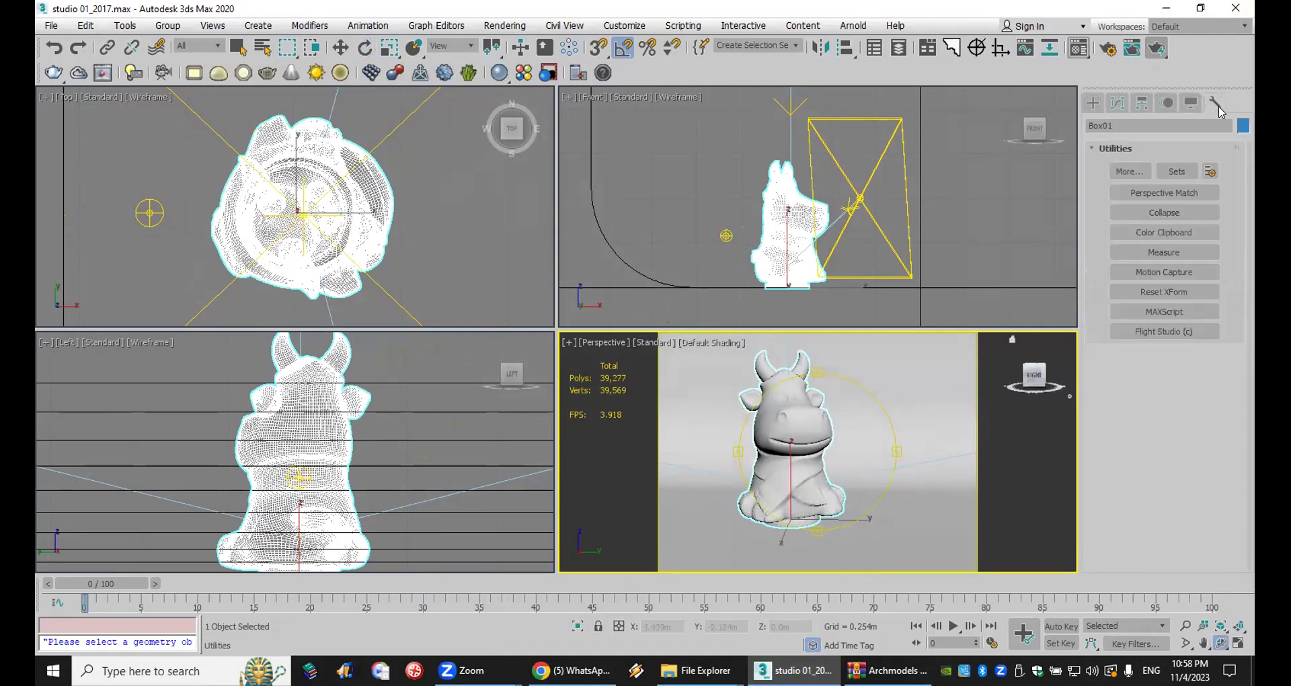
pyautogui.click(1182, 293)
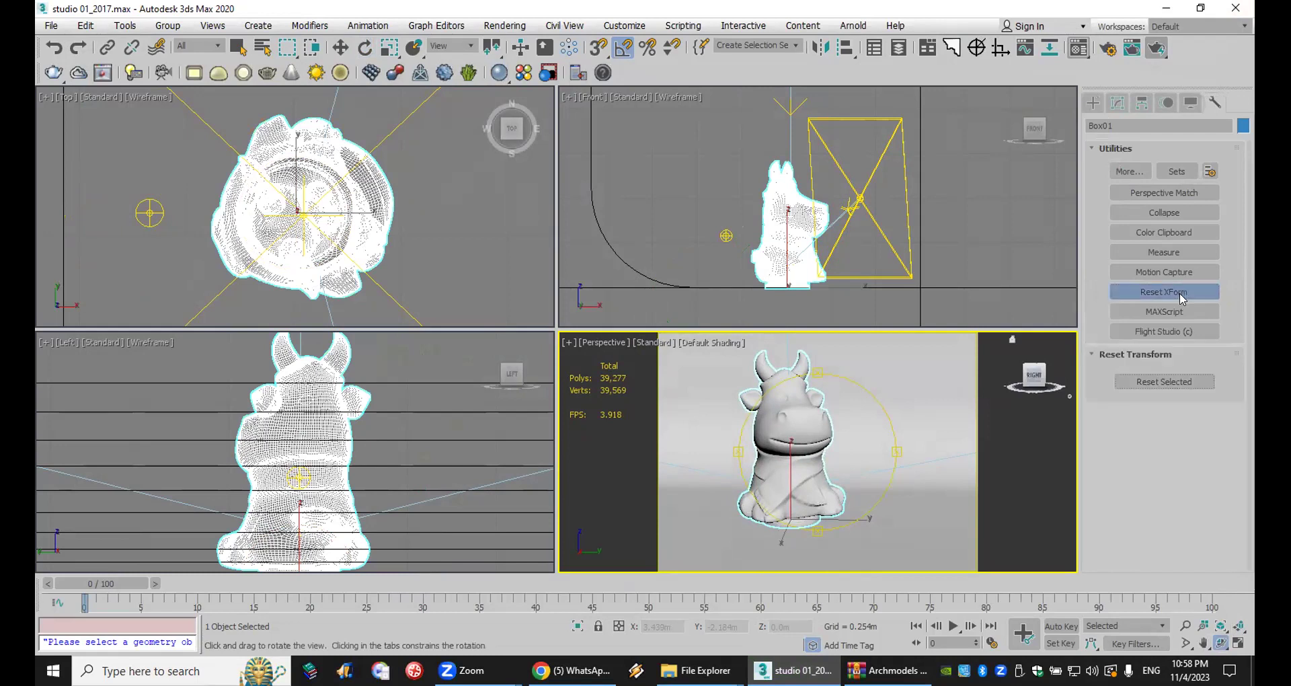
pyautogui.click(1183, 382)
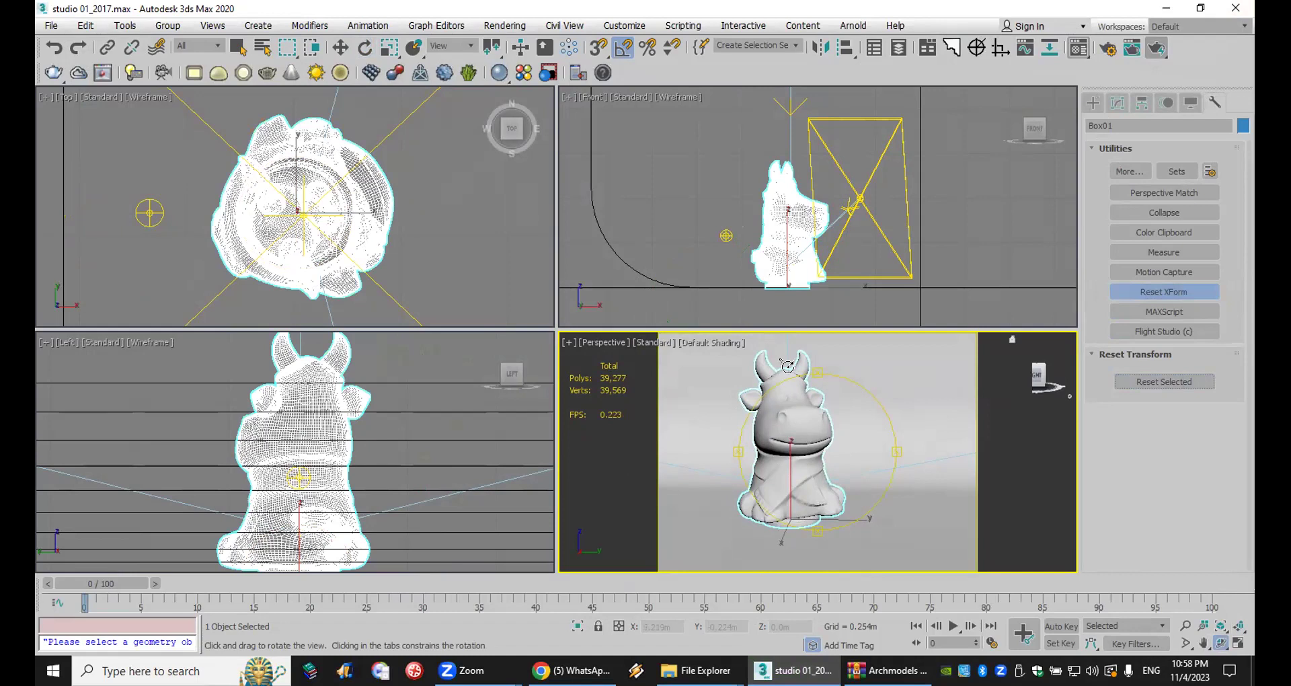
pyautogui.click(1183, 382)
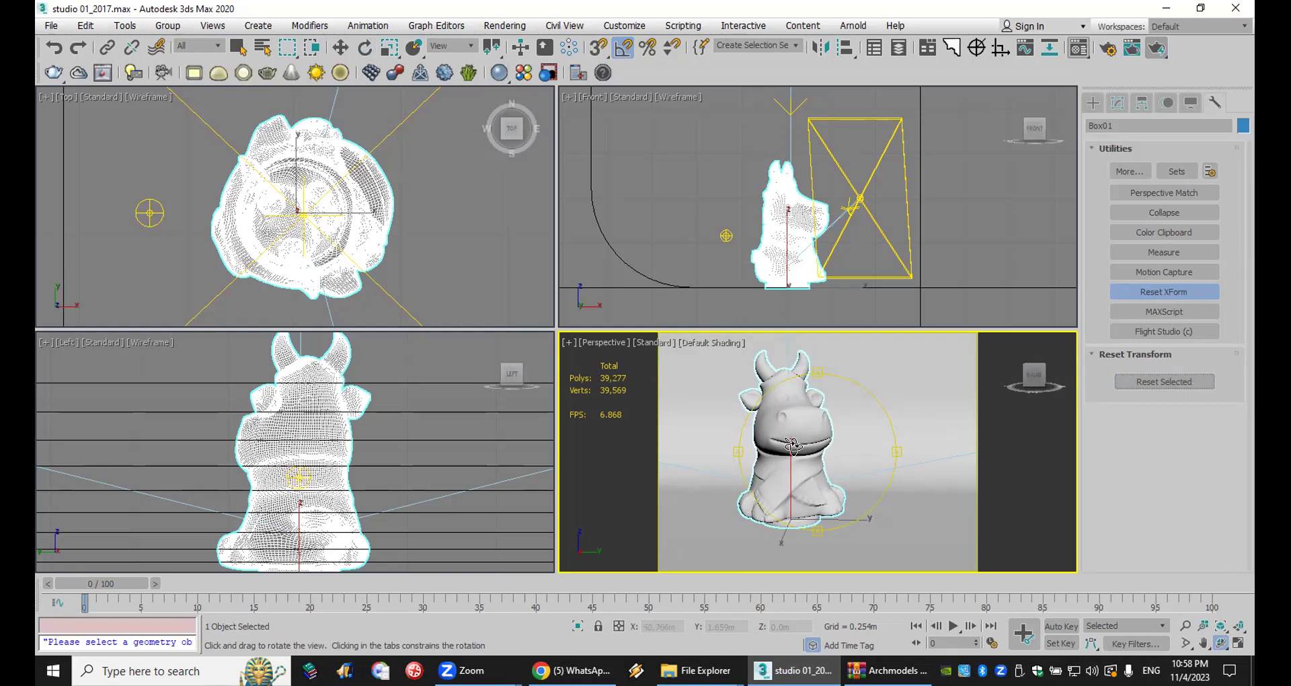
pyautogui.click(1173, 387)
pyautogui.press('e')
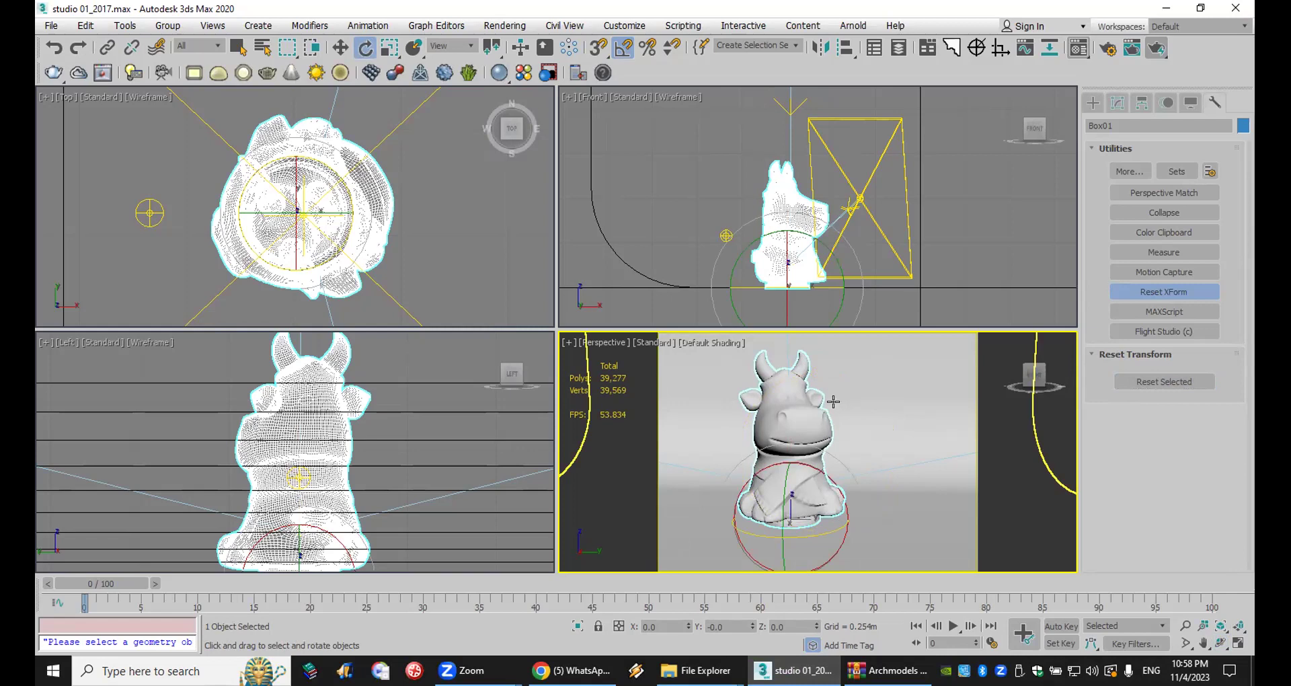
# Step: Export the cow figurine as a V-Ray mesh to the desktop, named 9999999999999999.vrmesh, with a maximum of 50 preview faces
pyautogui.rightClick(793, 412)
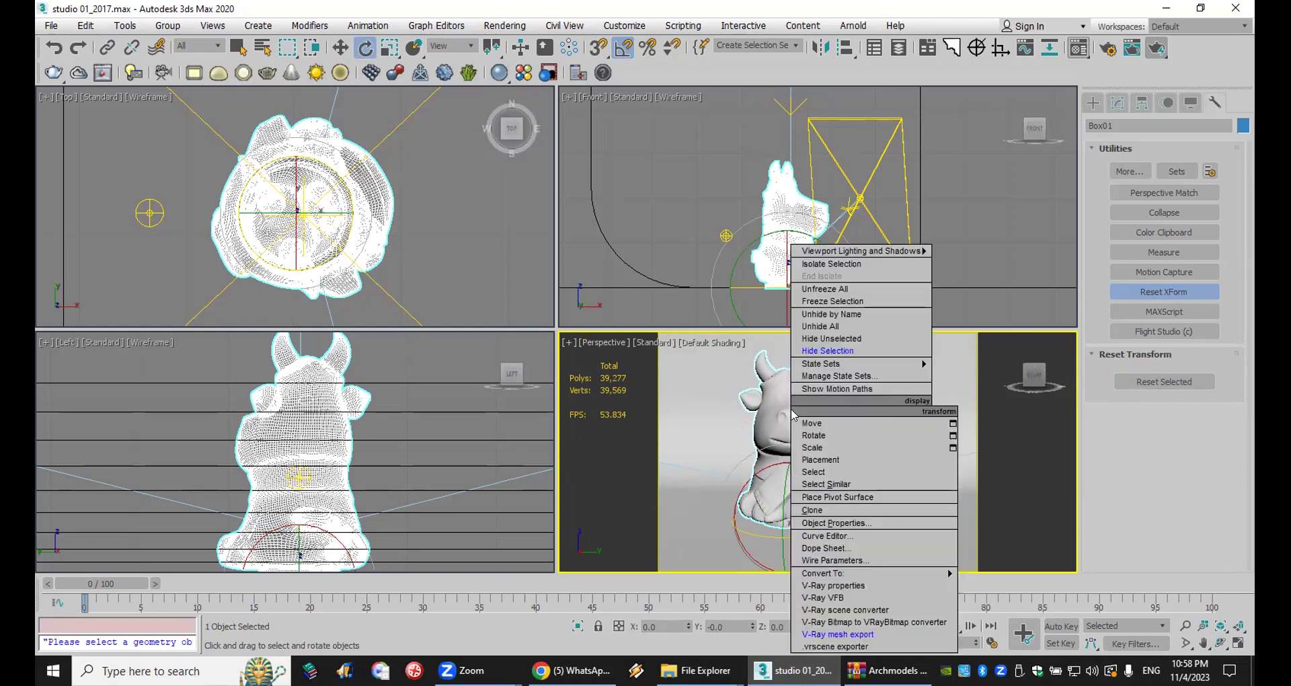
pyautogui.click(895, 627)
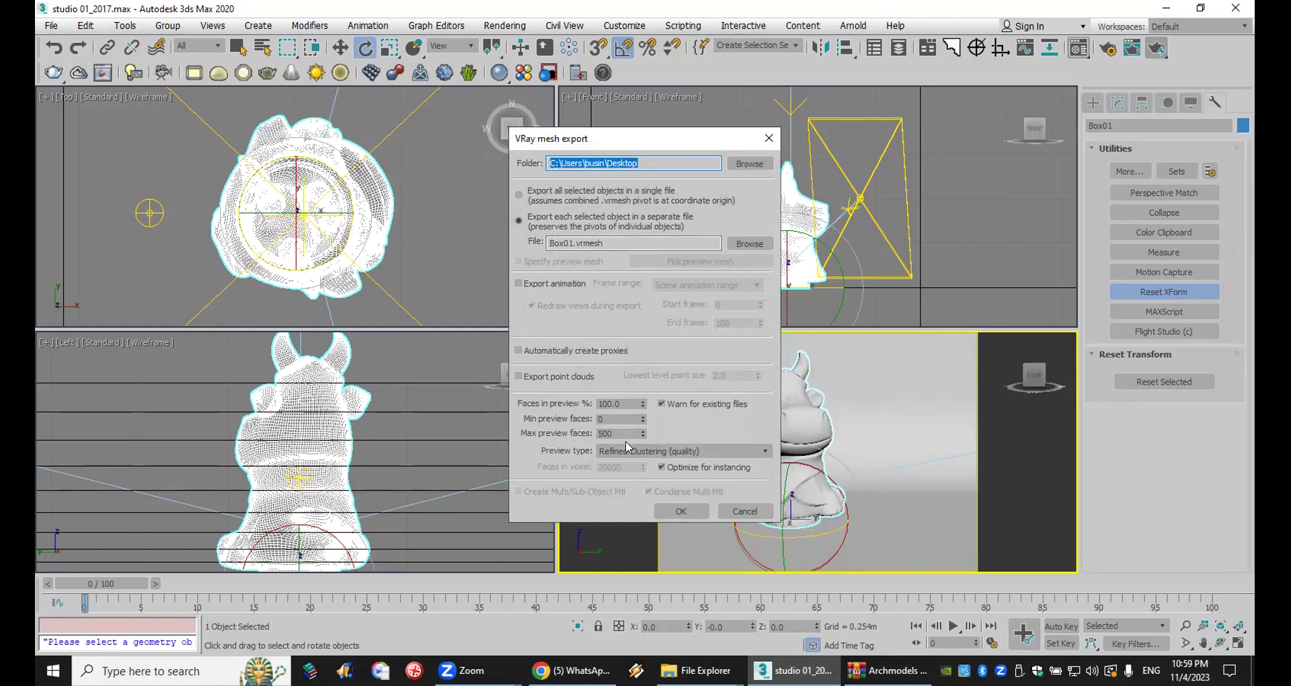
pyautogui.doubleClick(569, 241)
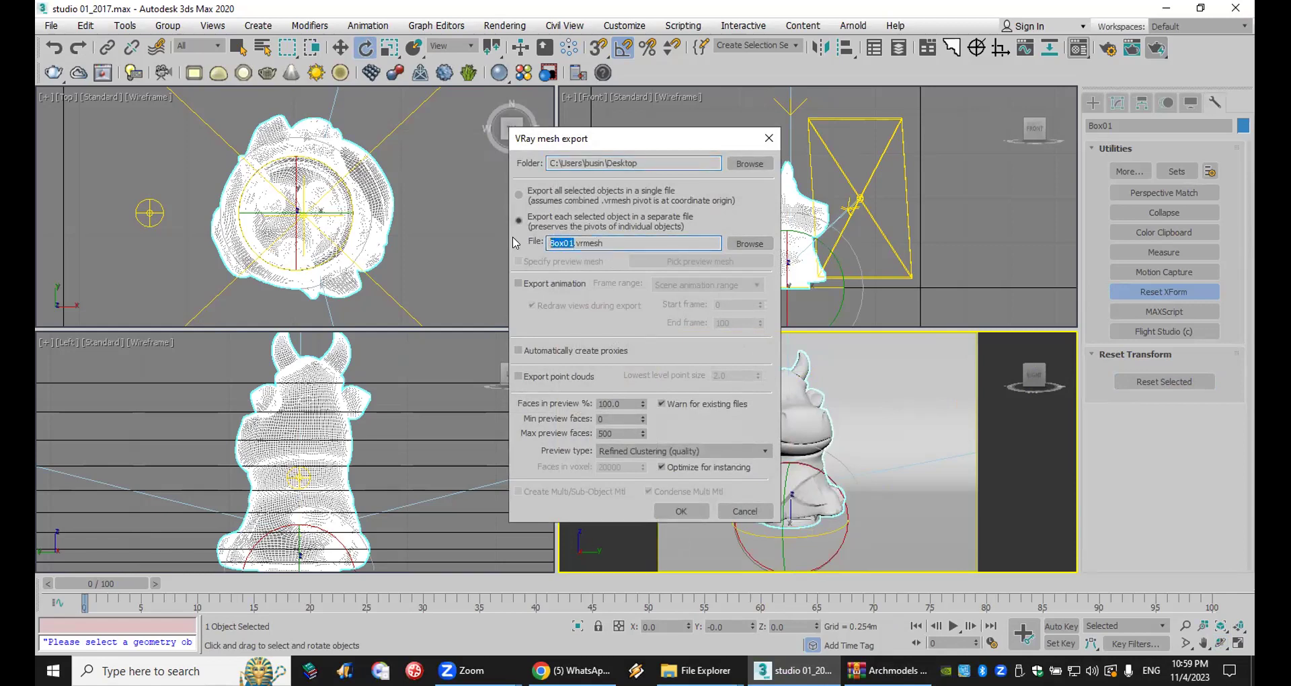
pyautogui.write('9999999999999999')
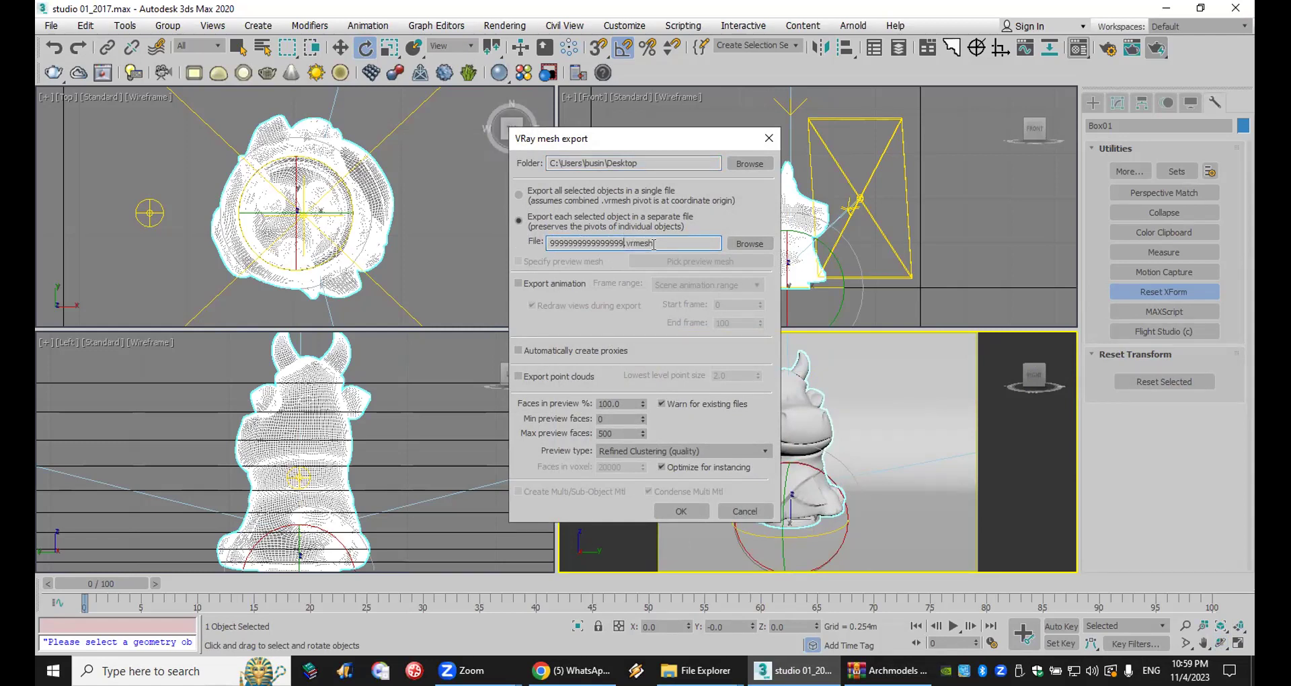
pyautogui.moveTo(620, 435); pyautogui.dragTo(524, 433)
pyautogui.write('50')
pyautogui.click(670, 510)
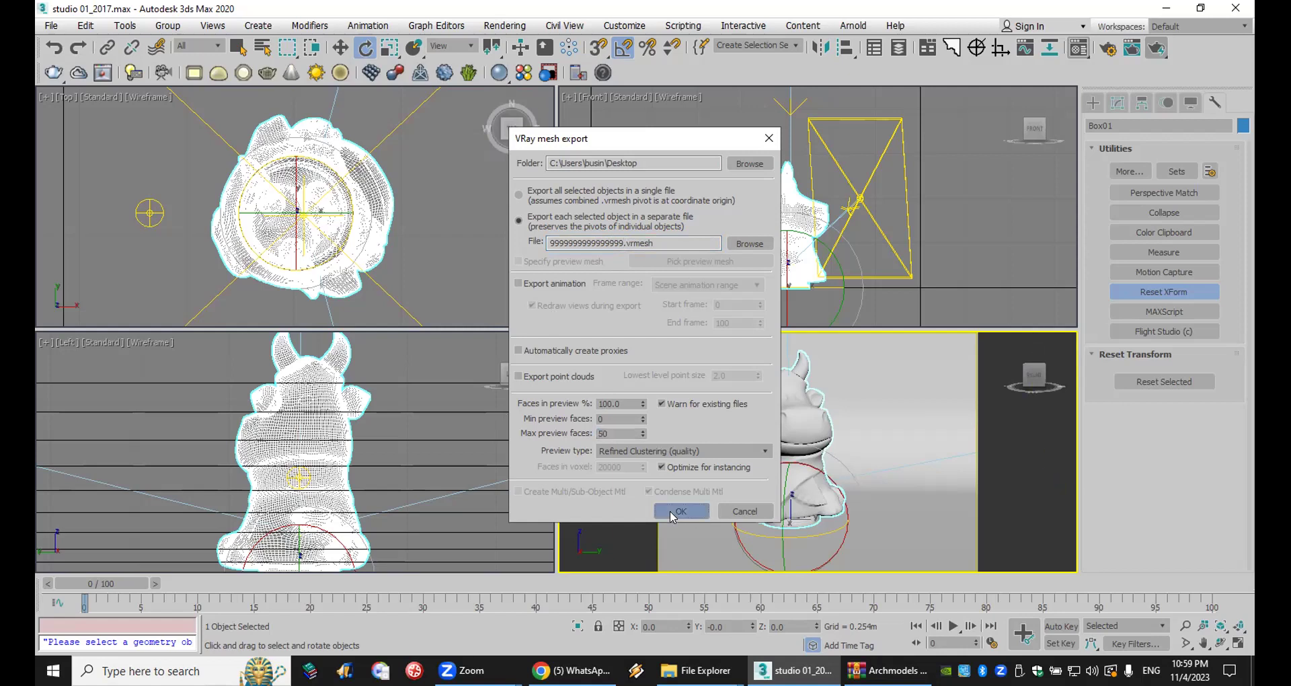
# Step: Hide the original full-detail cow figurine
pyautogui.rightClick(786, 406)
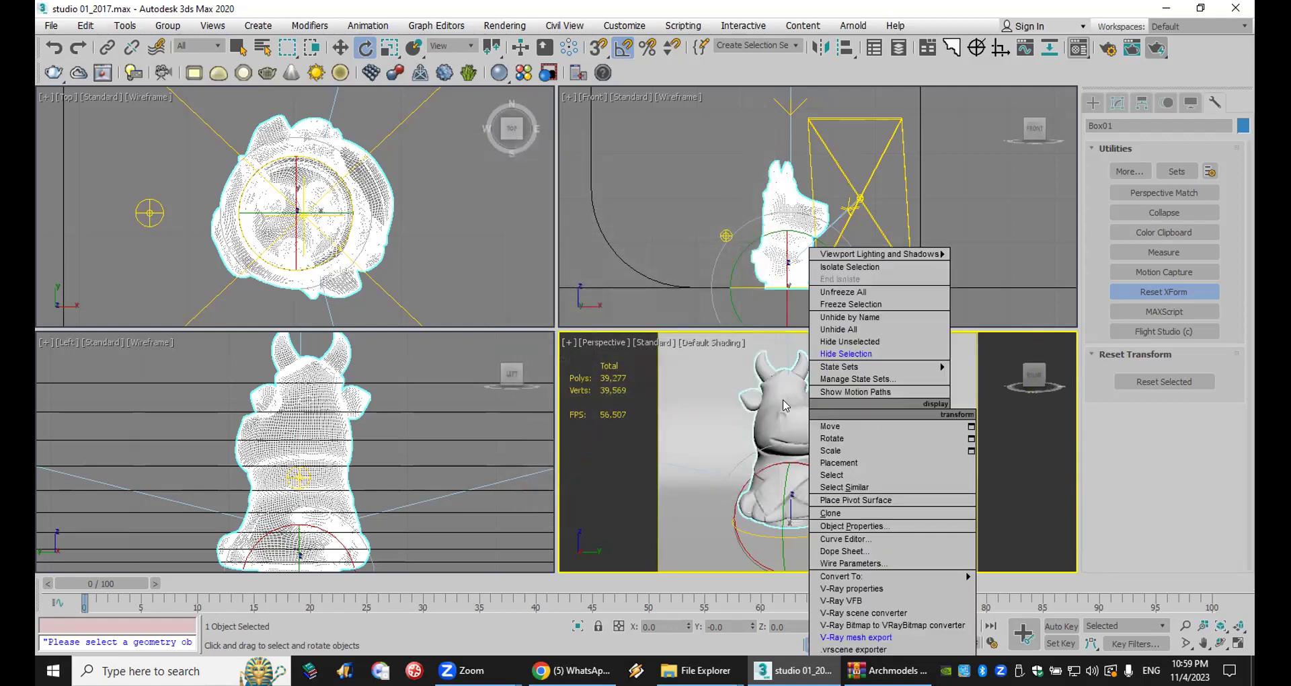
pyautogui.rightClick(787, 407)
pyautogui.rightClick(781, 408)
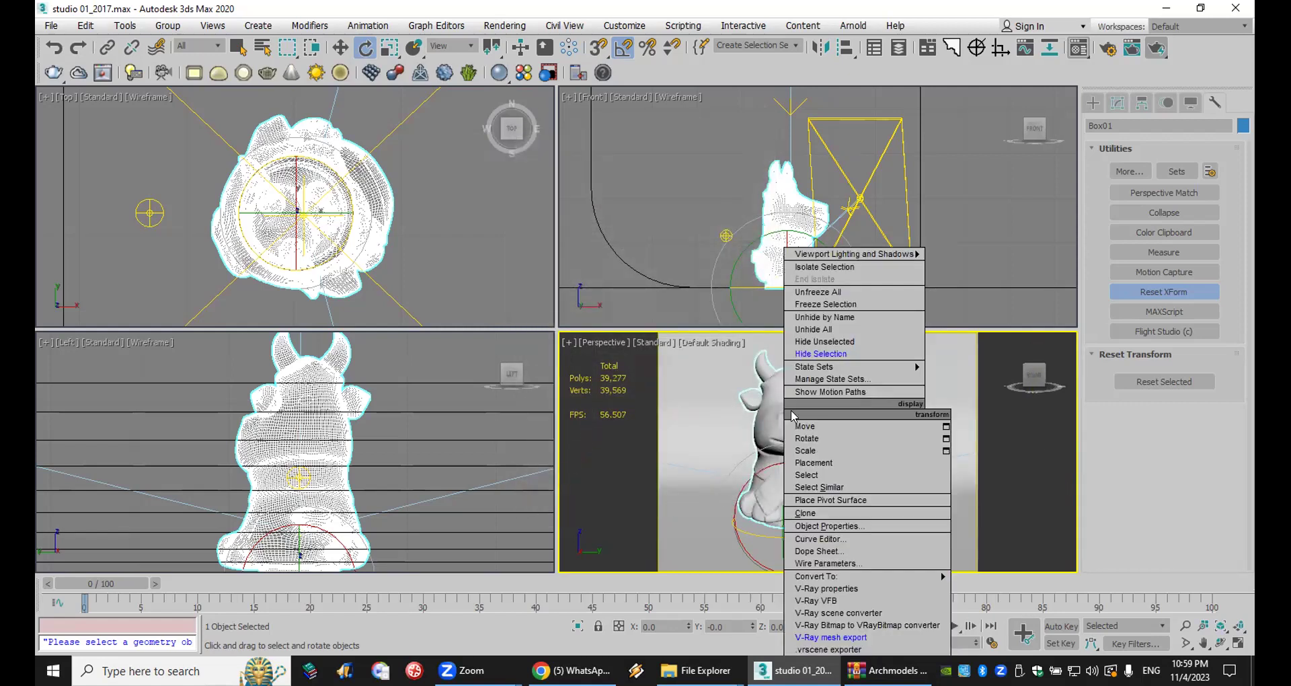
pyautogui.click(831, 355)
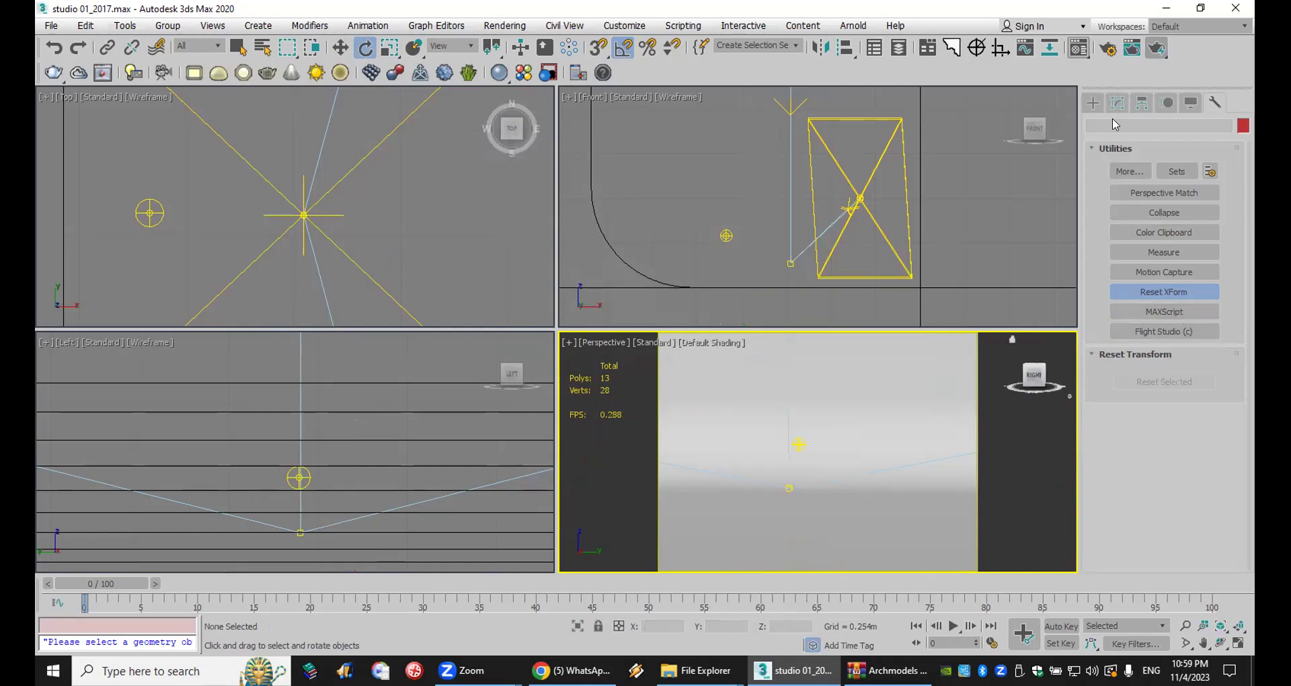
# Step: Place a VRayProxy of the desktop's 9999999999999999.vrmesh file in the Perspective viewport and open its modify parameters
pyautogui.click(1093, 105)
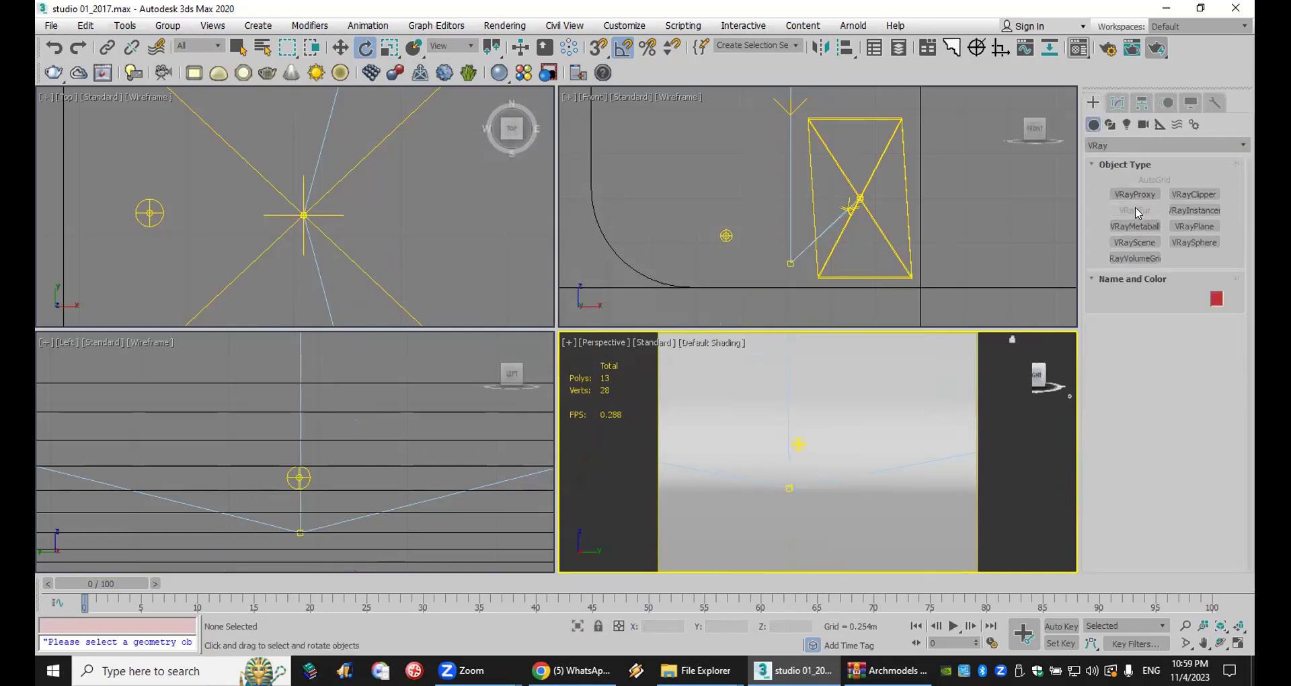
pyautogui.click(1132, 197)
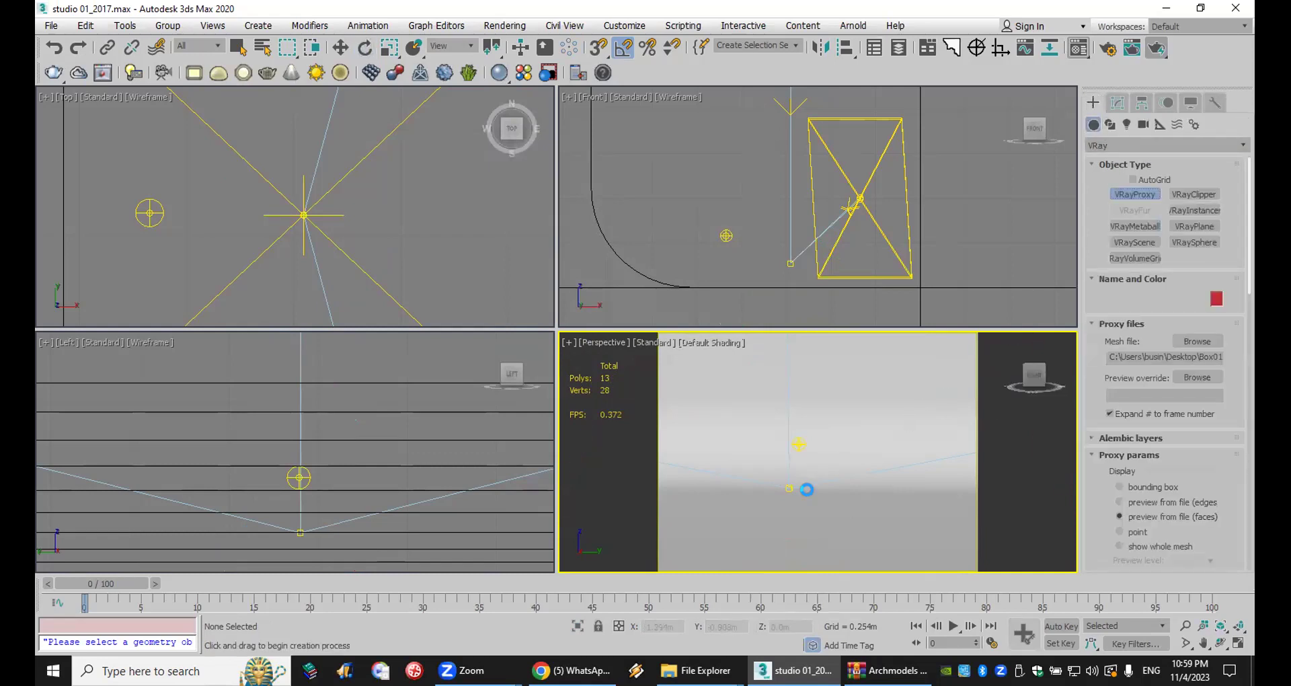
pyautogui.click(812, 497)
pyautogui.scroll(-3, 577, 384)
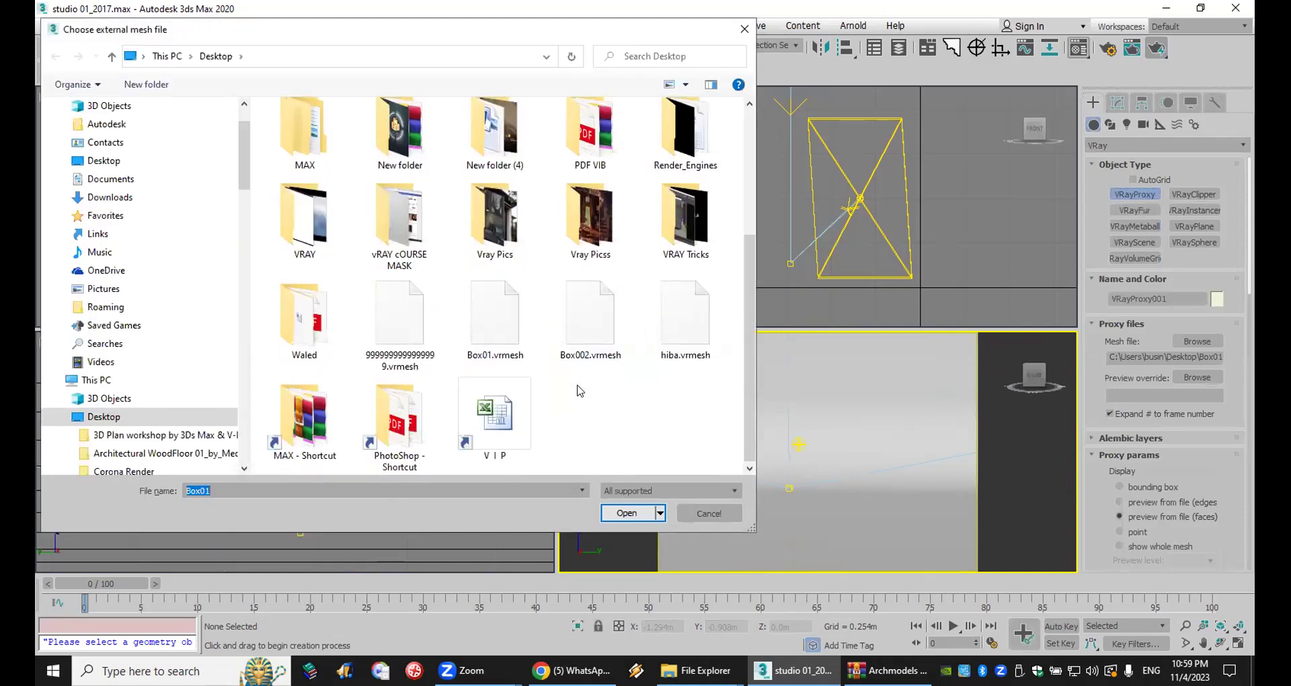
pyautogui.doubleClick(408, 321)
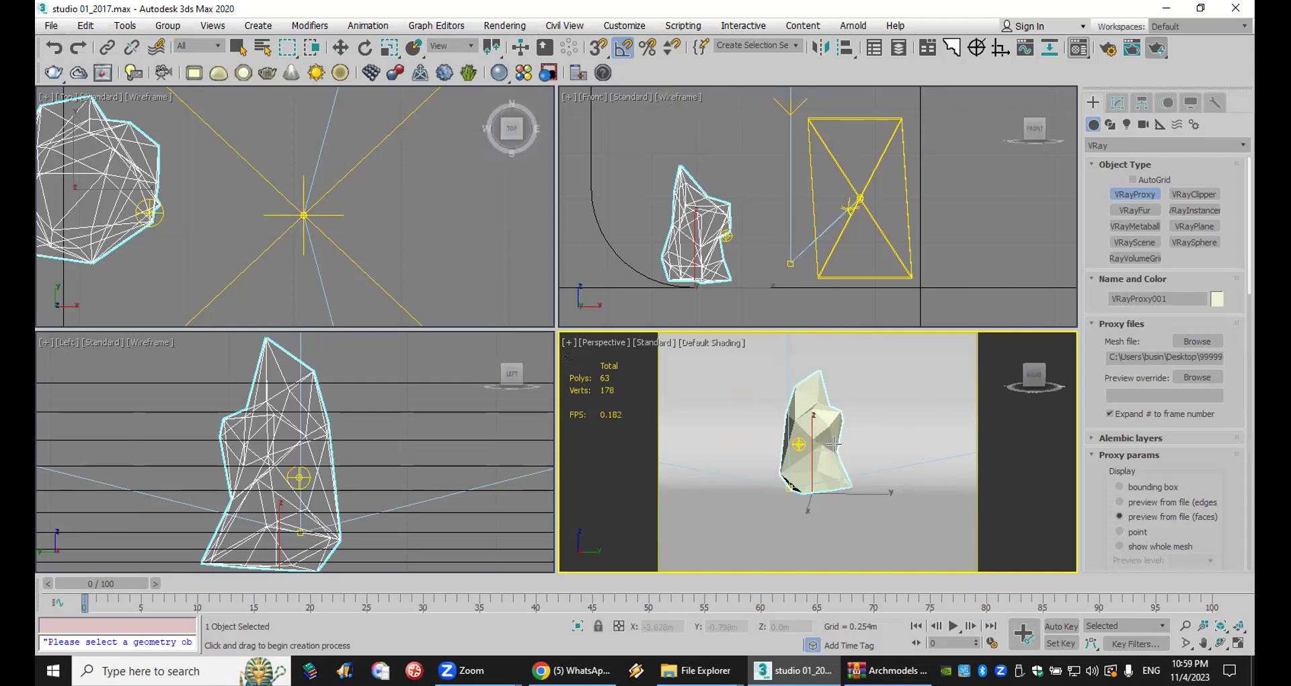
pyautogui.click(1117, 102)
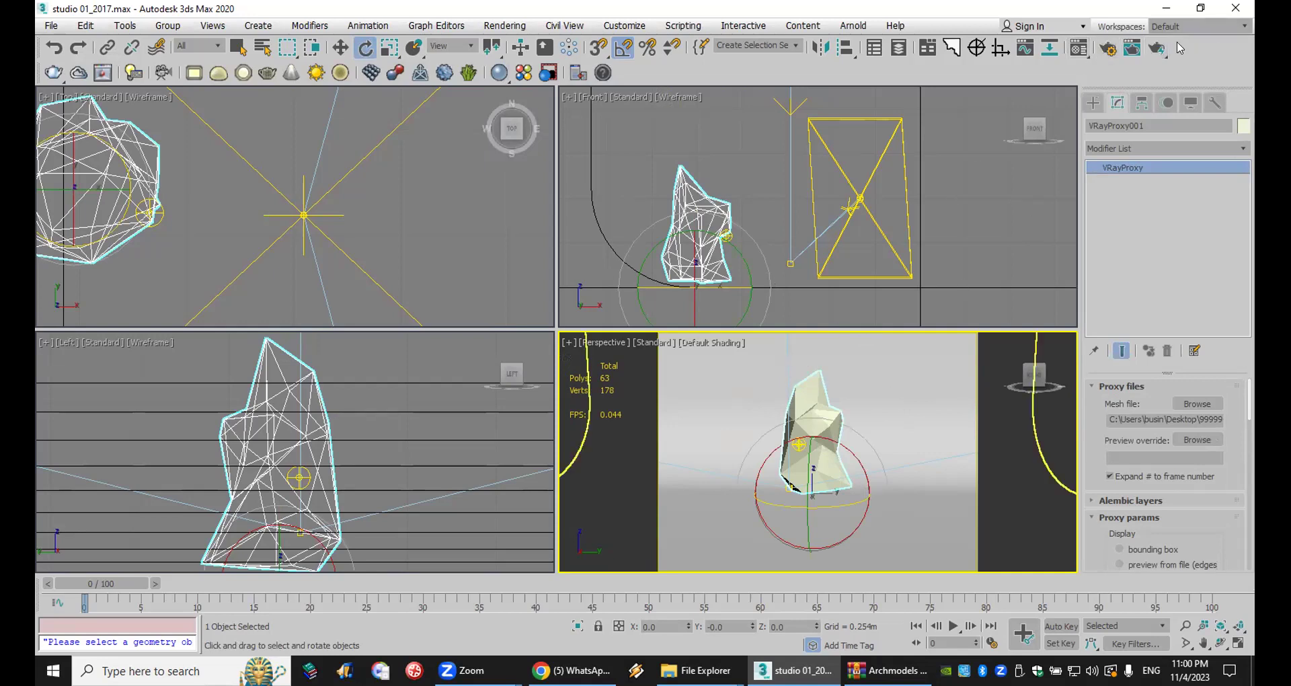
# Step: Test-render the 50-face-preview cow proxy in the Perspective view, close the frame buffer and cancel the render
pyautogui.click(1158, 51)
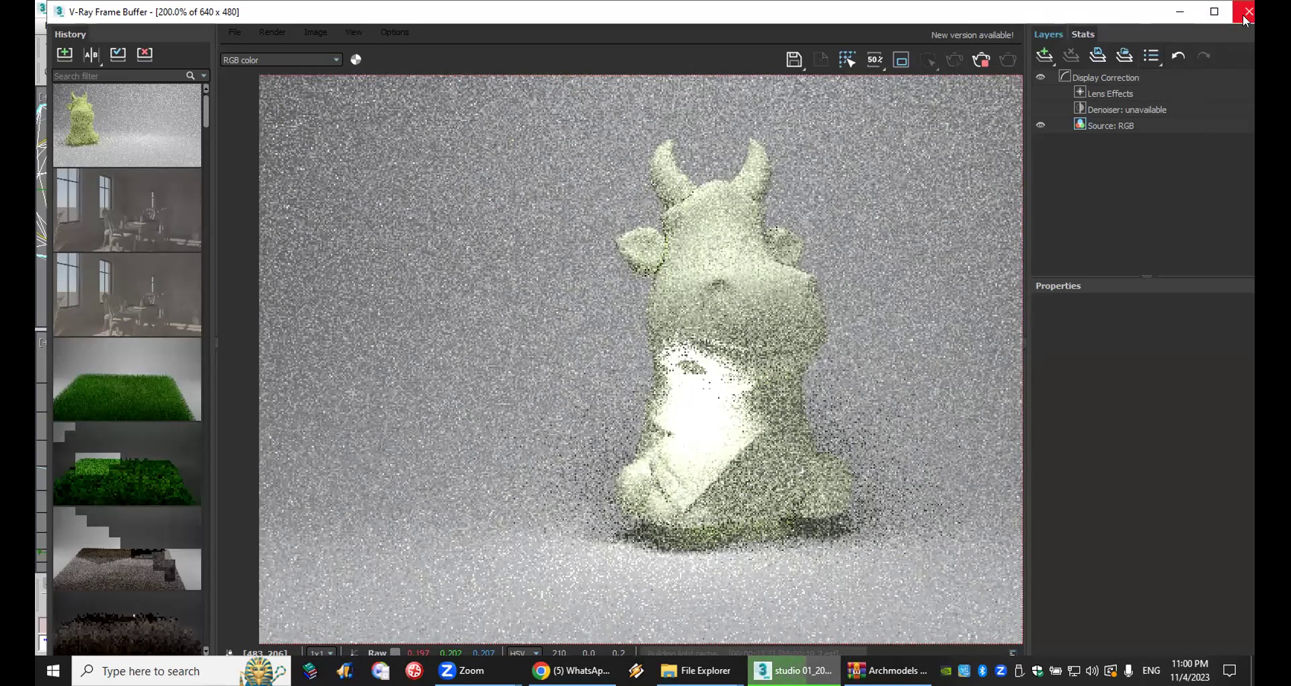
pyautogui.scroll(1, 722, 314)
pyautogui.scroll(-1, 721, 315)
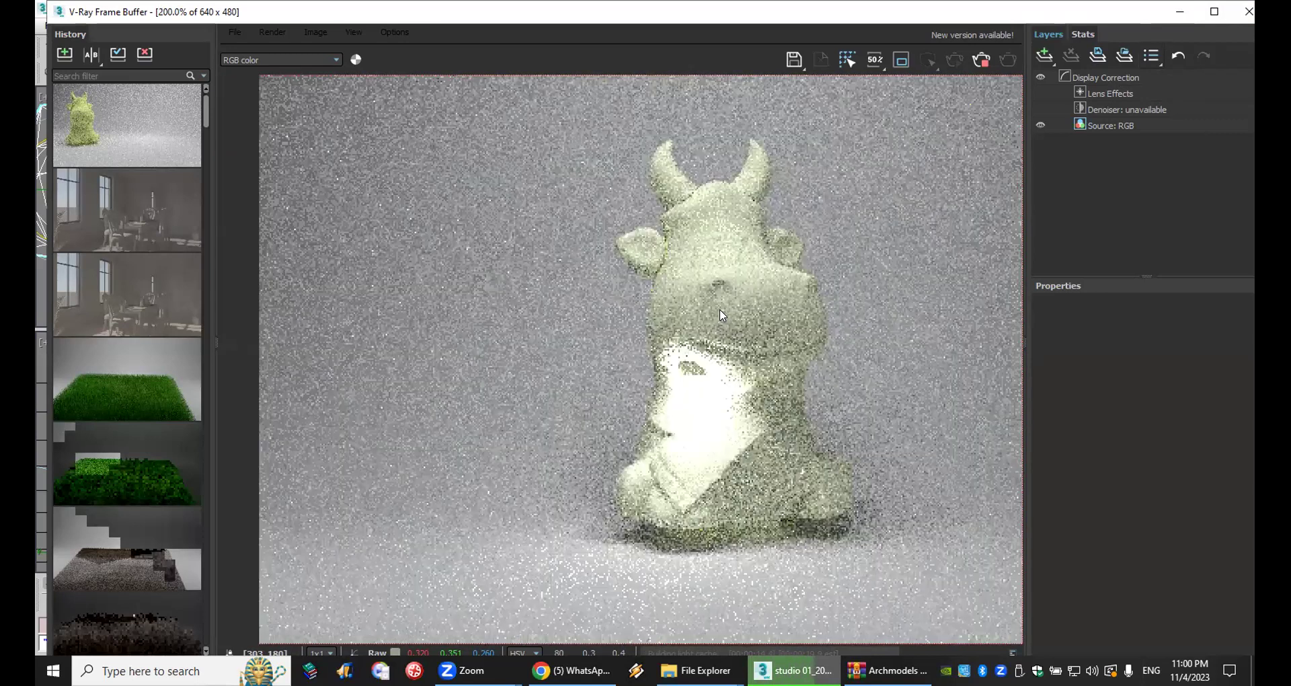
pyautogui.click(1248, 11)
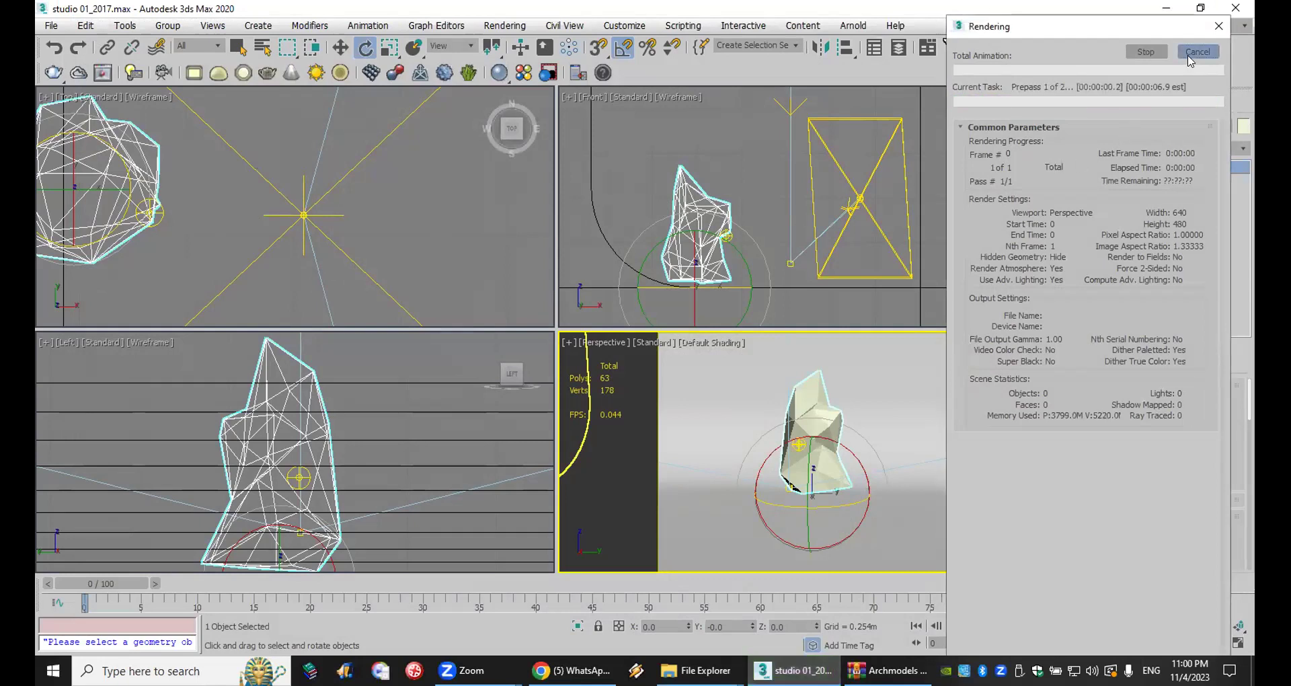
# Step: Move the cow proxy in the Top viewport to the light target near the origin, at about X 0 m, Y -0.033 m
pyautogui.click(341, 49)
pyautogui.moveTo(118, 187); pyautogui.dragTo(316, 193)
pyautogui.moveTo(271, 143); pyautogui.dragTo(271, 155)
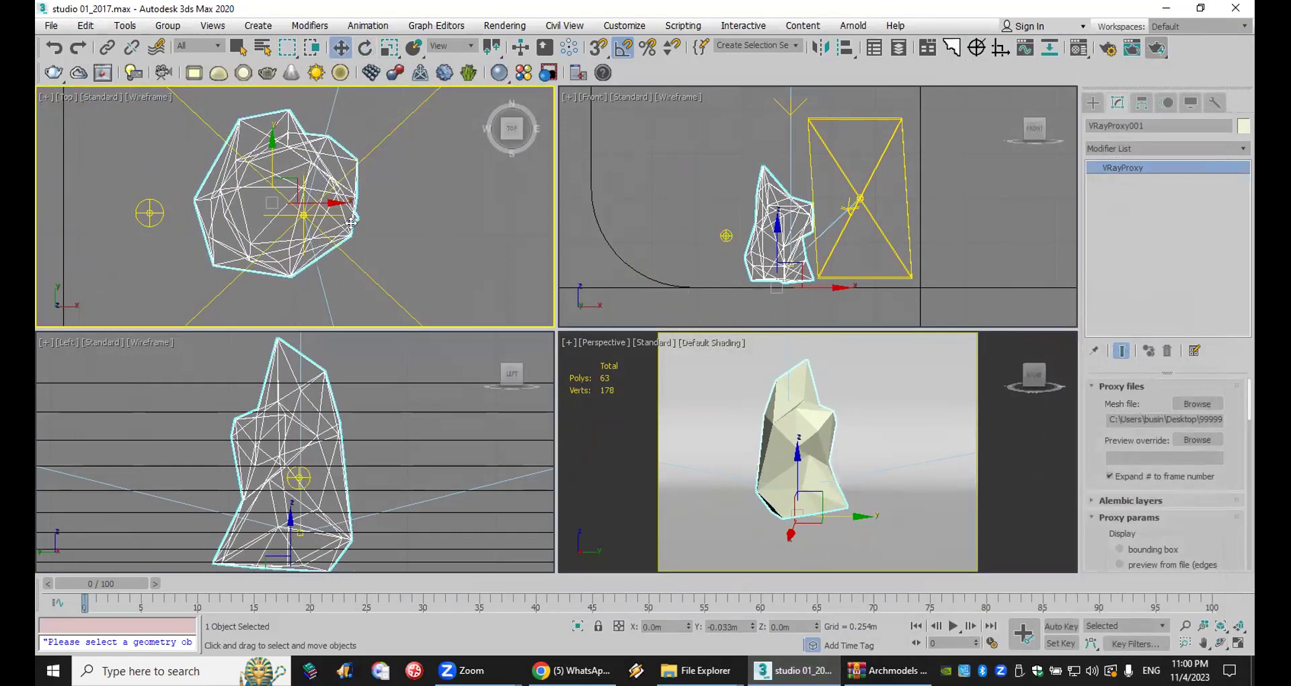
# Step: Open the V-Ray mesh export settings for the selected cow proxy and examine the maximum preview faces value
pyautogui.click(784, 423)
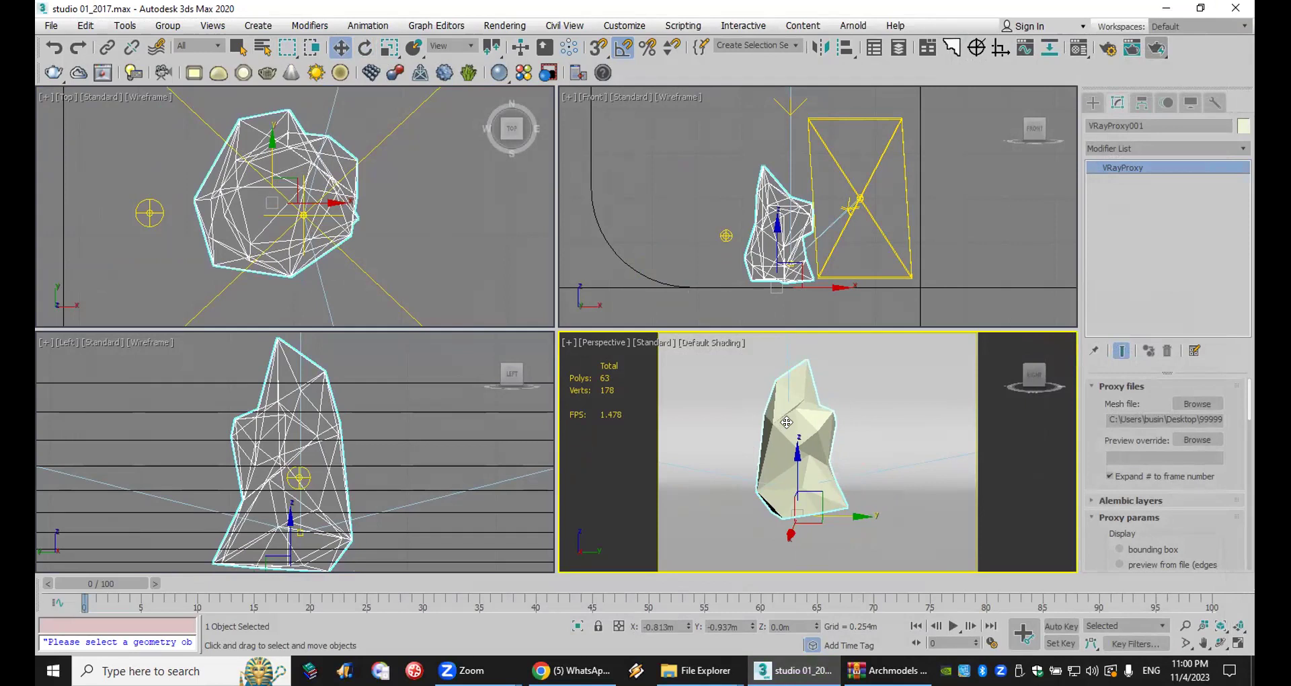
pyautogui.rightClick(792, 417)
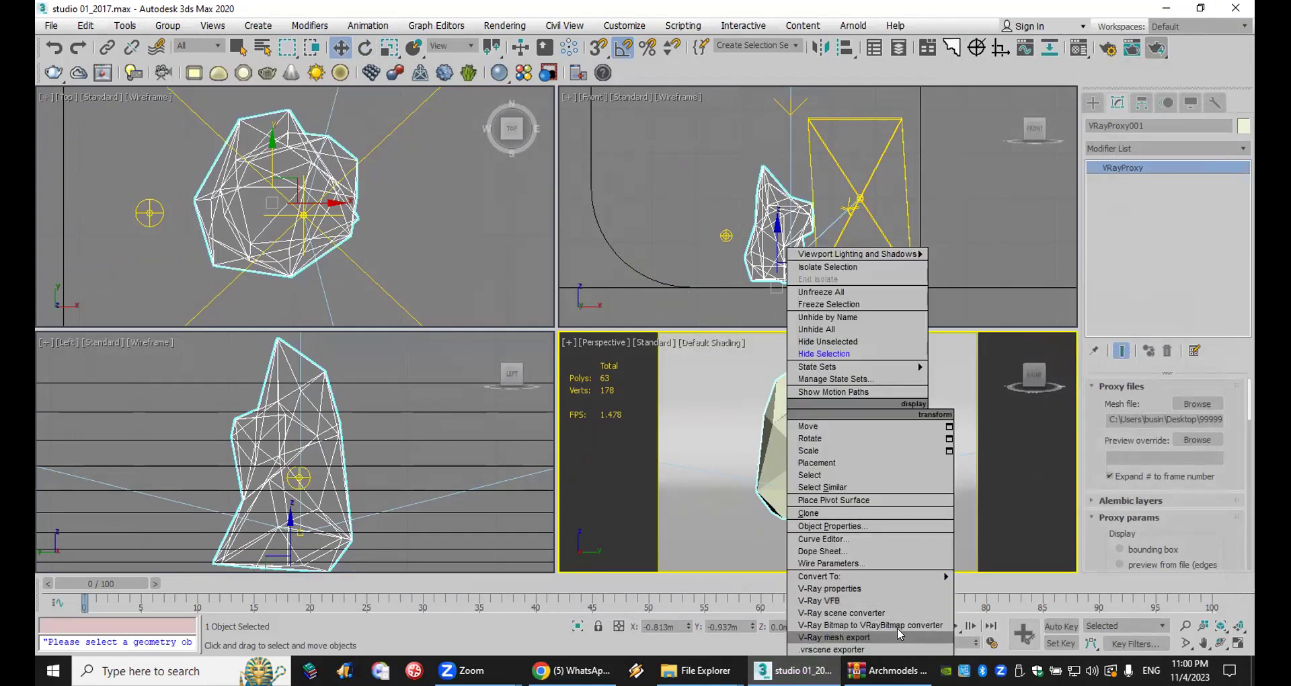
pyautogui.click(868, 629)
pyautogui.doubleClick(619, 434)
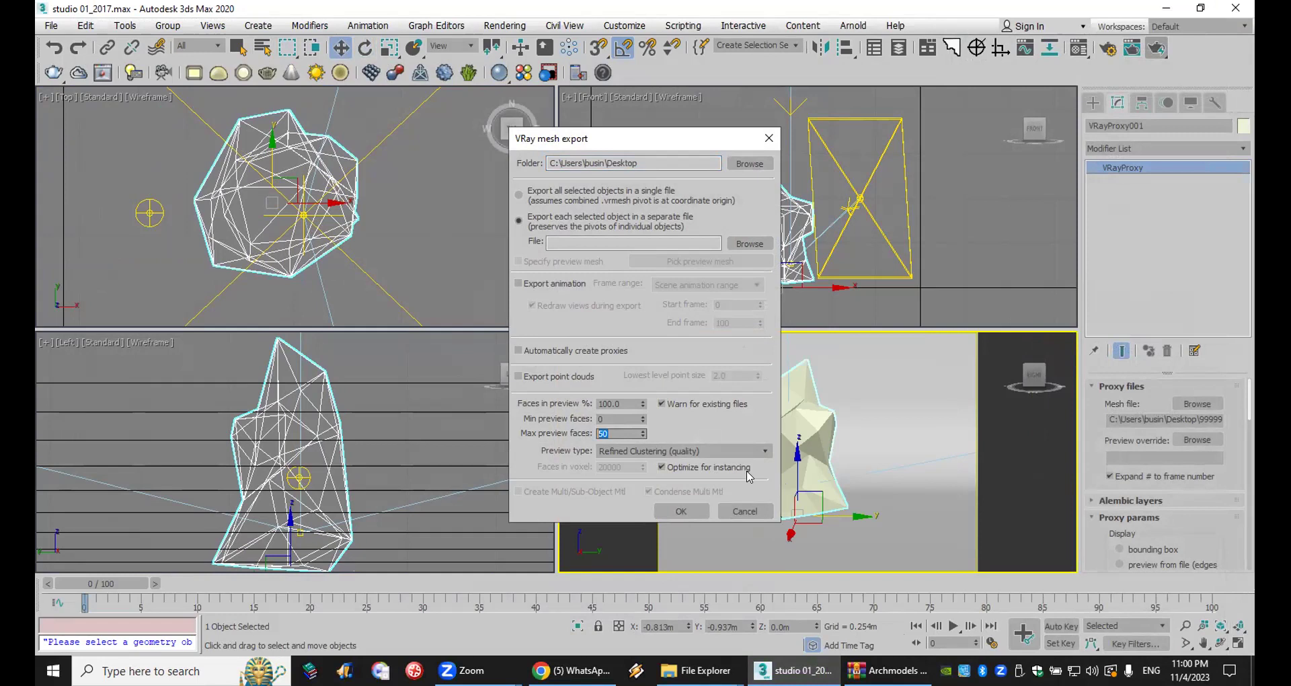
# Step: Switch to the Windows desktop and move the Box01.vrmesh file slightly higher in its free area
pyautogui.press('super+d')
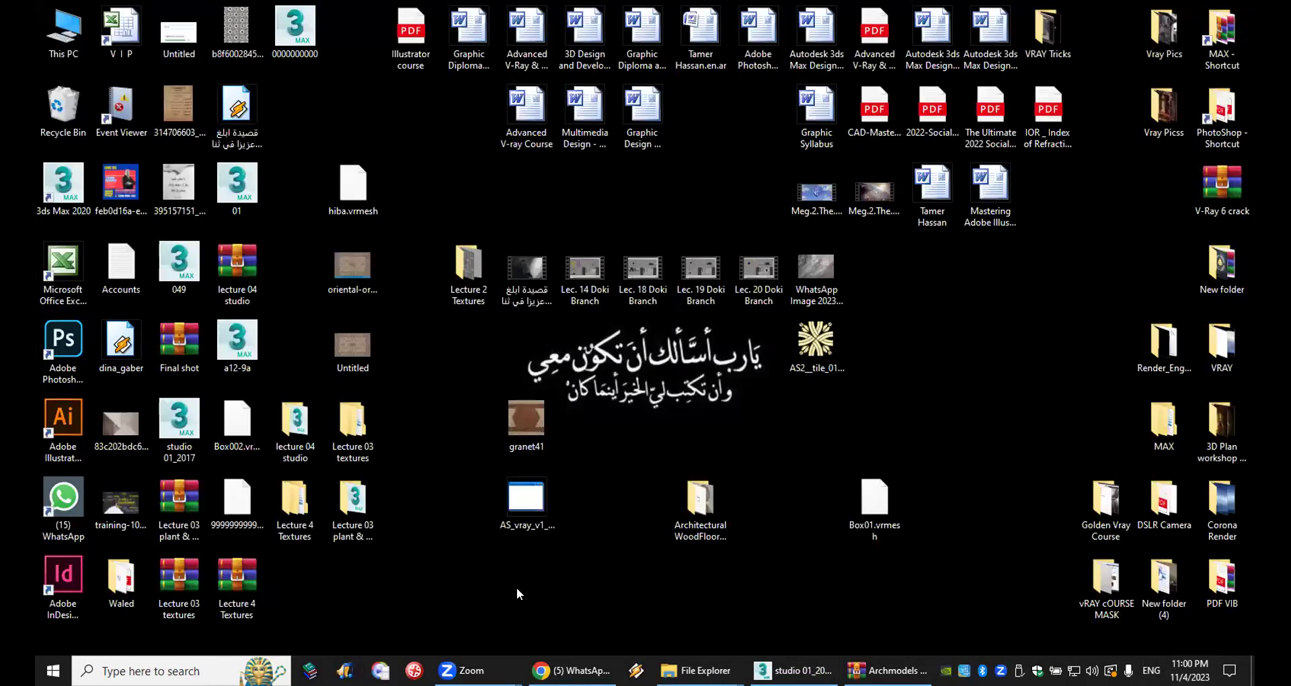
pyautogui.moveTo(895, 514); pyautogui.dragTo(905, 439)
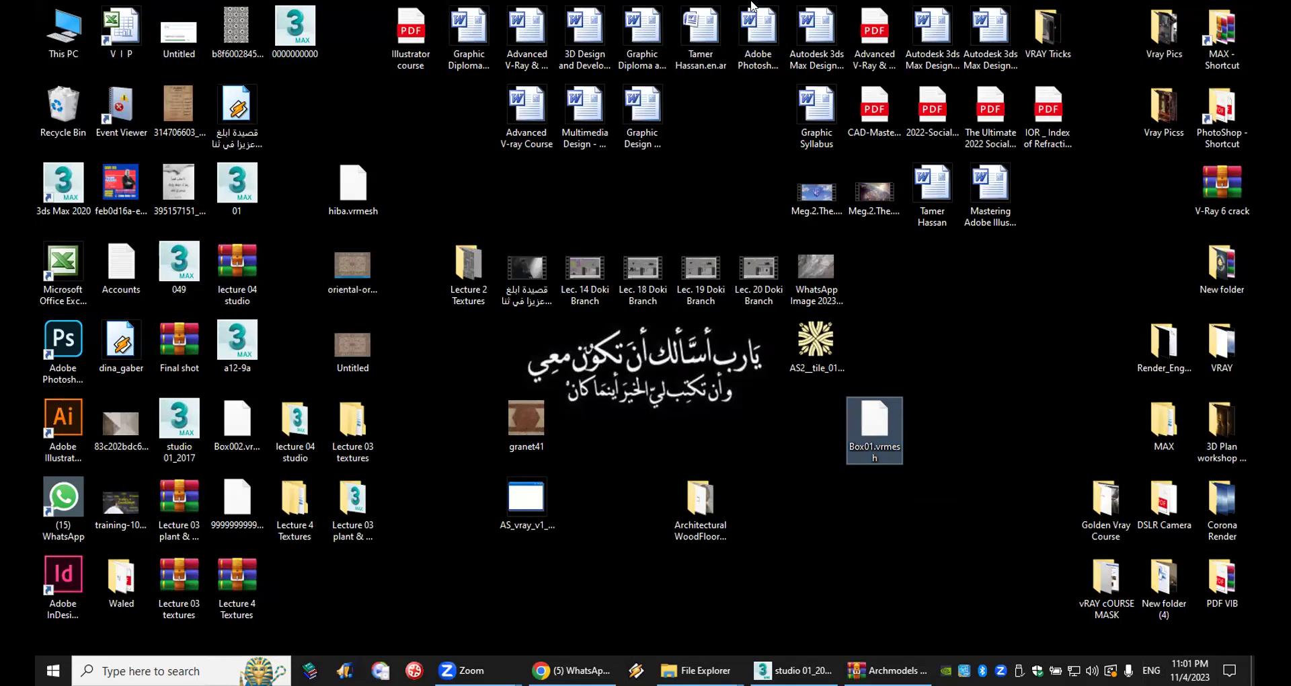
pyautogui.click(767, 600)
# Step: Close the Archmodels vol.005.rar archive in WinRAR and open the MAX folder from its desktop shortcut
pyautogui.click(887, 671)
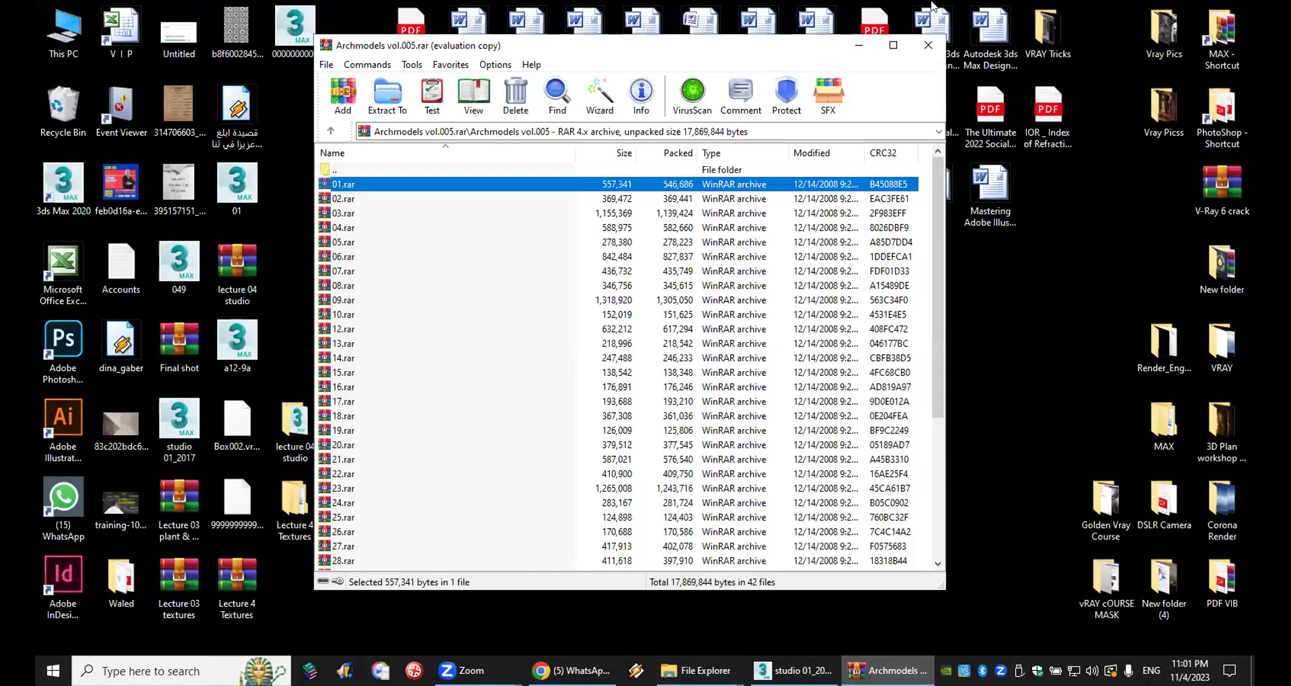
pyautogui.click(928, 46)
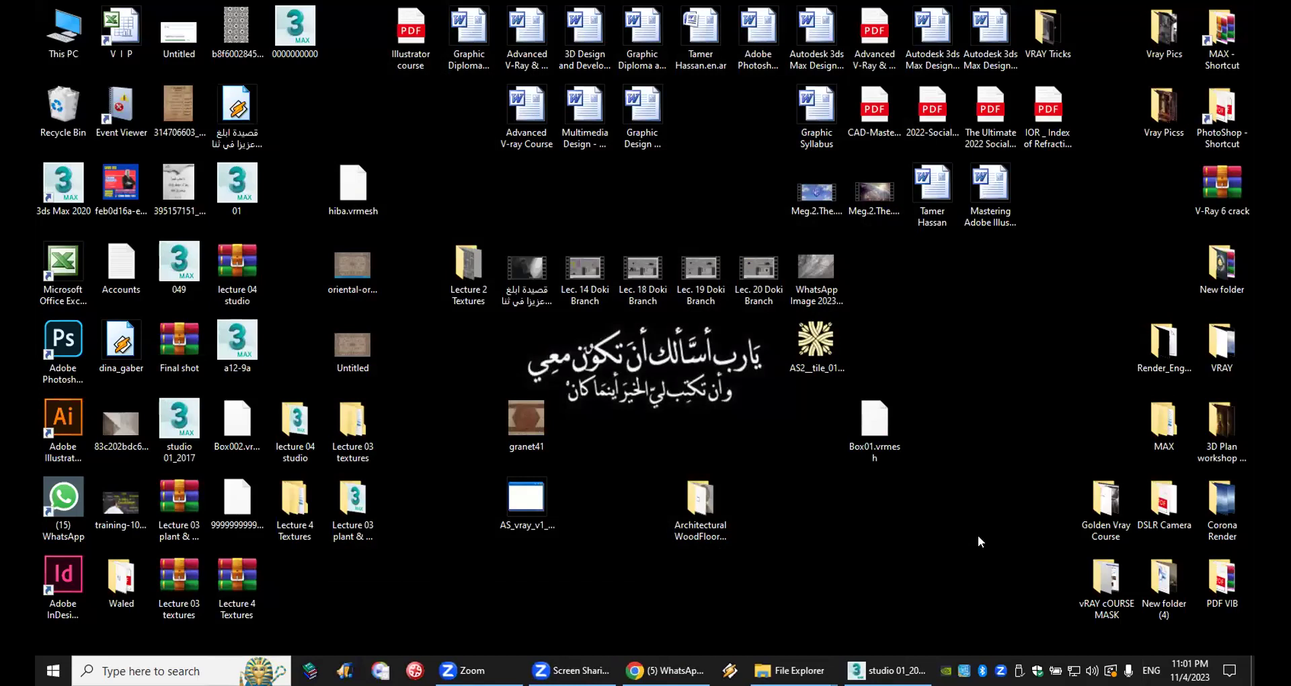
pyautogui.doubleClick(1237, 23)
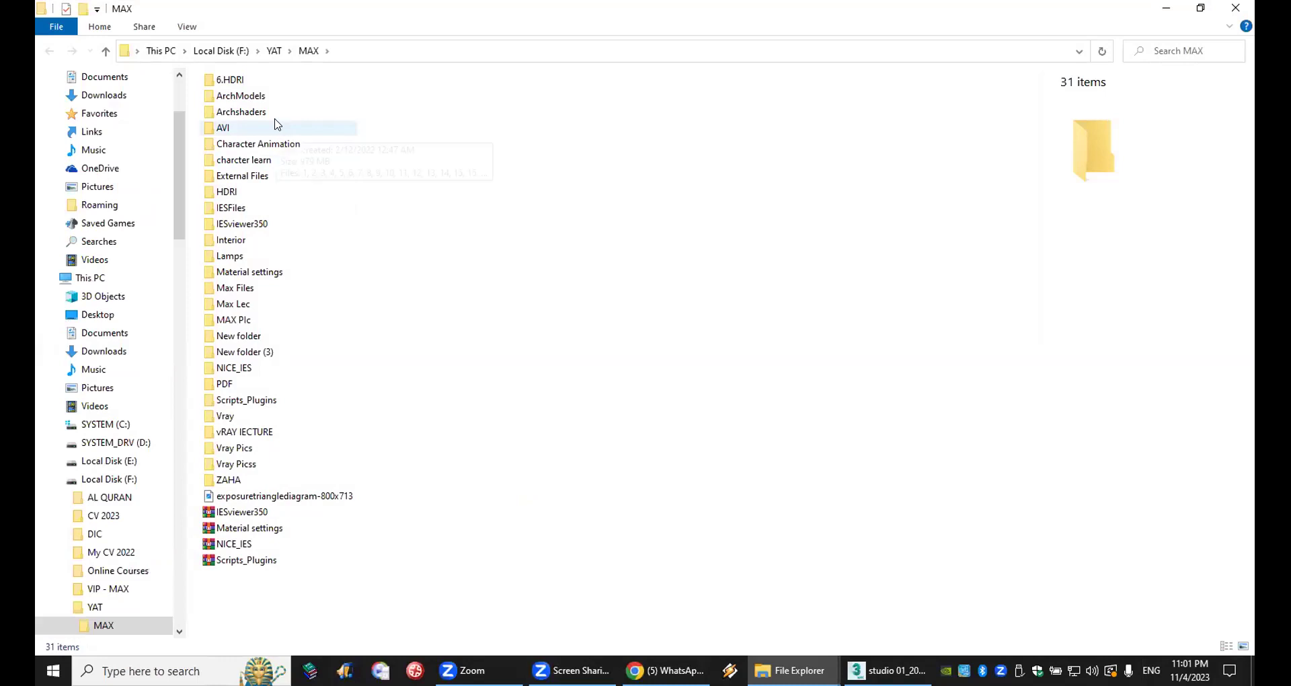
# Step: Open the ArchModels Volumes 1-60 PDF from the PDFs subfolder of ArchModels and dismiss the default browser offer
pyautogui.doubleClick(274, 98)
pyautogui.click(276, 102)
pyautogui.doubleClick(275, 104)
pyautogui.click(275, 104)
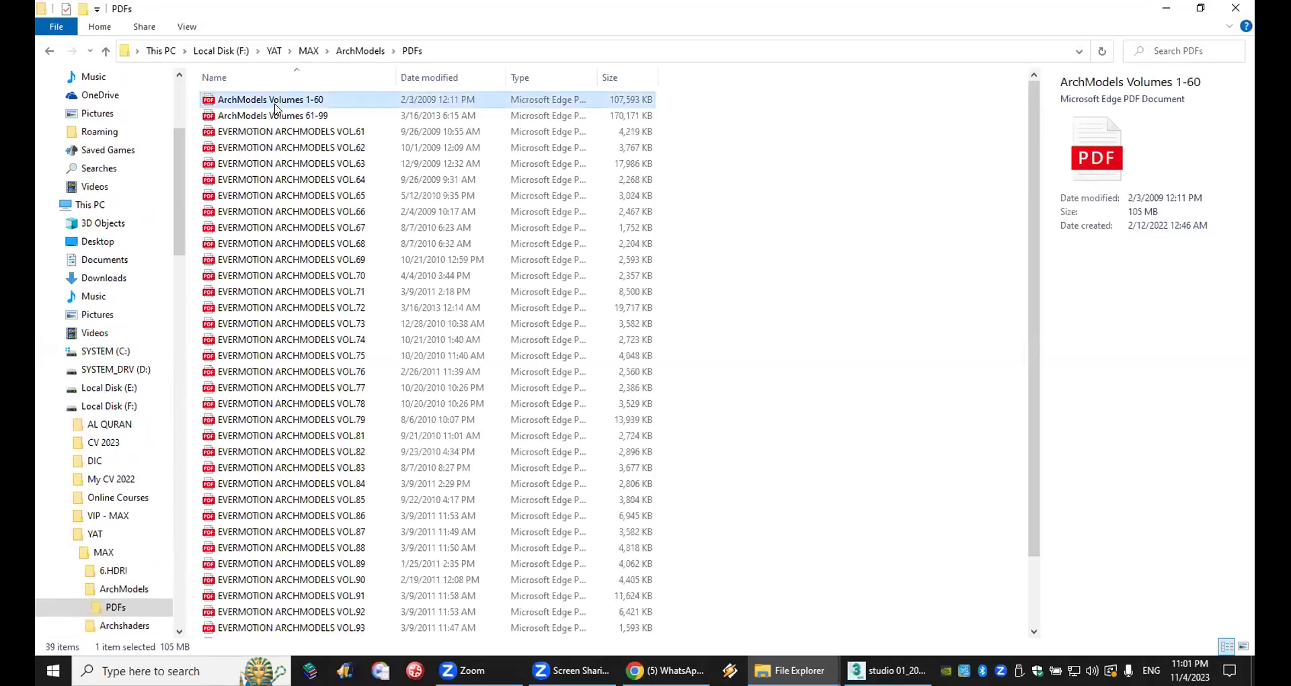
pyautogui.doubleClick(275, 104)
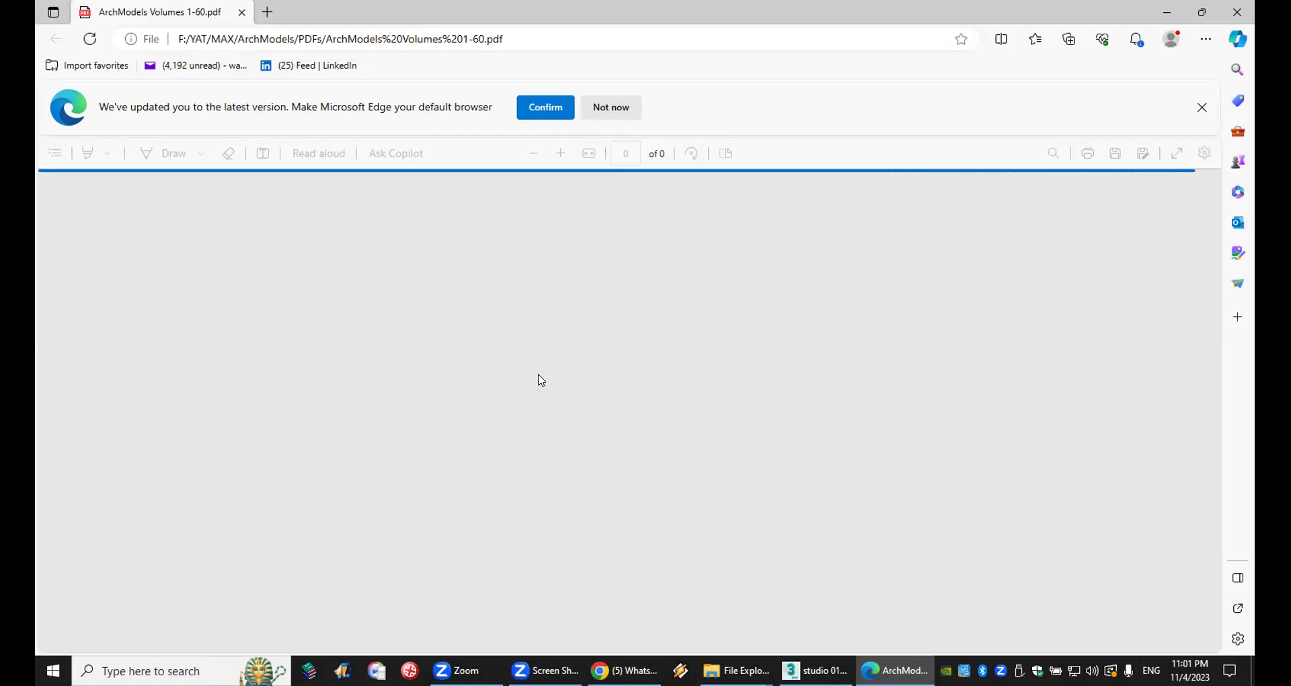
pyautogui.click(609, 108)
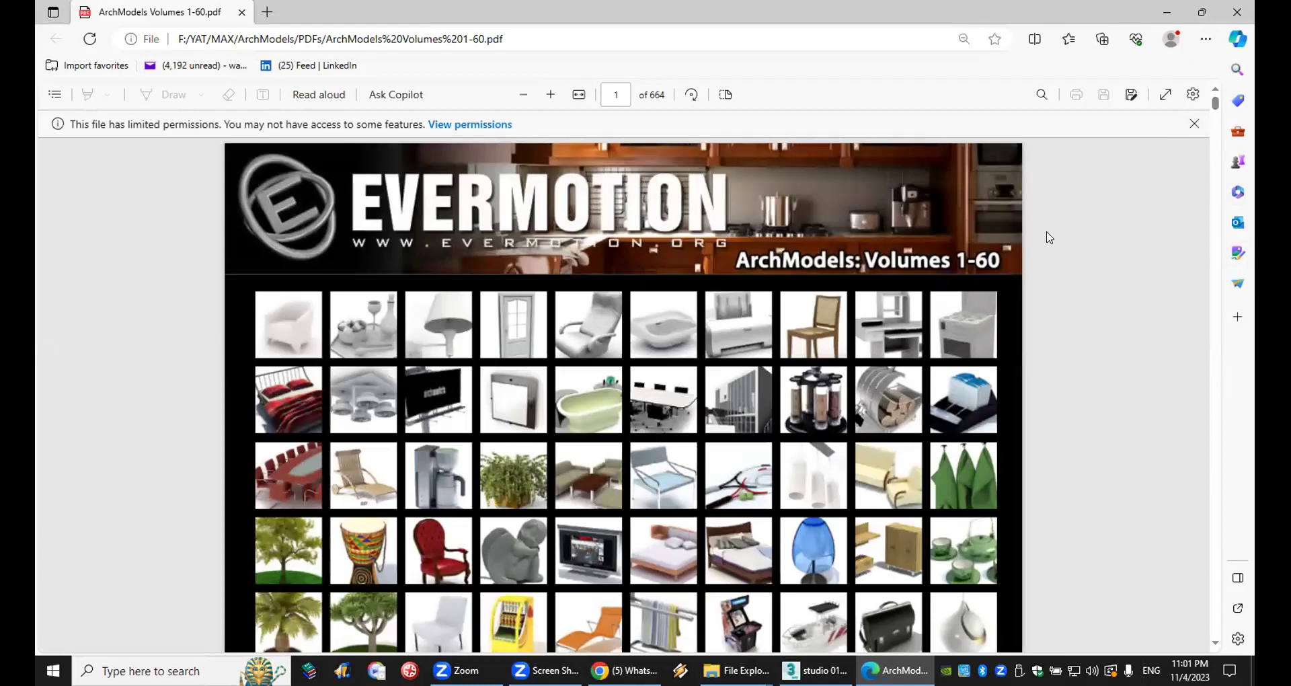
# Step: Examine the ArchModels catalogue down to the volume 59 sofa models around number 046, and close the PDF
pyautogui.scroll(-4, 653, 536)
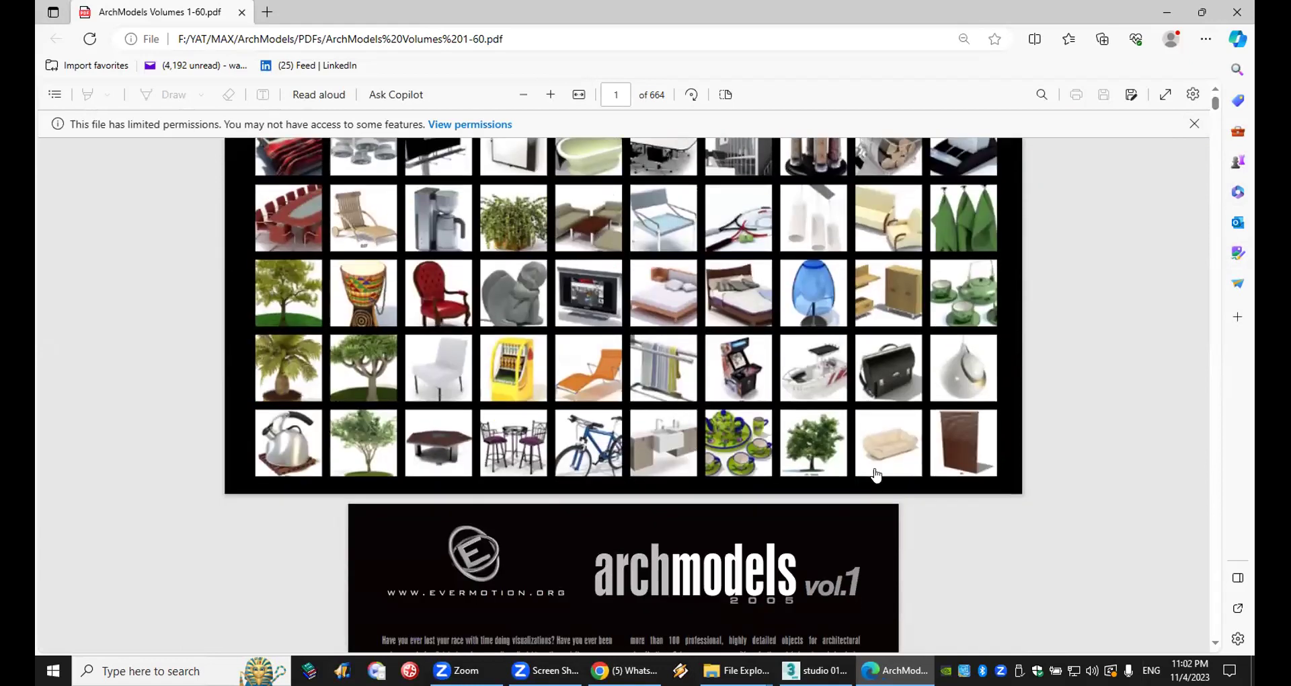
pyautogui.scroll(-10, 885, 448)
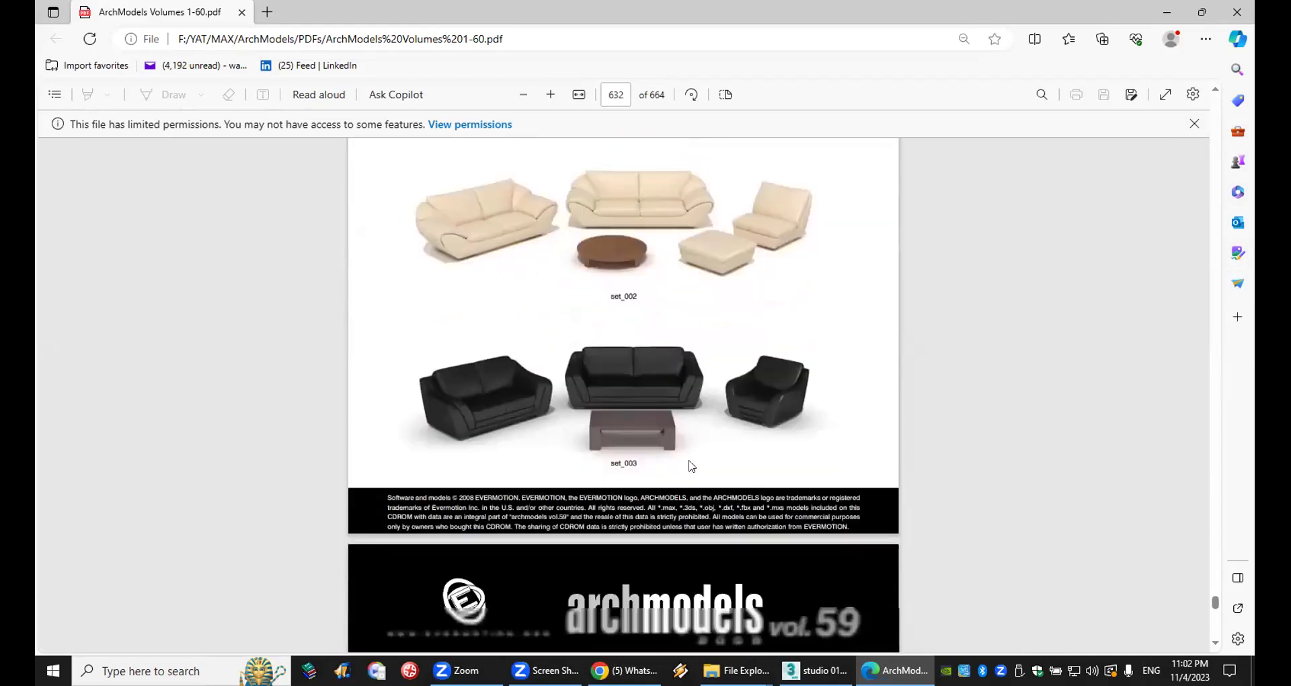
pyautogui.scroll(-15, 690, 465)
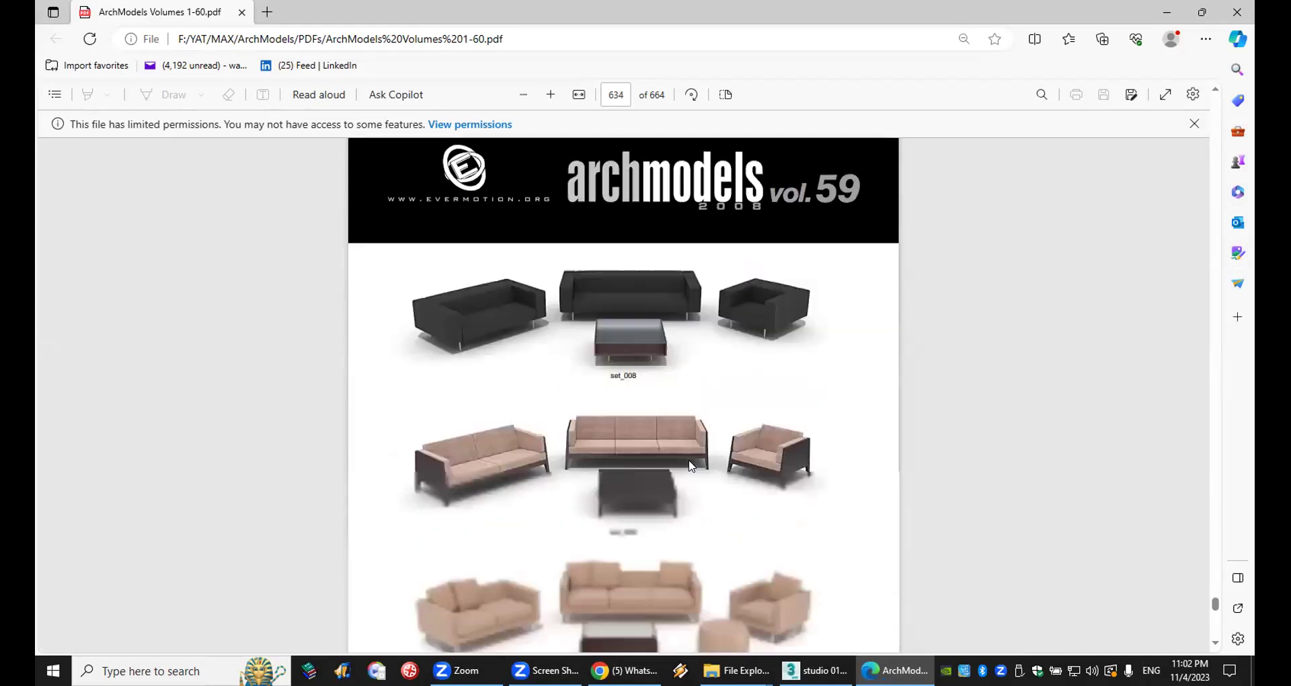
pyautogui.scroll(-15, 691, 465)
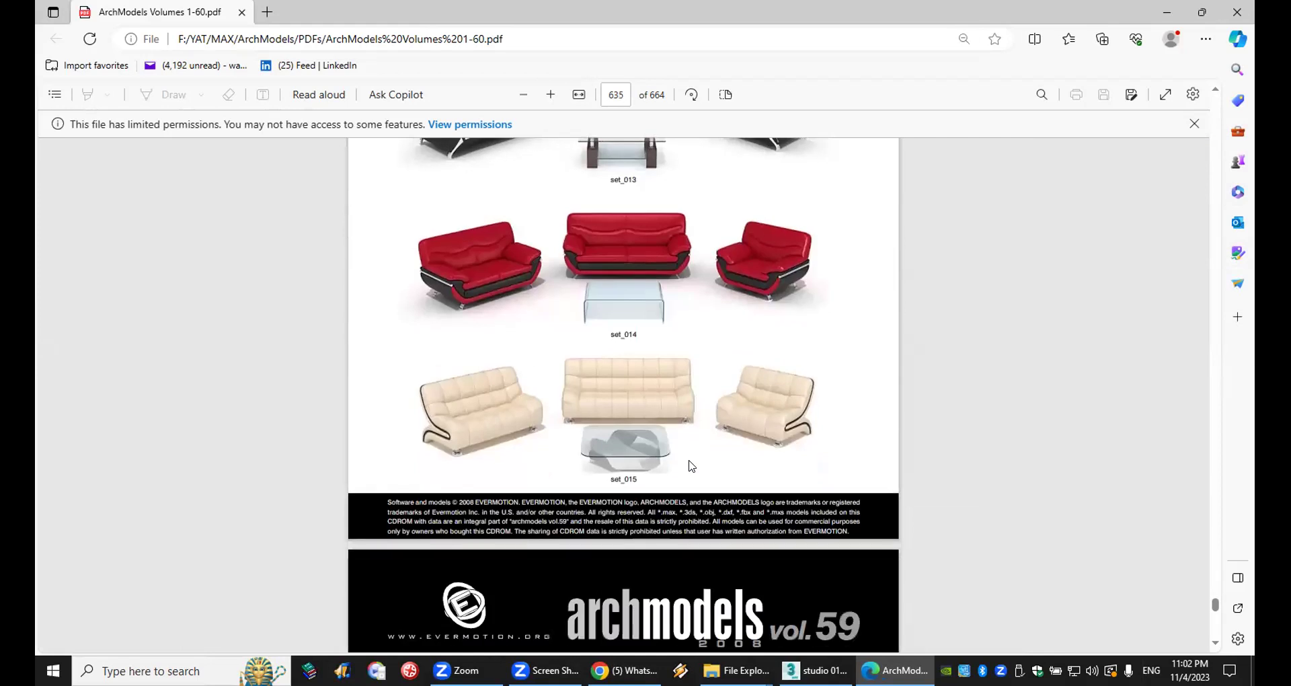
pyautogui.scroll(-10, 692, 465)
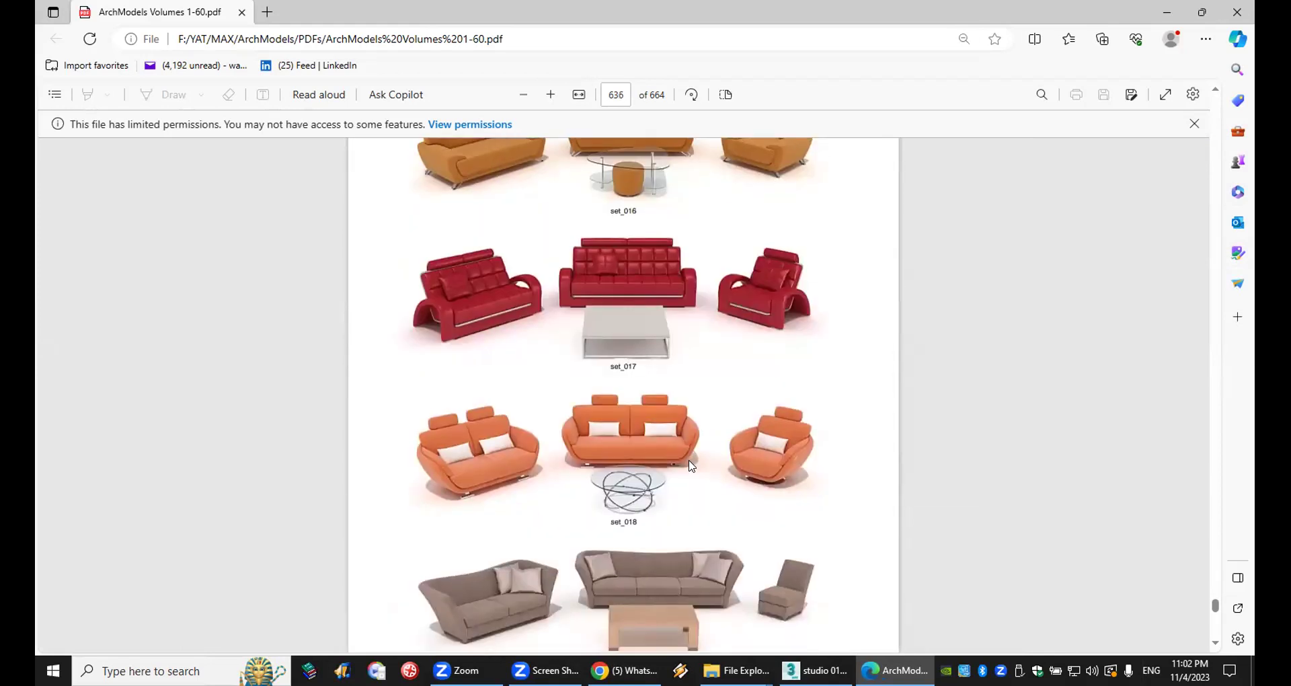
pyautogui.scroll(-15, 691, 465)
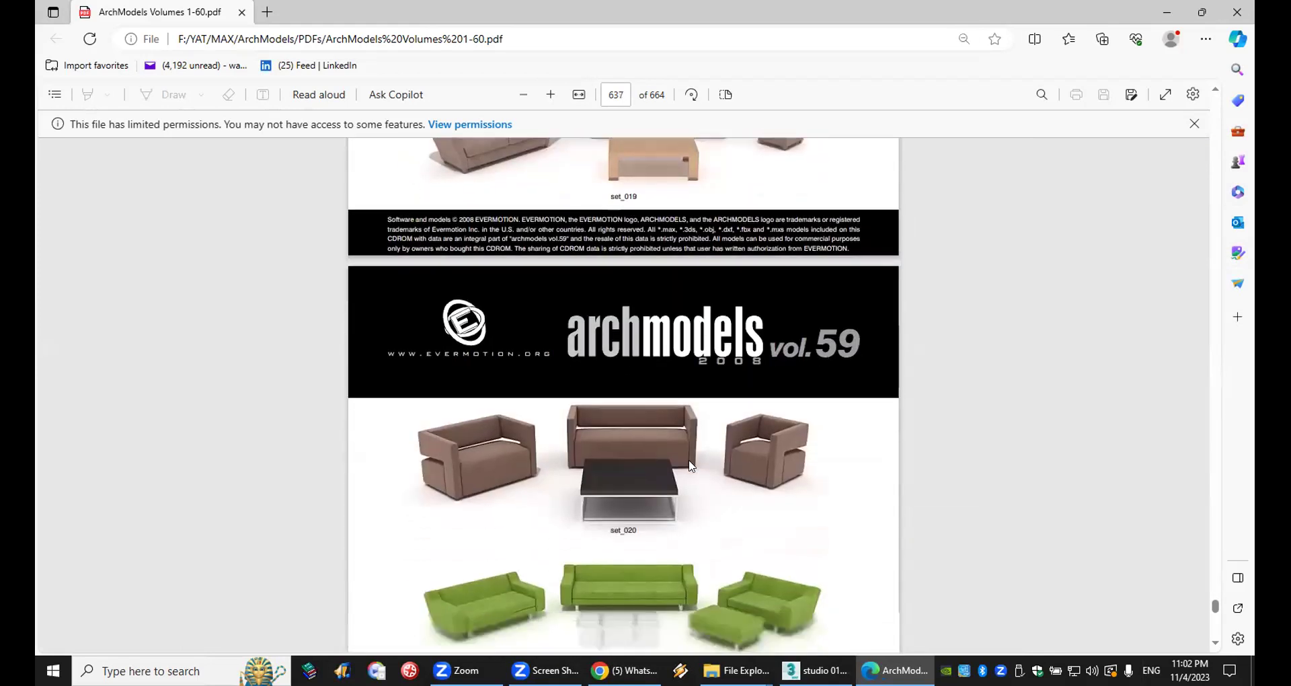
pyautogui.scroll(-20, 688, 466)
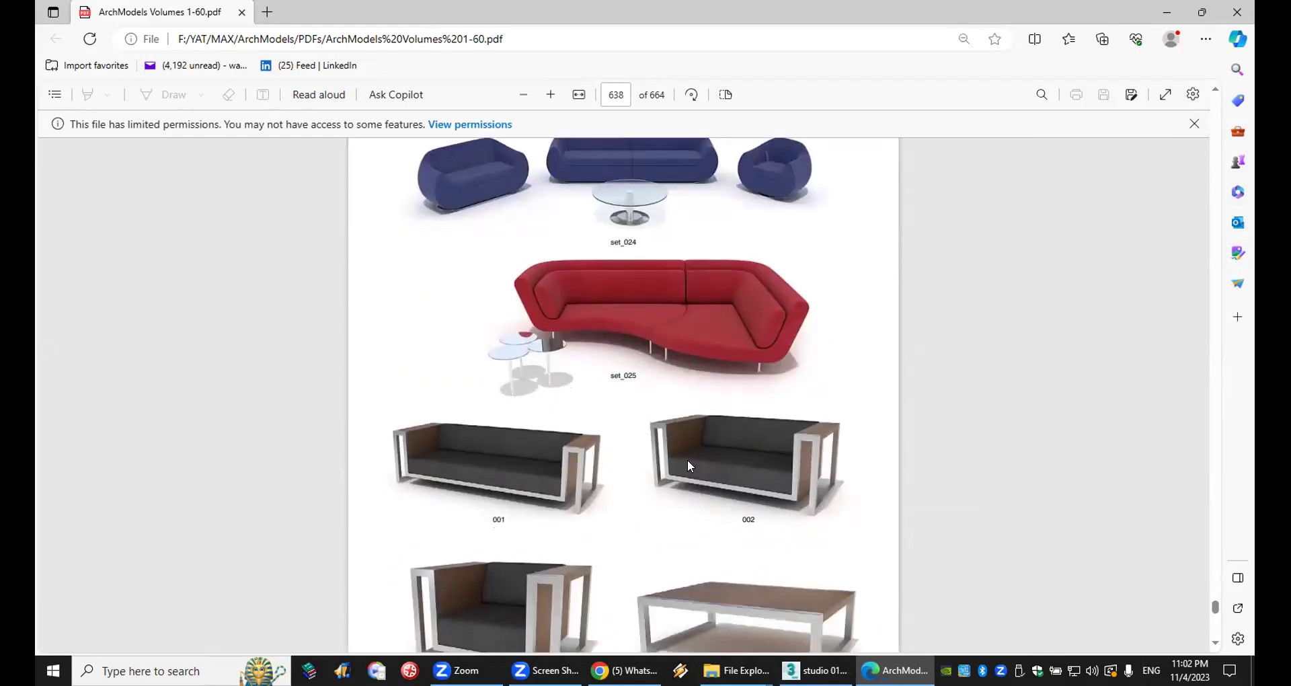
pyautogui.scroll(-20, 687, 464)
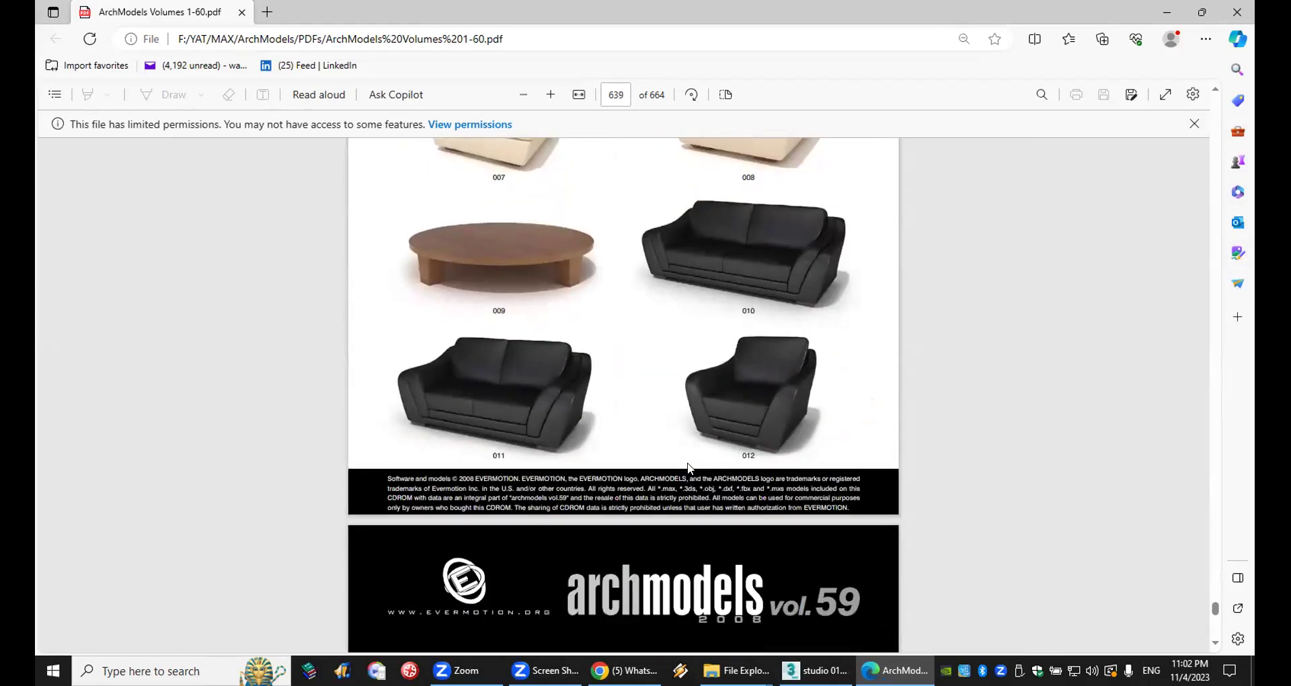
pyautogui.scroll(-20, 689, 469)
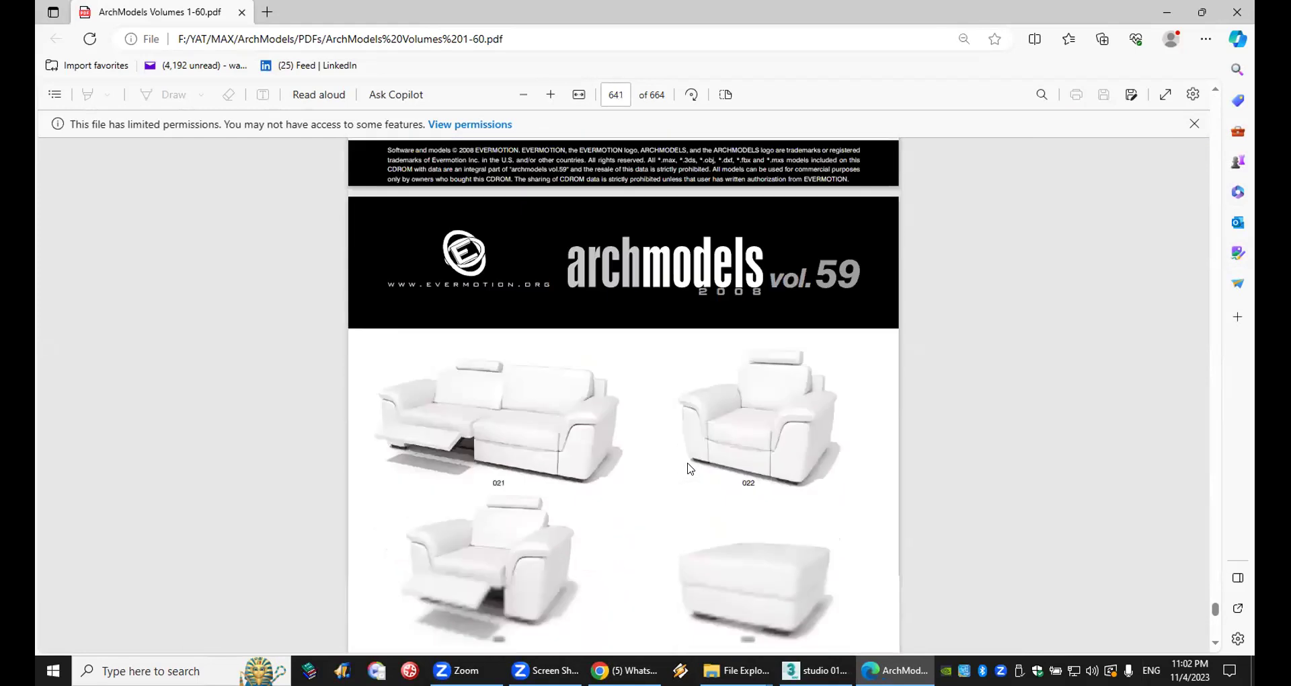
pyautogui.scroll(-20, 688, 468)
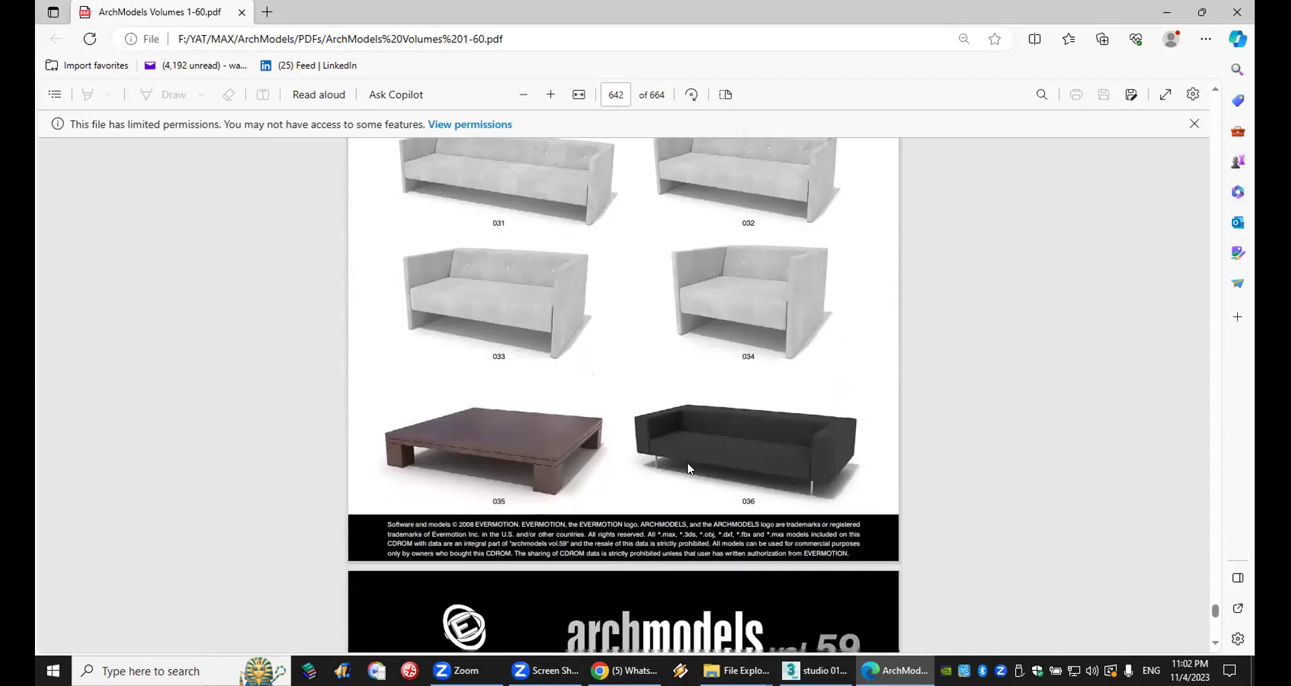
pyautogui.scroll(-15, 688, 468)
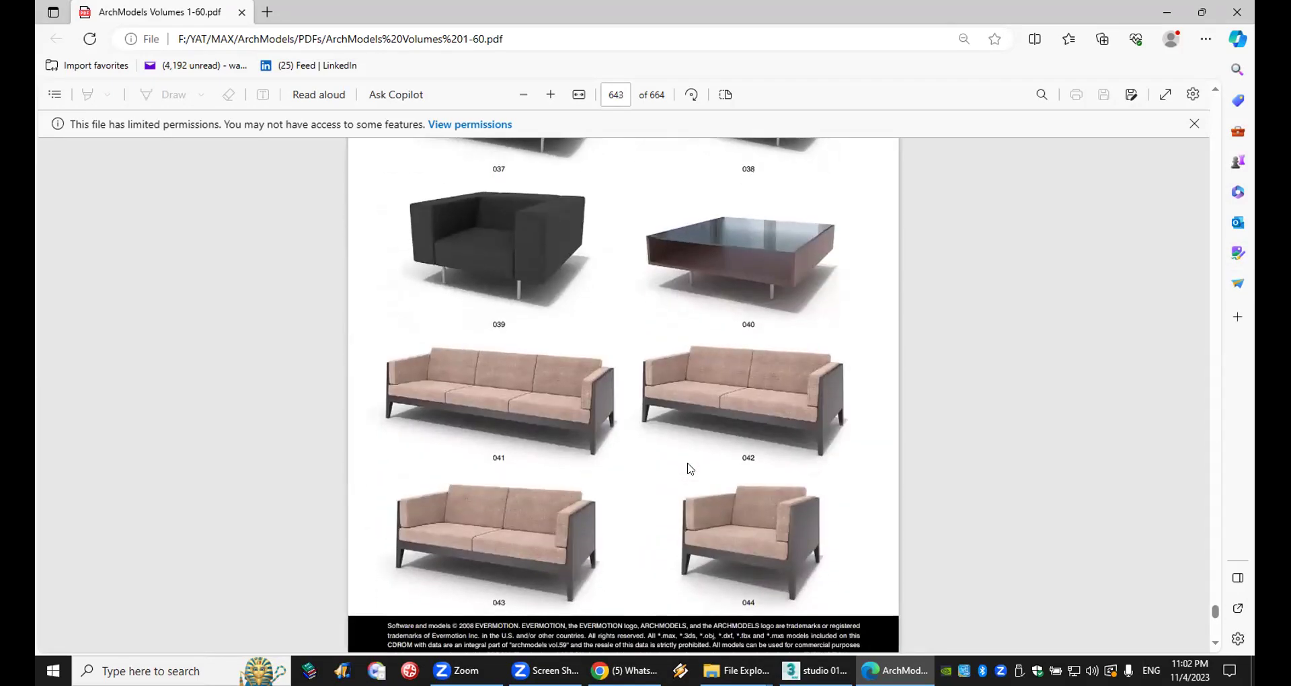
pyautogui.scroll(-10, 632, 402)
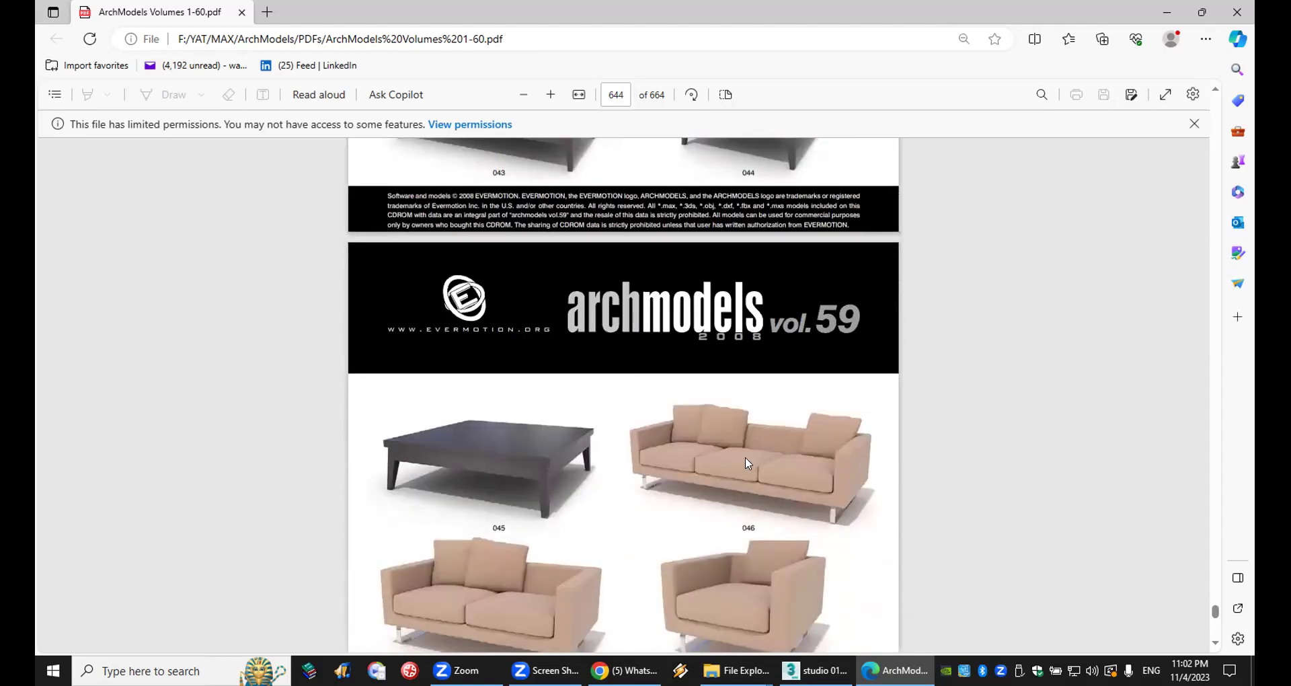
pyautogui.scroll(-5, 748, 463)
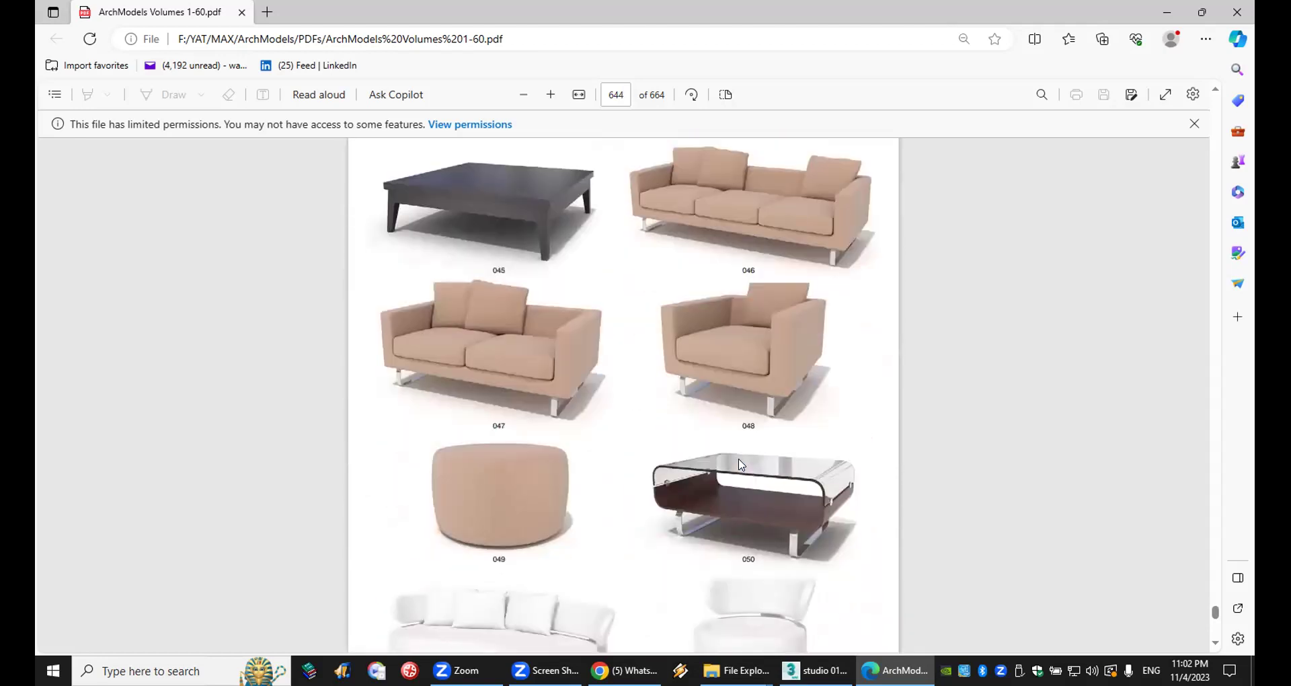
pyautogui.scroll(-3, 739, 464)
pyautogui.scroll(5, 734, 462)
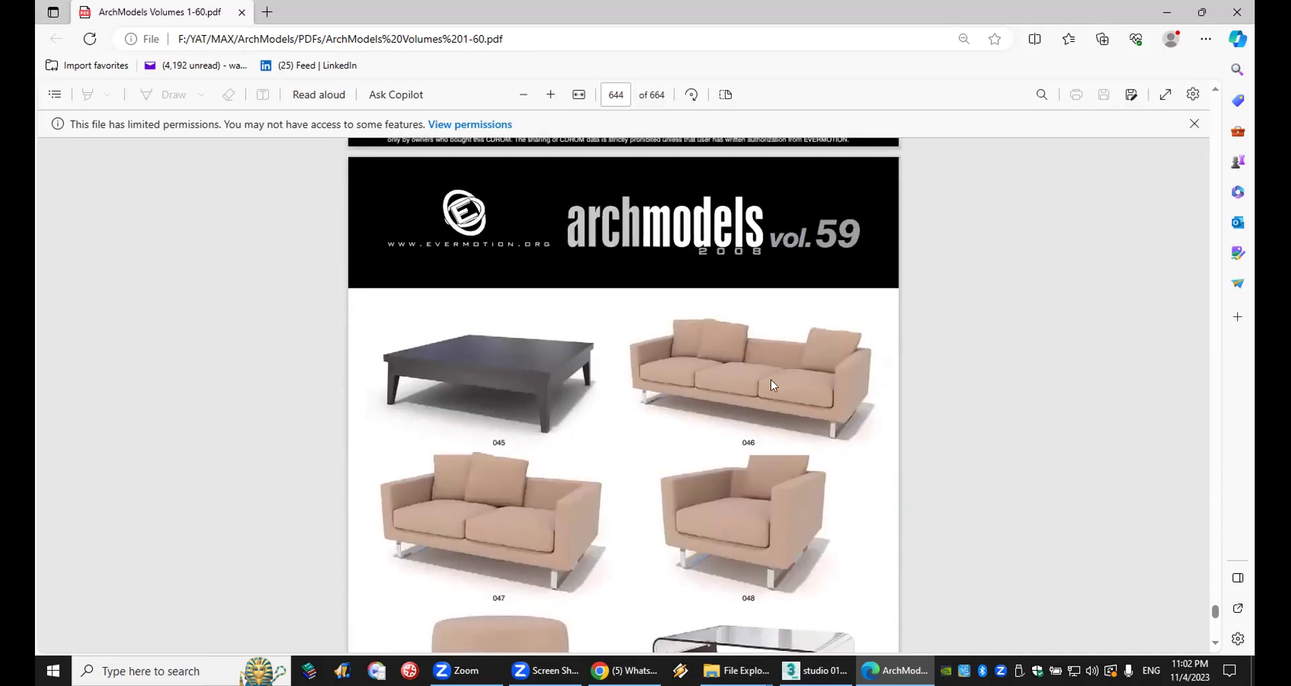
pyautogui.click(1240, 7)
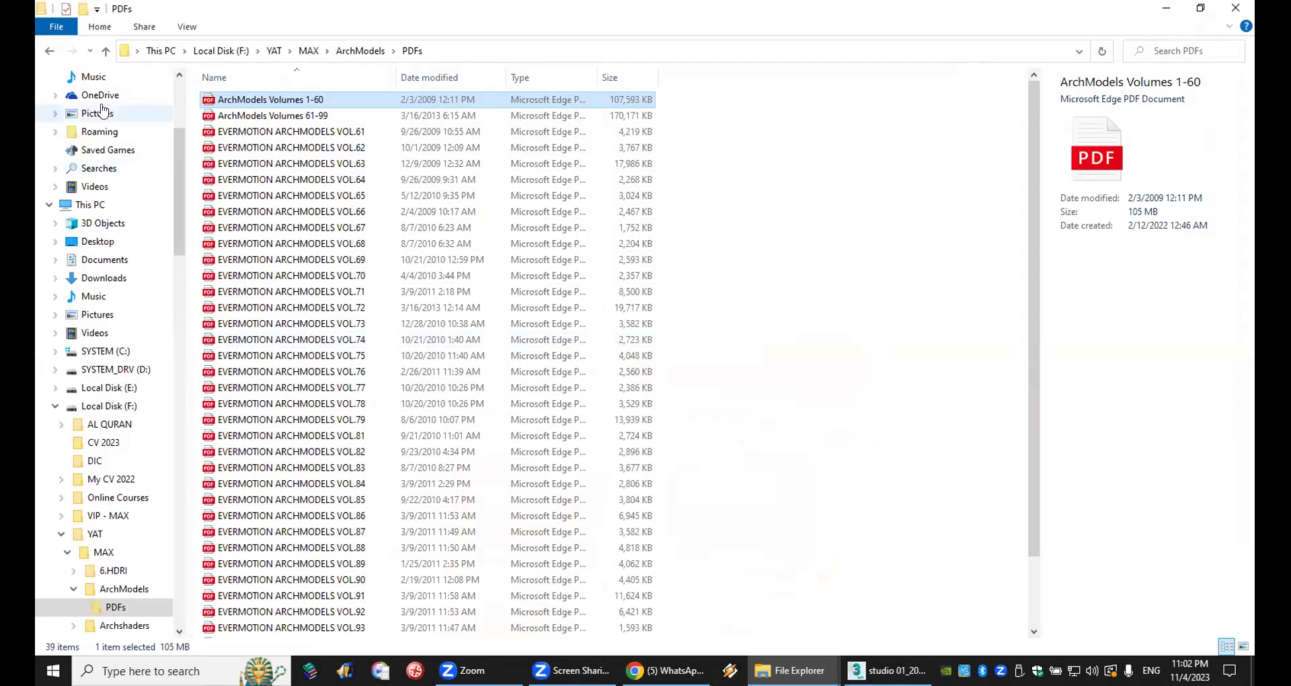
# Step: Return to the ArchModels folder, open the Archmodels vol.059 archive and dismiss the WinRAR purchase reminder
pyautogui.doubleClick(51, 52)
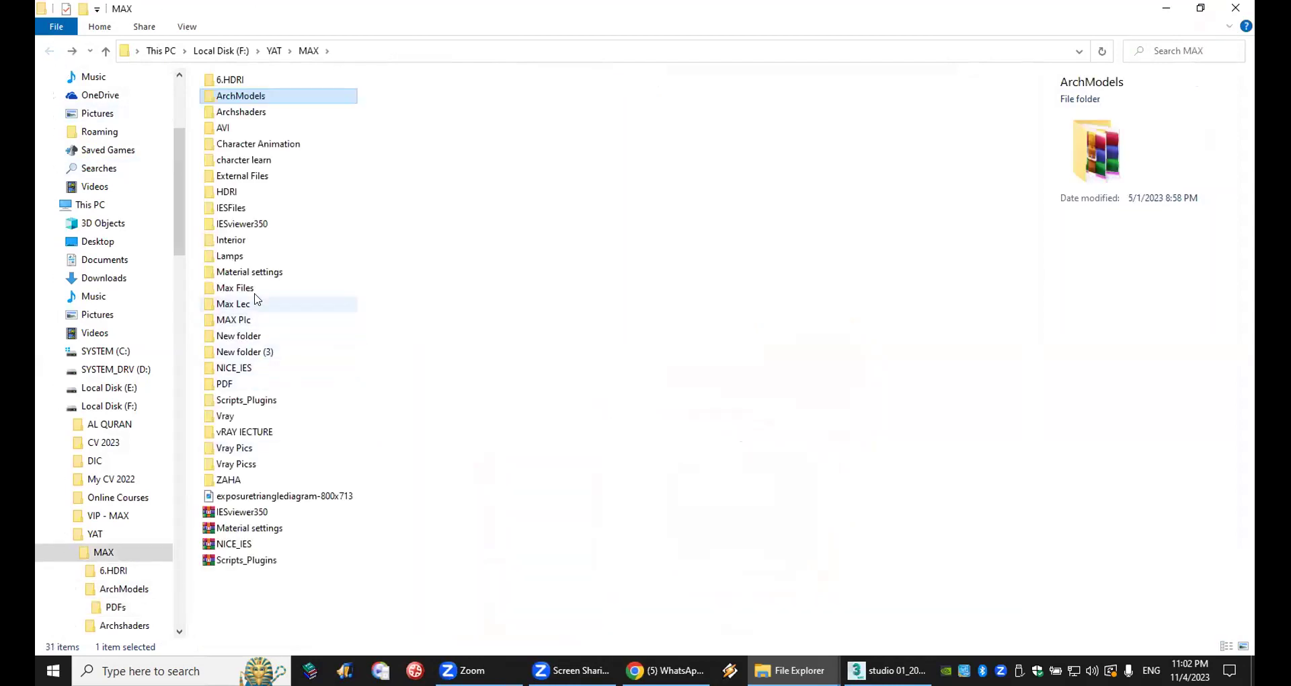
pyautogui.doubleClick(260, 97)
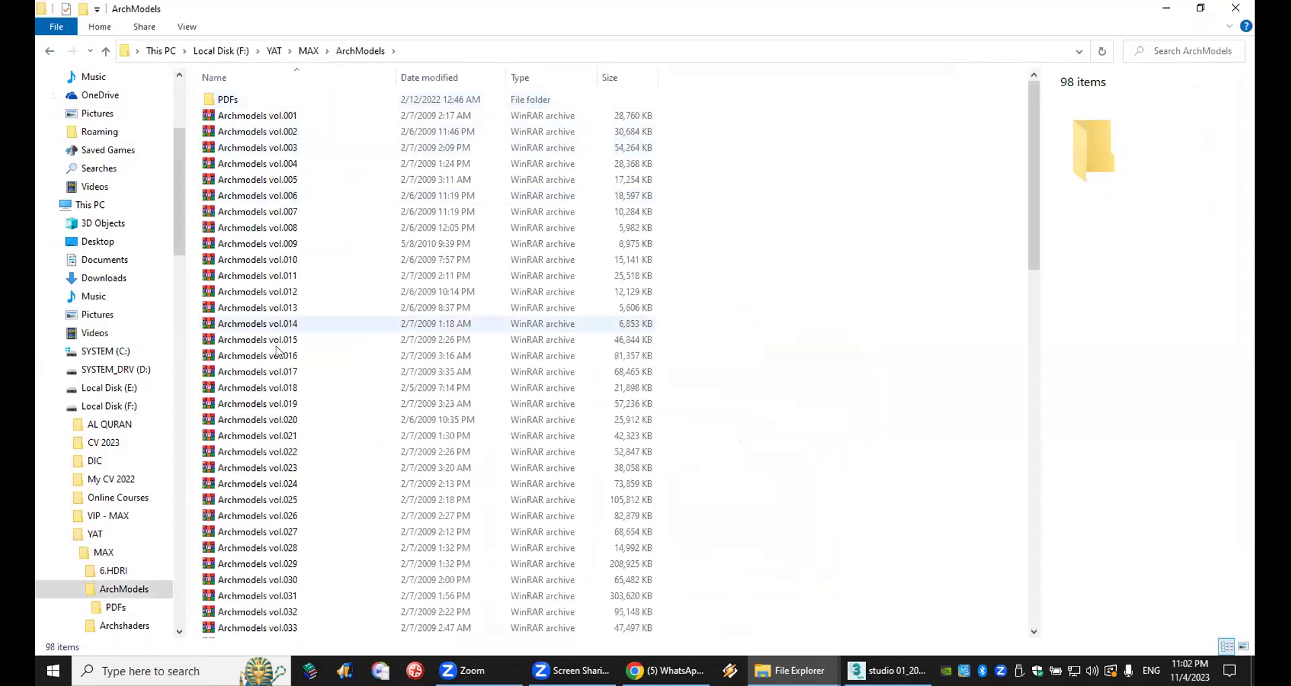
pyautogui.scroll(-3, 288, 532)
pyautogui.scroll(-8, 287, 532)
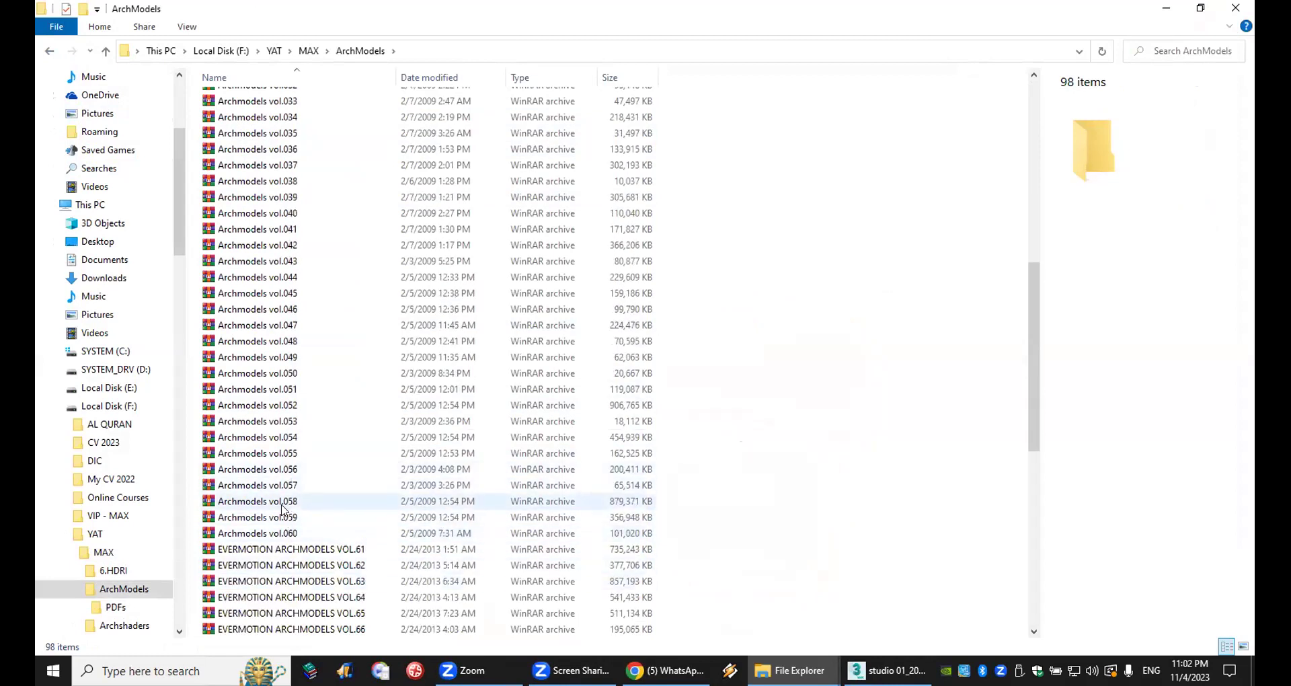
pyautogui.doubleClick(281, 521)
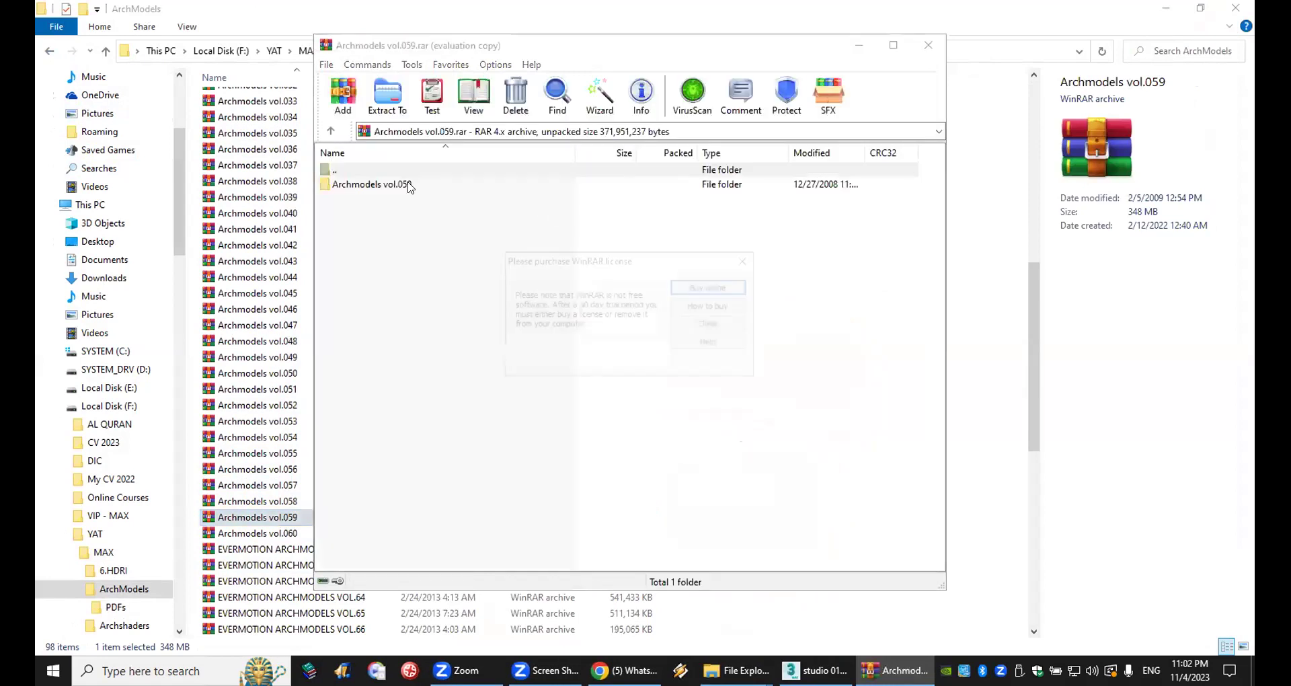
pyautogui.click(712, 325)
# Step: Open the nested archive 046.rar in the Models folder of Archmodels vol.059
pyautogui.doubleClick(389, 187)
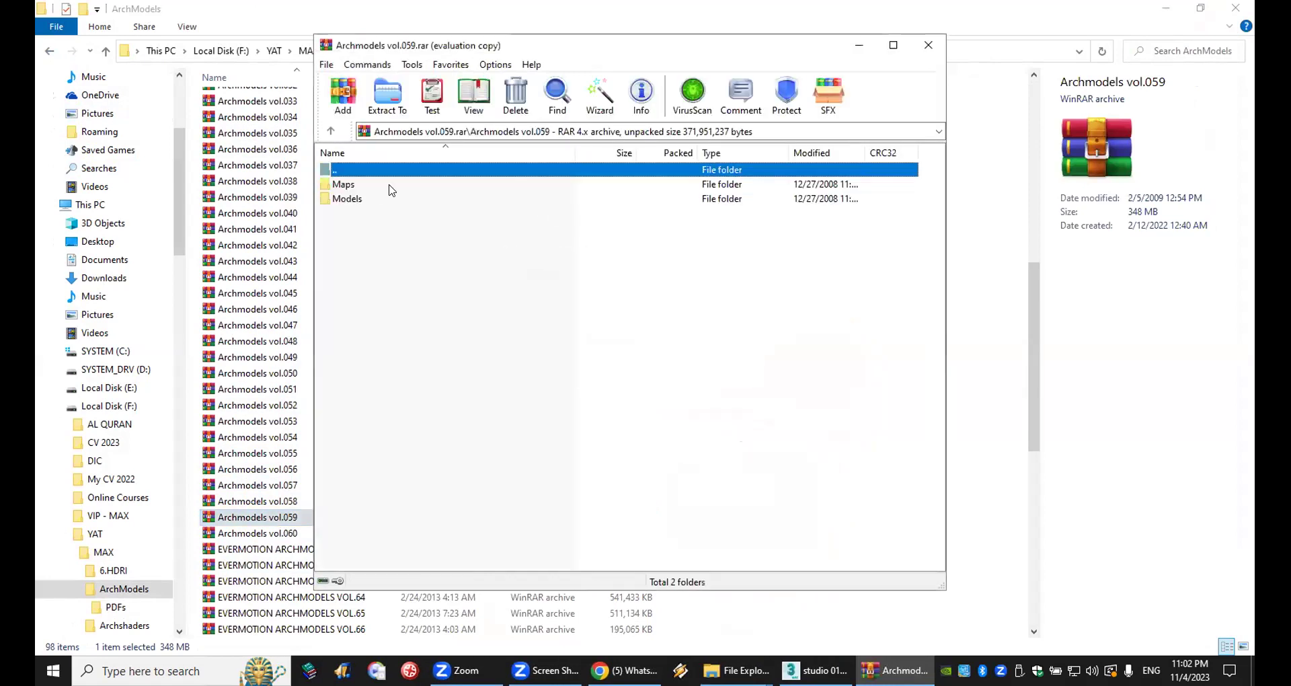
pyautogui.doubleClick(348, 199)
pyautogui.scroll(-6, 336, 441)
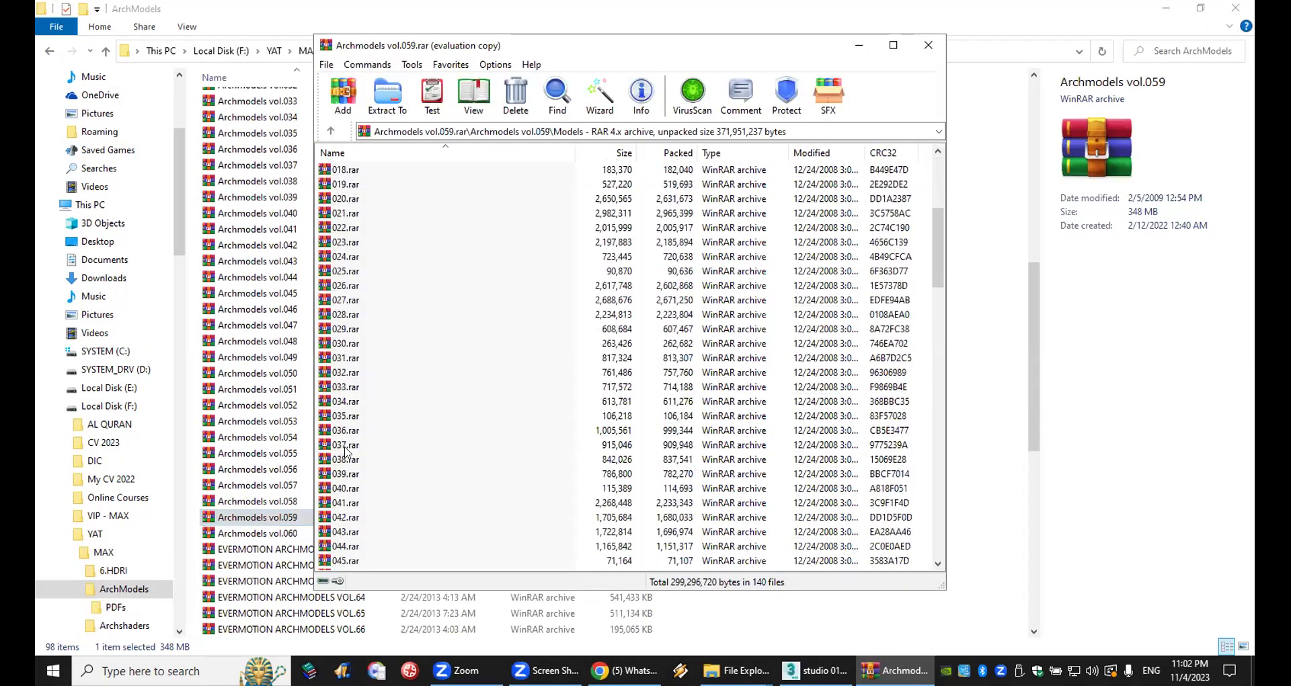
pyautogui.scroll(-2, 355, 517)
pyautogui.doubleClick(353, 489)
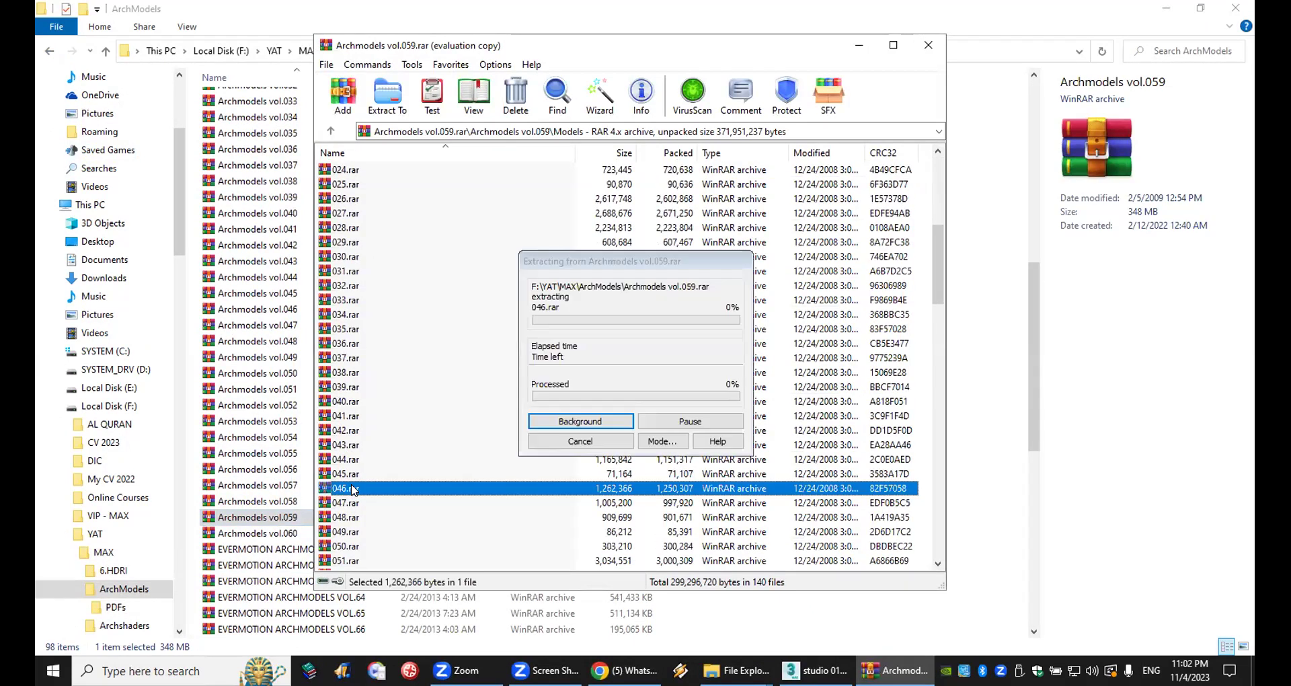
# Step: Extract 046.max from the 046.rar archive to the Desktop
pyautogui.click(357, 183)
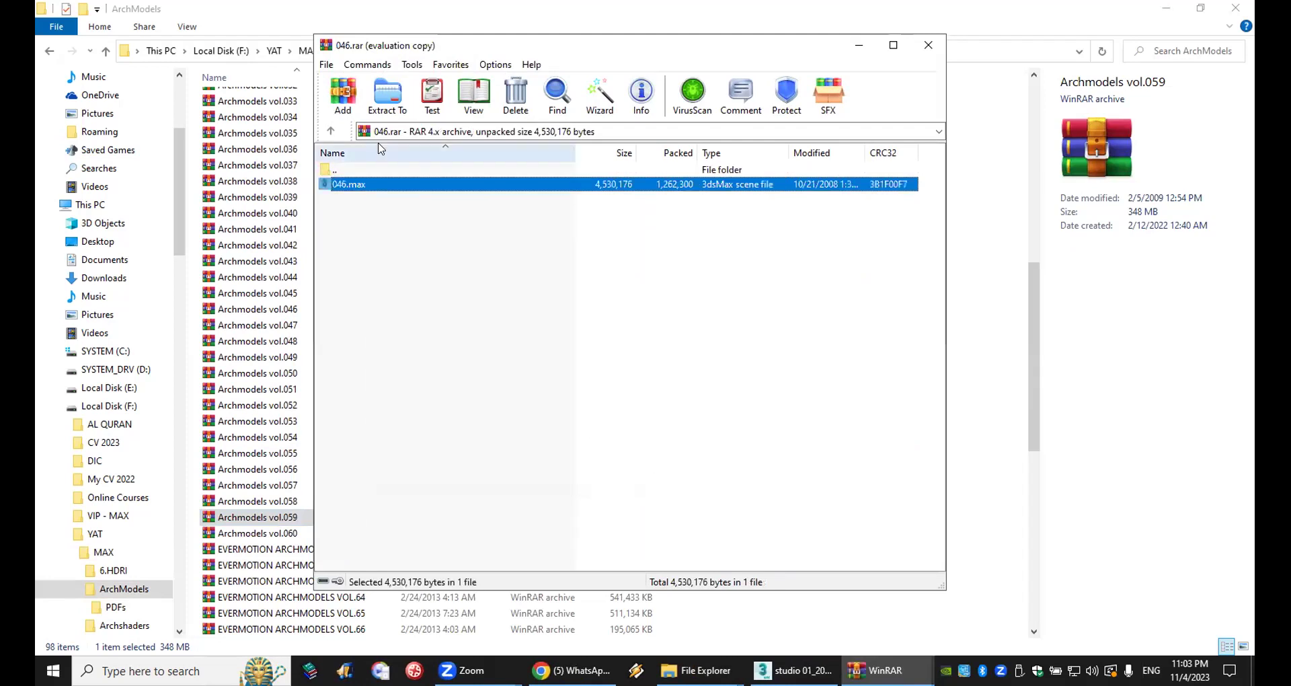
pyautogui.click(686, 325)
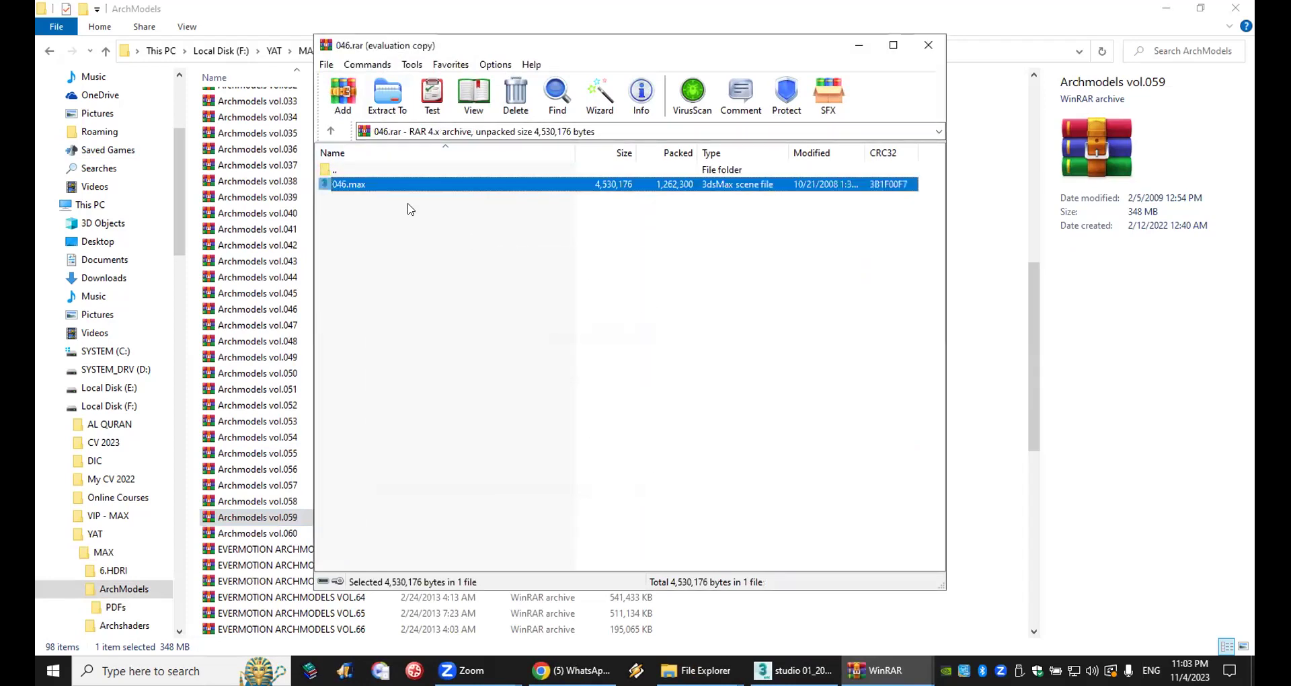
pyautogui.click(385, 104)
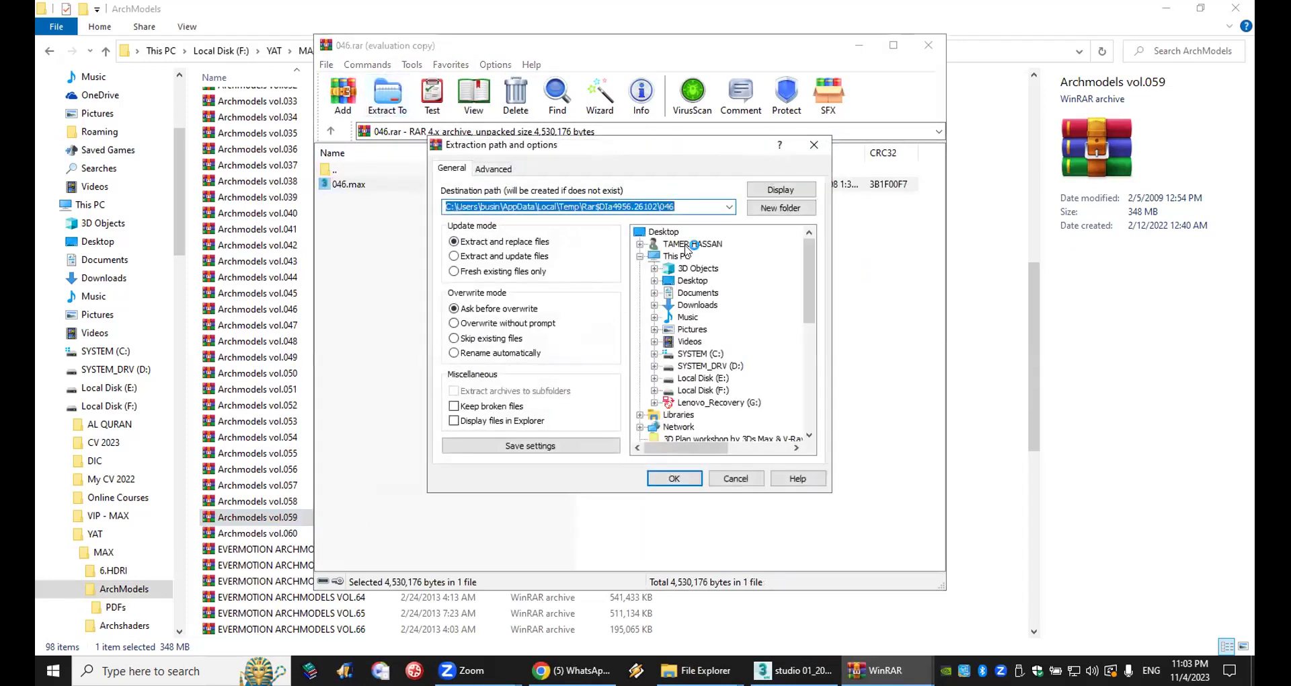
pyautogui.click(686, 281)
pyautogui.click(675, 478)
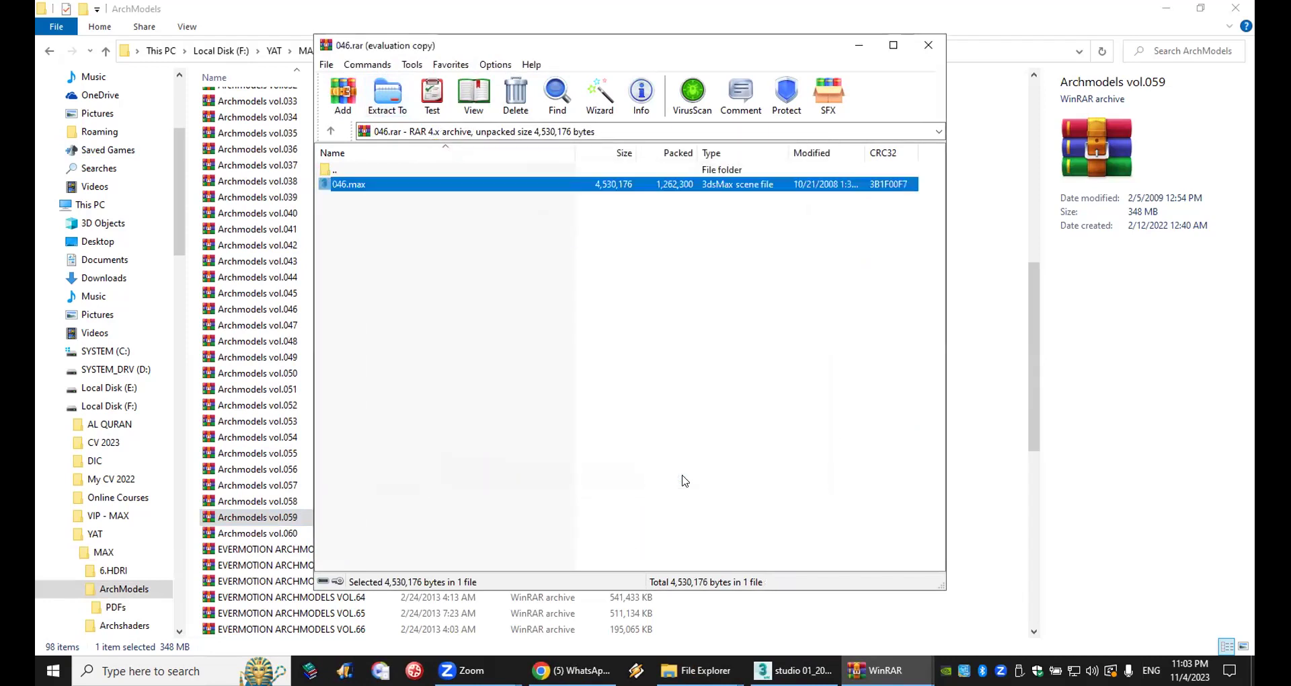
# Step: Open 046.max from the desktop in 3ds Max, adopting the file's unit scale
pyautogui.press('super+d')
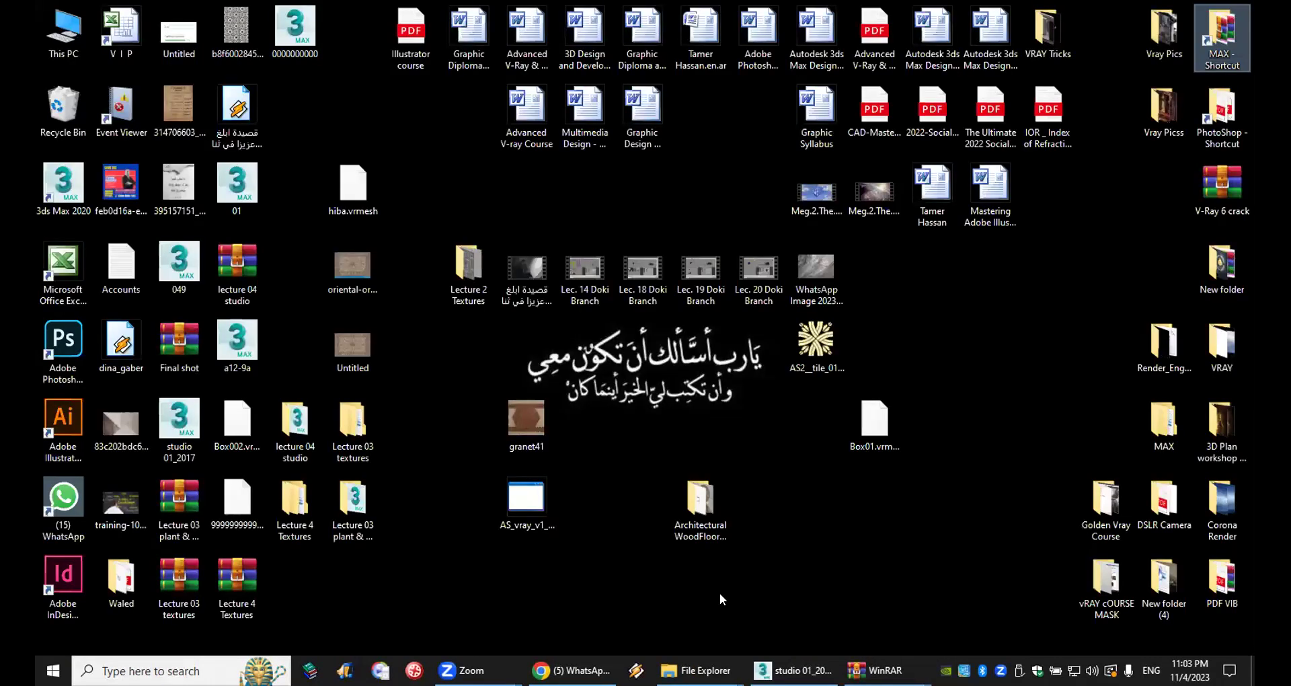
pyautogui.moveTo(295, 108); pyautogui.dragTo(886, 494)
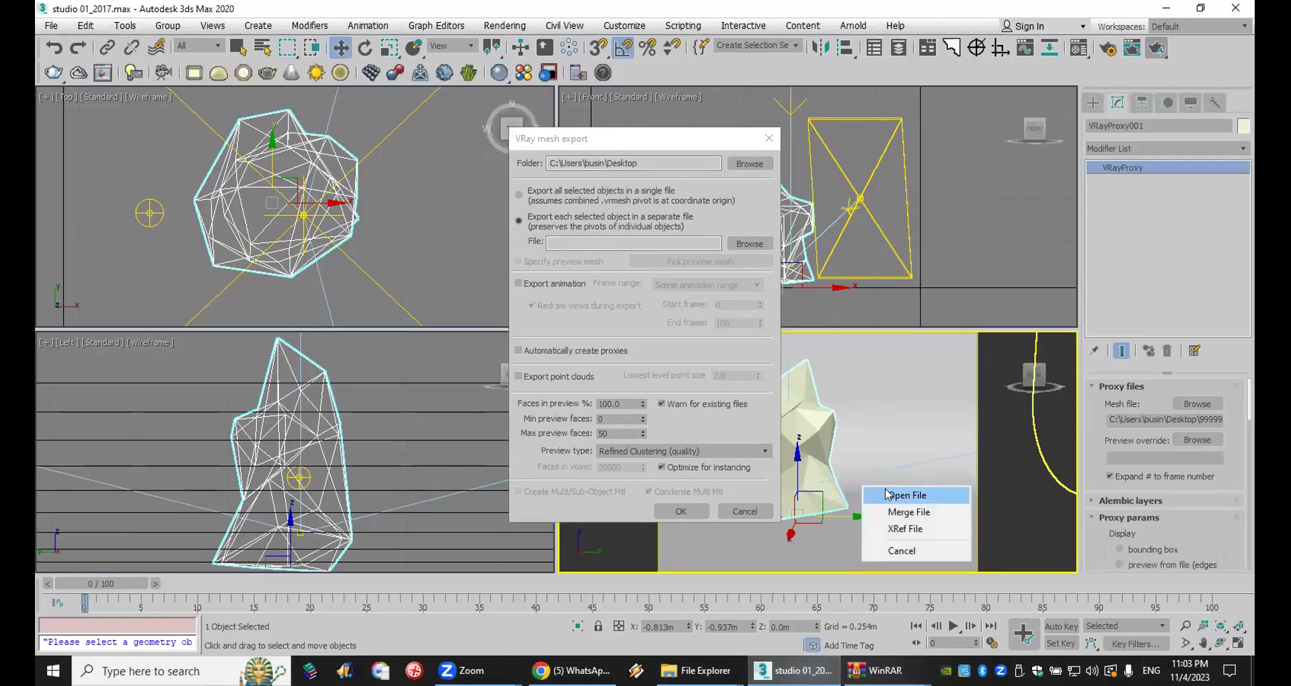
pyautogui.click(887, 494)
pyautogui.click(652, 357)
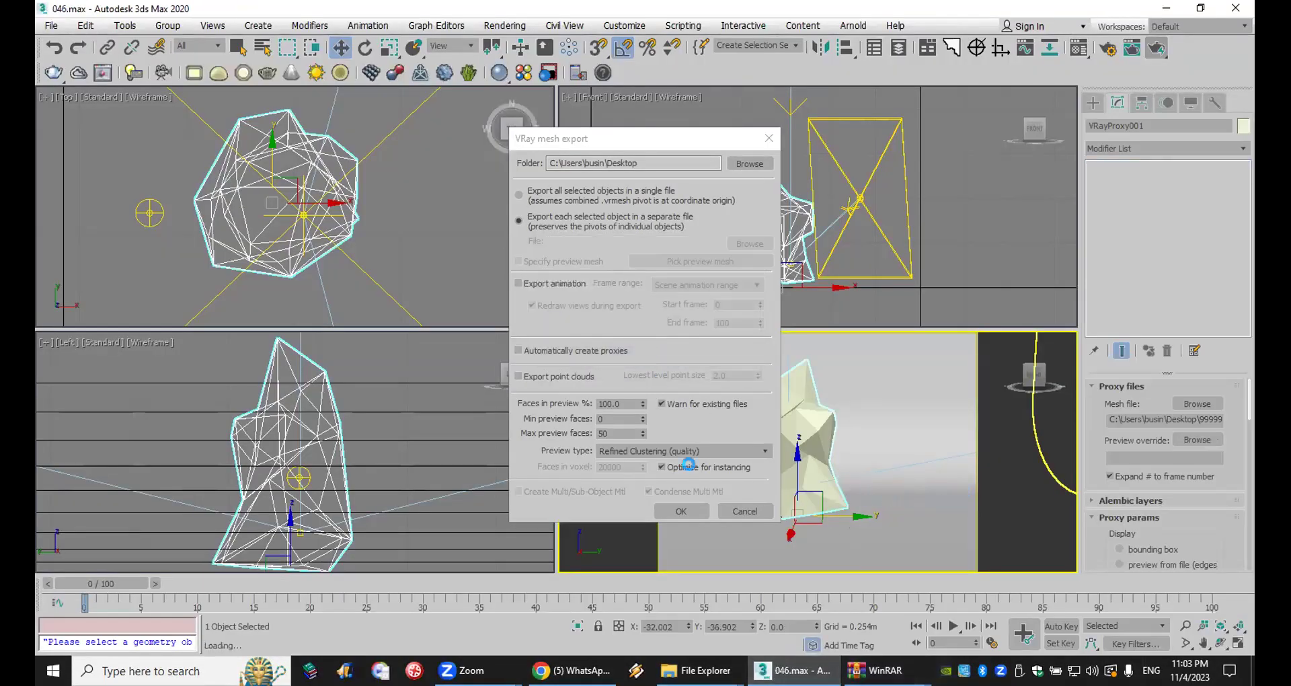
pyautogui.click(702, 389)
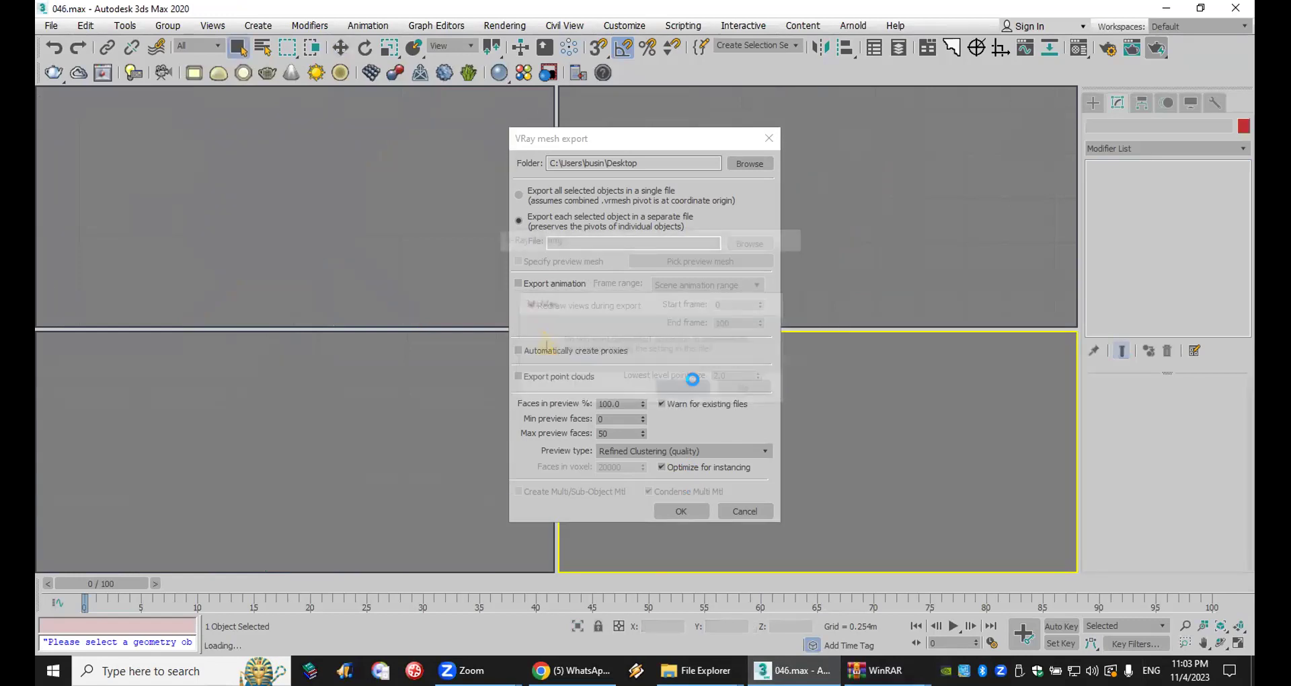
pyautogui.click(704, 456)
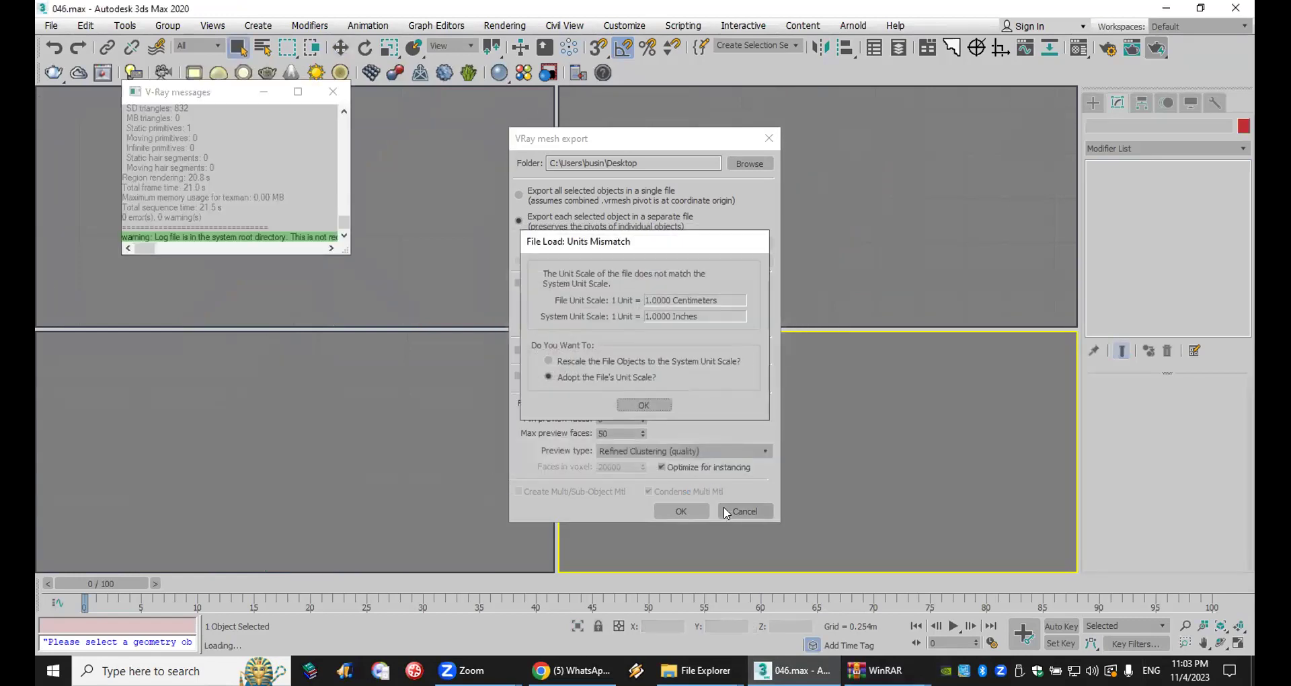
pyautogui.click(656, 403)
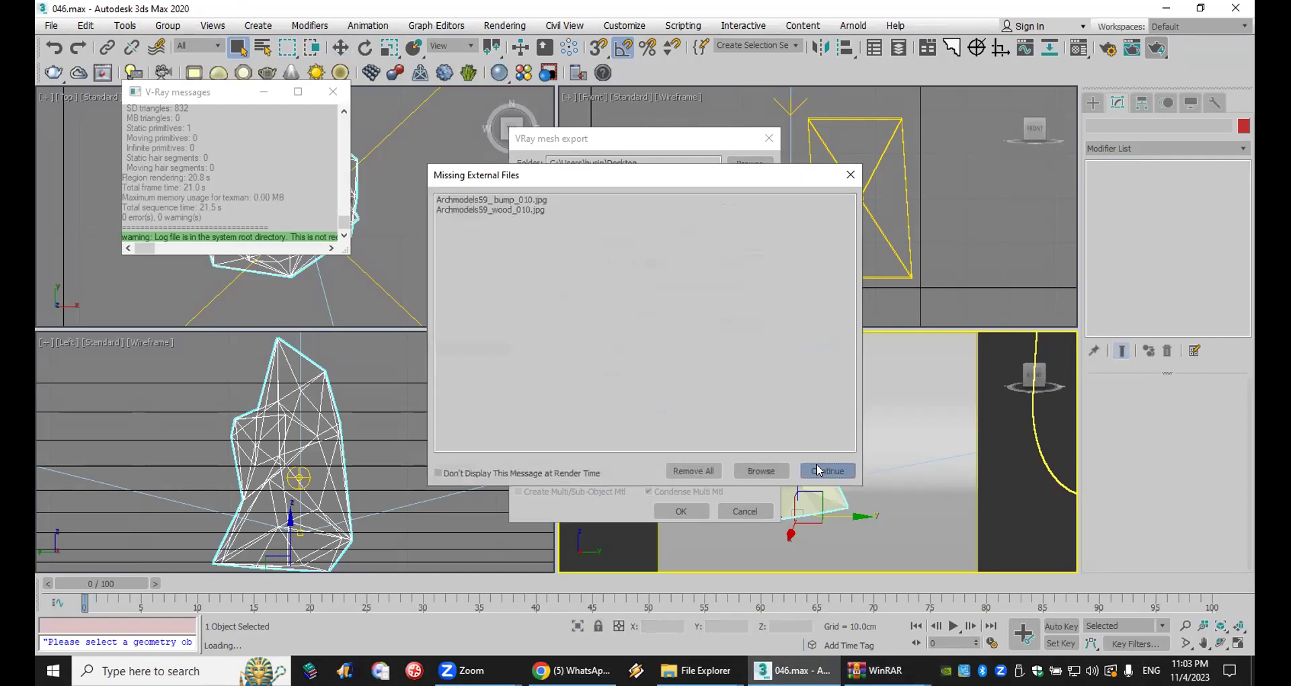
# Step: Continue past the missing external files and close the Scene Converter and VRay mesh export dialogs
pyautogui.click(816, 464)
pyautogui.click(733, 505)
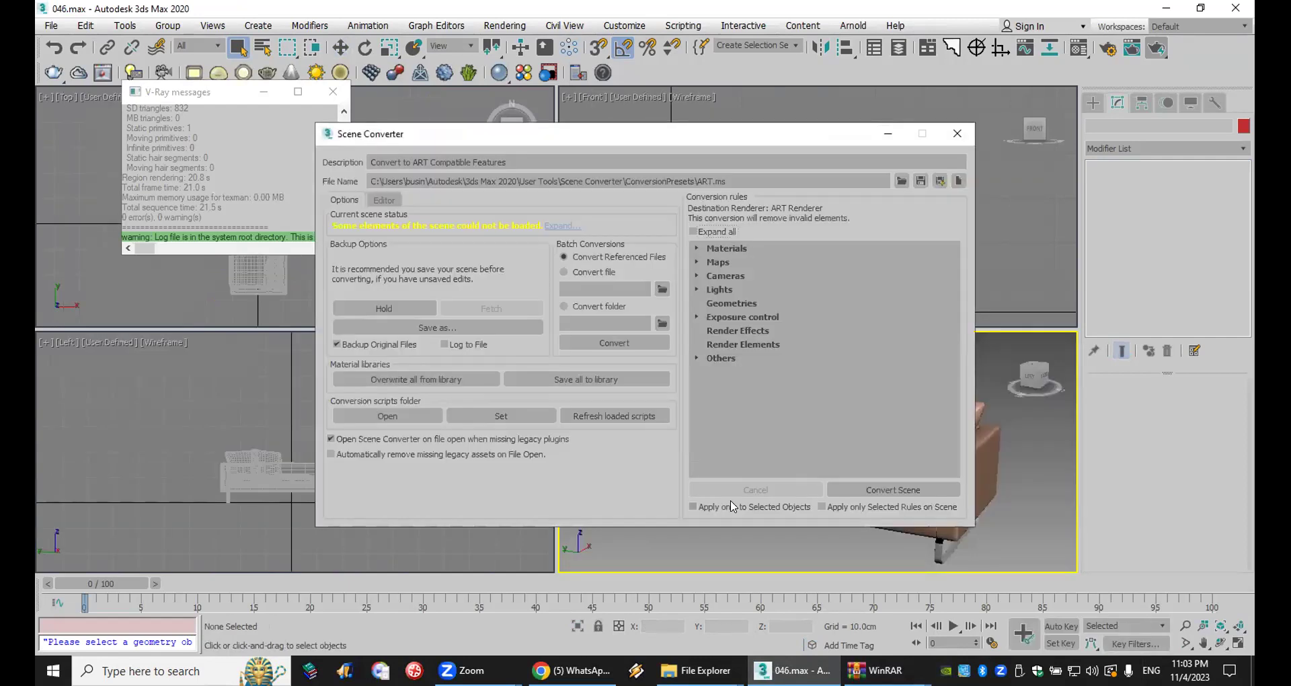
pyautogui.click(956, 133)
pyautogui.click(767, 138)
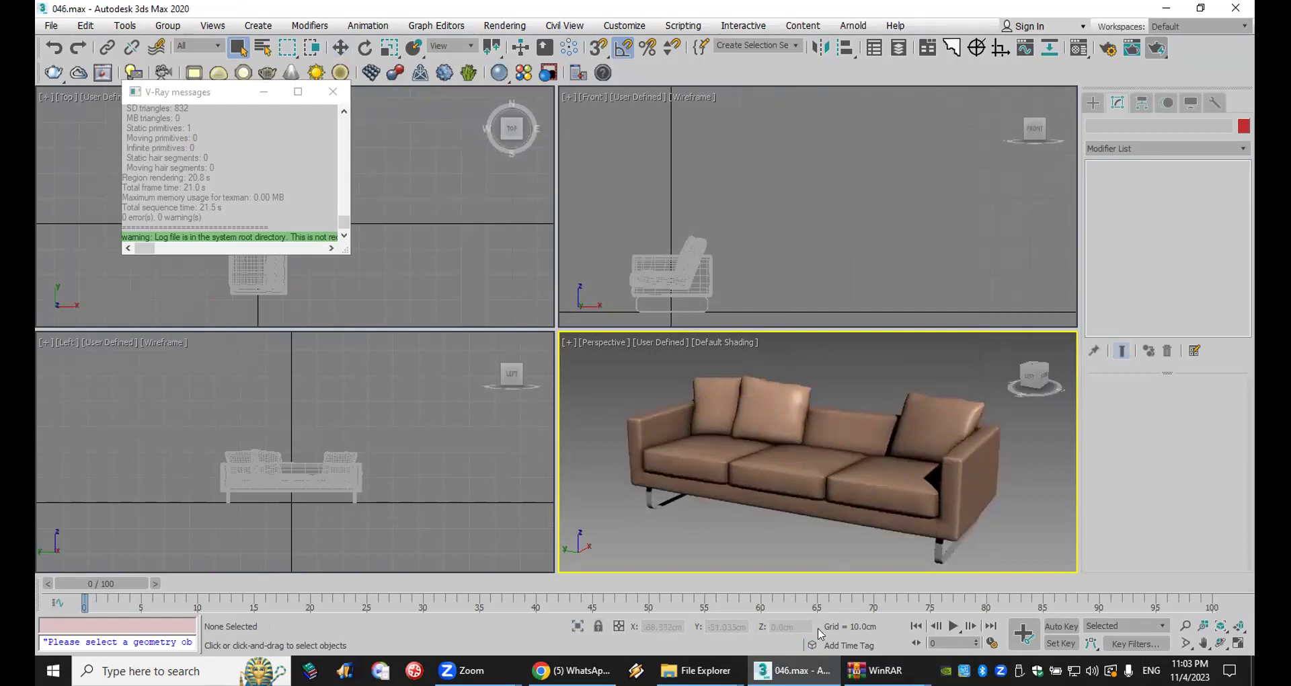
pyautogui.moveTo(874, 671)
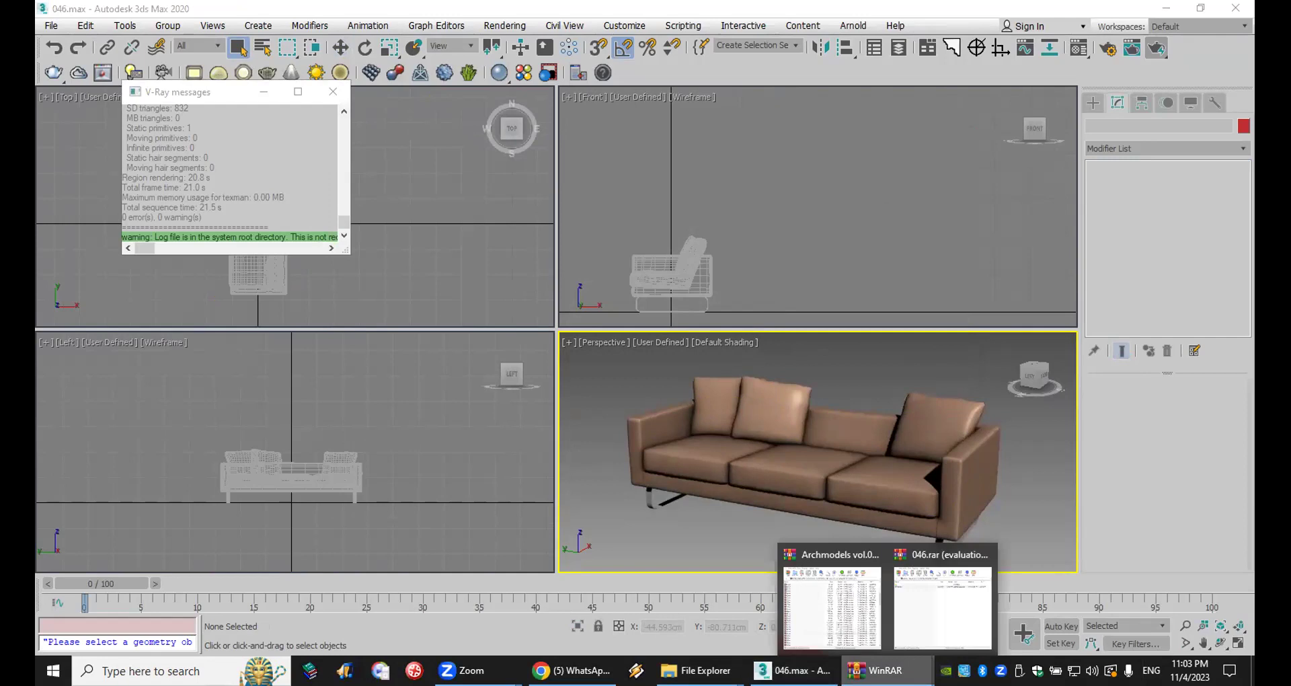
pyautogui.click(931, 608)
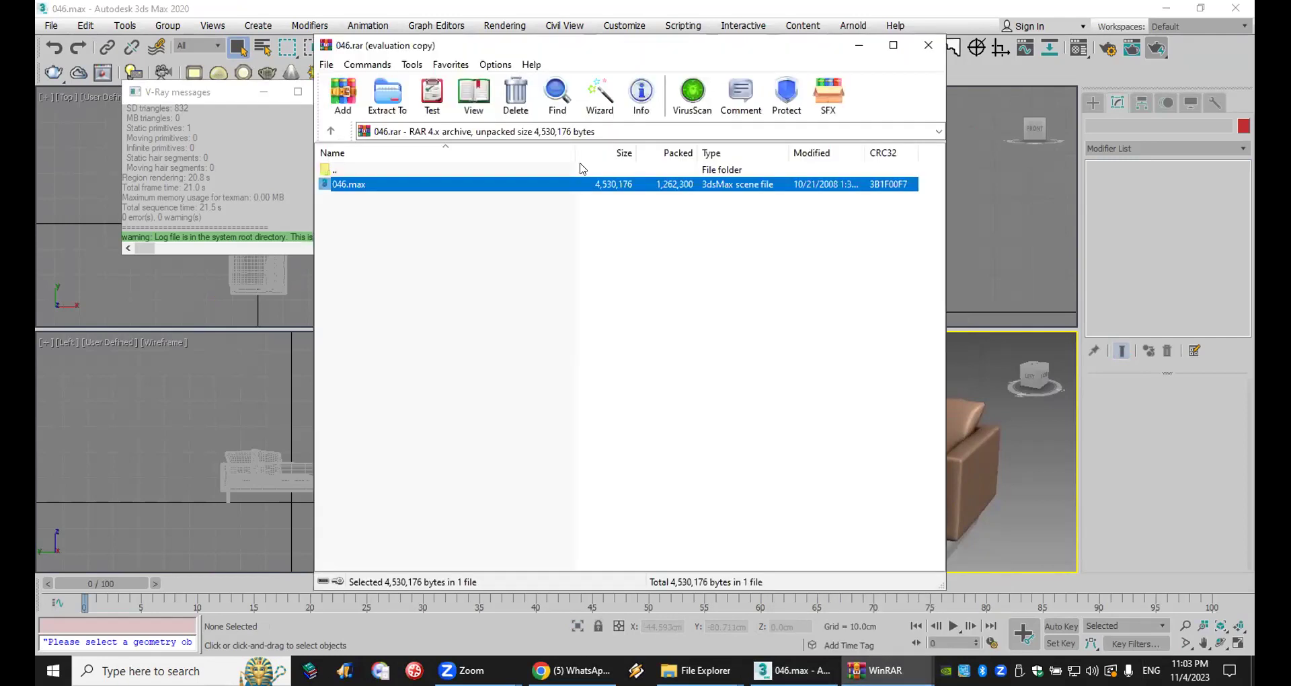
pyautogui.doubleClick(364, 172)
pyautogui.doubleClick(364, 173)
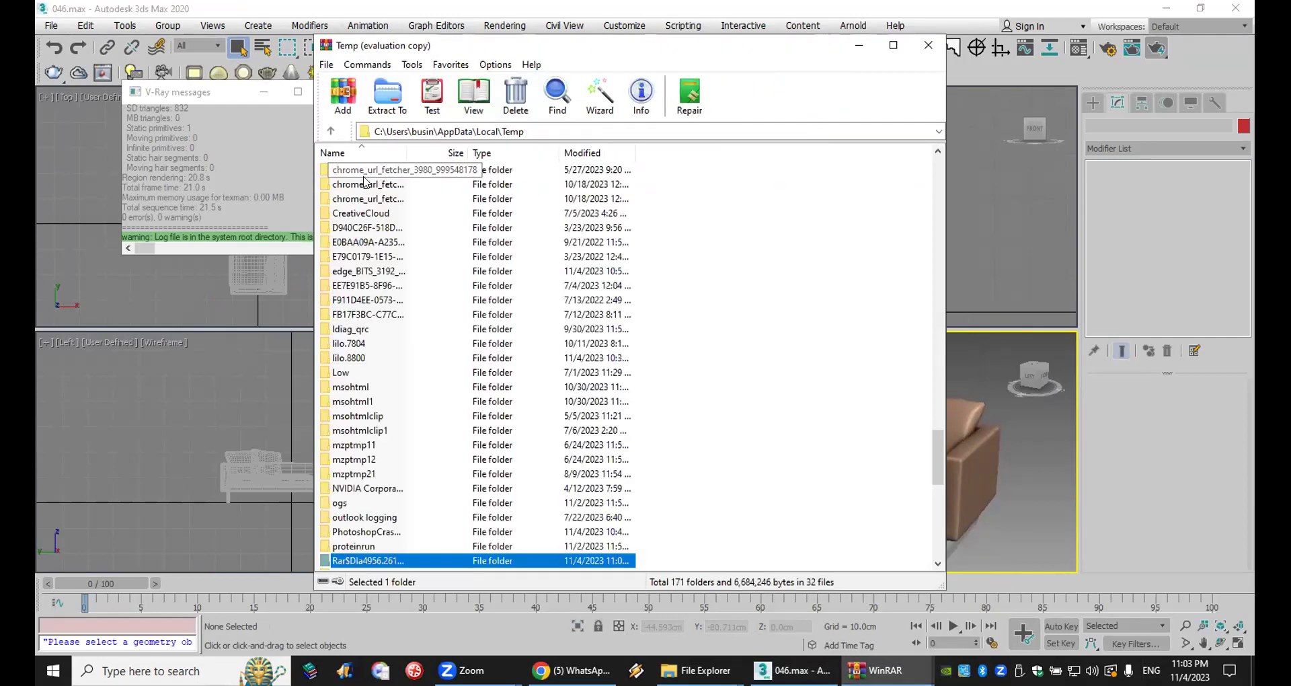
pyautogui.click(928, 45)
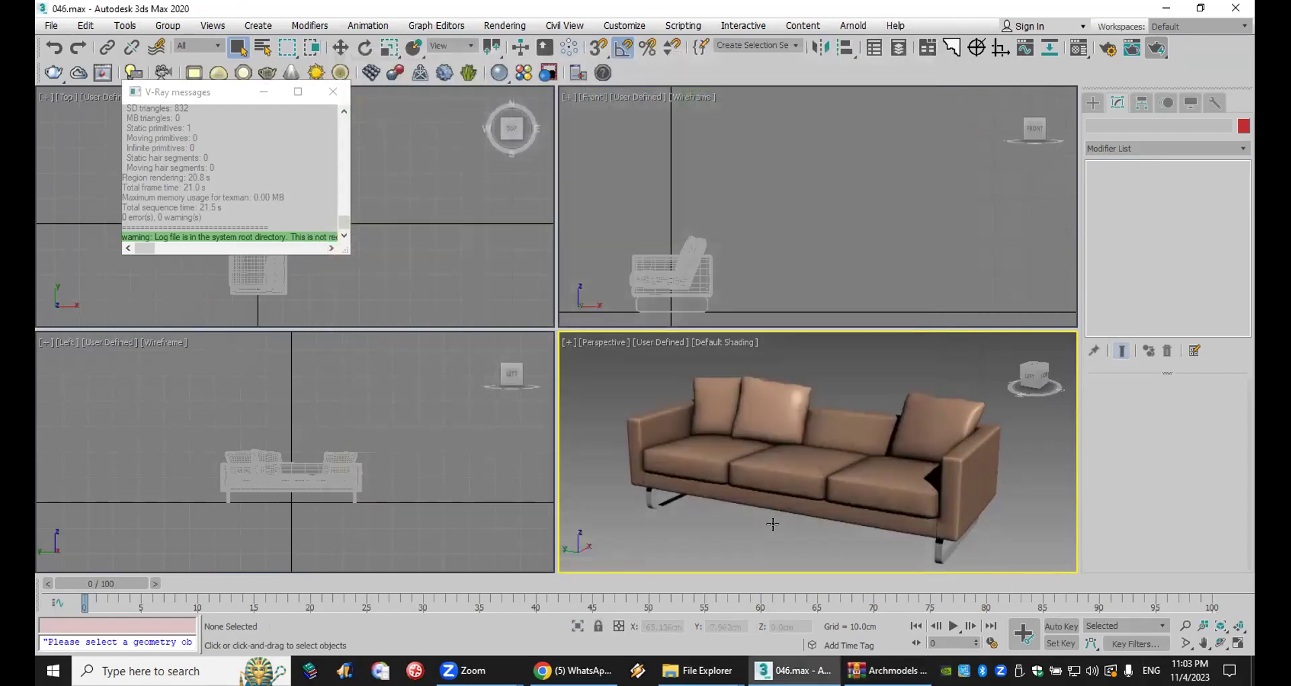
# Step: Reopen the Archmodels vol.059 archive from the ArchModels folder, dismiss the WinRAR purchase reminder and enter its Archmodels vol.059 folder
pyautogui.moveTo(700, 670)
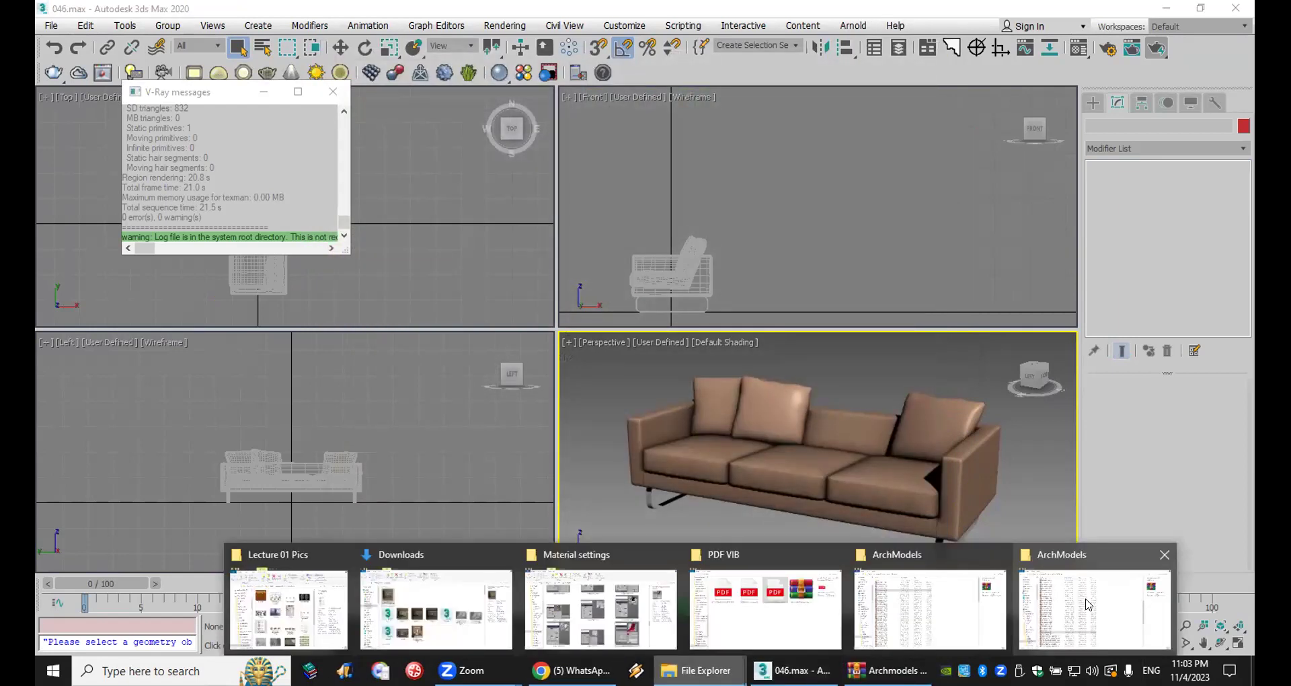
pyautogui.click(1089, 595)
pyautogui.doubleClick(288, 518)
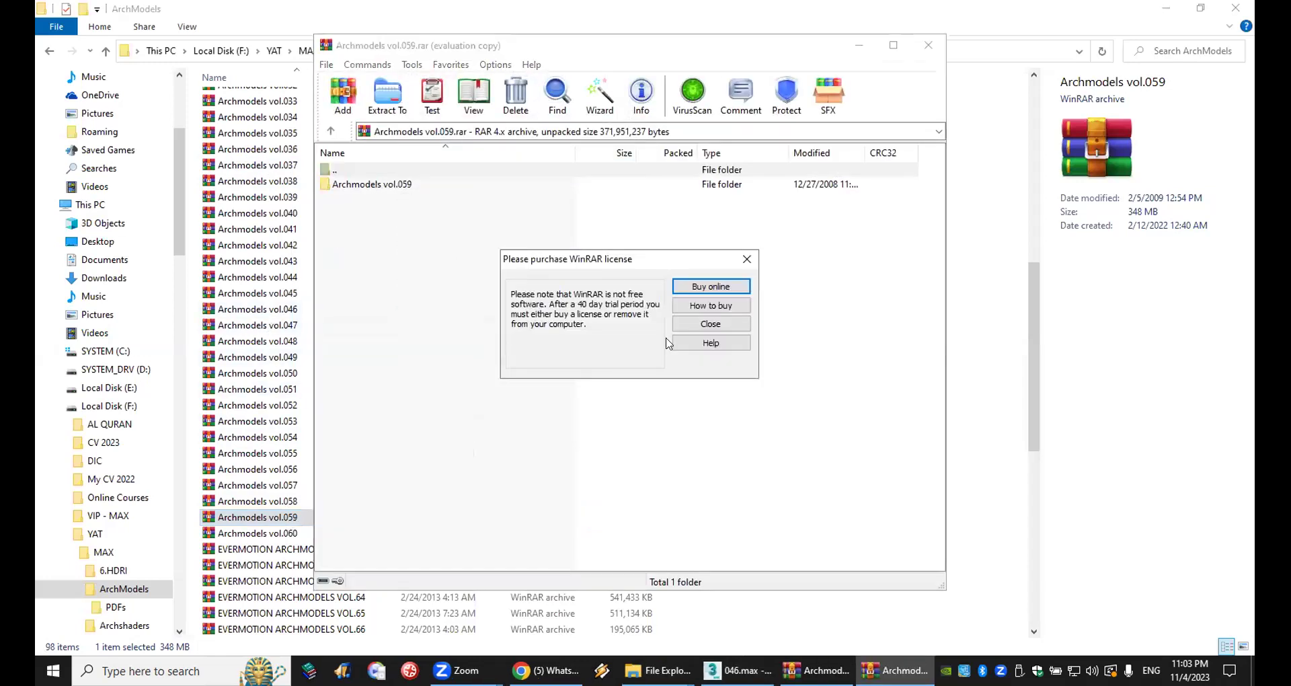
pyautogui.click(710, 324)
pyautogui.doubleClick(374, 184)
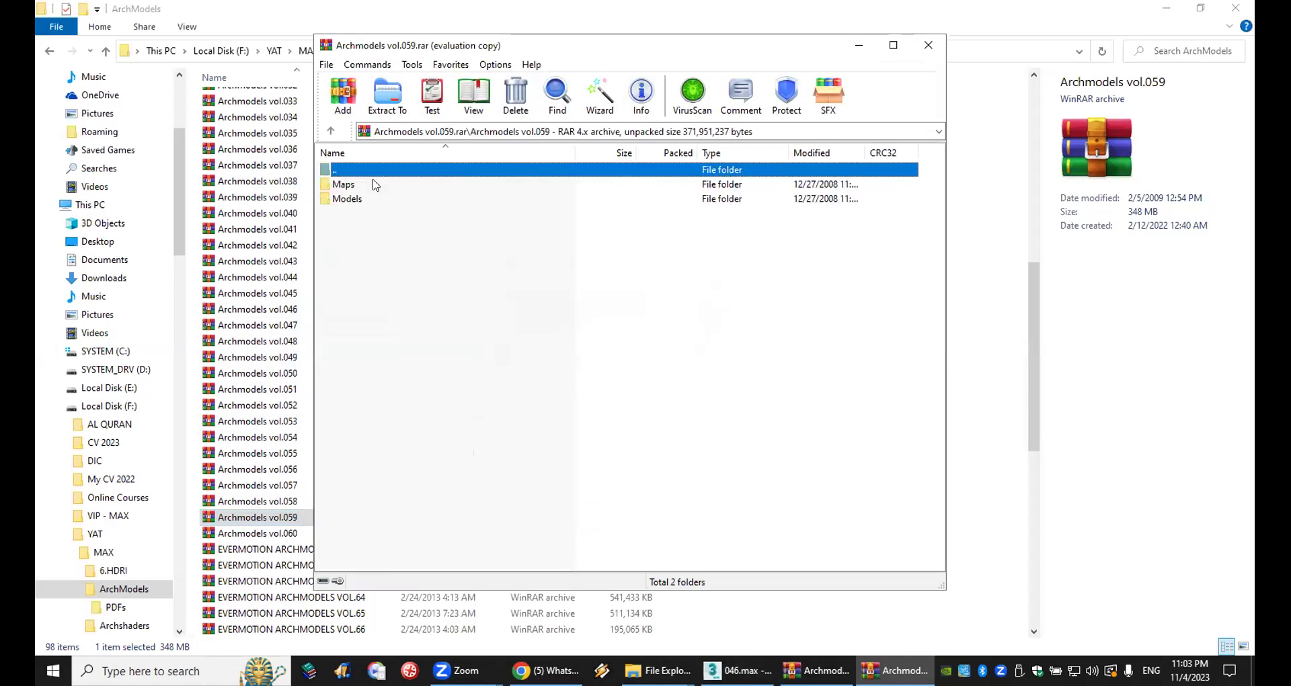
# Step: Extract the Maps folder into a new Archmodels vol.059 folder on the Desktop
pyautogui.click(347, 187)
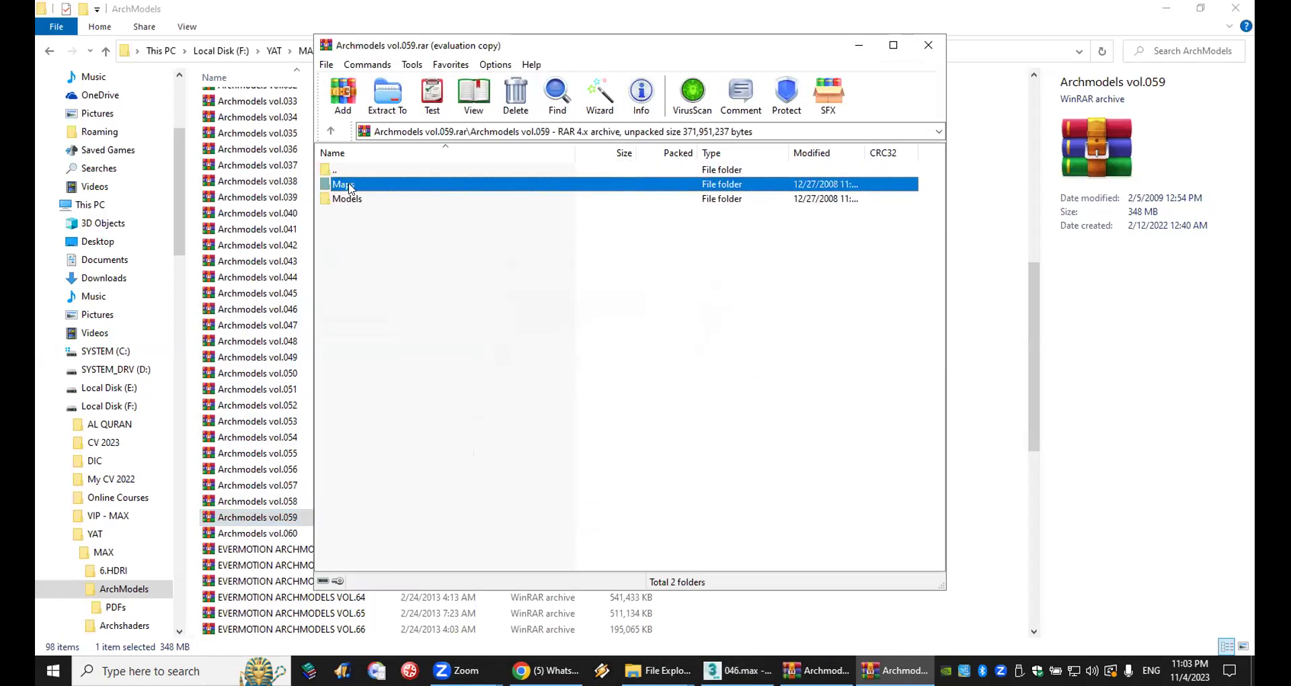
pyautogui.click(387, 94)
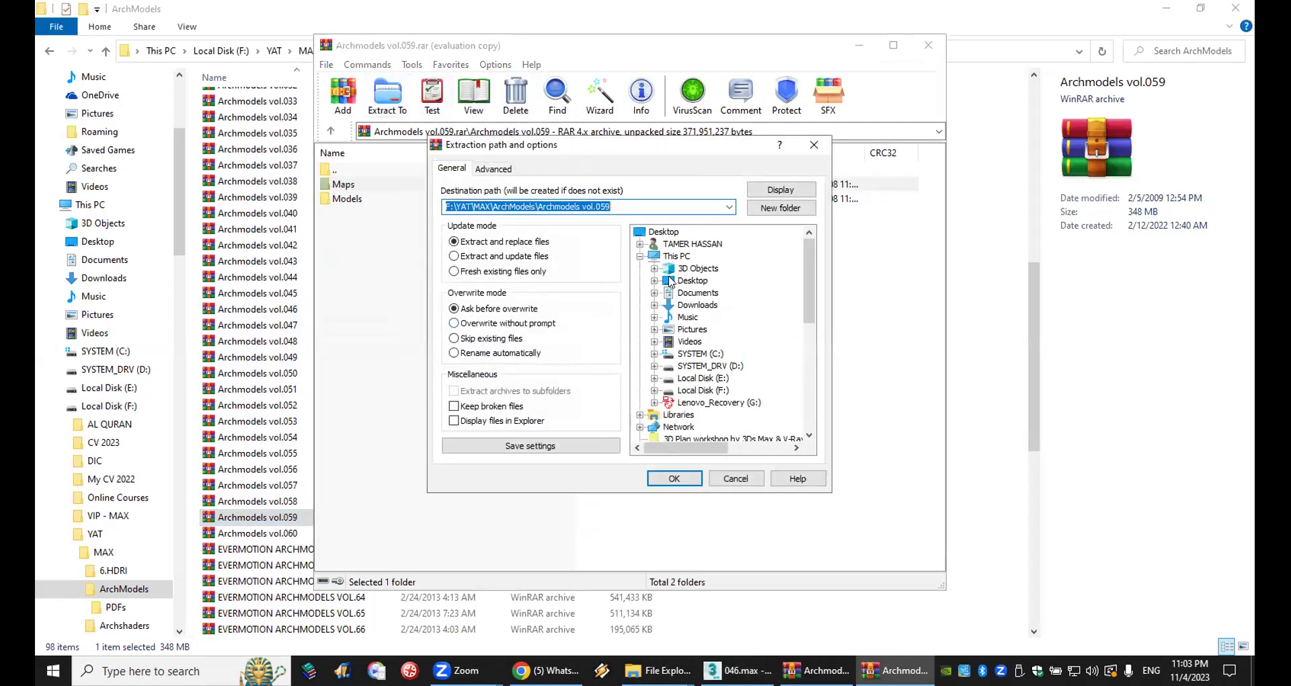
pyautogui.click(666, 233)
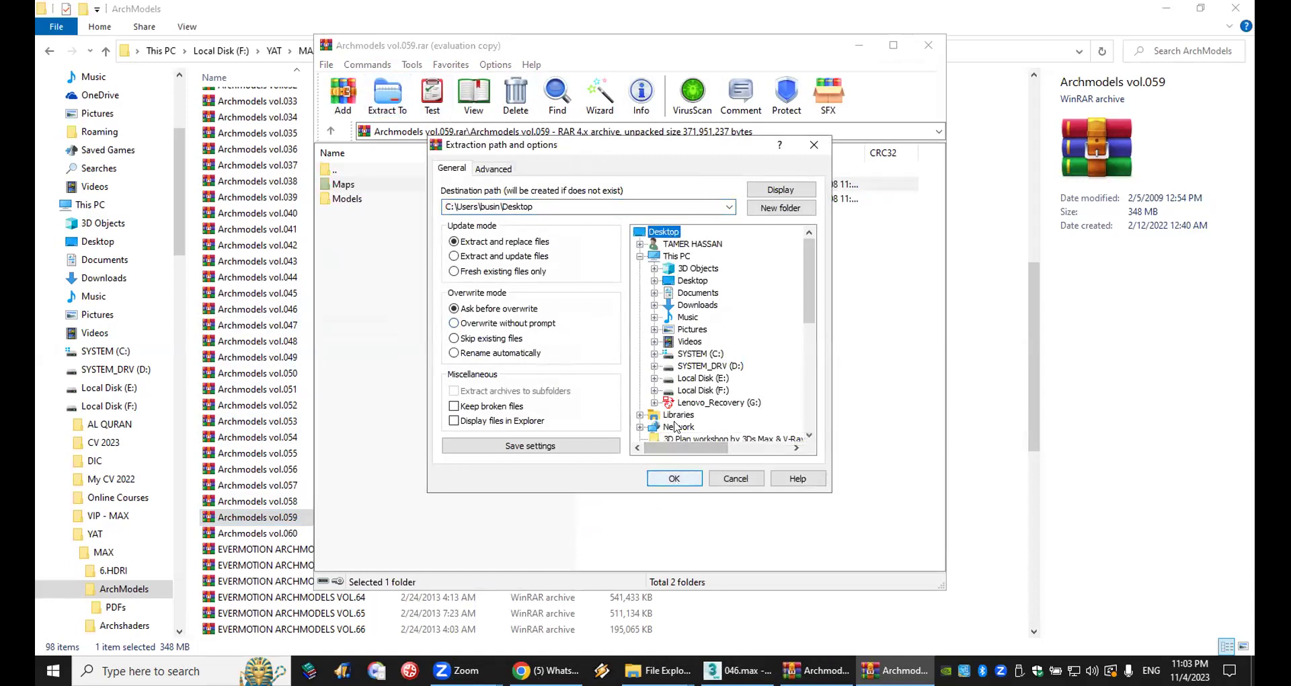
pyautogui.click(774, 209)
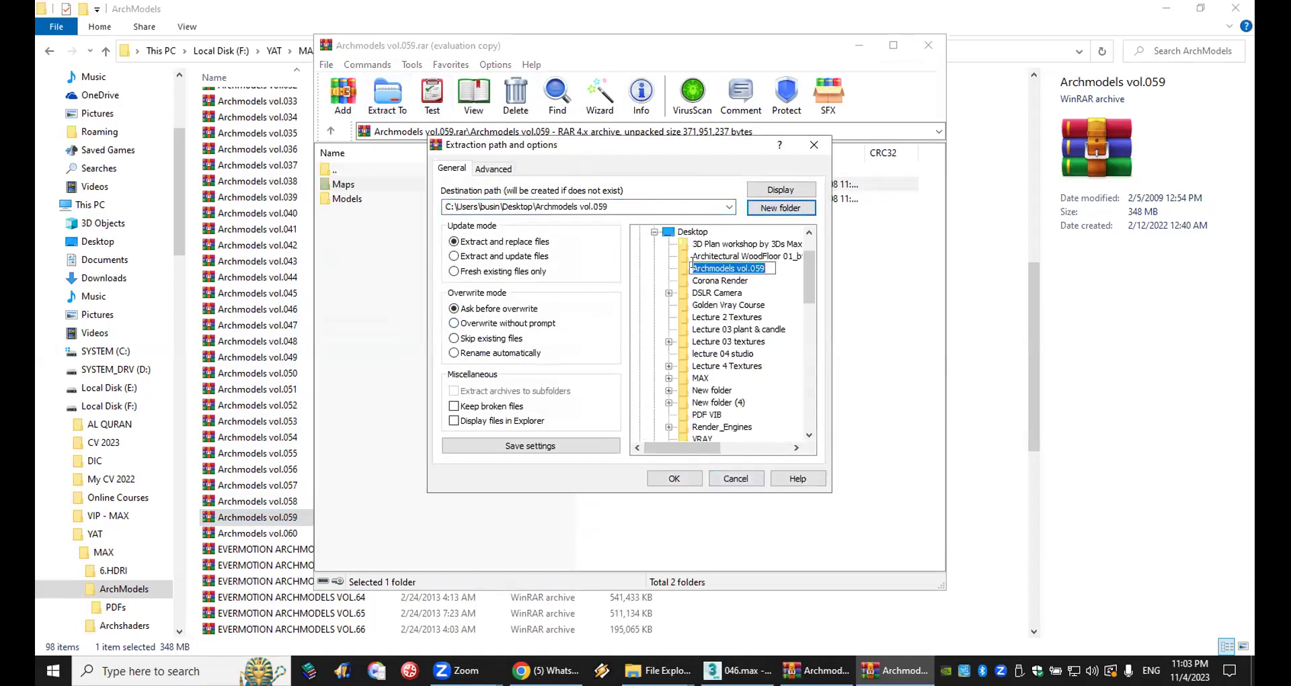
pyautogui.click(685, 270)
pyautogui.click(675, 479)
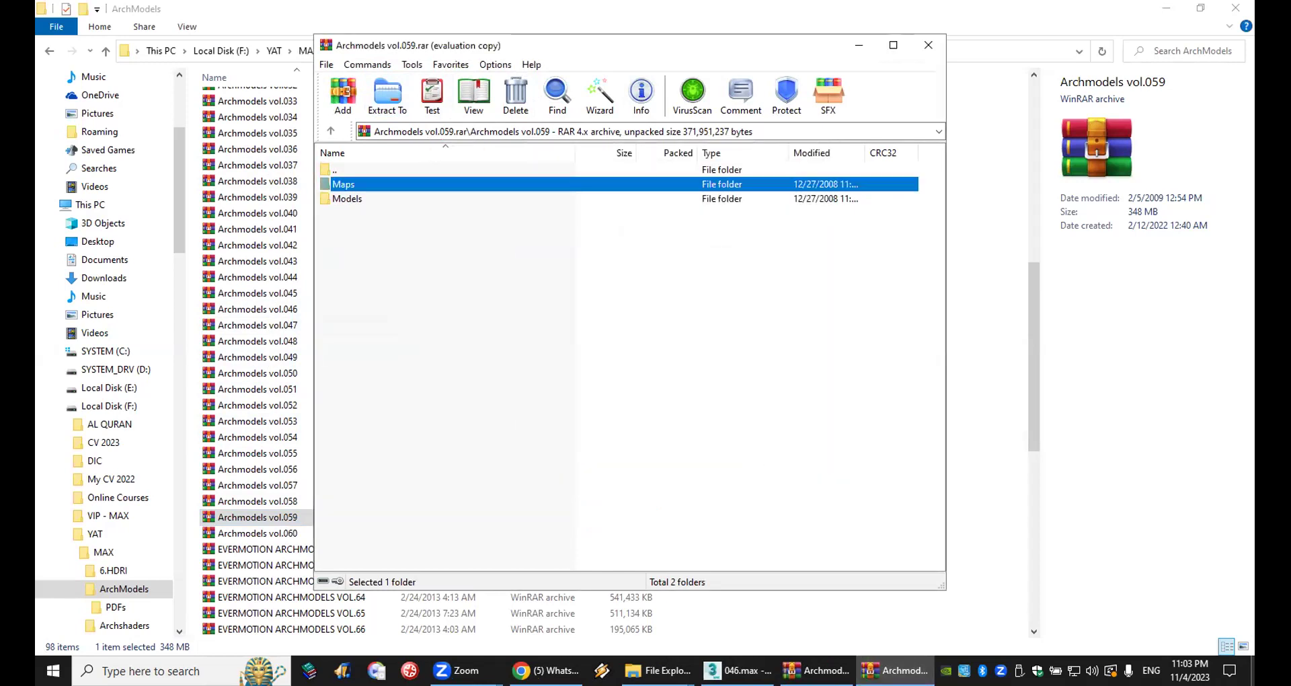
pyautogui.press('Escape')
# Step: Move the extracted Archmodels vol.059 folder to a free area of the desktop and switch back to 3ds Max
pyautogui.click(1253, 671)
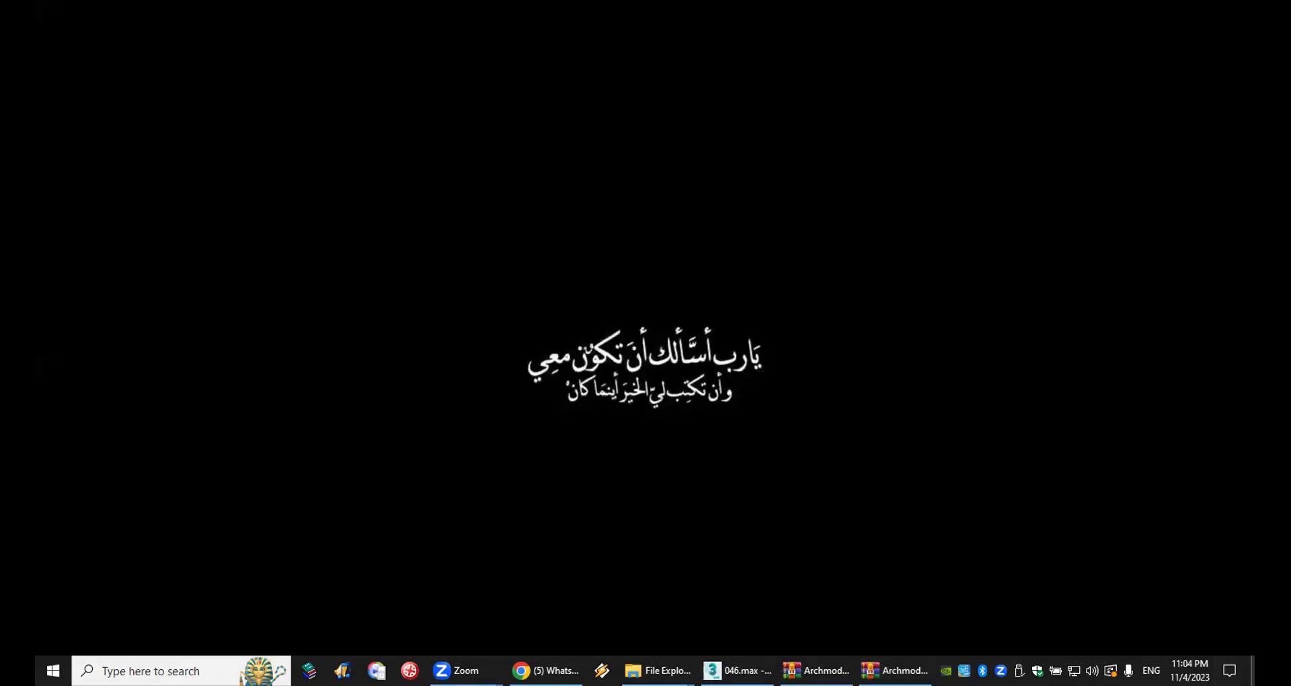
pyautogui.moveTo(316, 200); pyautogui.dragTo(490, 587)
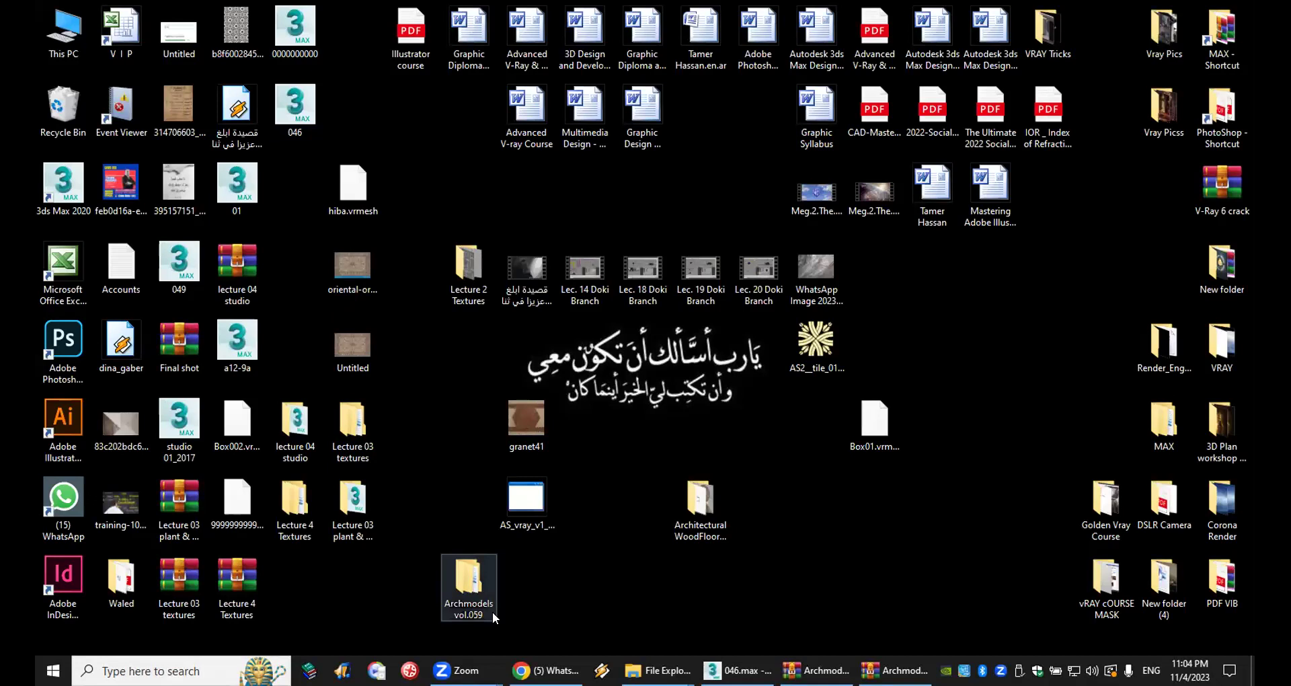
pyautogui.click(727, 660)
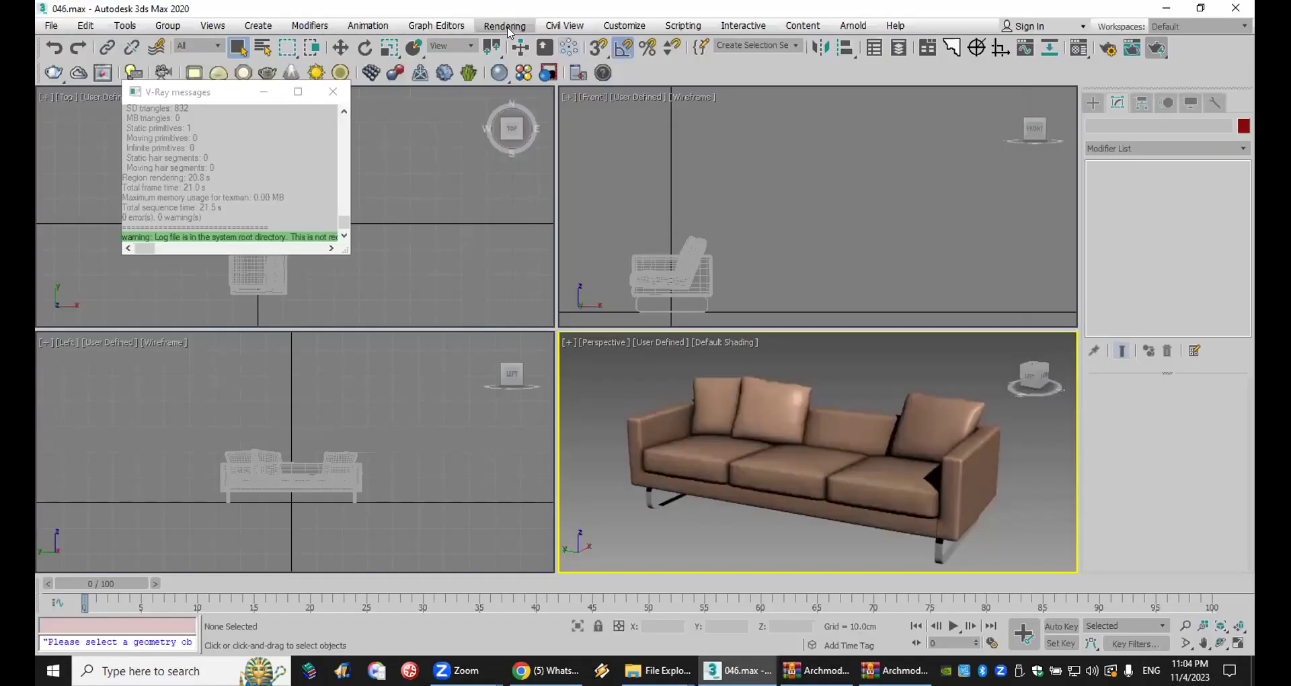
# Step: Add the Maps folder inside the Desktop's Archmodels vol.059 folder to the project's external files paths
pyautogui.click(622, 26)
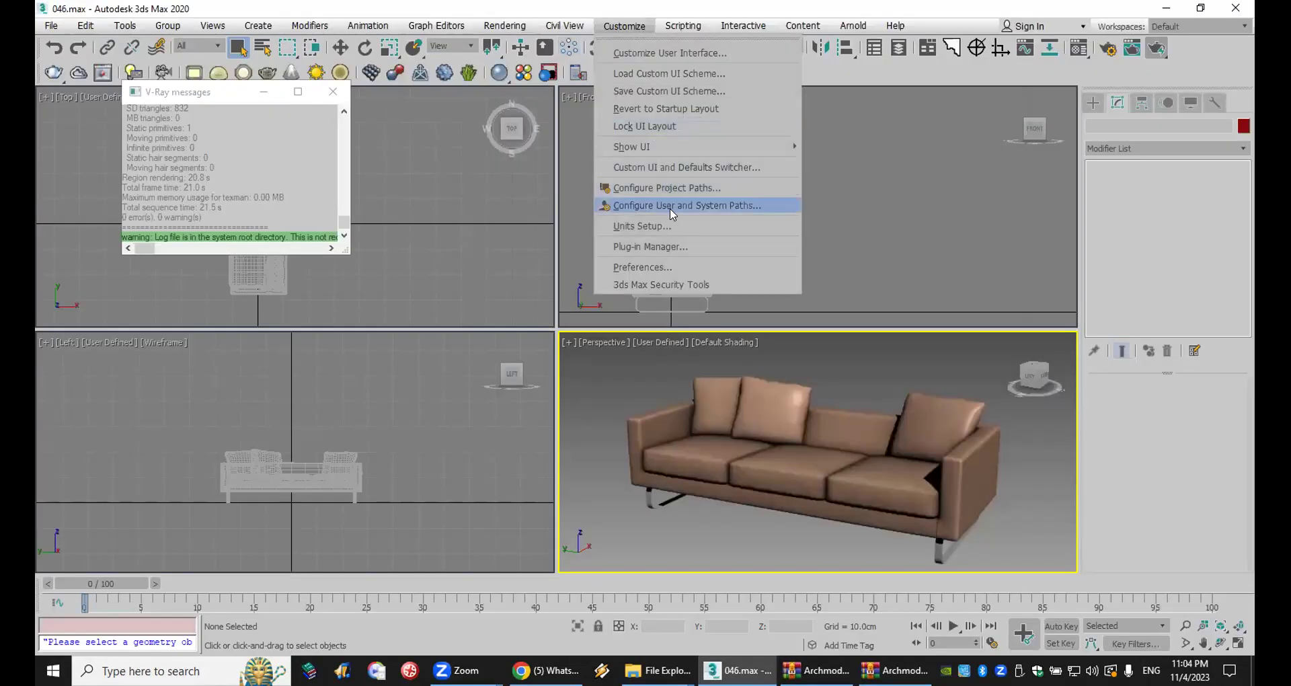
pyautogui.click(686, 187)
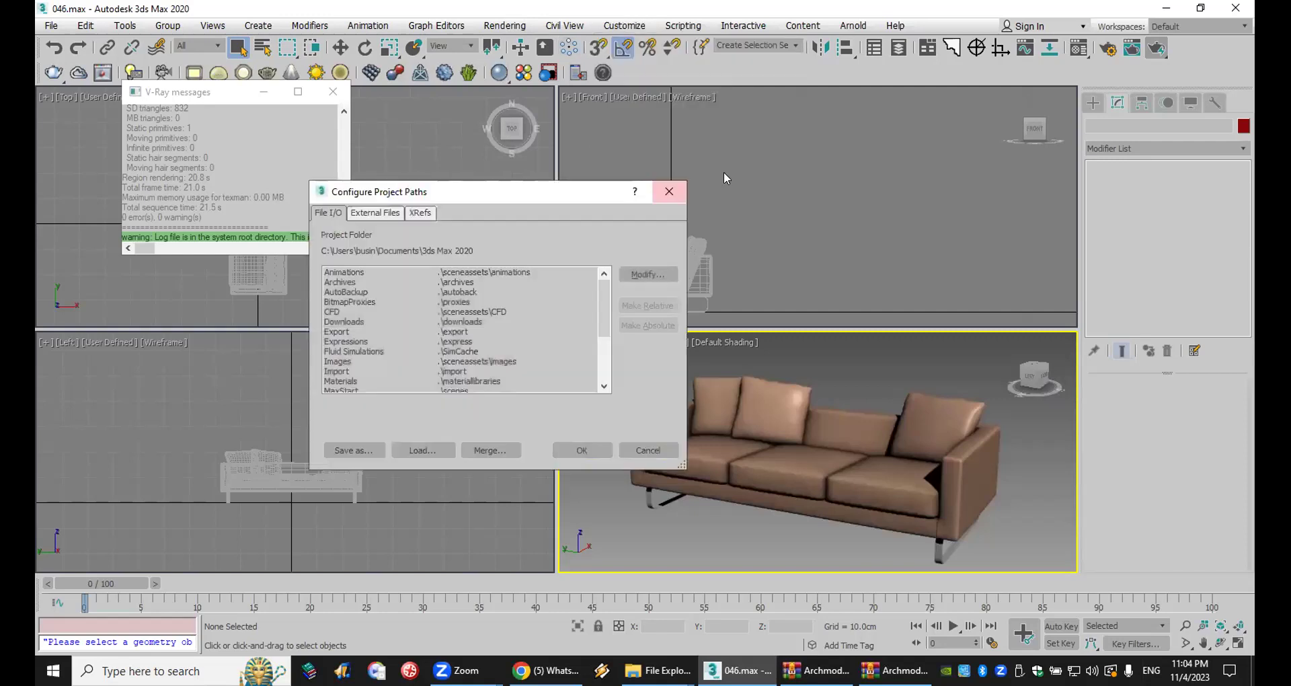
pyautogui.click(349, 213)
pyautogui.click(644, 289)
pyautogui.click(121, 132)
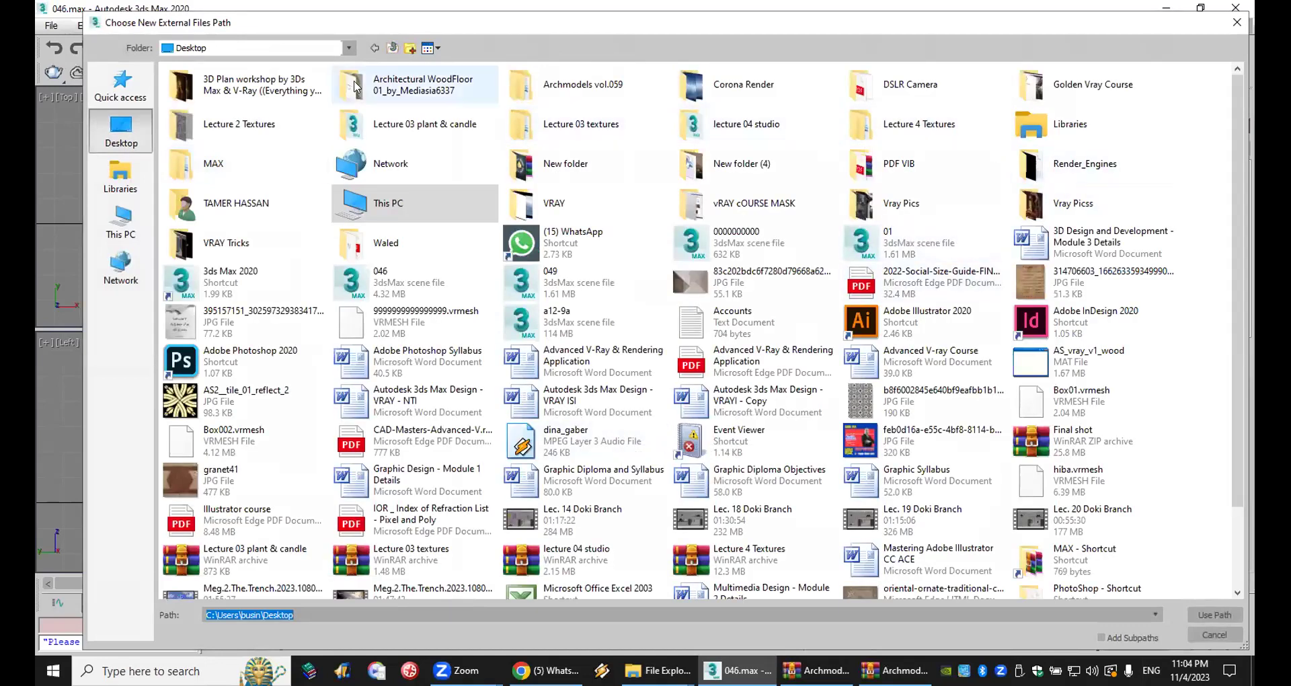
pyautogui.doubleClick(580, 90)
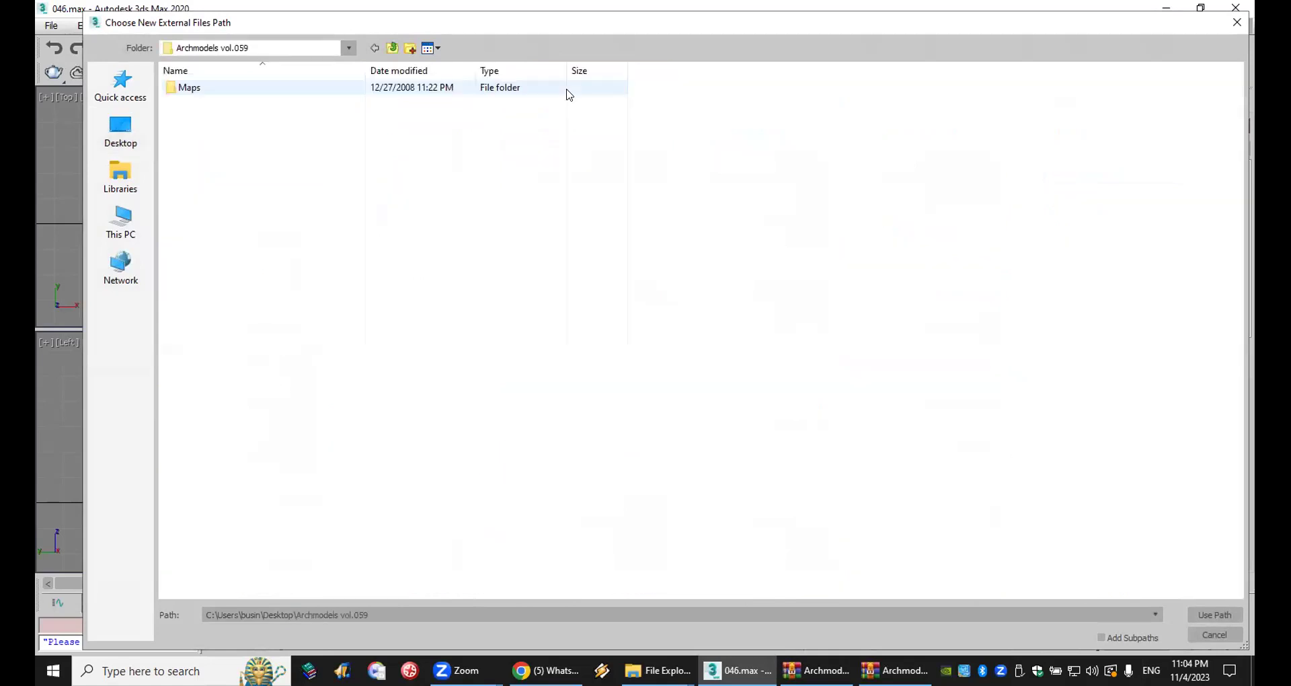
pyautogui.doubleClick(259, 88)
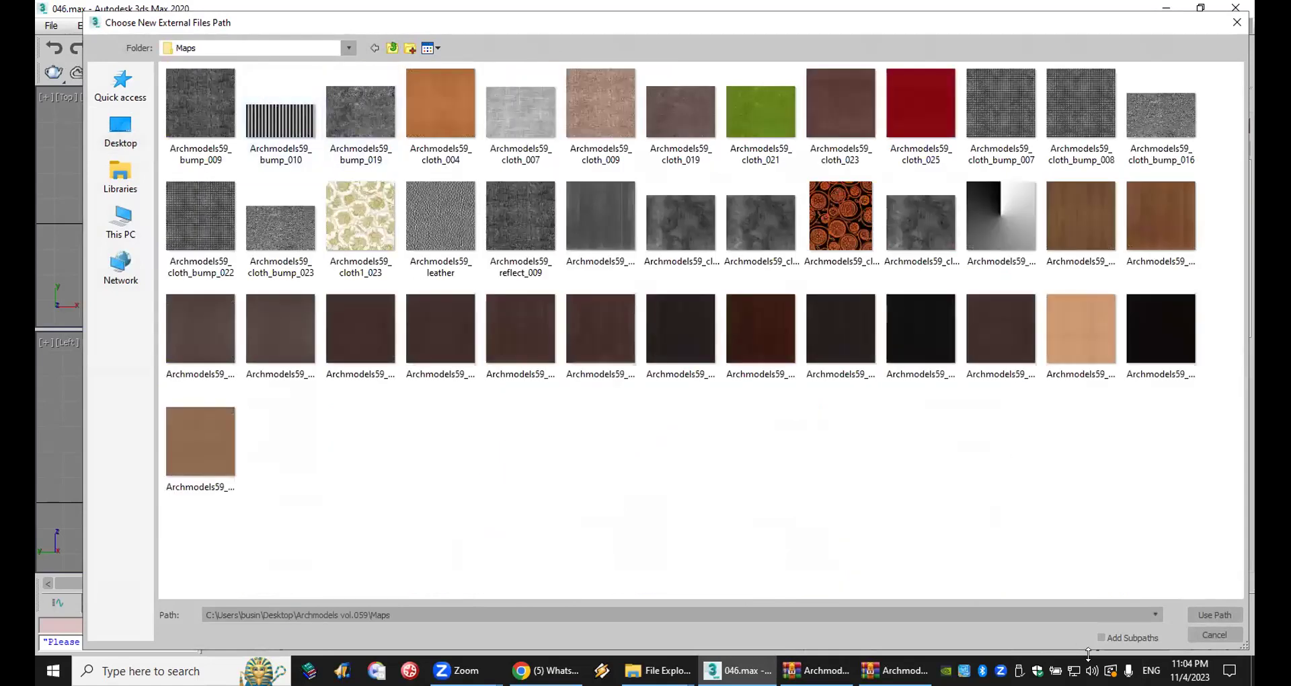
pyautogui.click(1214, 615)
pyautogui.click(582, 450)
pyautogui.click(679, 406)
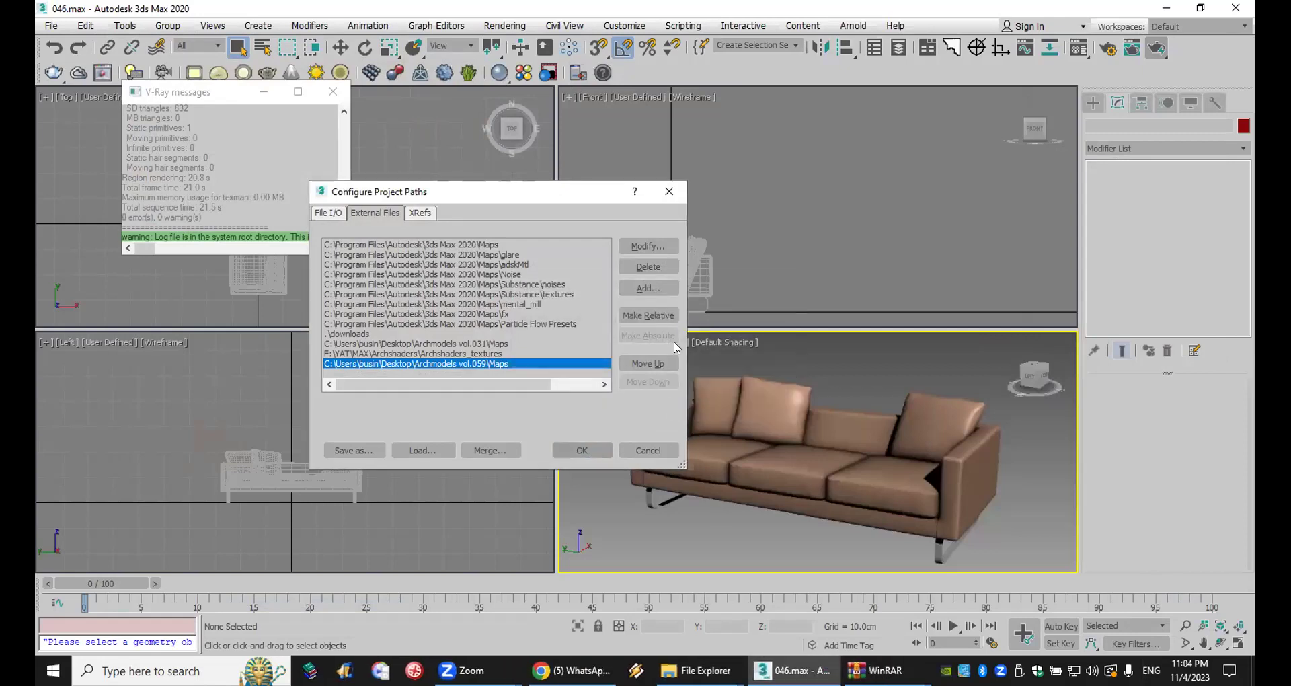
pyautogui.click(582, 450)
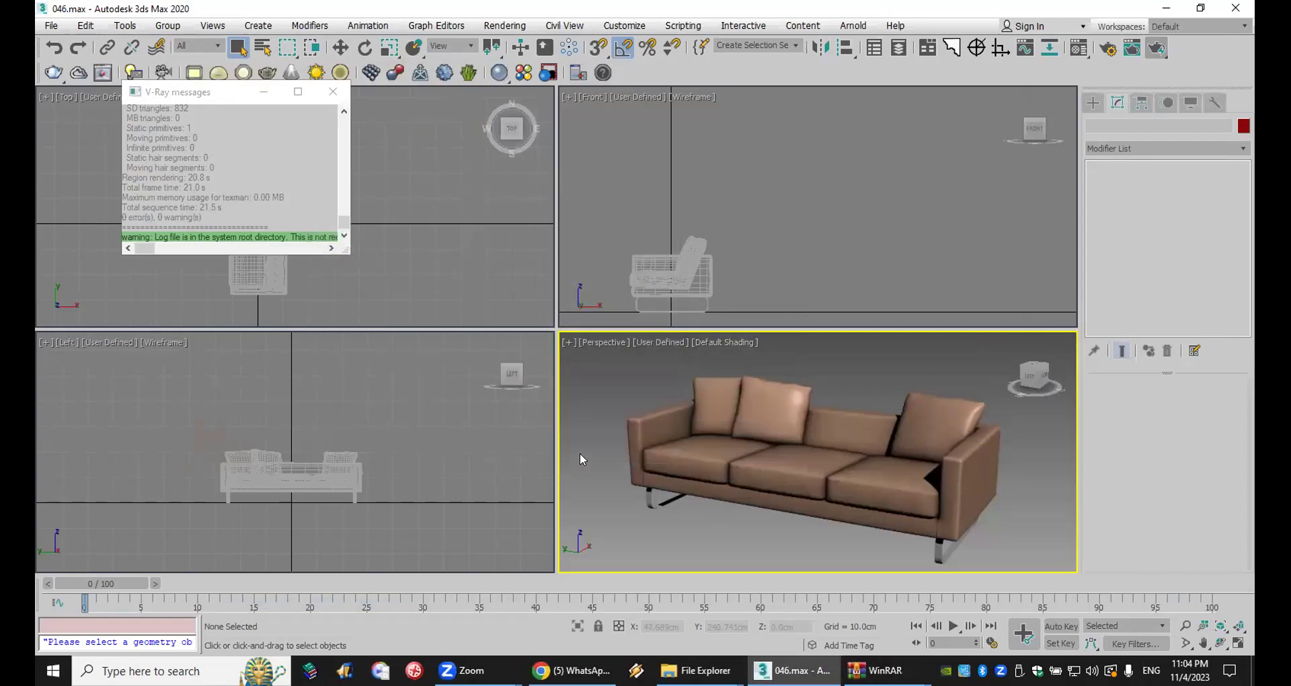
# Step: Reload 046.max from the recent files, accept V-Ray's updated features and close the Scene Converter
pyautogui.click(332, 91)
pyautogui.click(51, 25)
pyautogui.moveTo(124, 105)
pyautogui.click(235, 106)
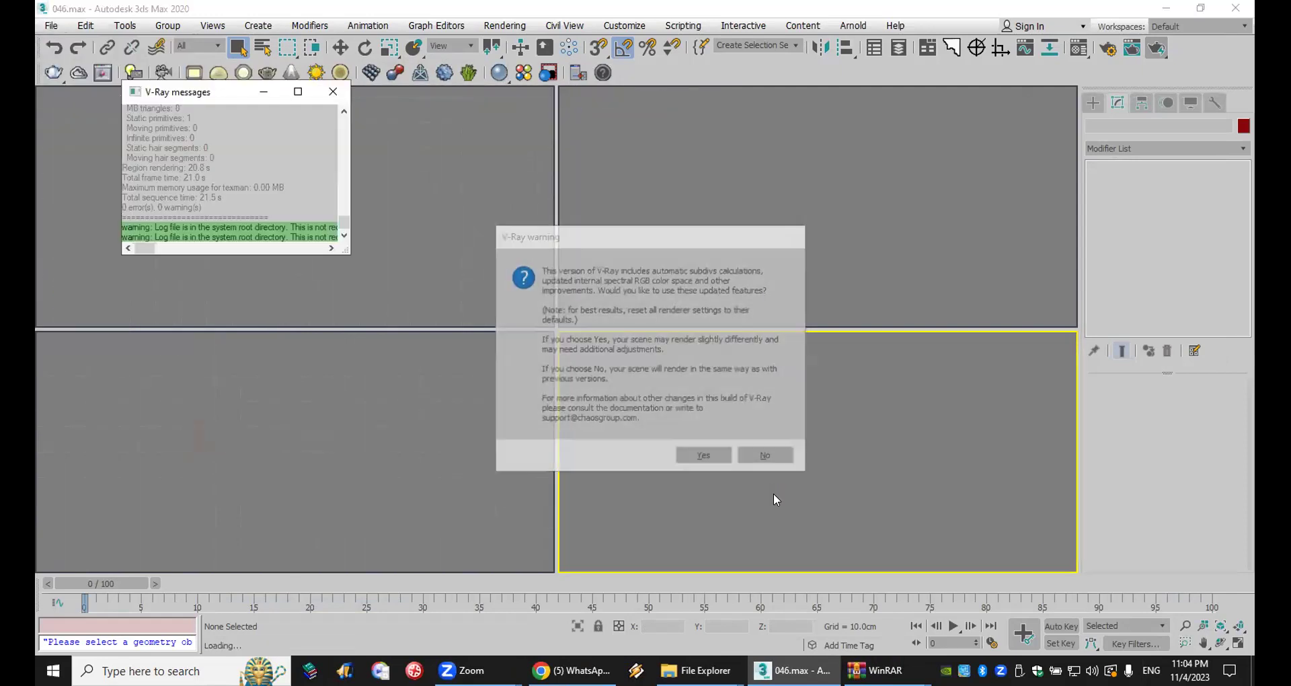
pyautogui.click(710, 449)
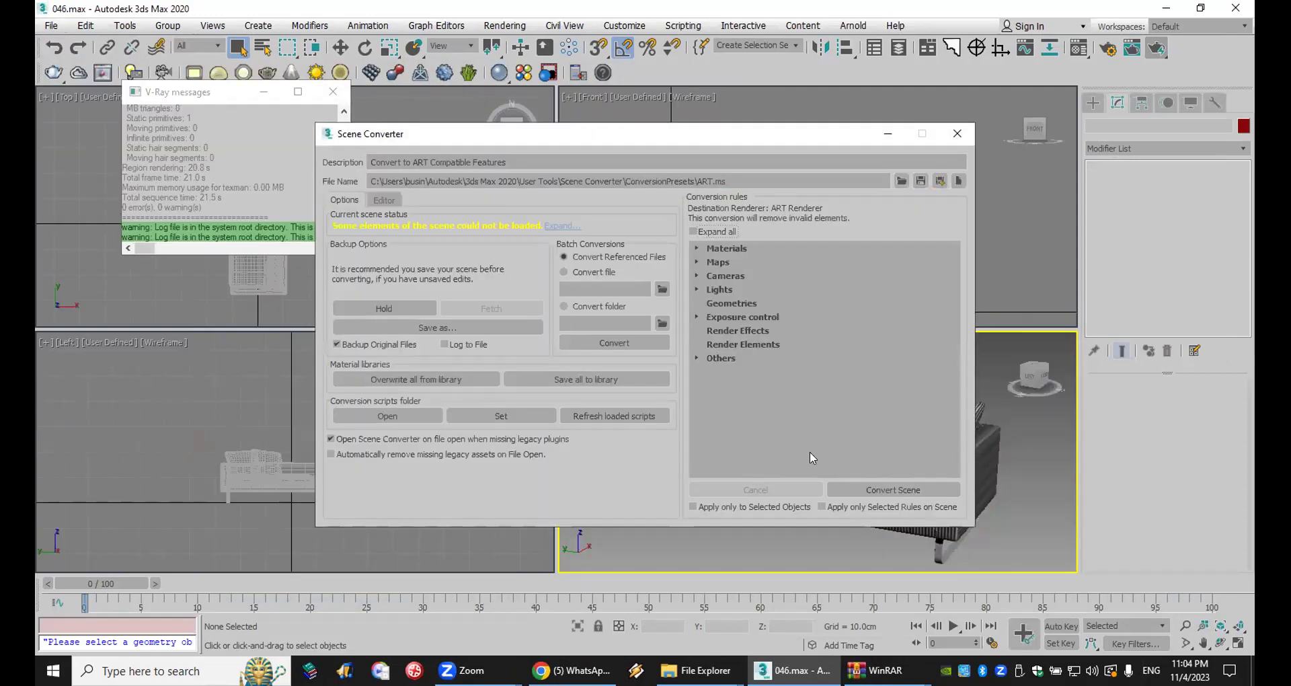
pyautogui.click(960, 133)
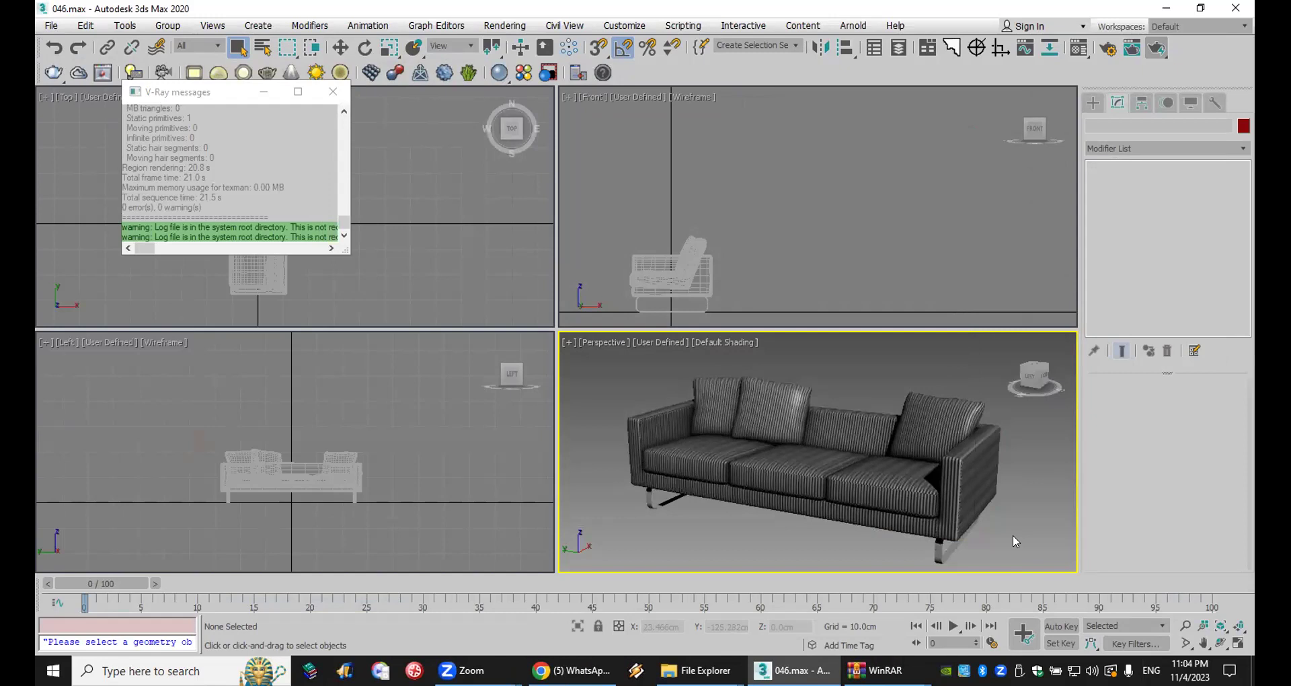
# Step: Inspect how the sofa is split into separate objects by selecting its back cushions, and clear the selection
pyautogui.click(975, 462)
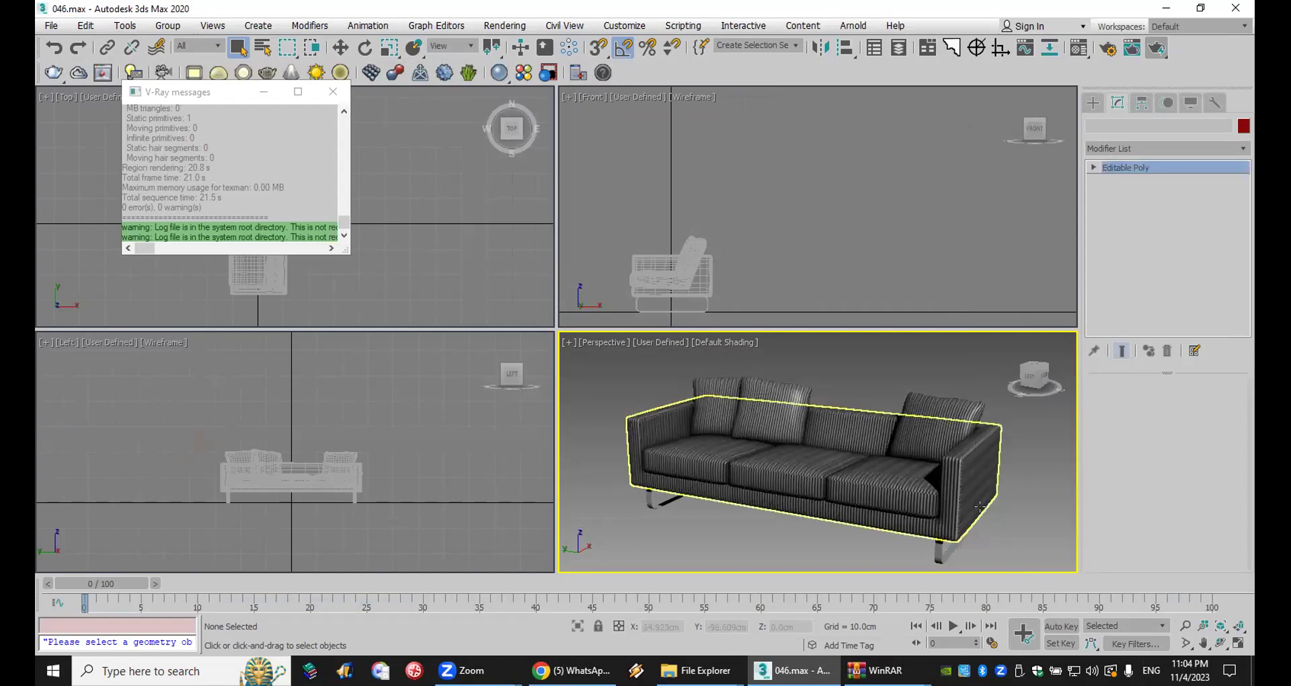
pyautogui.click(944, 420)
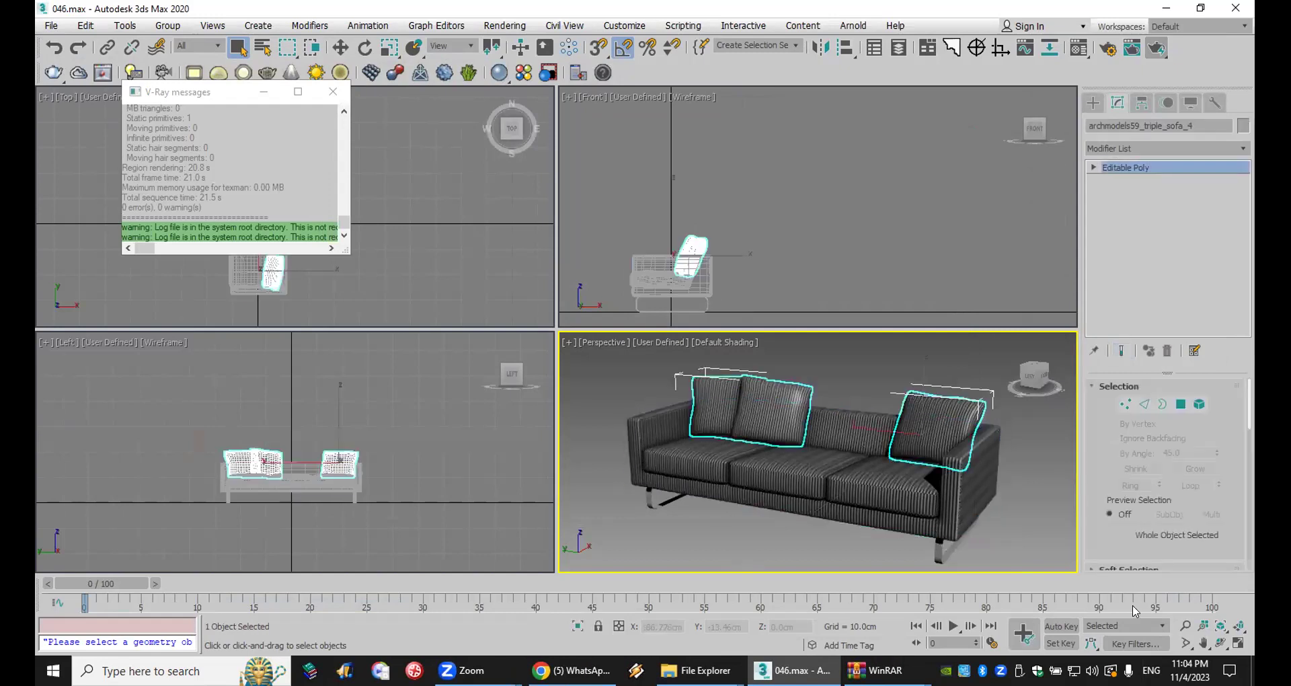
pyautogui.click(1047, 500)
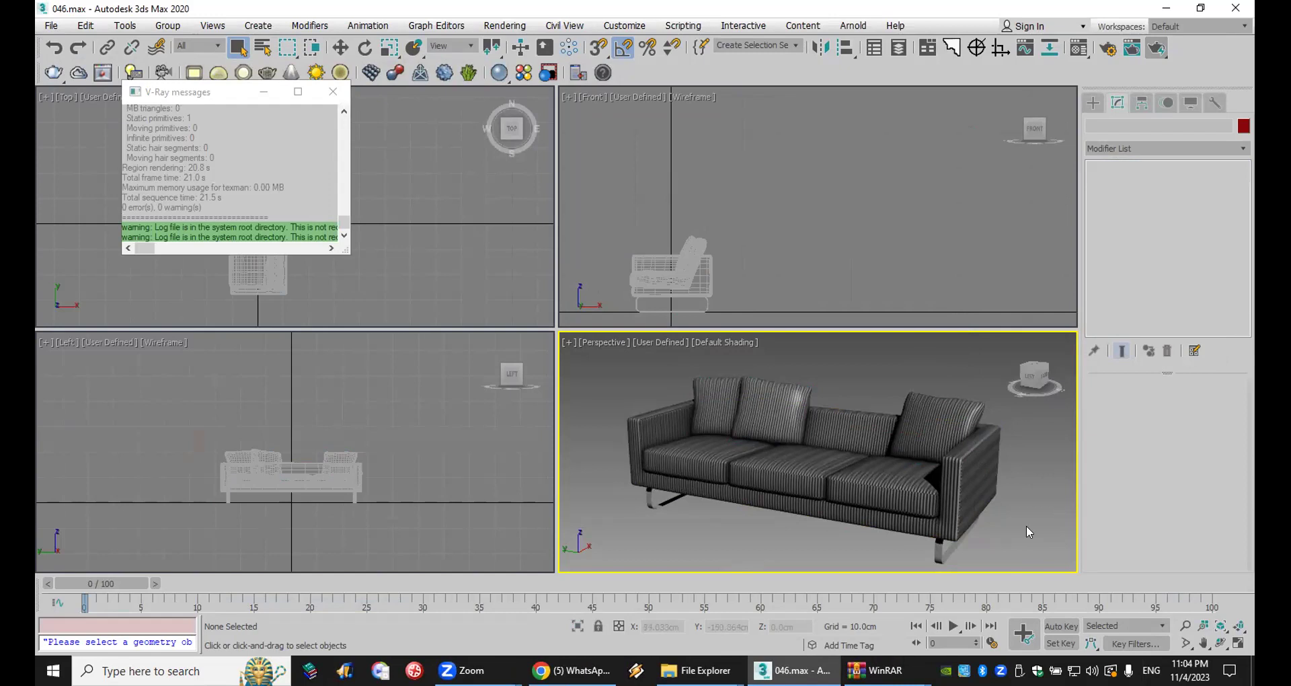
# Step: Attach the sofa frame to the chrome legs using Match Material IDs to Material with Condense Material and IDs
pyautogui.click(940, 548)
pyautogui.click(939, 548)
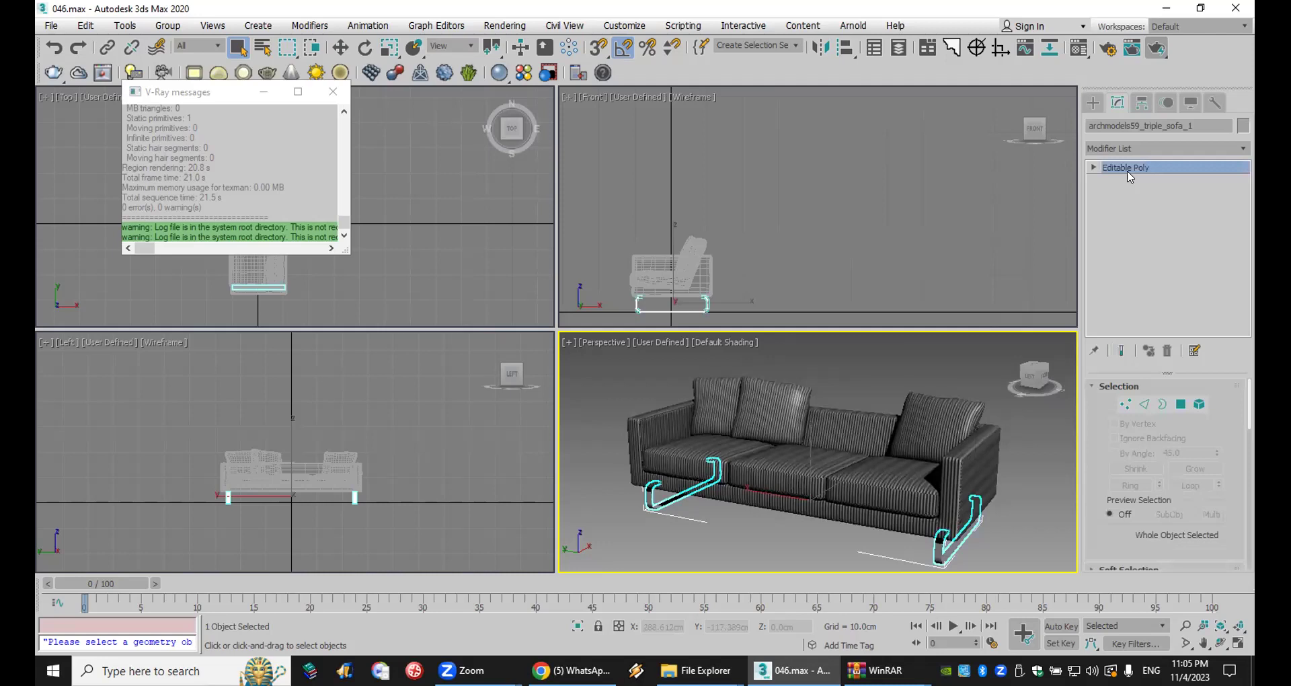
pyautogui.moveTo(1095, 468); pyautogui.dragTo(1151, 207)
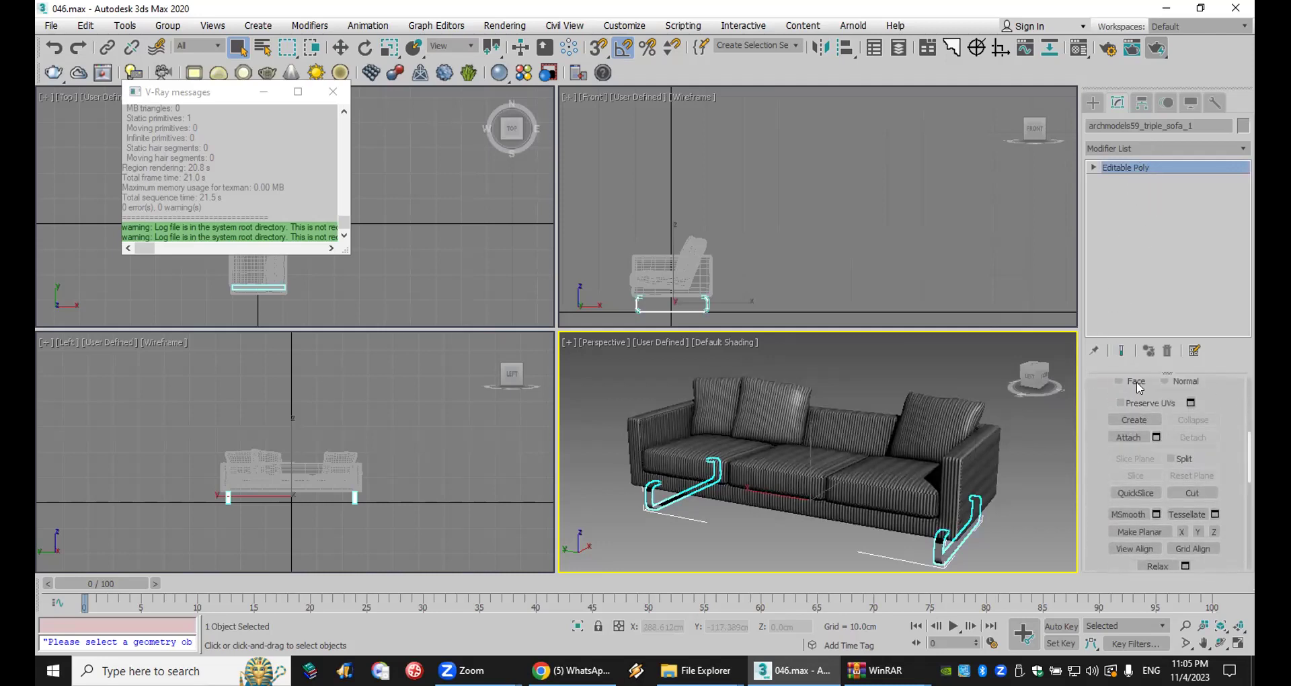
pyautogui.click(1138, 437)
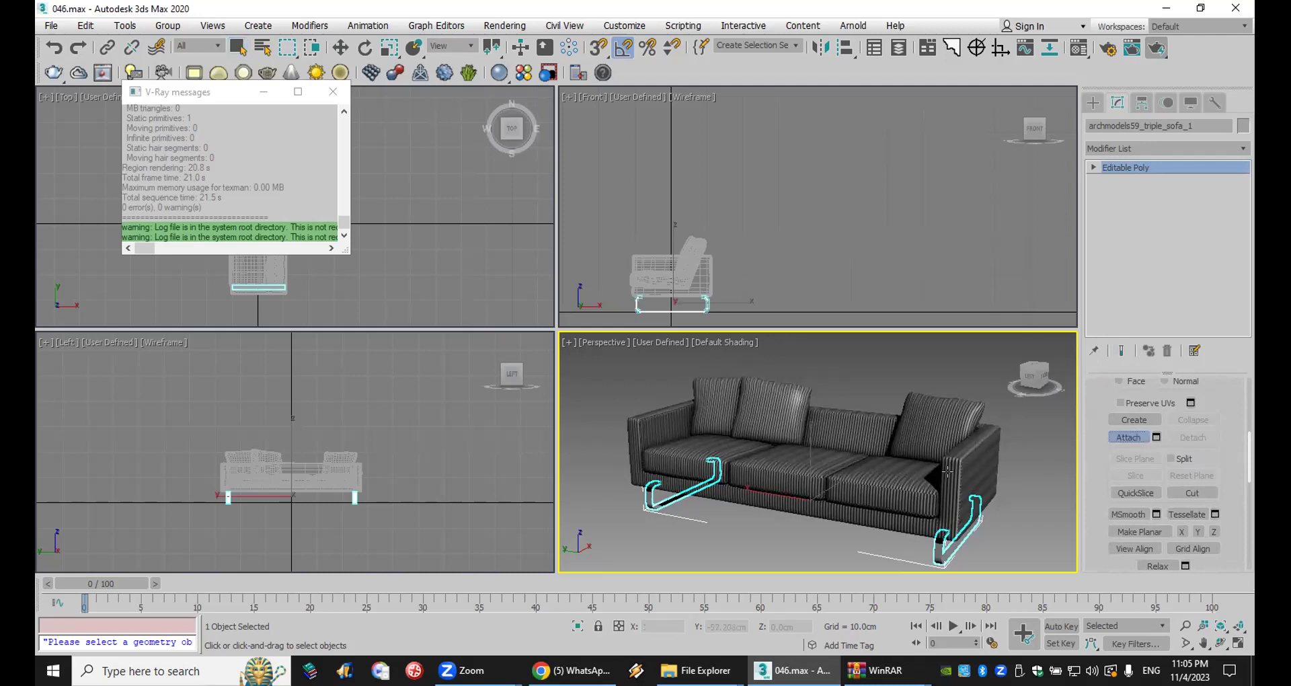
pyautogui.click(907, 526)
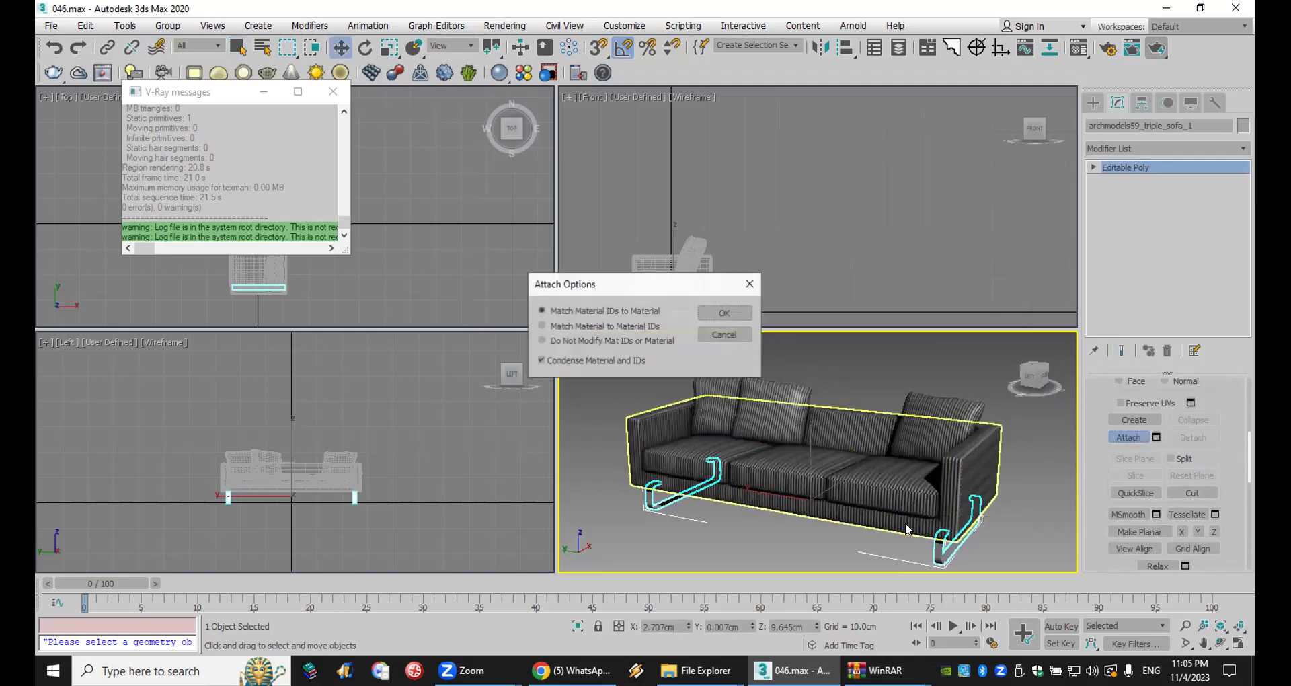
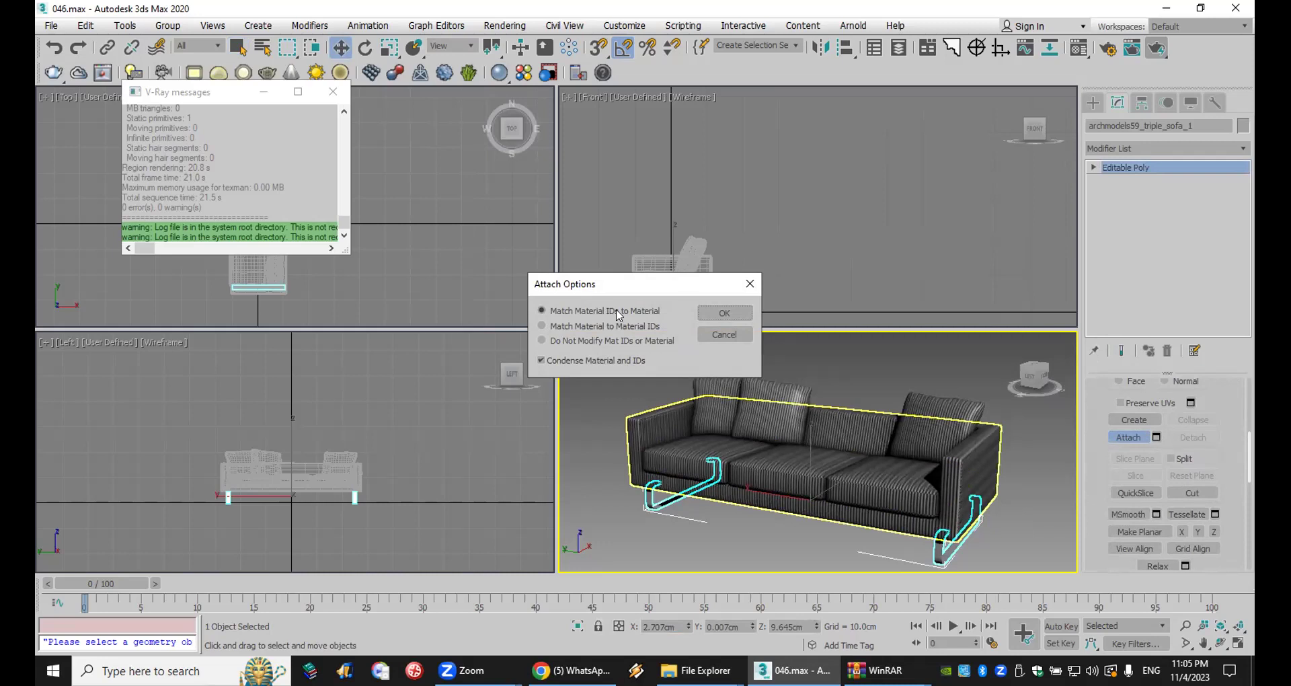
pyautogui.click(725, 312)
# Step: Attach the seat cushions and back cushions to the same sofa object, matching material IDs to material, and end attaching
pyautogui.click(1146, 442)
pyautogui.click(885, 490)
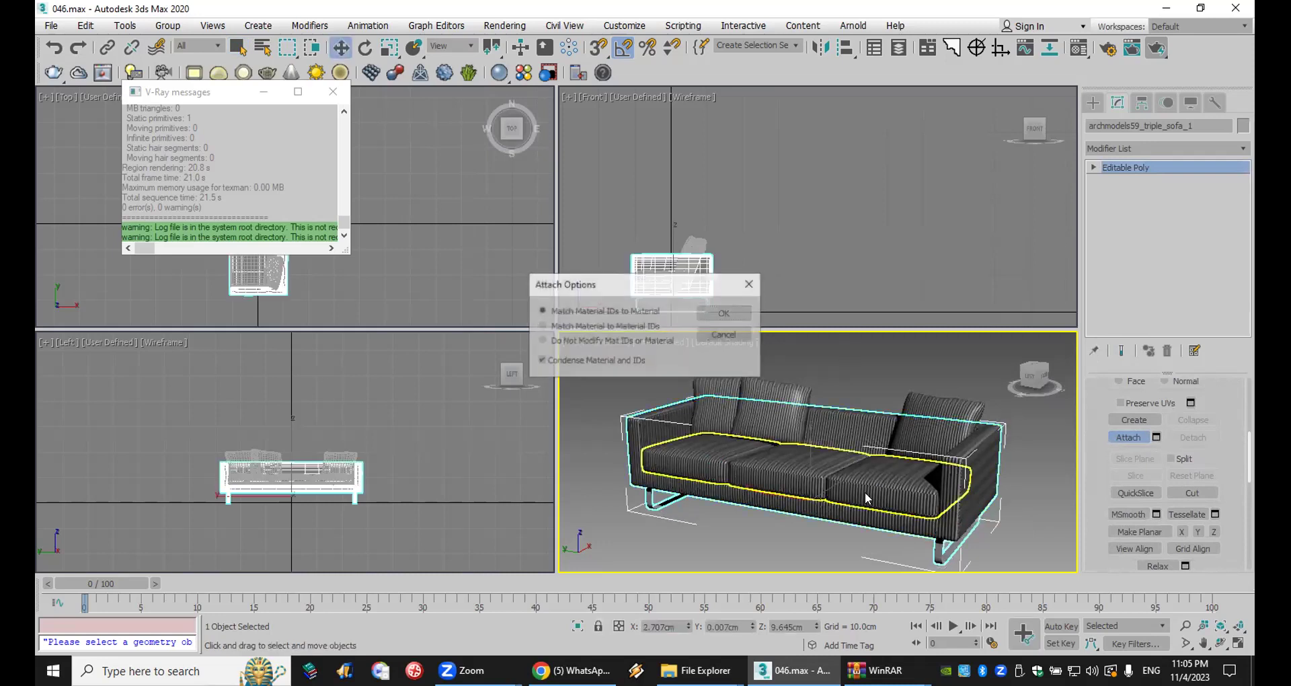
pyautogui.click(725, 313)
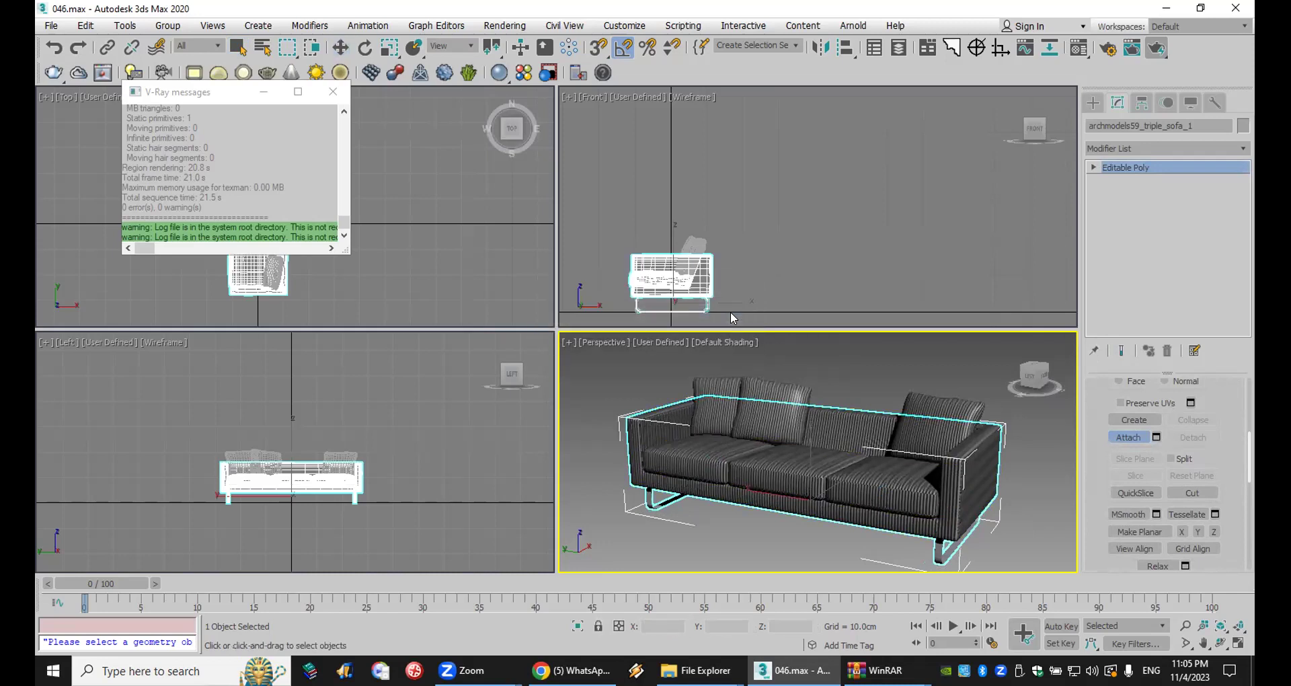
pyautogui.click(946, 417)
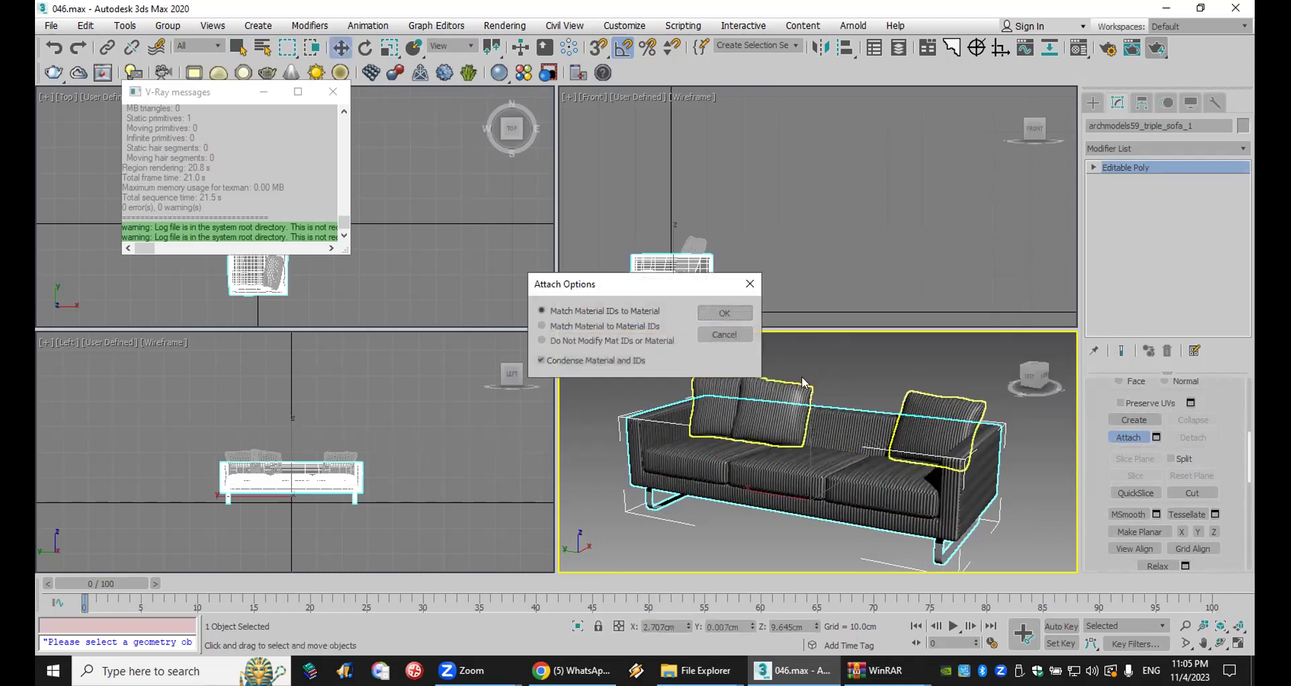
pyautogui.click(725, 313)
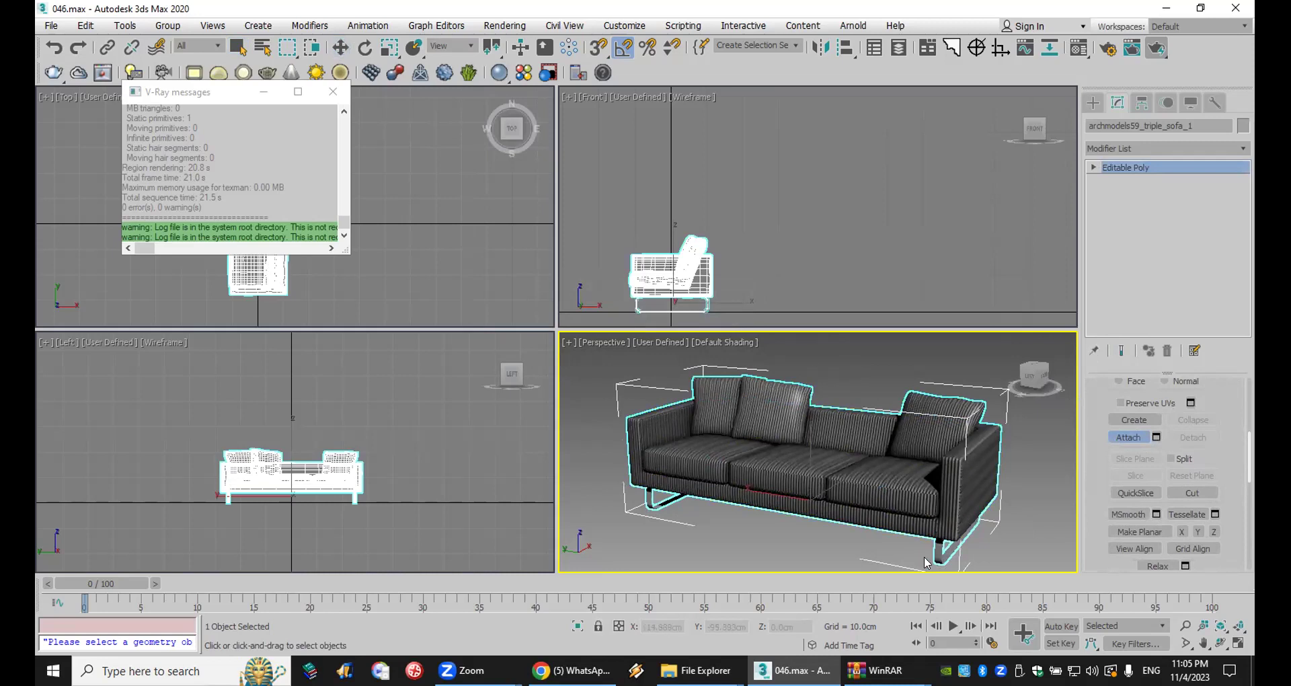
pyautogui.click(1129, 437)
pyautogui.press('w')
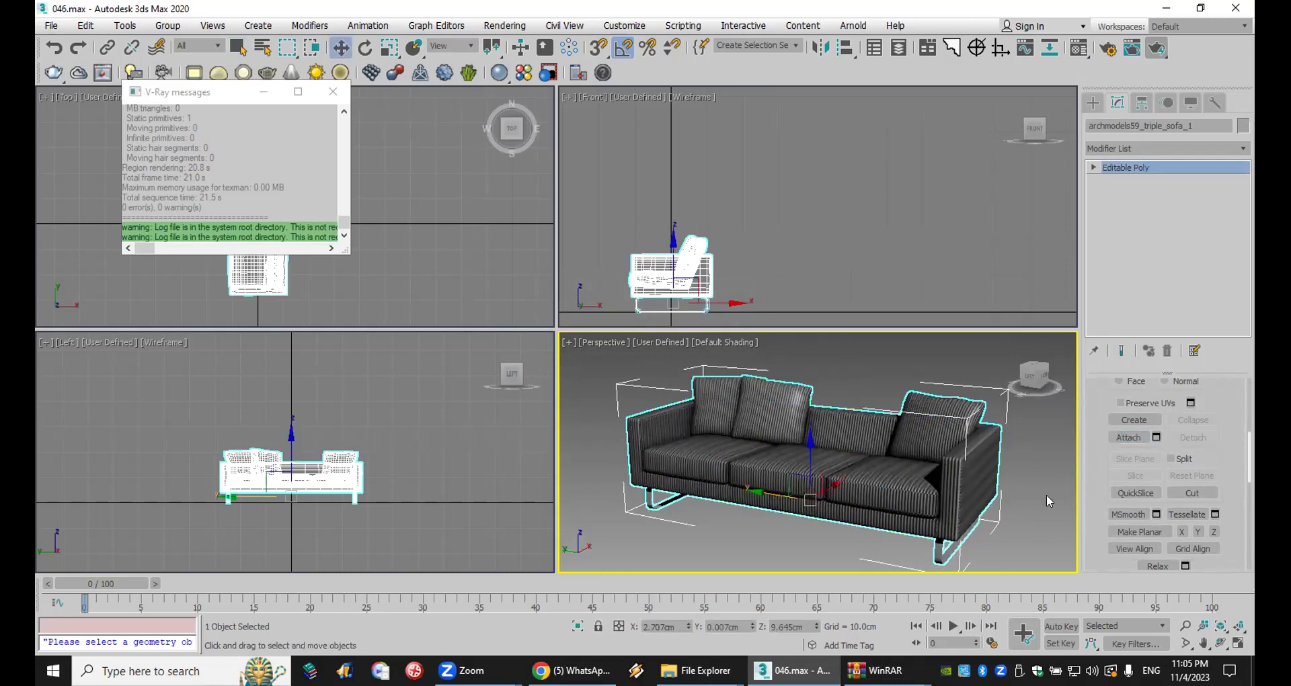
# Step: Close the V-Ray messages window and bring up the V-Ray object creation tools with nothing selected
pyautogui.click(1046, 494)
pyautogui.click(332, 92)
pyautogui.click(745, 228)
pyautogui.click(869, 469)
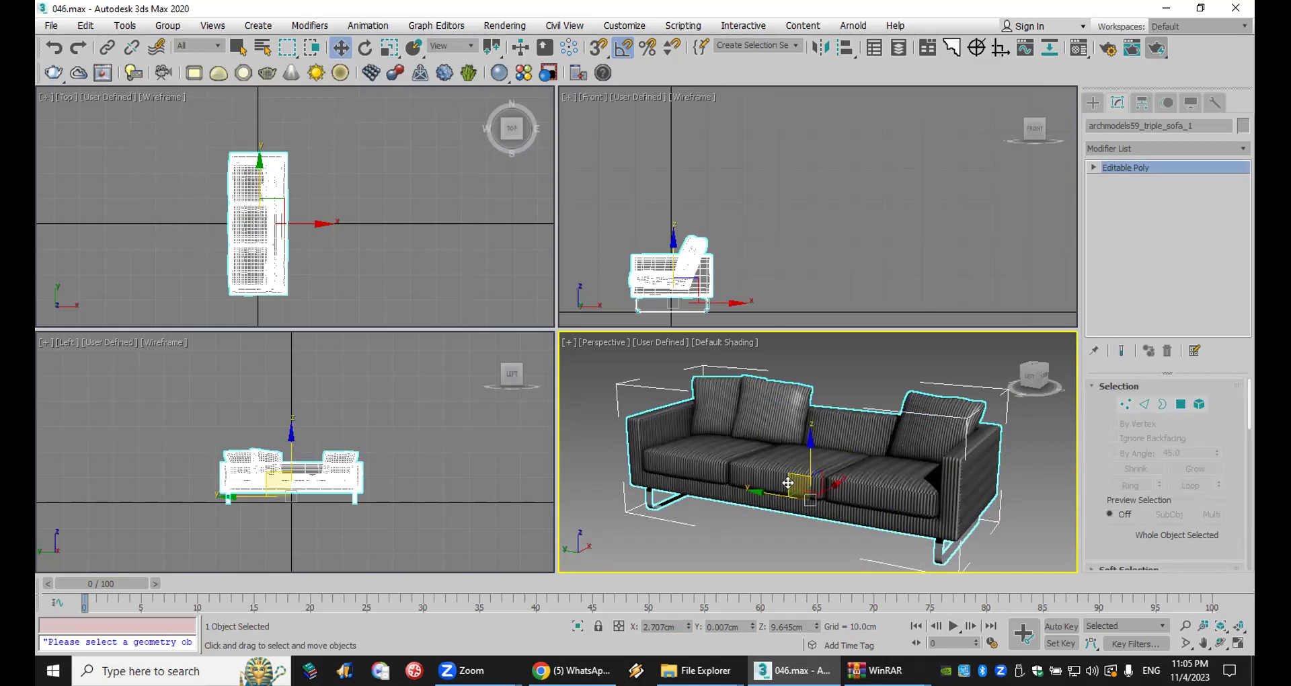
pyautogui.click(1094, 103)
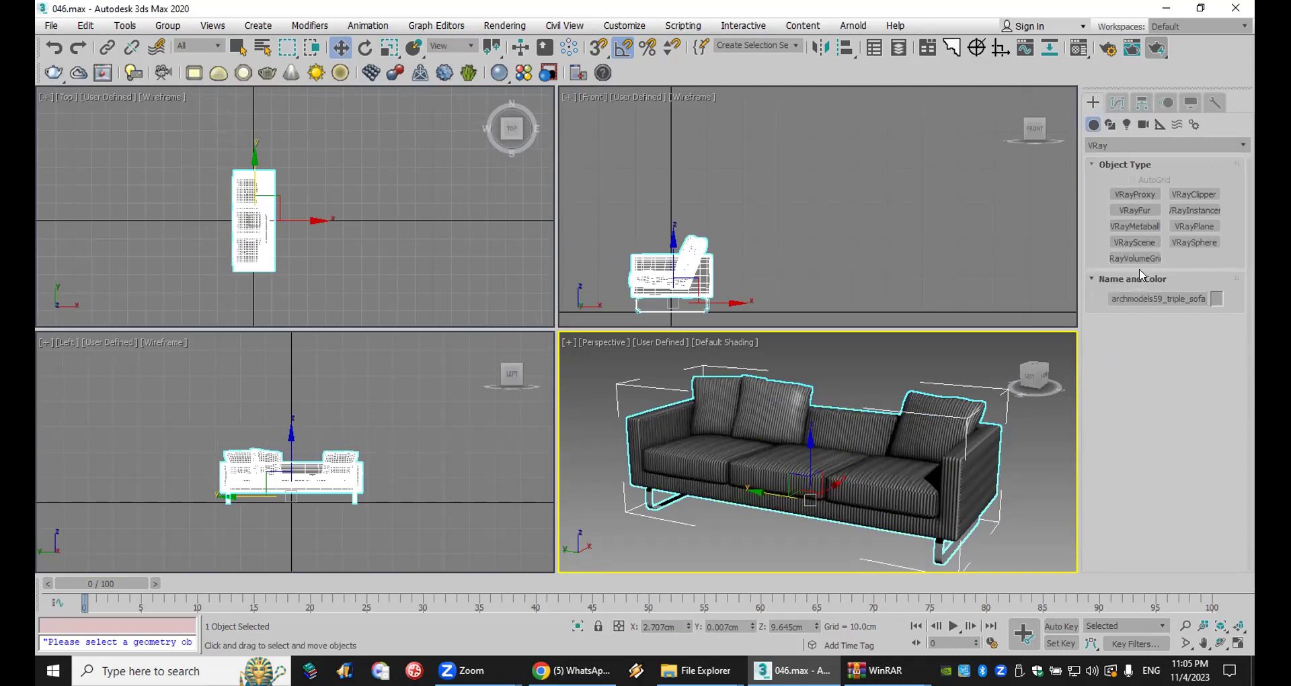
pyautogui.click(1015, 478)
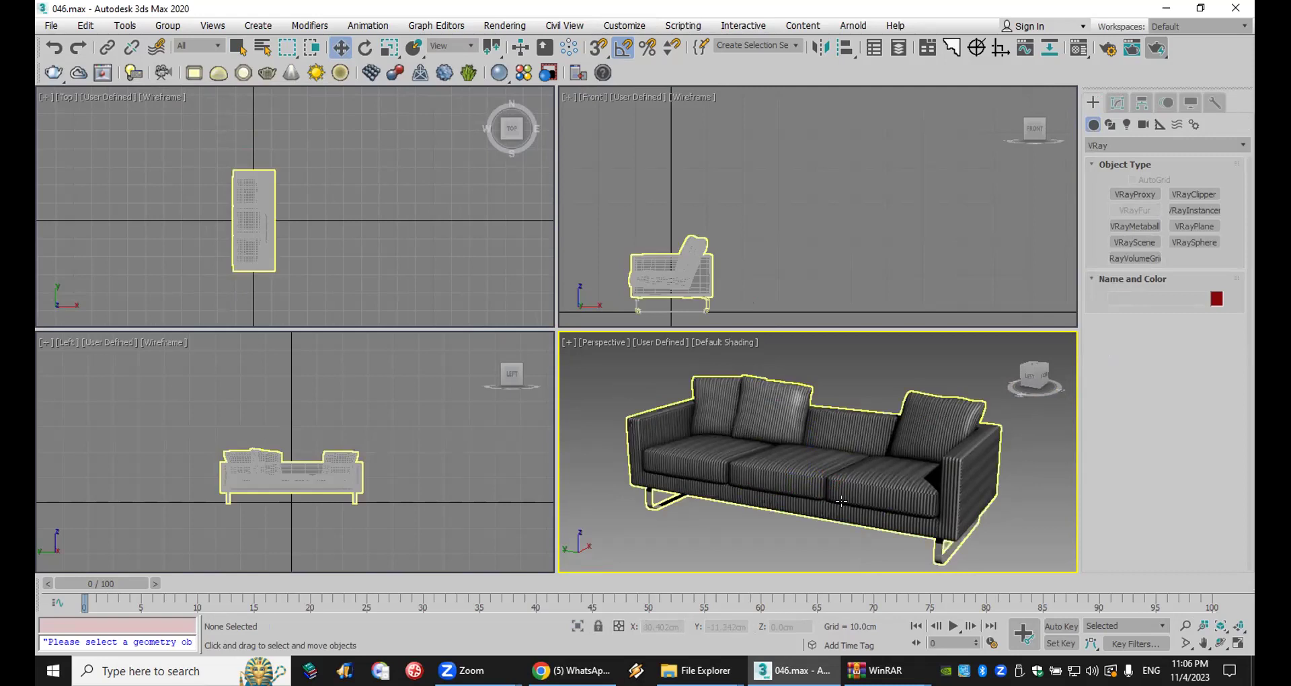
# Step: Sample the merged sofa's Multi/Sub-Object material into an unused Material Editor slot
pyautogui.click(1079, 48)
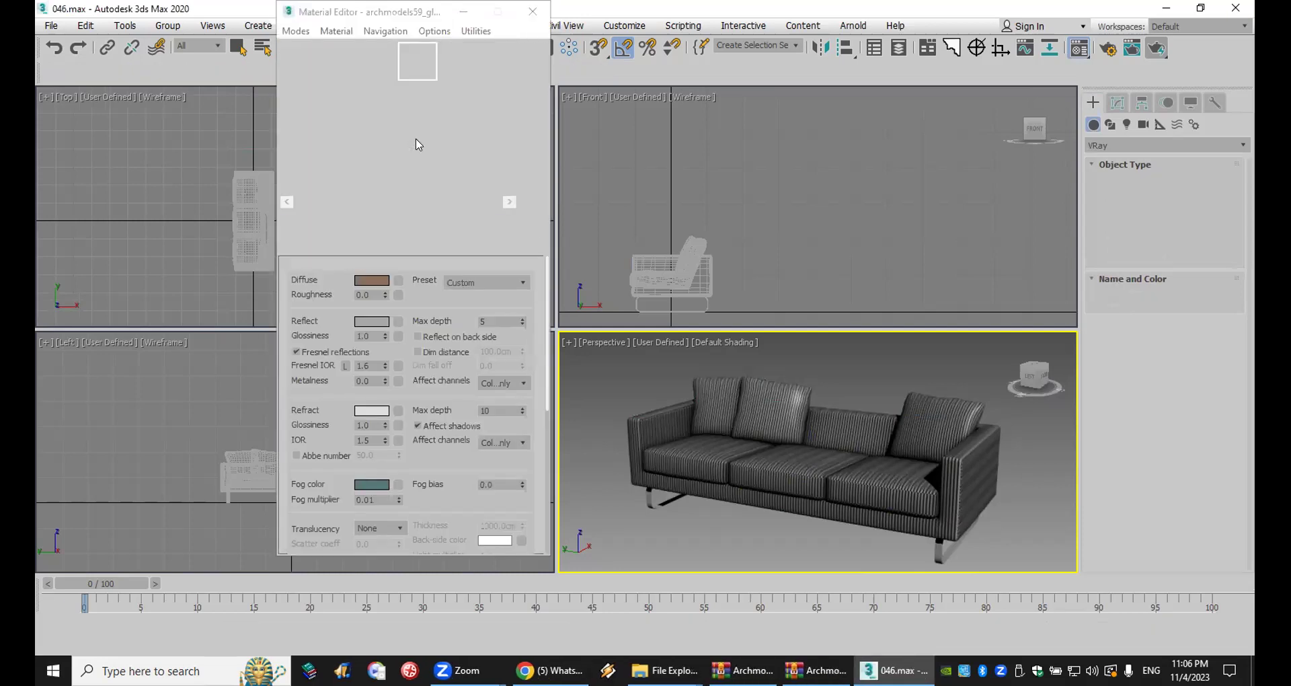
pyautogui.click(415, 139)
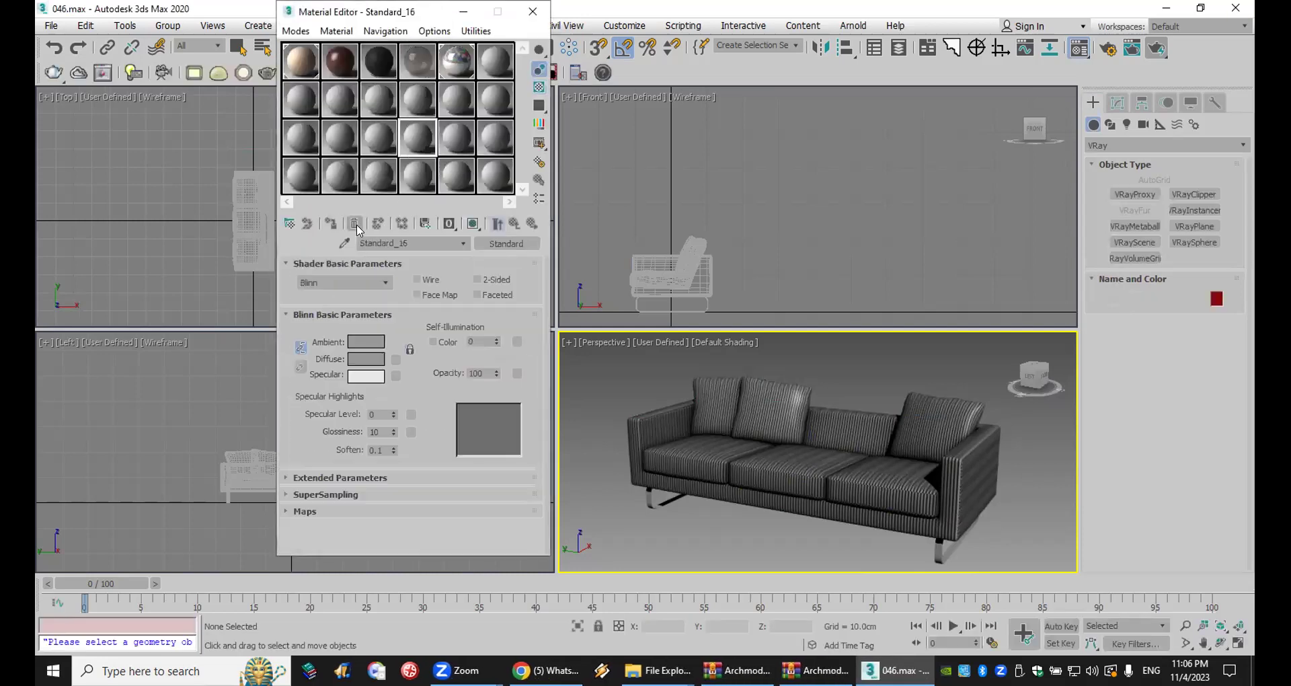
pyautogui.click(767, 450)
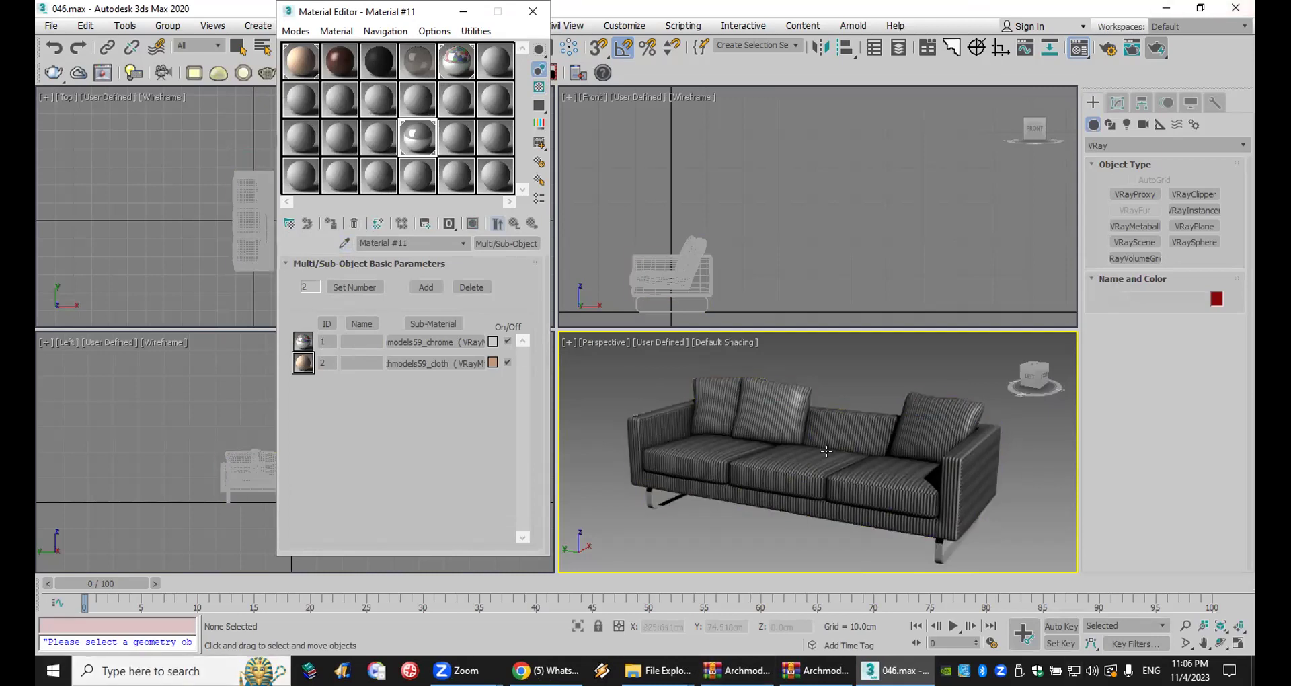
# Step: Export the sofa to the Desktop as V-Ray mesh archmodels59_triple_sofa_1.vrmesh with max preview faces set to 1000
pyautogui.rightClick(777, 424)
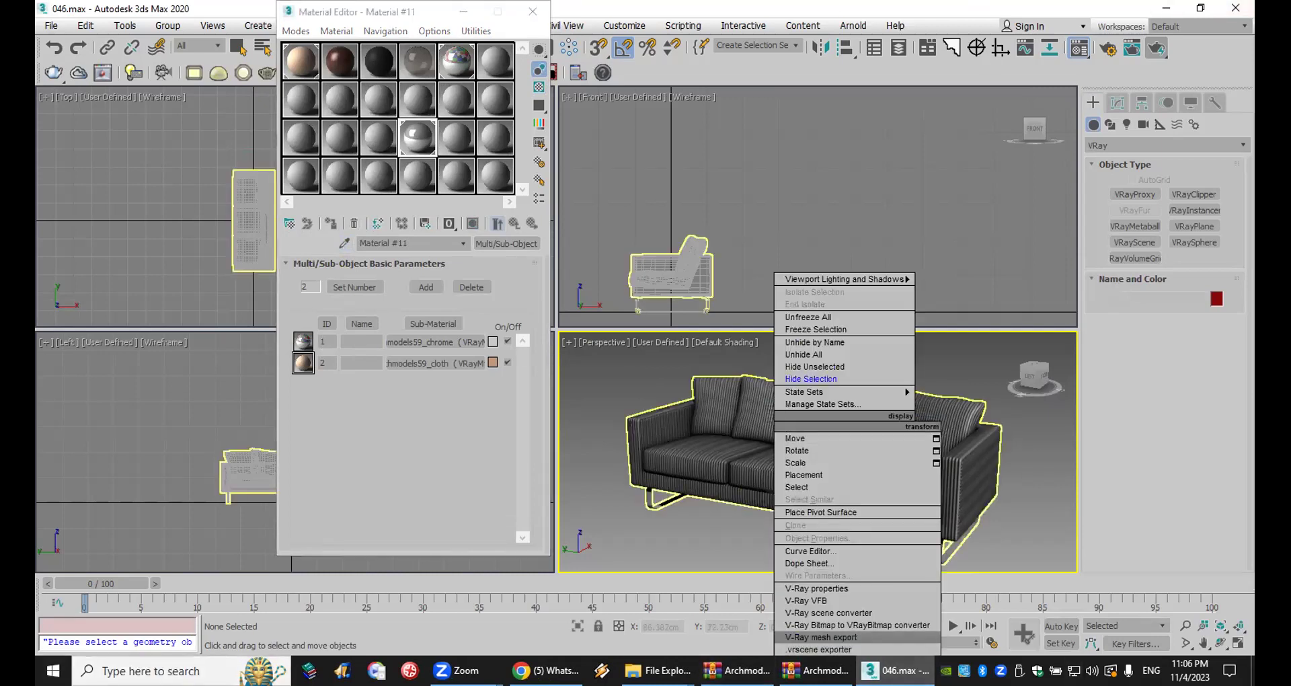
pyautogui.click(821, 637)
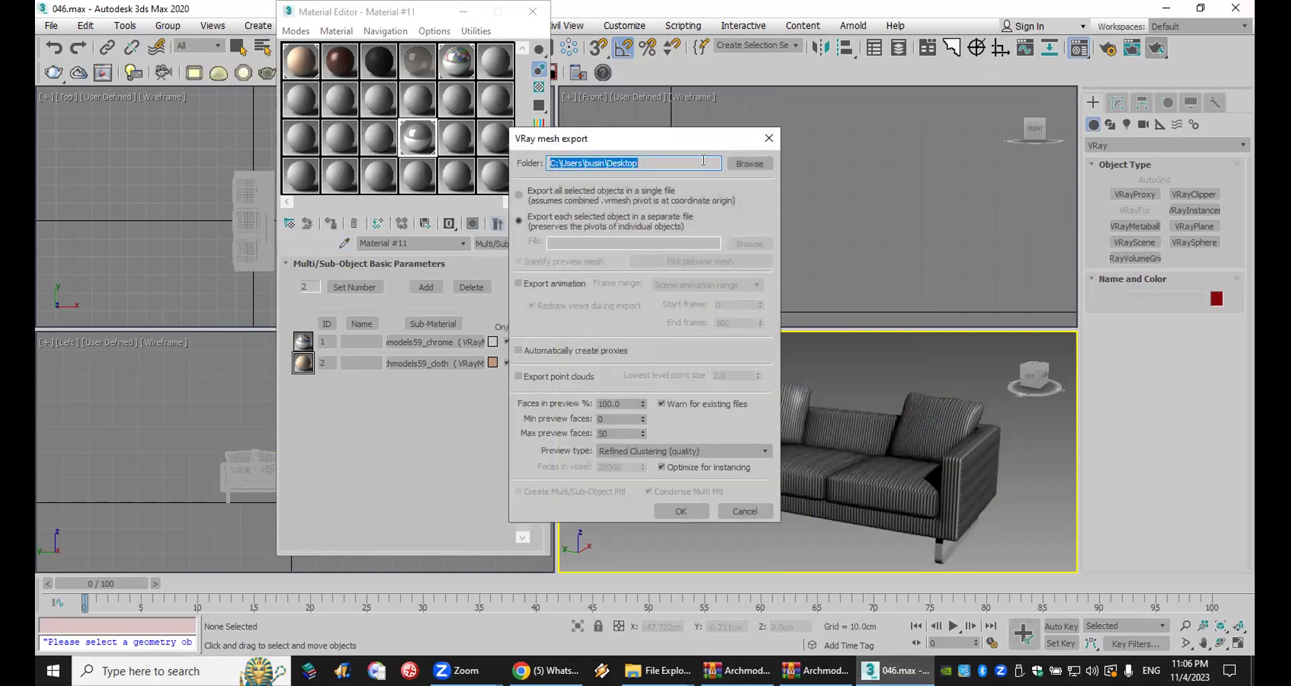
pyautogui.click(831, 450)
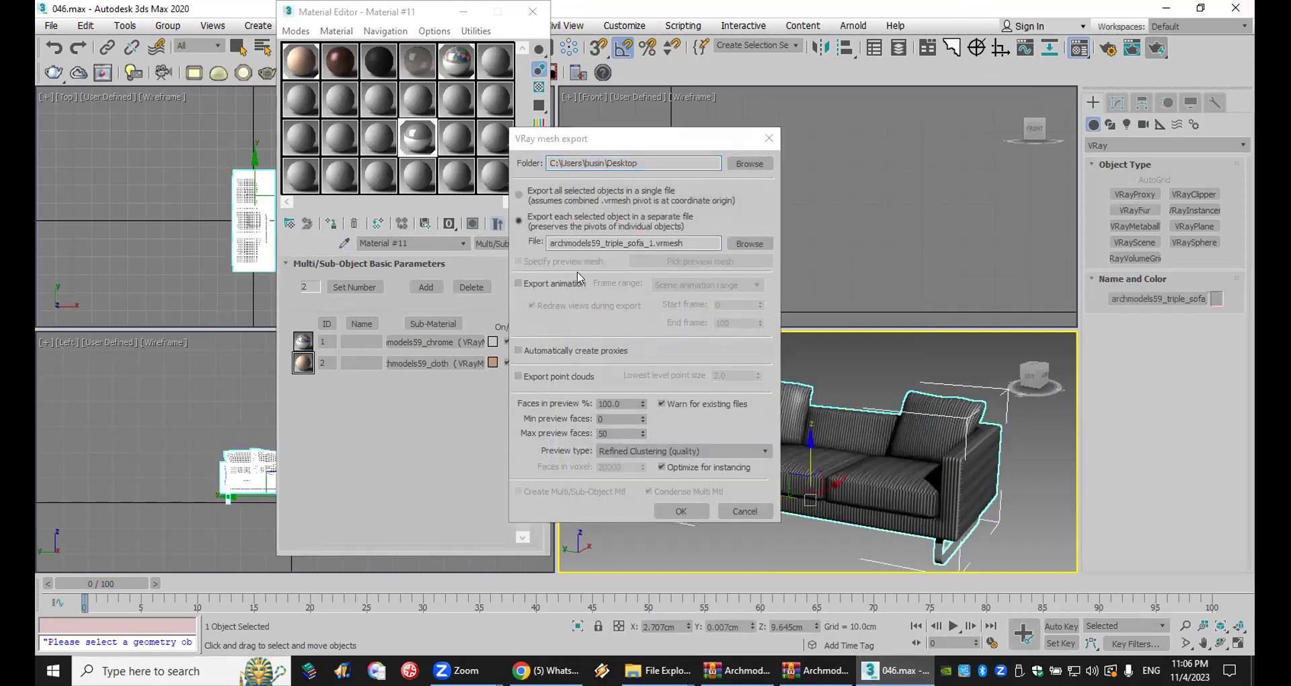
pyautogui.click(603, 244)
pyautogui.moveTo(607, 435); pyautogui.dragTo(566, 429)
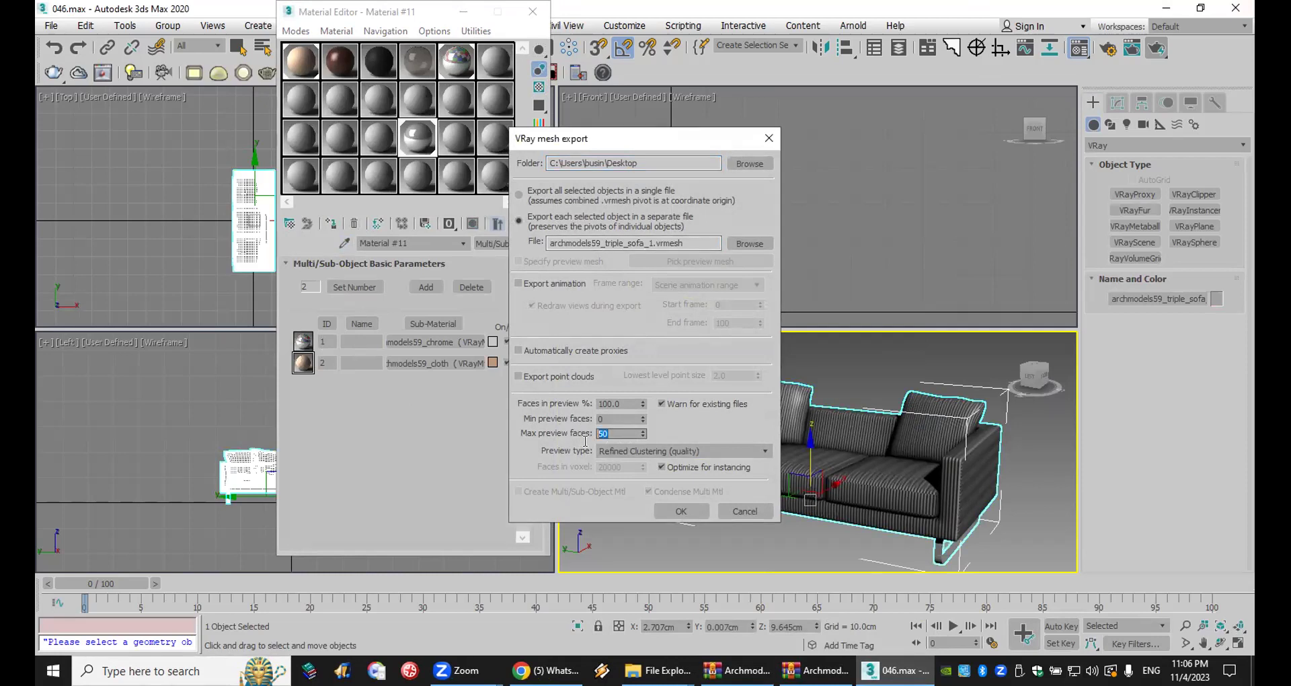
pyautogui.write('1000')
pyautogui.press('Return')
pyautogui.click(681, 511)
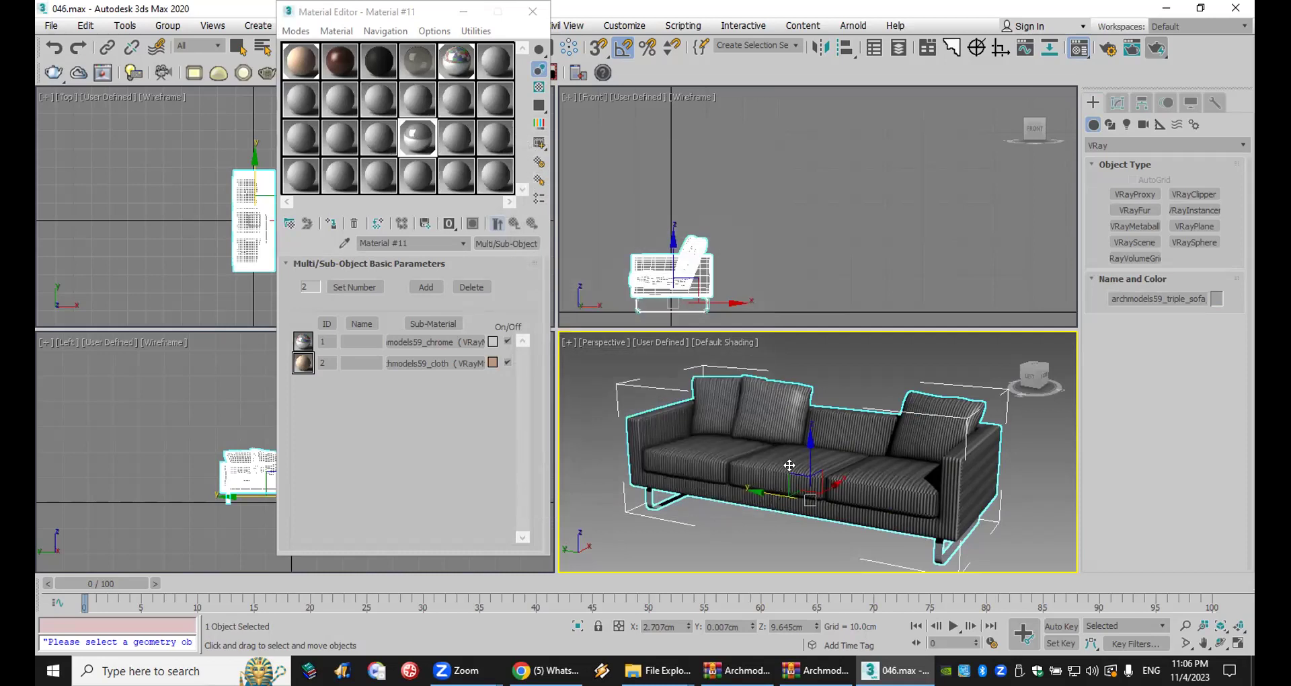
# Step: Move the exported sofa vrmesh file to a free area of the desktop and switch back to 3ds Max
pyautogui.click(1253, 672)
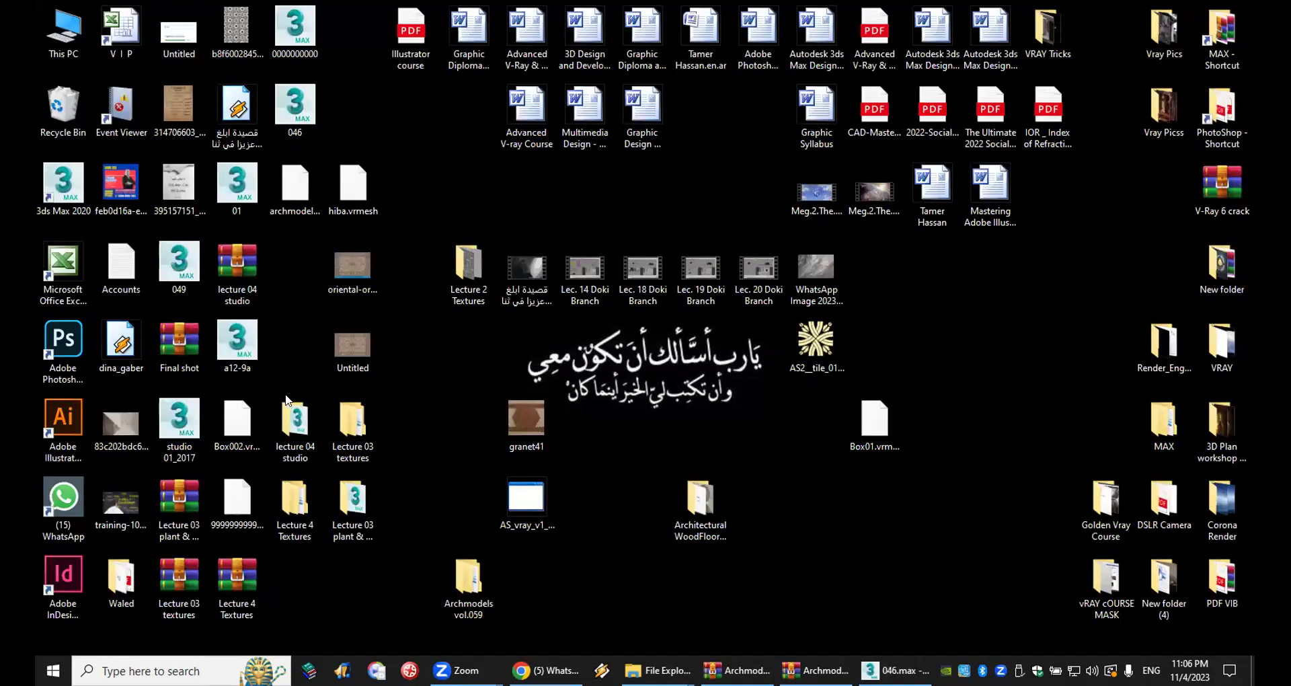
pyautogui.click(288, 199)
pyautogui.moveTo(291, 195); pyautogui.dragTo(867, 515)
pyautogui.click(895, 670)
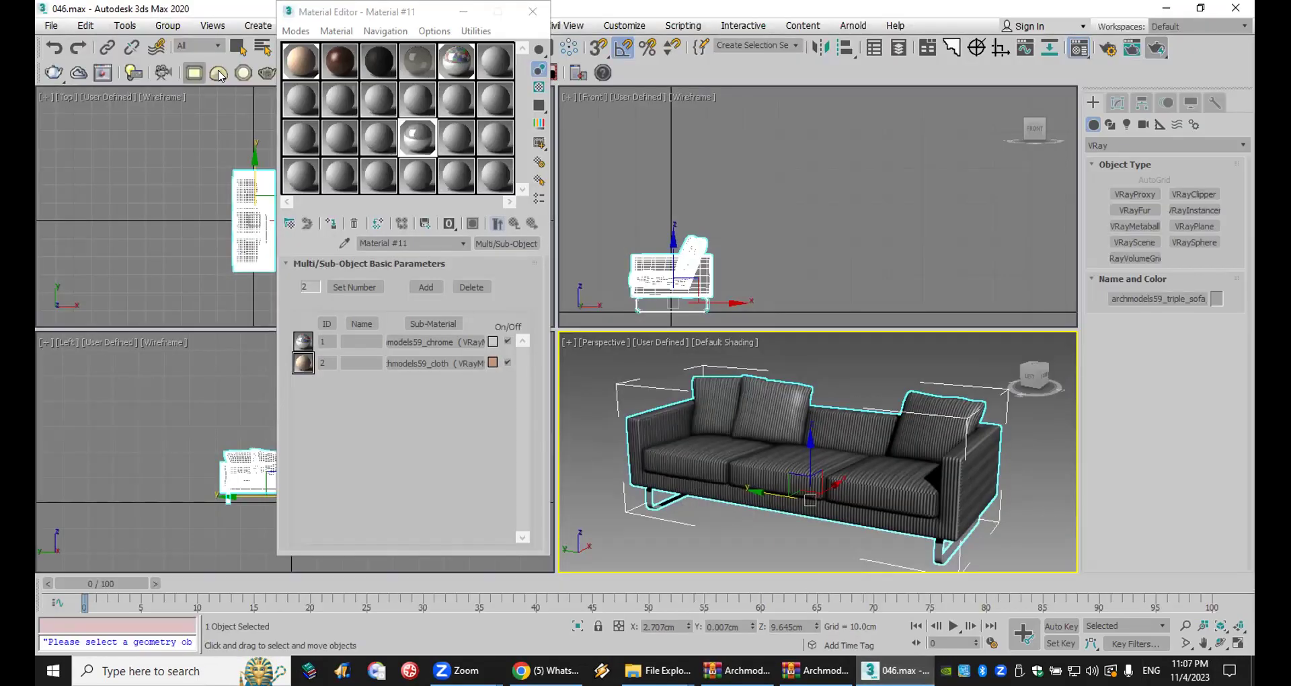
# Step: Open the studio 01_2017 scene from the Desktop and accept the loading dialogs
pyautogui.click(51, 25)
pyautogui.click(76, 90)
pyautogui.click(645, 356)
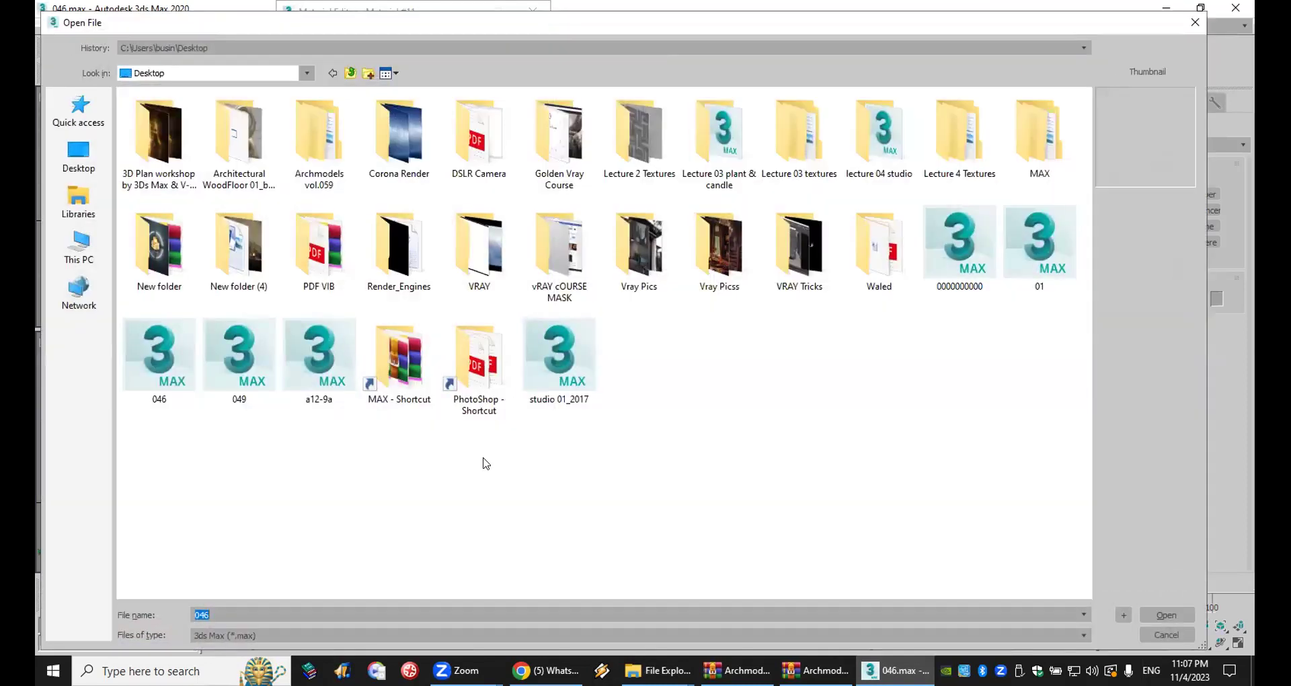
pyautogui.click(571, 365)
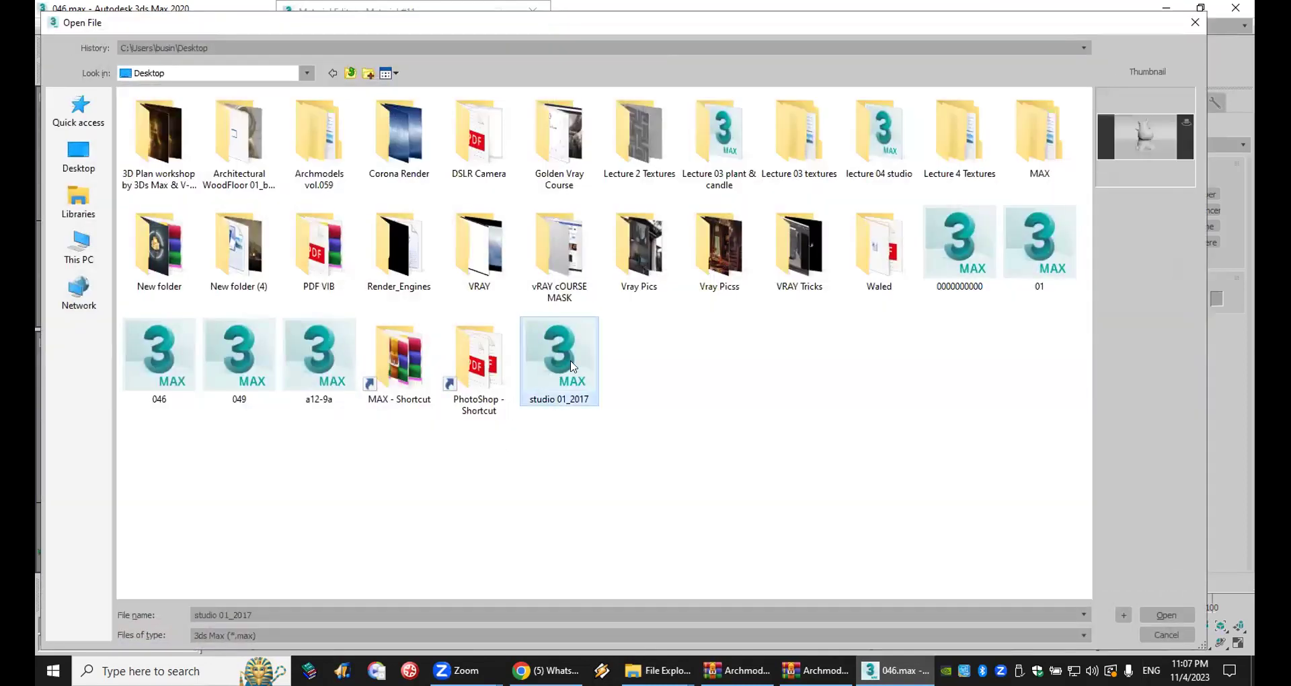
pyautogui.doubleClick(571, 365)
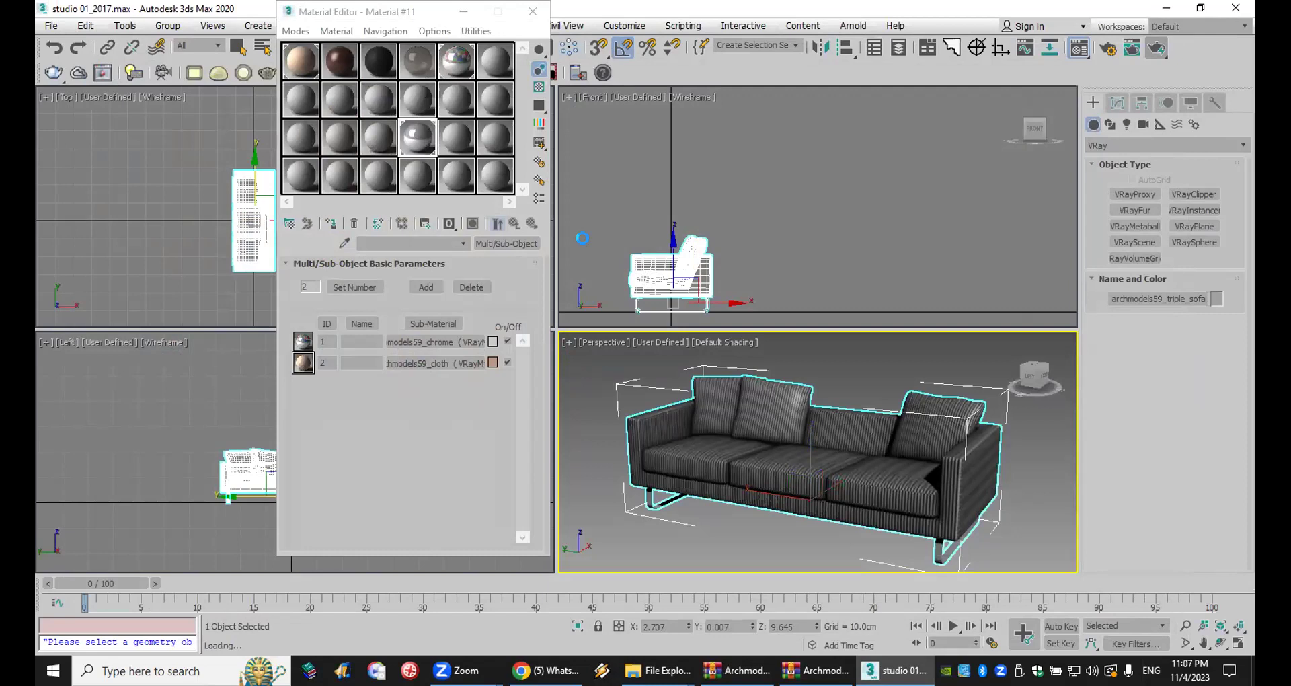
pyautogui.click(645, 457)
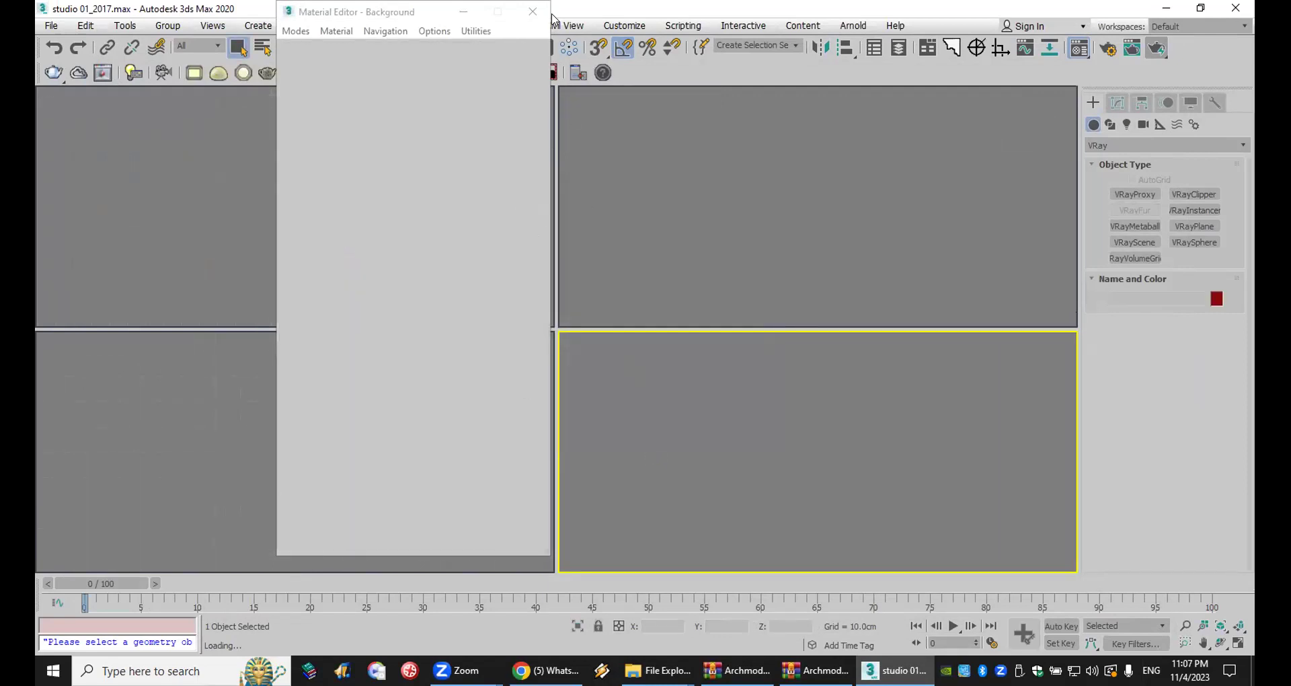
pyautogui.click(642, 402)
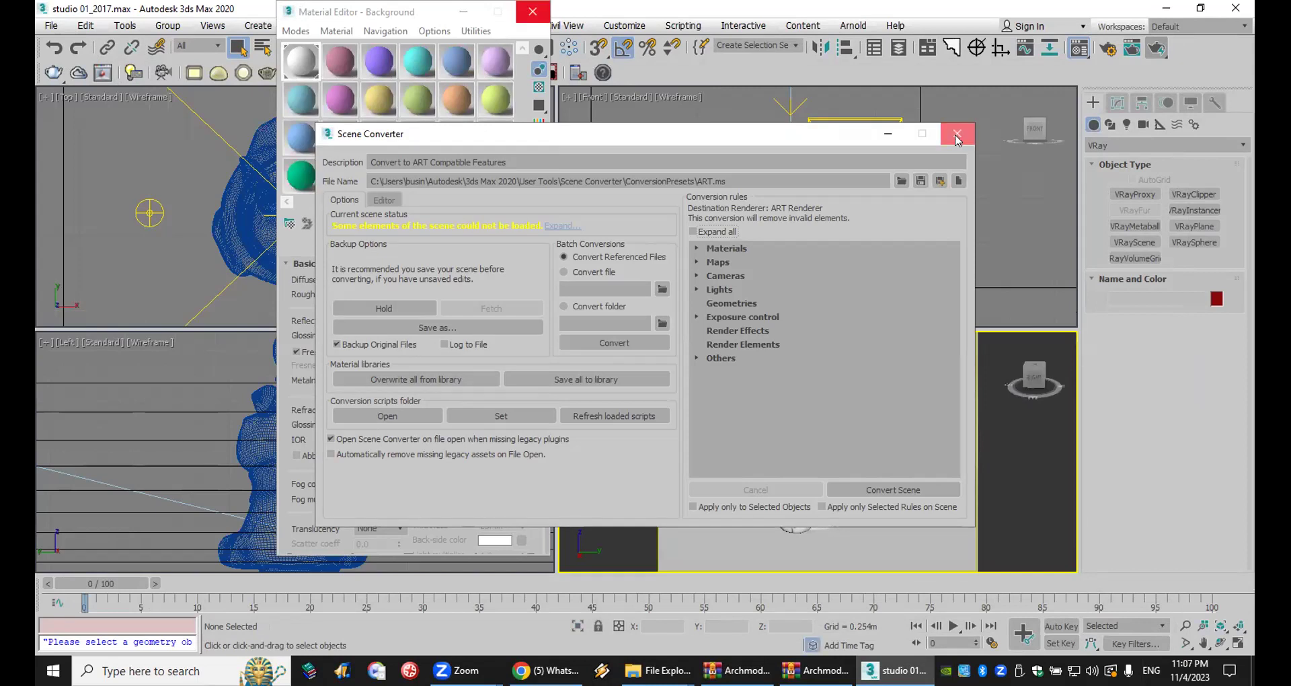
# Step: Close the Scene Converter and Material Editor, and delete the cow figurine from the studio scene
pyautogui.click(957, 135)
pyautogui.click(540, 16)
pyautogui.click(817, 418)
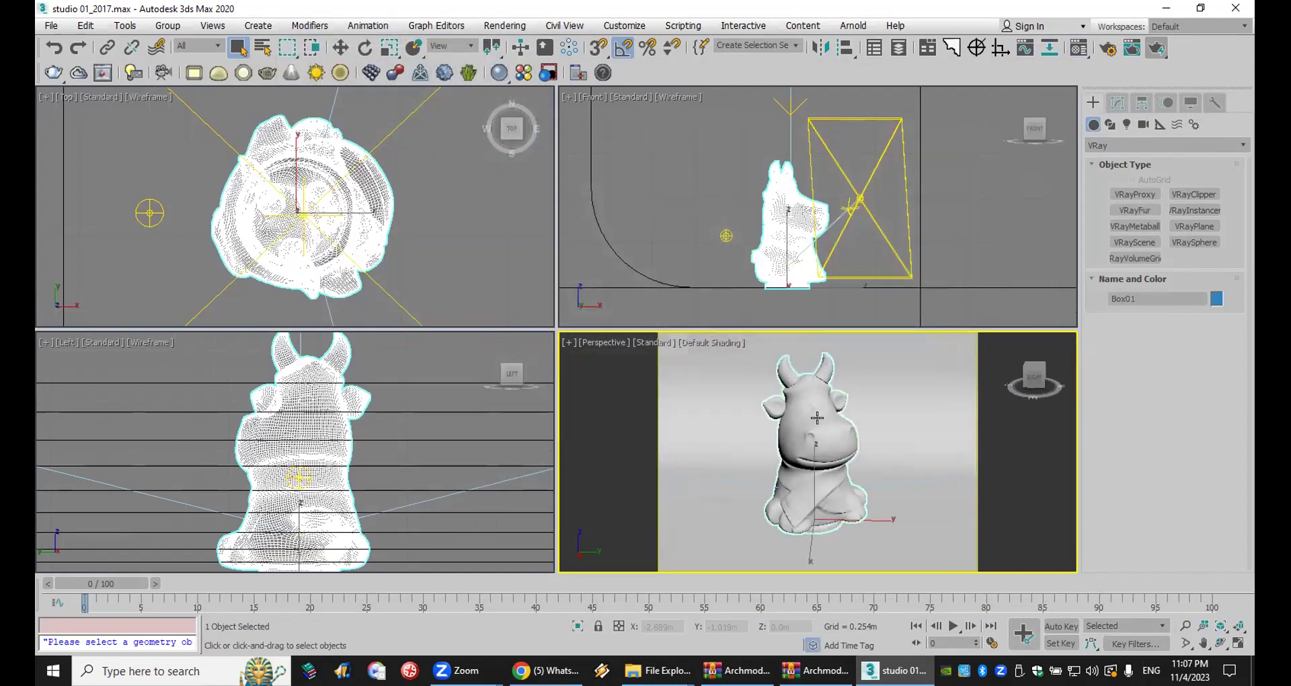
pyautogui.press('Delete')
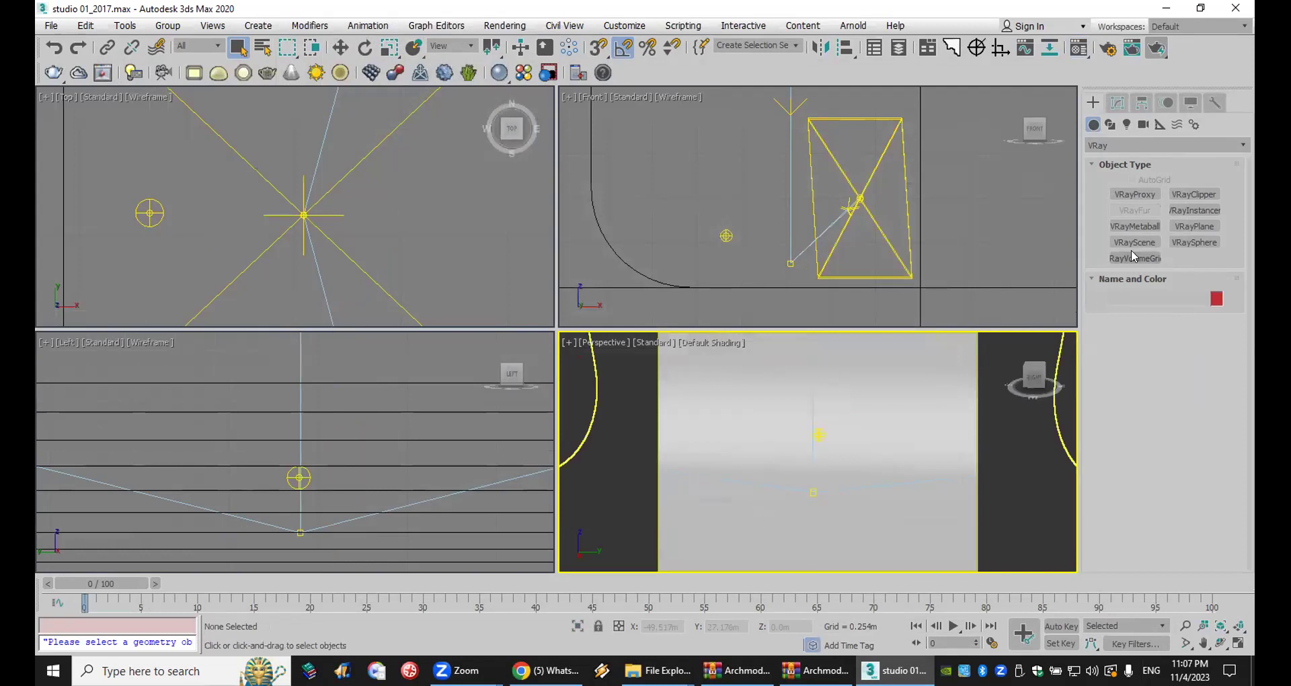
# Step: Create a VRayProxy in the Perspective view, loading archmodels59_triple_sofa_1.vrmesh from the Desktop as its mesh file
pyautogui.click(1150, 195)
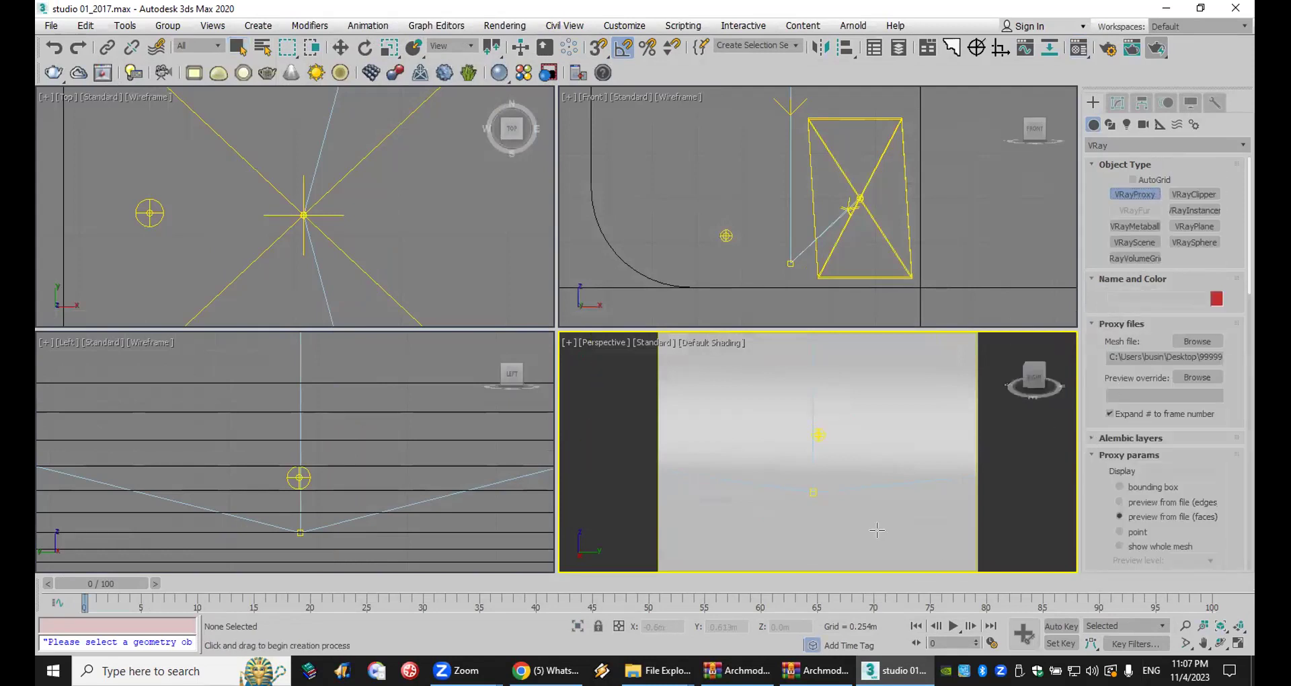
pyautogui.click(813, 514)
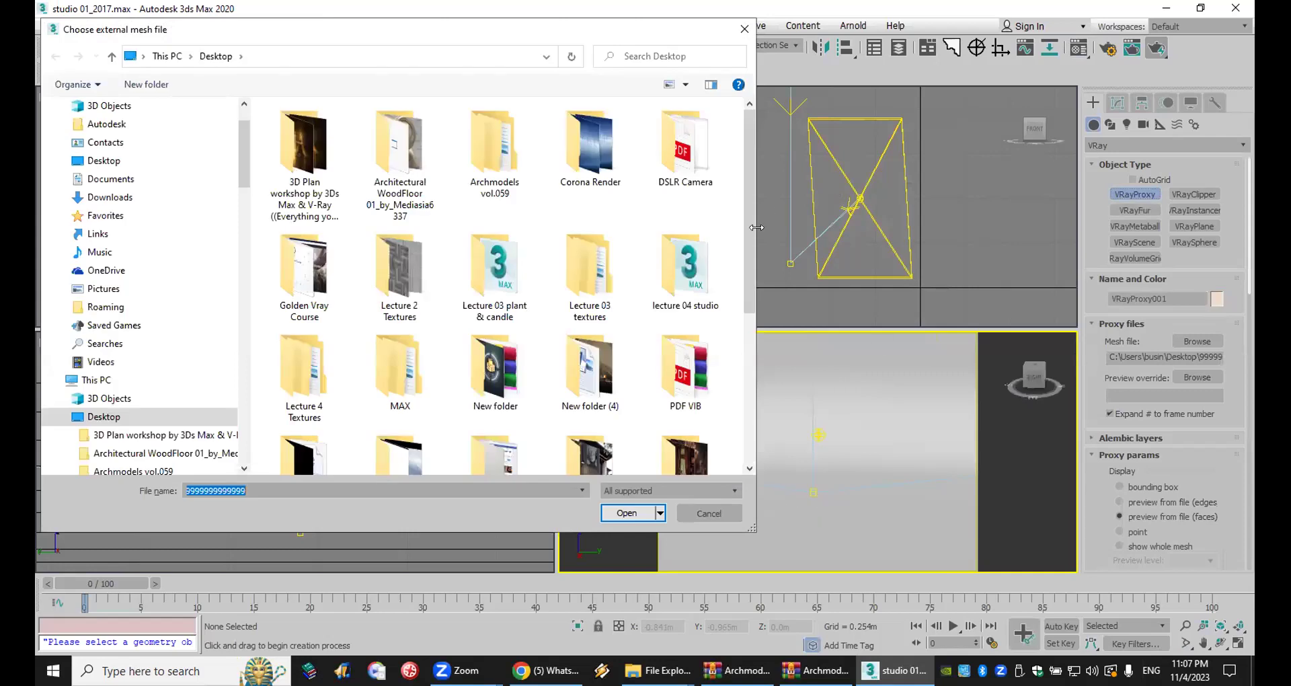
pyautogui.moveTo(752, 238); pyautogui.dragTo(768, 397)
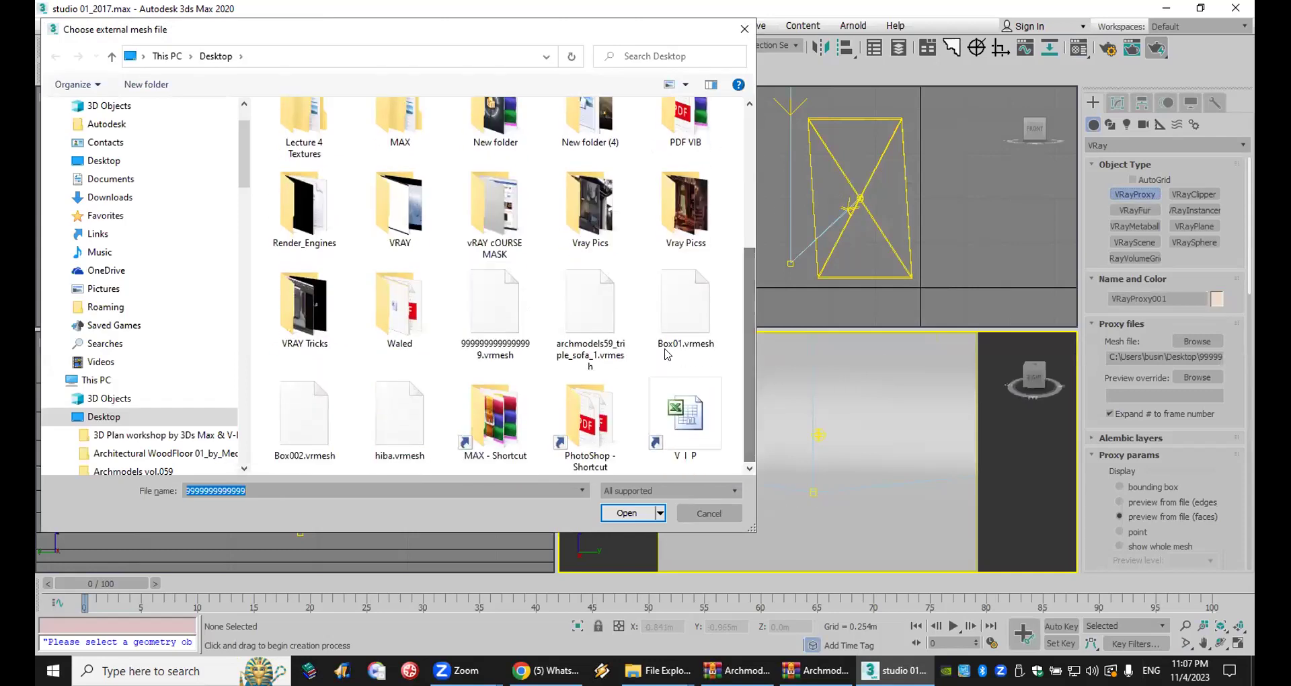
pyautogui.click(454, 476)
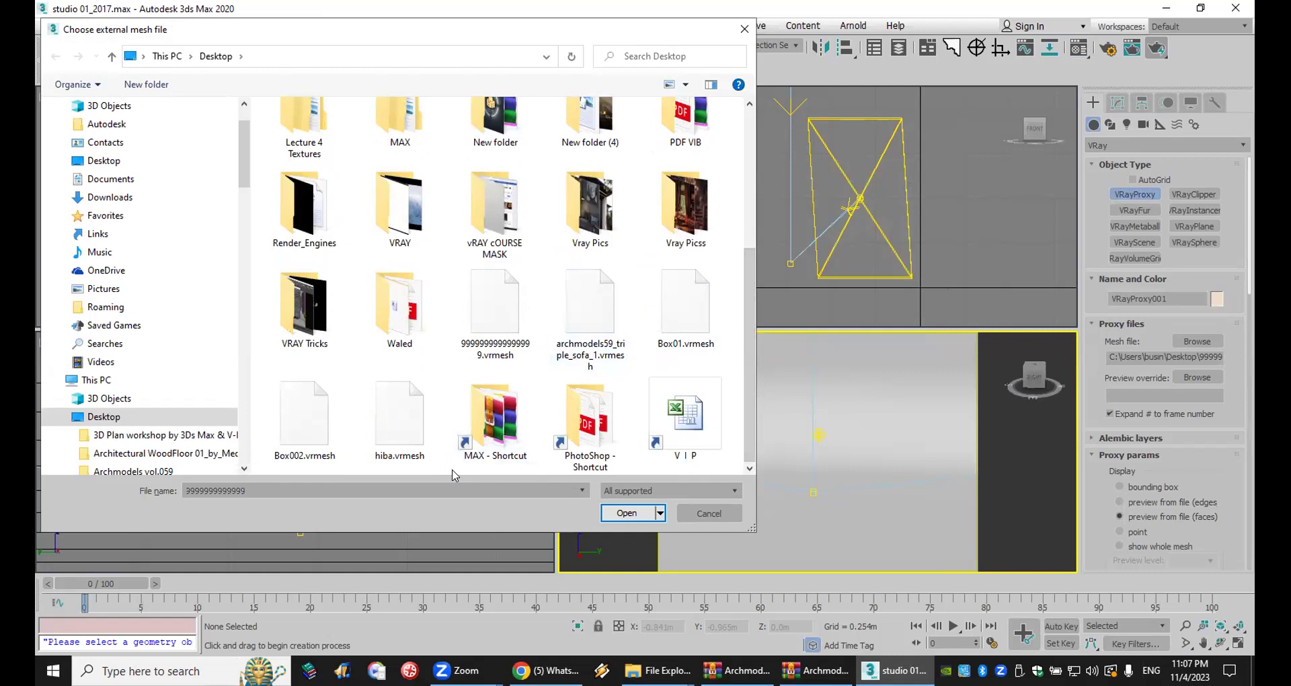
pyautogui.click(494, 427)
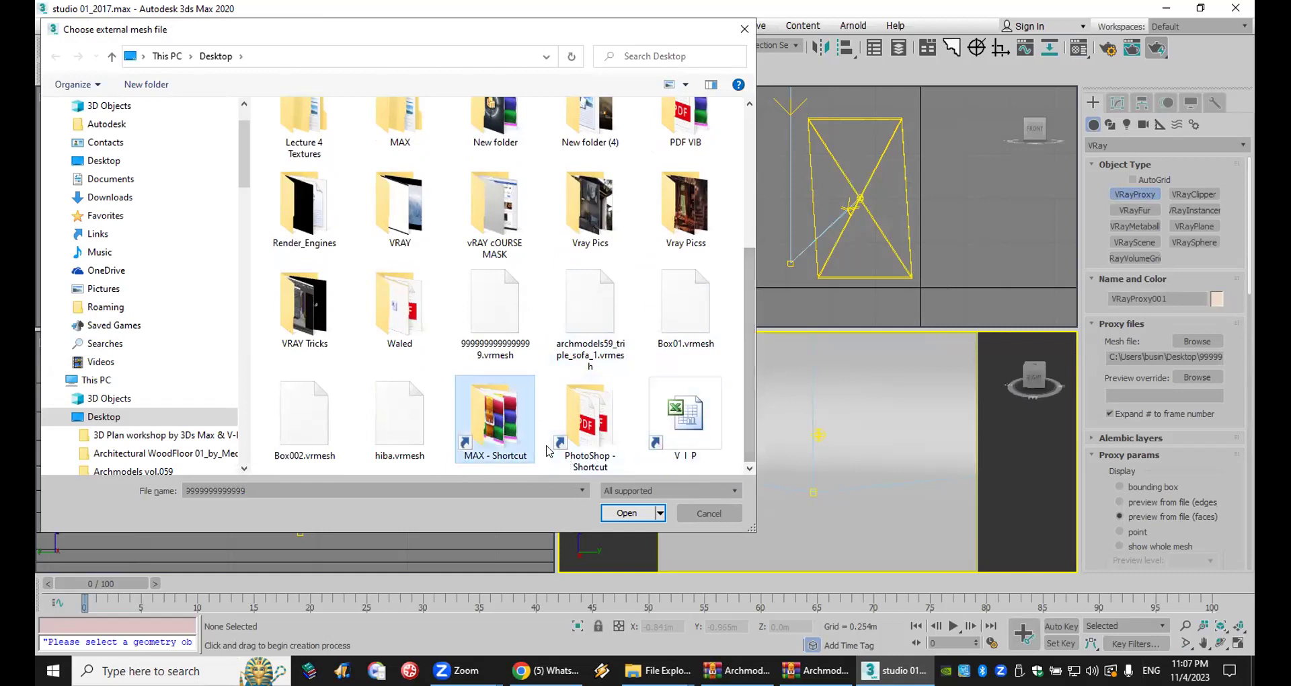
pyautogui.doubleClick(590, 314)
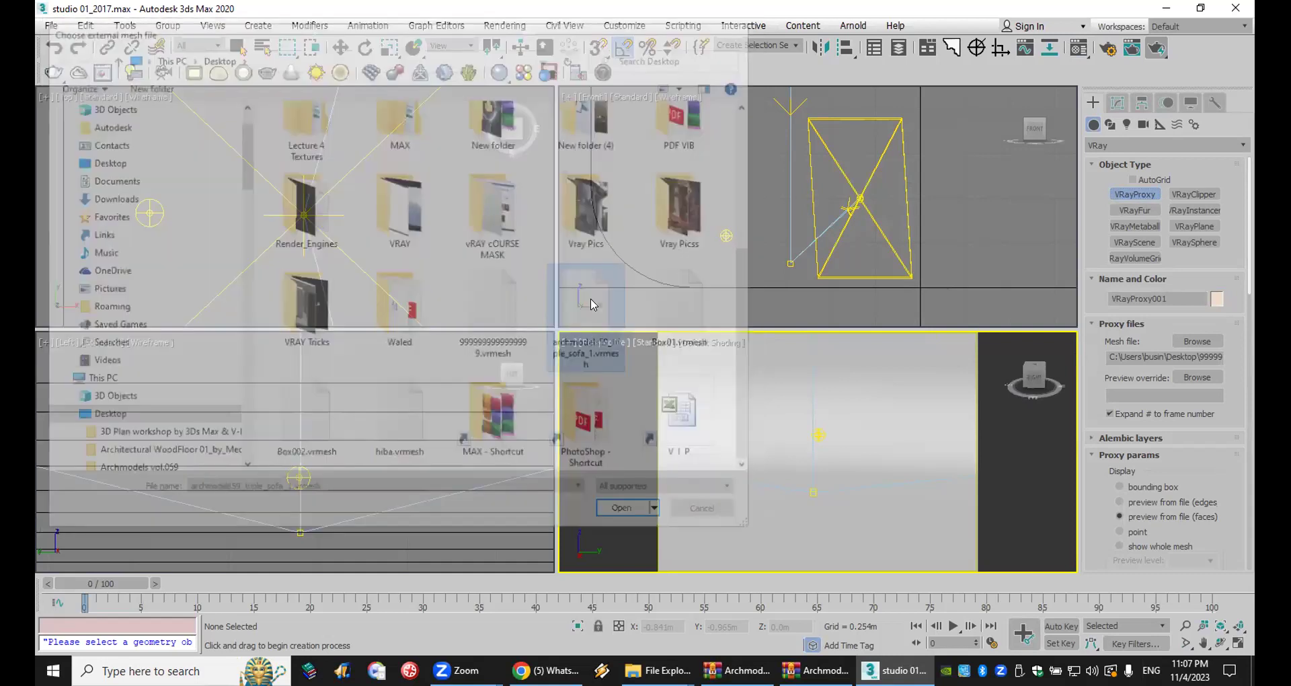
pyautogui.click(821, 513)
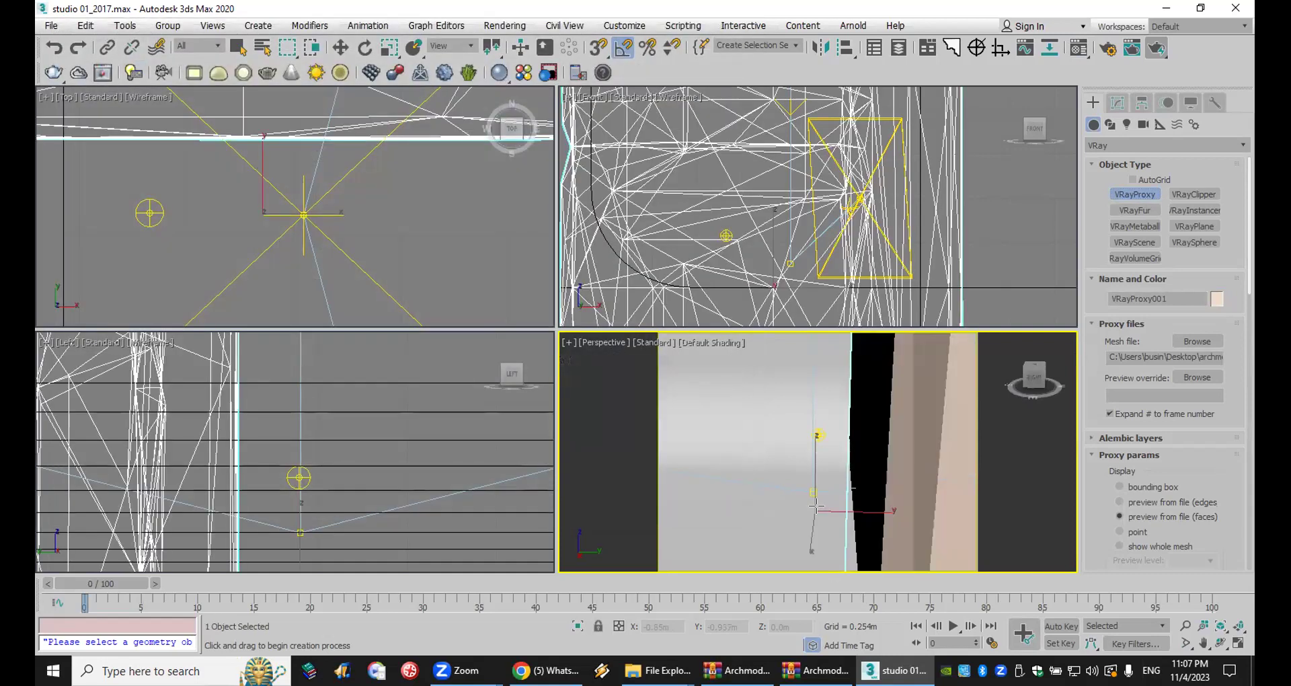
pyautogui.scroll(-3, 825, 460)
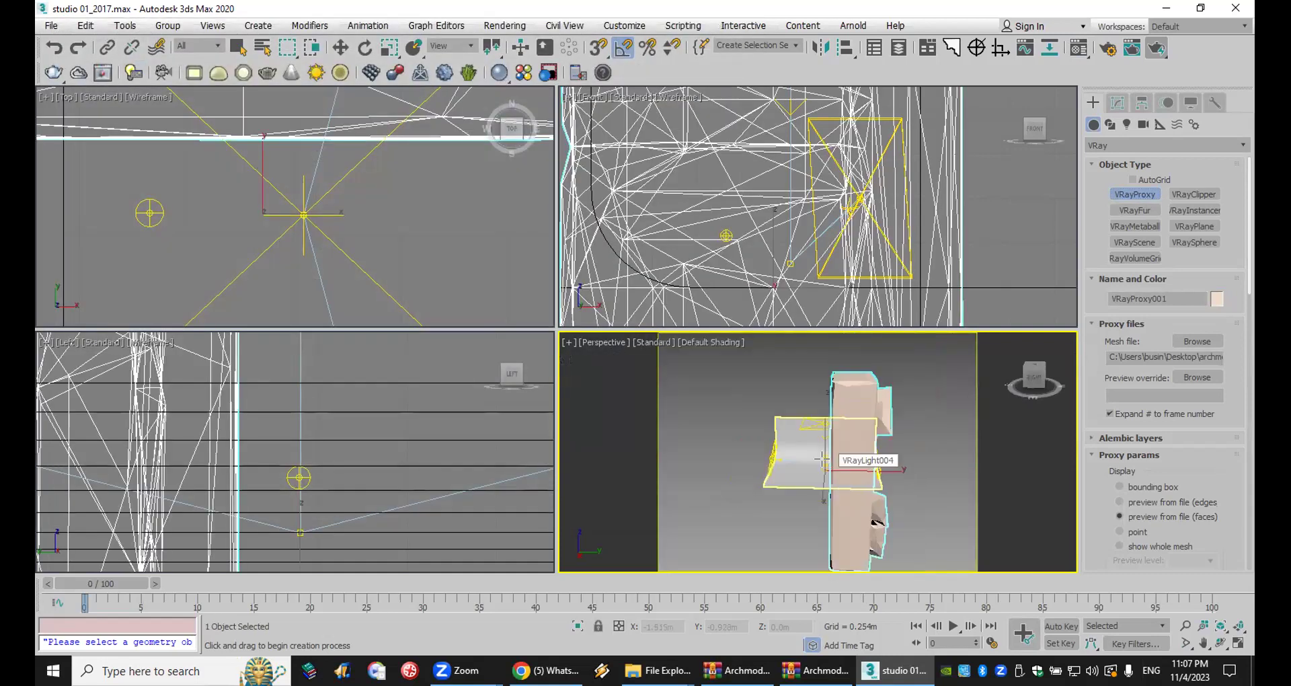
# Step: Rotate the sofa proxy upright to X 90 and Z 170 so its seat faces the Perspective view
pyautogui.click(364, 48)
pyautogui.scroll(-2, 748, 204)
pyautogui.scroll(-5, 748, 203)
pyautogui.moveTo(804, 200)
pyautogui.mouseDown()
pyautogui.moveTo(800, 186)
pyautogui.moveTo(804, 212)
pyautogui.mouseUp()
pyautogui.rightClick(668, 208)
pyautogui.click(706, 421)
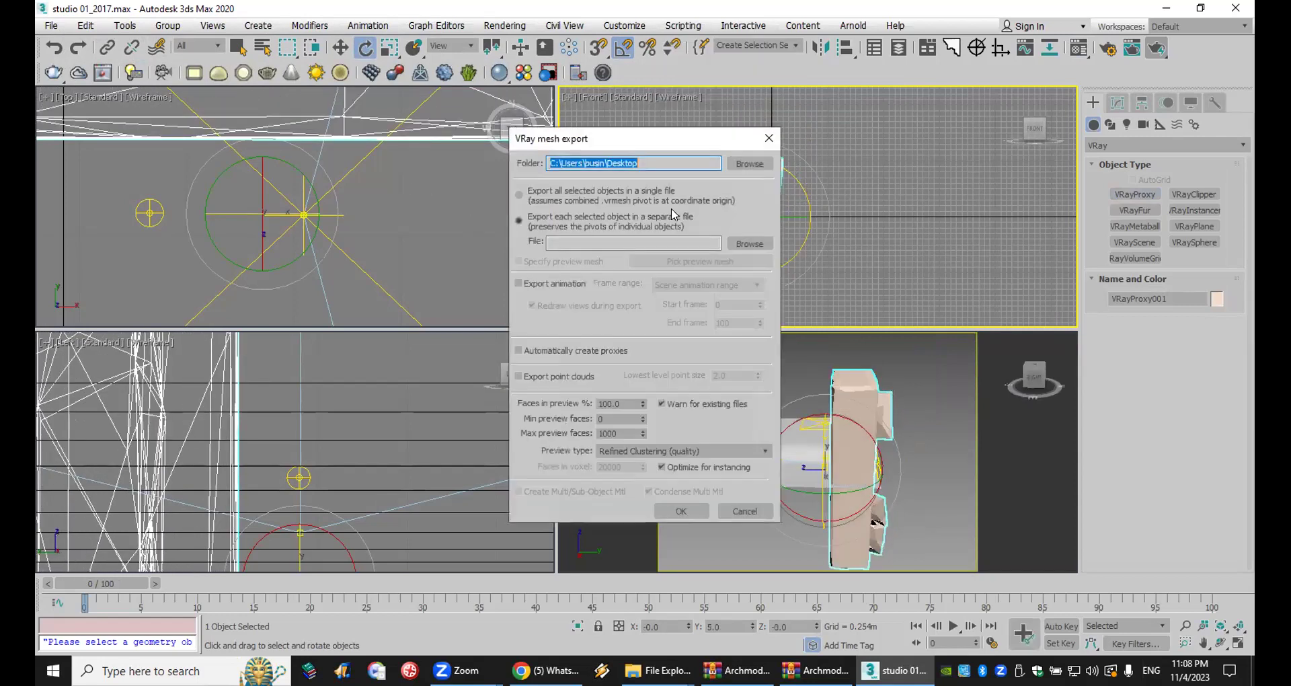
pyautogui.click(772, 136)
pyautogui.moveTo(695, 192); pyautogui.dragTo(752, 316)
pyautogui.moveTo(779, 209); pyautogui.dragTo(723, 221)
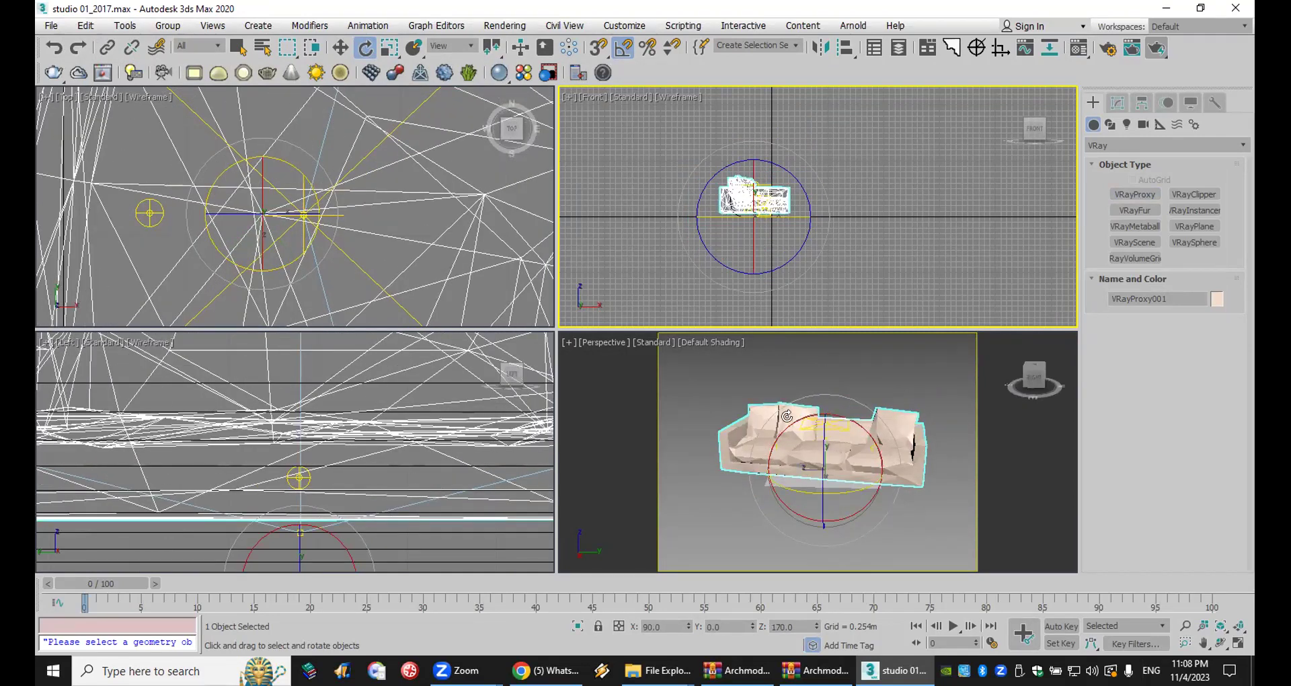
pyautogui.scroll(3, 786, 416)
pyautogui.rightClick(780, 366)
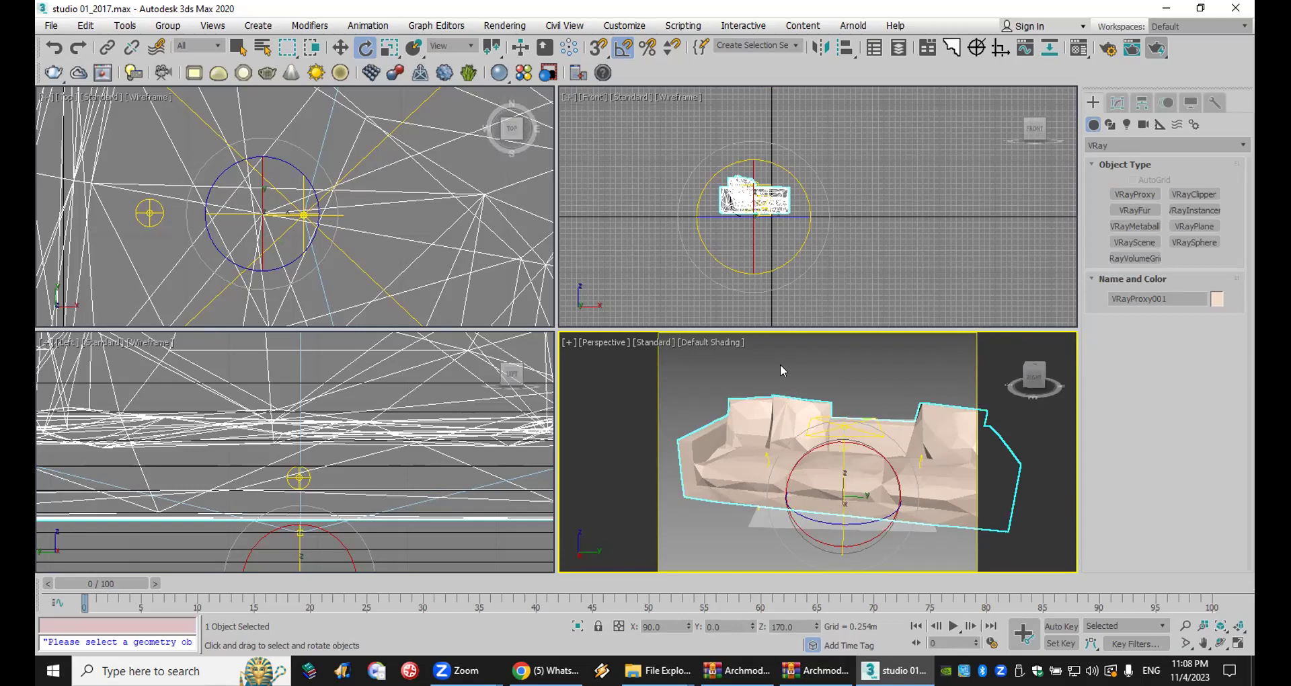
pyautogui.rightClick(918, 373)
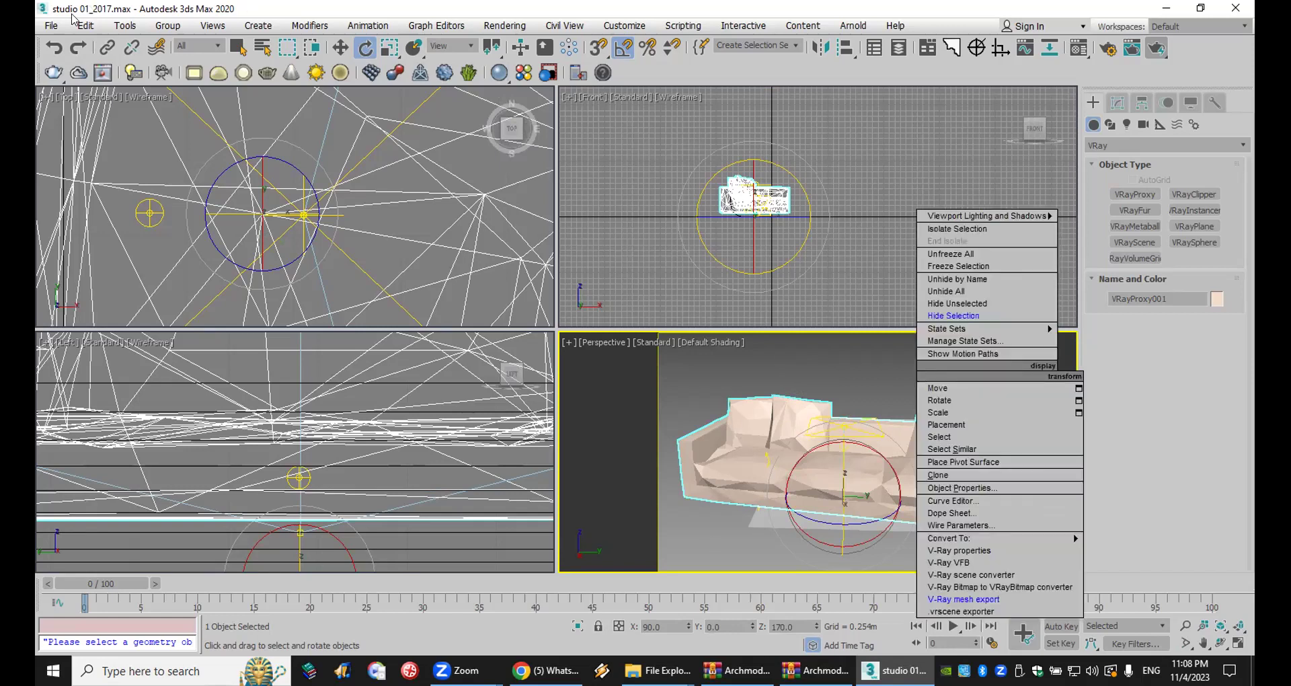
# Step: Reset the studio scene to an empty untitled scene, accepting the prompts, and reset the empty scene once more
pyautogui.click(51, 26)
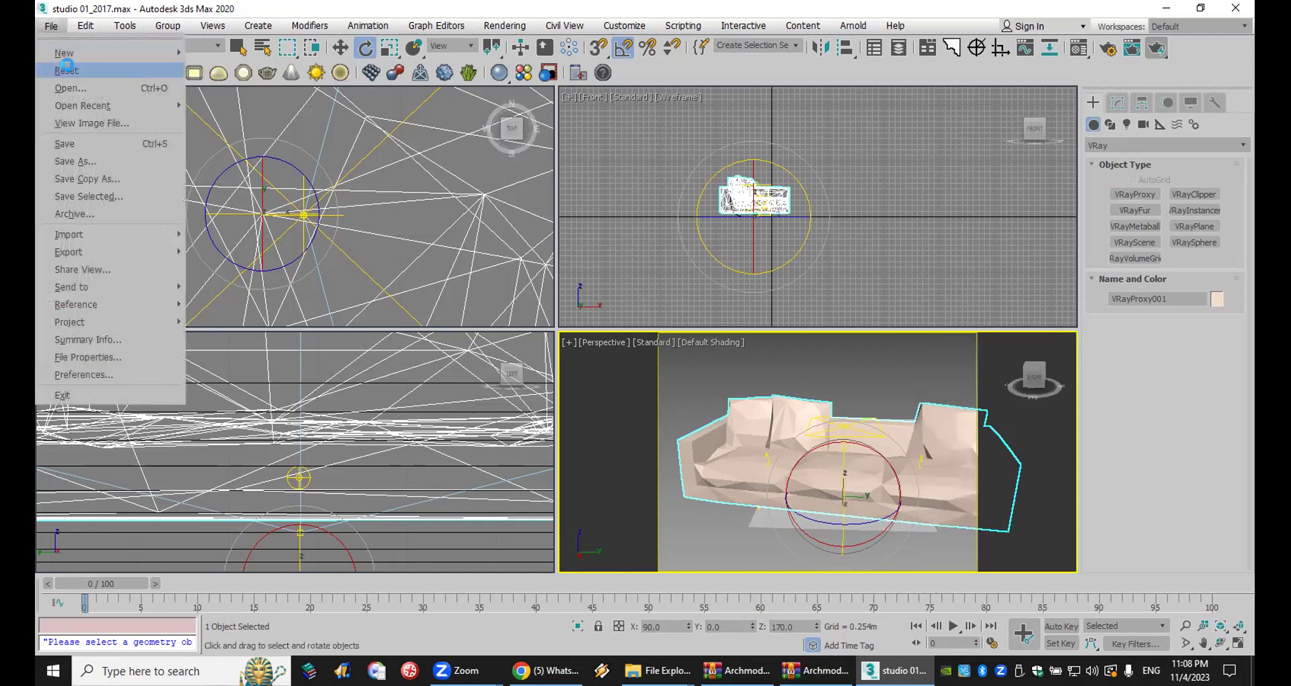
pyautogui.click(66, 71)
pyautogui.click(668, 354)
pyautogui.click(601, 360)
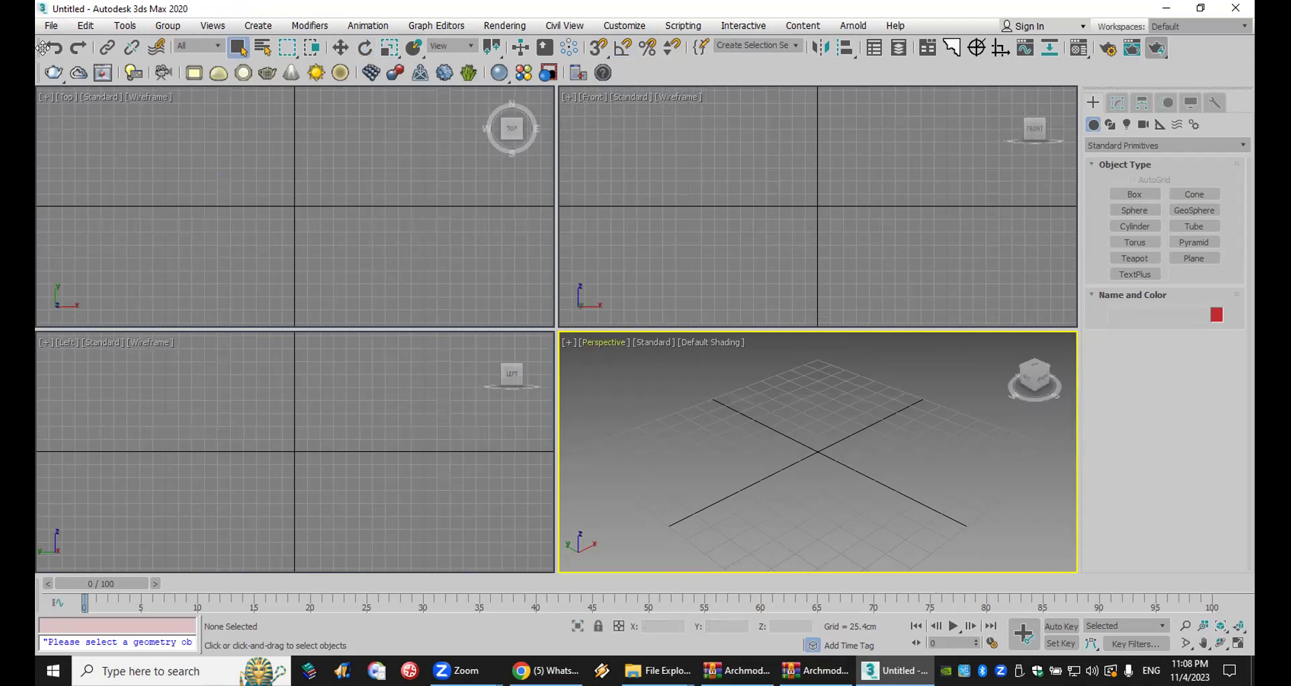
pyautogui.click(51, 26)
pyautogui.click(66, 70)
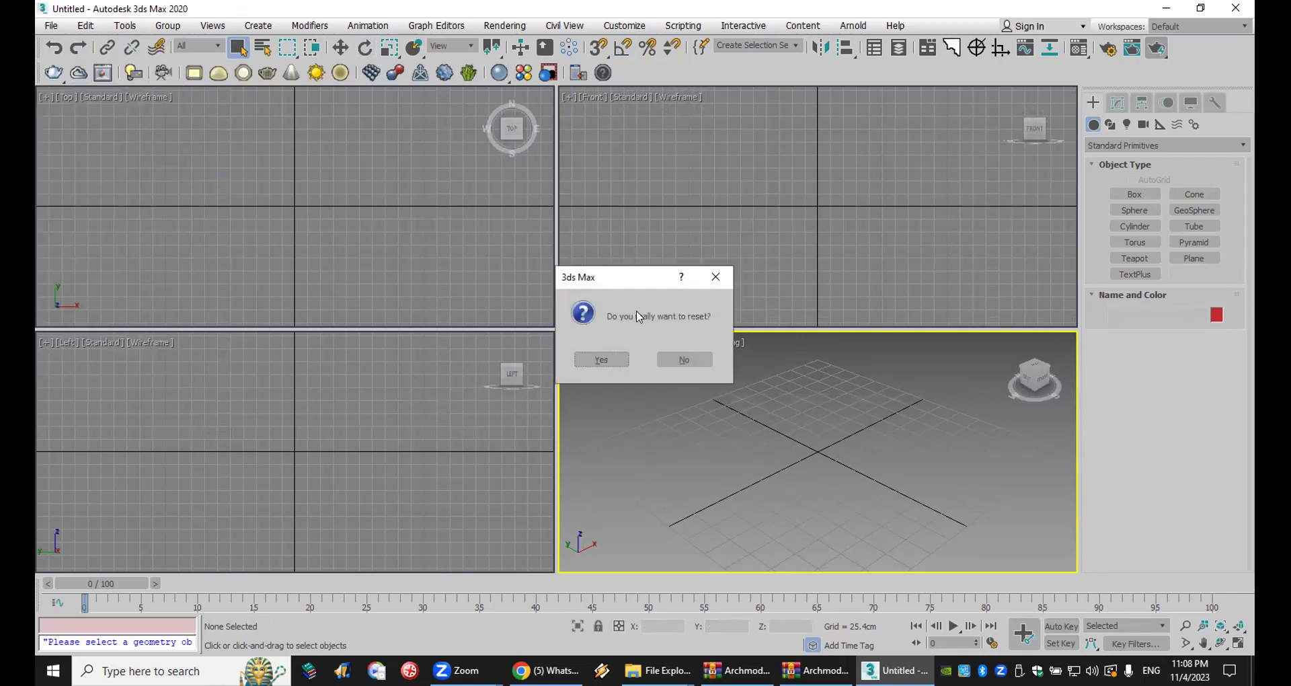
pyautogui.click(613, 357)
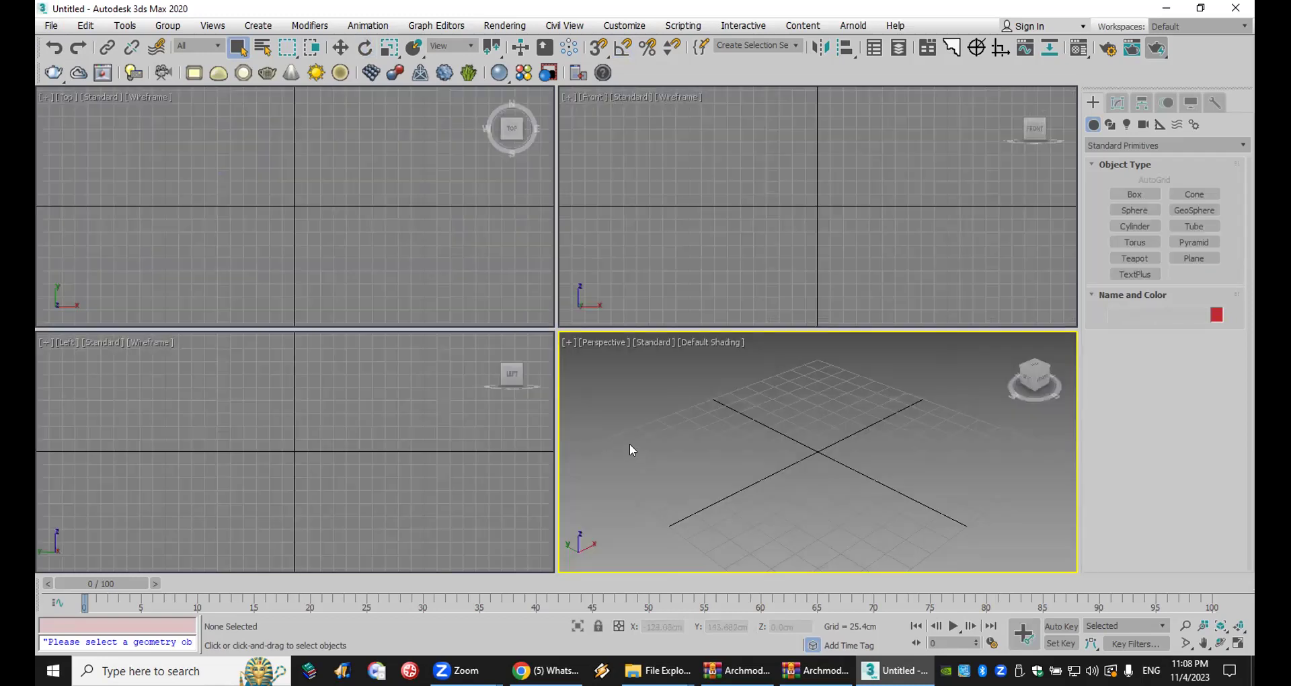
pyautogui.moveTo(676, 499); pyautogui.dragTo(983, 572)
# Step: Show the desktop, open the MAX shortcut folder in File Explorer and go to the Downloads folder
pyautogui.click(1253, 670)
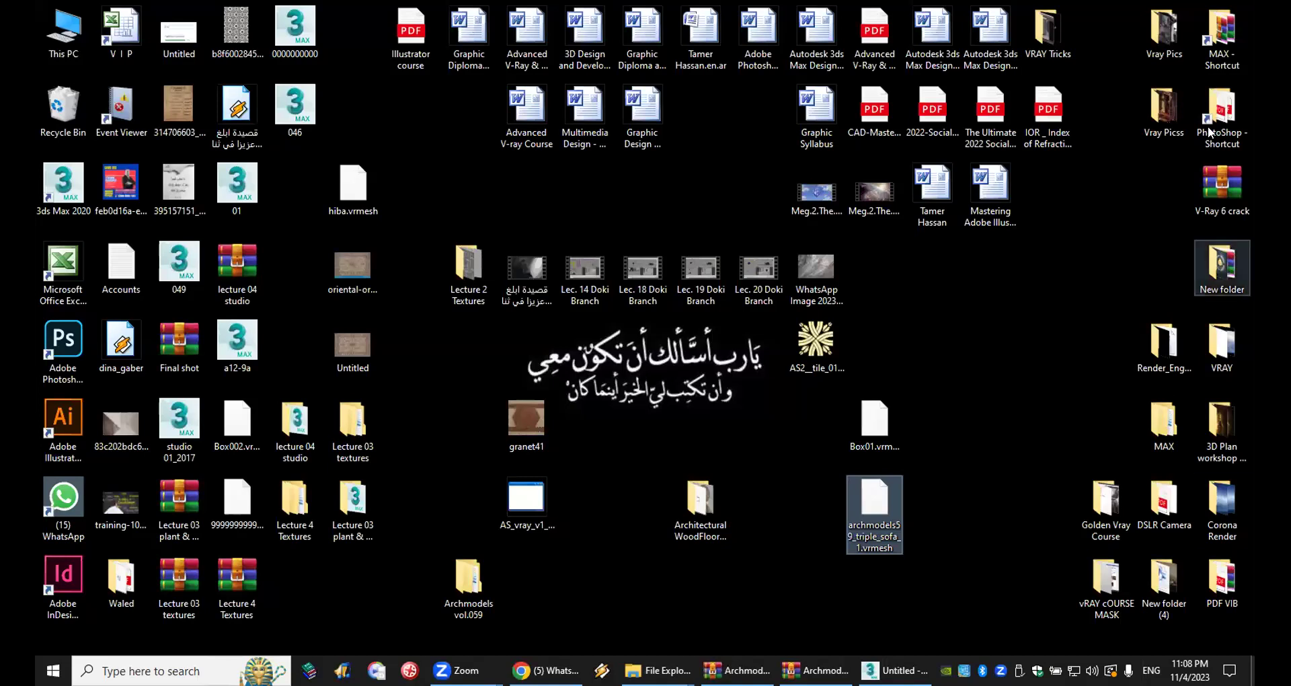
pyautogui.doubleClick(1221, 26)
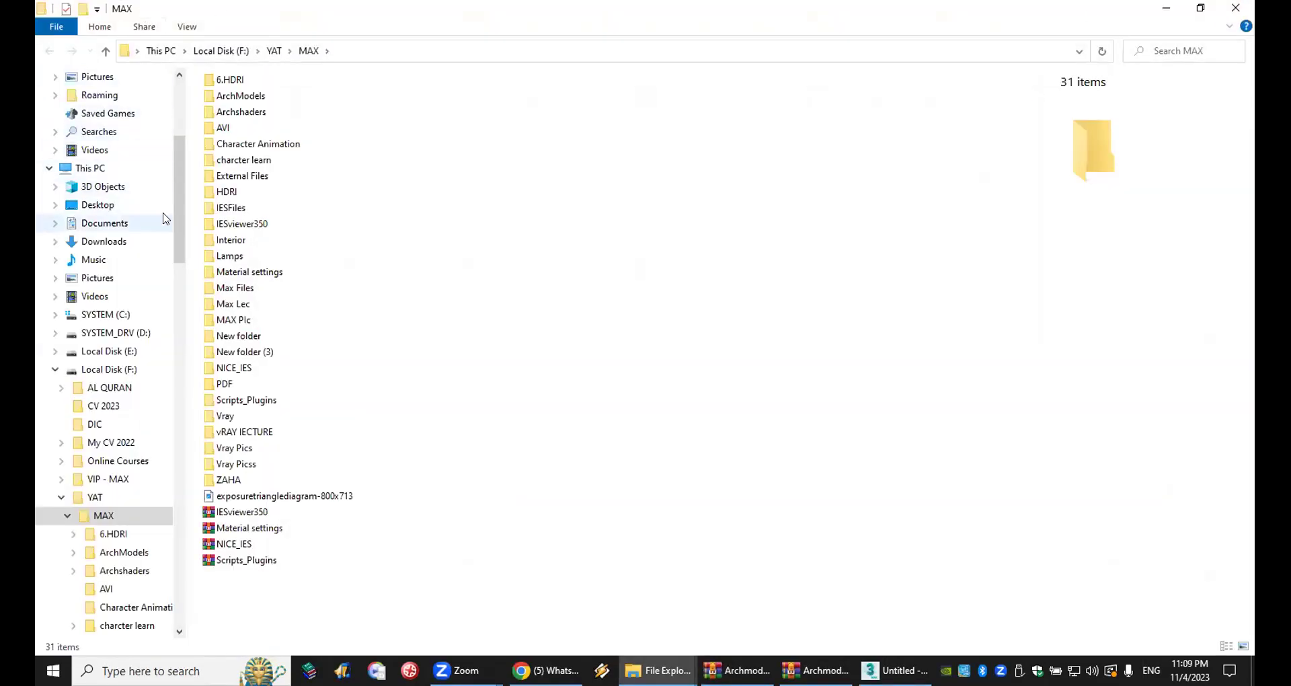
pyautogui.scroll(1, 179, 189)
pyautogui.scroll(4, 179, 189)
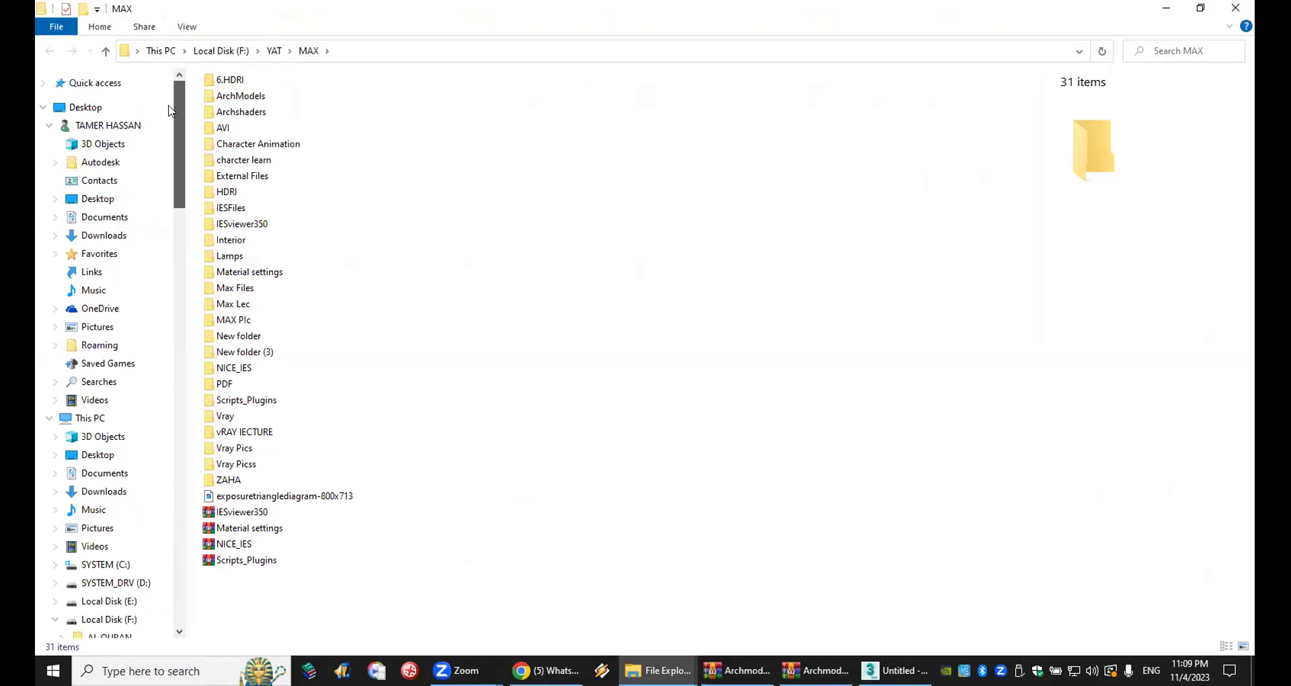
pyautogui.click(124, 234)
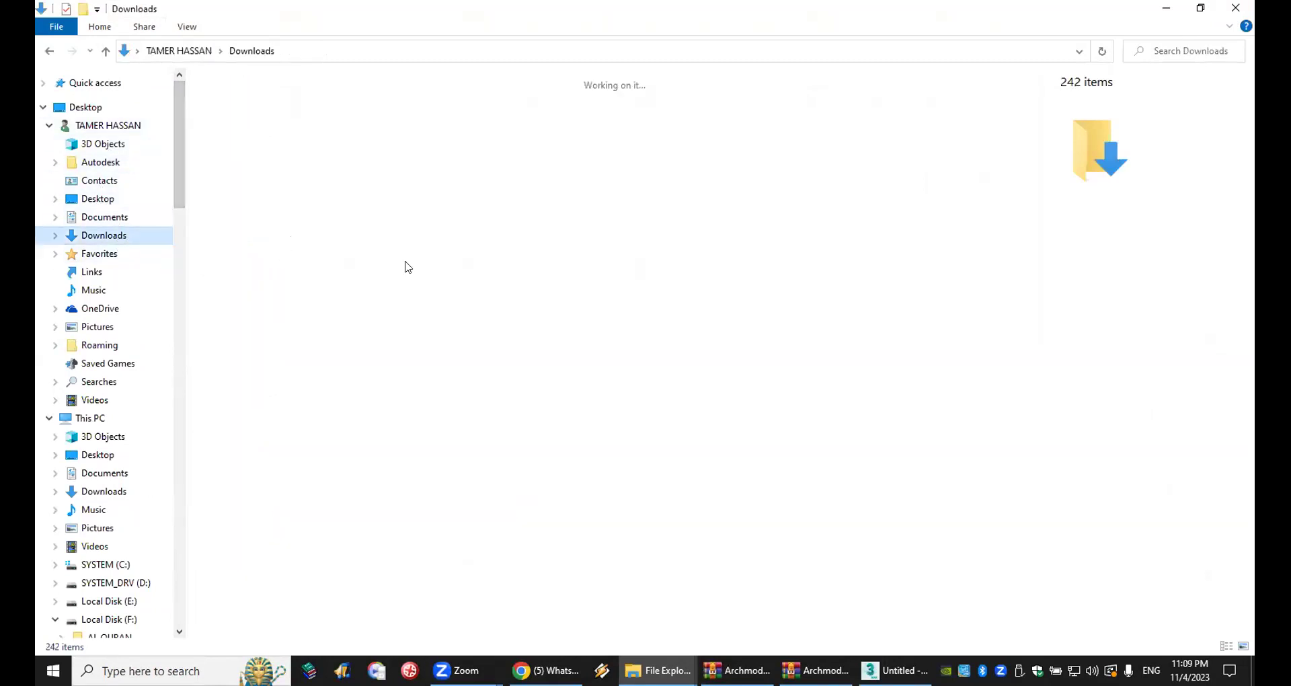
# Step: Find the villa pool reference photo WhatsApp Image 2023-09-09 at 6.09.13 PM in Downloads and view it enlarged
pyautogui.scroll(-10, 760, 446)
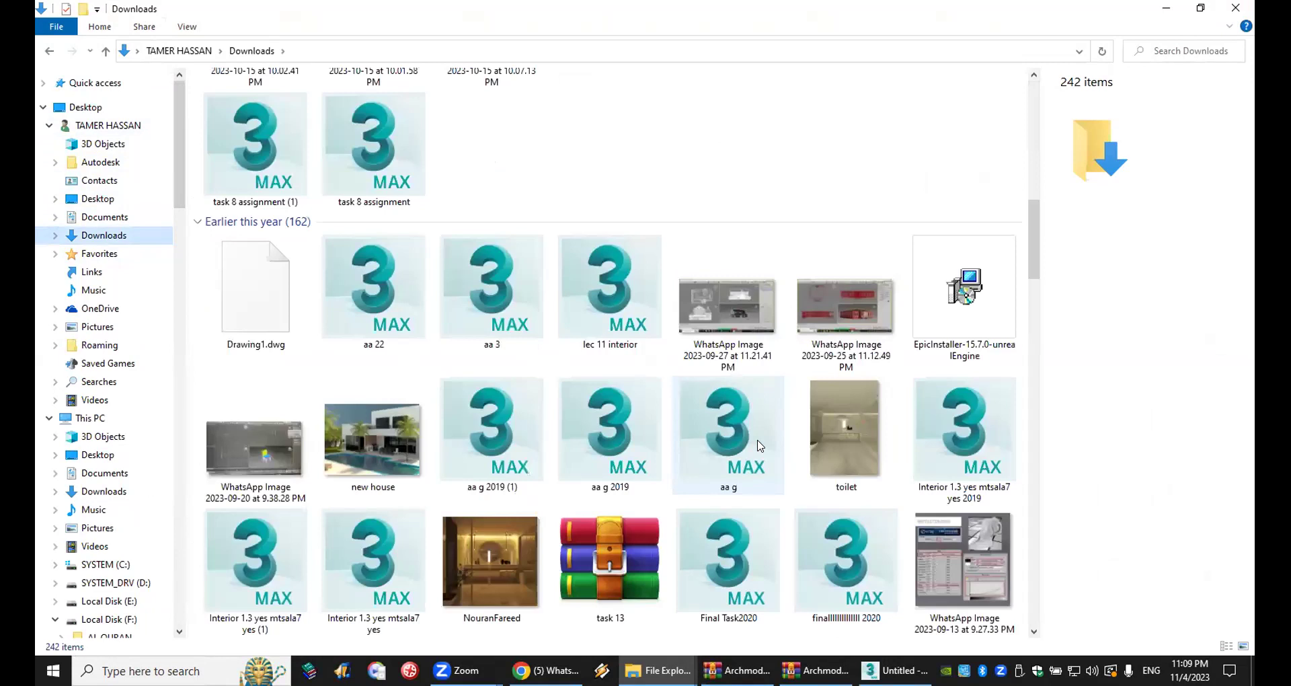
pyautogui.scroll(-5, 760, 446)
pyautogui.scroll(-5, 758, 441)
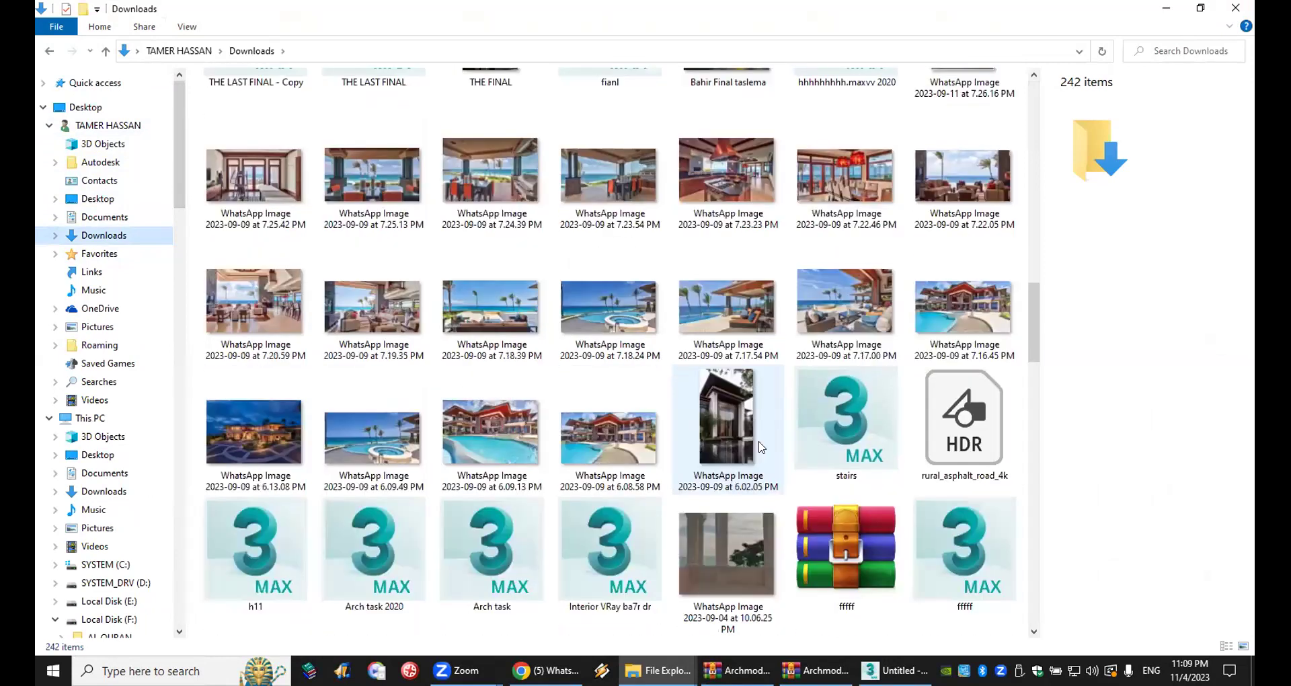
pyautogui.doubleClick(470, 430)
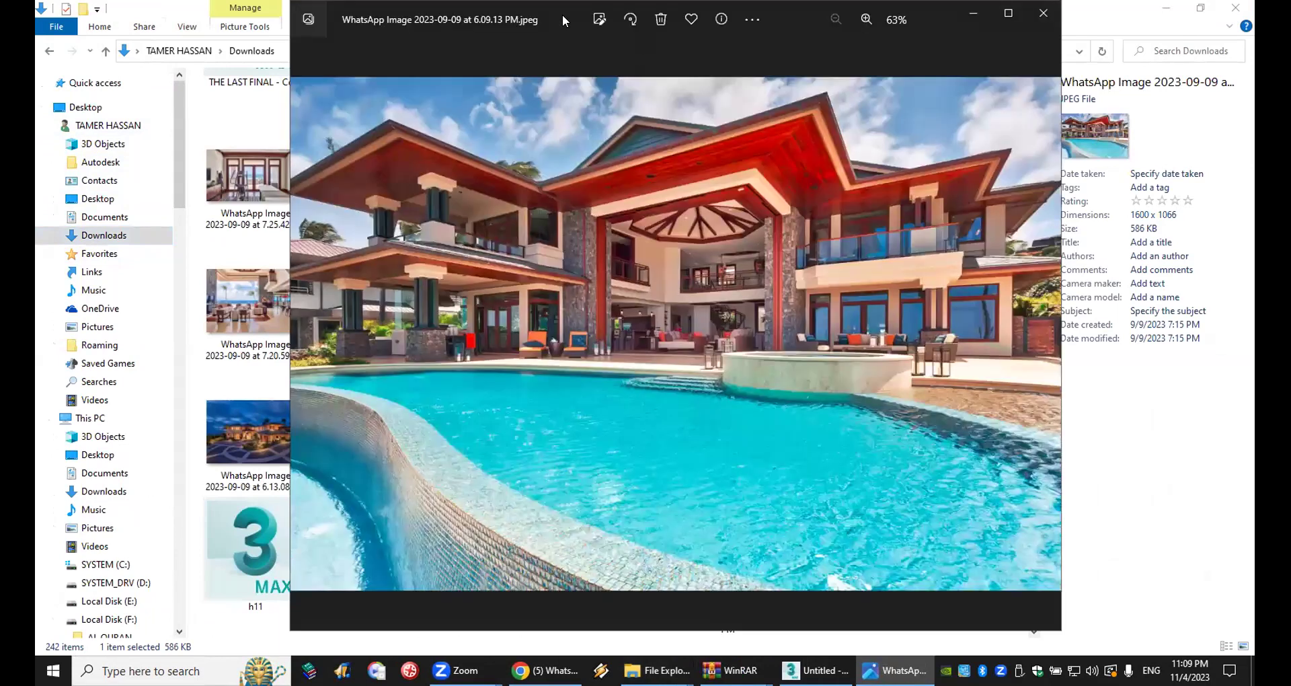
pyautogui.doubleClick(498, 22)
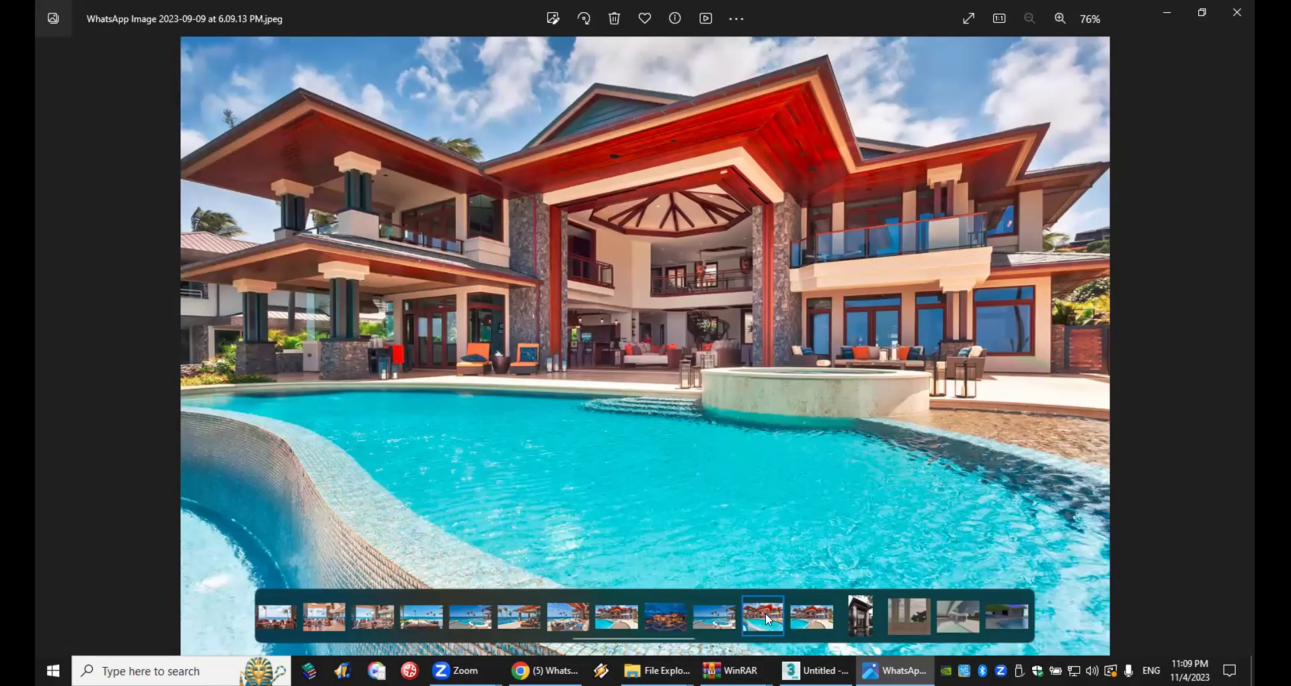
# Step: Switch to WhatsApp Web, look through the ten villa renders in the 3ds Max doki 12-9-2023 chat, and close the viewer
pyautogui.hotkey('alt', 'Tab')
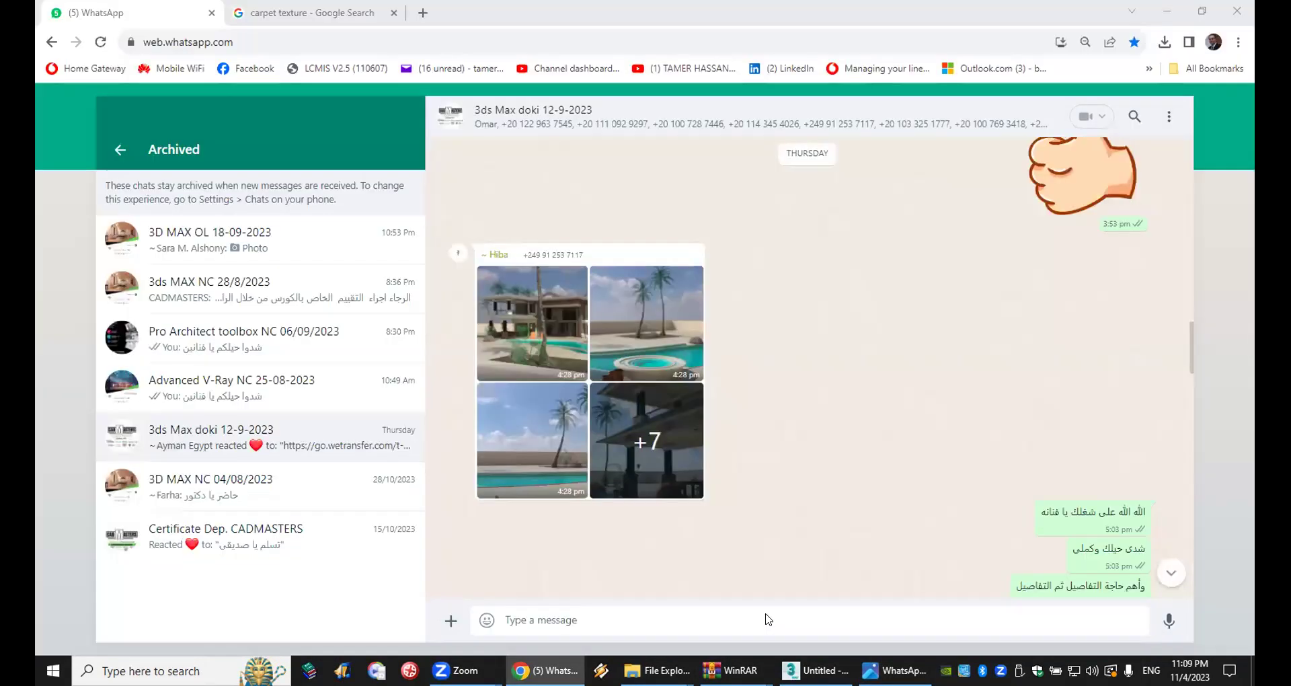
pyautogui.click(544, 328)
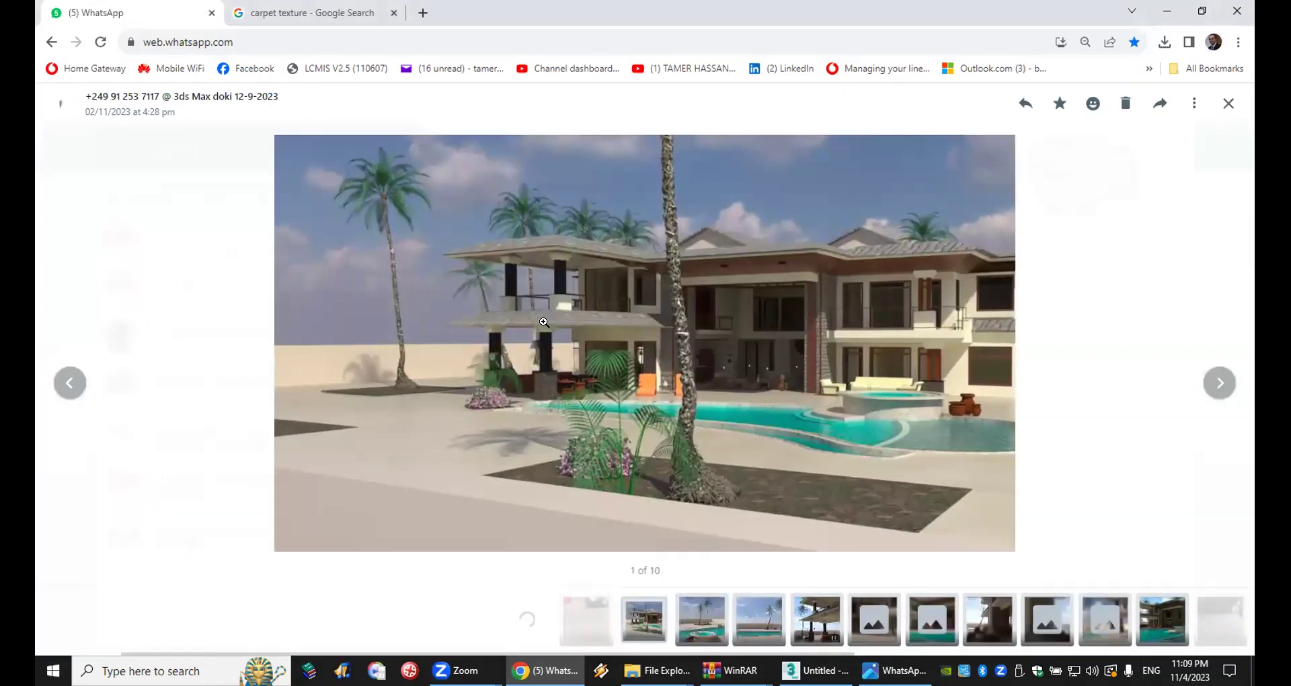
pyautogui.click(1218, 382)
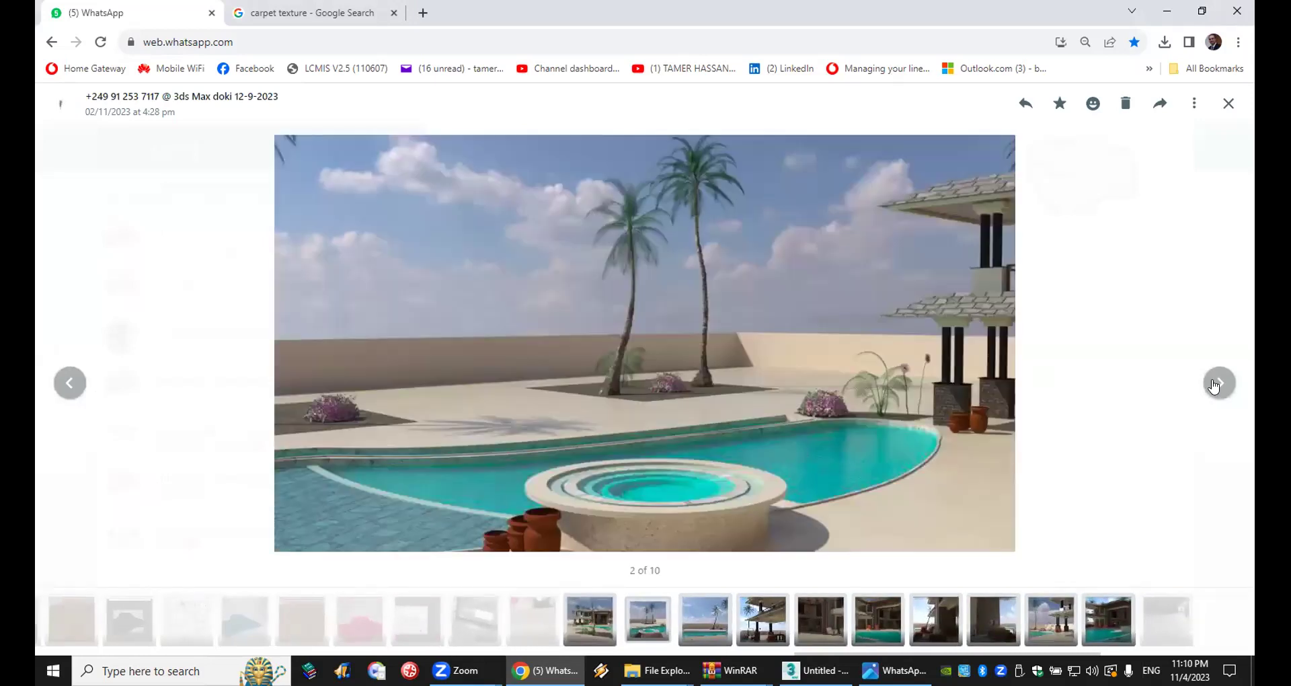
pyautogui.click(1219, 383)
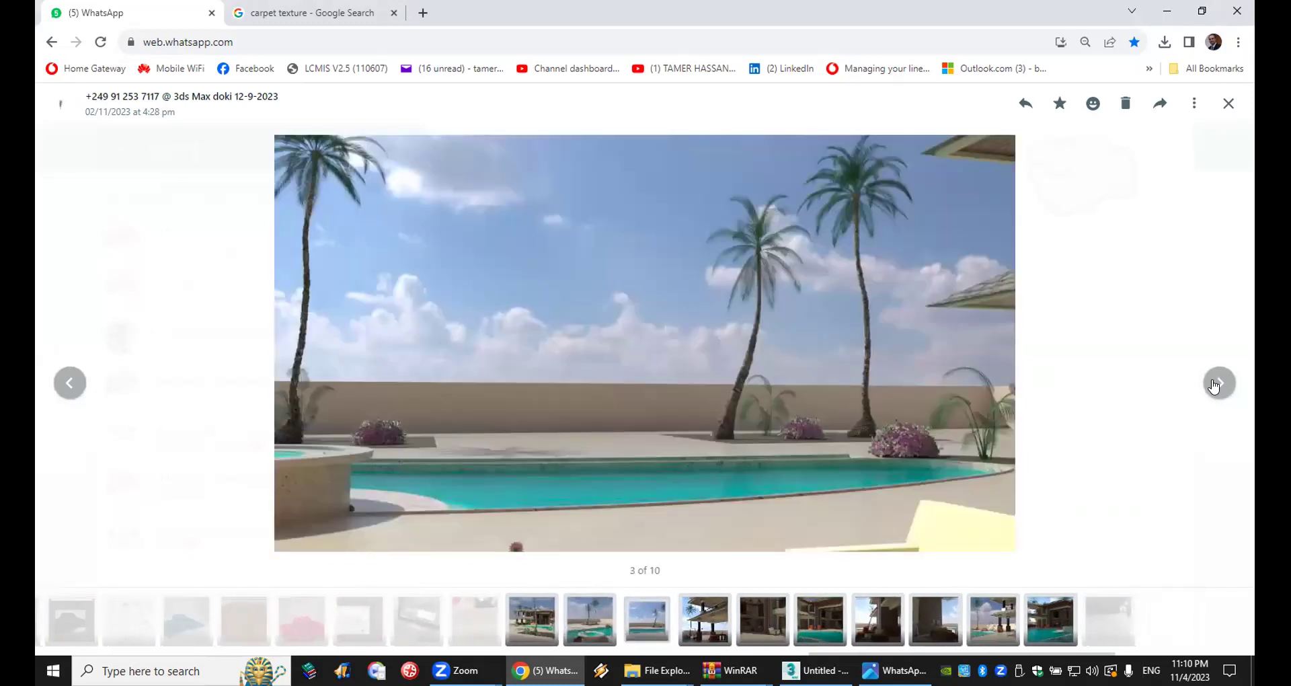
pyautogui.click(1216, 384)
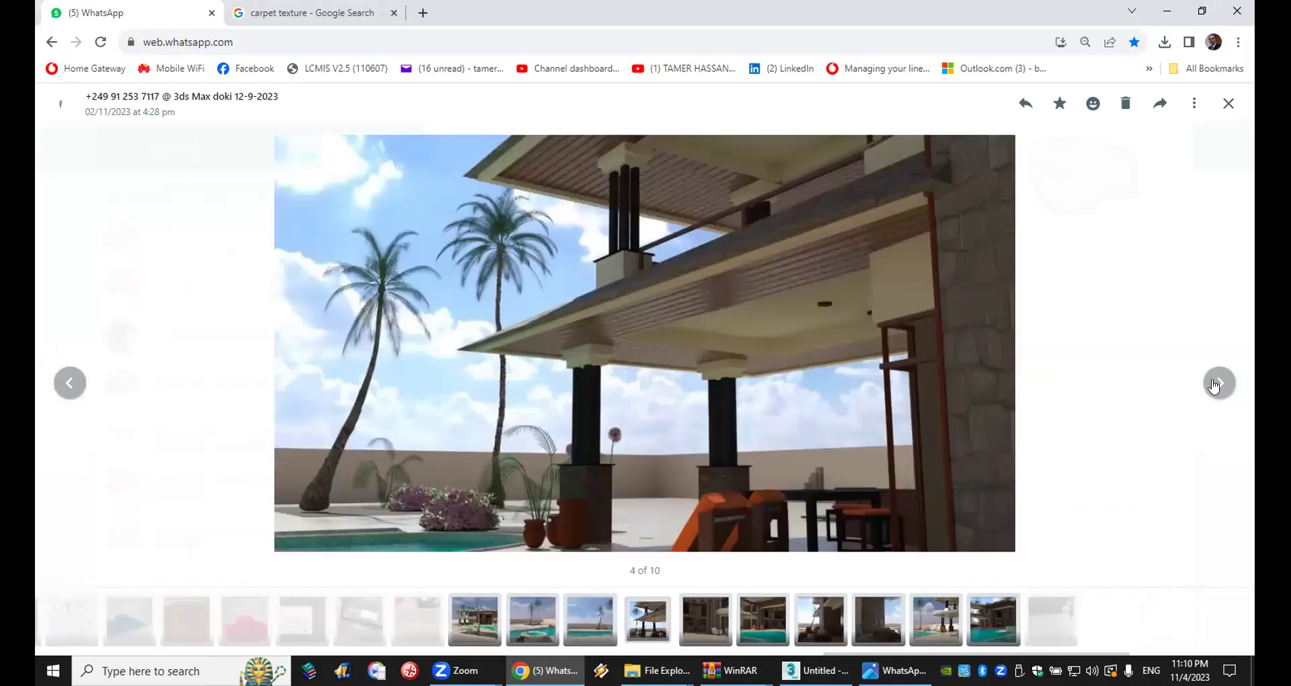
pyautogui.click(1216, 383)
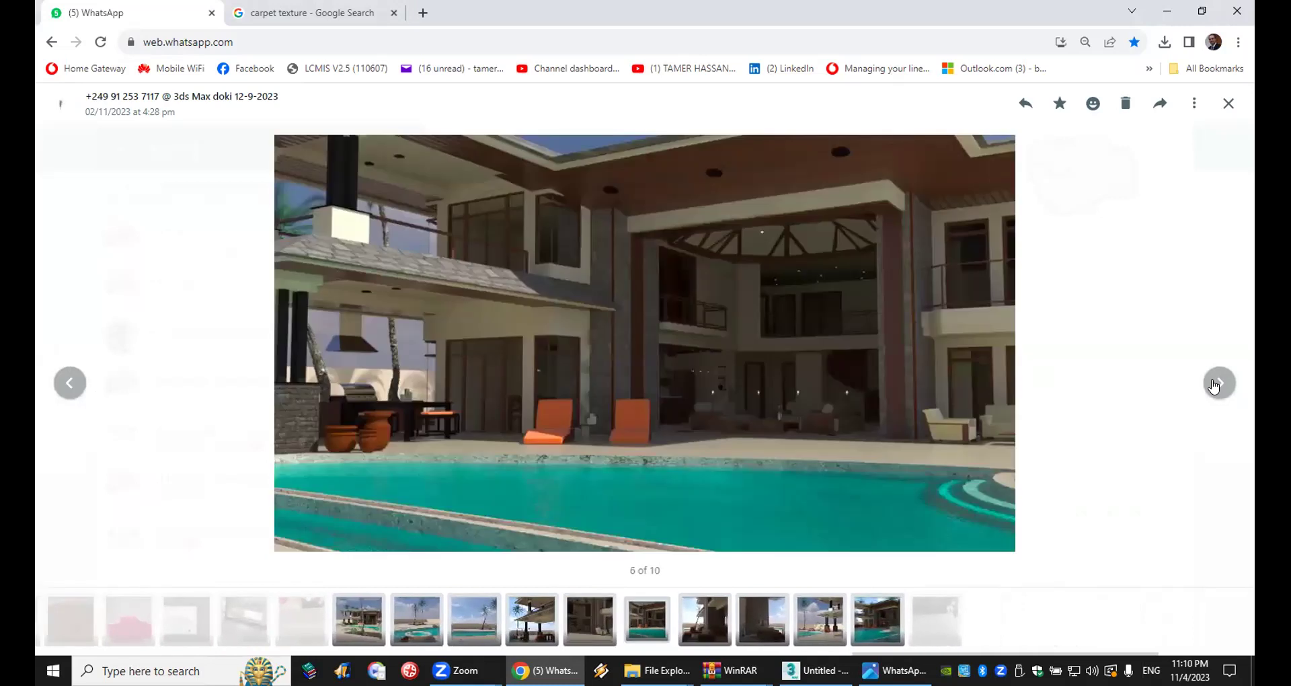
pyautogui.click(1219, 382)
pyautogui.click(1218, 382)
pyautogui.click(1219, 382)
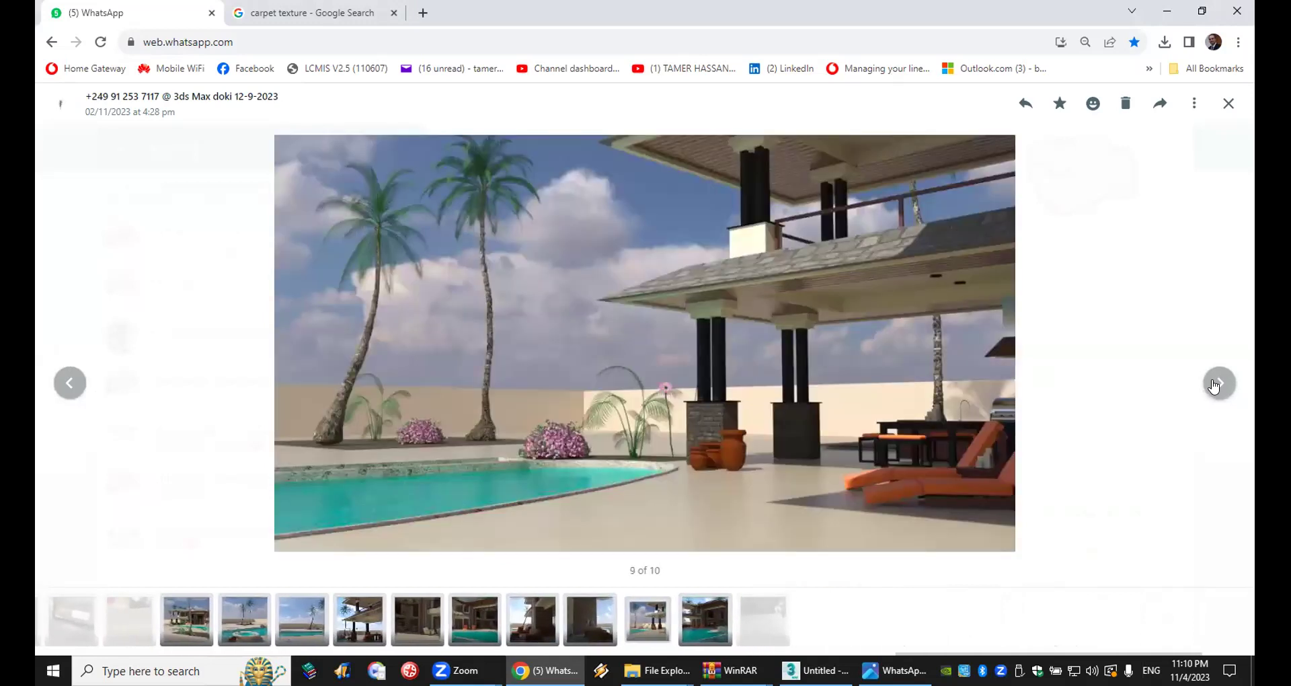
pyautogui.click(1216, 383)
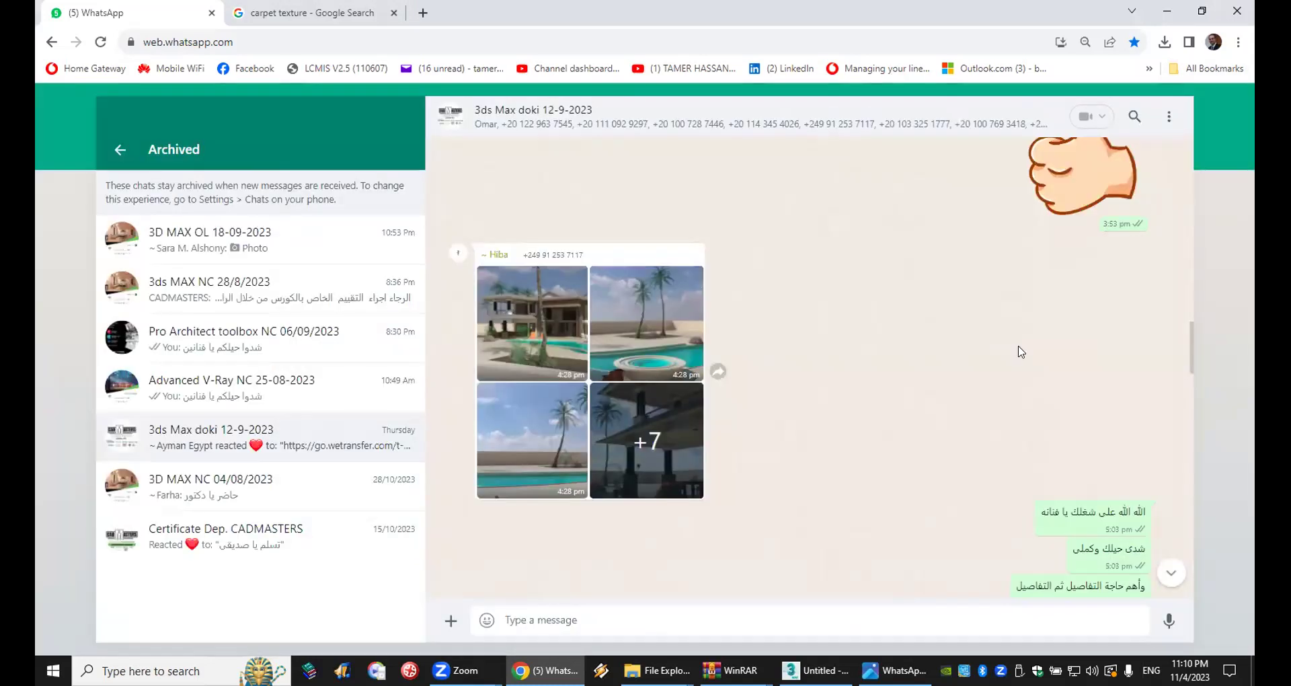
pyautogui.click(1230, 104)
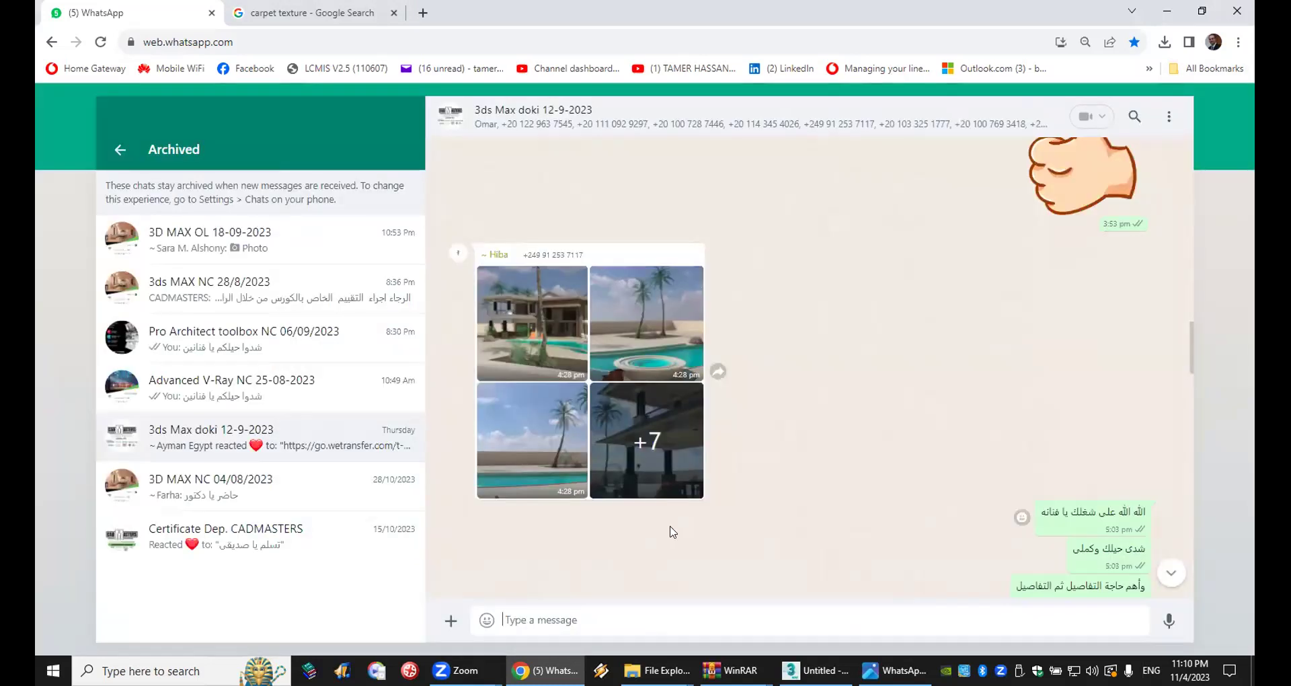